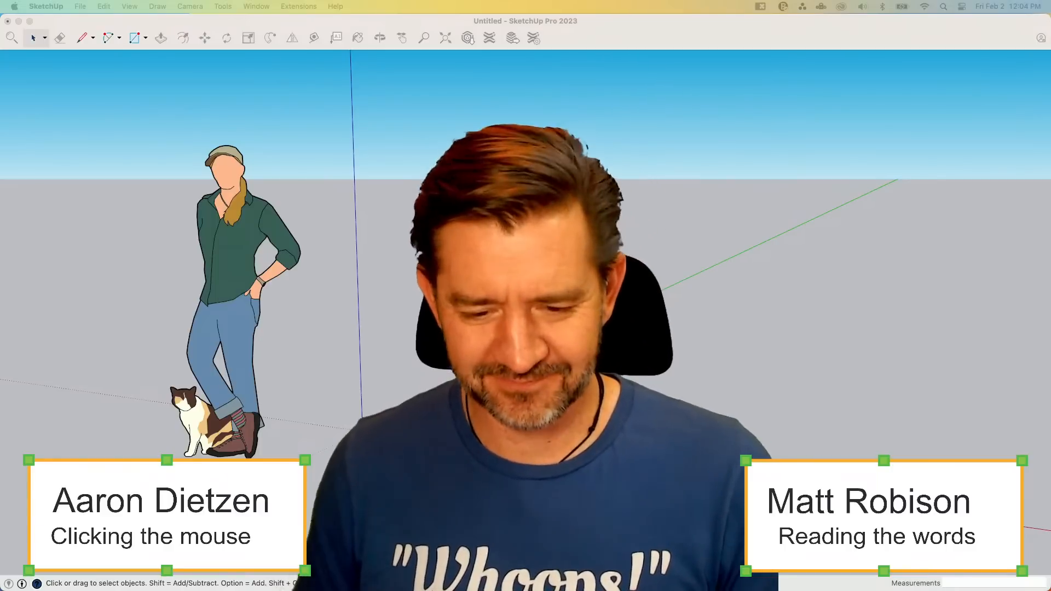
- Import EspressoMachine.jpeg as an image and place it flat on the ground at the origin with its default size
key("super+Tab")
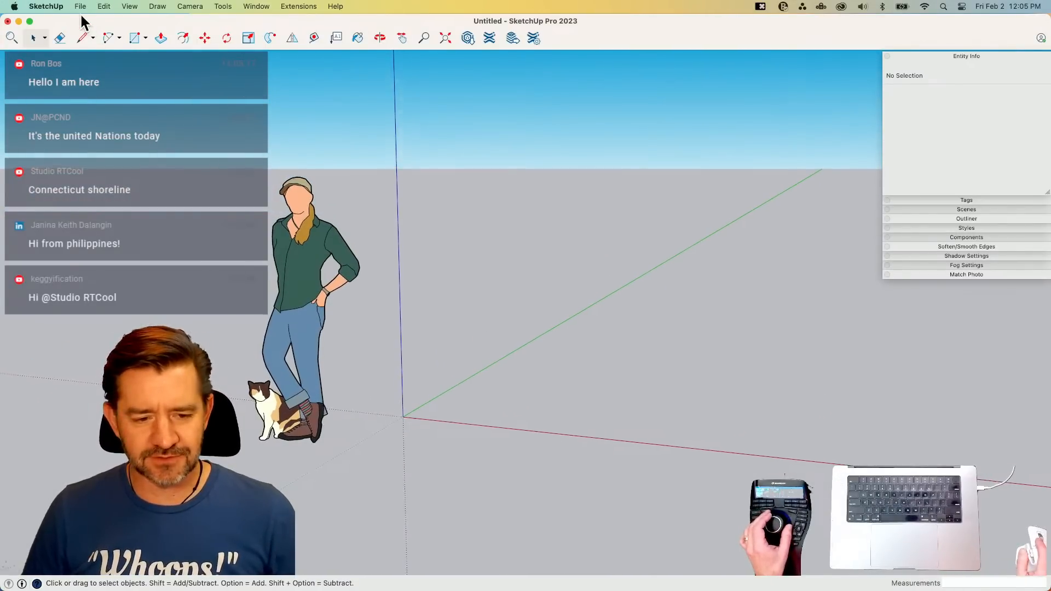
left_click(78, 6)
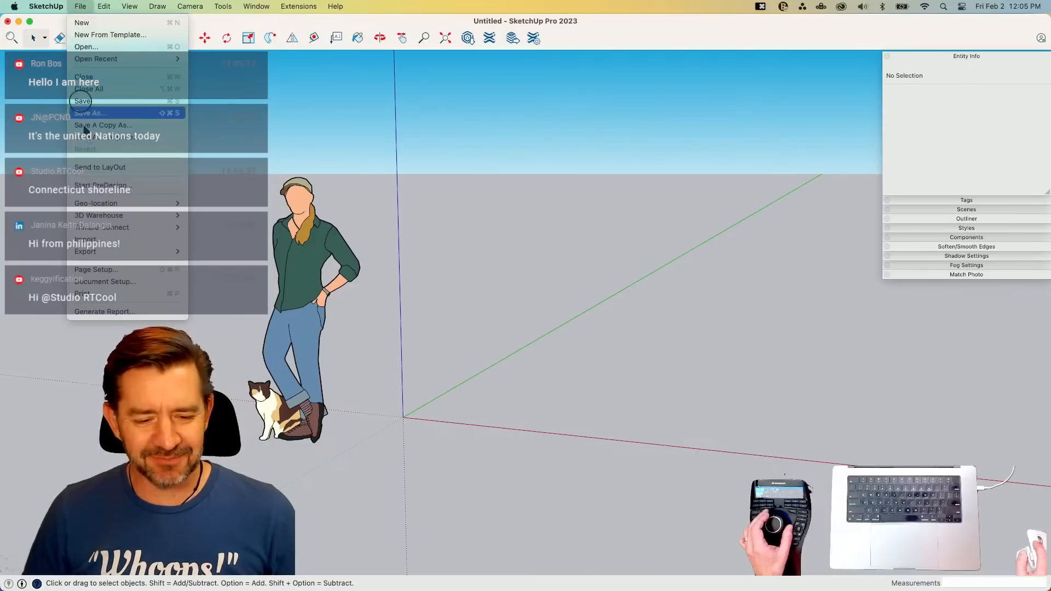
left_click(101, 241)
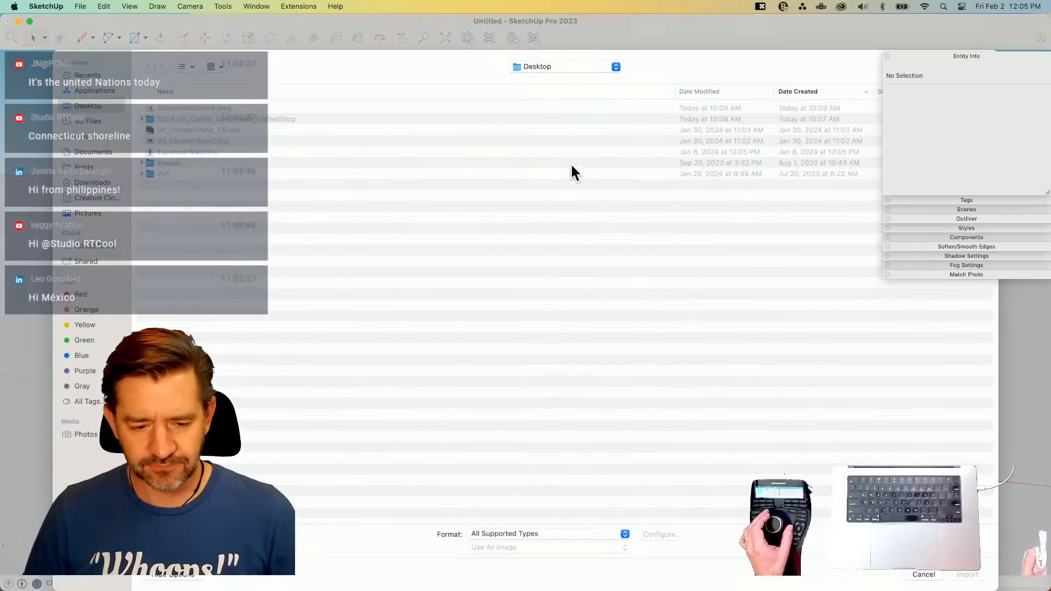
left_click(188, 108)
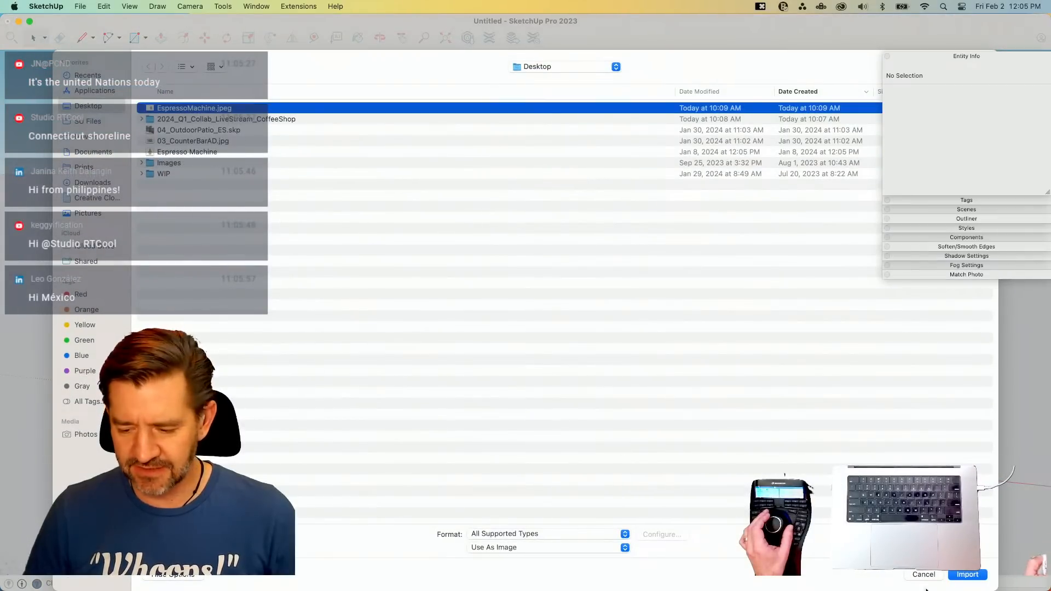
left_click(967, 574)
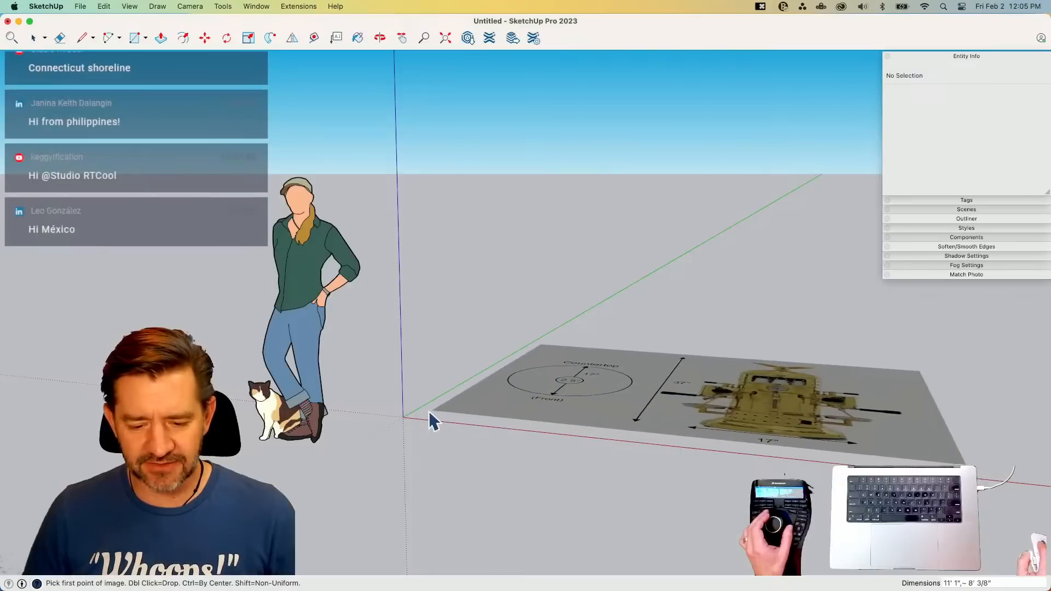
double_click(402, 417)
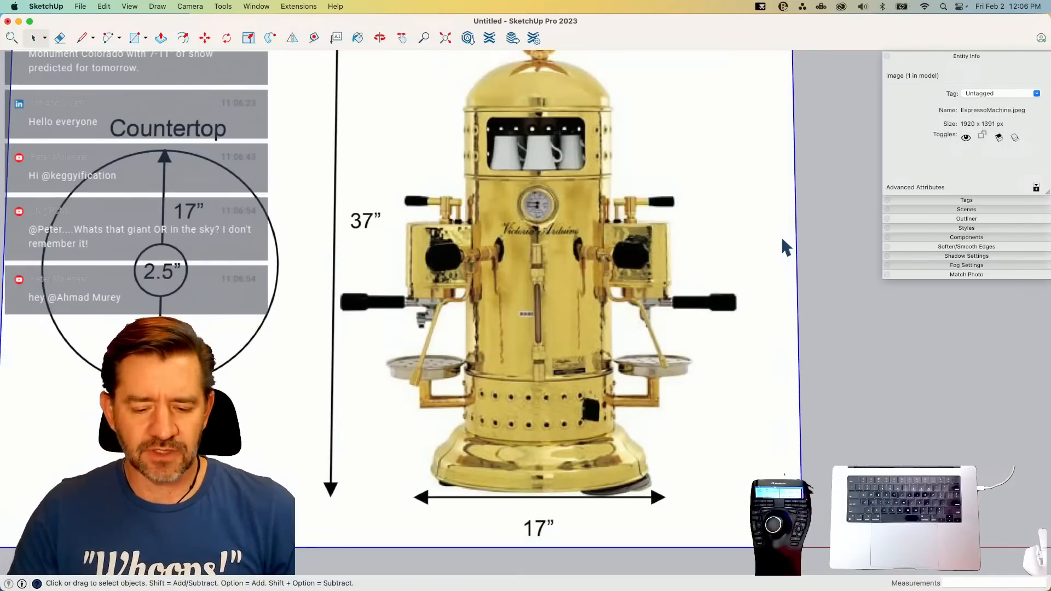
- Draw a vertical centreline over the espresso machine image from the bottom middle of the base up to the eagle
scroll(781, 239, "down", 2)
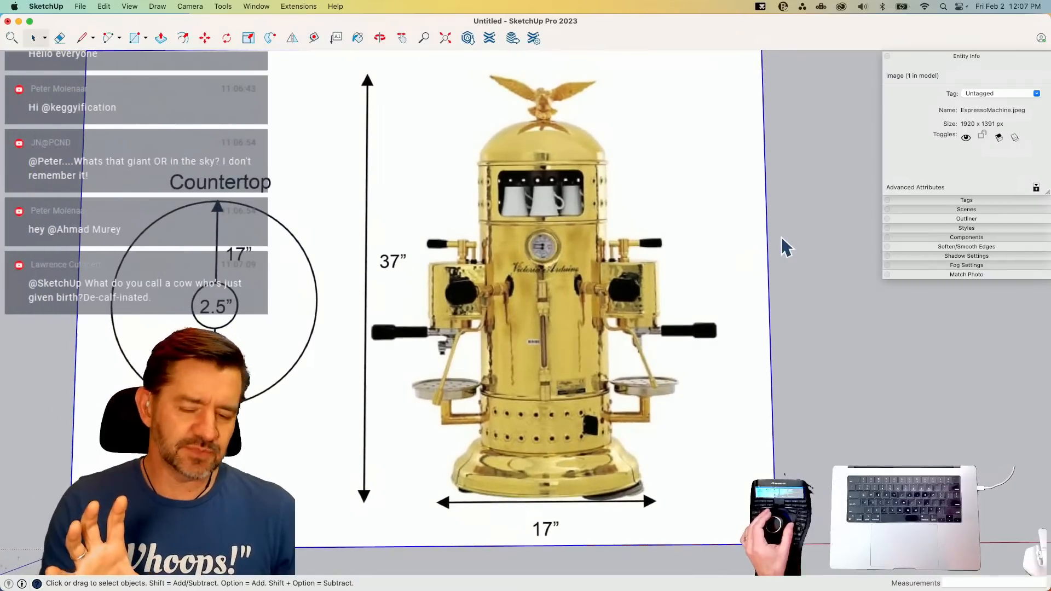
scroll(782, 239, "down", 1)
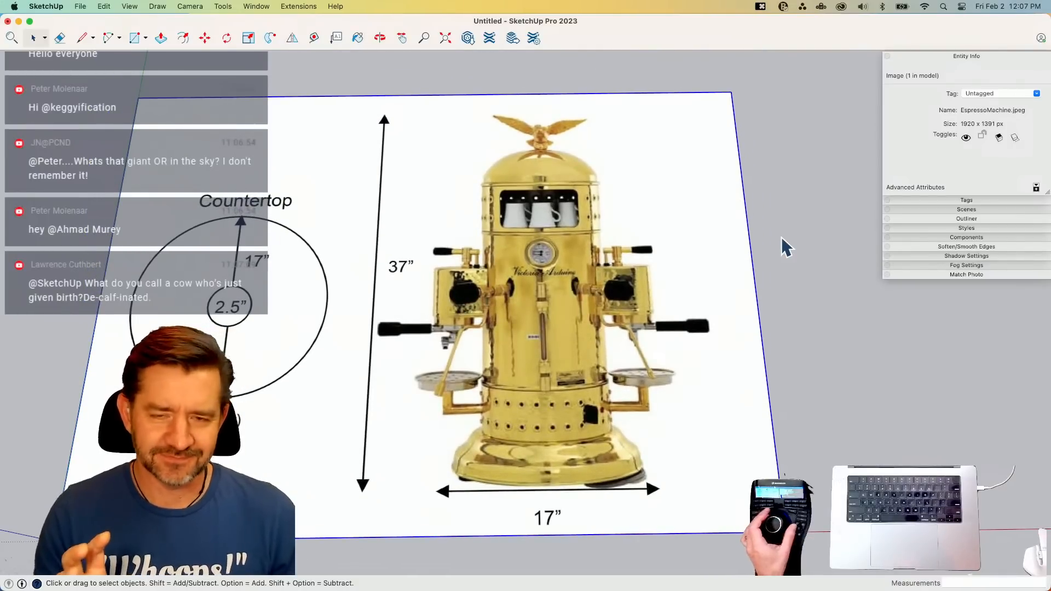
scroll(781, 238, "down", 1)
scroll(781, 237, "down", 1)
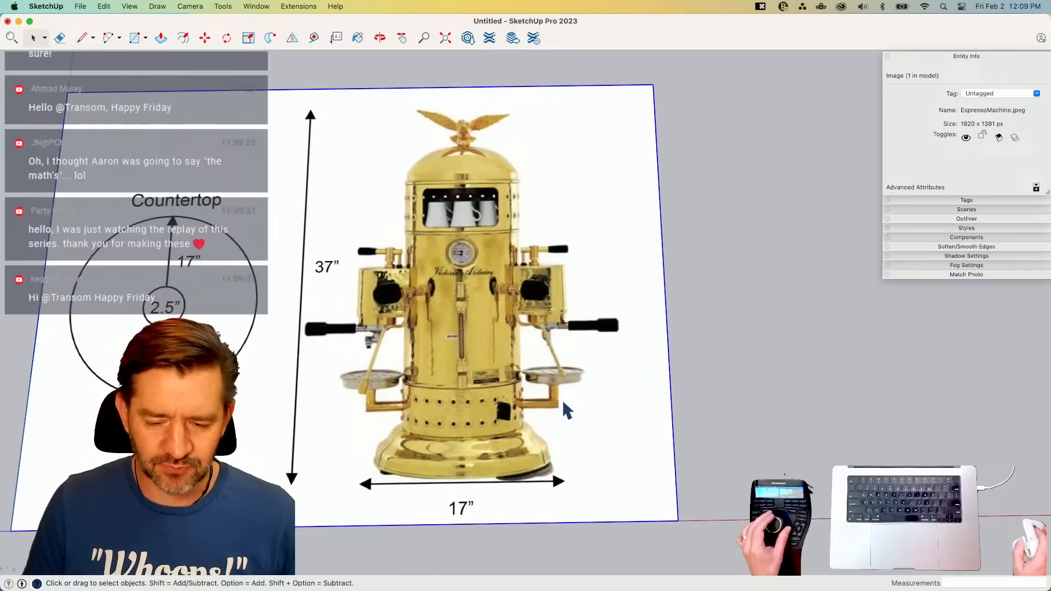
key("l")
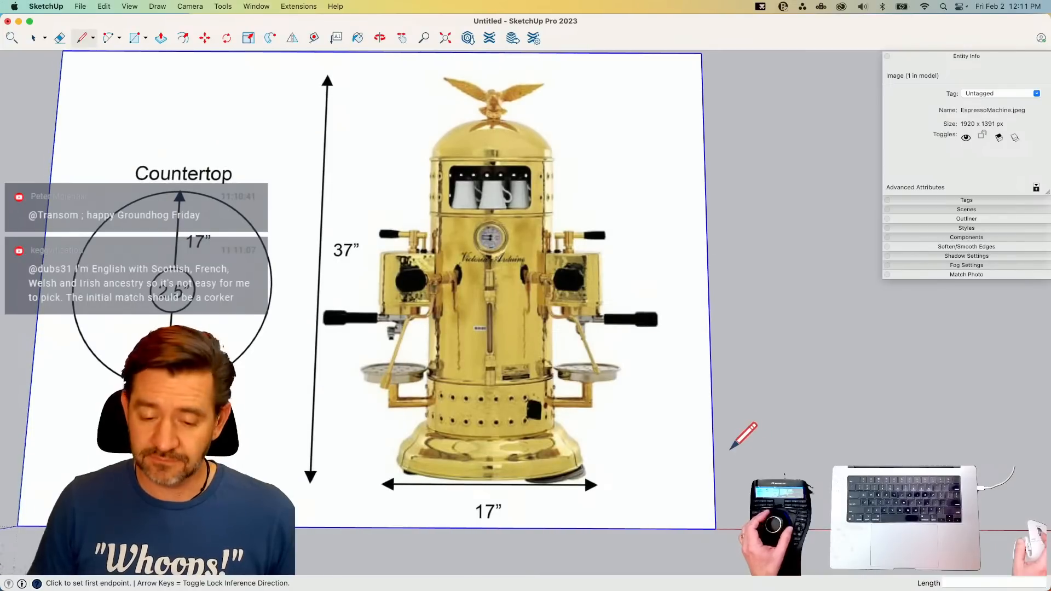
scroll(503, 487, "up", 5)
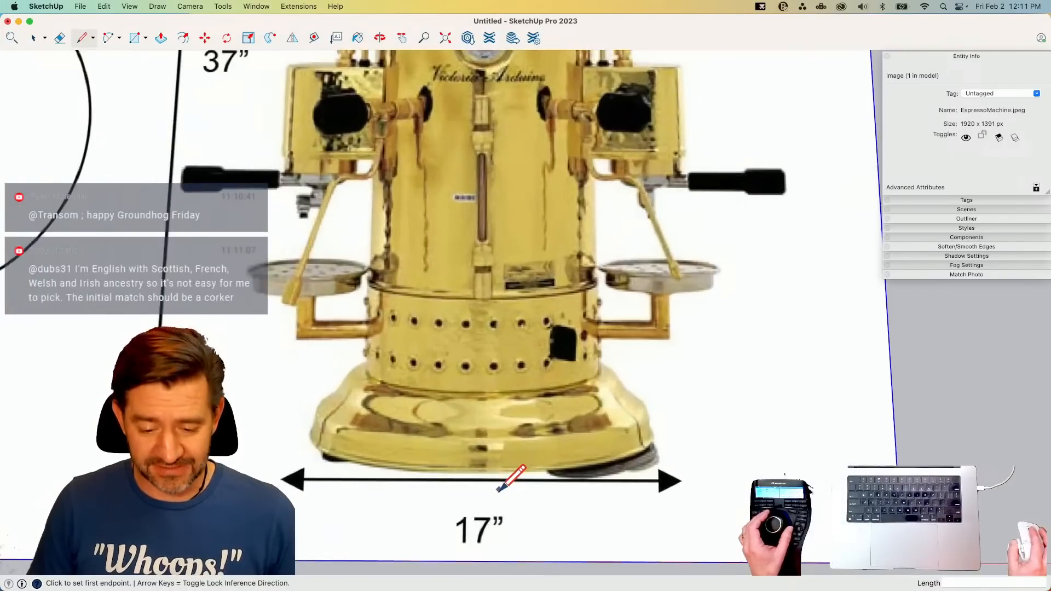
scroll(495, 485, "down", 3)
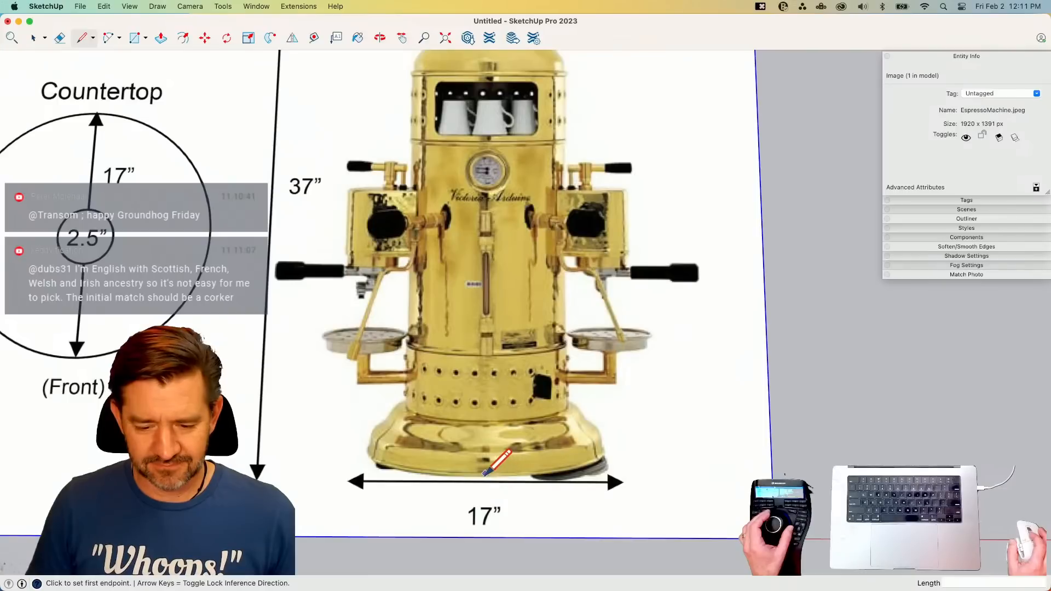
scroll(483, 472, "up", 3)
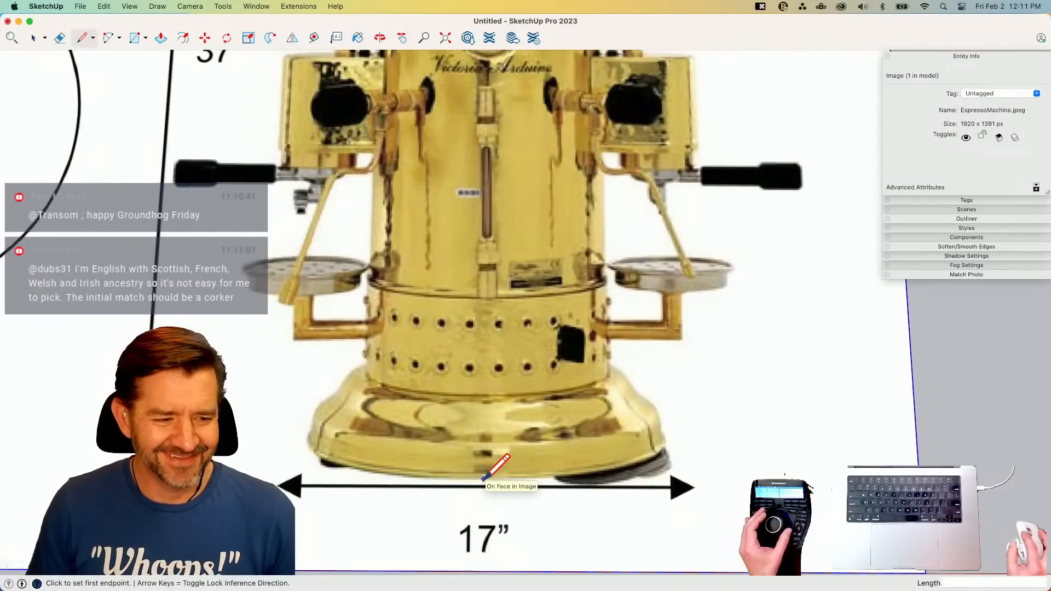
left_click(483, 480)
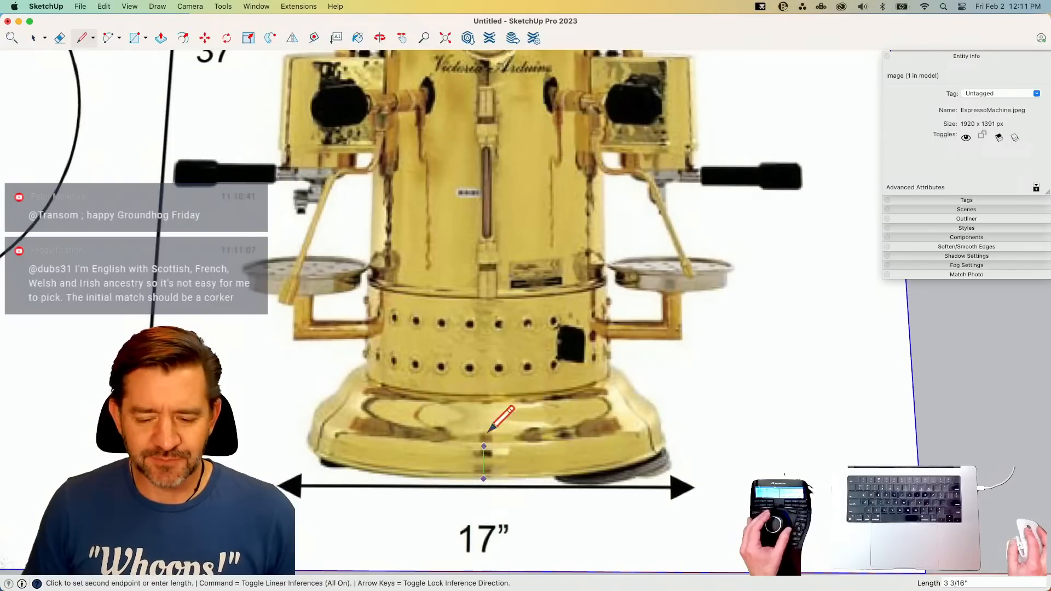
scroll(498, 328, "down", 3)
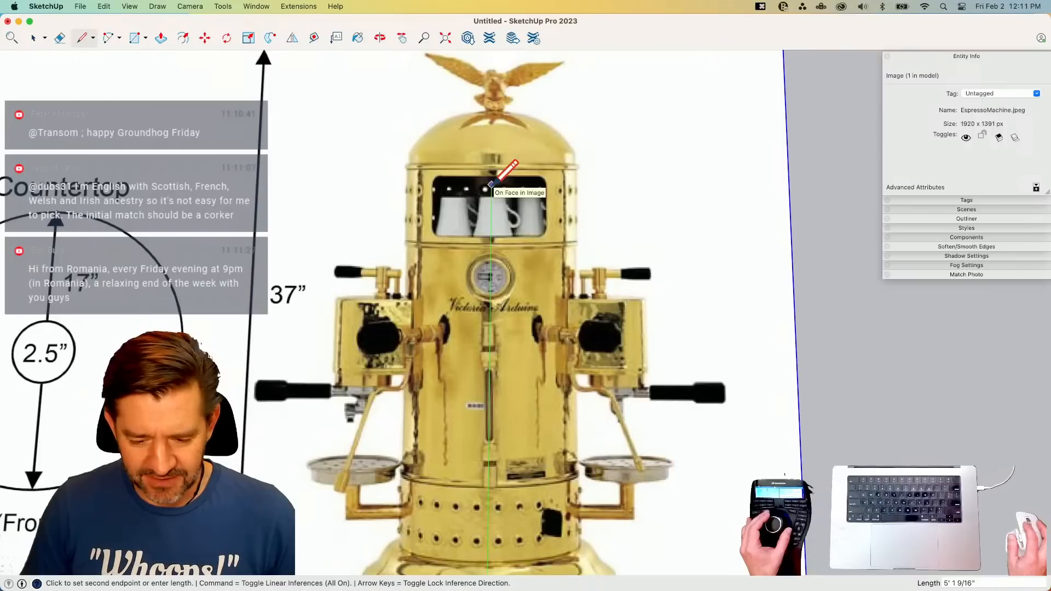
left_click(491, 111)
key("space")
scroll(484, 359, "up", 8)
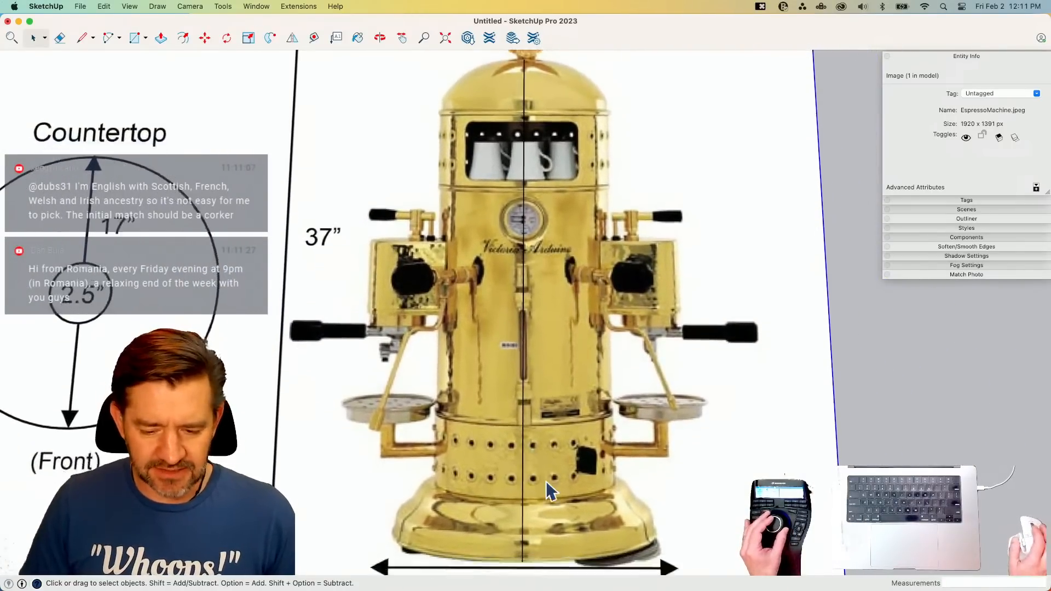
key("l")
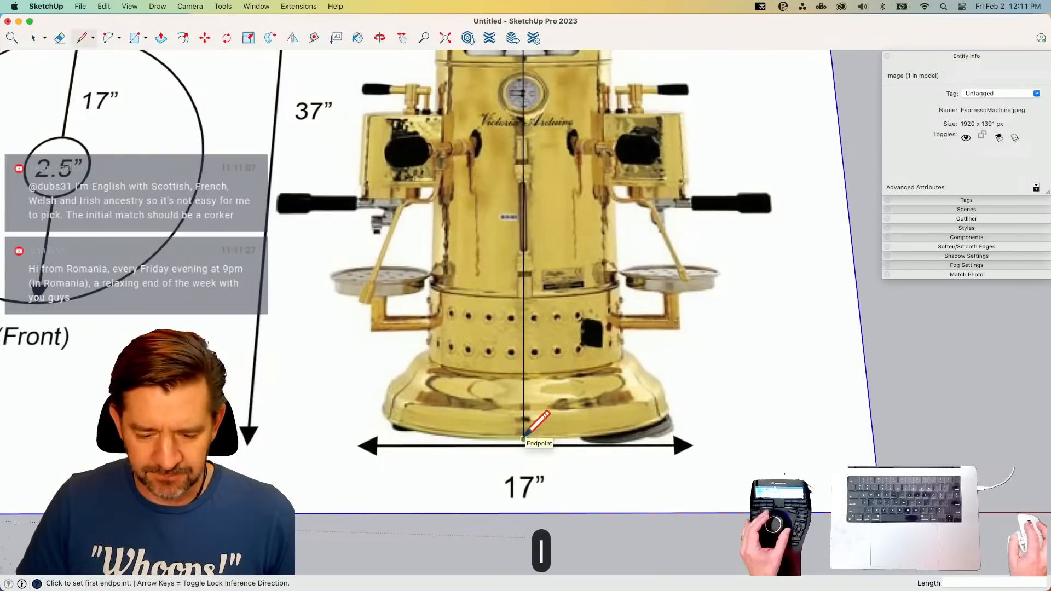
left_click(523, 438)
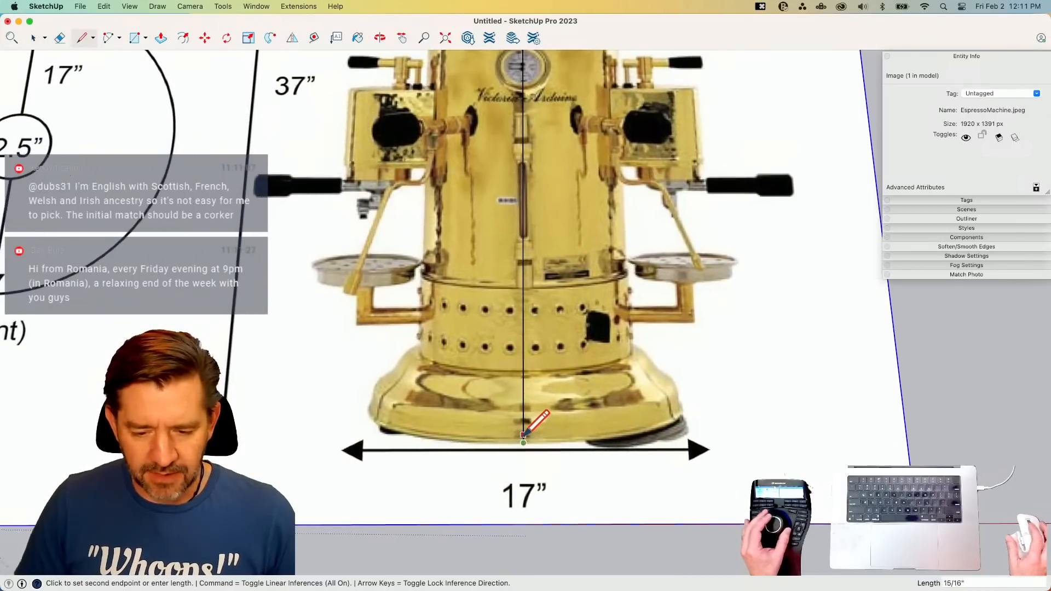
key("space")
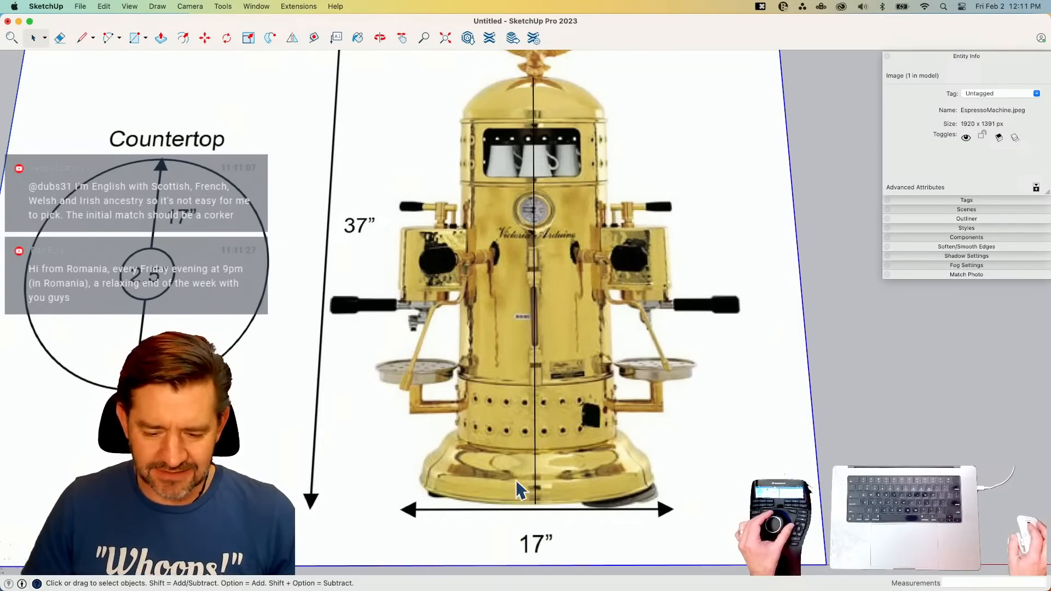
- Draw the base's bottom line about 1' 6" leftward from the centreline's lower end, ending in a short upward edge
scroll(520, 489, "up", 5)
key("l")
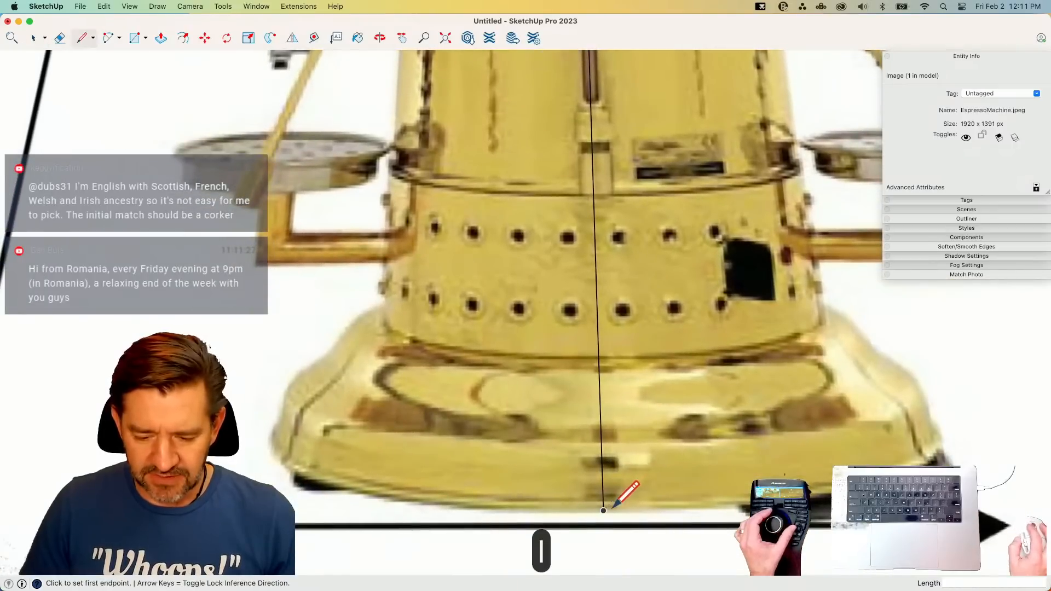
left_click(603, 511)
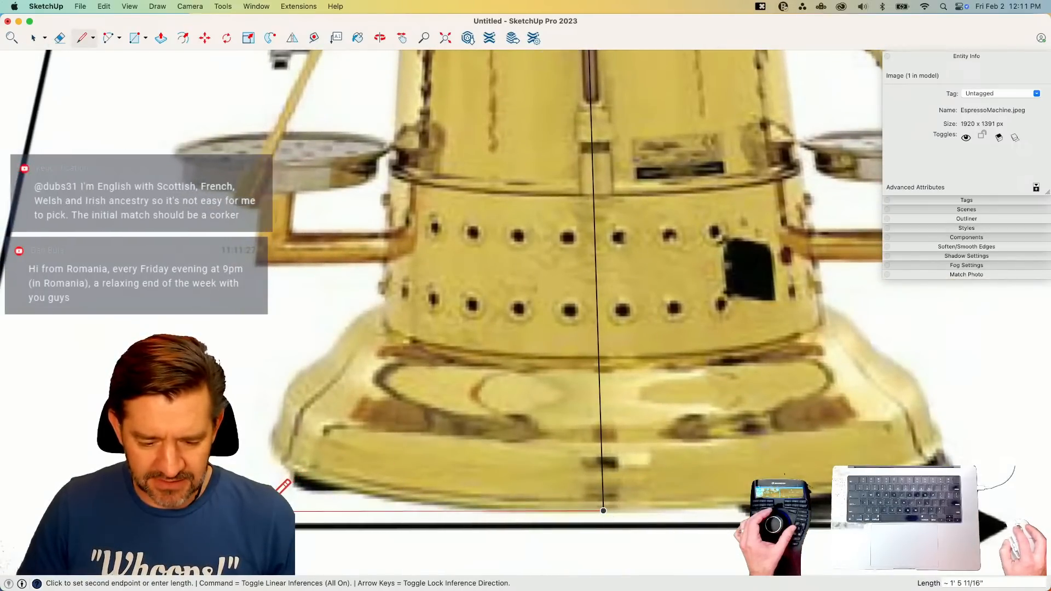
left_click(290, 511)
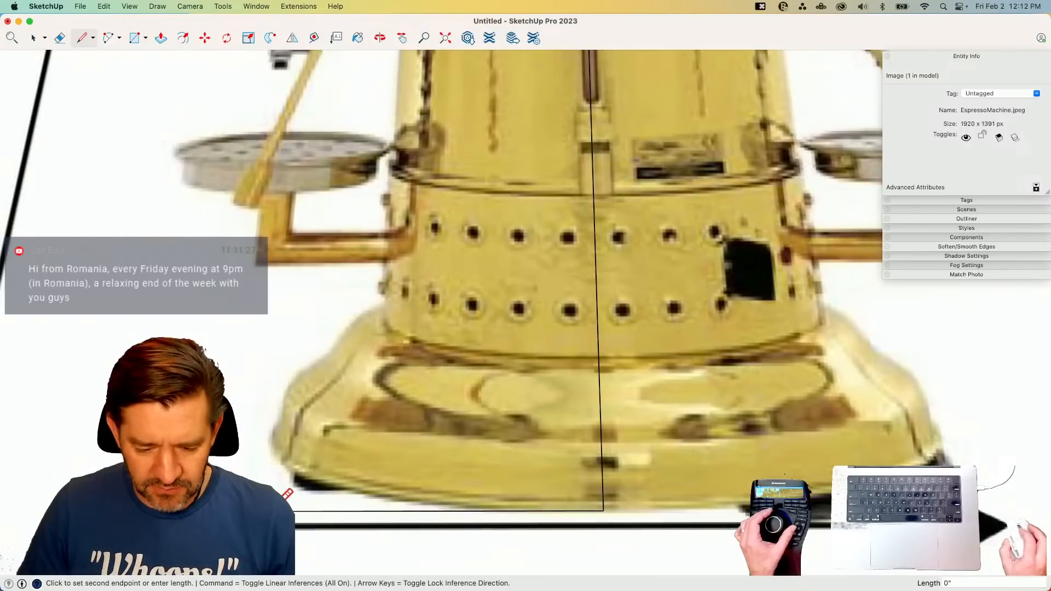
scroll(283, 498, "up", 3)
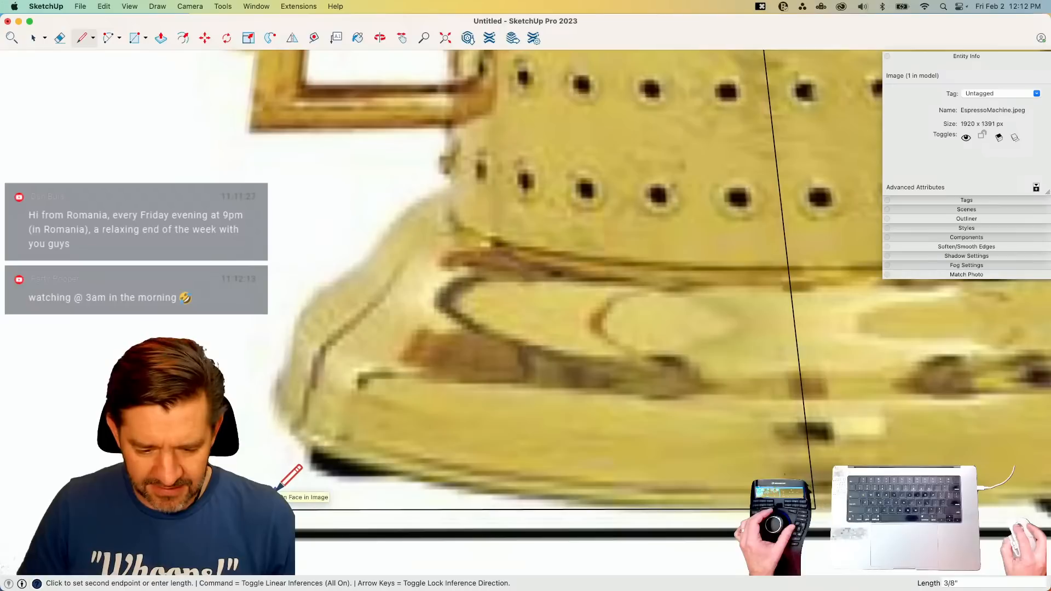
scroll(282, 487, "down", 3)
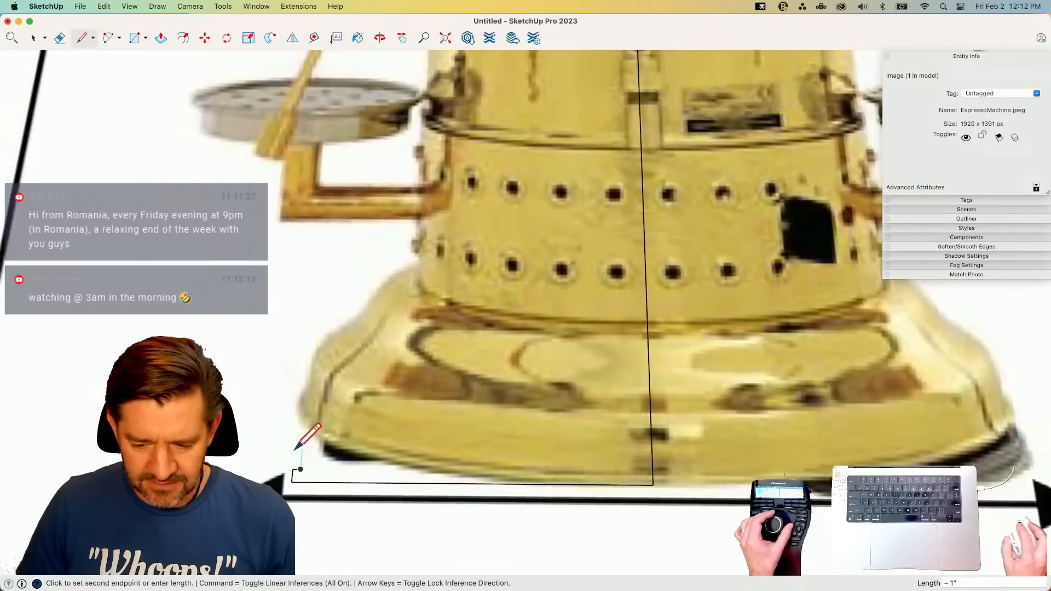
scroll(295, 449, "down", 1)
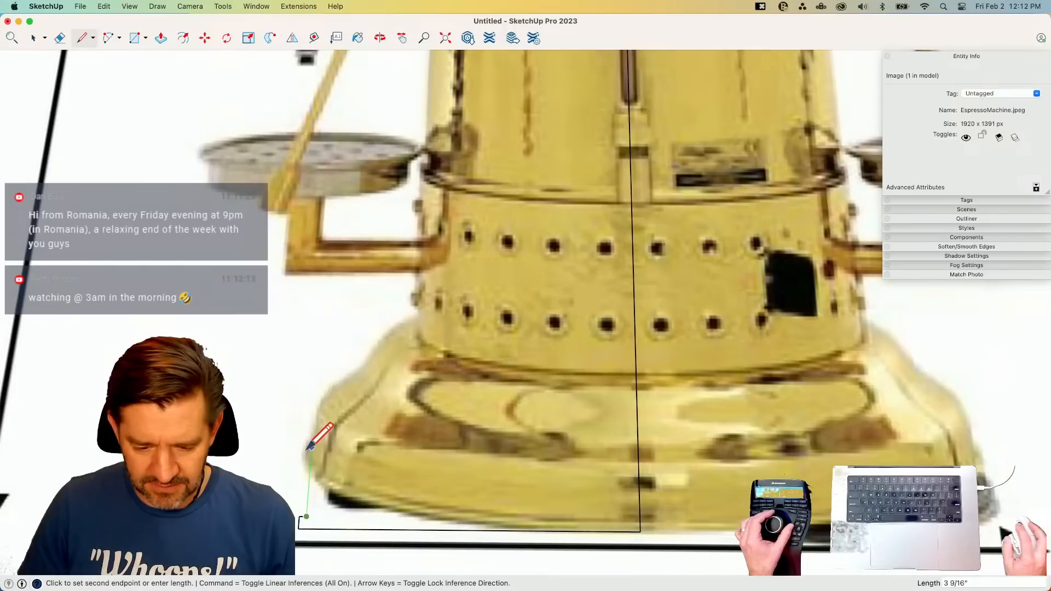
key("Escape")
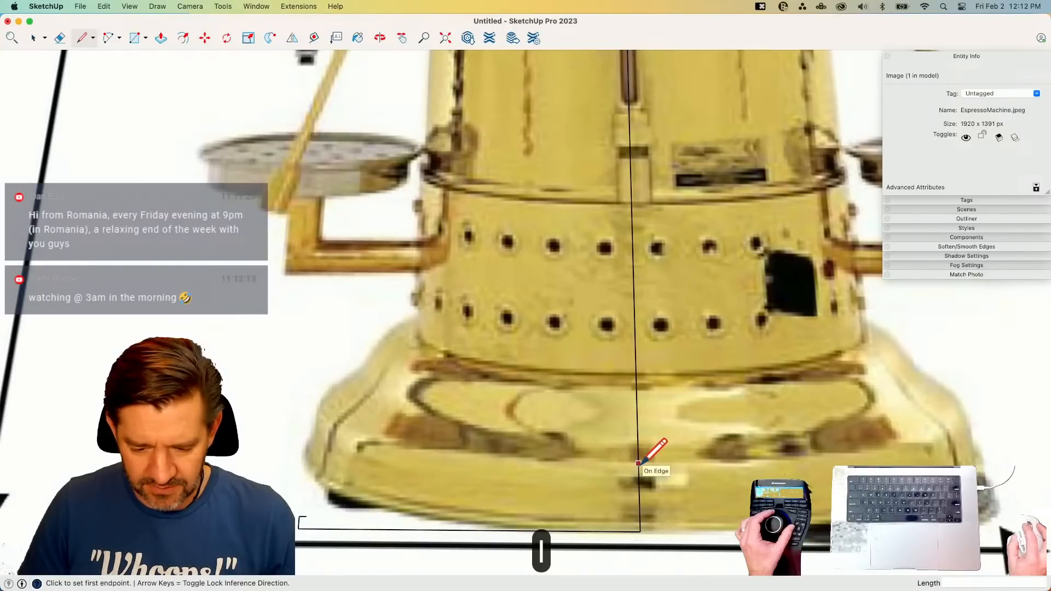
- Draw a horizontal line leftward from the centreline along the top of the base's lower band and close the band with a side edge
left_click(638, 463)
left_click(253, 461)
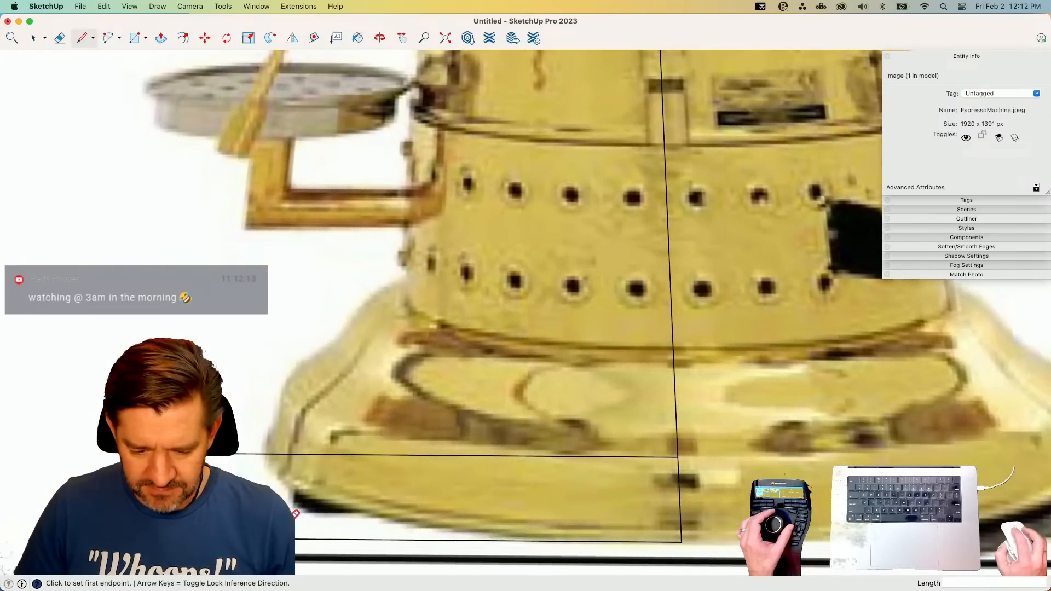
left_click(273, 454)
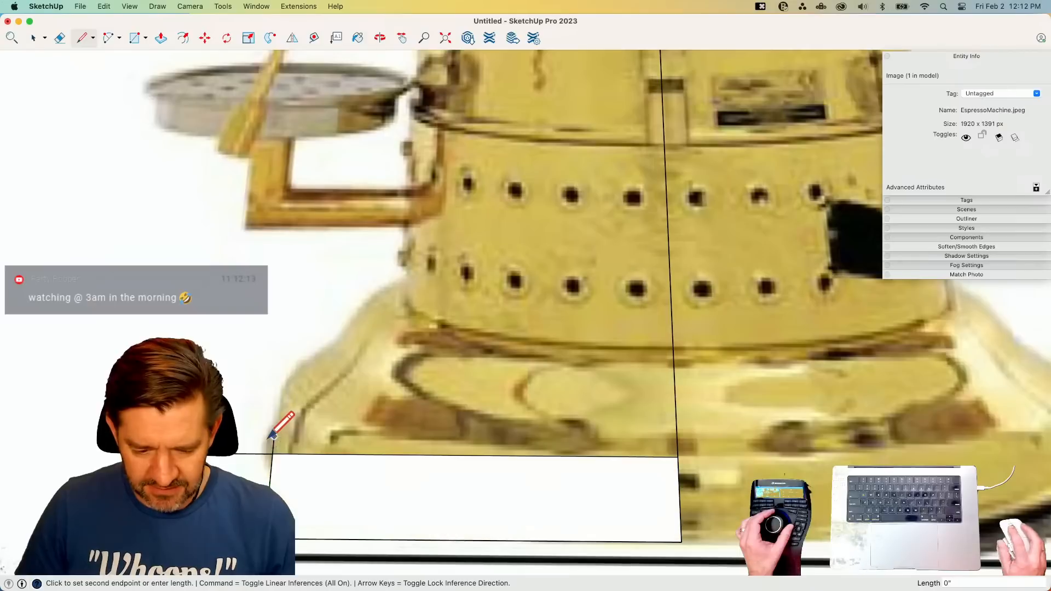
- Round the lower band's upper outer corner with a tangent arc of about 2 3/4" radius between the side edge and top line
key("e")
key("a")
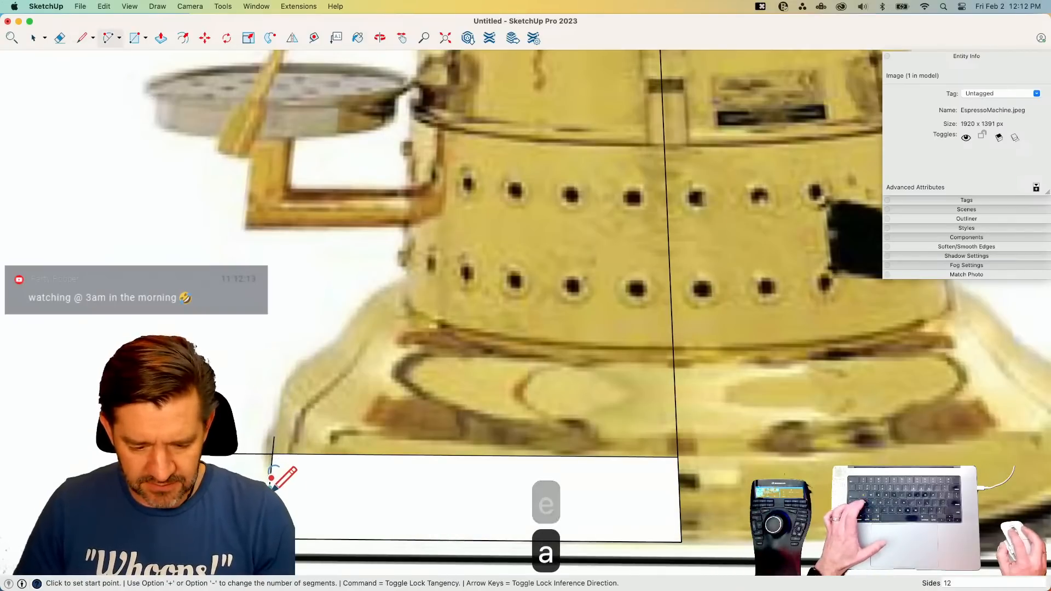
left_click(269, 485)
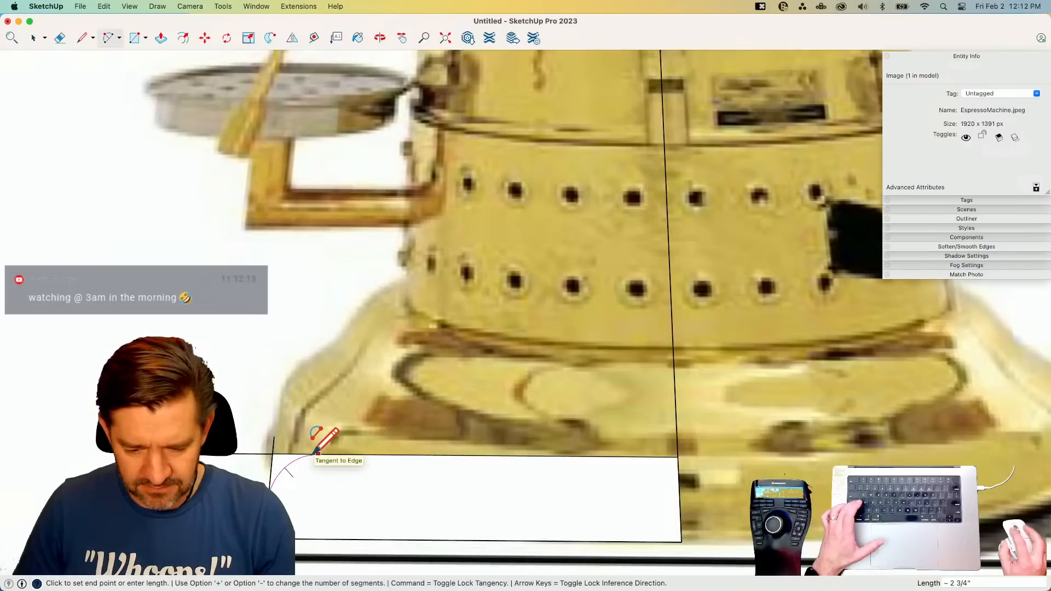
left_click(316, 453)
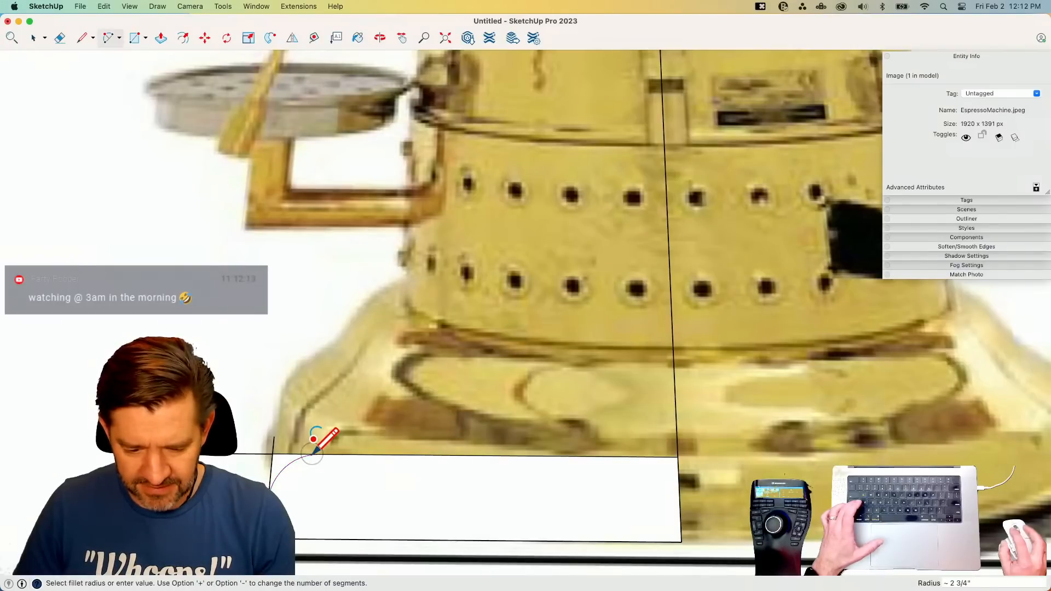
- Draw a horizontal line from the centreline at the top of the flared base and join it to the band below with a side edge
key("l")
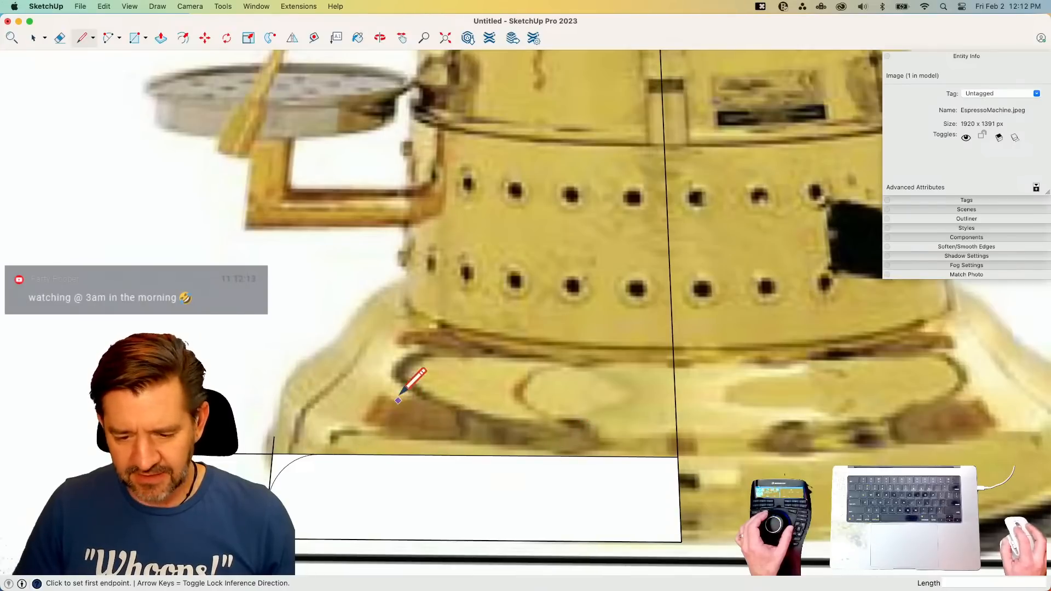
left_click(673, 363)
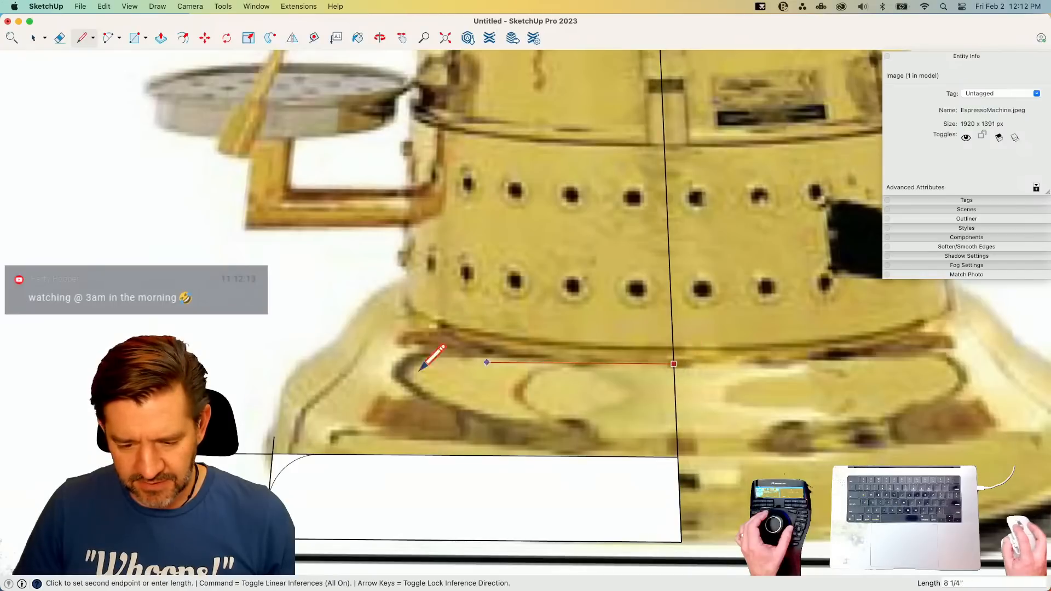
double_click(236, 361)
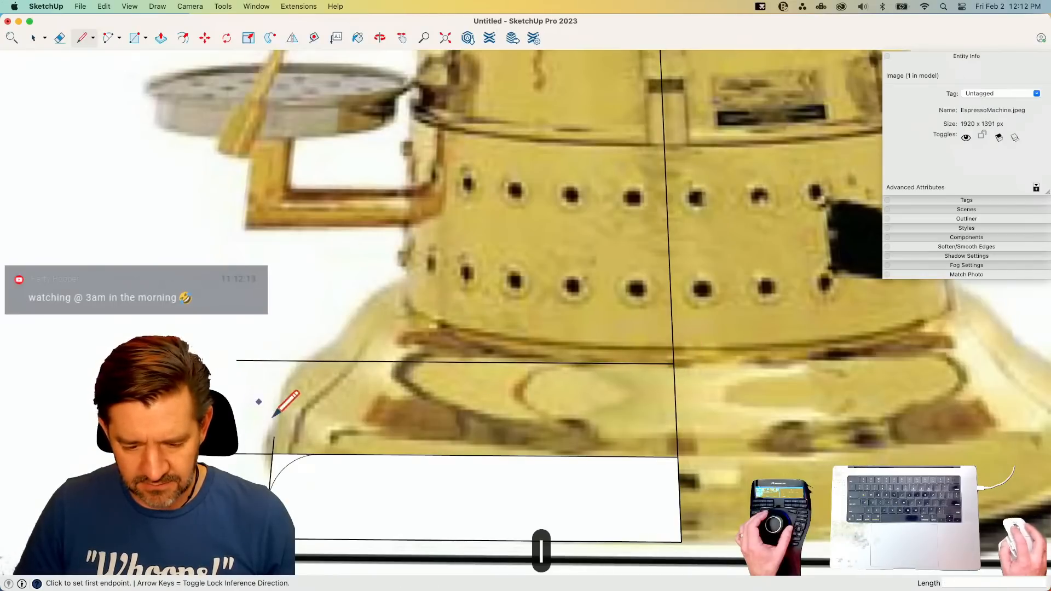
left_click(272, 453)
left_click(282, 361)
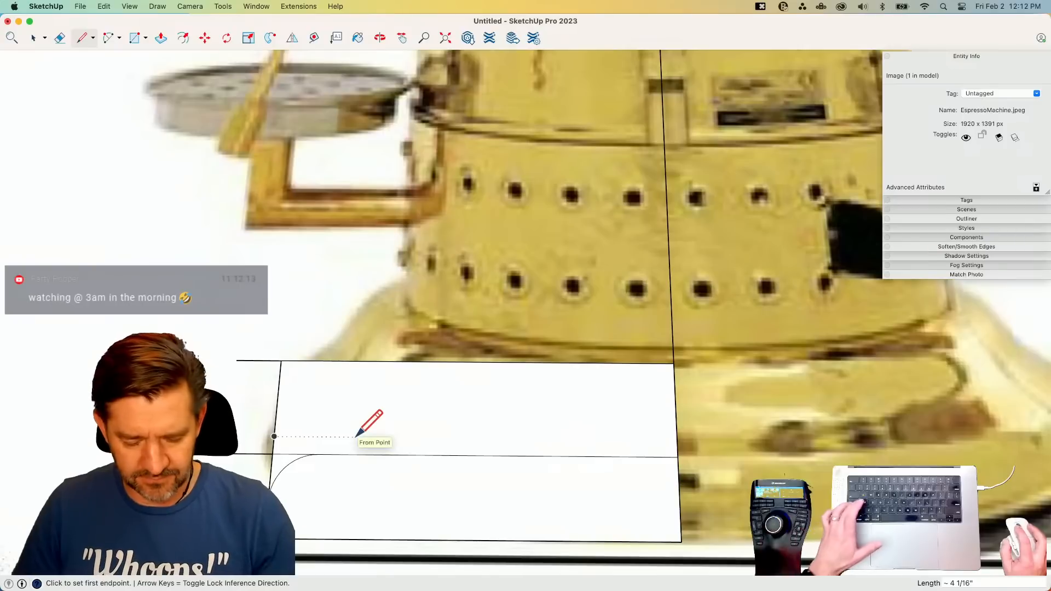
- Draw a horizontal line across the flared band from the midpoint of its side edge to the centreline
key("a")
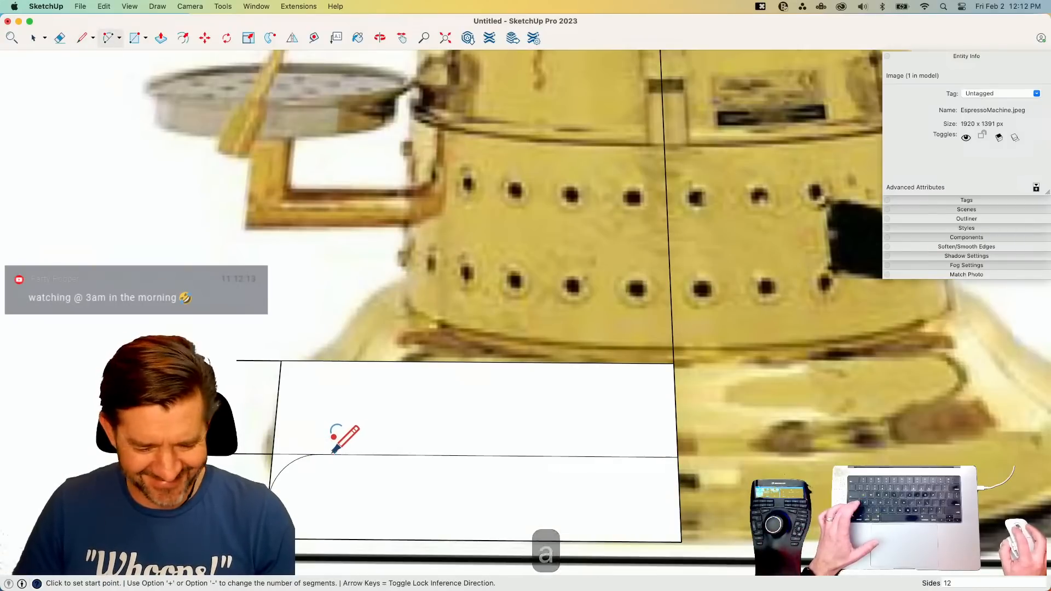
key("l")
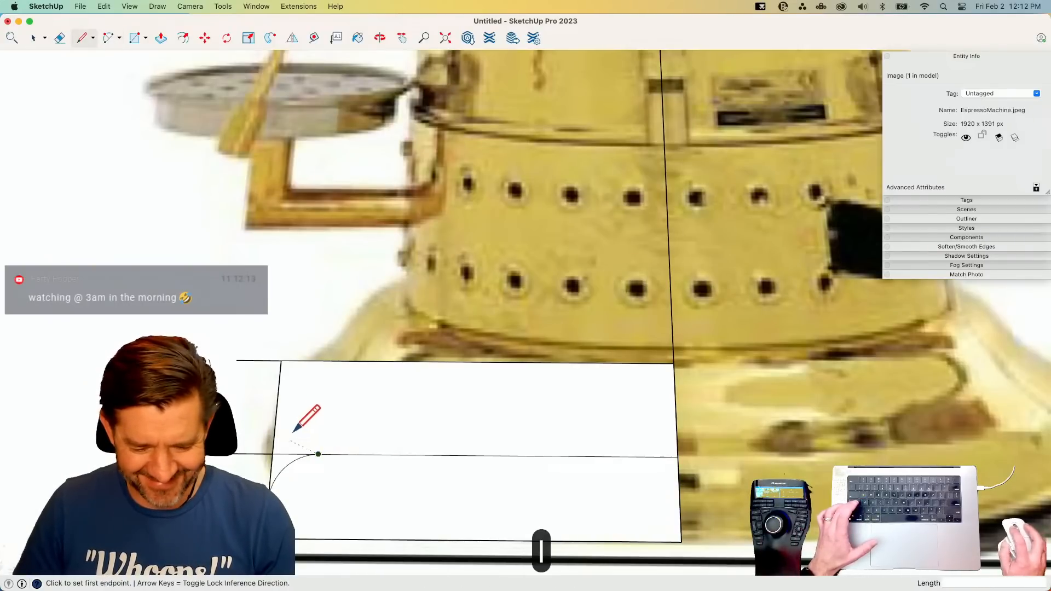
left_click(278, 404)
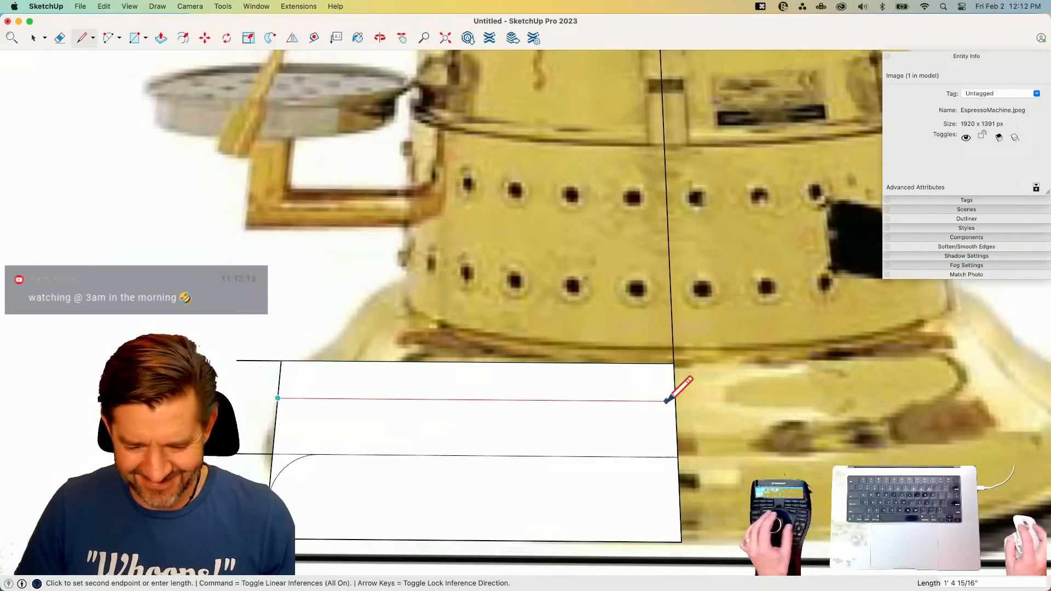
key("l")
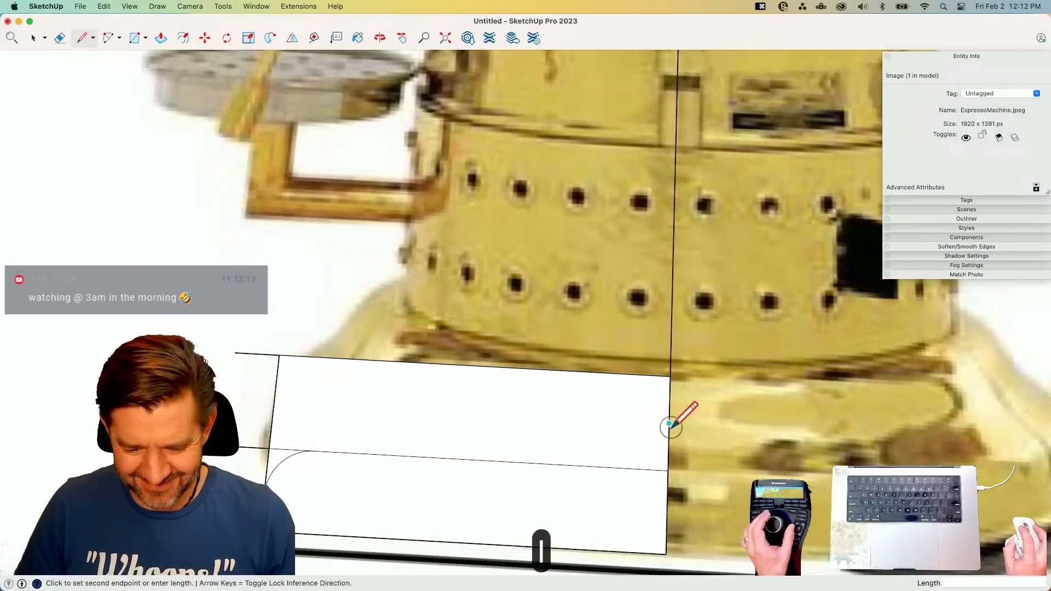
left_click(671, 426)
- Draw a short vertical guide from above the rounded corner's arc end to the base's top line, erasing the part below the middle line
key("a")
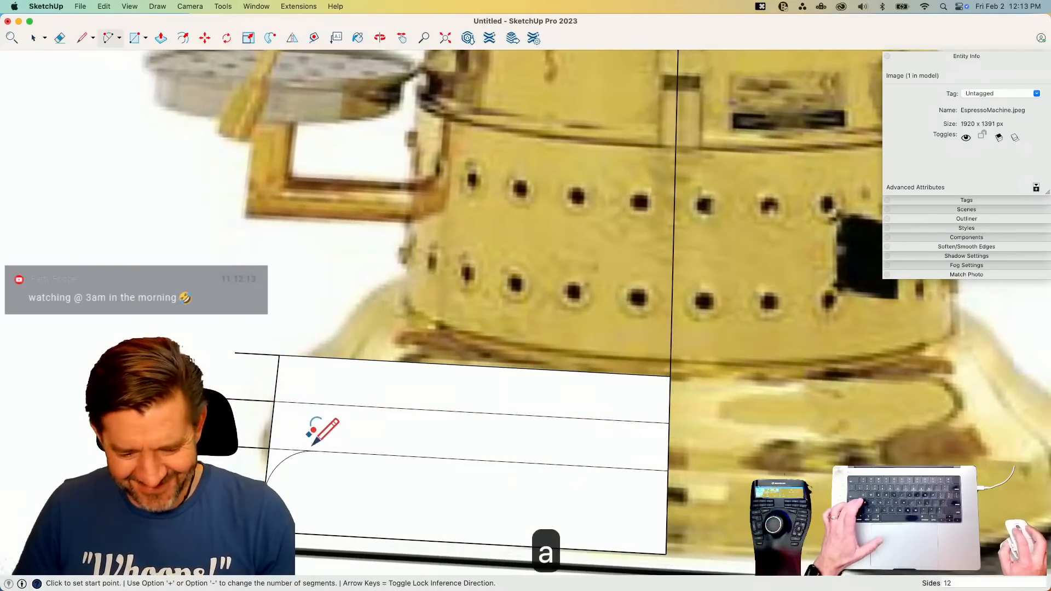
left_click(313, 451)
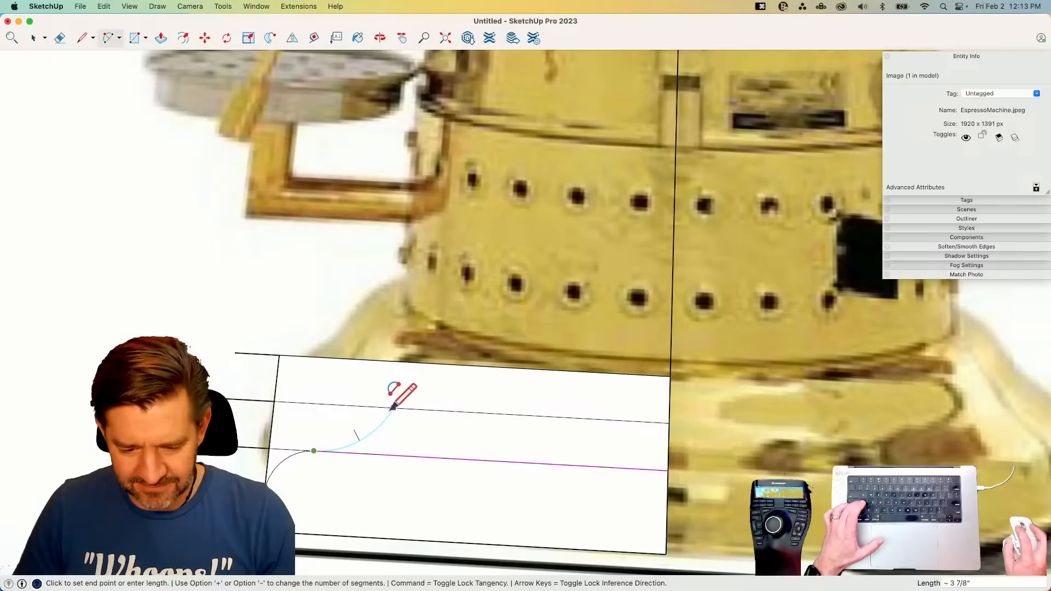
key("l")
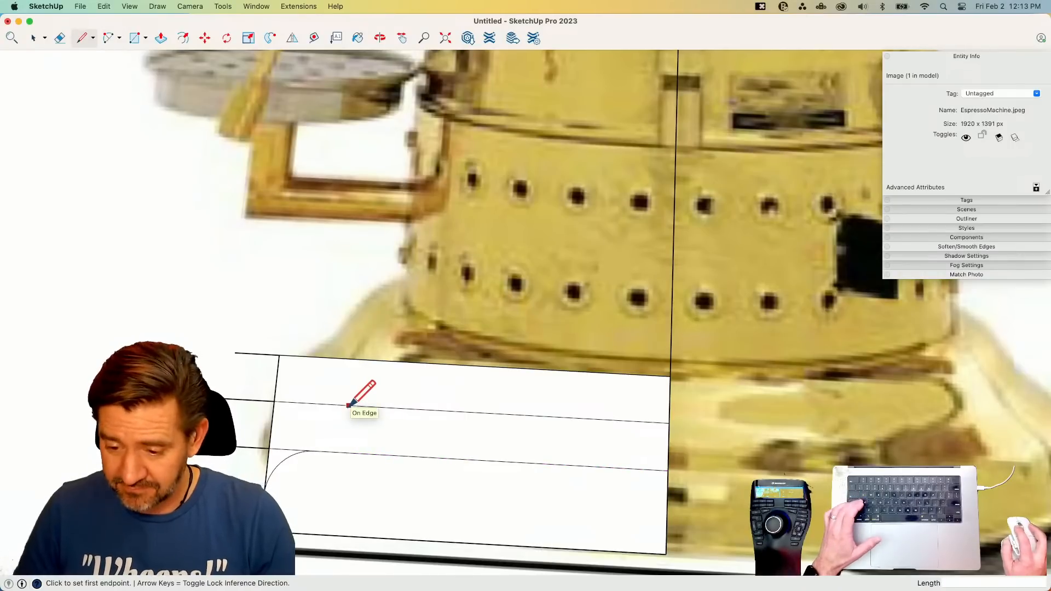
left_click(316, 439)
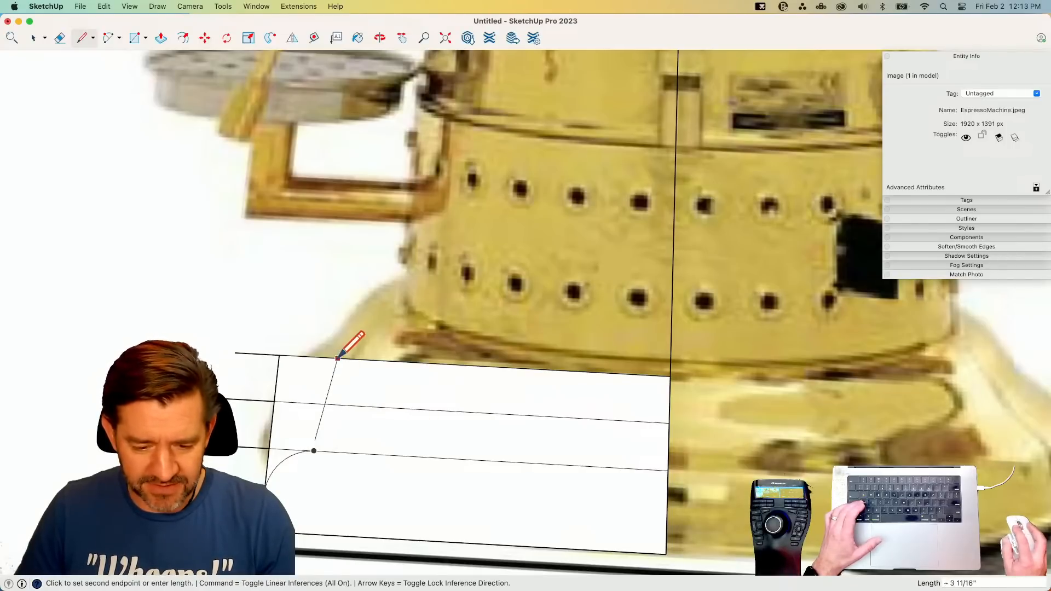
left_click(323, 357)
key("space")
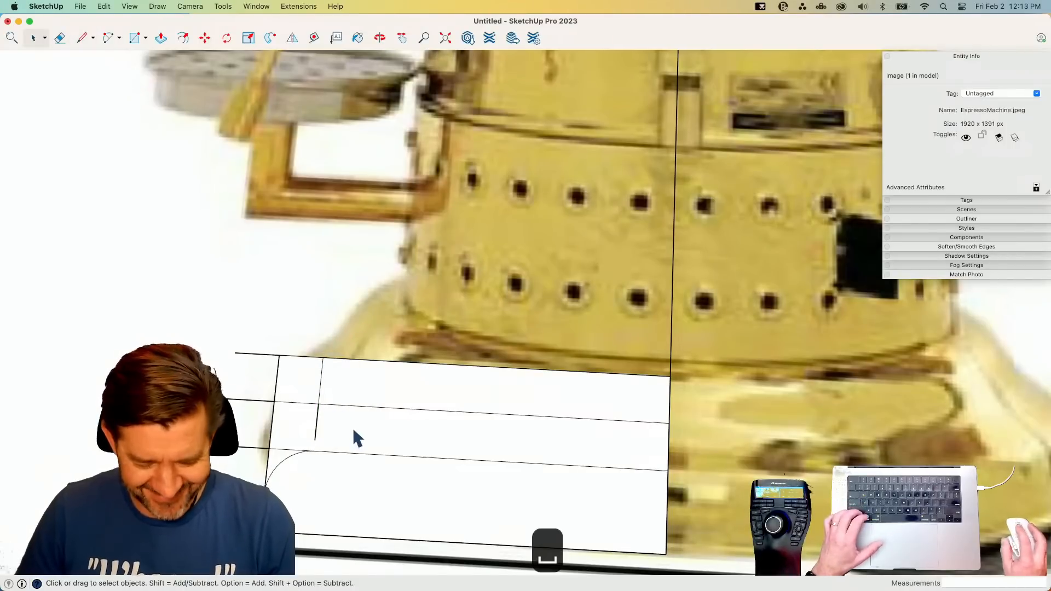
scroll(347, 455, "up", 5)
key("e")
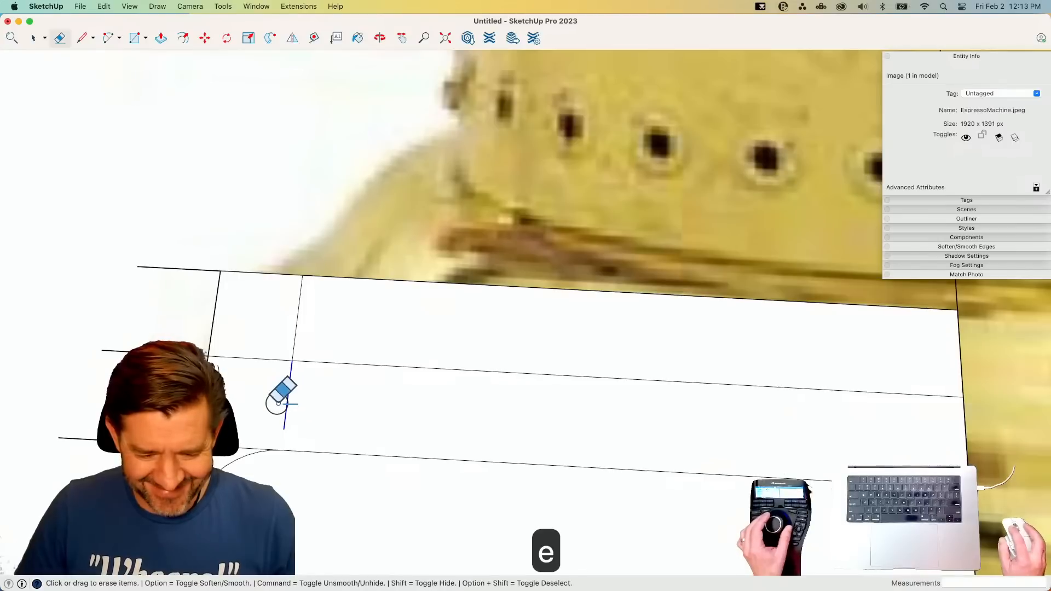
key("space")
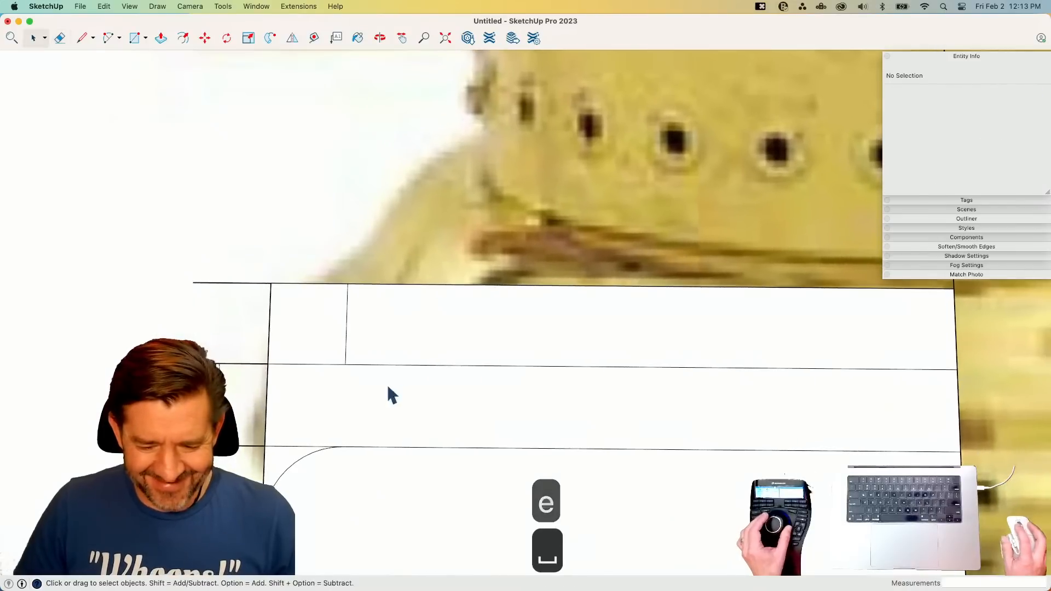
- Rotate a copy of the vertical guide 90° onto the middle line and draw a vertical edge from its end to the top line, forming a square
left_click(347, 344)
key("q")
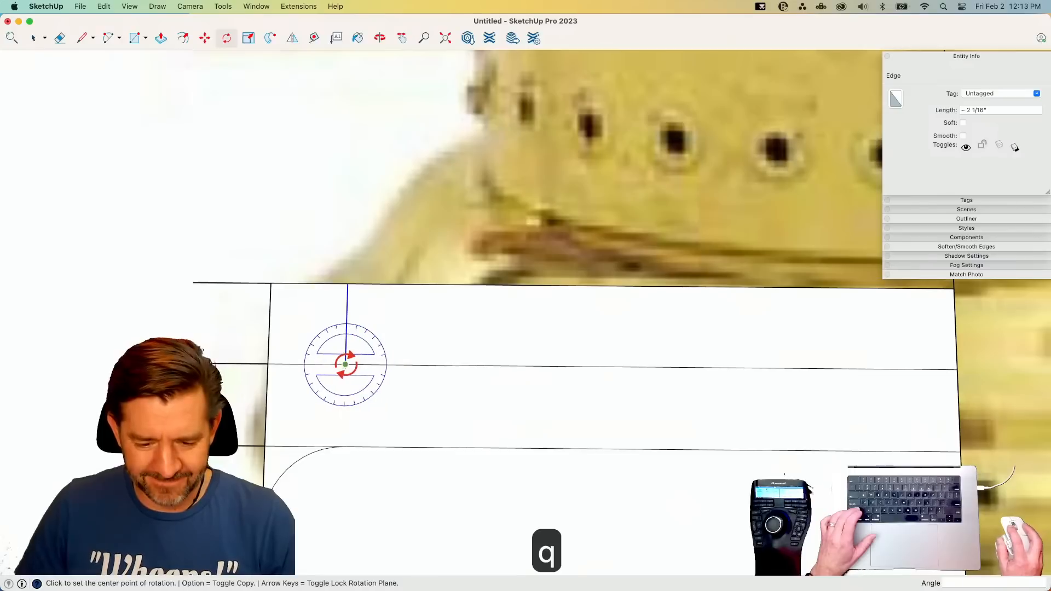
left_click(346, 324)
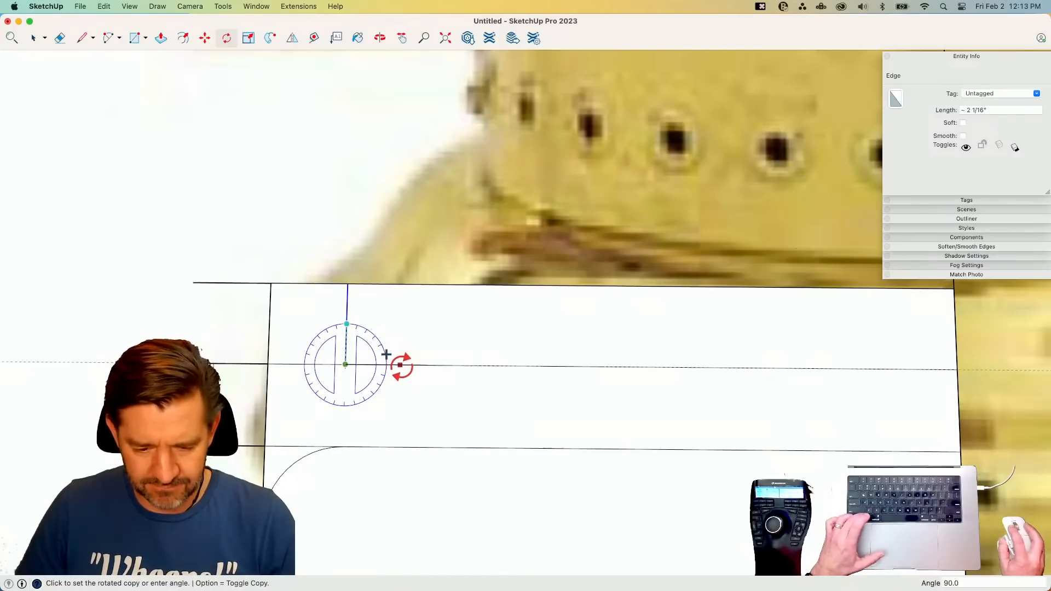
left_click(386, 354)
key("l")
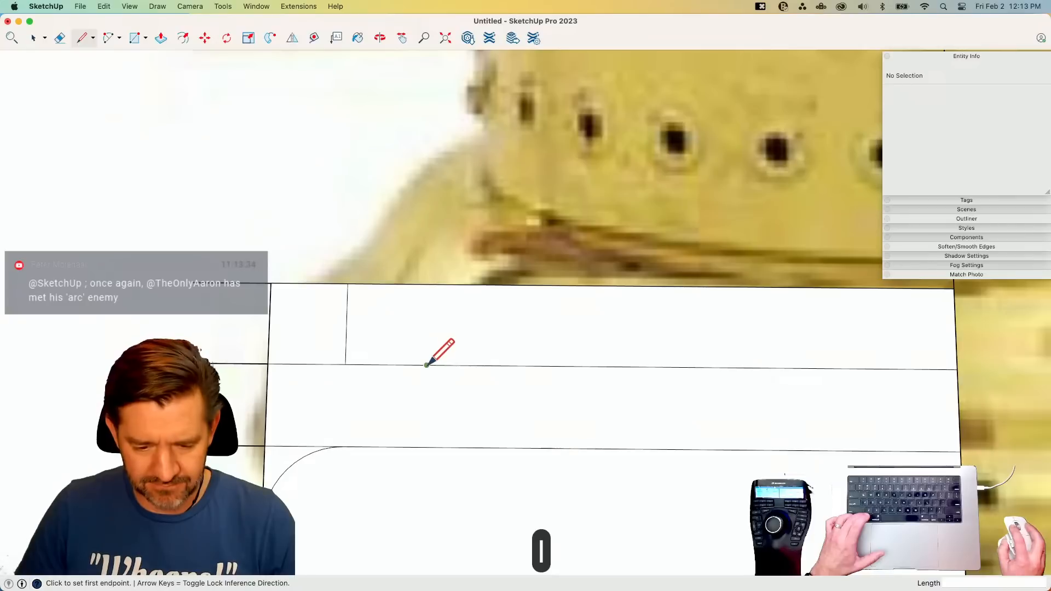
left_click(427, 365)
left_click(427, 286)
- Copy the guide square straight down so it fits between the middle line and the lower band's top line
key("space")
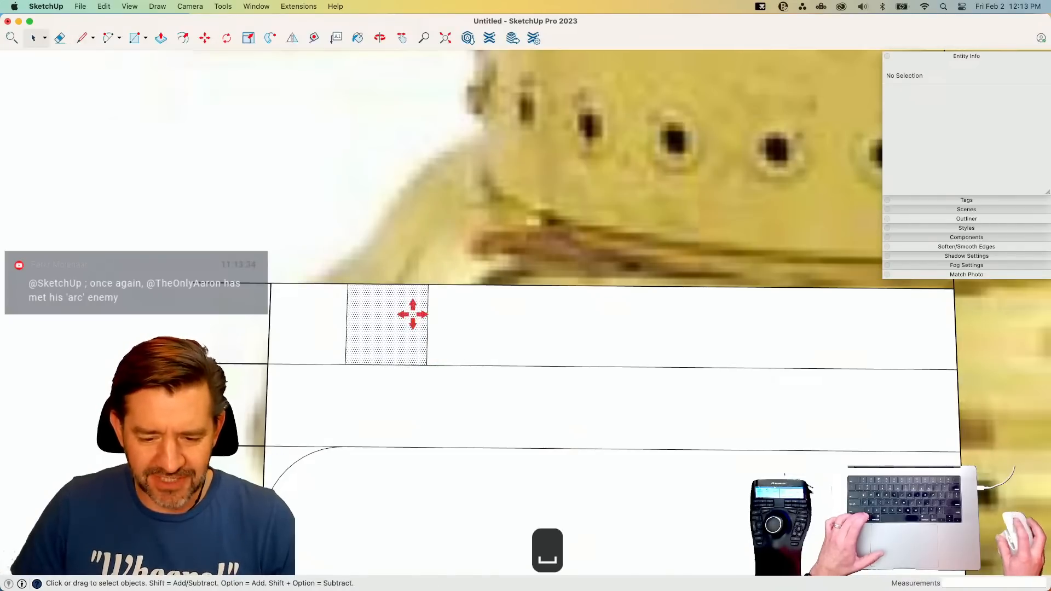
key("m")
left_click(428, 283)
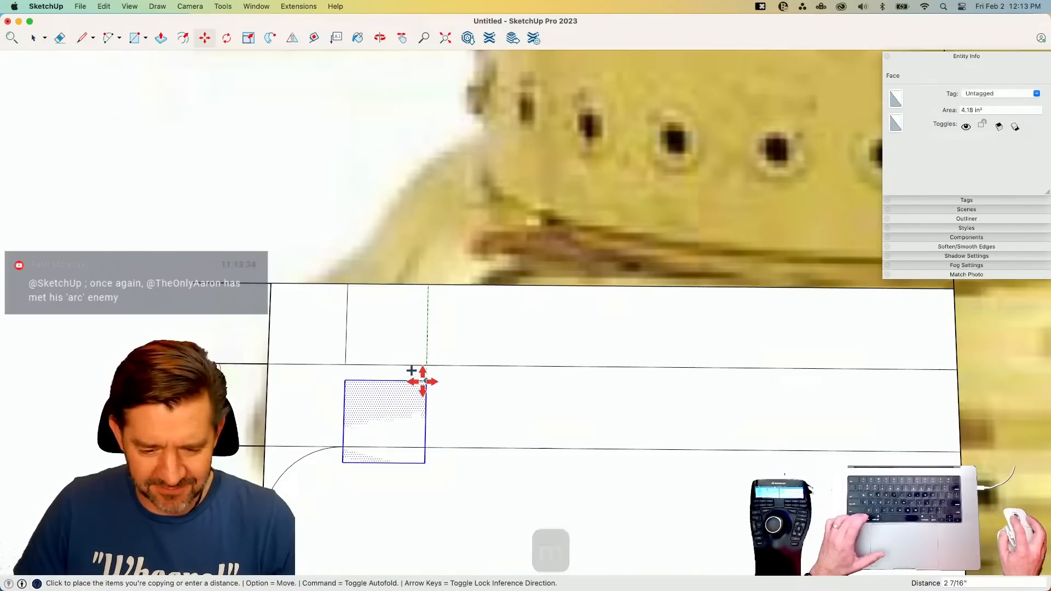
left_click(424, 363)
- Draw an arc with a 1/4" bulge from the rounded corner's upper end to the midpoint of the lower guide square's top edge
key("a")
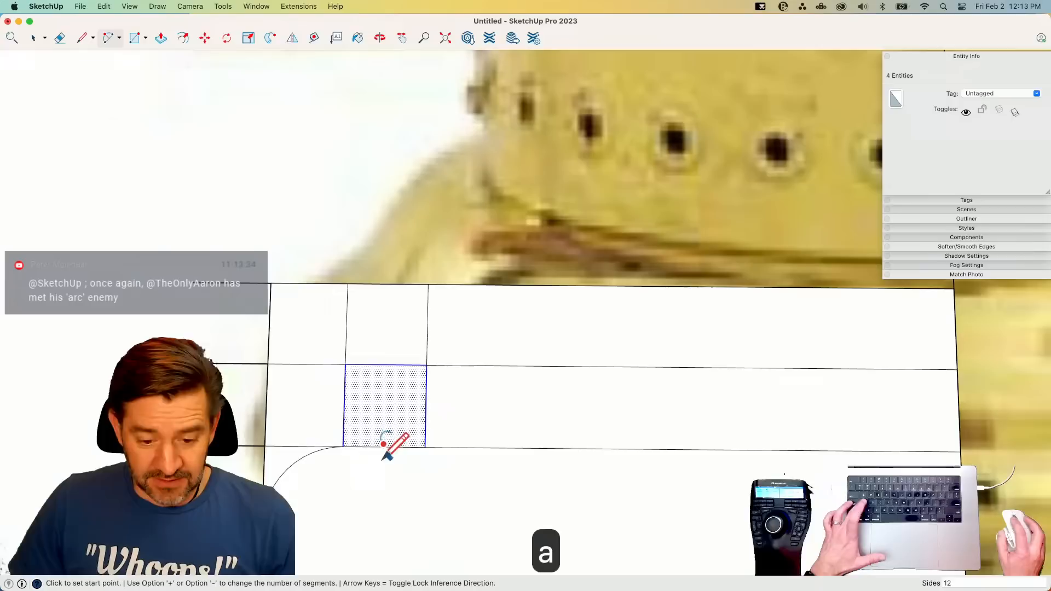
left_click(343, 447)
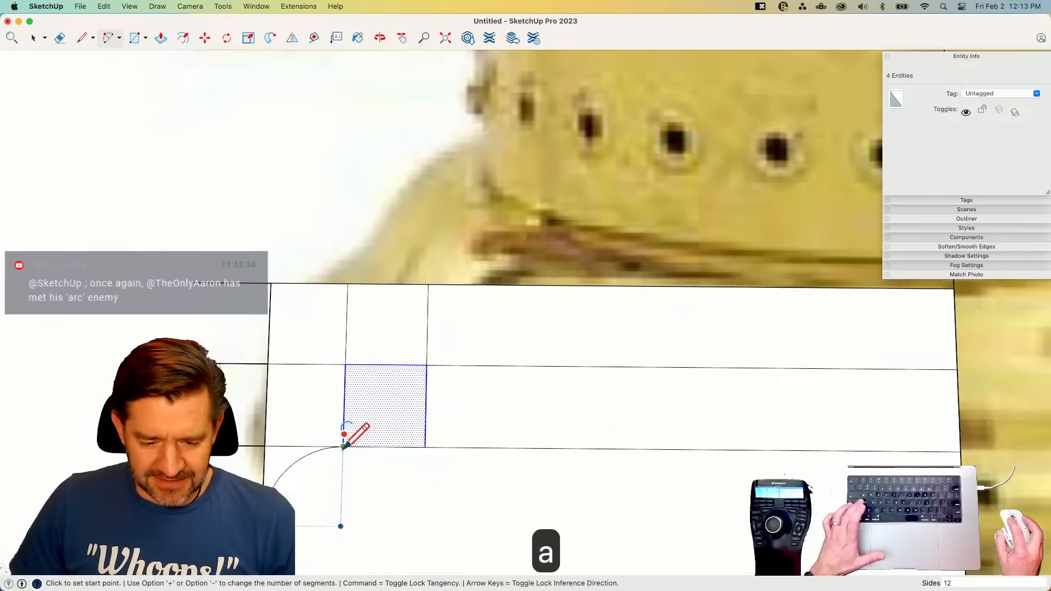
left_click(386, 364)
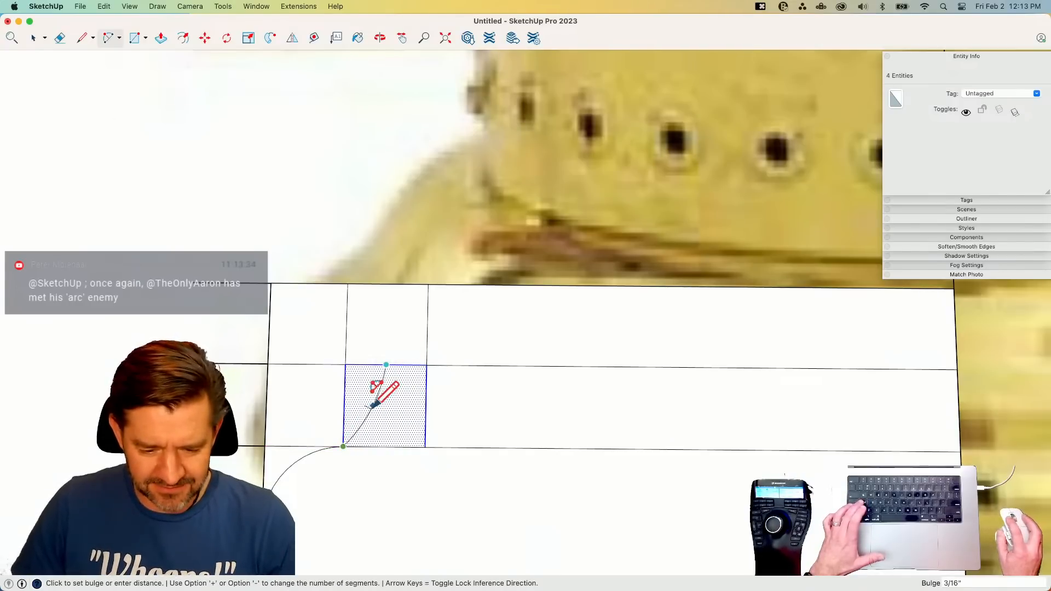
left_click(378, 406)
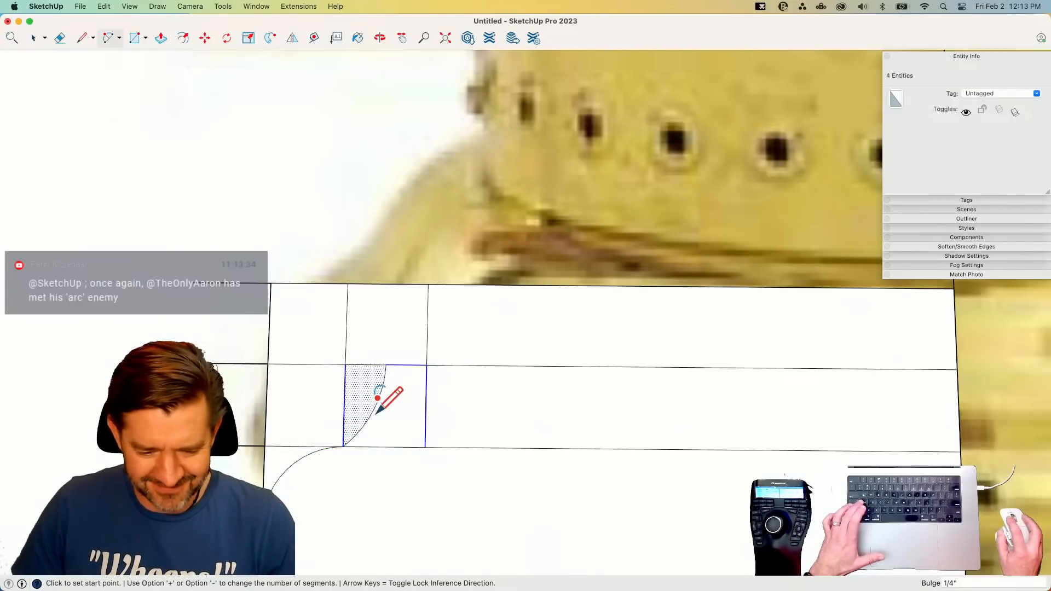
- Continue the flare with a reverse tangent arc from that midpoint to the upper guide square's top corner nearest the centreline
key("l")
left_click(387, 364)
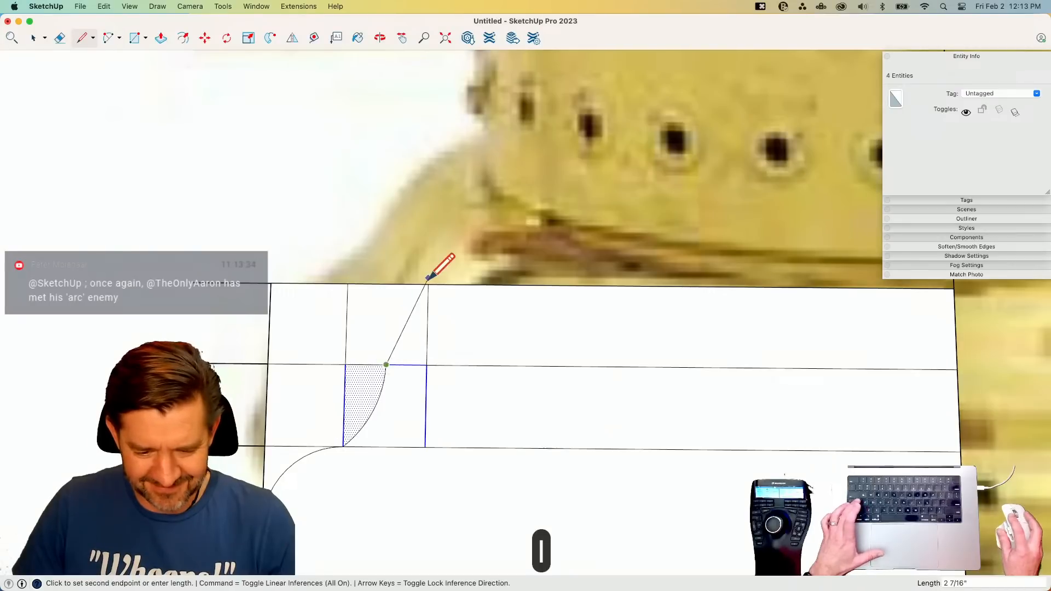
key("a")
left_click(386, 364)
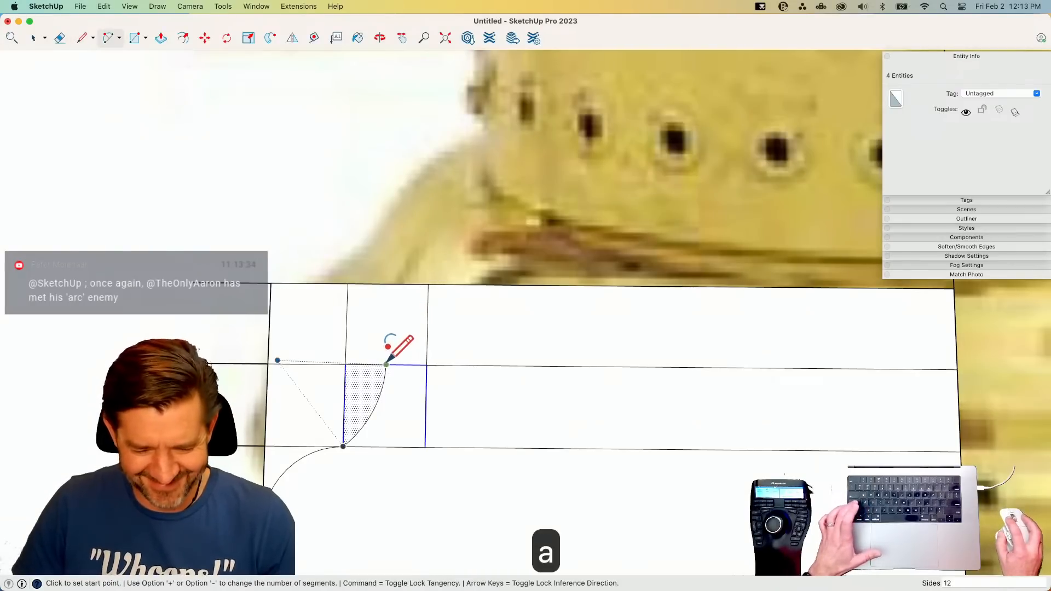
left_click(429, 283)
key("space")
scroll(557, 412, "down", 5)
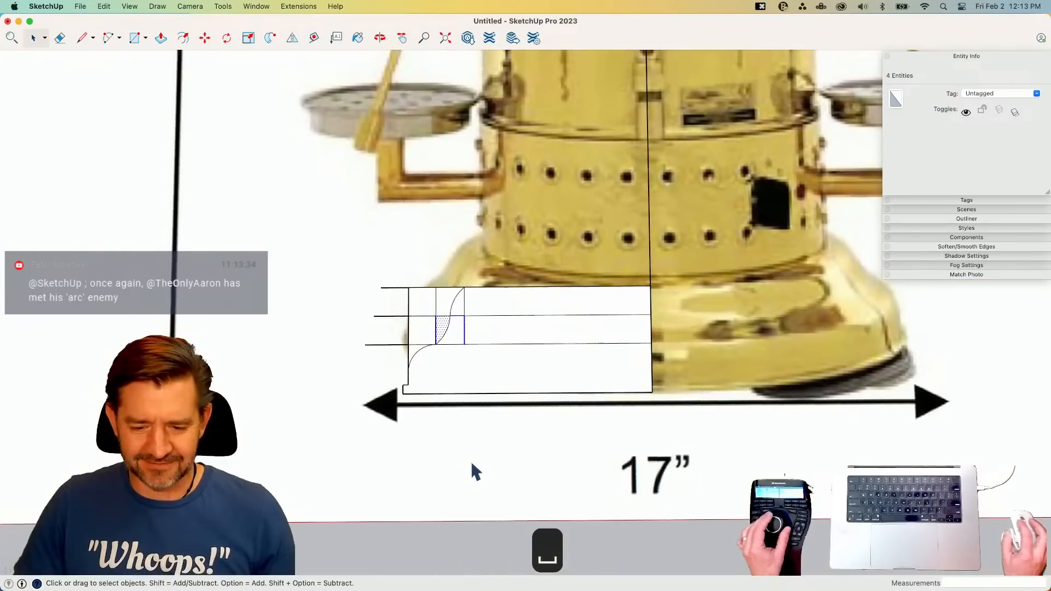
scroll(432, 413, "up", 2)
scroll(415, 389, "up", 5)
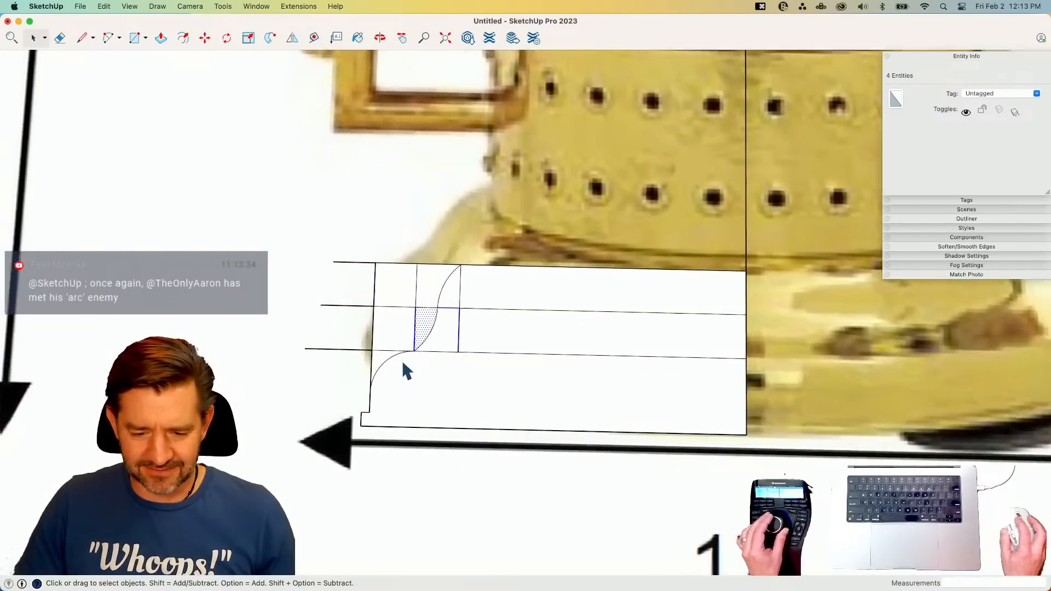
- Draw a tangent arc from the rounded corner's curve to the flare's midpoint and erase the sharper arc pieces it replaces
key("l")
scroll(370, 399, "up", 3)
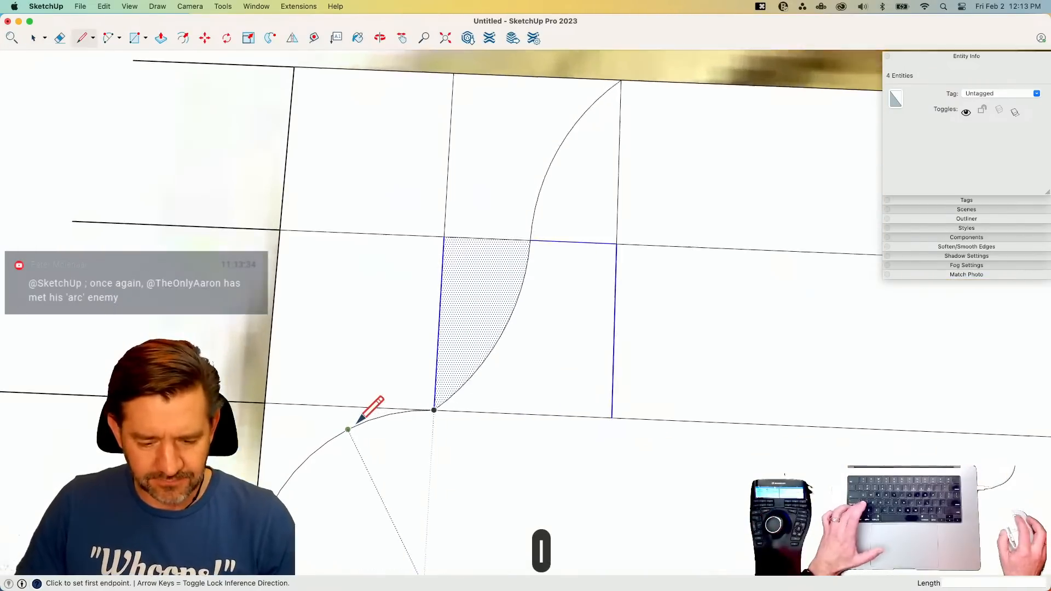
key("a")
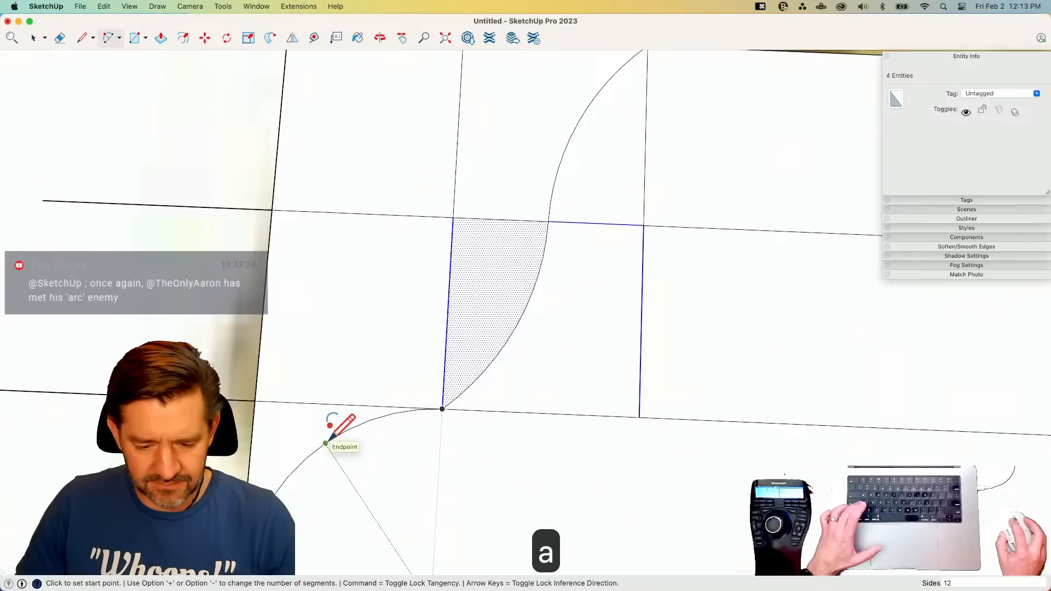
left_click(346, 431)
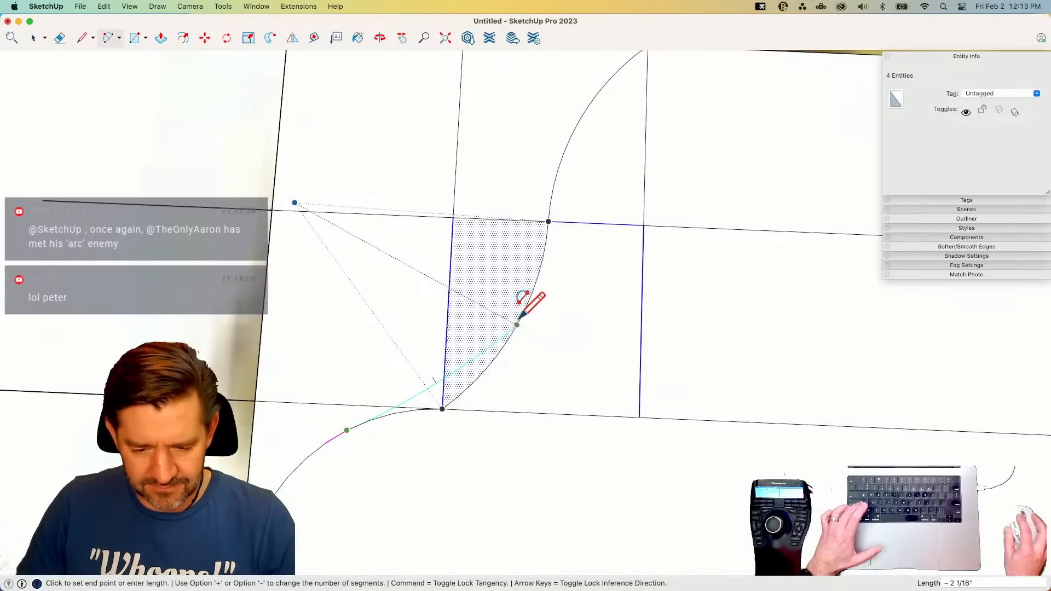
left_click(549, 220)
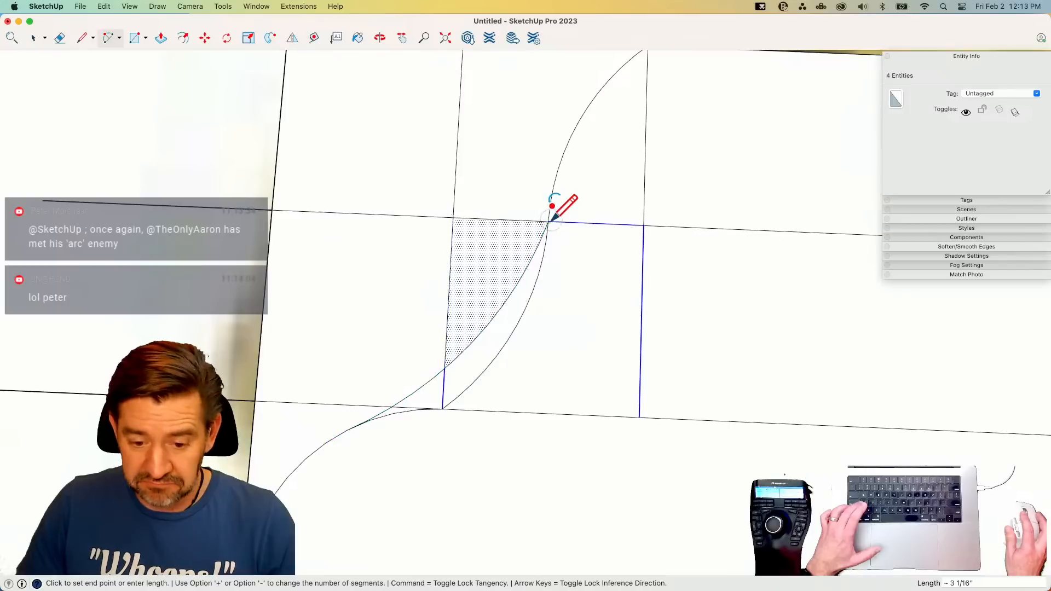
key("e")
left_click_drag(492, 374, 415, 425)
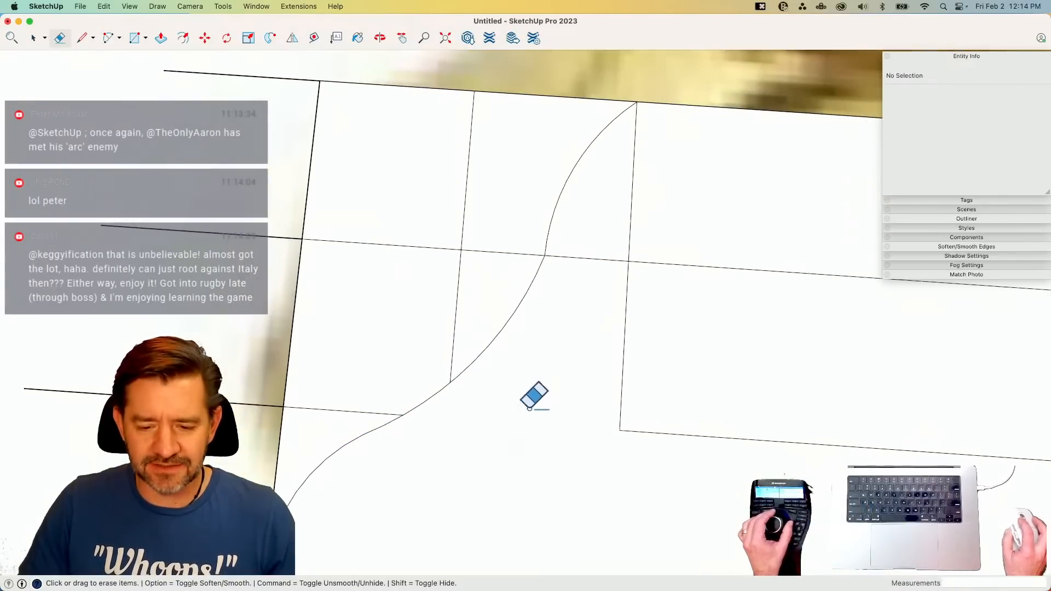
- Bridge the kink between the flare's two arcs with a straight line about 1/2" long and erase the bypassed segments
key("l")
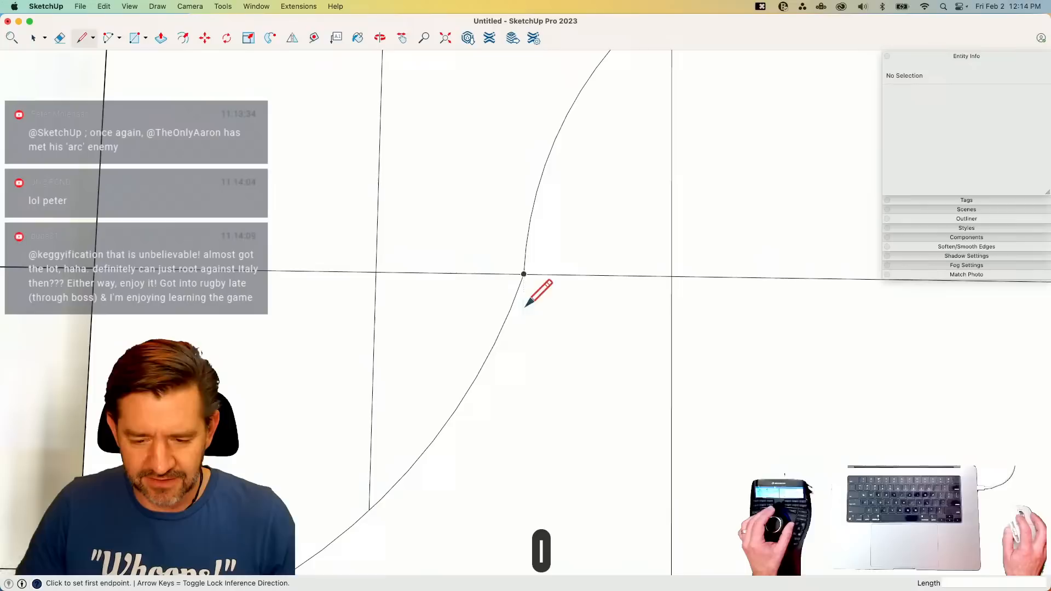
left_click(527, 239)
left_click(511, 308)
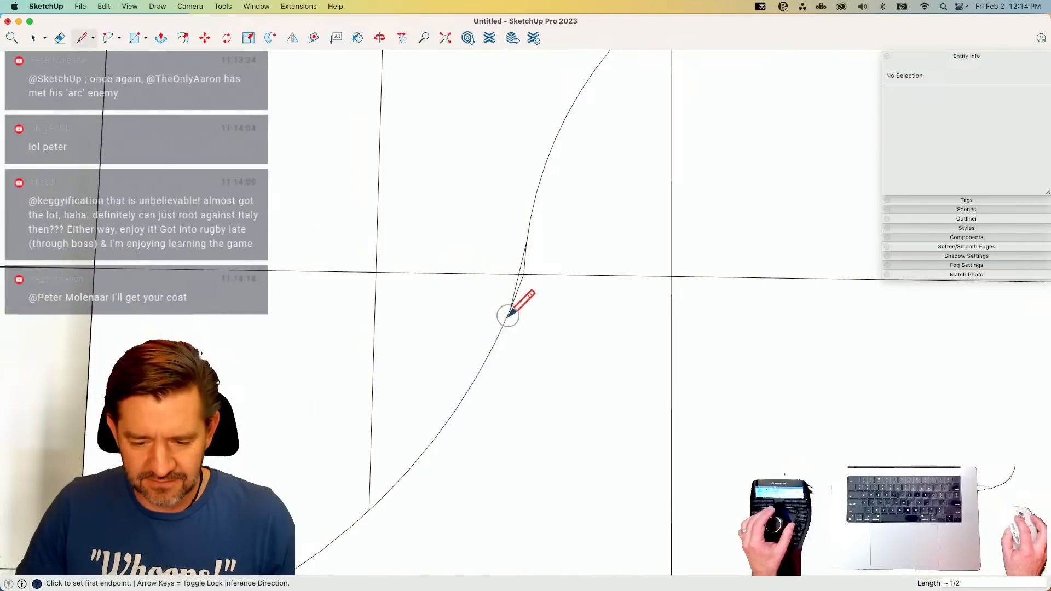
key("e")
left_click(531, 274)
left_click(525, 264)
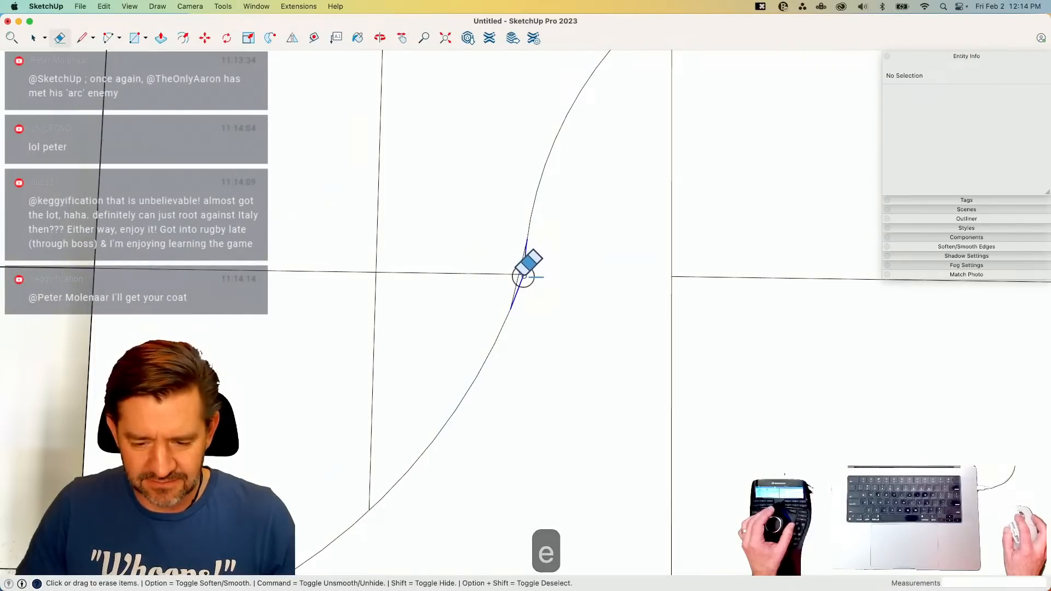
- Erase the remaining guide square edges and the middle line on both sides of the flare curve
mouse_move(473, 263)
left_mouse_down()
mouse_move(392, 307)
mouse_move(382, 251)
left_mouse_up()
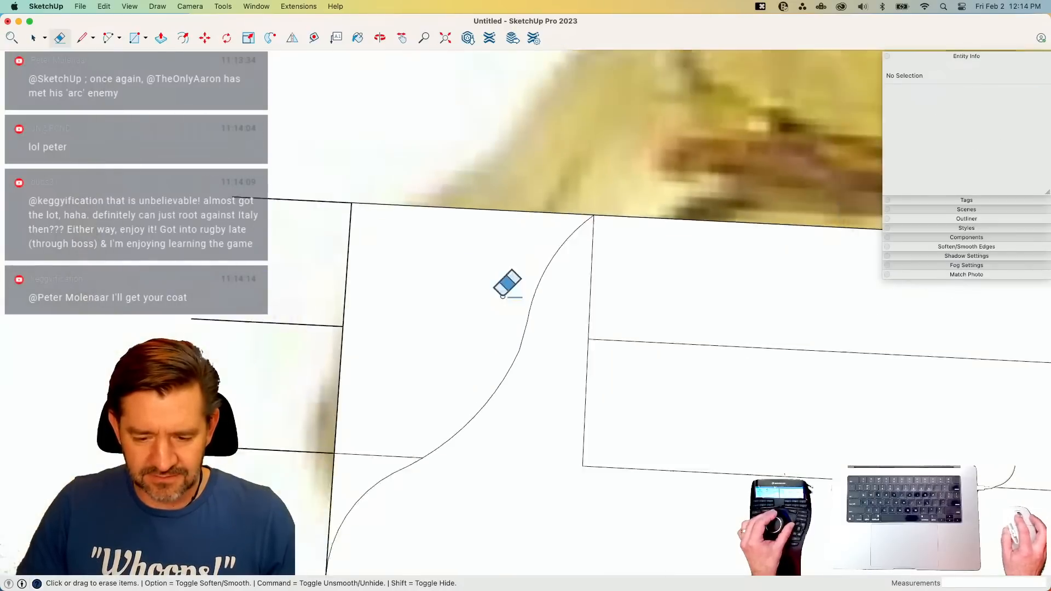
mouse_move(590, 323)
left_mouse_down()
mouse_move(572, 386)
mouse_move(545, 412)
left_mouse_up()
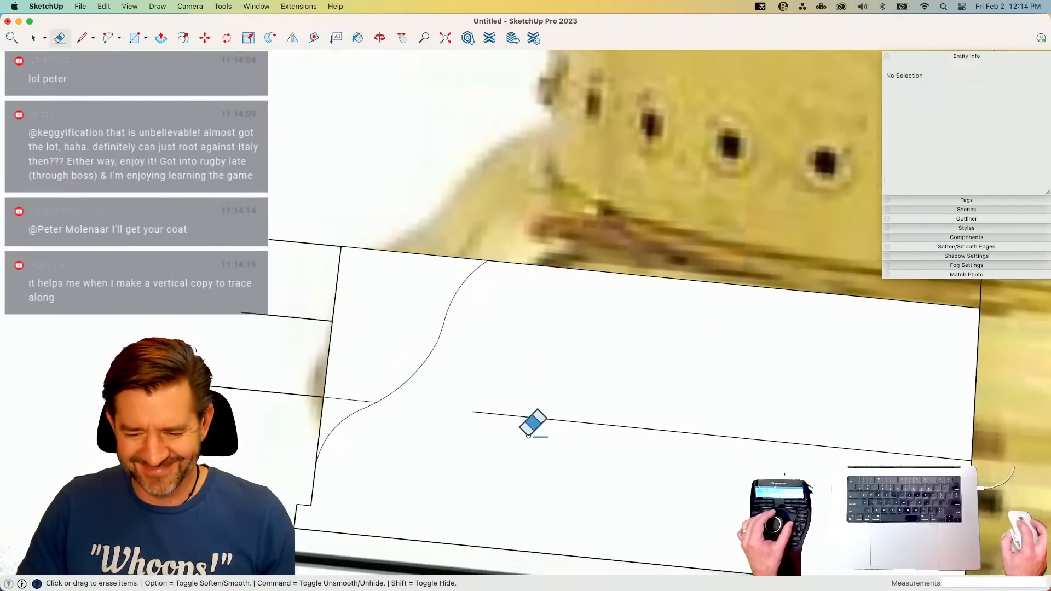
key("l")
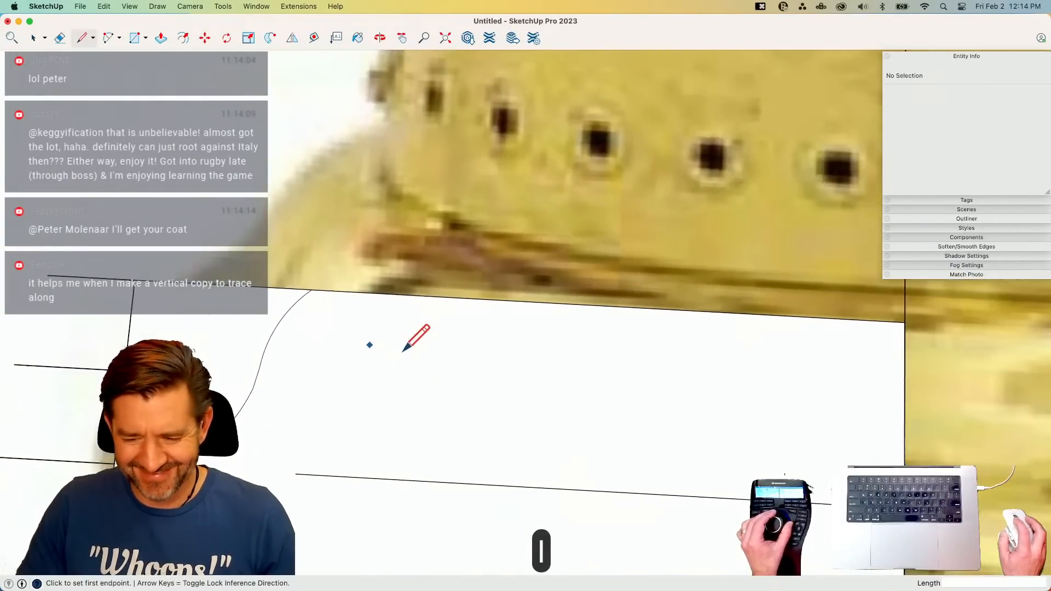
- Draw the body's side line from the base's top edge up to the dome's lower corner, then across to the centreline, about 11 7/8"
key("l")
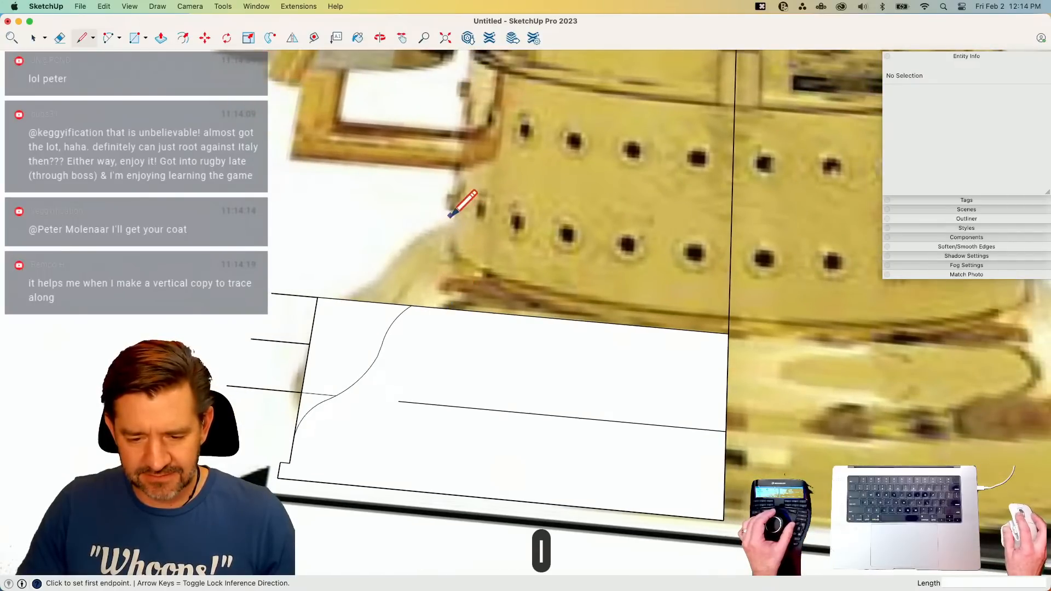
left_click(445, 309)
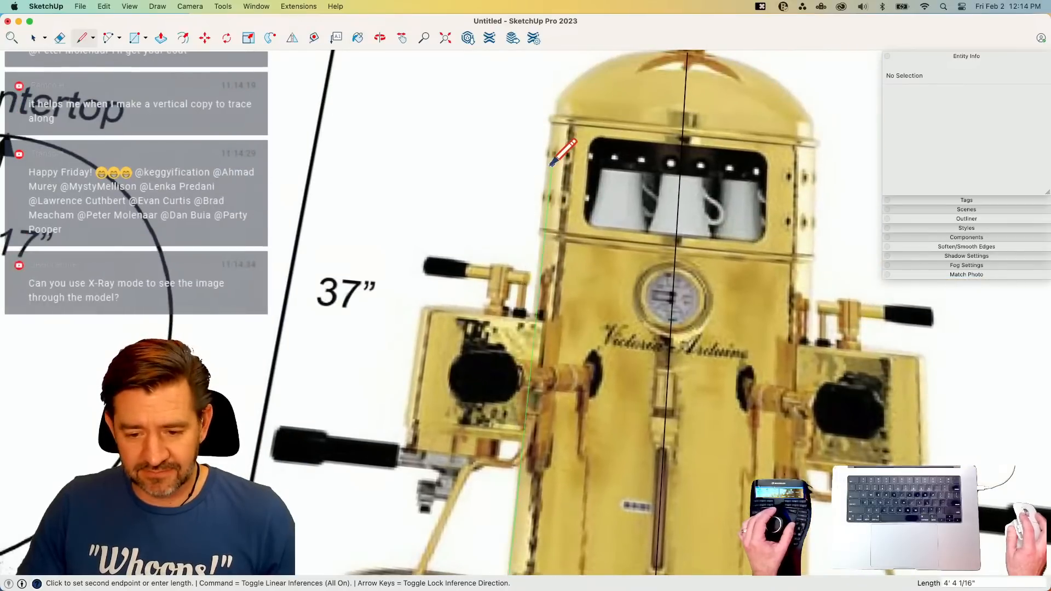
left_click(558, 100)
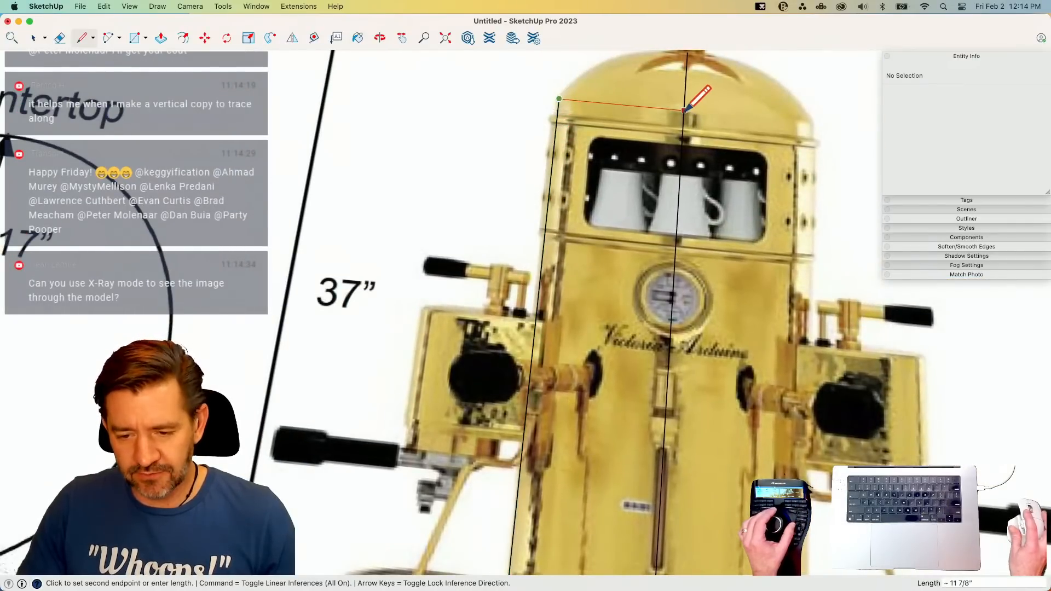
left_click(684, 110)
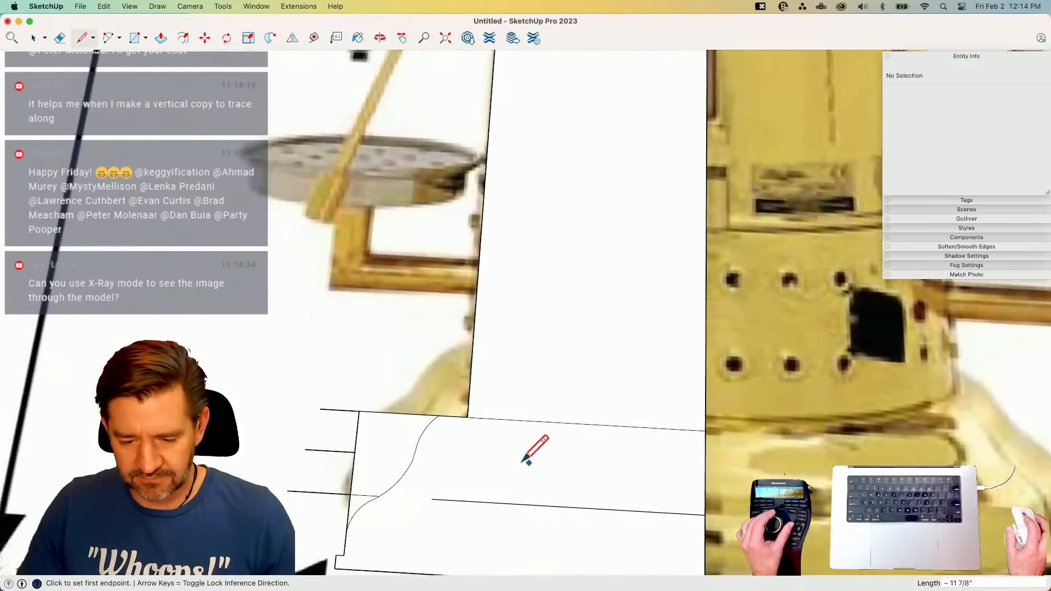
- Round the flare into the base's top edge with a tangent arc about 1 1/4" across and erase the leftover edges outside the curve
key("a")
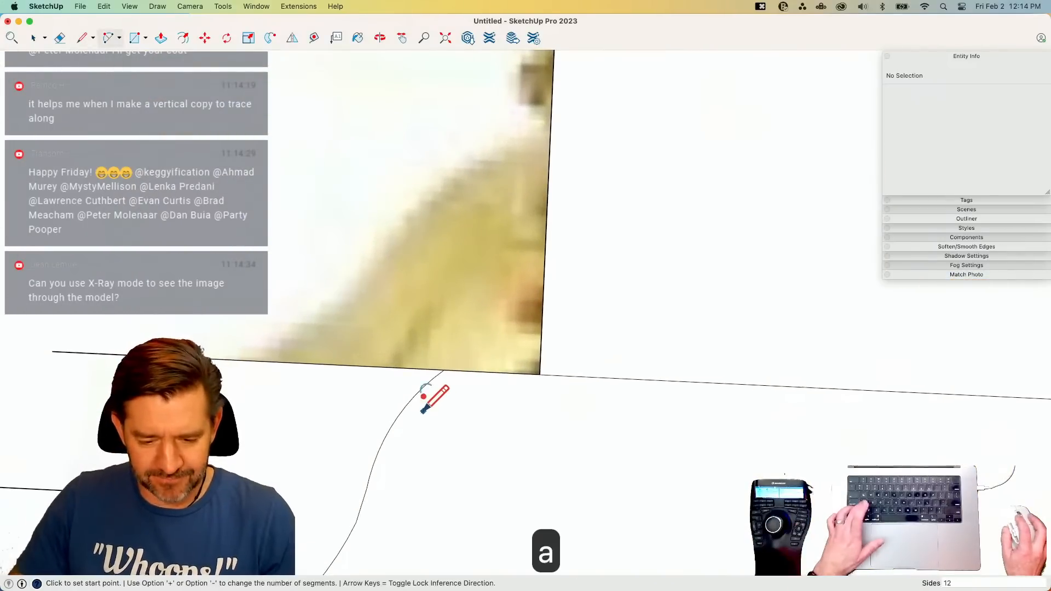
left_click(405, 405)
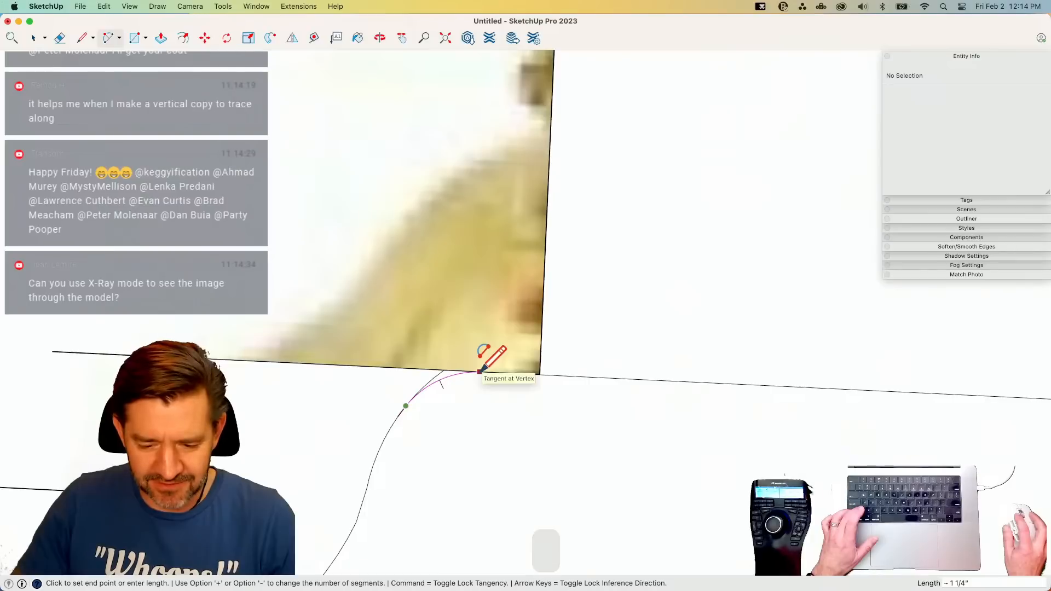
left_click(479, 371)
key("e")
left_click(404, 369)
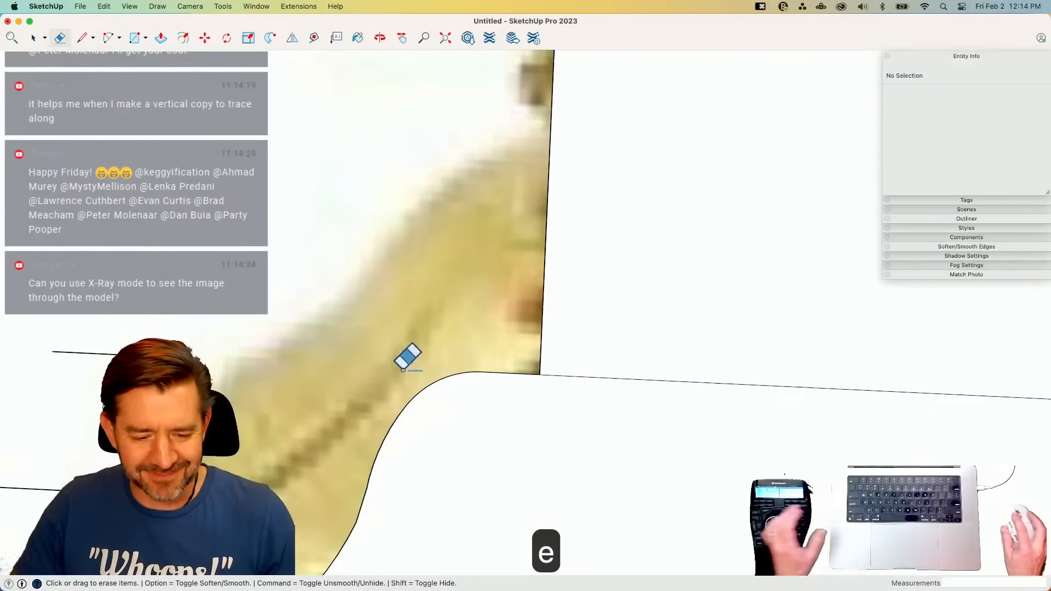
left_click_drag(175, 348, 148, 487)
mouse_move(296, 520)
left_mouse_down()
mouse_move(353, 474)
mouse_move(314, 473)
mouse_move(325, 461)
left_mouse_up()
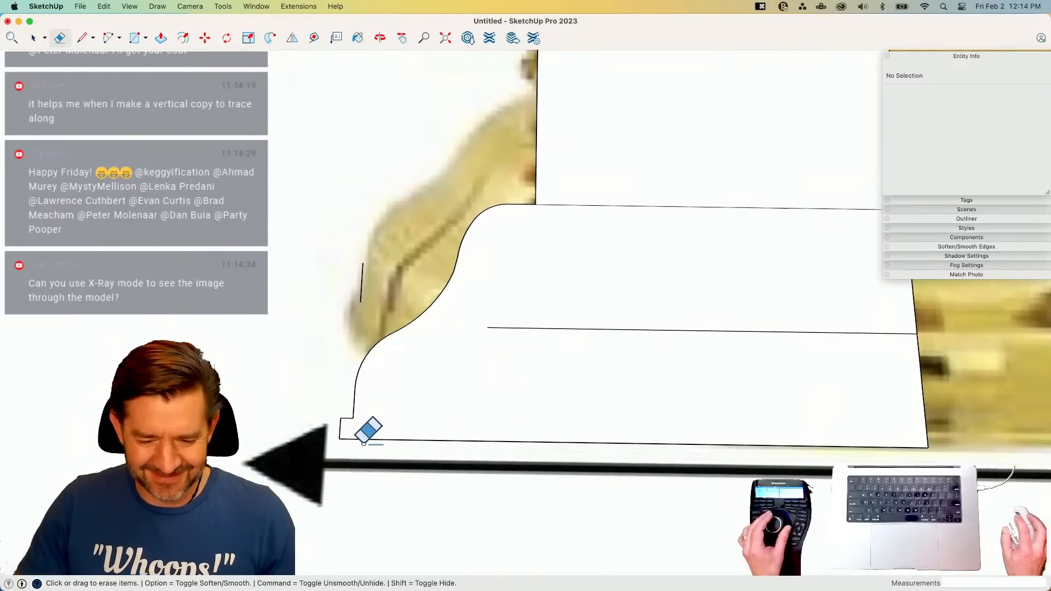
- Draw a 5/16" radius circle matching the base lip's height, split it with its vertical diameter, and erase the half nearest the centreline
scroll(363, 444, "up", 10)
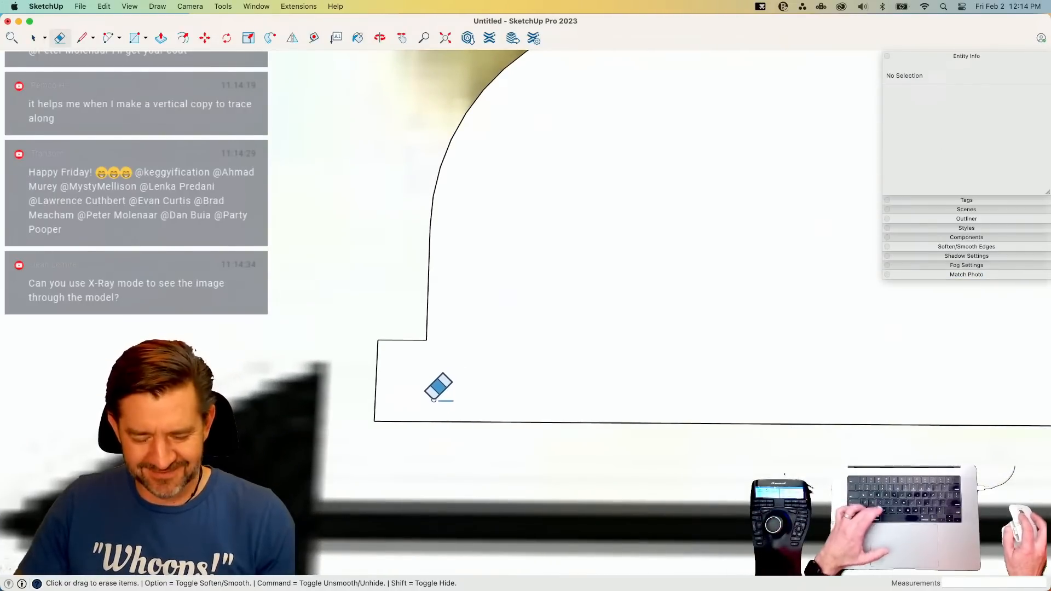
key("c")
left_click(376, 379)
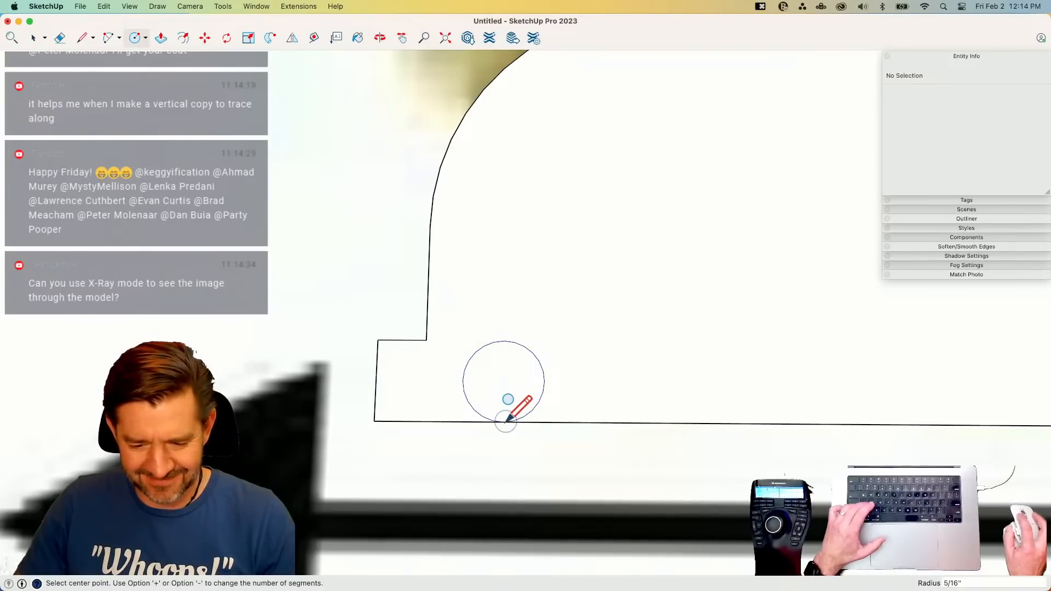
key("l")
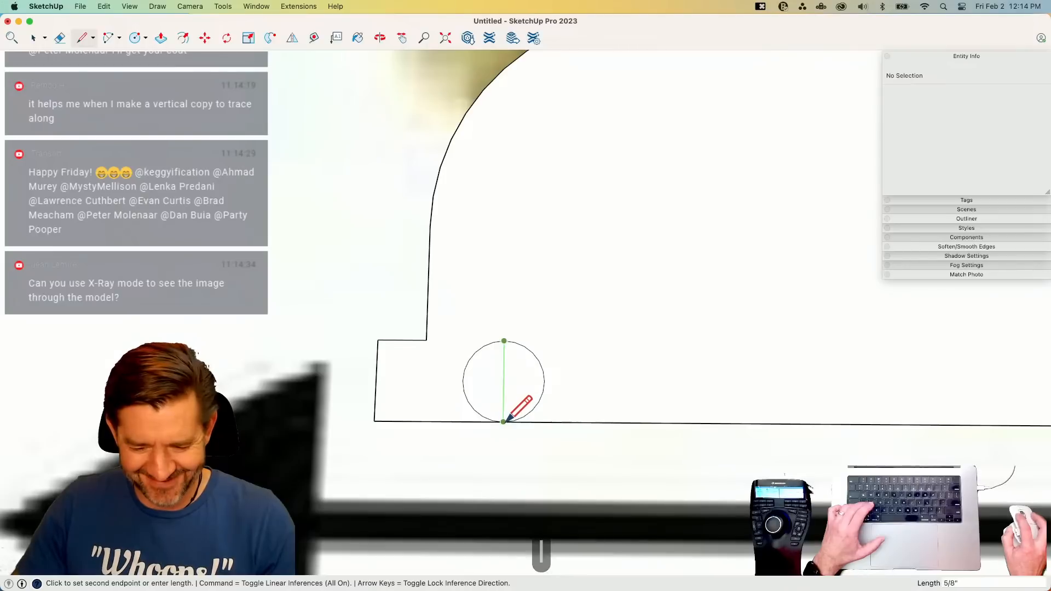
left_click(503, 422)
key("e")
left_click(542, 370)
- Move the half circle outward against the lip's outer edge and erase the lip's square corners around it
key("space")
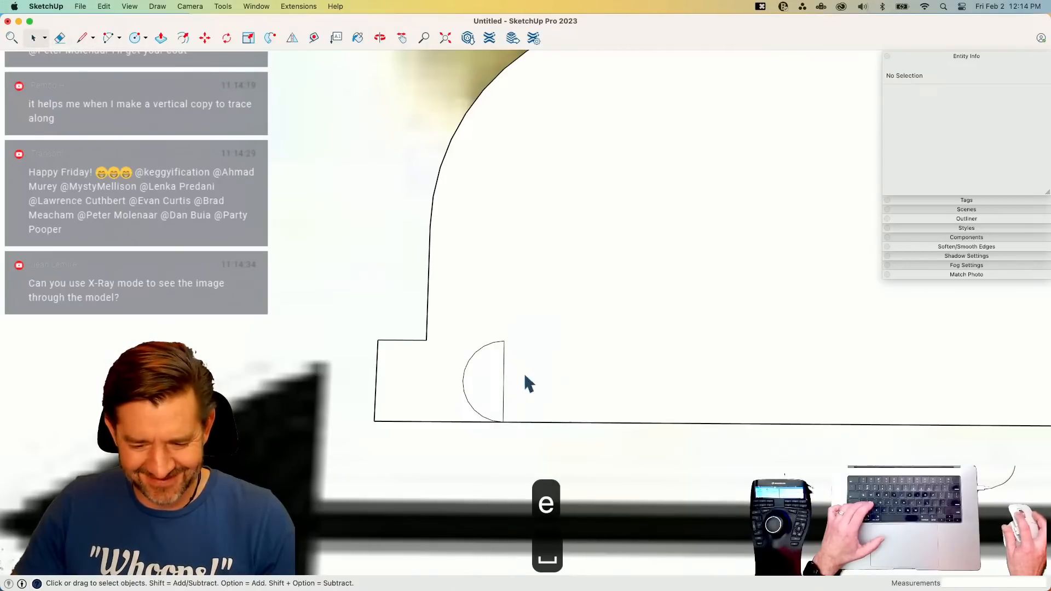
left_click(489, 395)
key("m")
left_click(462, 382)
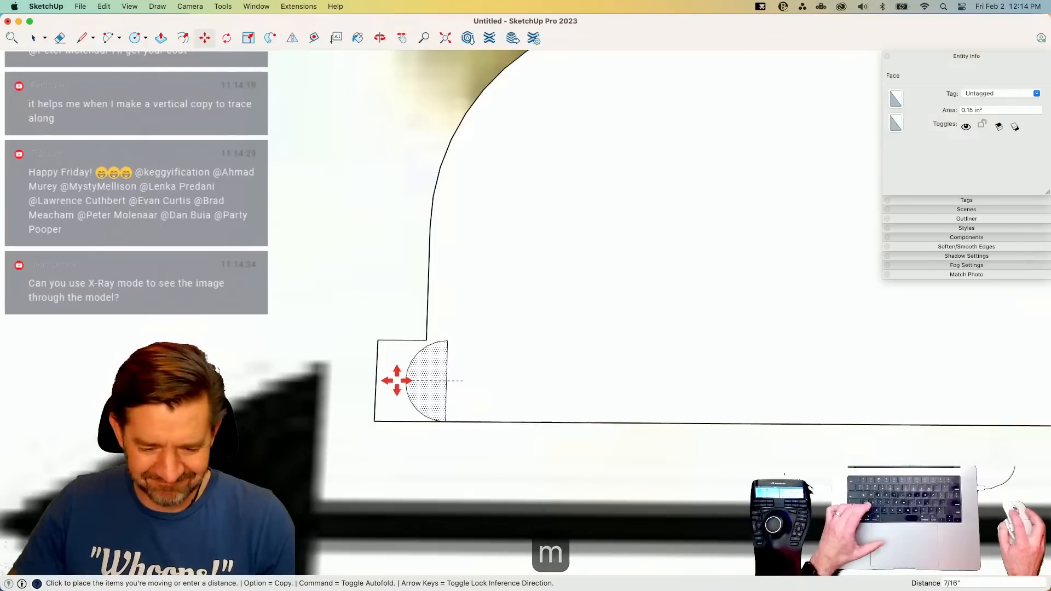
left_click(379, 380)
key("e")
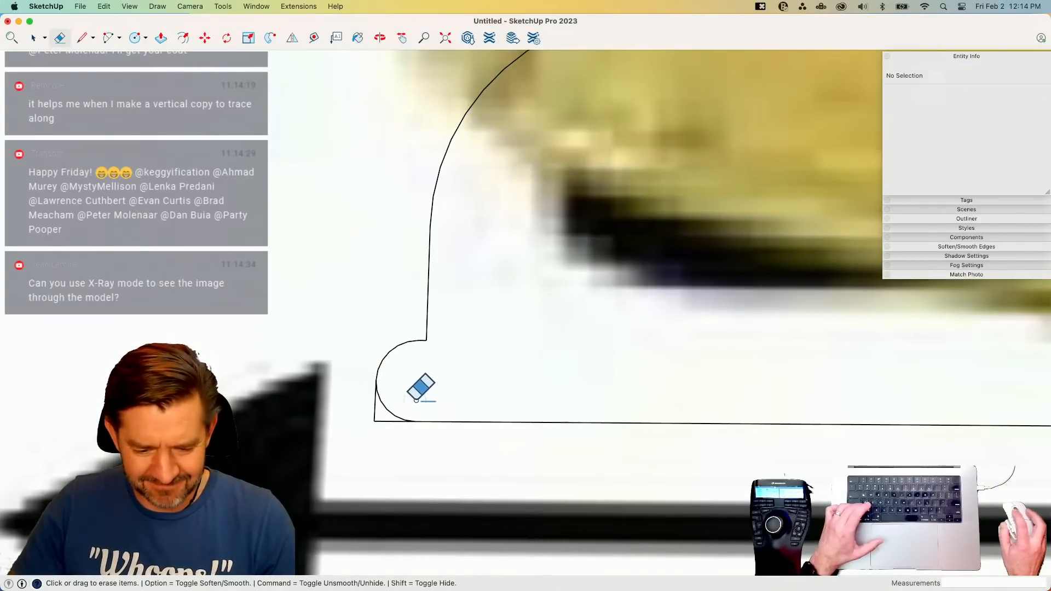
scroll(418, 416, "up", 3)
- Draw a straight line from the notch above the rounded lip to just past the centreline and erase the base's stray middle line
key("l")
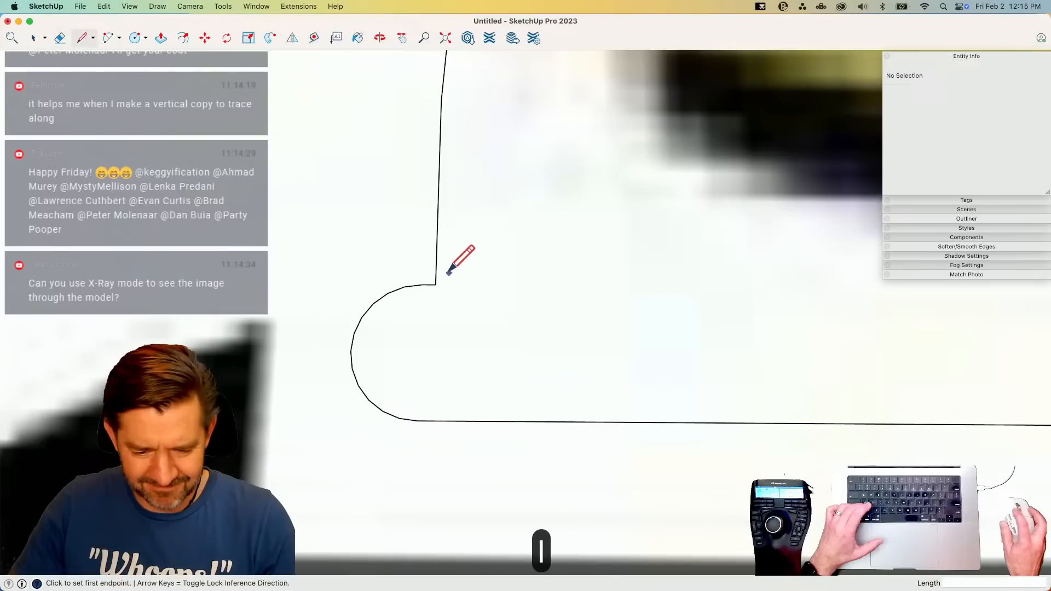
key("e")
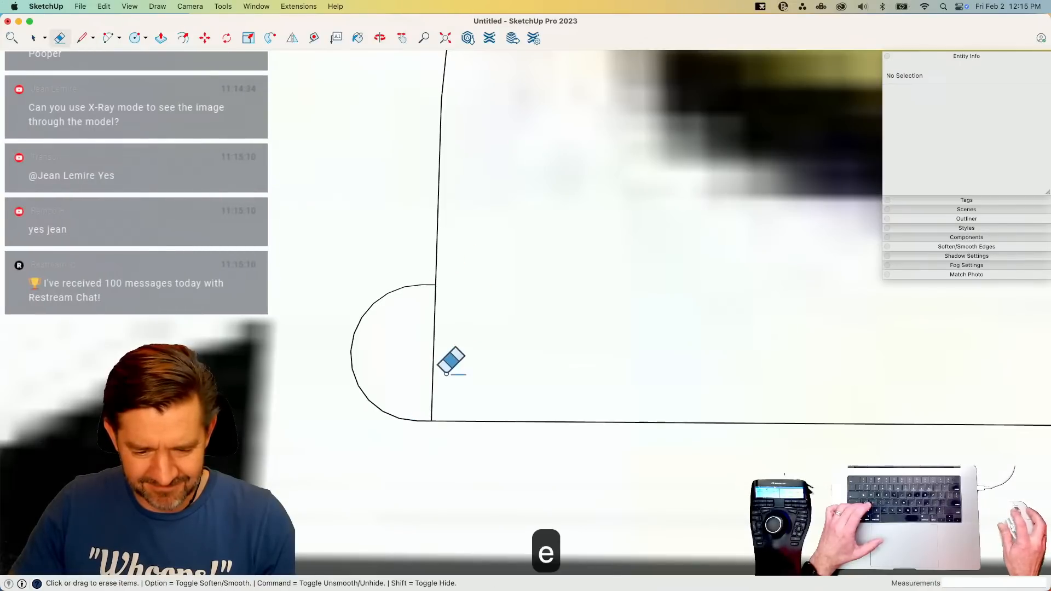
key("l")
left_click(435, 284)
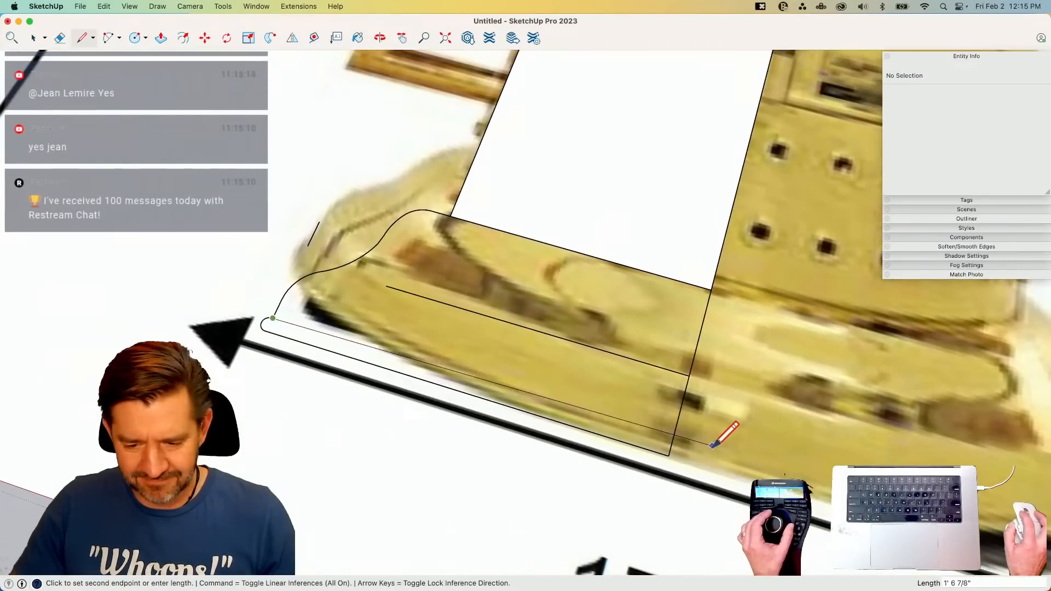
key("Escape")
key("e")
left_click(645, 365)
- Retrace the centreline from the lip line up to the body's lower edge, and erase the dividing lines inside the base profile
key("l")
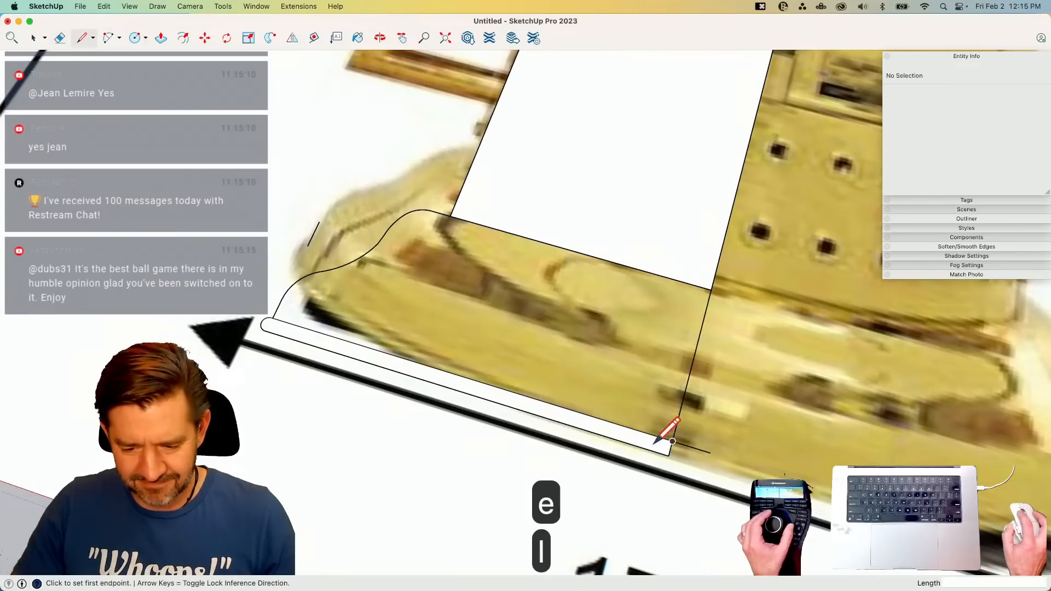
left_click(673, 440)
left_click(710, 289)
key("e")
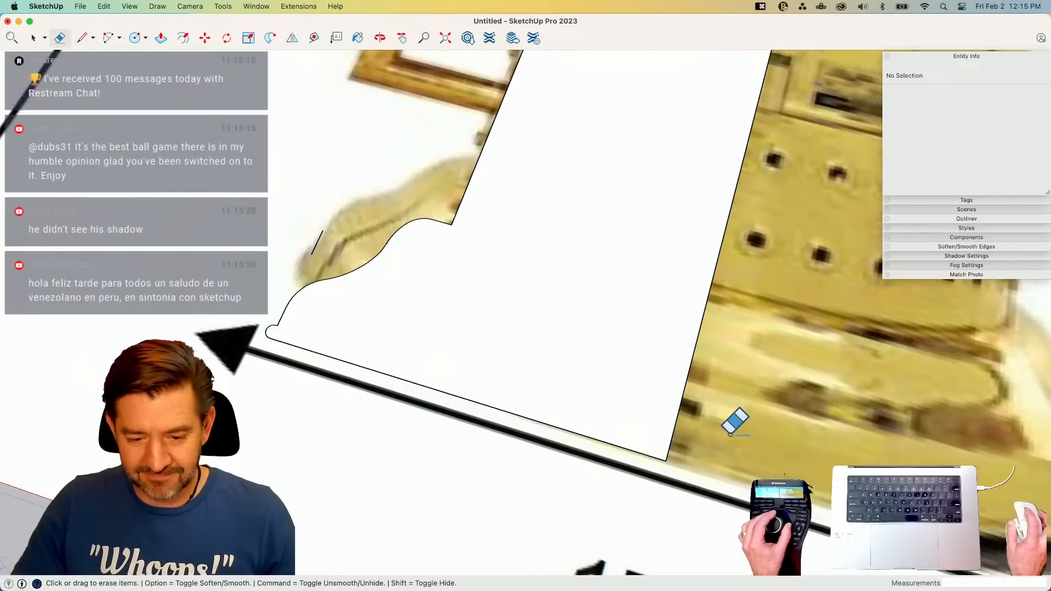
key("space")
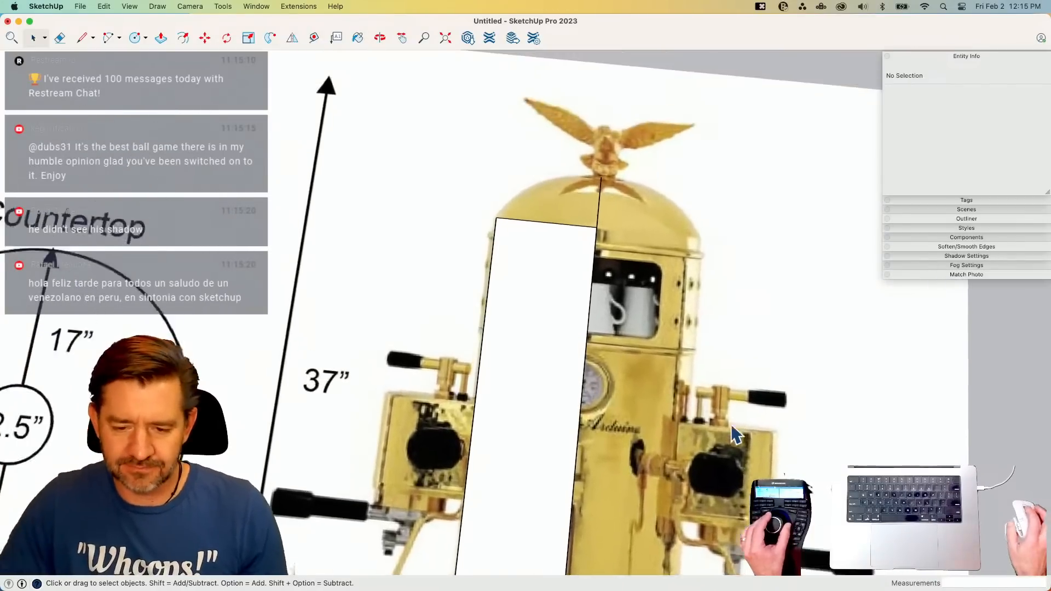
key("a")
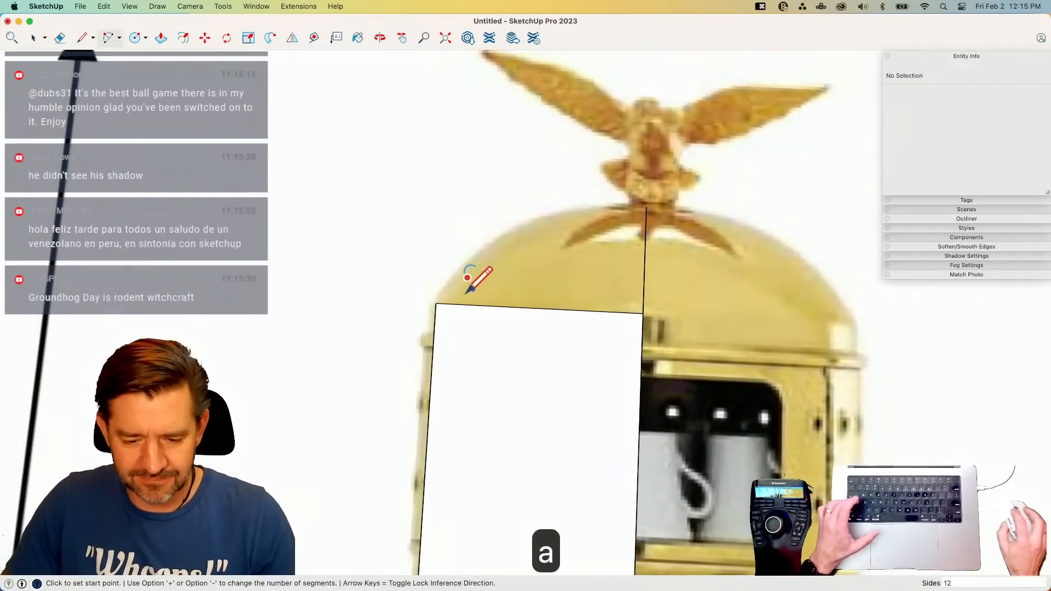
left_click(436, 303)
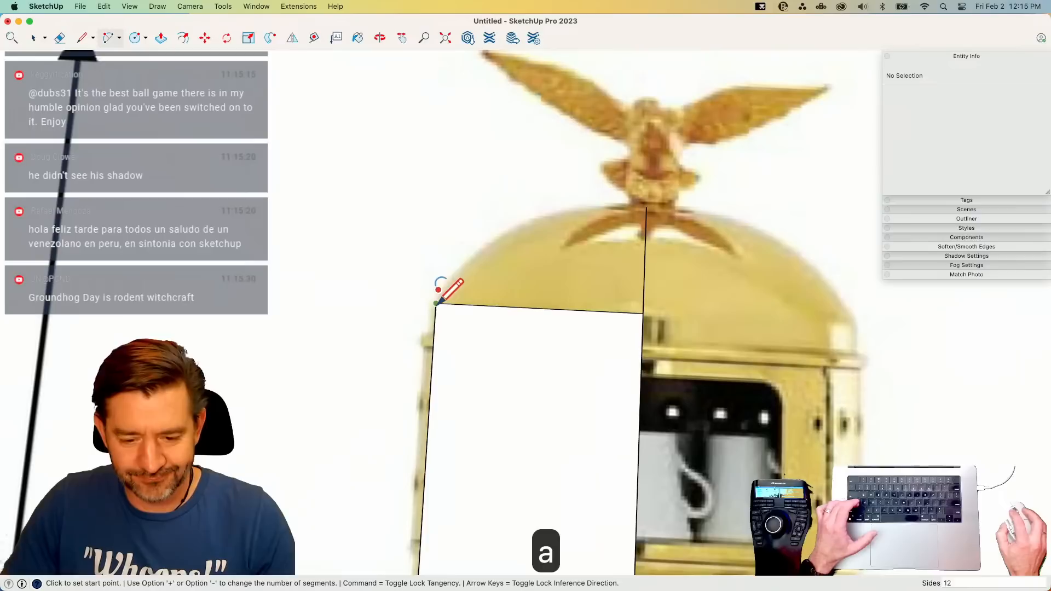
left_click(647, 206)
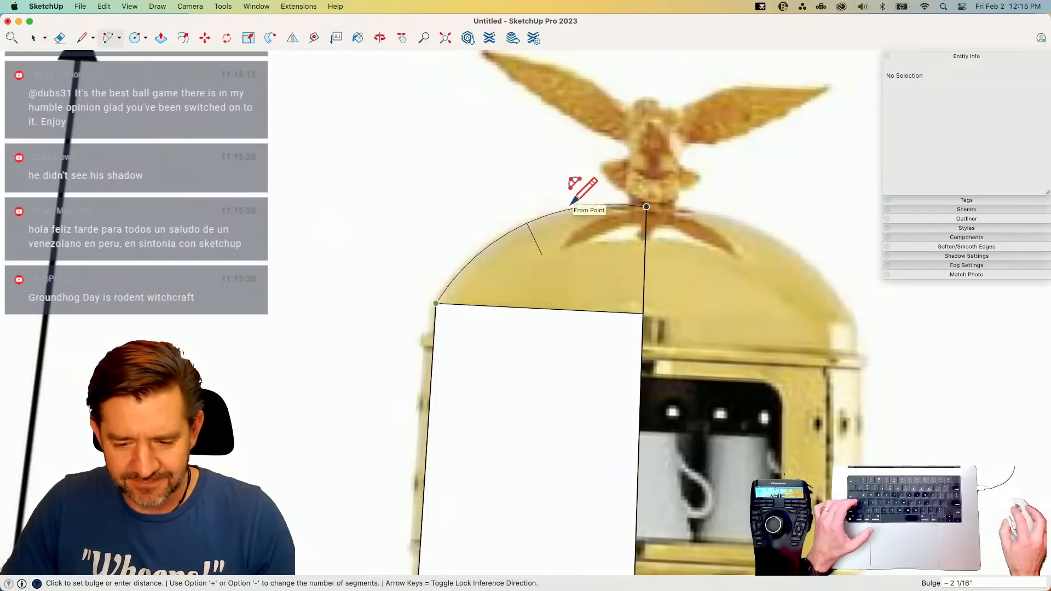
- Draw a 5 7/16" horizontal reference line from the dome's peak and a tangent arc from the peak to the body's top outer corner
key("l")
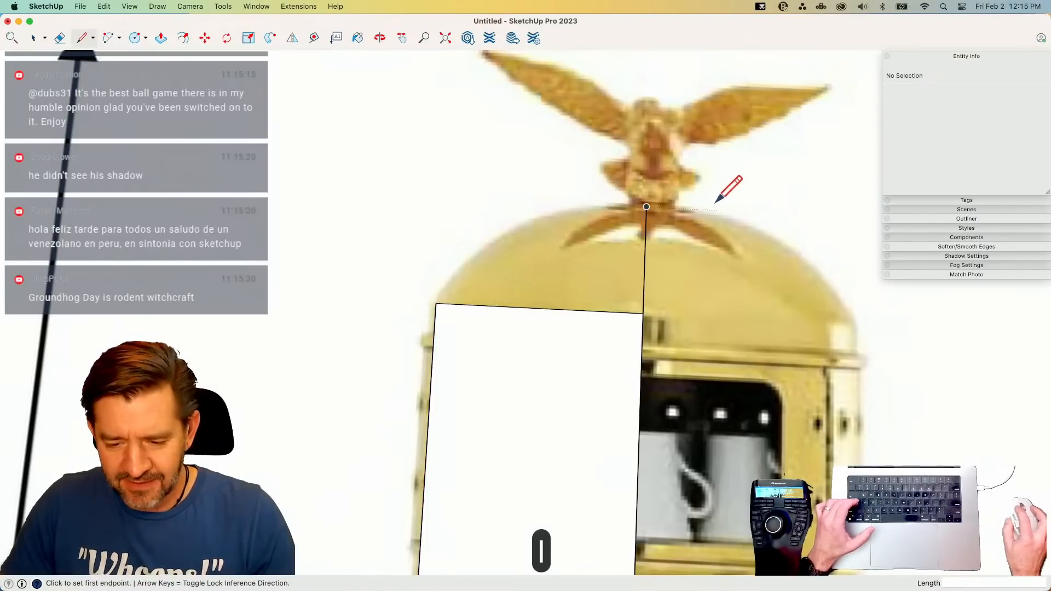
left_click(646, 206)
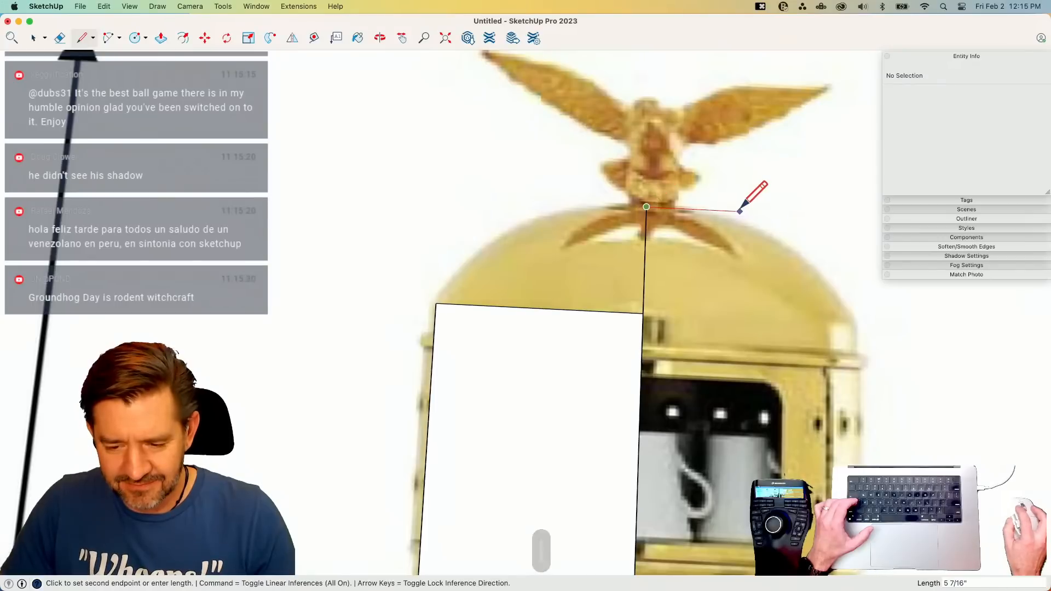
key("a")
left_click(646, 206)
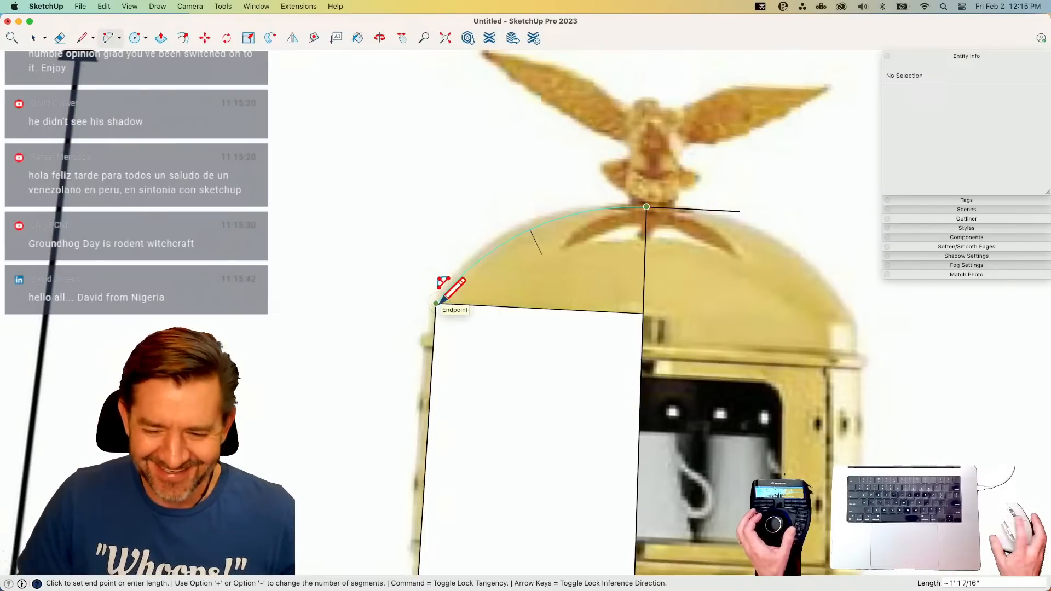
left_click(437, 303)
- Erase the reference line at the dome's peak and the edge separating the dome from the body
key("e")
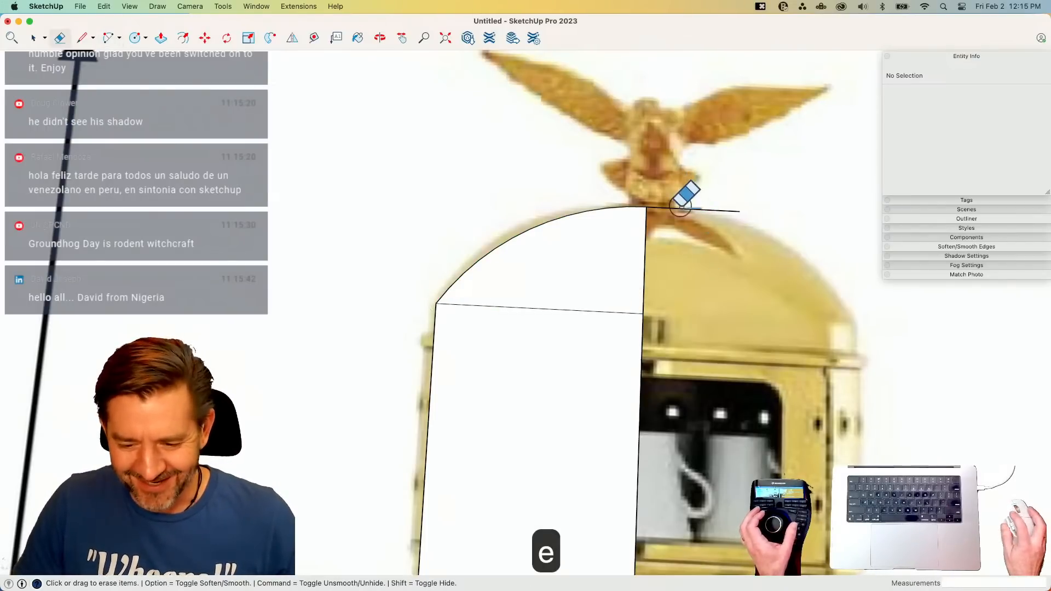
scroll(607, 462, "down", 5)
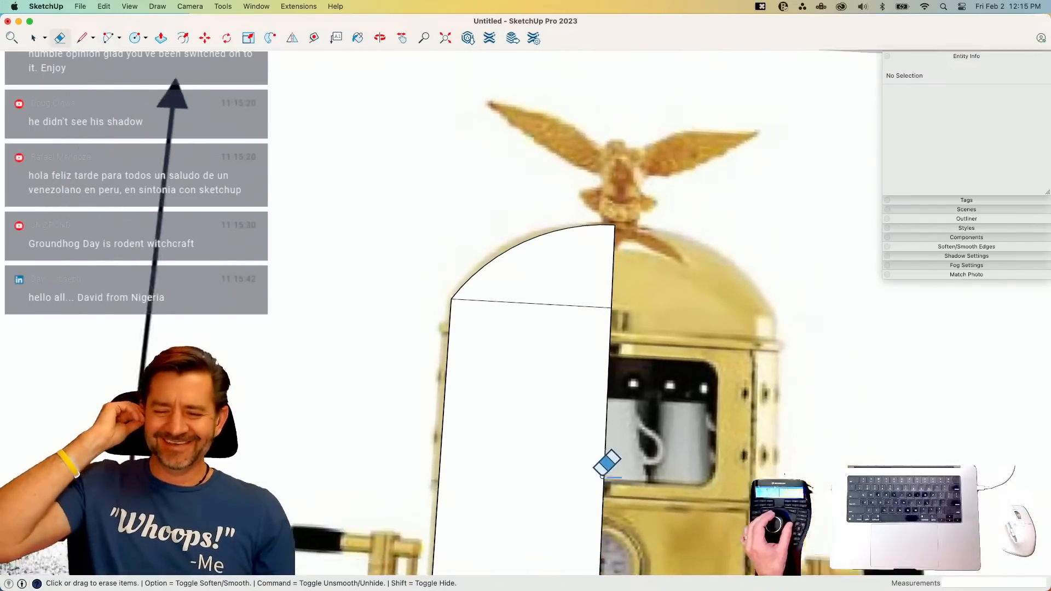
scroll(605, 464, "down", 1)
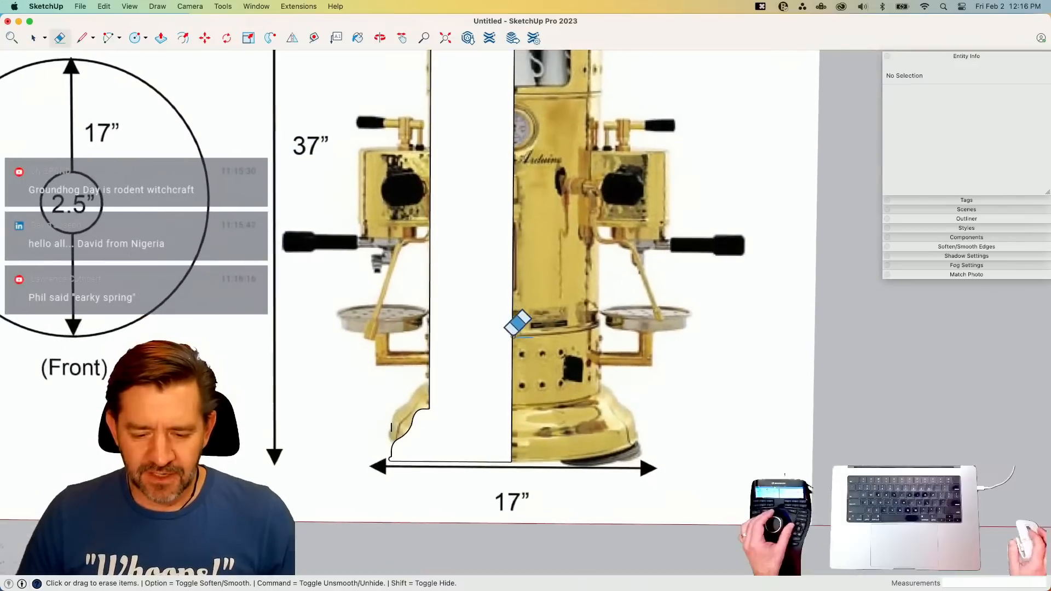
left_click(513, 156)
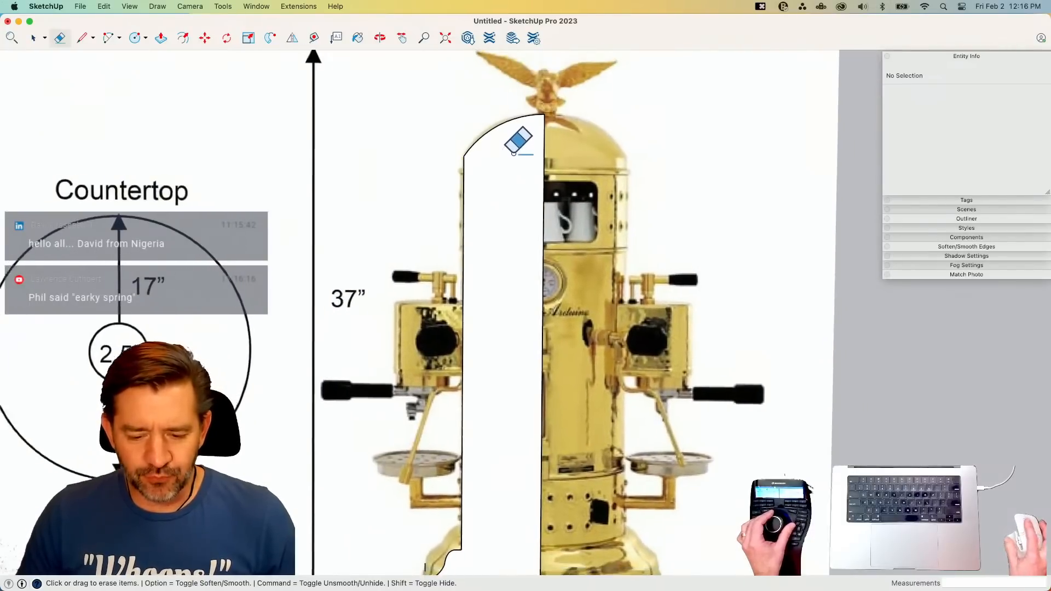
key("space")
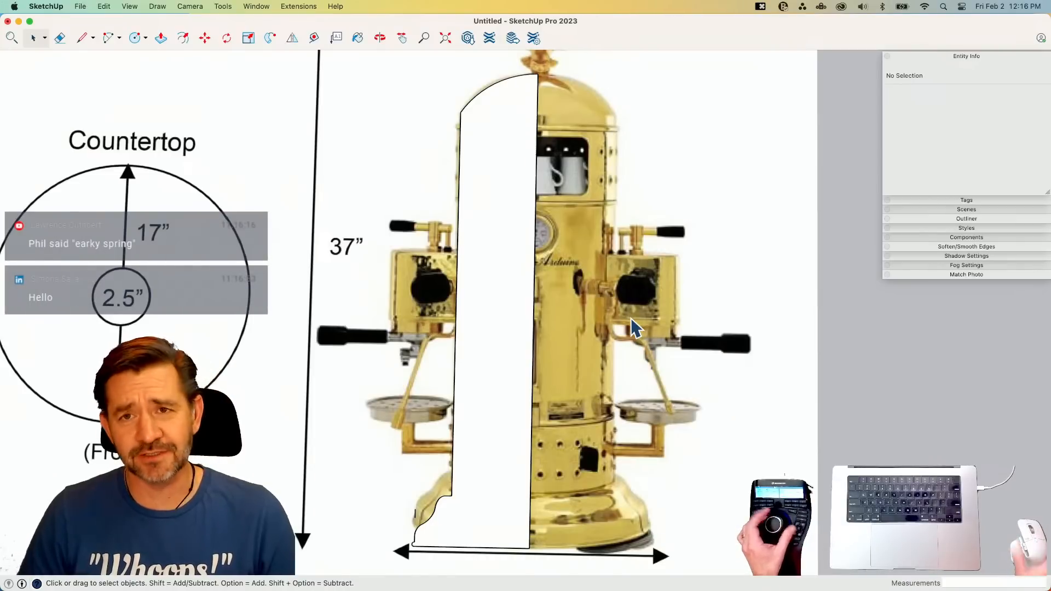
scroll(631, 317, "down", 1)
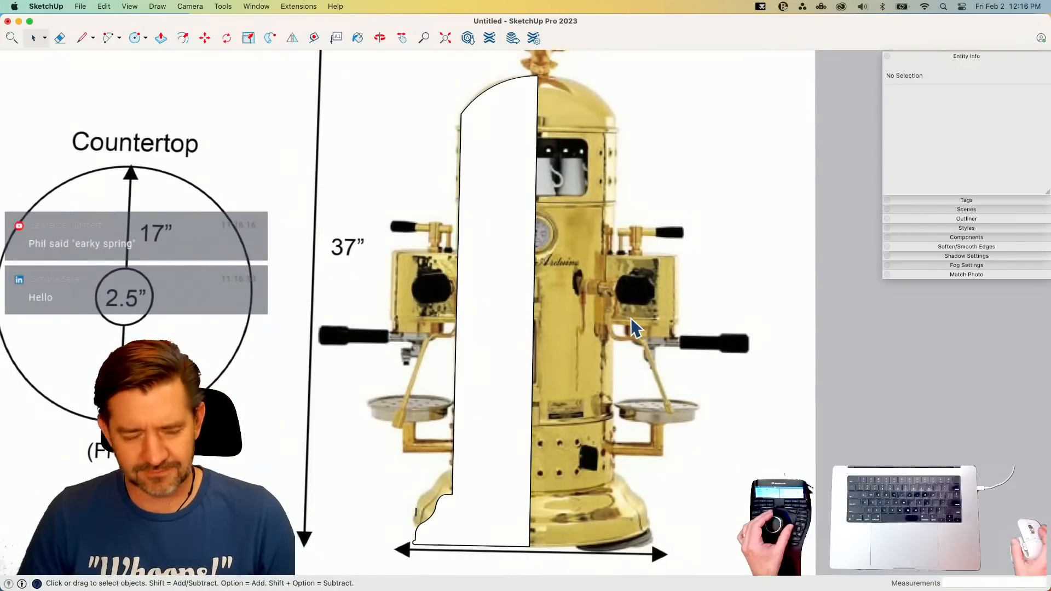
scroll(631, 317, "down", 1)
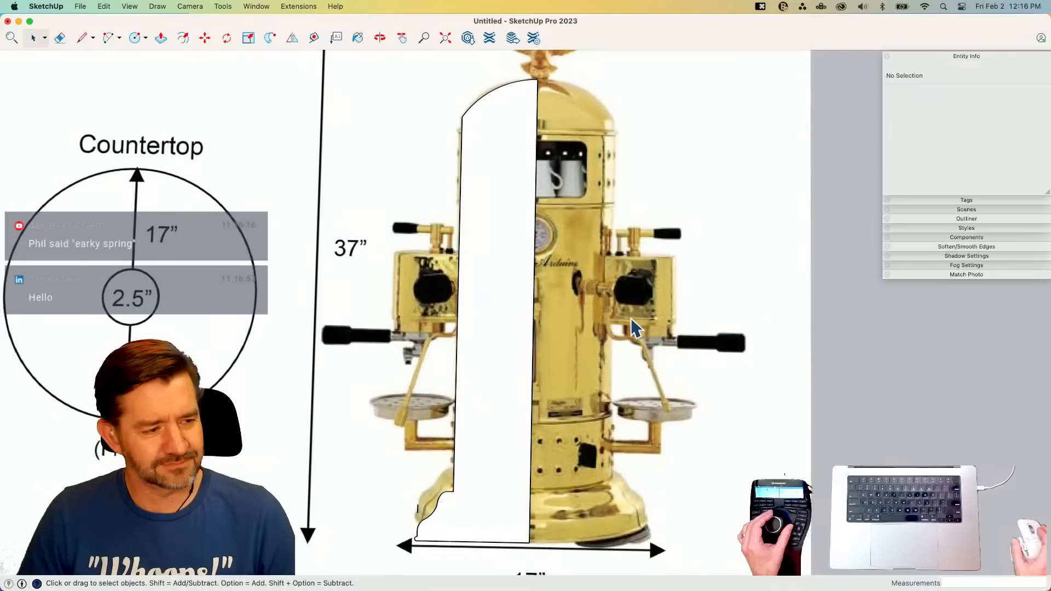
scroll(631, 317, "down", 1)
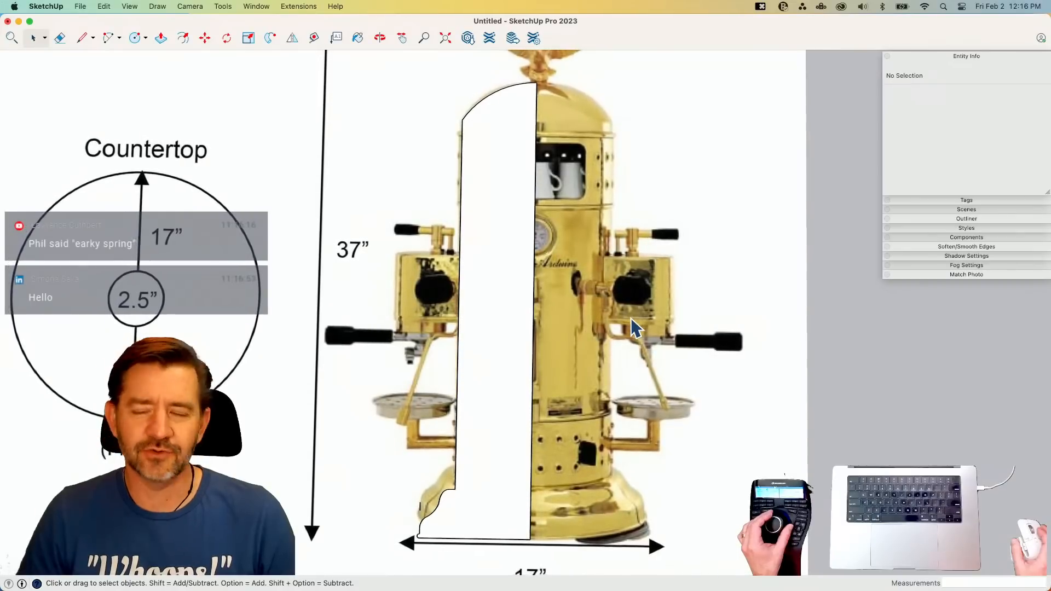
scroll(631, 317, "down", 1)
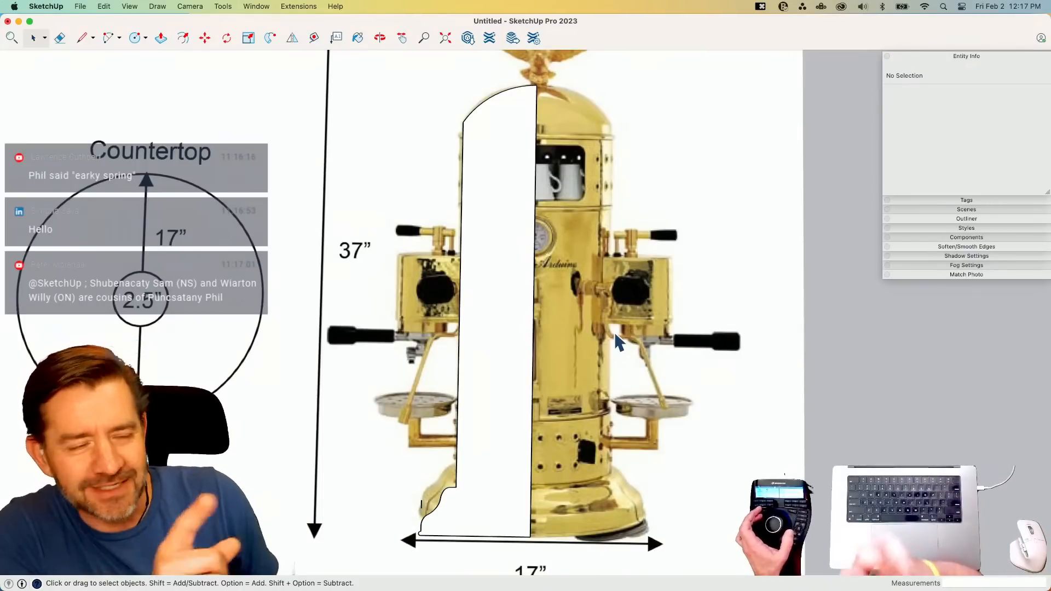
- Inspect the traced half profile against the reference image, from the dome down to the base
scroll(569, 275, "down", 1)
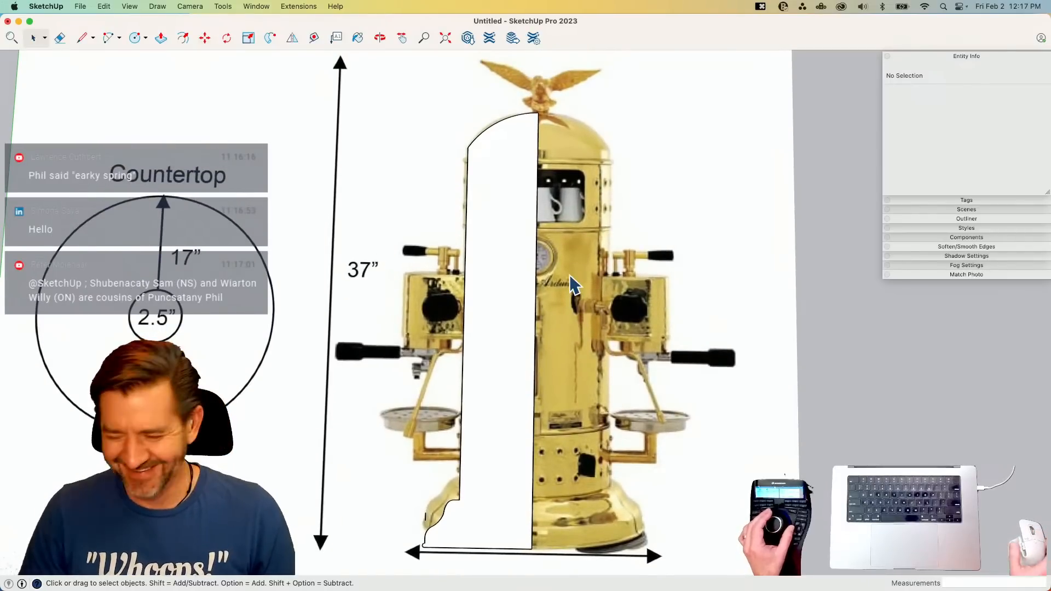
scroll(569, 230, "up", 1)
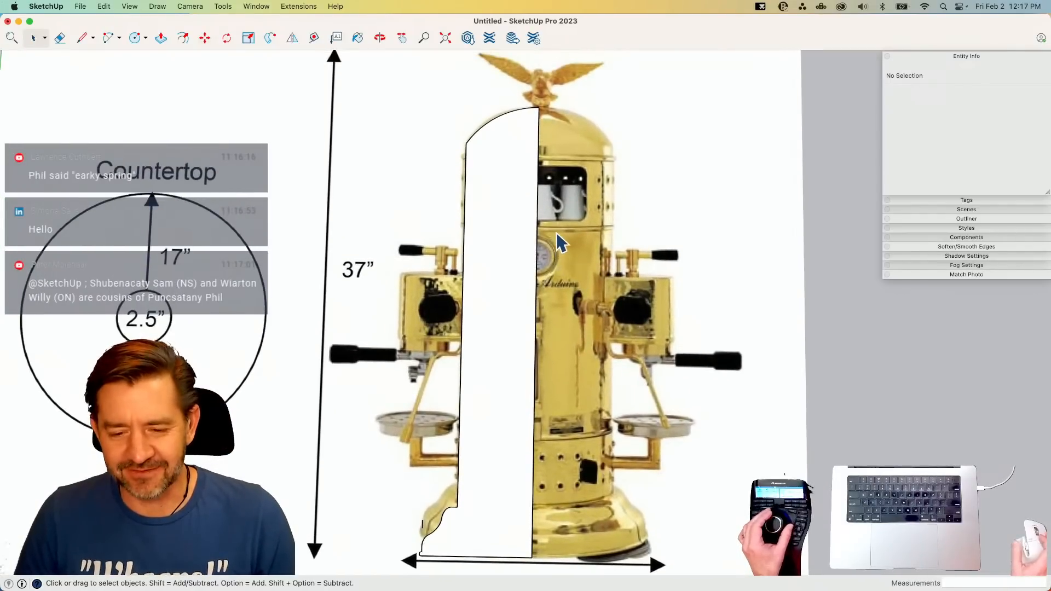
scroll(556, 232, "up", 5)
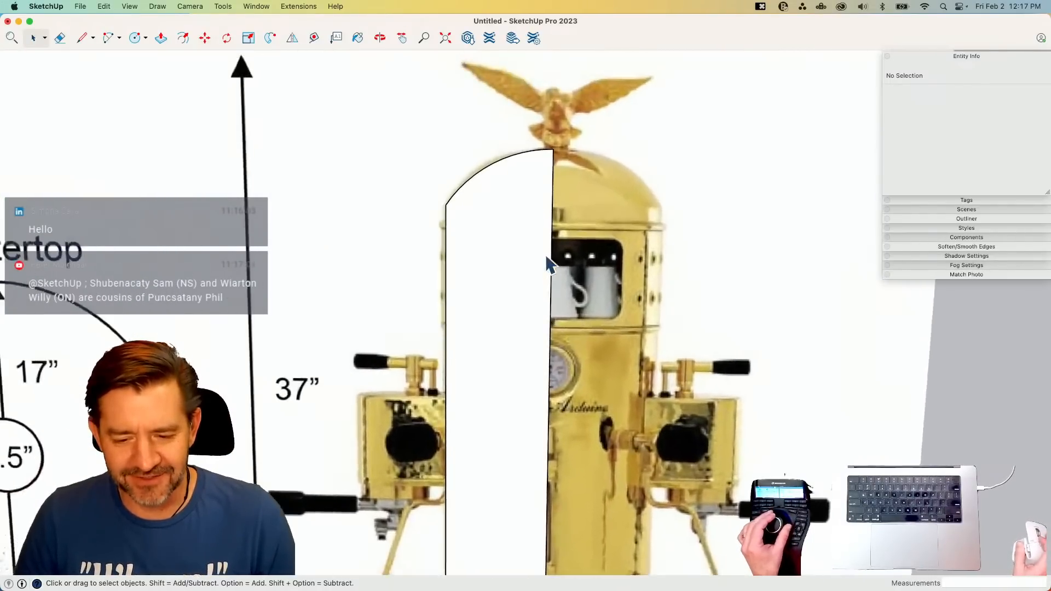
scroll(509, 222, "down", 7)
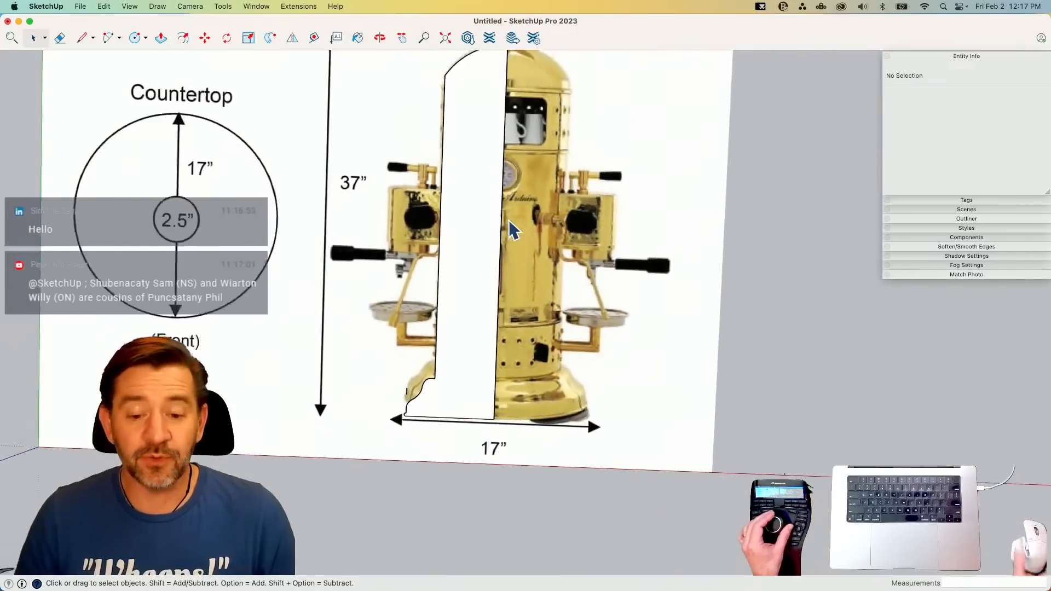
scroll(509, 220, "up", 2)
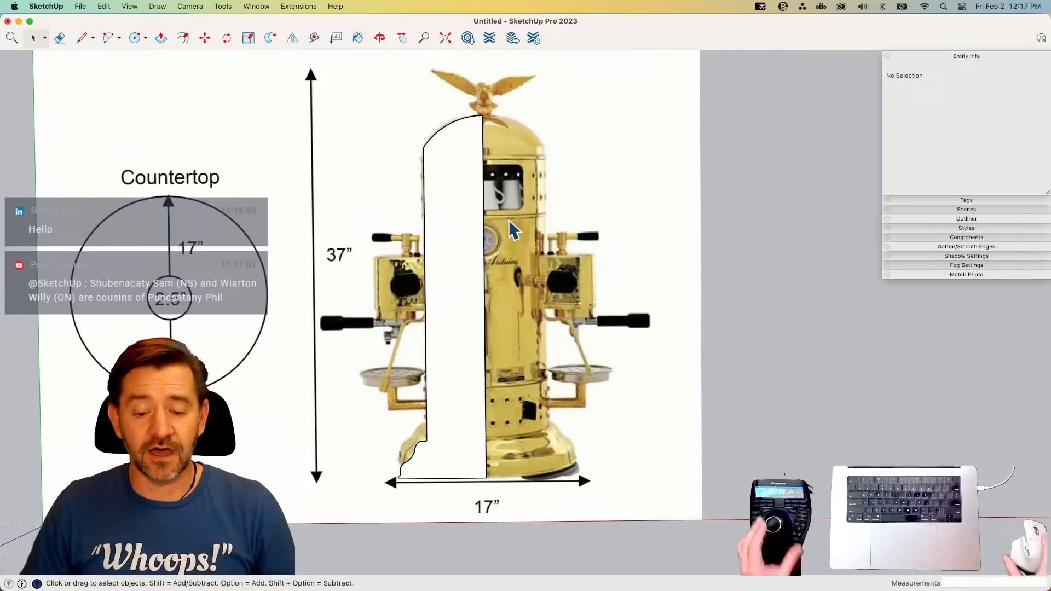
scroll(547, 261, "down", 1)
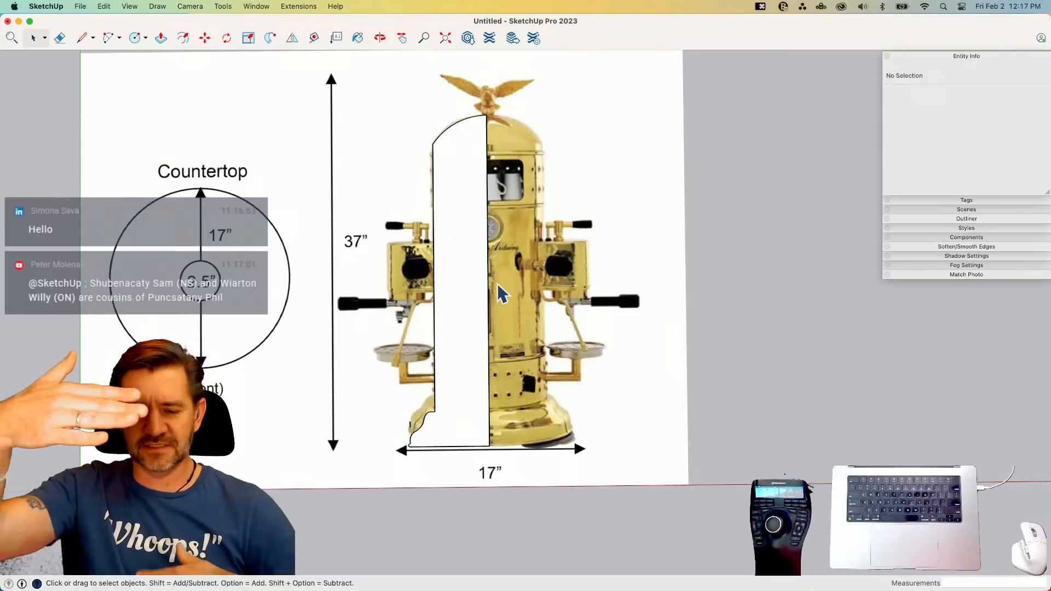
scroll(513, 402, "up", 5)
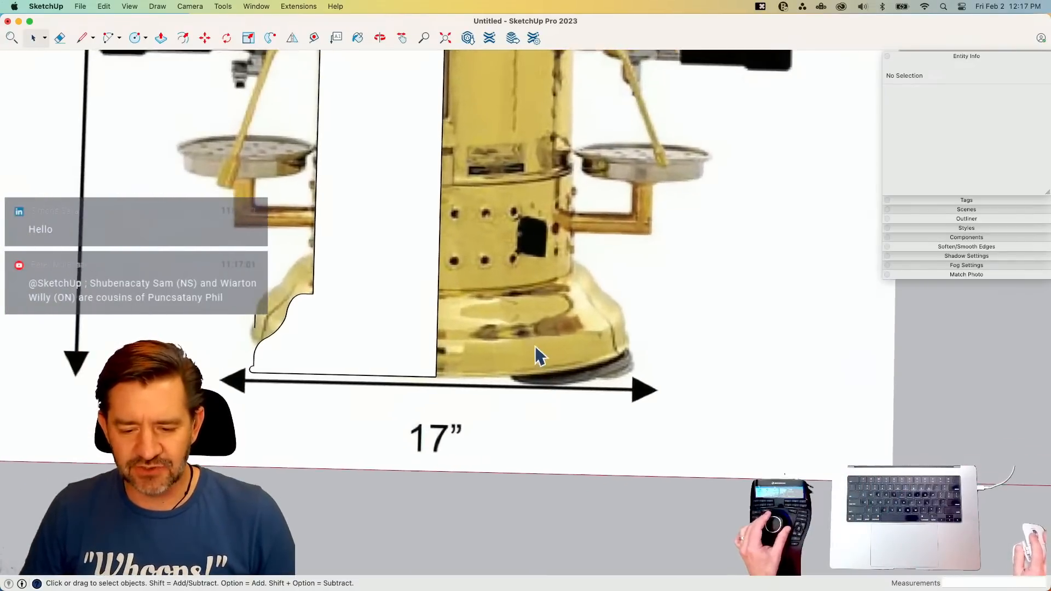
scroll(535, 347, "up", 1)
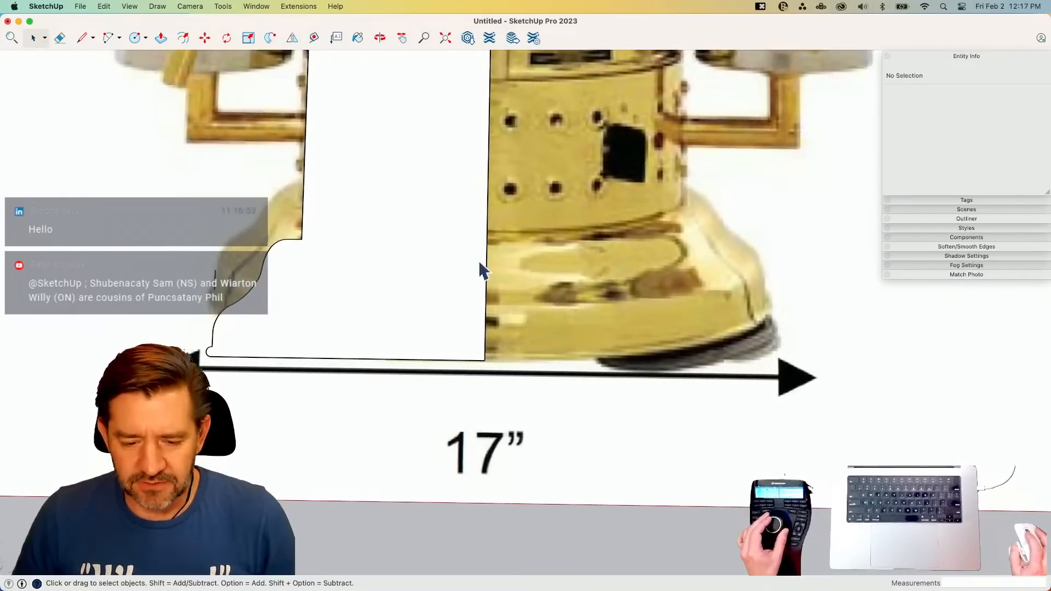
- Erase the short stray vertical edge beside the base's curved outer profile
key("l")
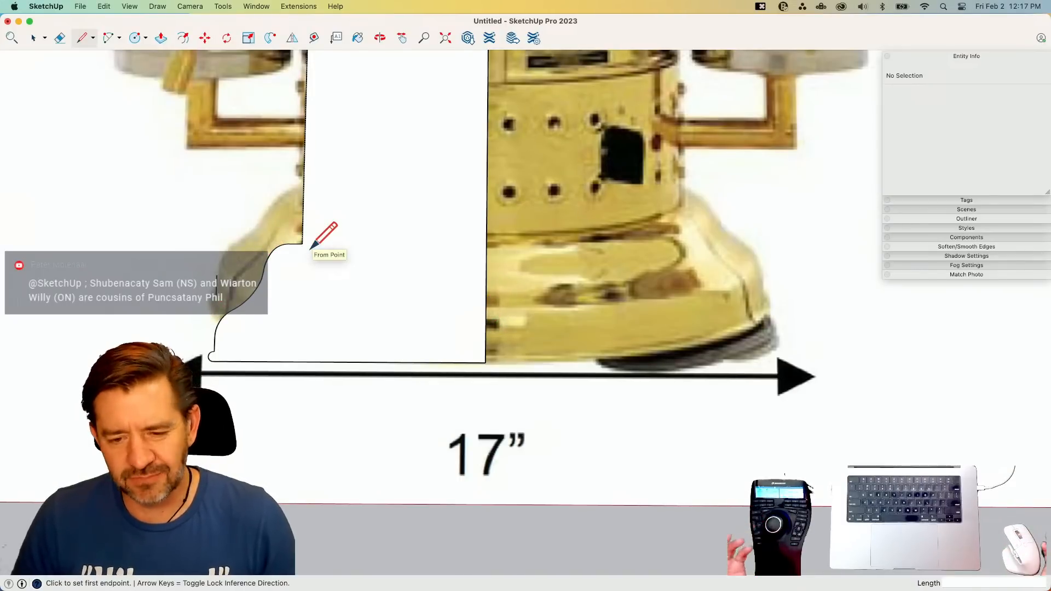
scroll(359, 263, "down", 2)
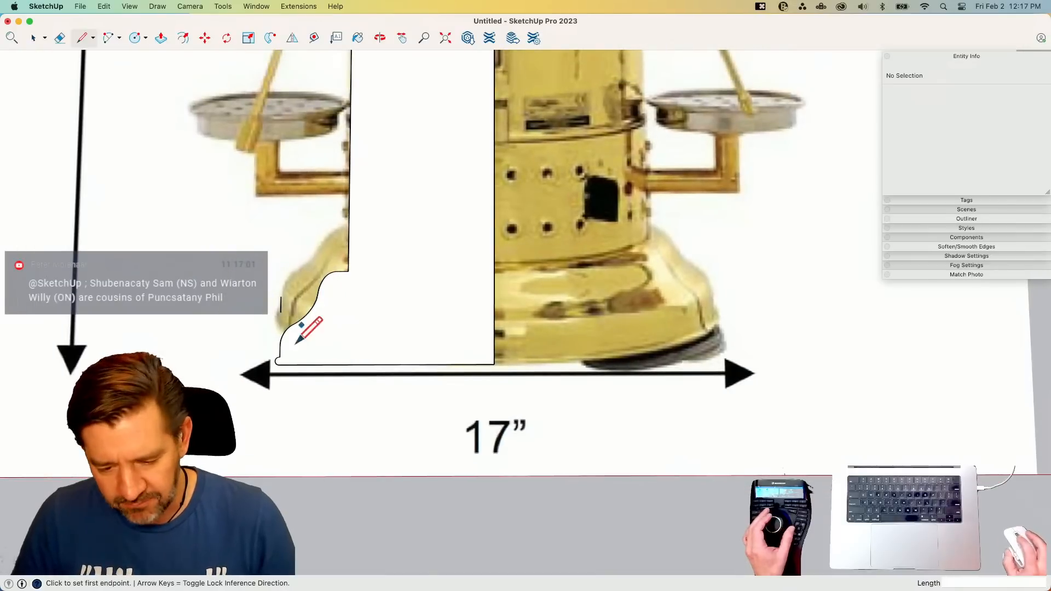
scroll(583, 244, "down", 3)
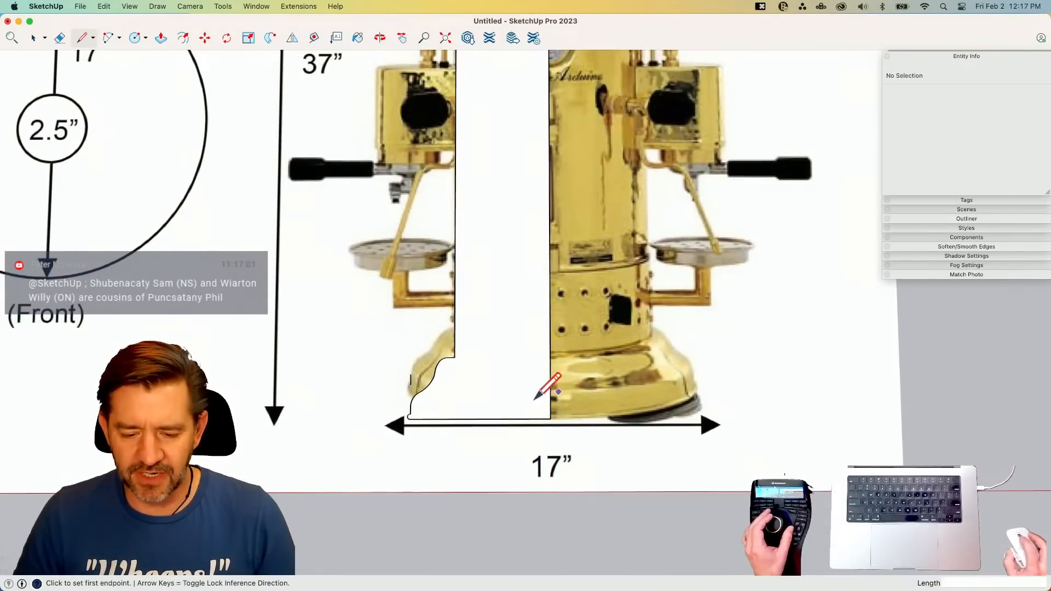
key("e")
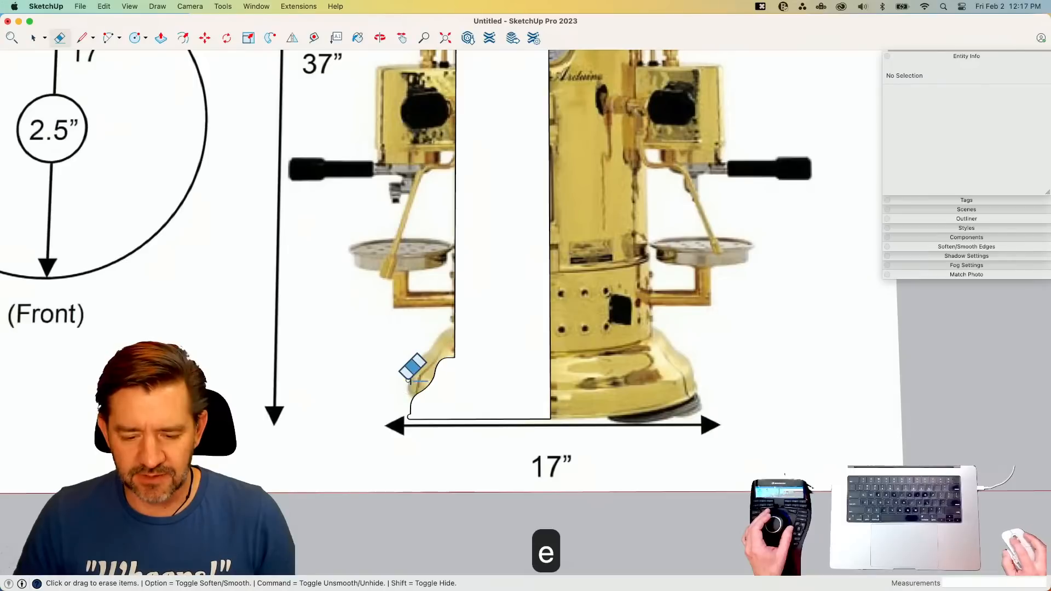
key("space")
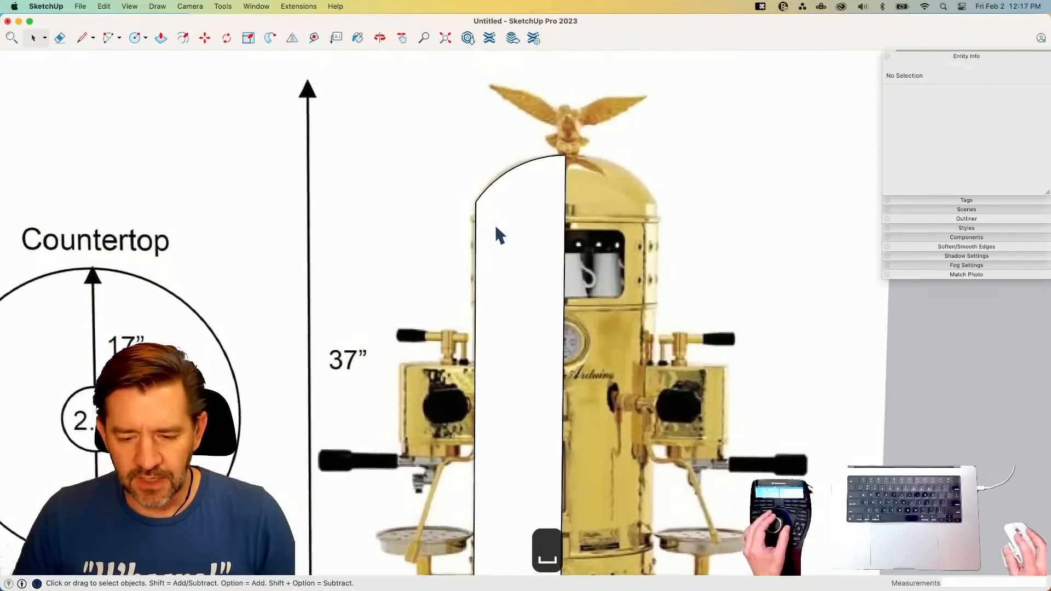
- Round the corner between dome and body's outer side with a 4-segment tangent arc of about 3/4" radius
scroll(484, 201, "up", 6)
scroll(483, 208, "down", 2)
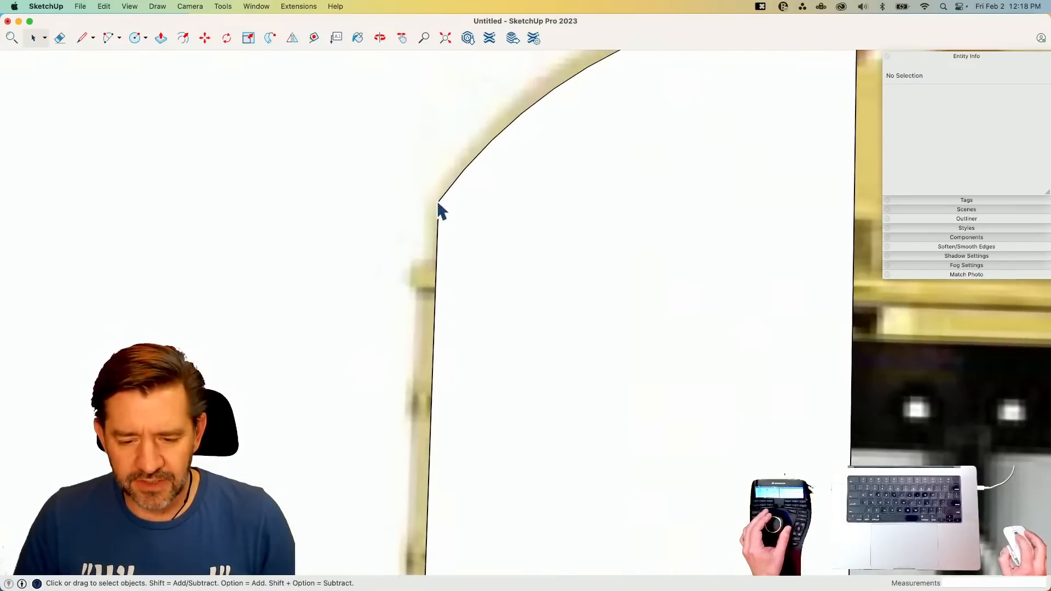
key("a")
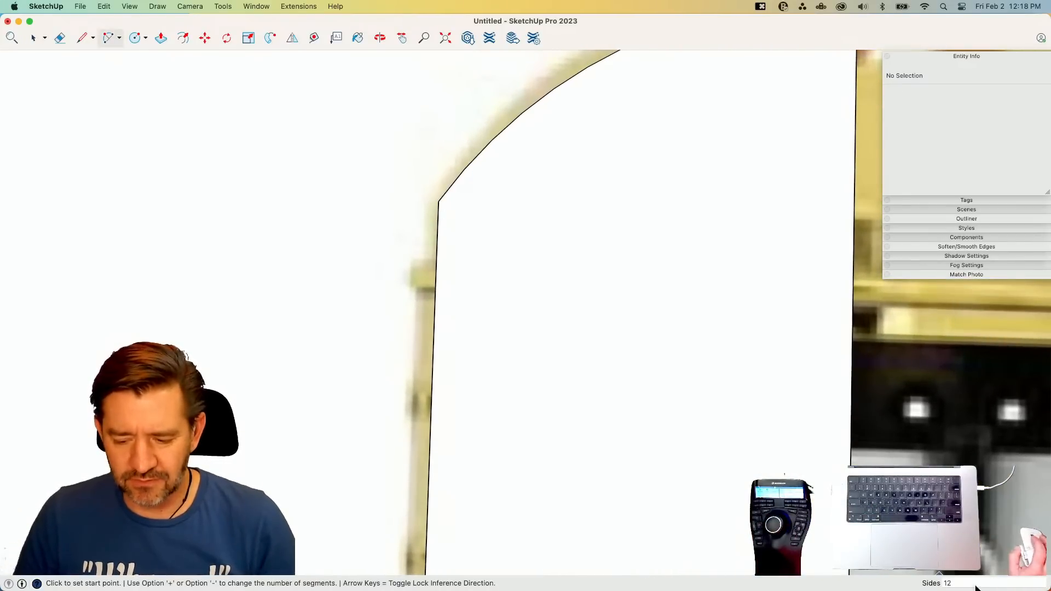
type("4")
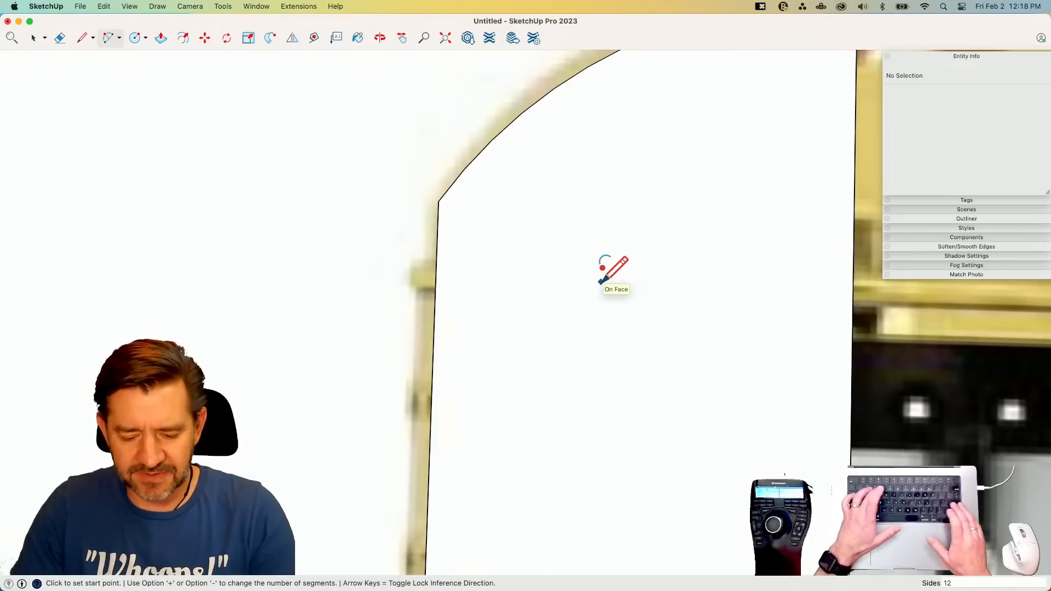
key("Return")
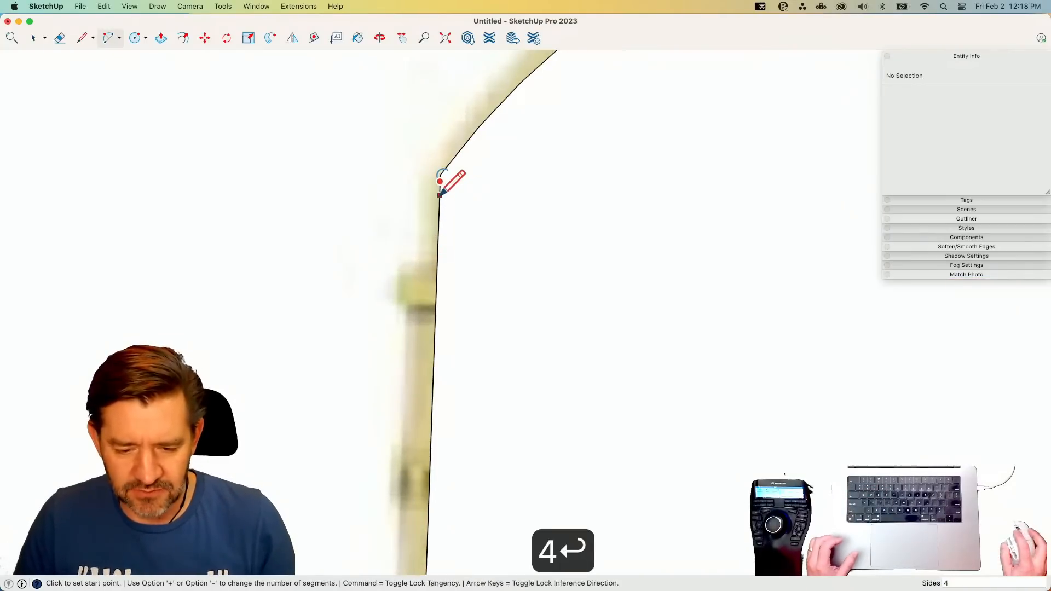
left_click(439, 195)
double_click(453, 161)
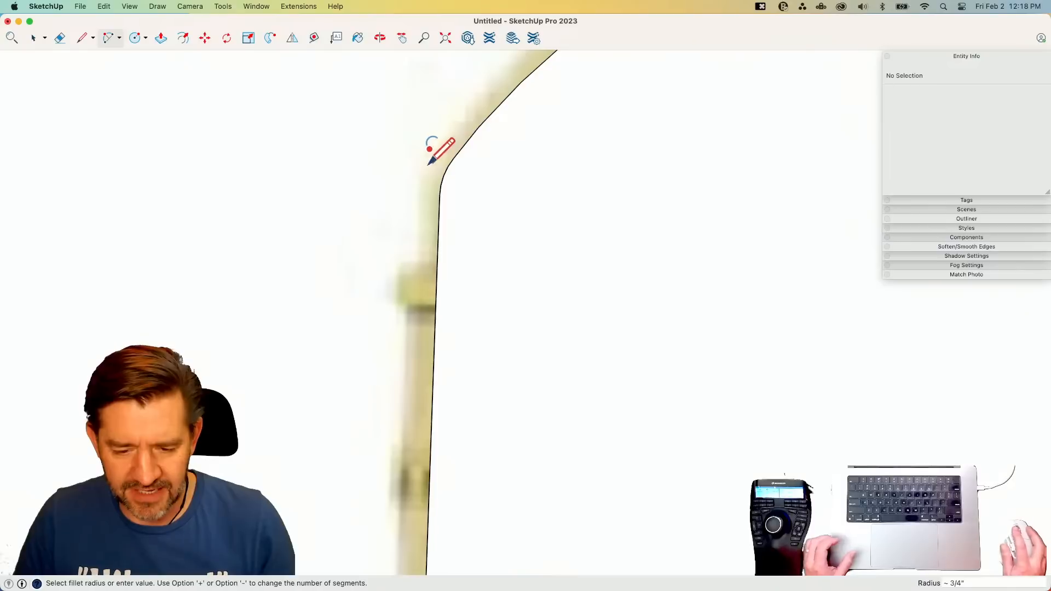
key("space")
- Draw a short horizontal reference line from the dome's peak across the untraced half of the machine
scroll(477, 274, "down", 5)
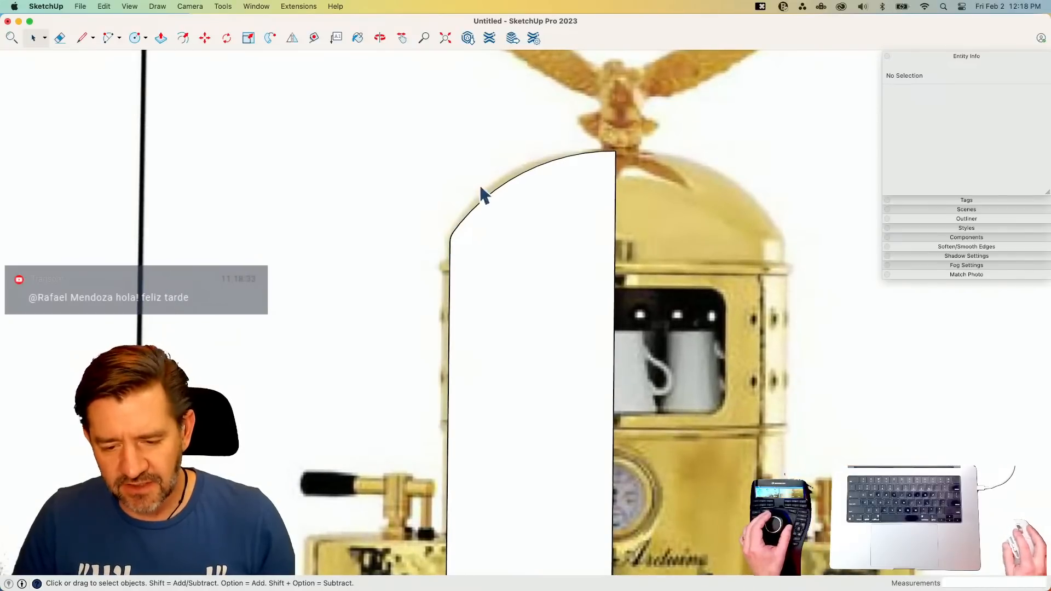
key("l")
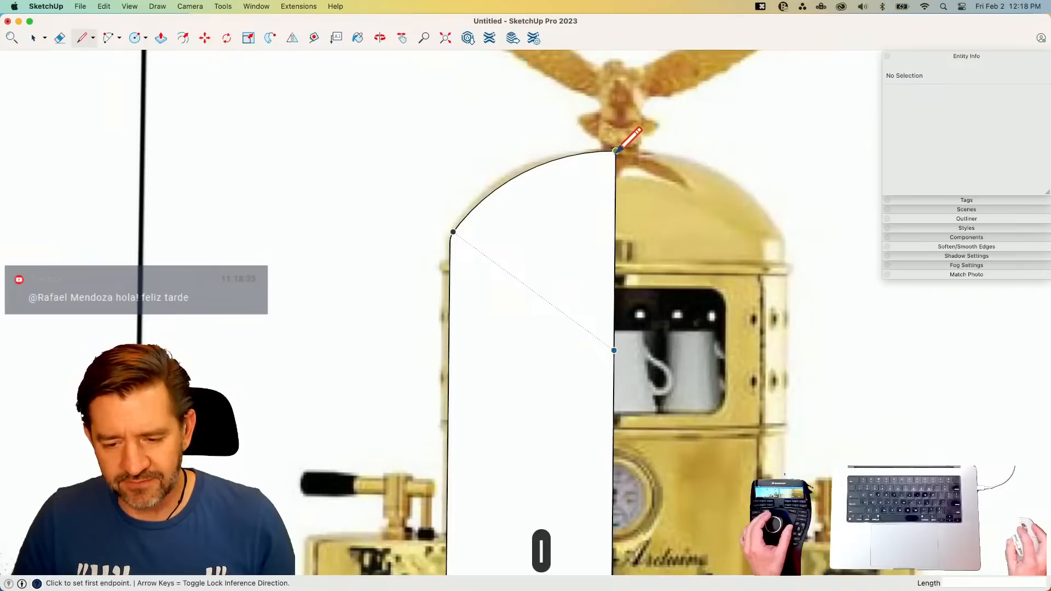
left_click(615, 151)
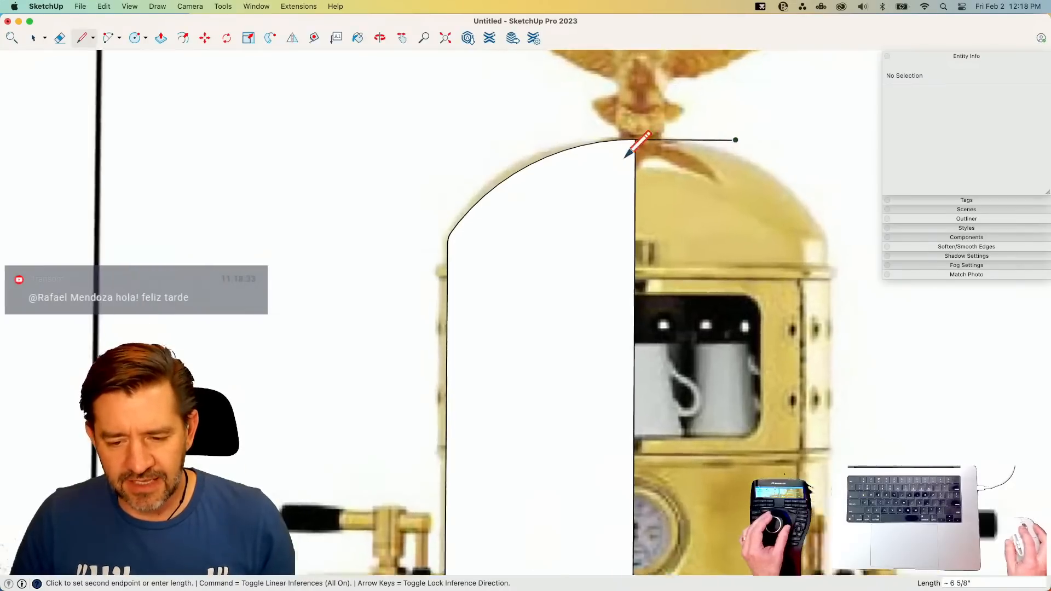
key("space")
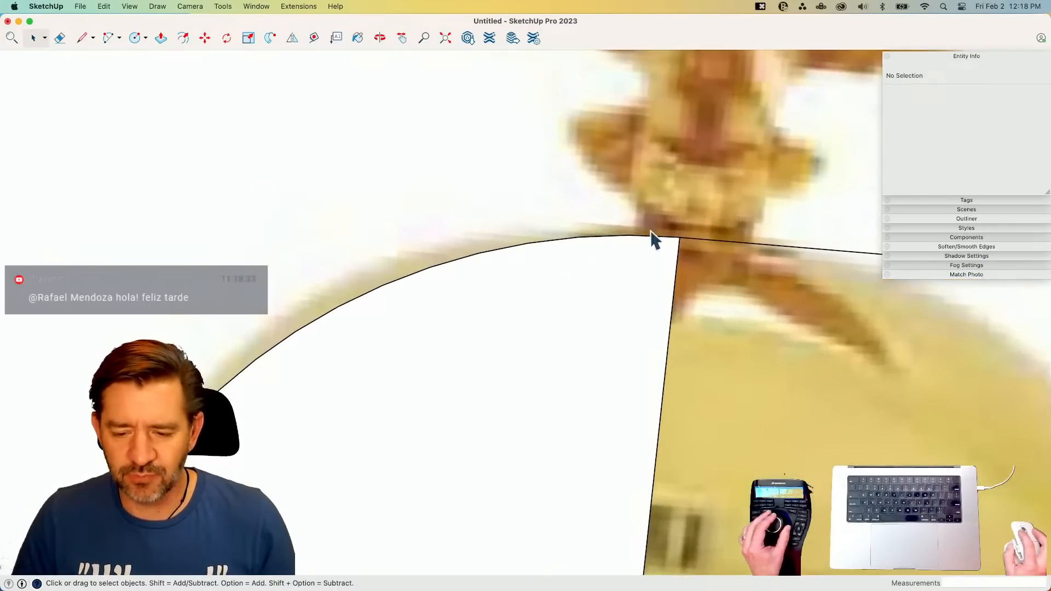
- Draw a flat box above the dome from its peak, out in line with the body's outer side, up and back to the centreline
key("l")
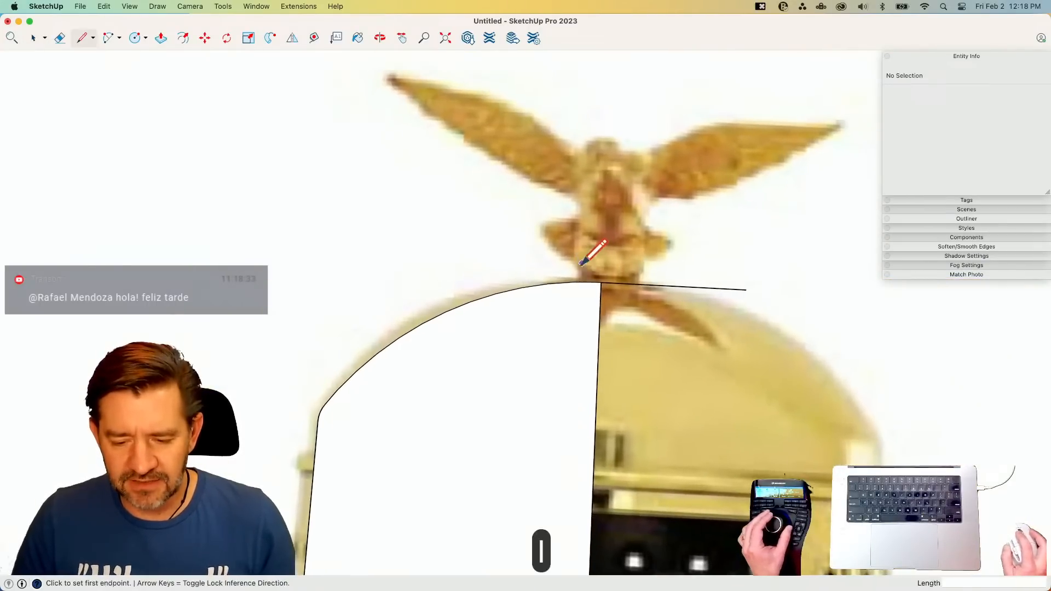
left_click(601, 283)
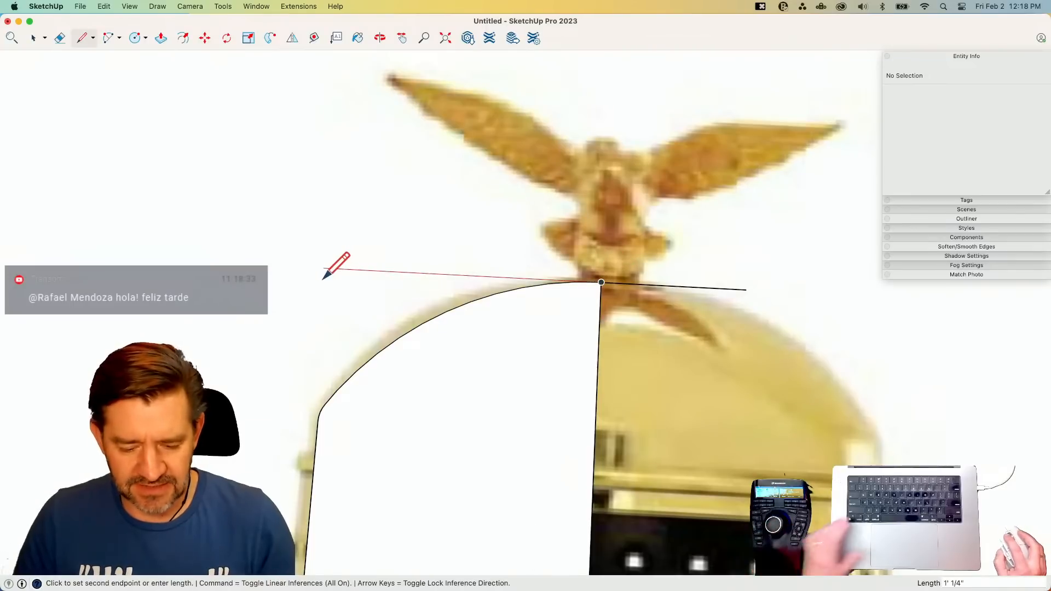
left_click(317, 443)
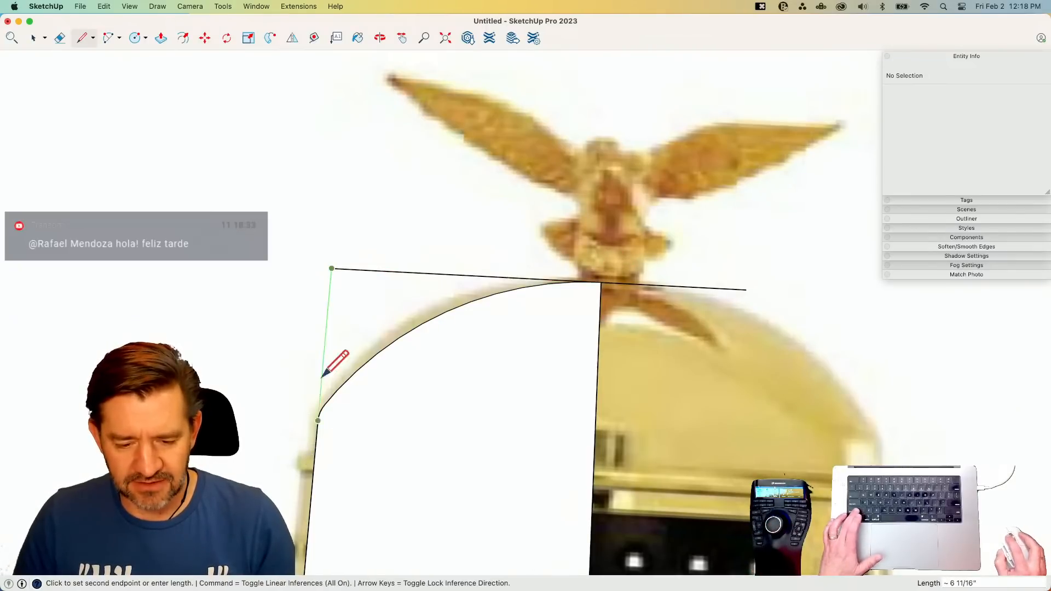
left_click(335, 227)
left_click(603, 242)
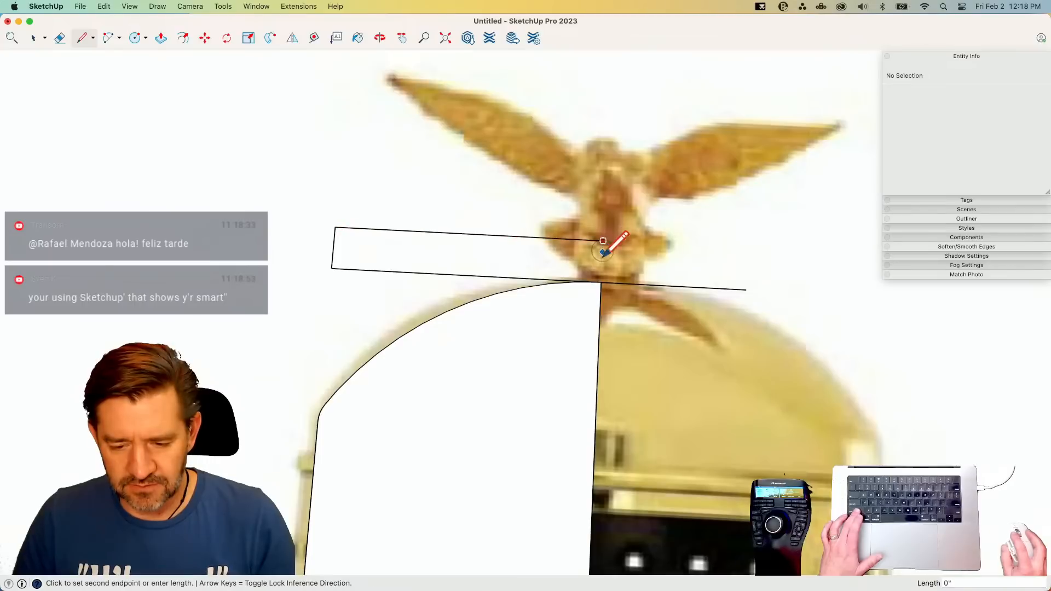
key("Escape")
- Draw a vertical line from the dome's peak up past the eagle's head
left_click(601, 282)
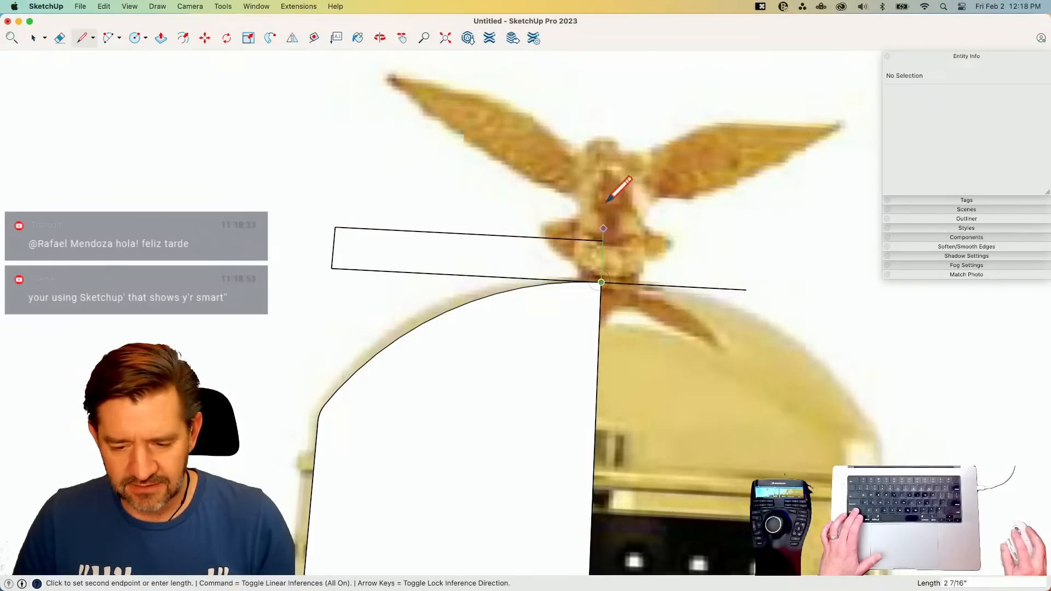
left_click(619, 93)
key("space")
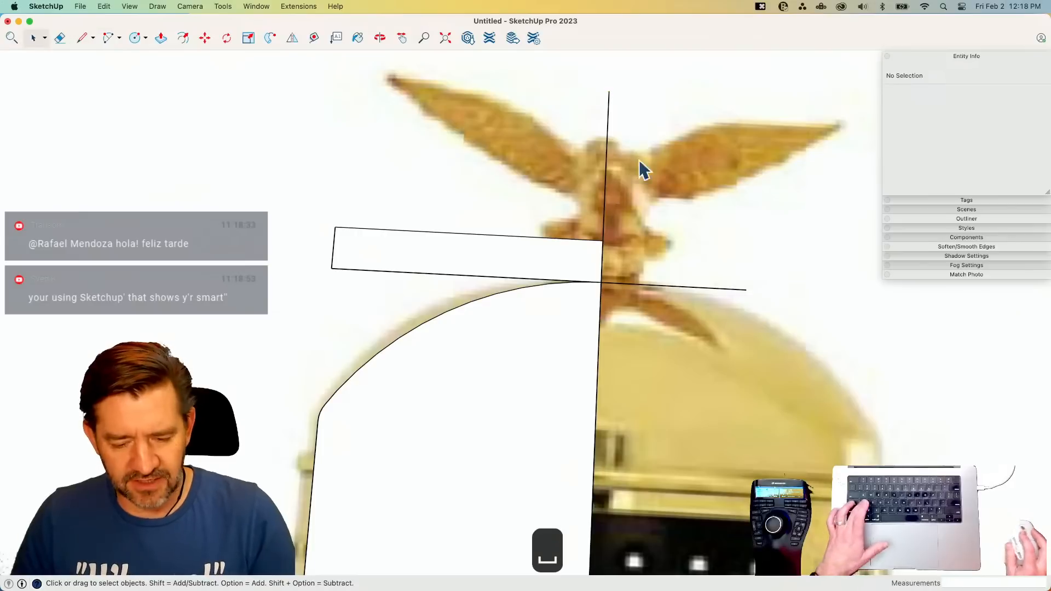
key("a")
left_click(335, 227)
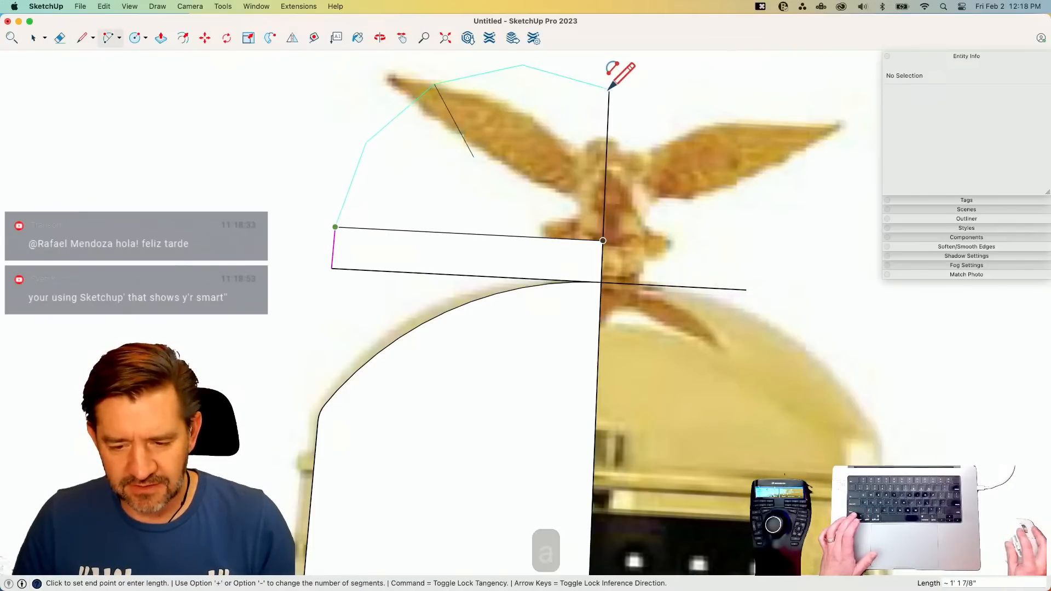
key("space")
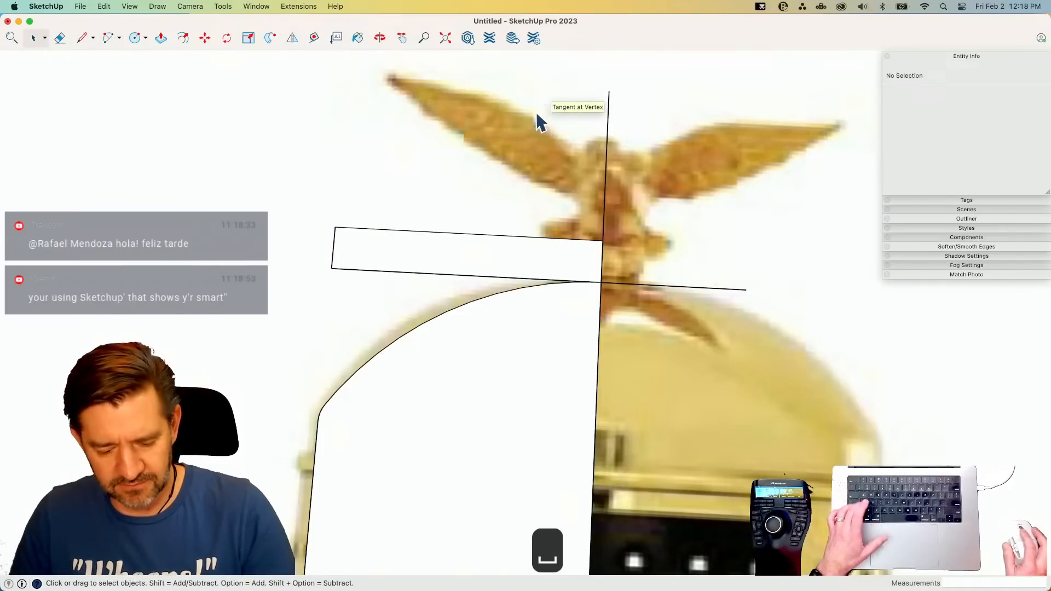
- Try a 12-segment arc from the box's outer upper corner to the vertical line's upper end, and erase the box and vertical line
type("a12")
key("Return")
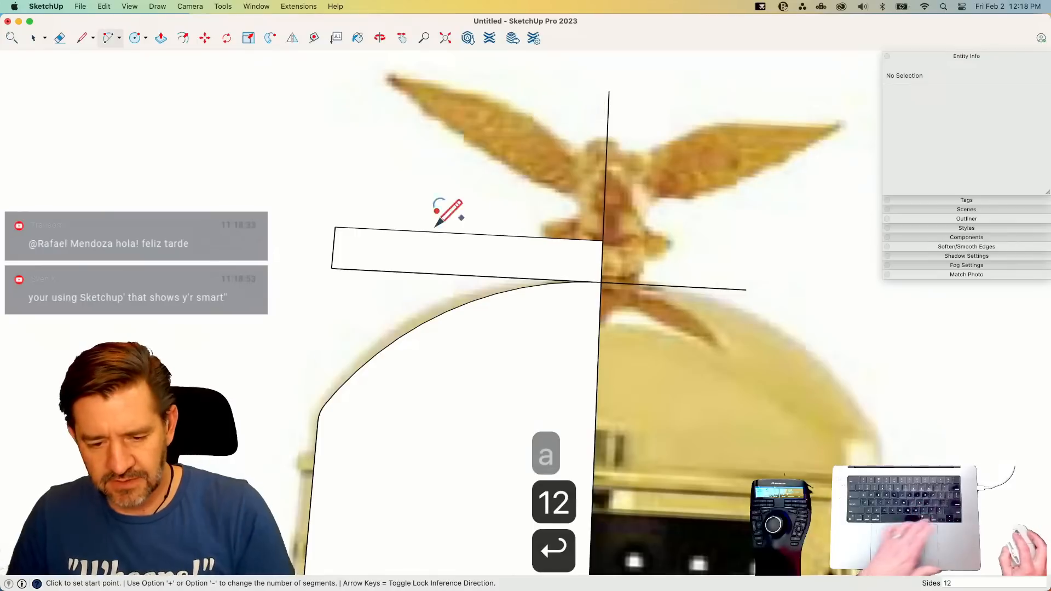
left_click(334, 227)
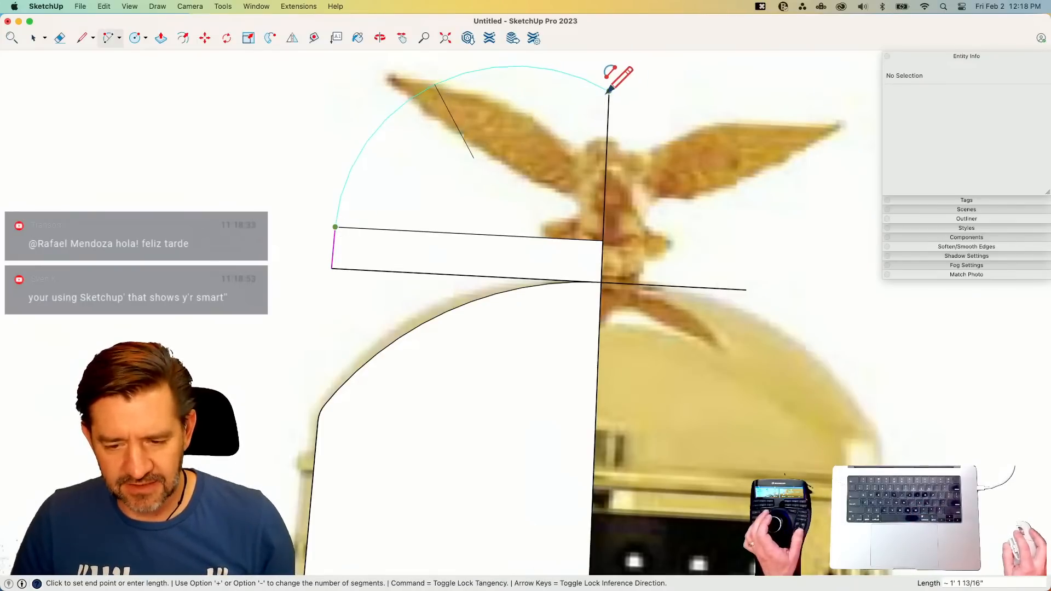
left_click(608, 91)
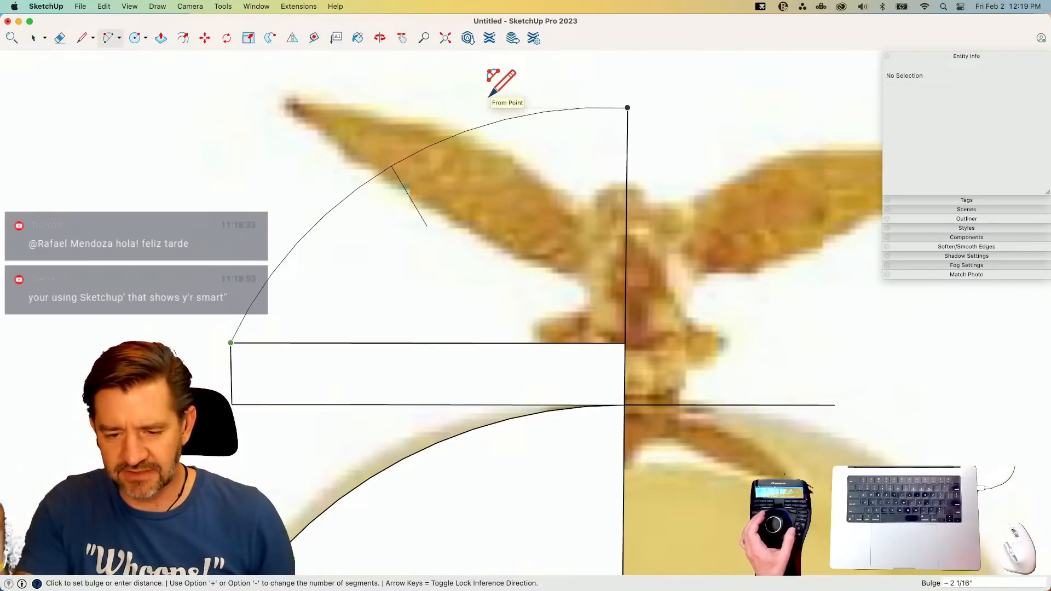
key("e")
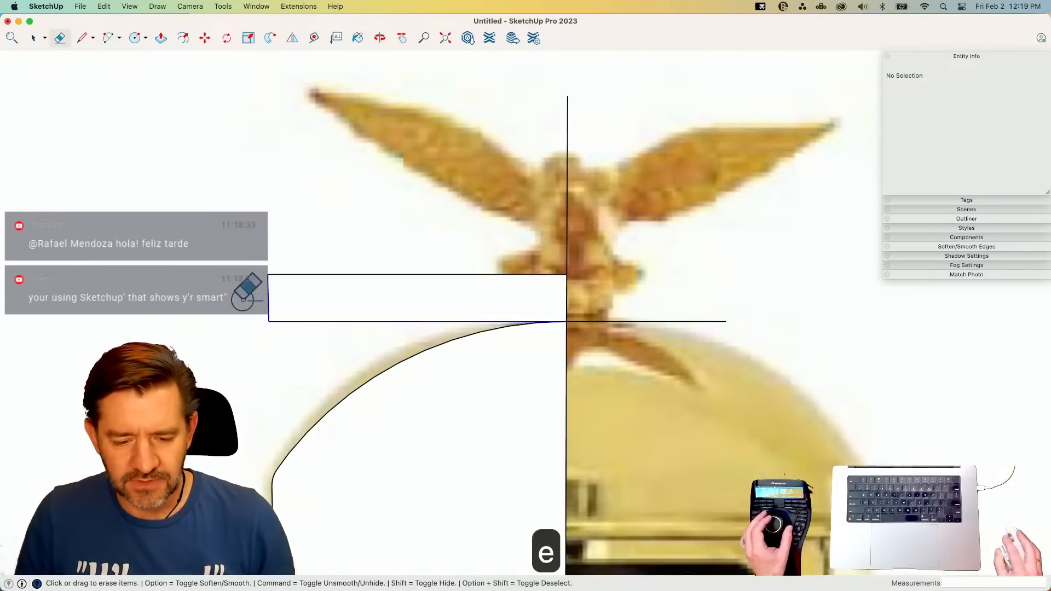
mouse_move(221, 306)
left_mouse_down()
mouse_move(350, 270)
mouse_move(563, 276)
mouse_move(547, 255)
left_mouse_up()
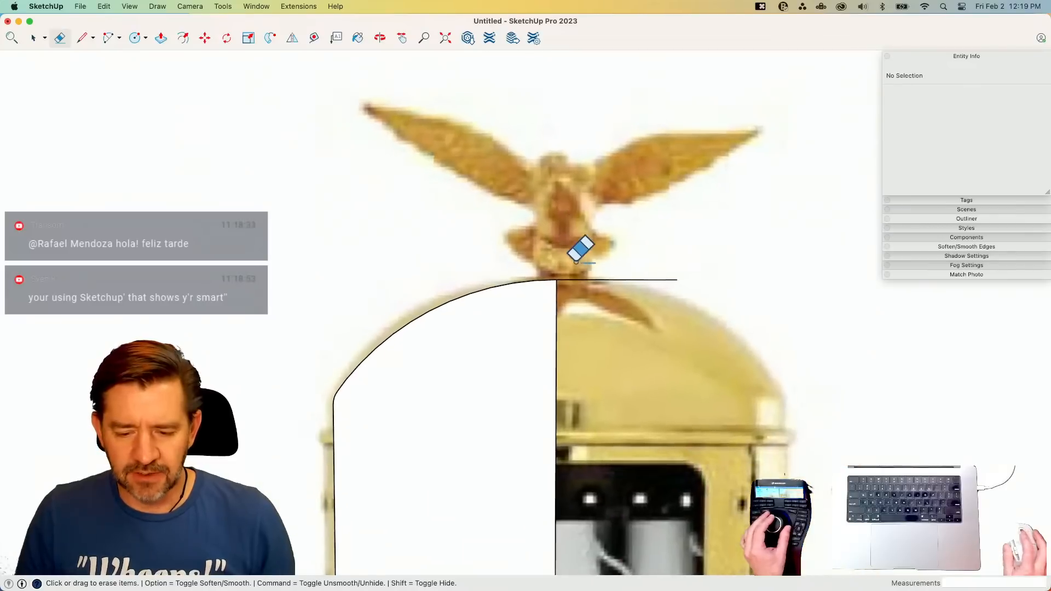
- Draw two closely spaced horizontal lines about 11 7/8" long across the half profile, level with the seam above the base's perforated section
scroll(580, 296, "down", 5)
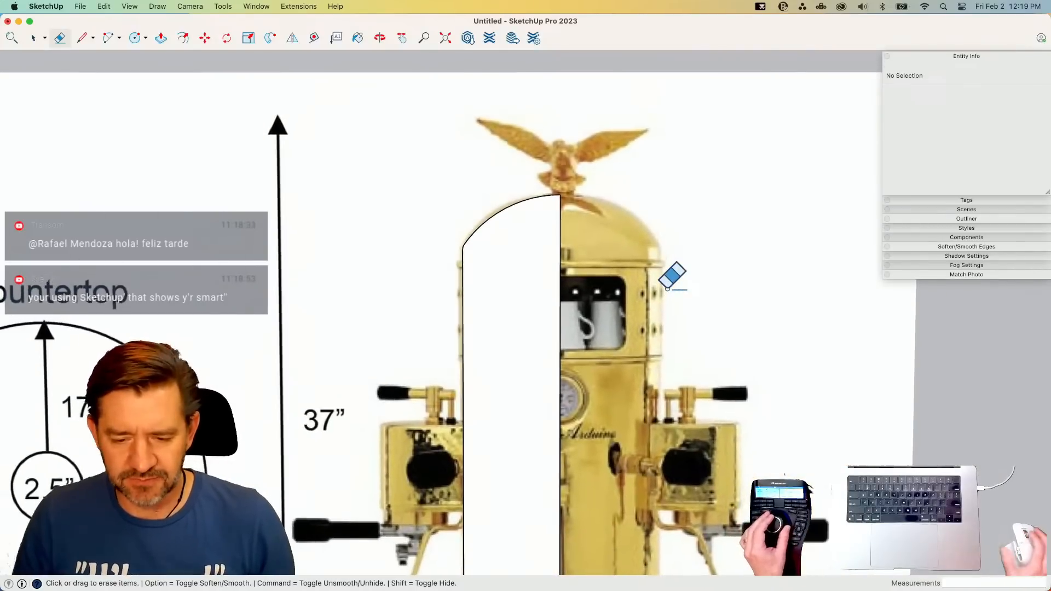
scroll(627, 266, "down", 2)
scroll(625, 265, "down", 2)
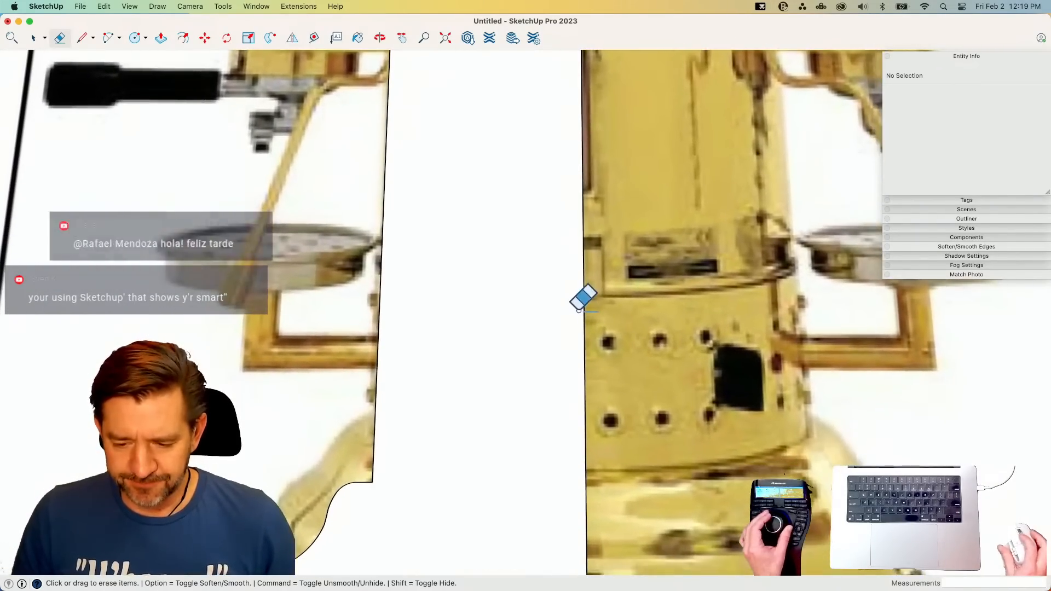
key("space")
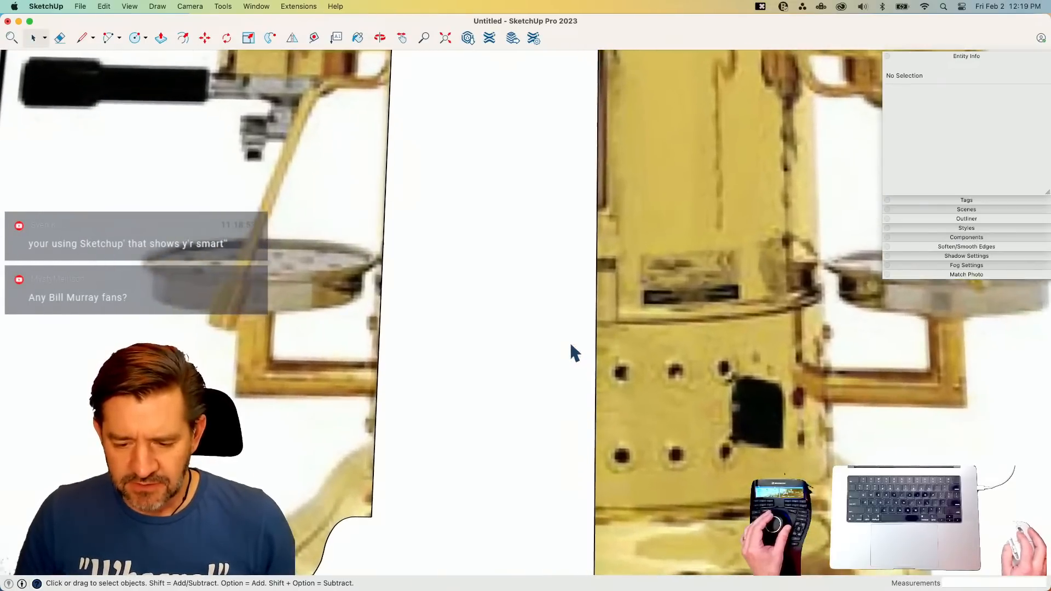
key("l")
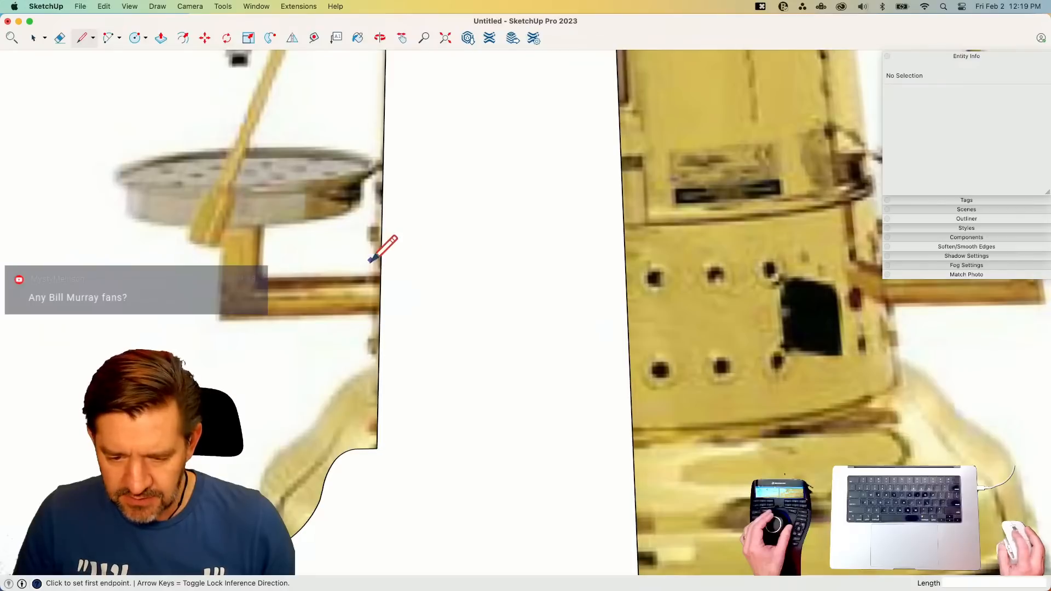
left_click(624, 225)
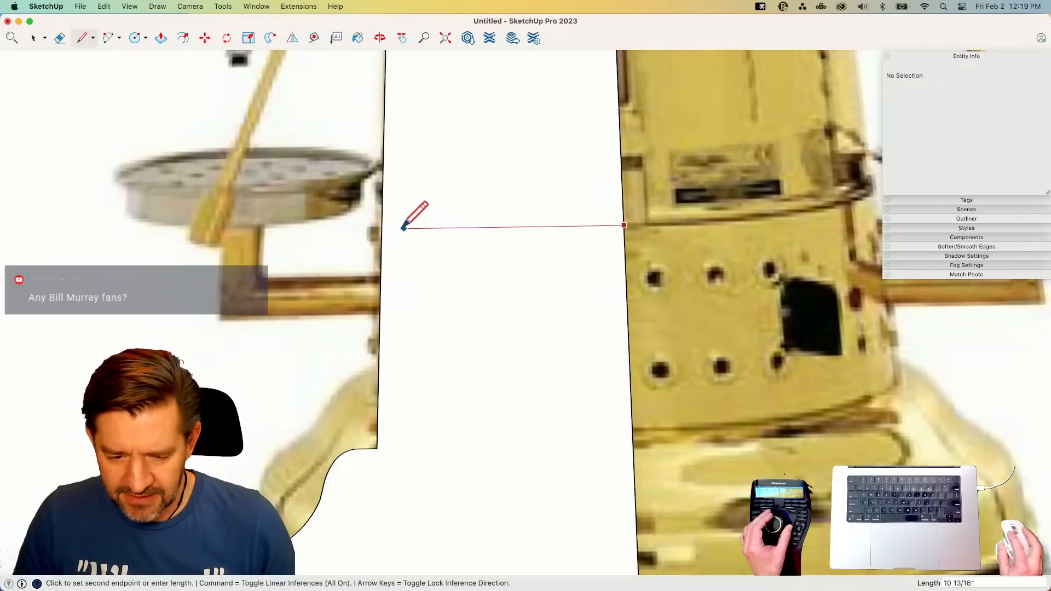
left_click(381, 228)
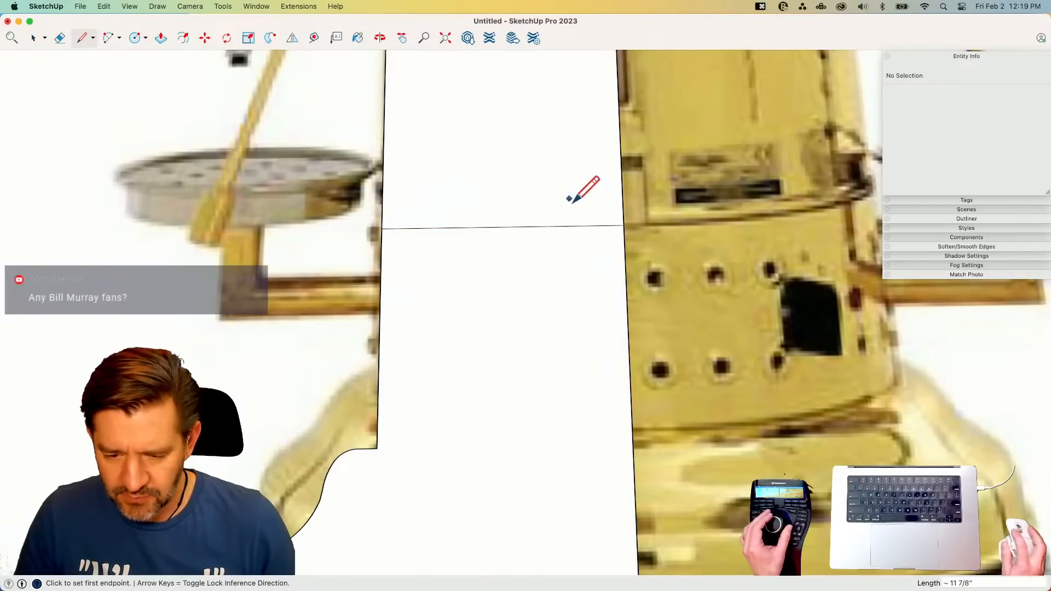
left_click(623, 212)
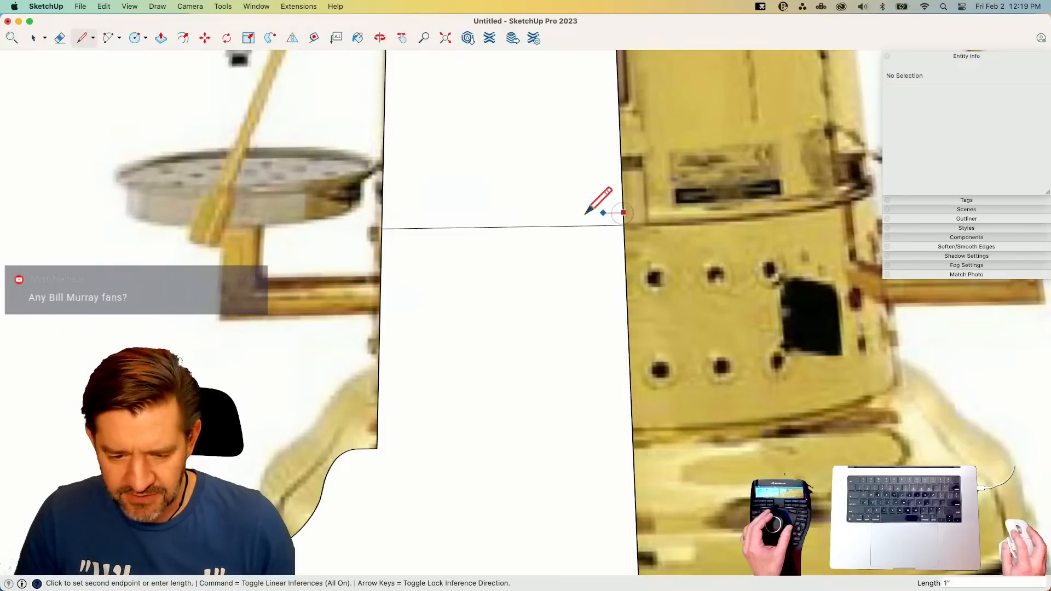
left_click(381, 216)
key("space")
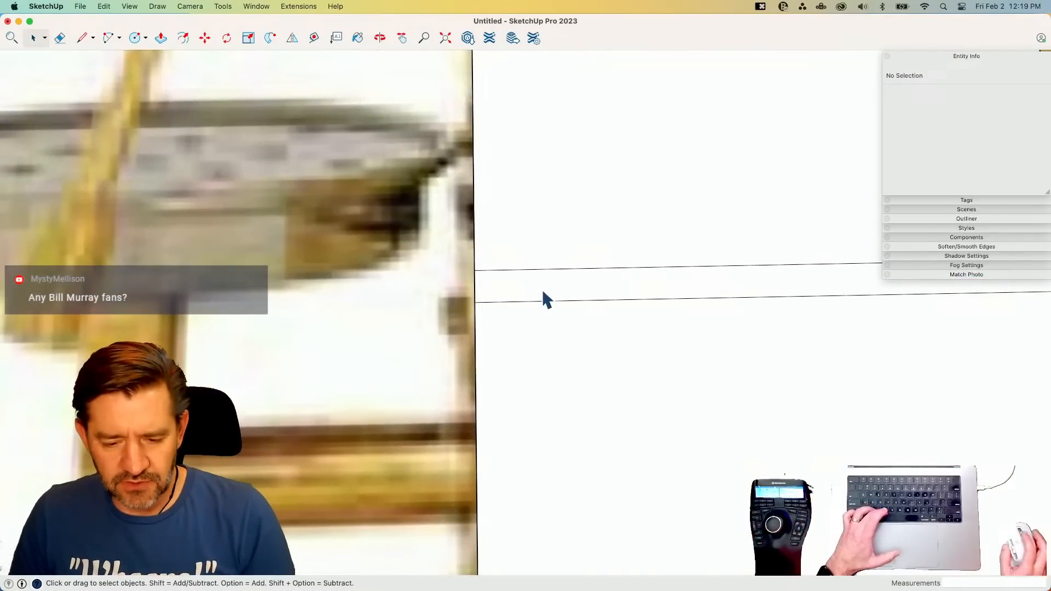
- Draw a circle on the profile's outer side between the two lines and erase its inner part, leaving a rounded band end
key("c")
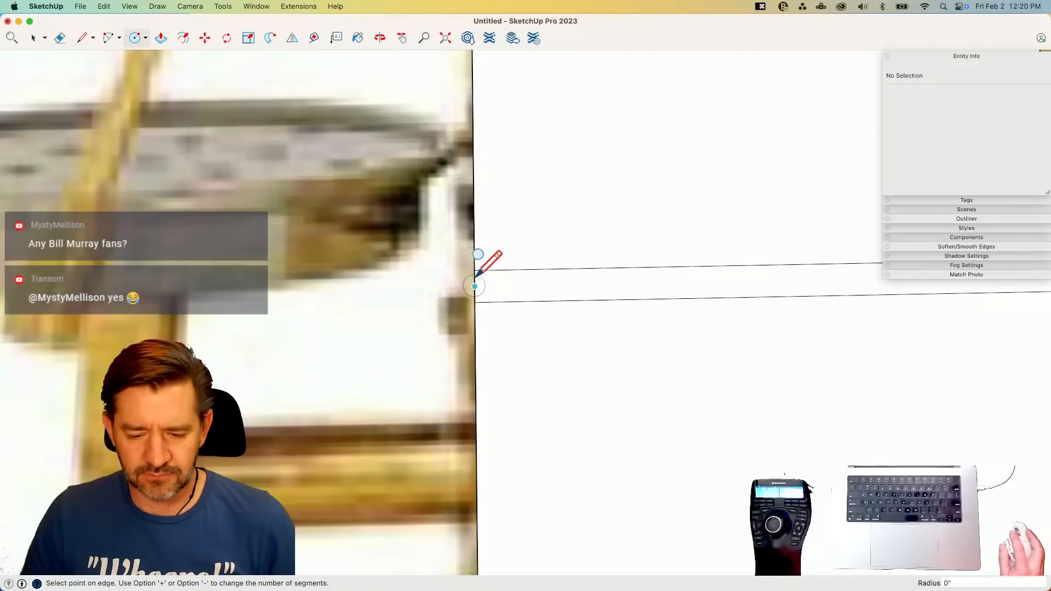
key("e")
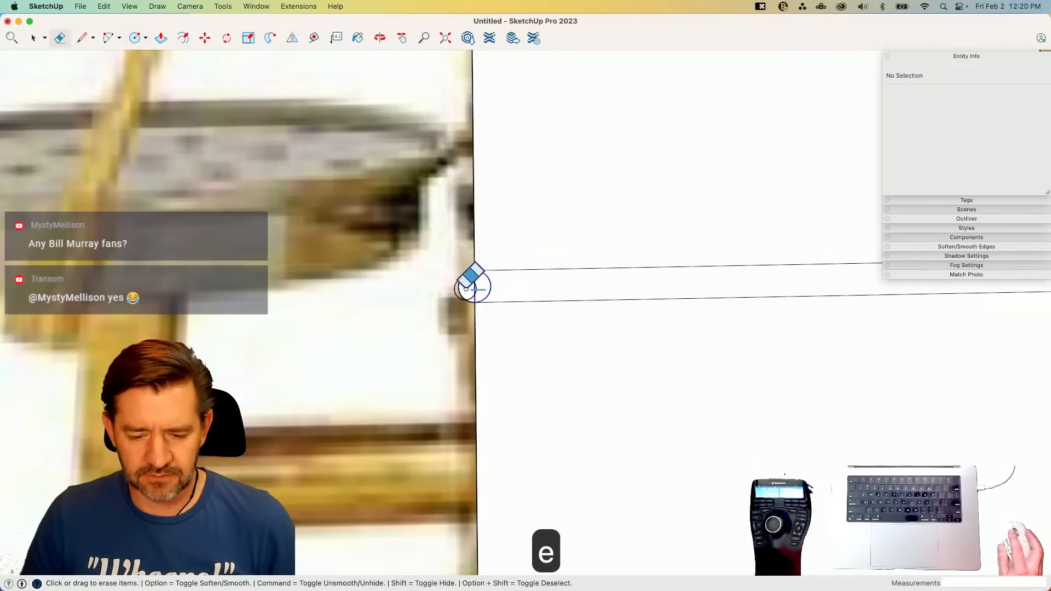
left_click(490, 286)
key("space")
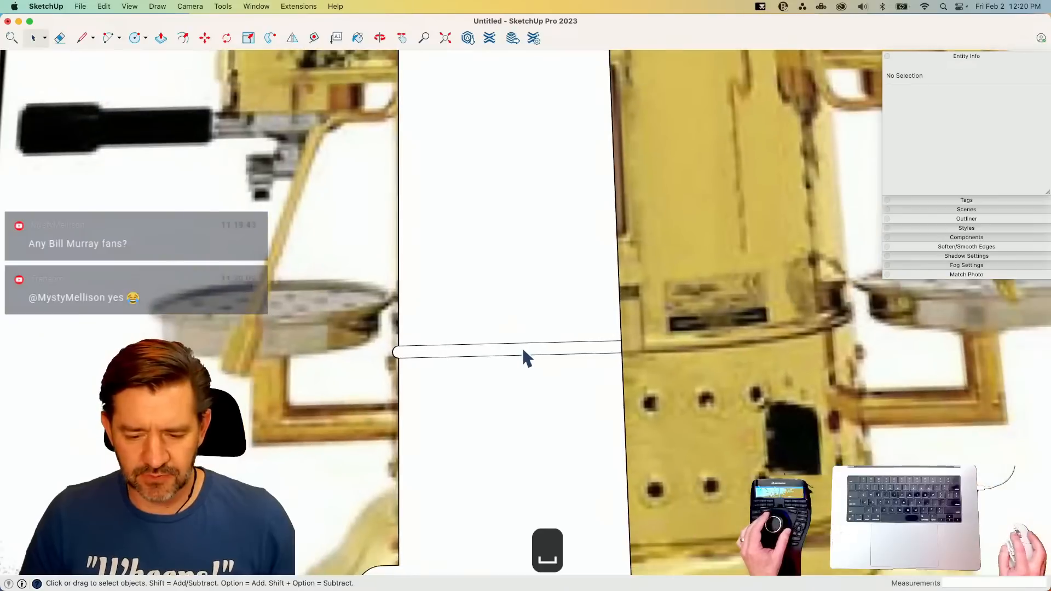
- Copy the rounded band about 2' 9 3/4" up to the seam below the cup window, and again to the seam below the dome
left_click(523, 349)
key("m")
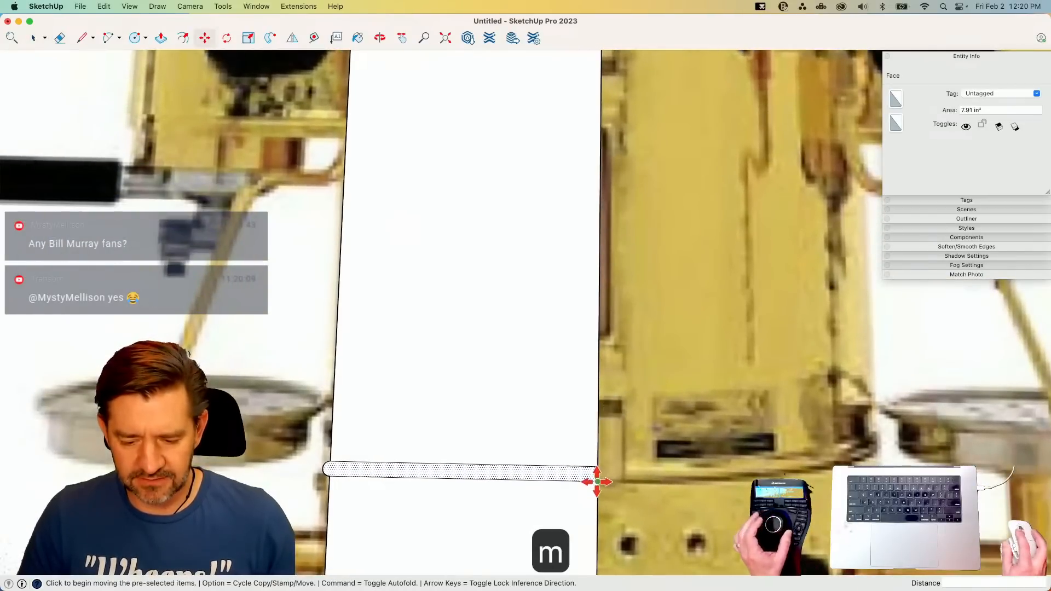
left_click(596, 481)
key("alt")
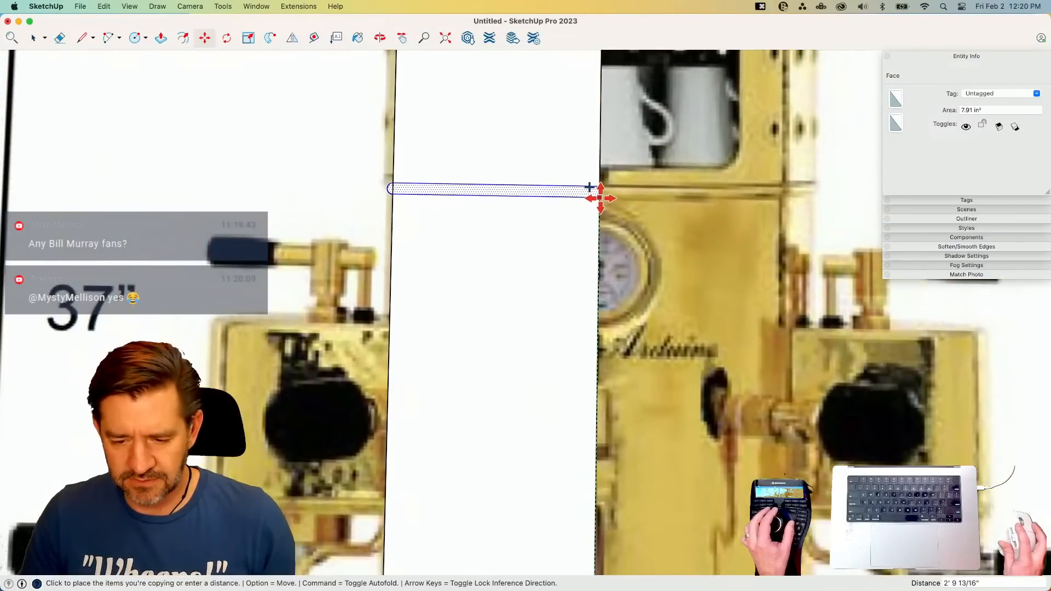
left_click(589, 188)
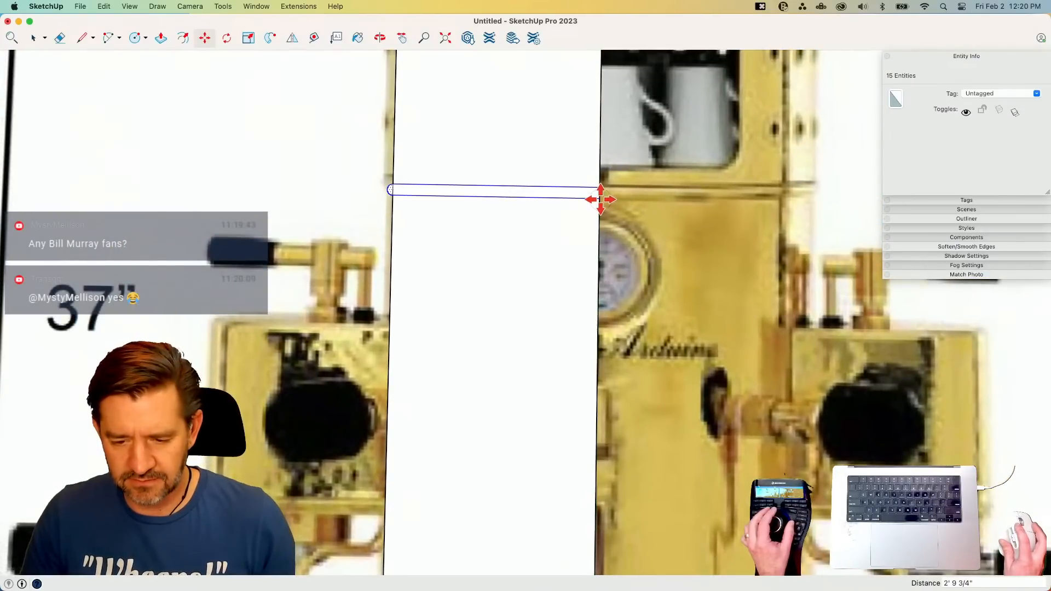
left_click(591, 180)
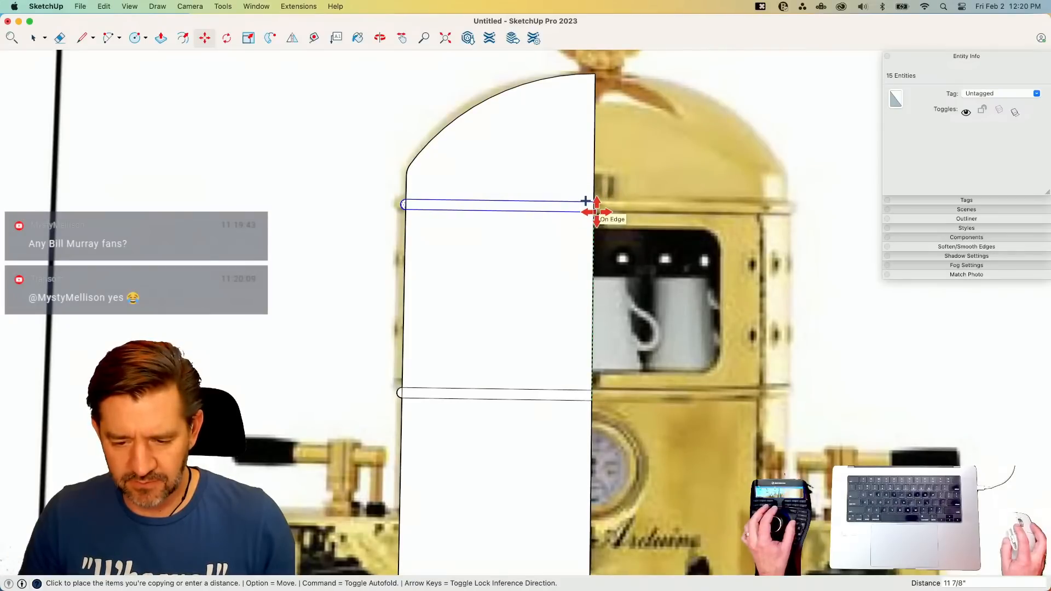
left_click(586, 207)
key("e")
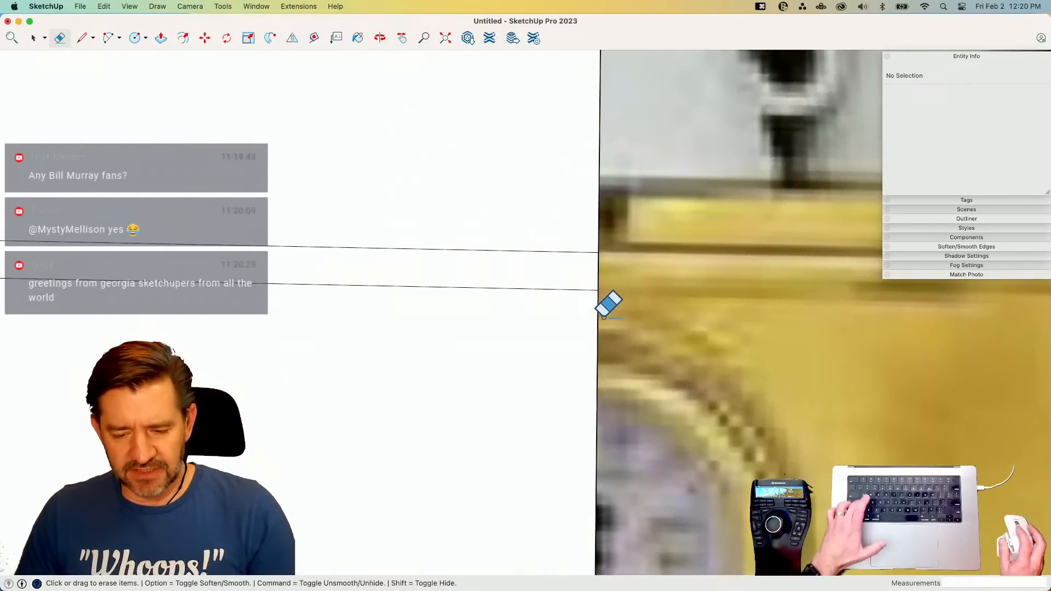
key("a")
left_click(599, 252)
left_click(598, 289)
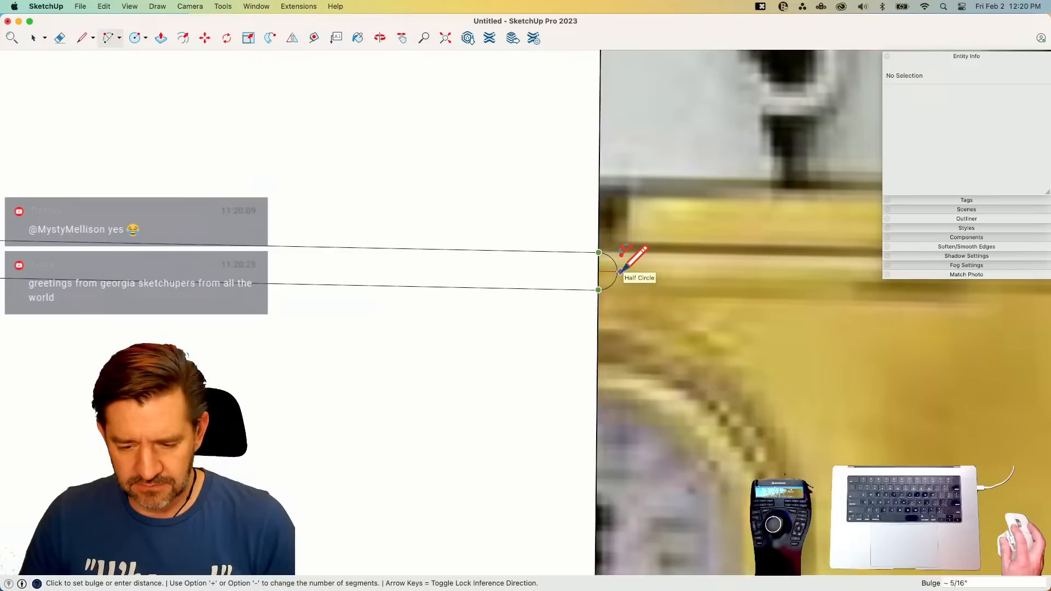
scroll(619, 272, "up", 4)
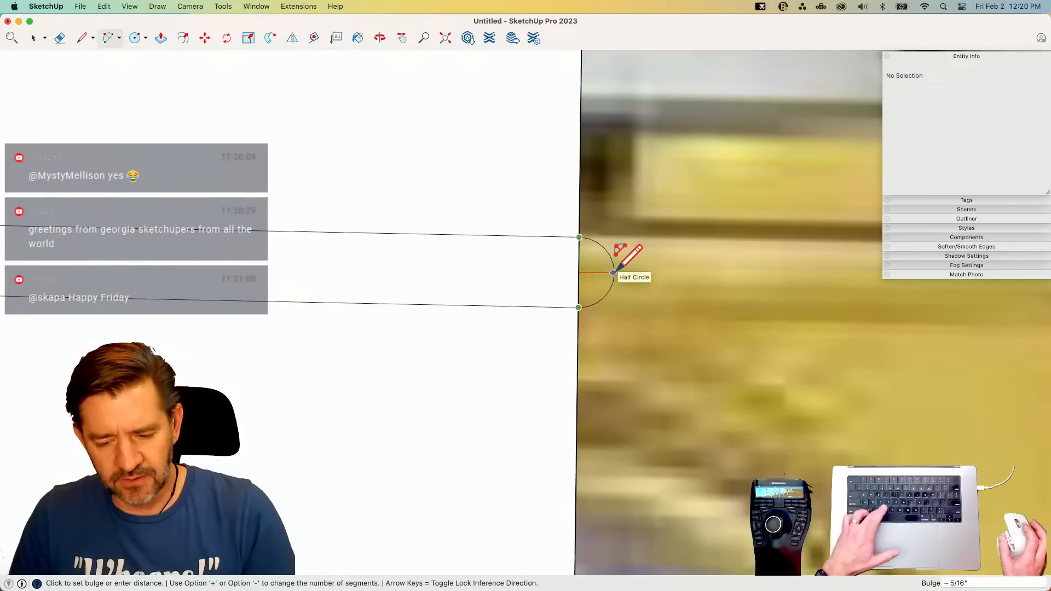
- Try rounding the middle band's centreline end with a circle of about 5/16" radius, erase its surplus lines, and undo it
key("c")
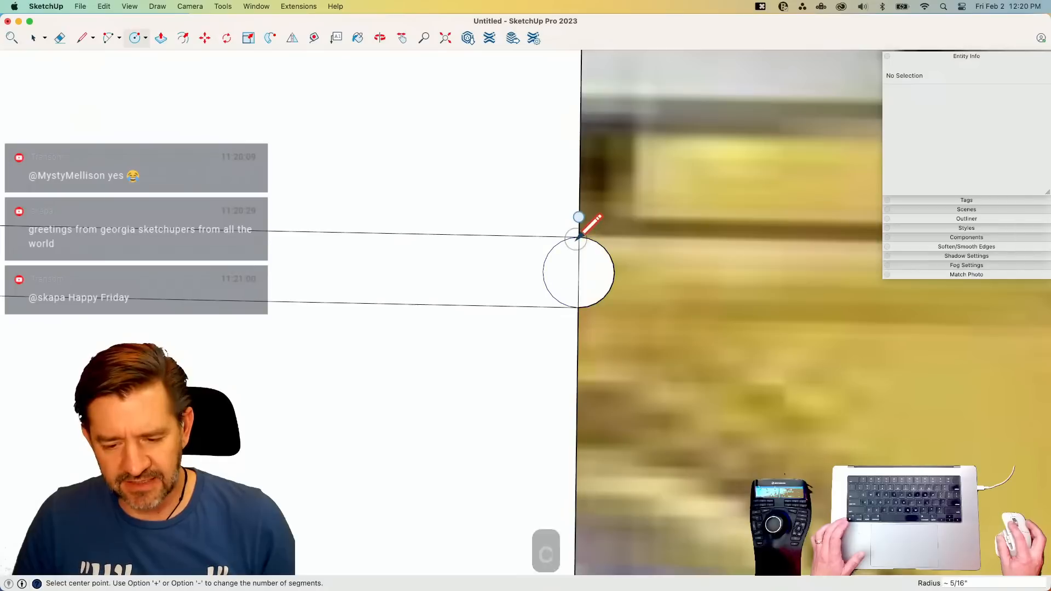
left_click(578, 236)
key("e")
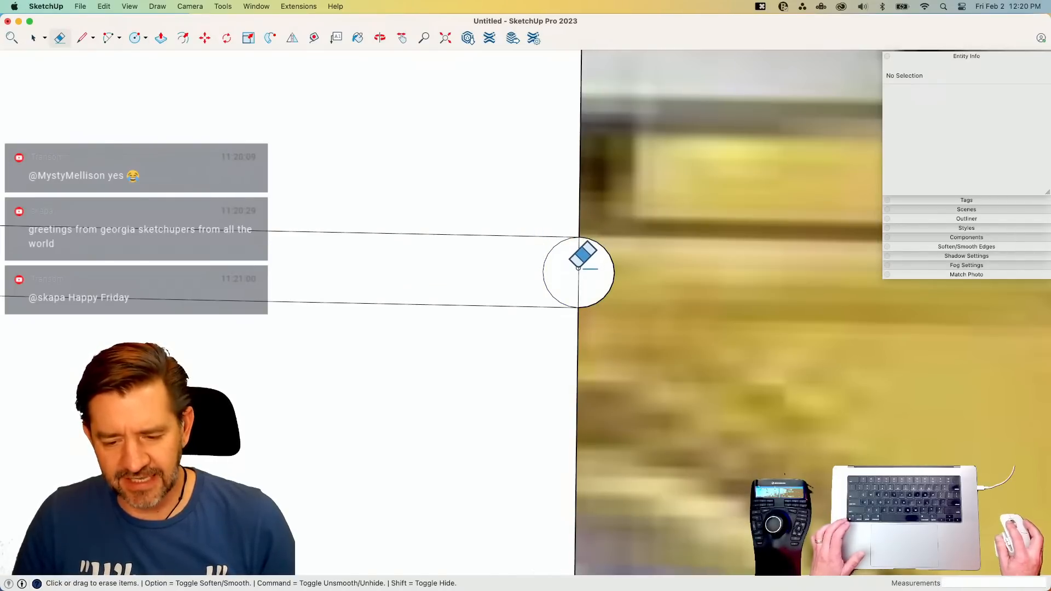
left_click_drag(587, 269, 469, 268)
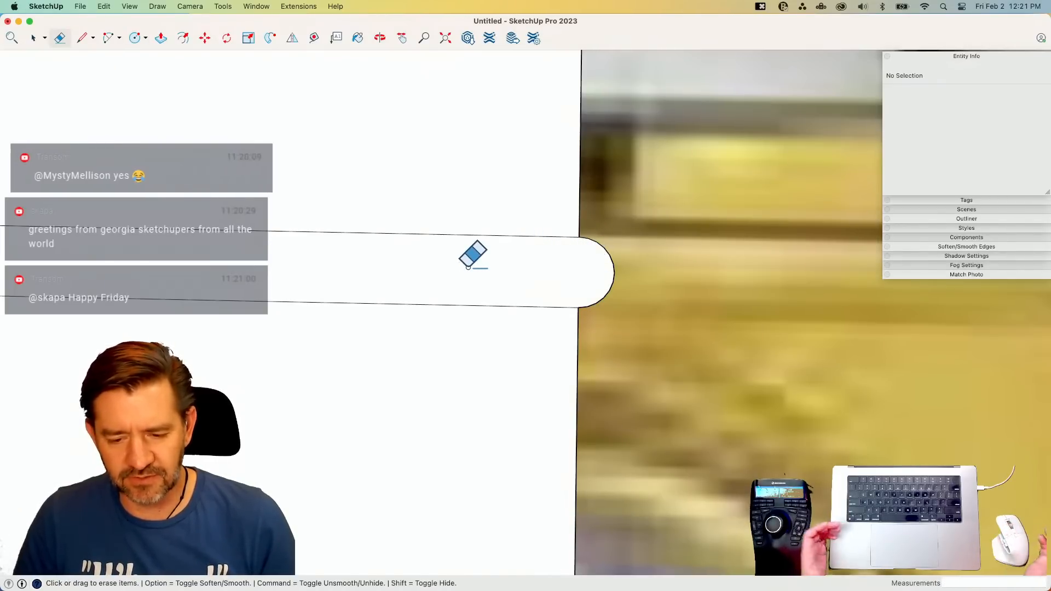
key("super+z")
key("super+z")
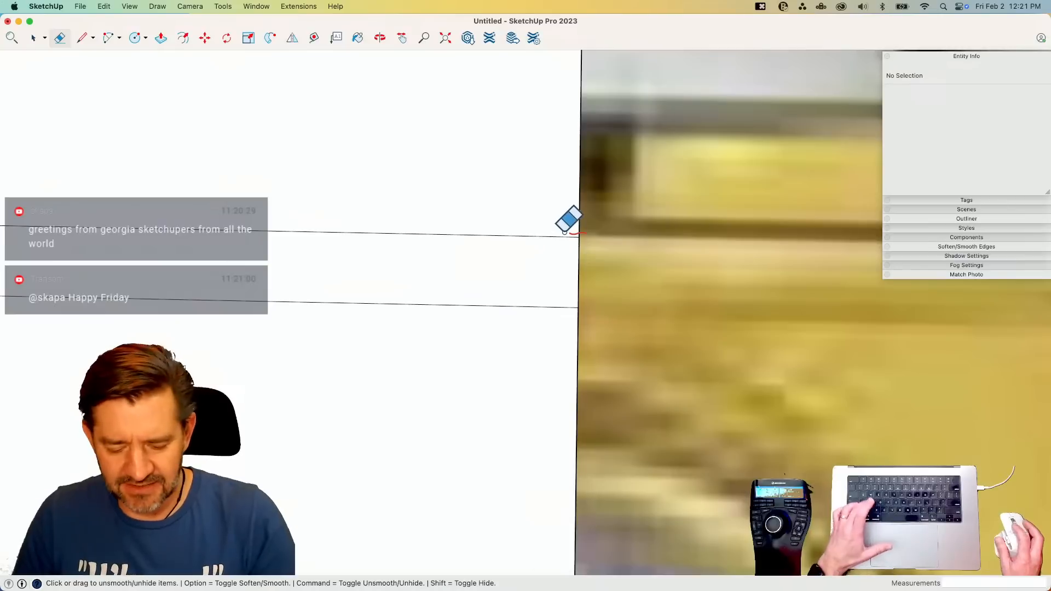
- Try a half-circle arc with a bulge of about 5/16" on the middle band's centreline end, erase the dividing line, and undo both
key("a")
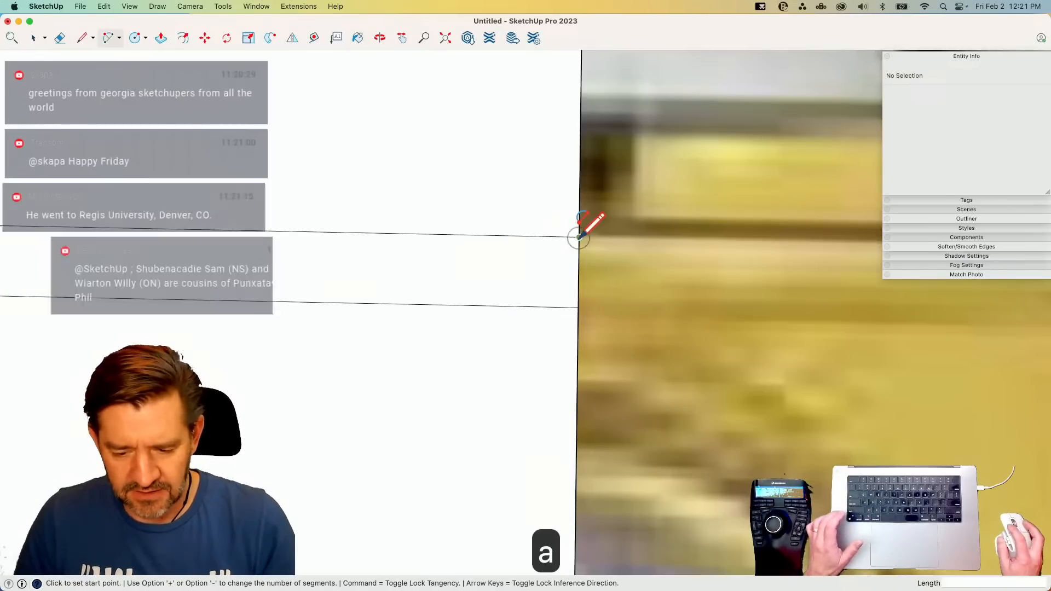
left_click(579, 237)
left_click(578, 306)
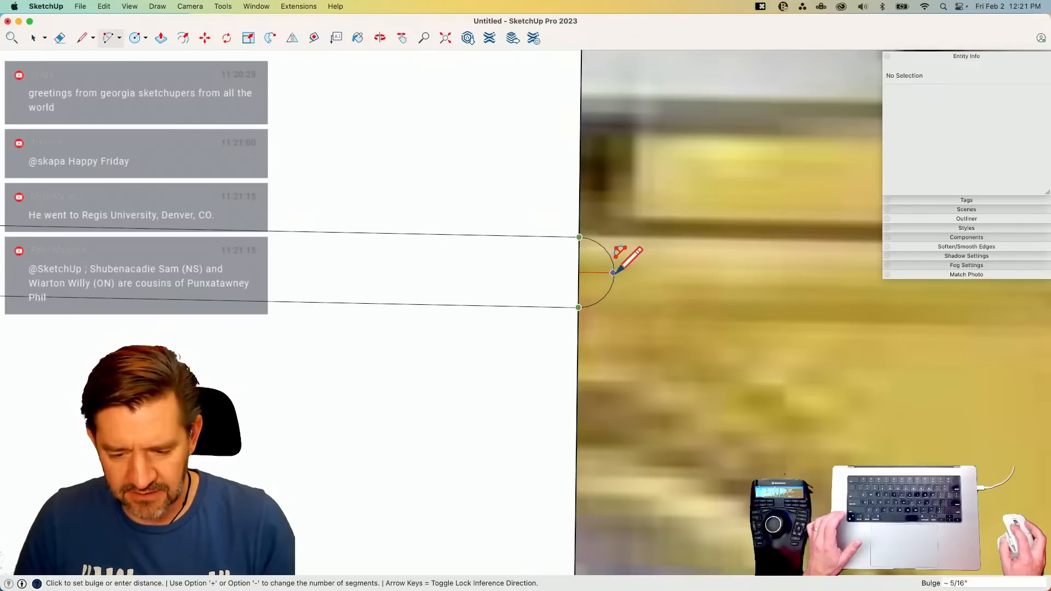
left_click(613, 272)
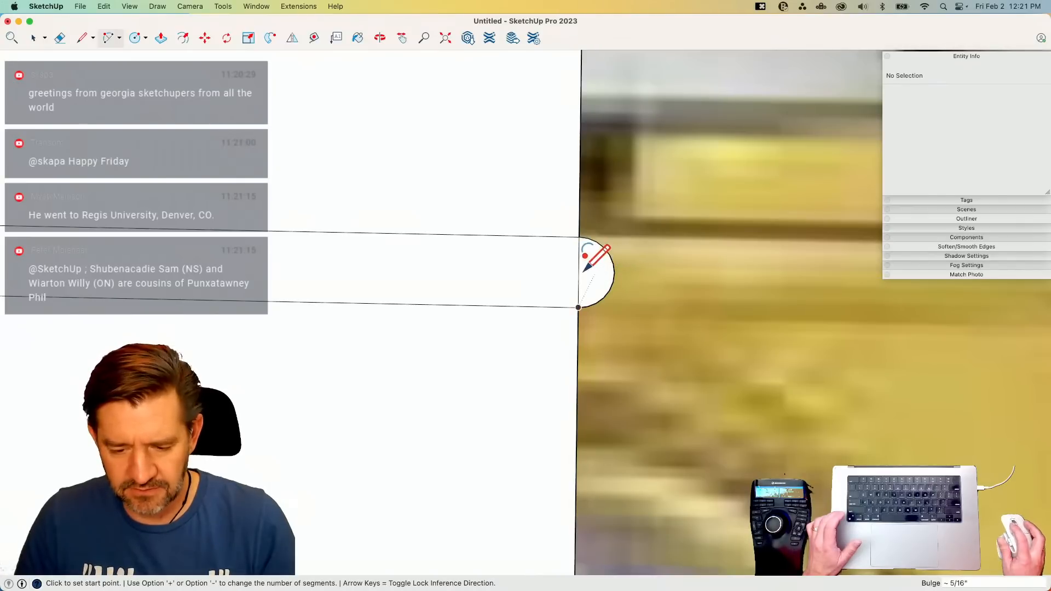
key("e")
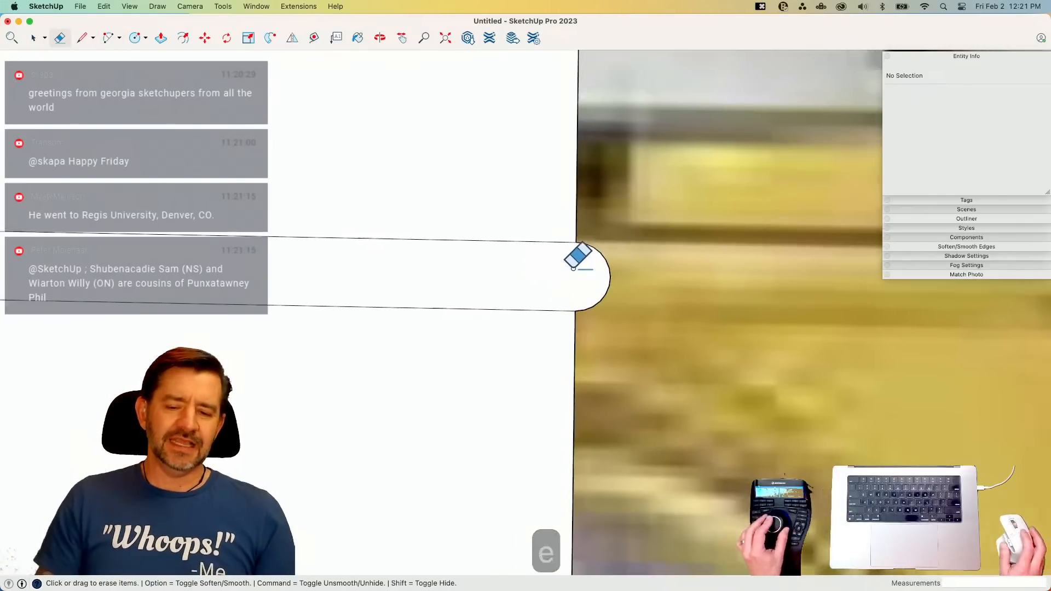
scroll(572, 269, "down", 10)
key("super+z")
key("super+z")
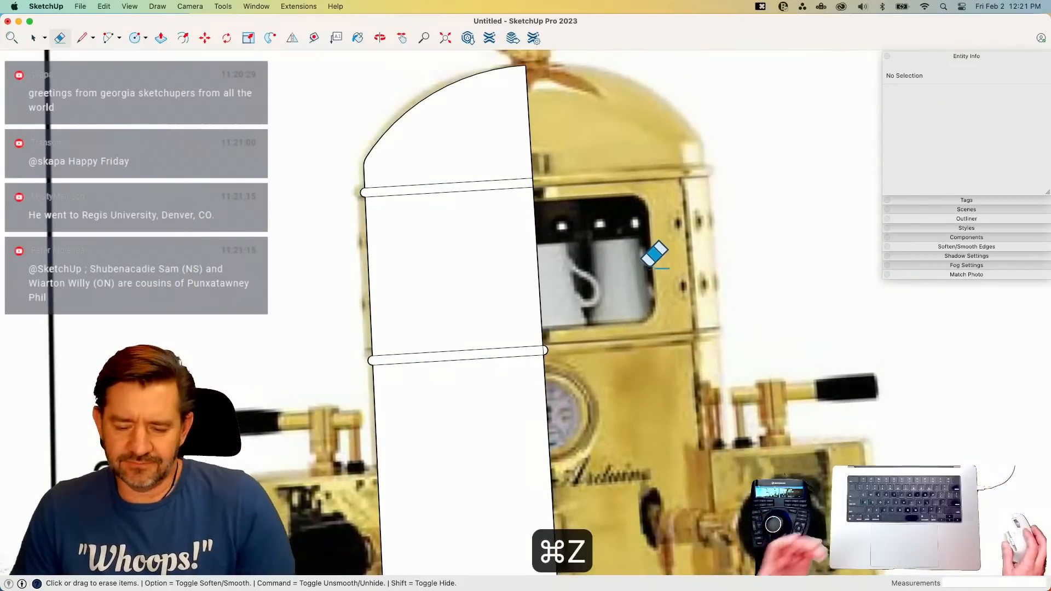
- Erase the horizontal lines of all three bands inside the half profile, keeping only their rounded outer ends
scroll(646, 270, "down", 3)
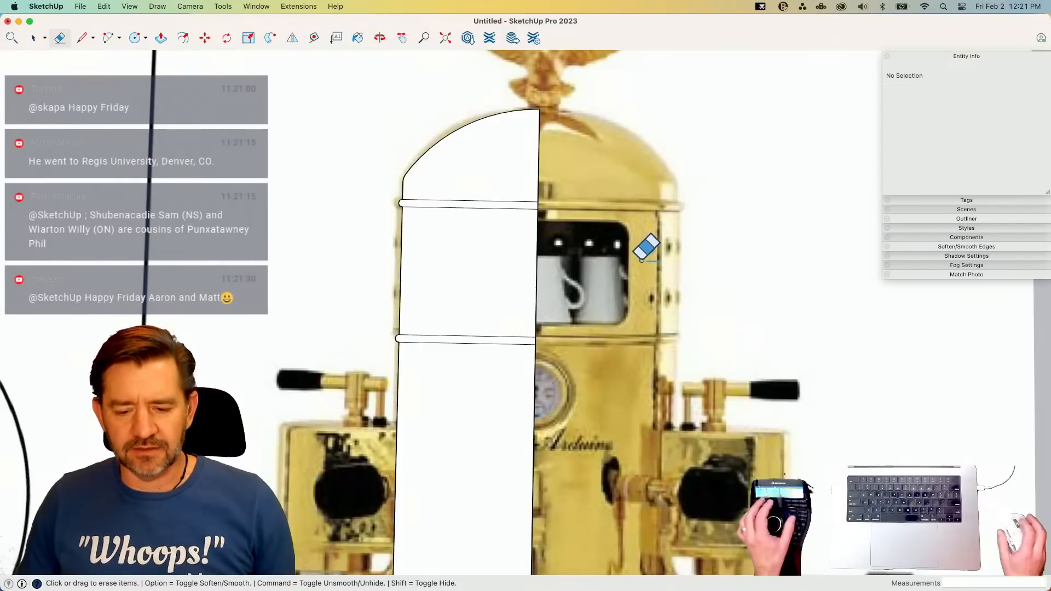
scroll(613, 309, "down", 2)
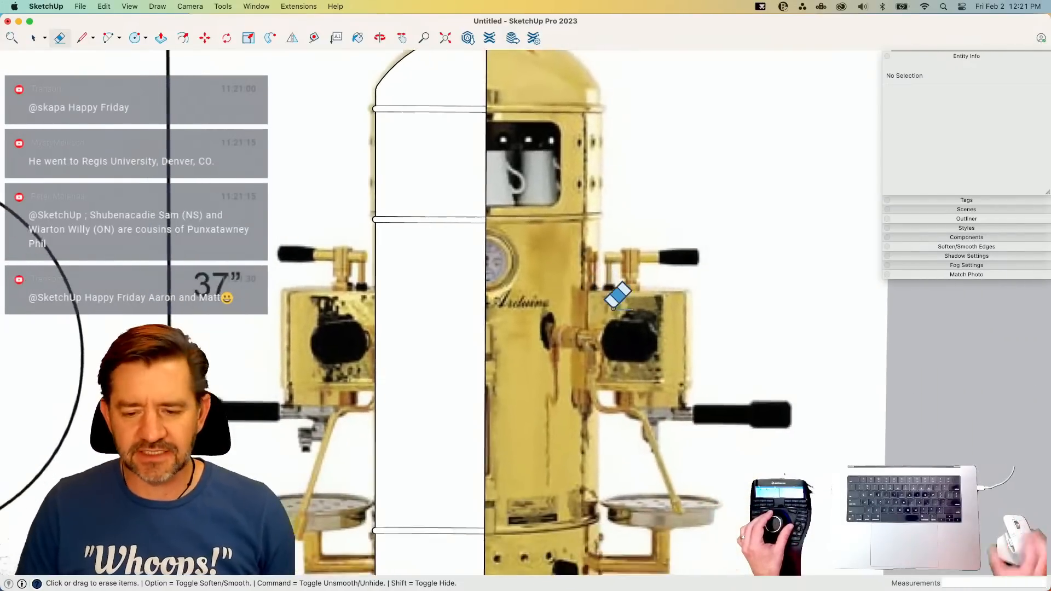
scroll(617, 296, "down", 2)
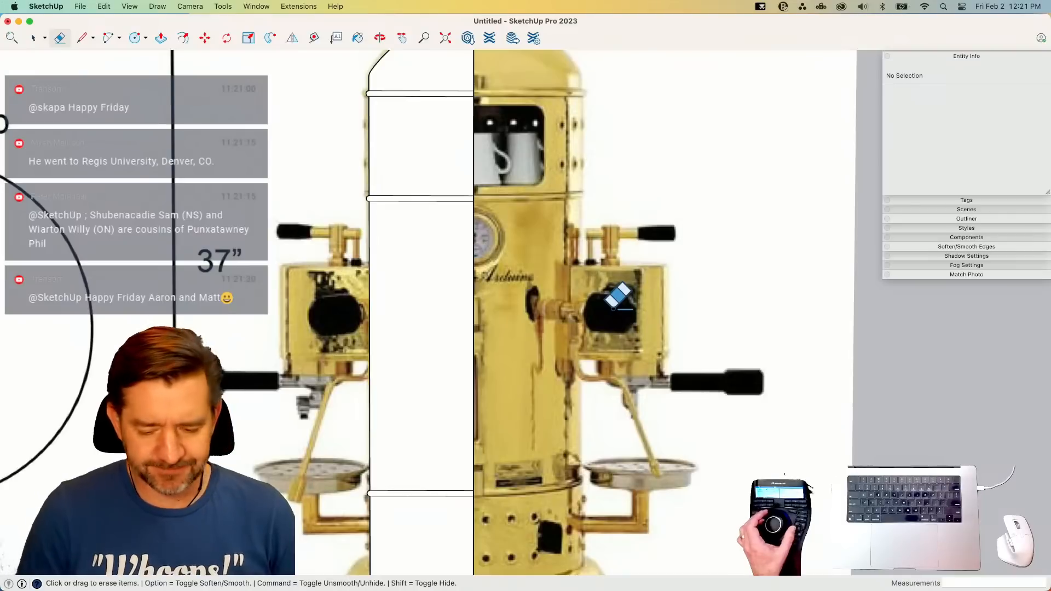
scroll(613, 309, "down", 3)
scroll(605, 479, "up", 1)
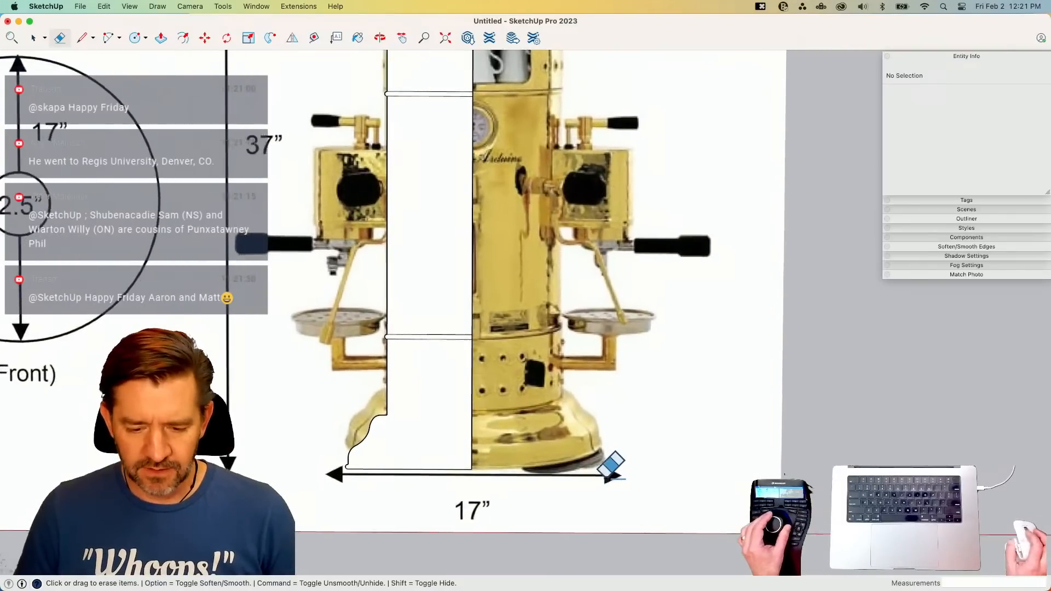
scroll(606, 475, "up", 3)
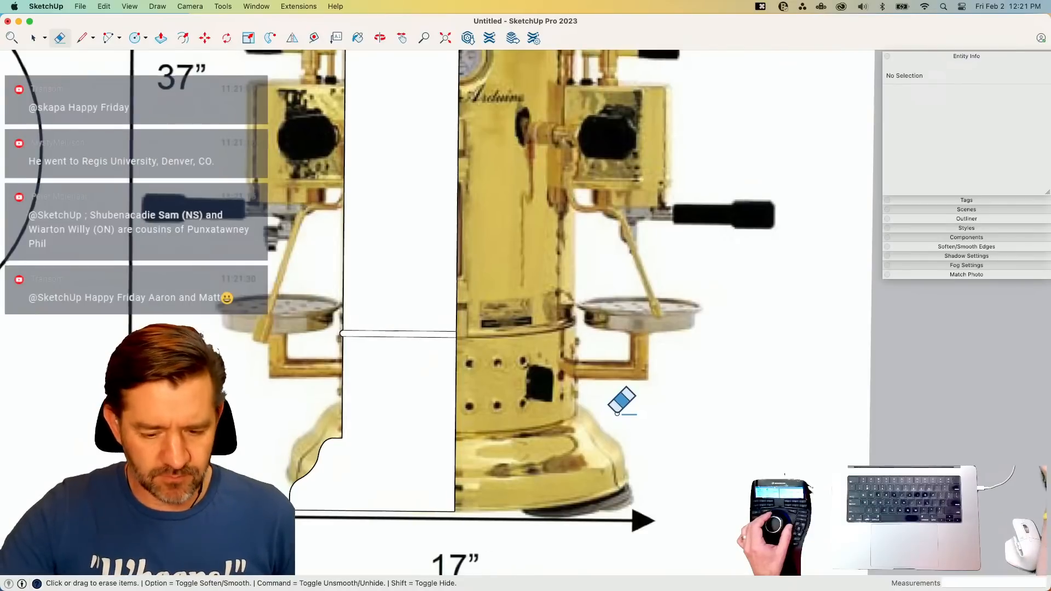
scroll(617, 414, "down", 3)
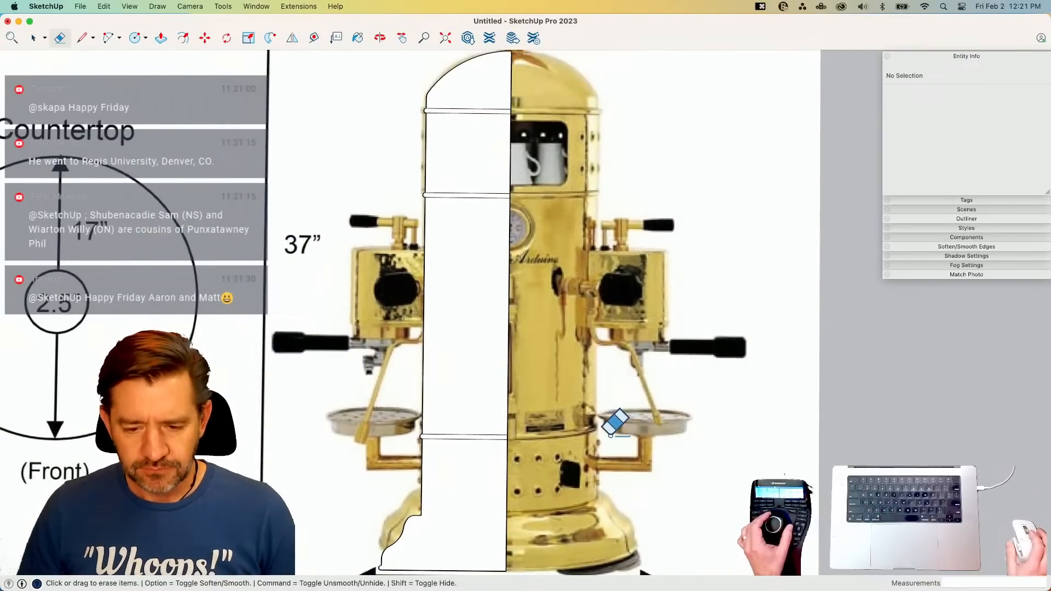
scroll(611, 436, "down", 1)
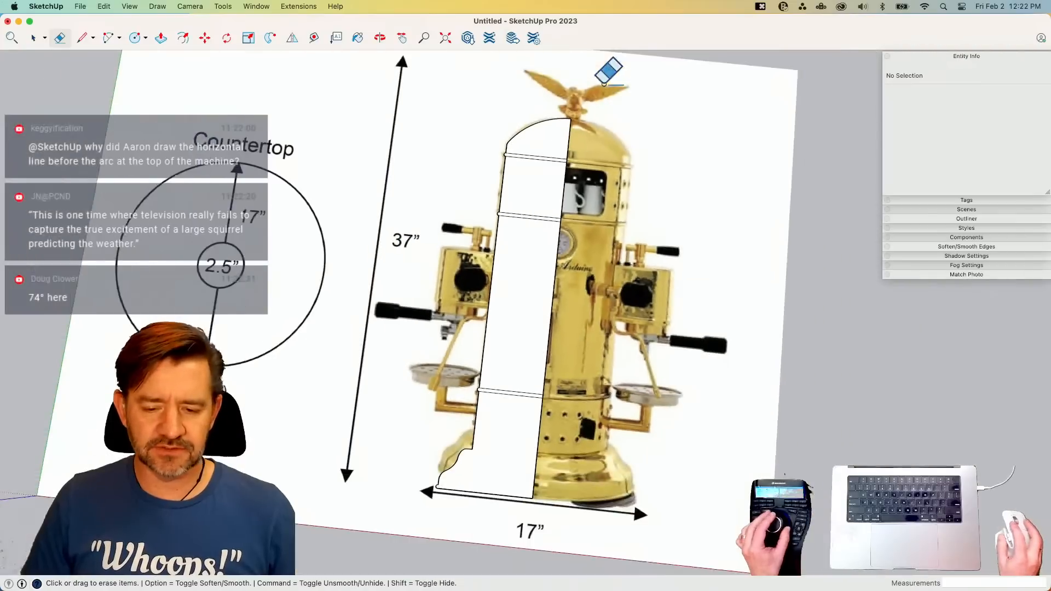
left_click_drag(535, 149, 514, 438)
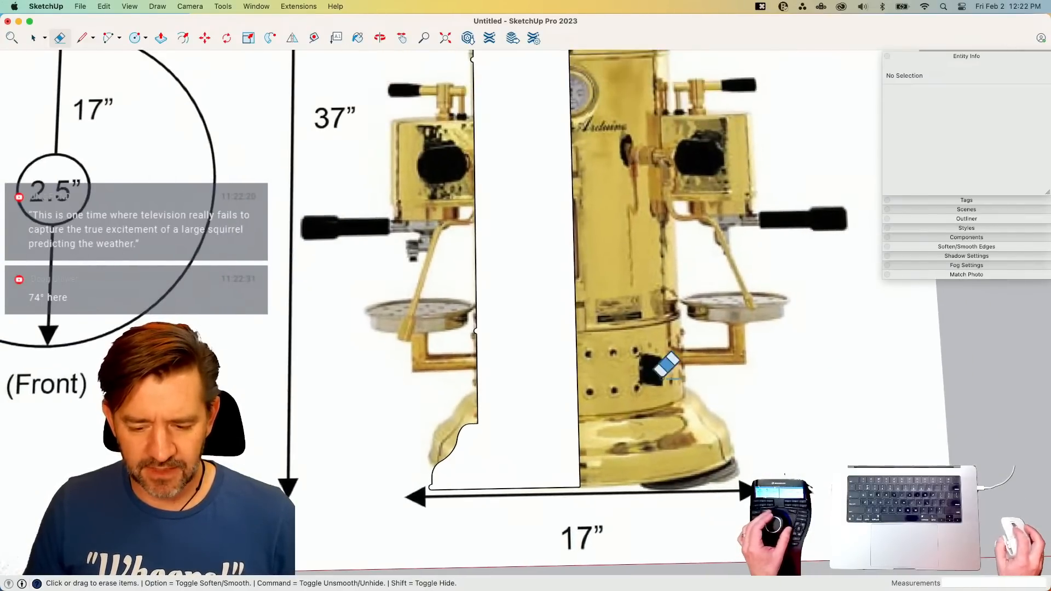
key("space")
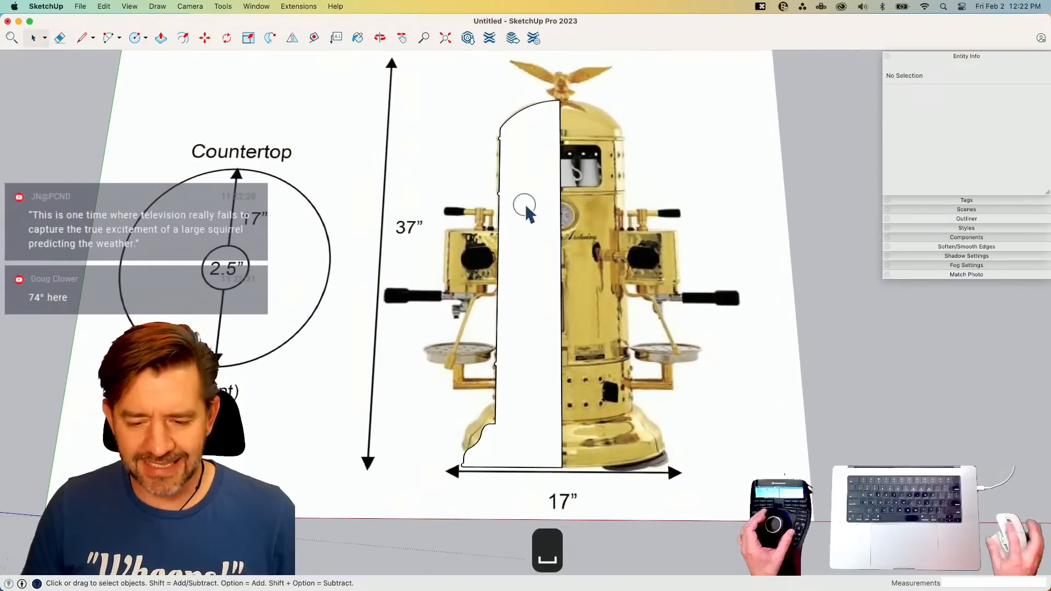
left_click(525, 207)
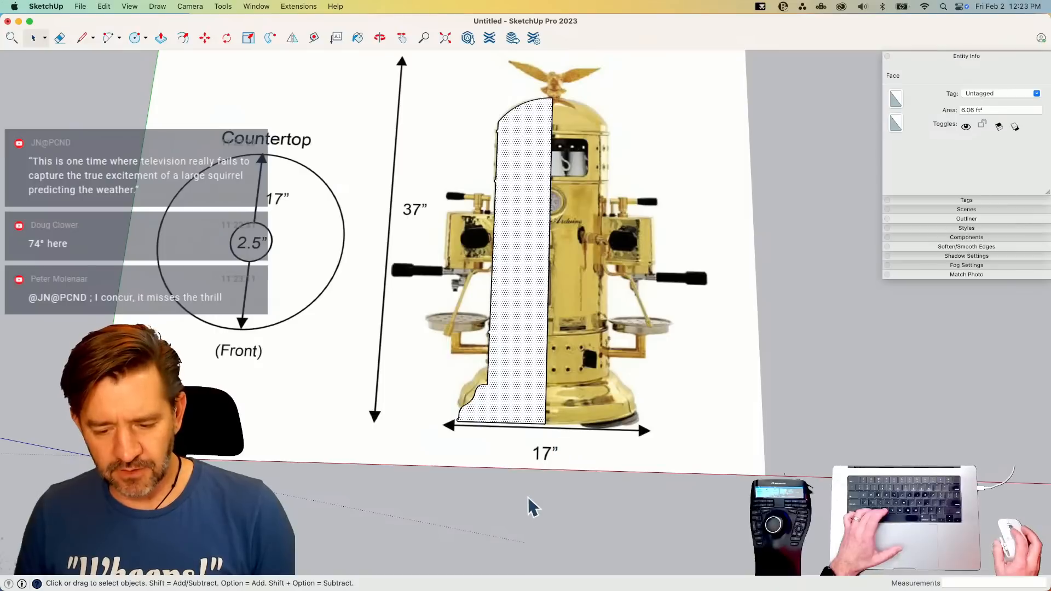
key("c")
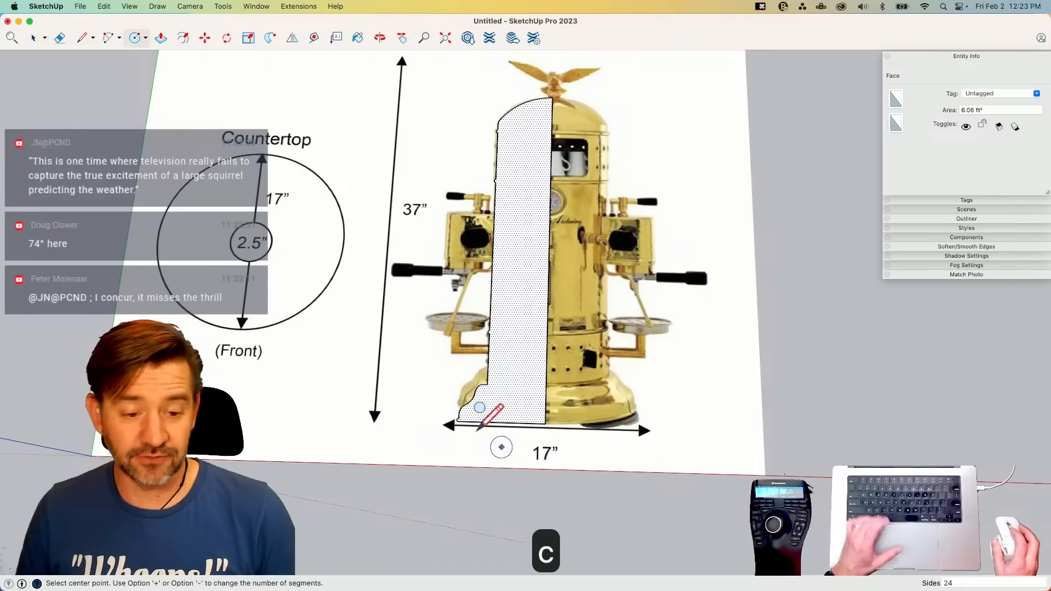
key("Escape")
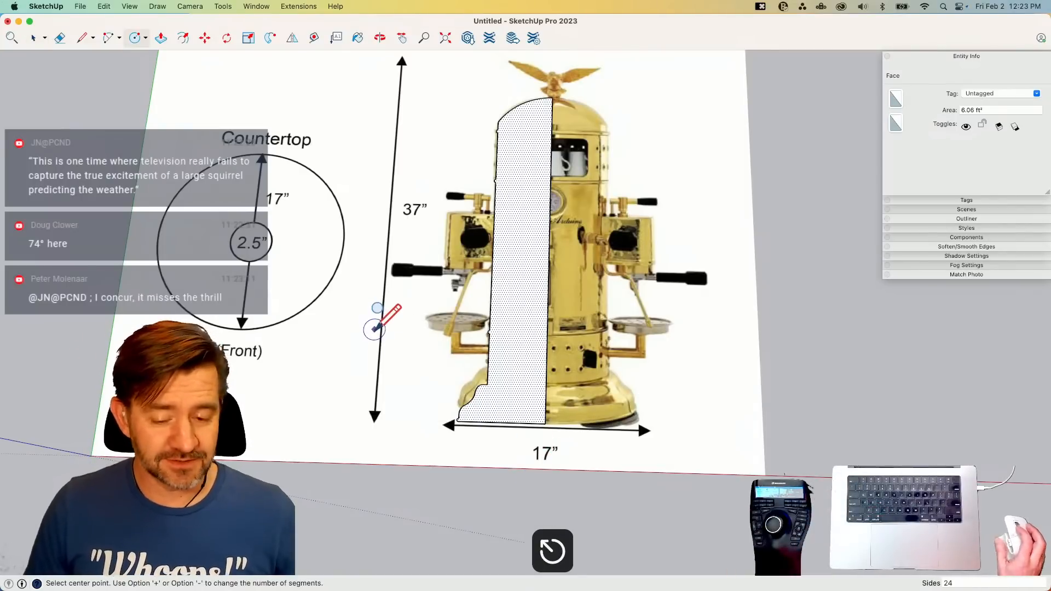
key("space")
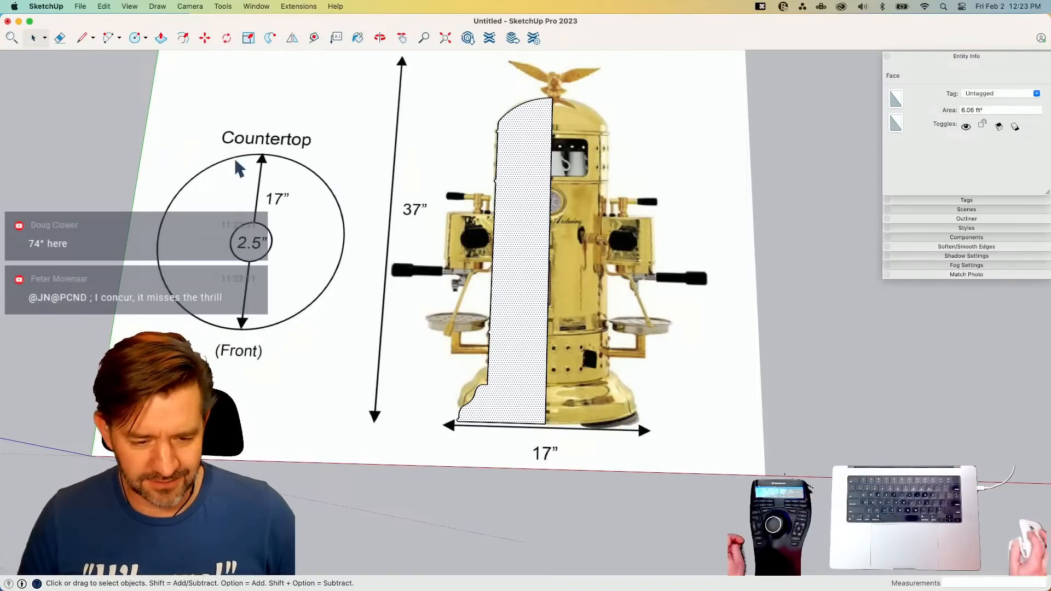
- Save the model to the Desktop under the name EspressoMachine
left_click(80, 8)
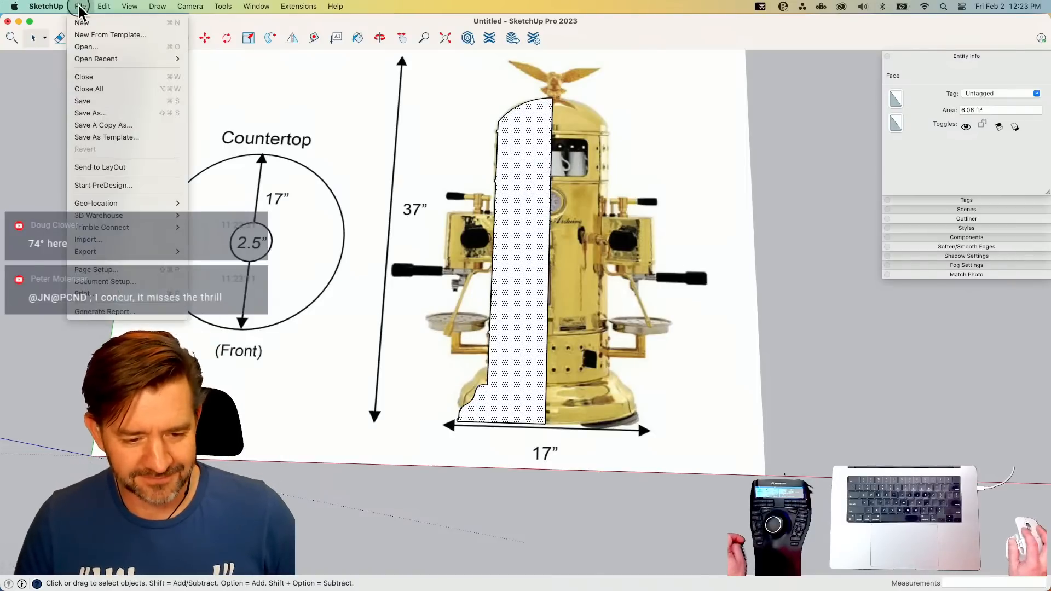
left_click(104, 101)
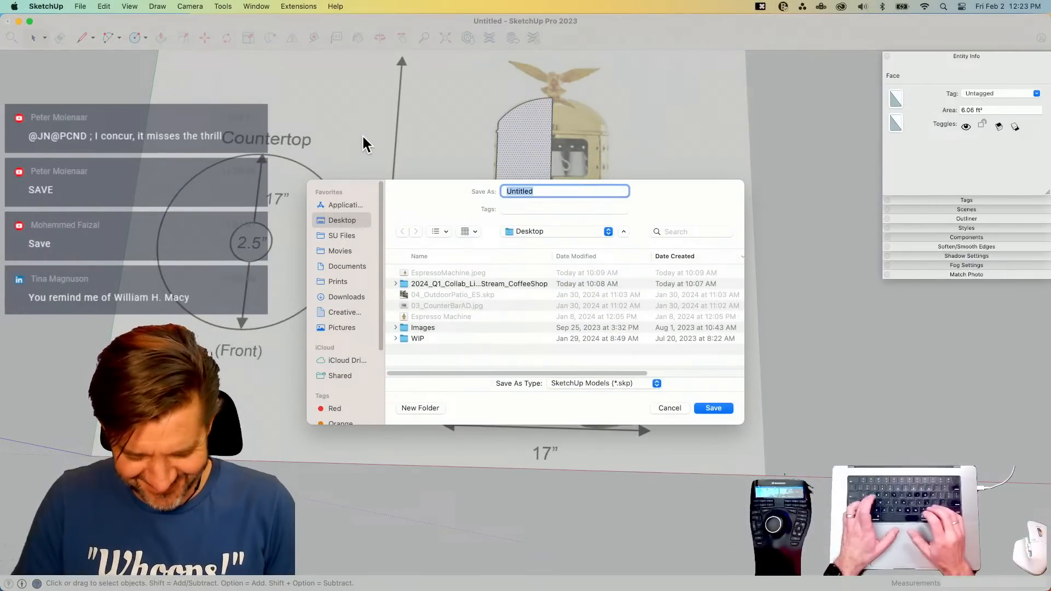
type("Espresso")
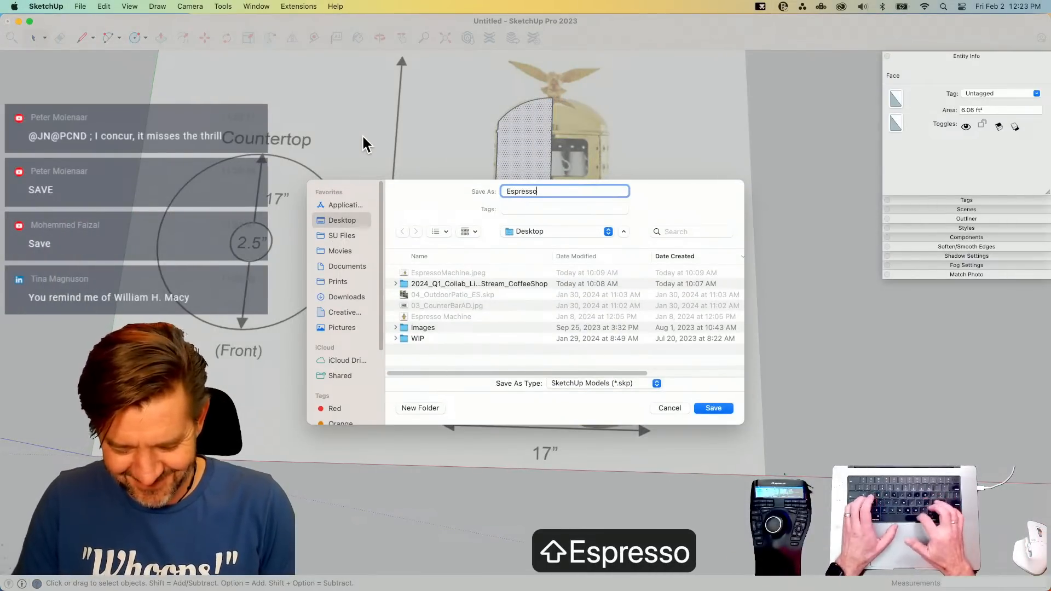
type("Machine")
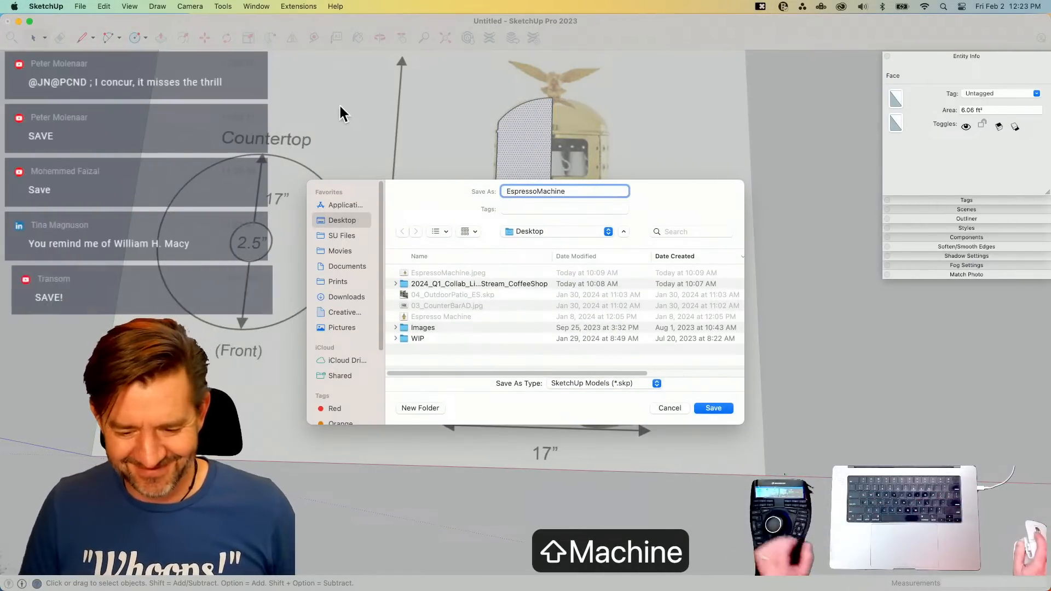
left_click(708, 408)
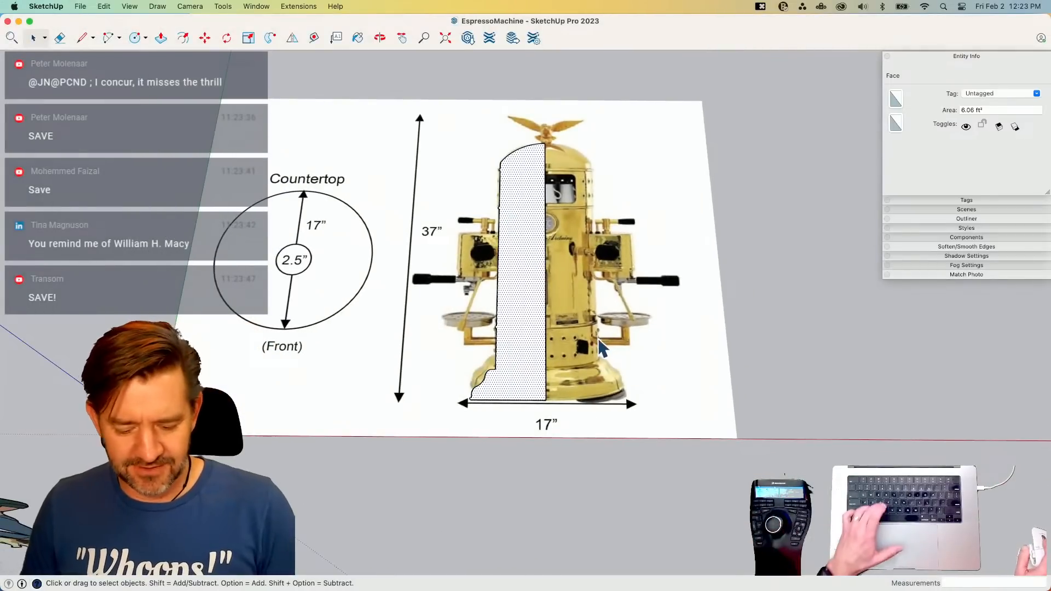
- Try a 48-sided circle of about 6" radius below the profile's base, and erase it
key("c")
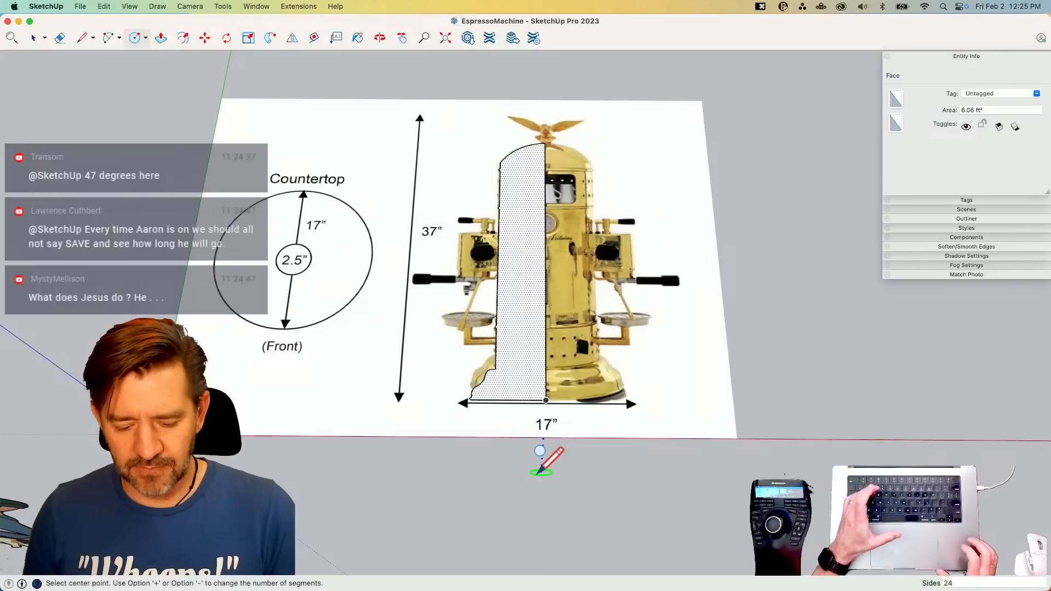
type("48")
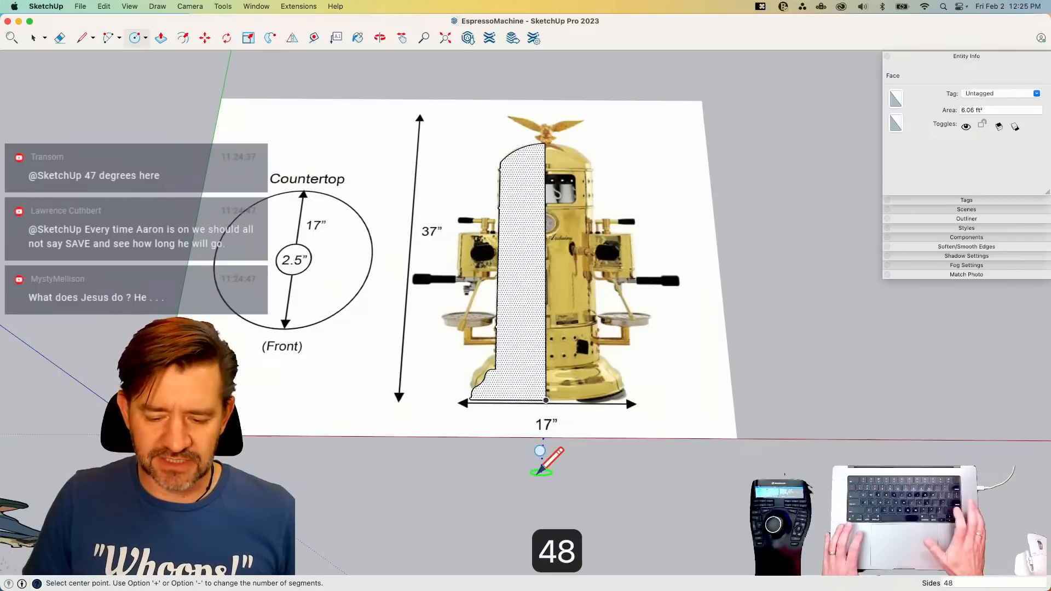
key("Return")
left_click(541, 472)
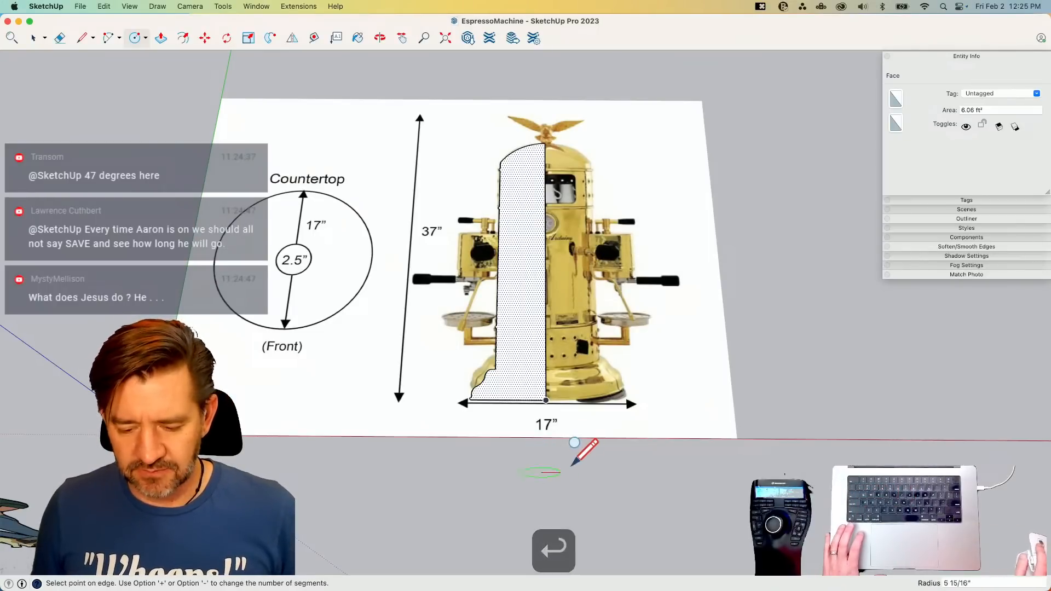
left_click(578, 462)
key("space")
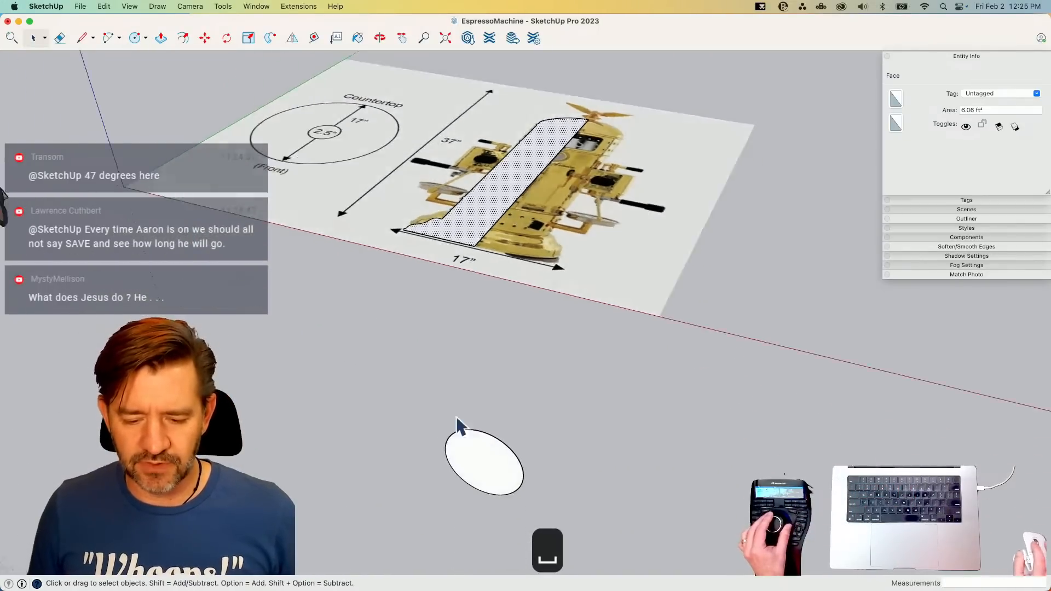
key("e")
left_click(464, 422)
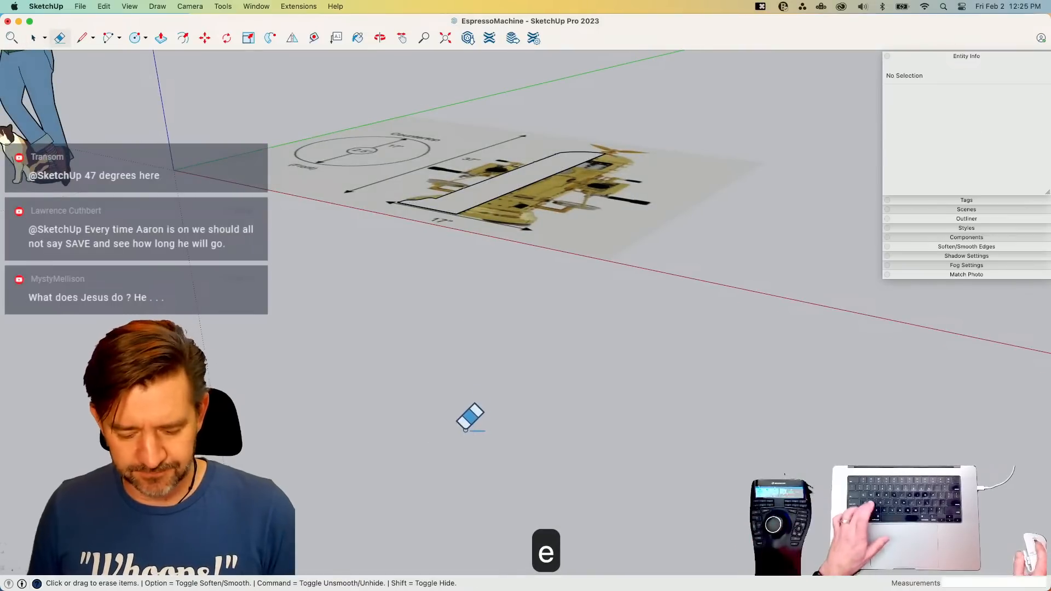
- Draw a 48-sided circle of about 8" radius, perpendicular to the green axis and centred below the base end of the profile's centreline
key("c")
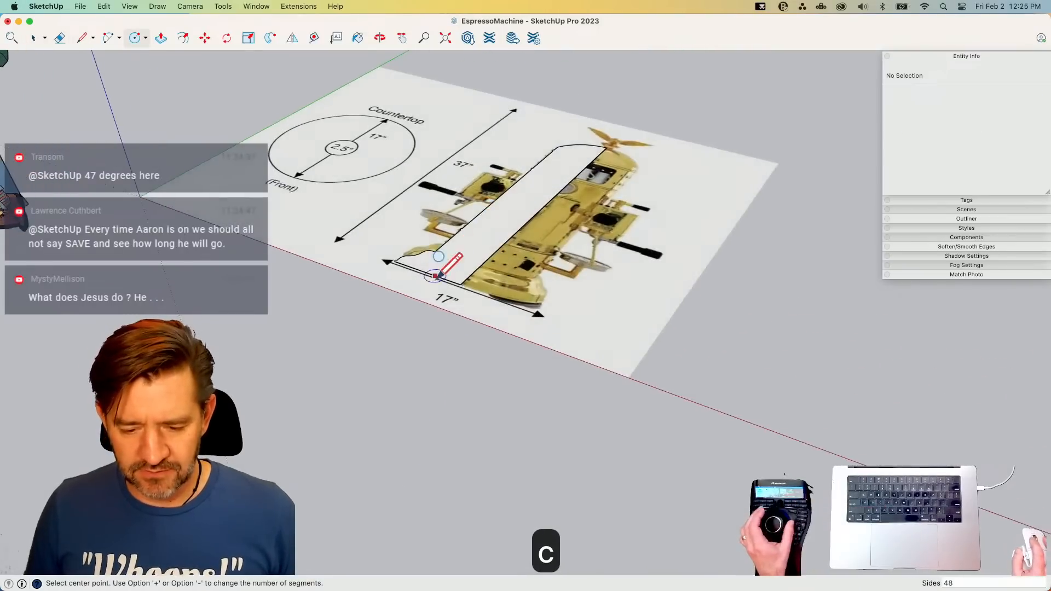
key("Right")
key("Left")
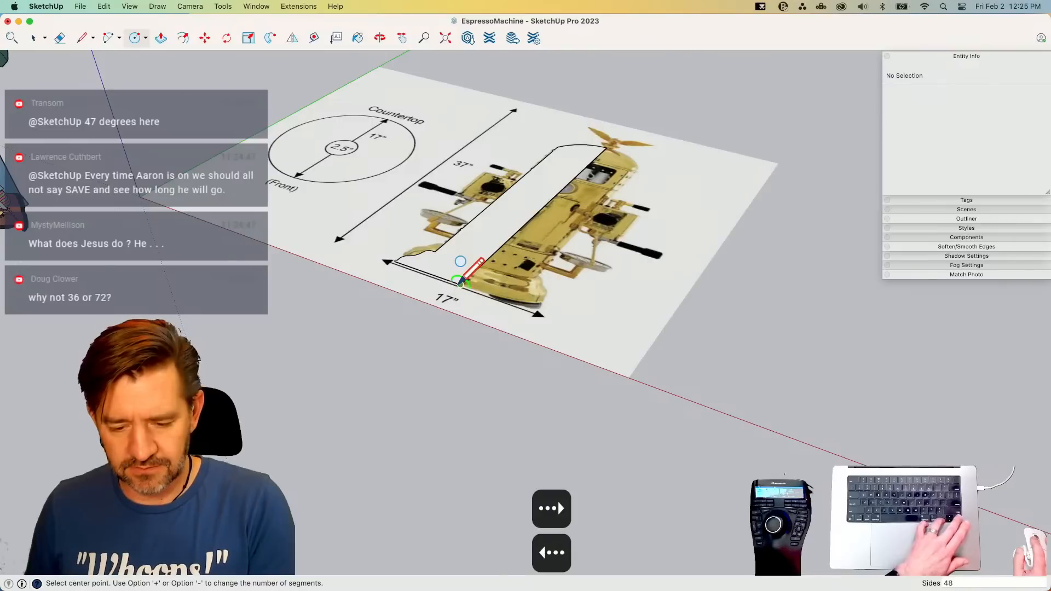
left_click(386, 355)
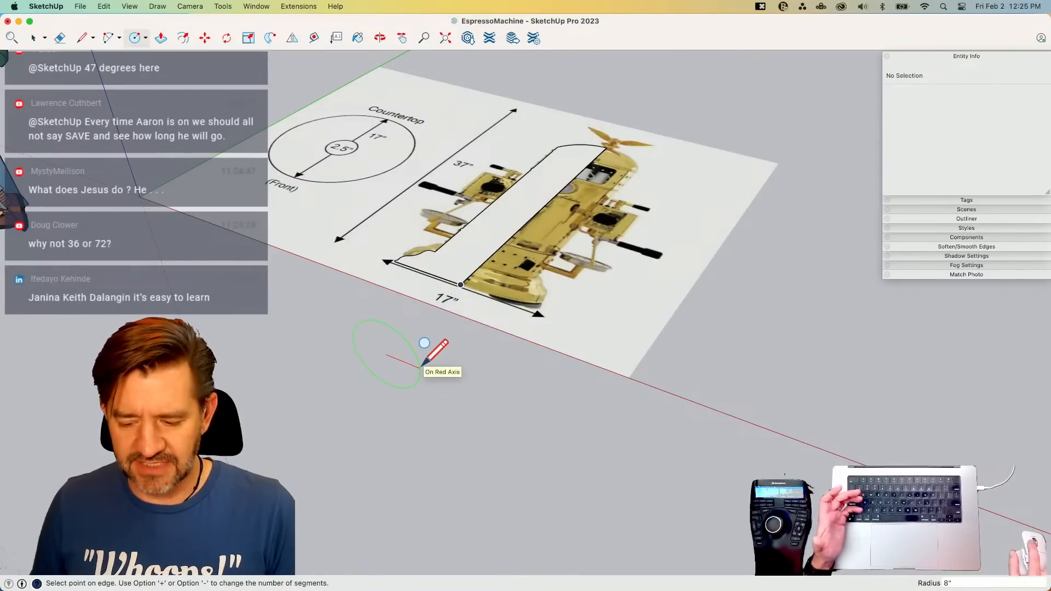
left_click(421, 364)
- Revolve the half profile around the 48-segment circle with Follow Me and save the model
key("space")
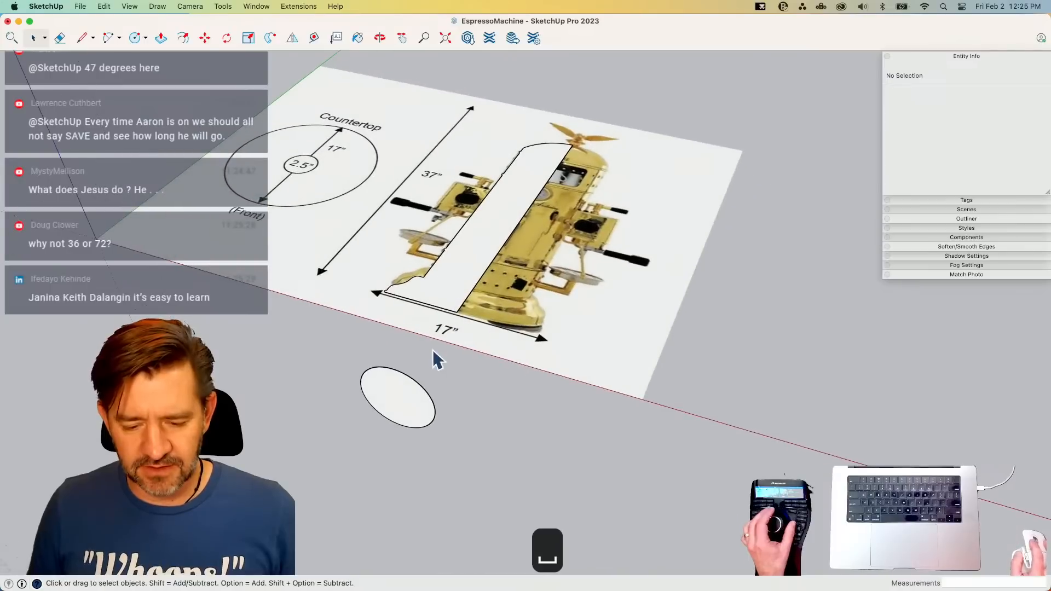
left_click(402, 368)
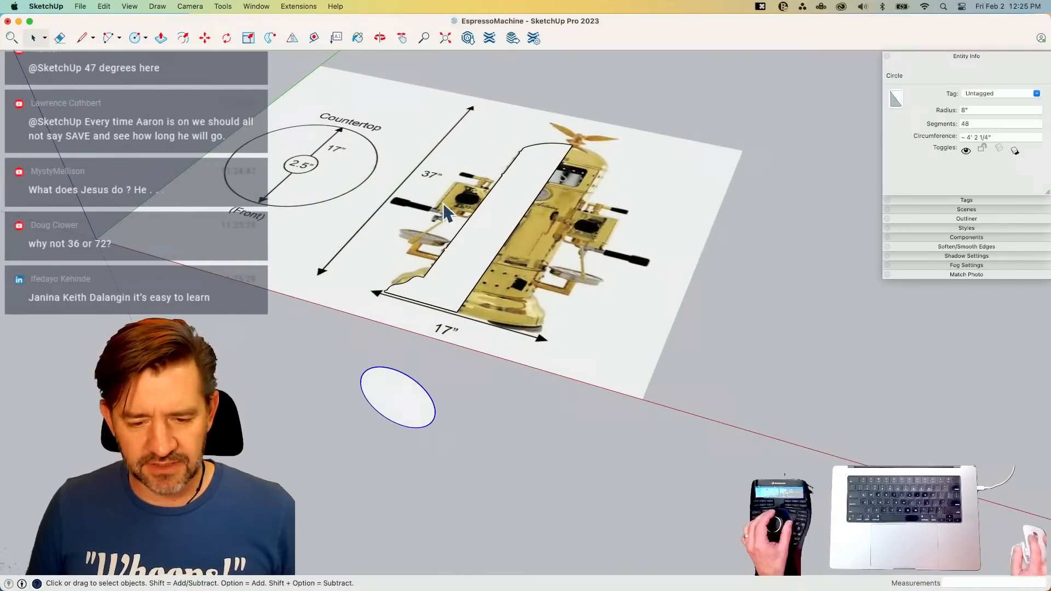
left_click(267, 42)
left_click(457, 256)
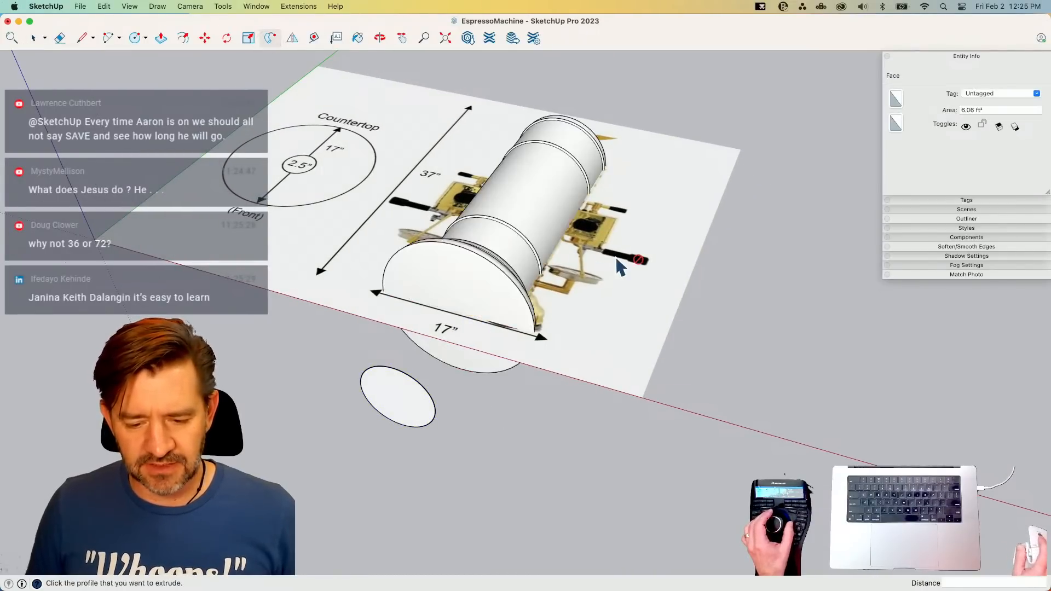
key("space")
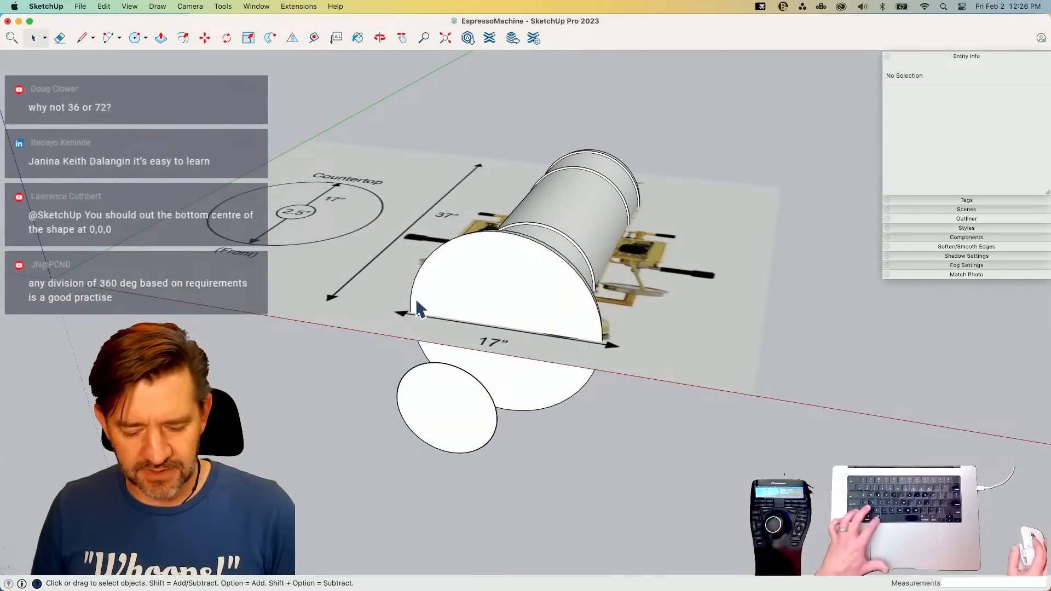
key("super+s")
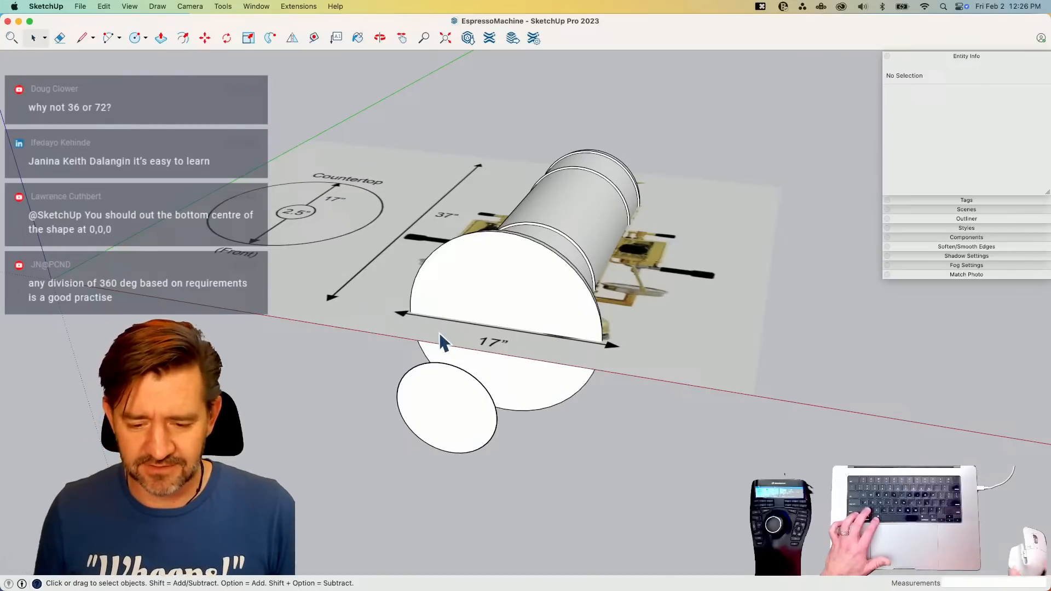
- Undo the Follow Me revolve and restore the circle that serves as its path
key("super+z")
key("super+z")
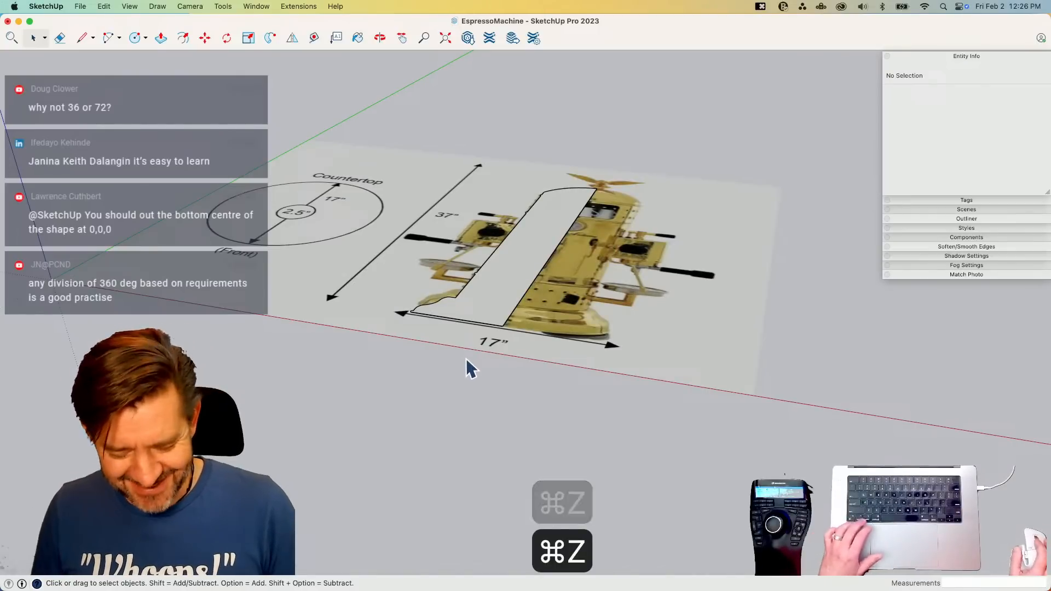
left_click(104, 7)
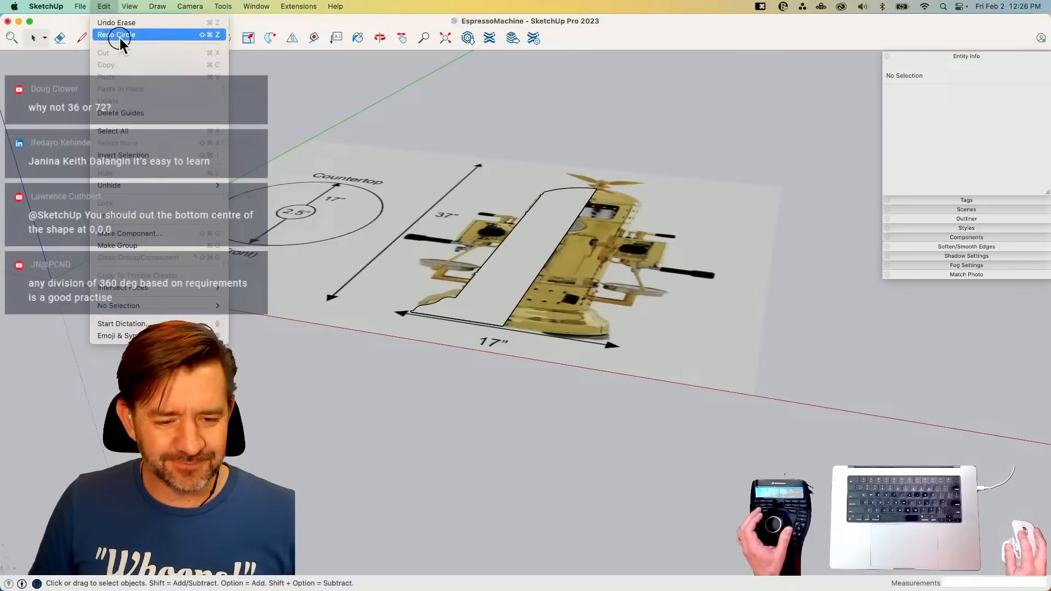
left_click(120, 35)
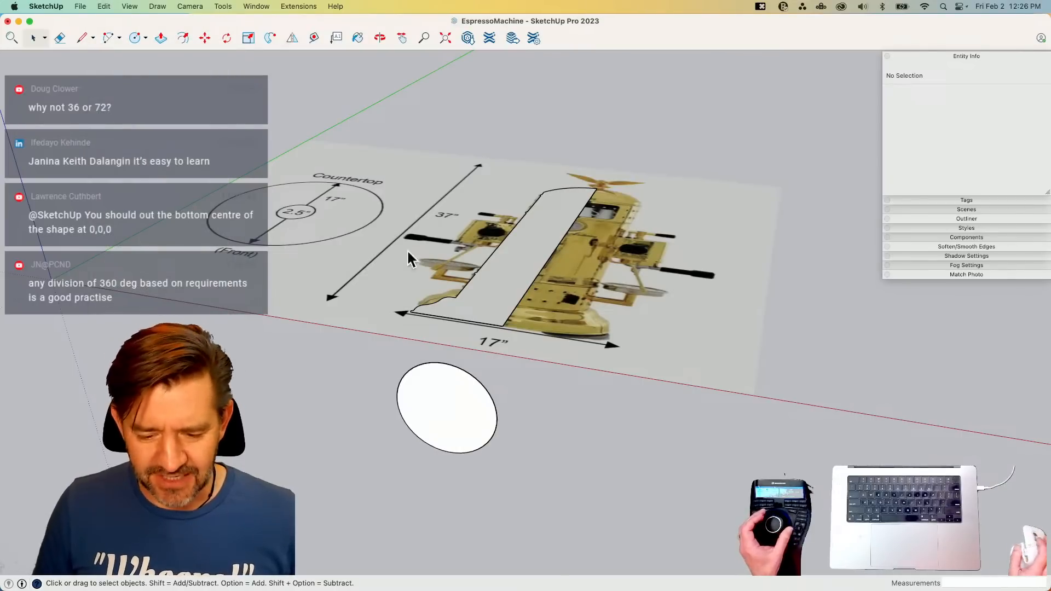
- Set the path circle's segments to 96
left_click(482, 386)
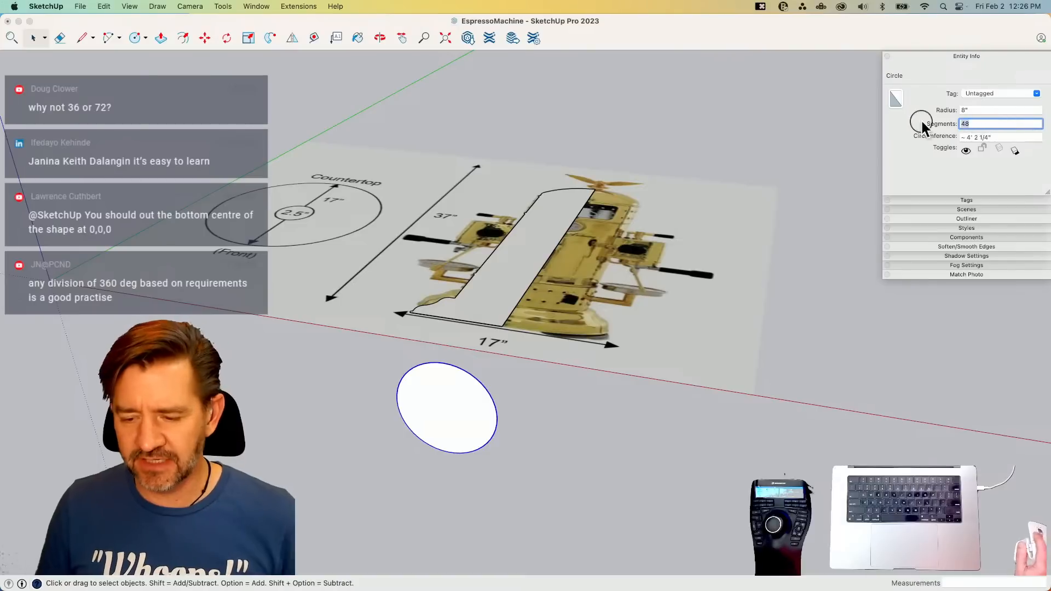
type("96")
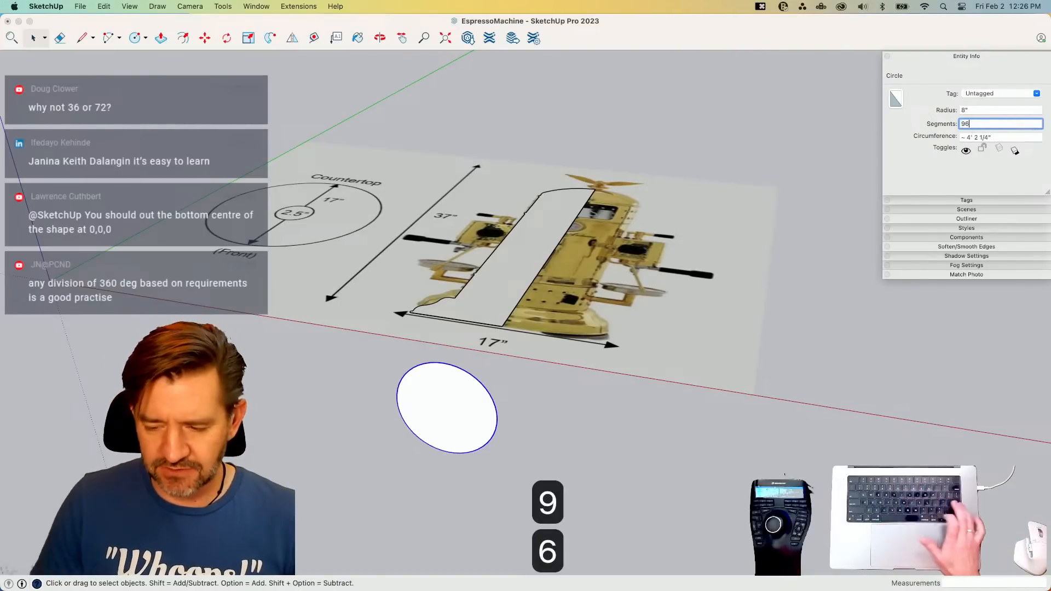
key("Return")
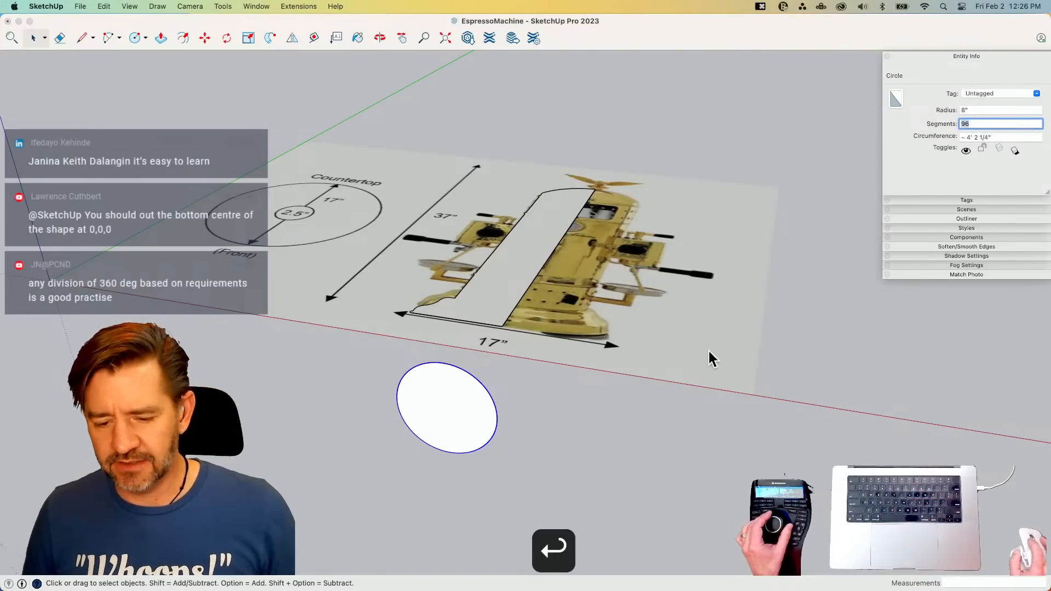
left_click(534, 384)
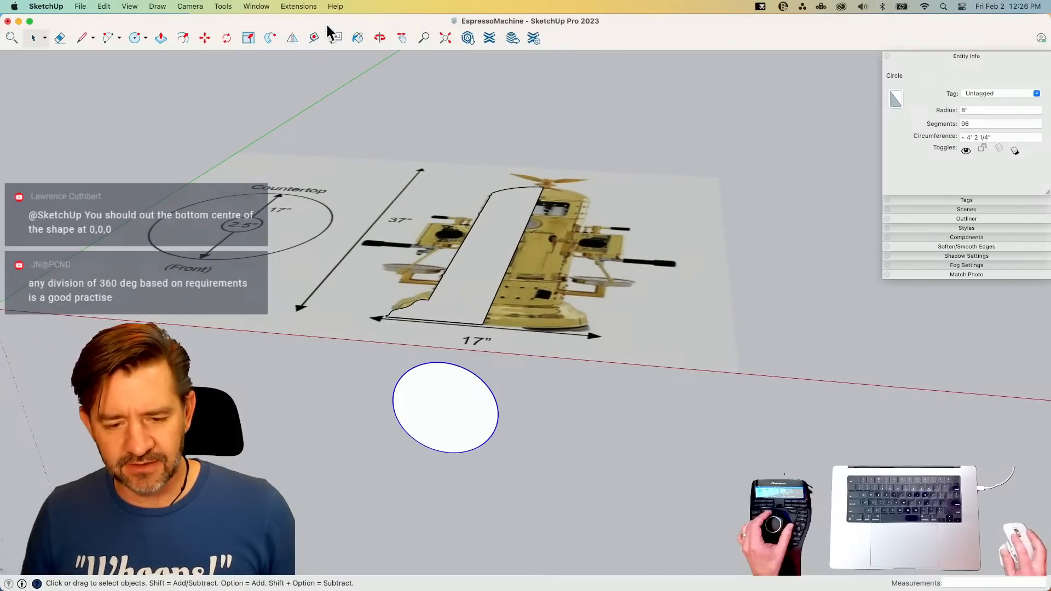
- Revolve the half profile around the 96-segment circle with Follow Me, and erase the path circle
left_click(271, 39)
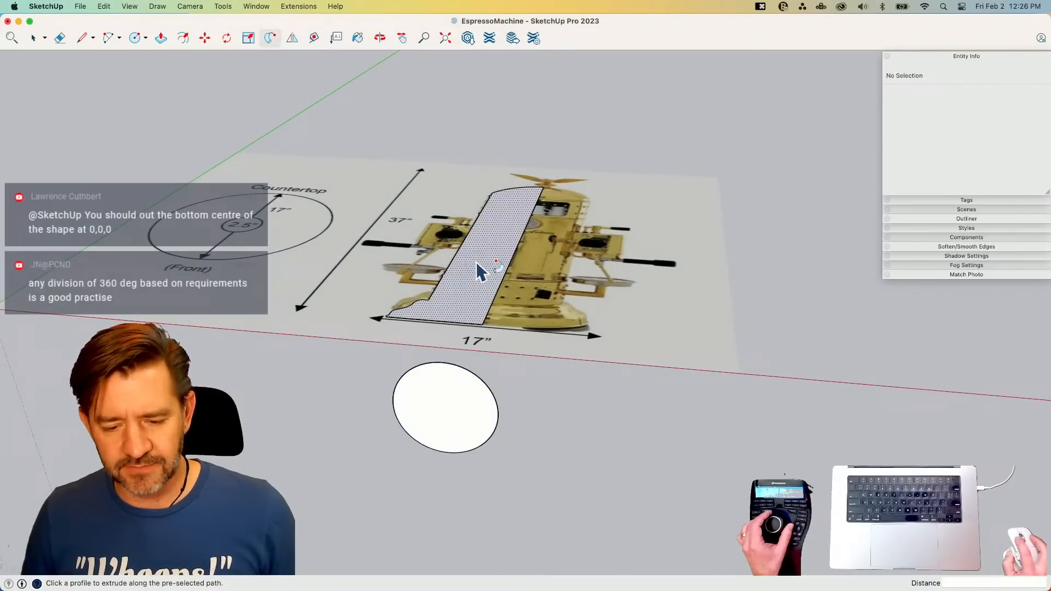
left_click(563, 235)
key("space")
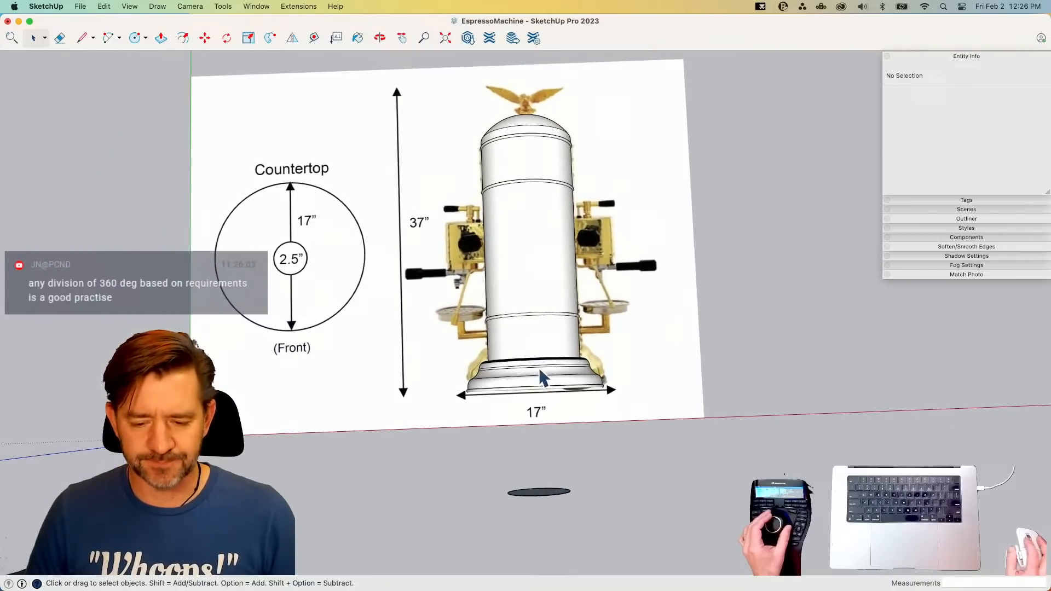
key("e")
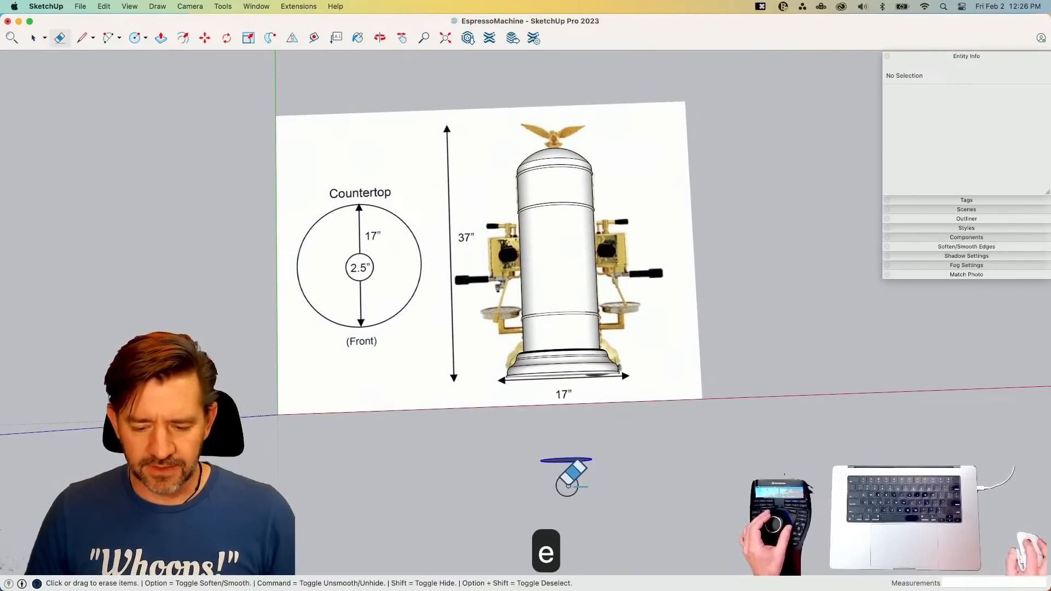
- Move the reference image about 7' 5 5/8" along the red axis, clear of the revolved body
key("space")
left_click(649, 373)
key("m")
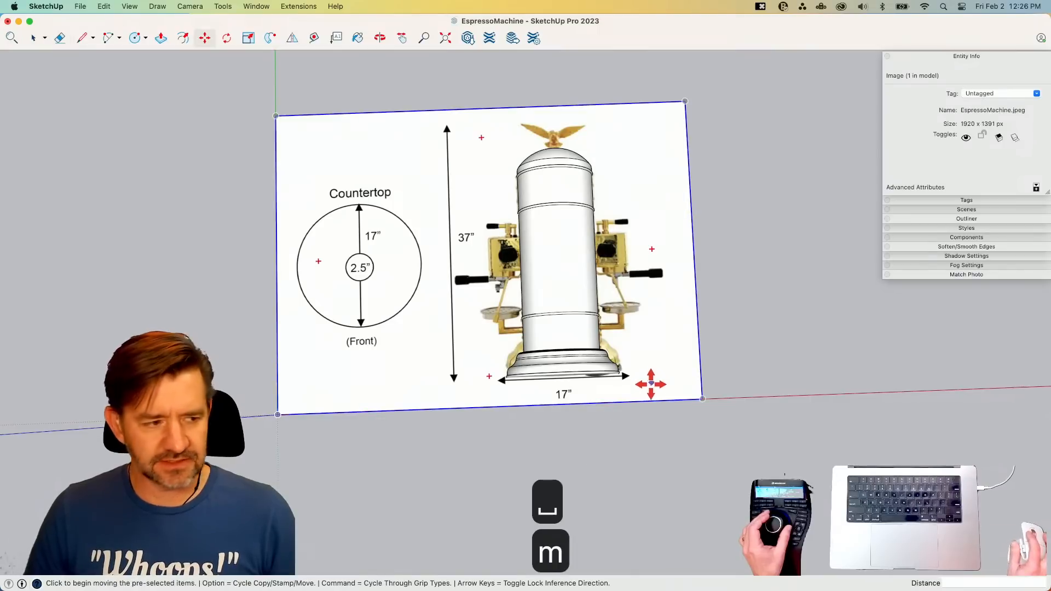
left_click(650, 384)
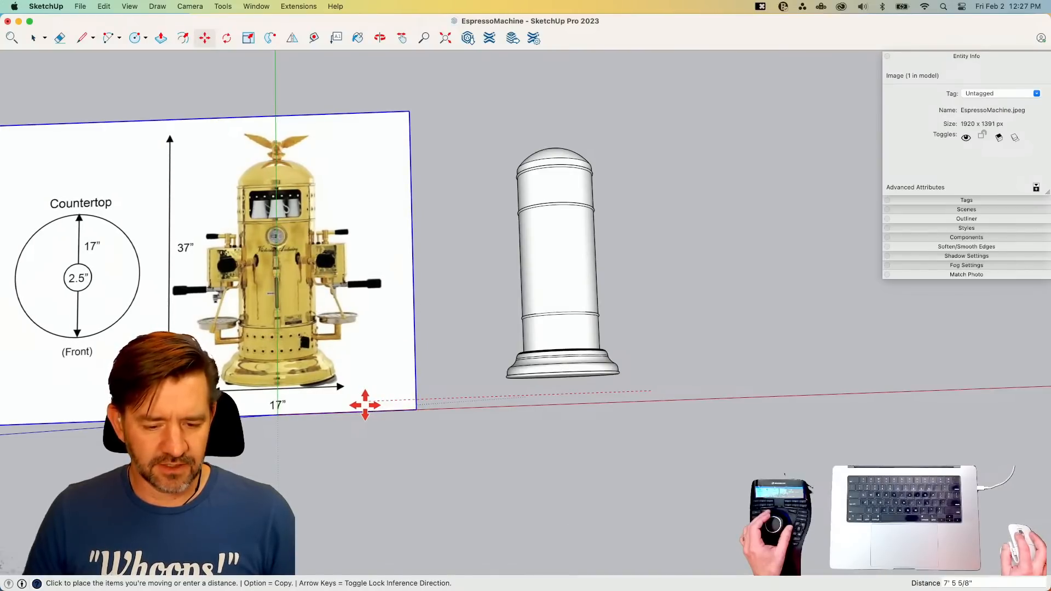
left_click(365, 405)
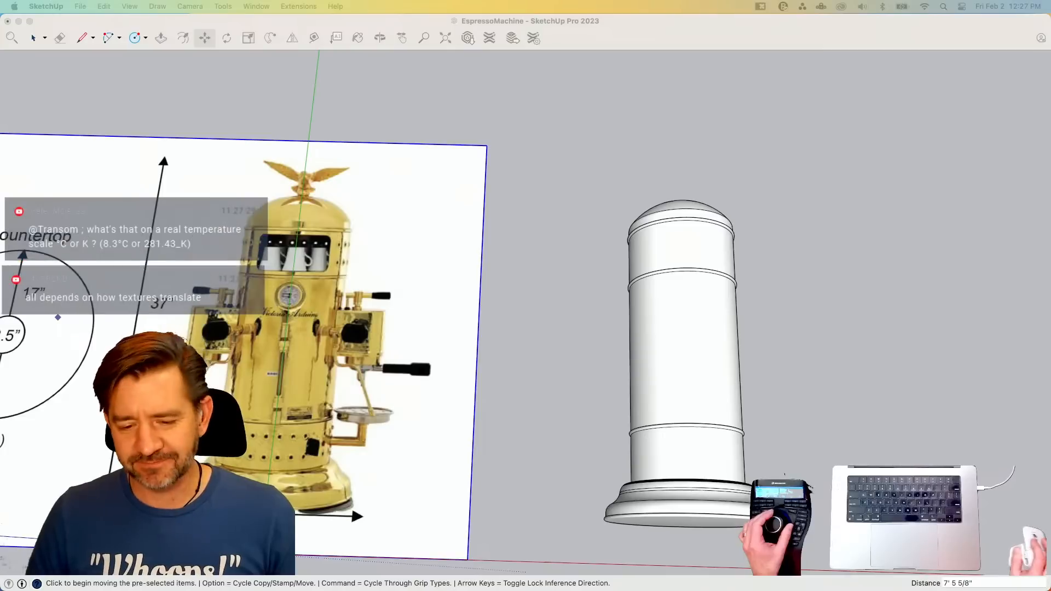
left_click(604, 34)
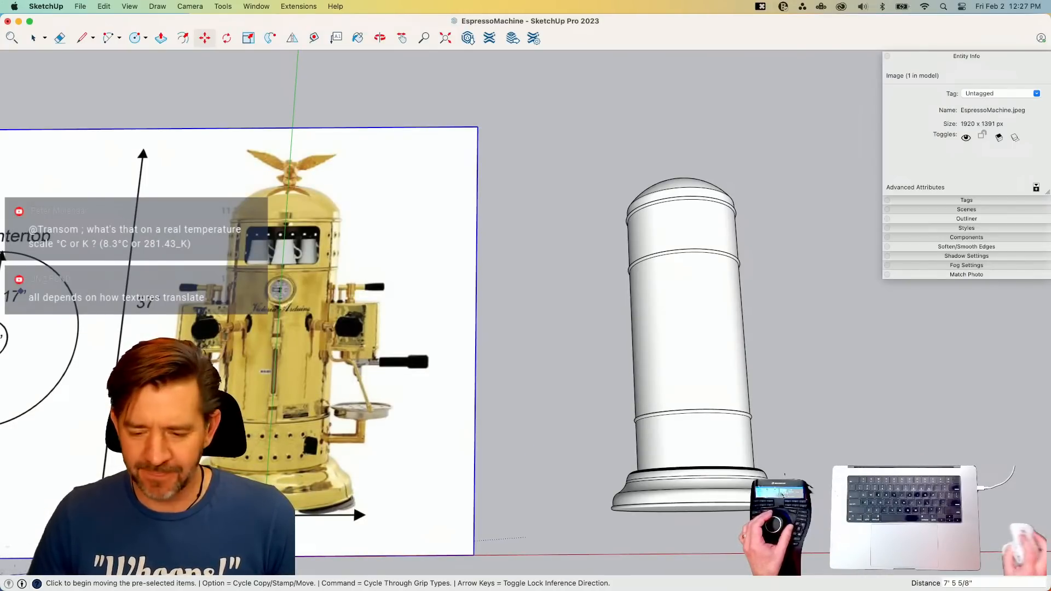
key("space")
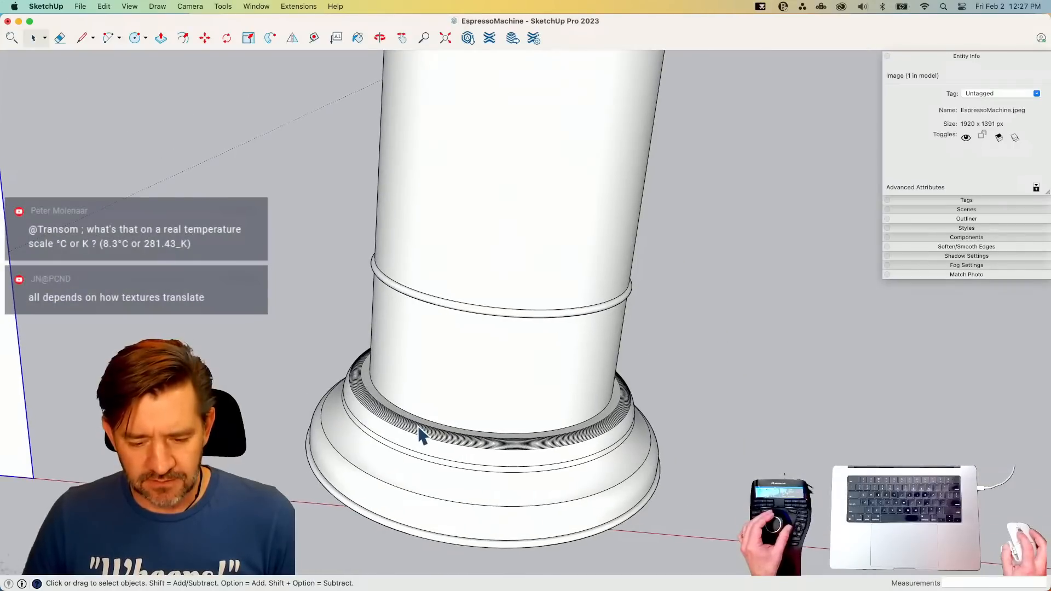
- Undo the image move and try to soften the closely spaced ring edges above the base moulding with the Eraser
key("super+z")
key("super+z")
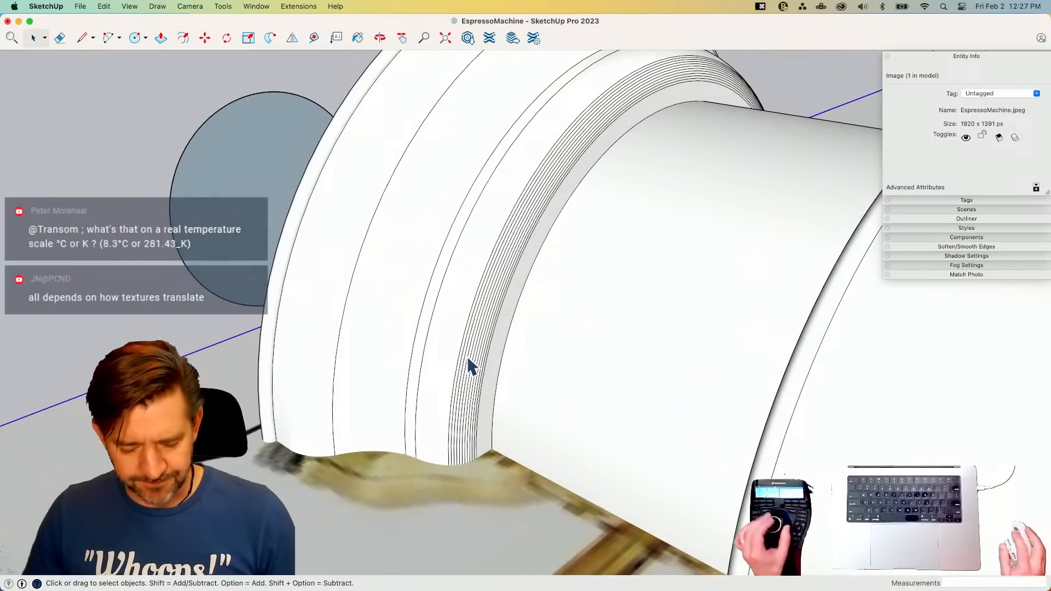
key("e")
mouse_move(437, 348)
left_mouse_down("alt")
mouse_move(462, 356)
mouse_move(495, 348)
left_mouse_up("alt")
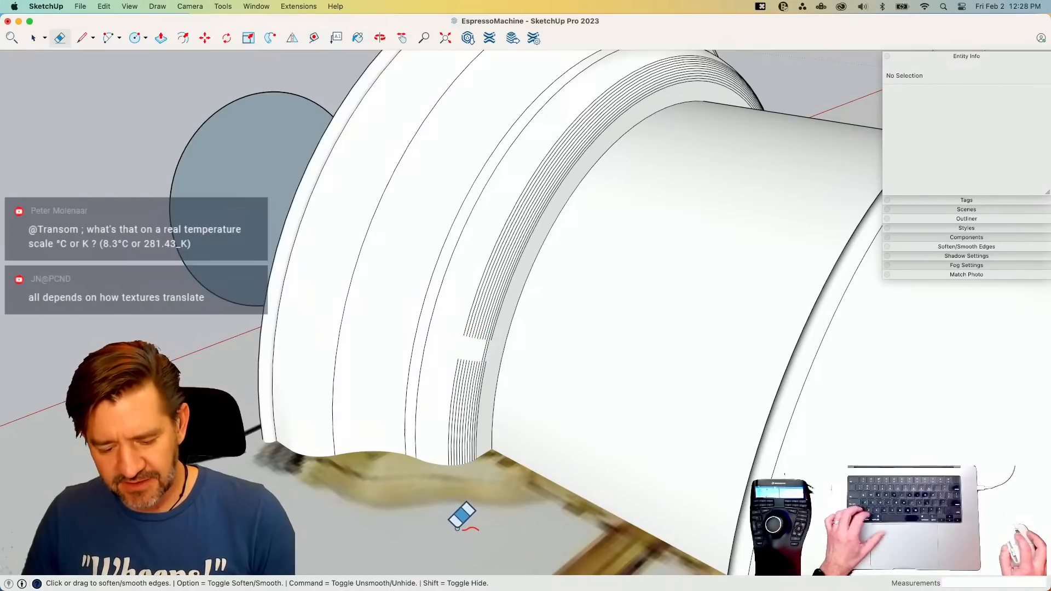
key("super+z")
key("space")
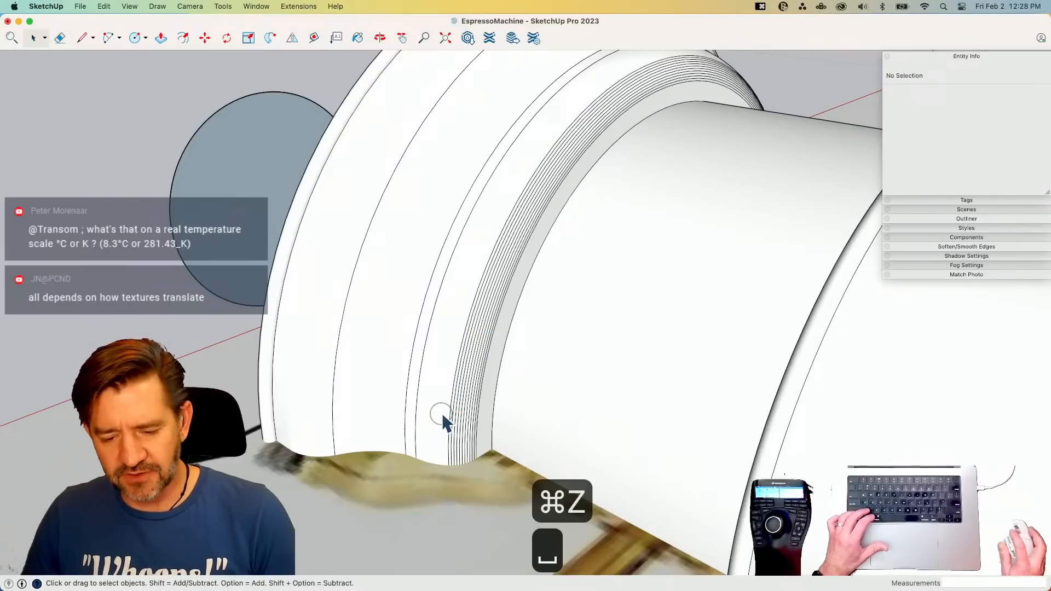
- Undo the Follow Me revolve and keep the path circle at 96 segments
triple_click(441, 413)
key("super+z")
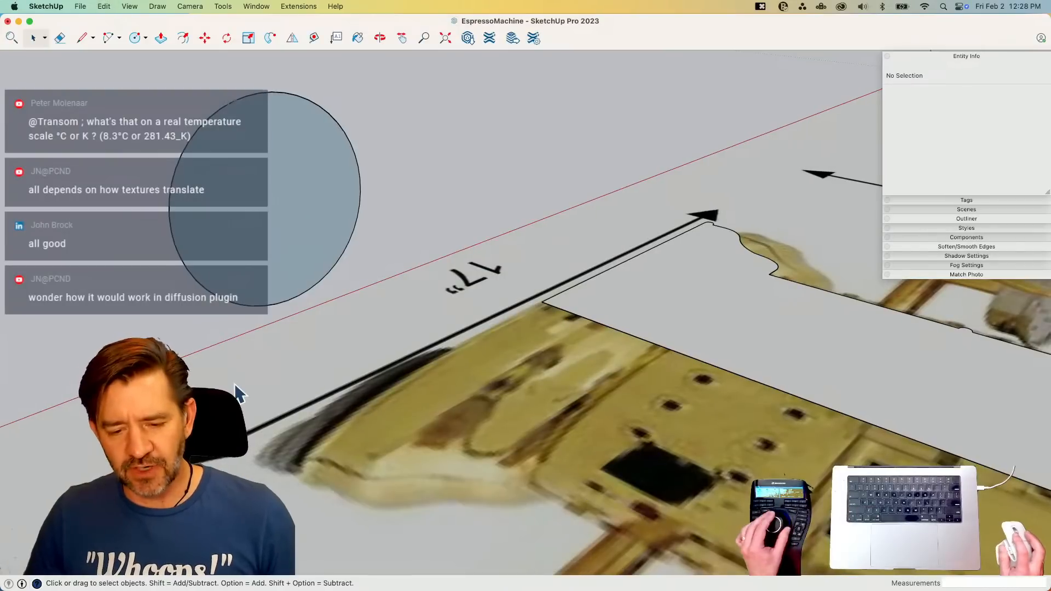
left_click(320, 123)
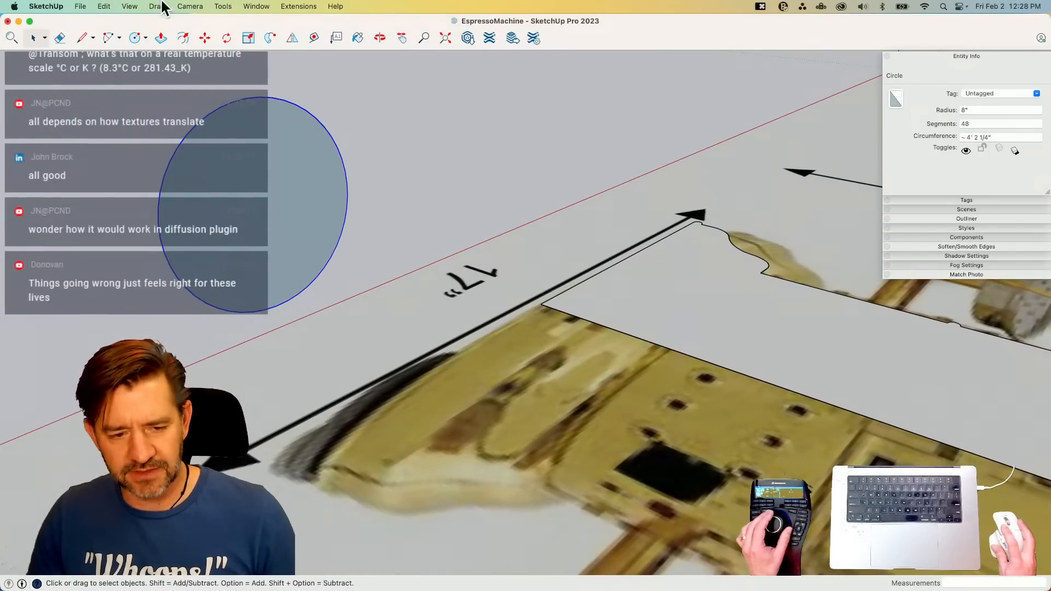
left_click(104, 6)
left_click(116, 33)
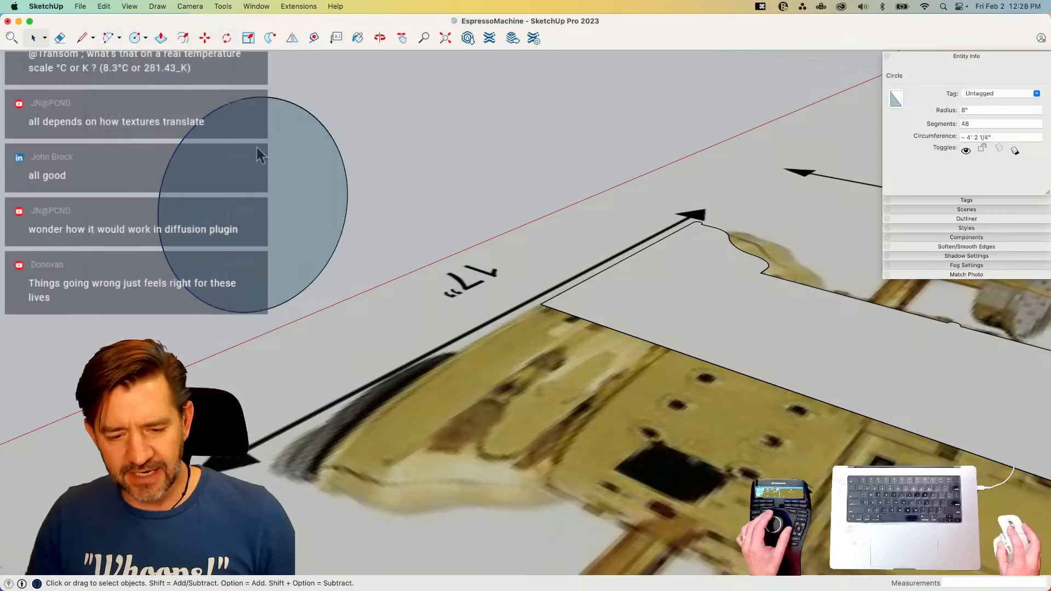
left_click(329, 133)
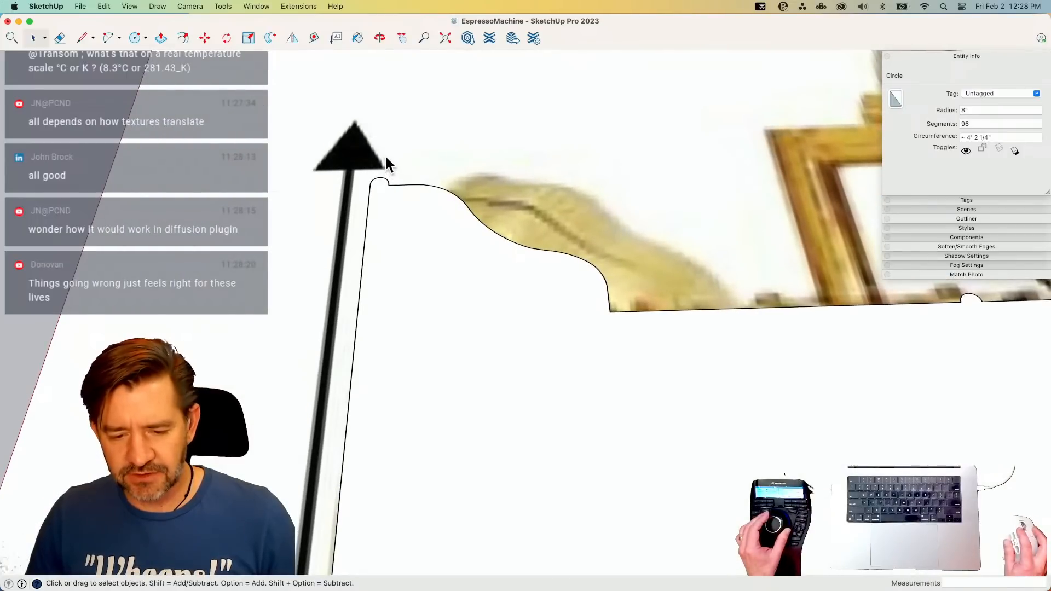
- Weld the edges of the base moulding's S-shaped profile into a single curve
left_click_drag(384, 156, 623, 344)
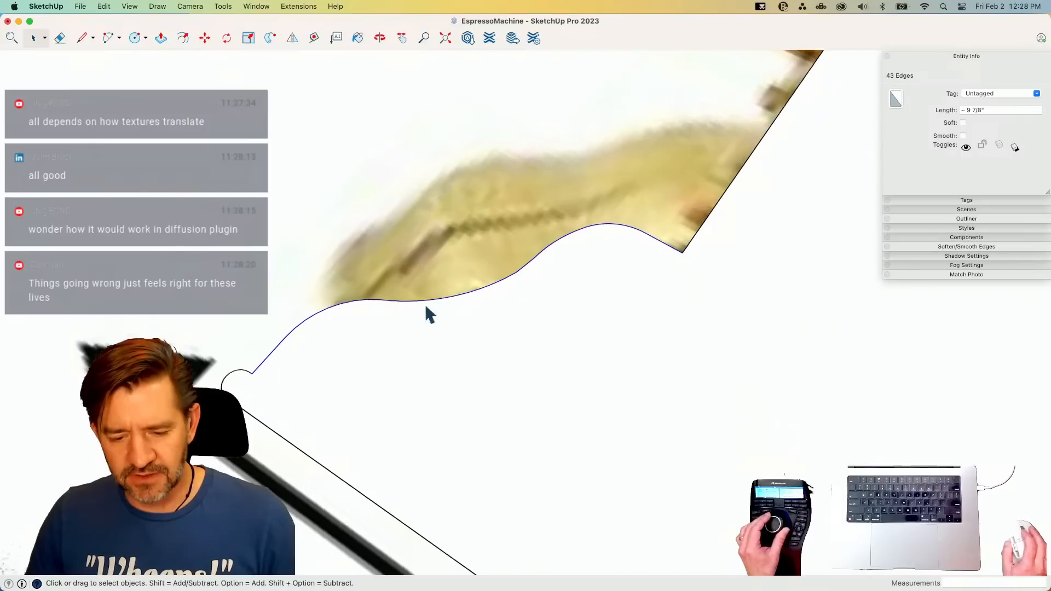
right_click(414, 300)
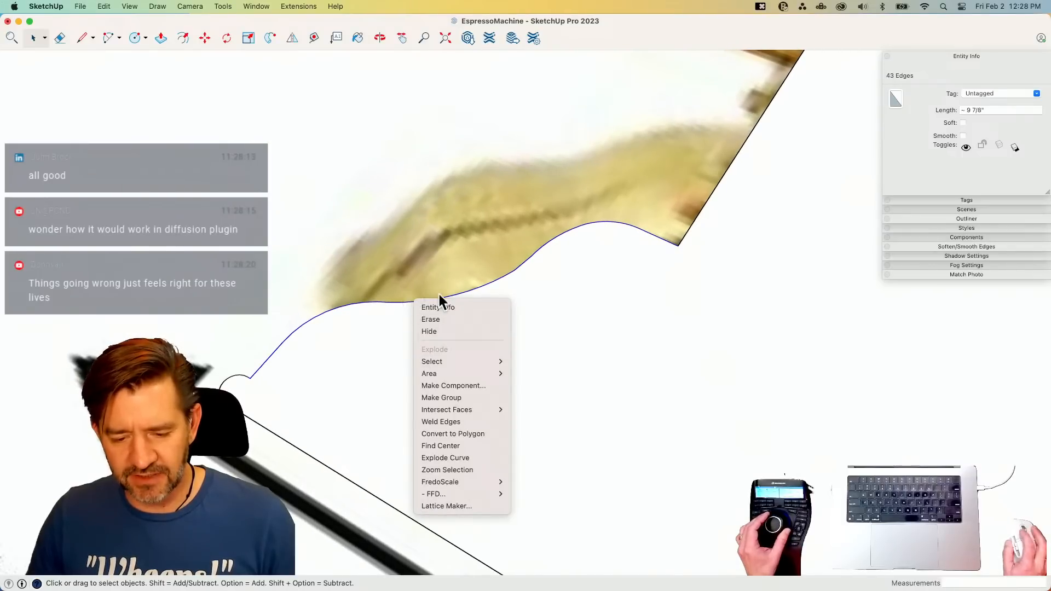
left_click(474, 421)
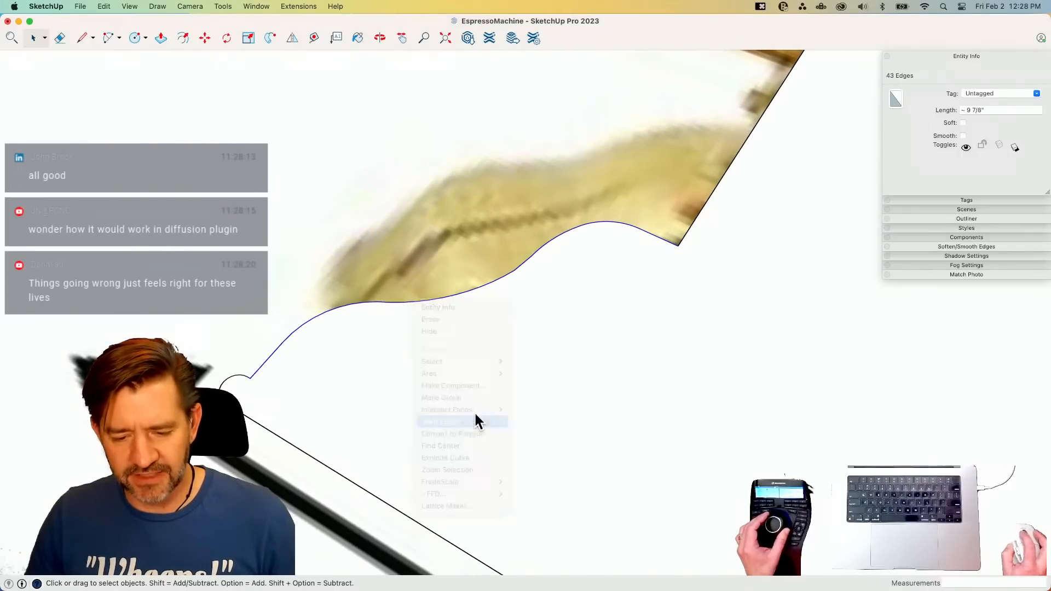
- Try to revolve the half profile around the 96-segment circle with Follow Me, inspect the dome, and undo the revolve
left_click(357, 216)
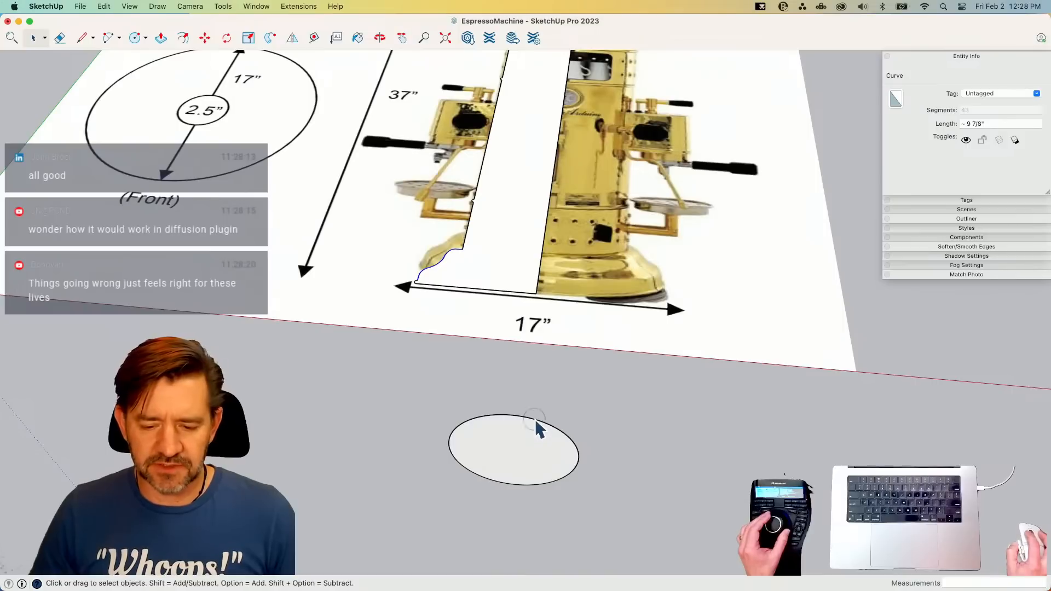
left_click(272, 38)
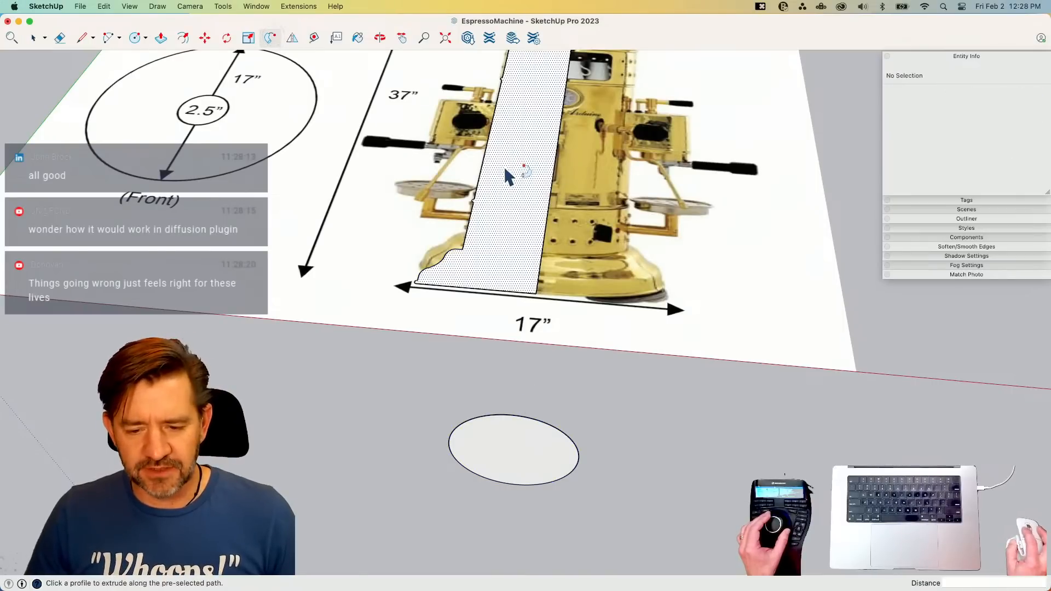
left_click(509, 176)
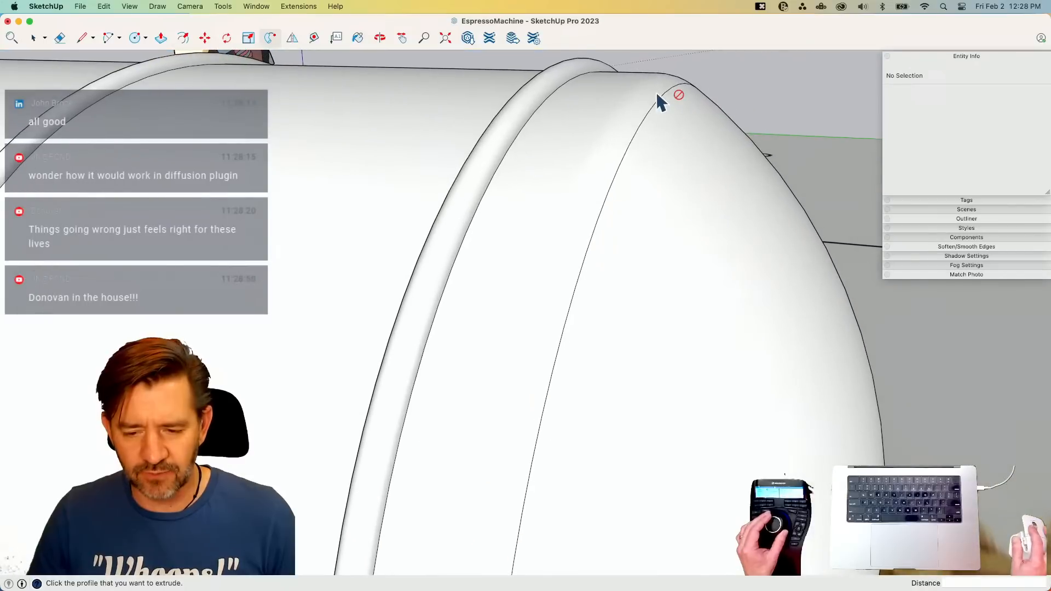
key("super+z")
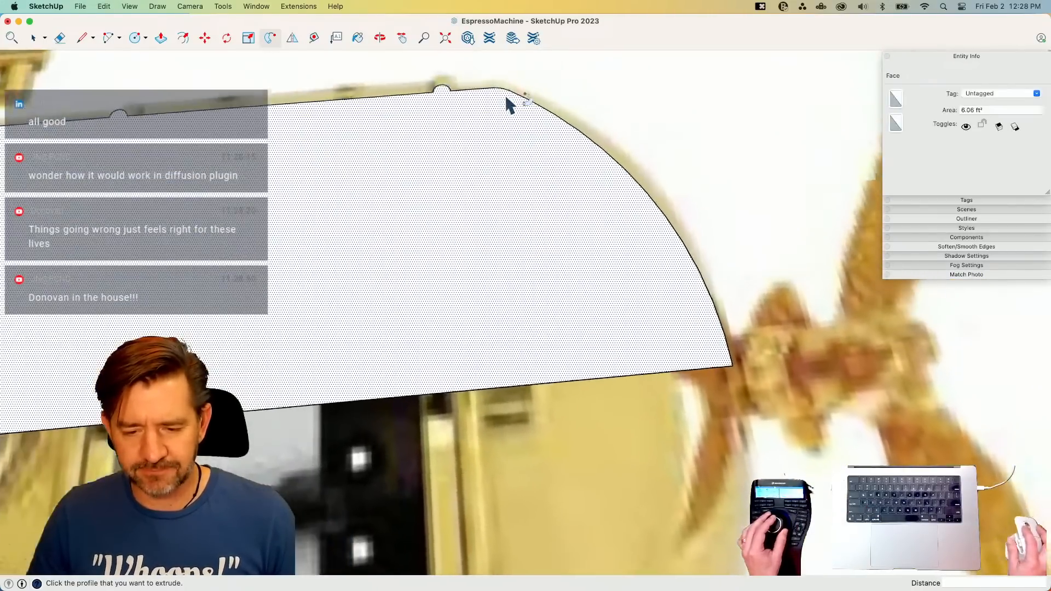
- Weld the dome's profile edges, from the upper ring to the tip, into a single curve
left_click_drag(465, 83, 756, 331)
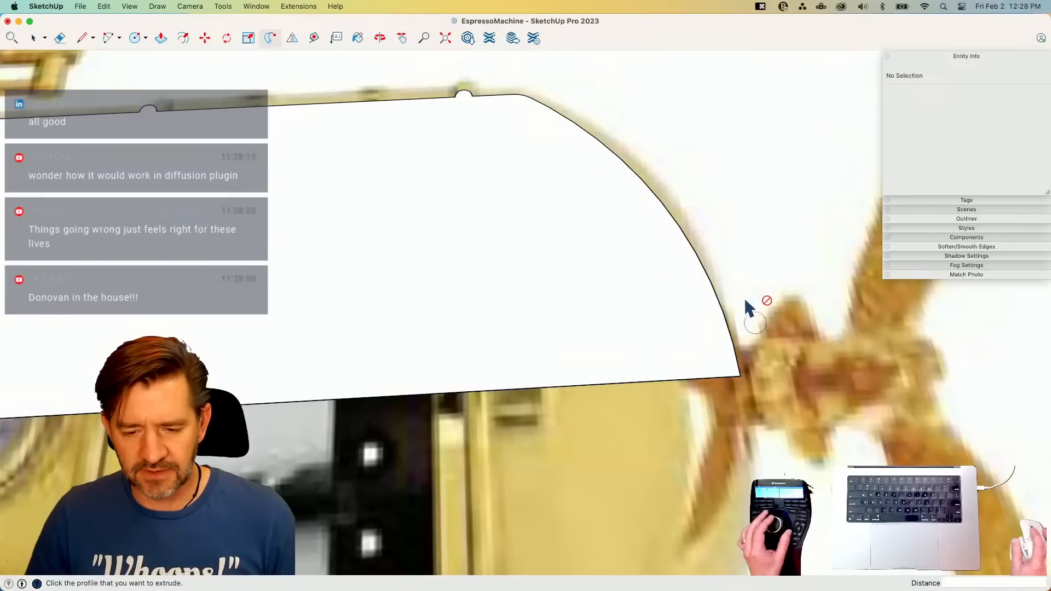
left_click_drag(466, 73, 809, 406)
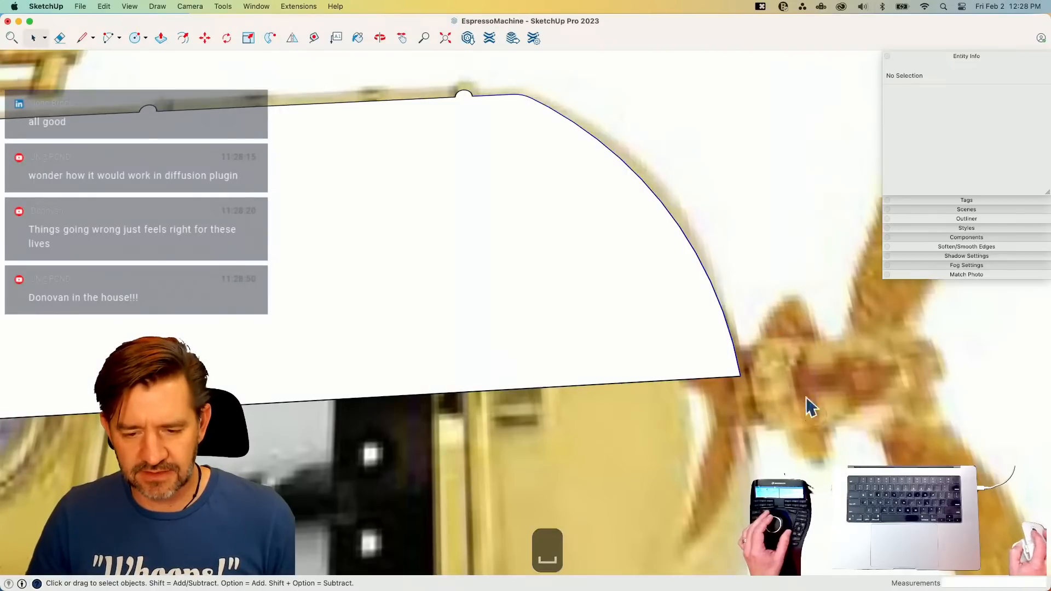
right_click(530, 146)
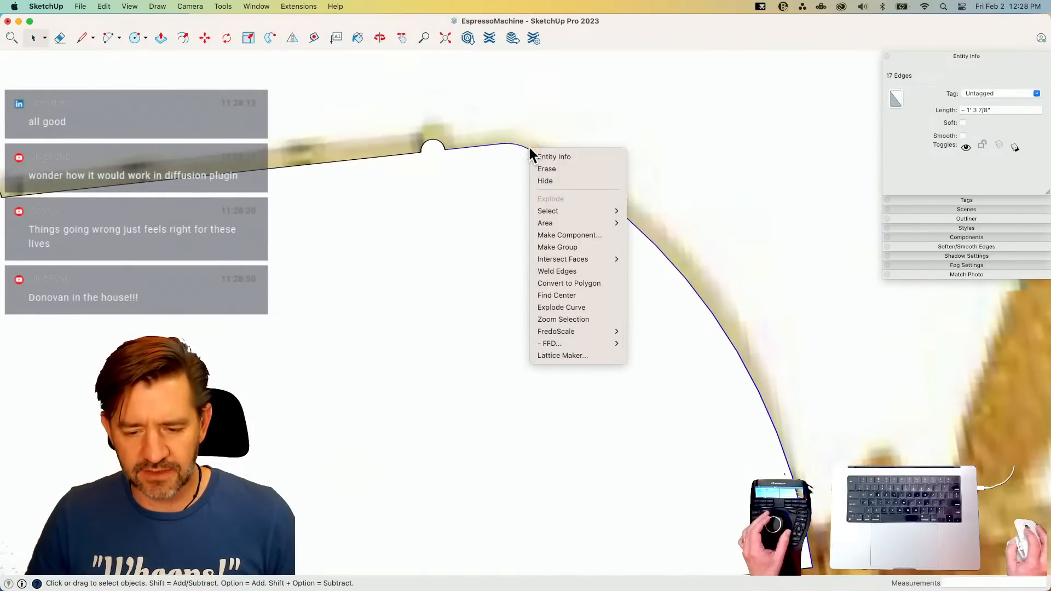
left_click(596, 271)
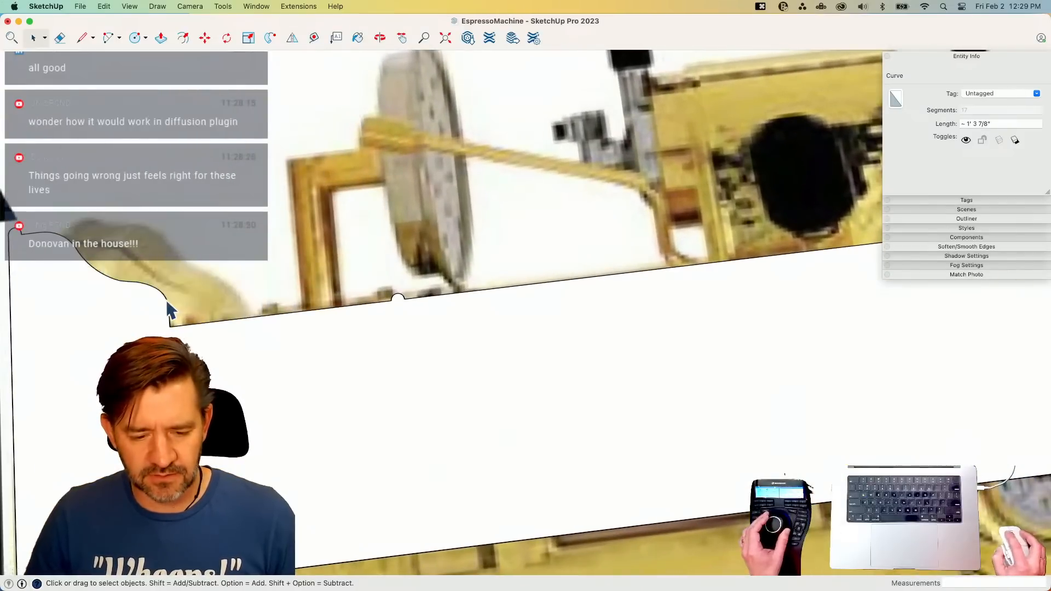
left_click(166, 303)
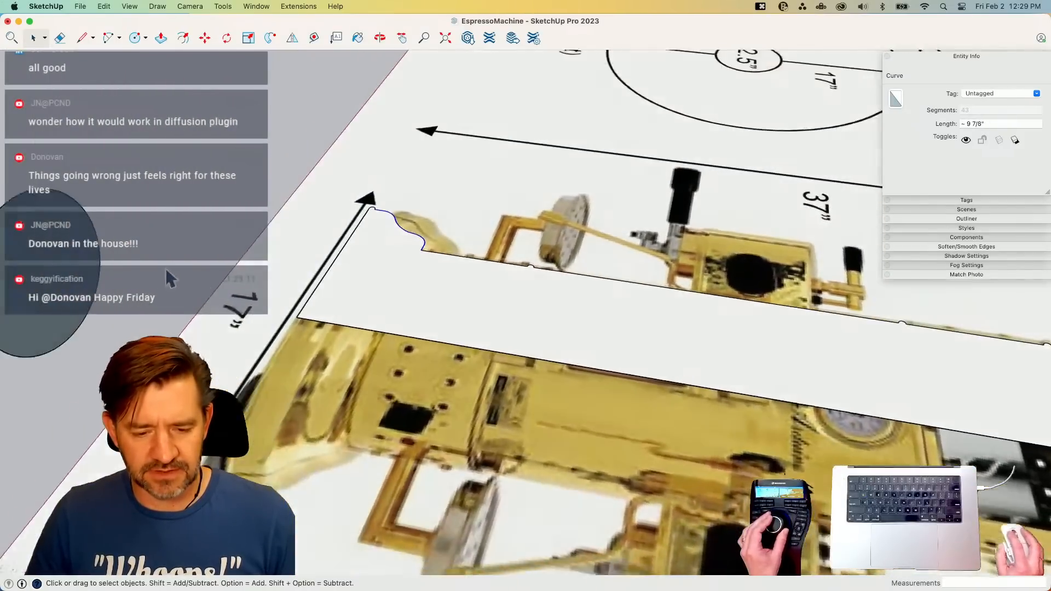
- Revolve the welded half profile around the 96-segment circle with Follow Me and save the model
left_click(112, 219)
left_click(113, 207)
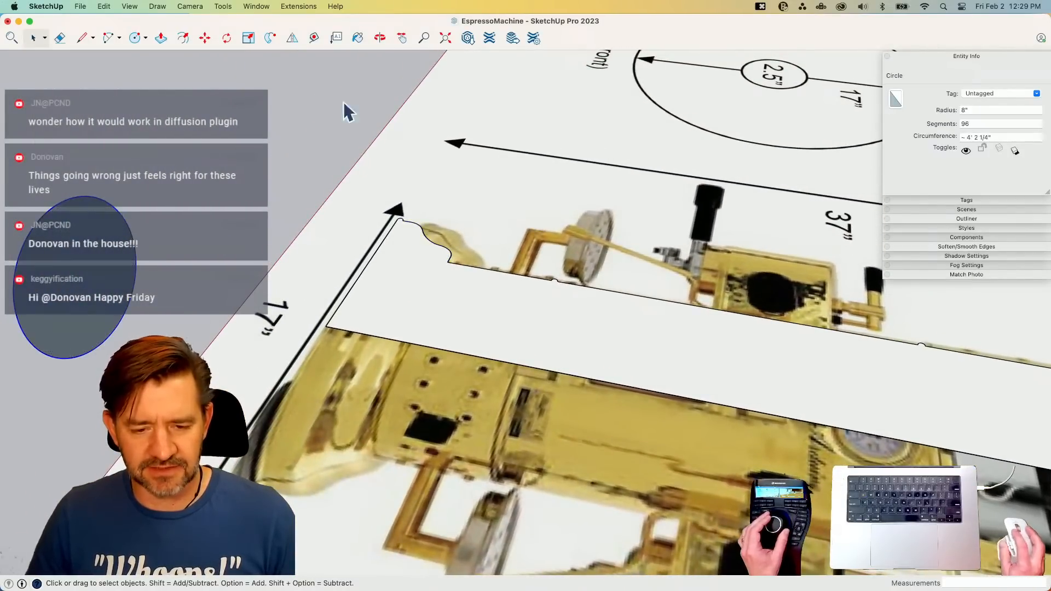
left_click(270, 34)
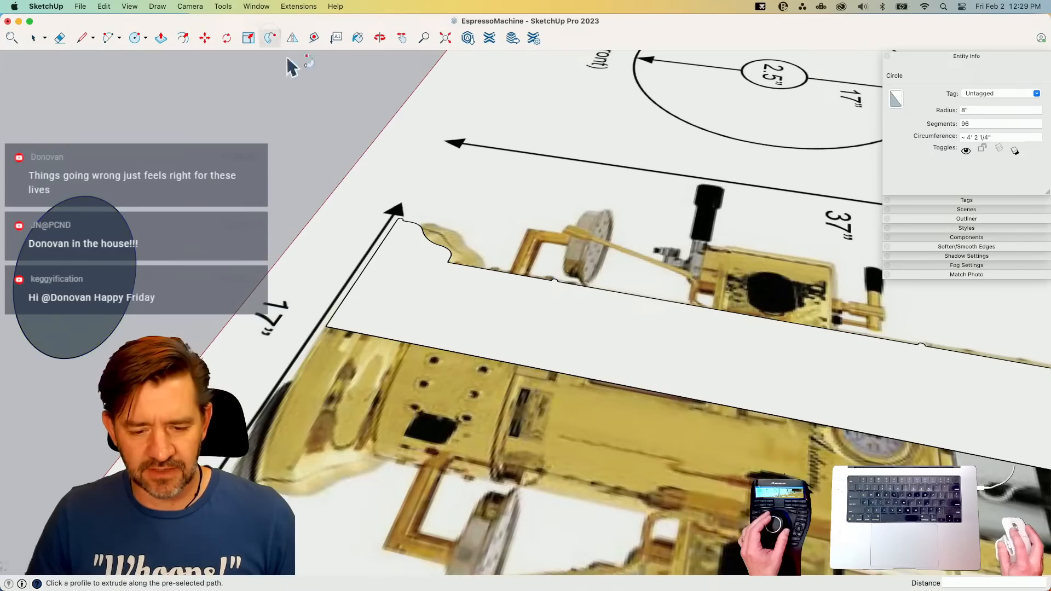
left_click(403, 256)
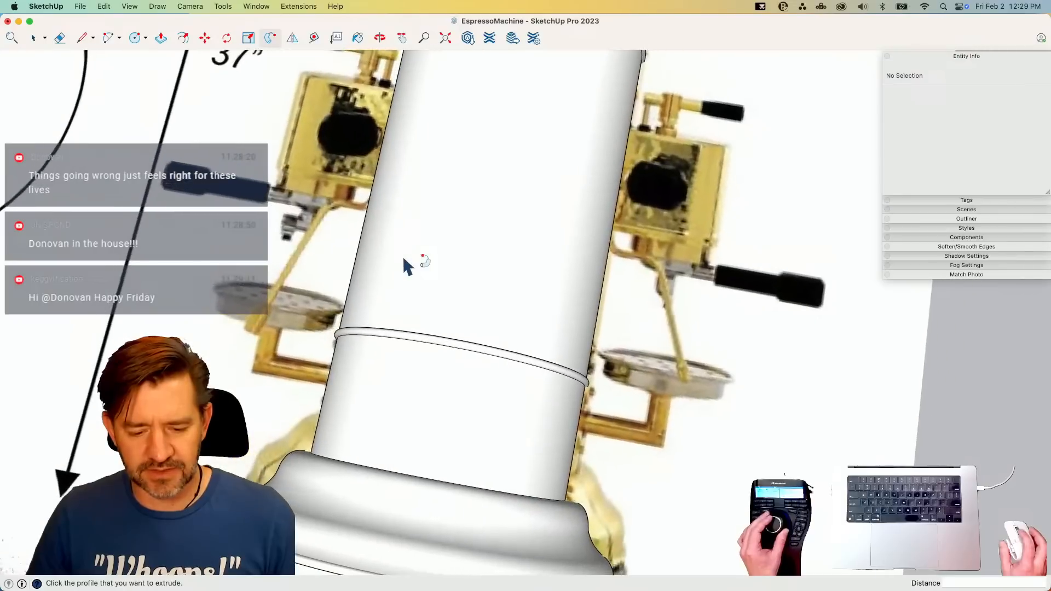
key("space")
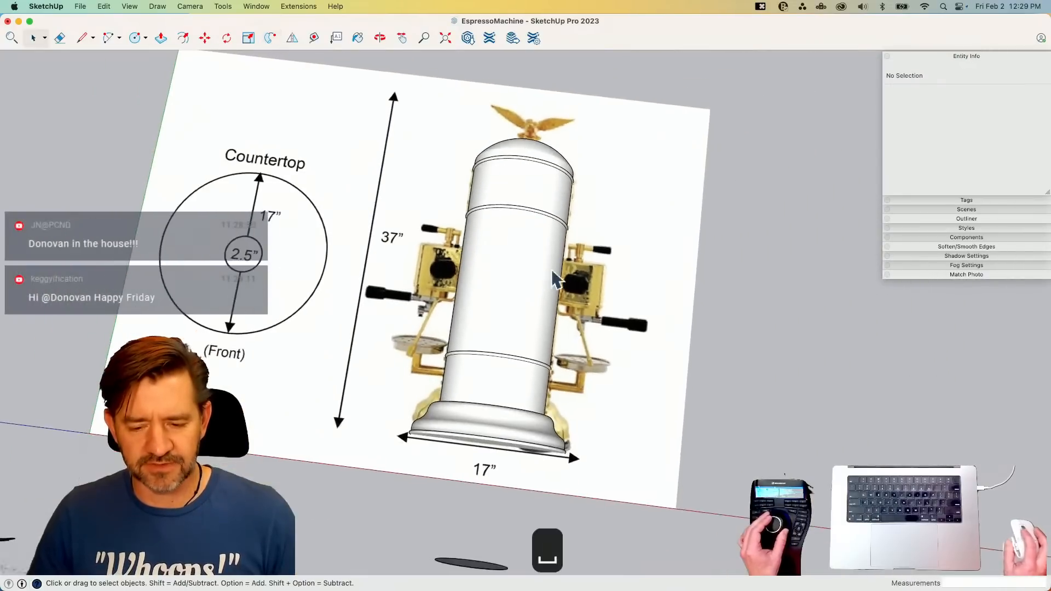
key("e")
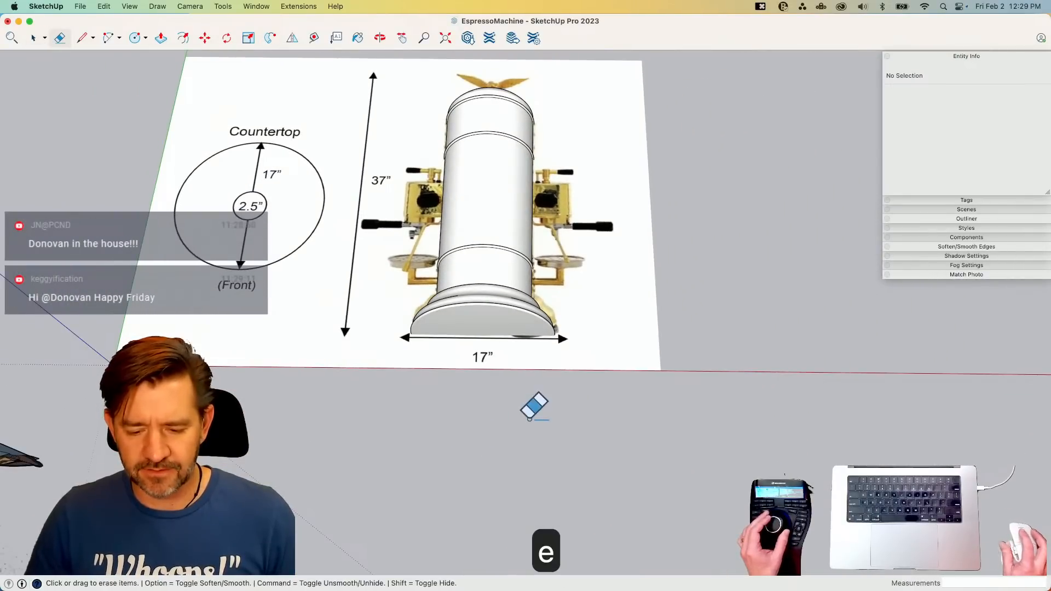
key("space")
left_click(84, 6)
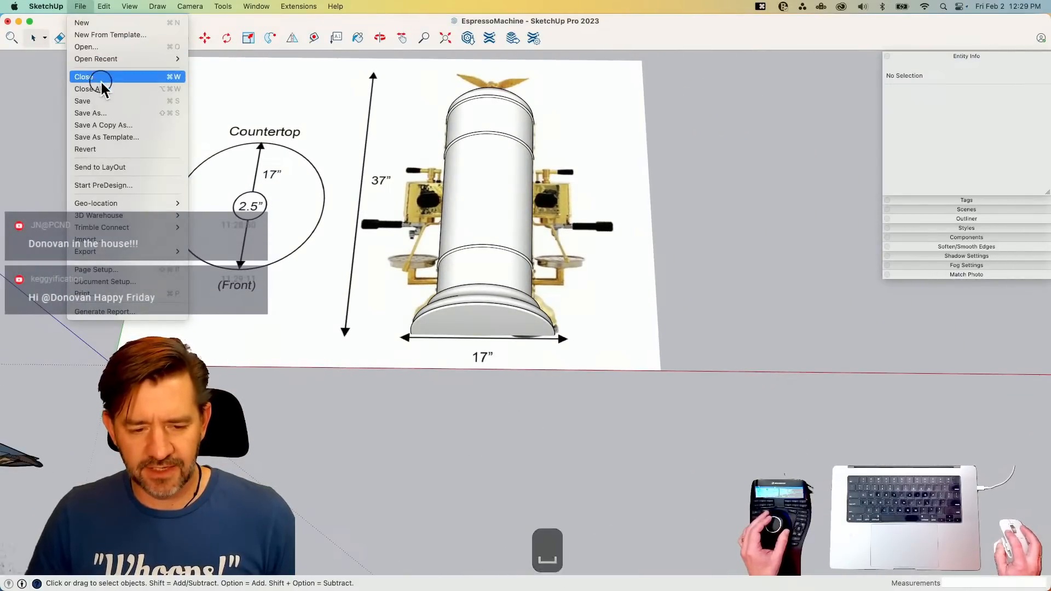
left_click(97, 102)
- Move the reference image about 7' 5 3/8" along the red axis so it stands beside the revolved body
left_click(326, 201)
key("m")
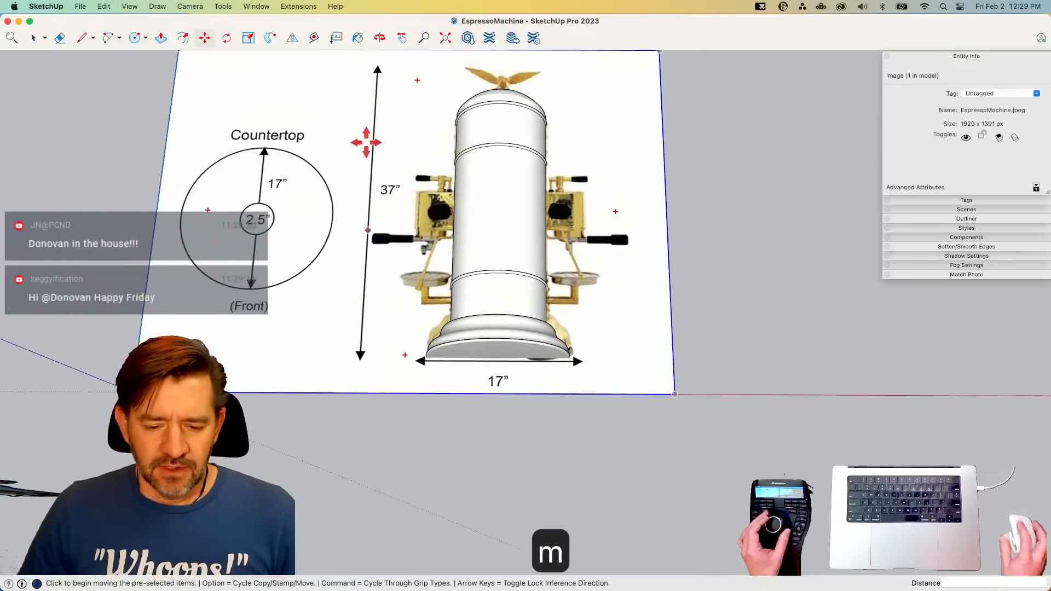
left_click(391, 130)
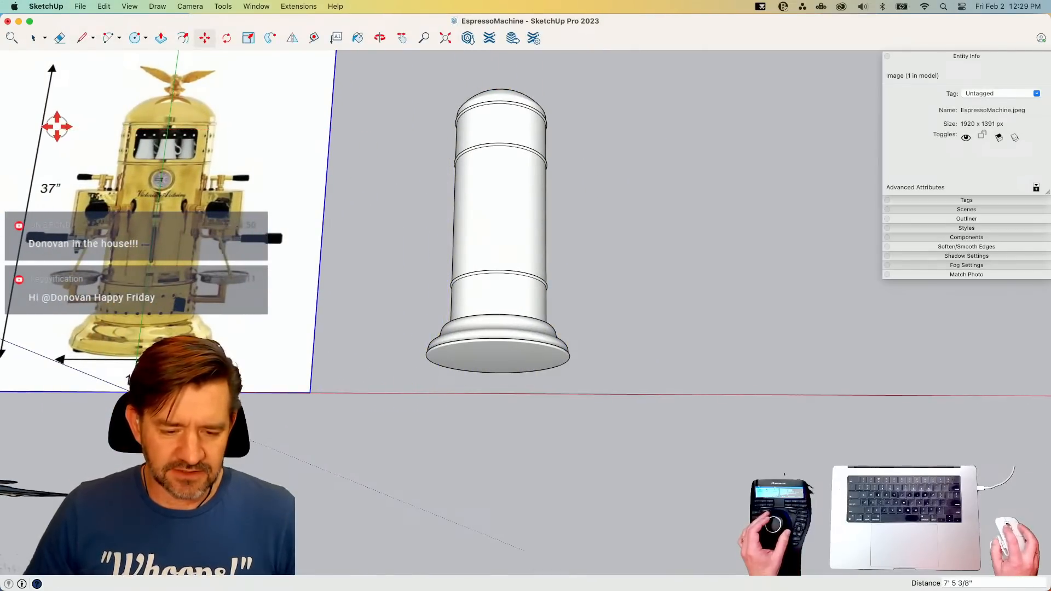
left_click(57, 127)
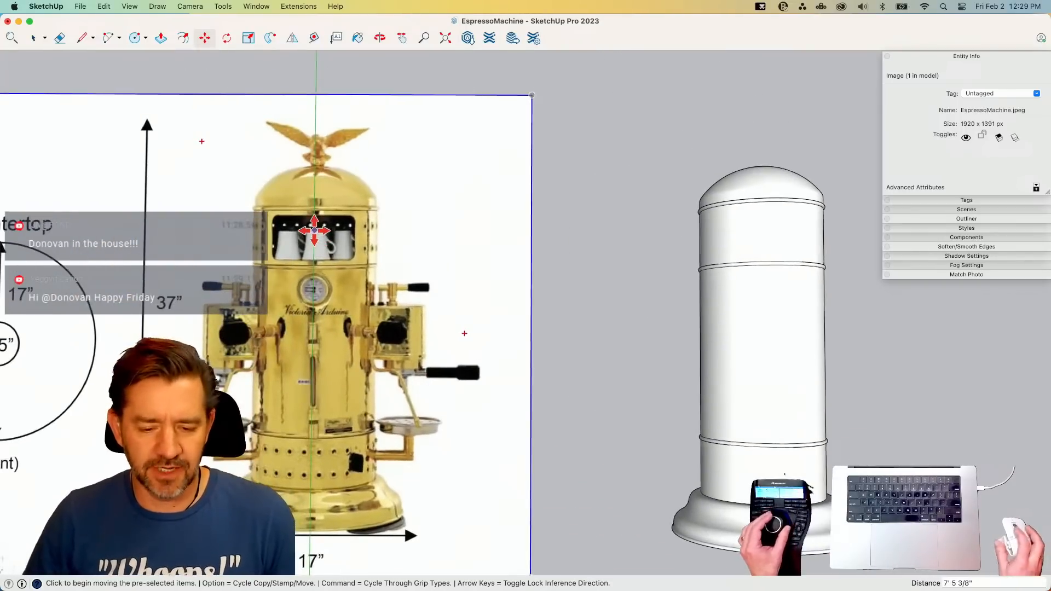
key("space")
scroll(310, 229, "up", 5)
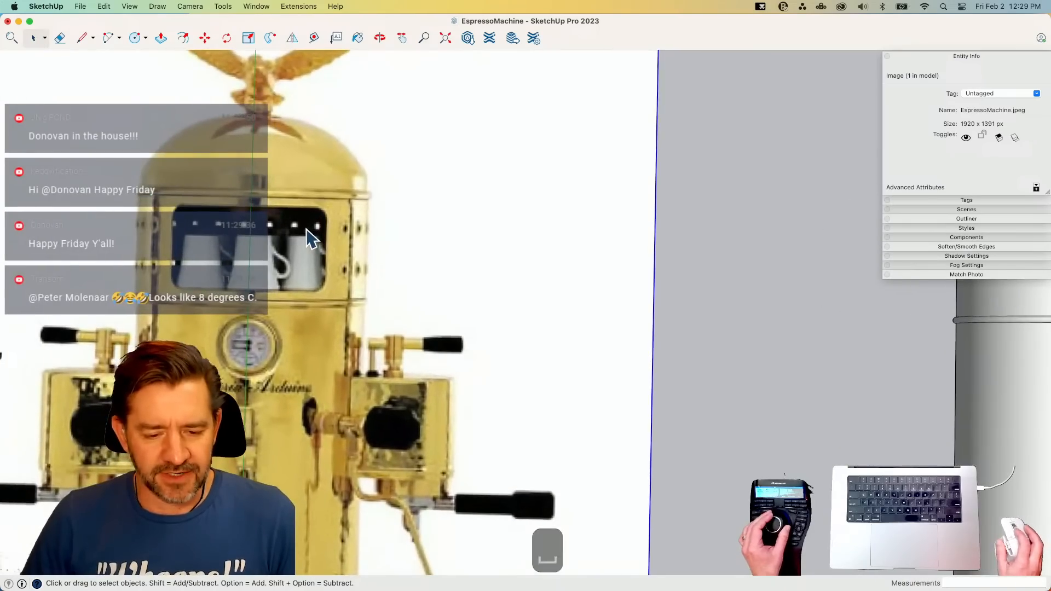
scroll(290, 230, "down", 5)
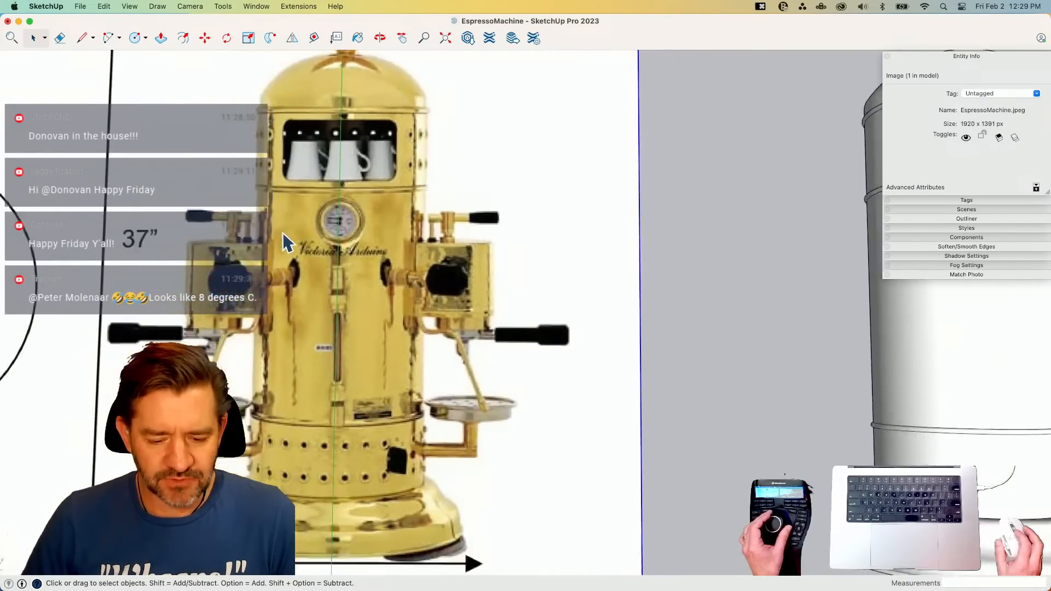
- Compare the reference image's vent-hole band with the revolved body and display the body's hidden geometry
scroll(347, 379, "up", 6)
scroll(339, 359, "up", 3)
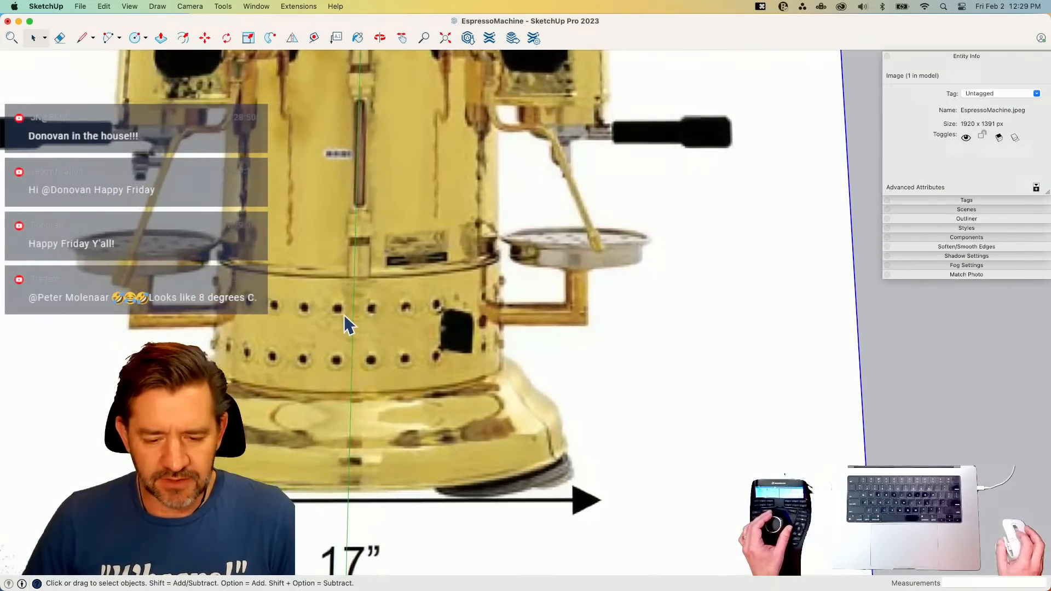
scroll(368, 312, "down", 2)
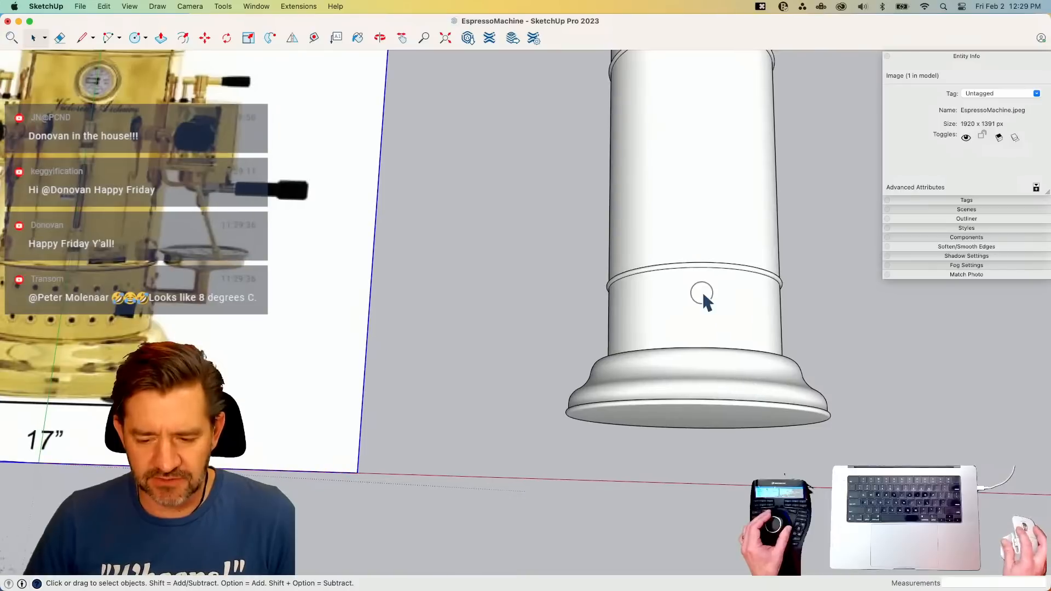
left_click(692, 314)
left_click(674, 328)
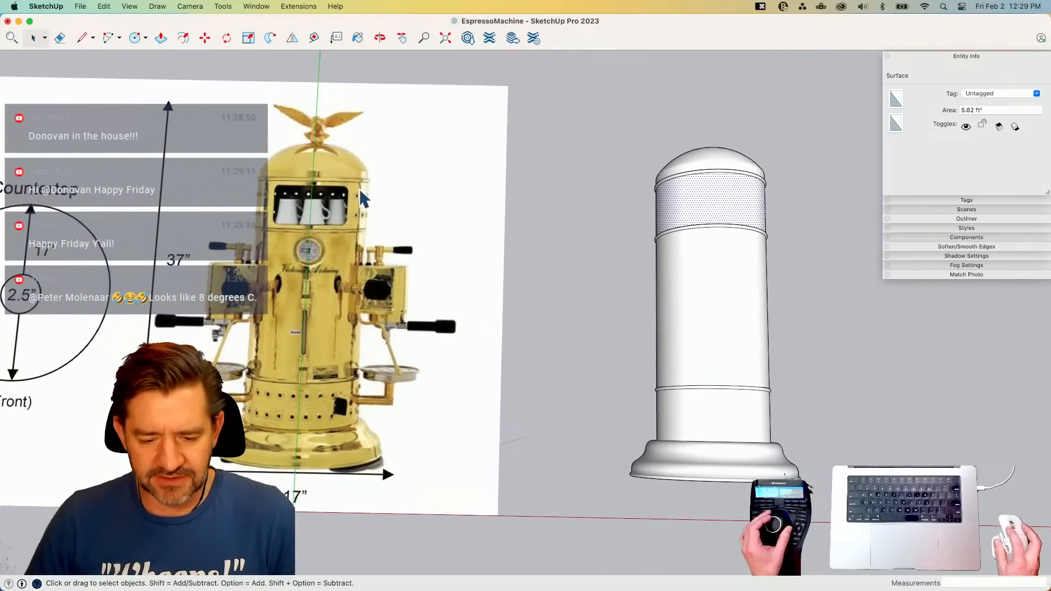
scroll(352, 361, "up", 5)
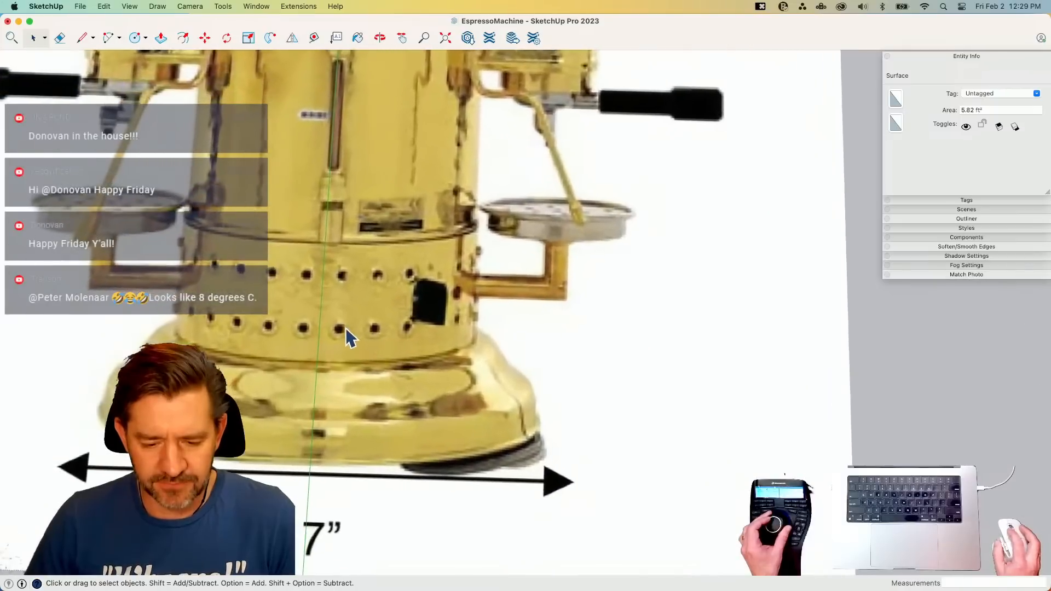
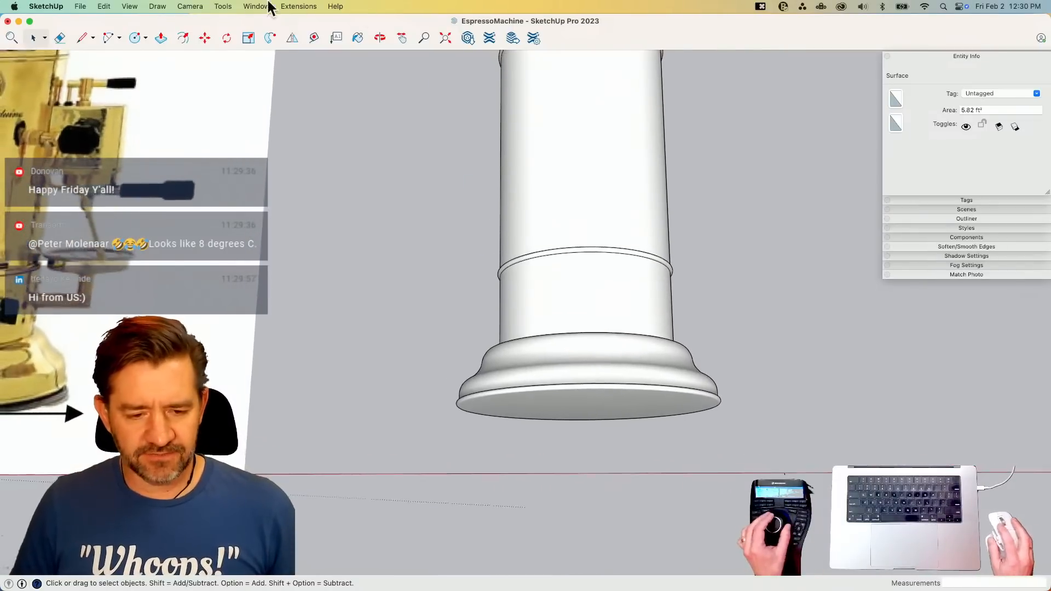
left_click(130, 6)
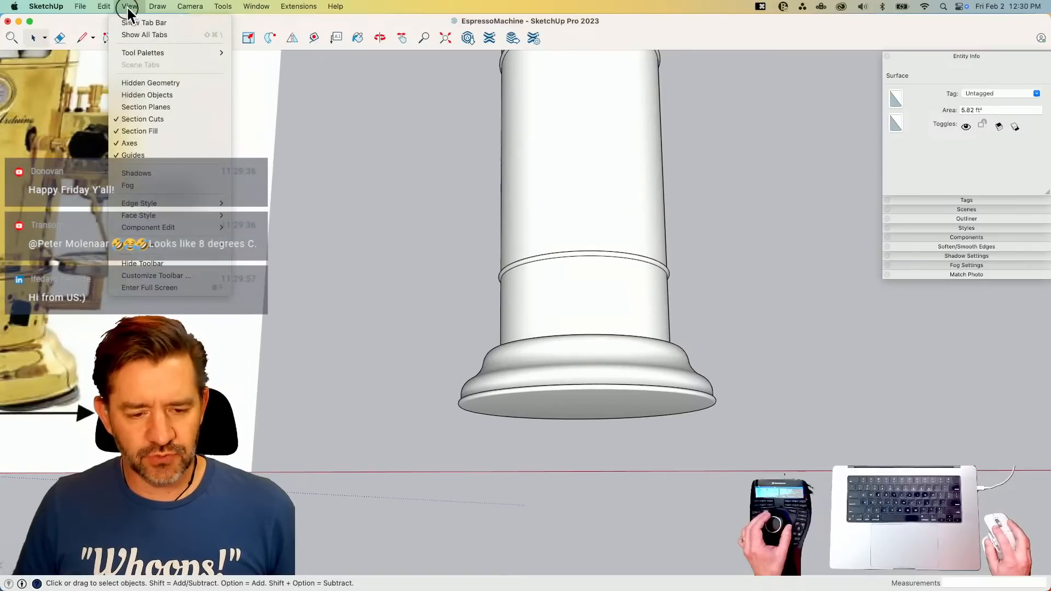
left_click(162, 82)
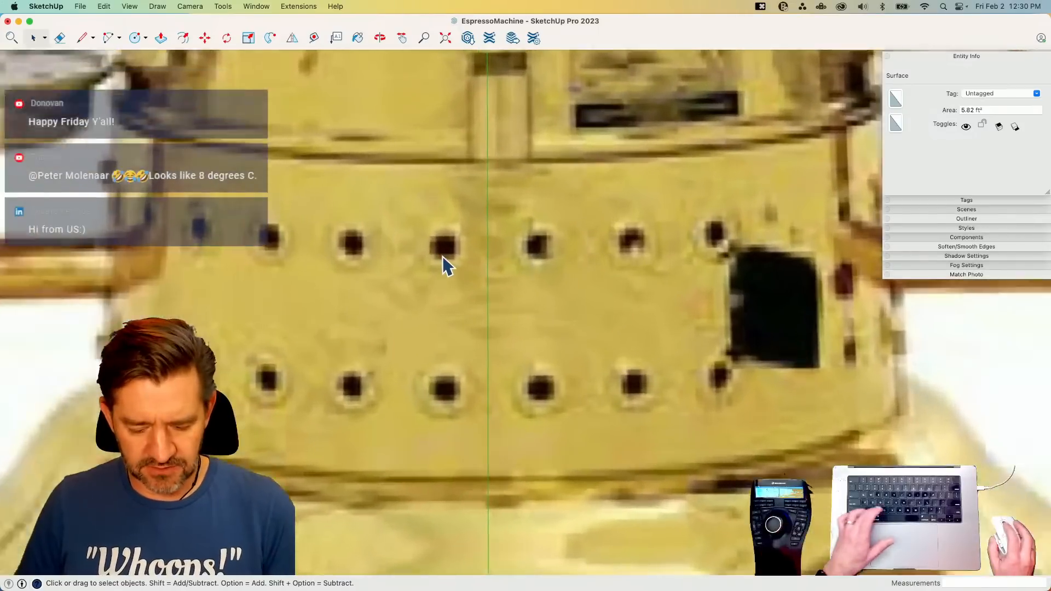
- Draw two concentric circles, the outer about 3/4" in radius, over an upper-row vent hole on the reference image and group them
key("c")
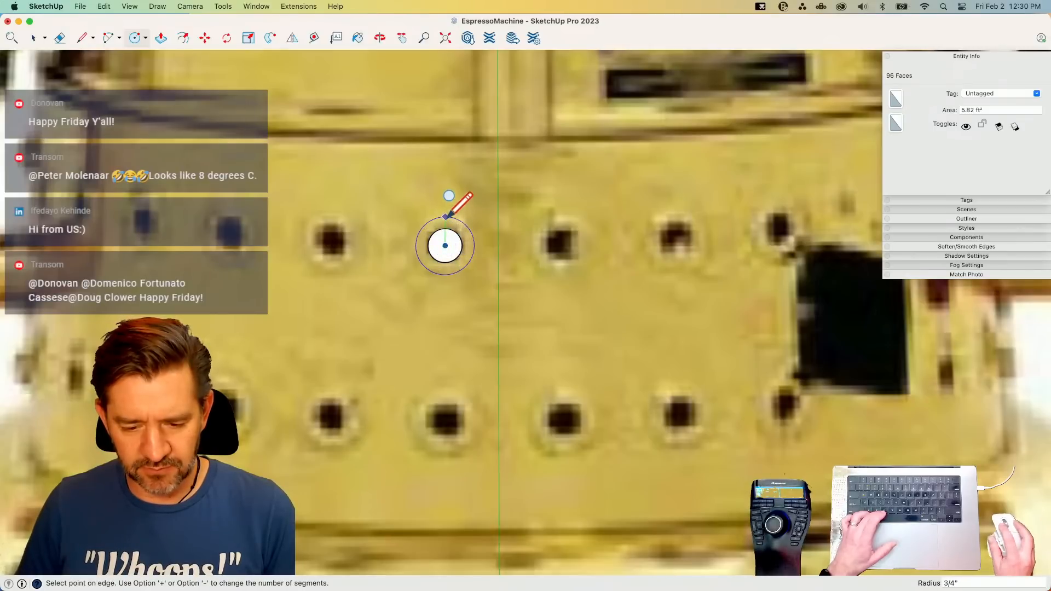
key("space")
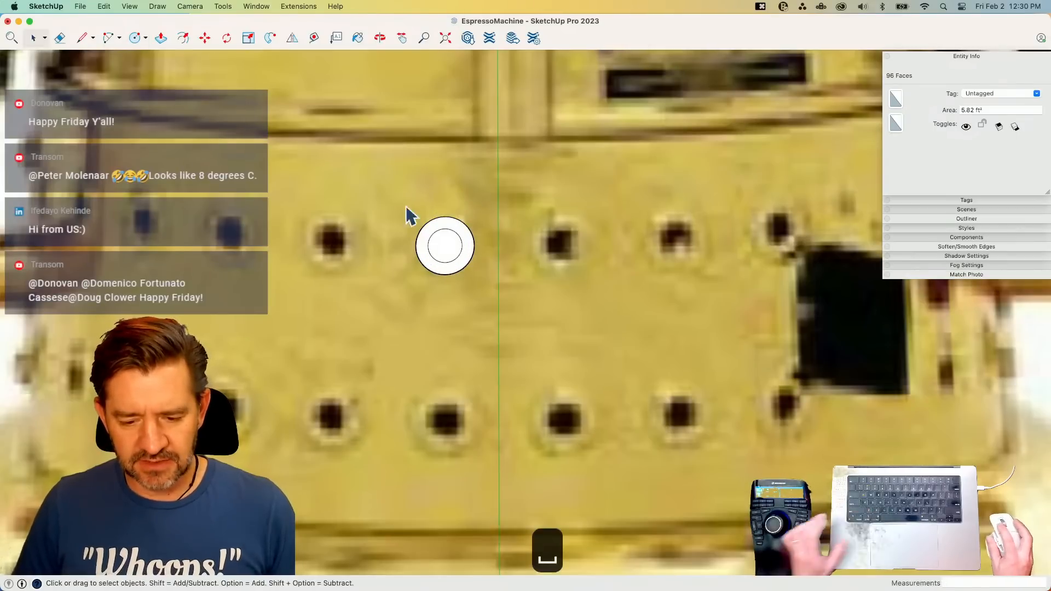
left_click_drag(520, 337, 519, 337)
right_click(445, 258)
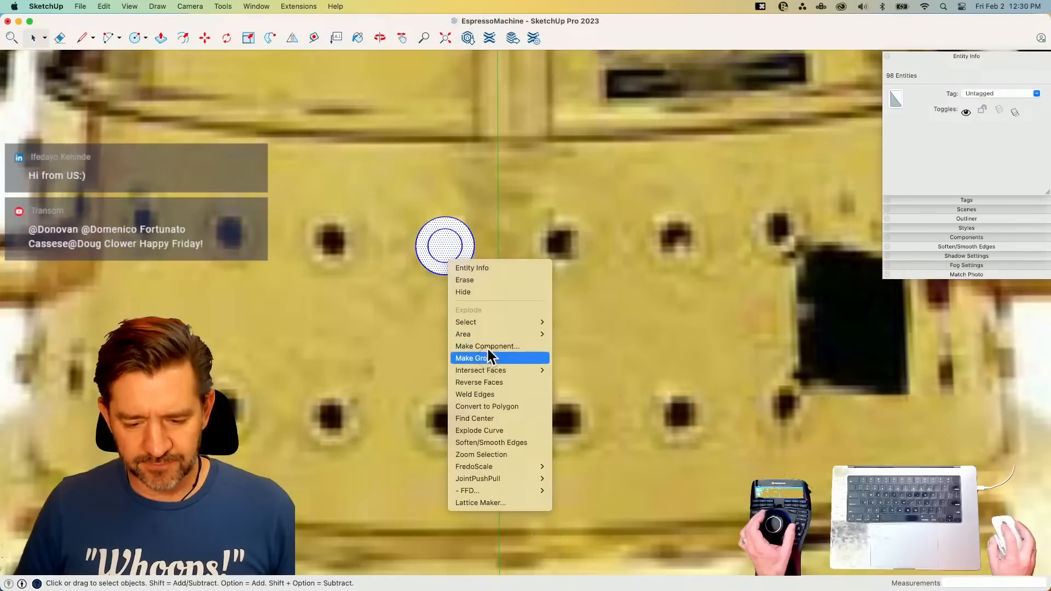
left_click(512, 357)
- Move the grouped circles by their center about 7' 7 3/4" onto the revolved body's lower band
key("m")
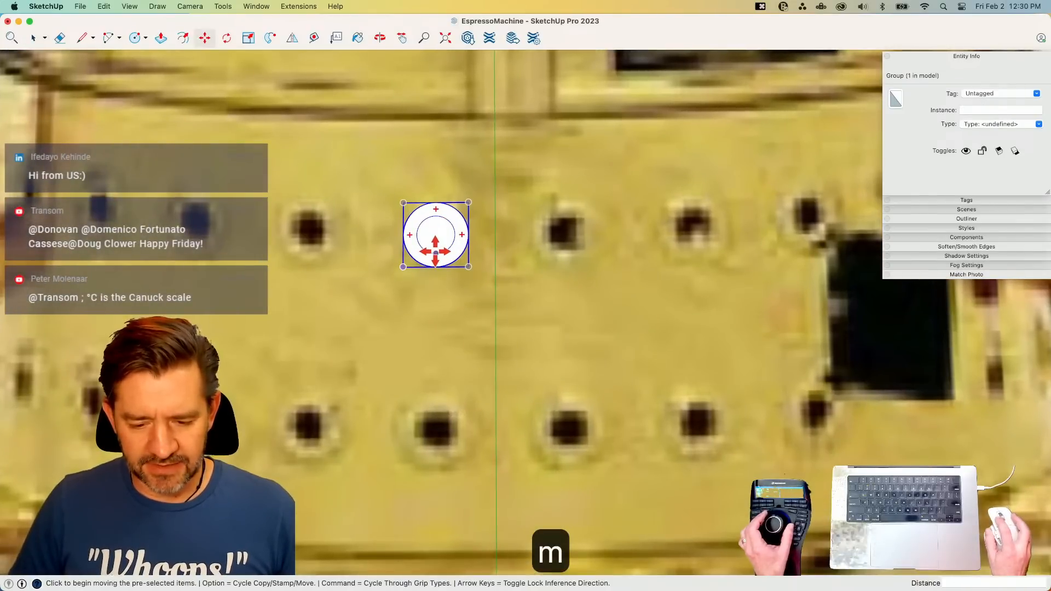
left_click(436, 235)
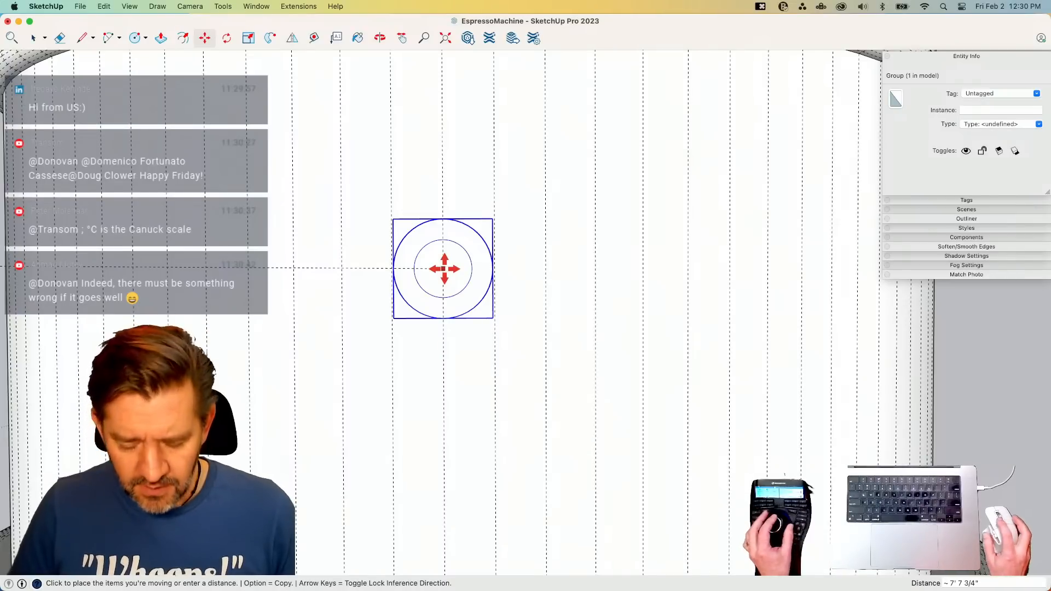
left_click(444, 268)
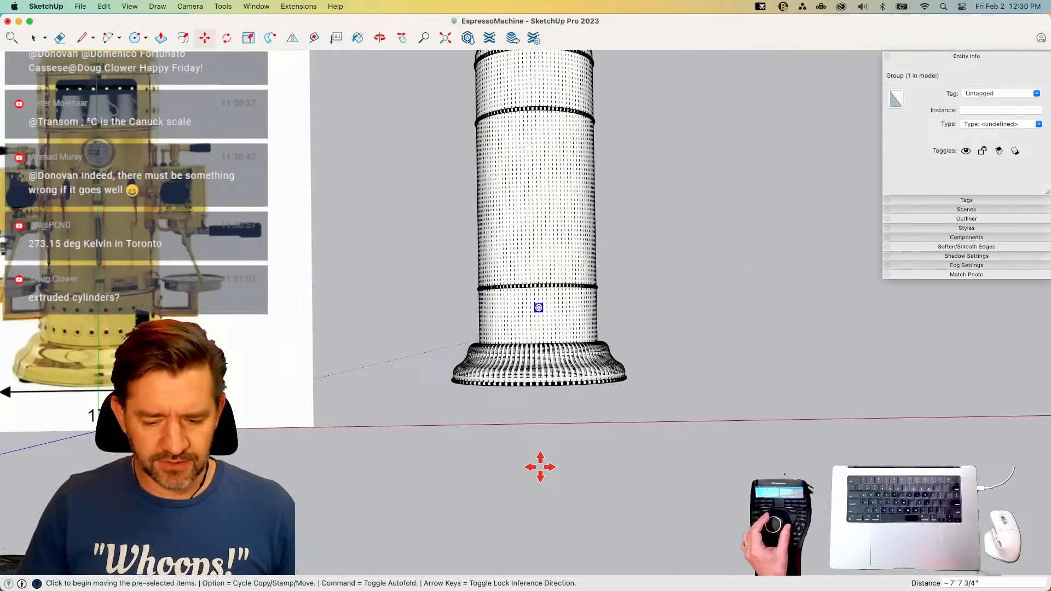
- Raise the circle group about 1 13/16" along the facet line toward the lower ring of the body
scroll(540, 467, "up", 10)
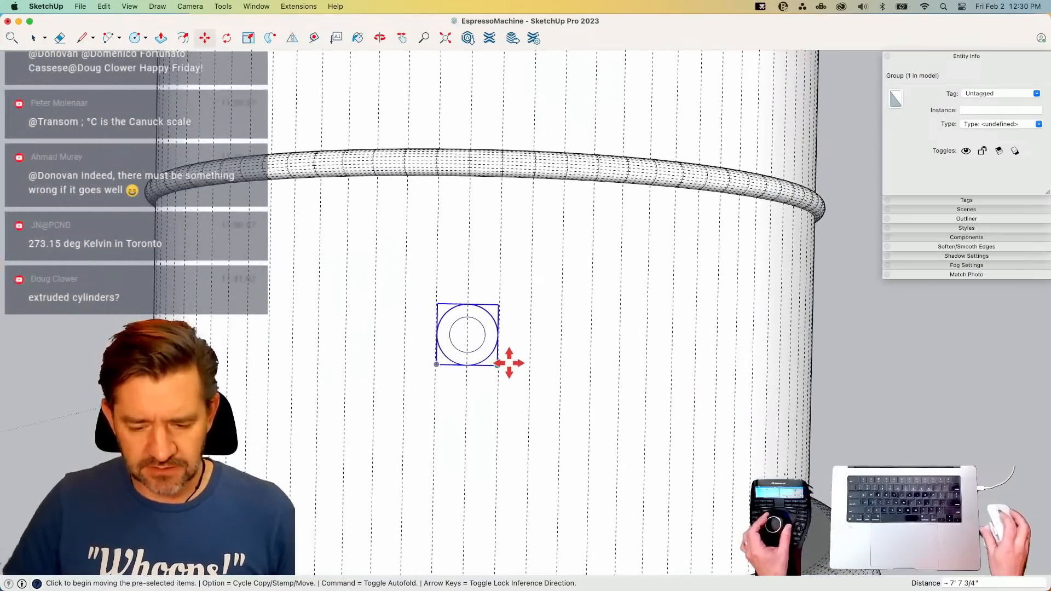
key("m")
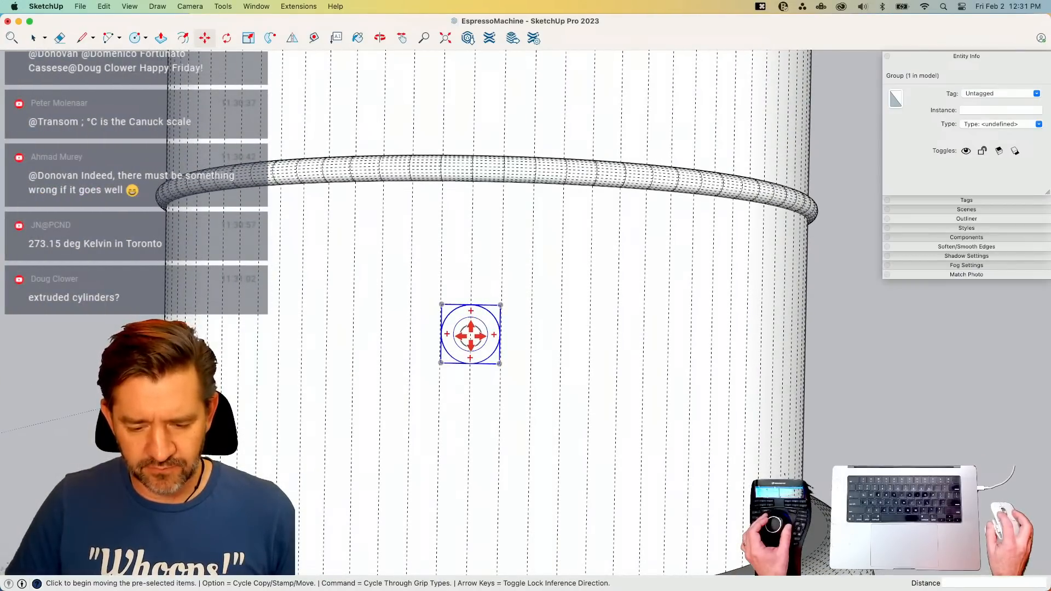
left_click(471, 335)
left_click(471, 265)
scroll(545, 317, "down", 10)
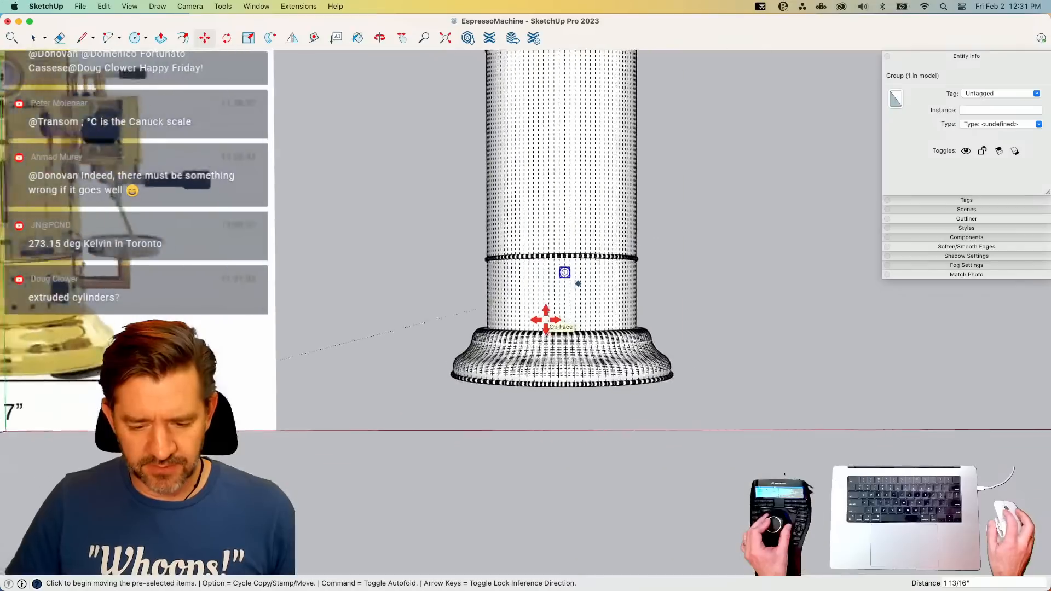
- Copy the circle group about 5 3/4" straight down for the lower row of vent holes
scroll(565, 298, "up", 4)
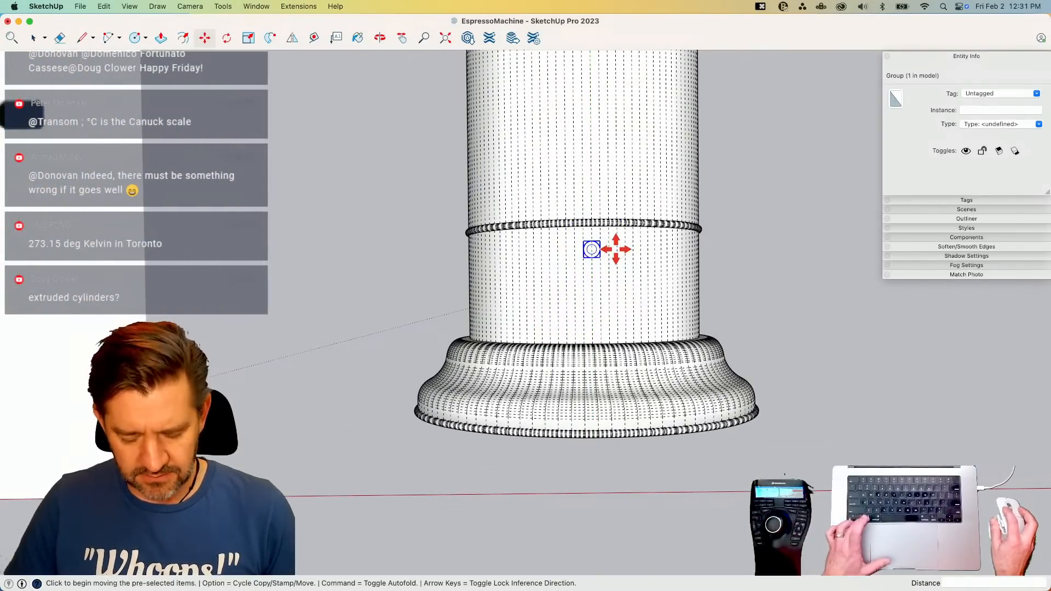
left_click(615, 249)
key("alt")
left_click(617, 313)
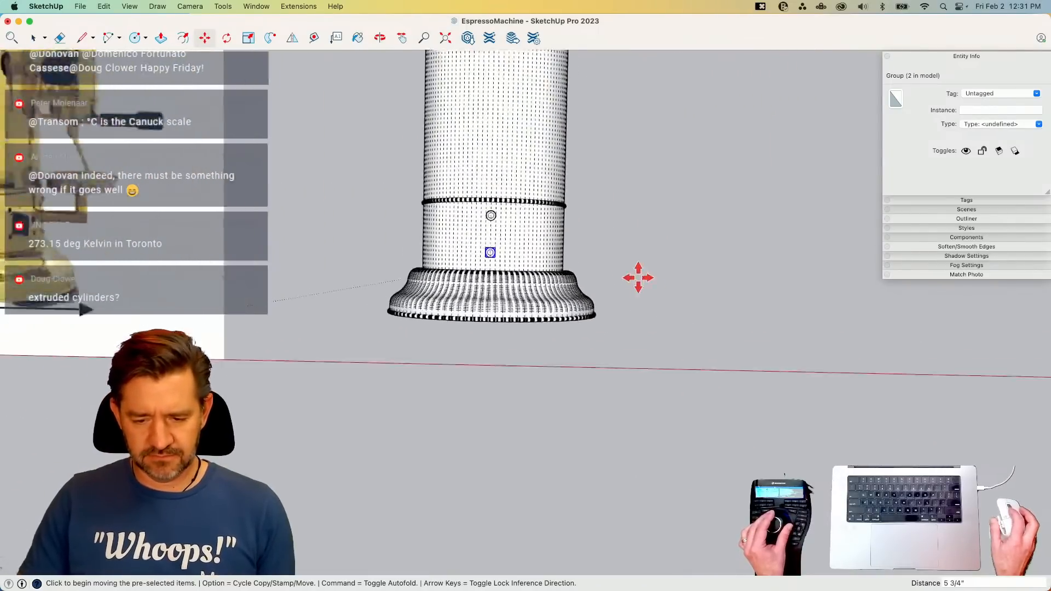
- Move the upper circle group down about 5/16" on the lower band and clear the selection
key("space")
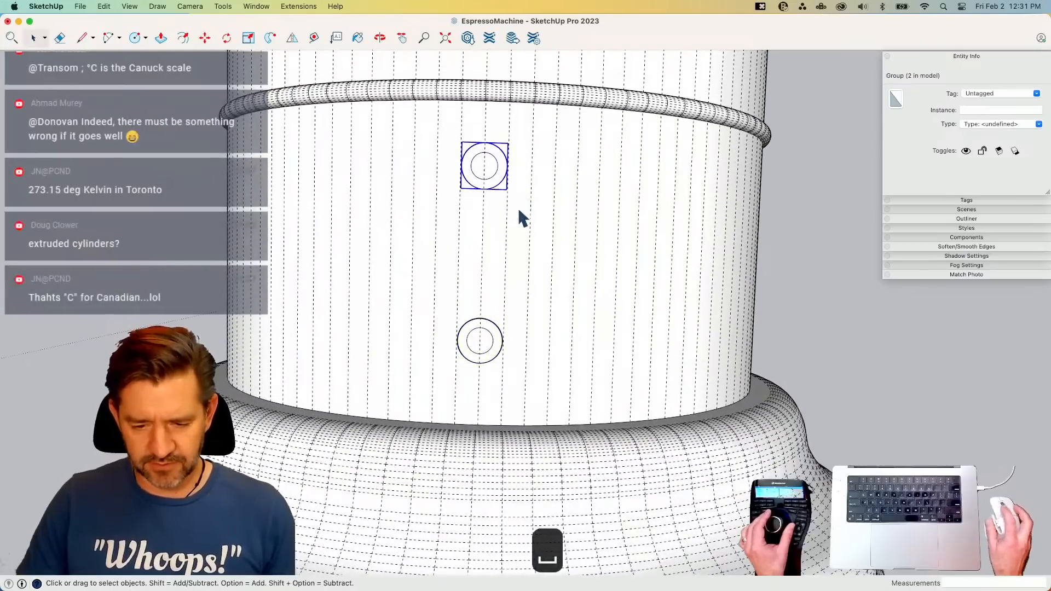
key("m")
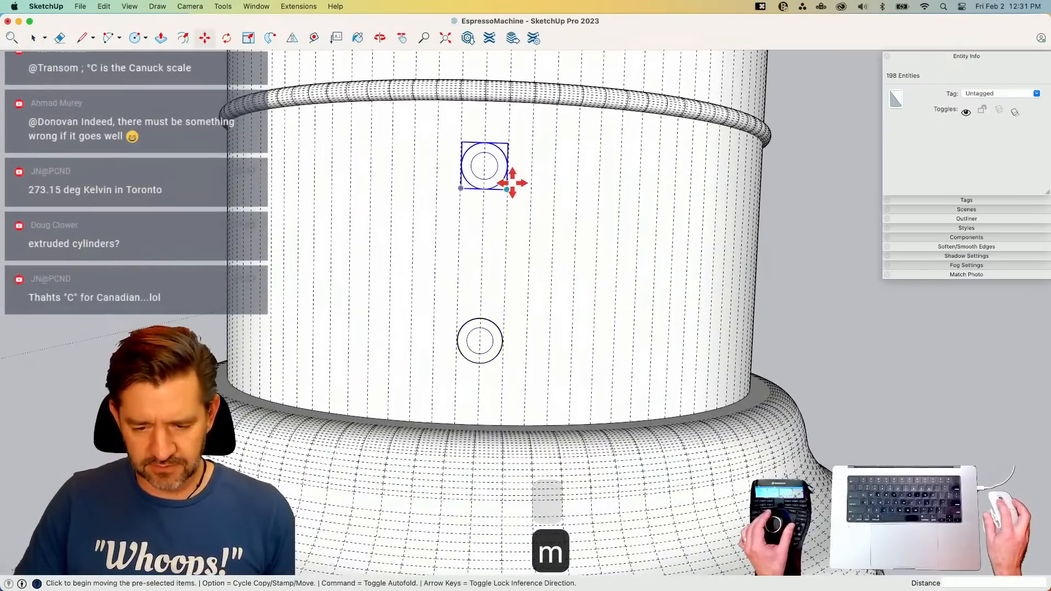
left_click(484, 208)
left_click(485, 220)
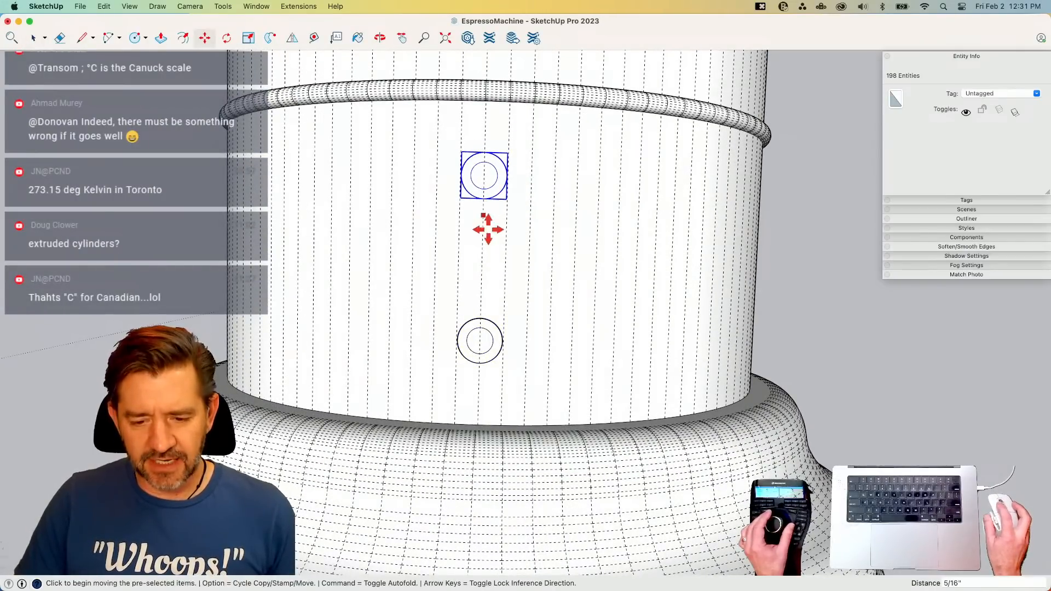
key("space")
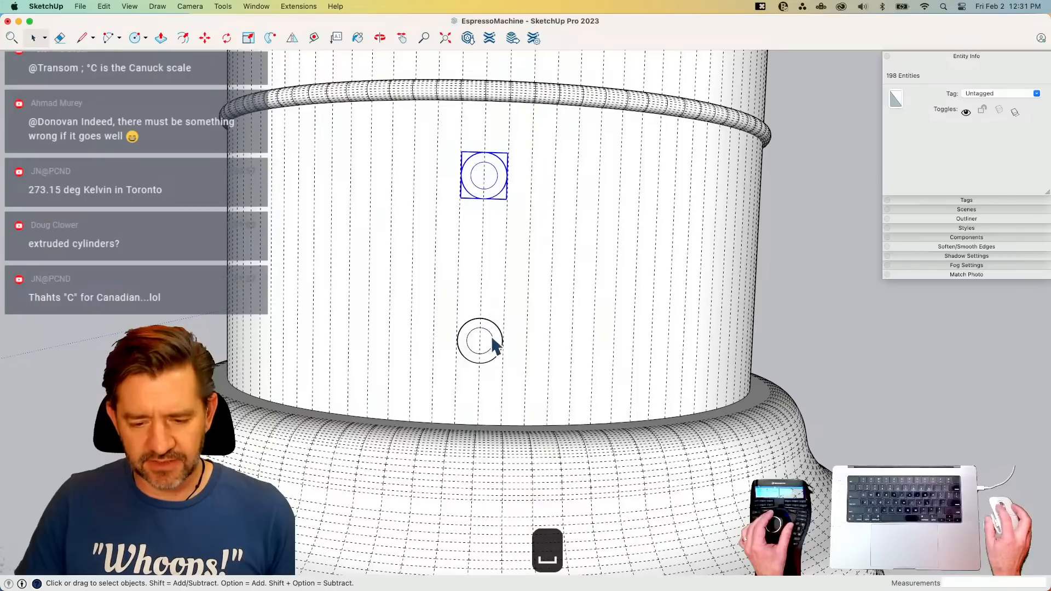
left_click(769, 310)
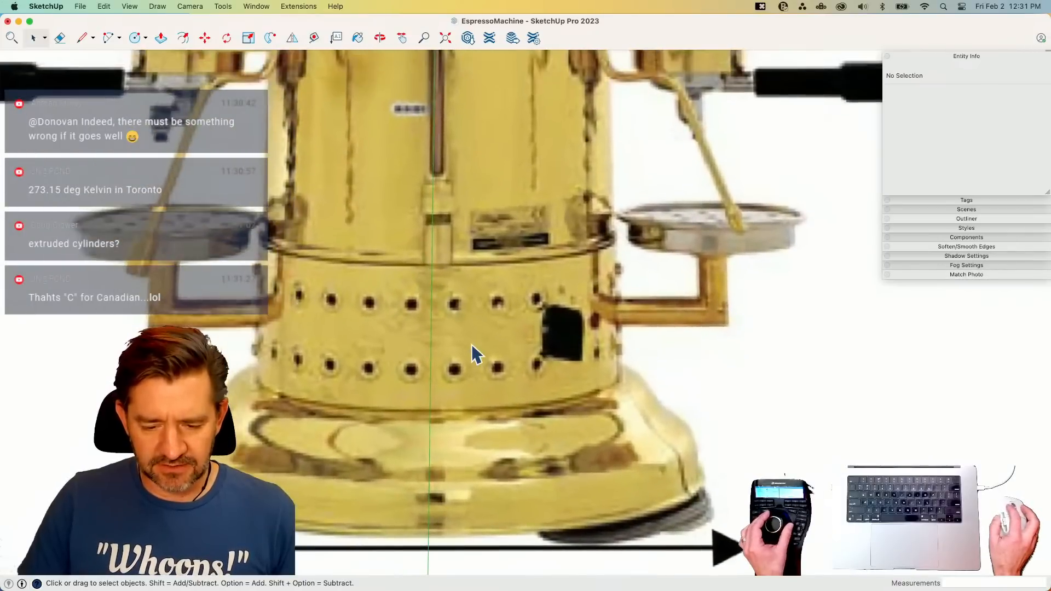
left_click(466, 381)
key("m")
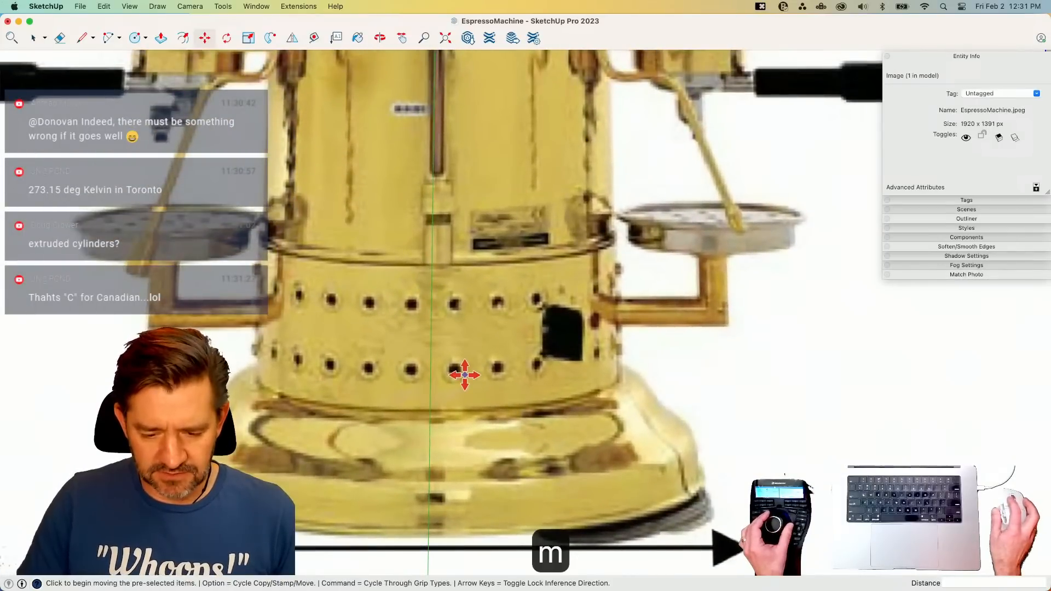
left_click(465, 375)
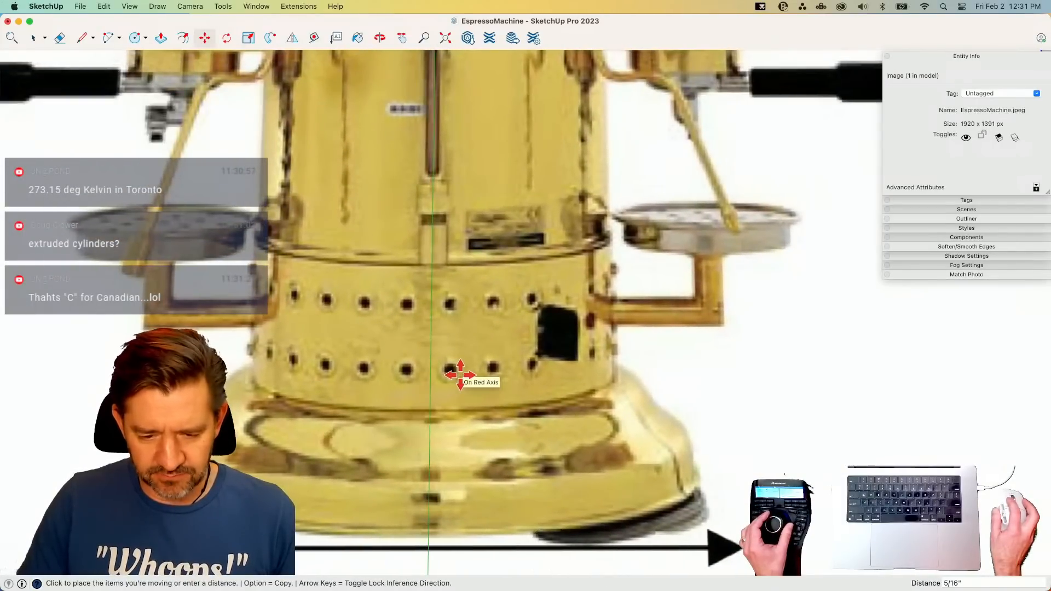
key("space")
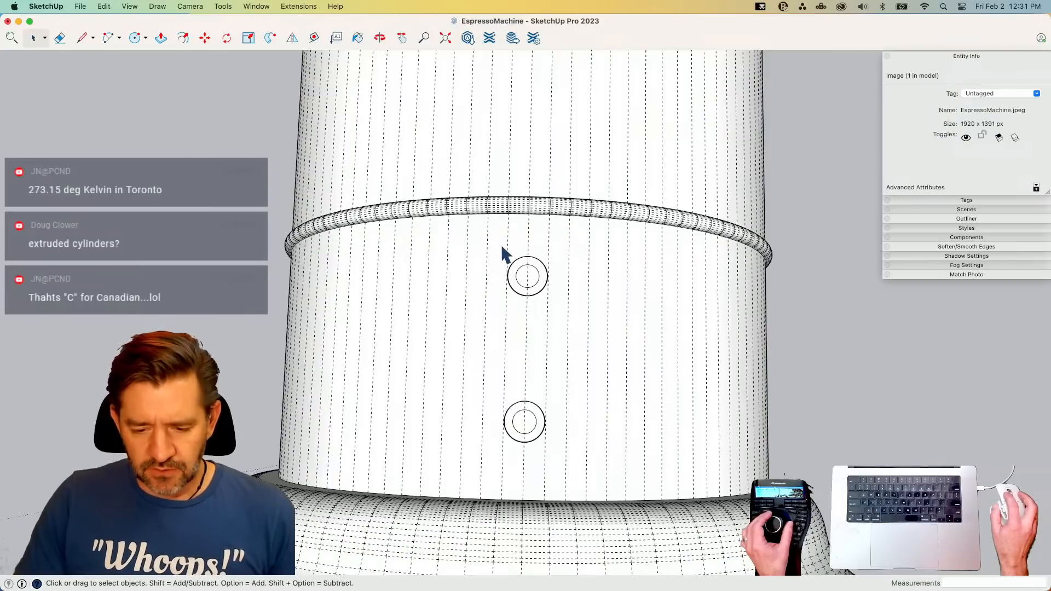
- Try to rotate both circle groups around the body's axis
left_click(518, 278)
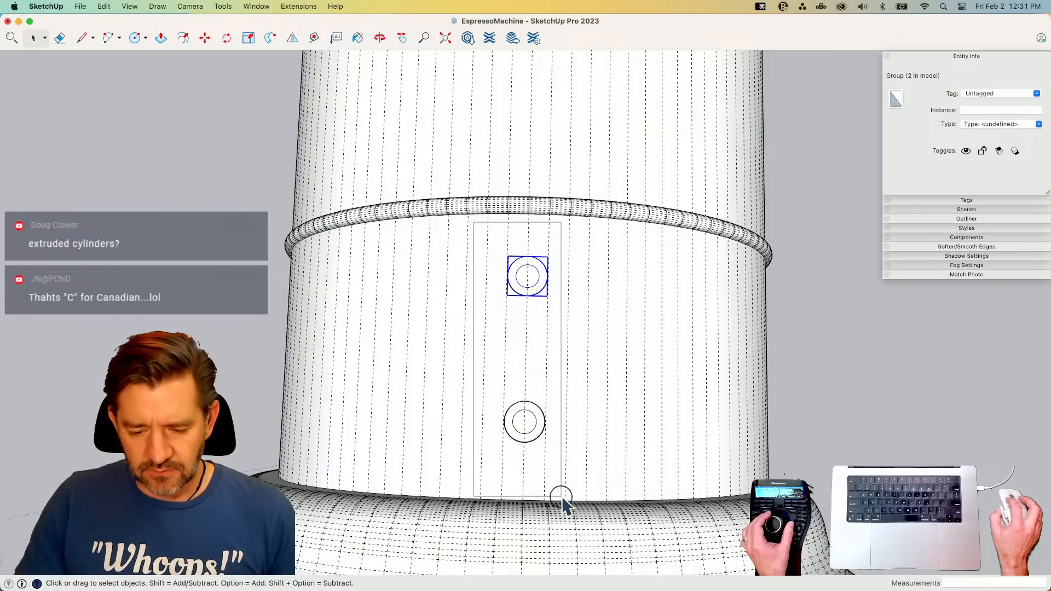
left_click_drag(561, 496, 562, 496)
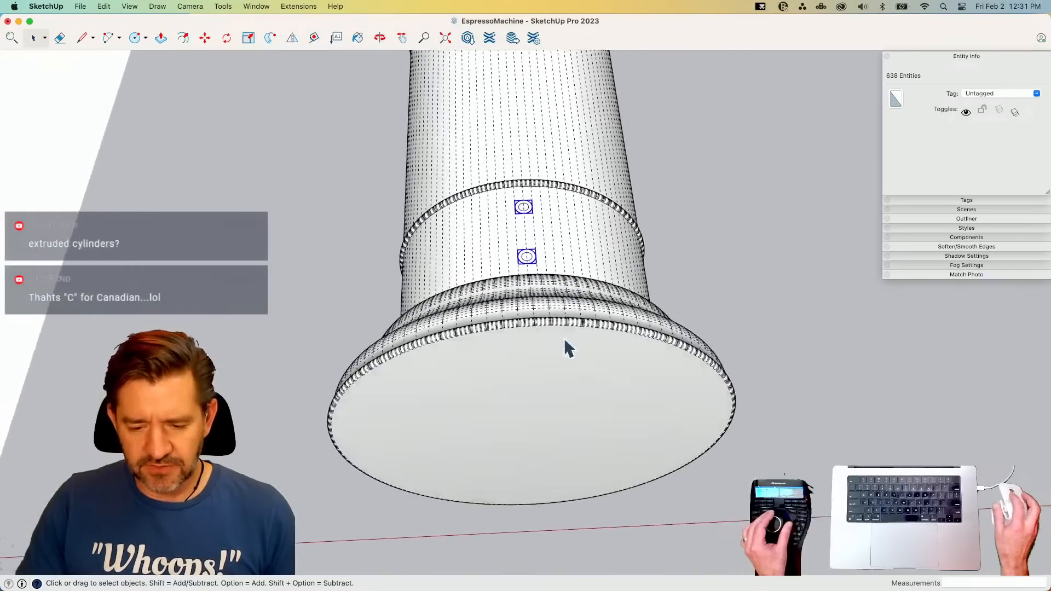
key("q")
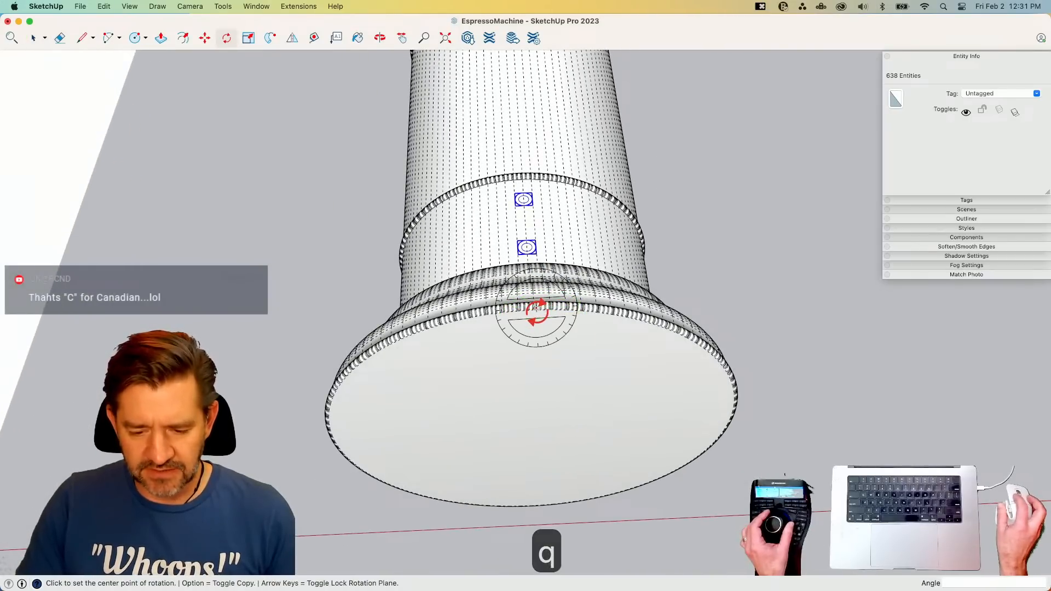
- Draw a center line across the bottom face of the base, rim to rim, about 2' 10 13/16" long, replacing the misplaced first line
key("l")
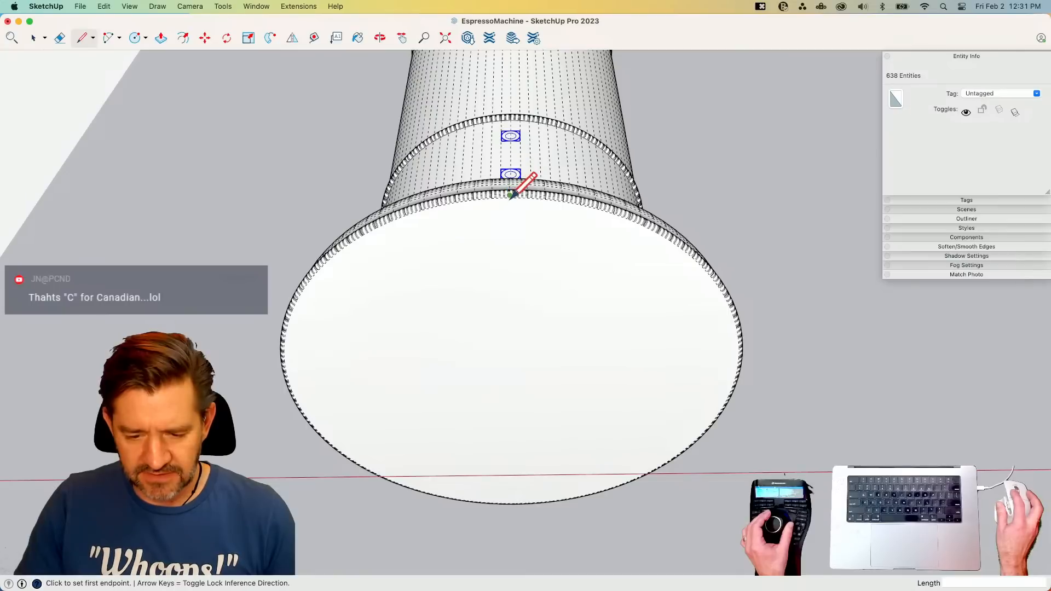
left_click(509, 545)
key("e")
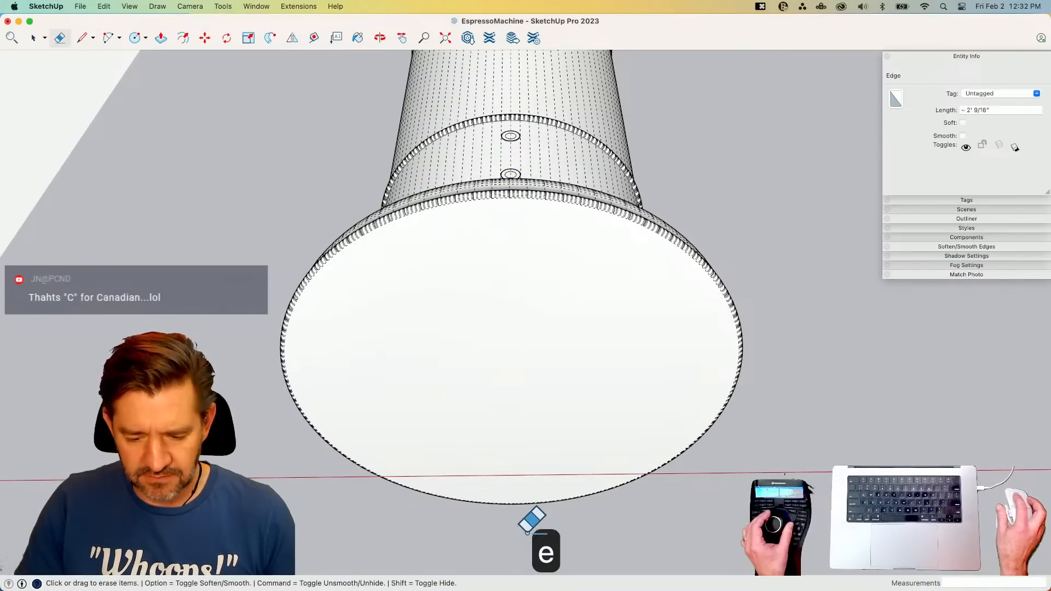
key("l")
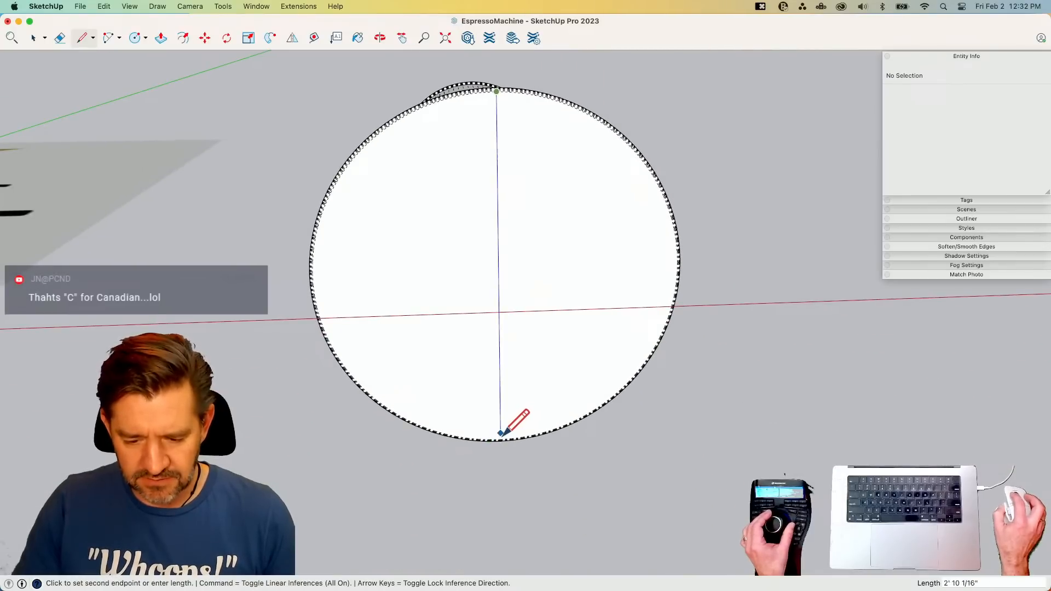
left_click(500, 438)
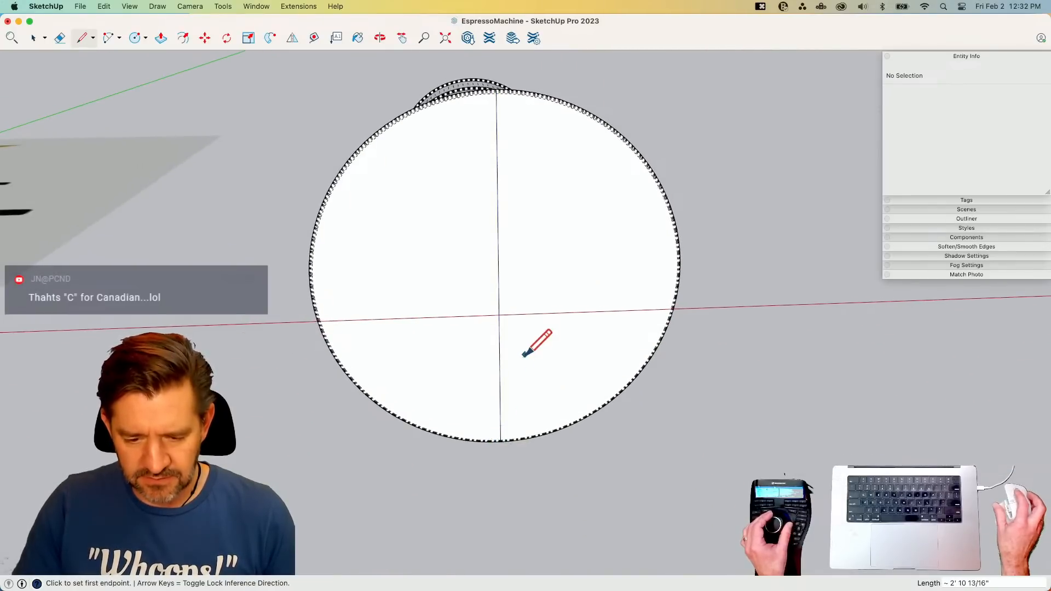
- Copy both circle groups by rotating them slightly around the center of the base's bottom face, and clear the selection
key("space")
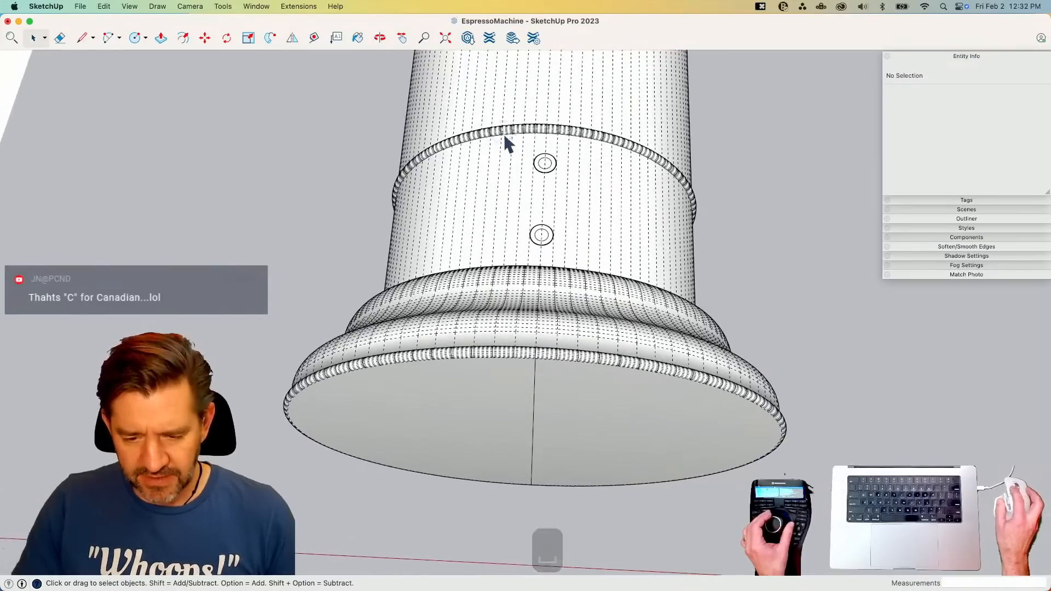
left_click_drag(568, 253, 567, 253)
key("q")
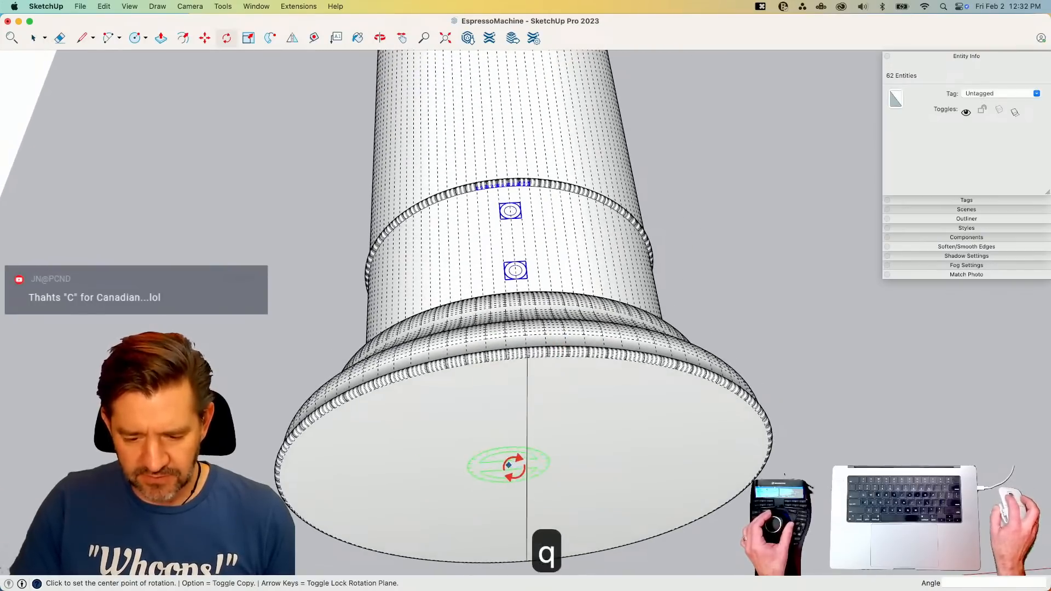
left_click(526, 482)
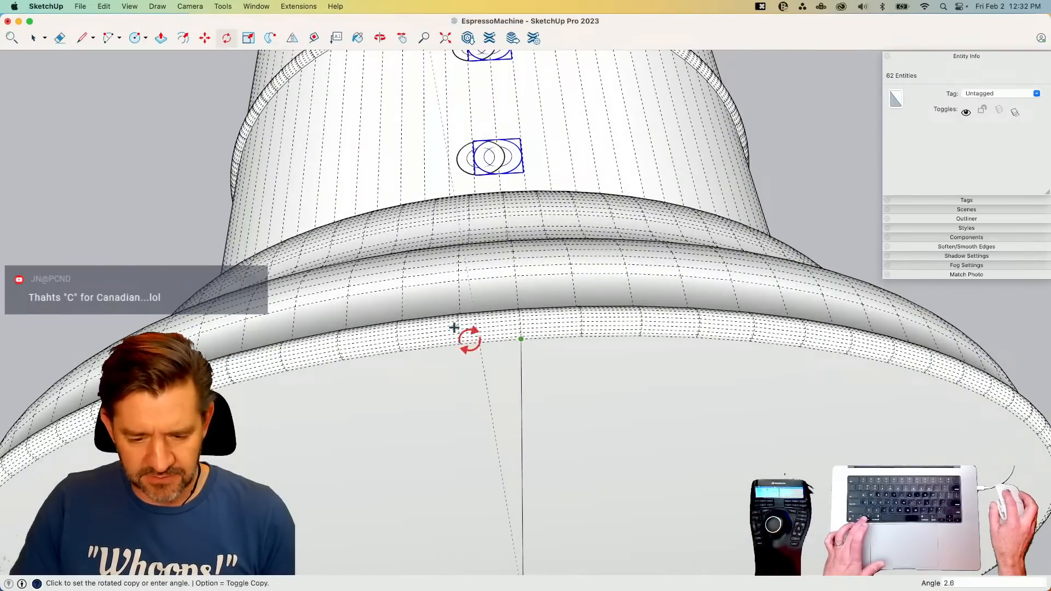
left_click(400, 350)
key("space")
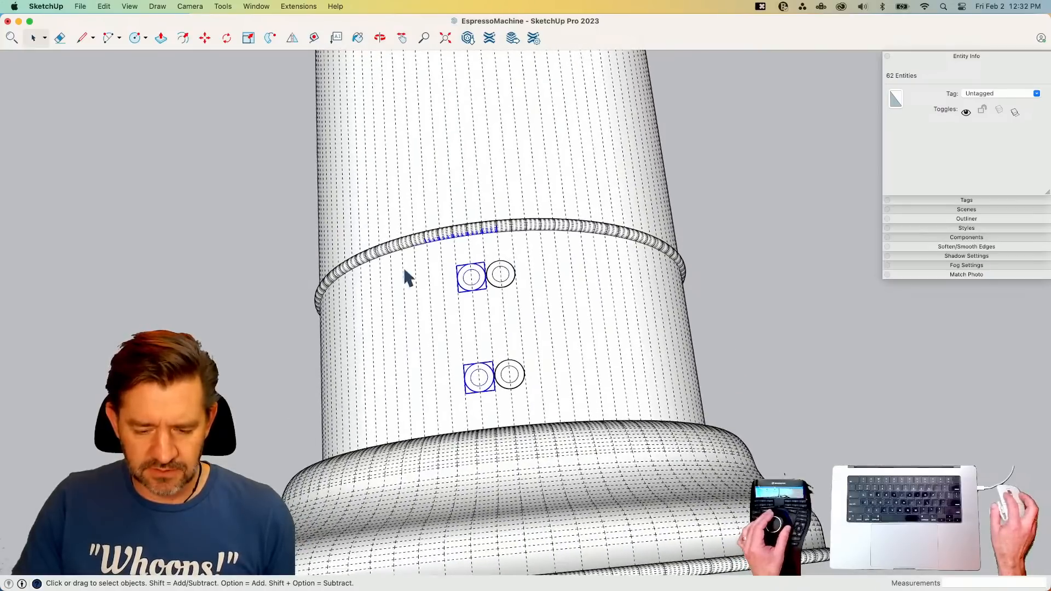
left_click(236, 292)
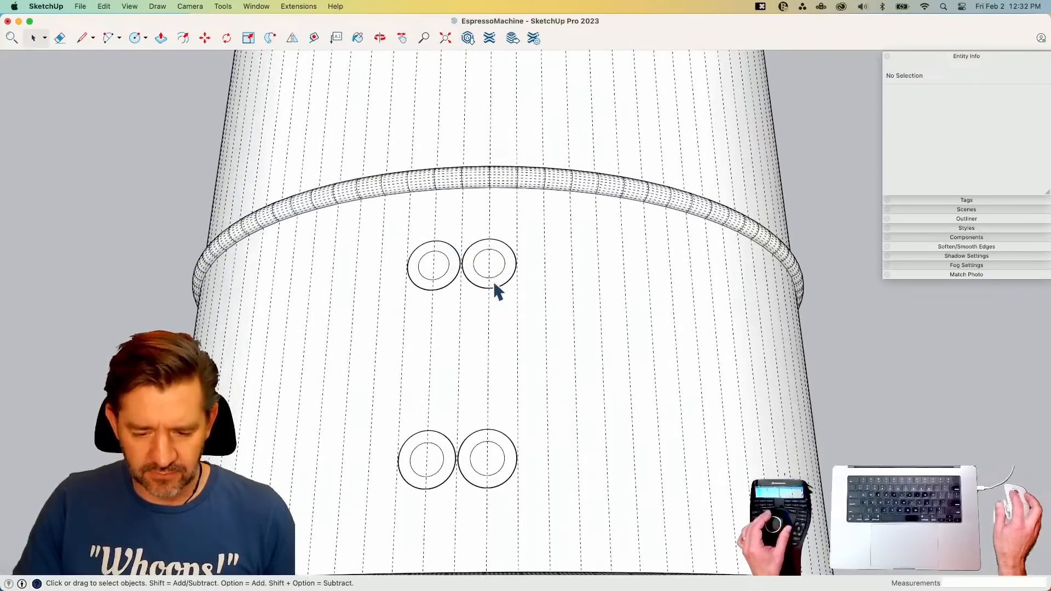
- Erase the original upper and lower circle groups, keeping only the rotated copies
key("e")
left_click(500, 290)
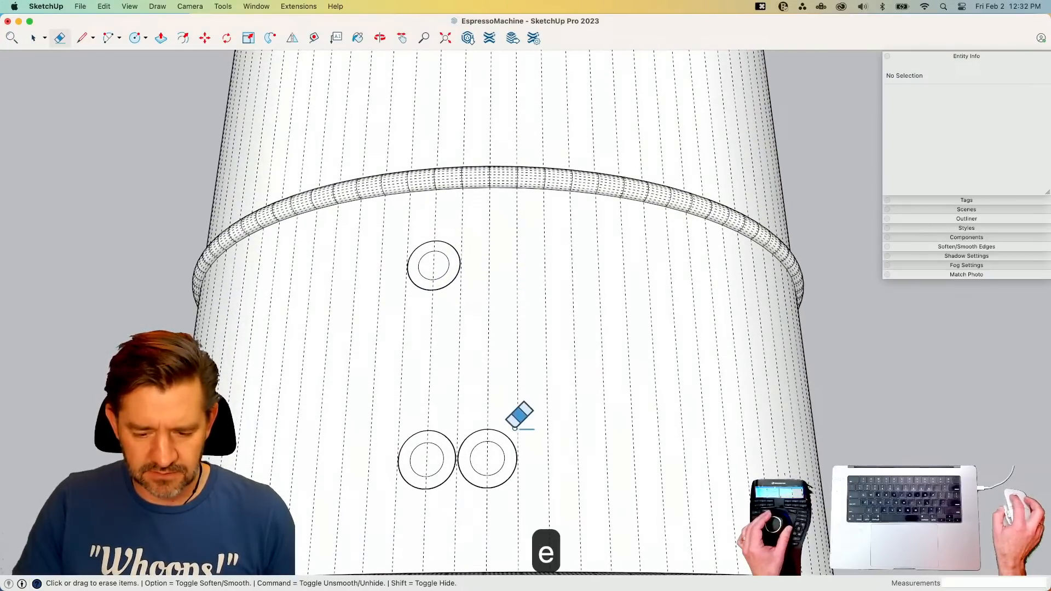
left_click(497, 444)
key("space")
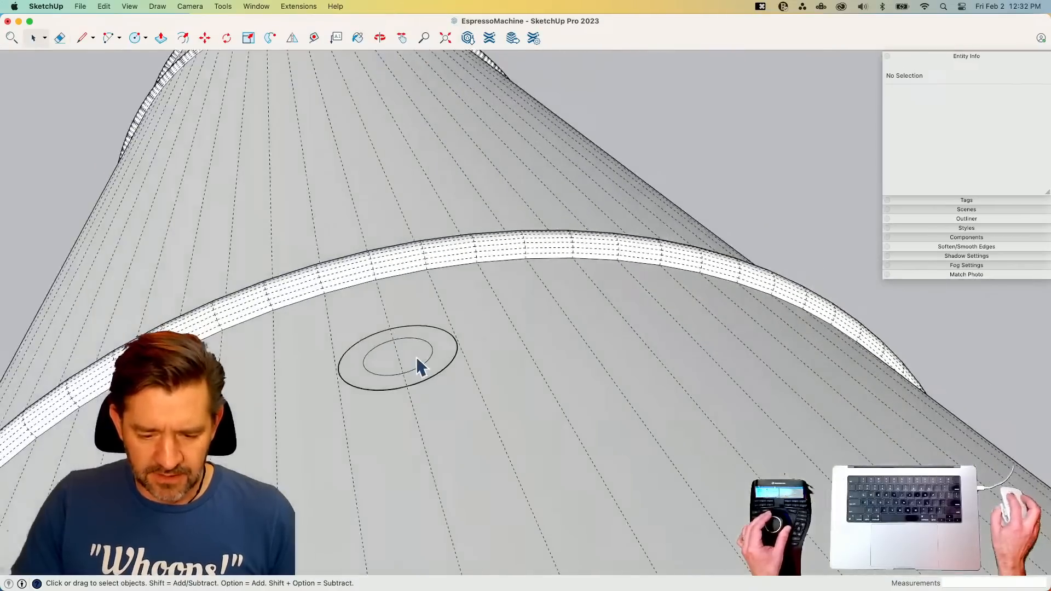
- Inside the upper circle group, make the inner circle and its face a separate nested group
left_click(416, 356)
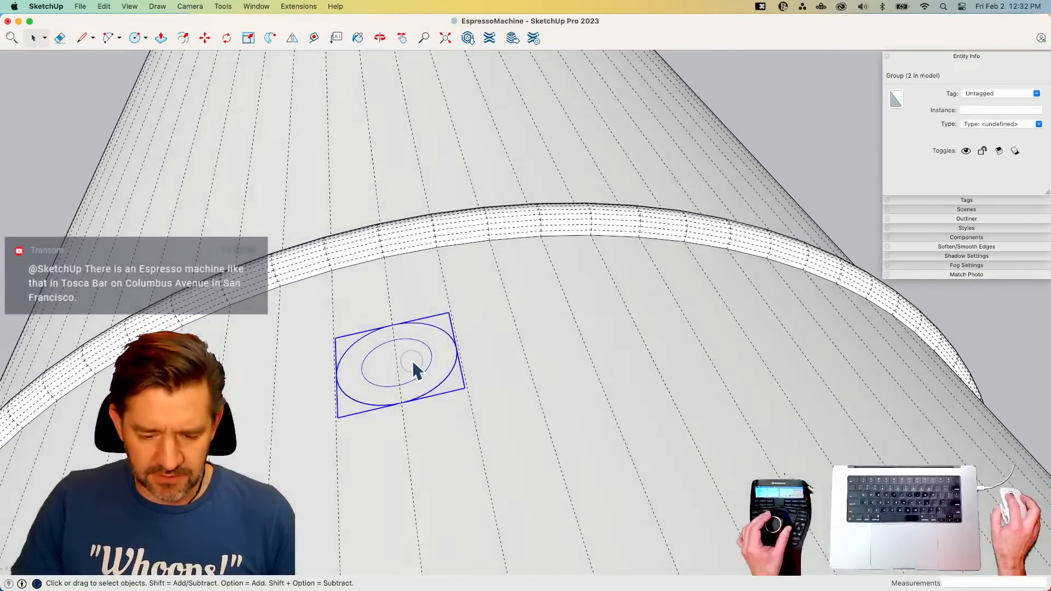
double_click(412, 360)
left_click(412, 360)
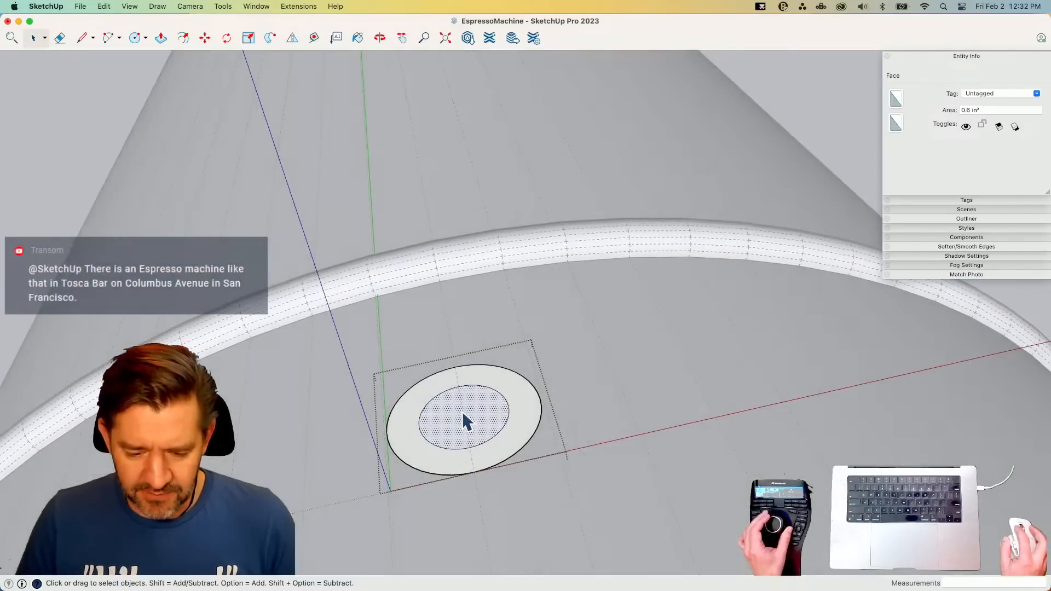
double_click(463, 414)
right_click(462, 412)
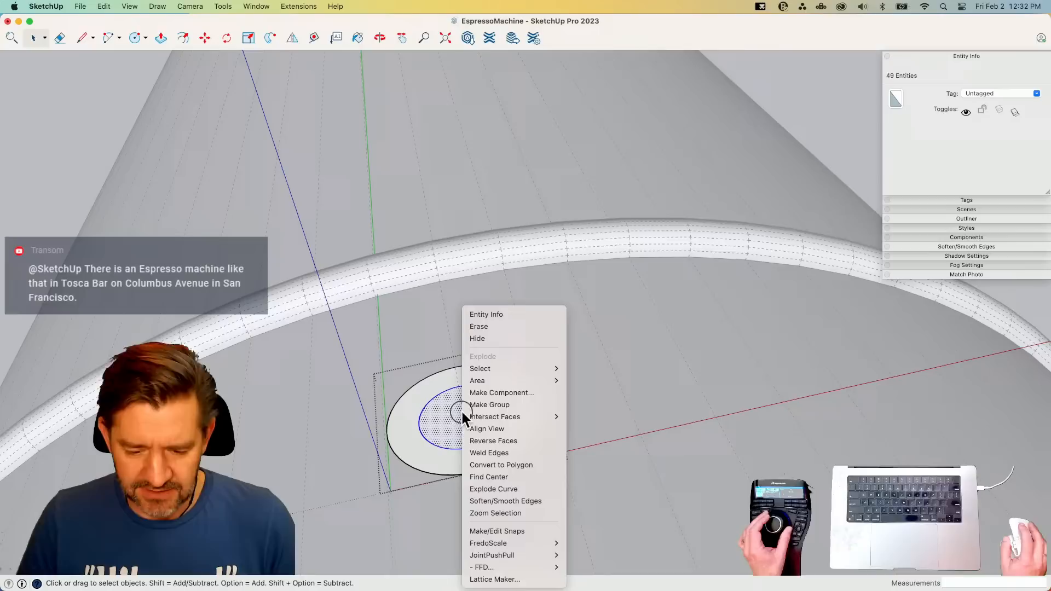
left_click(489, 404)
- Extrude the upper inner circle outward from the band by about 1 1/4"
key("p")
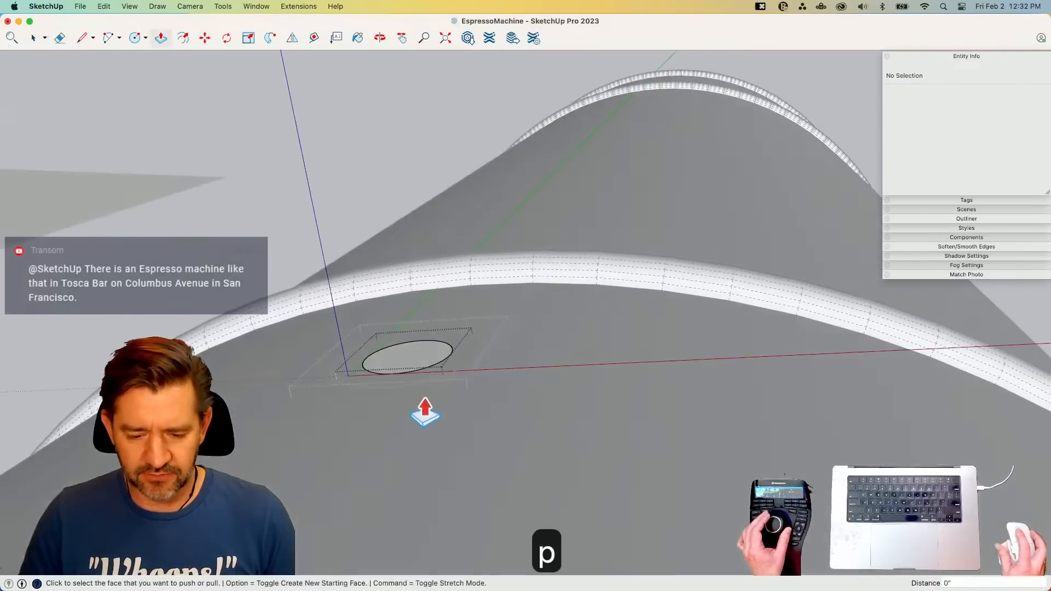
left_click(403, 366)
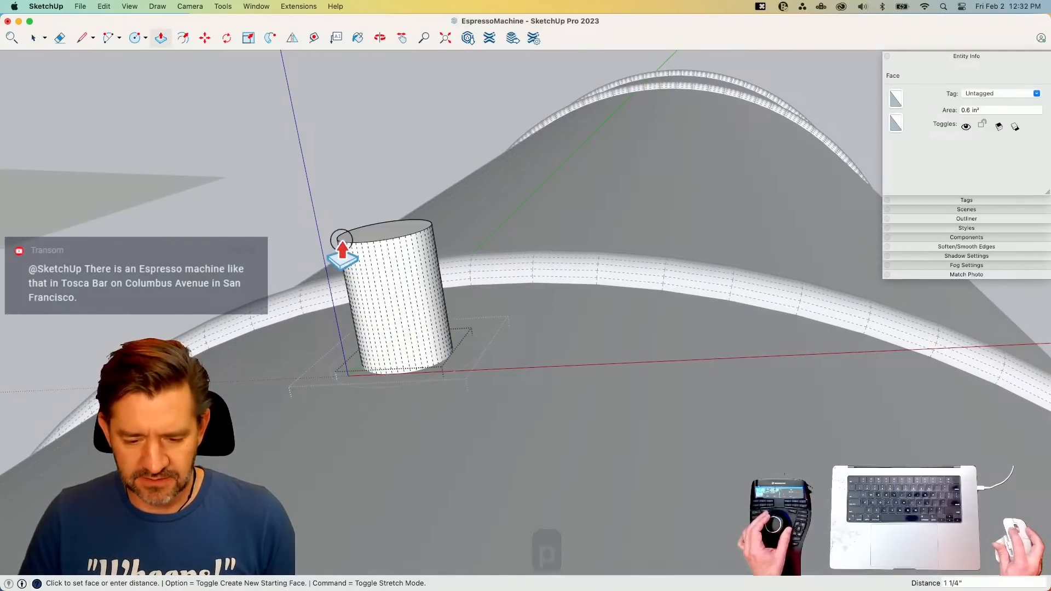
key("space")
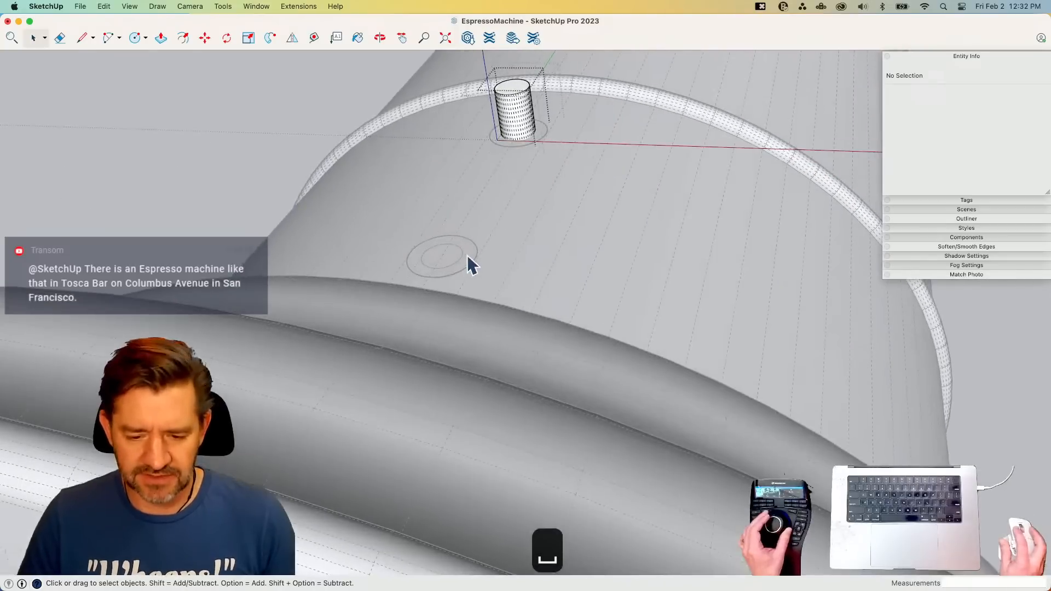
- Try to push/pull the lower group's inner circle without grouping it, and undo the change
key("p")
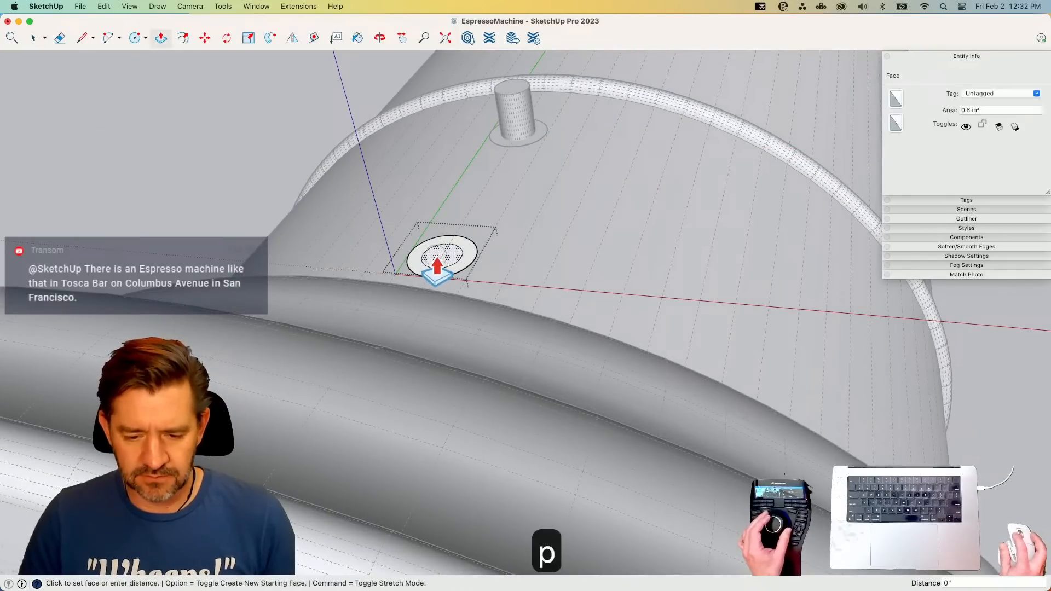
left_click(449, 275)
left_click(443, 254)
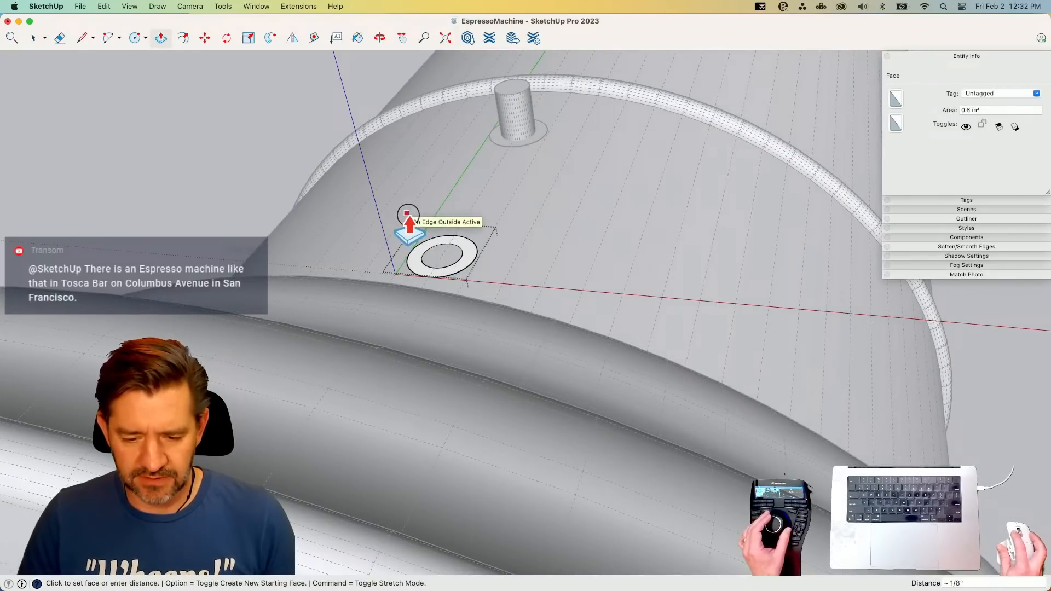
key("Escape")
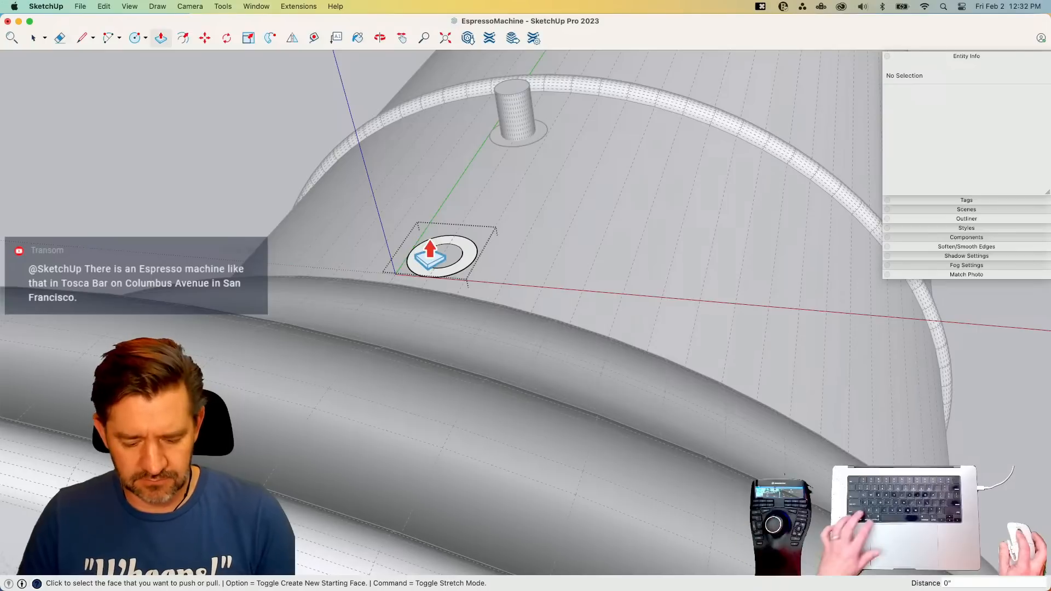
key("super+z")
key("space")
key("super+z")
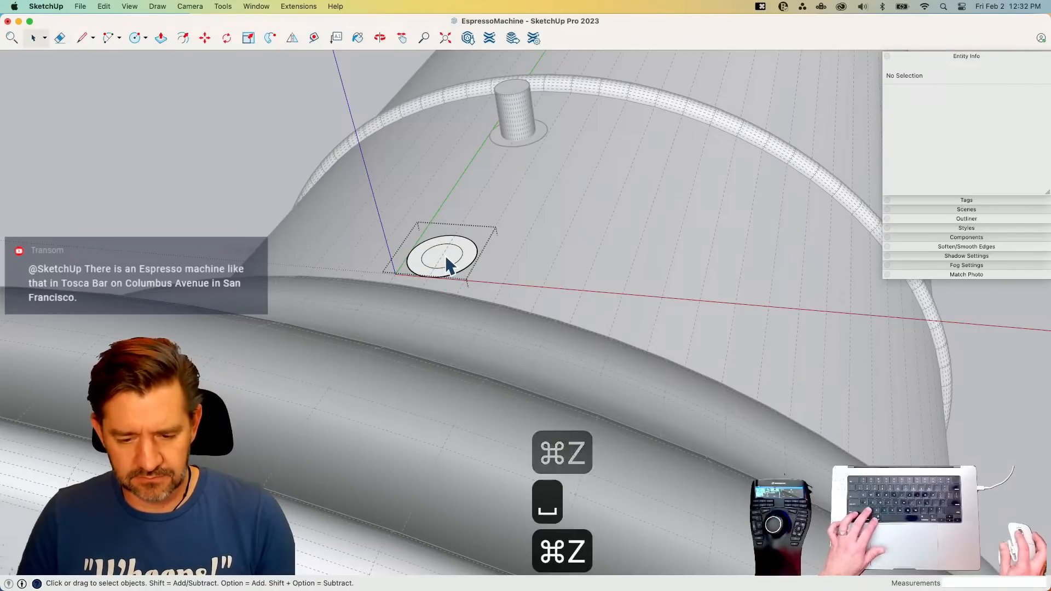
key("super+z")
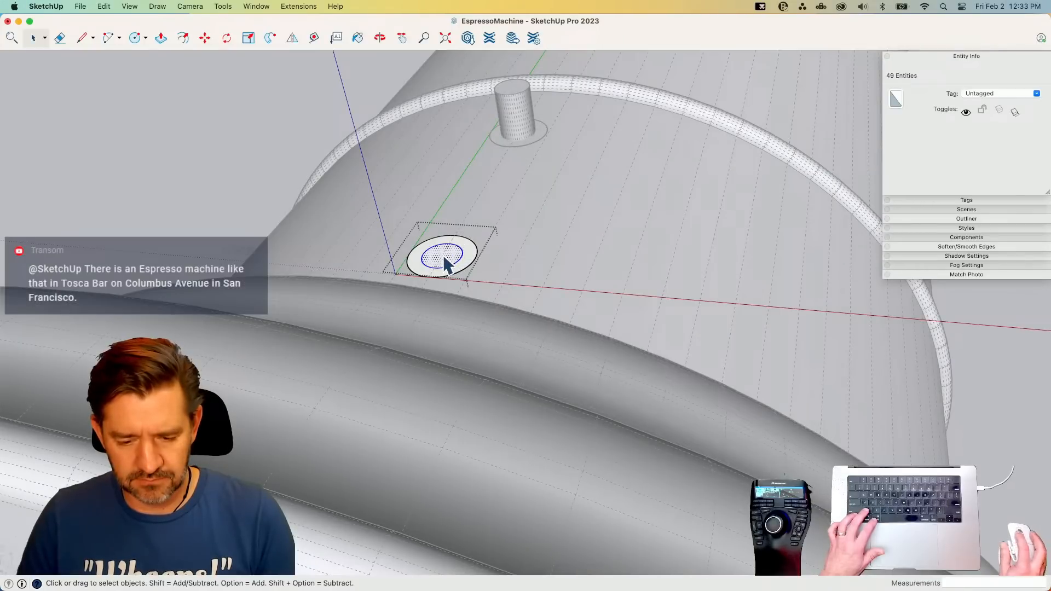
- Make the lower group's inner circle a nested group and extrude it outward into a cylinder
right_click(442, 255)
left_click(477, 353)
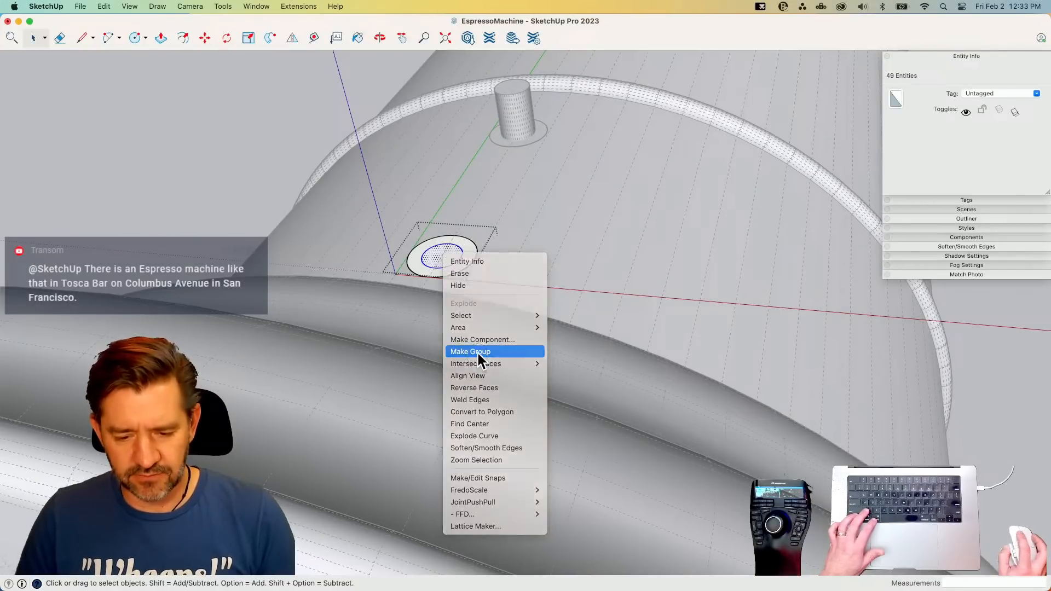
key("p")
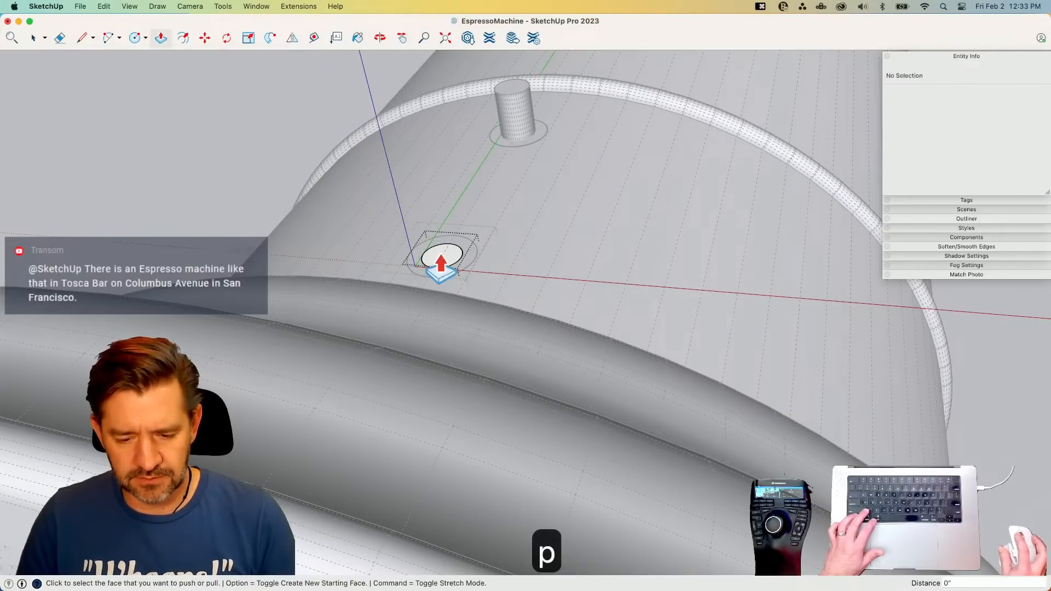
left_click(438, 257)
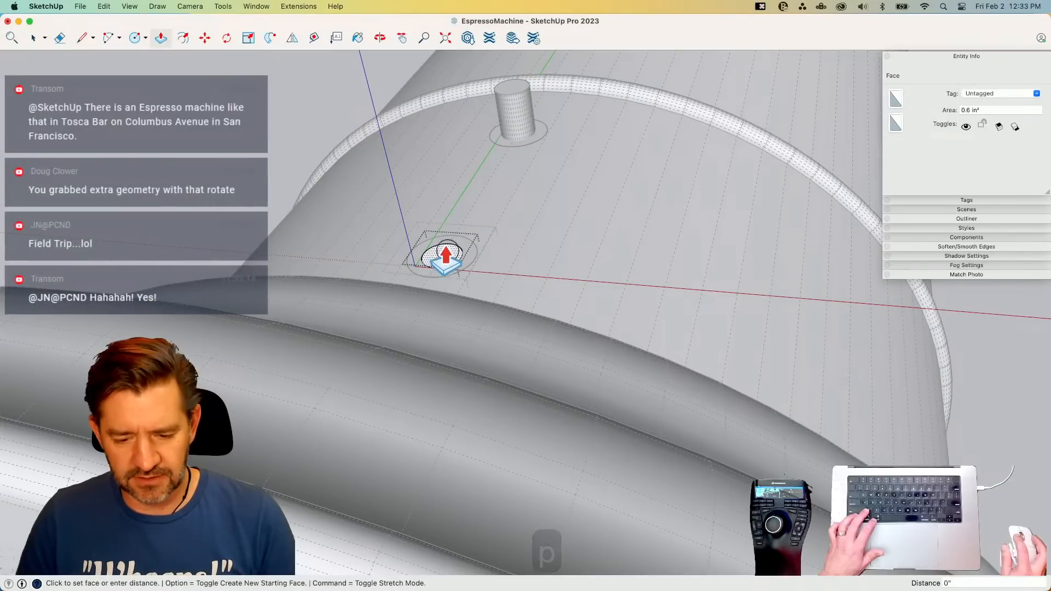
left_click(420, 207)
key("space")
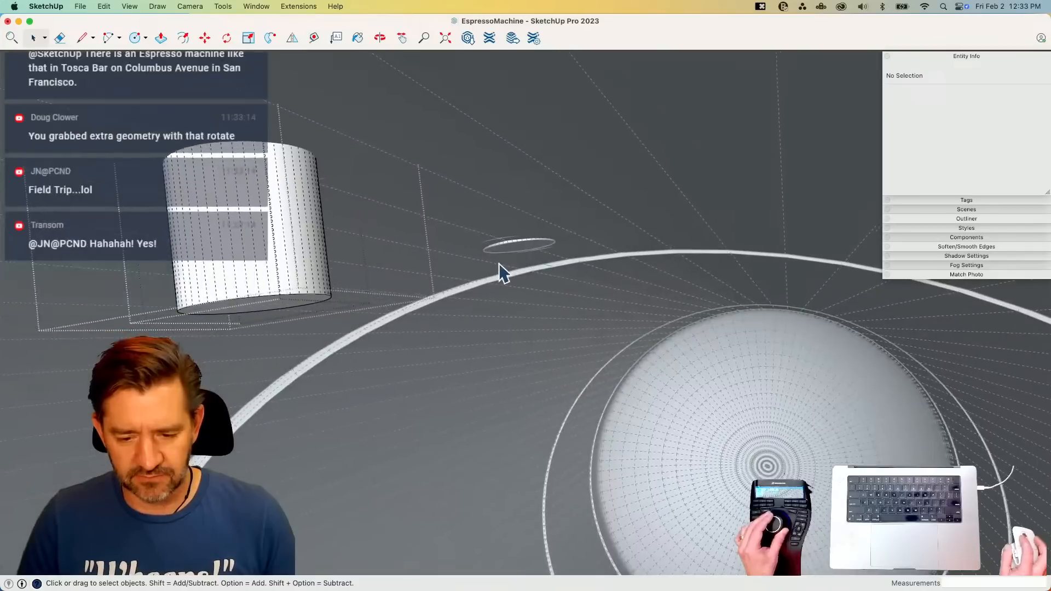
- Extend the upper cylinder's inner end face about 3/8" into the body and leave group editing
key("space")
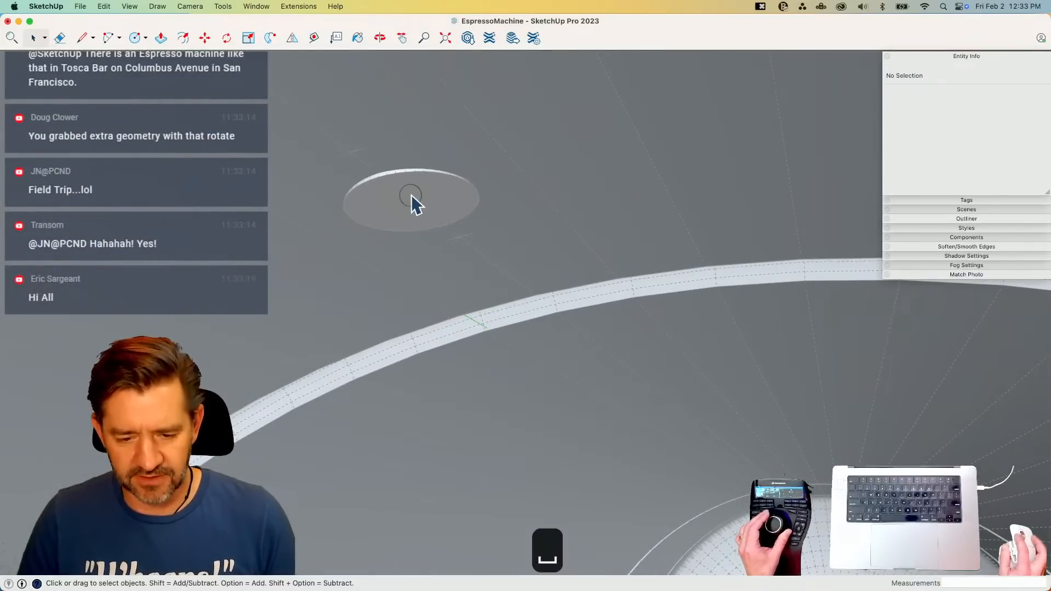
left_click(412, 195)
key("p")
key("space")
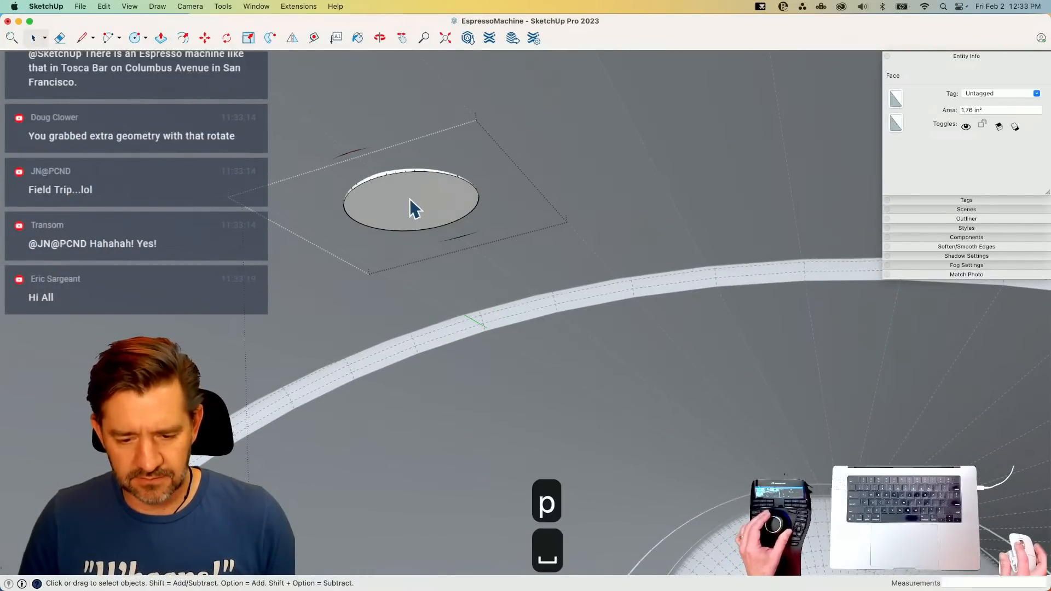
key("p")
left_click(408, 211)
left_click(415, 273)
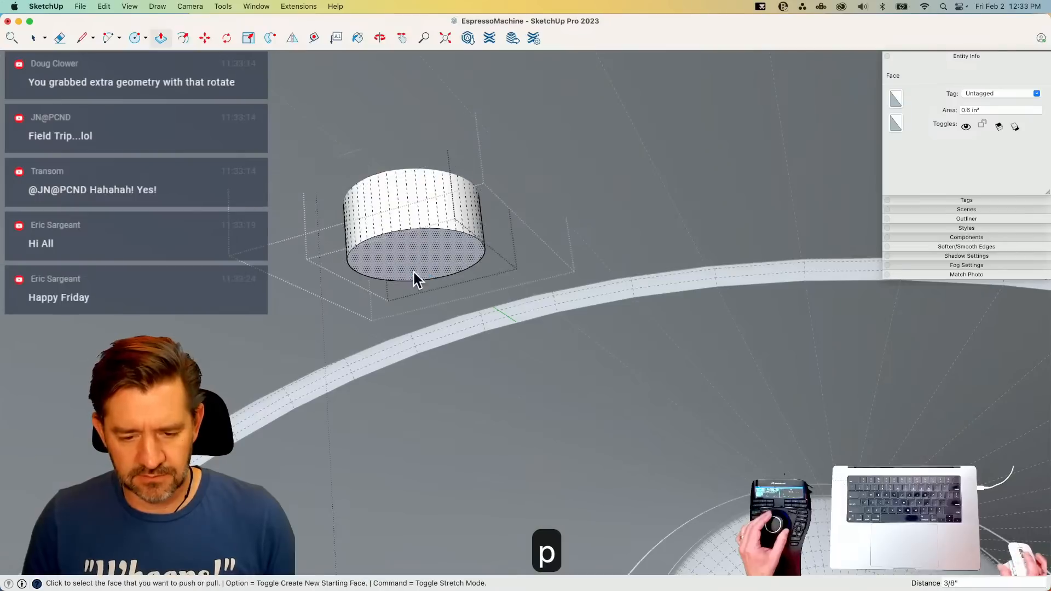
key("space")
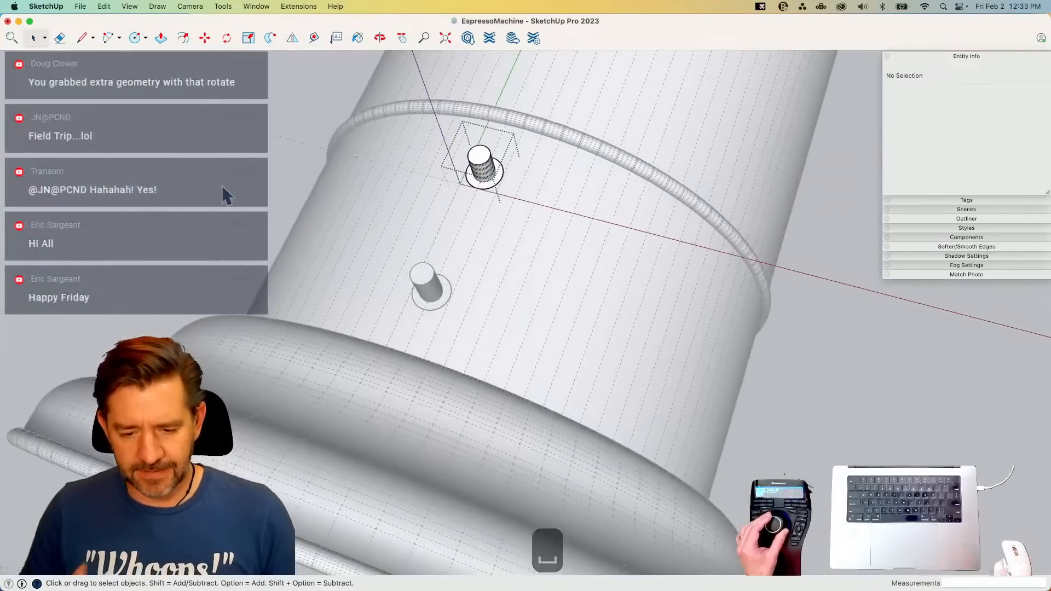
left_click(286, 203)
left_click(285, 203)
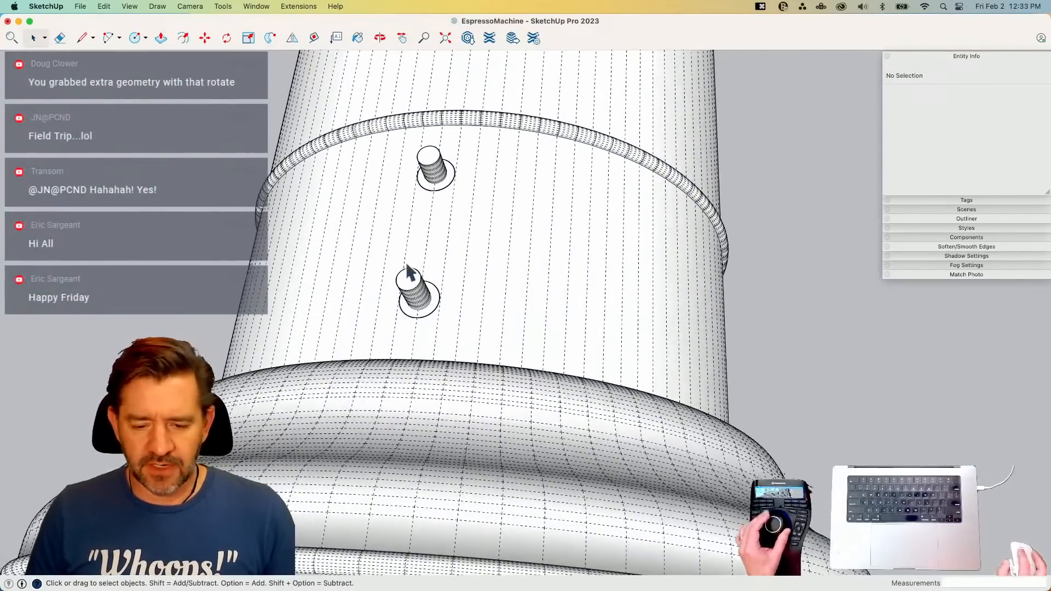
- Make the outer ring a separate nested group inside the lower and the upper vent group, and leave group editing
double_click(378, 278)
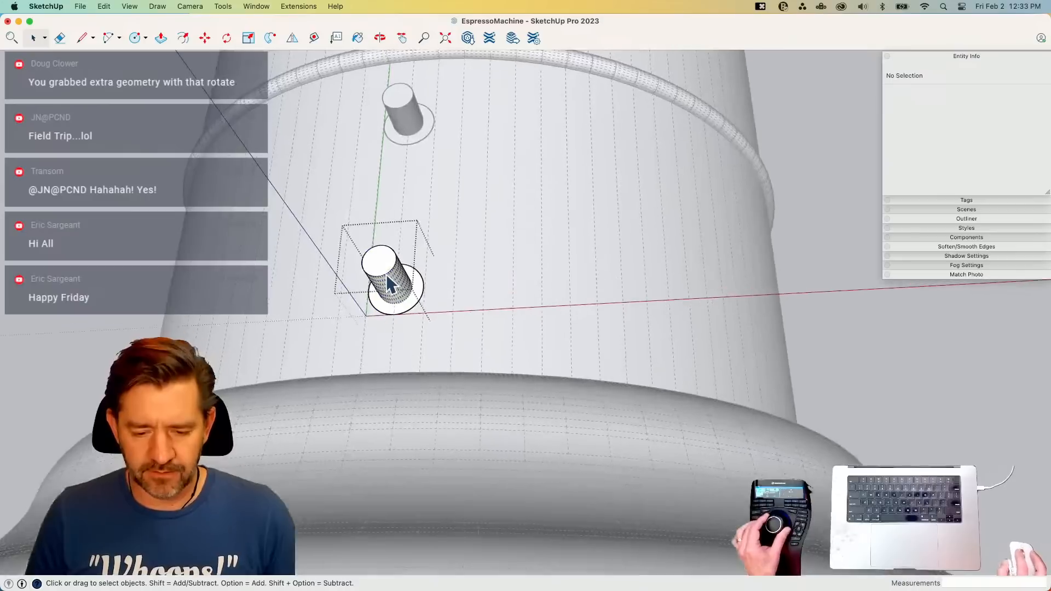
triple_click(455, 288)
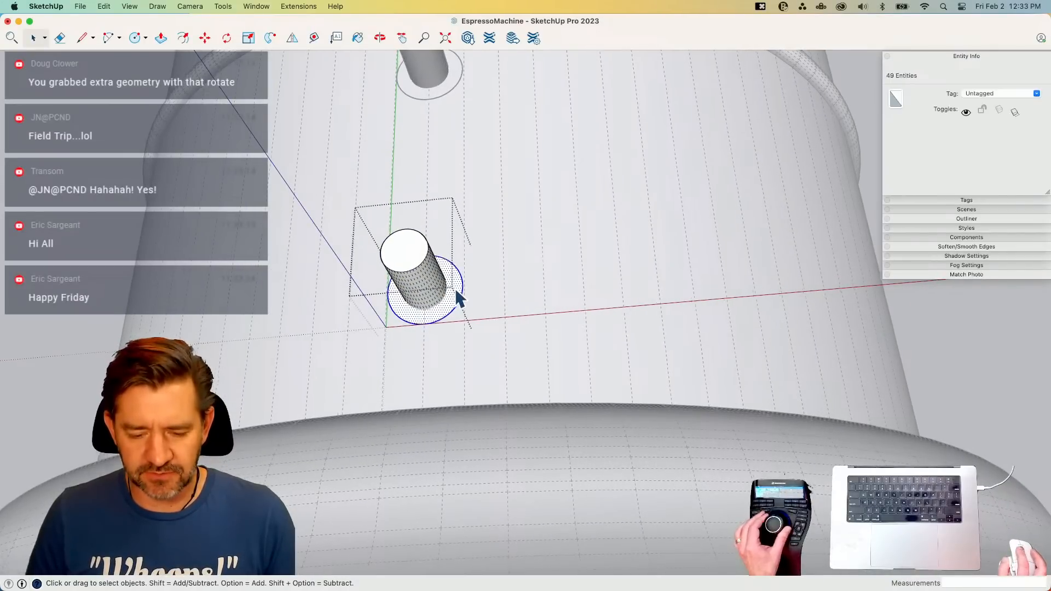
right_click(432, 250)
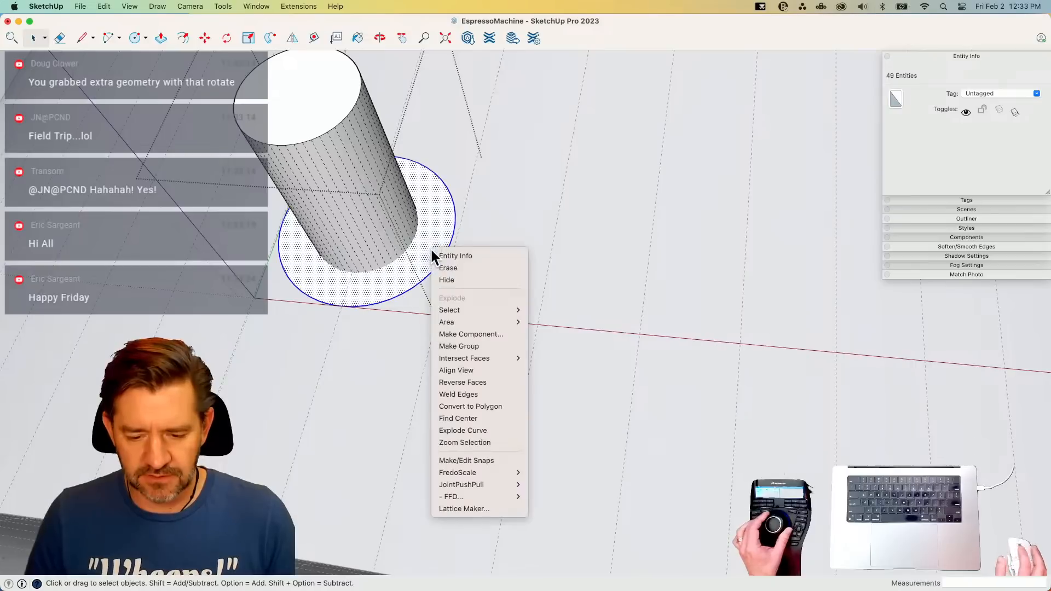
left_click(469, 344)
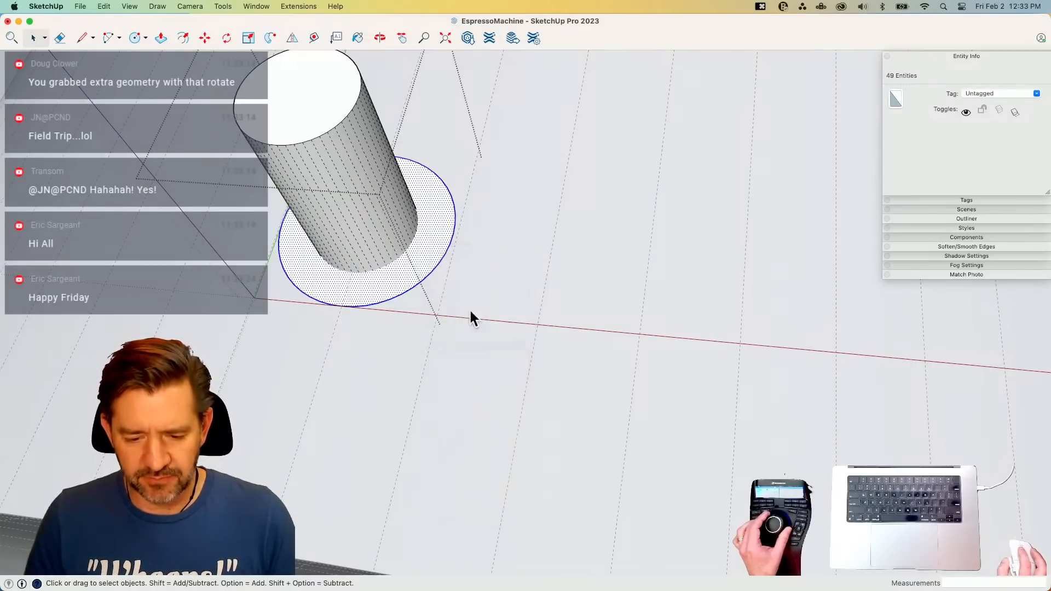
triple_click(508, 235)
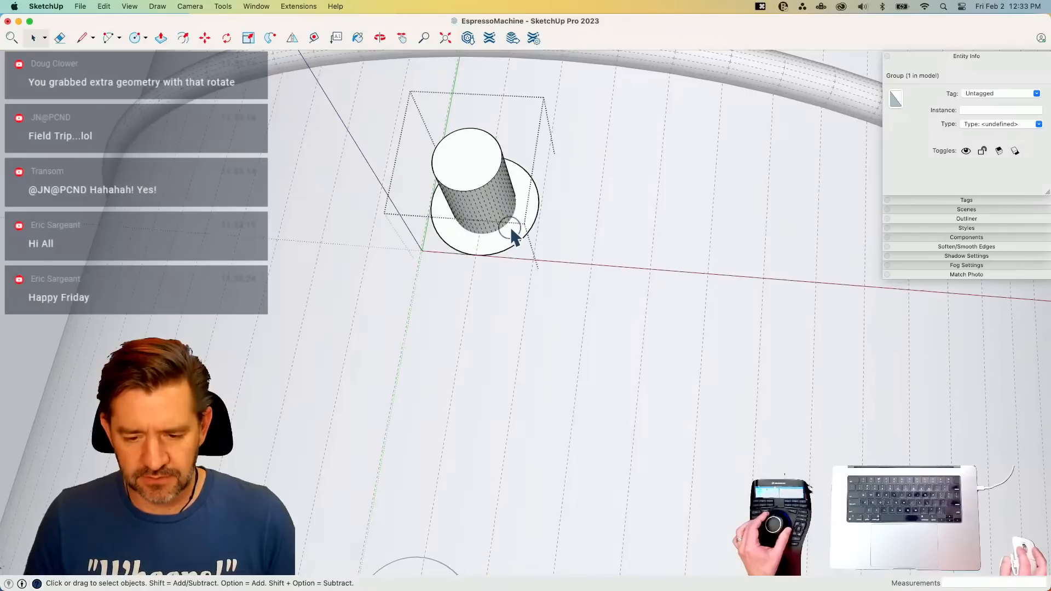
right_click(513, 233)
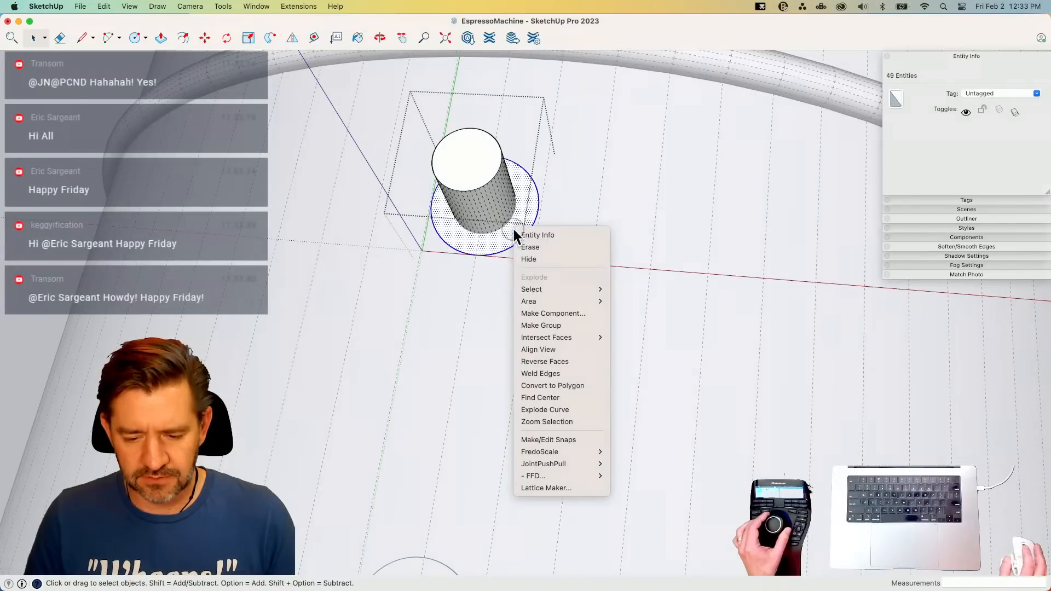
left_click(547, 325)
left_click(61, 155)
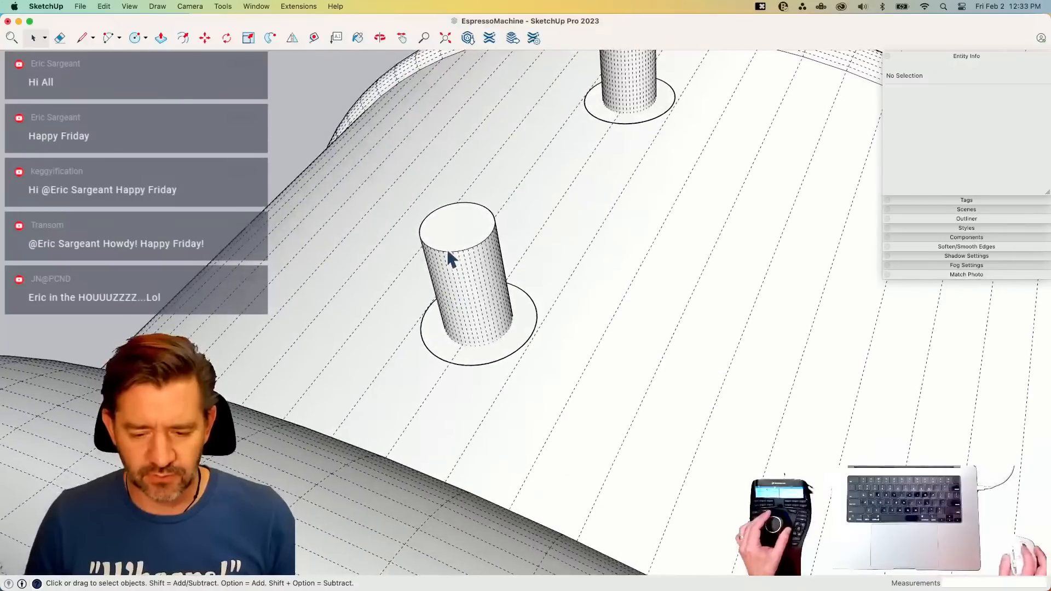
- Explode the upper and lower outer vent groups, leaving each cylinder and ring as its own group
left_click(470, 288)
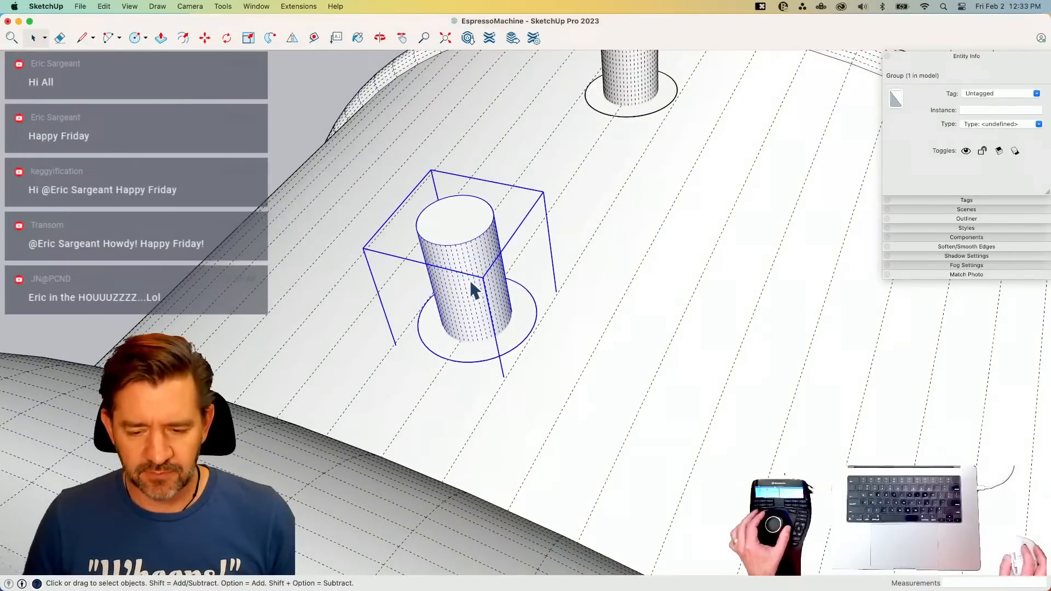
left_click(629, 77, "shift")
right_click(629, 75)
left_click(652, 136)
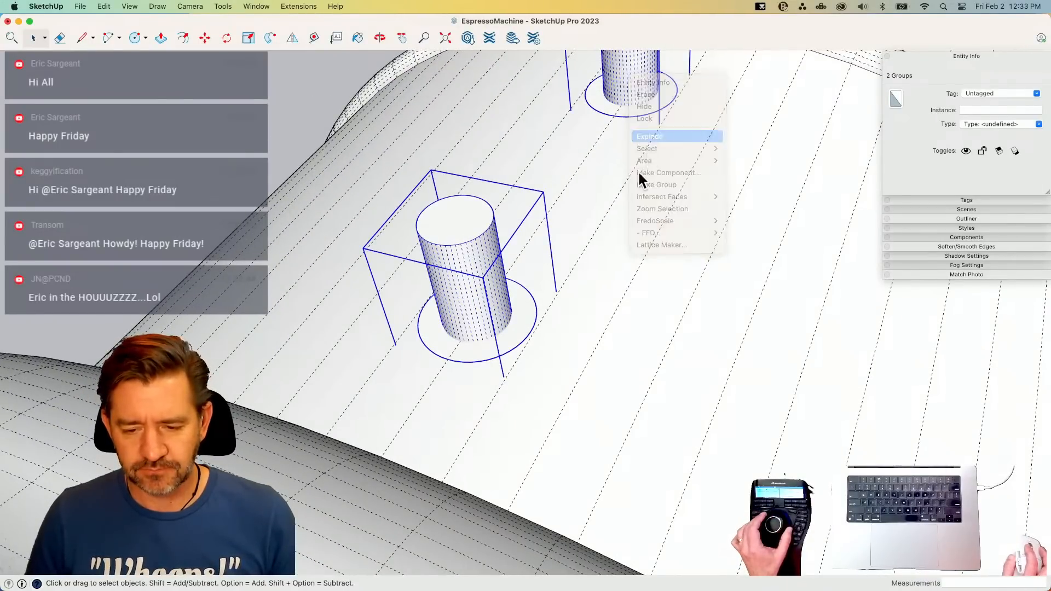
left_click(492, 290)
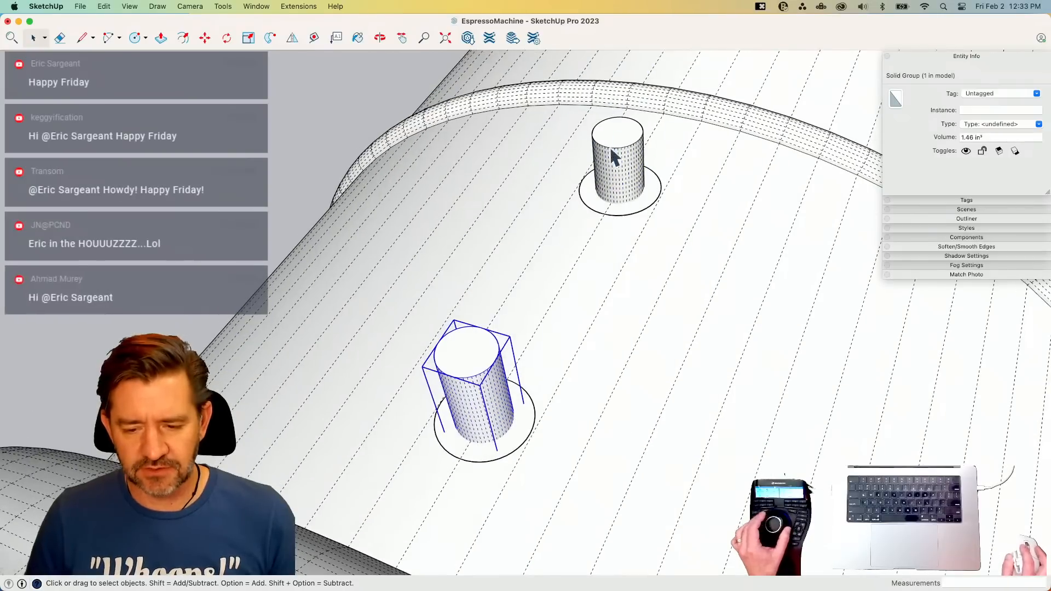
left_click(627, 211)
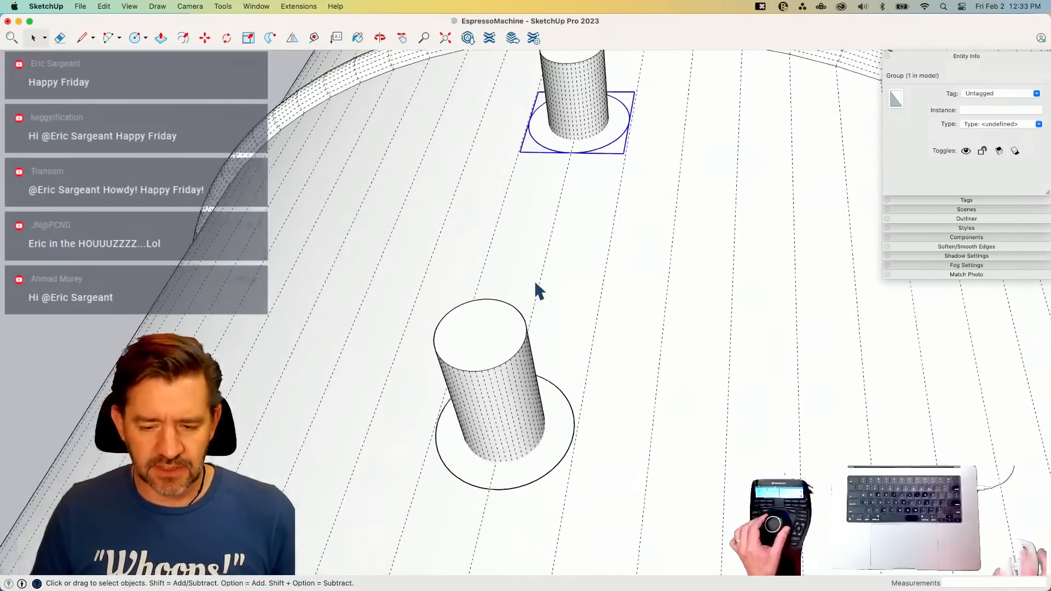
left_click(565, 381)
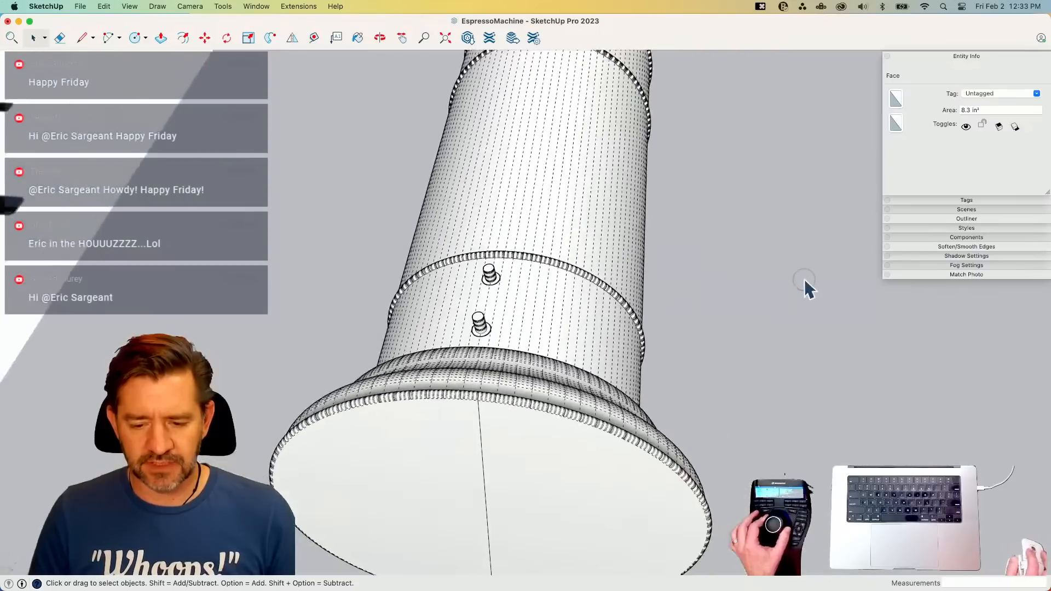
- Make a group from all the loose connected geometry of the revolved body
left_click(804, 278)
triple_click(609, 369)
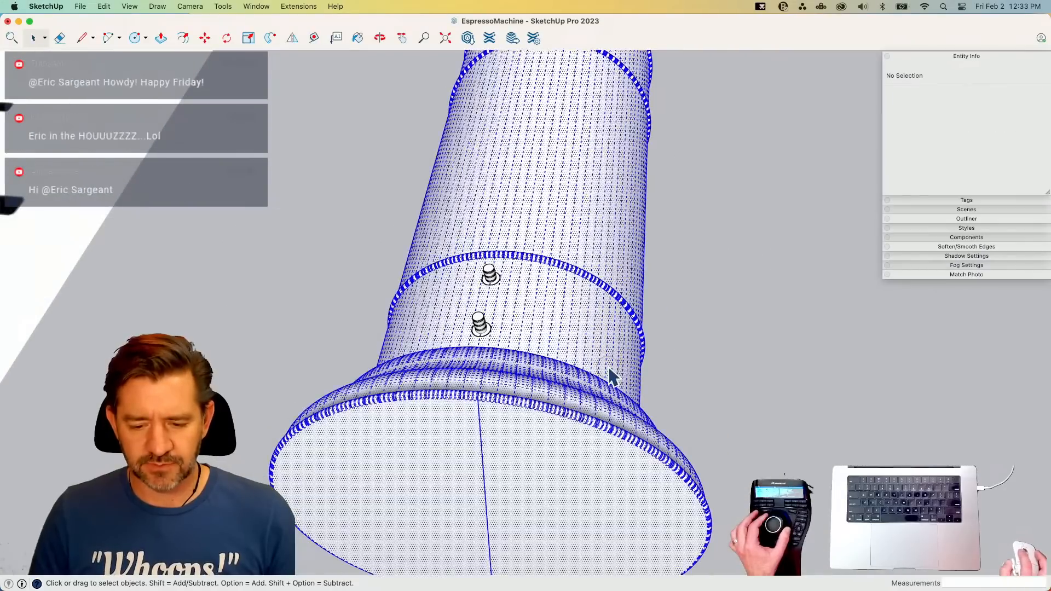
right_click(609, 370)
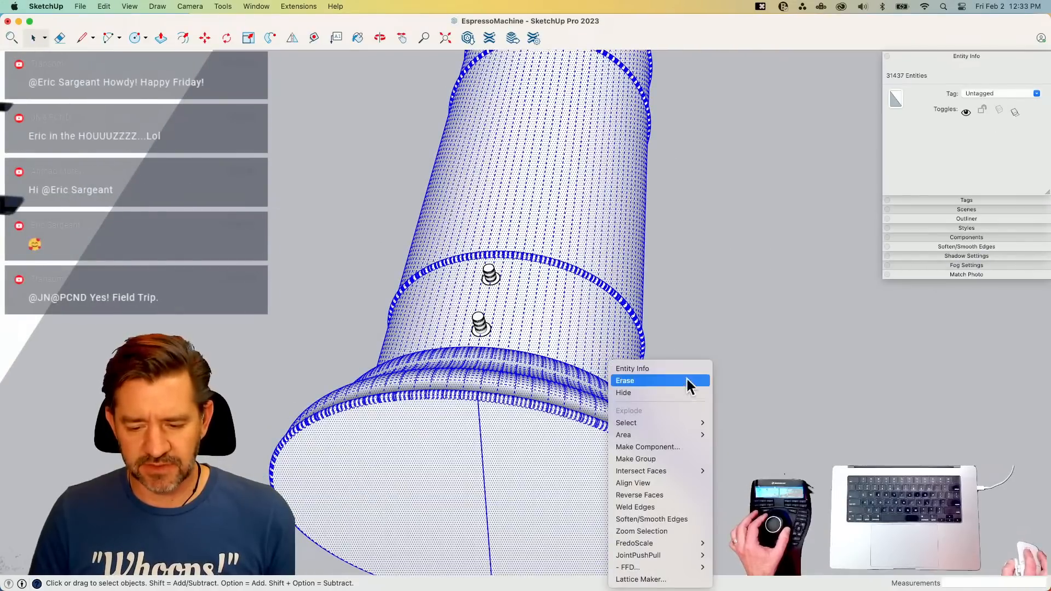
left_click(671, 459)
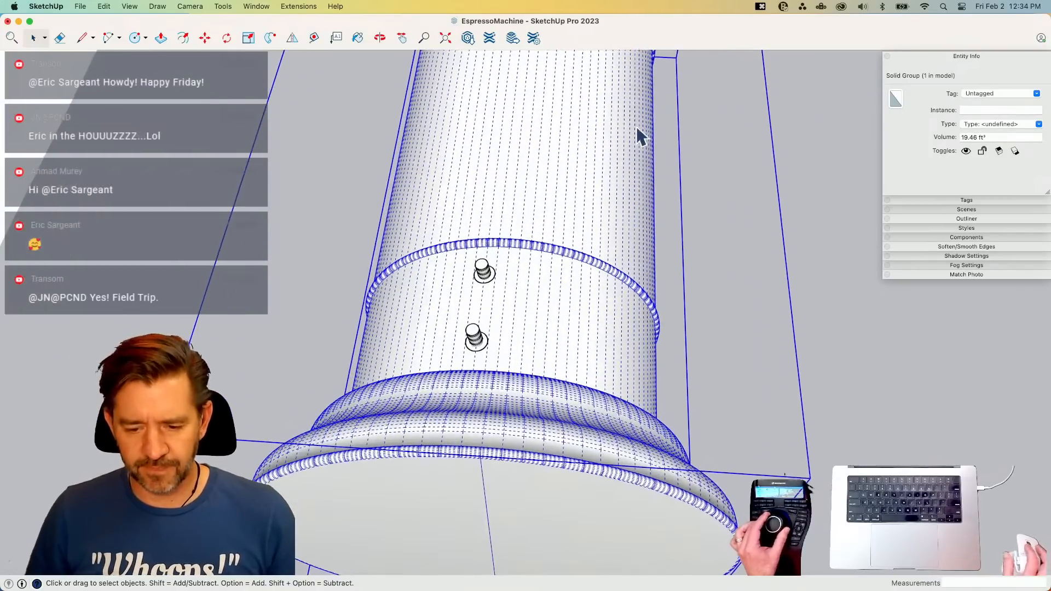
key("space")
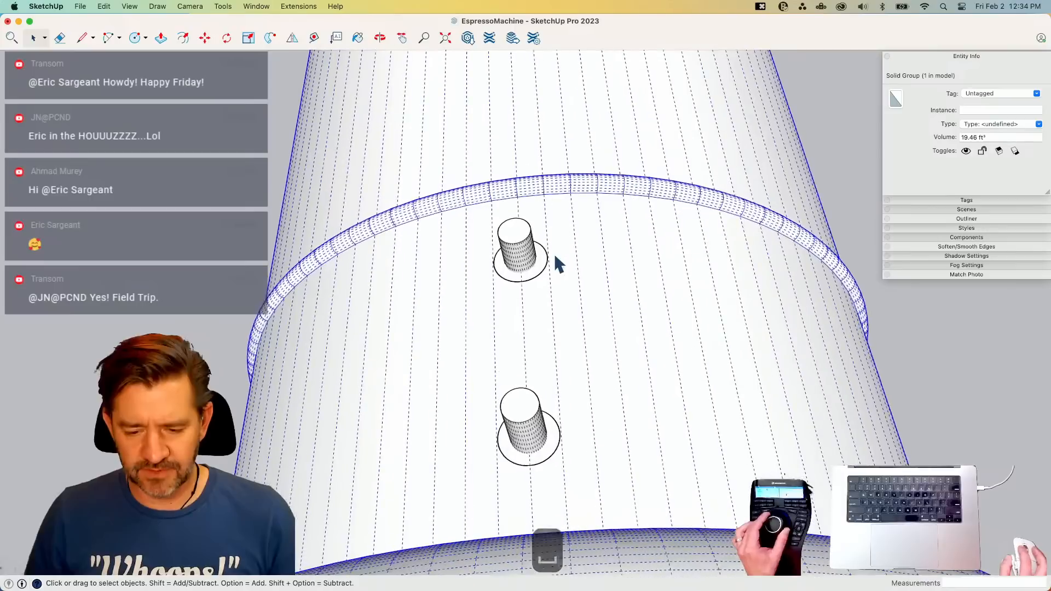
- Open the body group with the rest of the model hidden and intersect the two band faces behind the cylinders with the model
double_click(582, 250)
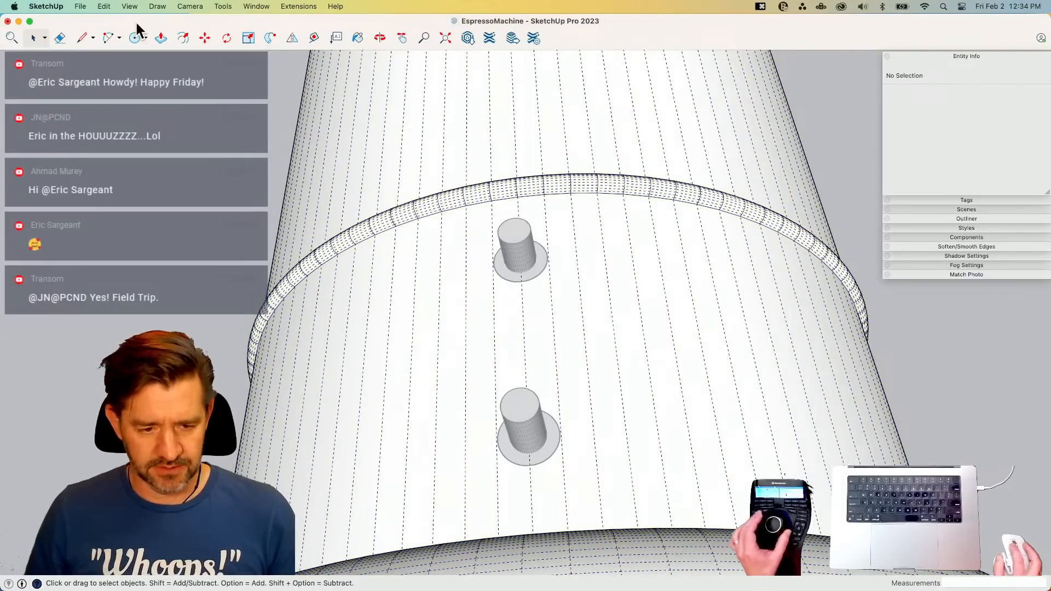
key("shift+q")
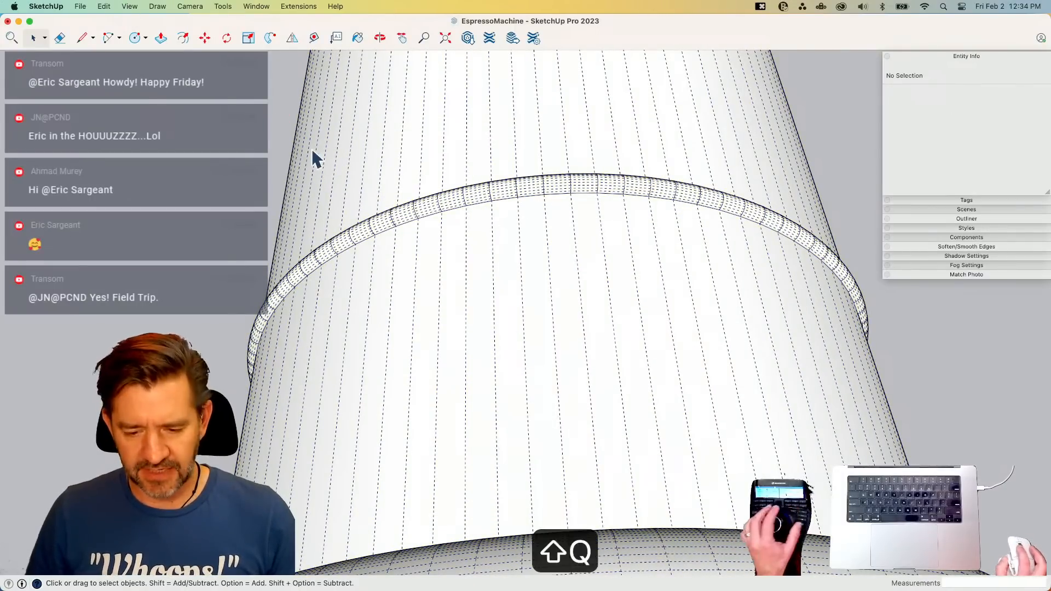
left_click(540, 285)
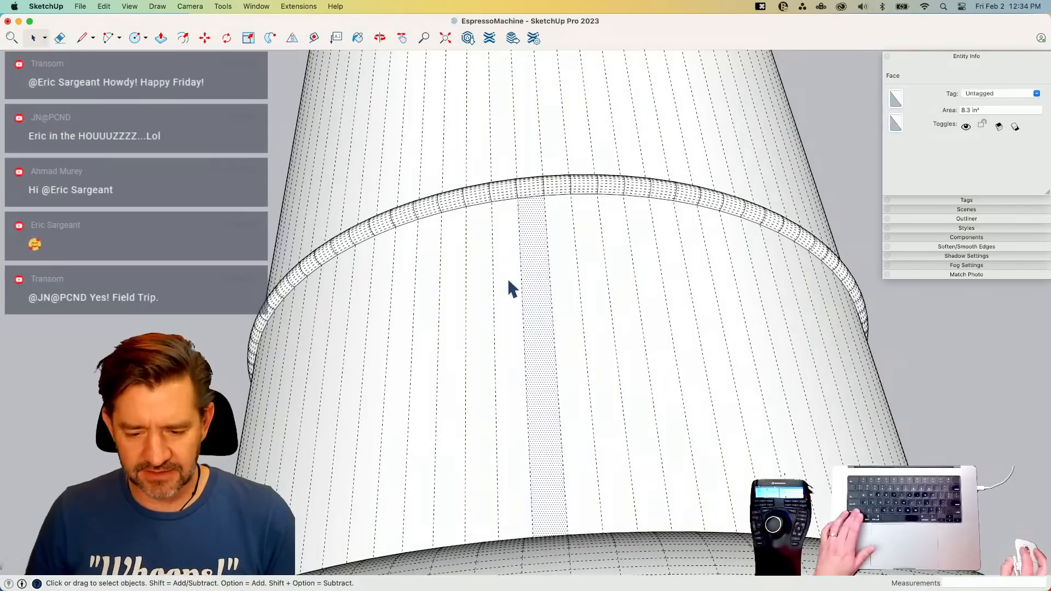
right_click(508, 280)
mouse_move(586, 387)
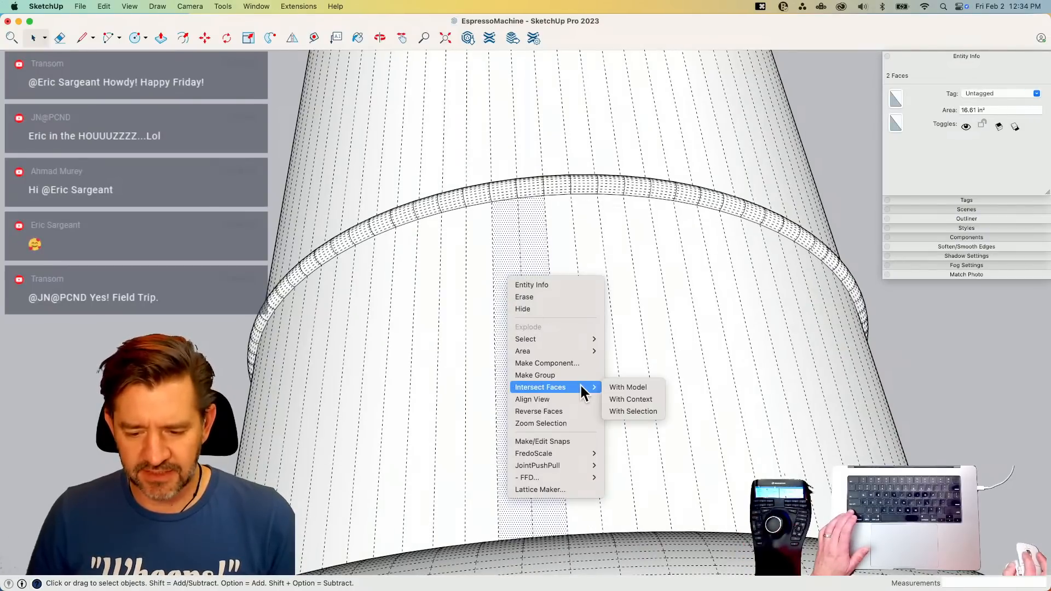
left_click(654, 388)
- Erase the seam and faces inside the two intersected circles to open the upper and lower vent holes
key("e")
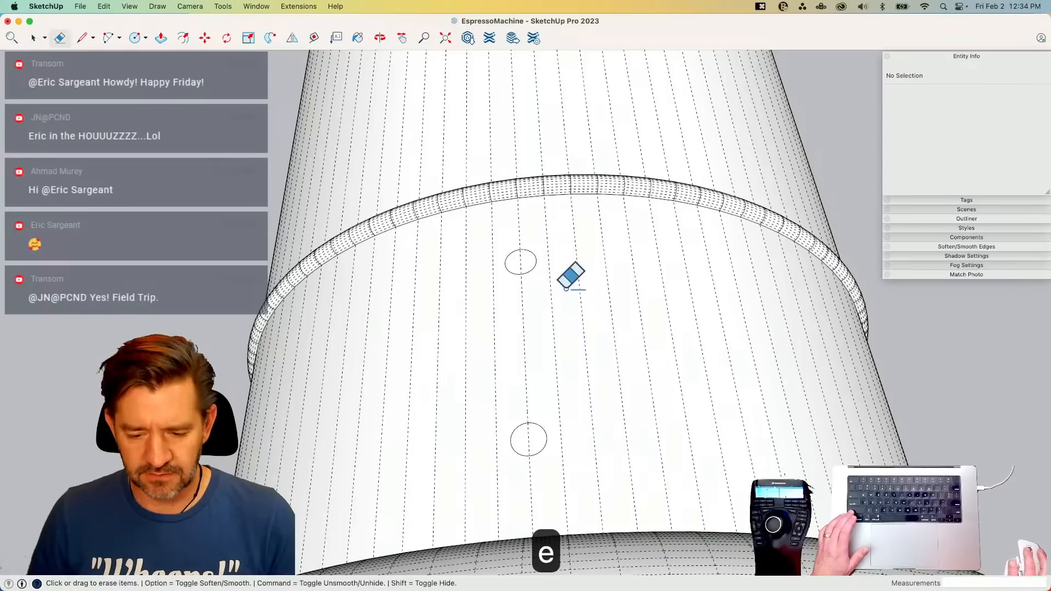
left_click_drag(525, 264, 552, 284)
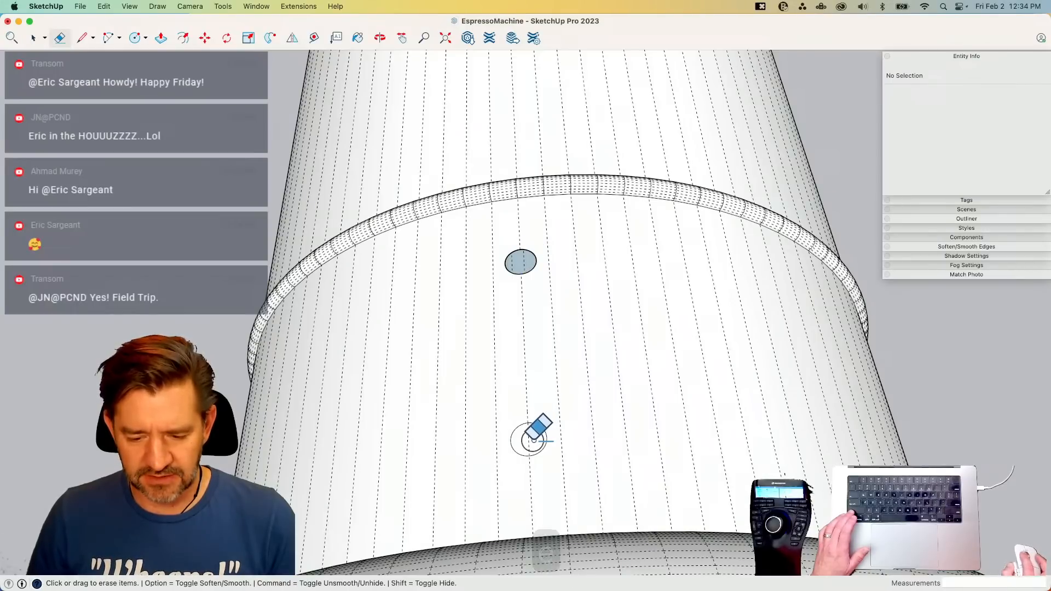
key("space")
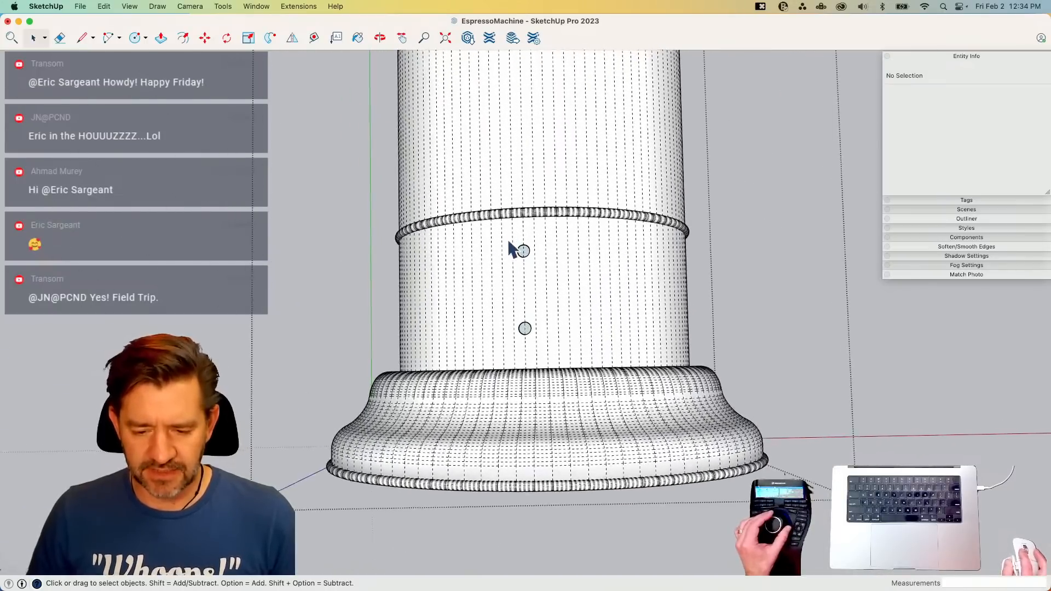
- Try to rotate-copy everything selected around both holes by 15° about the base centre with 23 copies, and undo the copying
left_click_drag(502, 240, 547, 347)
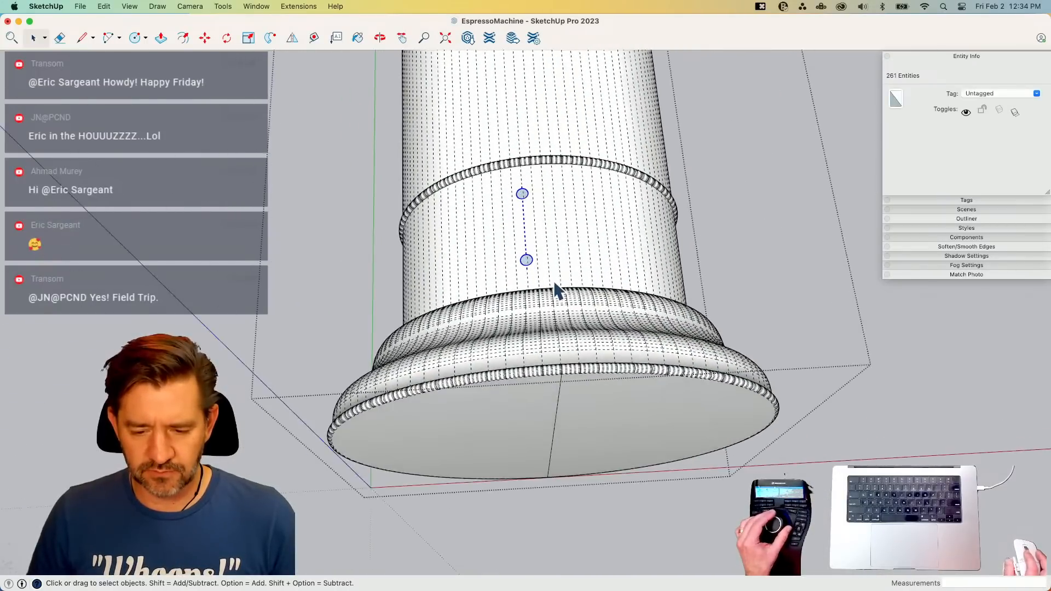
key("q")
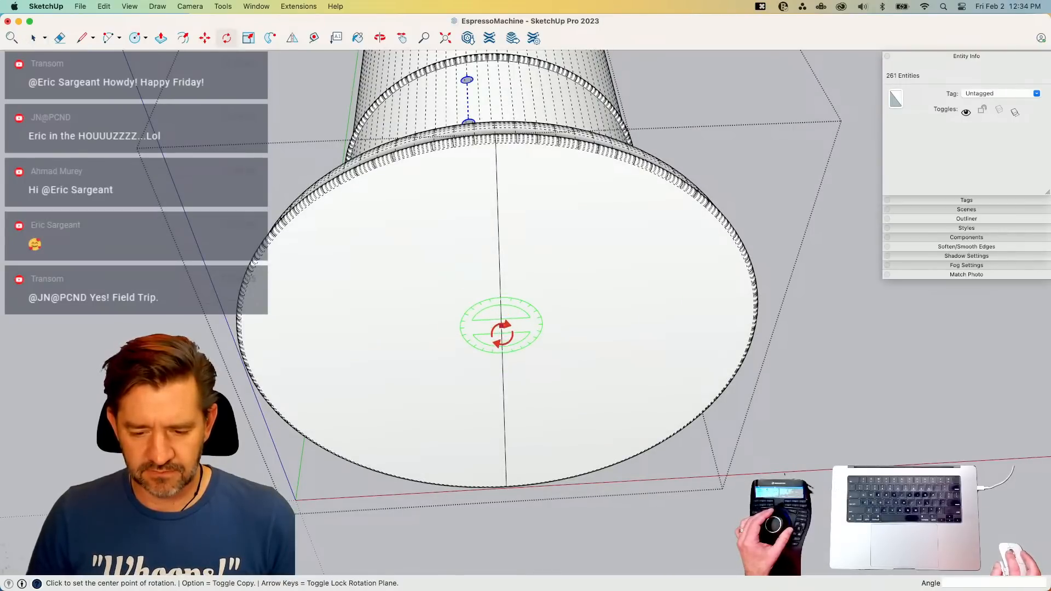
scroll(496, 198, "up", 3)
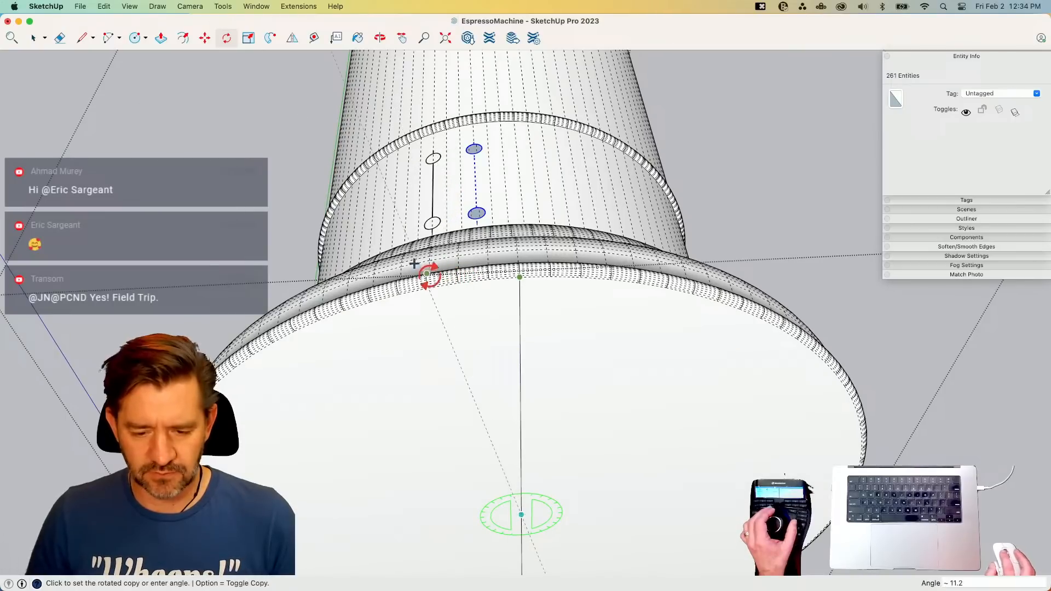
left_click(400, 294)
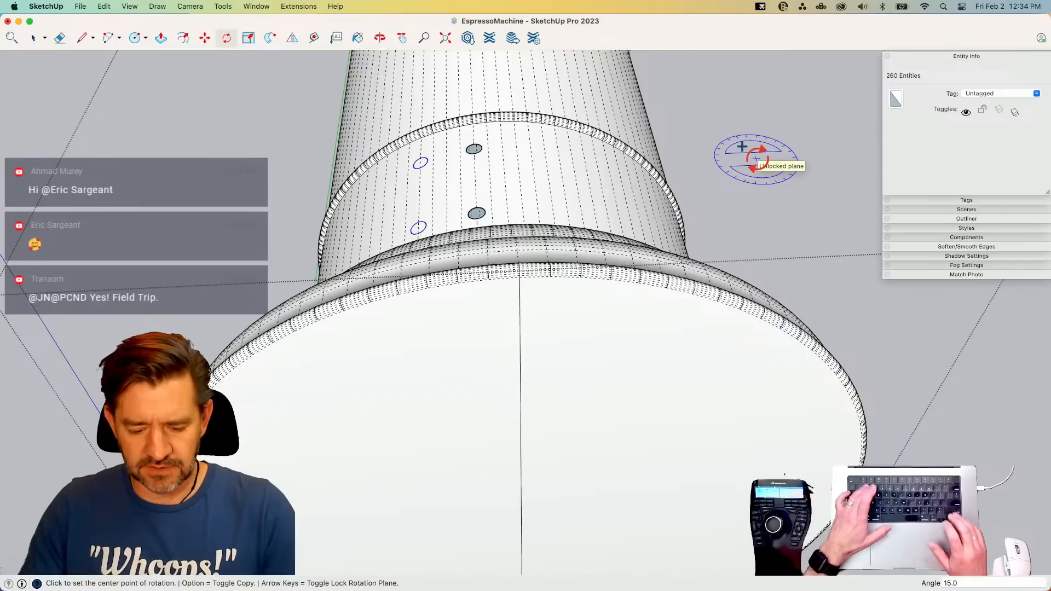
type("23x")
key("Return")
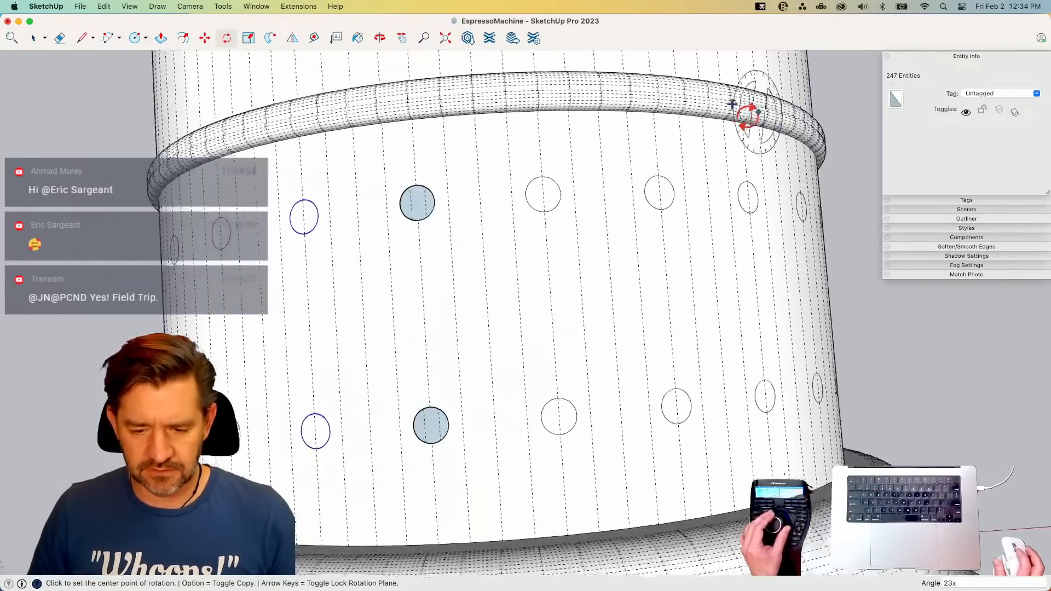
key("space")
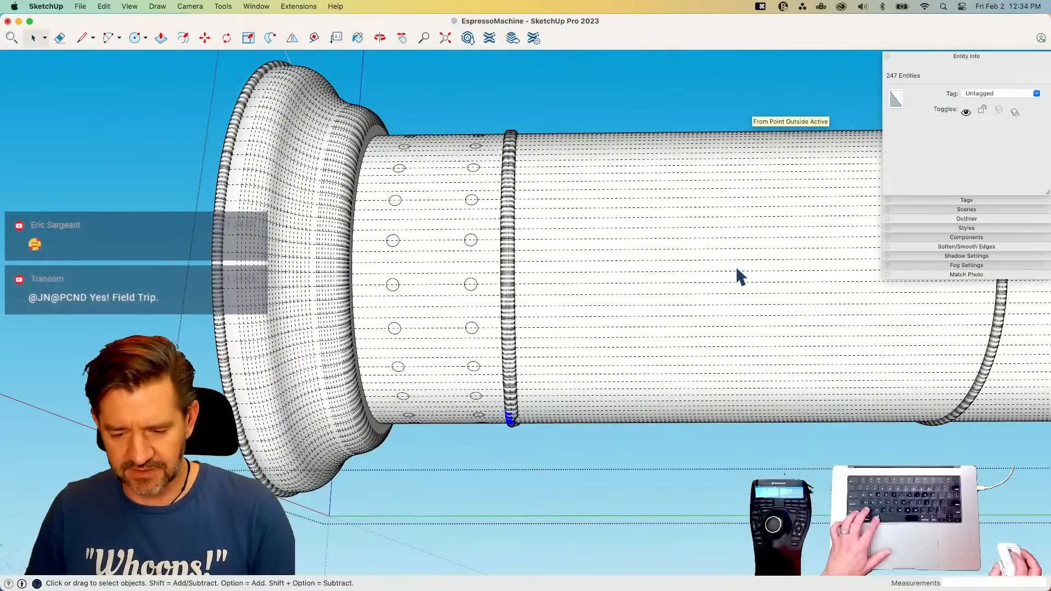
key("cmd+z")
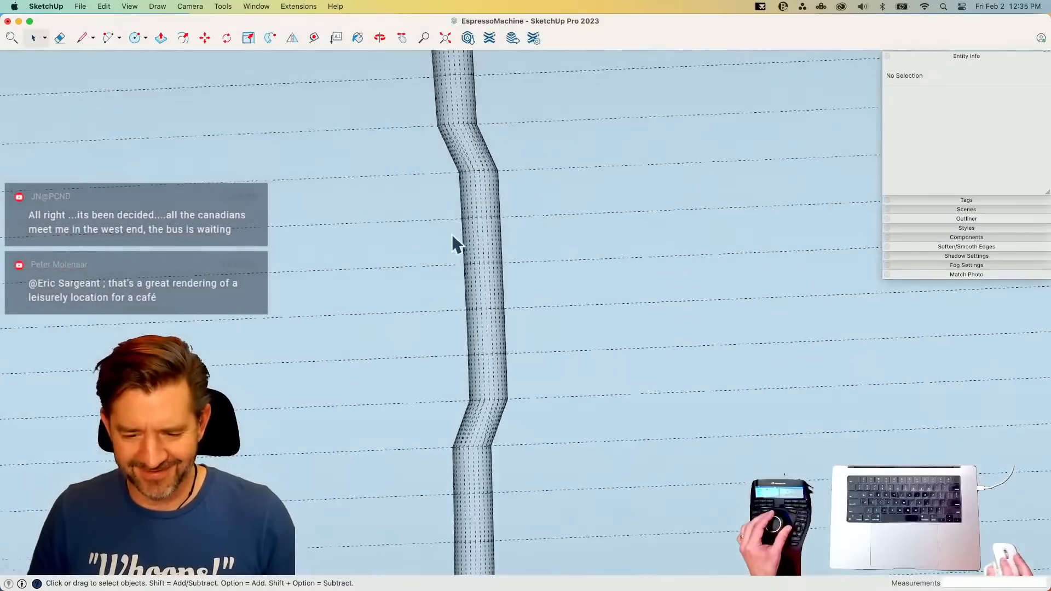
- Move the displaced section of the bead ring back in line with its neighbouring sections and clear the selection
left_click_drag(565, 406, 564, 405)
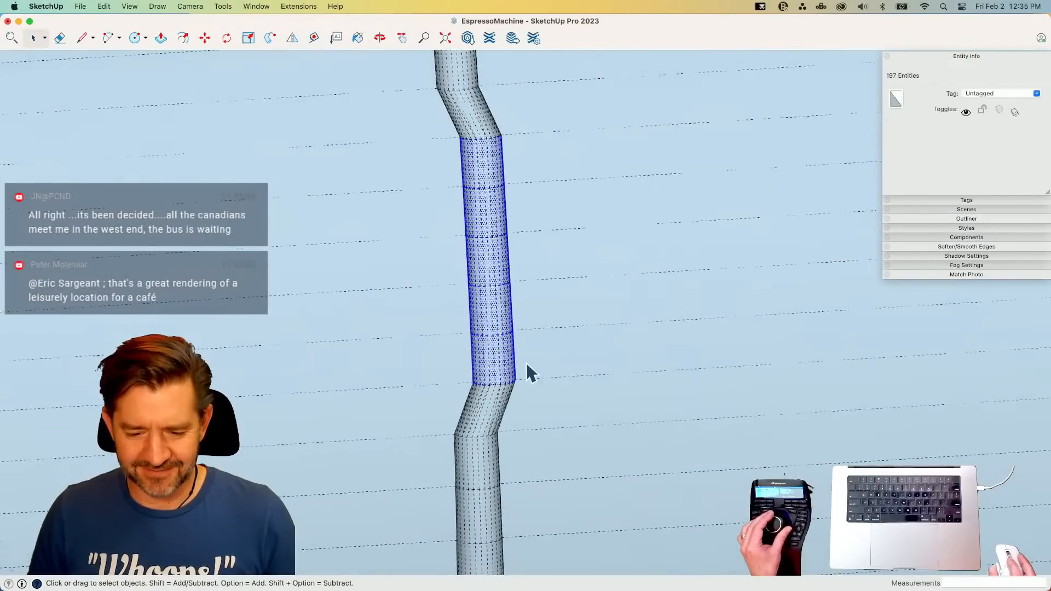
key("m")
left_click(487, 315)
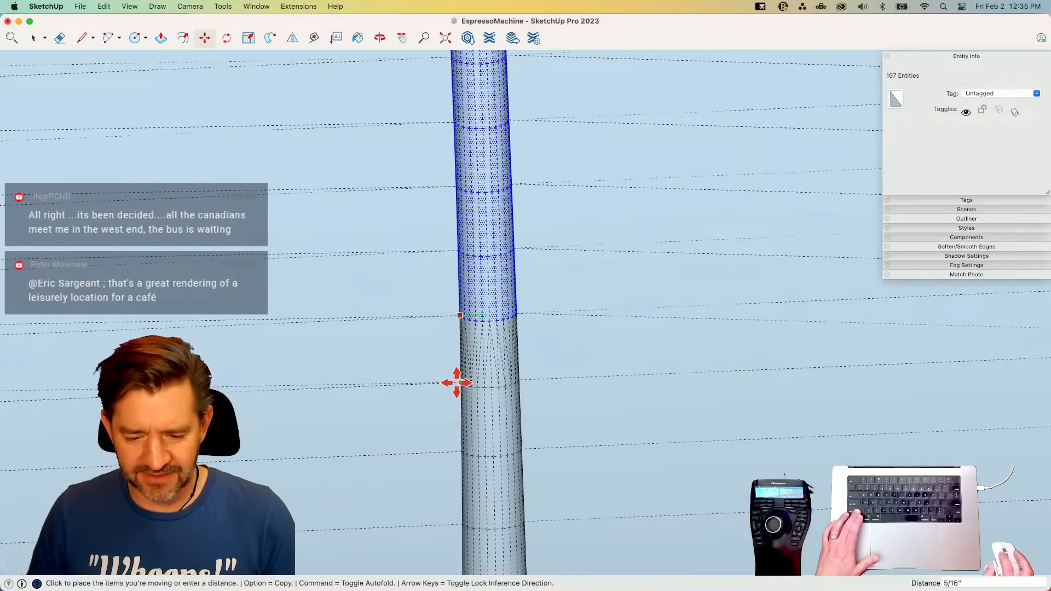
key("space")
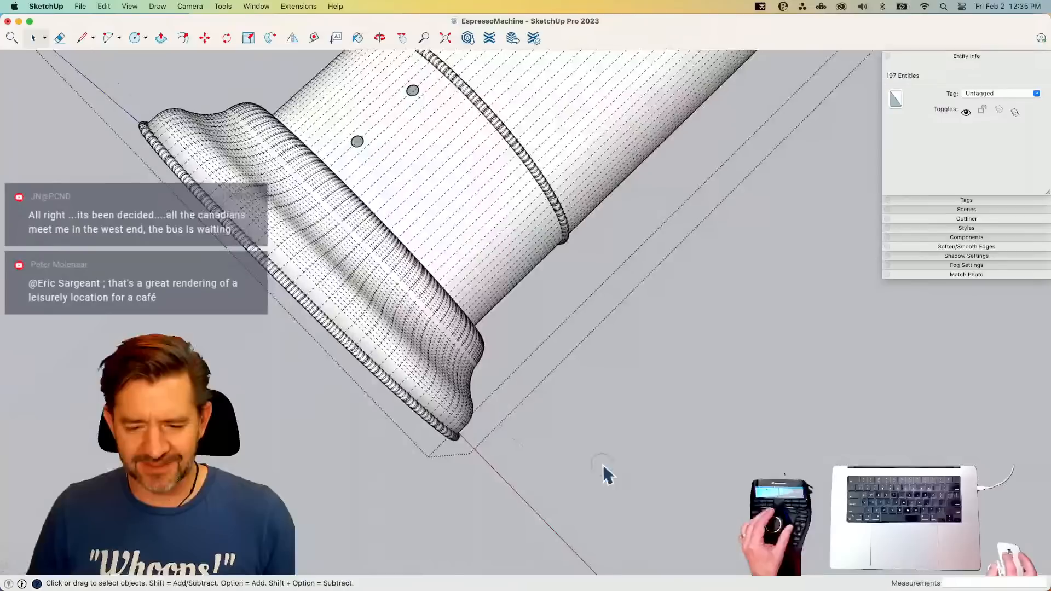
left_click(602, 463)
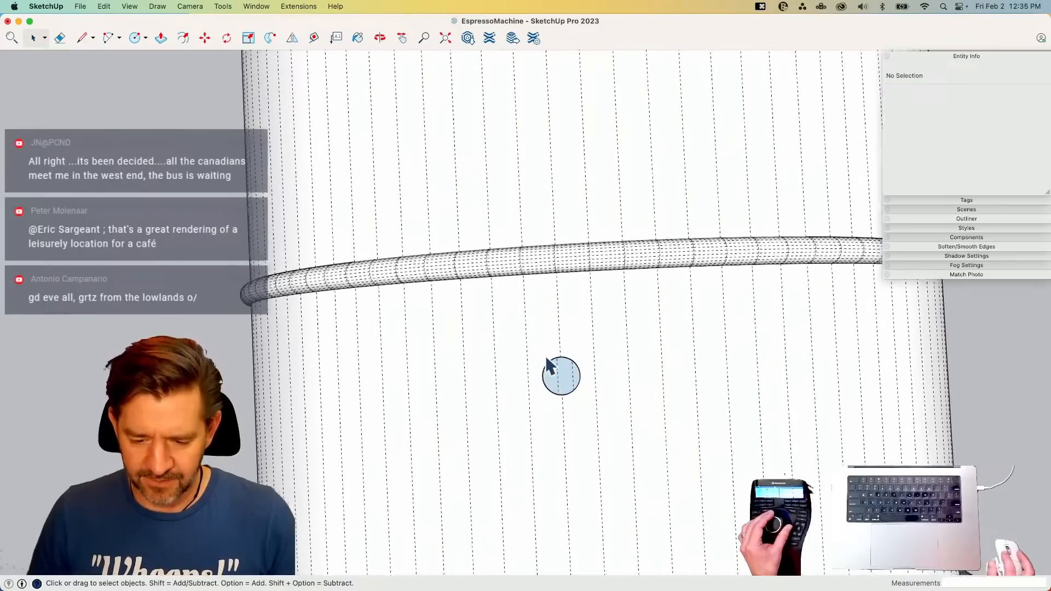
- Select only the edges of both vent holes and rotate-copy them 15° about the base centre, repeated 23 times around the band
left_click_drag(597, 419, 558, 426)
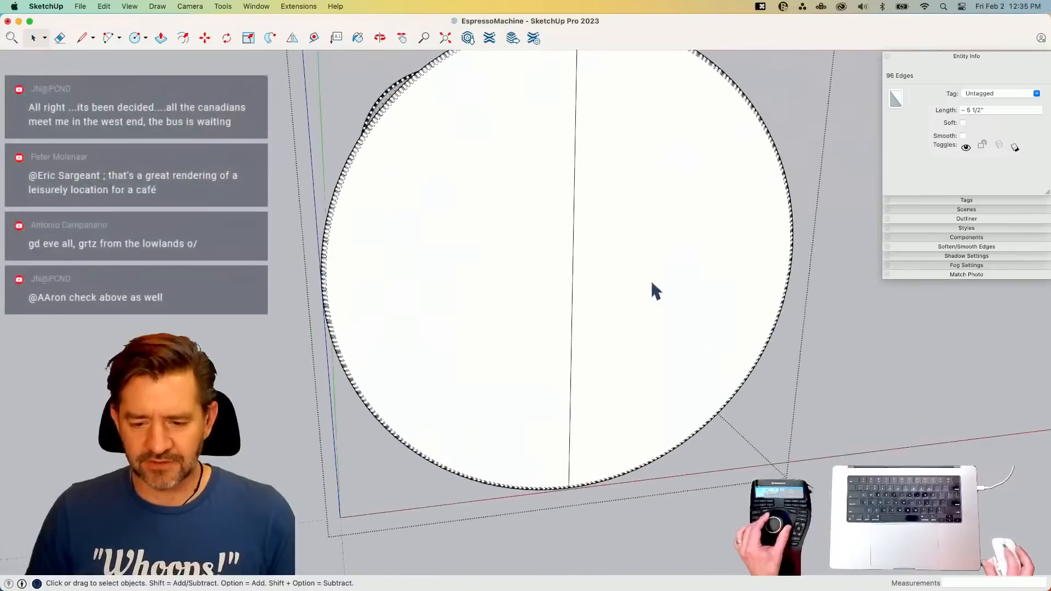
key("q")
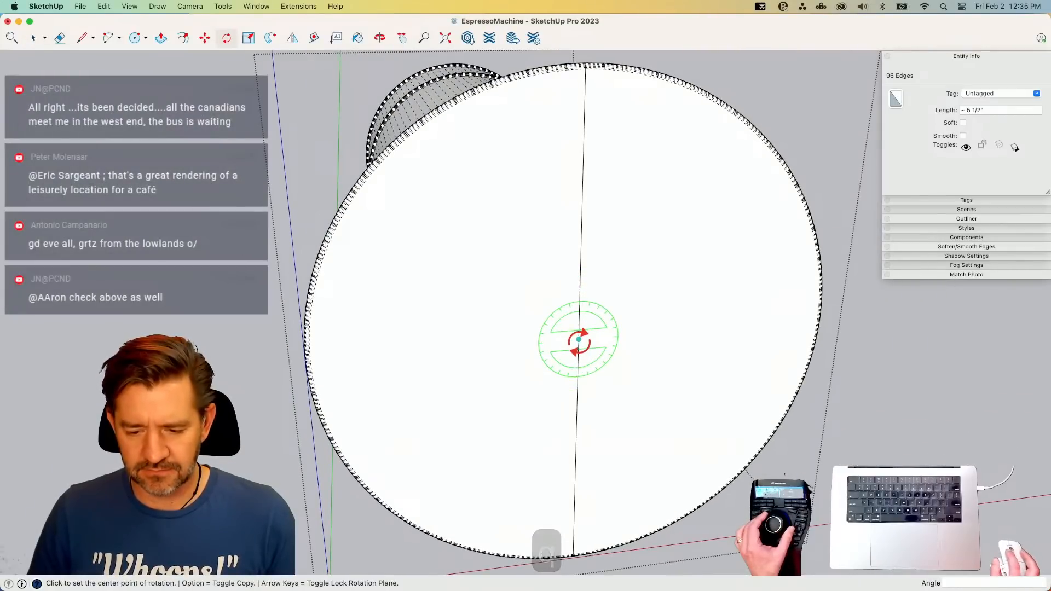
left_click(579, 340)
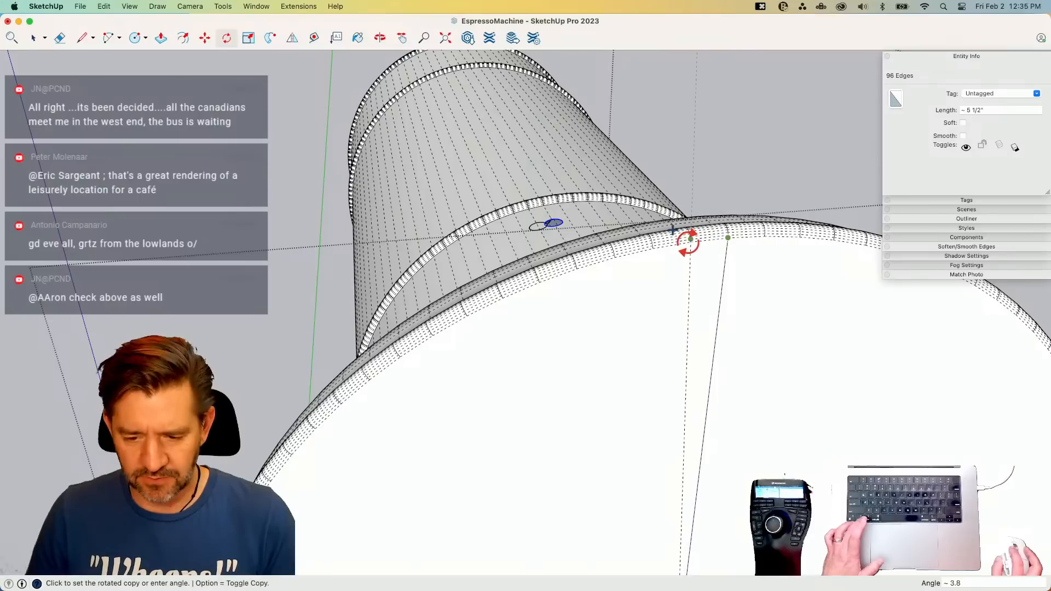
left_click(579, 276)
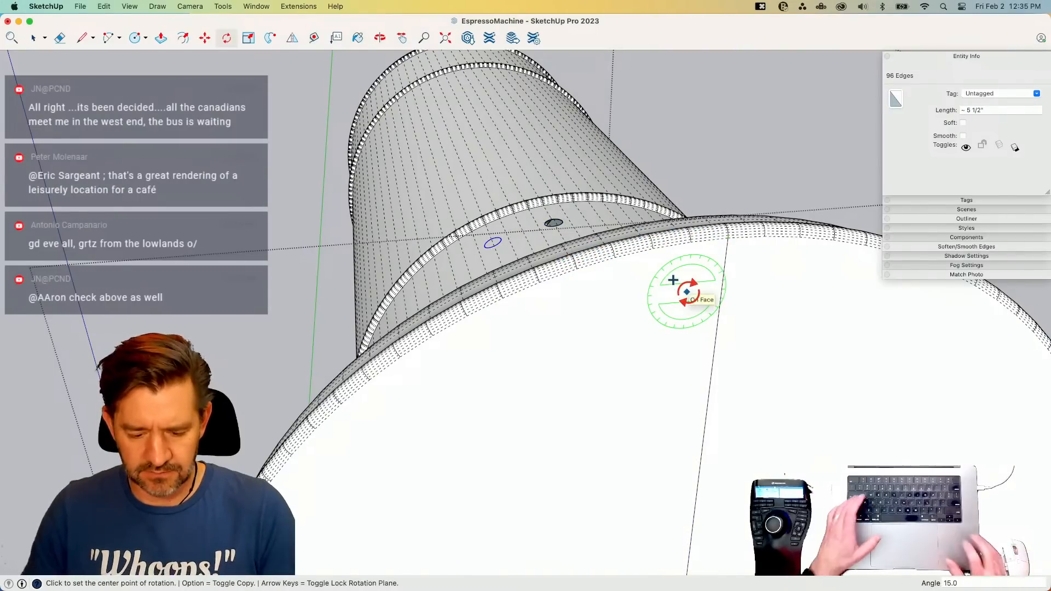
type("23x")
key("Return")
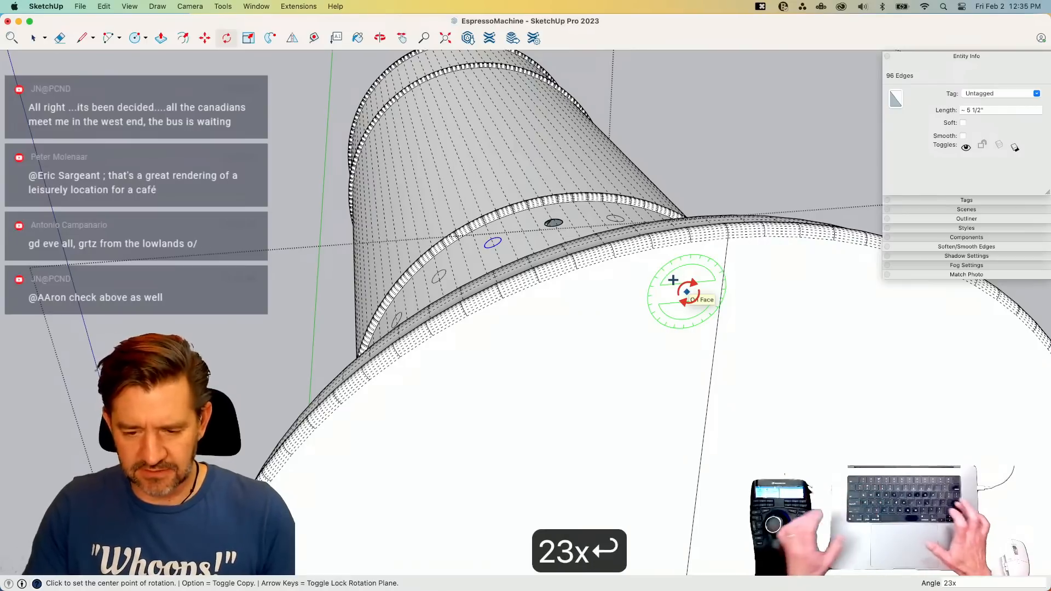
key("space")
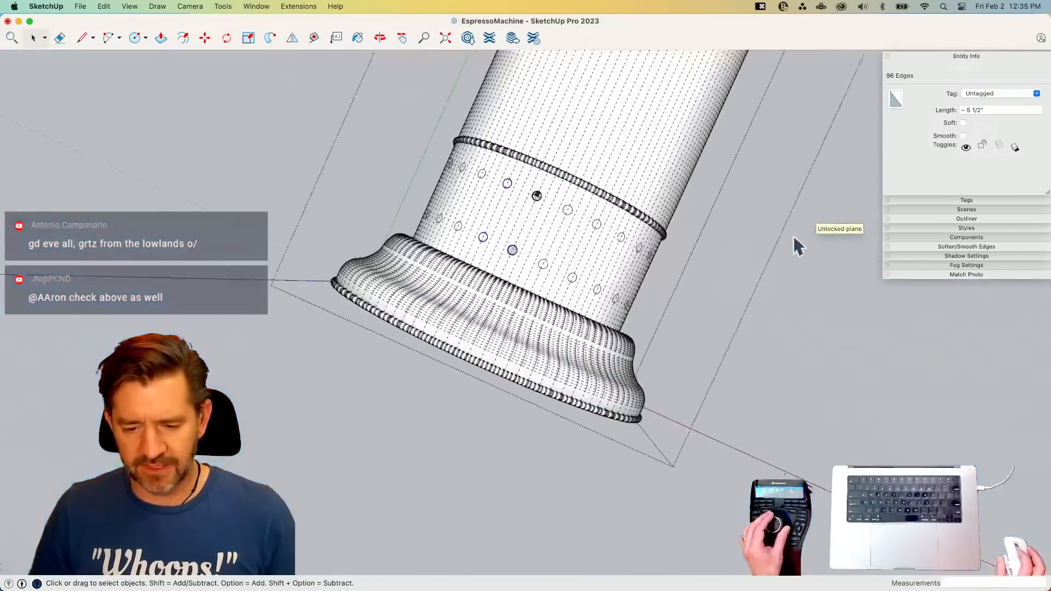
- Erase the seam pieces inside the copied circles next to the original vent holes to open them in both rows
key("e")
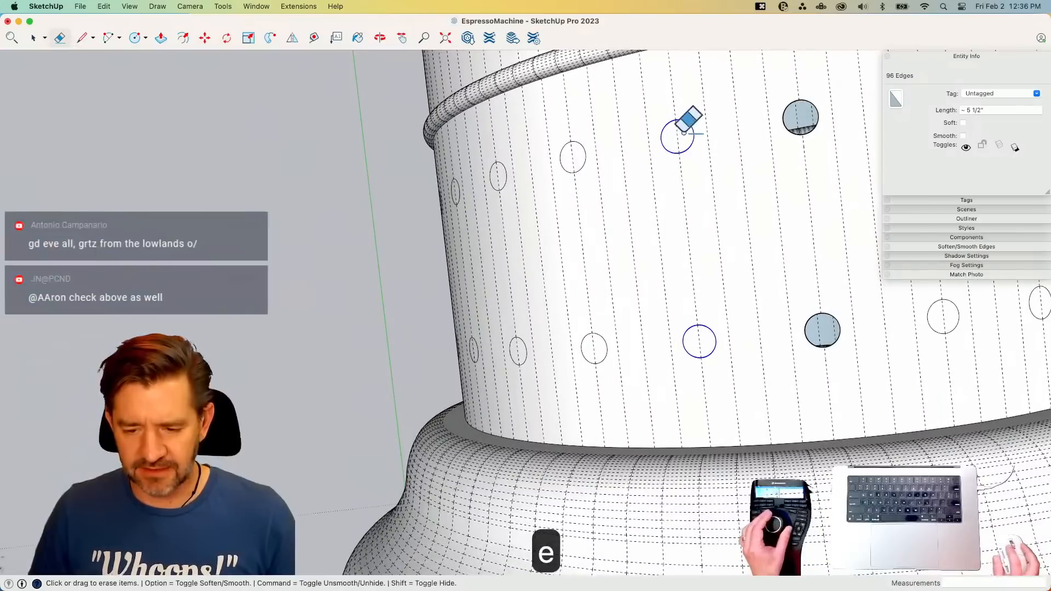
left_click(701, 345)
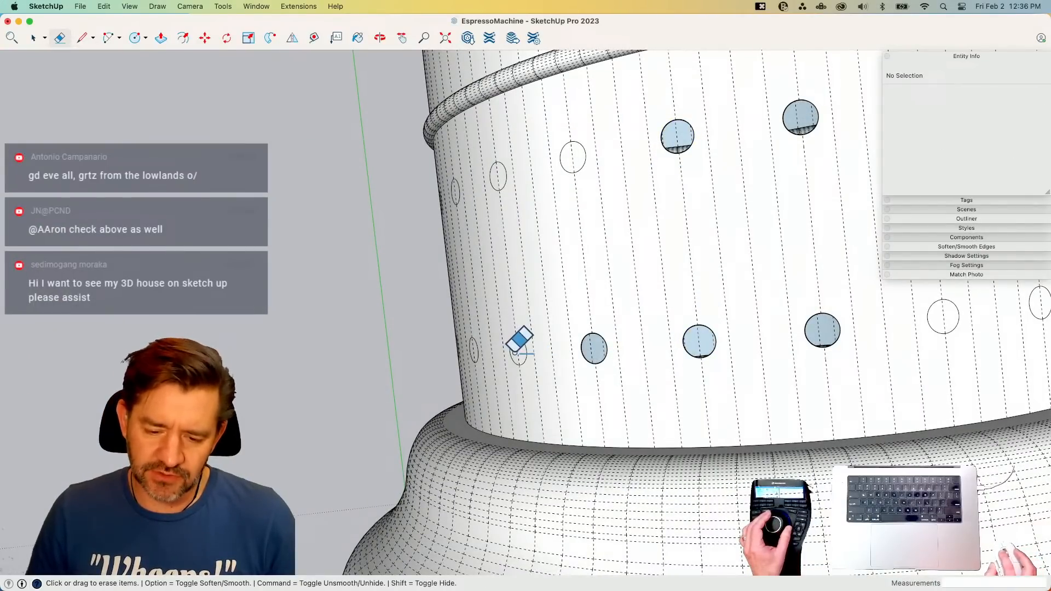
left_click(496, 176)
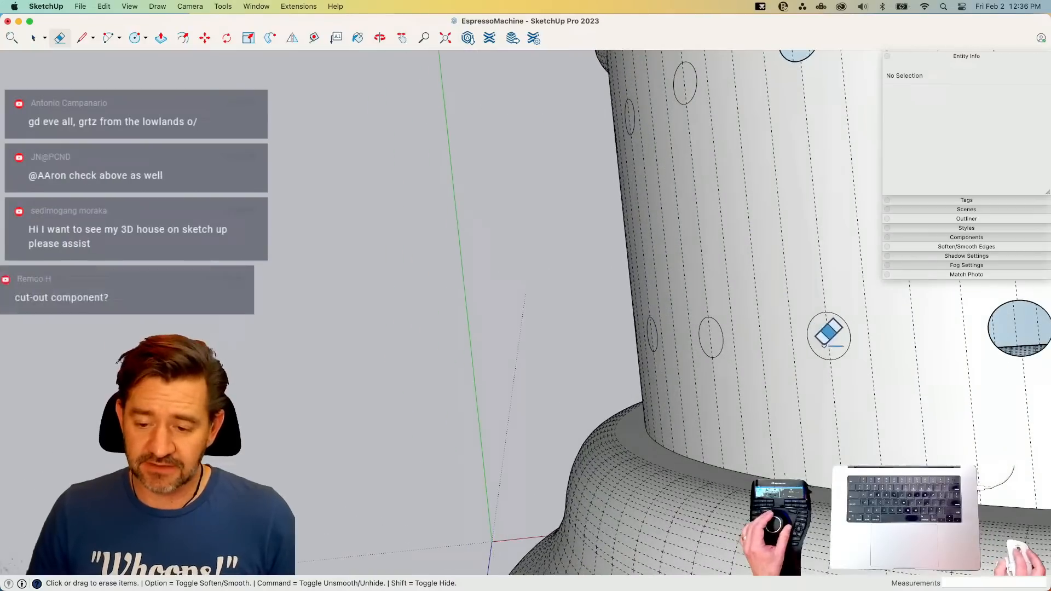
left_click(825, 344)
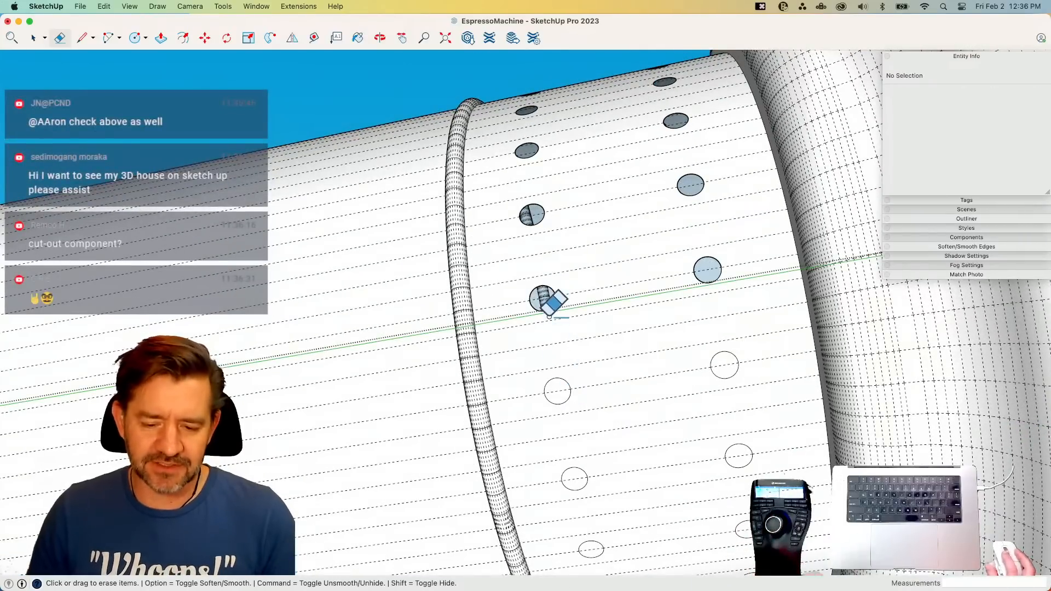
- Continue around the band, erasing the seam pieces inside the next copied circles to open those vent holes
key("space")
left_click(512, 304)
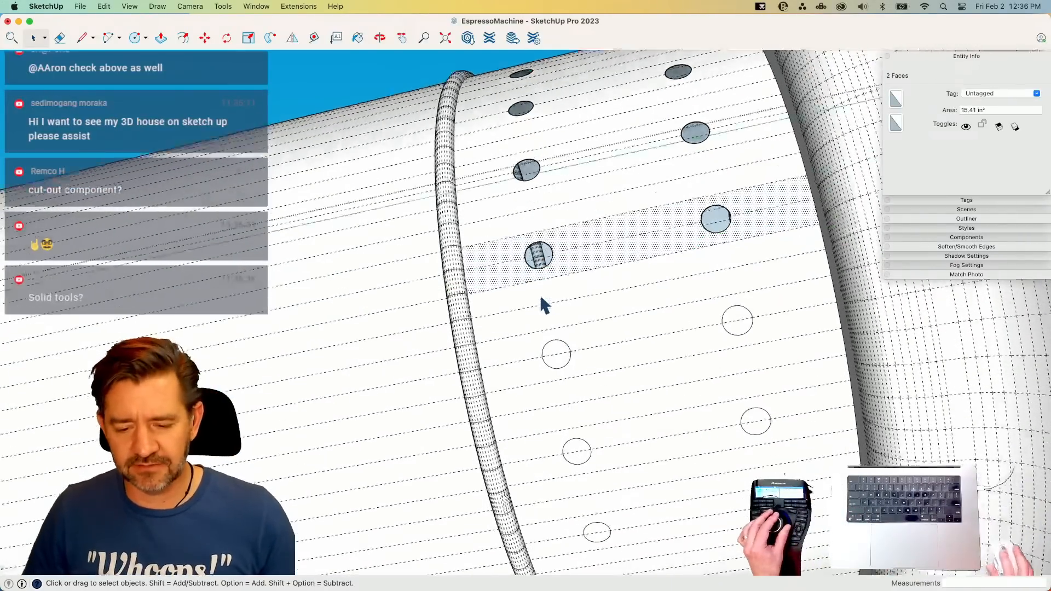
key("e")
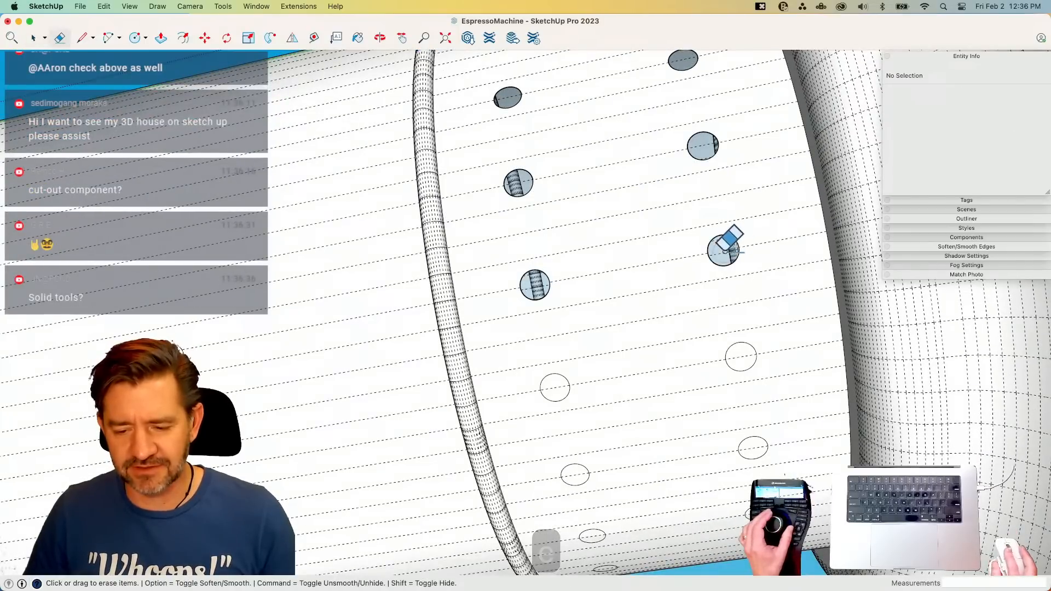
left_click(553, 385)
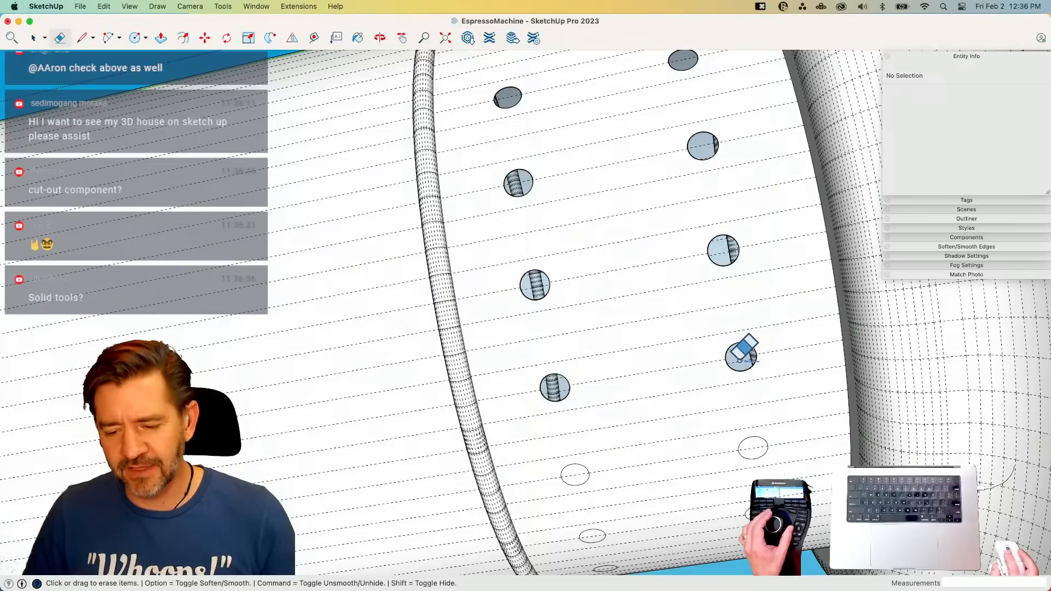
left_click(756, 439)
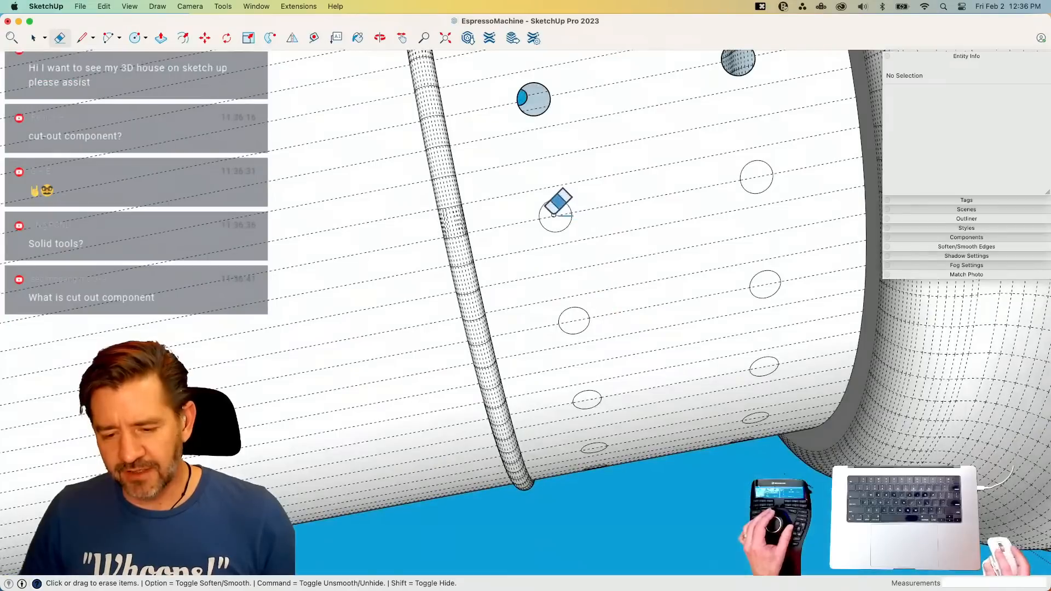
left_click(765, 284)
left_click(576, 321)
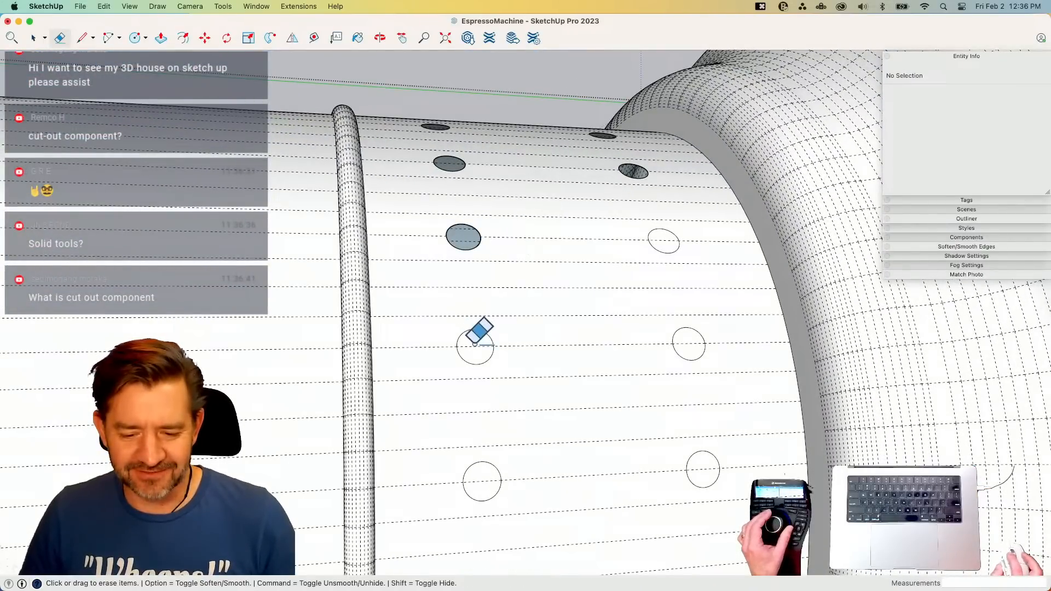
- Erase the seam pieces inside the remaining closed circles of both rows and leave the body group
left_click(482, 484)
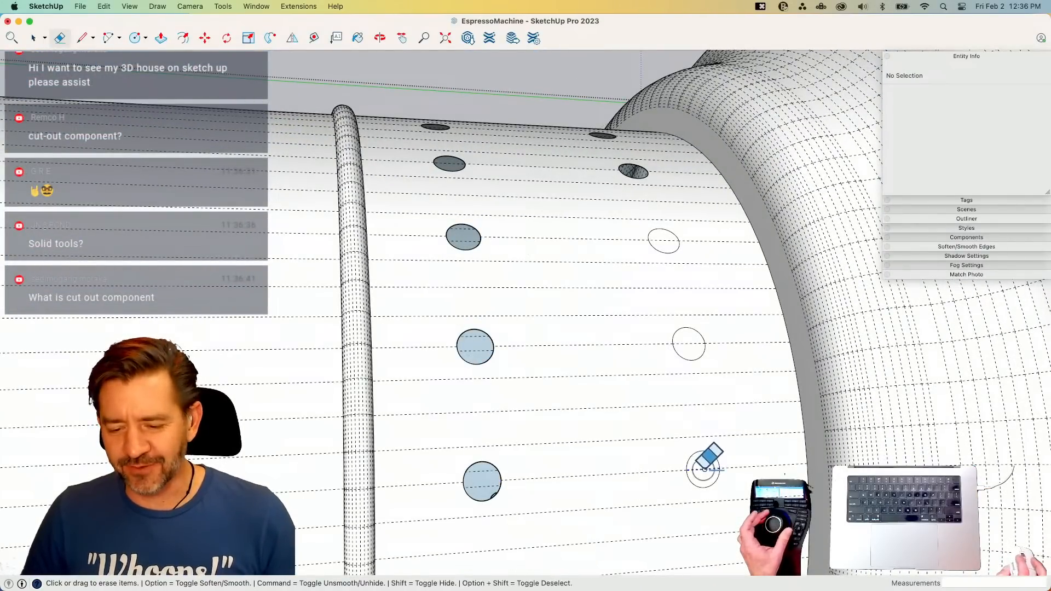
left_click(688, 340)
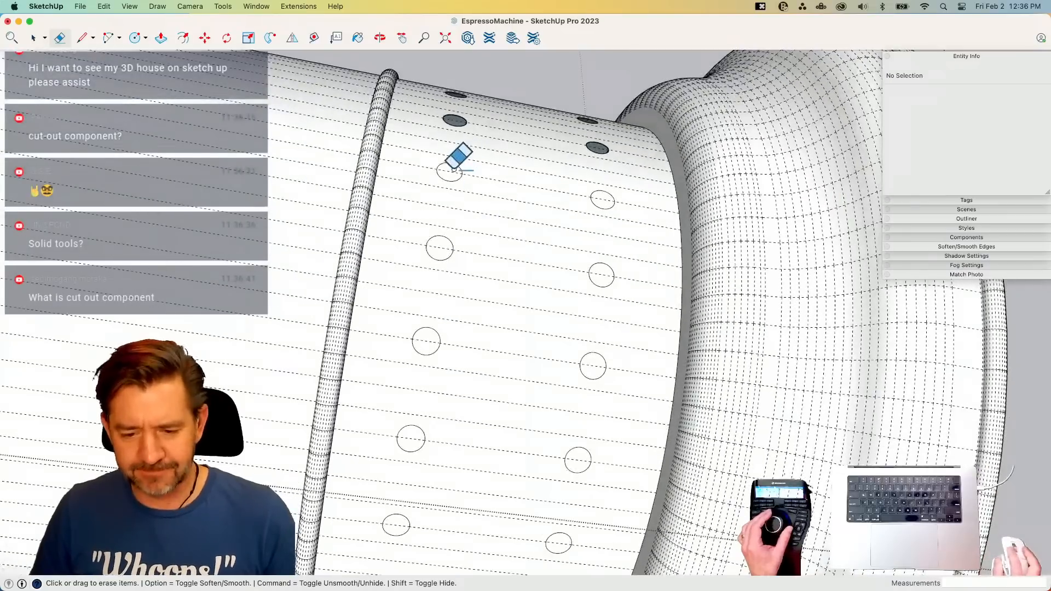
left_click(452, 171)
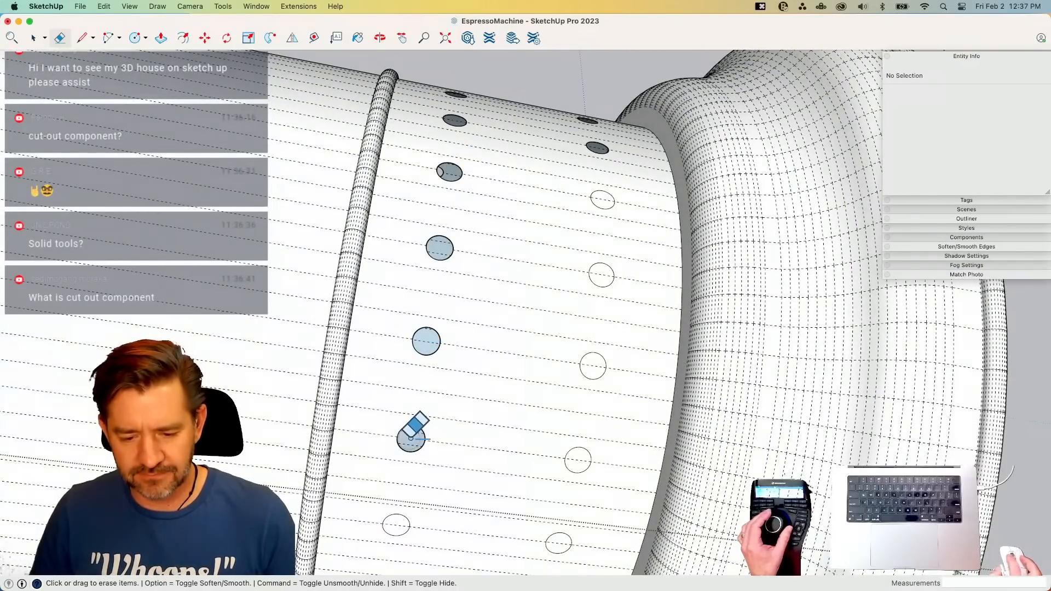
left_click(410, 438)
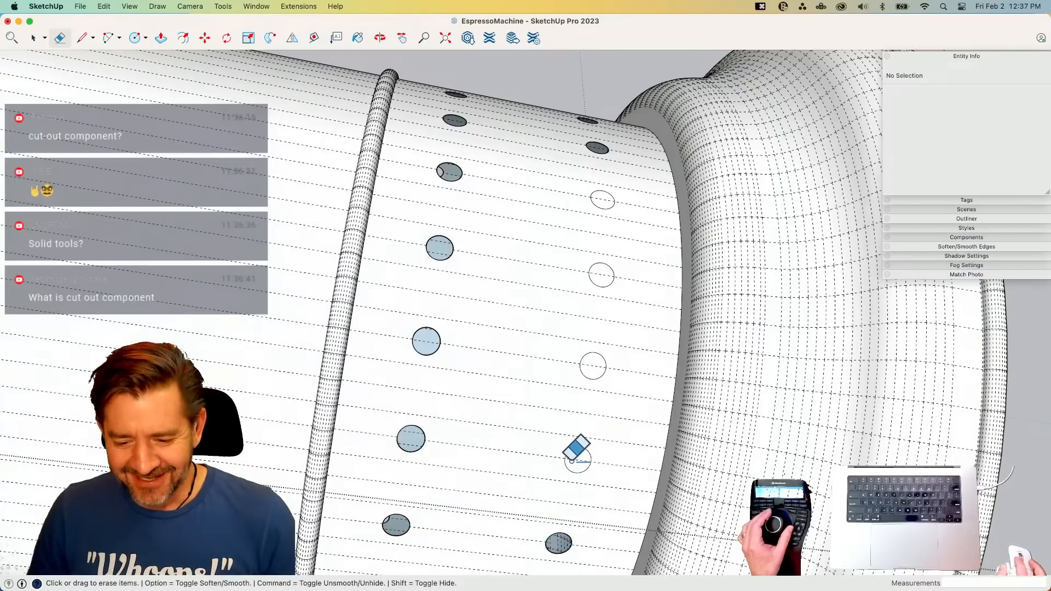
left_click(593, 362)
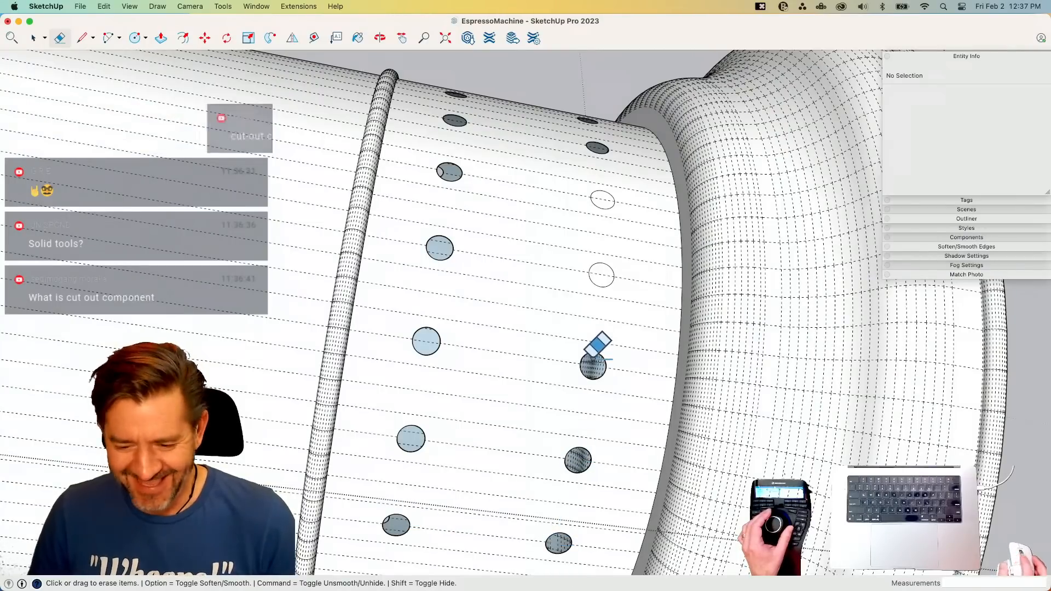
left_click(601, 277)
left_click(602, 201)
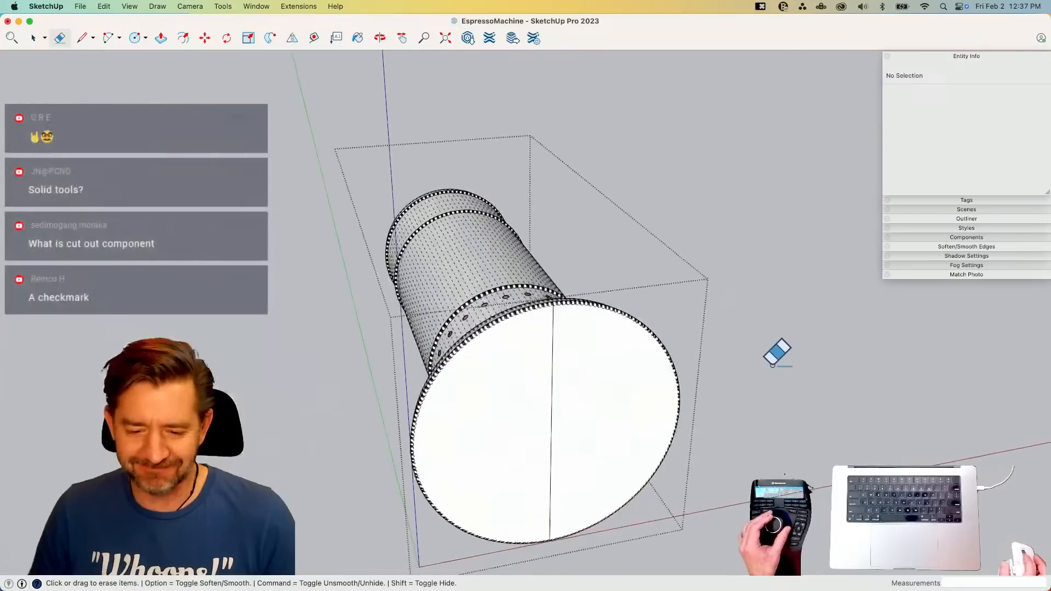
key("space")
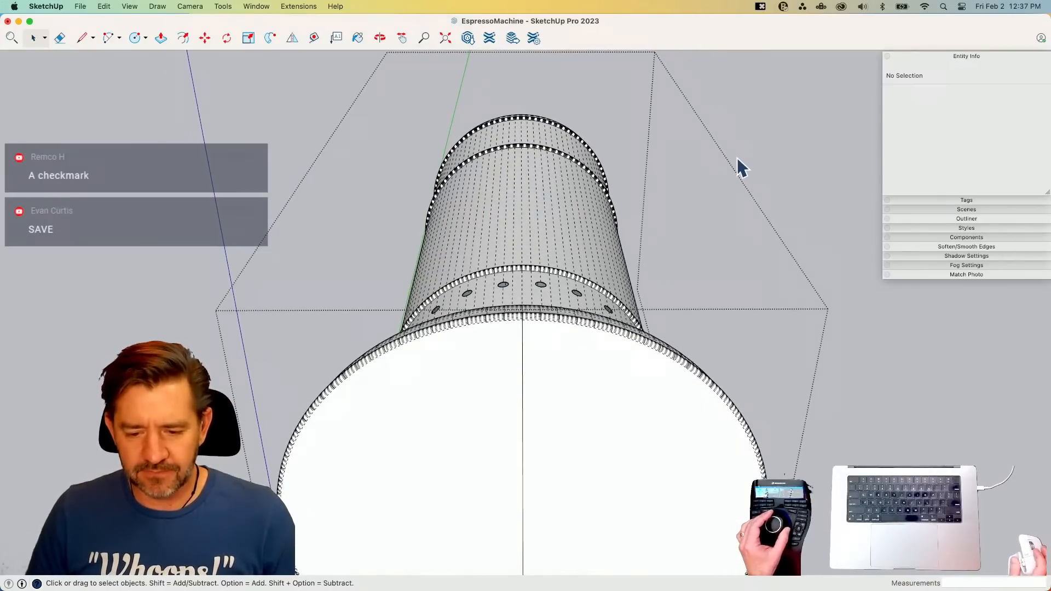
left_click(814, 149)
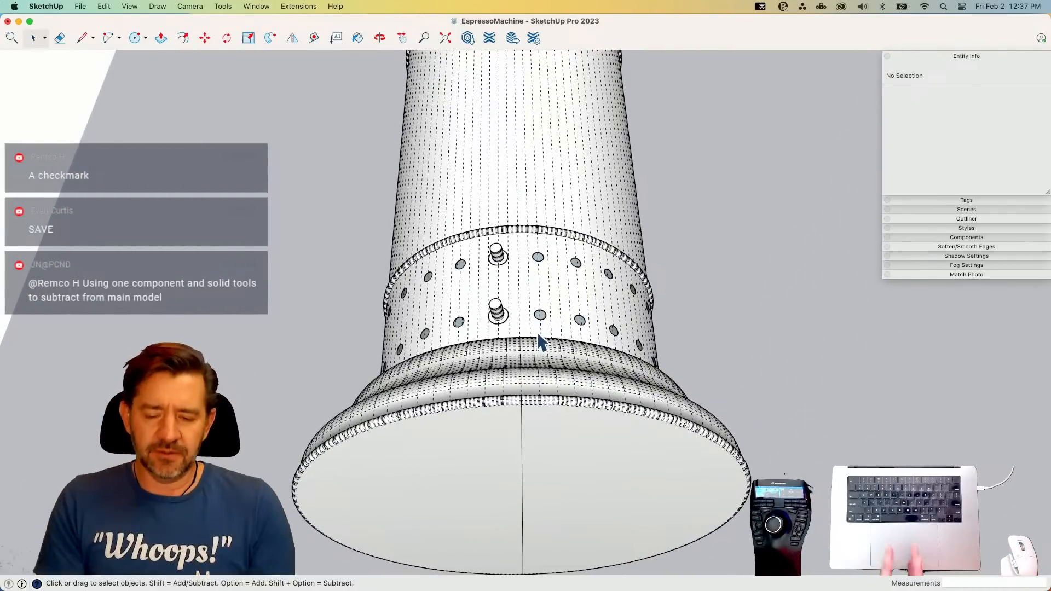
- Reopen the body group and erase a one-segment-wide vertical strip from the base flange through the vent band to the bead ring
left_click(538, 335)
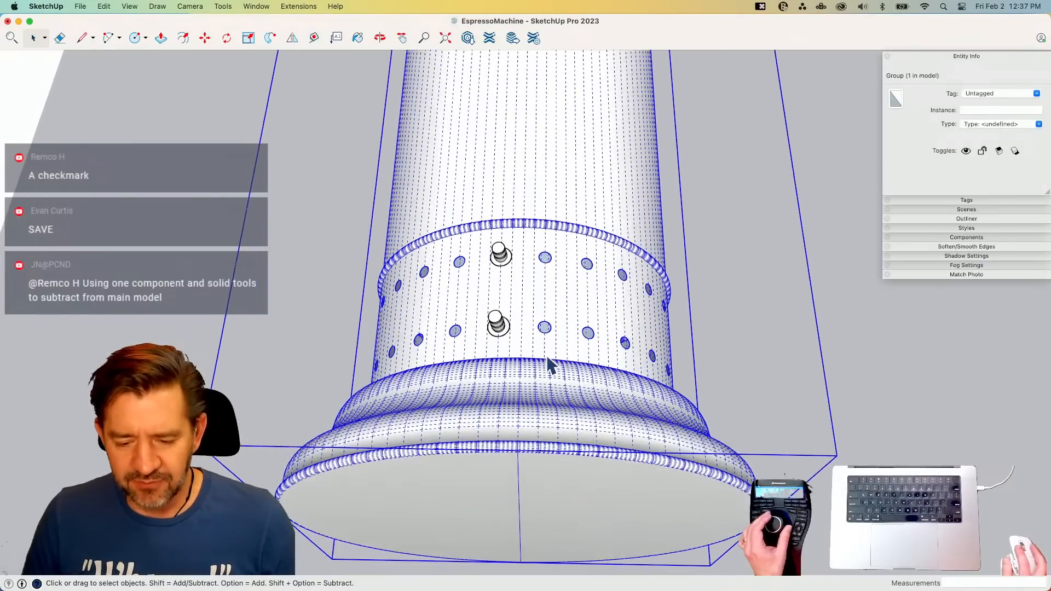
key("e")
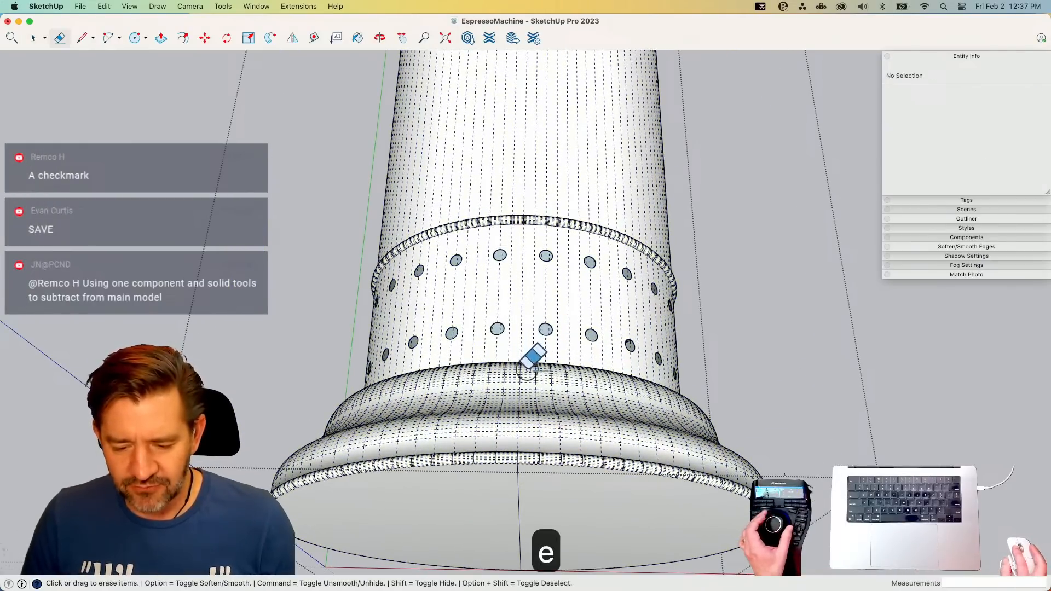
left_click(529, 459)
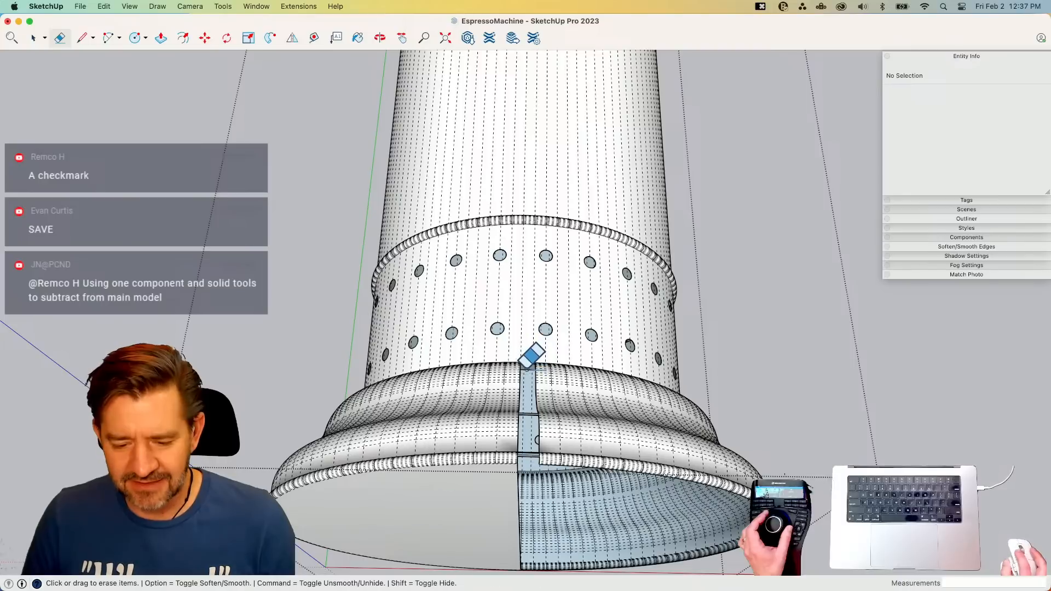
left_click_drag(531, 361, 530, 384)
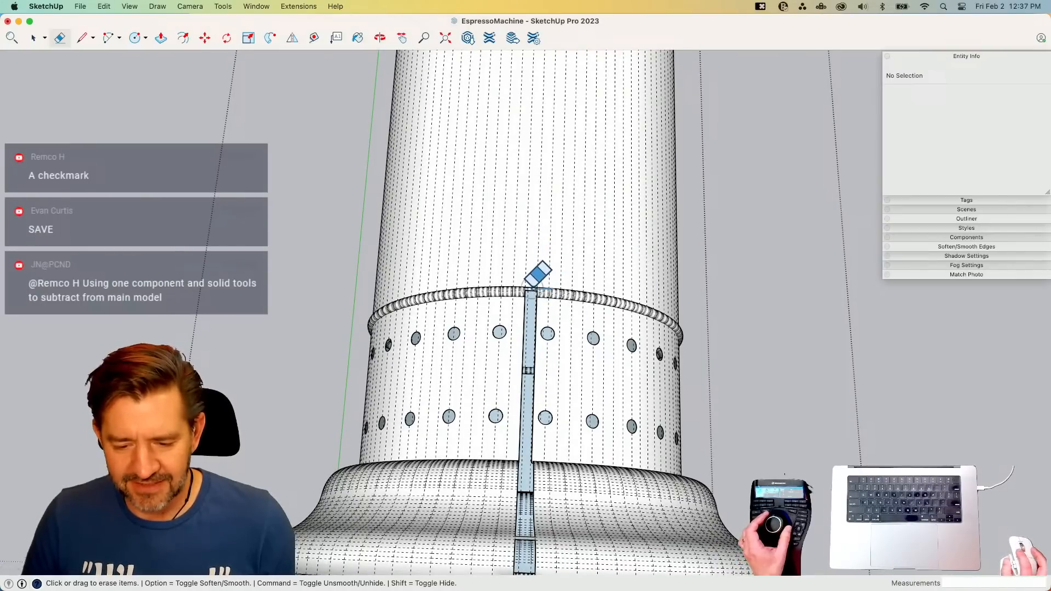
left_click(532, 288)
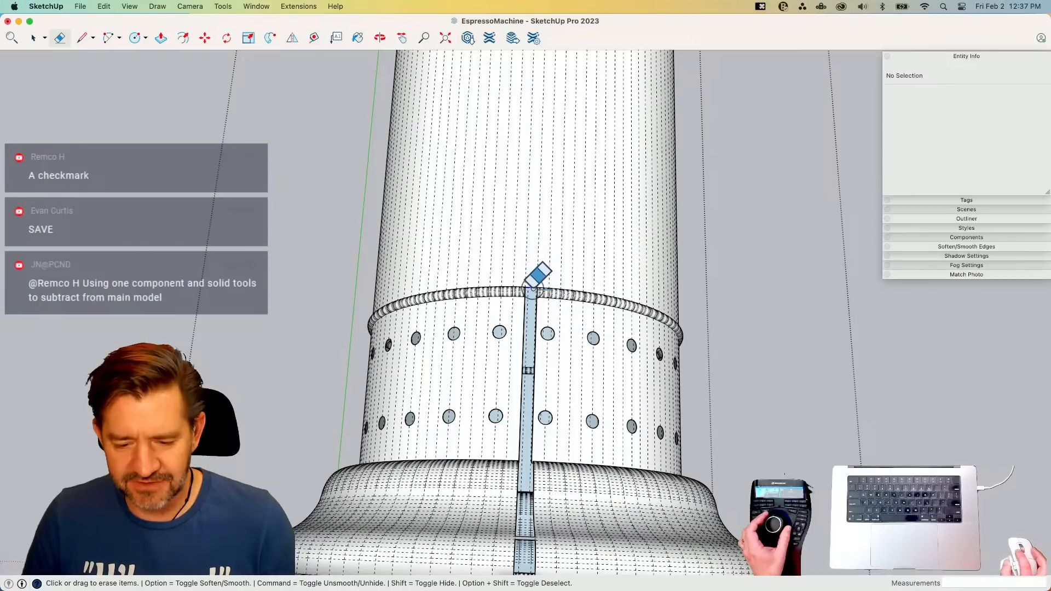
left_click(533, 289)
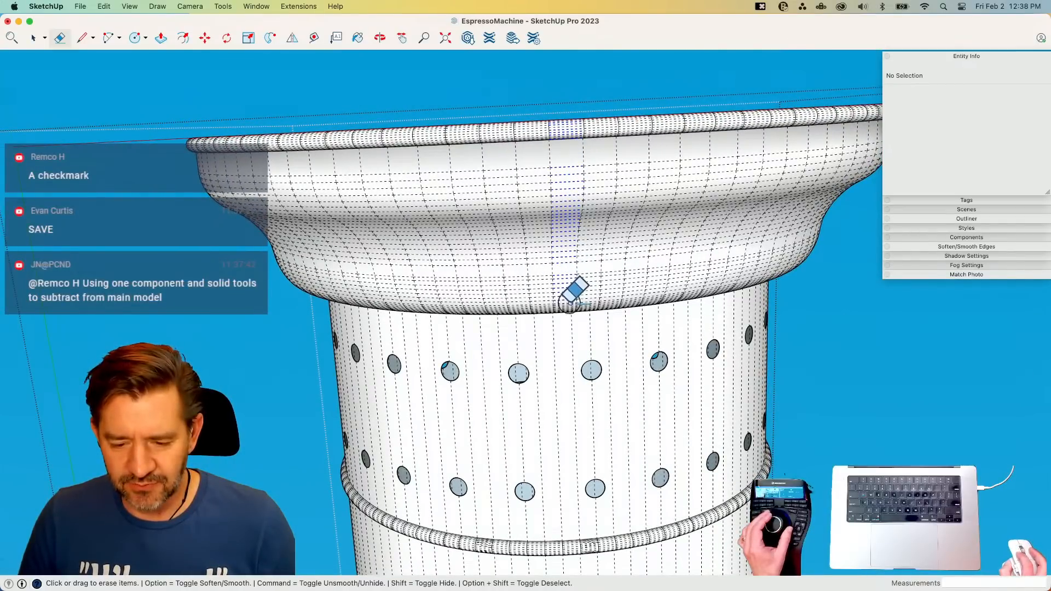
- Erase a matching vertical strip on the opposite side, from the base flange through the vent band and bead rings up the main body
mouse_move(569, 303)
left_mouse_down()
mouse_move(568, 320)
mouse_move(589, 221)
mouse_move(582, 243)
left_mouse_up()
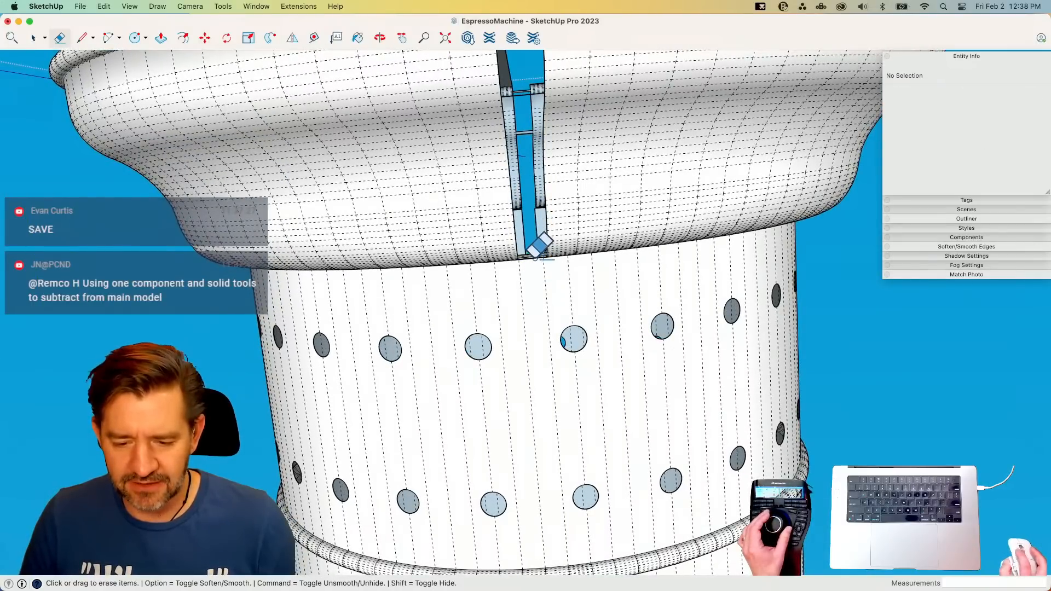
left_click(532, 256)
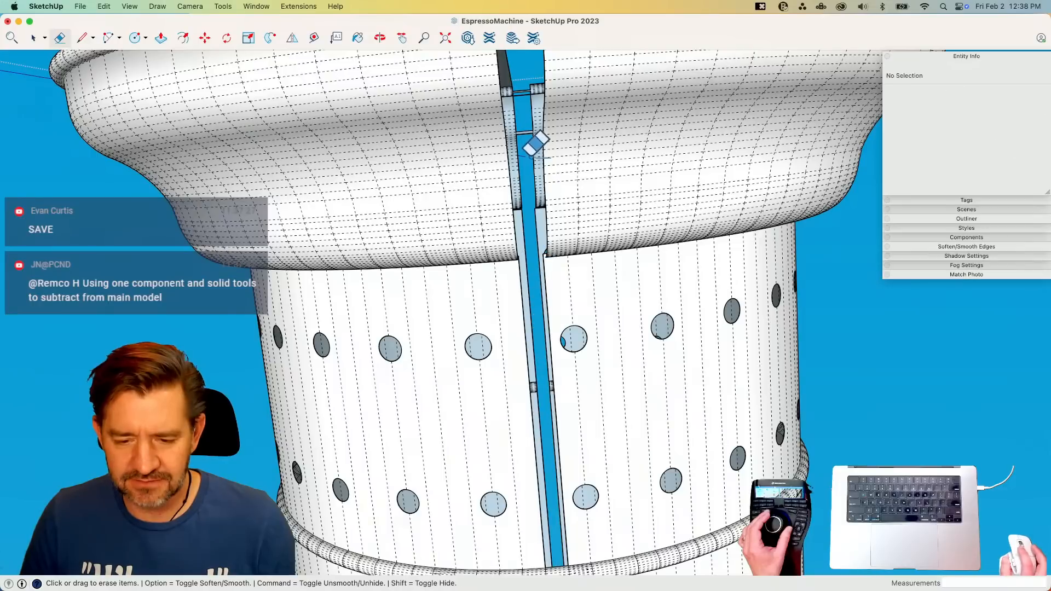
left_click_drag(524, 134, 526, 183)
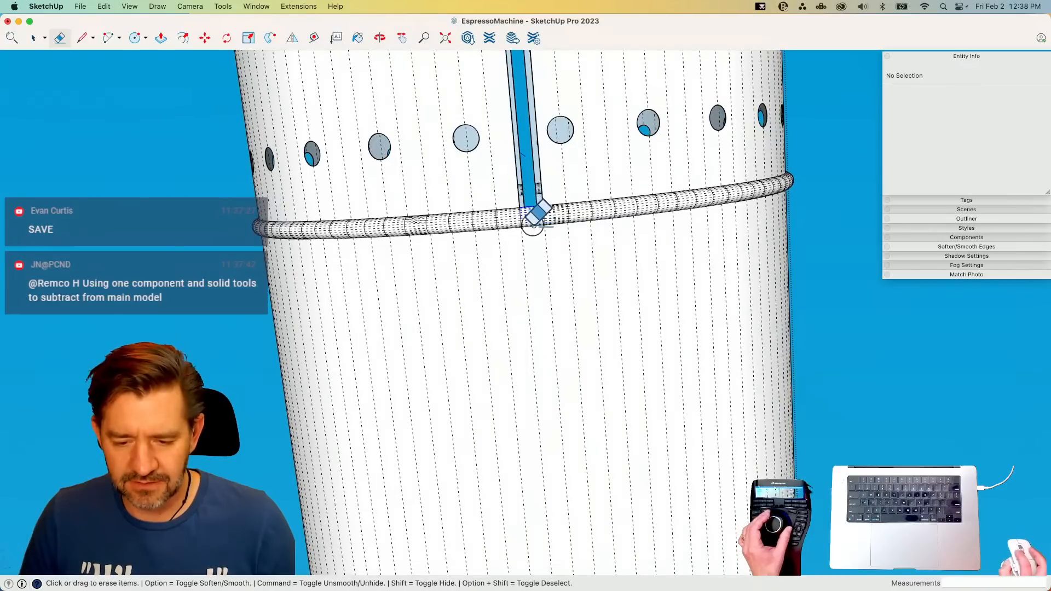
left_click_drag(532, 225, 540, 248)
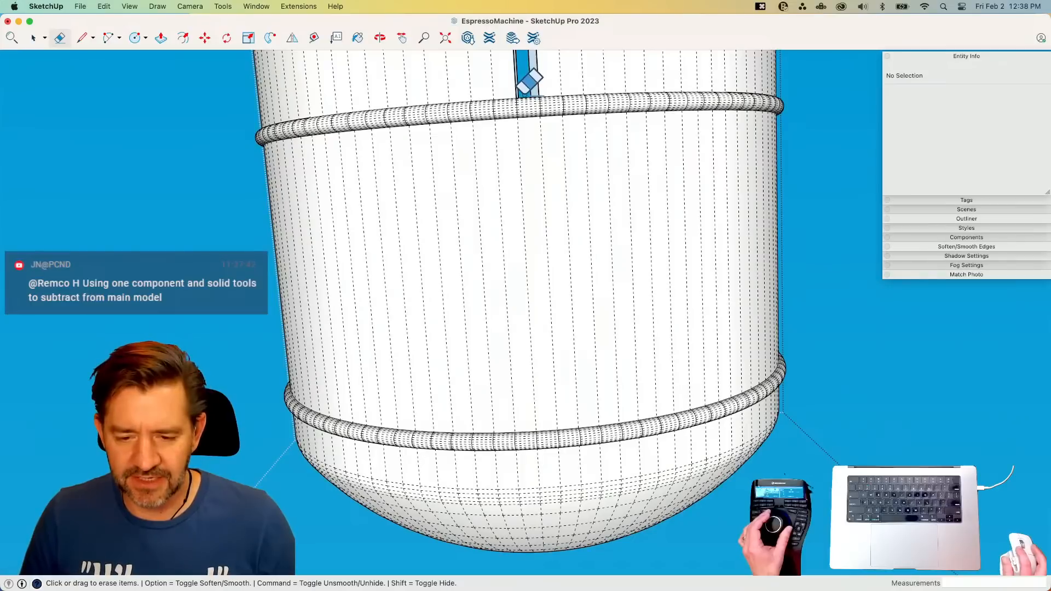
left_click_drag(527, 112, 529, 137)
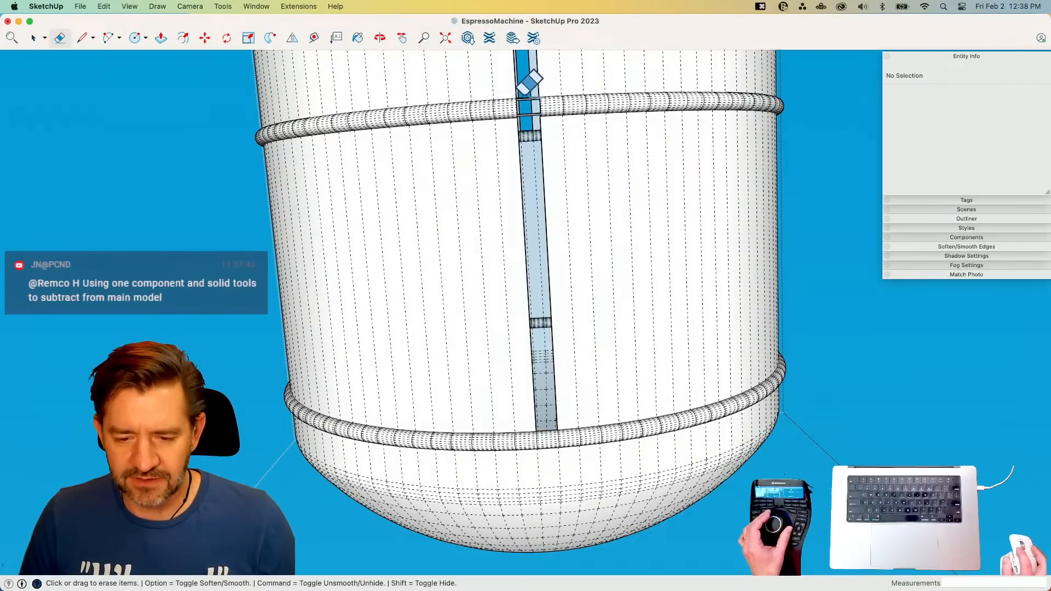
left_click_drag(523, 97, 525, 152)
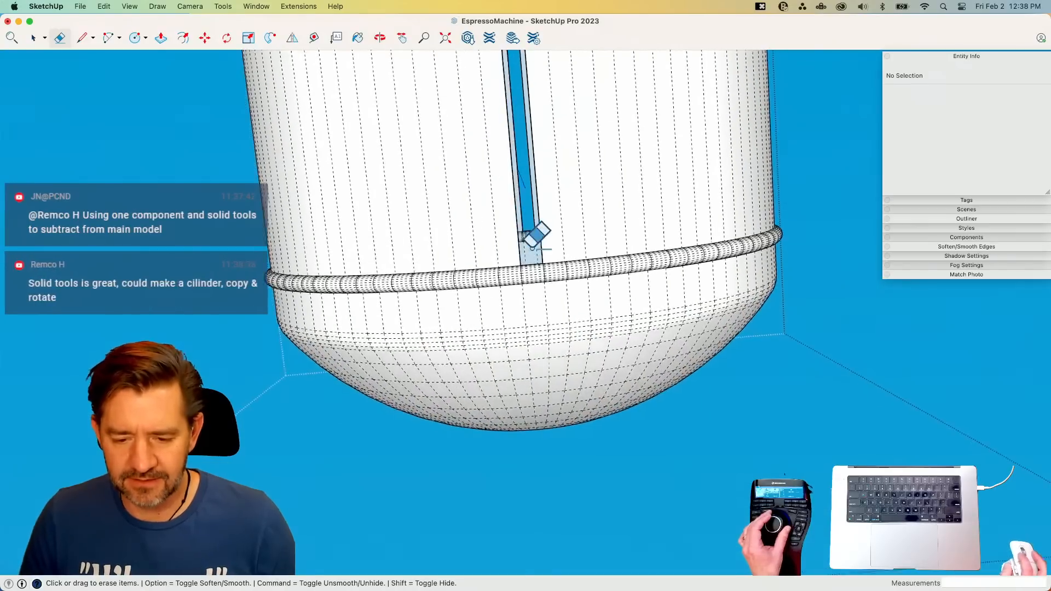
- Erase the remaining strip at the lower end of the slot and delete the dome-end section on one side of the slot
mouse_move(522, 234)
left_mouse_down()
mouse_move(527, 258)
mouse_move(543, 268)
left_mouse_up()
key("space")
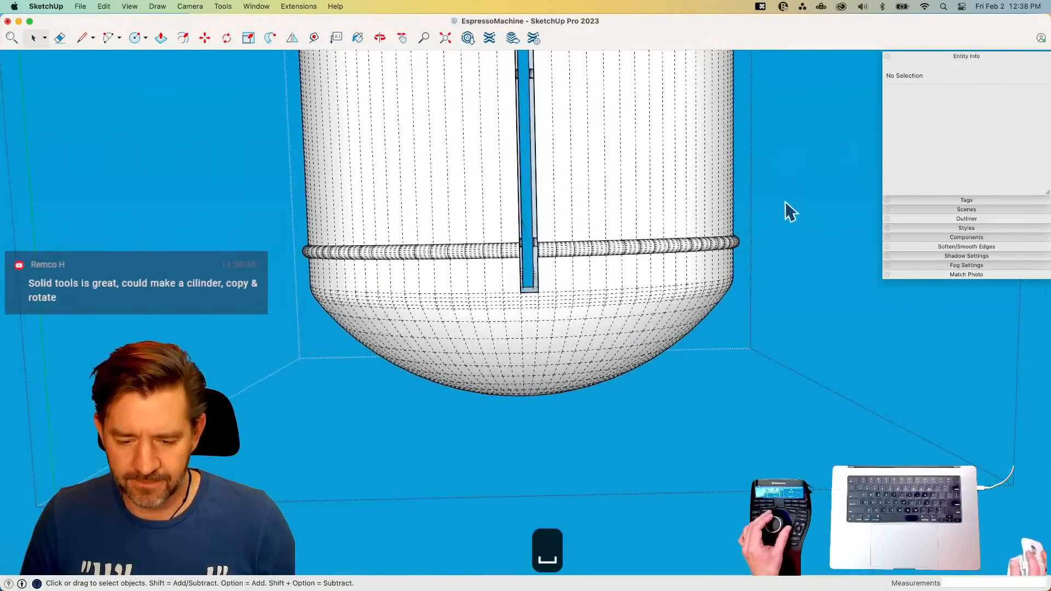
left_click_drag(779, 194, 719, 284)
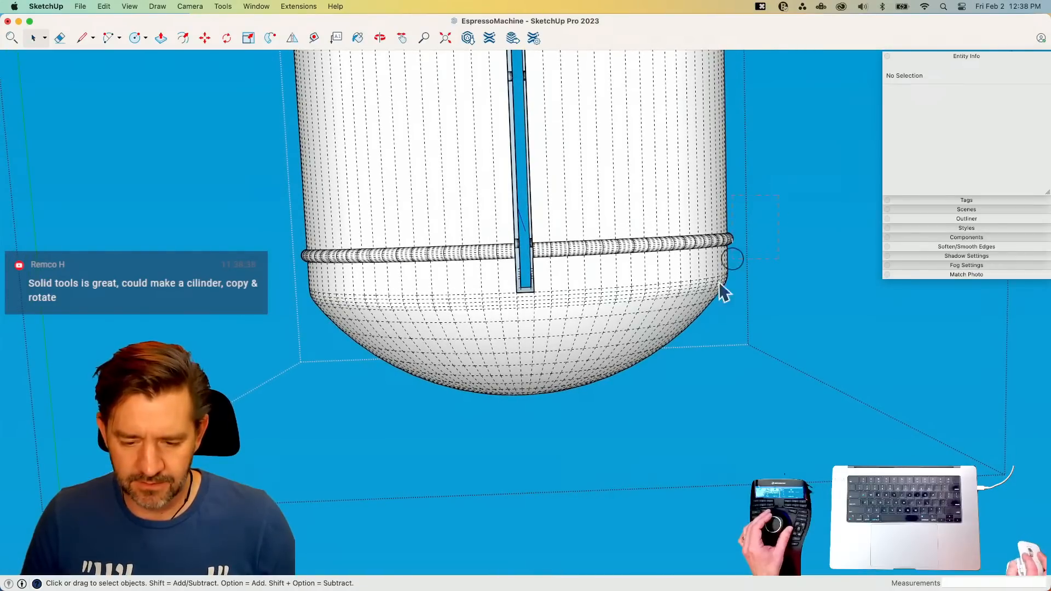
left_click_drag(530, 445, 532, 445)
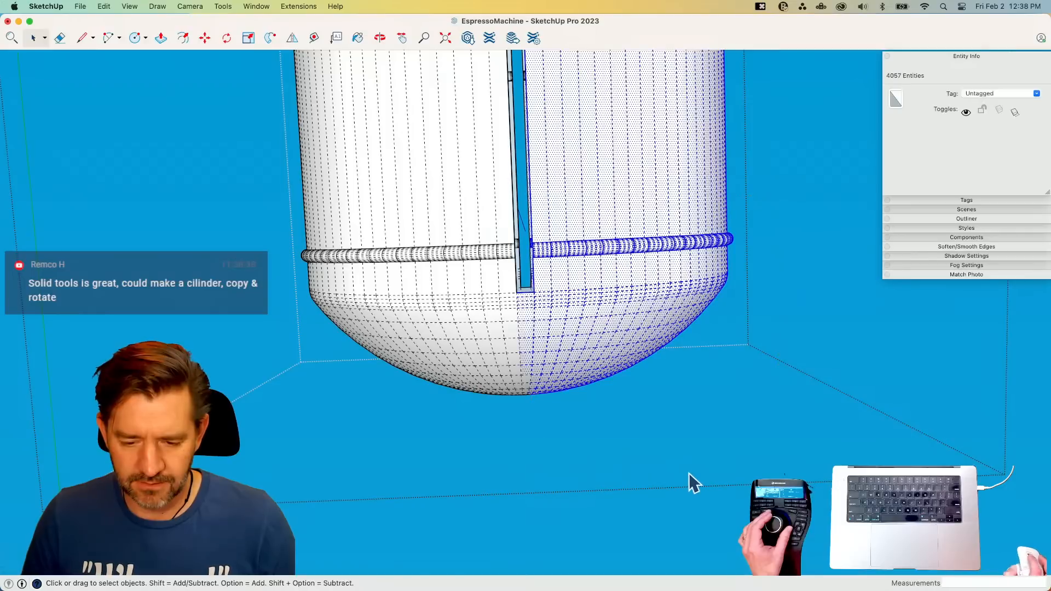
key("BackSpace")
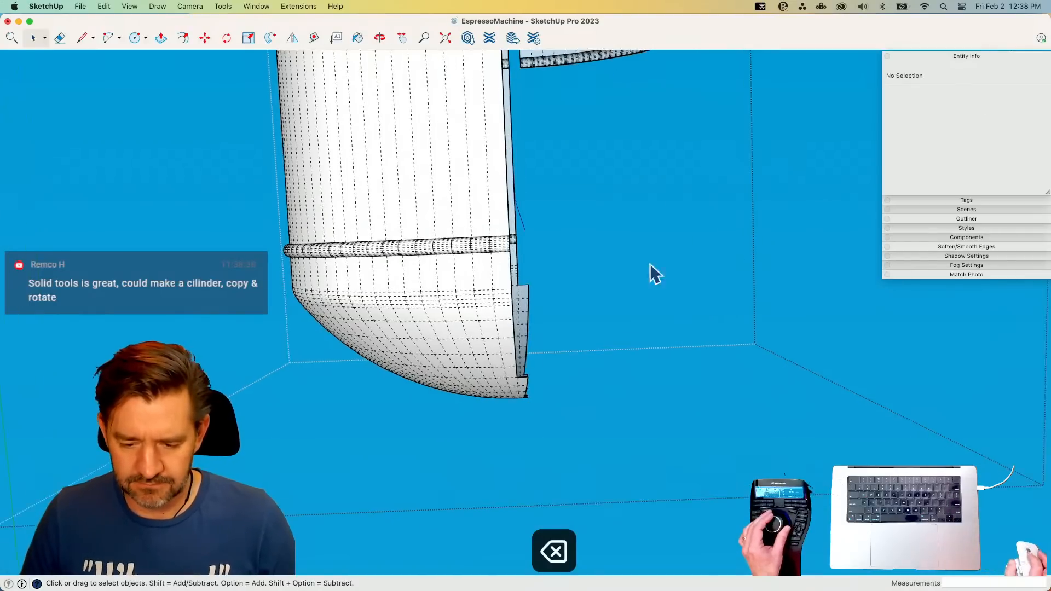
- Erase the jagged leftover facets protruding past the cut line along the domed end
key("e")
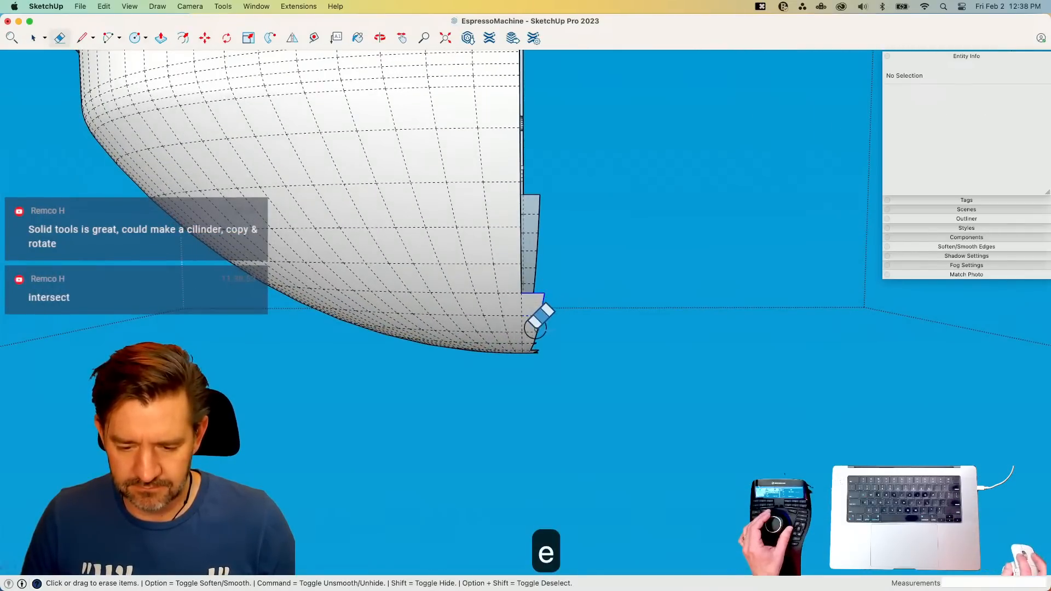
left_click_drag(536, 342, 534, 351)
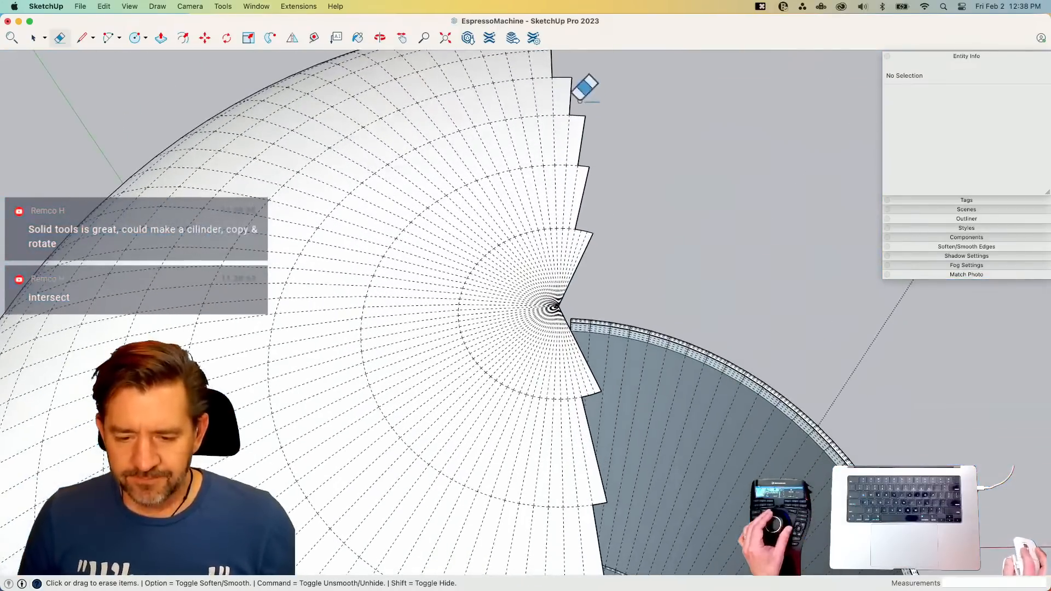
left_click_drag(564, 80, 572, 229)
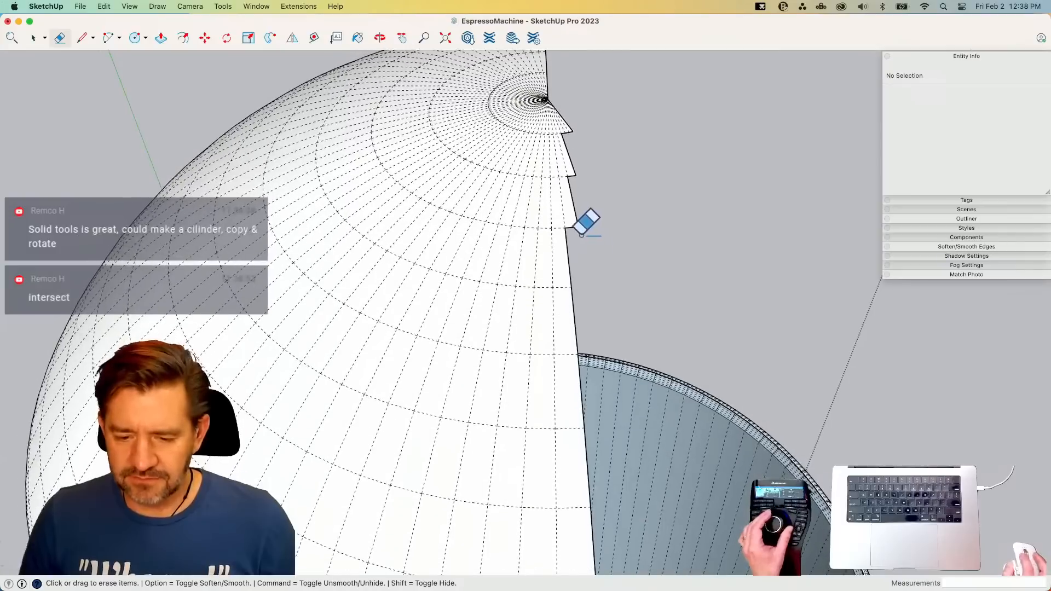
mouse_move(569, 189)
left_mouse_down()
mouse_move(563, 117)
mouse_move(580, 153)
left_mouse_up()
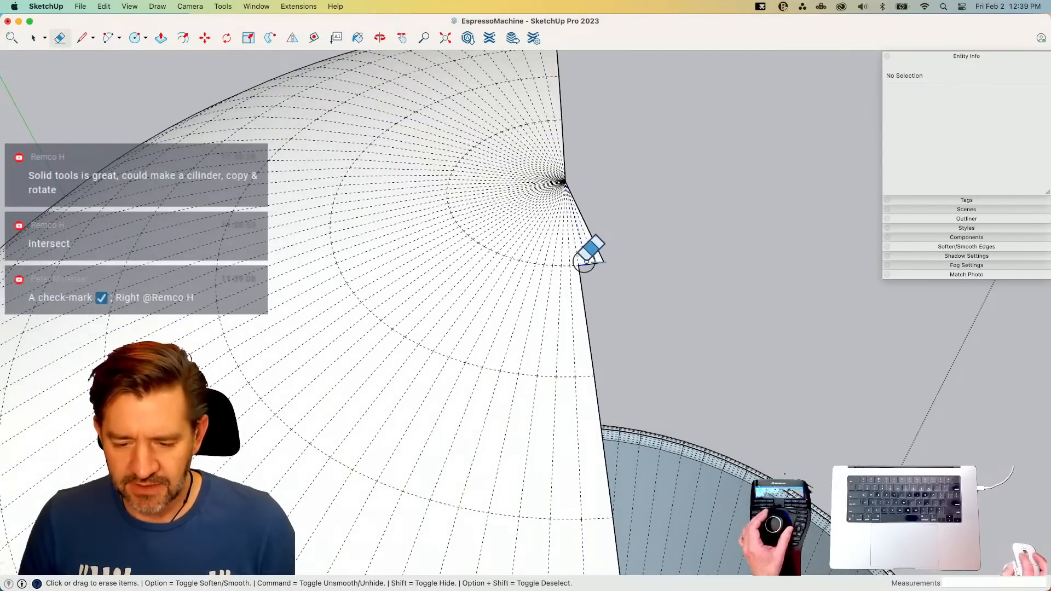
left_click_drag(611, 260, 611, 245)
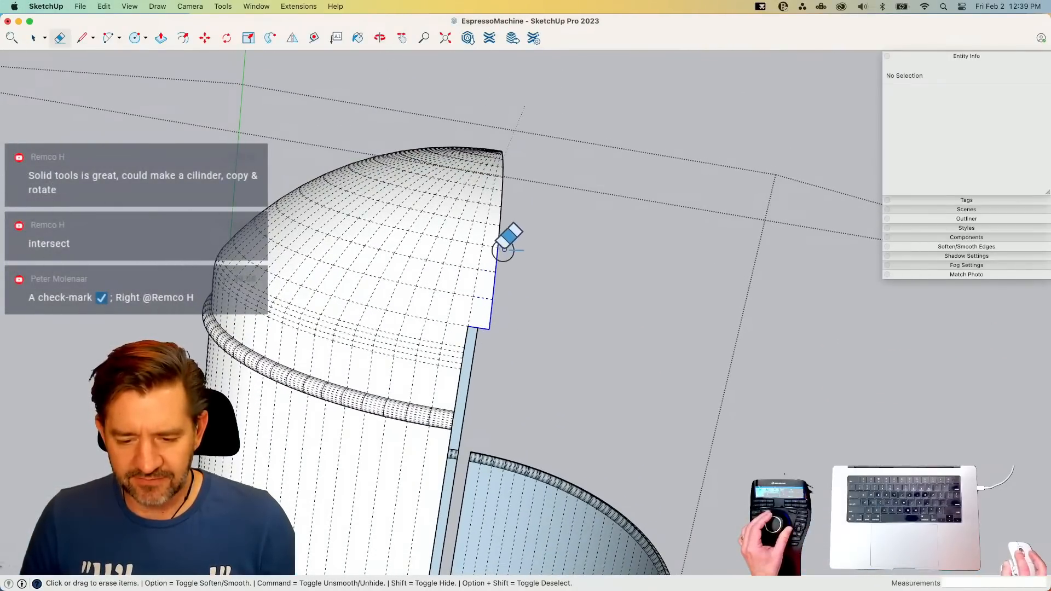
left_click_drag(504, 249, 509, 207)
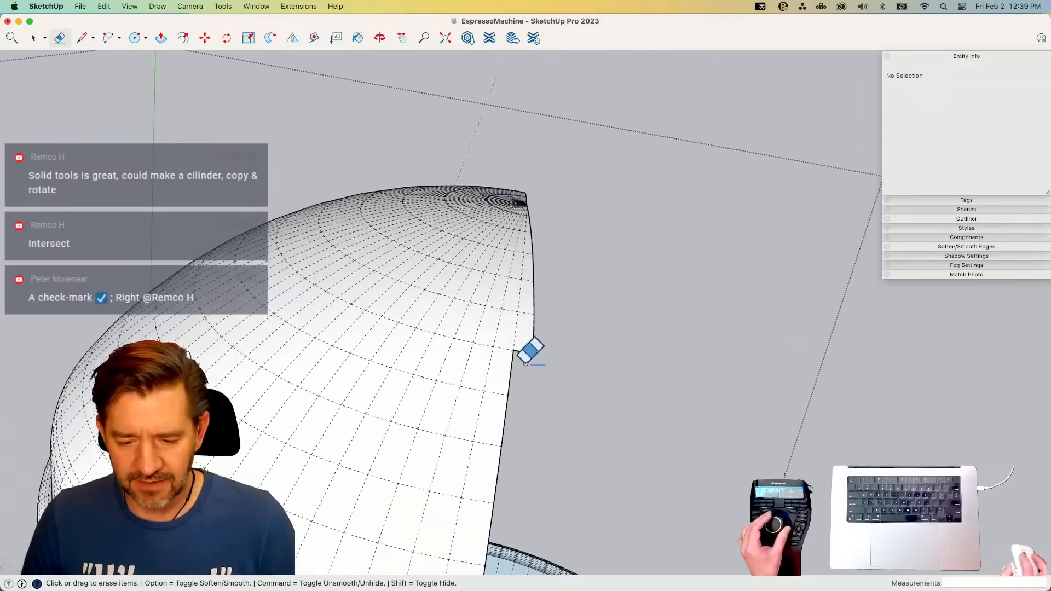
left_click_drag(555, 318, 559, 257)
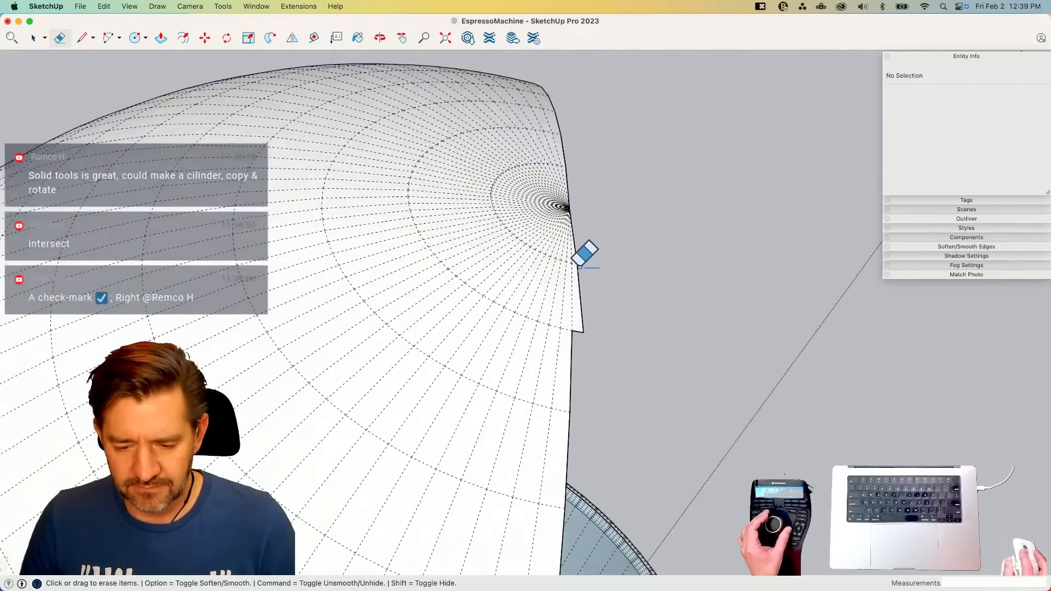
- Delete the leftover pieces of the unwanted half: the cylinder wall, the flared base and the thin rim ring
key("space")
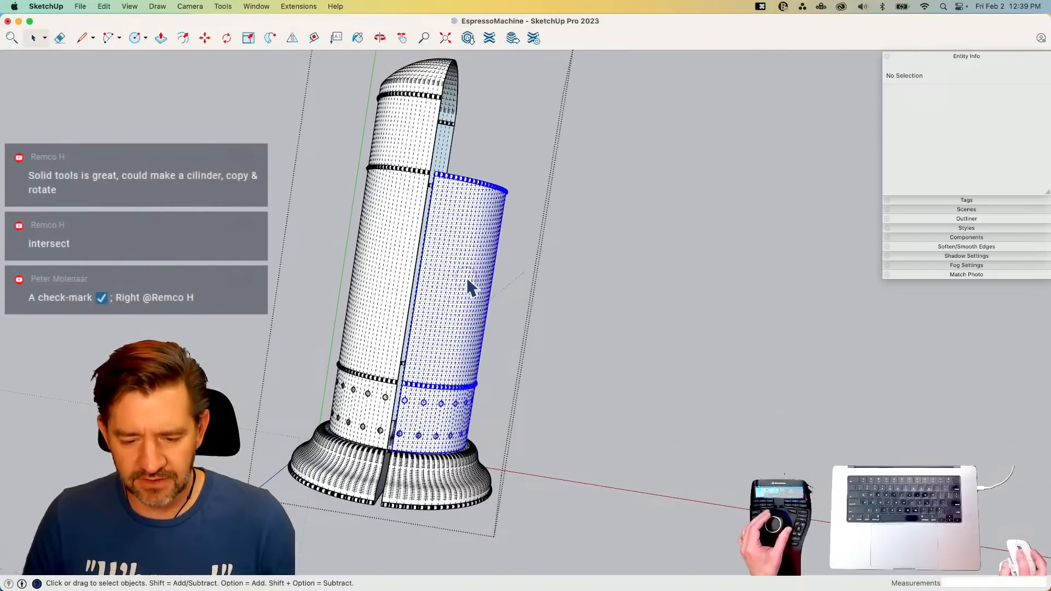
key("BackSpace")
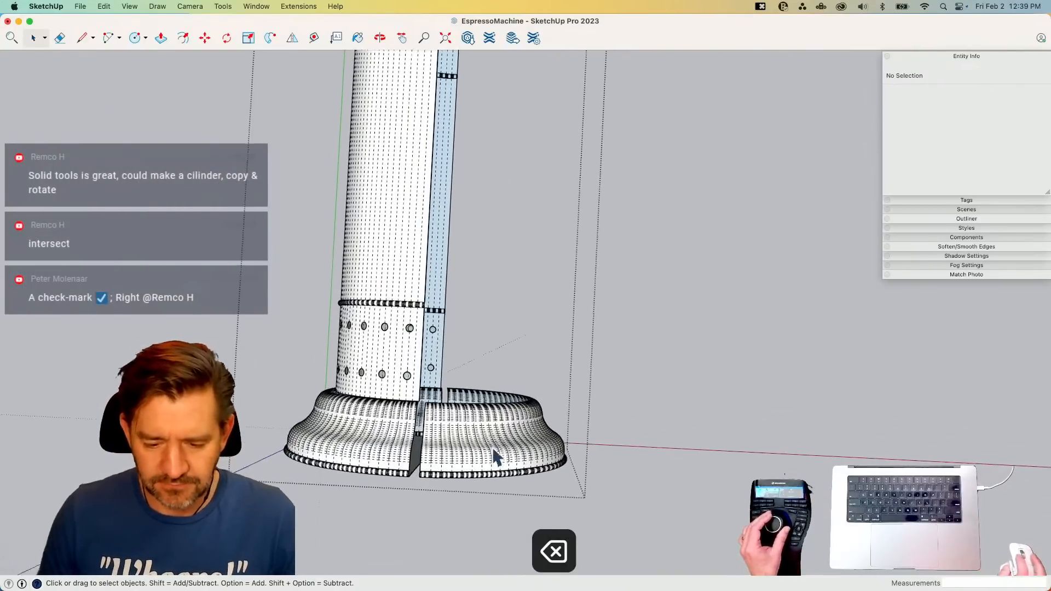
left_click(498, 454)
key("BackSpace")
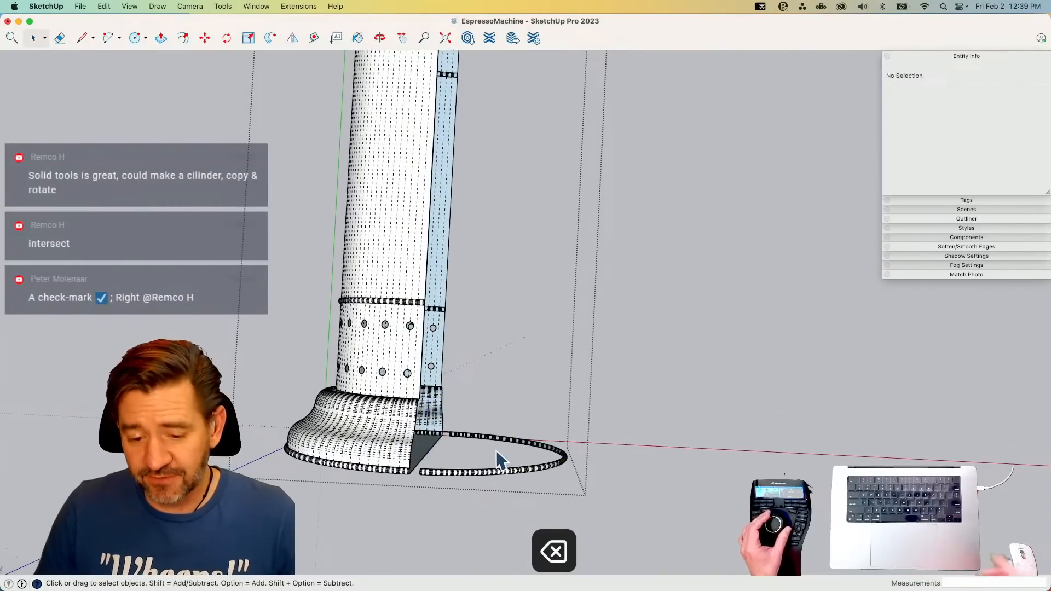
key("e")
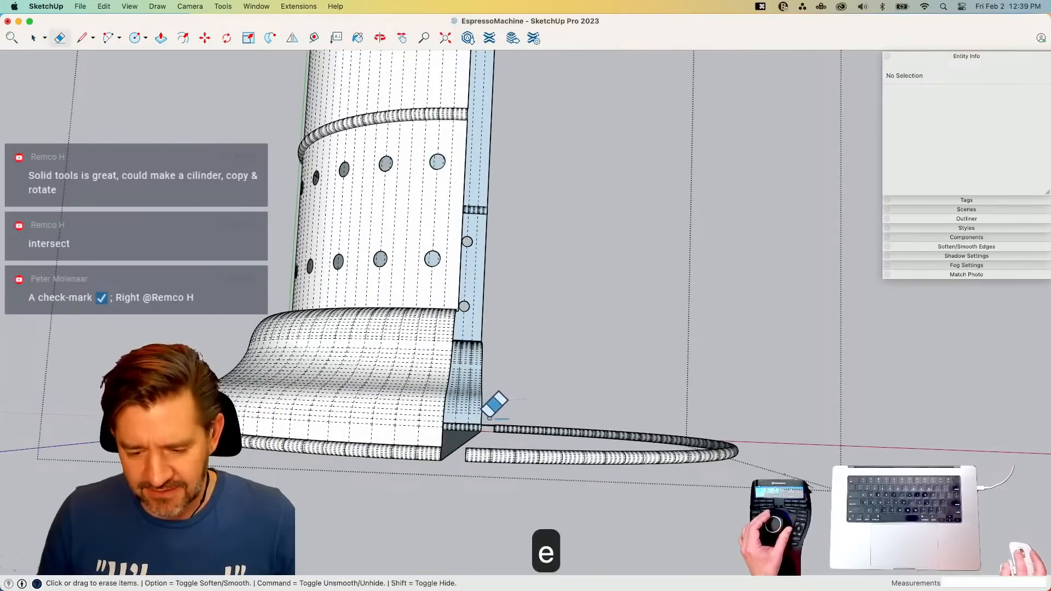
key("space")
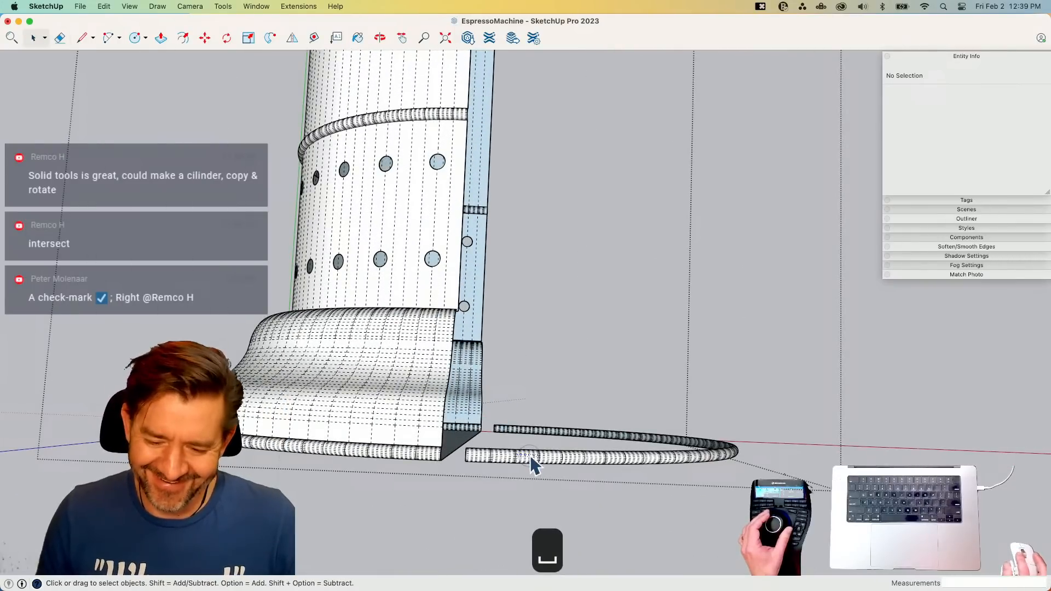
left_click(529, 455)
key("BackSpace")
- Draw connecting edges between the open endpoints along the cut at the flared base and its rim
key("l")
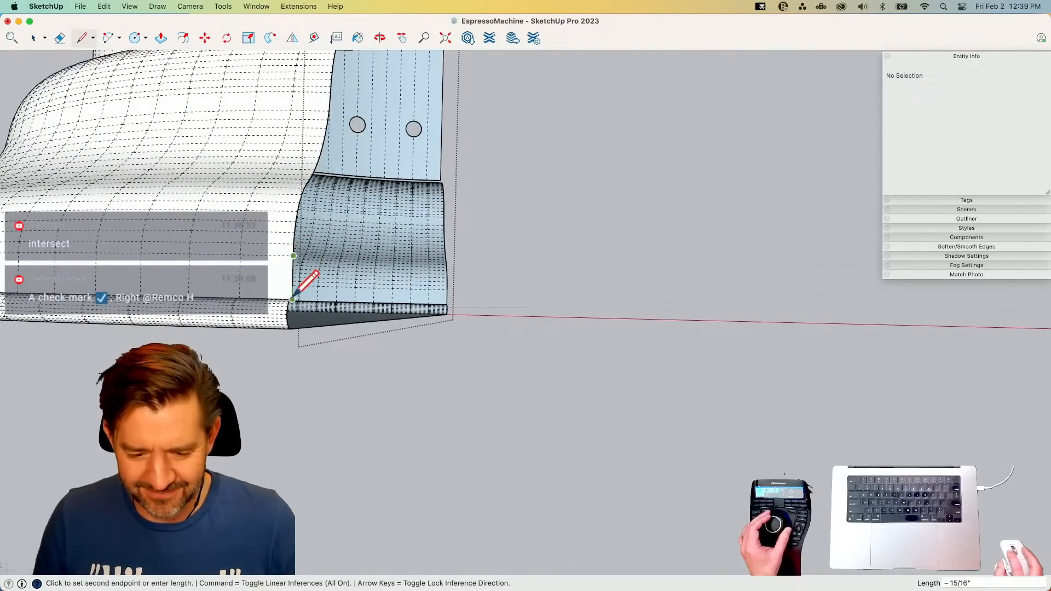
key("space")
key("l")
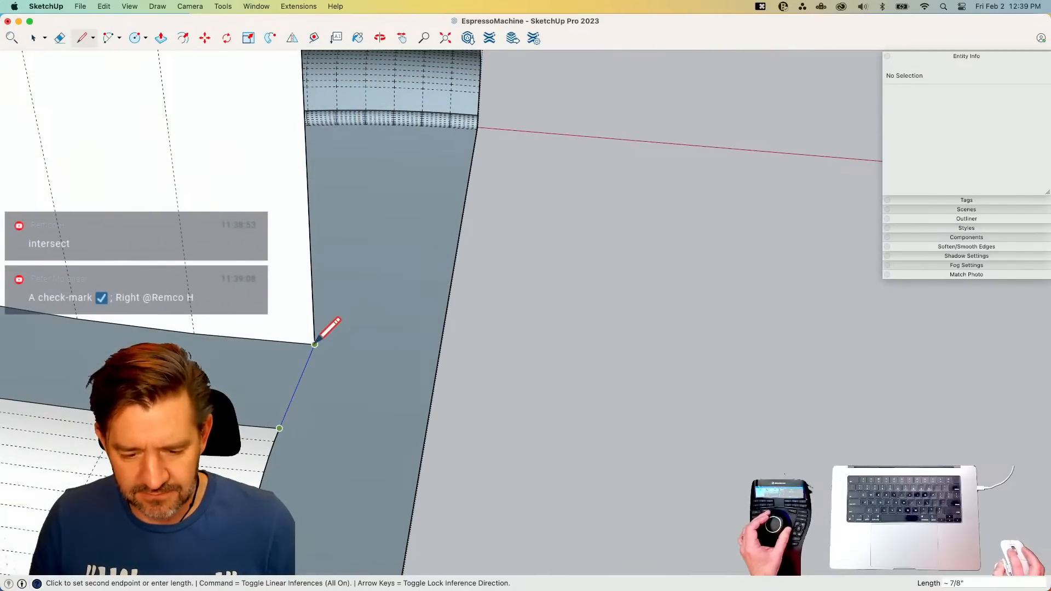
key("l")
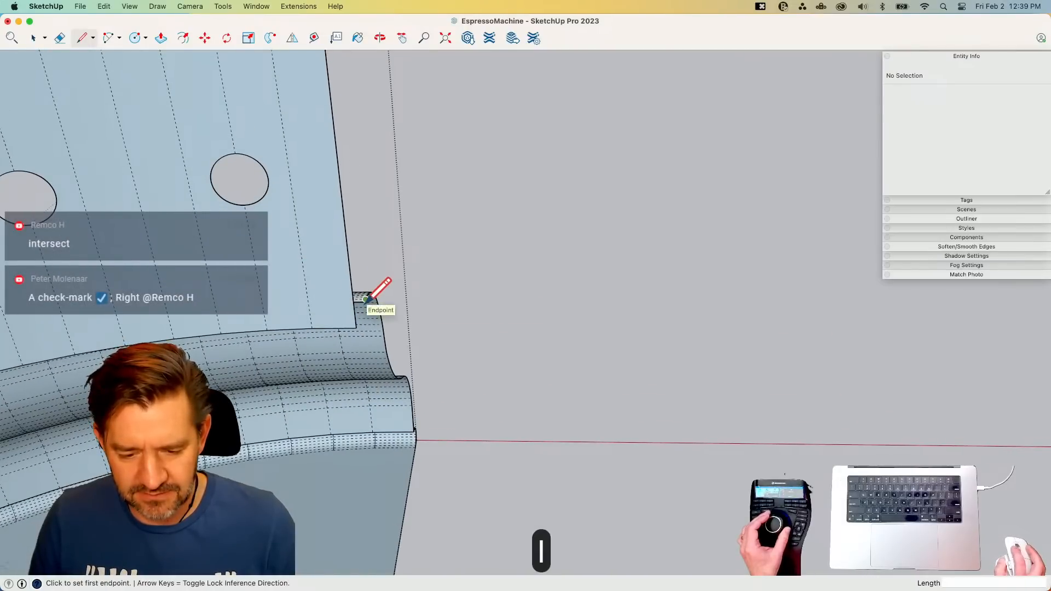
left_click(365, 301)
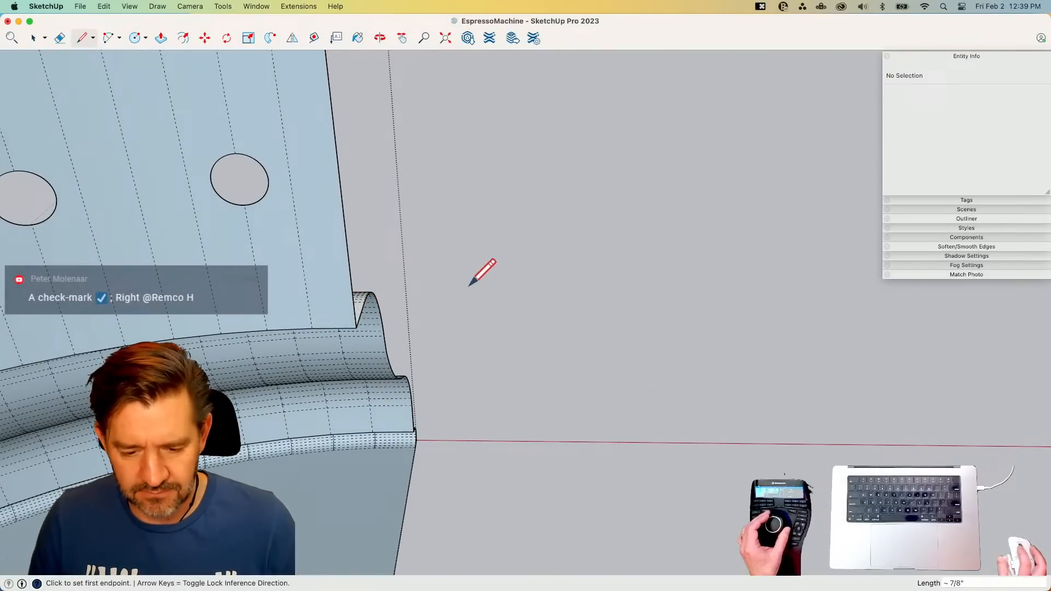
key("space")
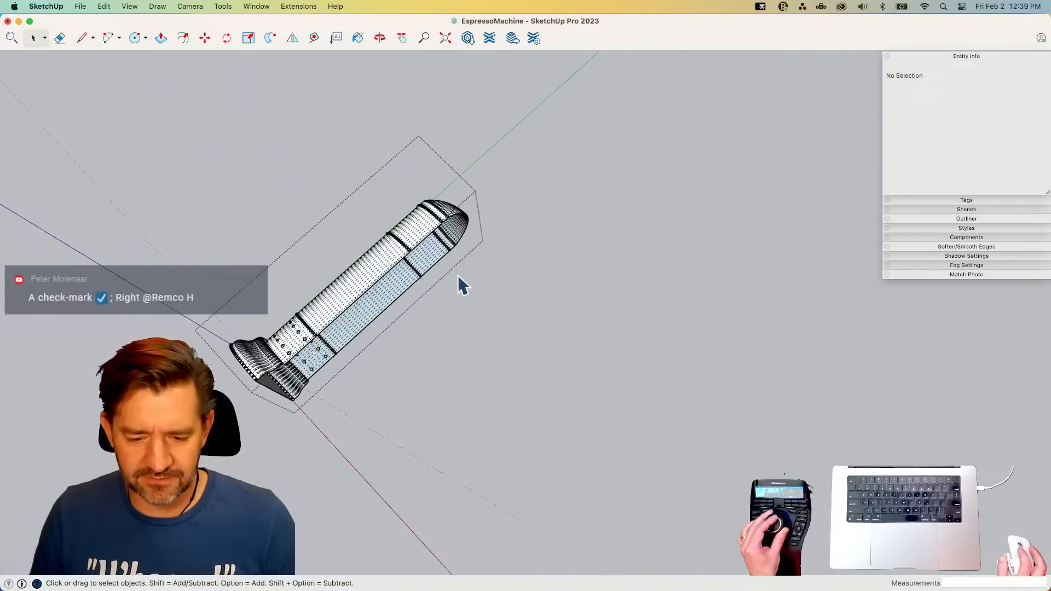
- Draw lines across the open half-shell at the body, the rings and the flared base to close the cut side with faces
key("l")
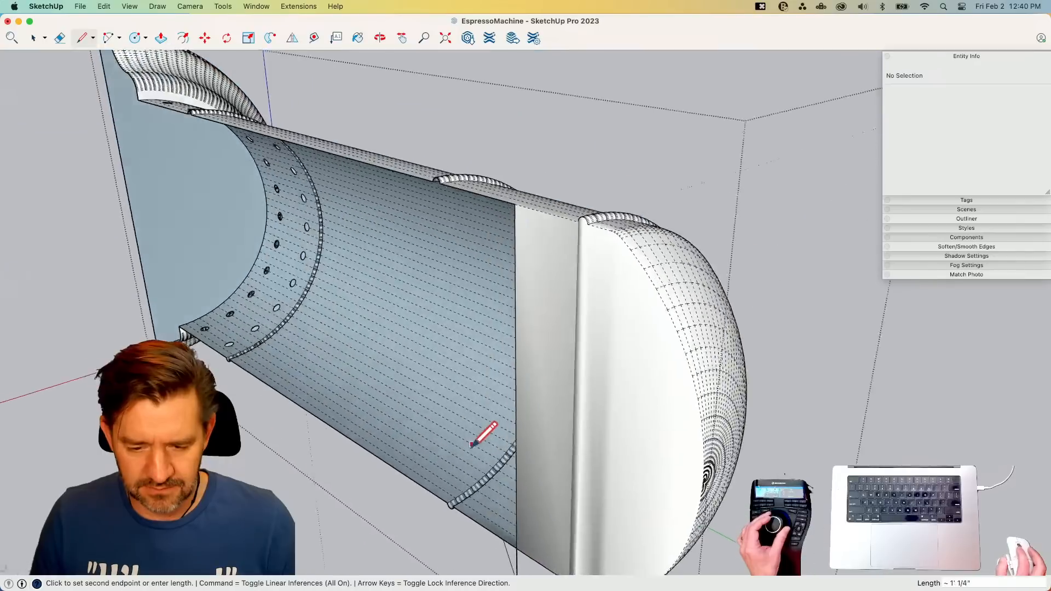
key("l")
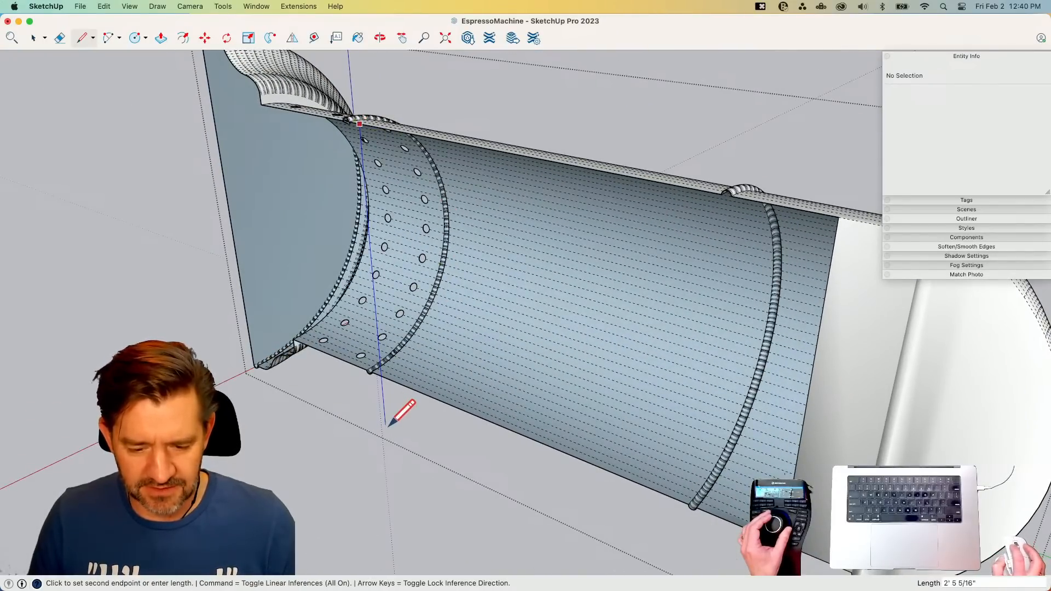
key("l")
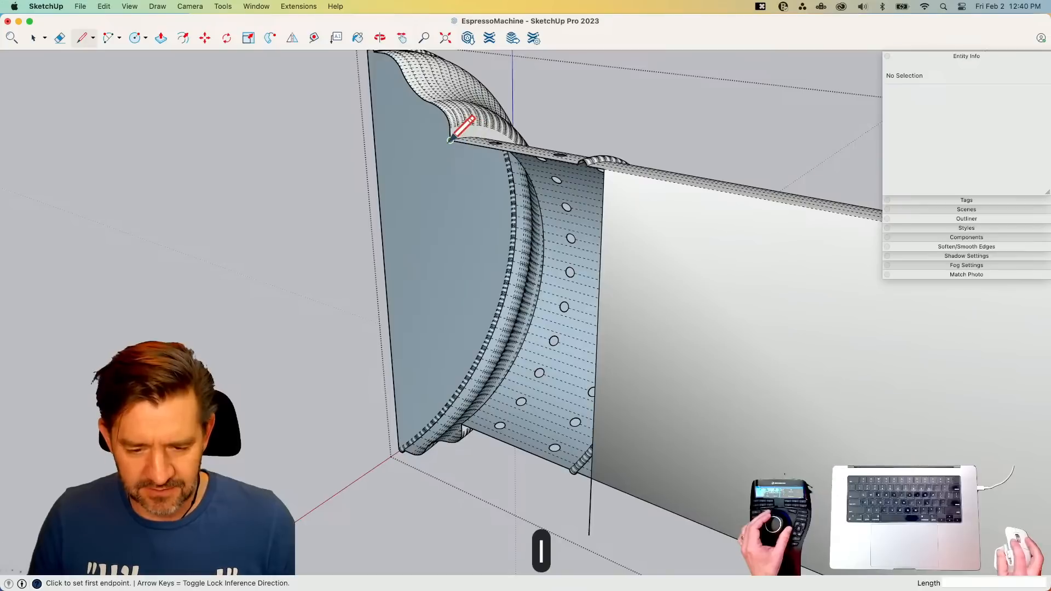
key("l")
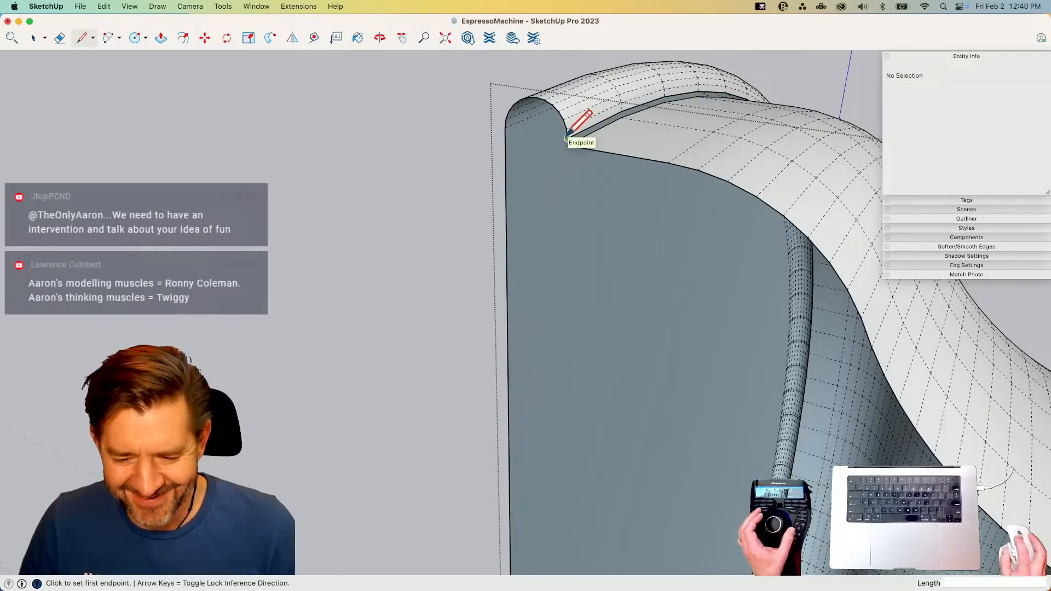
key("space")
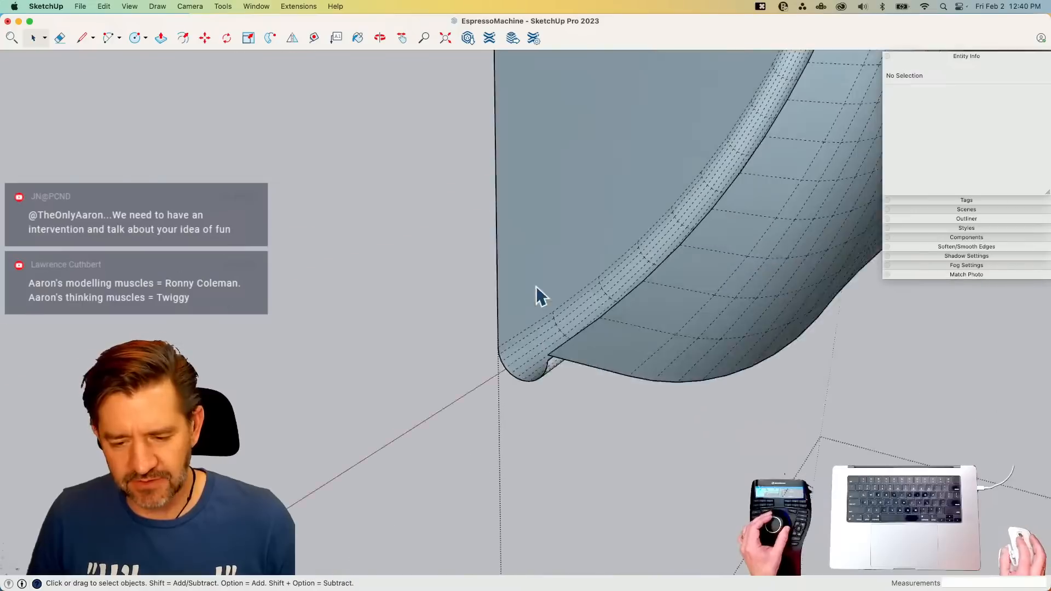
key("l")
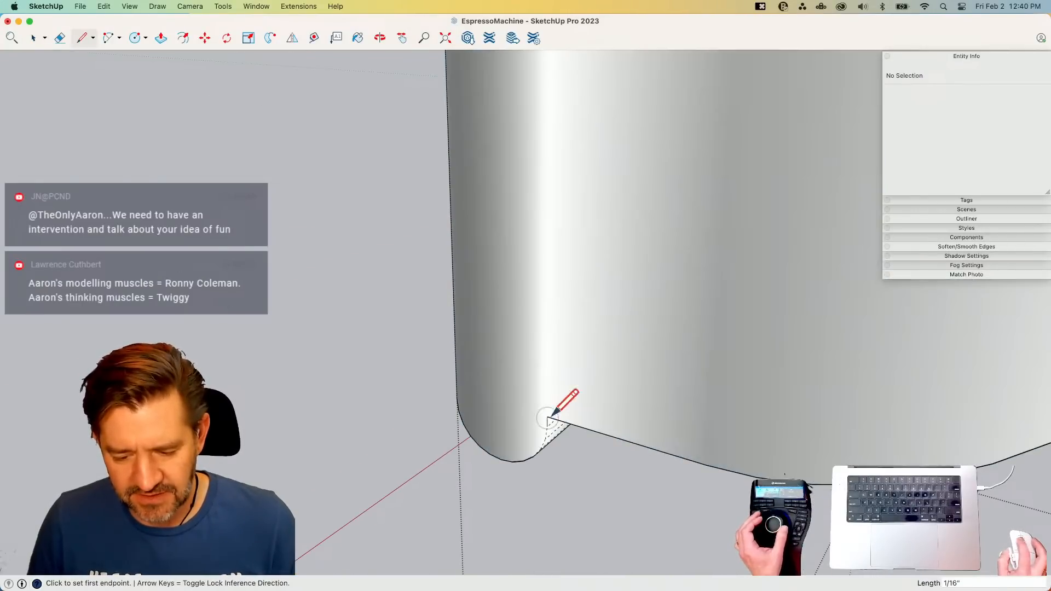
- Erase the construction lines crossing the flat cut face and their ends overhanging the body
key("space")
key("e")
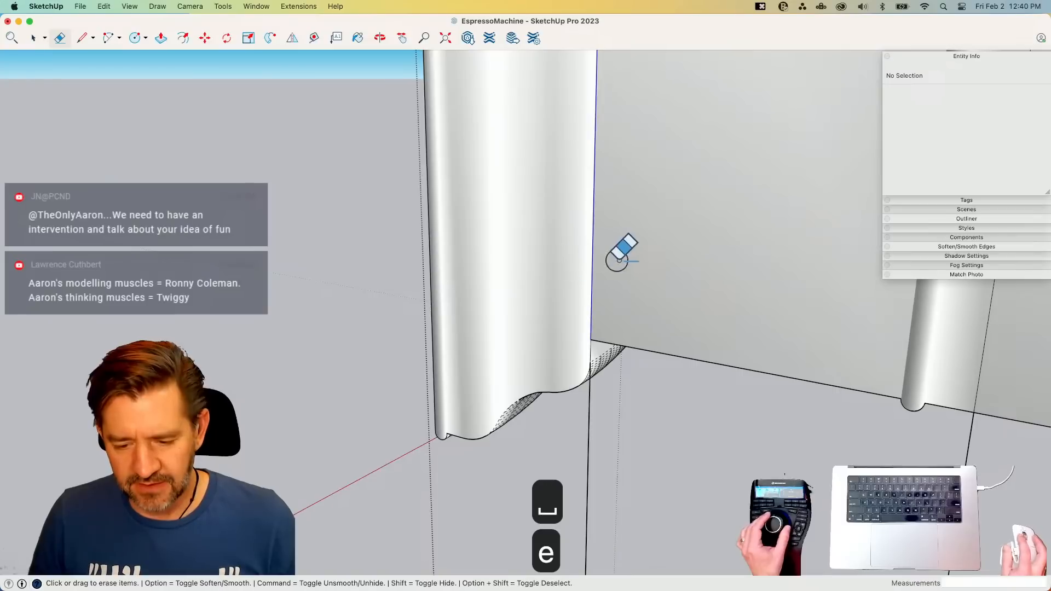
left_click_drag(460, 272, 547, 280)
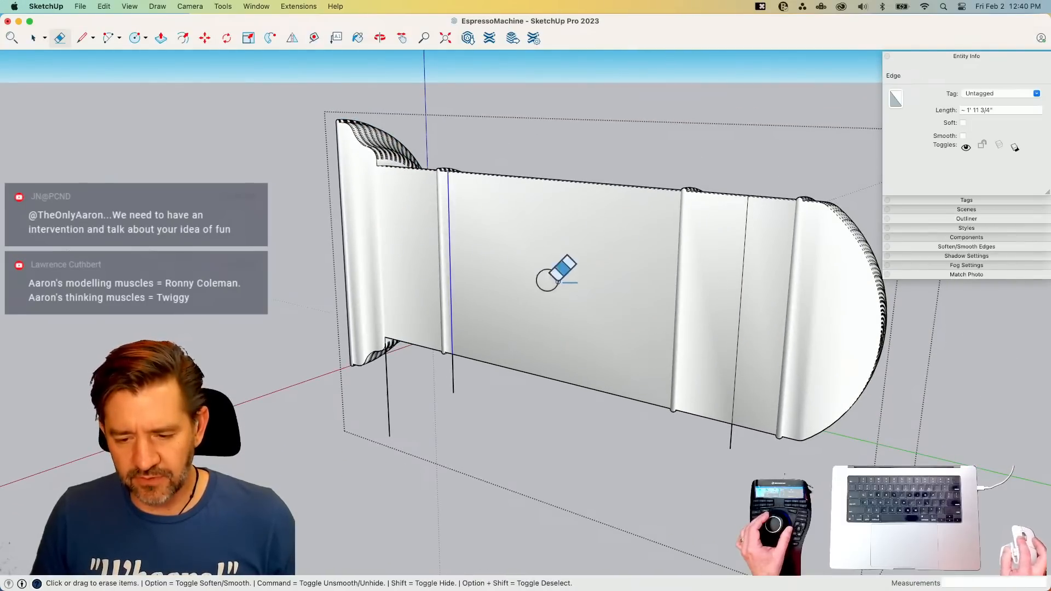
left_click_drag(764, 296, 769, 286)
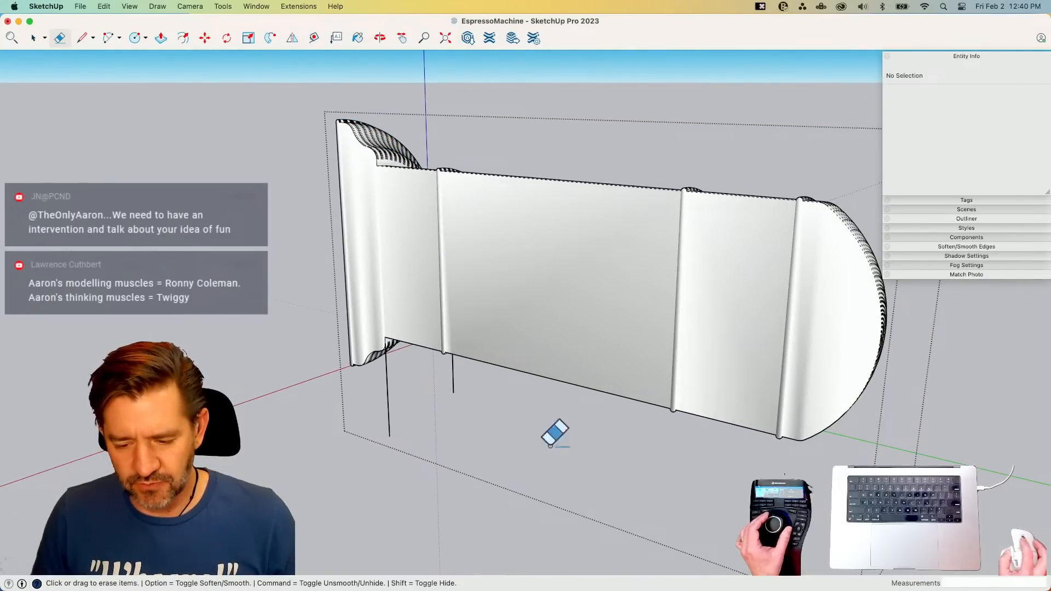
left_click_drag(449, 376, 468, 385)
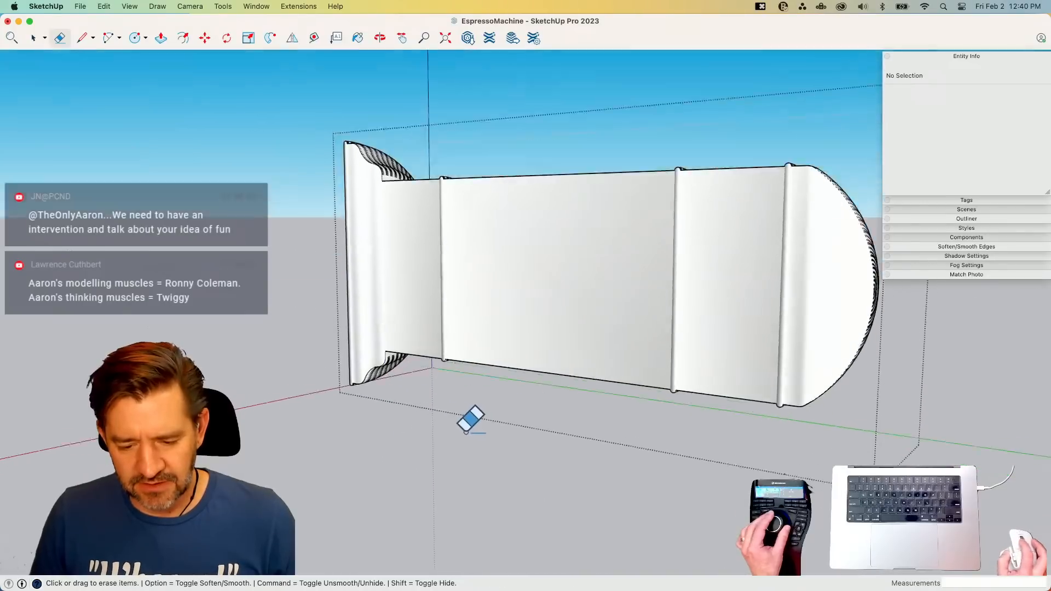
key("space")
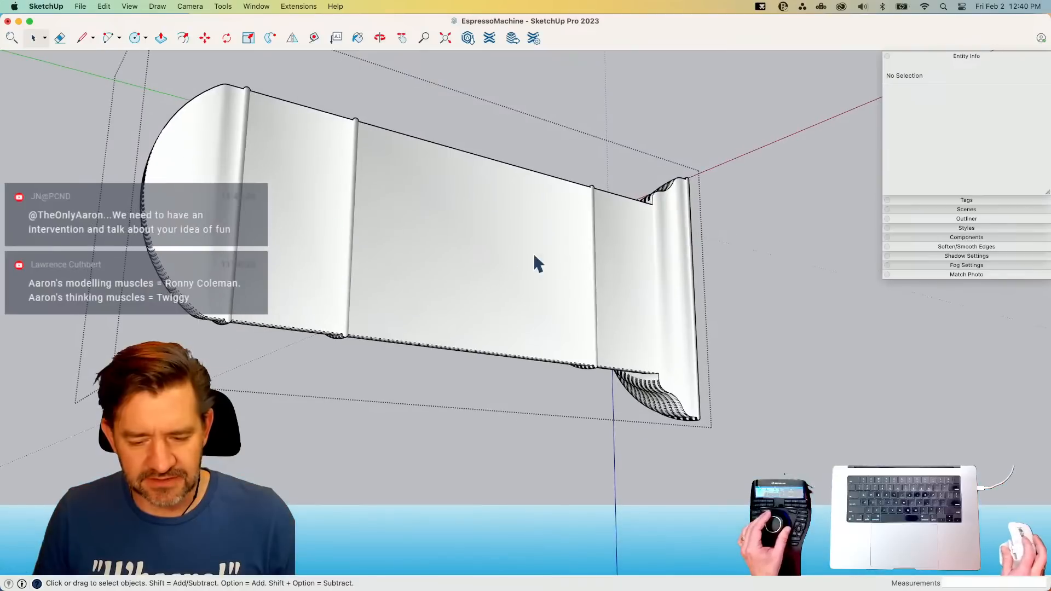
- Select all connected geometry of the half body and soften its edges at 36 degrees with coplanar softening enabled
left_click(303, 198)
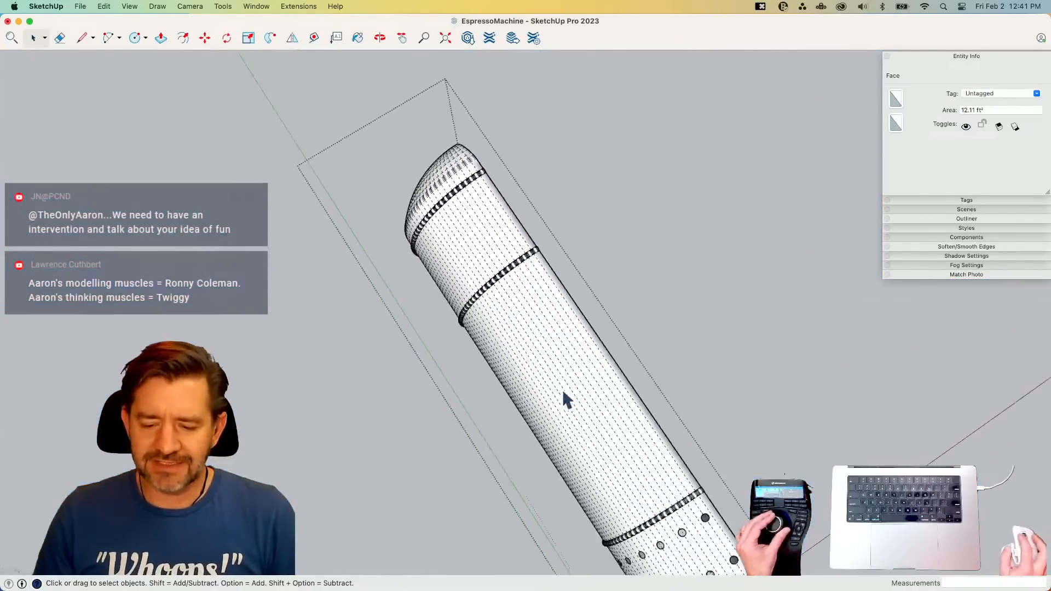
triple_click(644, 315)
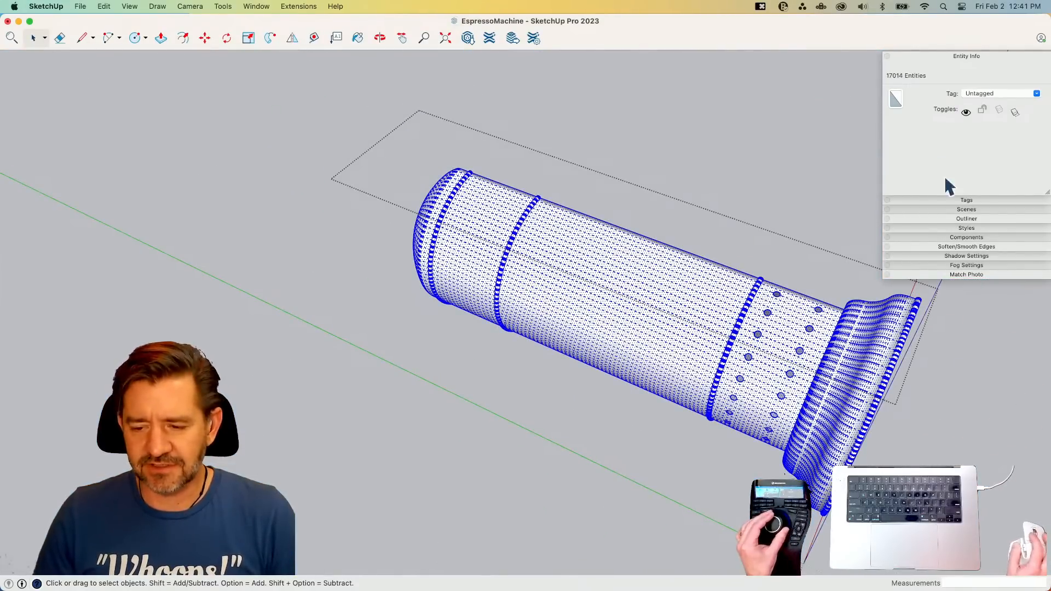
left_click(969, 246)
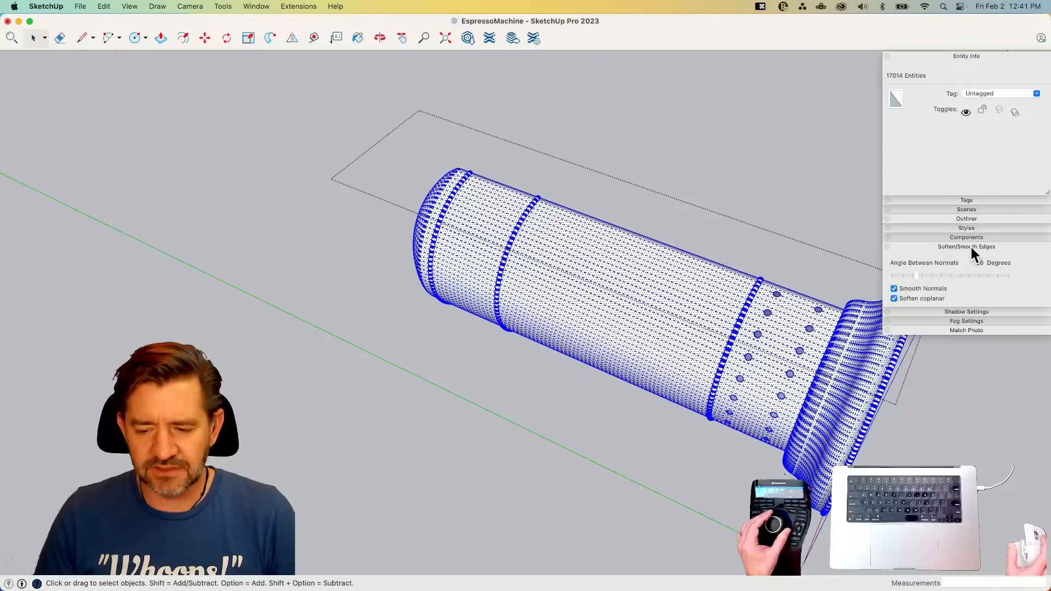
left_click(894, 298)
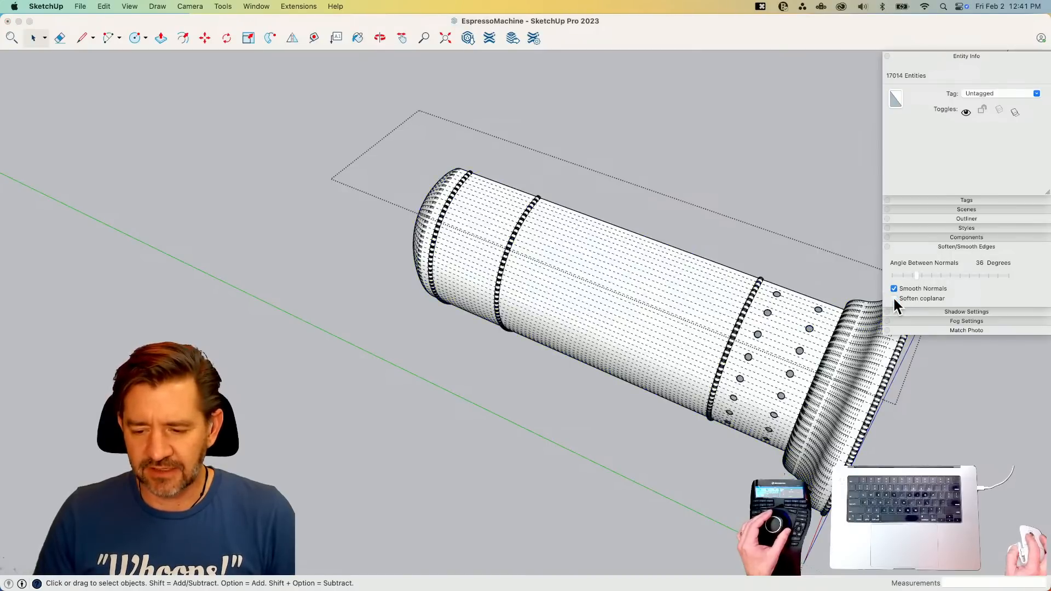
left_click(741, 196)
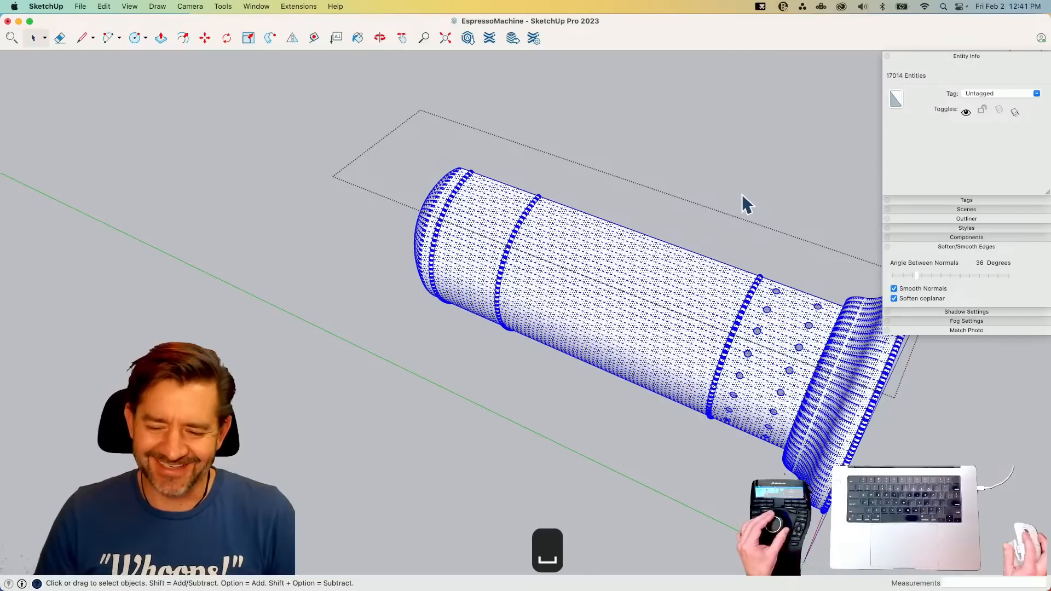
- Turn off the display of hidden geometry and clear the selection
left_click(131, 6)
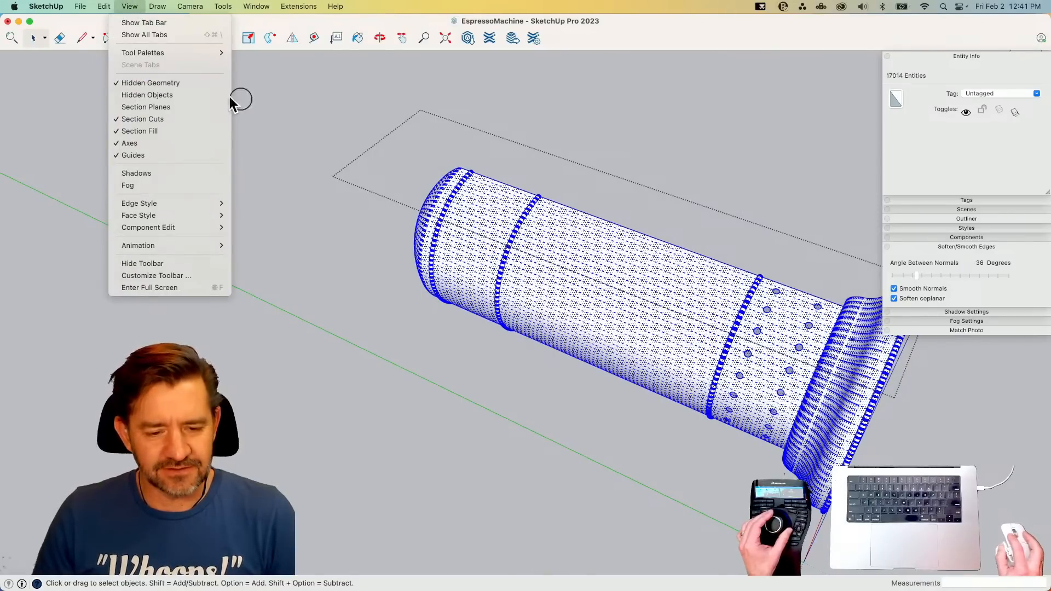
left_click(183, 82)
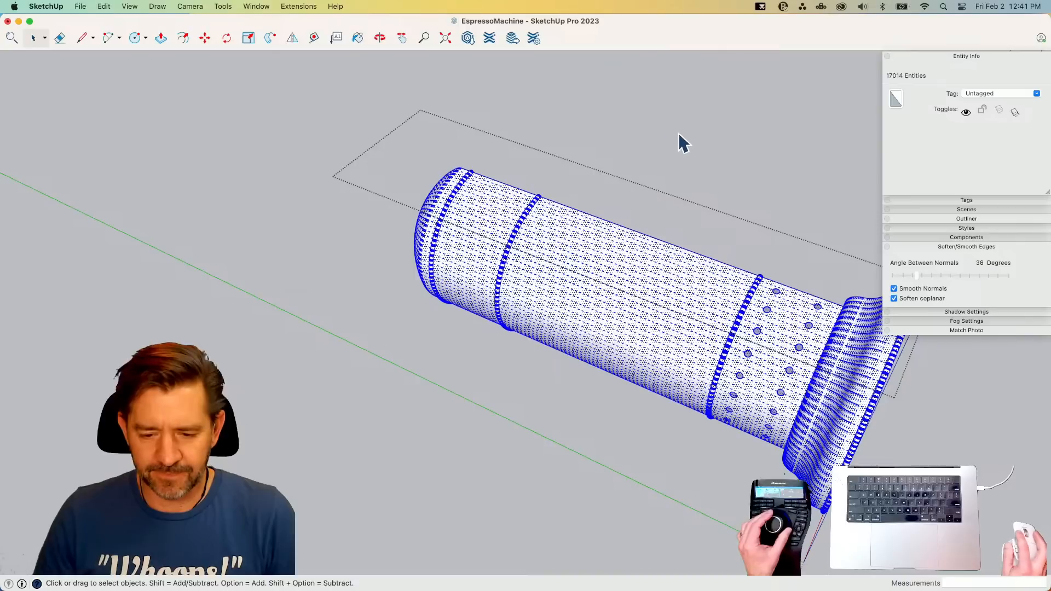
key("space")
left_click(662, 130)
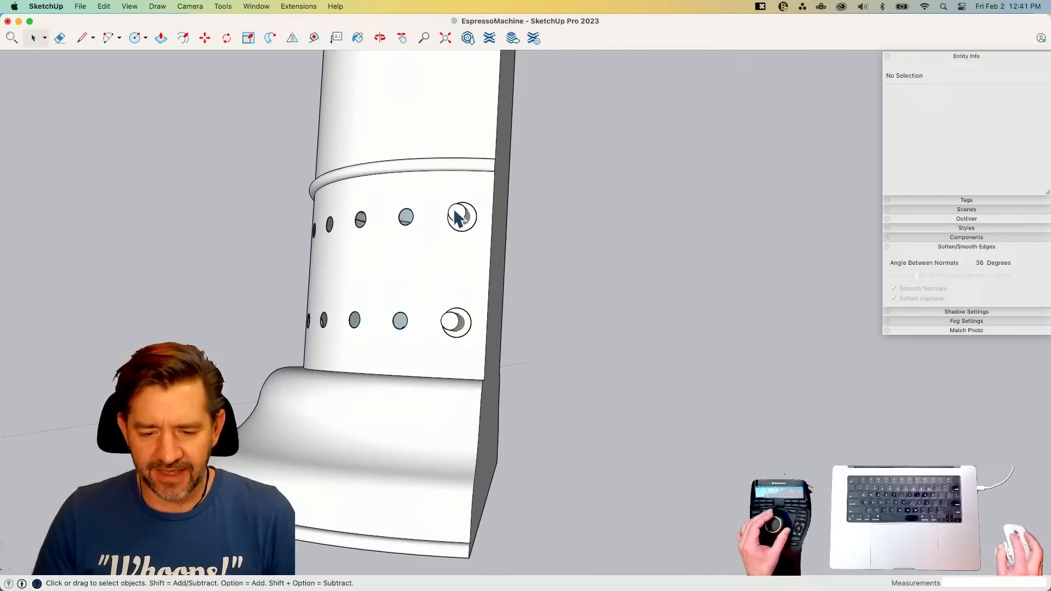
- Delete the two small solid plugs in the last pair of holes beside the flat cut face
left_click(459, 218)
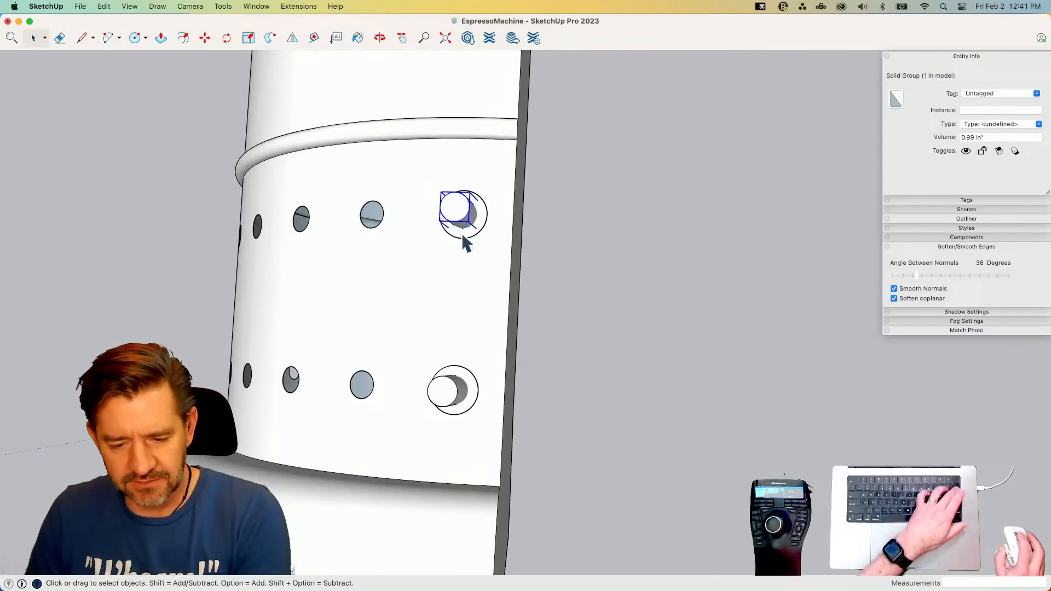
key("BackSpace")
left_click(447, 404)
key("BackSpace")
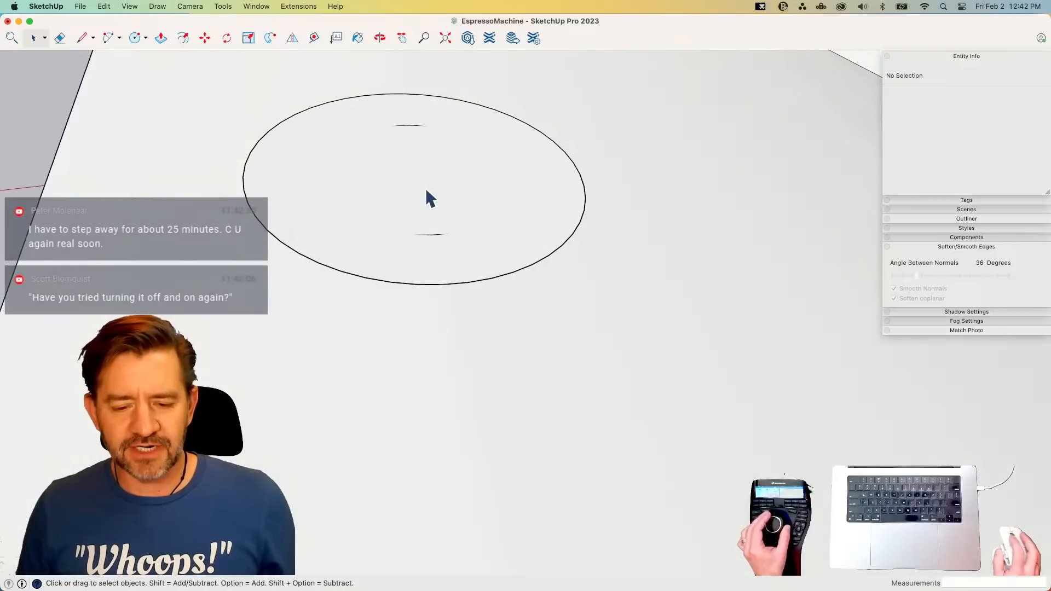
- Draw a 1 1/2" line across the circle around the hole to split it into two halves
key("l")
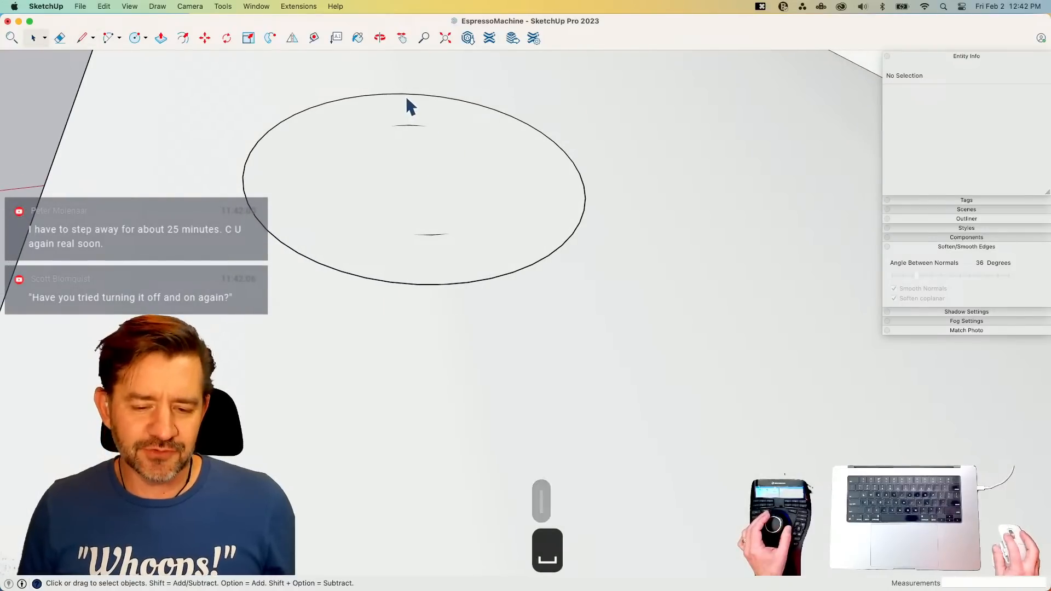
key("l")
left_click(403, 94)
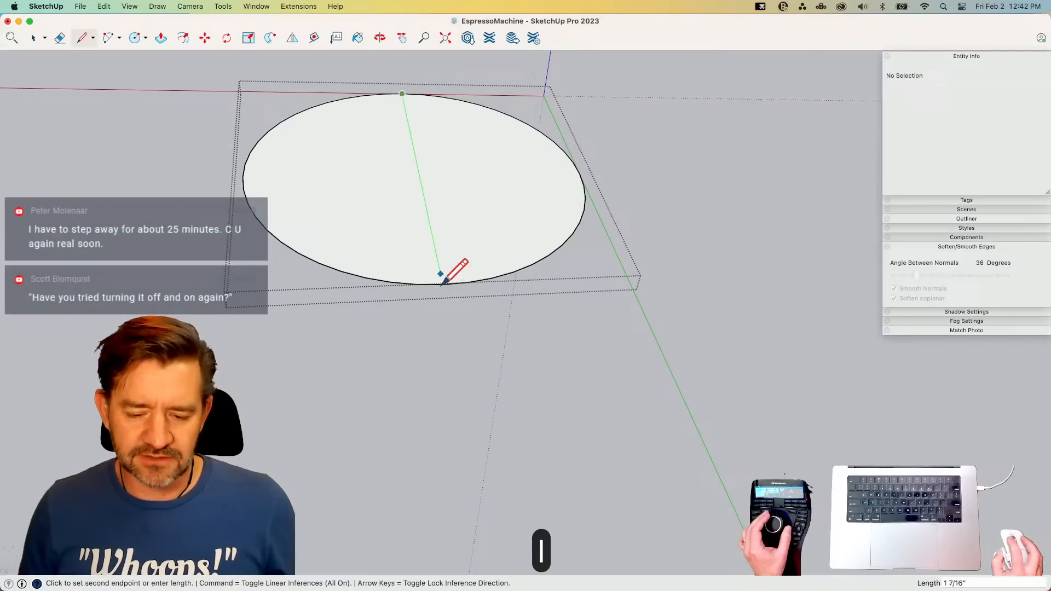
left_click(442, 283)
key("space")
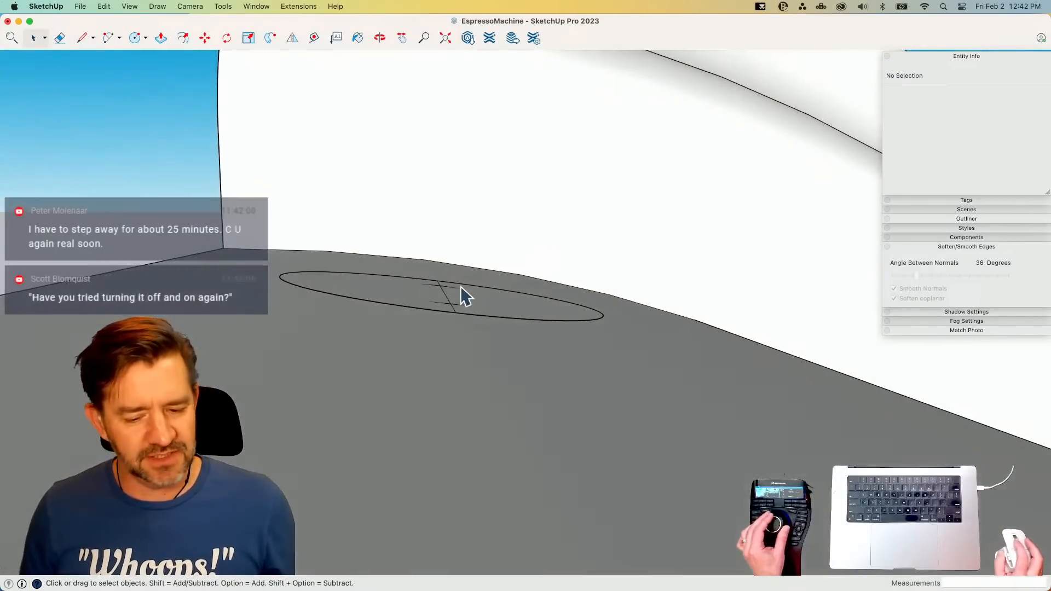
- Rotate one half of the split circle slightly about the dividing line's center, locked to the green axis, to follow the curved wall
left_click(487, 305)
double_click(459, 305)
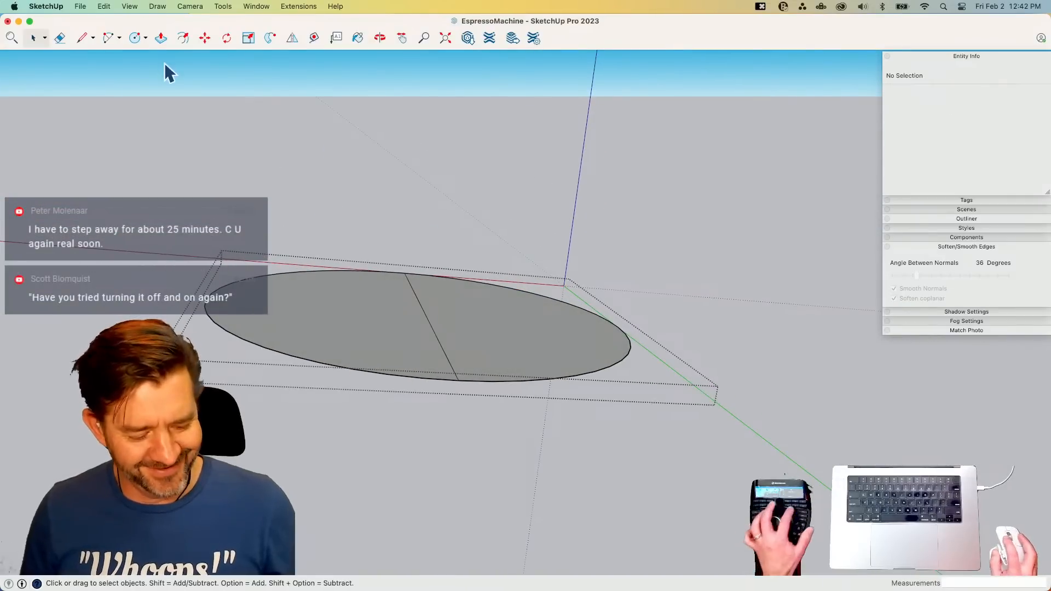
key("shift+q")
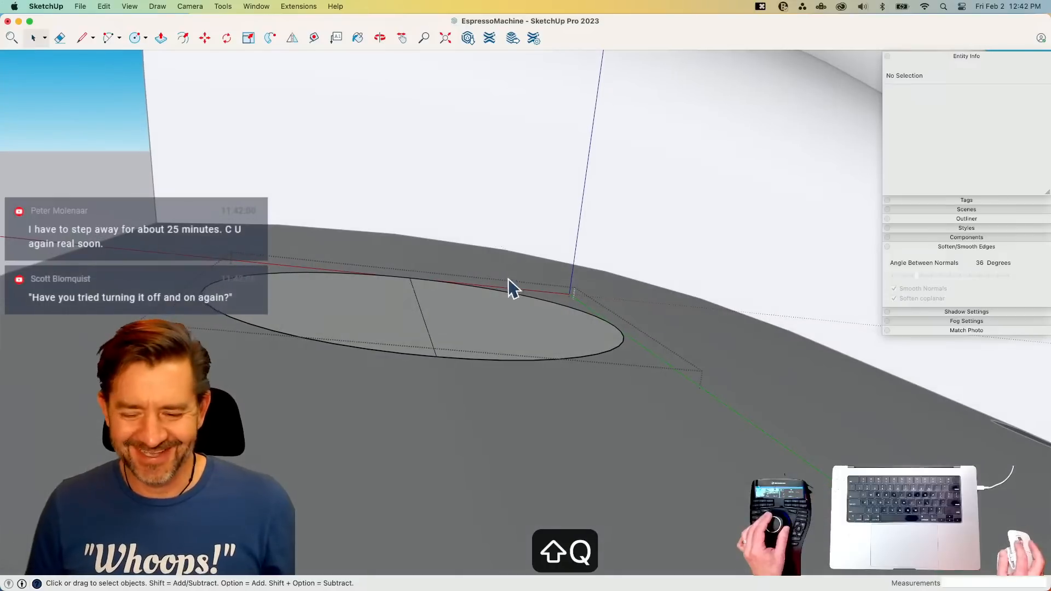
left_click(622, 341)
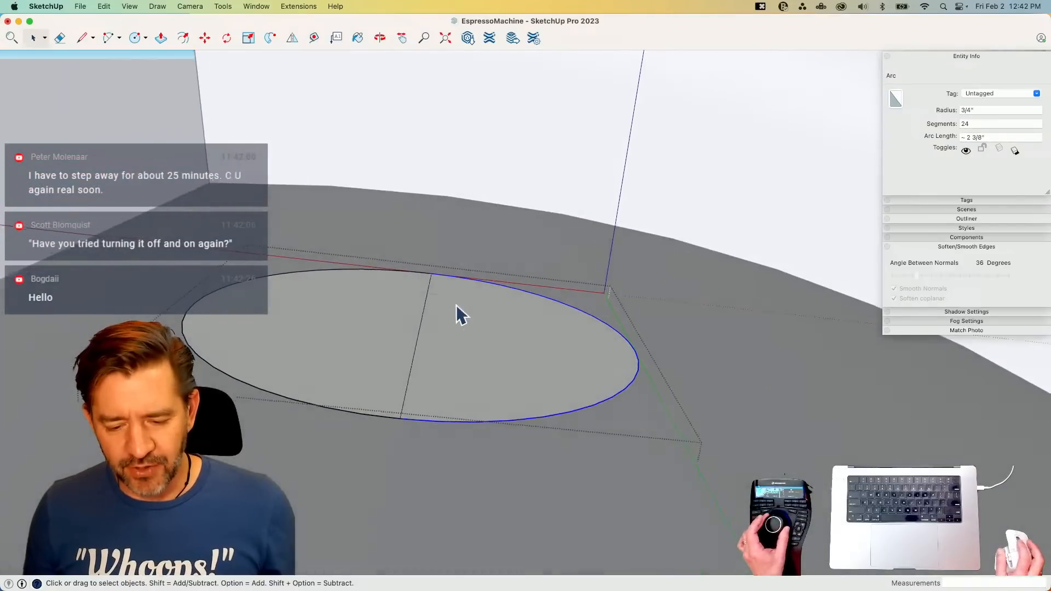
key("q")
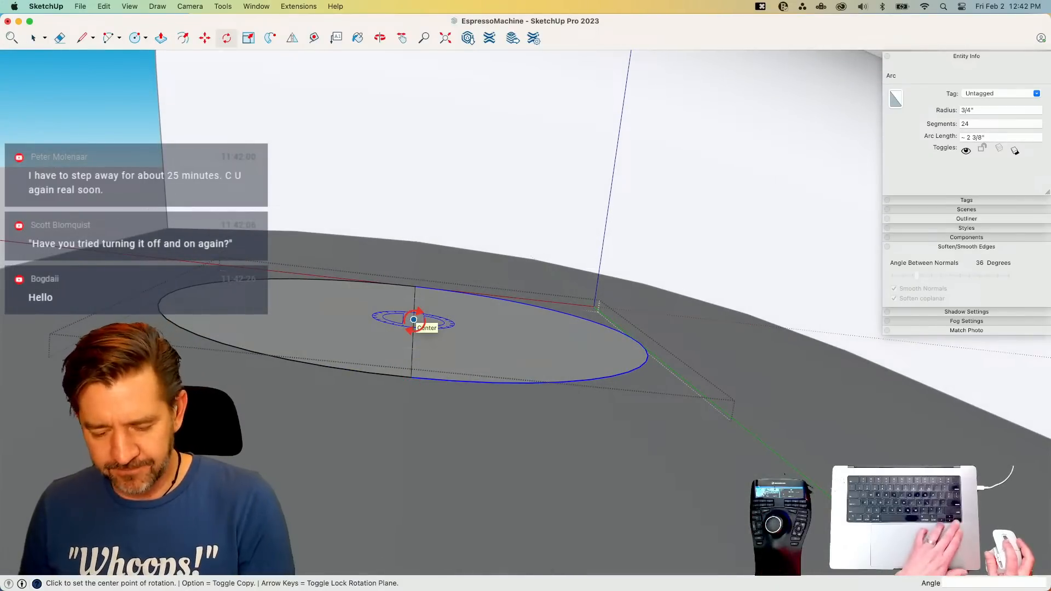
key("Left")
left_click(414, 319)
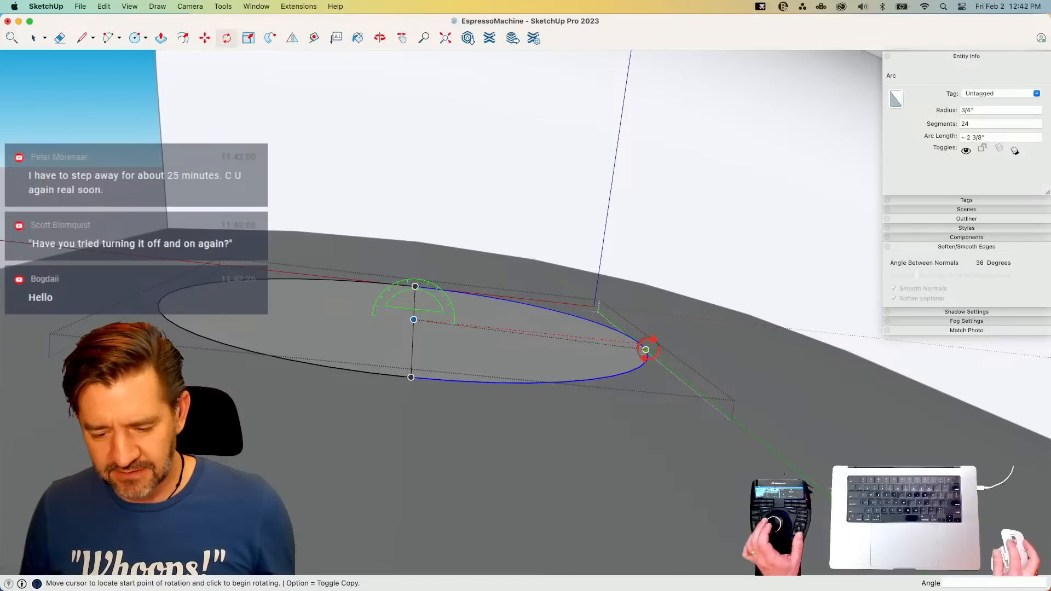
left_click(646, 349)
left_click(659, 361)
key("space")
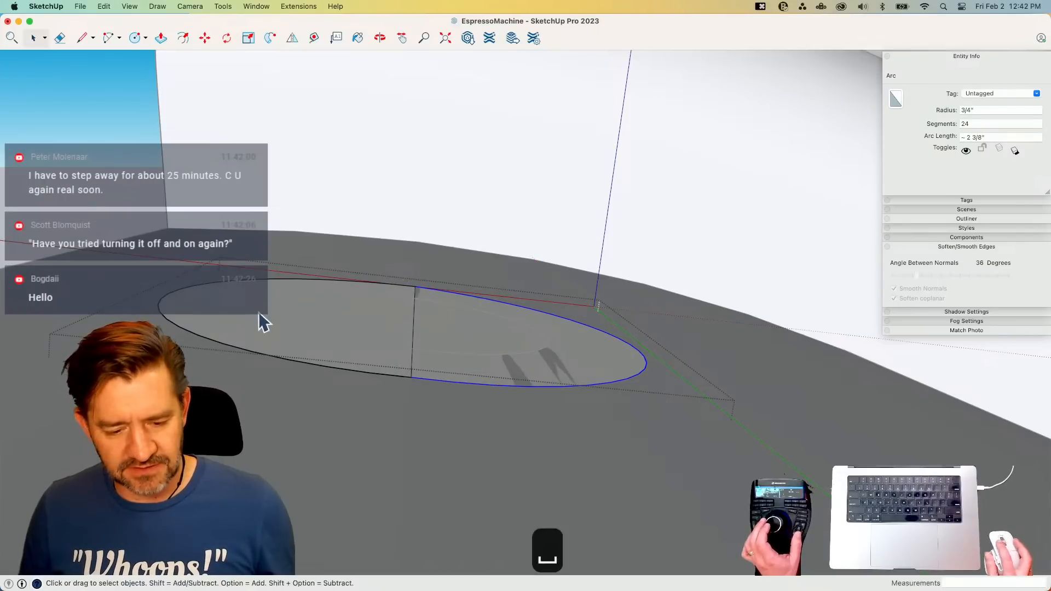
- Rotate the face of the circle's other half slightly about the same center, locked to the green axis, to follow the curved wall
left_click(340, 327)
key("q")
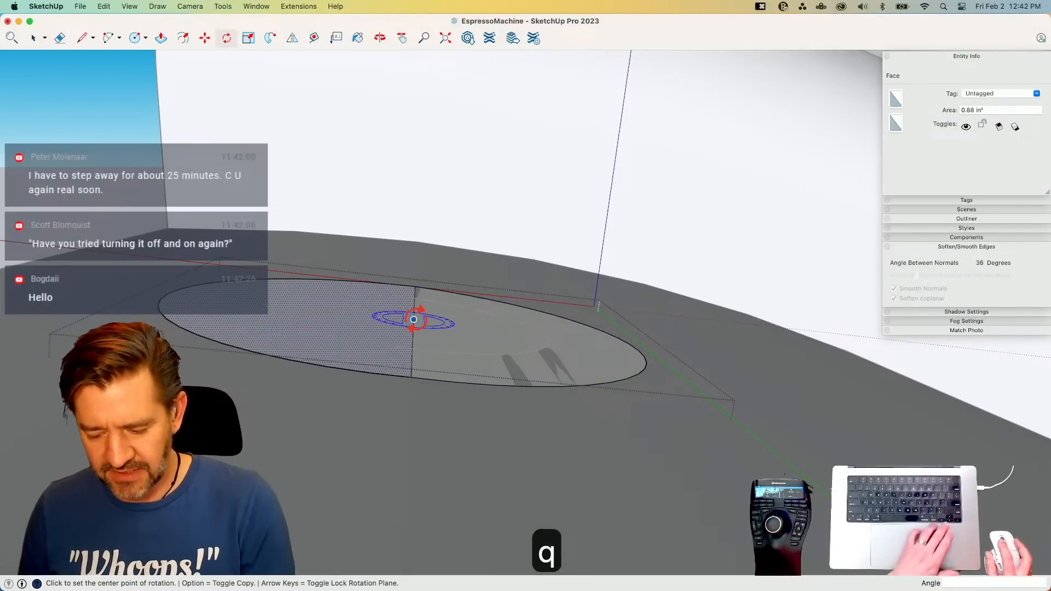
key("Right")
key("Left")
left_click(414, 319)
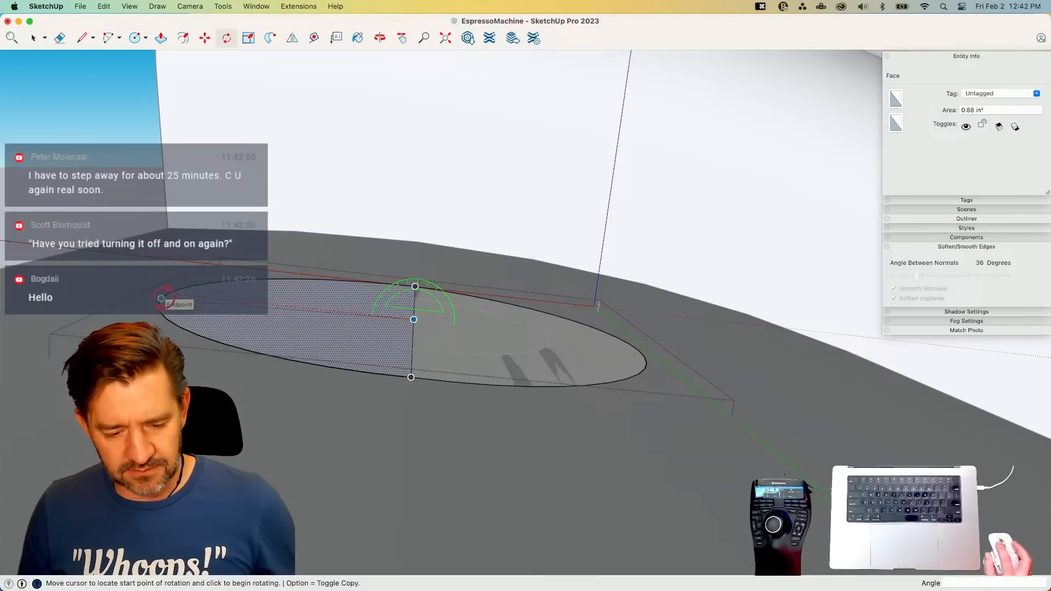
left_click(161, 299)
left_click(145, 308)
key("space")
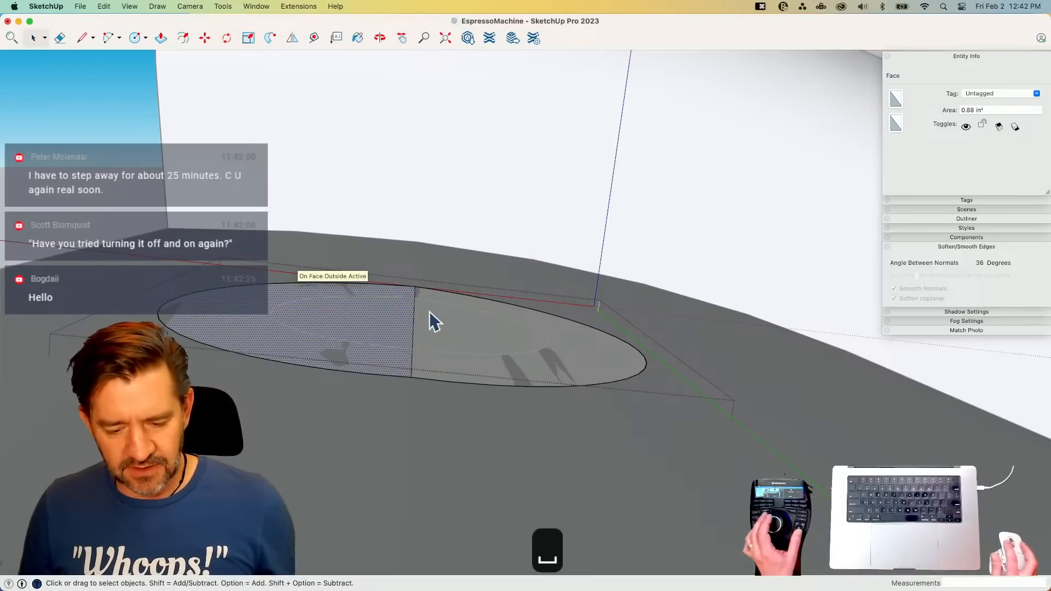
- Erase the dividing line across the bent circle to leave only its outline
key("e")
left_click(420, 324)
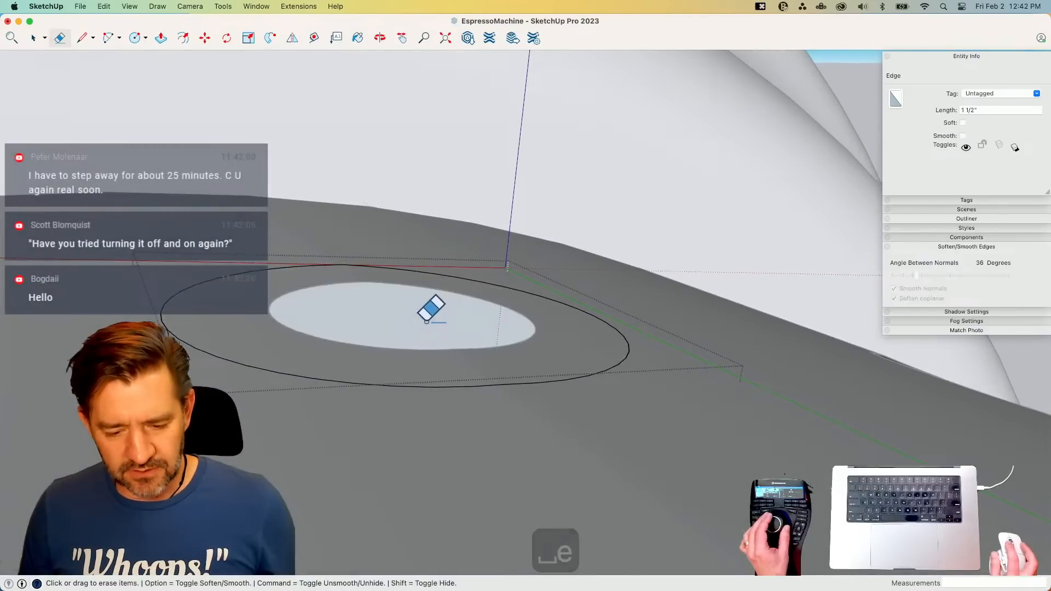
key("space")
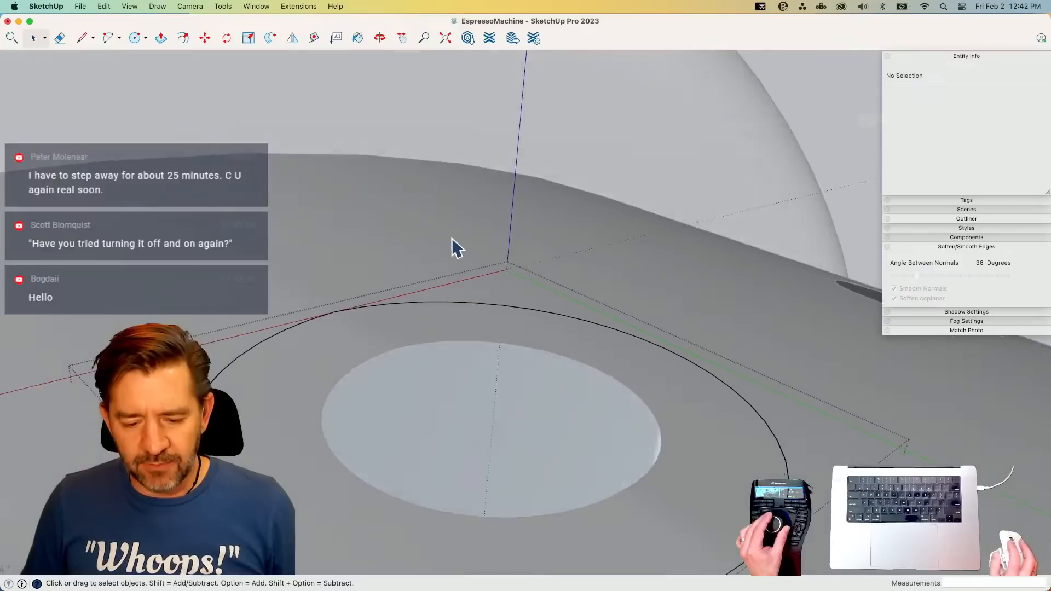
- Draw an upright half-circle profile of about 3/16" radius on a 5/16" line running inward from the bent circle
key("l")
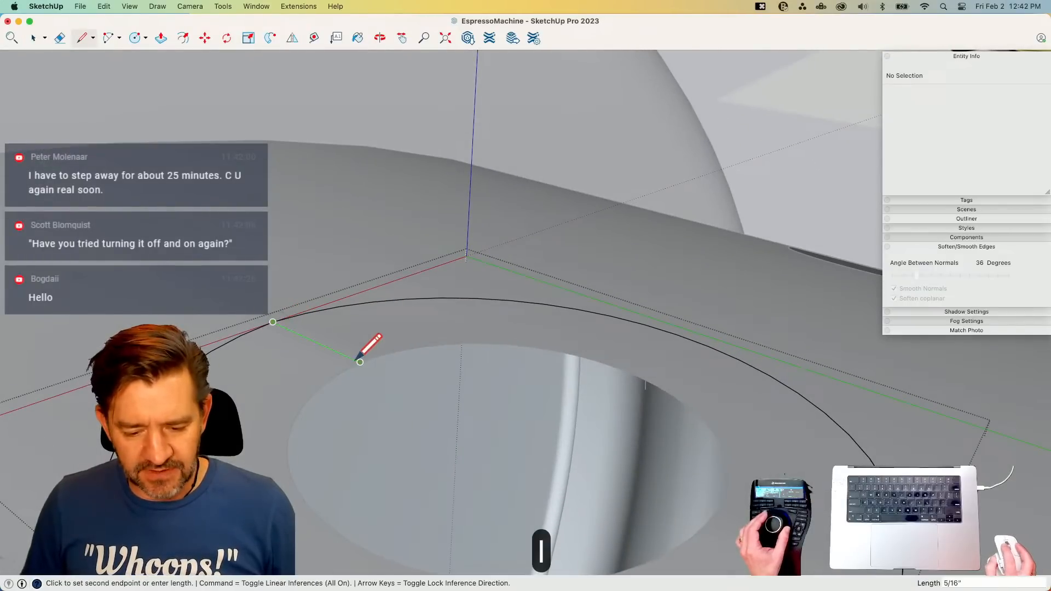
left_click(359, 362)
key("c")
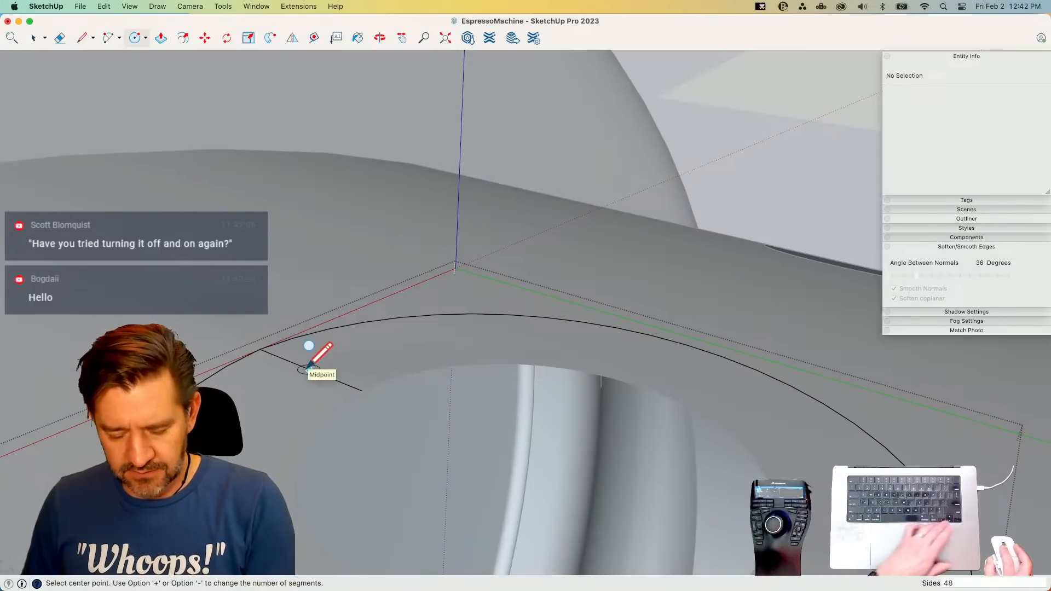
key("Left")
key("Right")
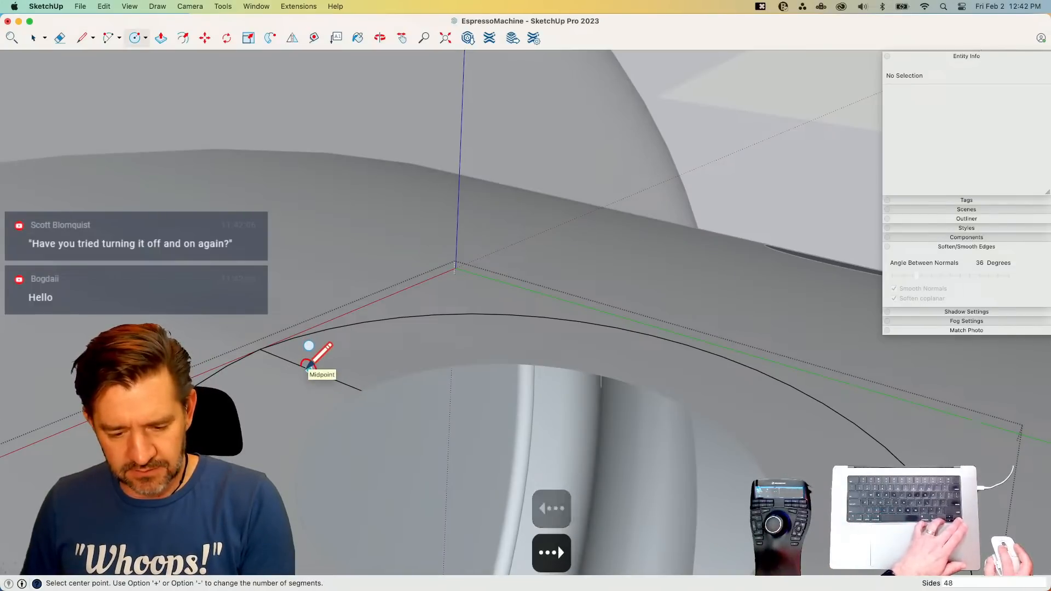
key("Left")
key("Left")
key("Right")
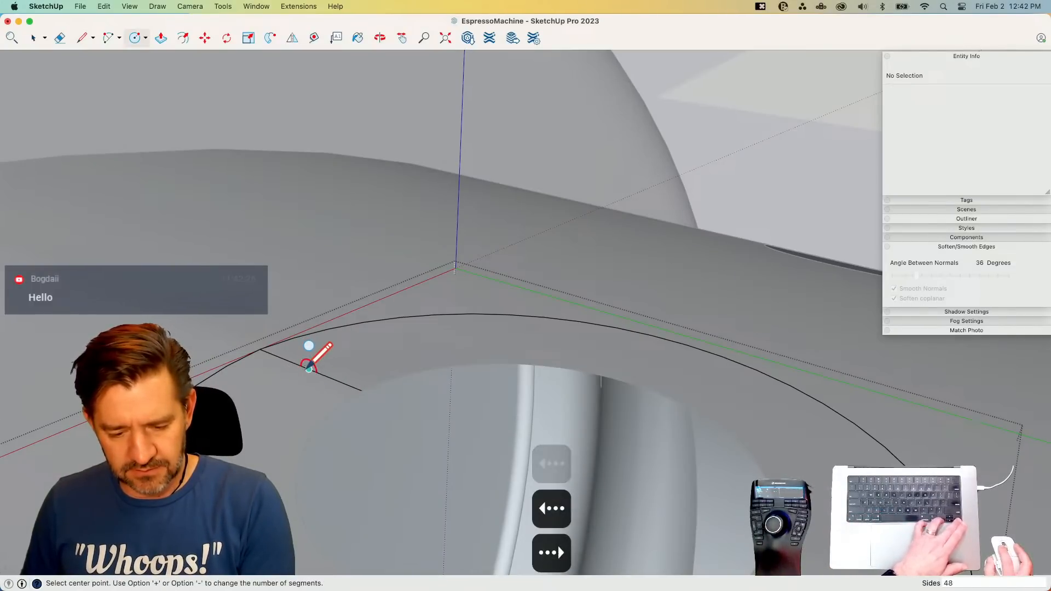
left_click(309, 368)
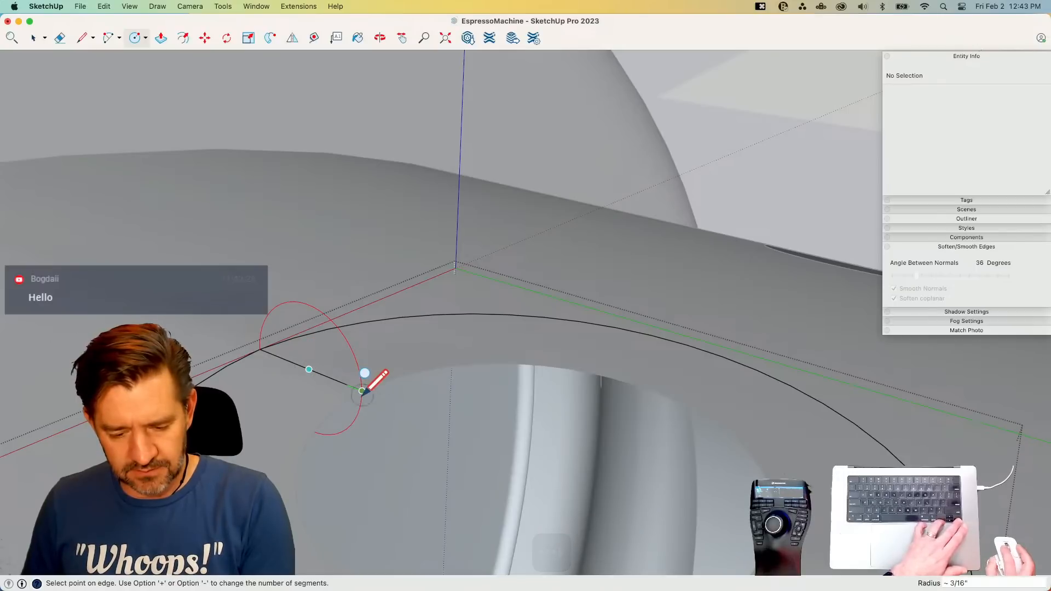
left_click(361, 390)
key("e")
key("space")
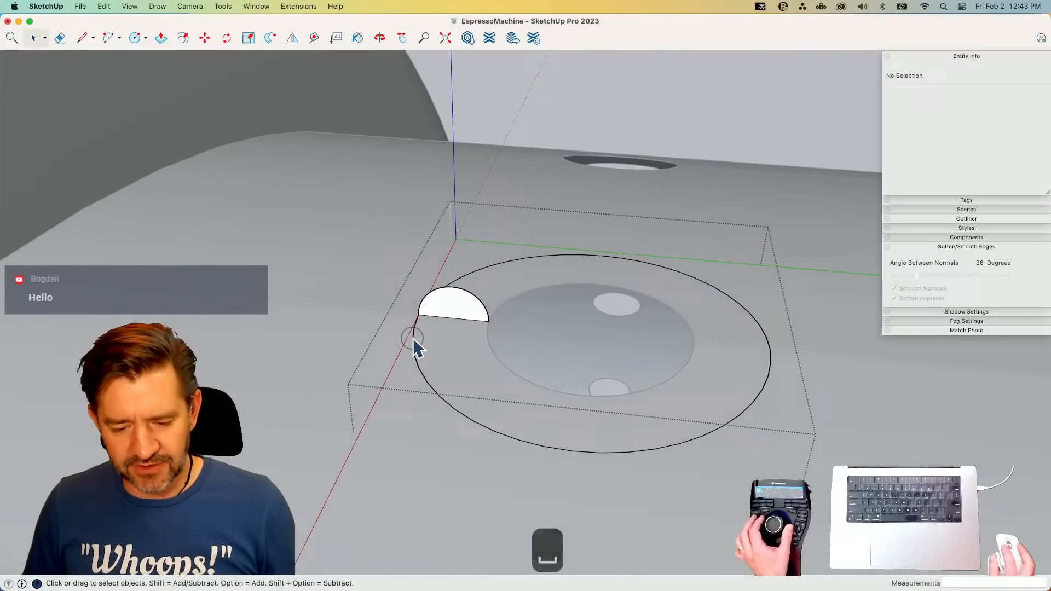
- Sweep the half-circle profile along both arcs of the bent circle with Follow Me to form a rounded ring
left_click(412, 338)
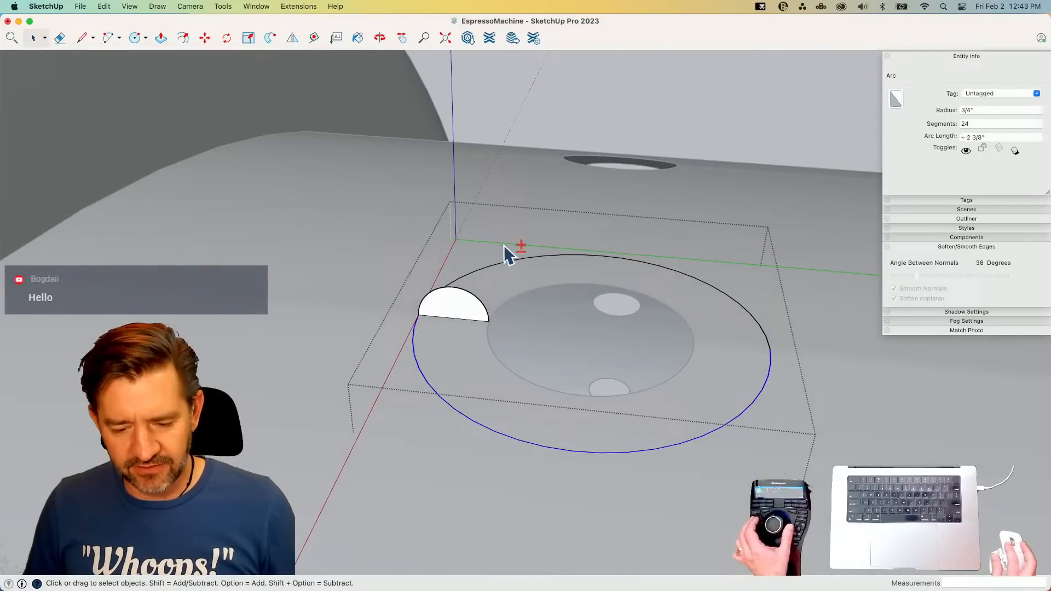
left_click(271, 38)
left_click(462, 310)
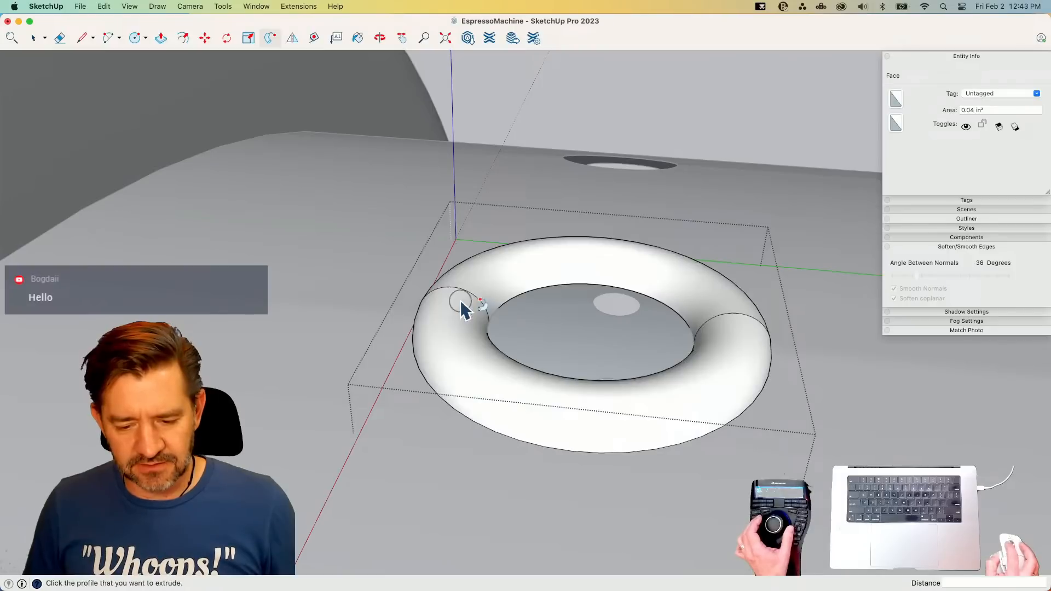
key("space")
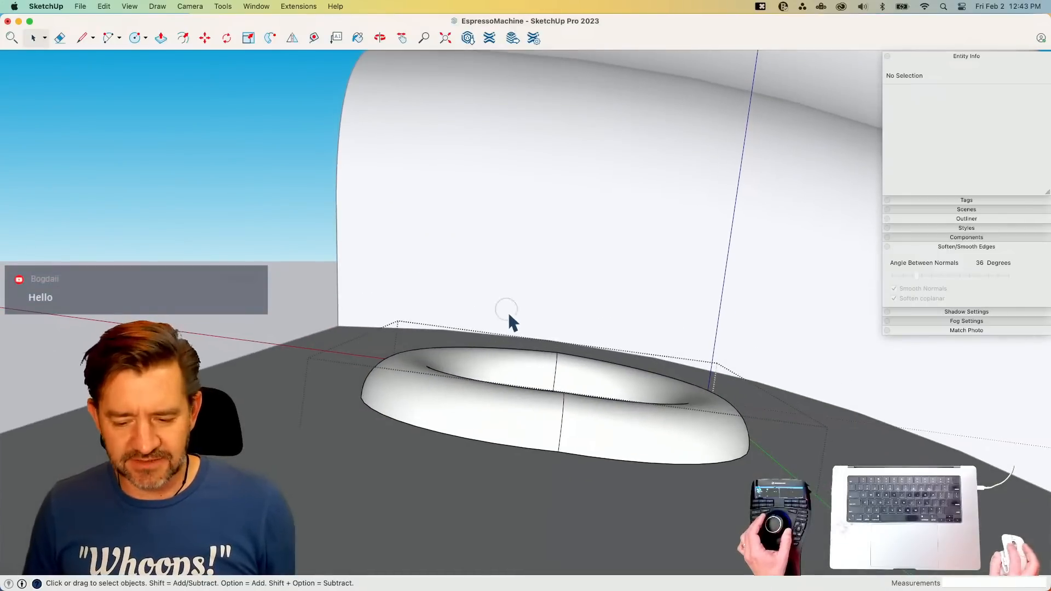
- Soften the seam edges where the two halves of the ring meet, with coplanar softening enabled
left_click_drag(508, 311, 596, 479)
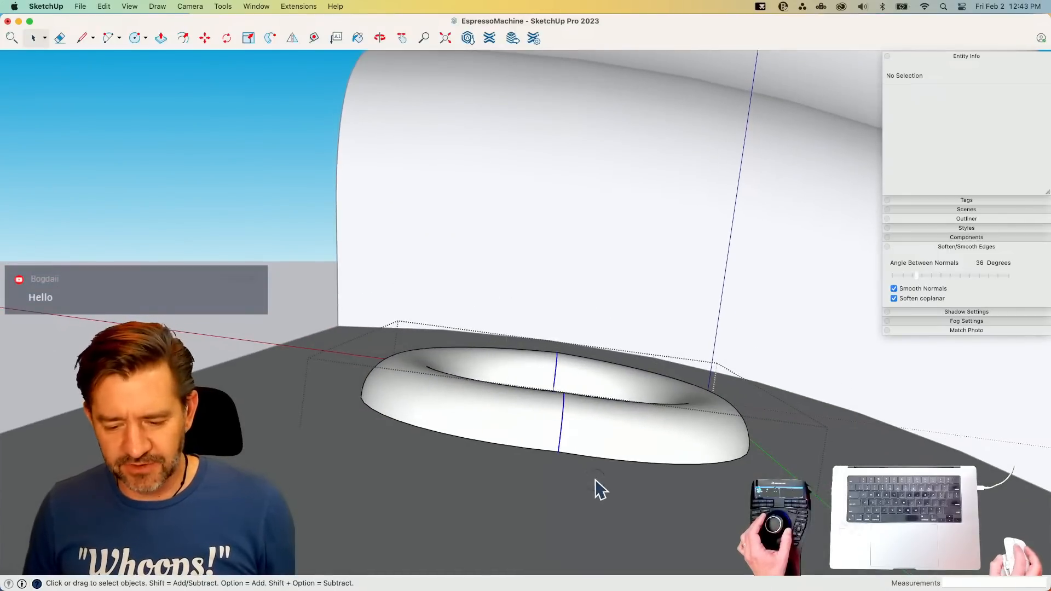
left_click(894, 298)
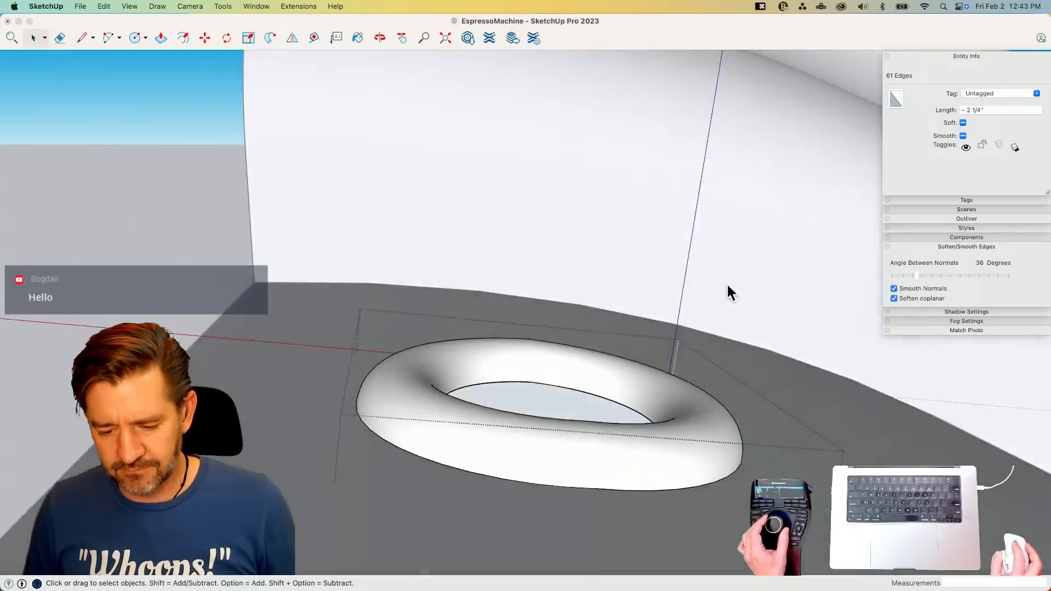
- Leave the ring's group and delete the leftover circle group around the upper hole nearest the flat cut face
key("space")
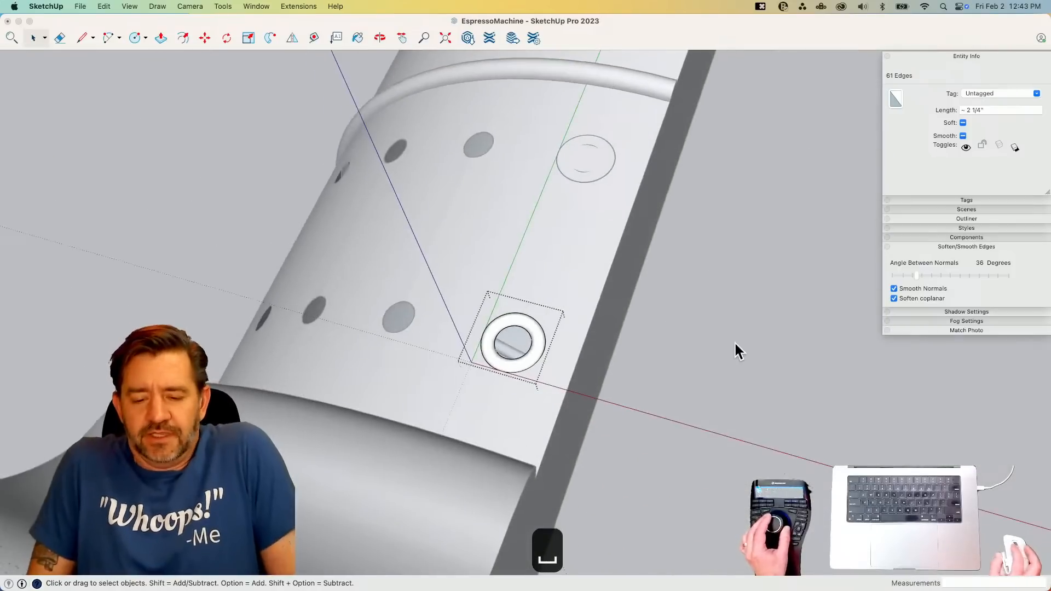
left_click(735, 343)
left_click(734, 384)
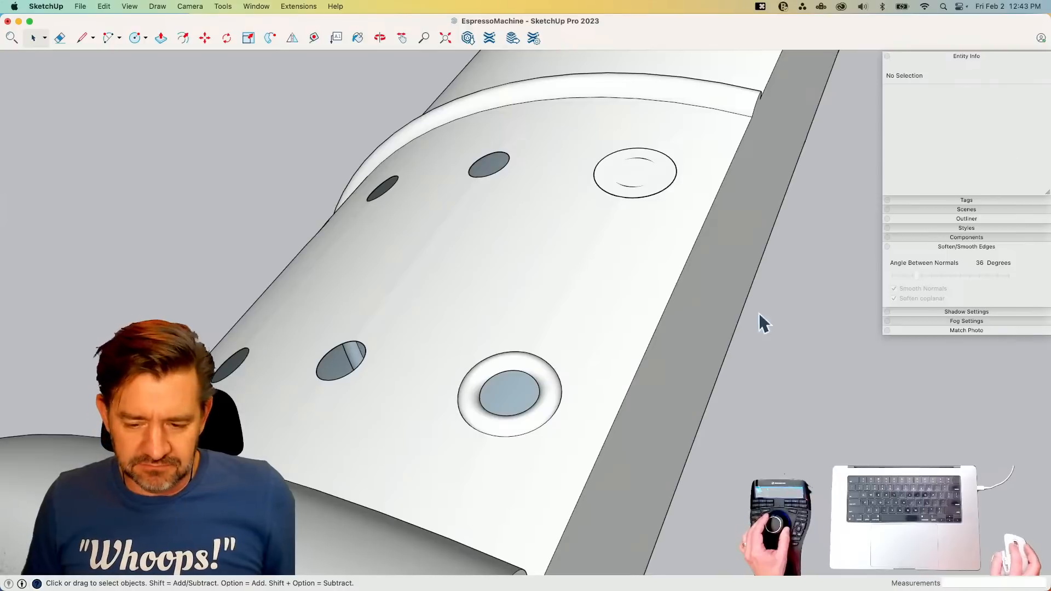
left_click(646, 198)
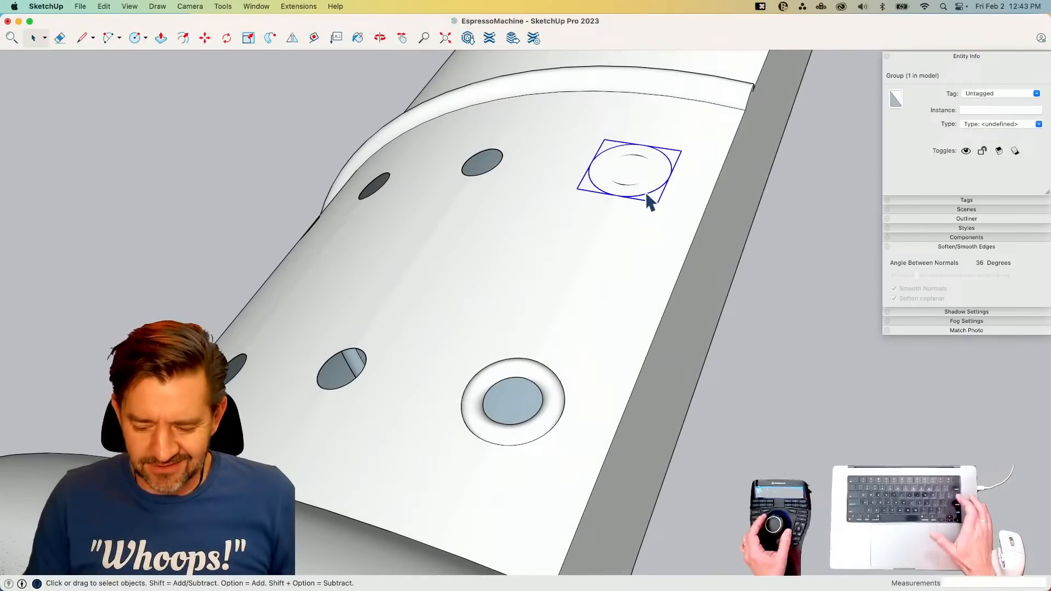
key("BackSpace")
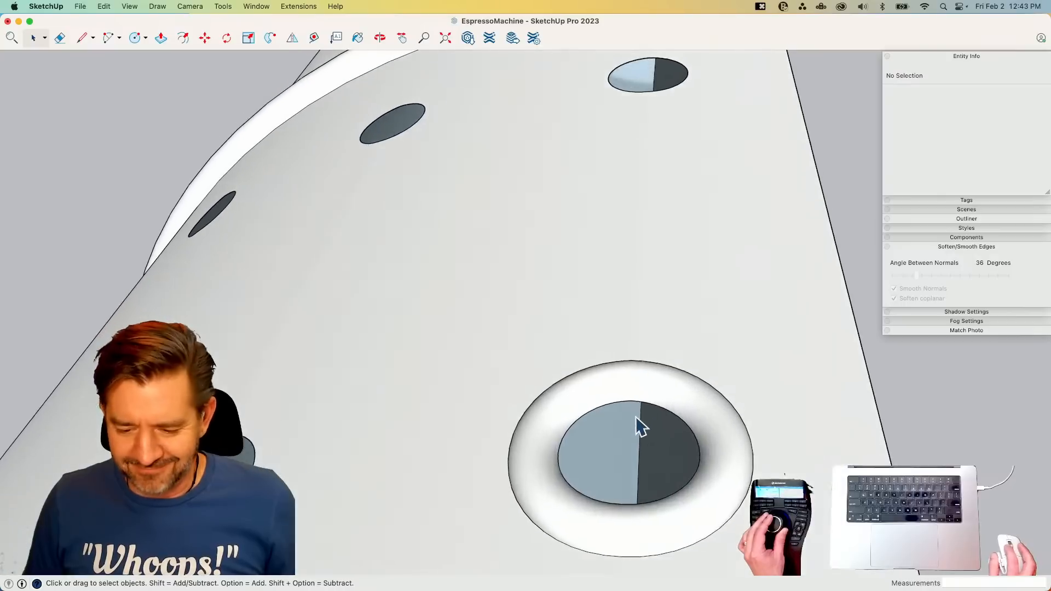
left_click(637, 397)
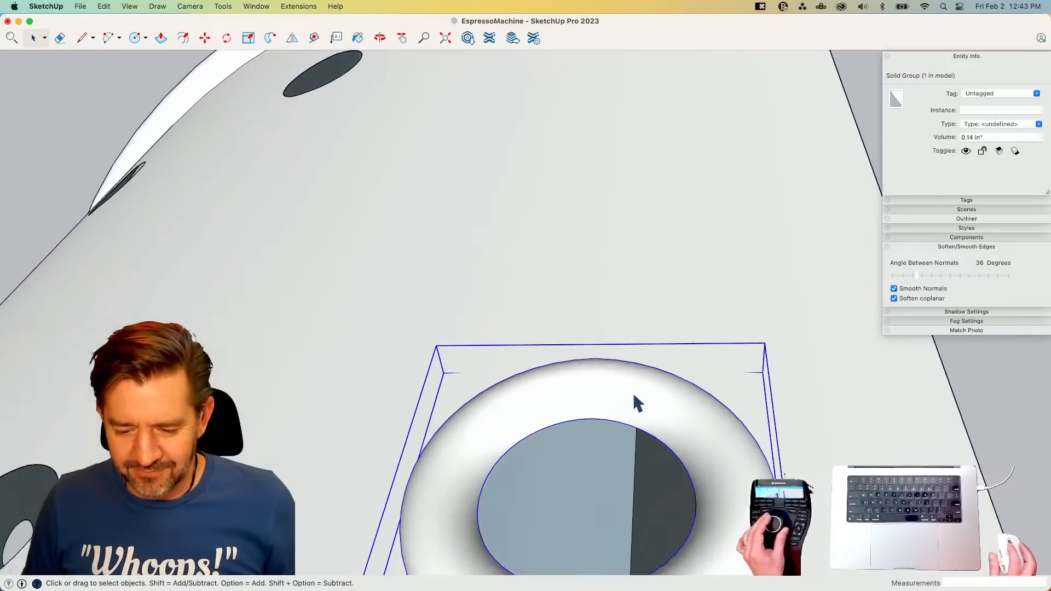
key("m")
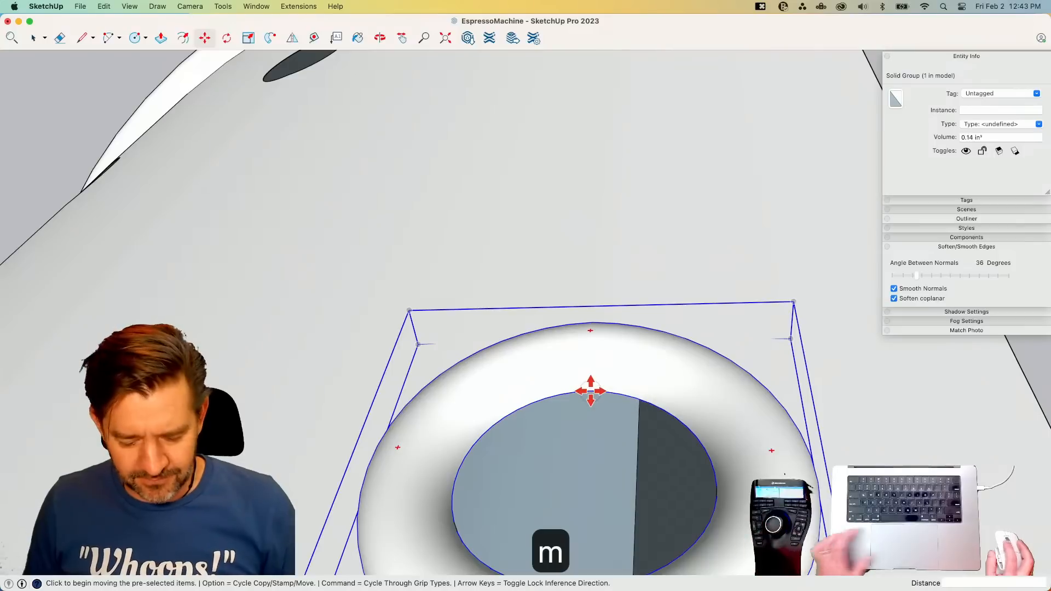
left_click(590, 391)
key("alt")
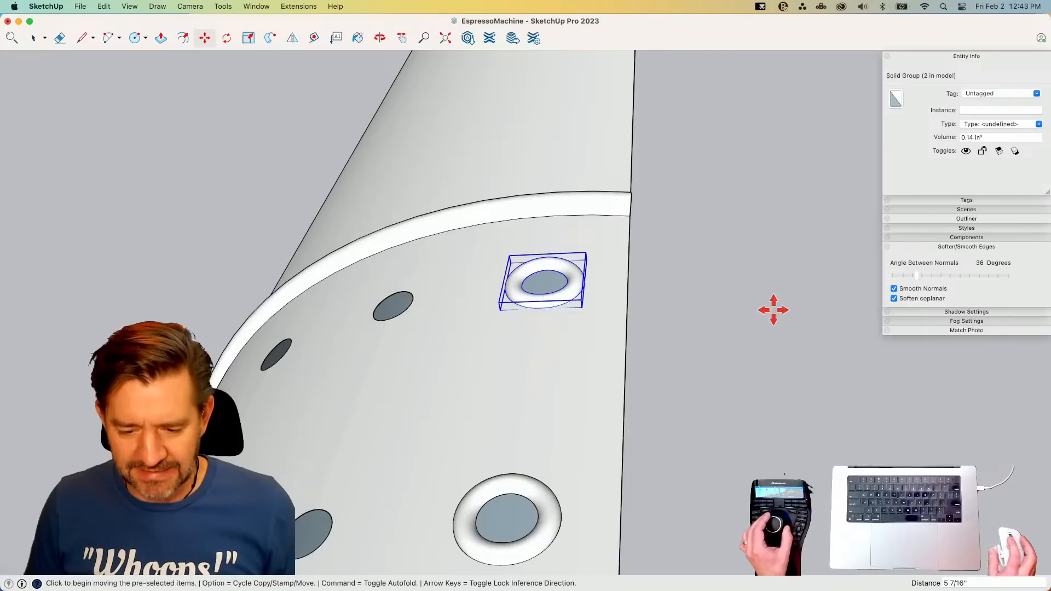
key("space")
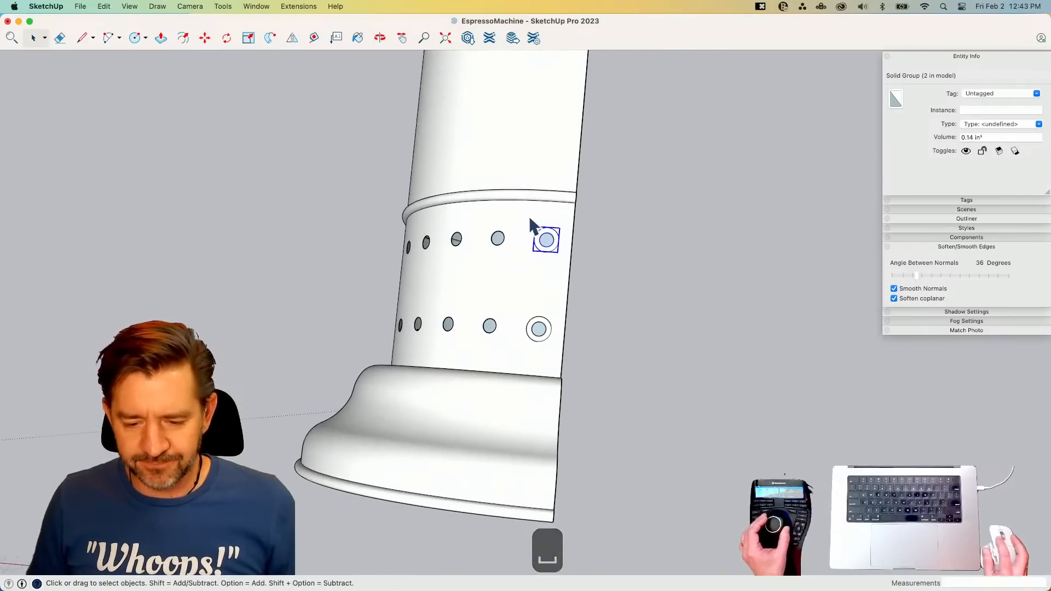
key("q")
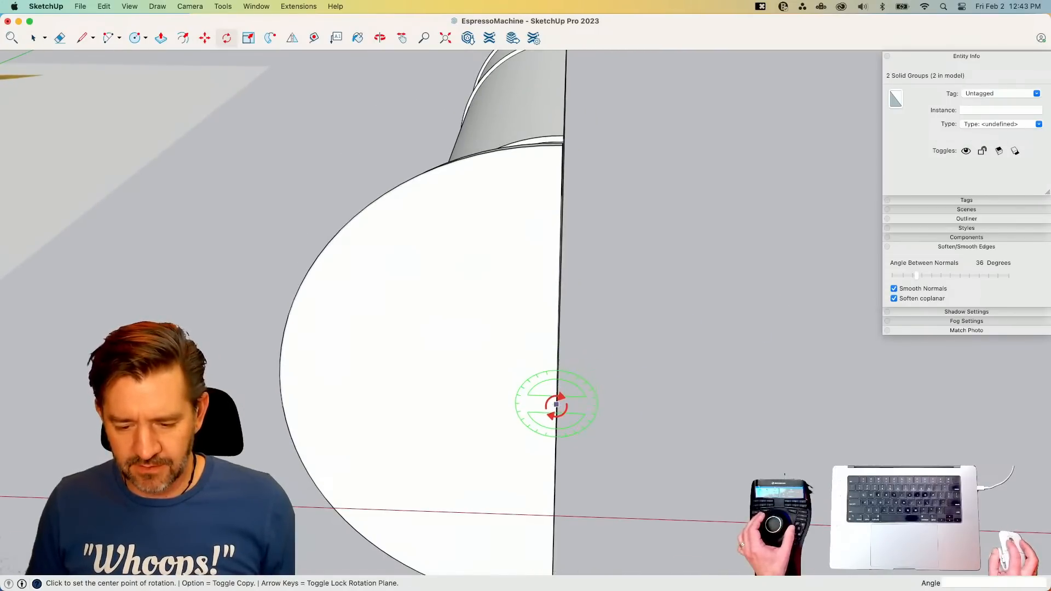
key("space")
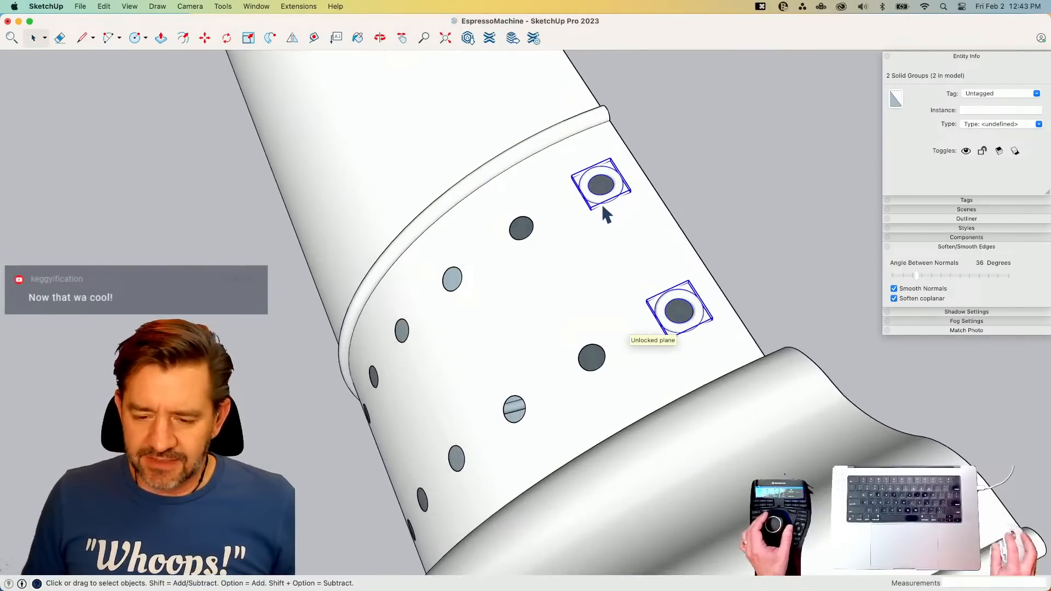
key("BackSpace")
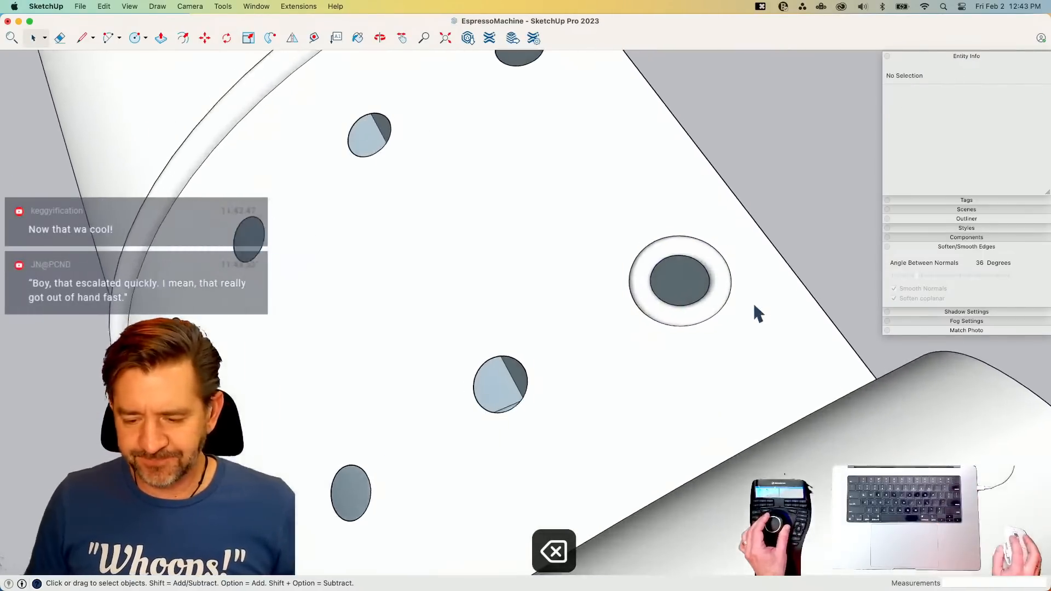
- Convert the remaining ring group around the lower hole into a component with the definition name RivetRoundOver
right_click(715, 261)
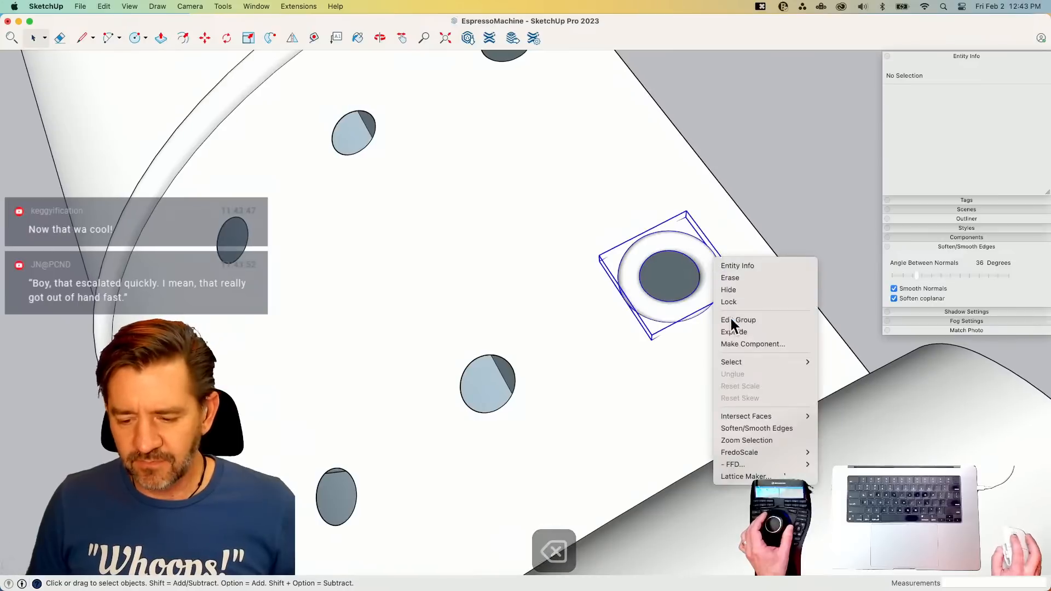
left_click(767, 340)
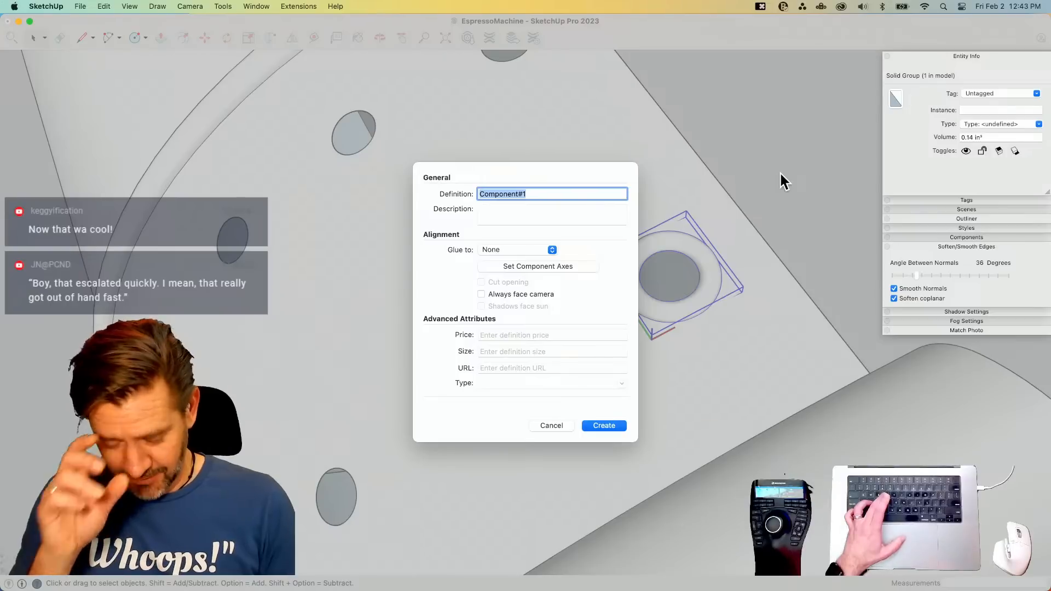
type("Rivet")
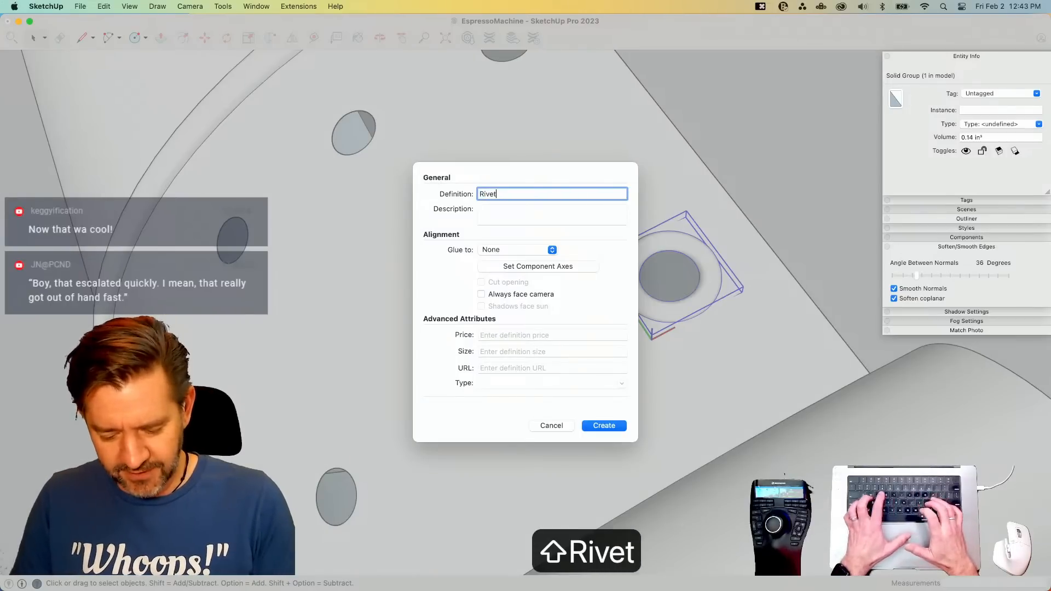
type("RoundOve")
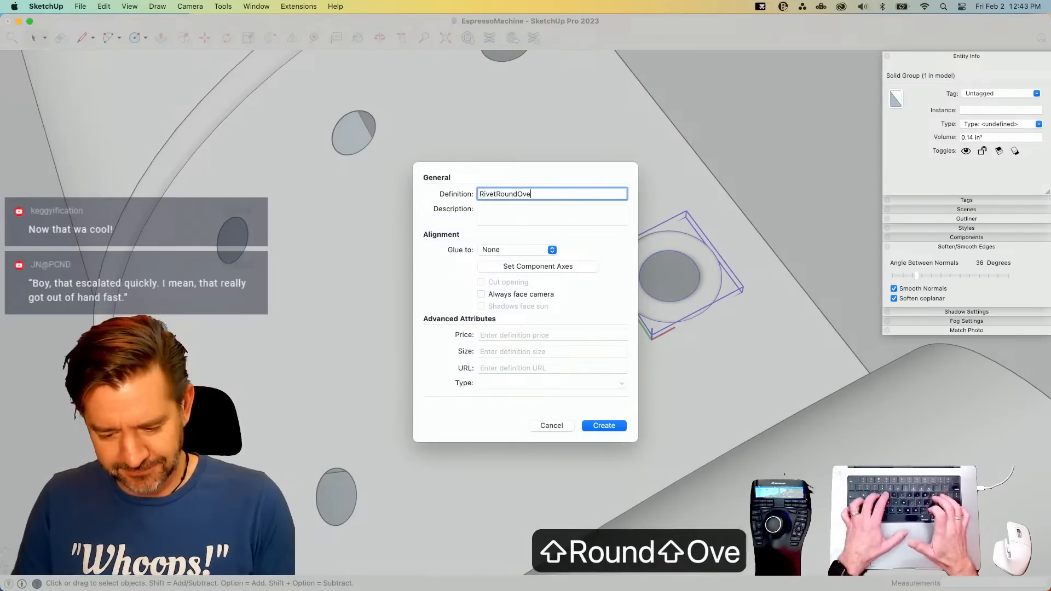
type("r")
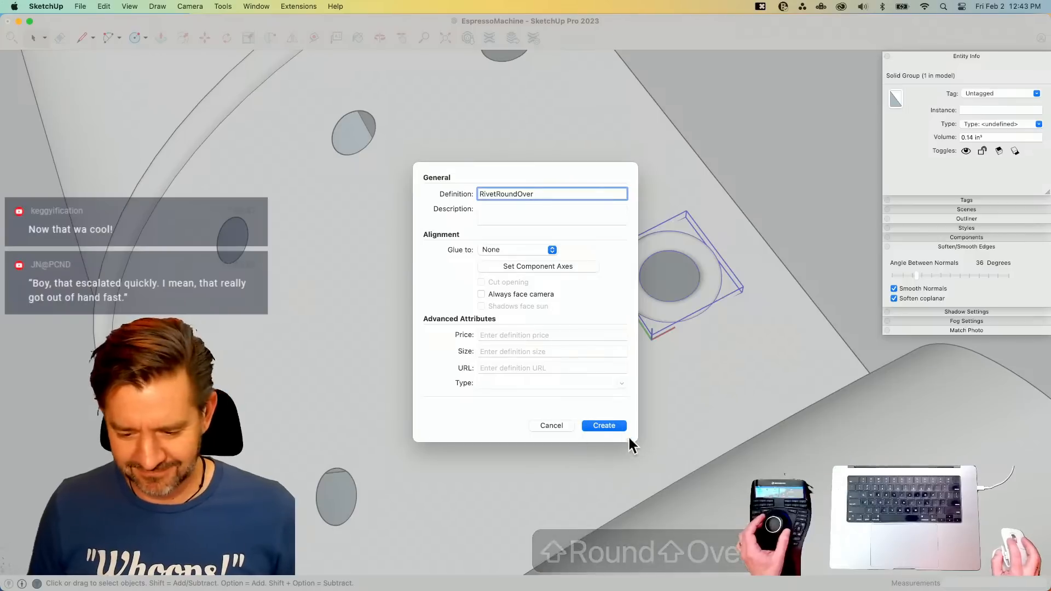
left_click(608, 426)
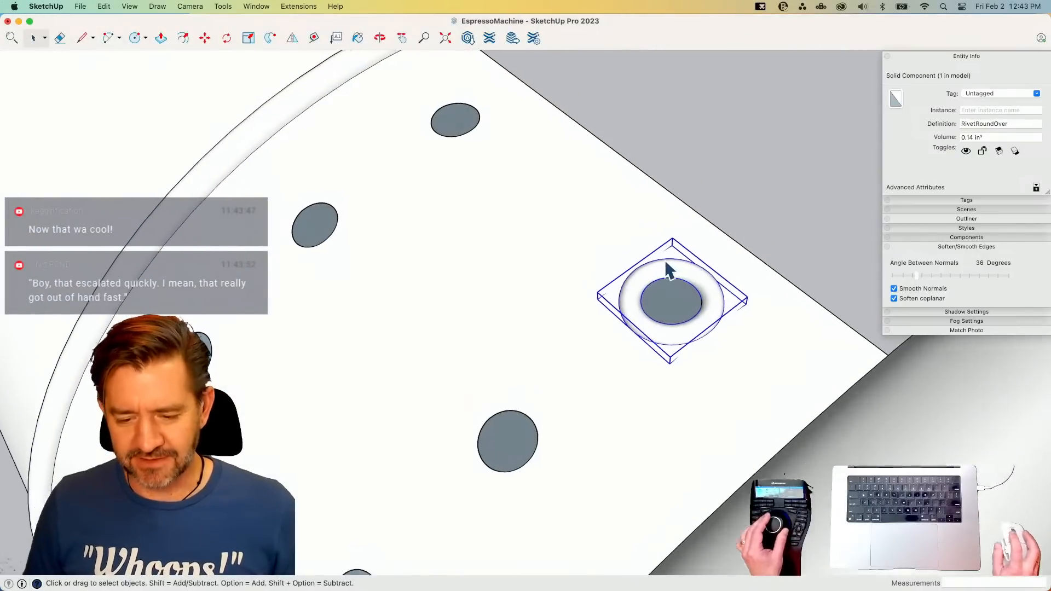
- Copy the ring component 5 7/16" along the body onto the matching hole in the upper row of this band
key("m")
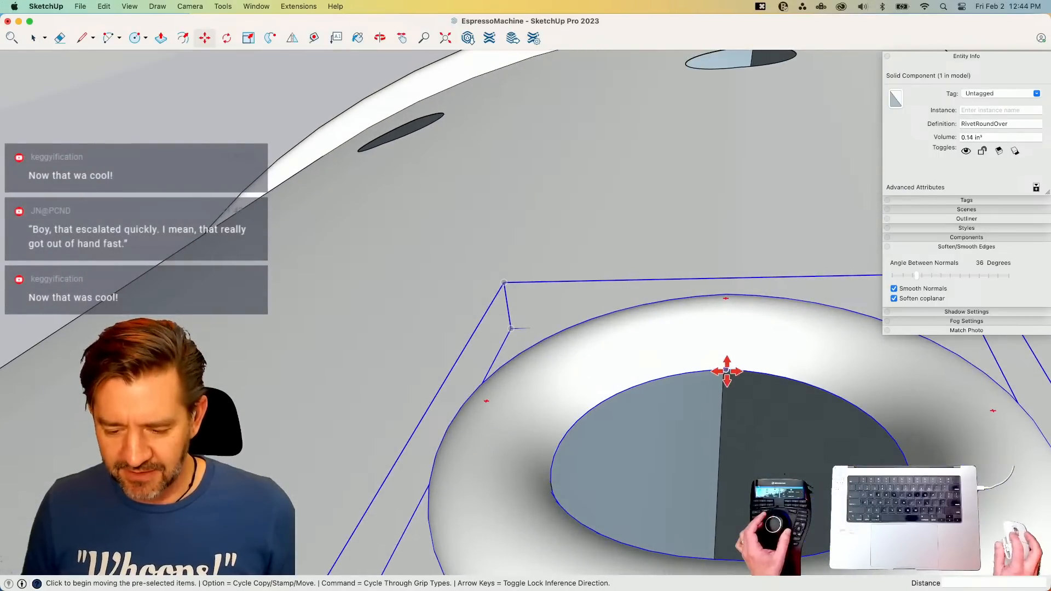
left_click(726, 371)
key("alt")
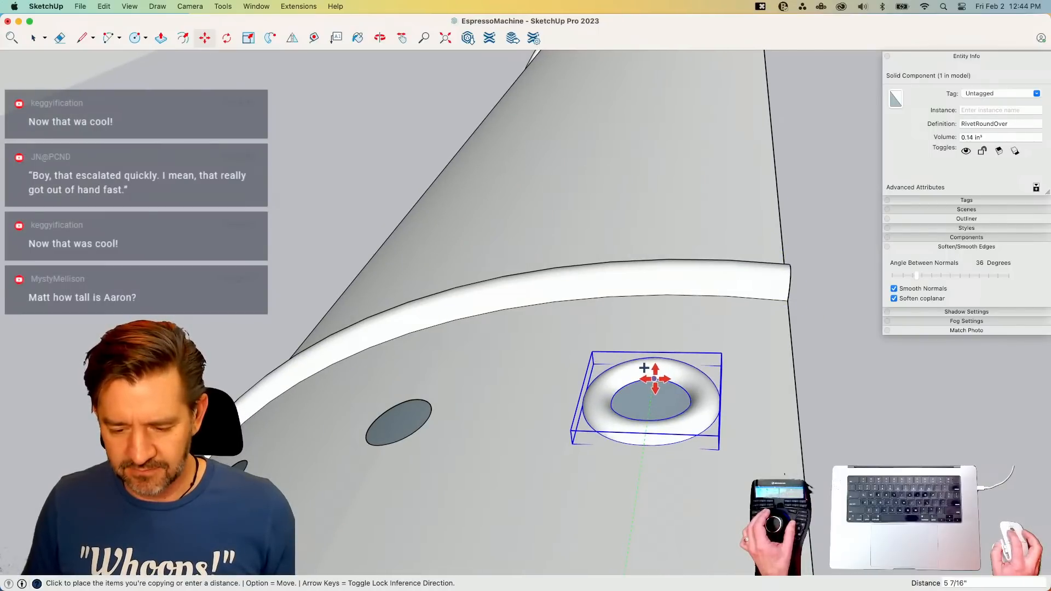
left_click(659, 380)
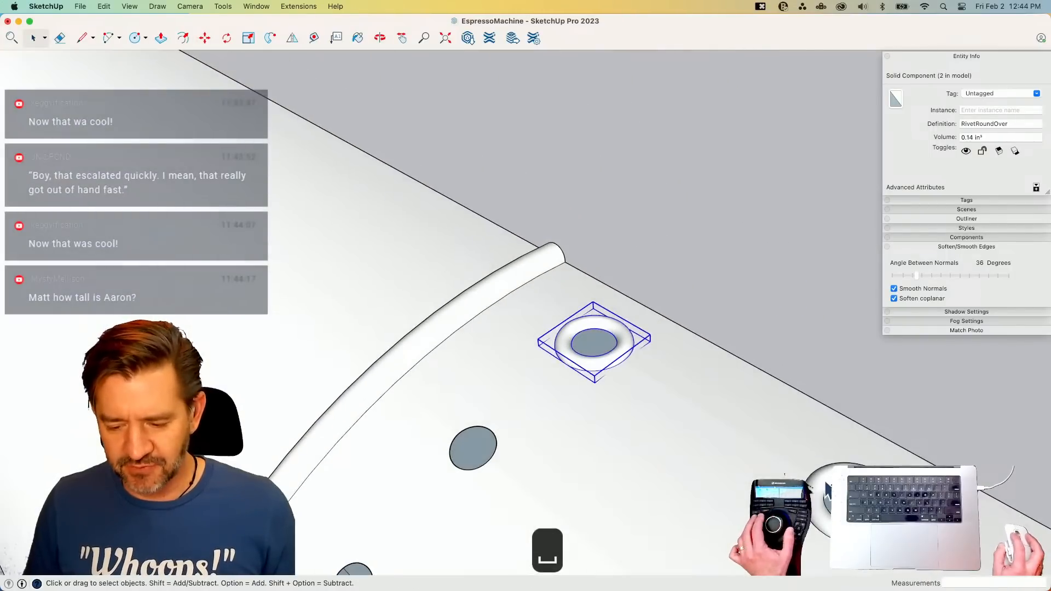
- Rotate-copy both ring components 15 degrees about the centre of the body's flat edge onto the next holes, repeated 11 times
left_click(825, 482, "shift")
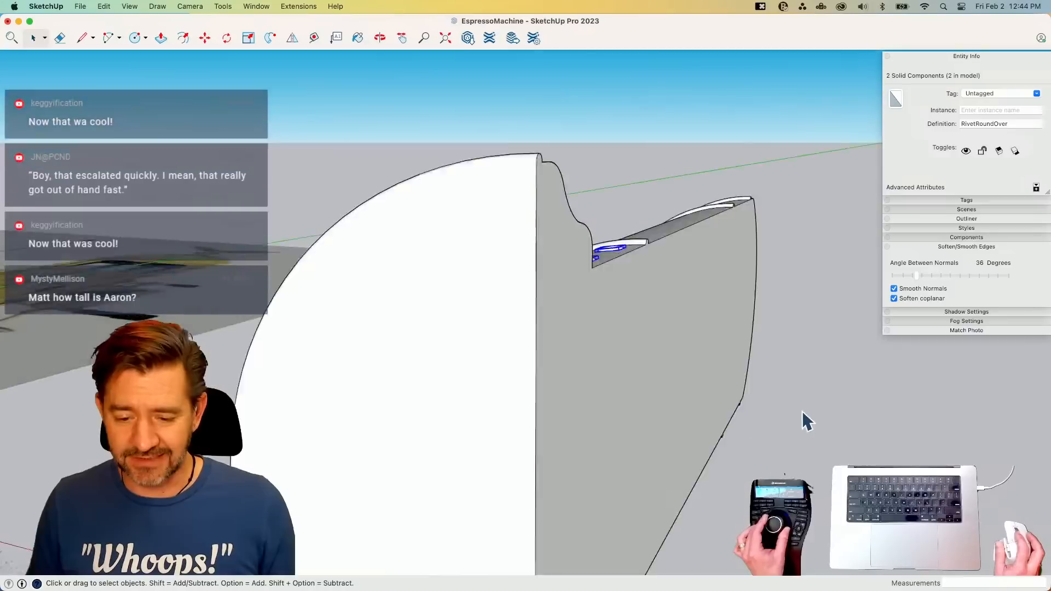
key("q")
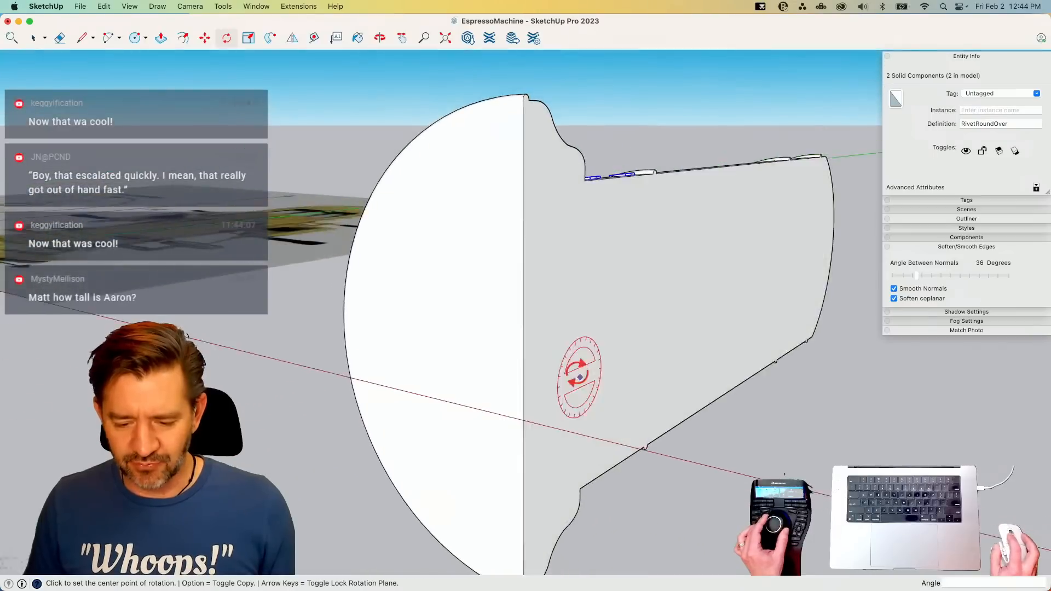
left_click(517, 360)
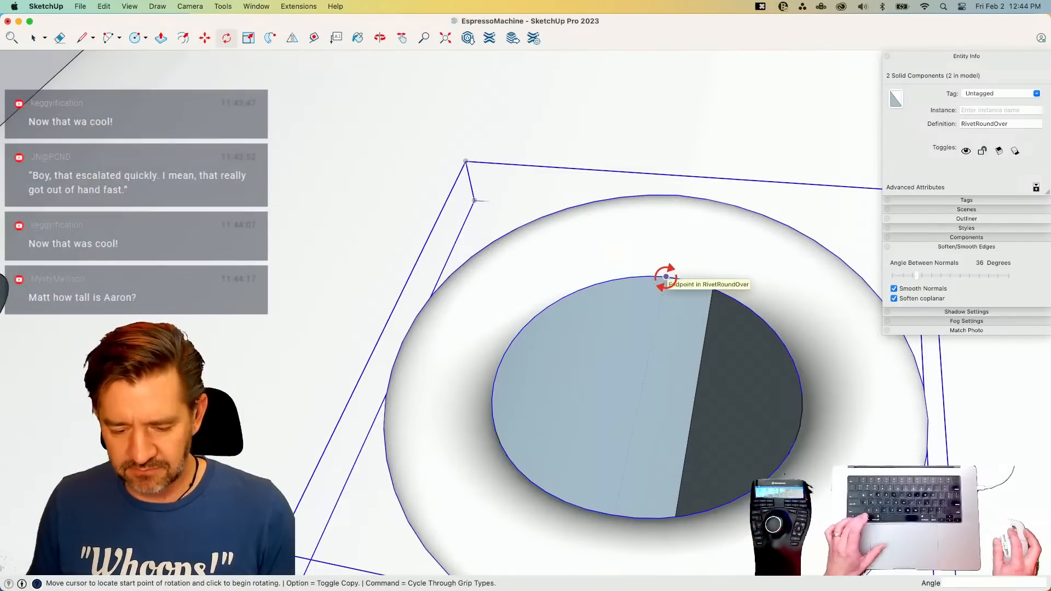
left_click(665, 276)
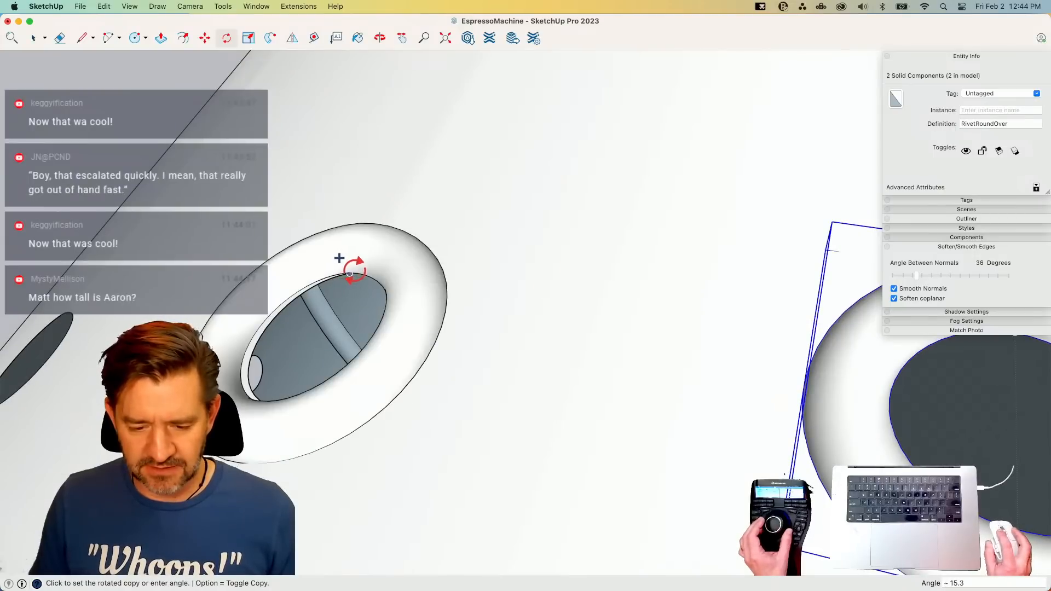
left_click(342, 257)
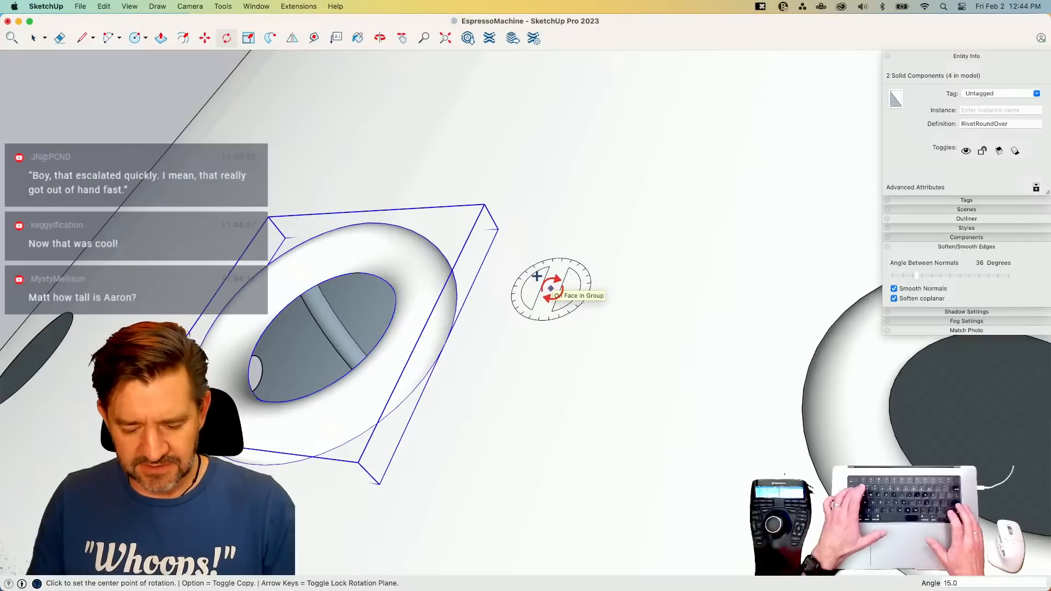
type("11x")
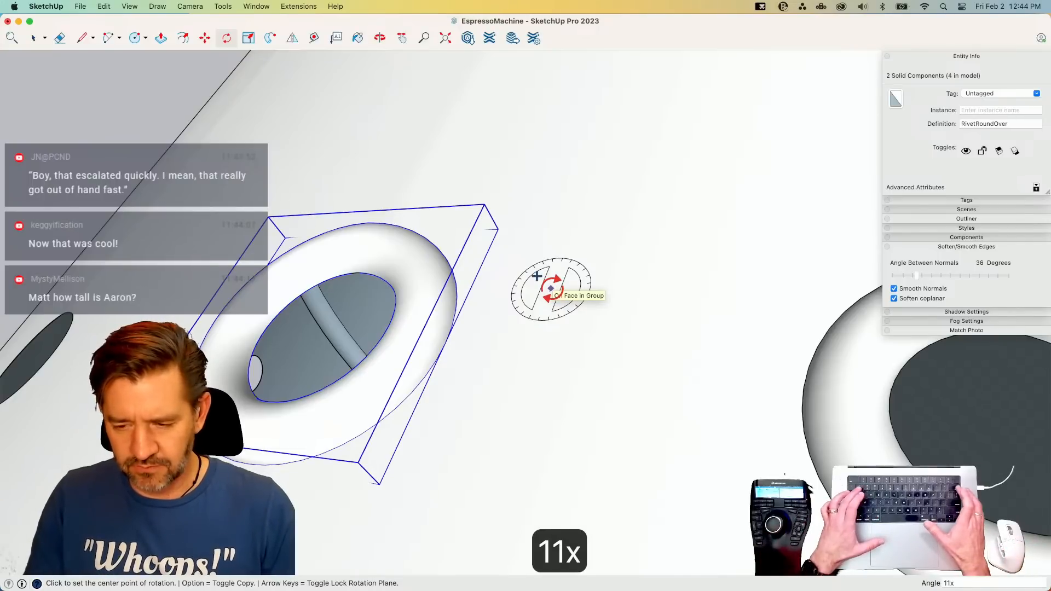
key("Return")
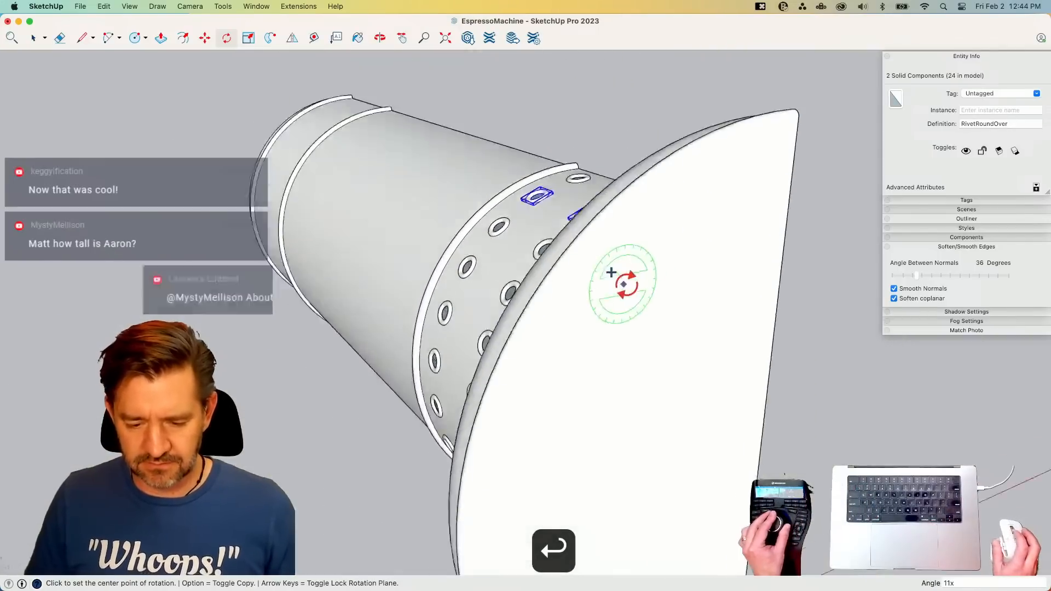
key("space")
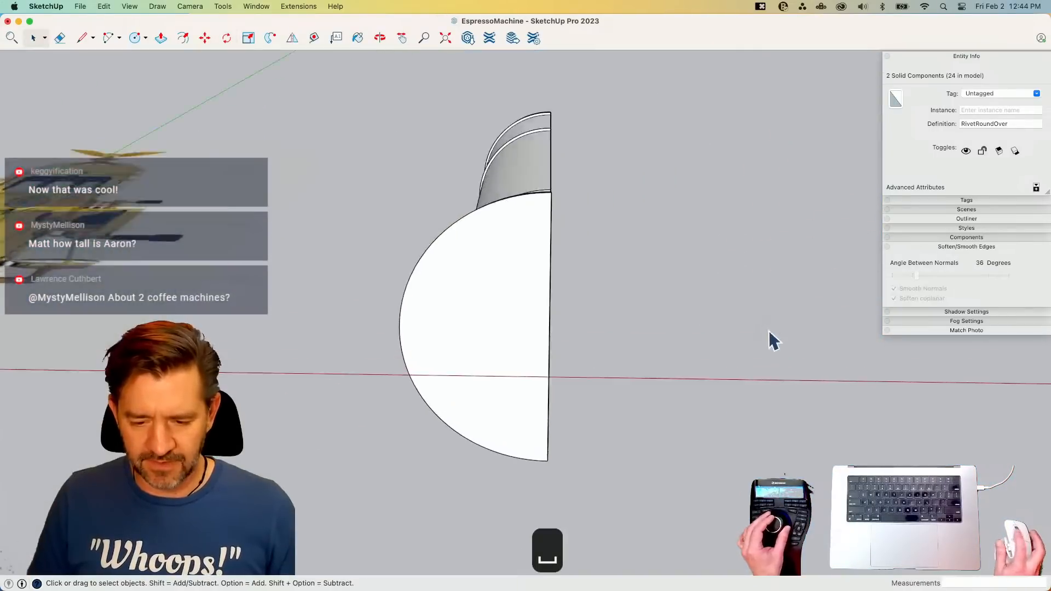
left_click(769, 331)
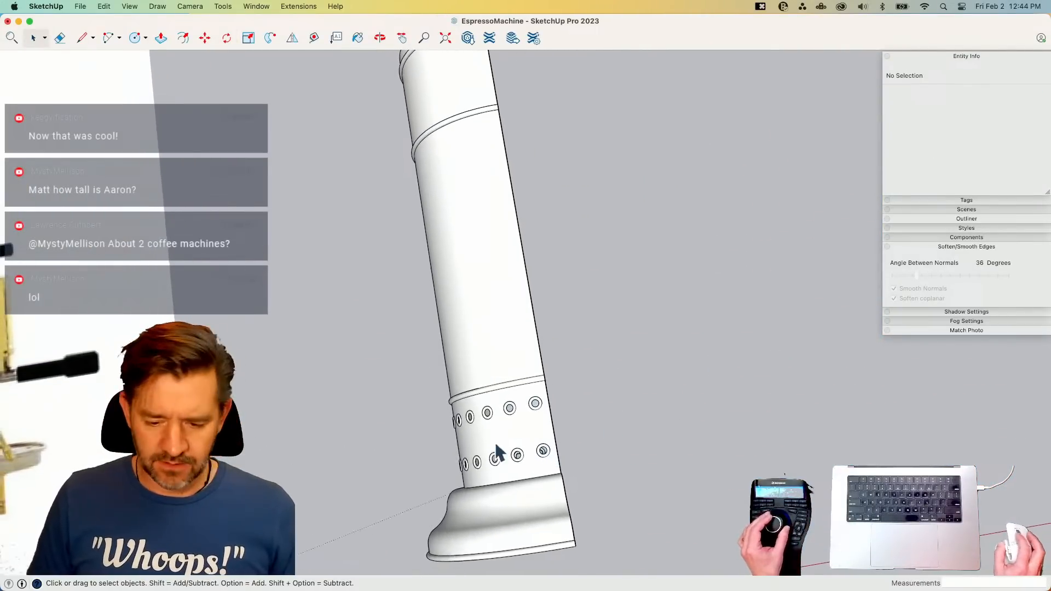
- Copy all 24 ring components 3' 9 5/8" along the body from the lower hole band onto the upper hole band
left_click_drag(376, 338, 607, 533)
key("m")
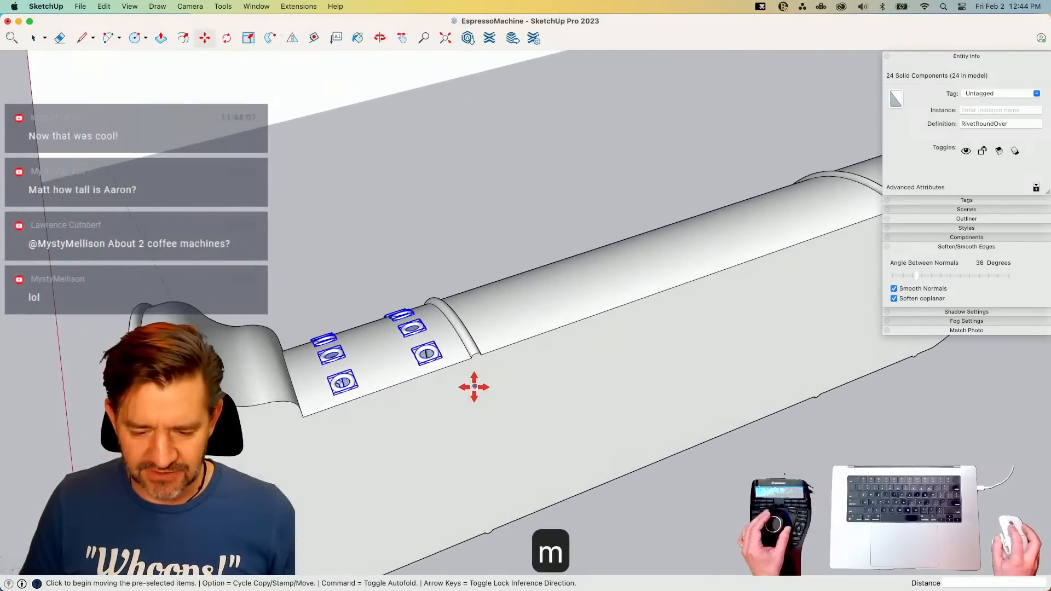
left_click(470, 359)
key("alt")
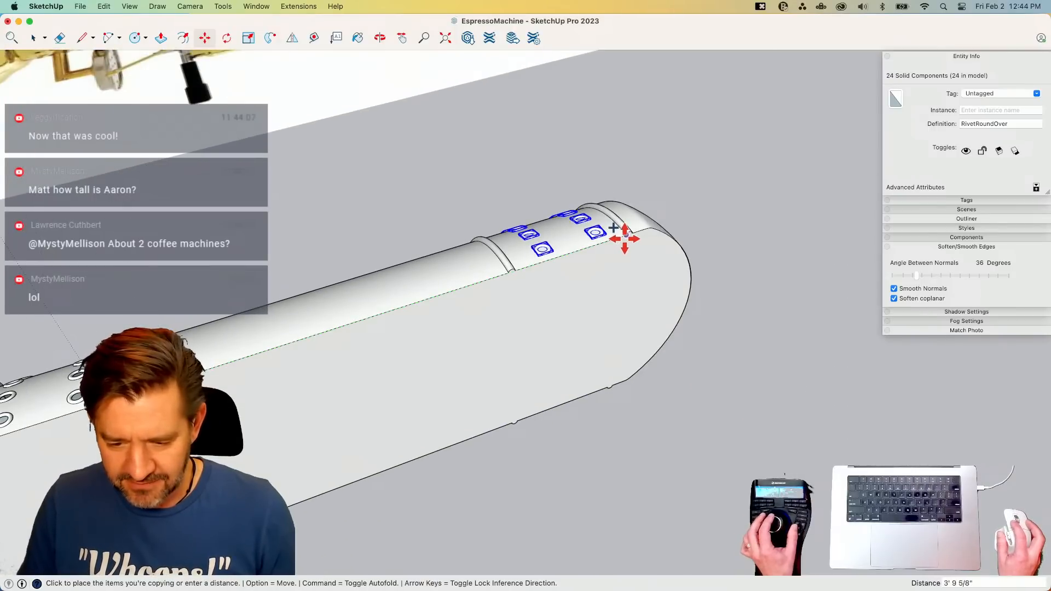
left_click(624, 237)
key("space")
left_click(723, 424)
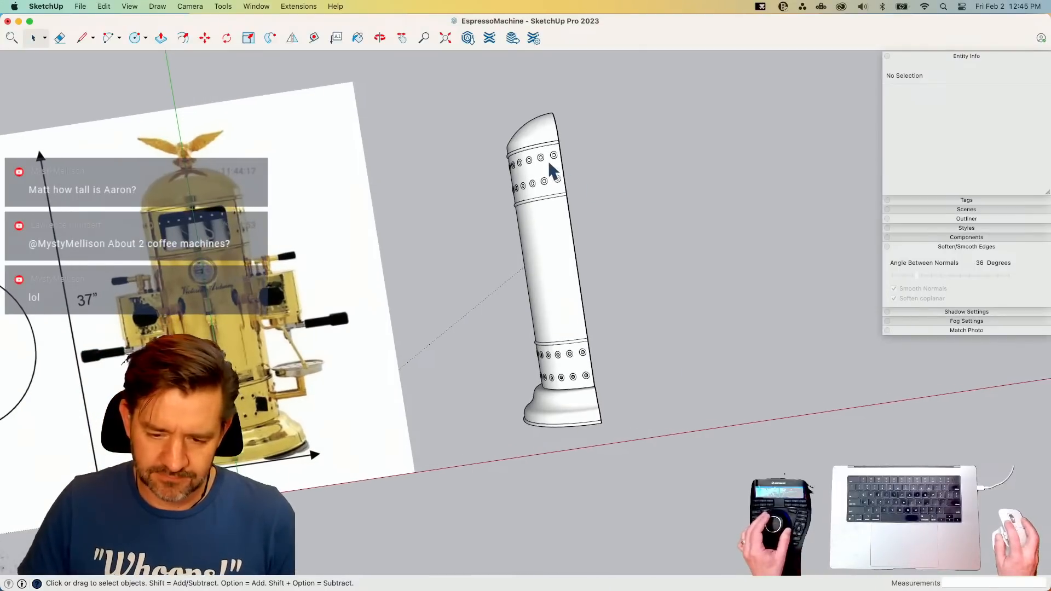
- Open the machine body group and delete the perforated wall surface of the upper hole band
left_click(548, 163)
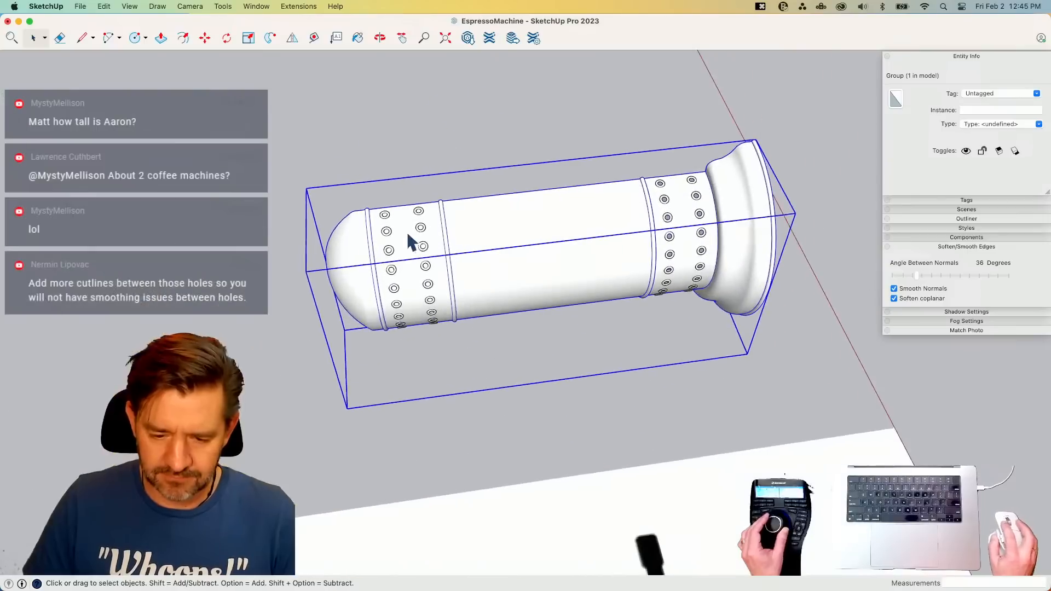
double_click(405, 247)
left_click(405, 248)
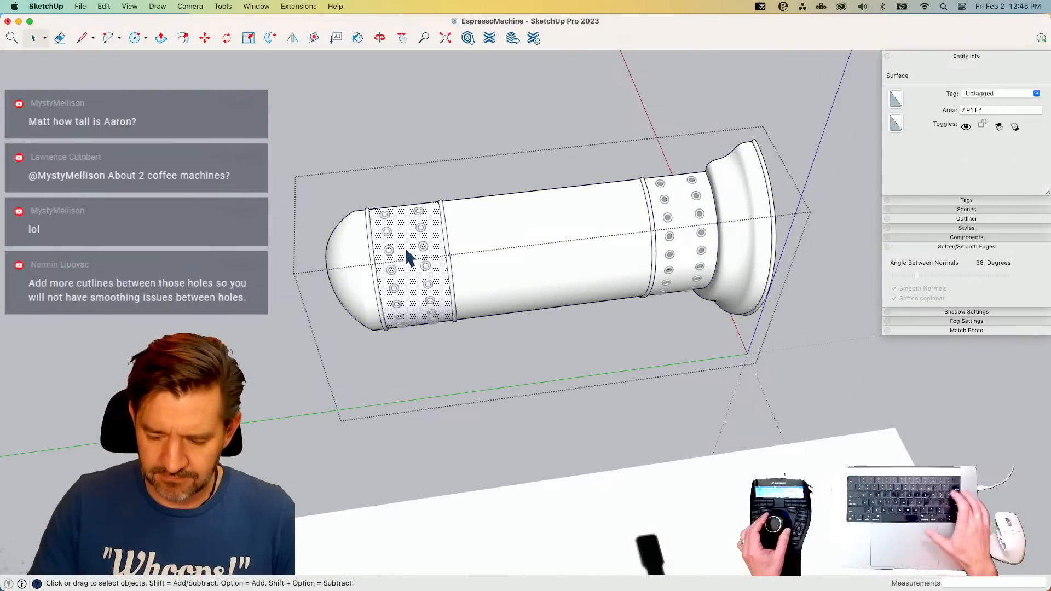
key("BackSpace")
- Copy the perforated wall surface of the lower hole band into the empty upper band, starting at the end of its upper bead
left_click(666, 191)
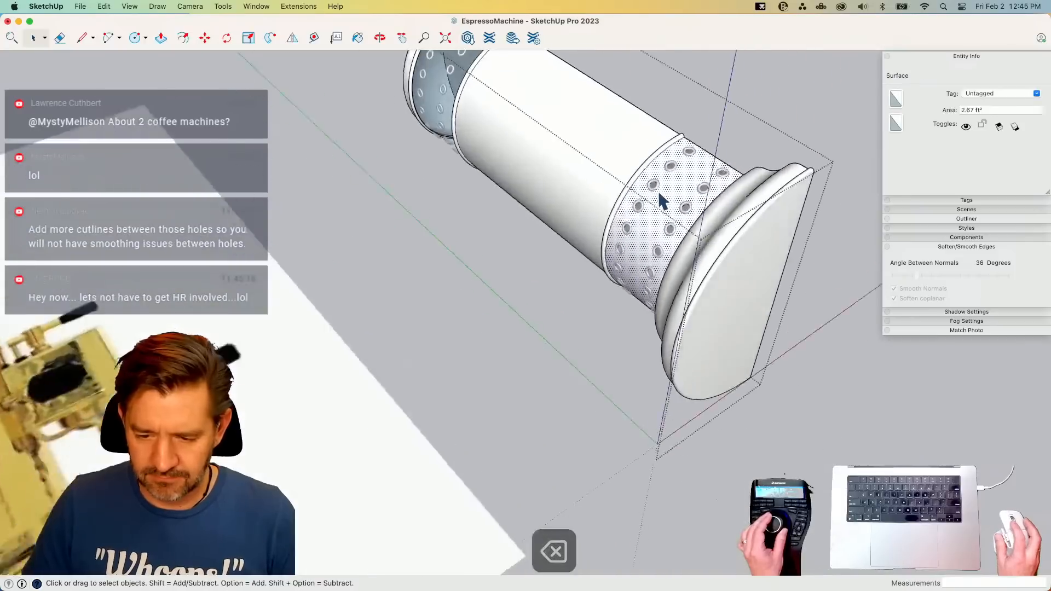
key("m")
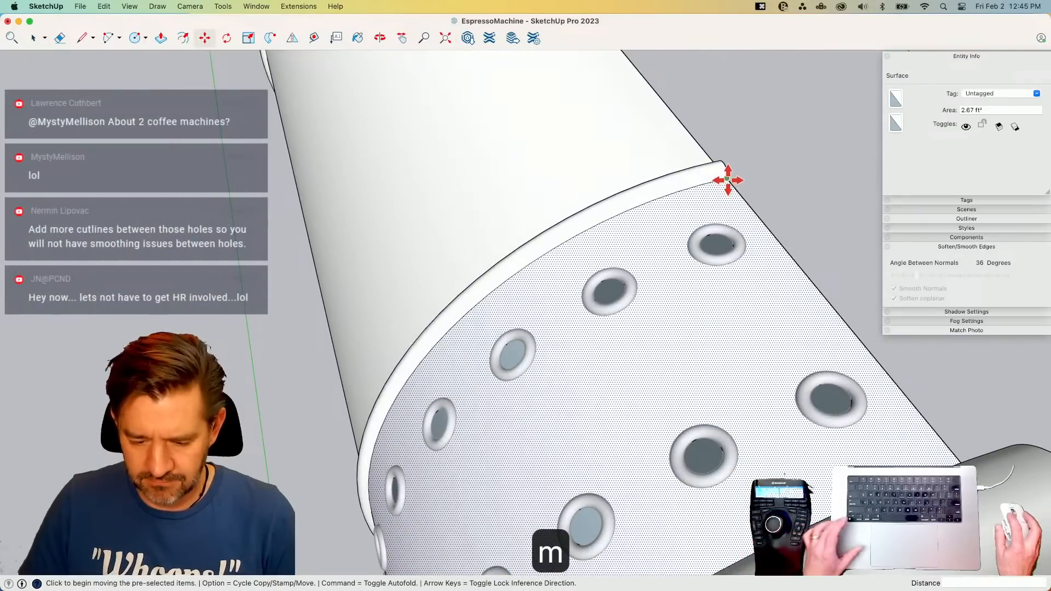
left_click(727, 180)
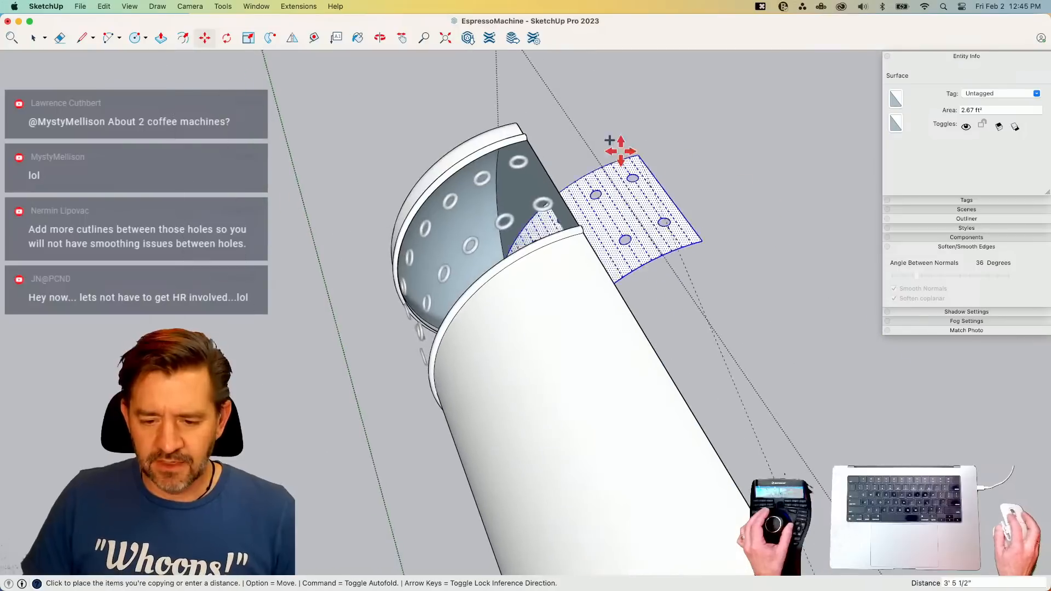
left_click(527, 137)
key("space")
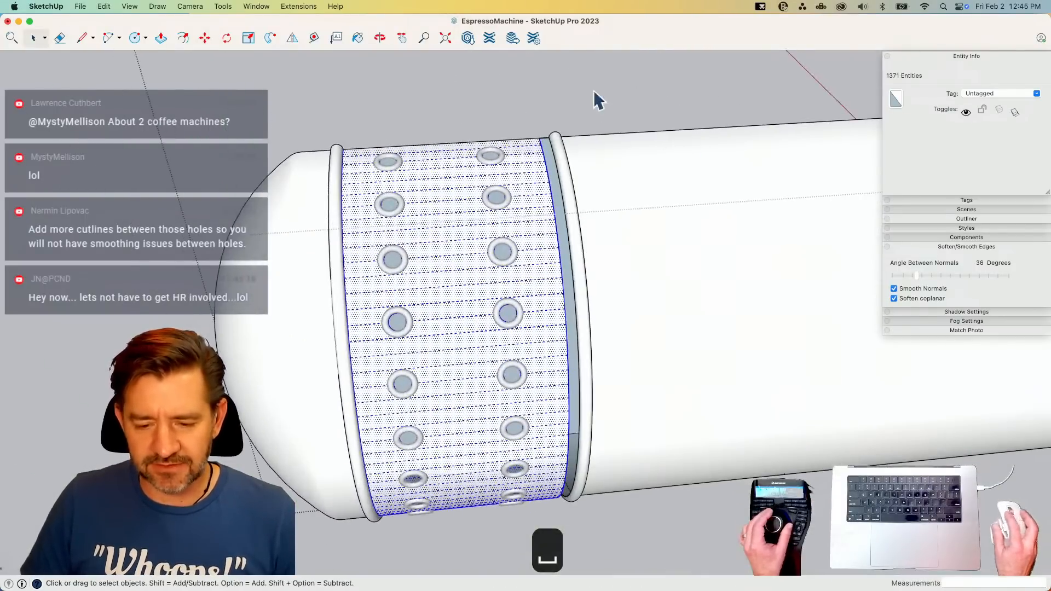
left_click(534, 84)
- Try to move the copied surface's lower edge against the bead below it
left_click(542, 175)
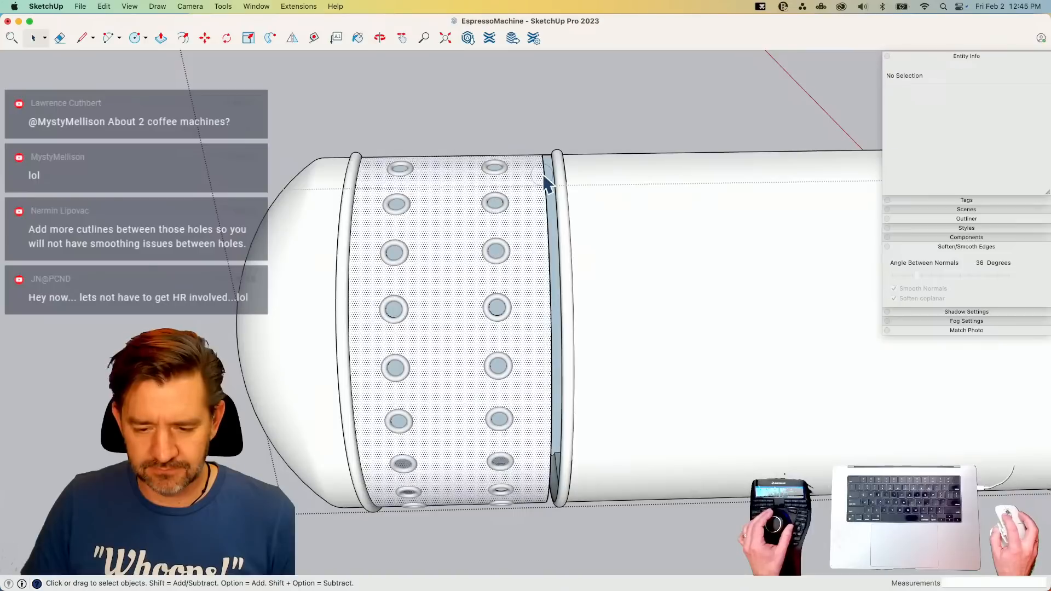
left_click(543, 171)
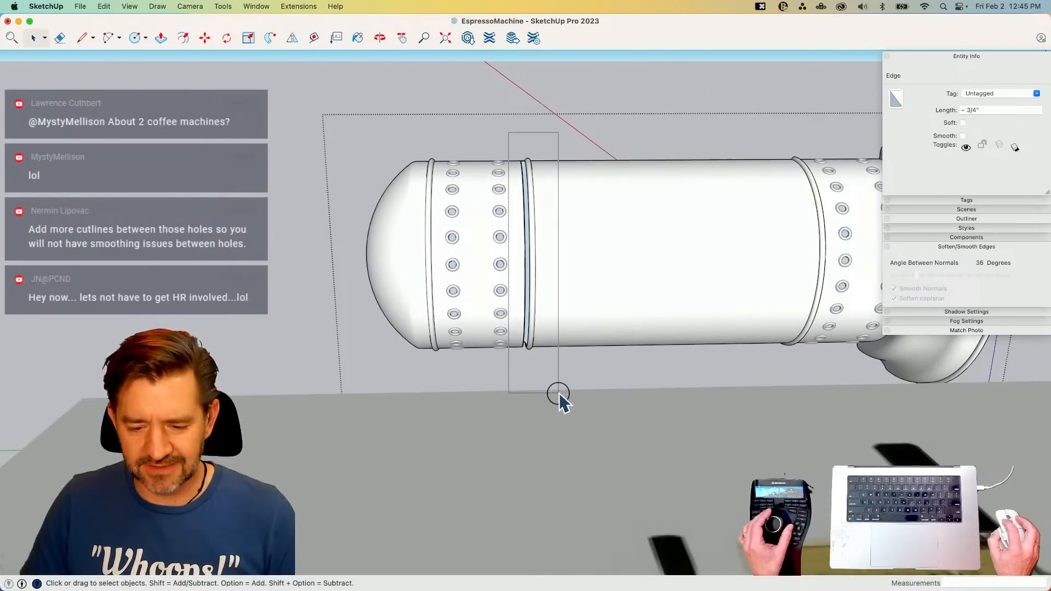
left_click_drag(559, 393, 559, 393)
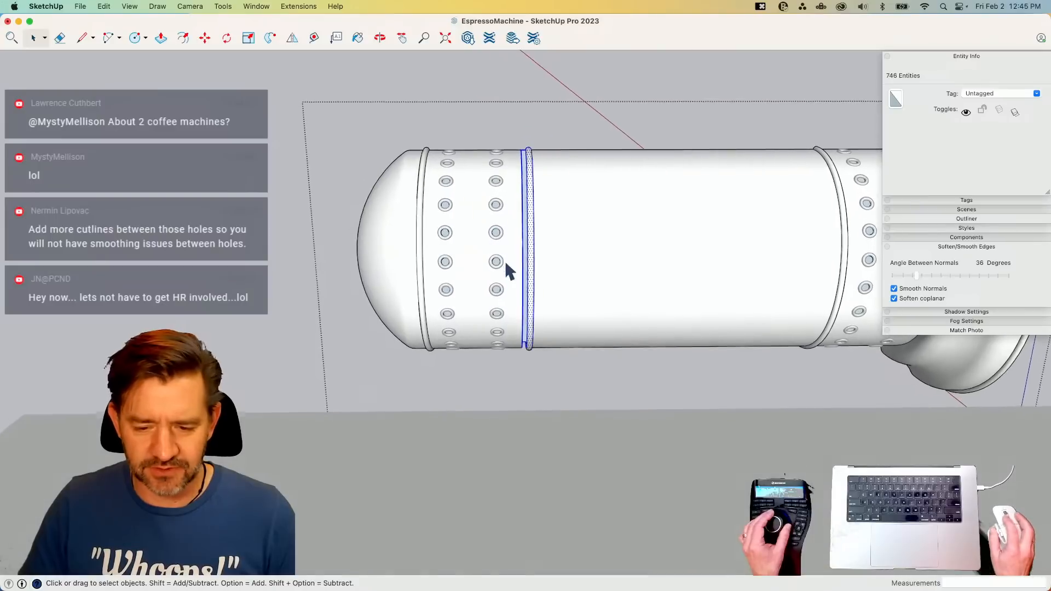
left_click(473, 116)
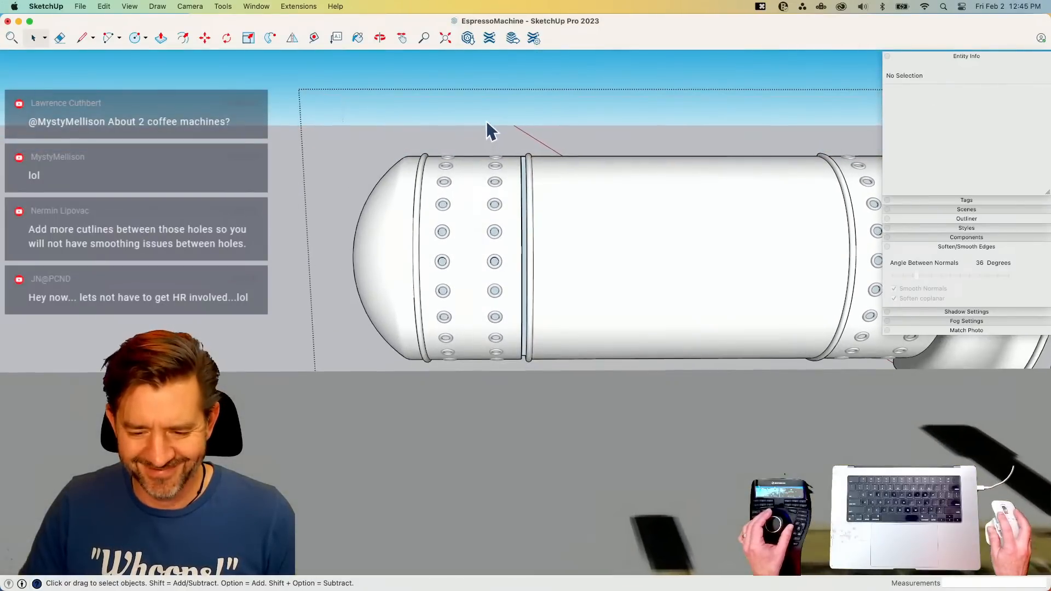
left_click_drag(516, 385, 524, 386)
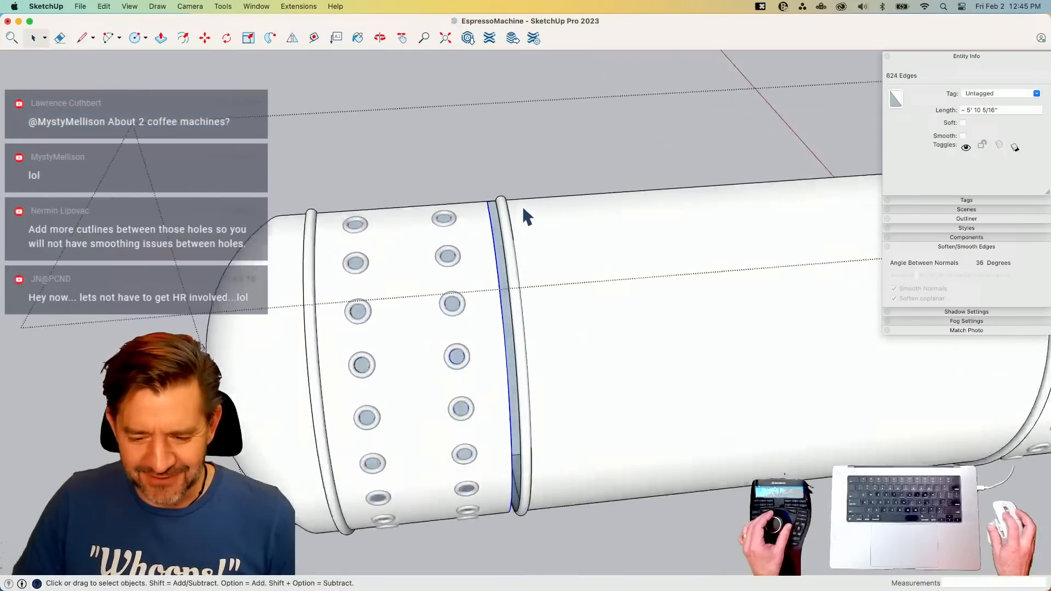
key("m")
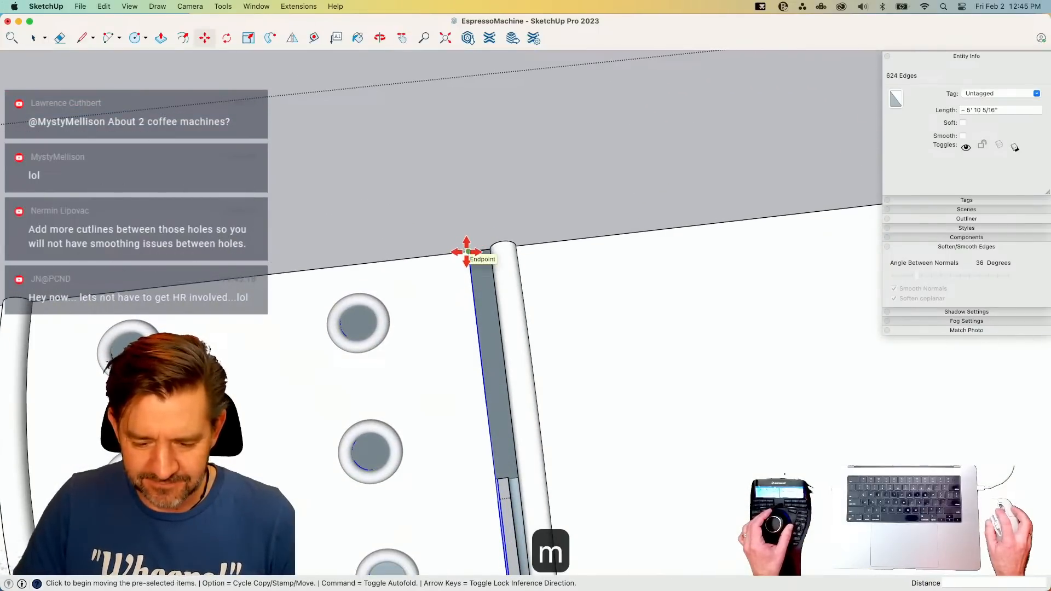
left_click(467, 252)
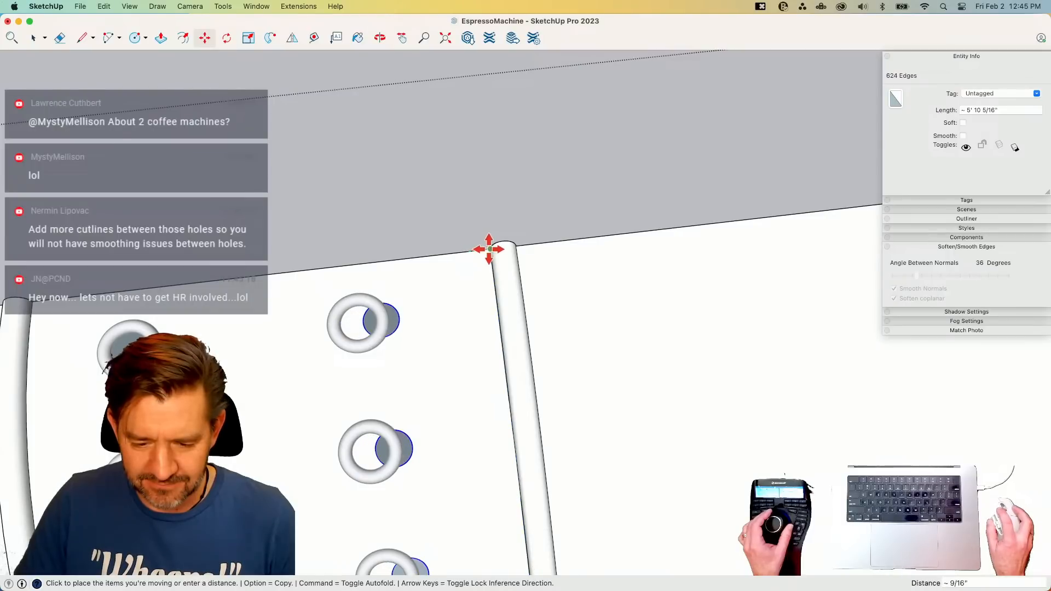
left_click(469, 241)
key("space")
left_click(471, 277)
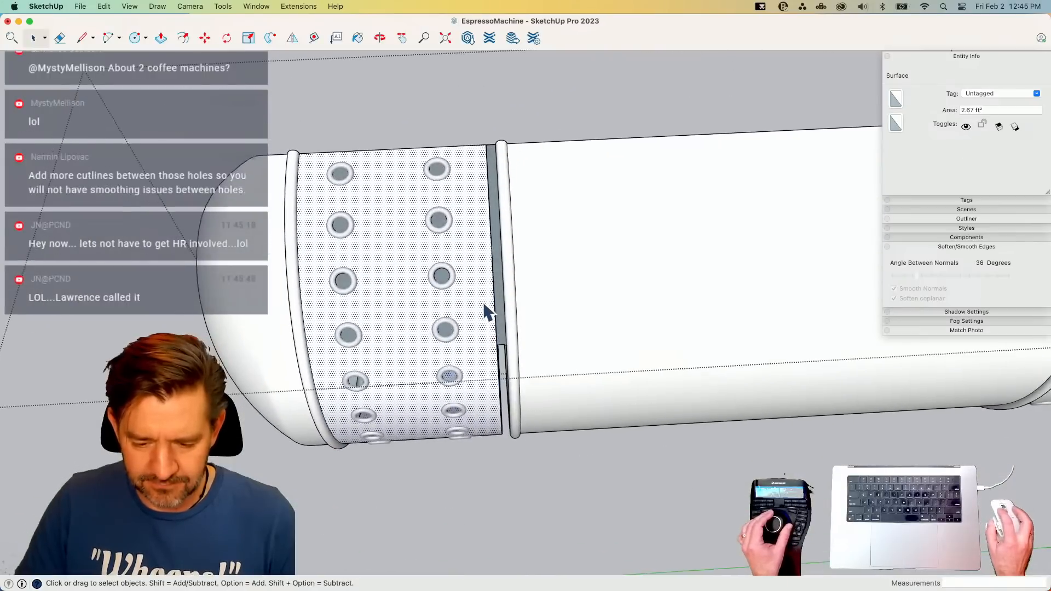
left_click(452, 127)
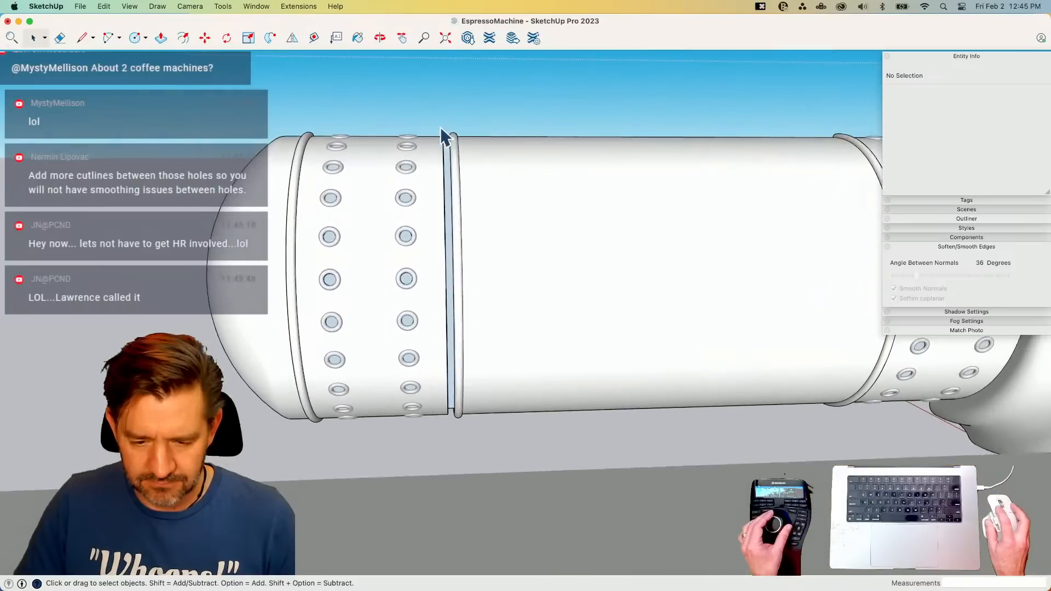
- Move only the copied surface's lower edges about 9/16" along the body onto the bead, then leave the body group
left_click_drag(433, 91, 456, 458)
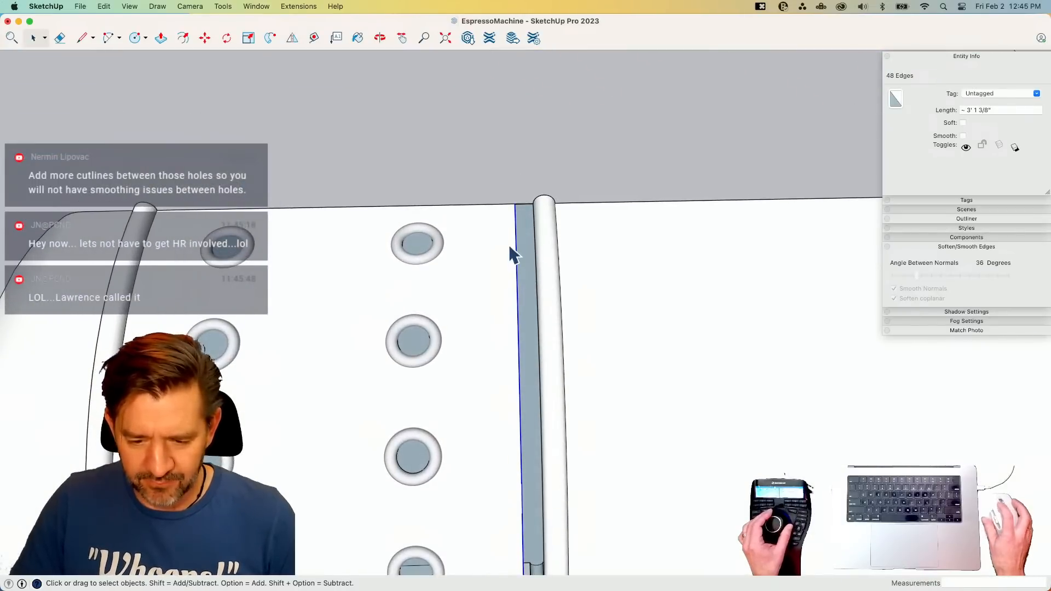
key("m")
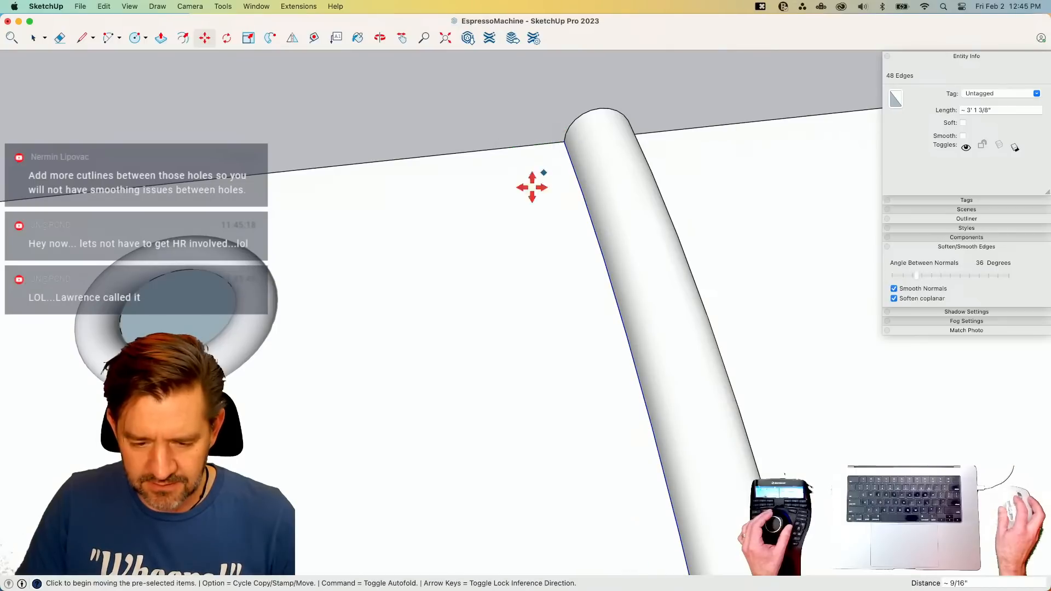
key("space")
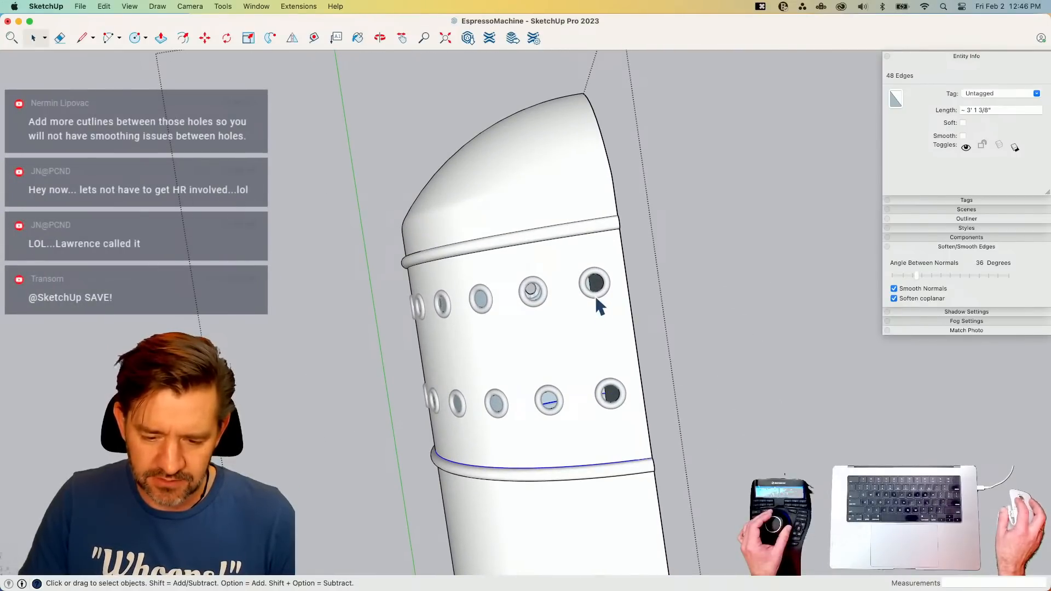
left_click(680, 340)
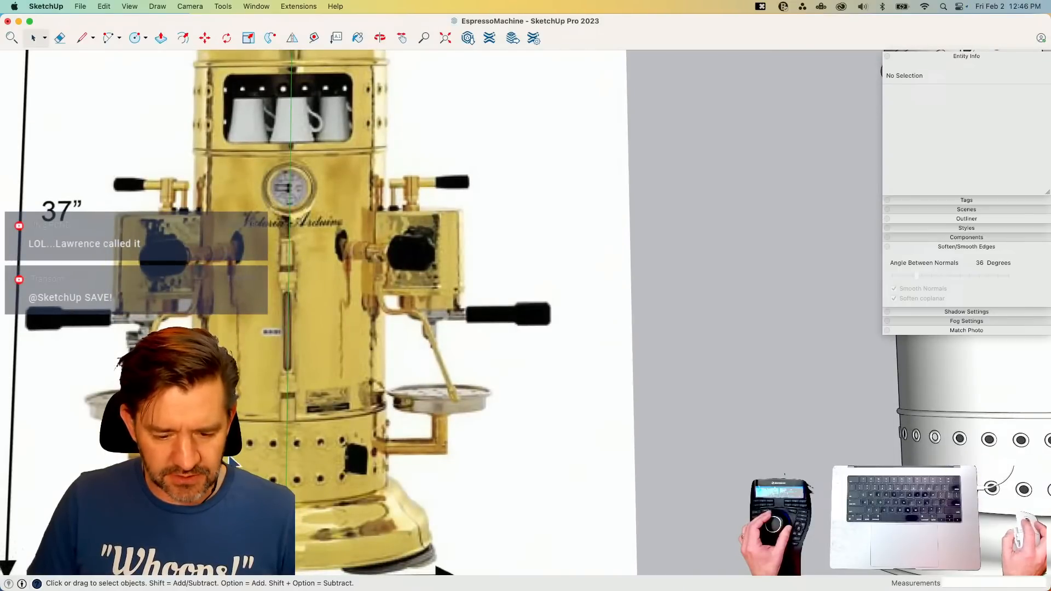
- Draw a rectangular outline about 8 7/16" wide for the cup opening beside the body's flat edge, across both upper hole rows
key("l")
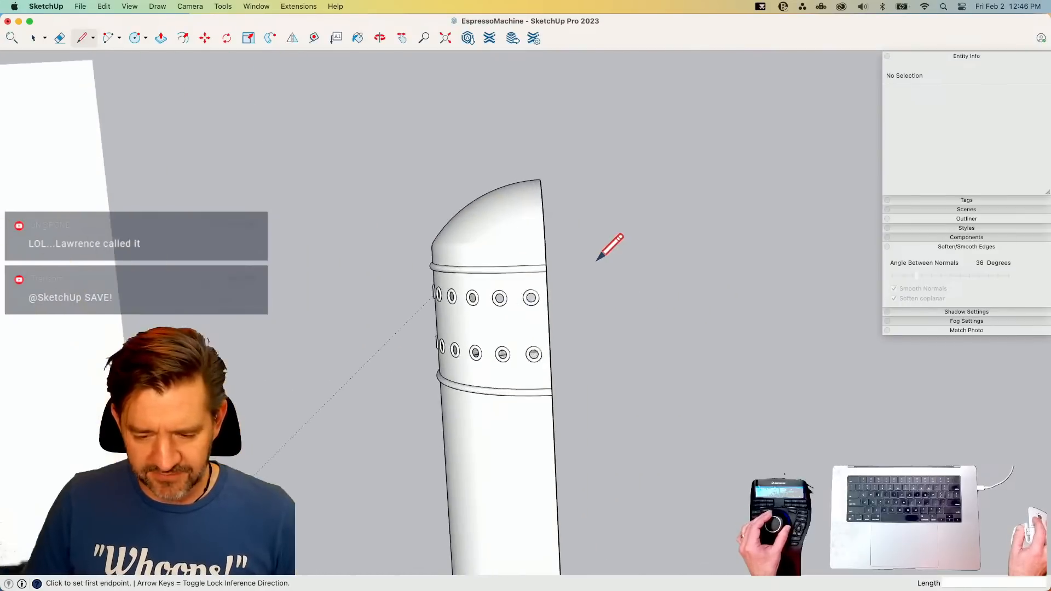
left_click(540, 296)
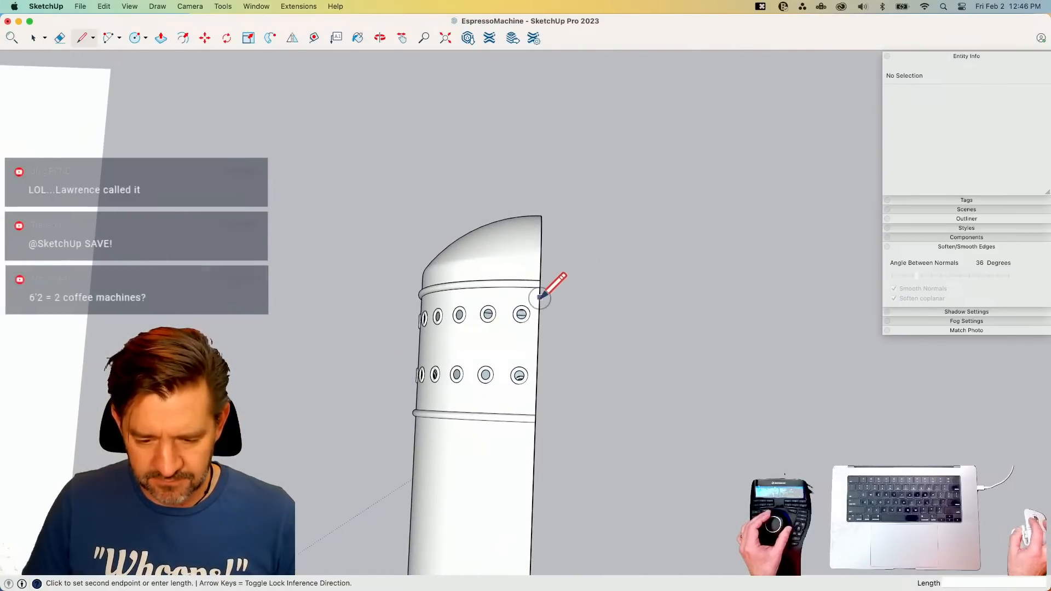
left_click(445, 294)
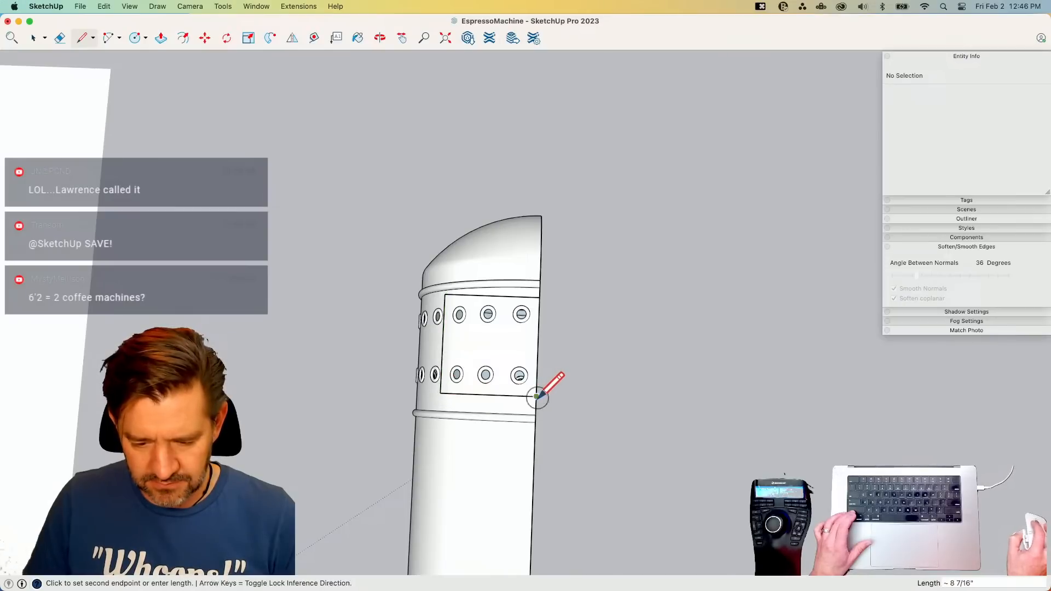
key("space")
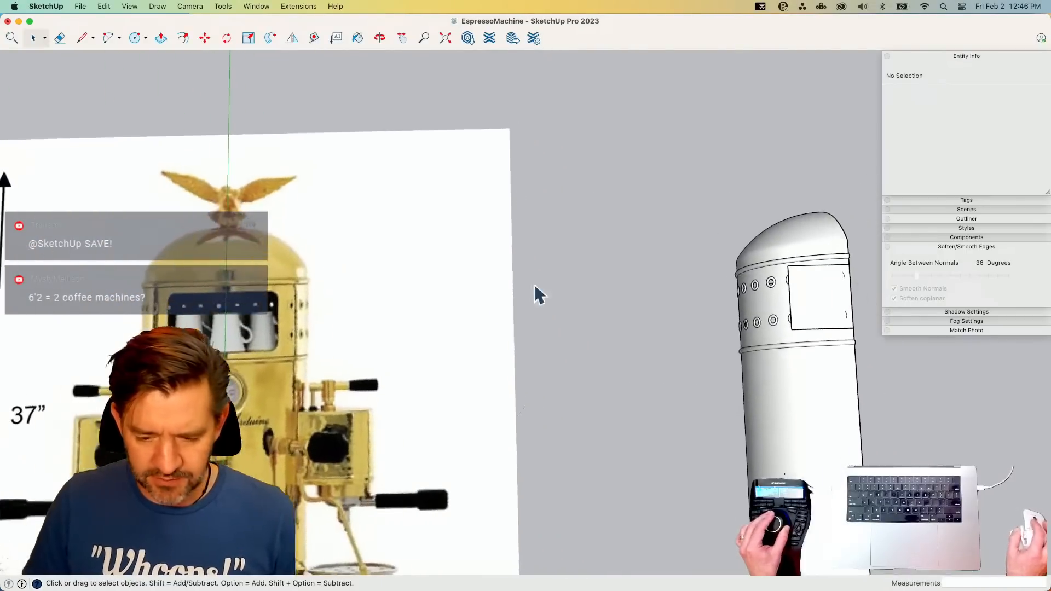
- Round the two corners of the rectangular outline farthest from the body's flat edge with tangent arcs
key("a")
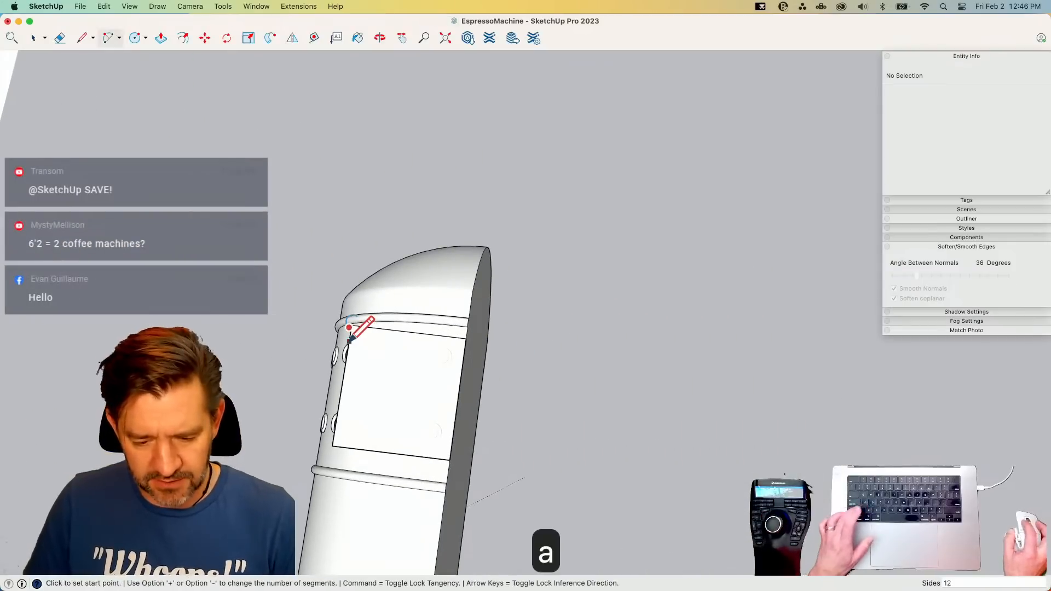
left_click(348, 347)
left_click(373, 327)
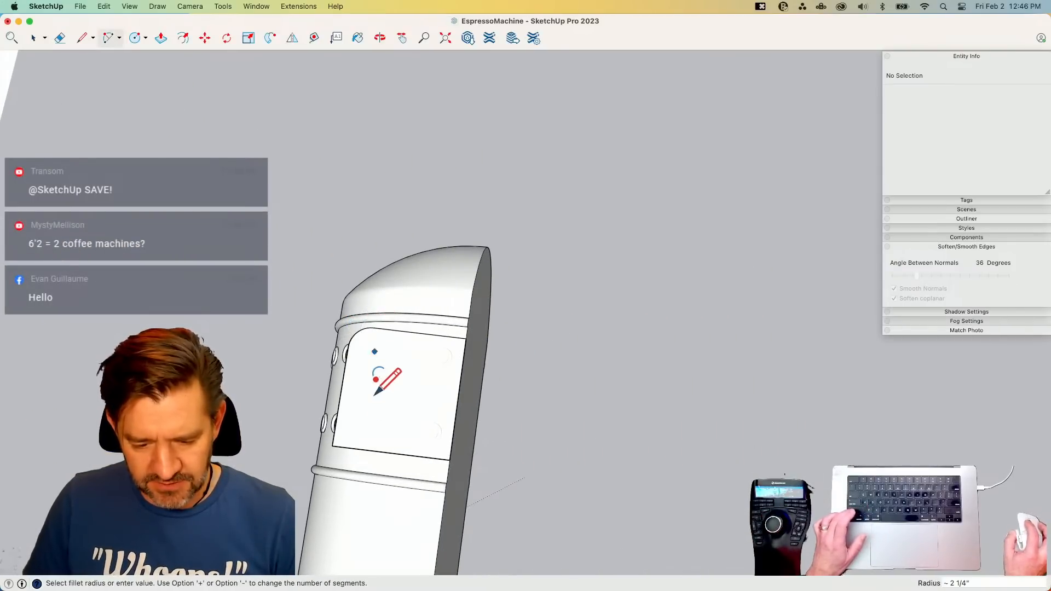
key("space")
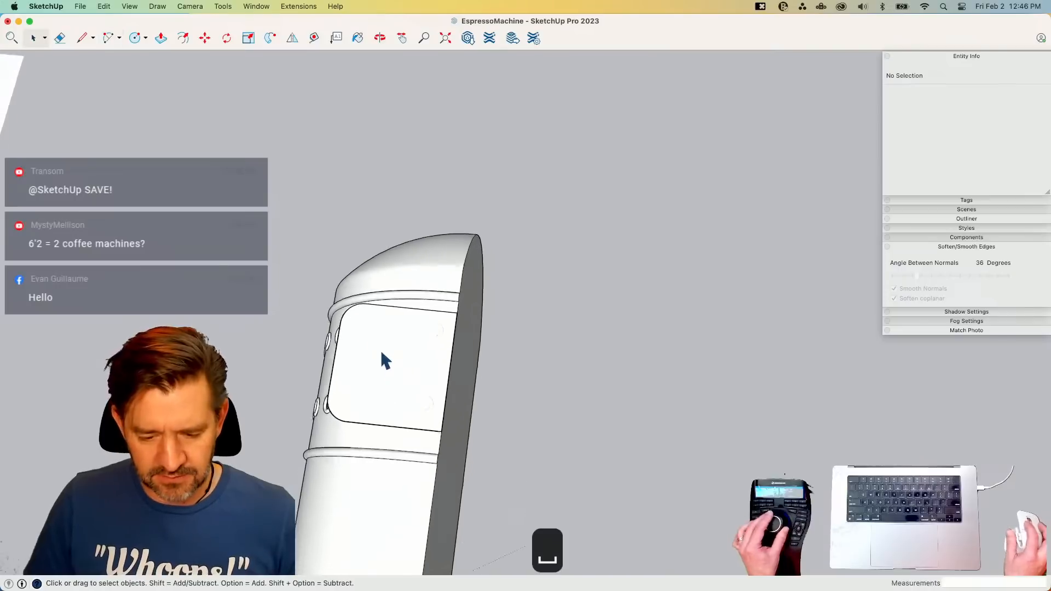
key("p")
left_click(304, 408)
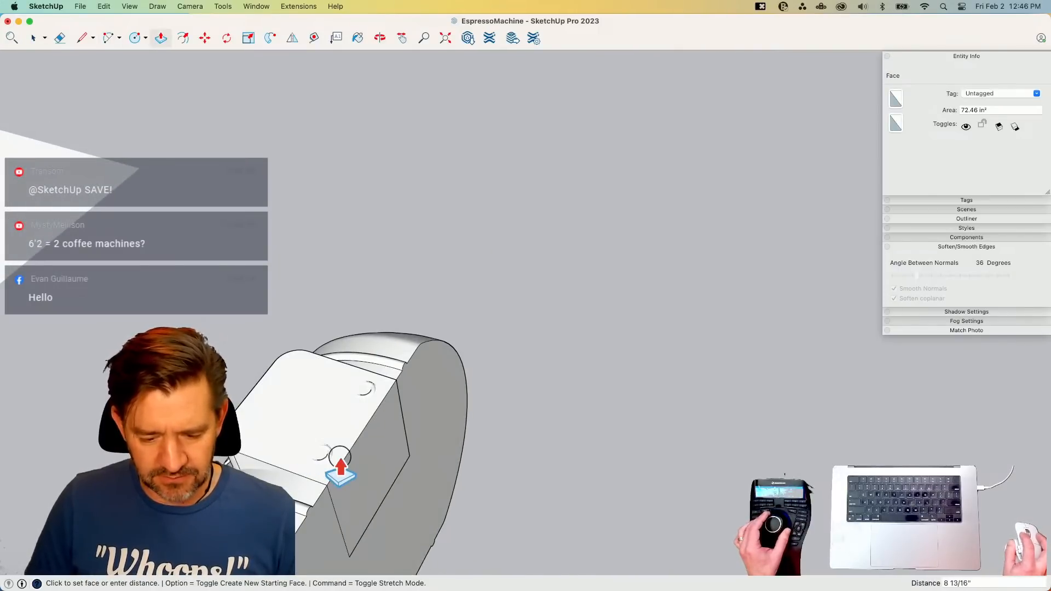
key("Escape")
key("space")
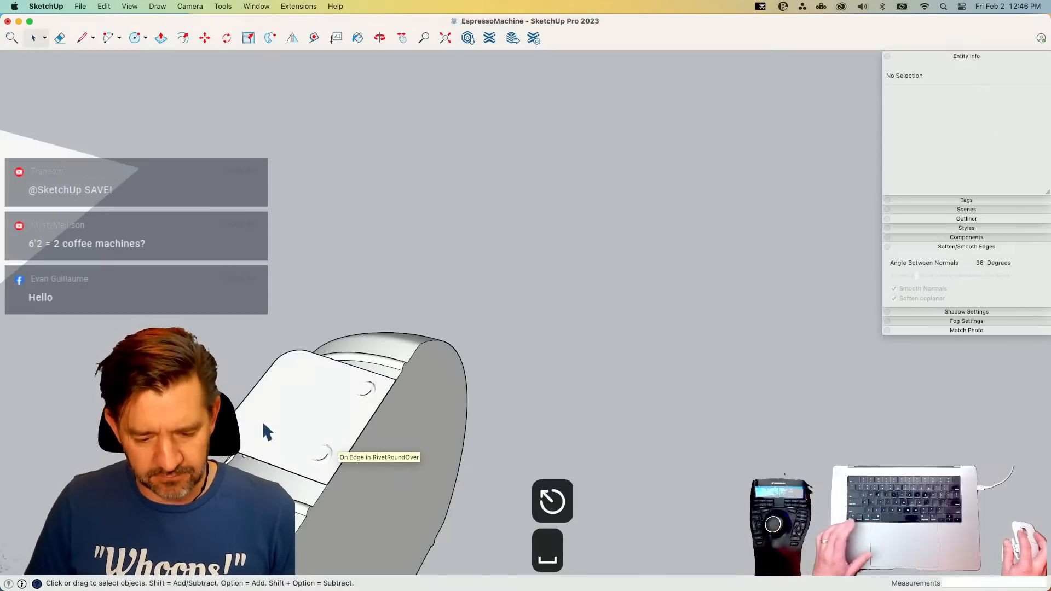
- Weld the rounded panel's outline edges into one curve, excluding the straight edge along the body's flat side
left_click(245, 455)
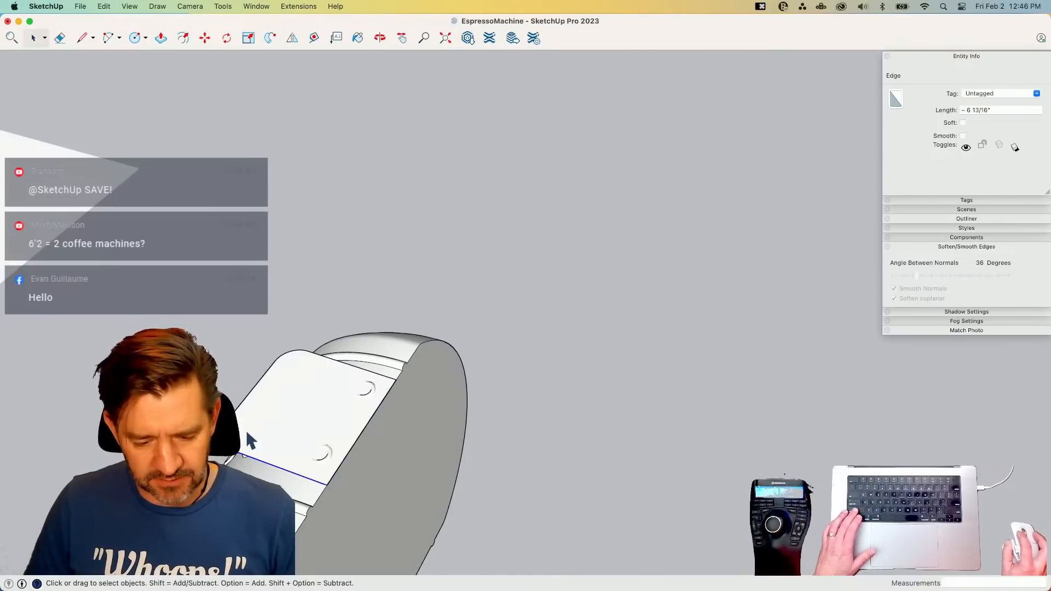
double_click(272, 427)
left_click(297, 422, "shift")
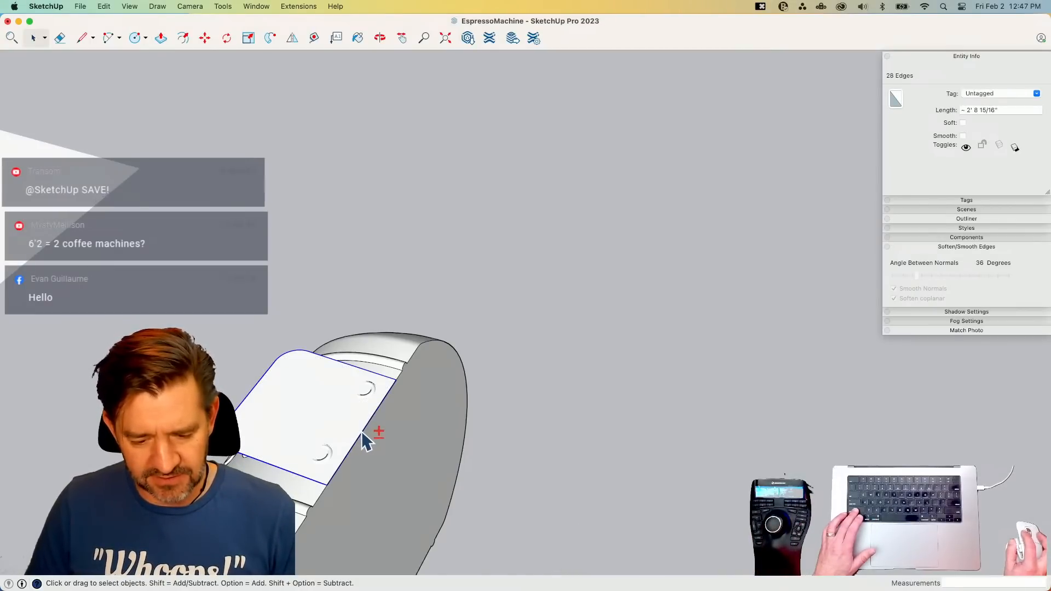
left_click(361, 433, "shift")
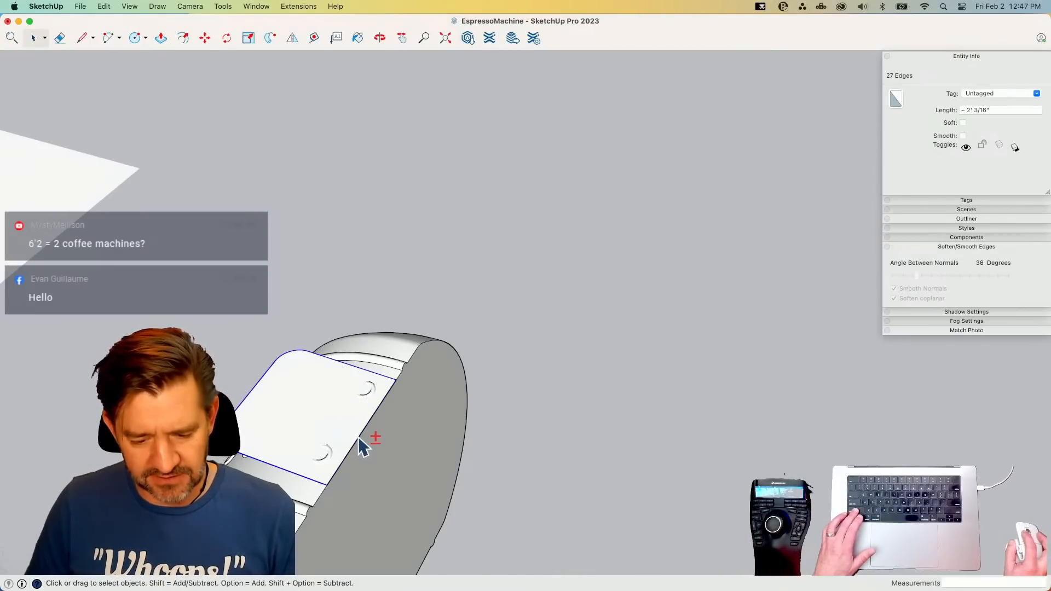
right_click(345, 362)
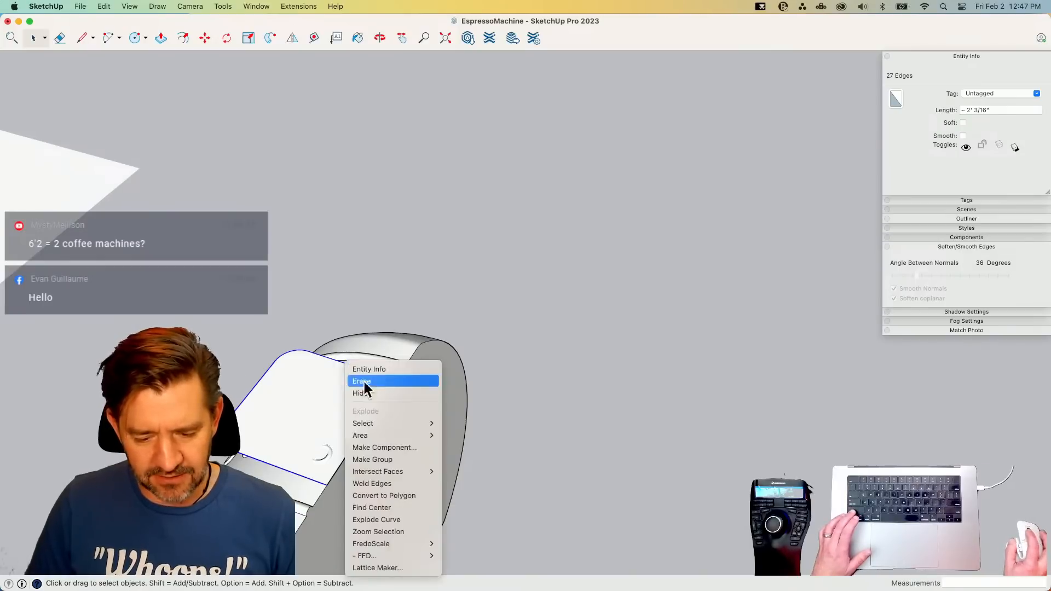
left_click(395, 483)
- Push/Pull the rounded panel face into a solid block reaching into the machine body
key("p")
left_click(314, 434)
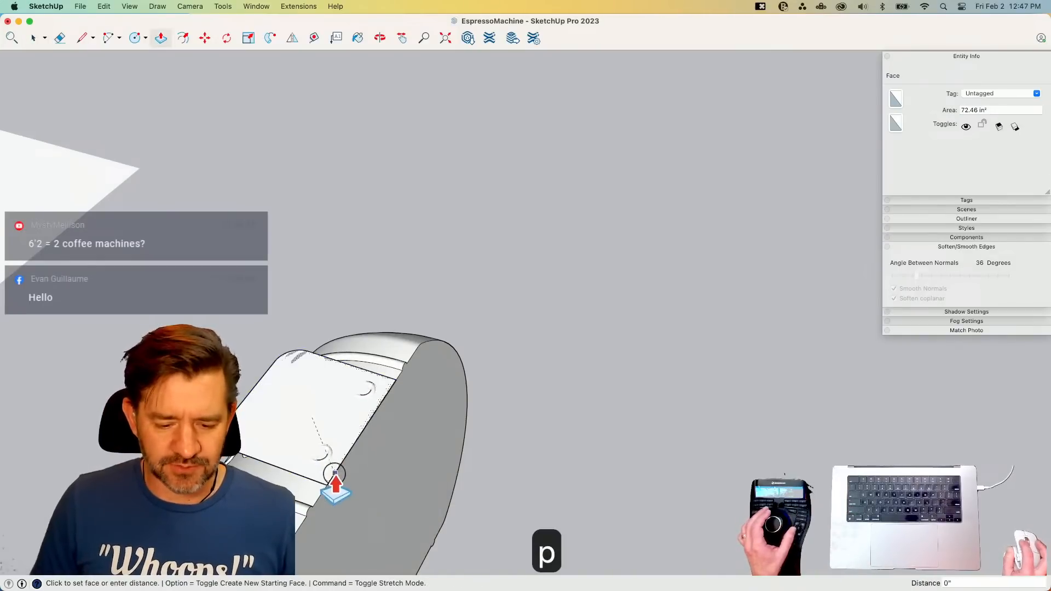
left_click(345, 528)
key("space")
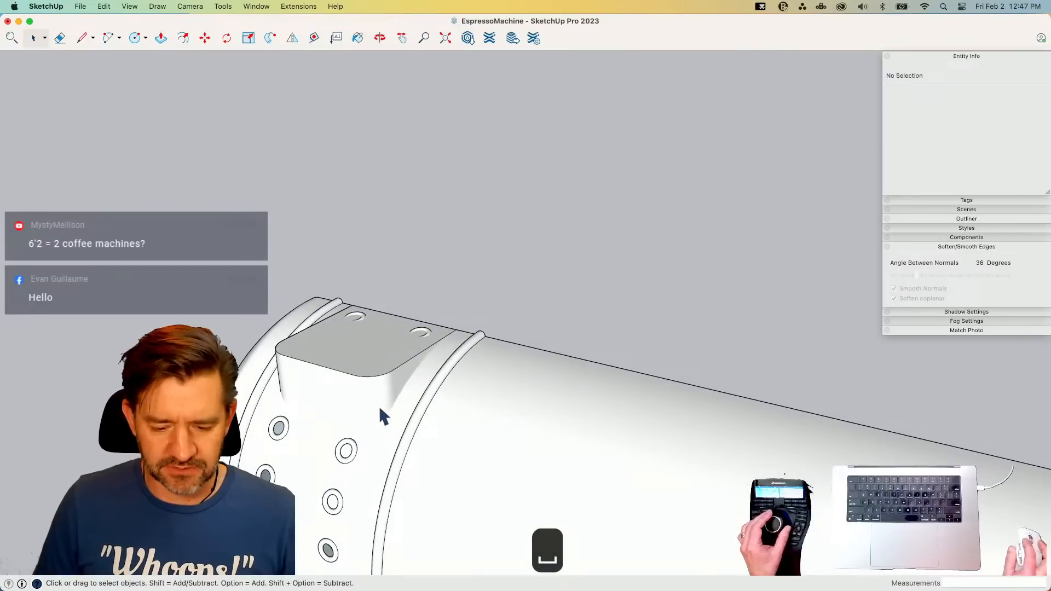
key("p")
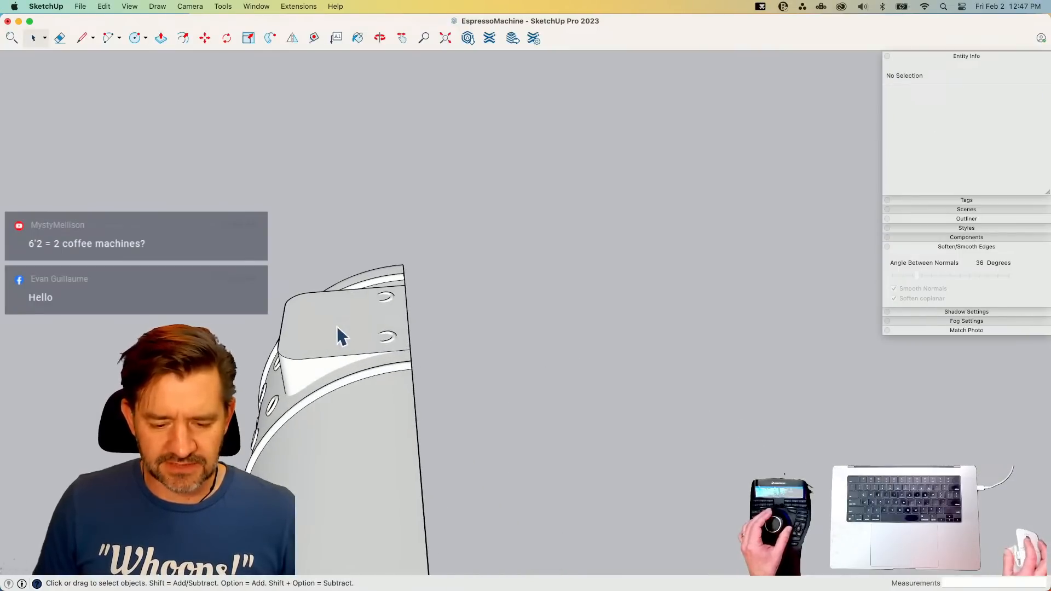
- Hide the rest of the model and intersect the perforated upper band's surface with the model to imprint the rounded outline
key("space")
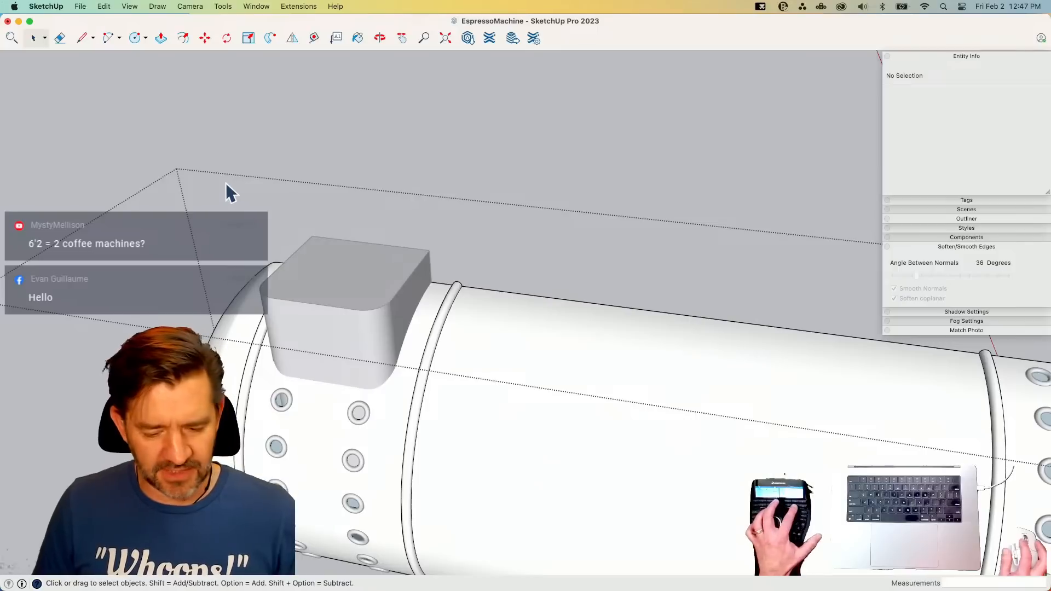
key("shift+q")
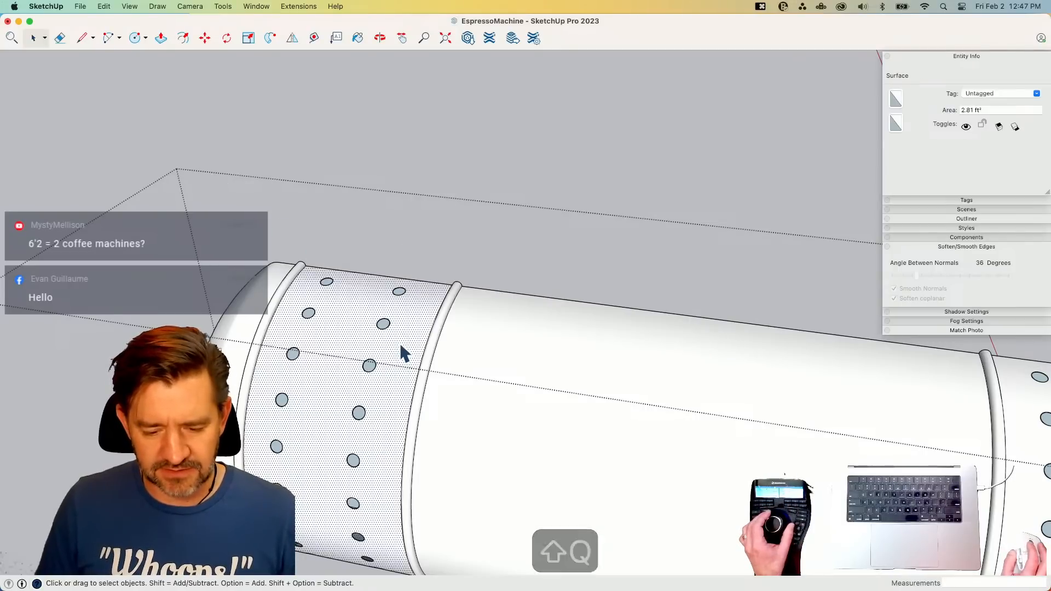
right_click(400, 346)
mouse_move(445, 418)
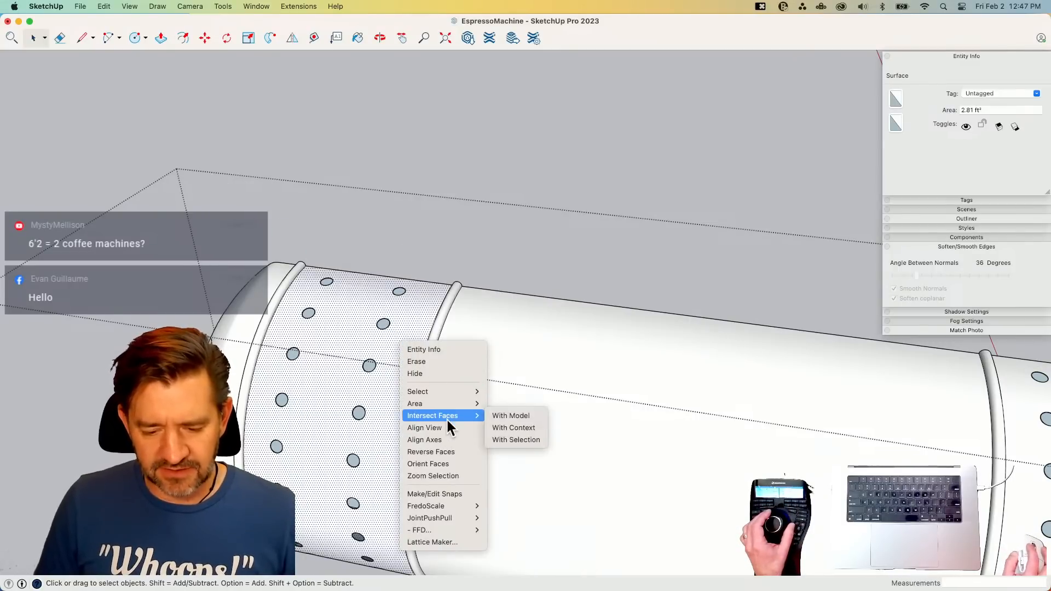
left_click(520, 415)
- Close the imprinted outline with a line along the body's flat edge and delete the band surface inside it
key("e")
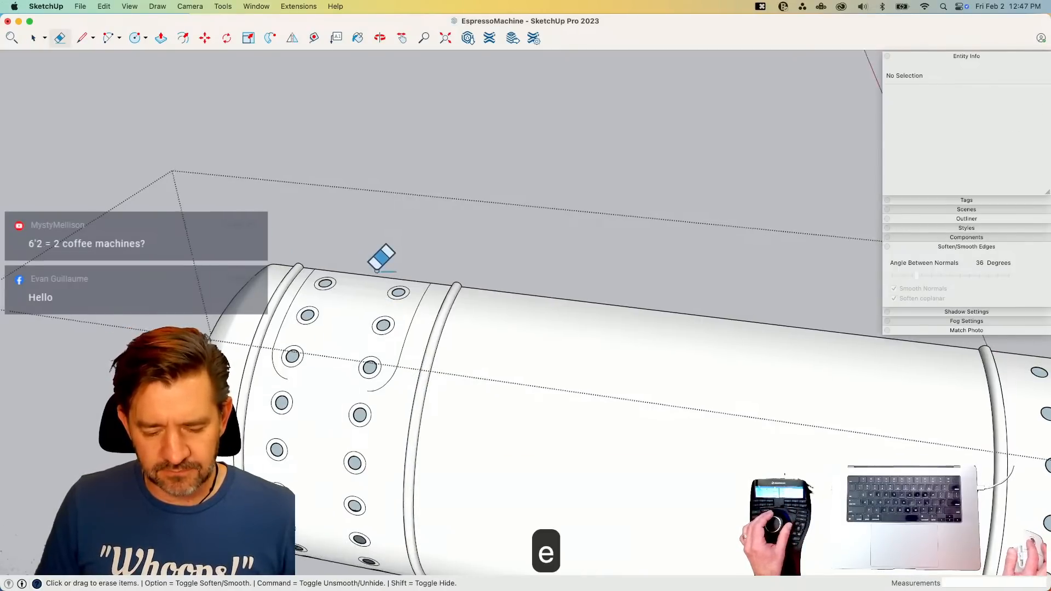
key("l")
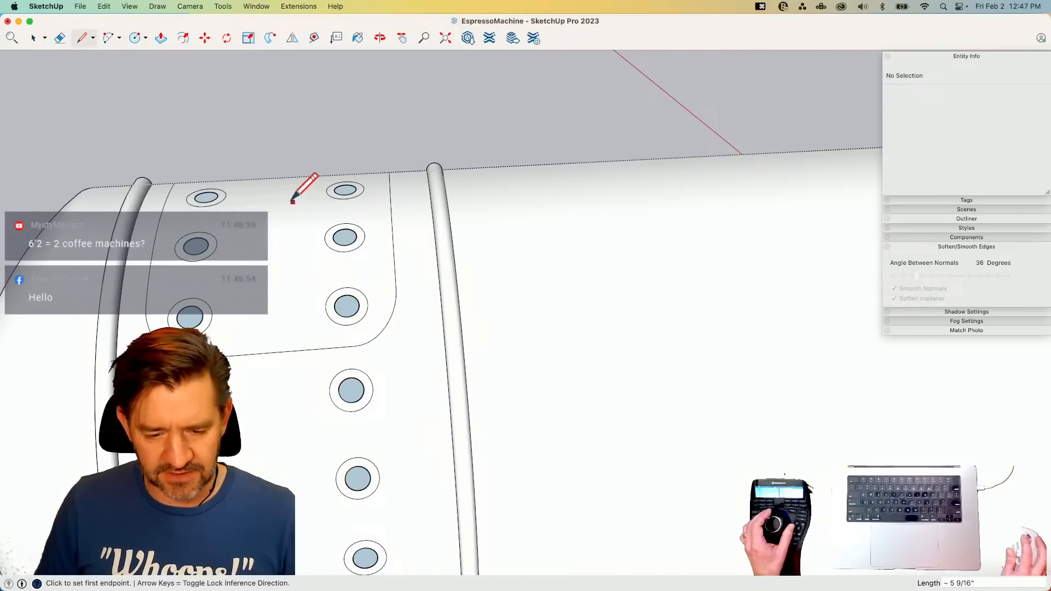
key("e")
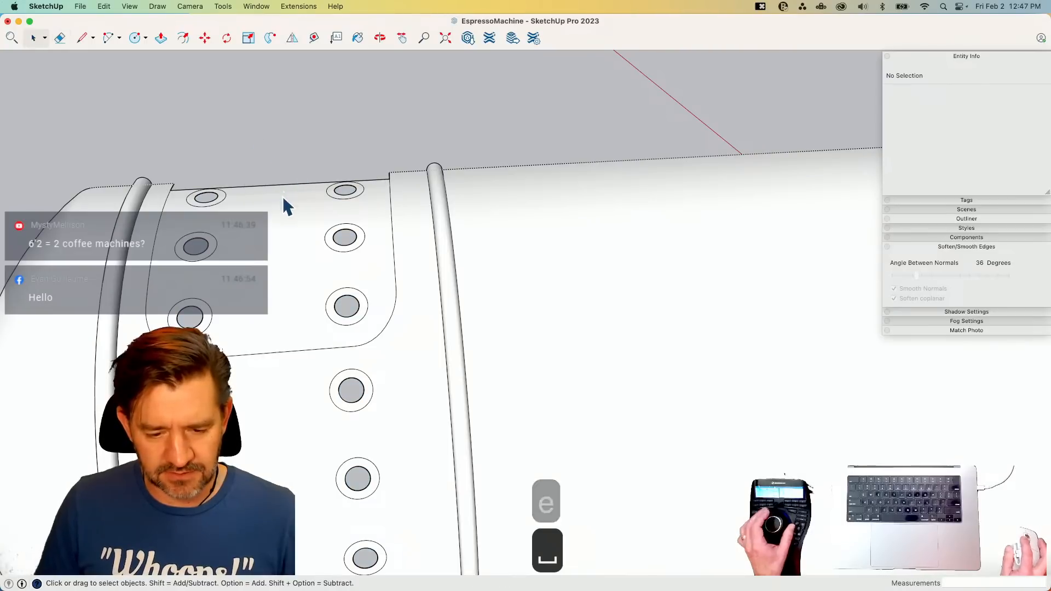
left_click(282, 196)
key("BackSpace")
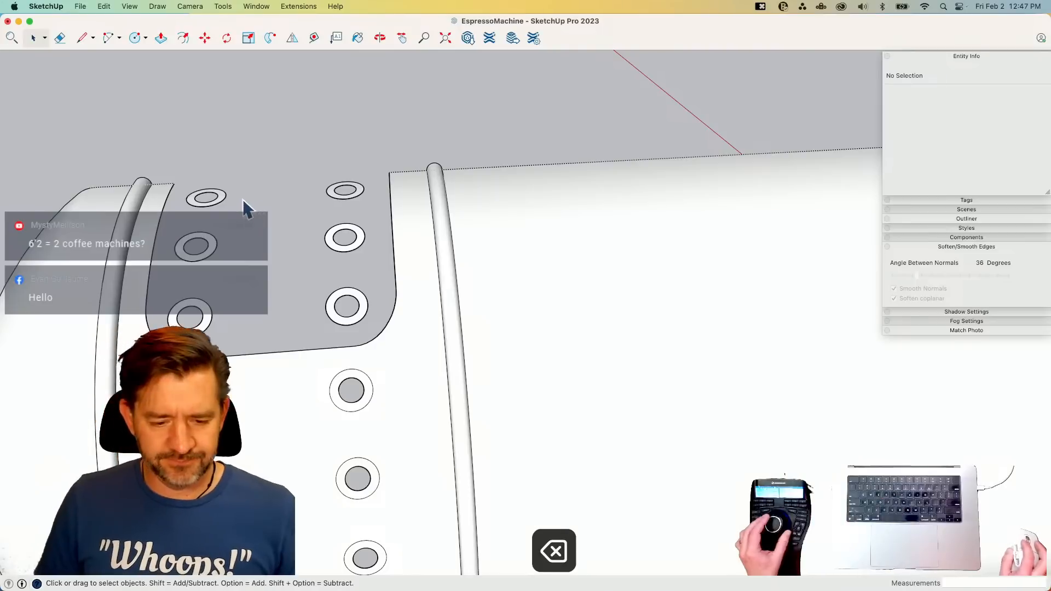
- Delete the leftover ring-shaped geometry of both hole rows inside the cup opening
left_click_drag(343, 319, 347, 330)
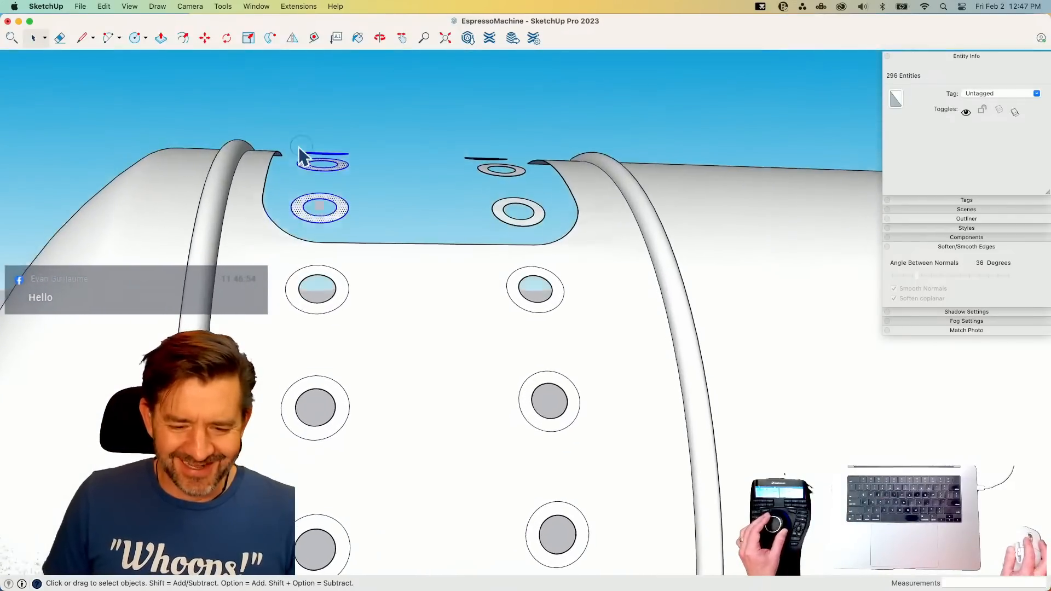
left_click(294, 127)
left_click_drag(350, 232, 377, 225)
key("BackSpace")
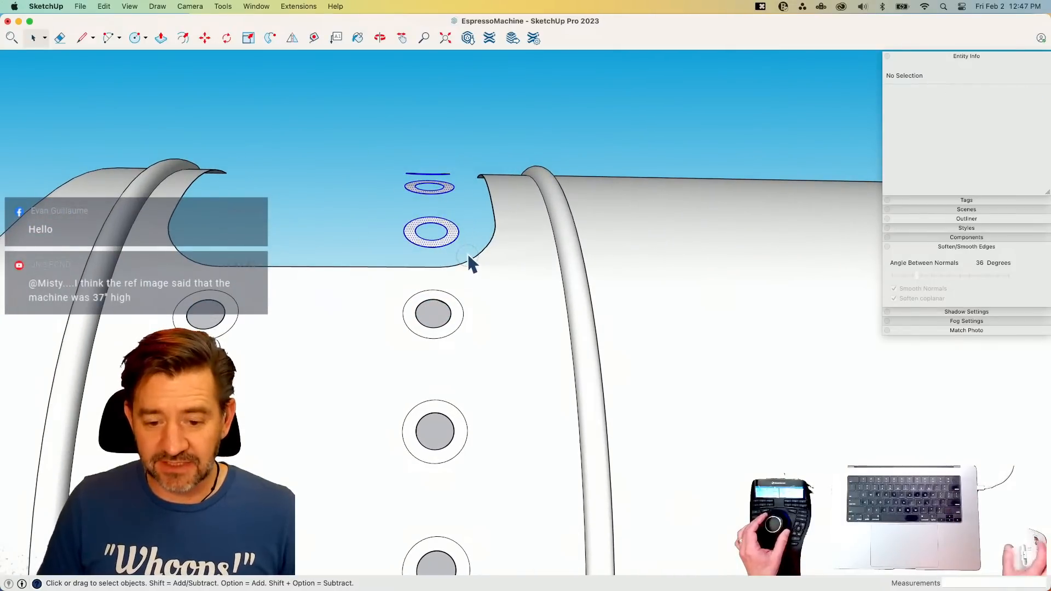
key("BackSpace")
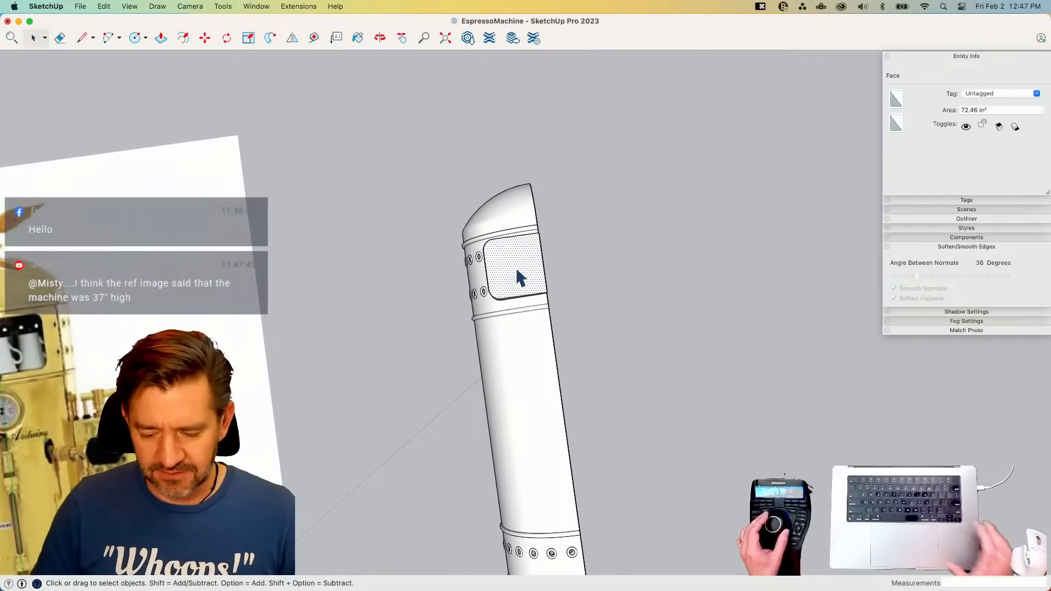
- Delete the leftover faces of the rounded block and erase the six rivet components floating inside the cup opening
key("BackSpace")
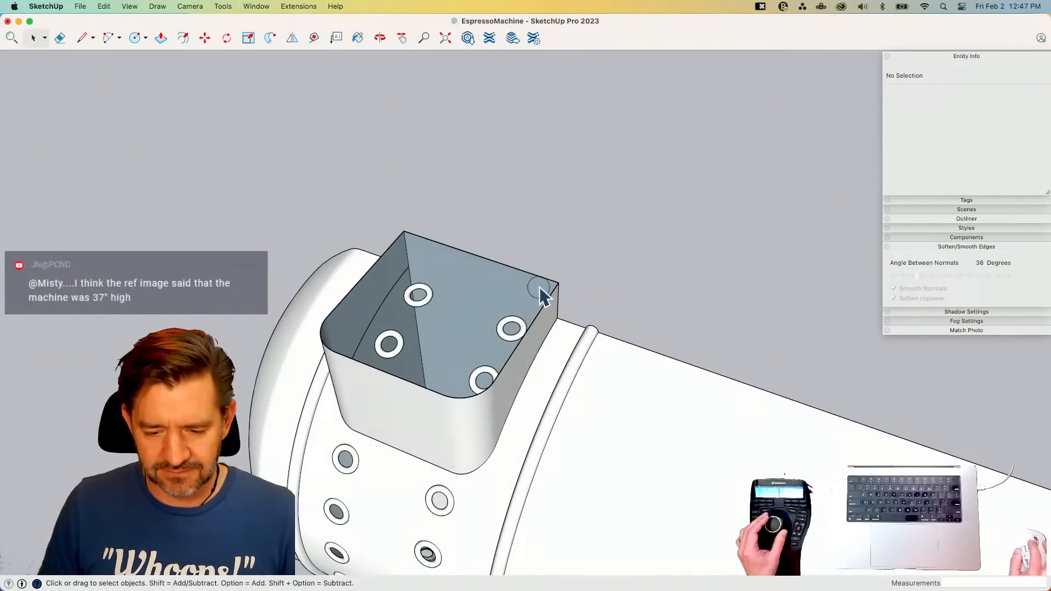
left_click(540, 287)
key("BackSpace")
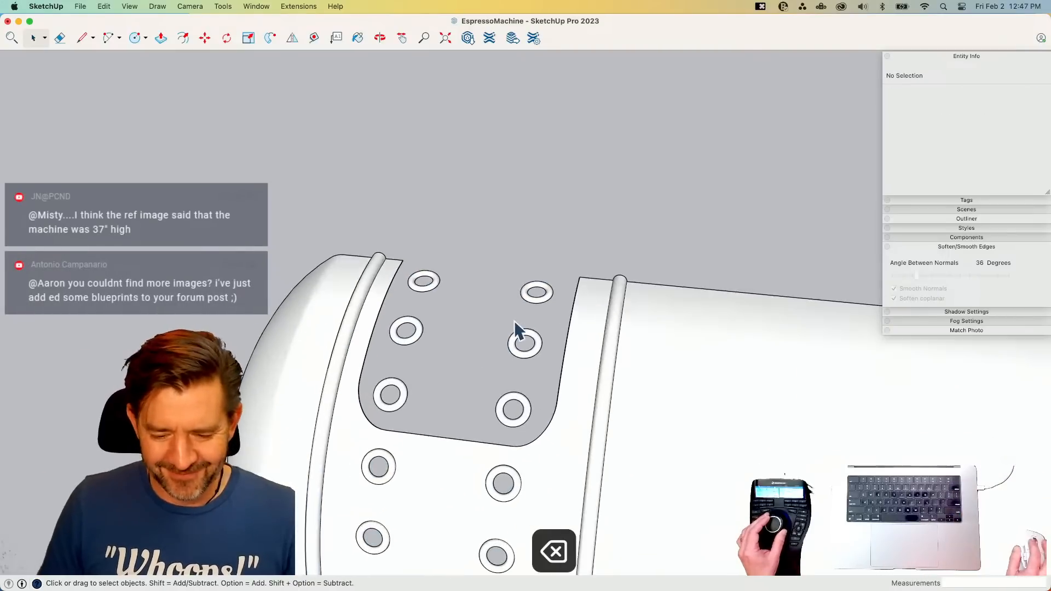
key("e")
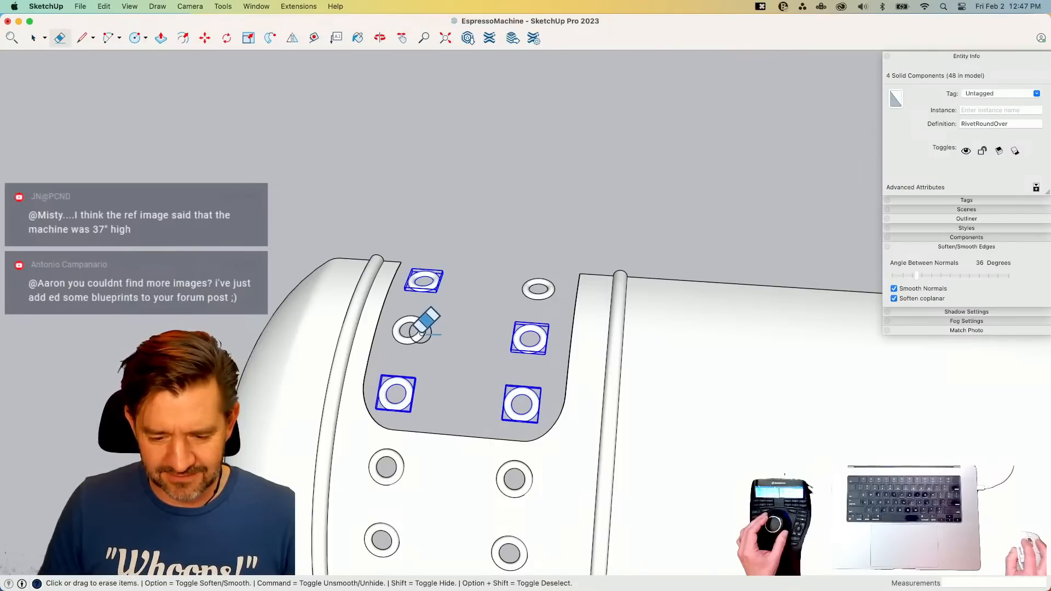
key("space")
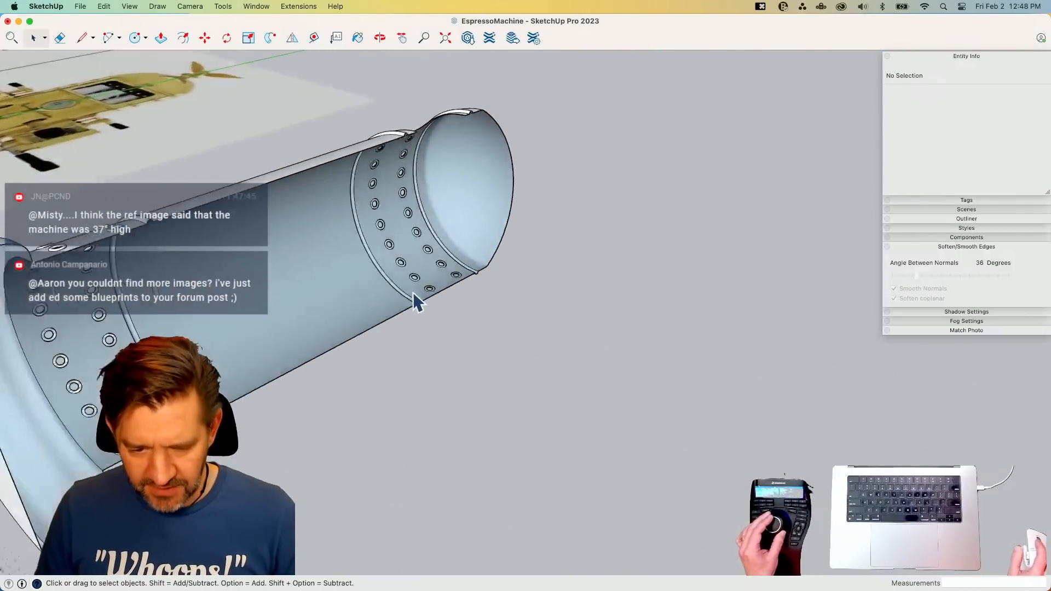
- Draw a line across the body's open flat side at the ring below the cup opening to close the lower section with a face
key("l")
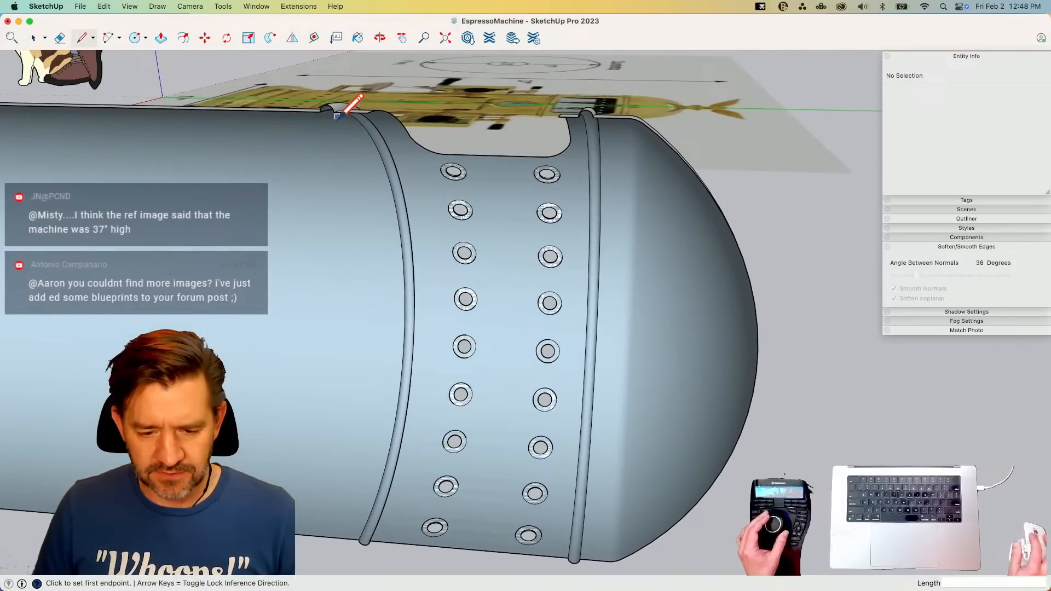
key("space")
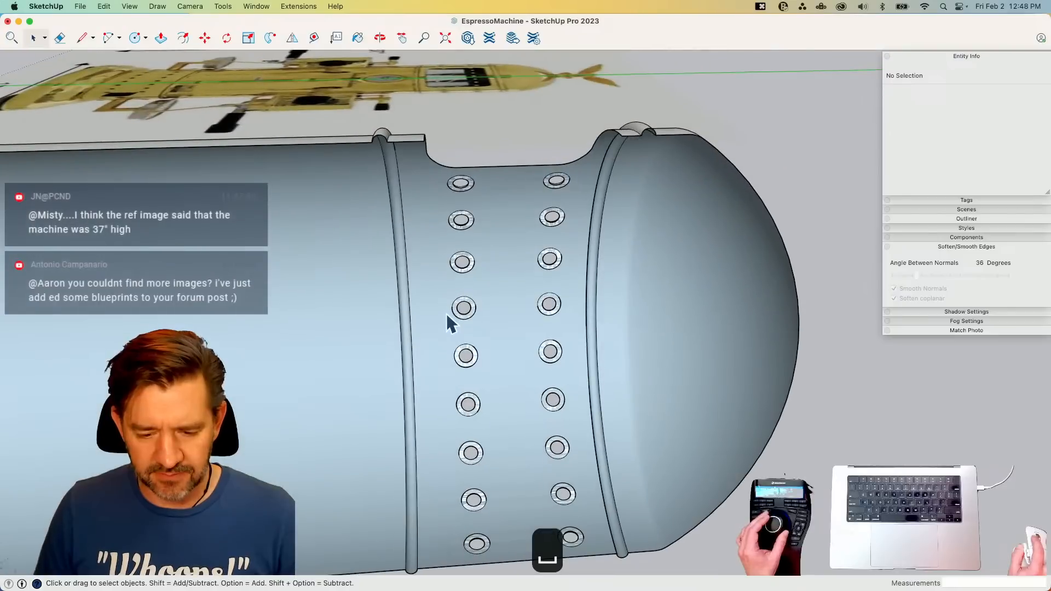
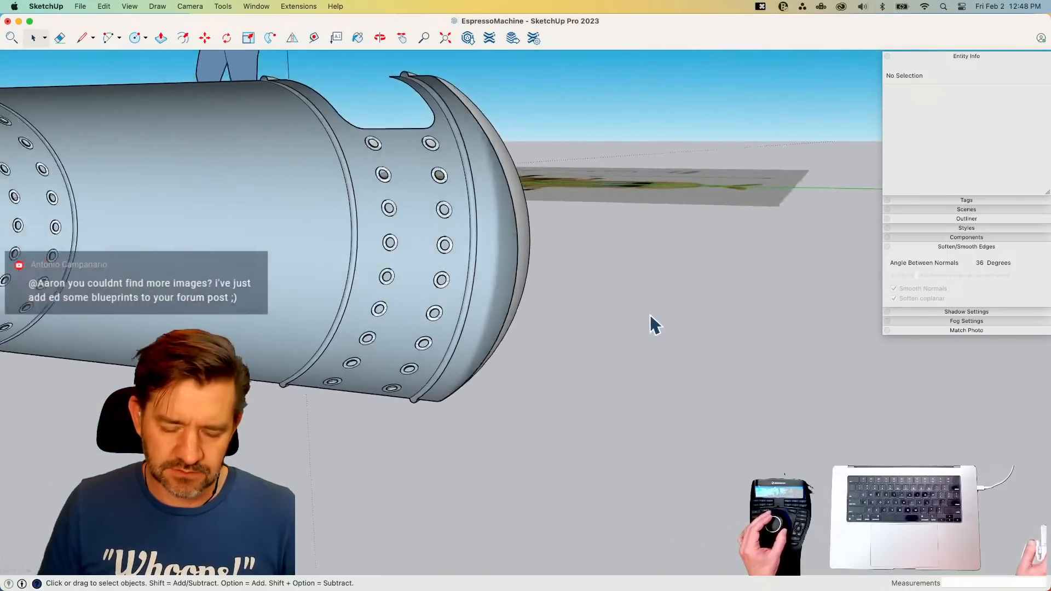
key("l")
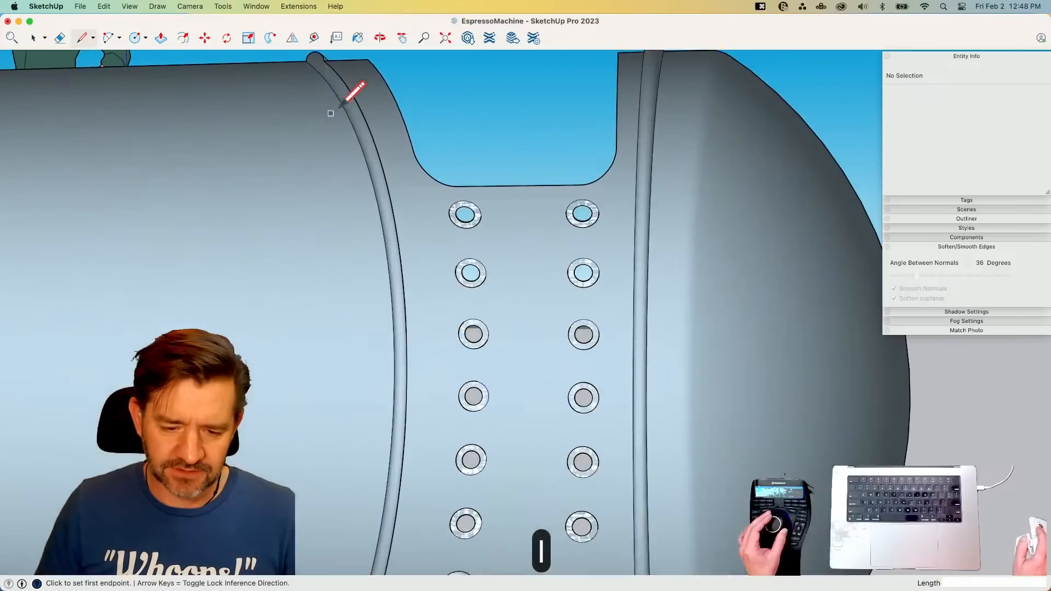
double_click(380, 119)
left_click(332, 66)
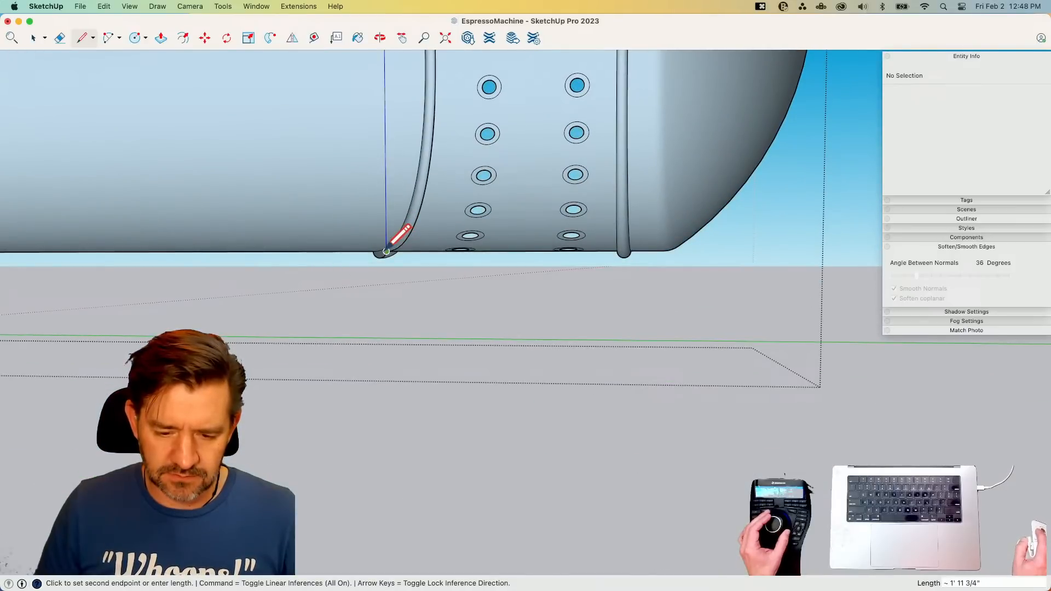
left_click(386, 250)
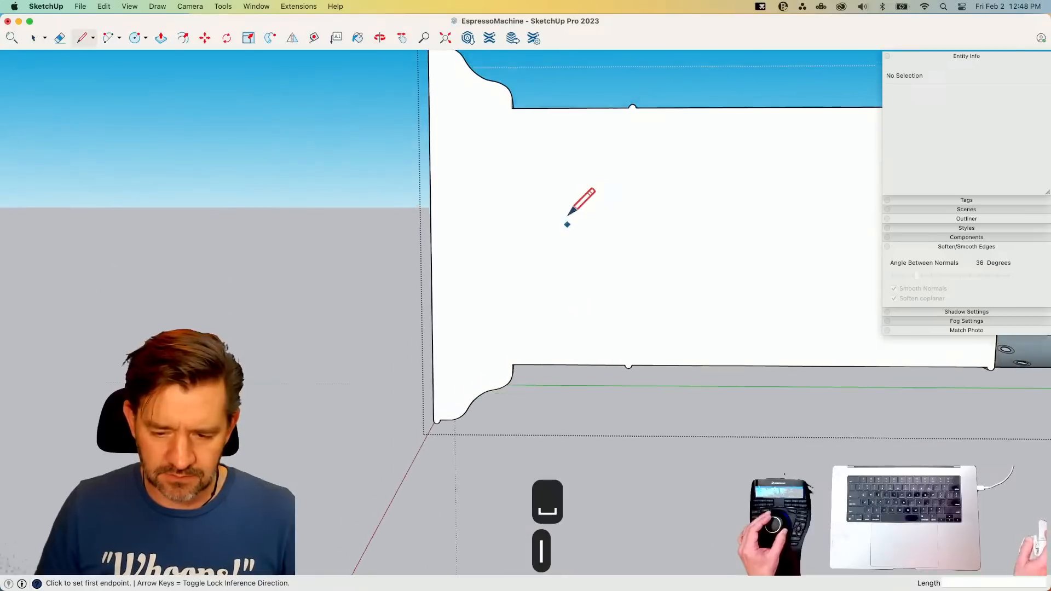
key("space")
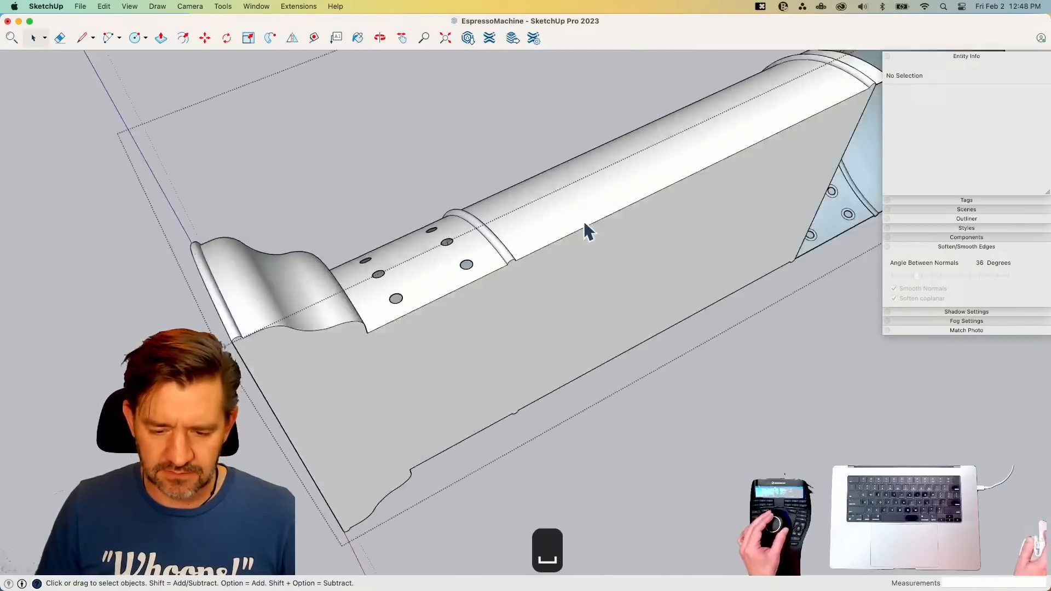
- Flip a copy of the half body across its flat side to complete the full body, and open the original half for editing
left_click(789, 326)
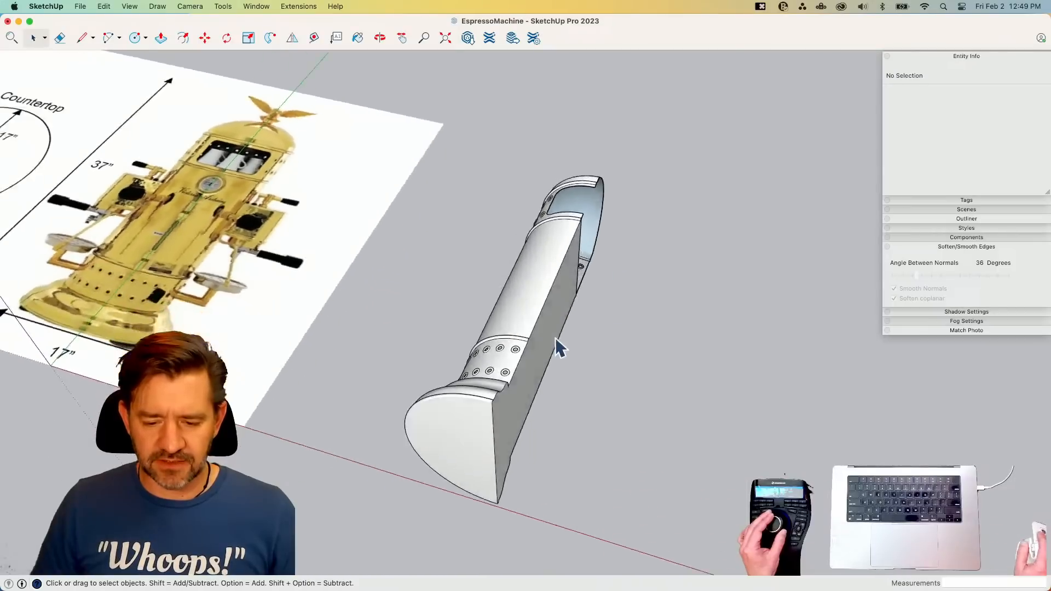
left_click(523, 362)
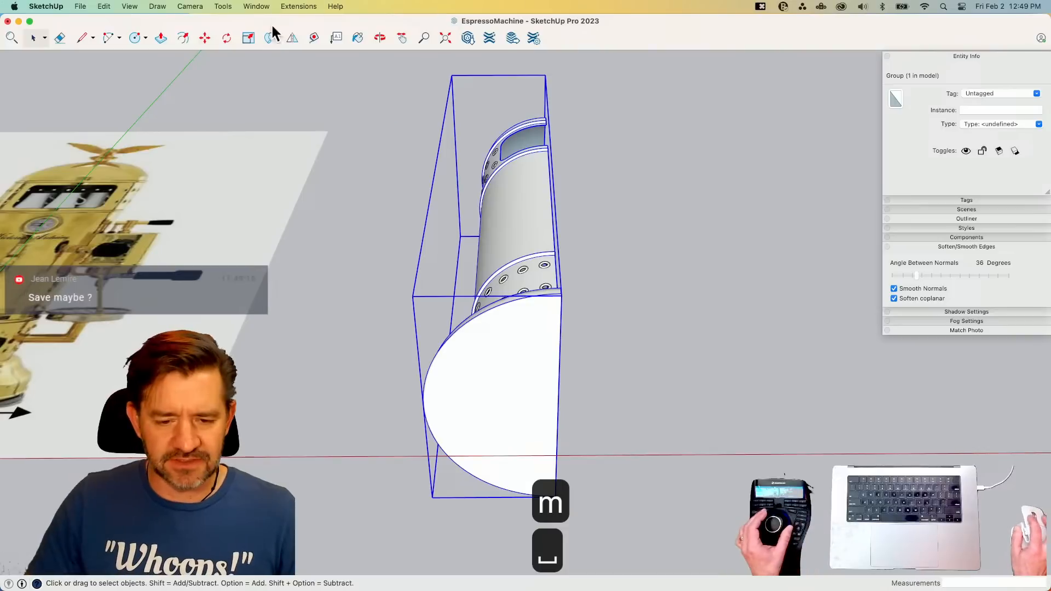
left_click(292, 38)
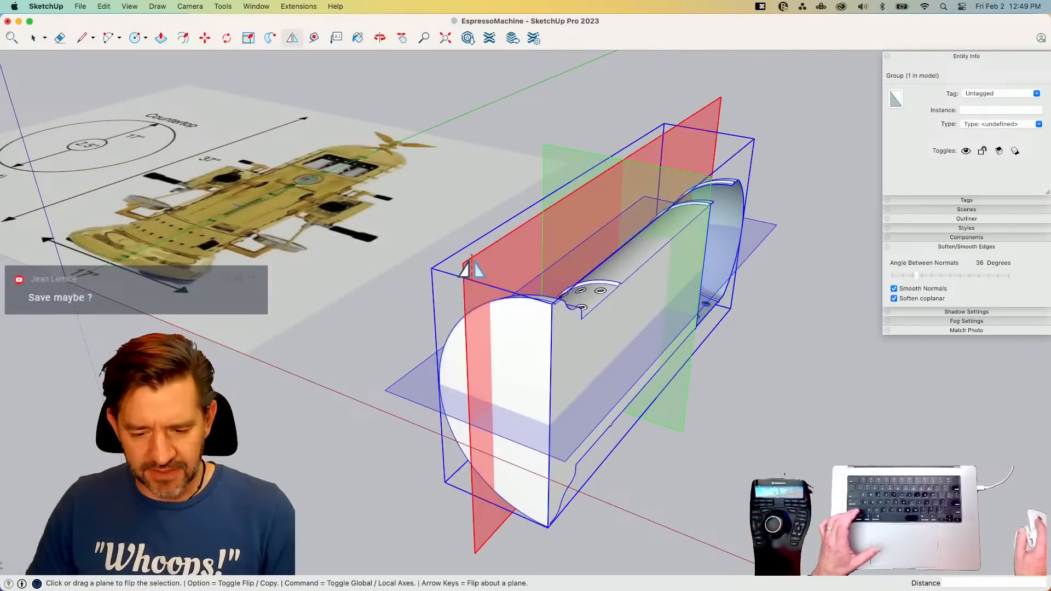
left_click(516, 317)
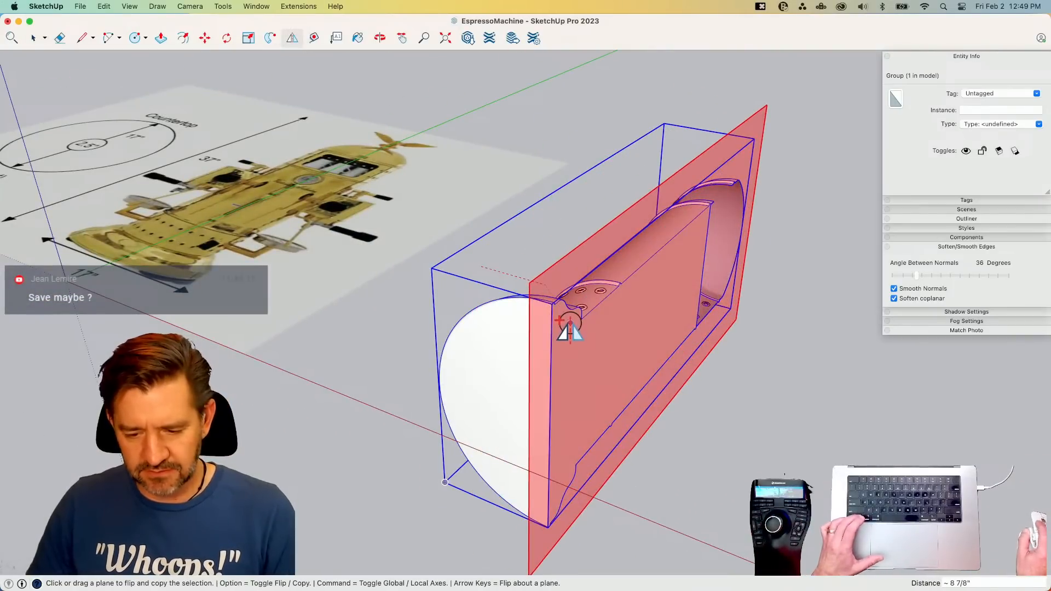
key("space")
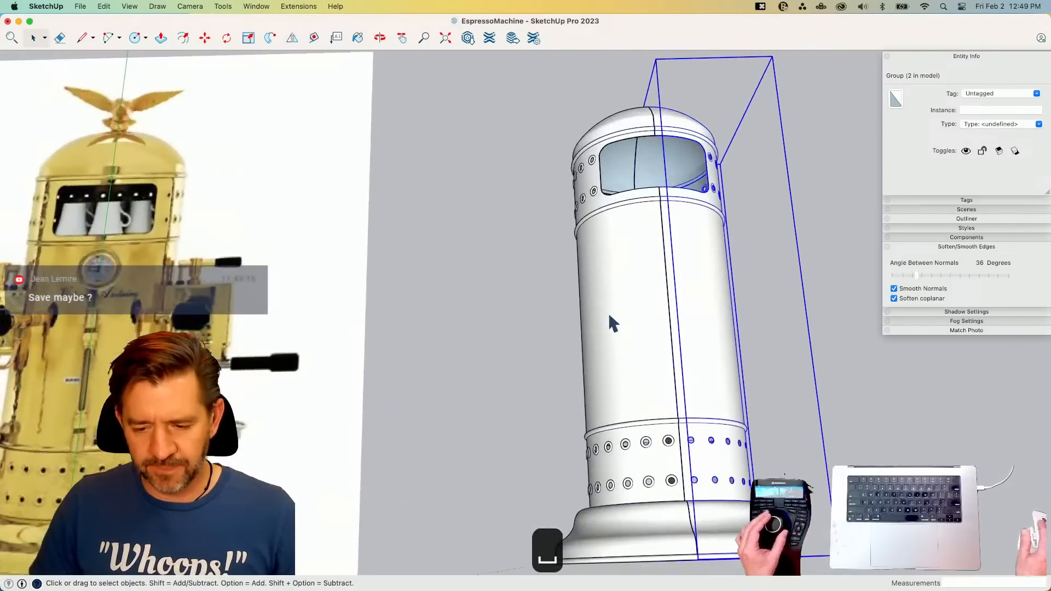
left_click(666, 319)
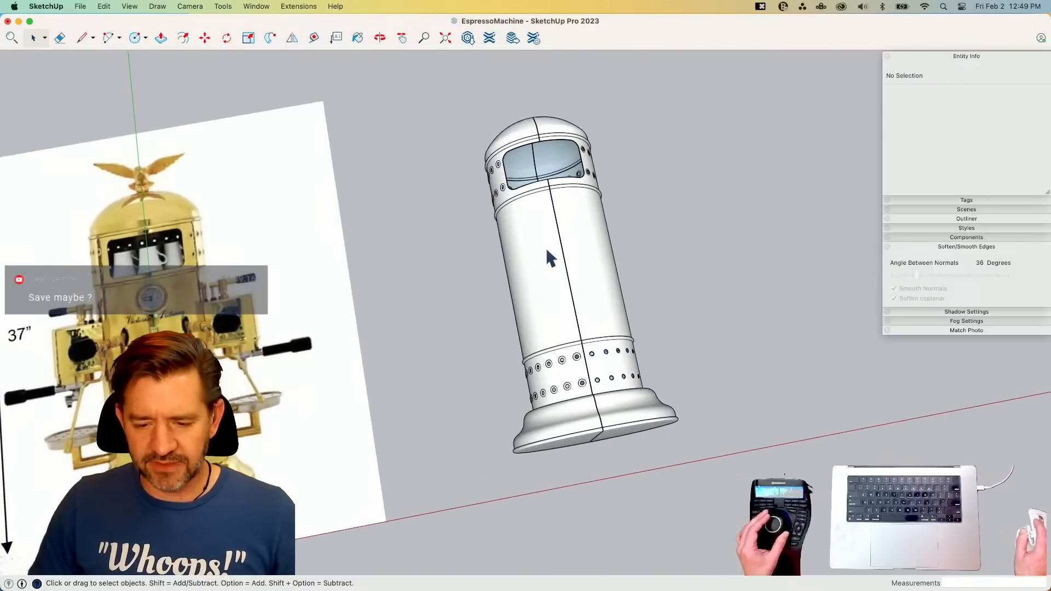
double_click(545, 245)
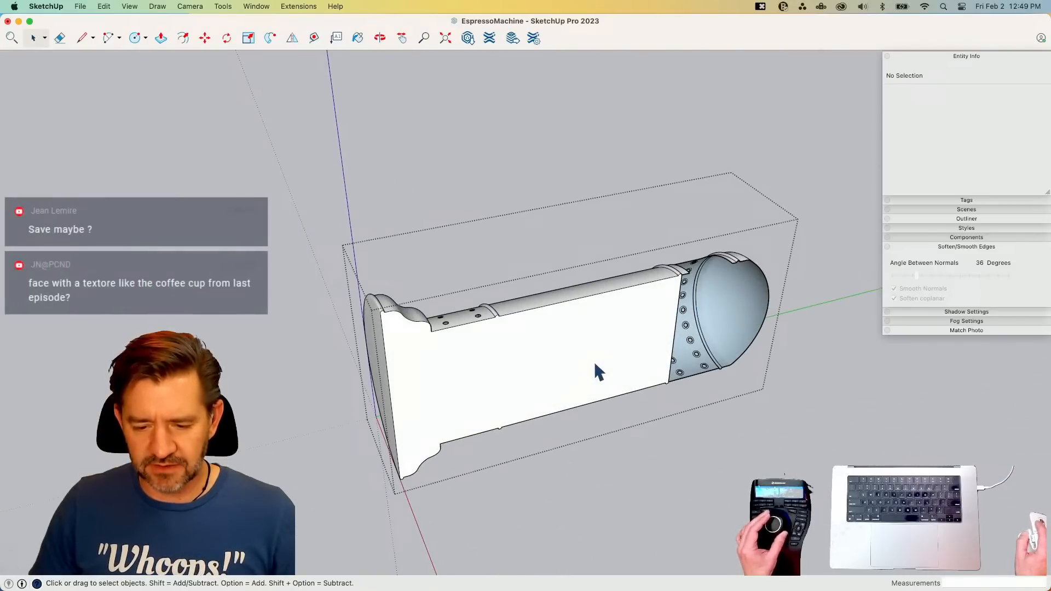
left_click(594, 362)
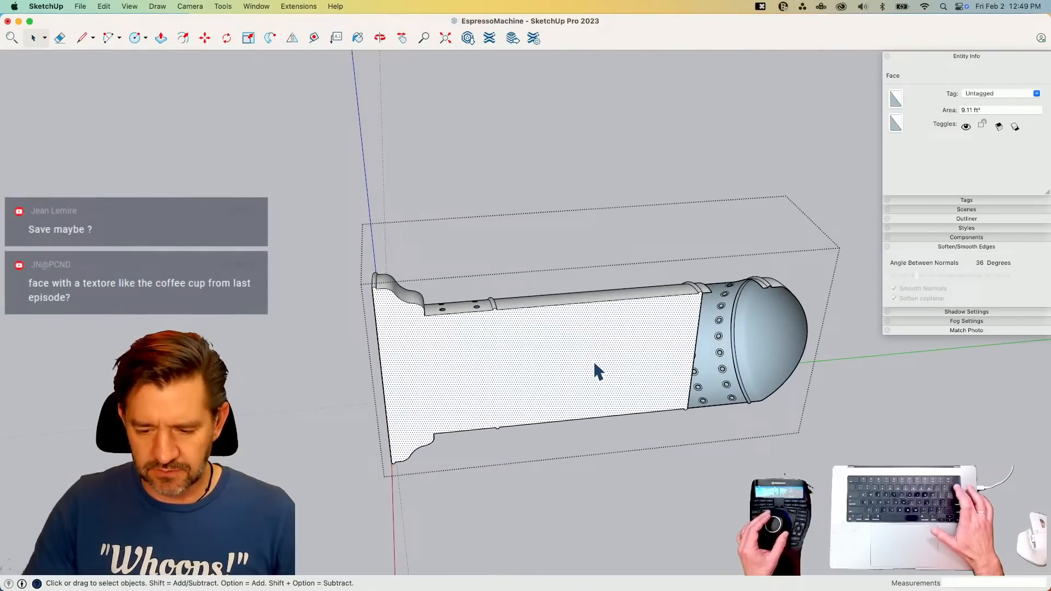
key("BackSpace")
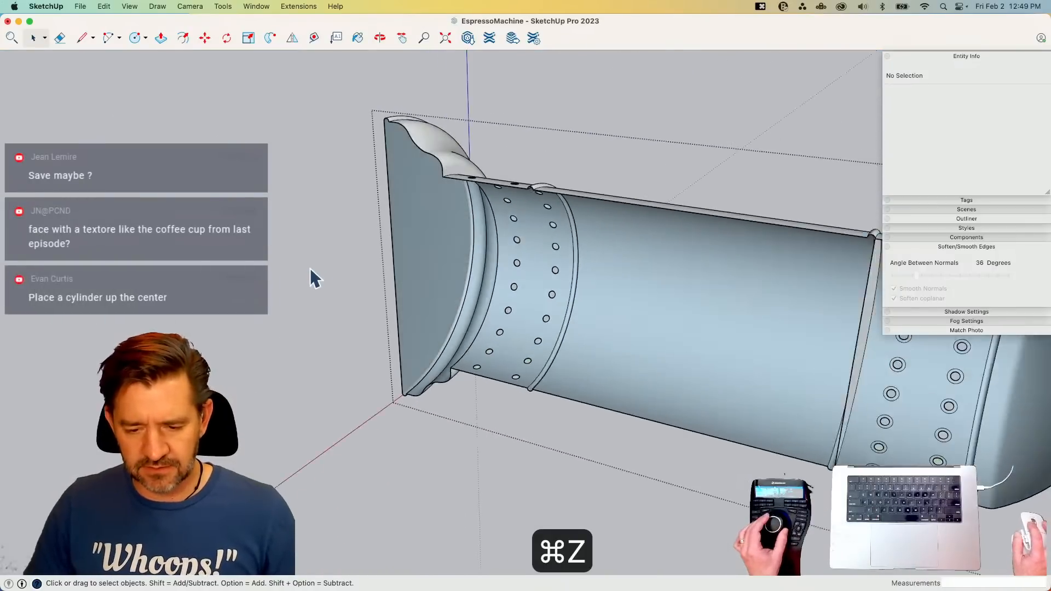
key("super+z")
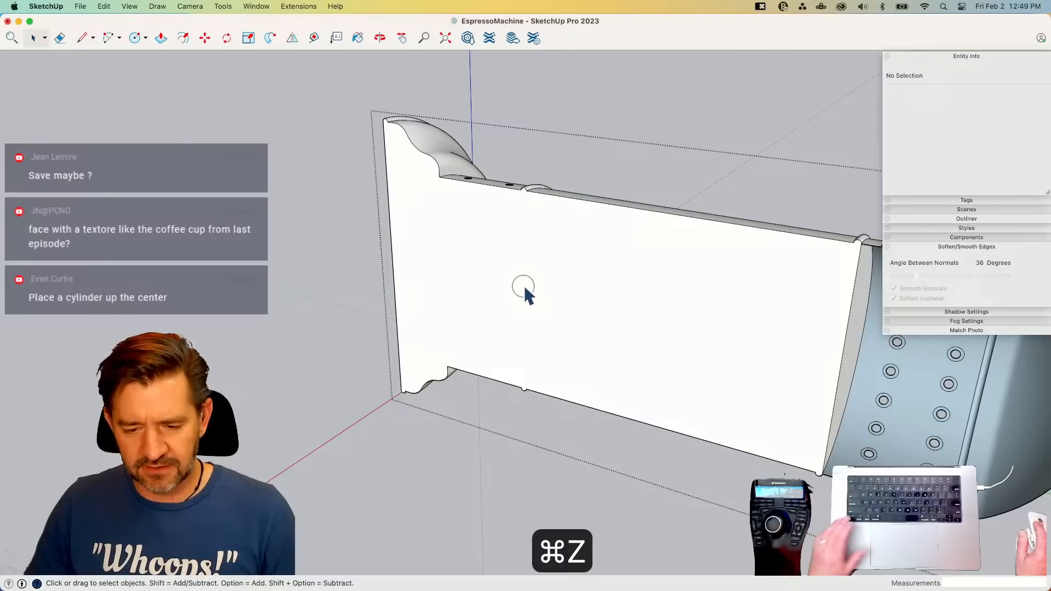
- Draw a line about 8 3/4" long across the cup opening on the body's flat side to close the upper section with a face
double_click(526, 288)
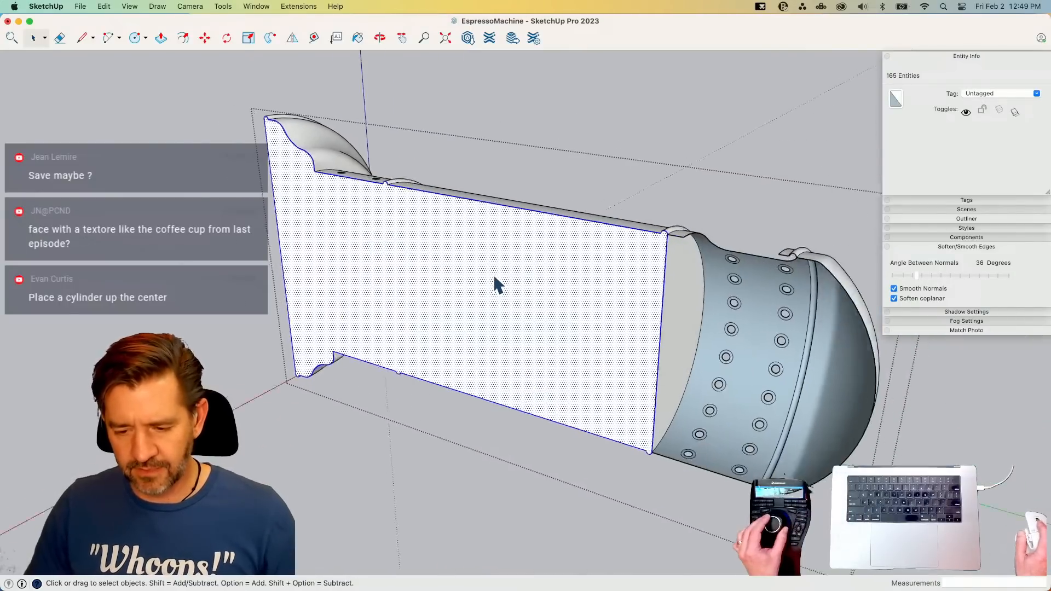
key("l")
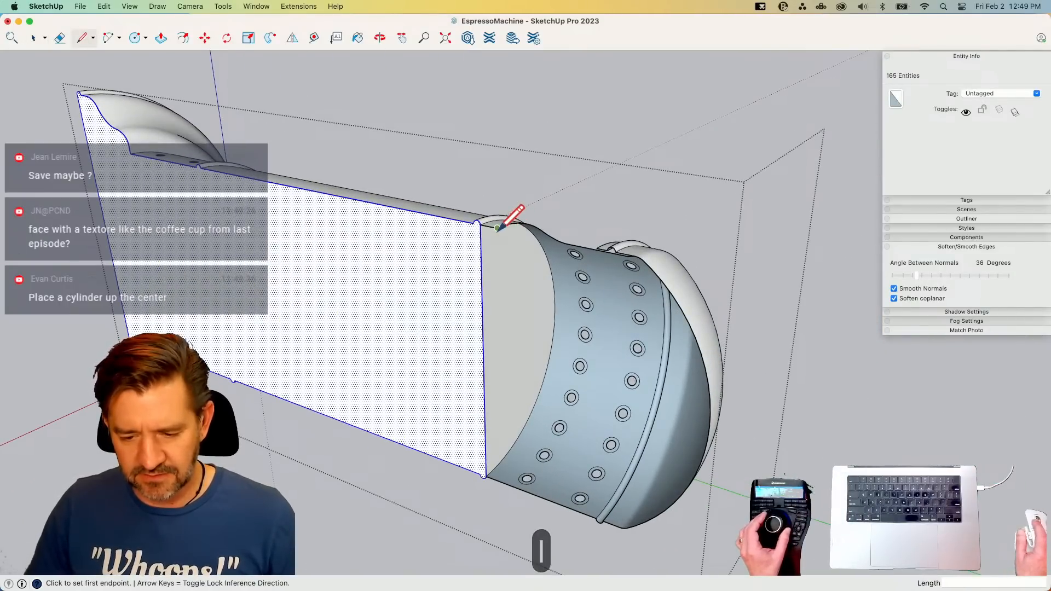
left_click(597, 248)
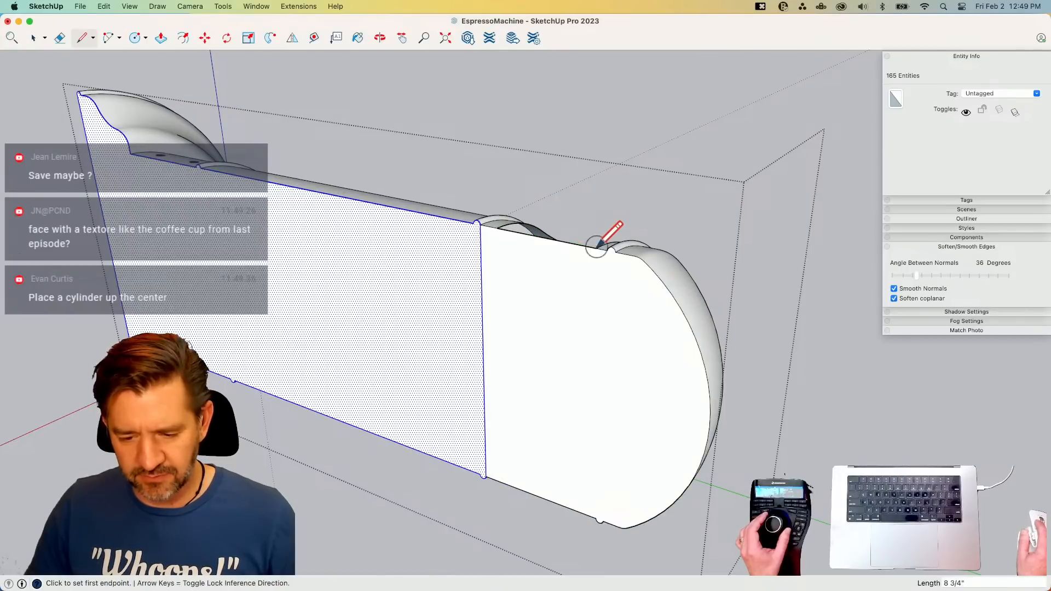
key("space")
- Select both flat faces with their bounding edges, deselect the faces, and hide the remaining selected edges
double_click(554, 294)
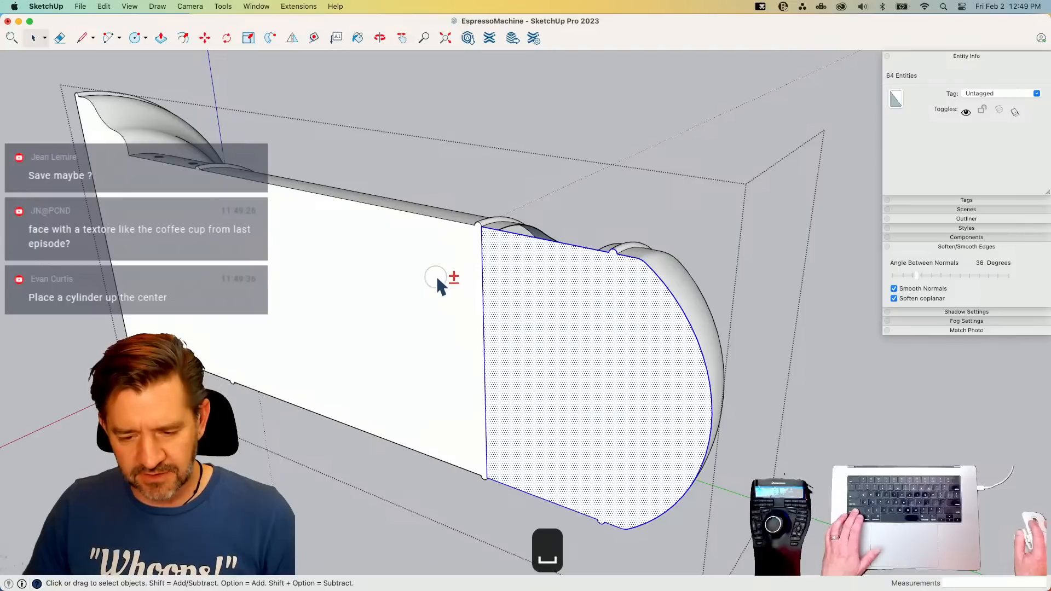
double_click(438, 279, "shift")
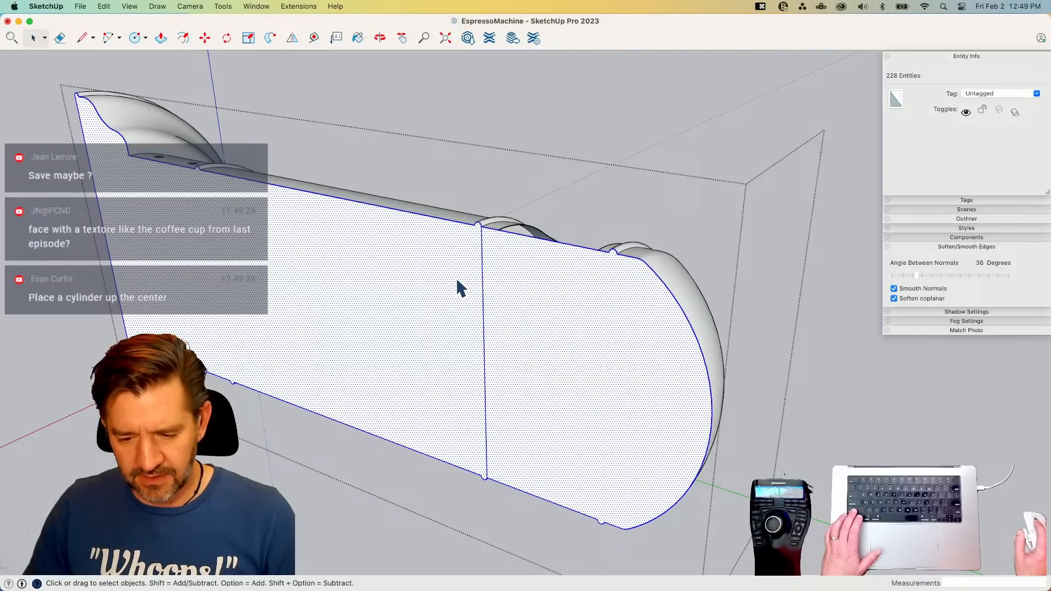
right_click(530, 264)
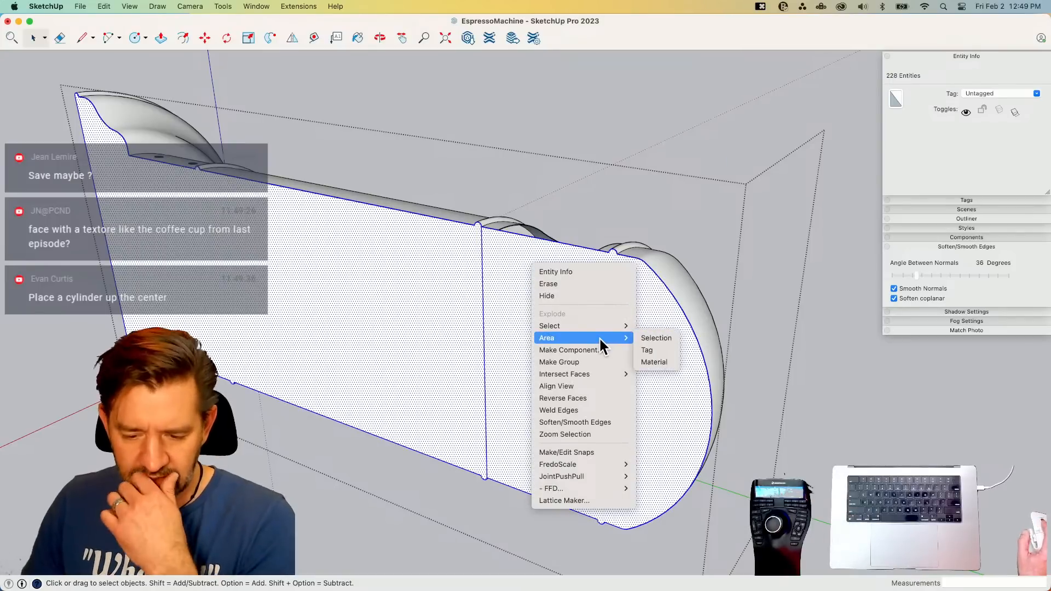
mouse_move(604, 326)
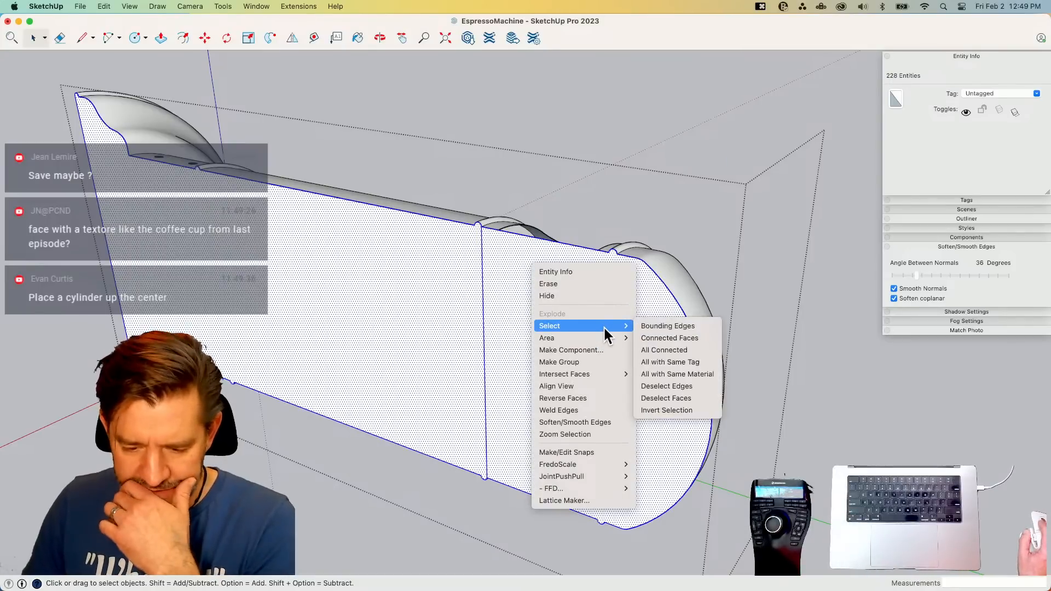
left_click(688, 398)
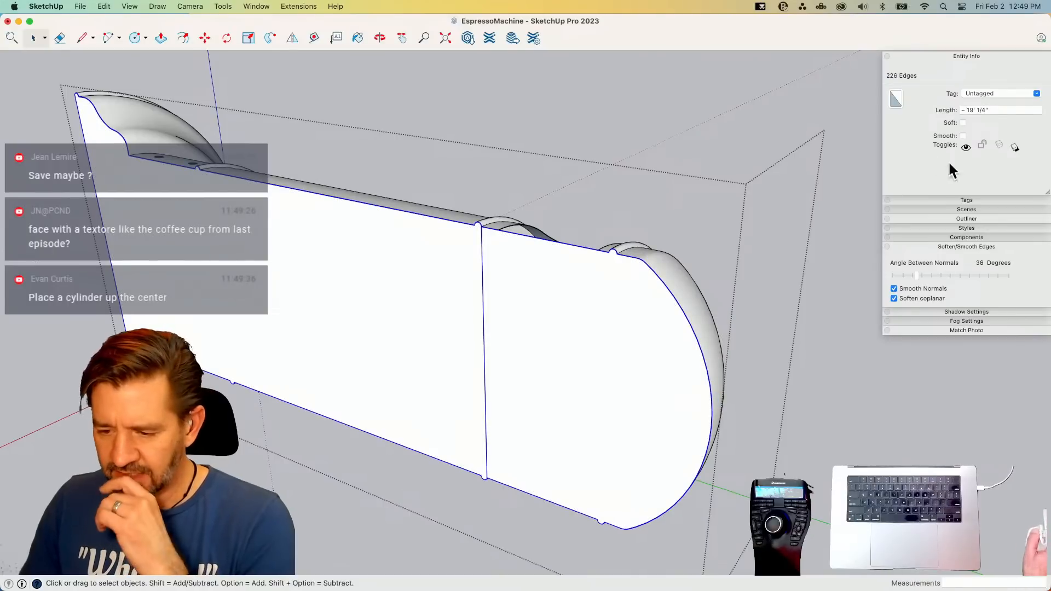
left_click(965, 146)
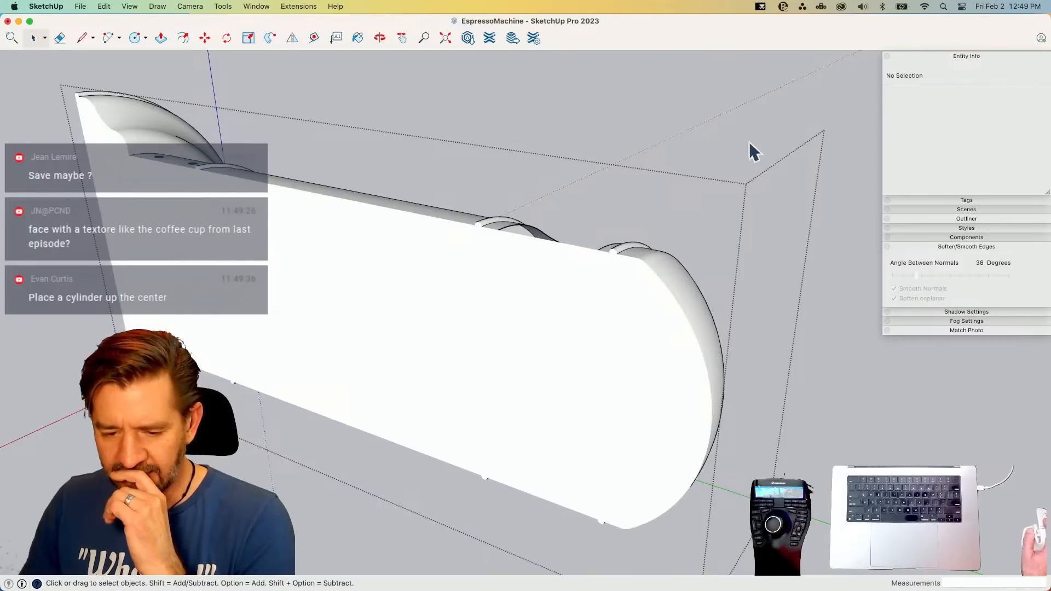
- Delete the upper and lower flat faces to leave the half body's flat side open
left_click(570, 339)
key("BackSpace")
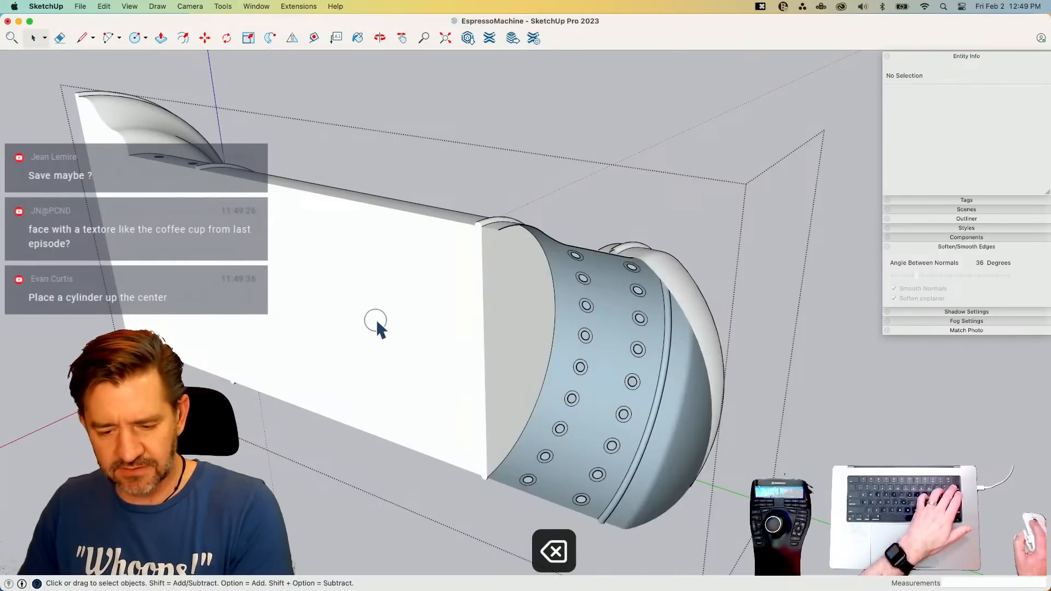
left_click(376, 320)
key("BackSpace")
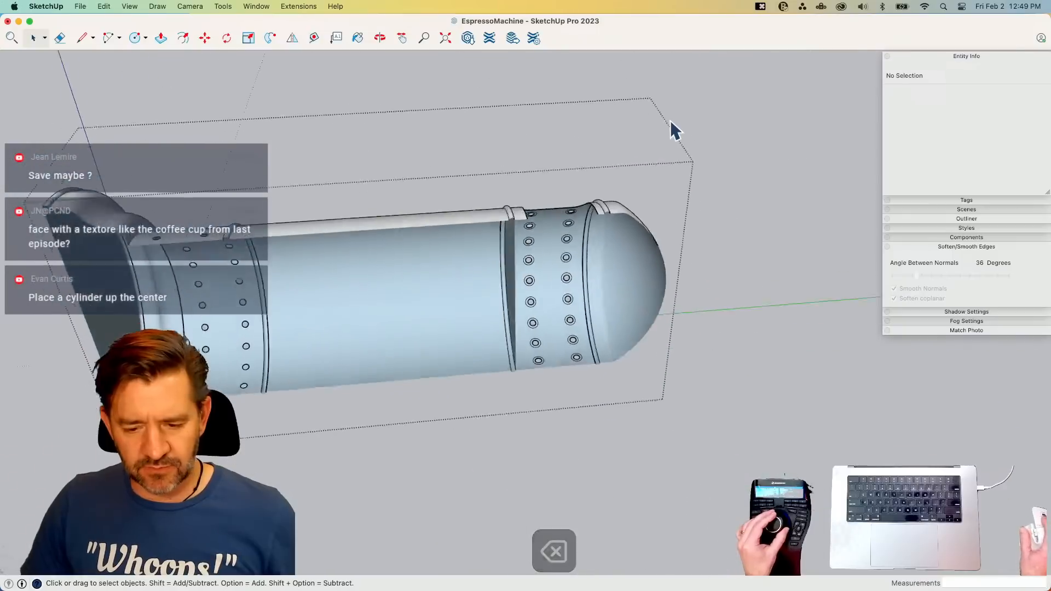
- Close the edited half body and delete its old mirrored copy that still has the flat faces
key("space")
left_click(727, 145)
double_click(540, 314)
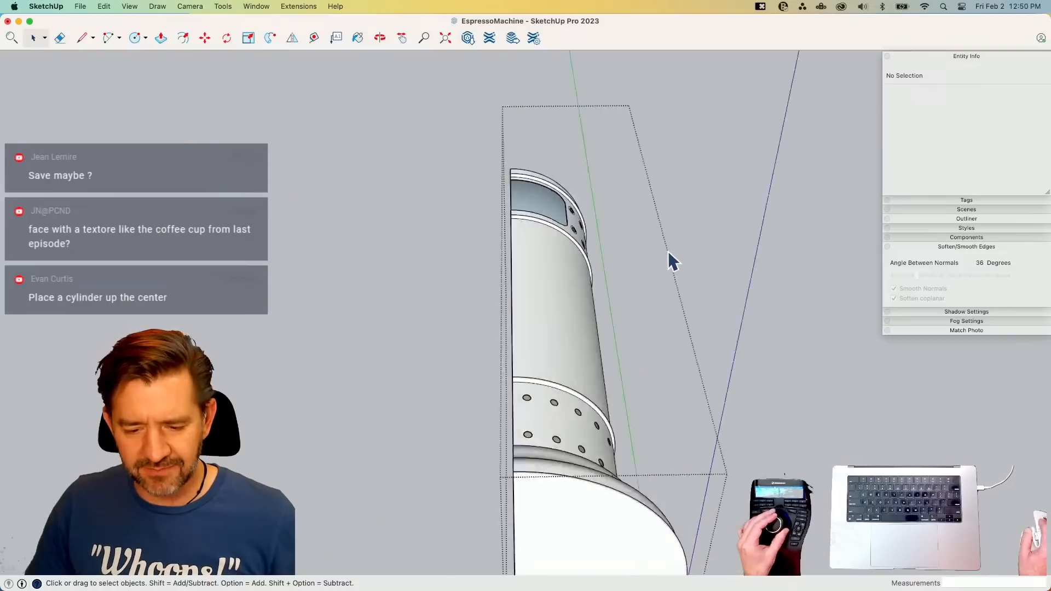
left_click(667, 251)
left_click(563, 317)
key("BackSpace")
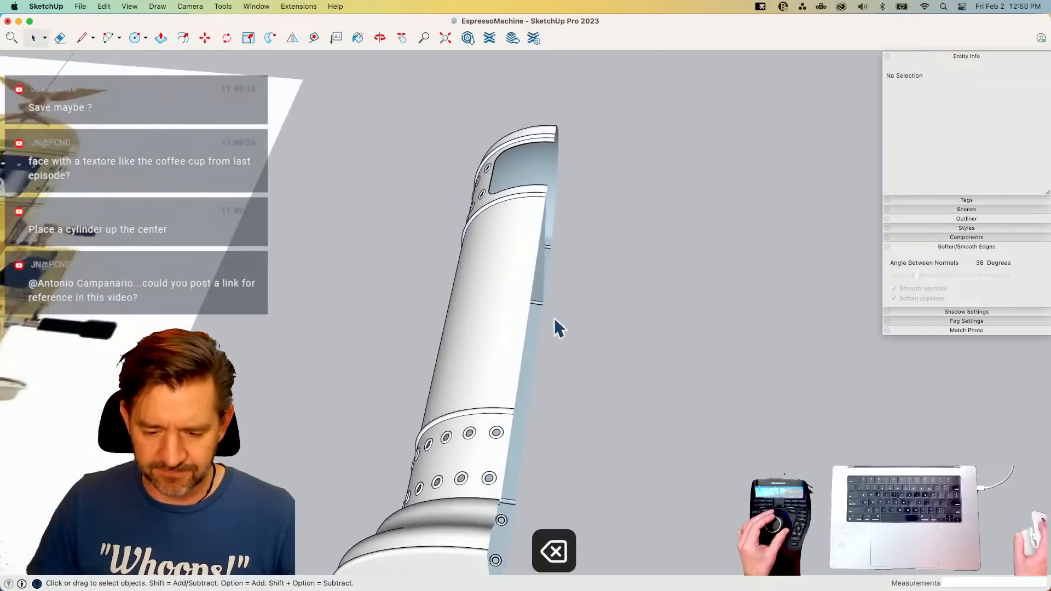
- Convert the remaining half body group into a component named "Half"
left_click(474, 323)
right_click(474, 324)
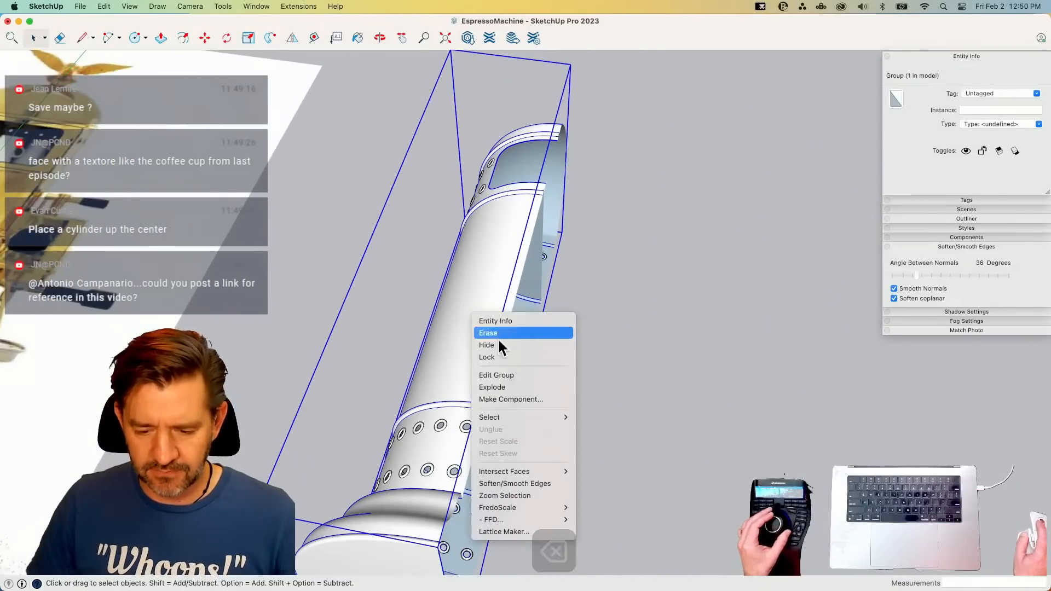
left_click(501, 398)
type("Hal")
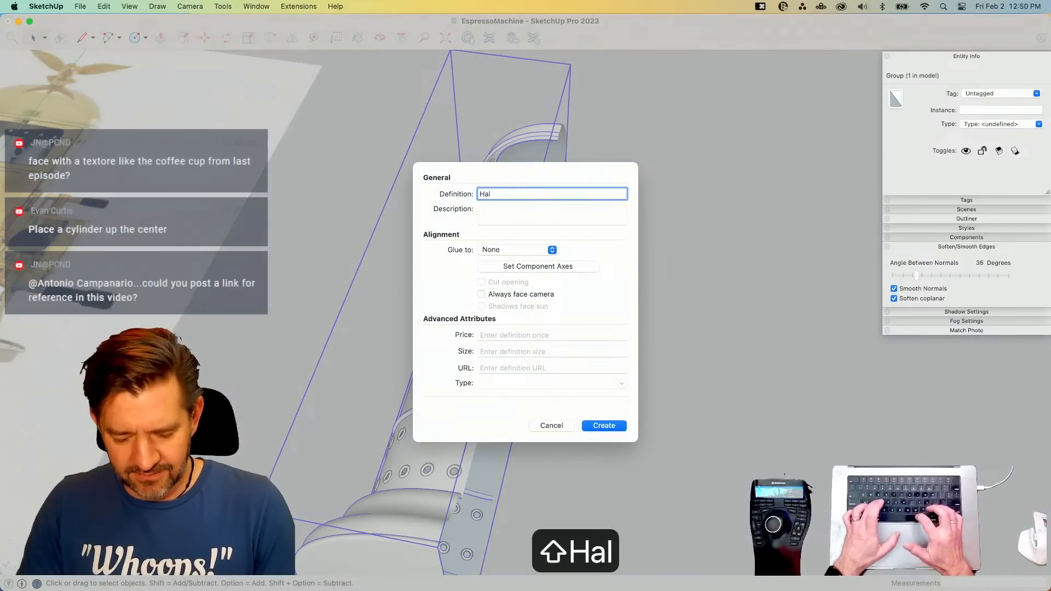
type("f")
key("Return")
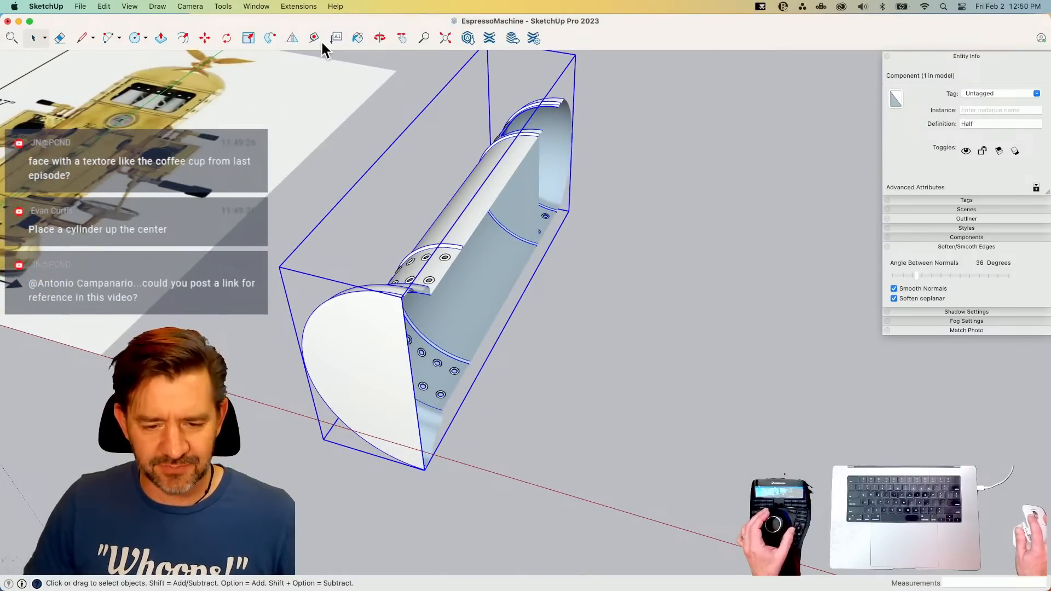
- Flip a copy of the Half component about a plane parallel to its open flat side, set apart from it
left_click(294, 39)
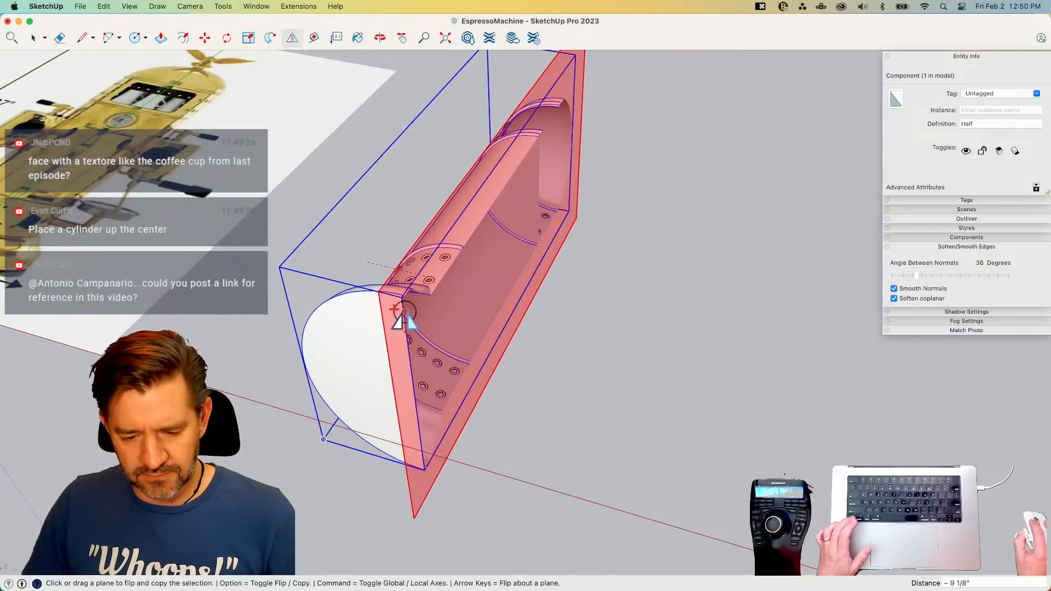
left_click_drag(407, 317, 567, 375)
key("space")
- Move the mirrored half by its cup opening's corner onto the matching corner of the original half so both join into a full body
key("m")
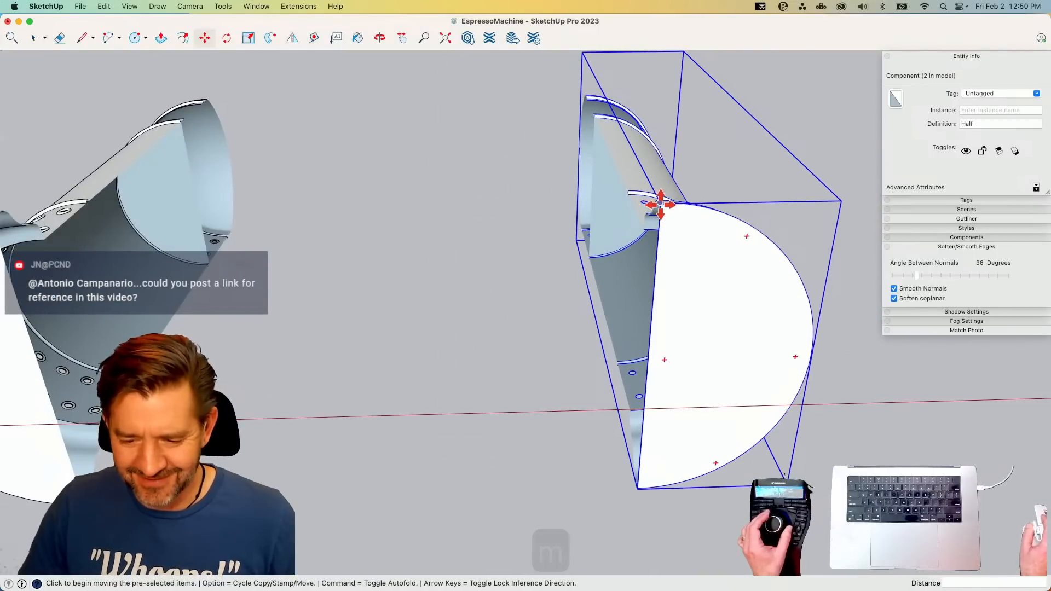
mouse_move(612, 100)
left_click(579, 55)
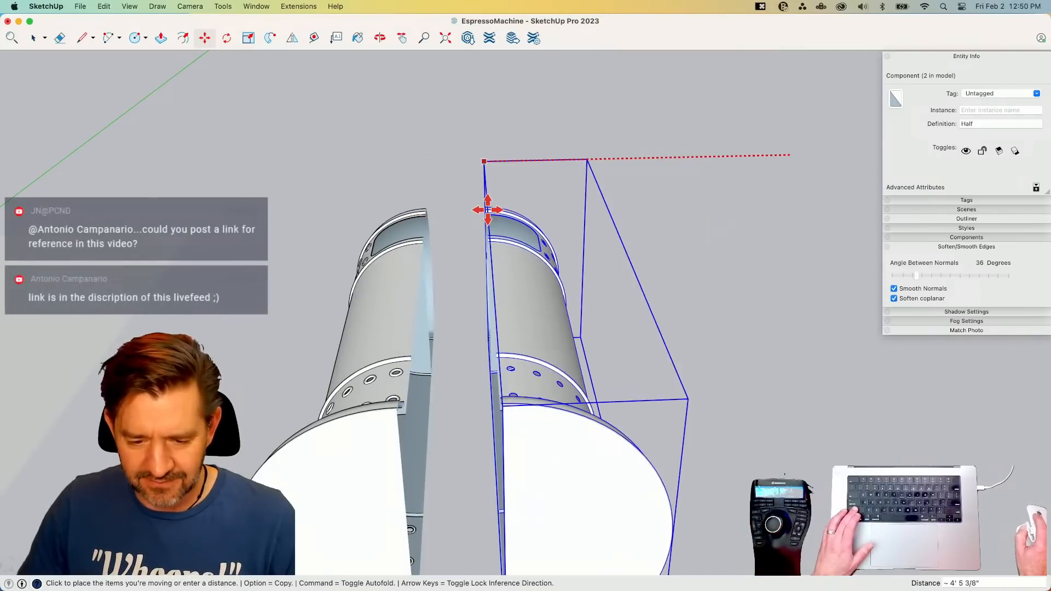
key("l")
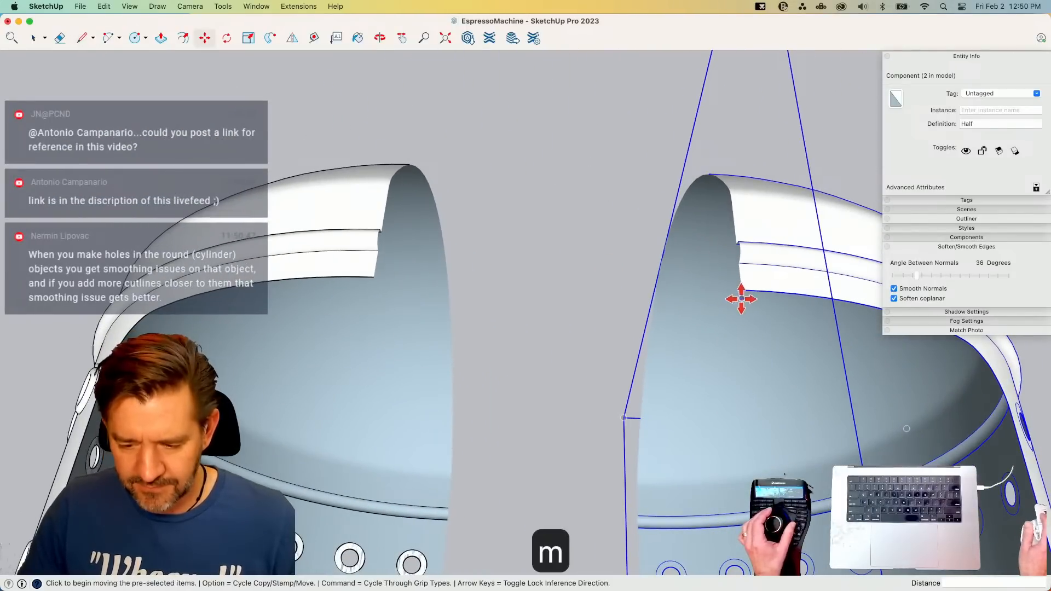
left_click(742, 289)
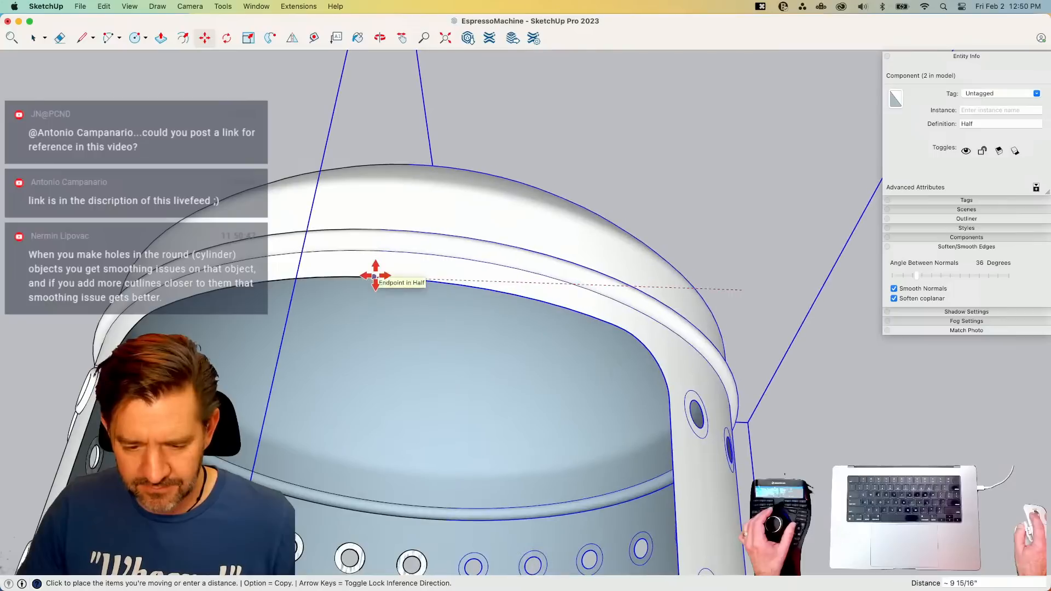
key("space")
left_click(731, 339)
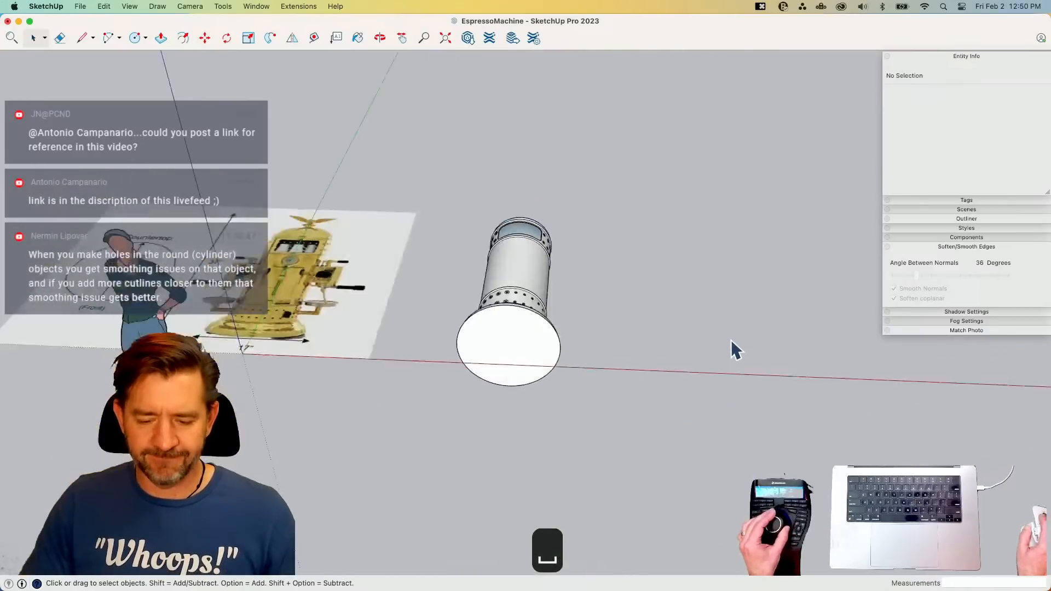
- Select the full body together with the reference image and rotate them 90 degrees so they stand upright
left_click_drag(646, 157, 458, 364)
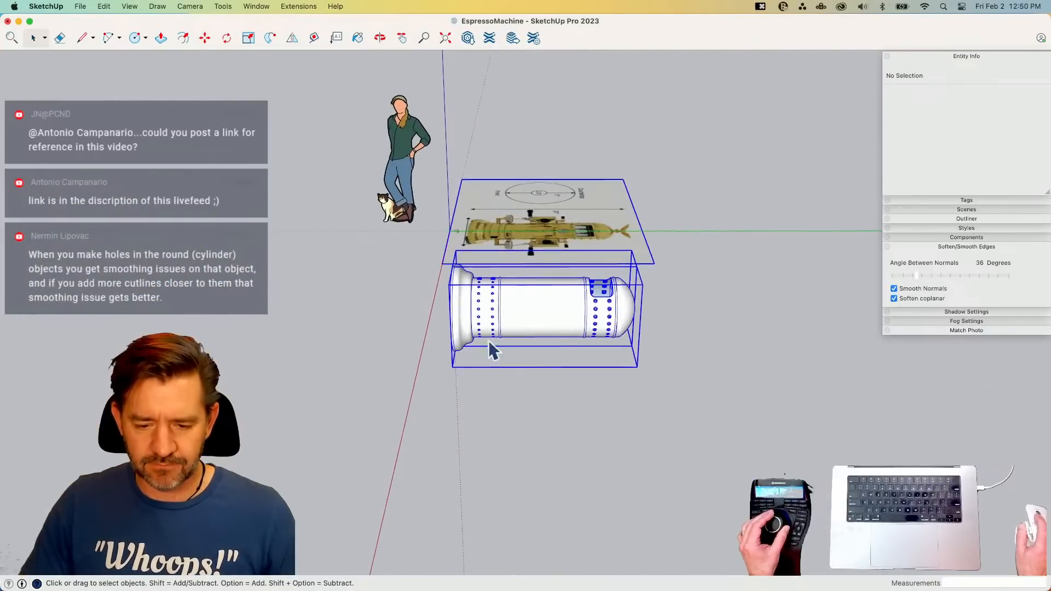
key("q")
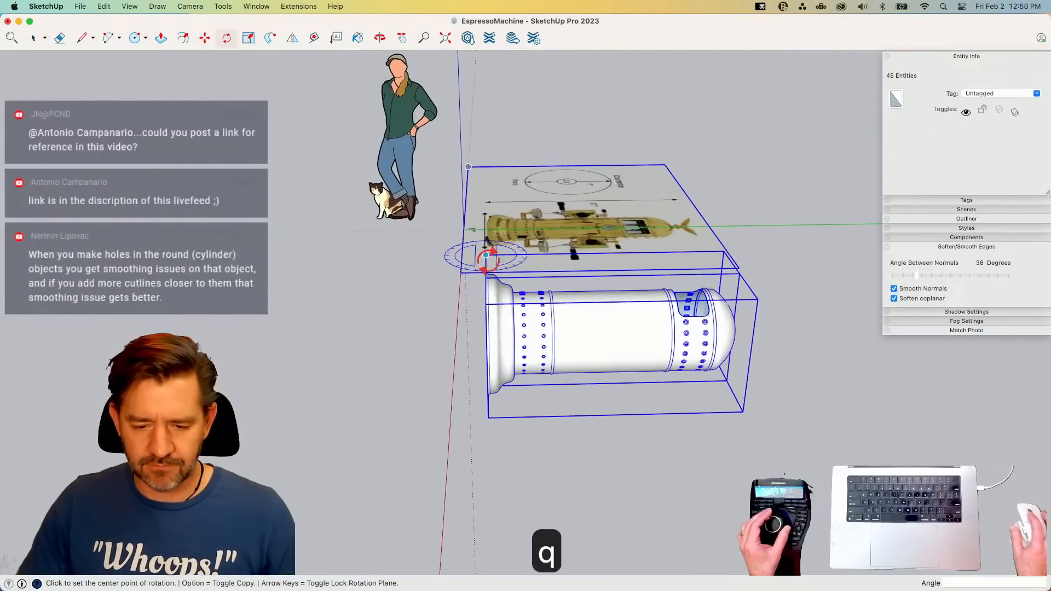
left_click(464, 230)
left_click(493, 228)
left_click(461, 200)
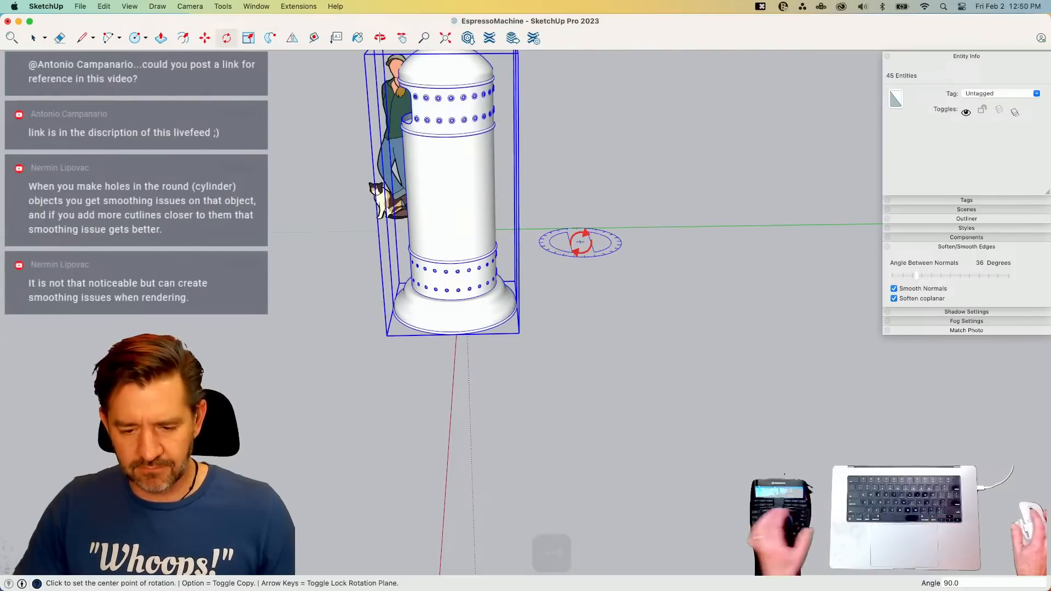
key("space")
left_click(565, 346)
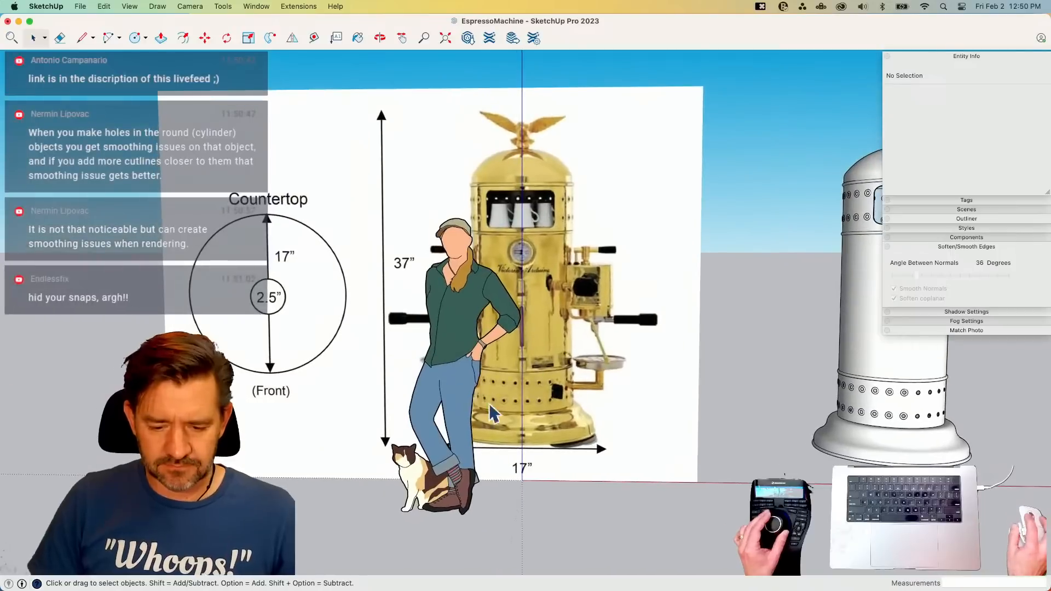
- Erase the scale figure standing in front of the reference image
left_click(465, 425)
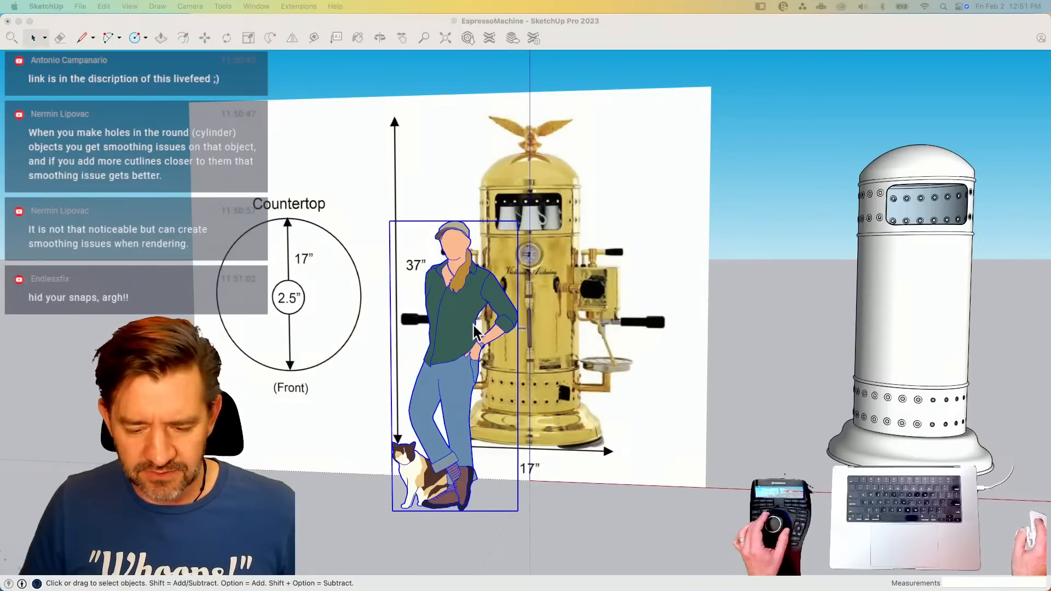
left_click(465, 307)
key("e")
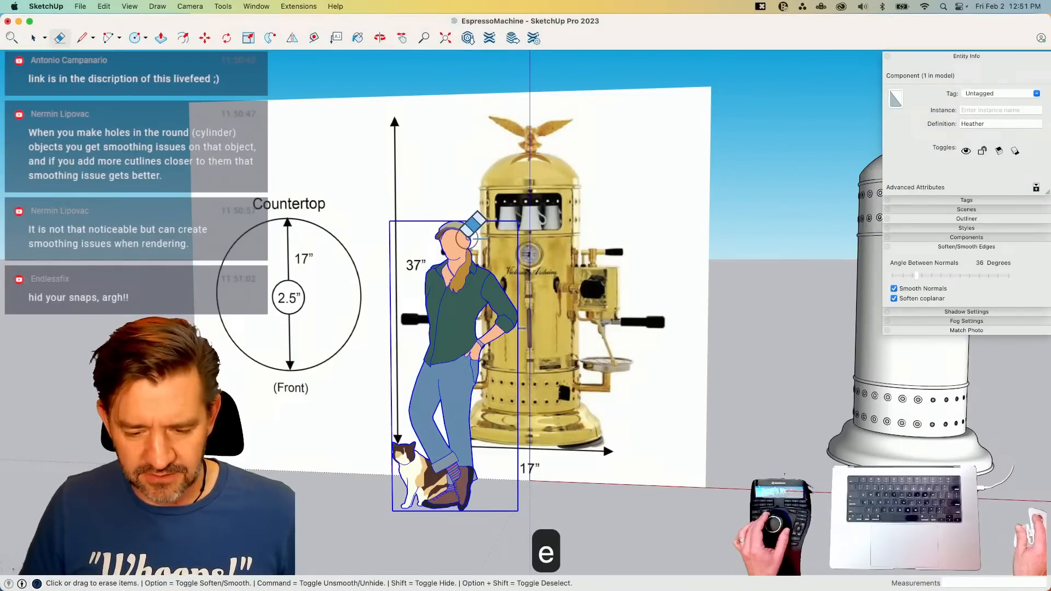
left_click(462, 234)
- Trace a rectangle about 7" wide and 10 13/16" high over the straight part of the right-hand brewing box on the reference image
scroll(533, 286, "up", 5)
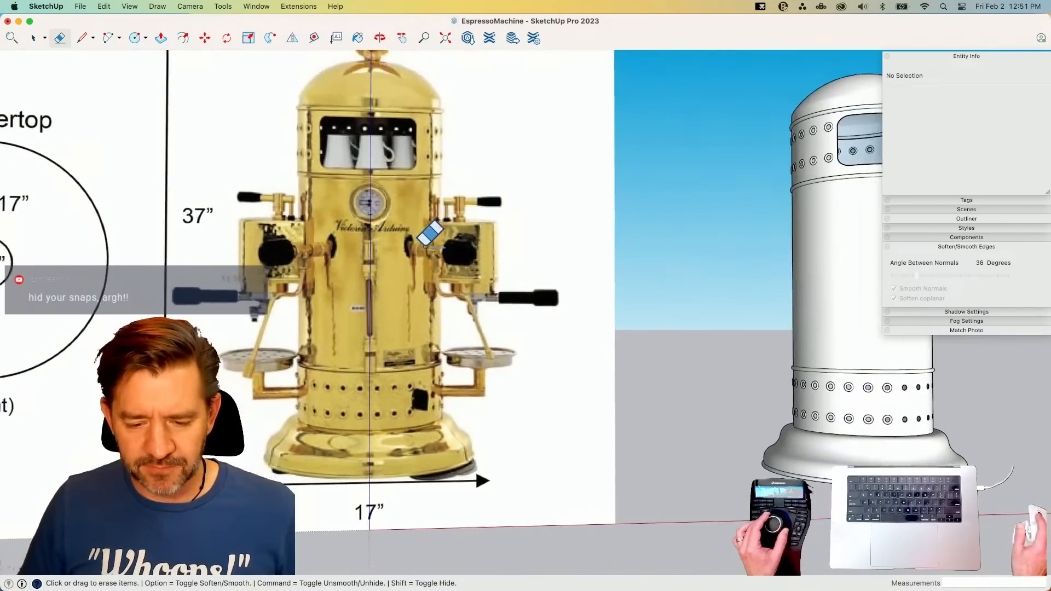
key("l")
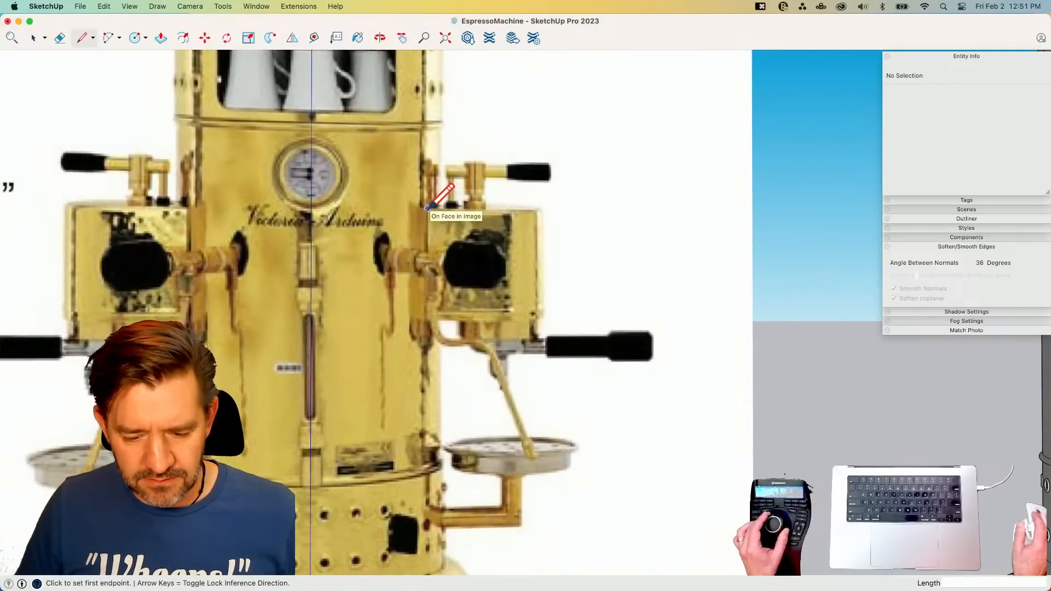
left_click(428, 208)
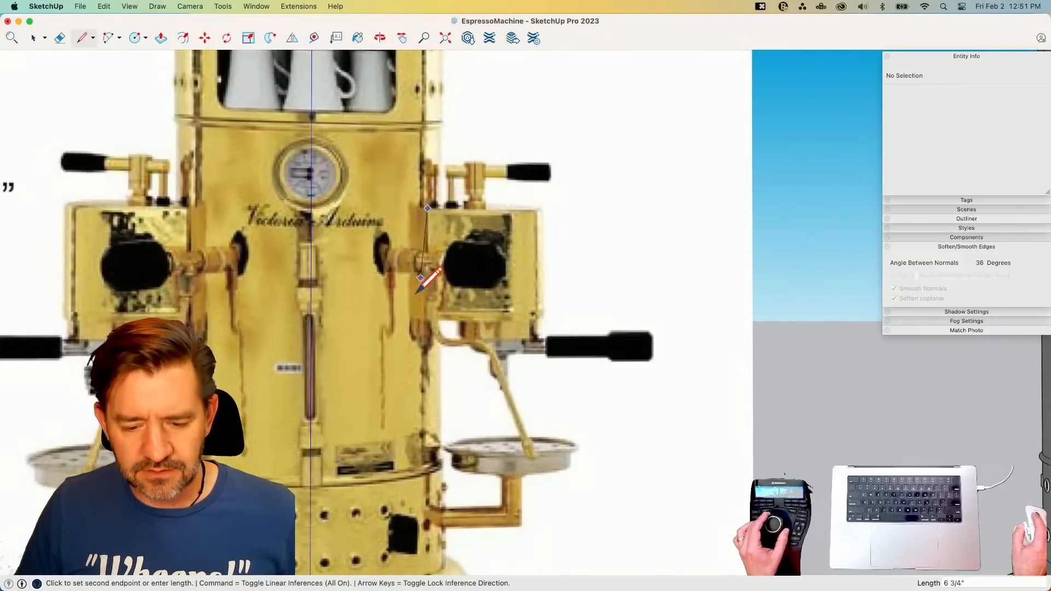
left_click(427, 319)
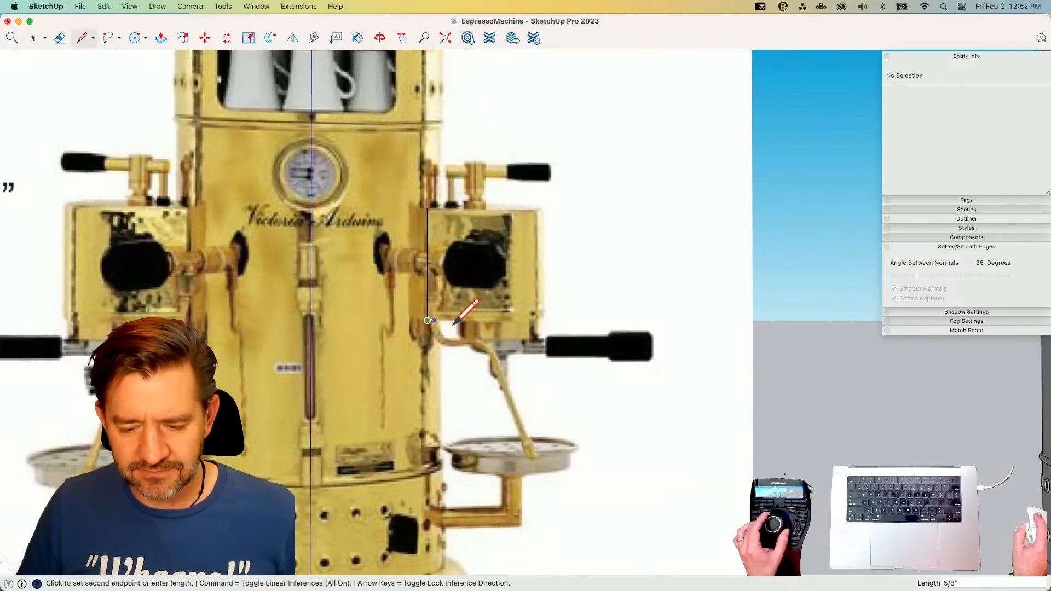
left_click(500, 320)
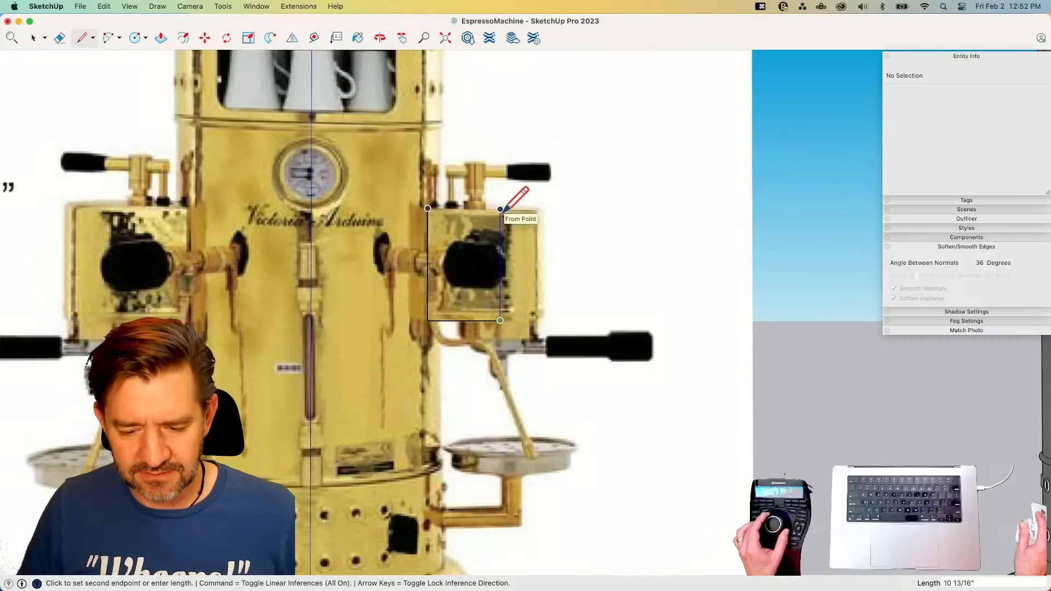
left_click(428, 208)
key("space")
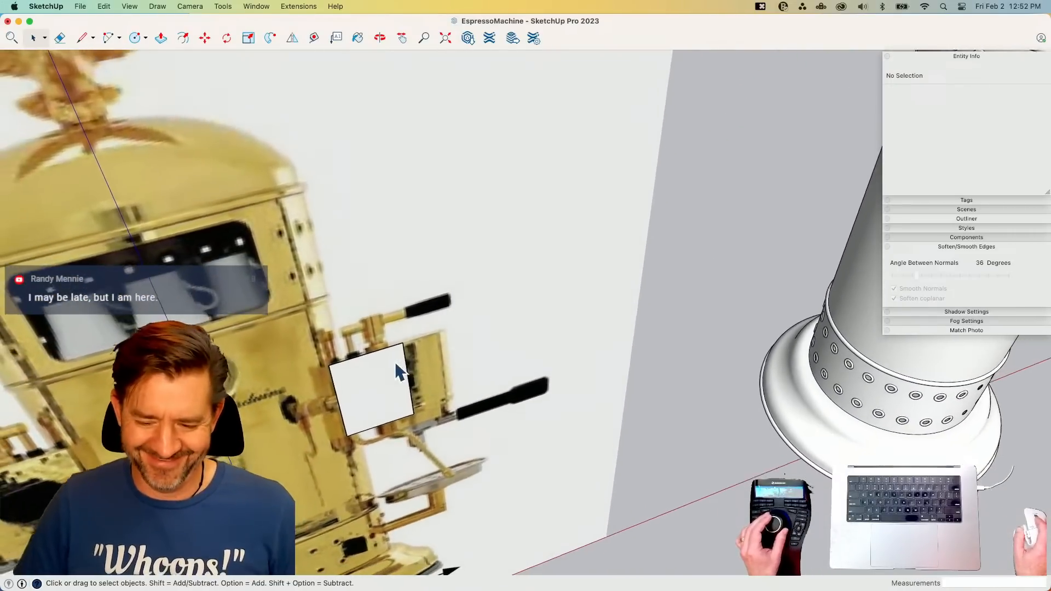
- Add an adjoining rectangle about 3 15/16" wide that extends the traced face to the brewing box's outer side
key("l")
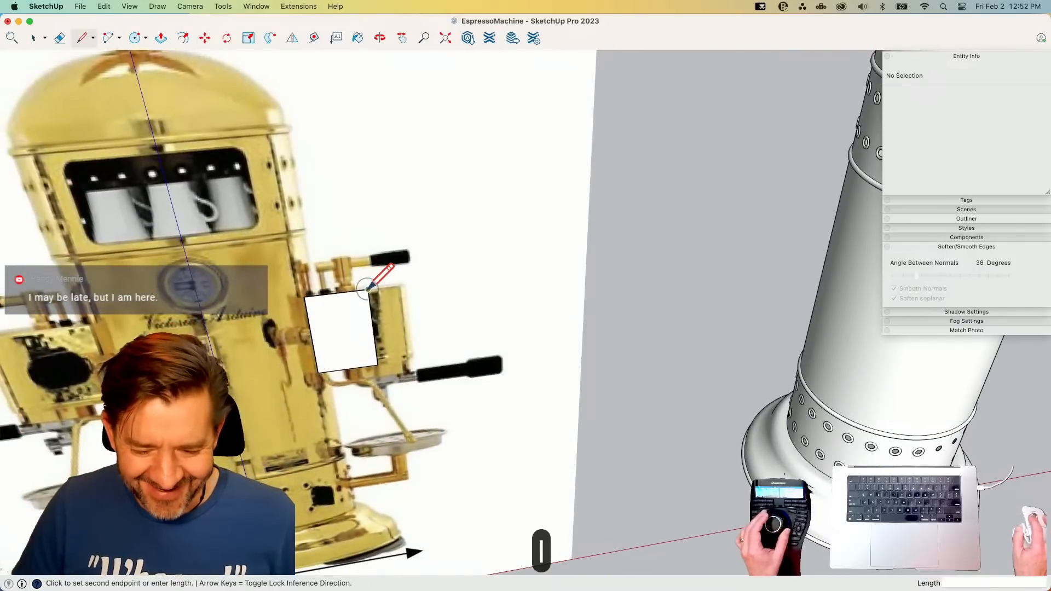
left_click(402, 281)
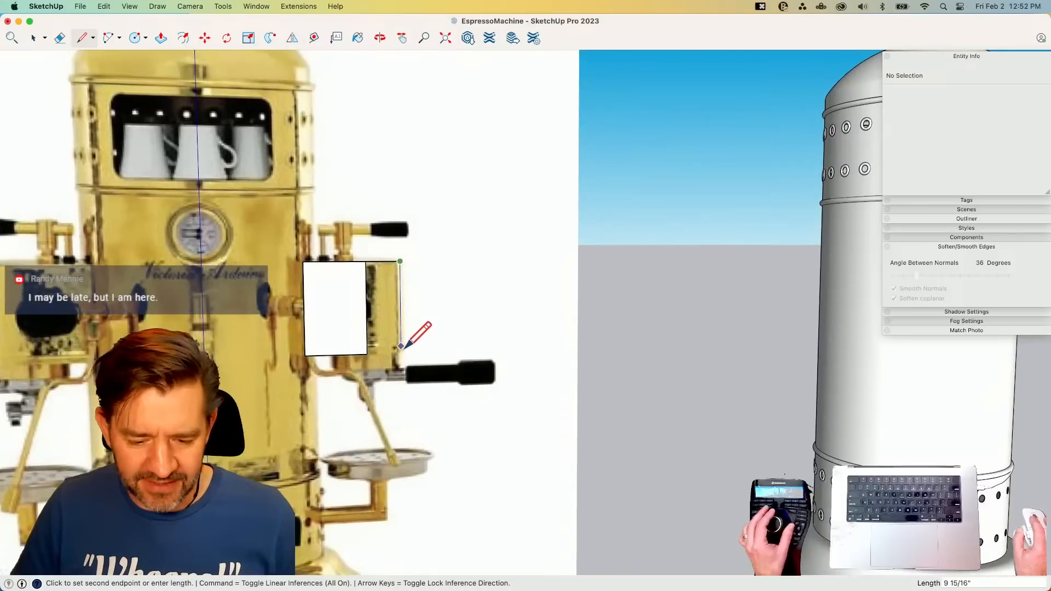
left_click(401, 353)
key("space")
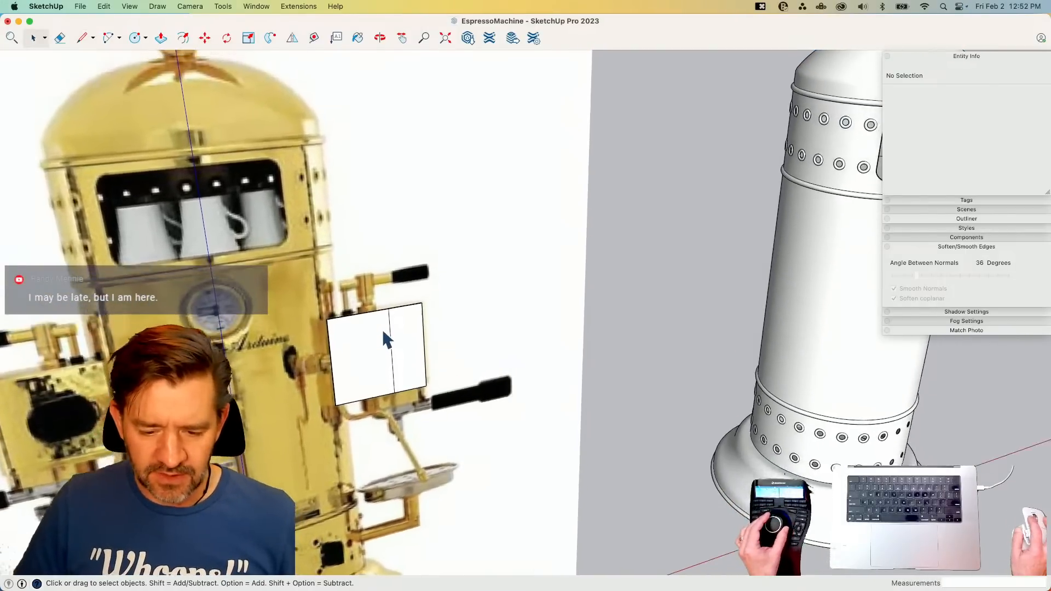
- Move both traced faces off the reference image into the open space between it and the machine body
left_click(387, 337)
left_click(402, 340, "shift")
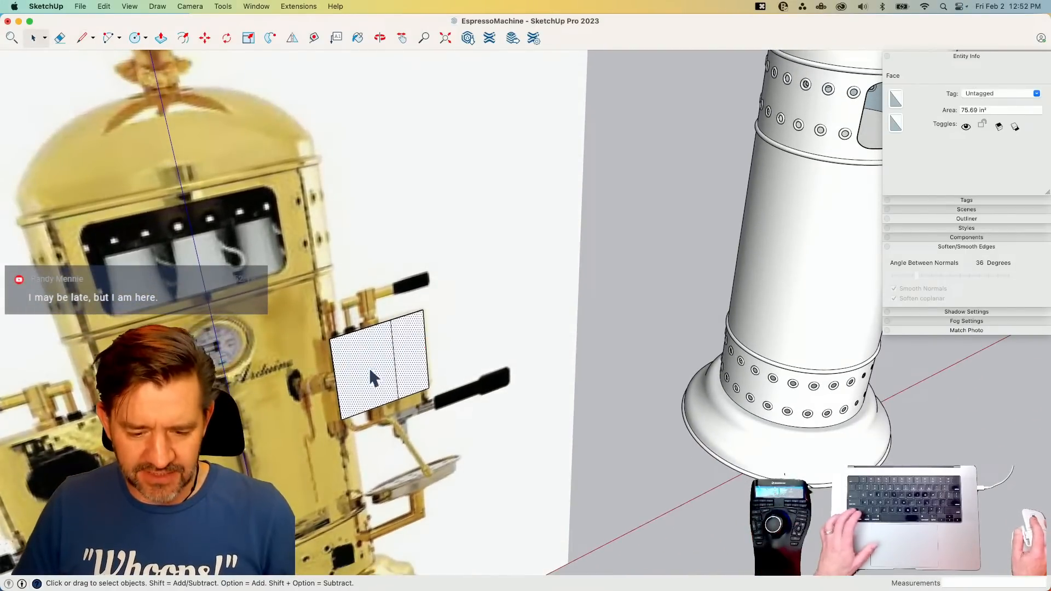
key("m")
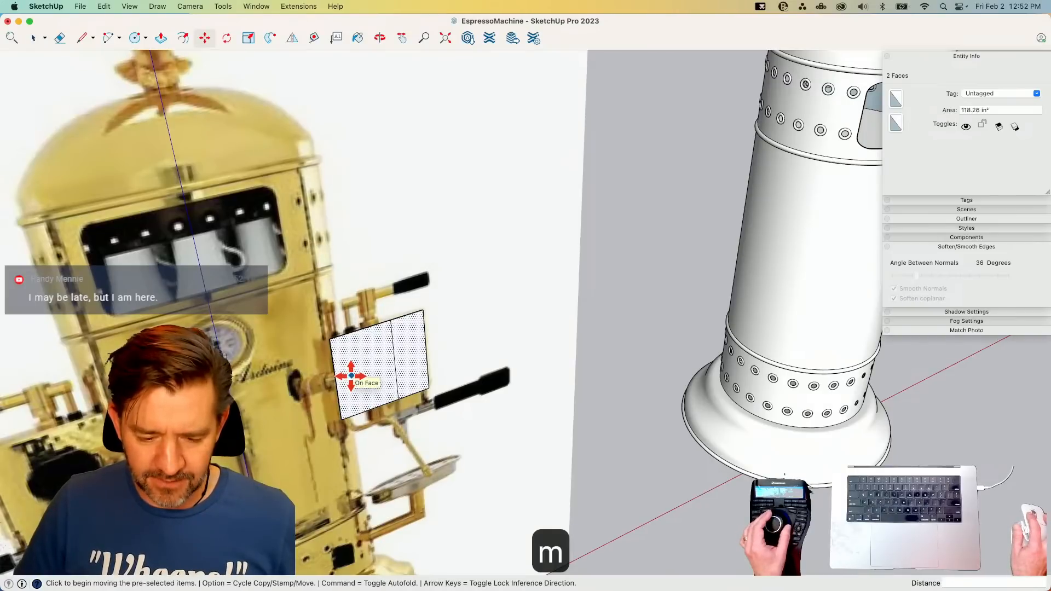
left_click(351, 376)
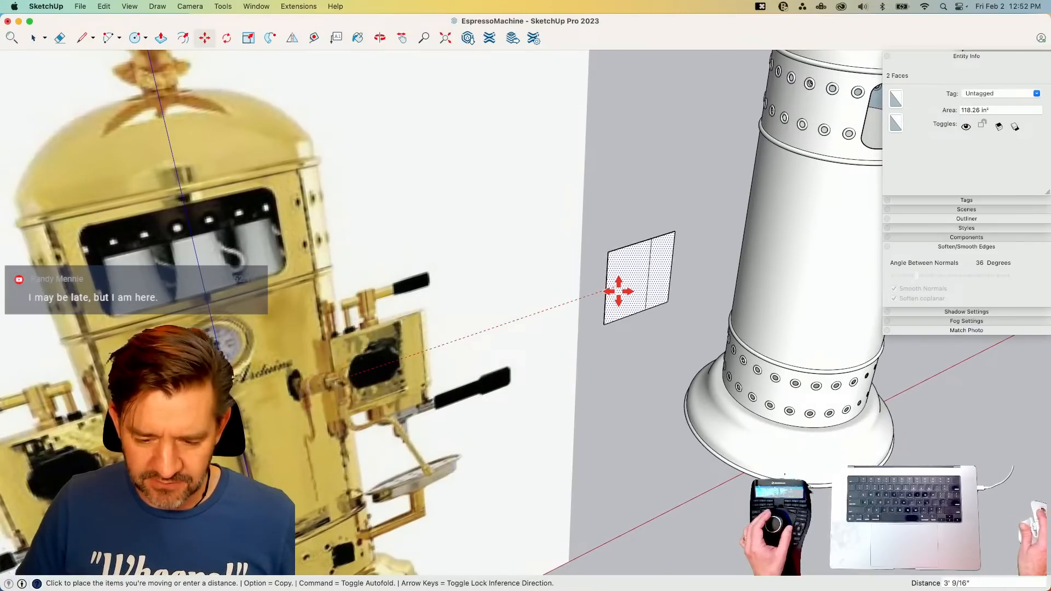
left_click(618, 291)
key("space")
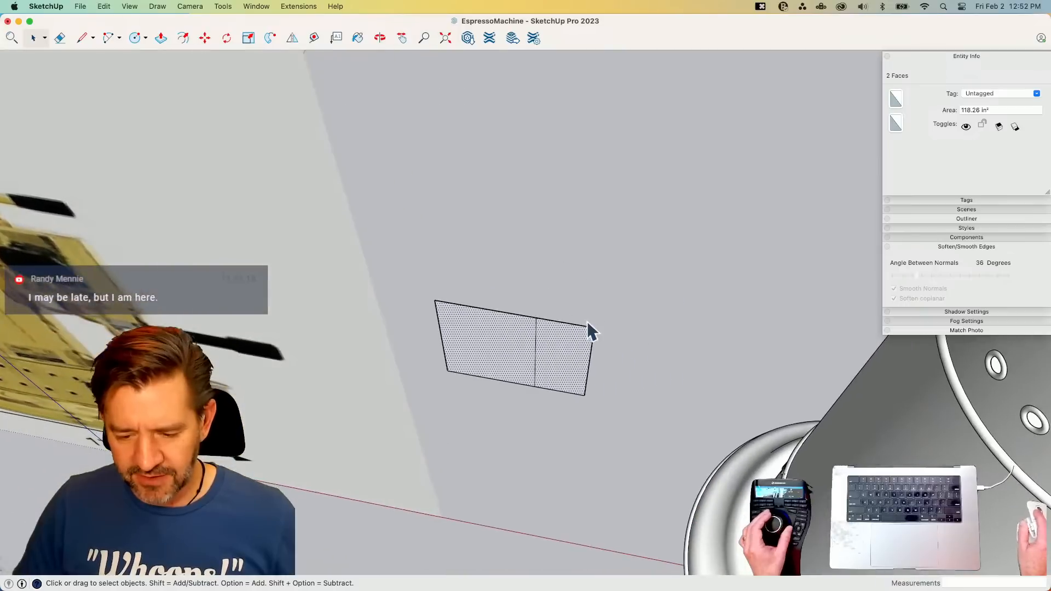
- Rotate the narrower face's 3 15/16" top edge 90 degrees about the dividing corner in plan, then copy it 180 degrees to the opposite side
left_click(570, 323)
key("q")
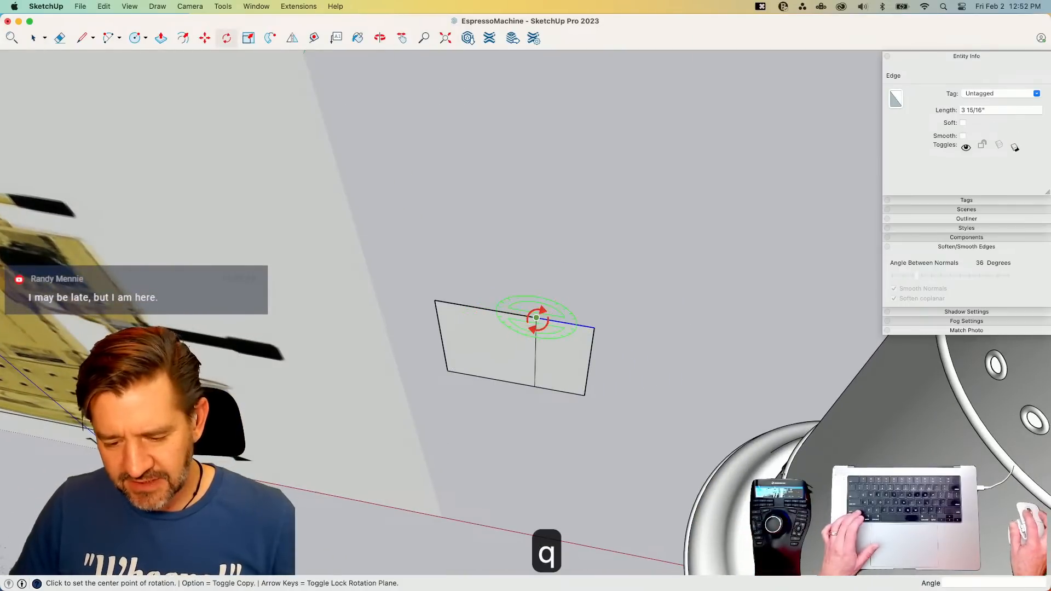
key("Up")
left_click(536, 318)
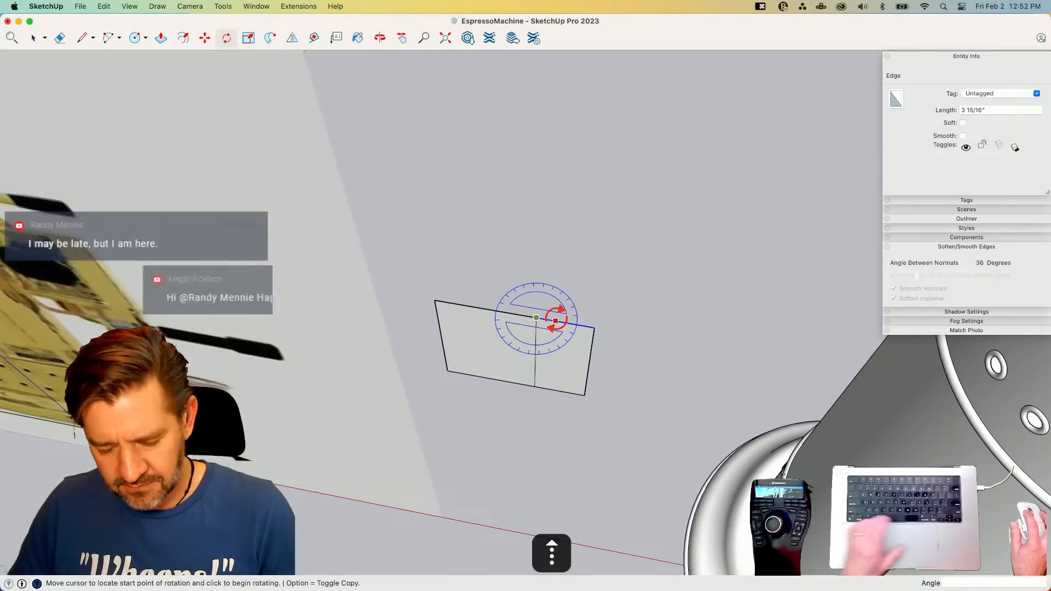
left_click(556, 320)
key("alt")
left_click(540, 302)
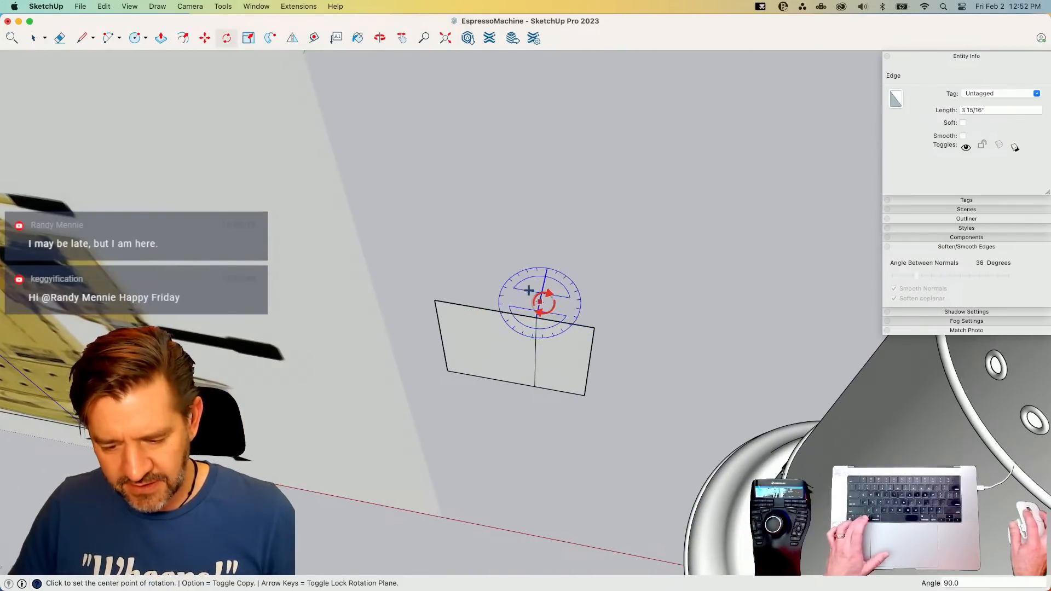
left_click(537, 317)
left_click(542, 292)
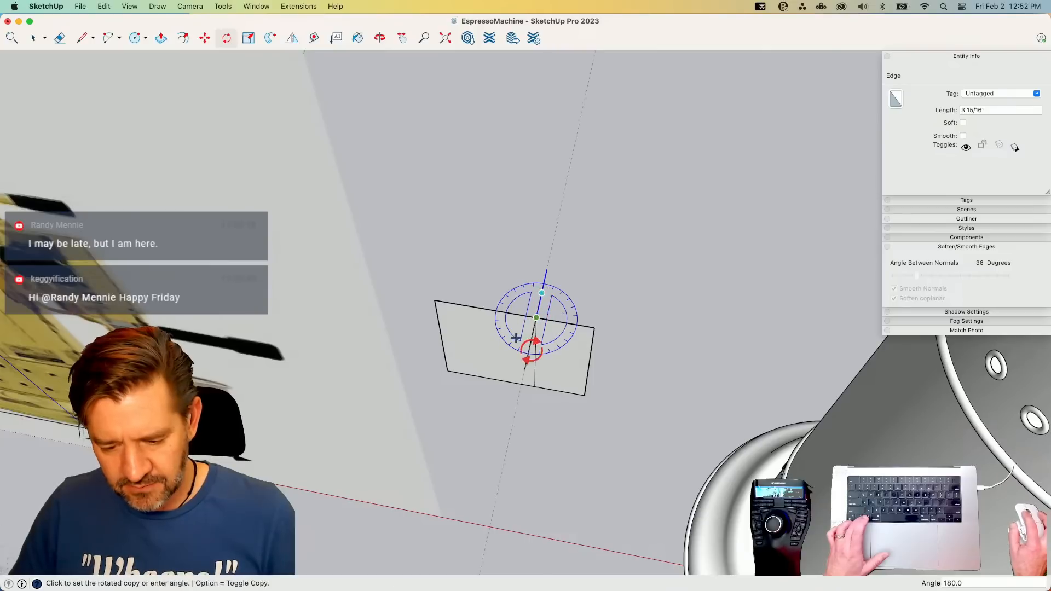
left_click(529, 353)
- Draw the remaining edges of a horizontal rectangle about 7" by 7 7/8" on top of the wider traced face
key("l")
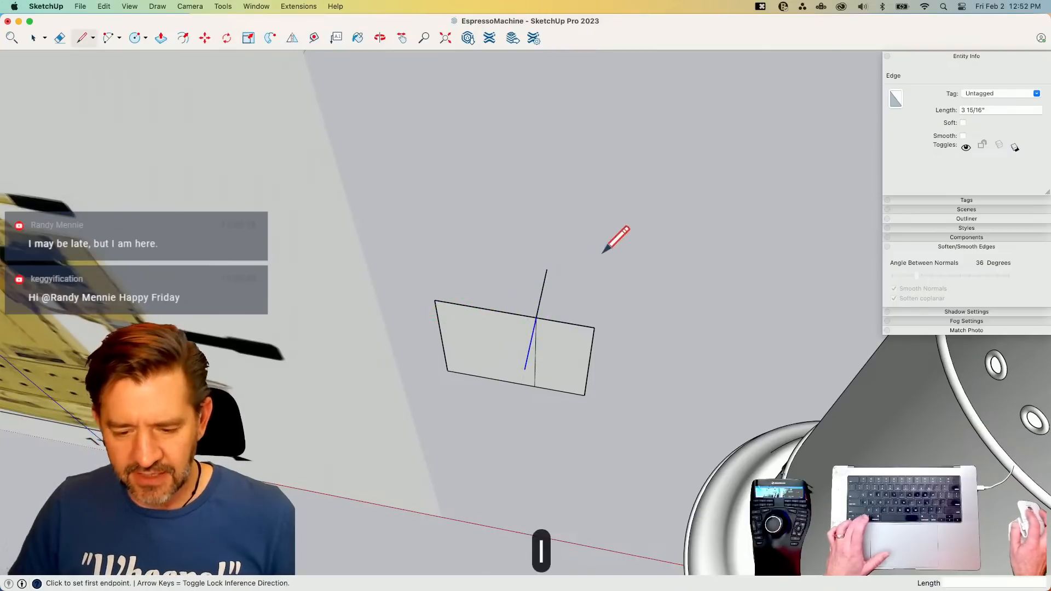
left_click(547, 269)
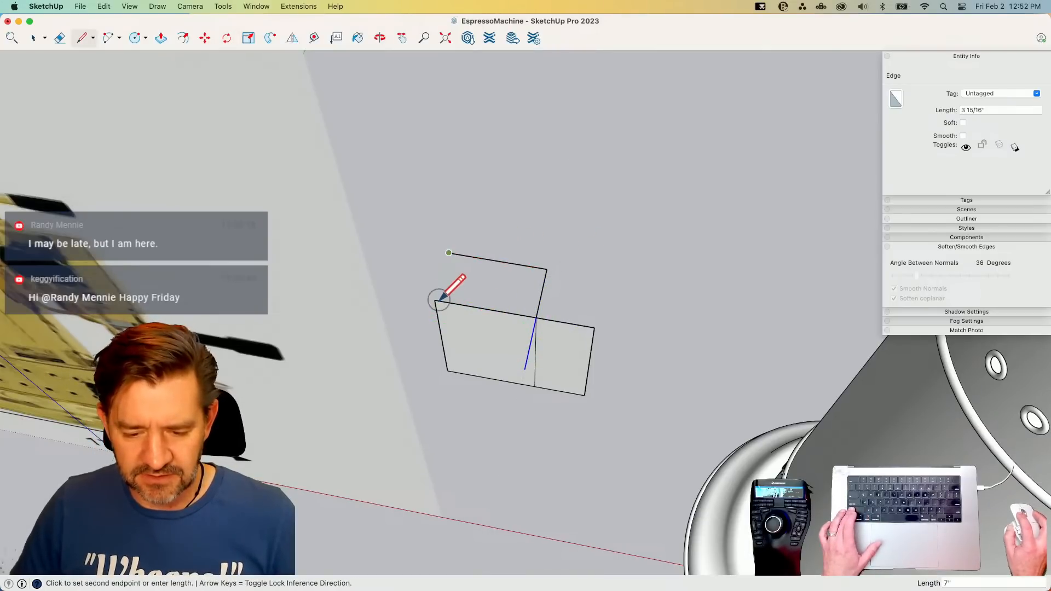
left_click(525, 369, "shift")
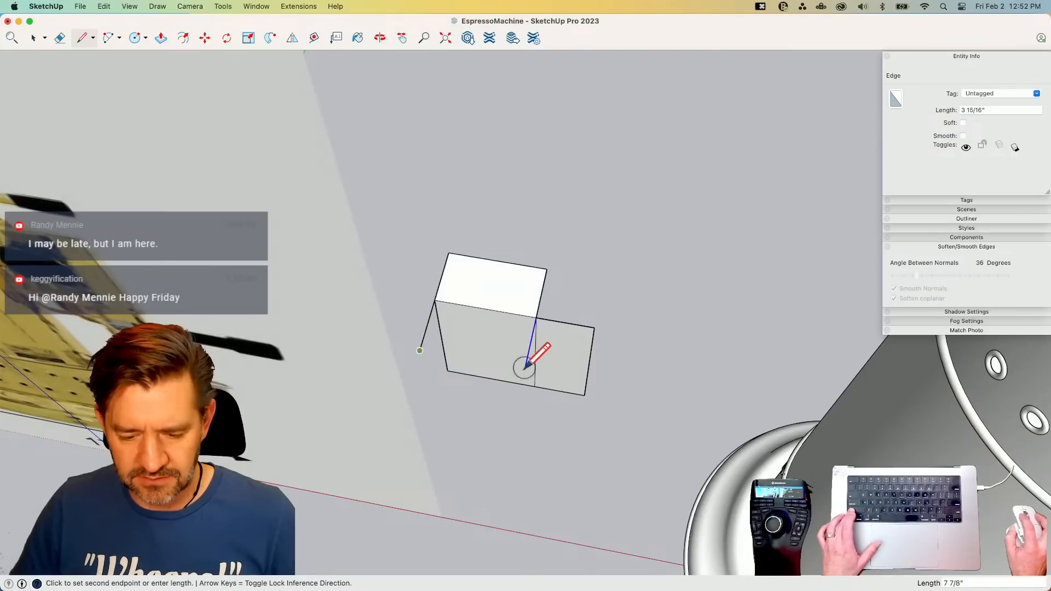
left_click(525, 369)
- Add a half-circle arc with a 3 15/16" bulge to the outer end of the horizontal rectangle and erase the lines inside the outline
key("a")
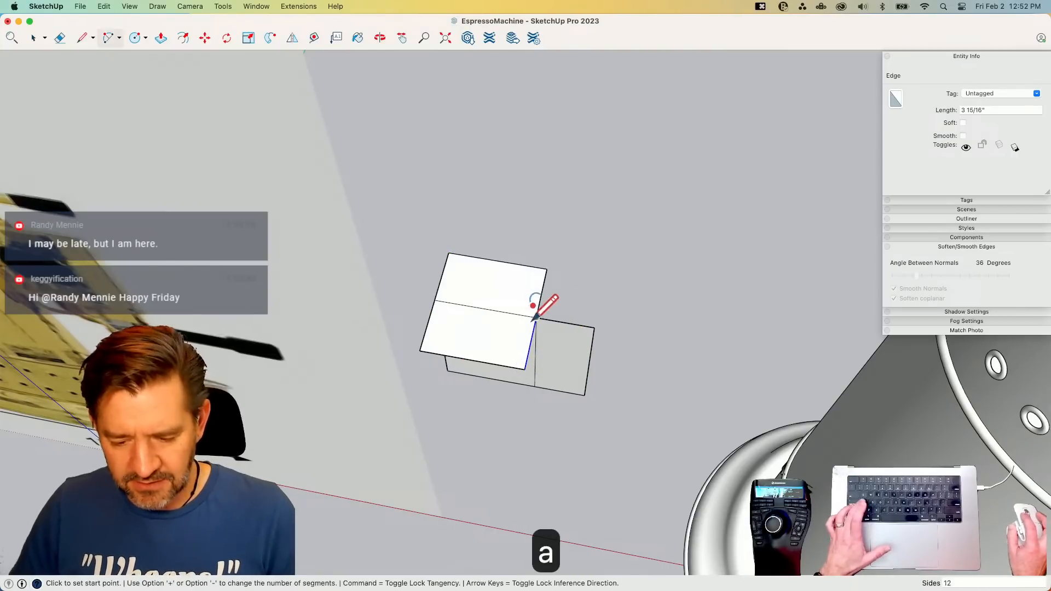
left_click(524, 369)
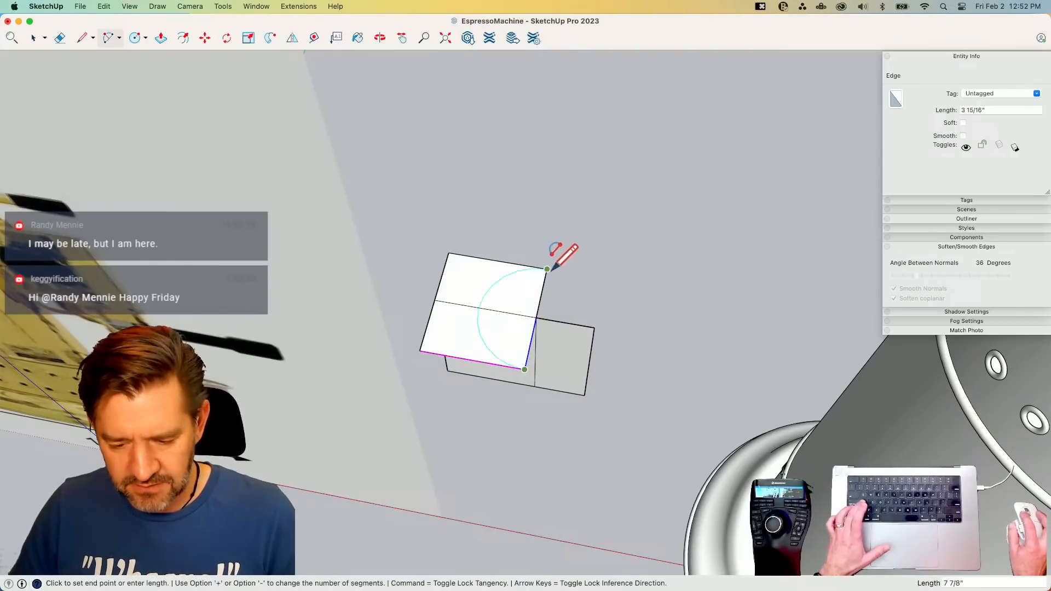
left_click(547, 269)
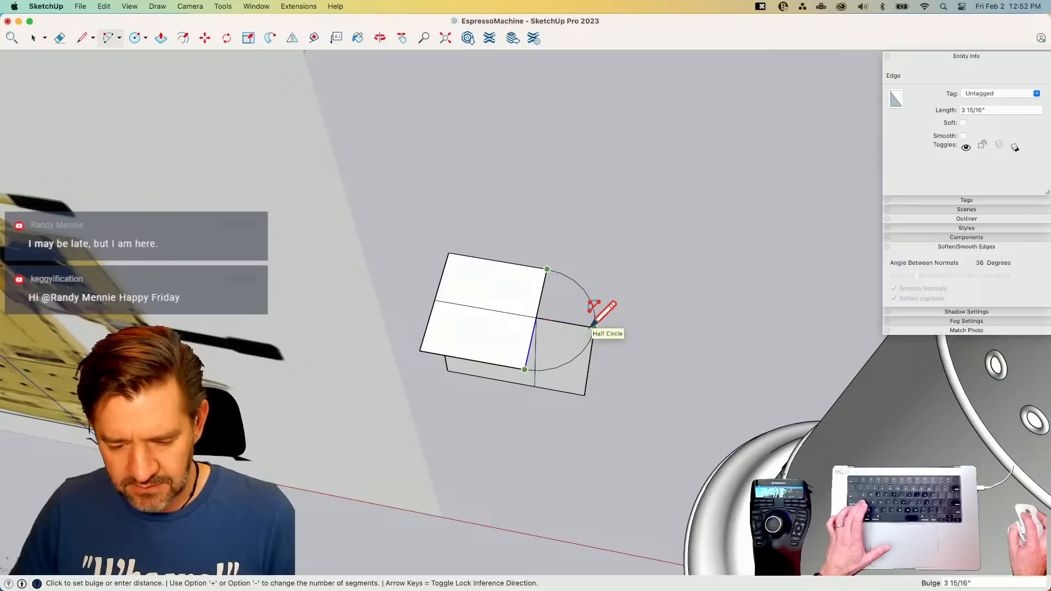
left_click(594, 326)
key("e")
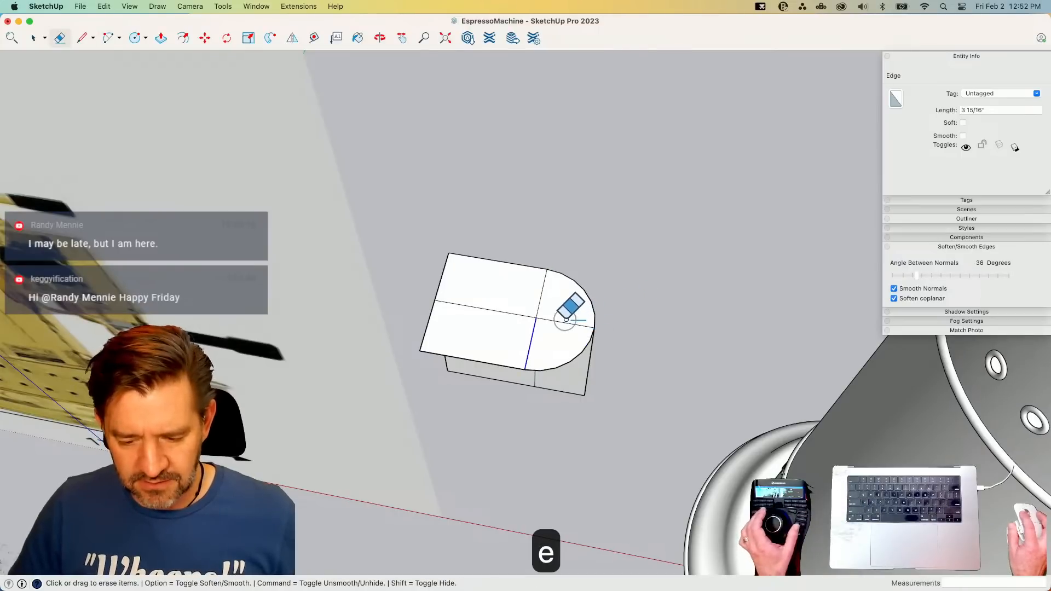
left_click(564, 321)
mouse_move(549, 312)
left_mouse_down()
mouse_move(534, 314)
mouse_move(537, 324)
left_mouse_up()
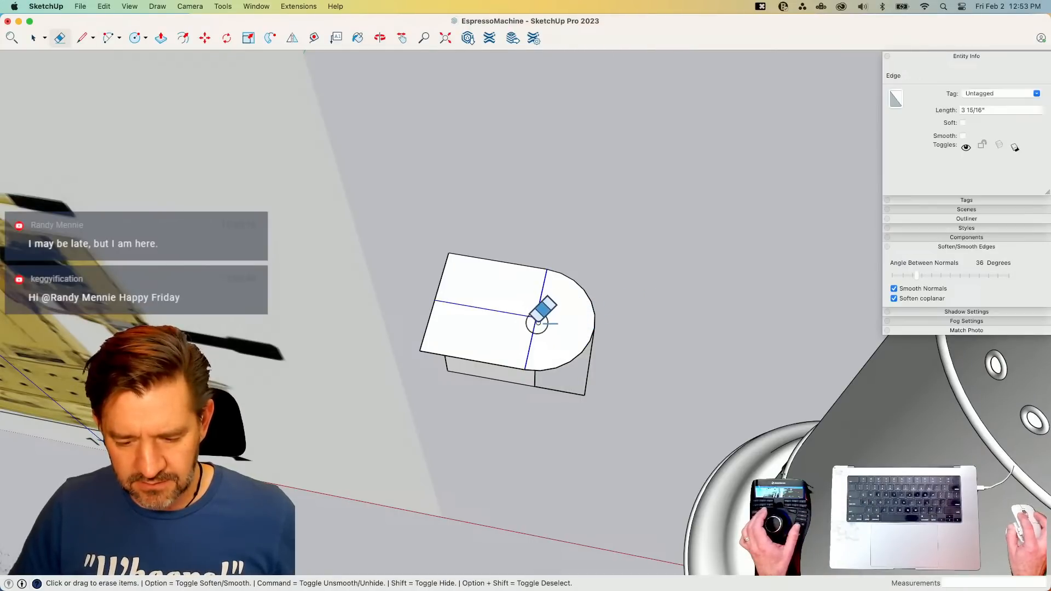
- Set each of the two arc halves on the rounded end to 12 segments
key("space")
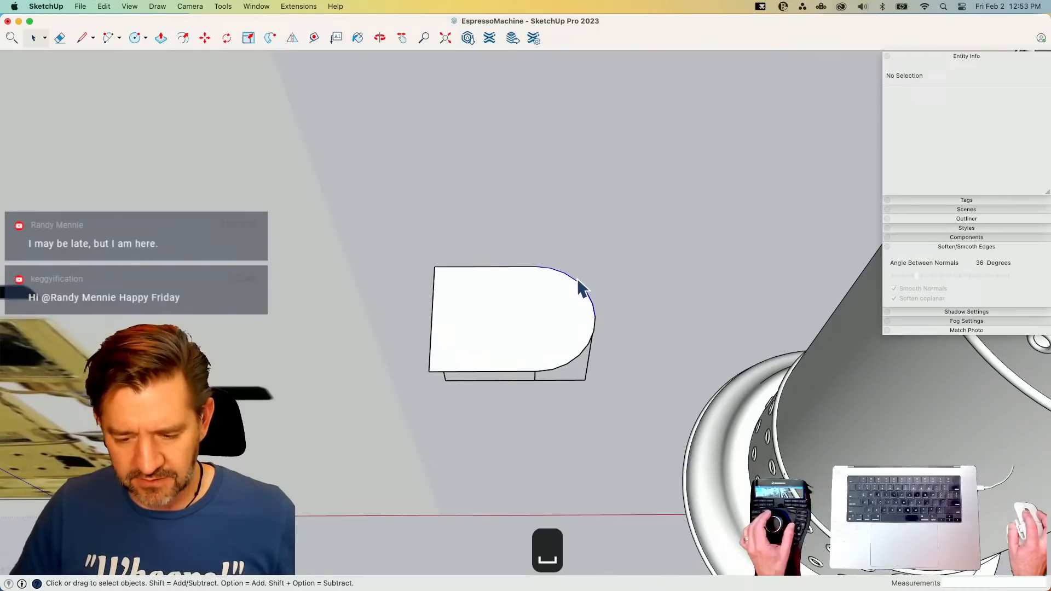
left_click(579, 283)
left_click(589, 342, "shift")
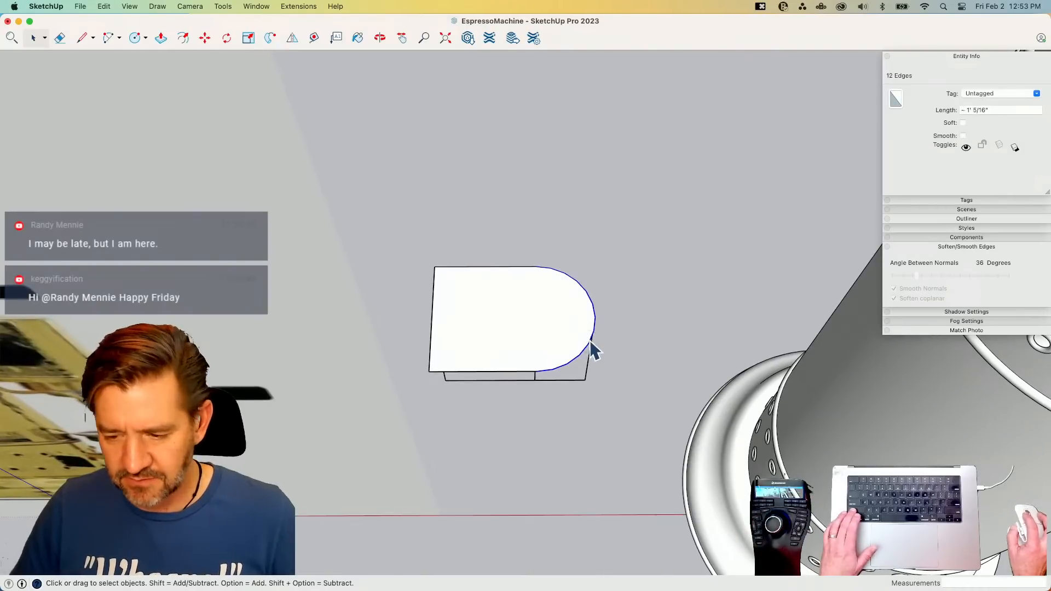
left_click(729, 285)
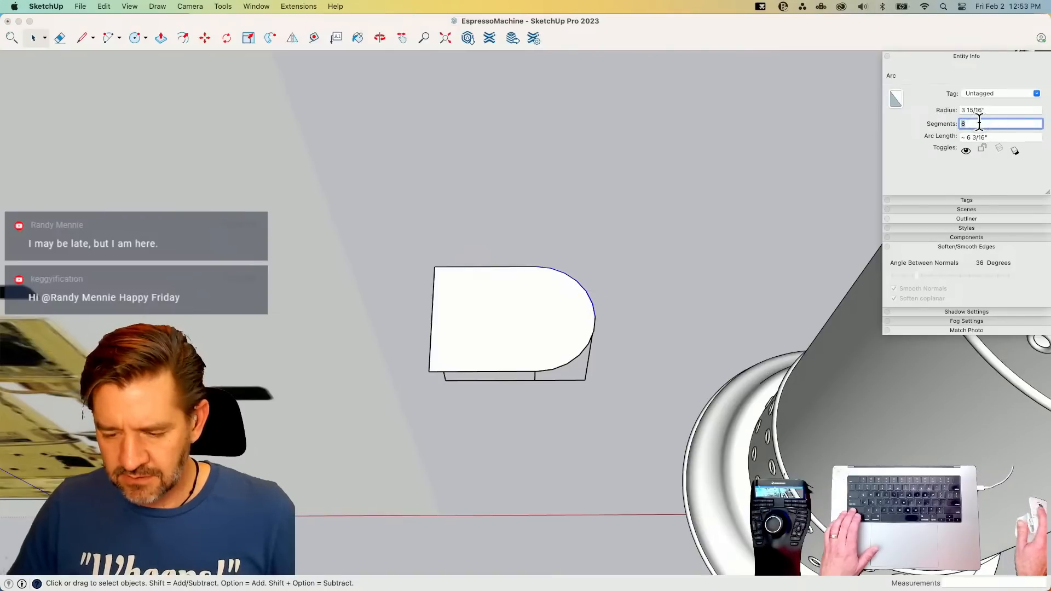
type("12")
key("Return")
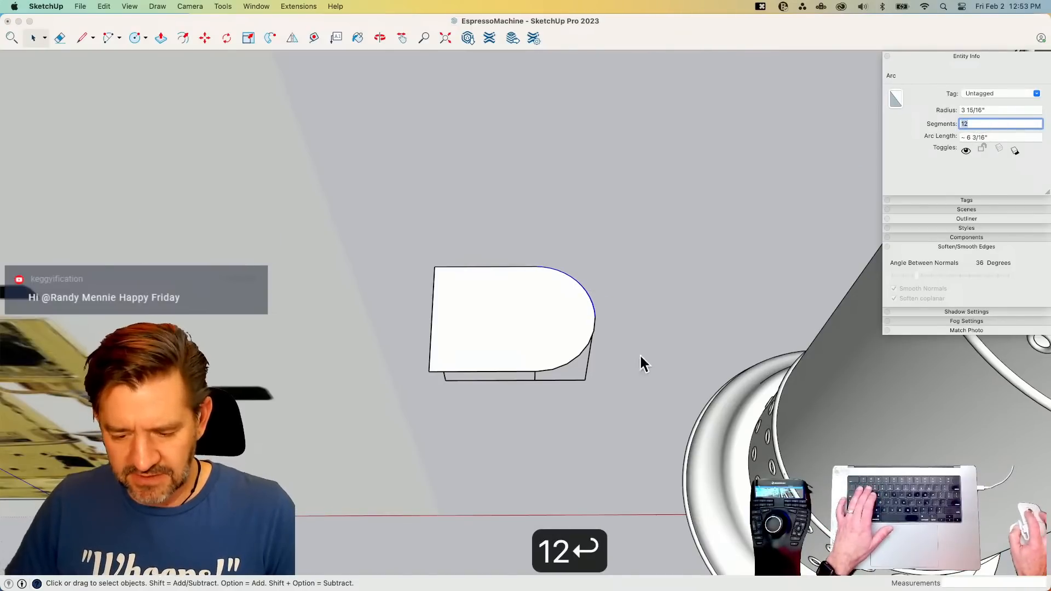
left_click(575, 357)
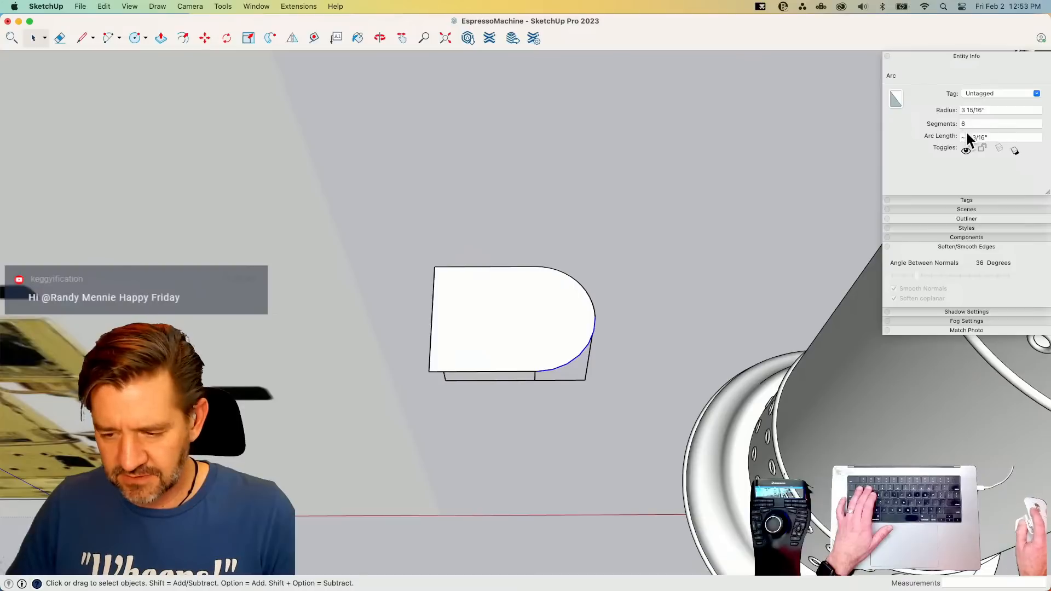
type("12")
key("Return")
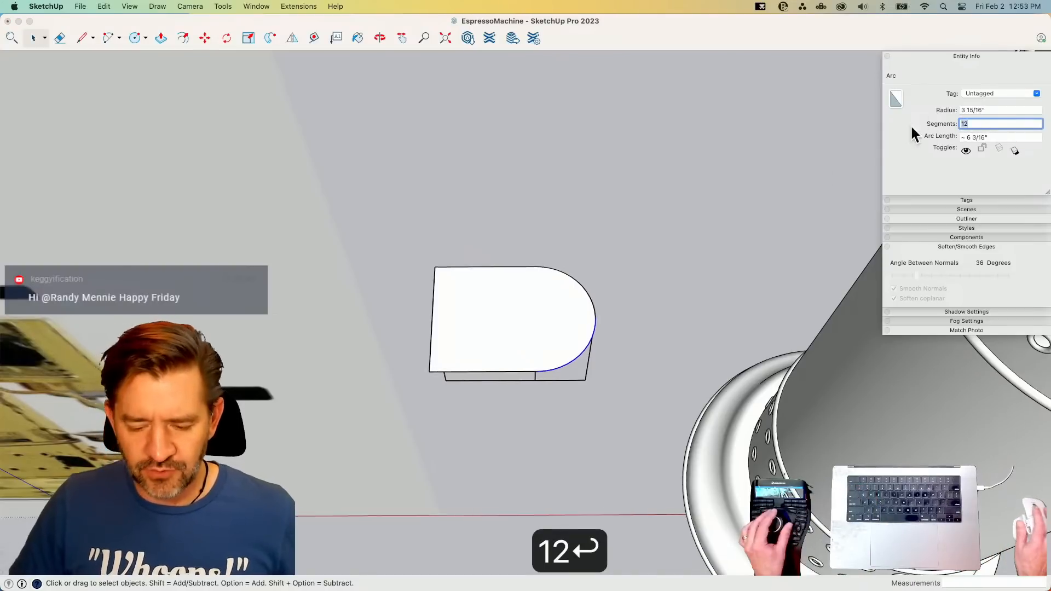
type("e")
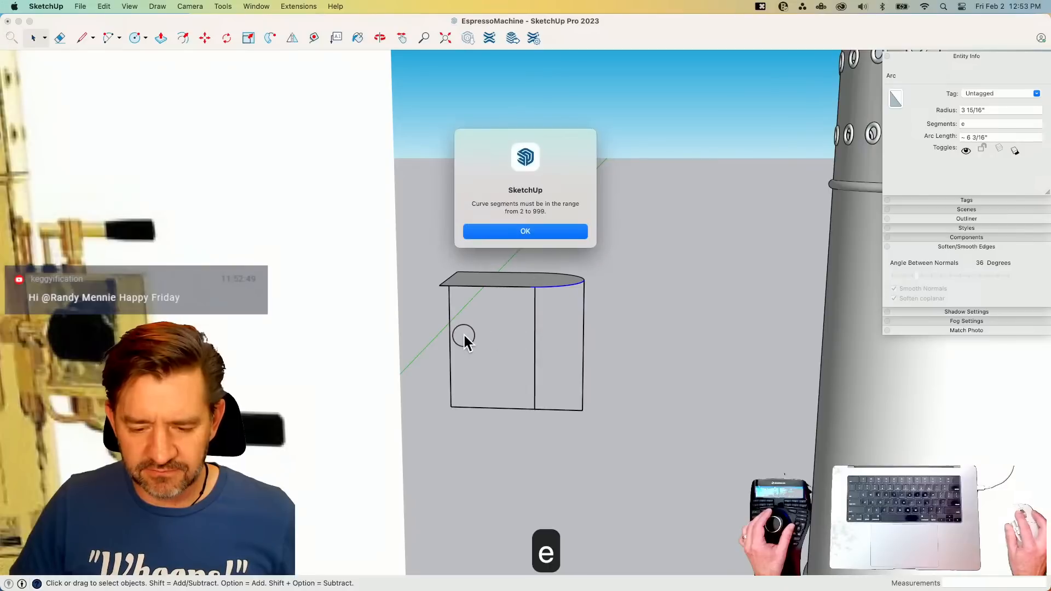
left_click(508, 230)
- Extrude the rounded profile 10 13/16" down to the traced panel's bottom edge and erase the leftover panel edges
key("e")
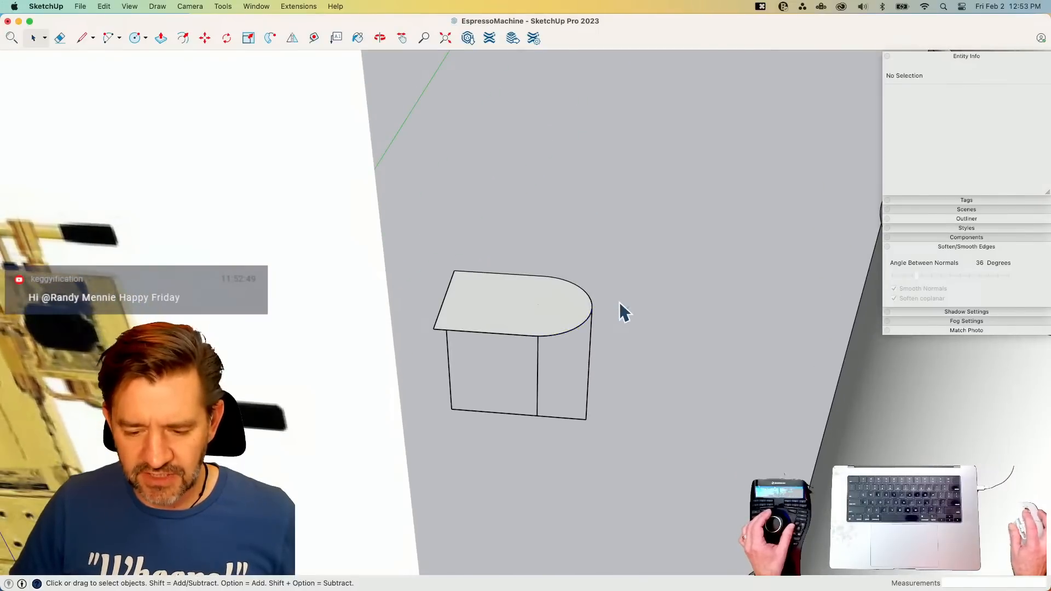
mouse_move(612, 353)
left_mouse_down()
mouse_move(467, 352)
mouse_move(462, 335)
left_mouse_up()
key("p")
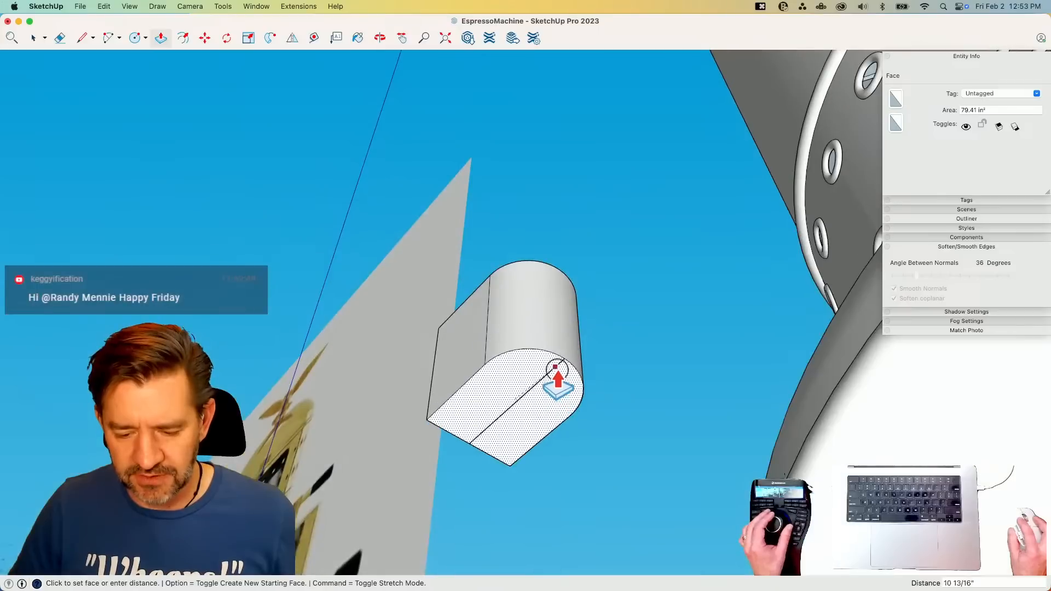
left_click(555, 373)
key("e")
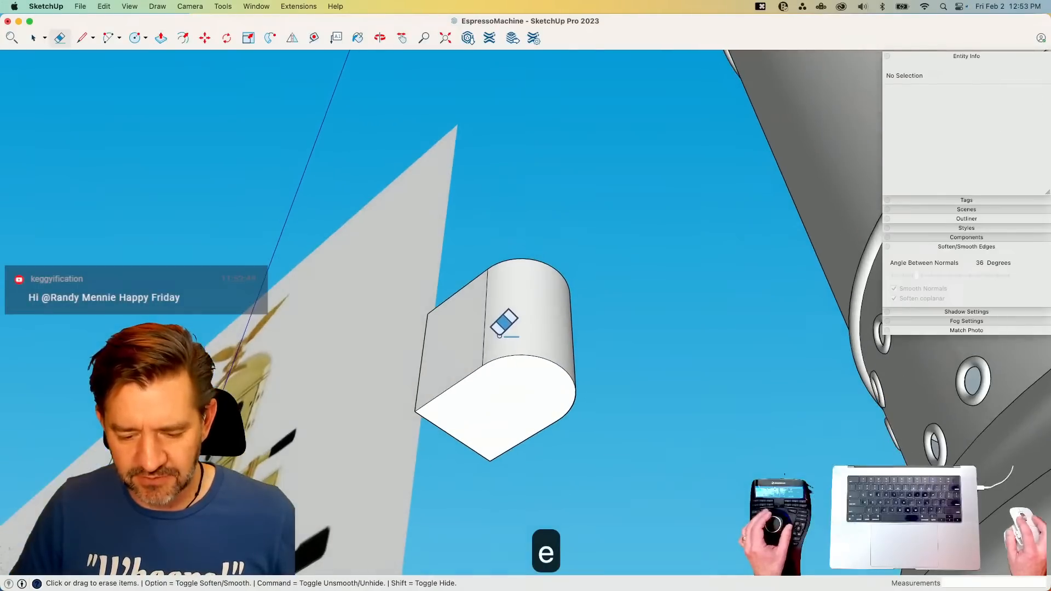
- Soften the vertical edges where the box's flat sides meet its rounded end
key("alt")
left_click(484, 332)
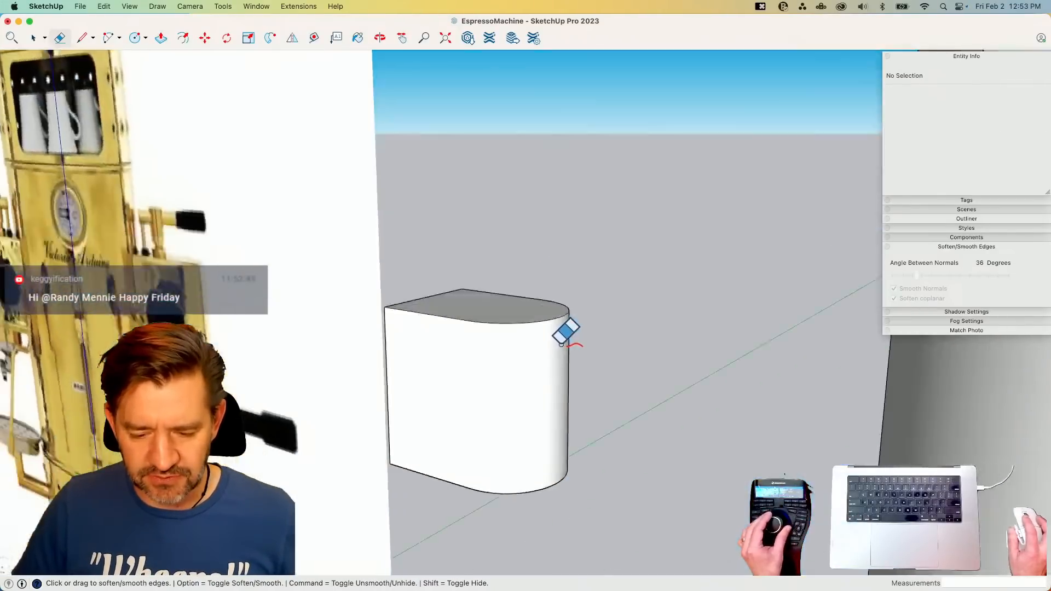
key("space")
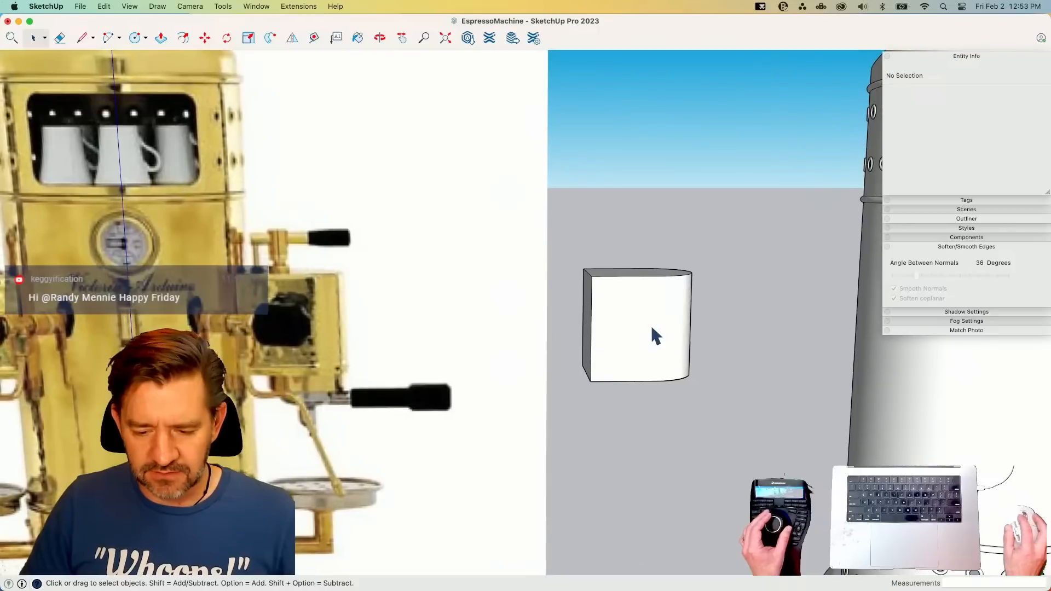
- Make the whole rounded box a component named CoffeeDrippyBit
triple_click(650, 328)
right_click(650, 328)
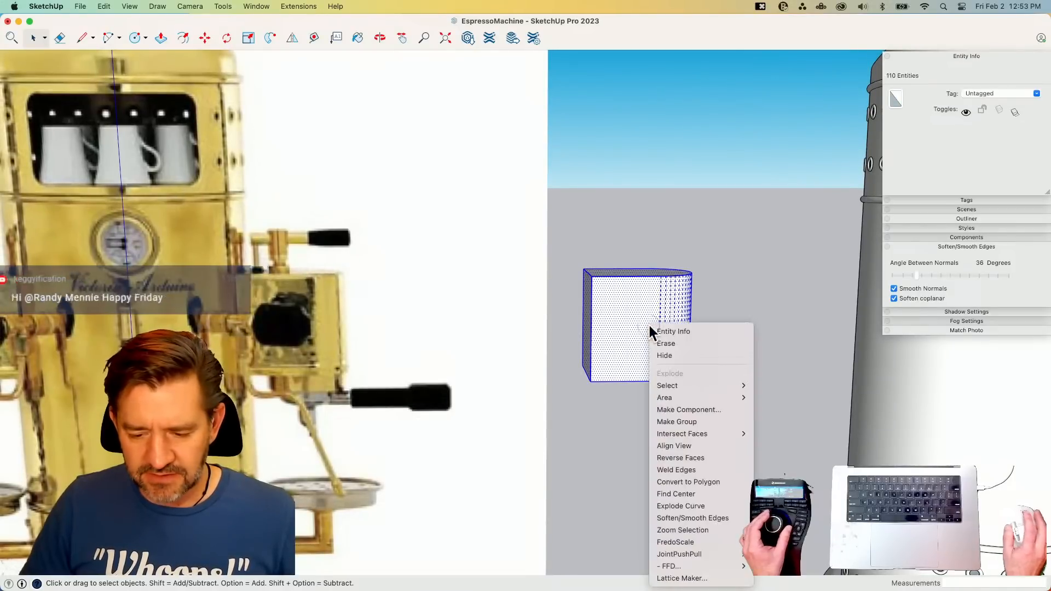
left_click(694, 408)
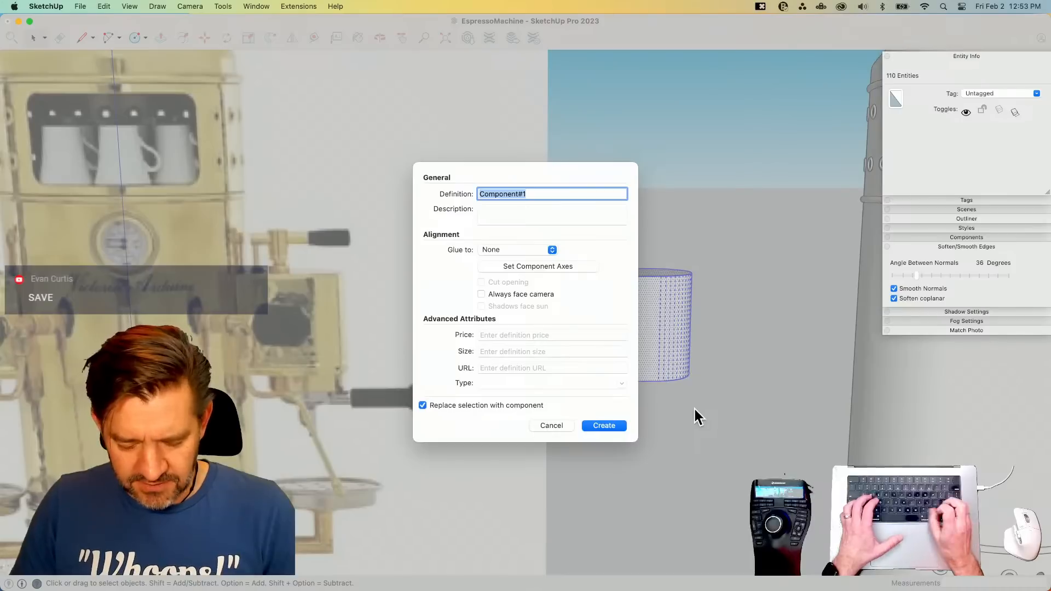
type("Coffee")
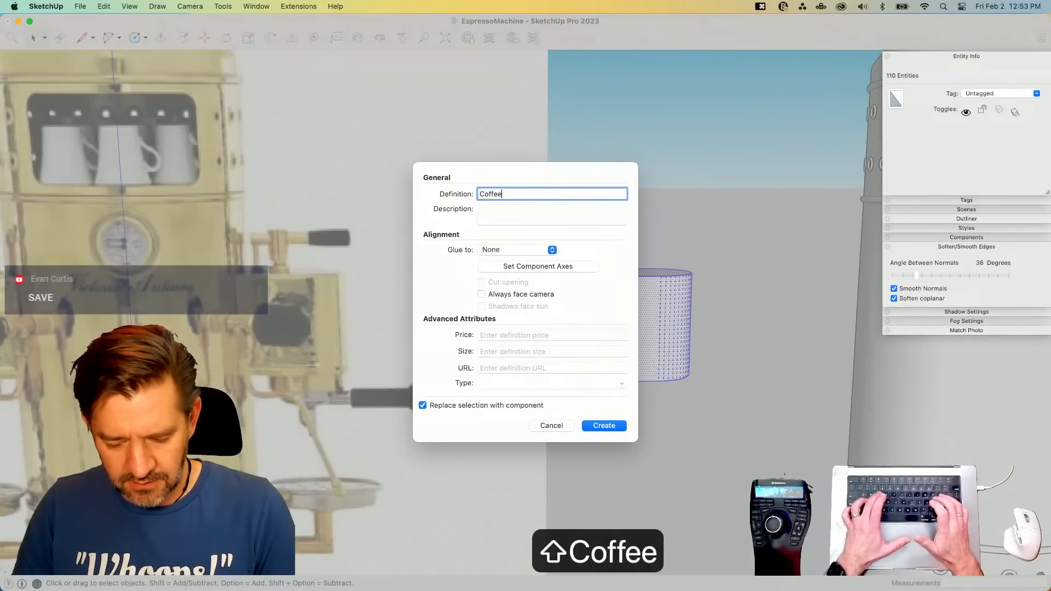
type("Drippy")
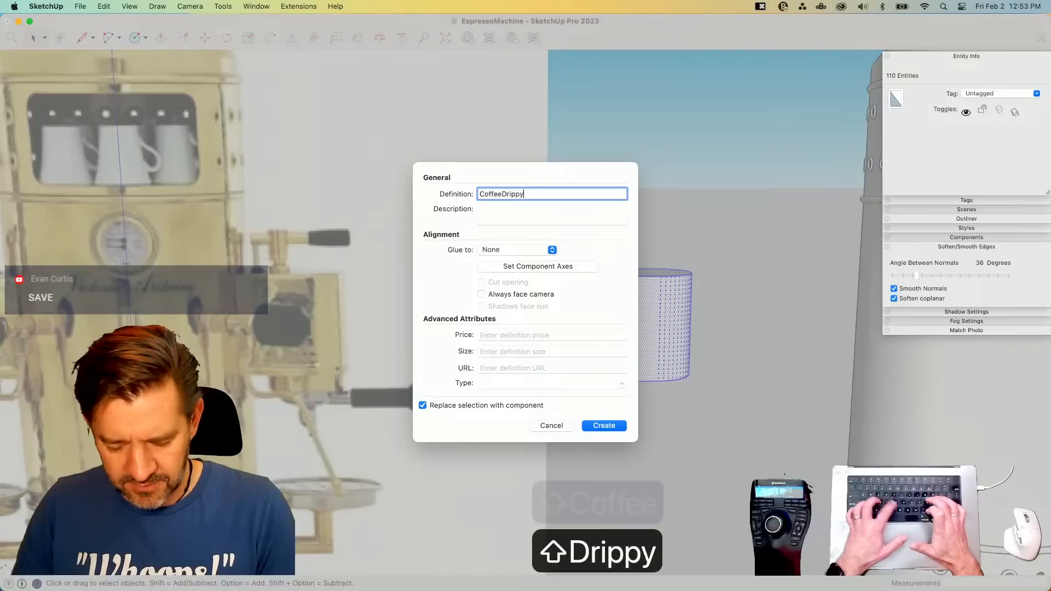
type("Bit")
key("Return")
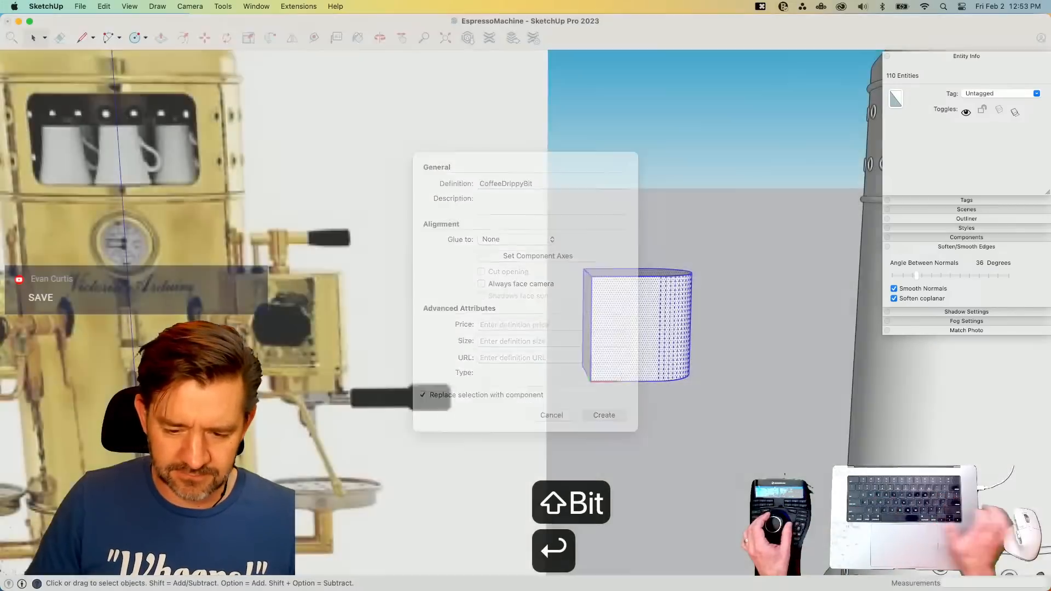
- Move the box component about 3' 1" horizontally onto the brewing box in the reference image
key("m")
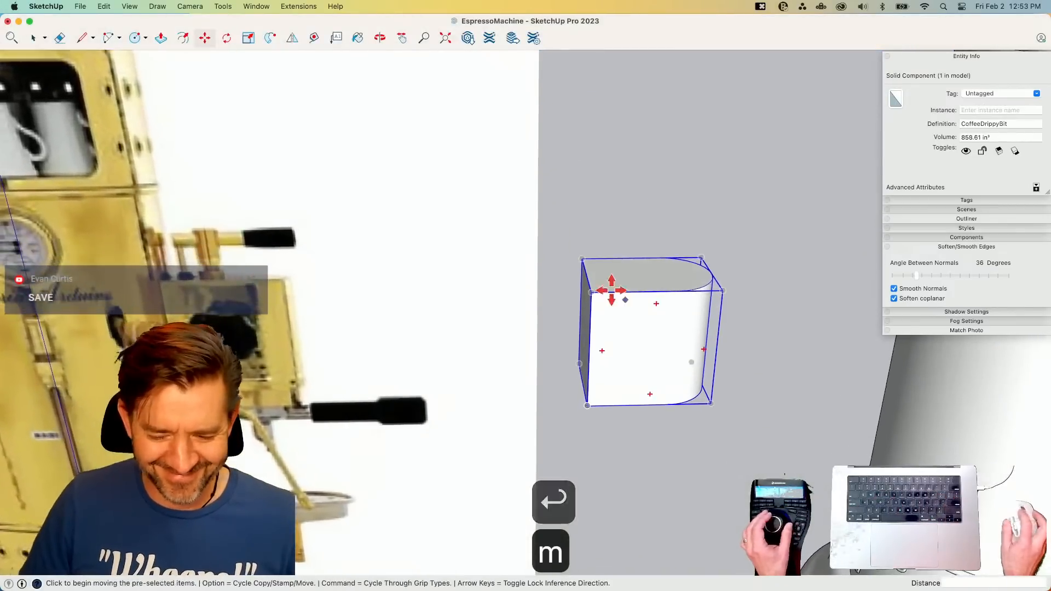
left_click(586, 274)
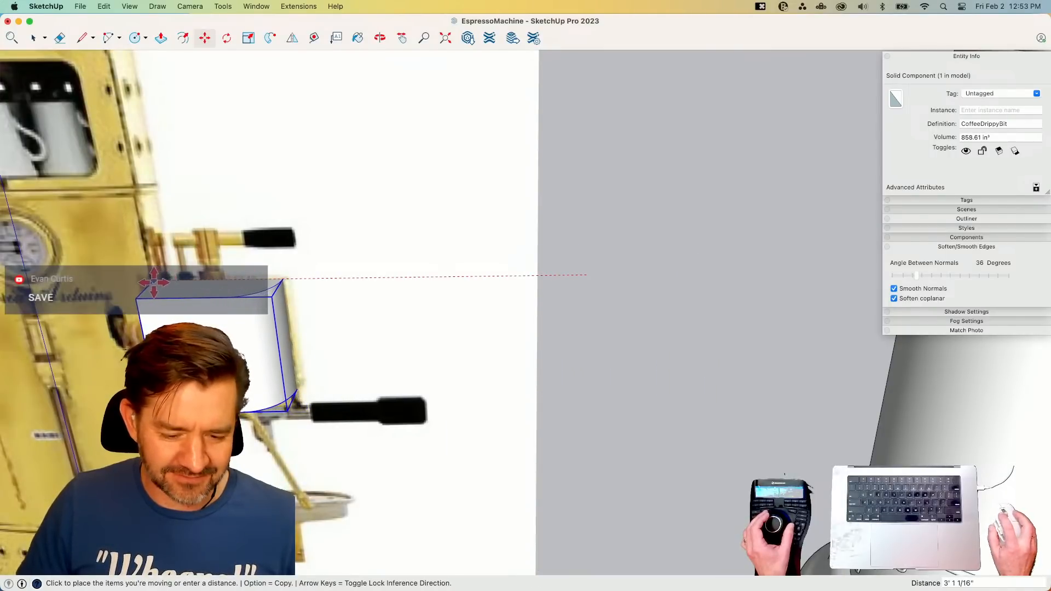
left_click(160, 281)
key("space")
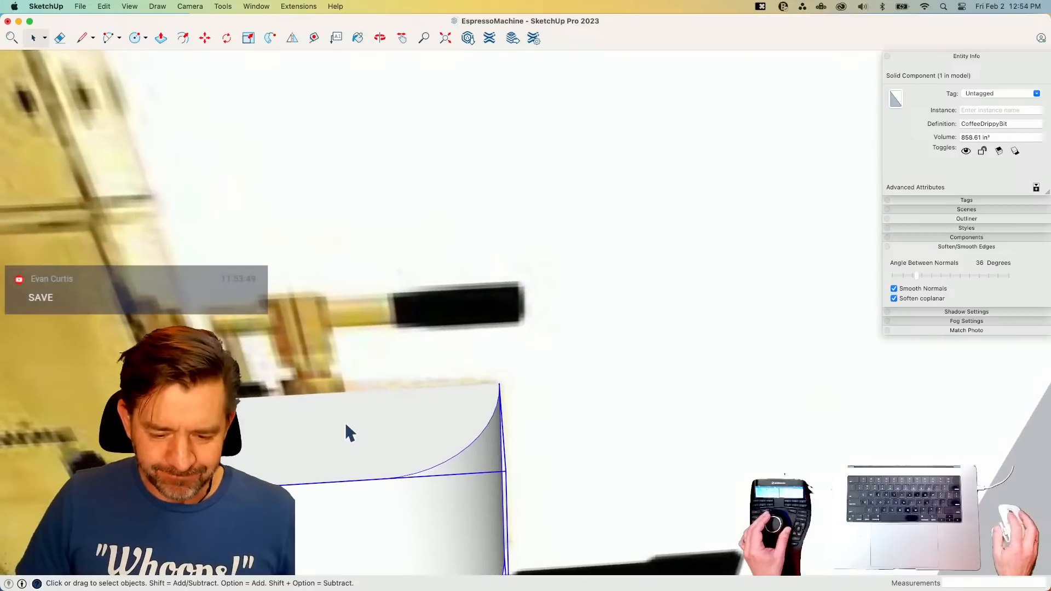
- Draw two horizontal circles on the box's top at the image plane, radii about 1 3/16" and 5/8", beneath the pictured valve fittings
key("l")
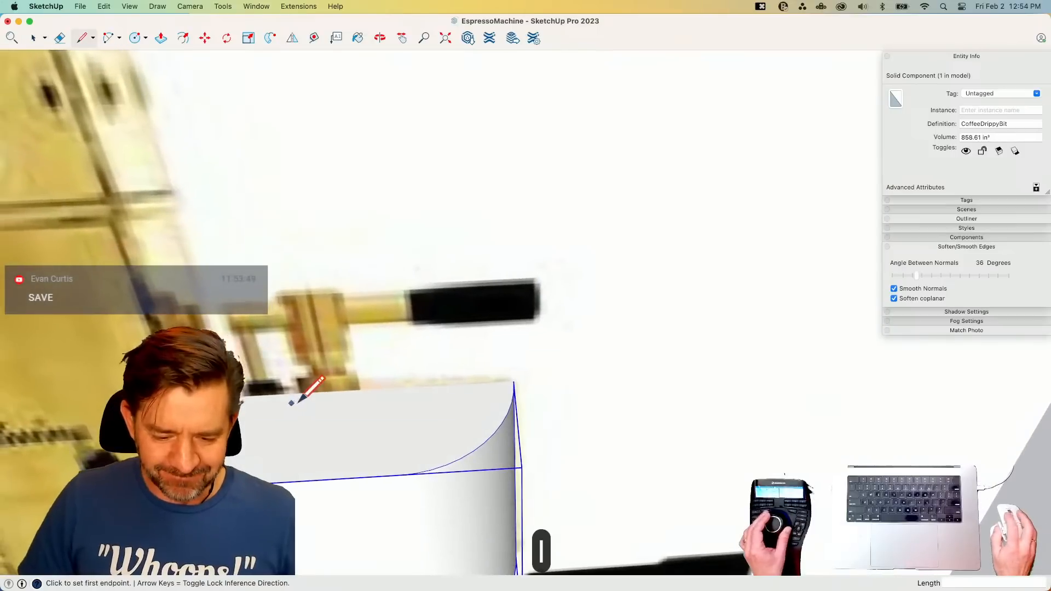
key("c")
left_click(327, 392)
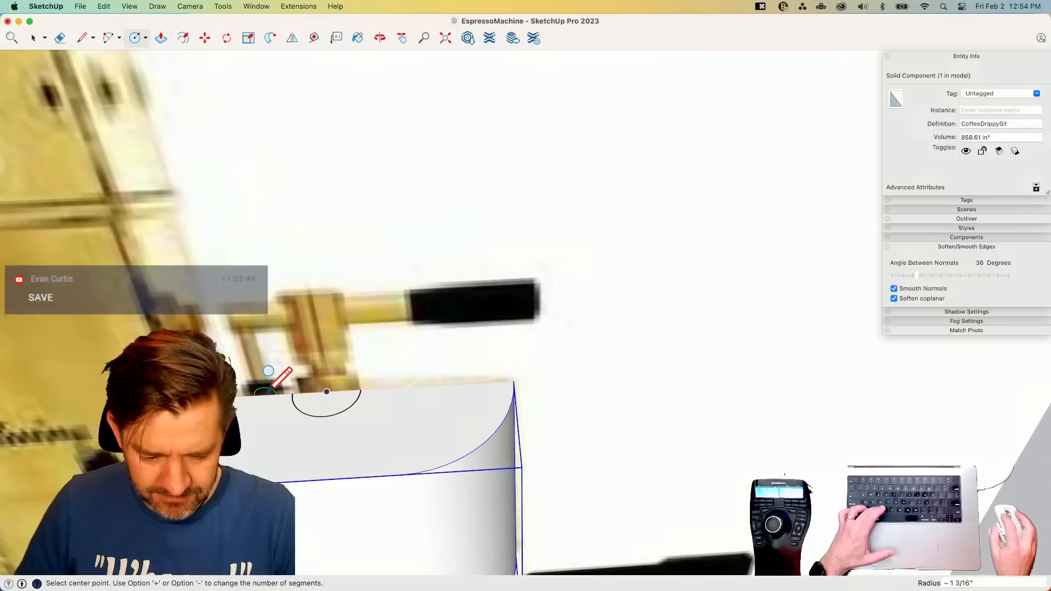
key("Up")
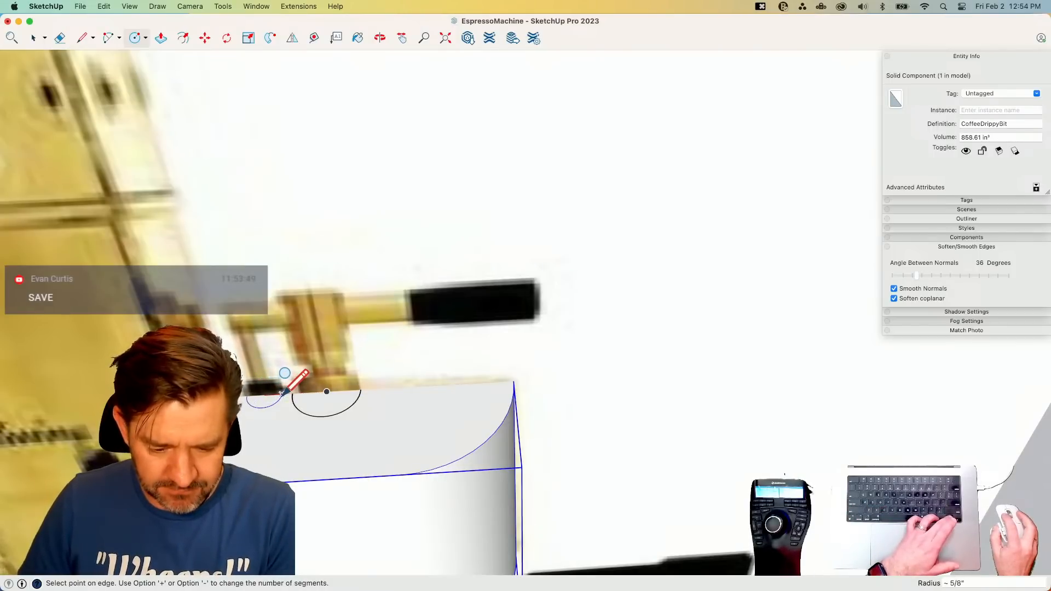
- Extrude both circles on top of the box upward 3/4"
key("p")
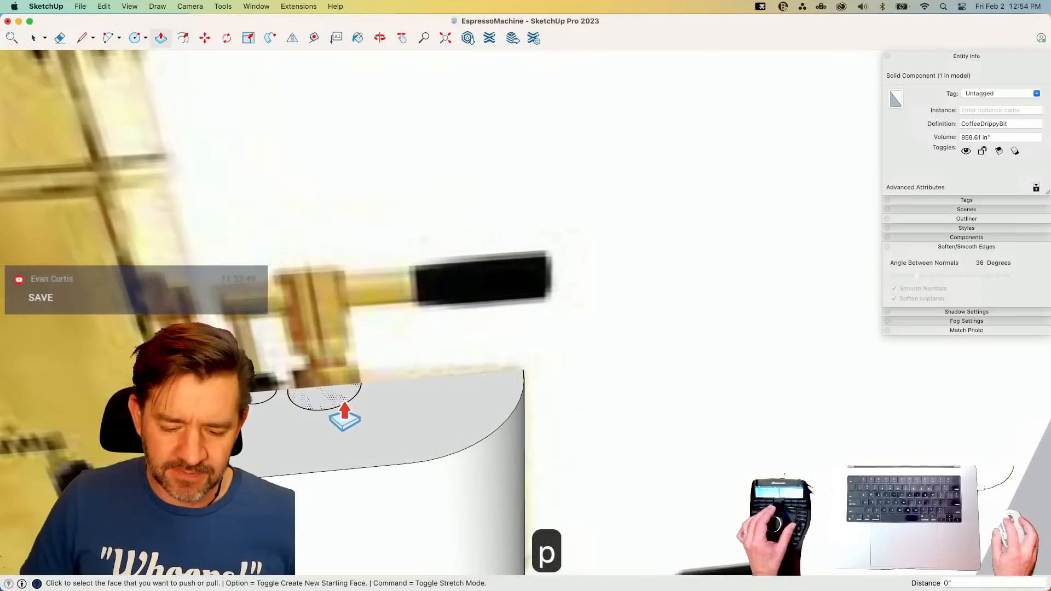
left_click(330, 398)
left_click(329, 379)
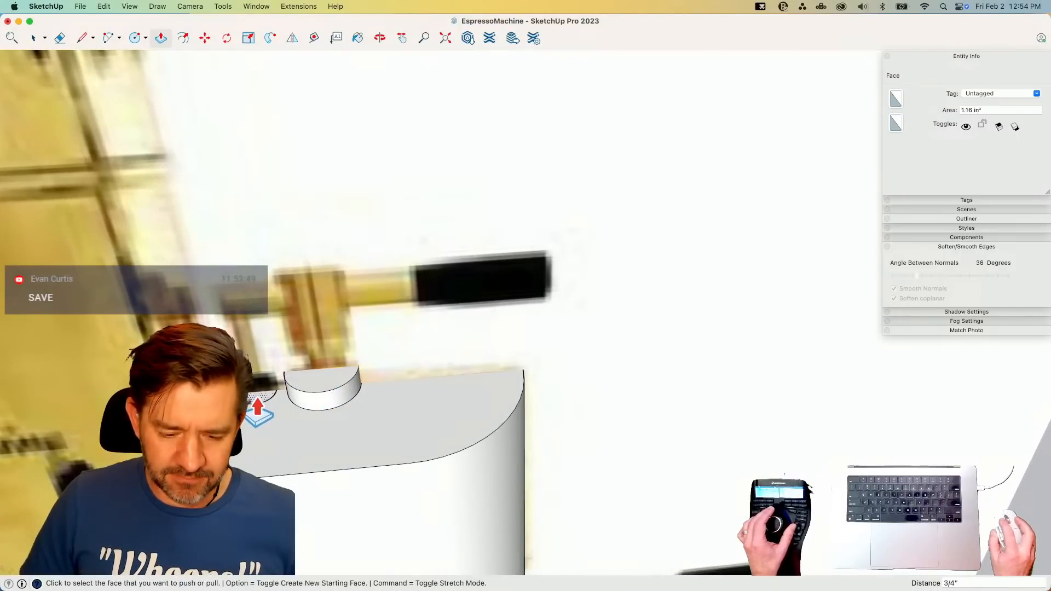
left_click(258, 379)
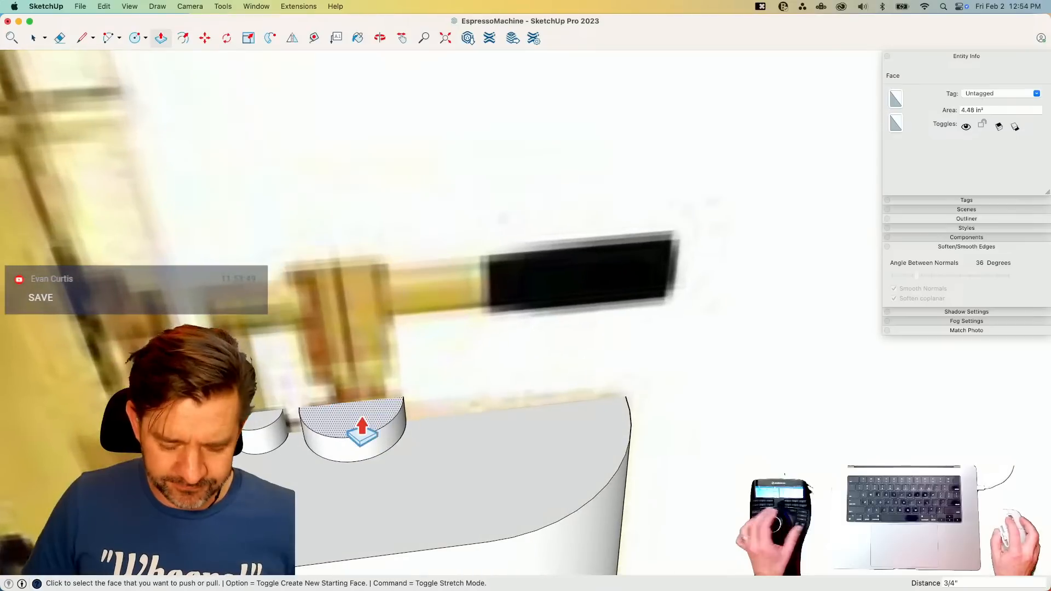
- Offset the larger disc's rim inward about 5/8" and extrude the inner circle up into a short neck
key("f")
left_click(326, 436)
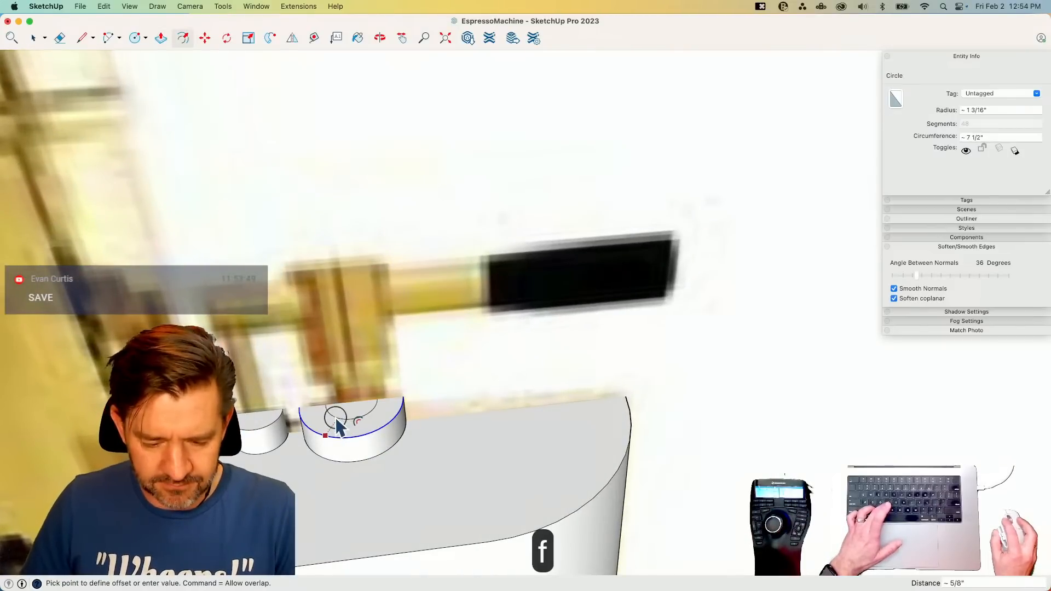
left_click(336, 415)
key("p")
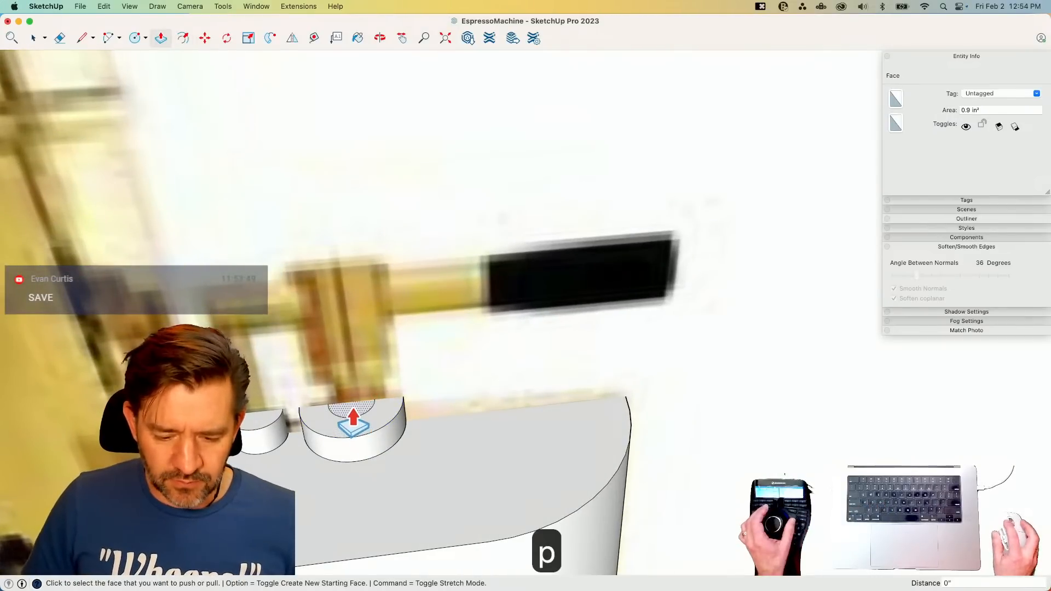
left_click(350, 400)
key("space")
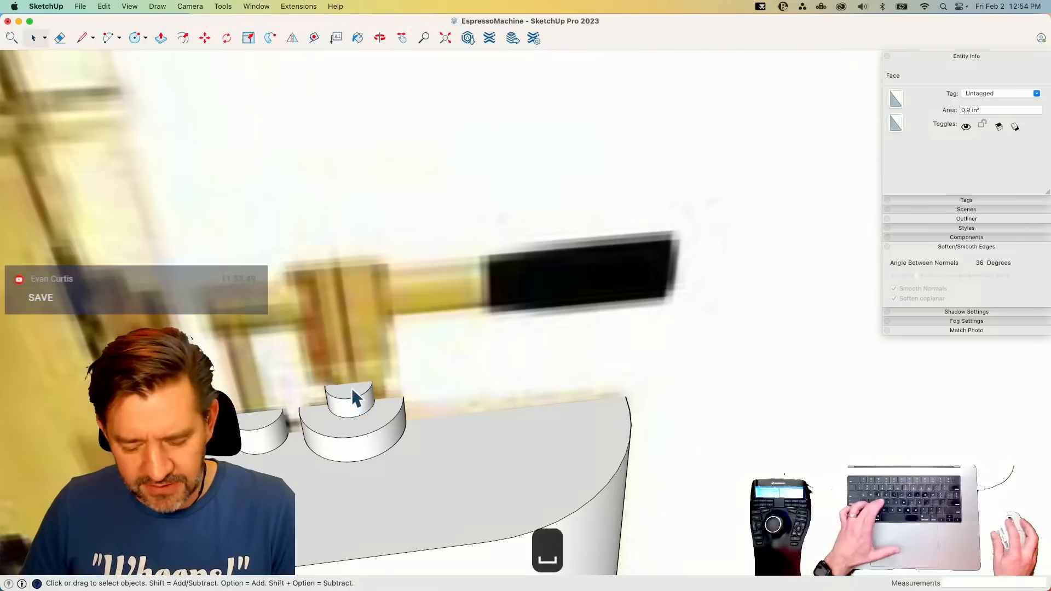
- Offset the neck's top edge outward about 7/16" and extrude the resulting ring up about 3 3/16" as the valve body
key("f")
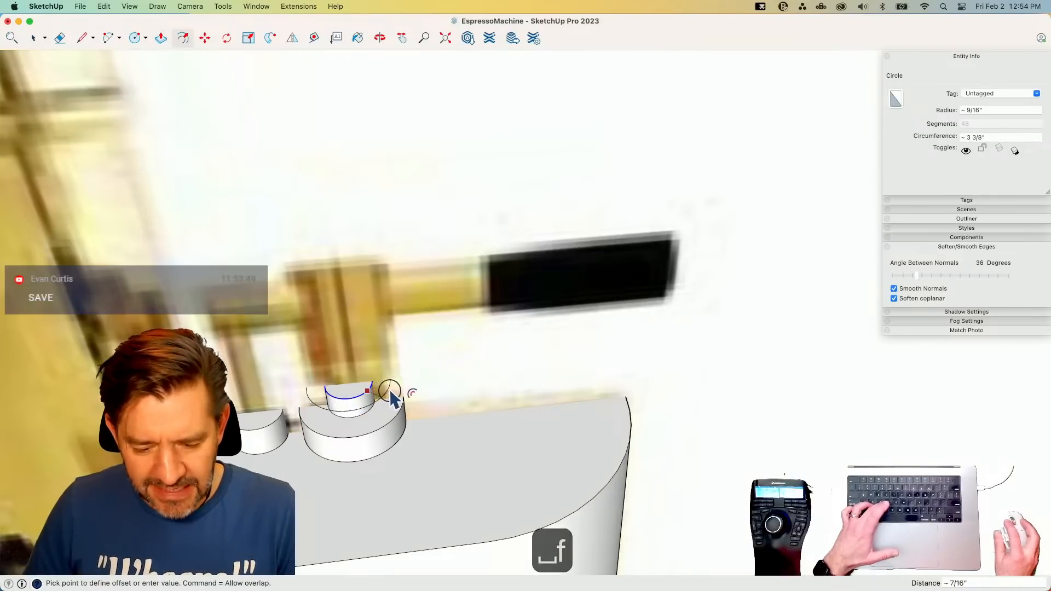
left_click(385, 399)
key("p")
left_click(386, 402)
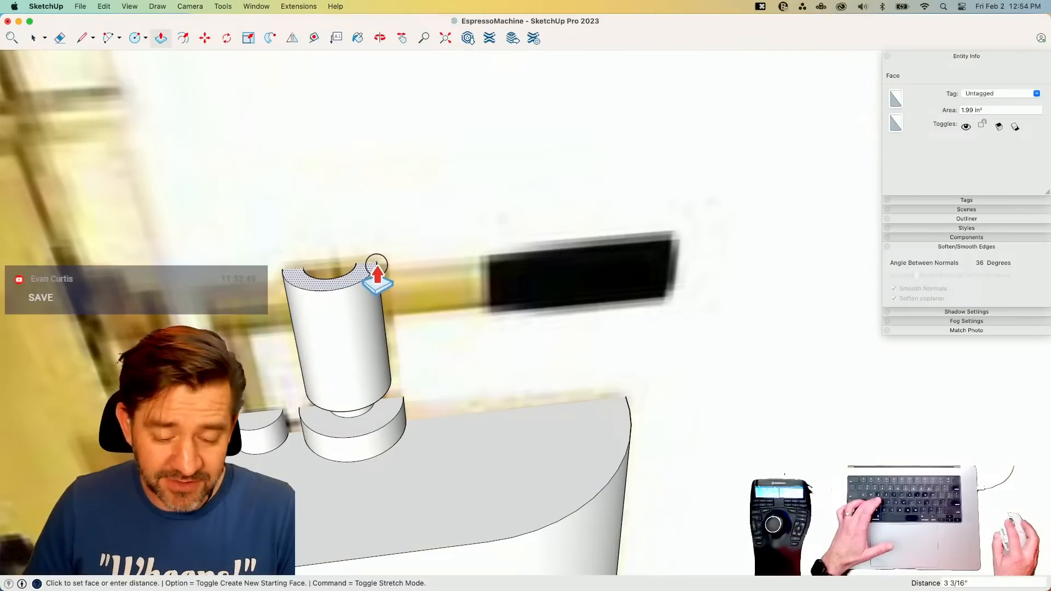
left_click(377, 272)
- Save the EspressoMachine model
key("e")
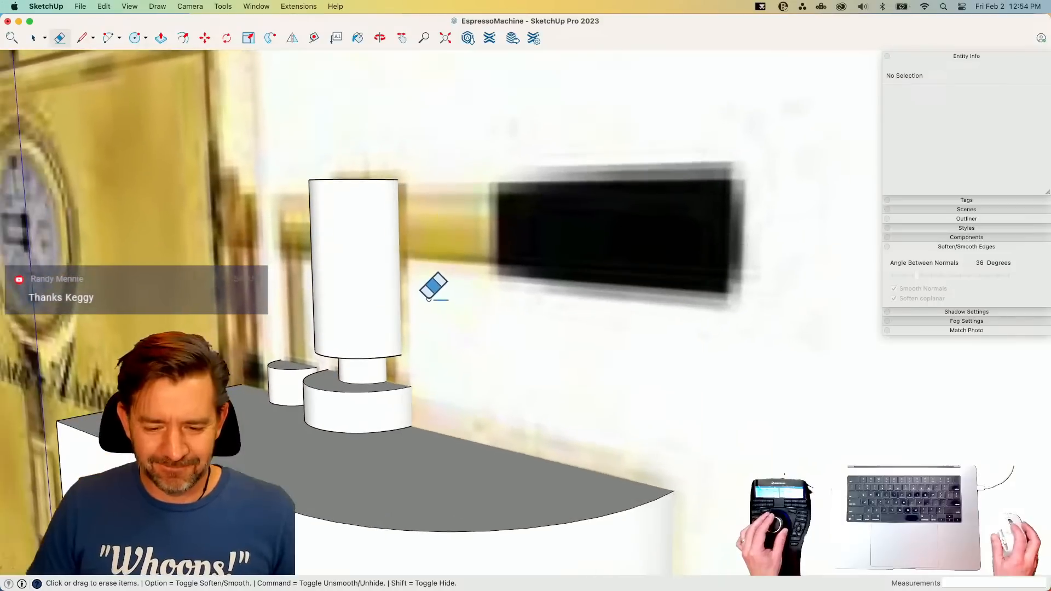
key("space")
key("c")
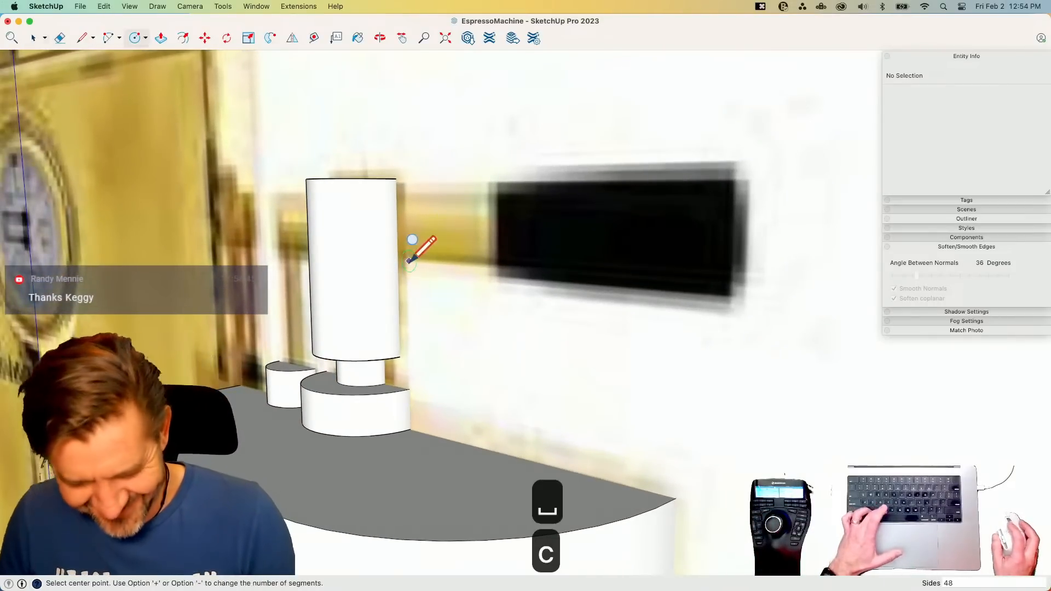
key("l")
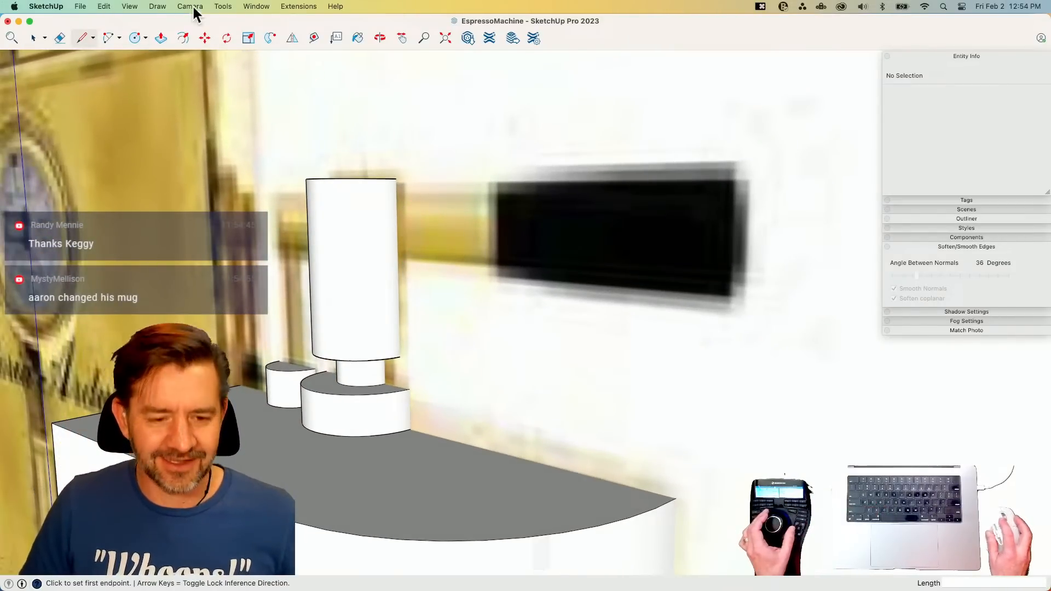
left_click(81, 6)
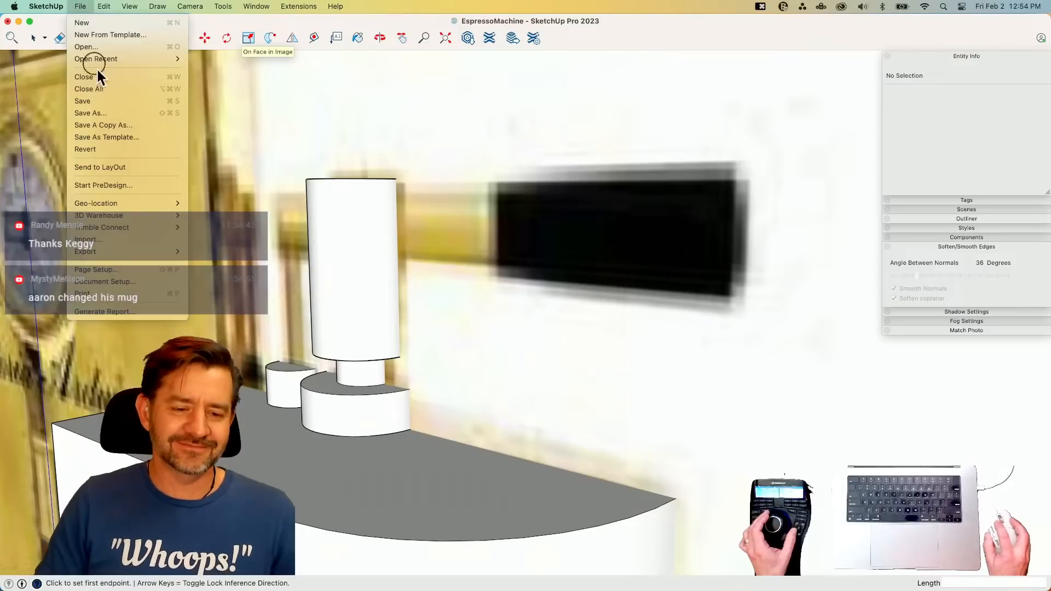
left_click(112, 104)
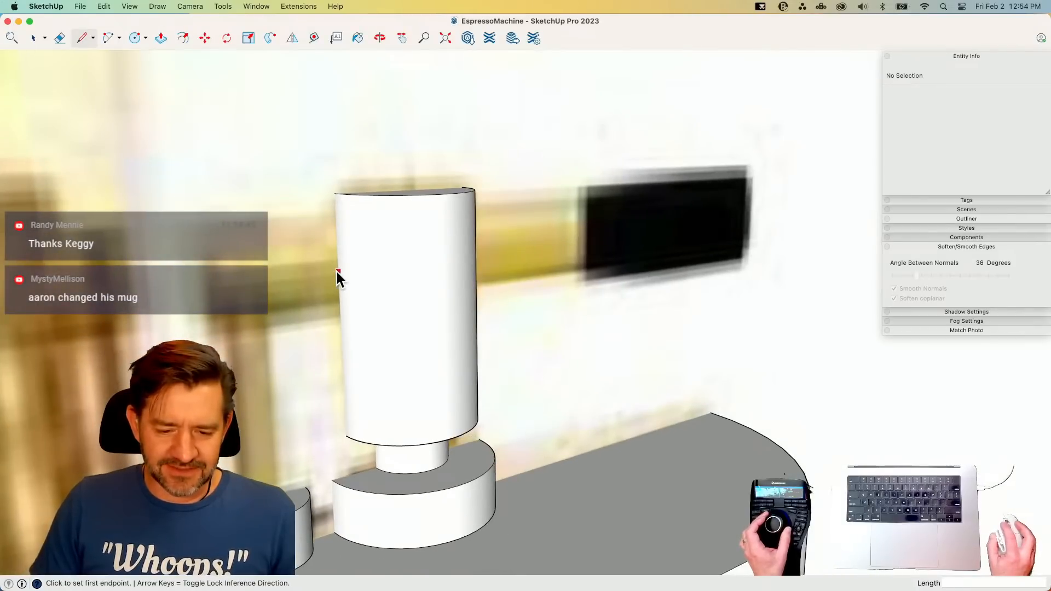
- Draw a 1 5/8" guide line outward from the valve body's inner side and an upright 11/16" radius circle at its end
left_click(337, 271)
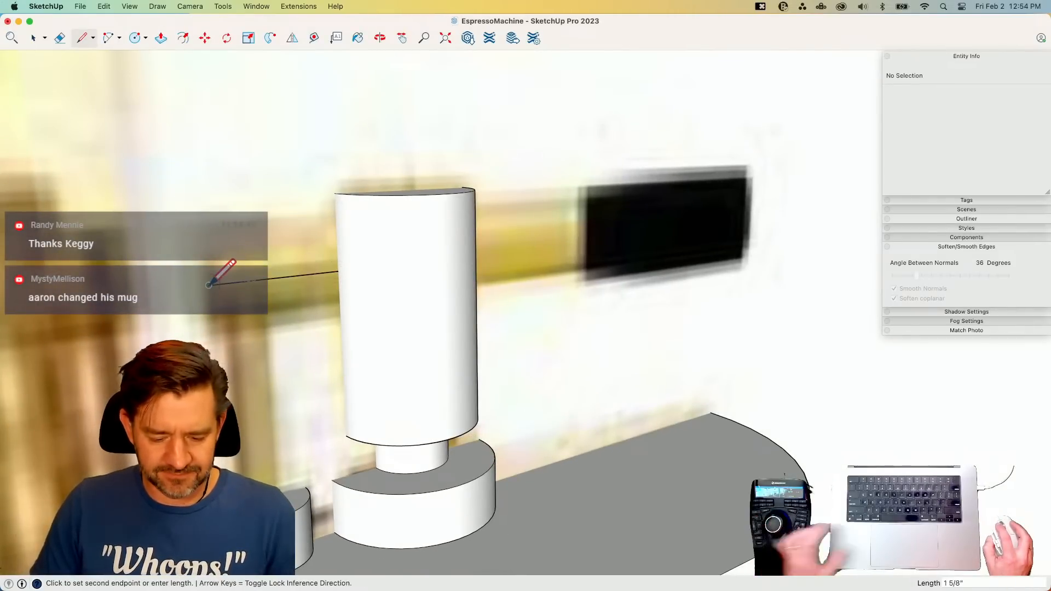
key("c")
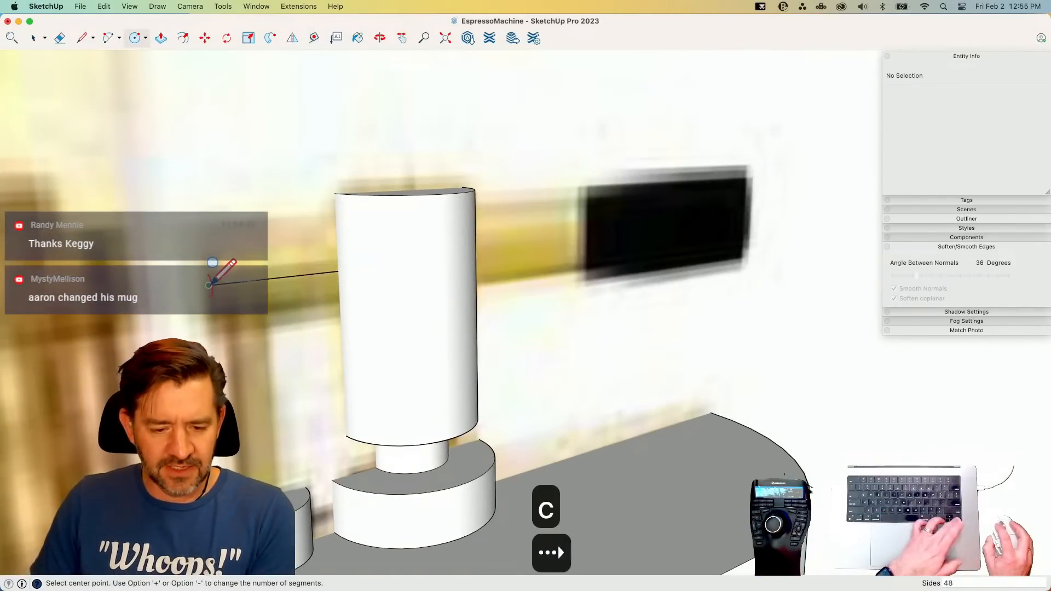
left_click(209, 285)
left_click(206, 226)
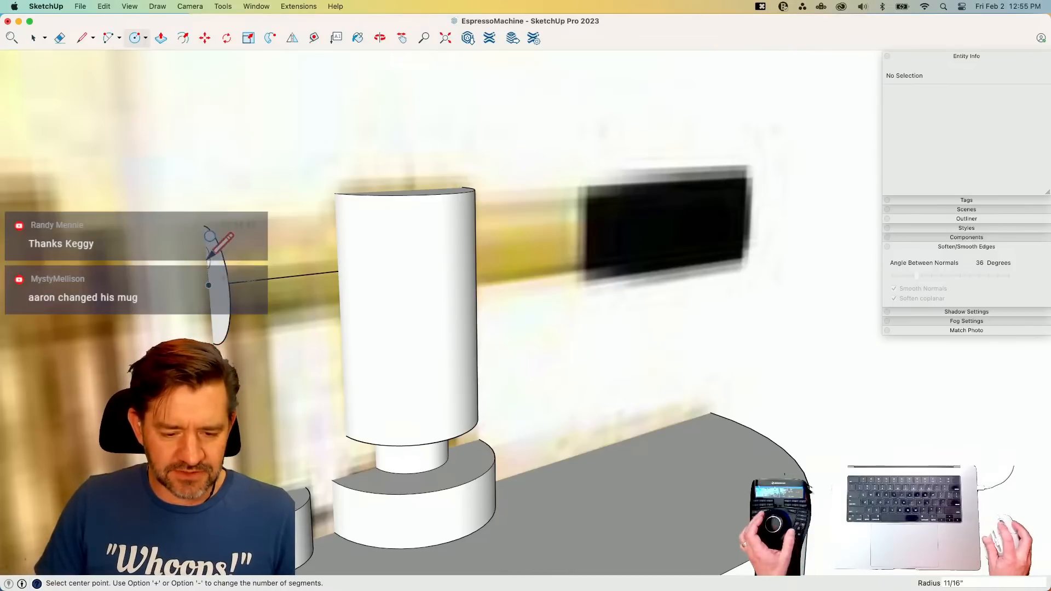
key("e")
- Extrude the upright circle 5 7/8" through the valve body to the start of the pictured black handle
key("p")
left_click(218, 293)
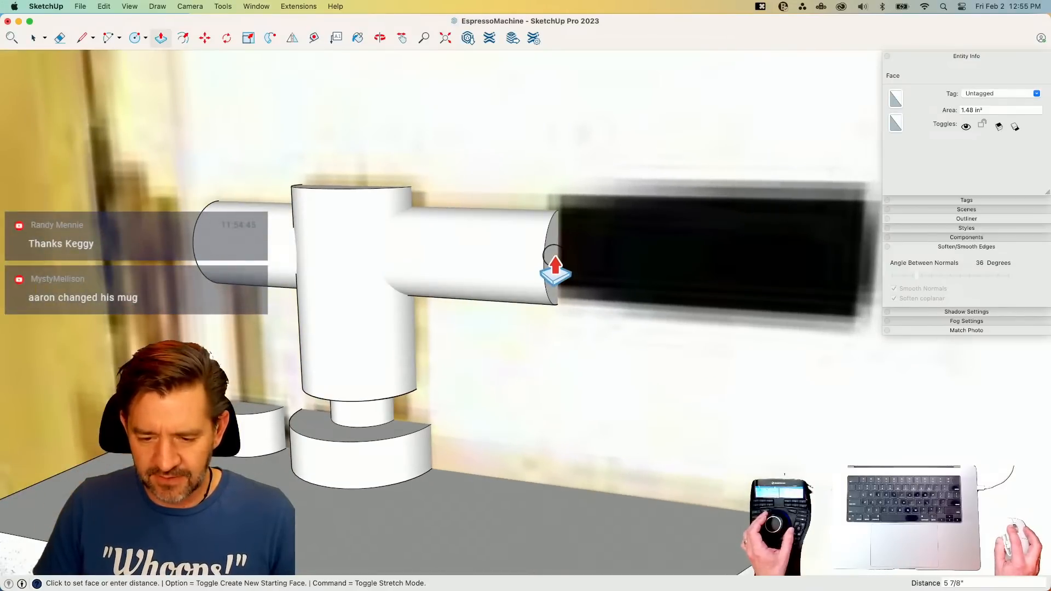
left_click(555, 269)
- Offset the pipe's end outward about 1/16" and extrude the resulting ring about 3 7/8" along the black handle
key("f")
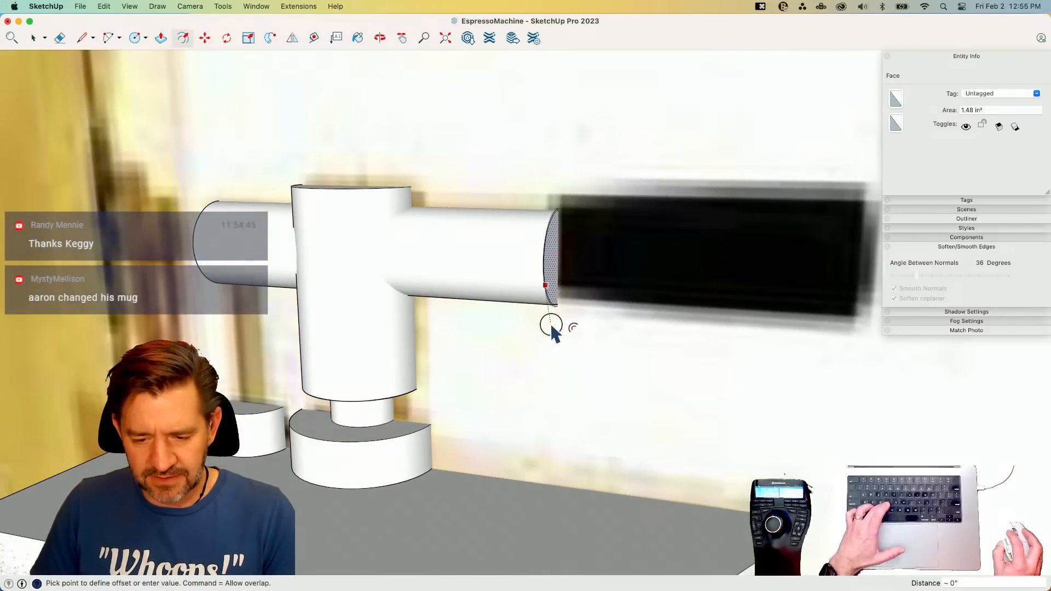
left_click(549, 343)
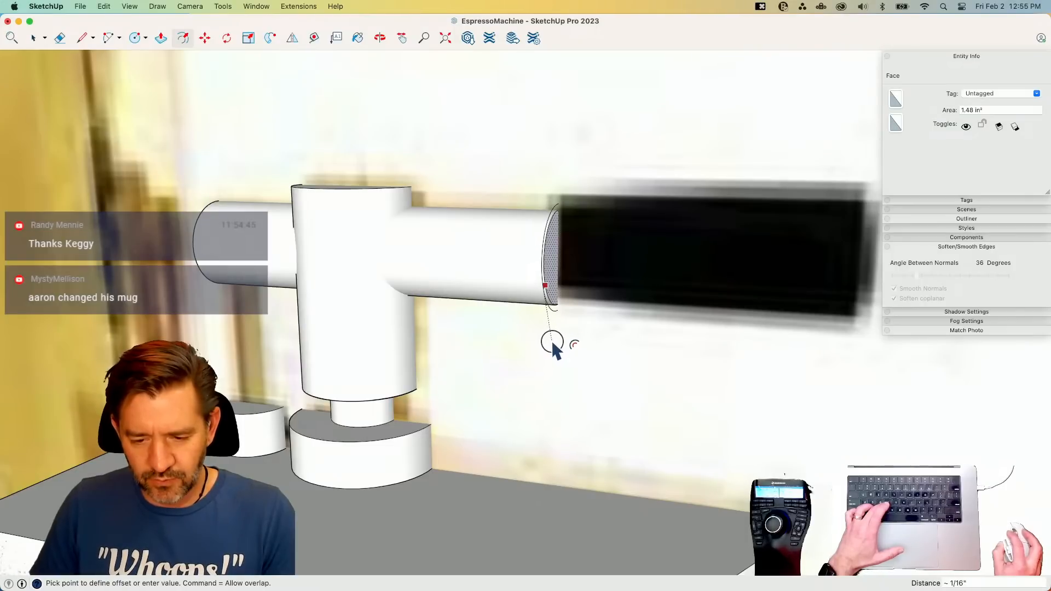
key("p")
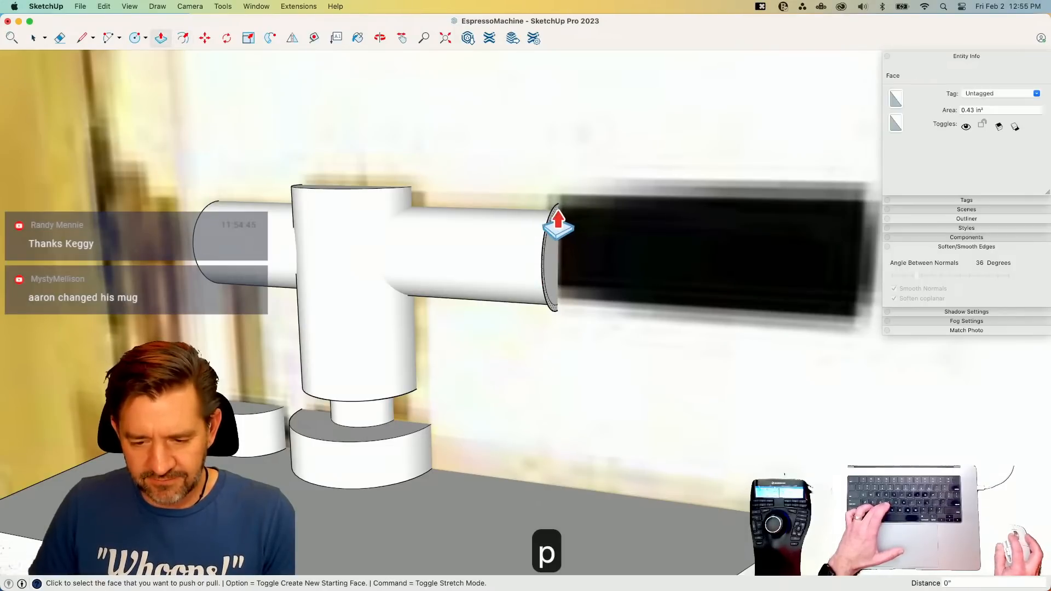
left_click(635, 214)
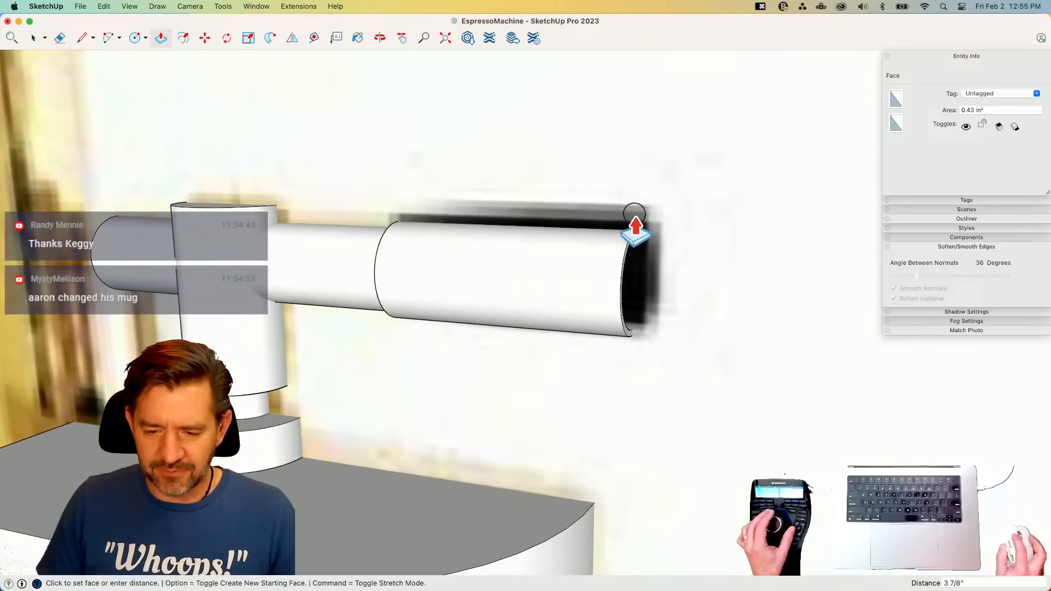
key("space")
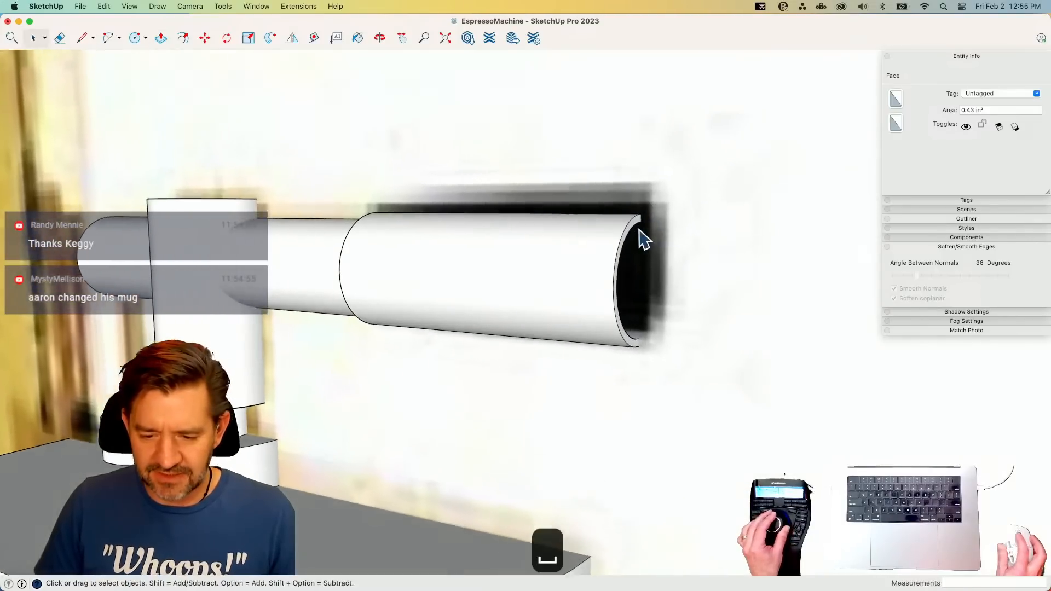
- Scale the outer circle at the handle's free end uniformly about its center to a 1" radius
left_click(643, 185)
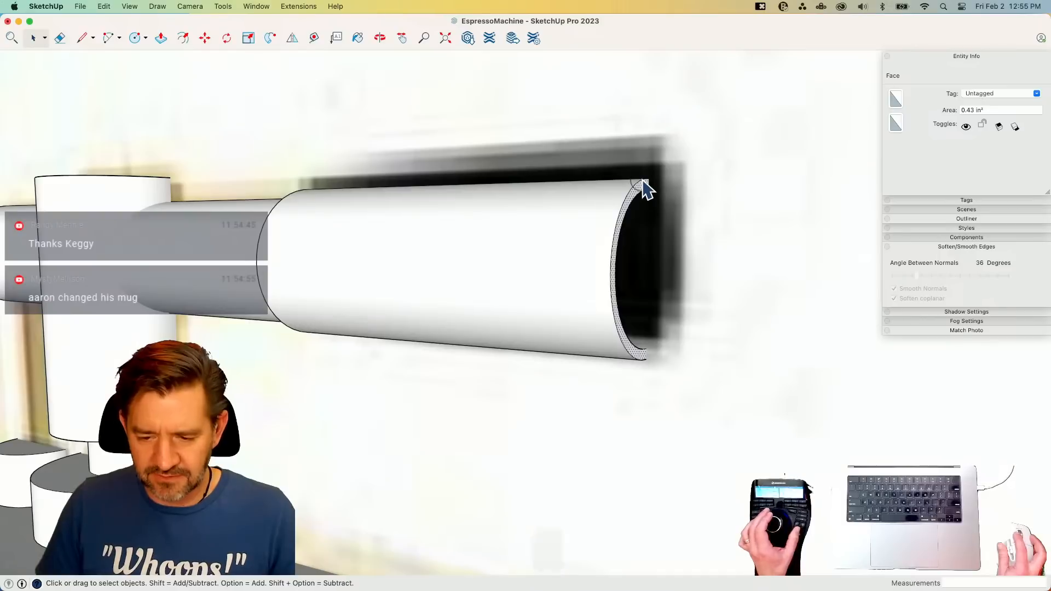
left_click(643, 185)
key("s")
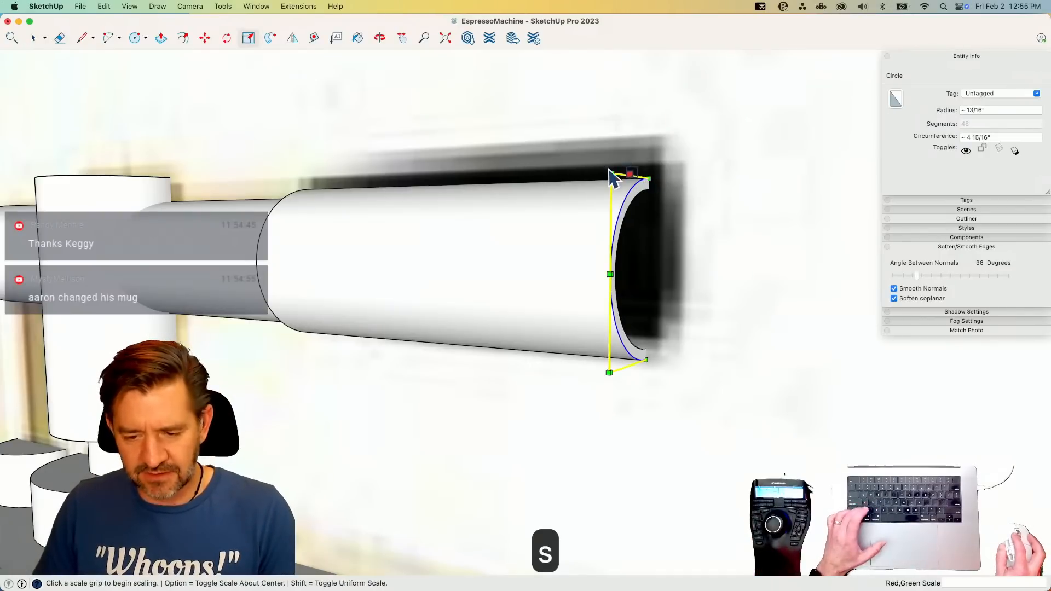
left_click(610, 174)
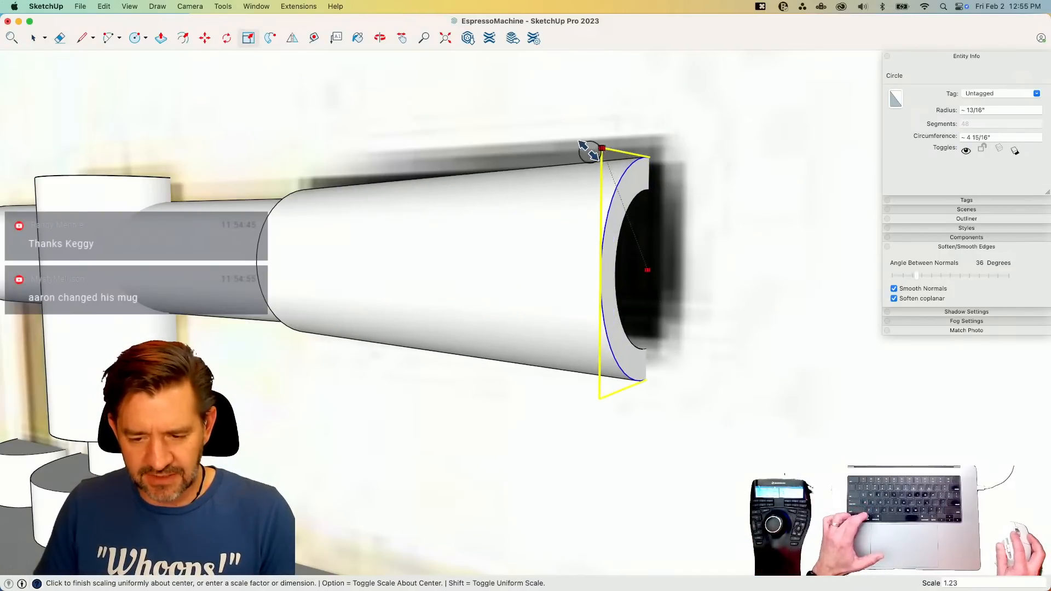
left_click(583, 146, "alt")
- Close the opening in the handle's free end and move the inner face outward 1/4" to bevel the end
key("l")
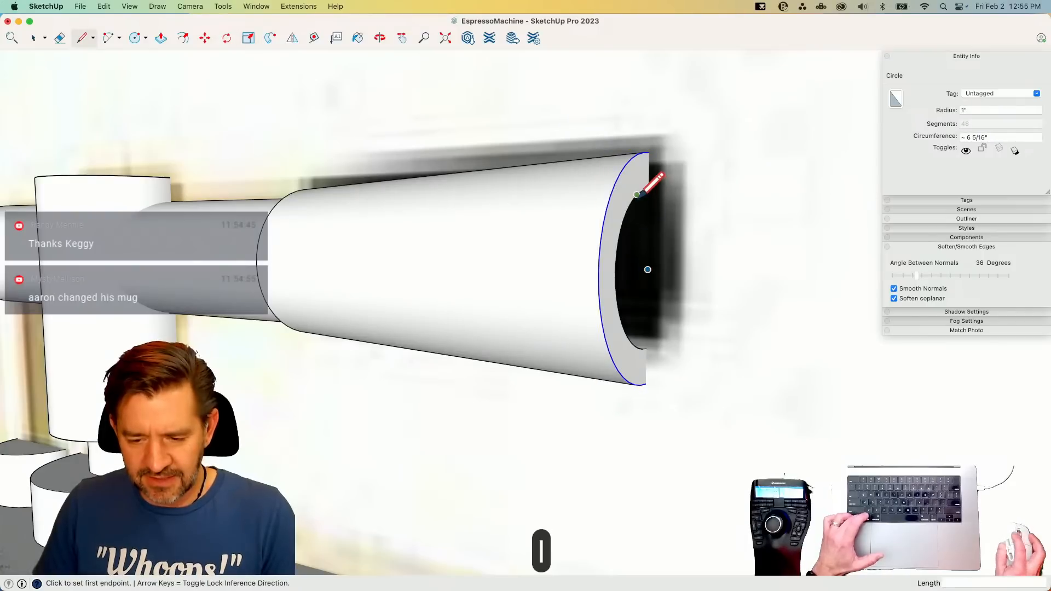
left_click(636, 194)
left_click(638, 189)
key("p")
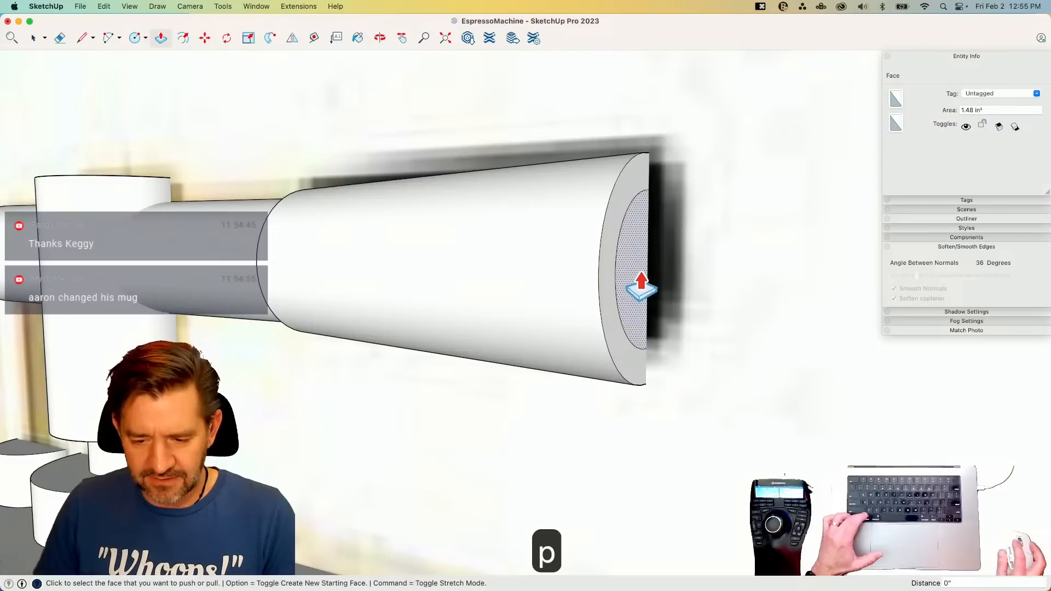
key("space")
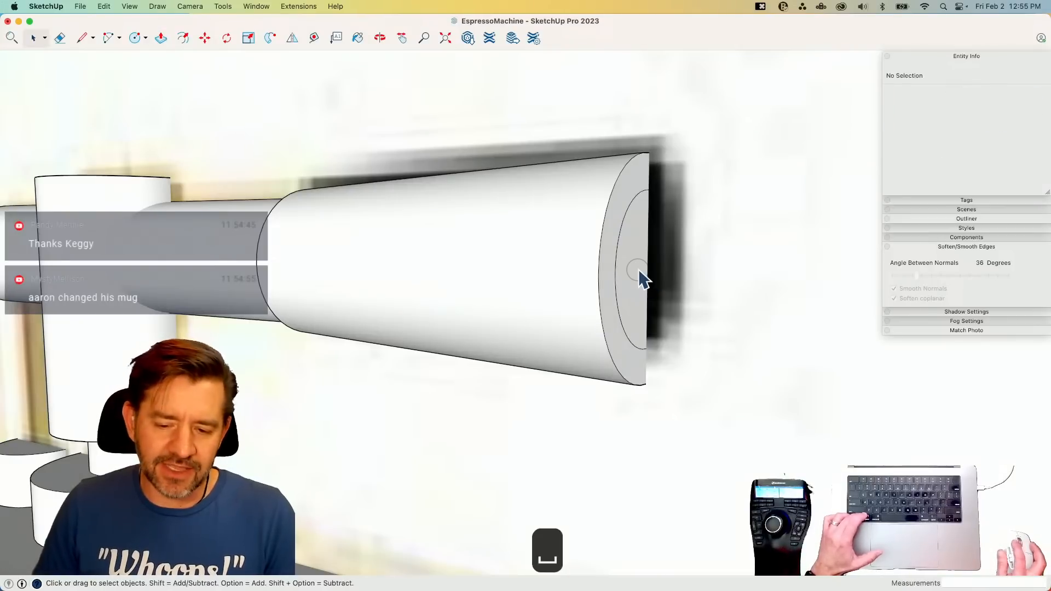
key("m")
left_click(636, 271)
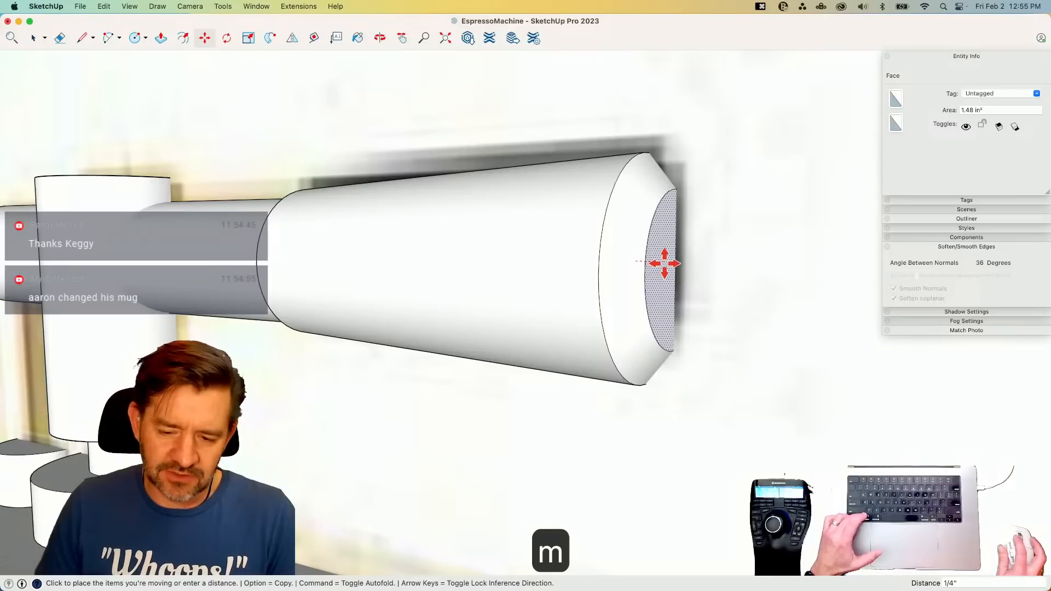
key("space")
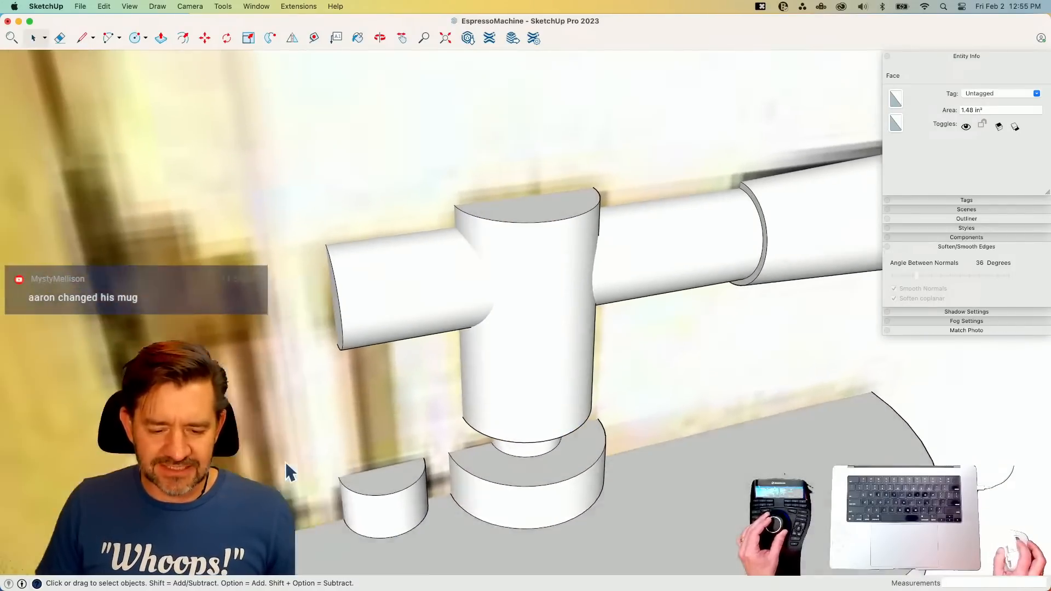
key("c")
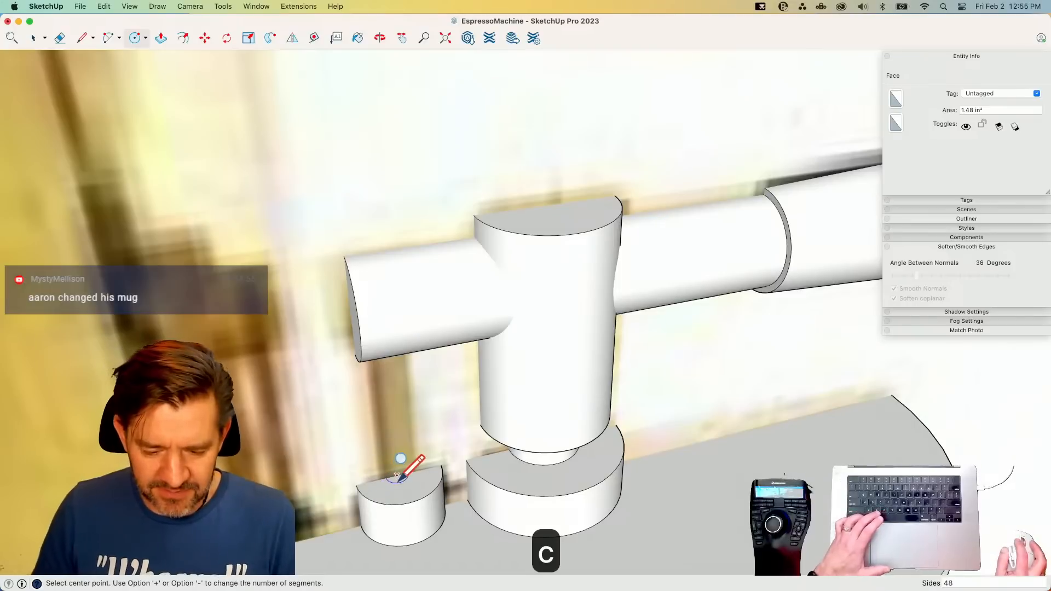
key("l")
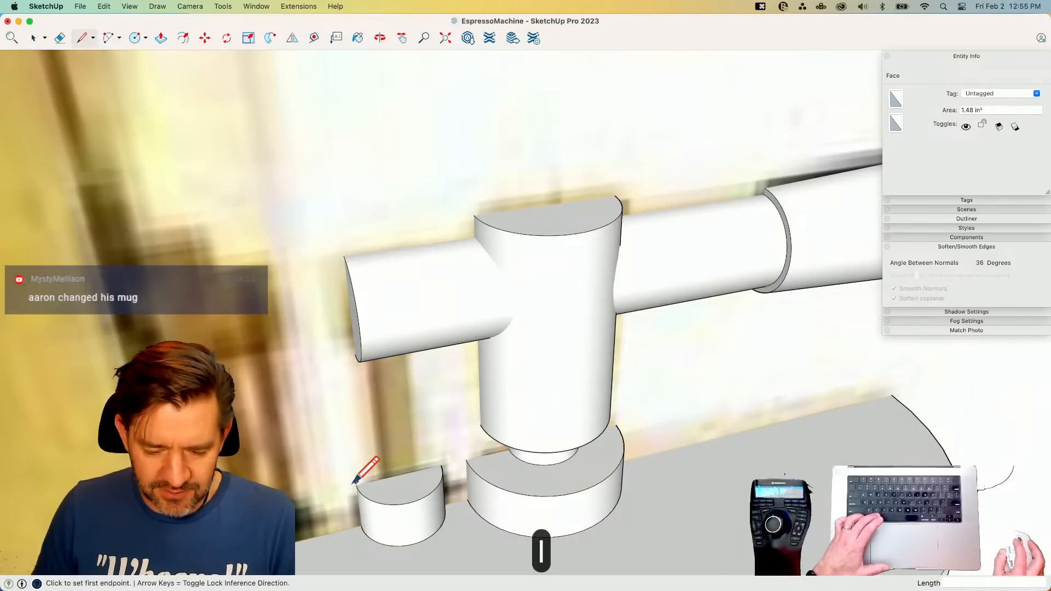
key("f")
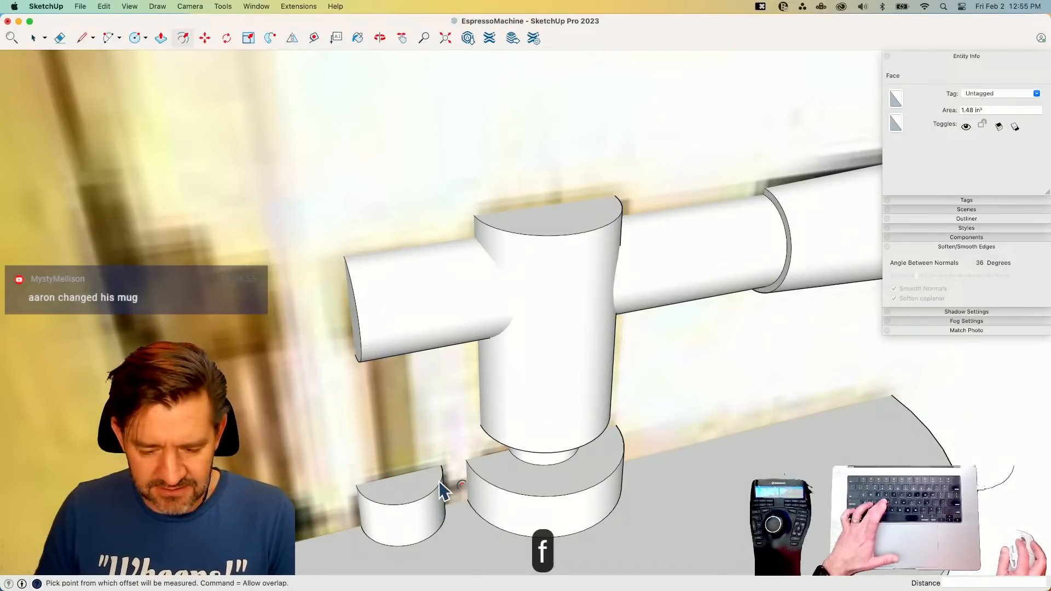
left_click(437, 485)
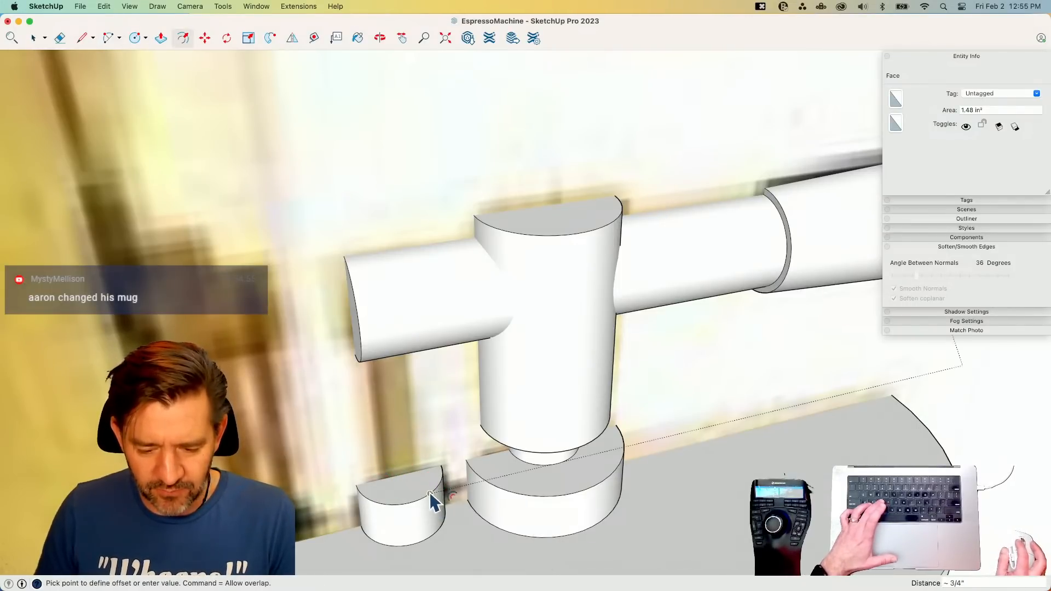
key("space")
- Offset the small round base's top edge inward about 3/8" and extrude the inner face up to the horizontal pipe
key("space")
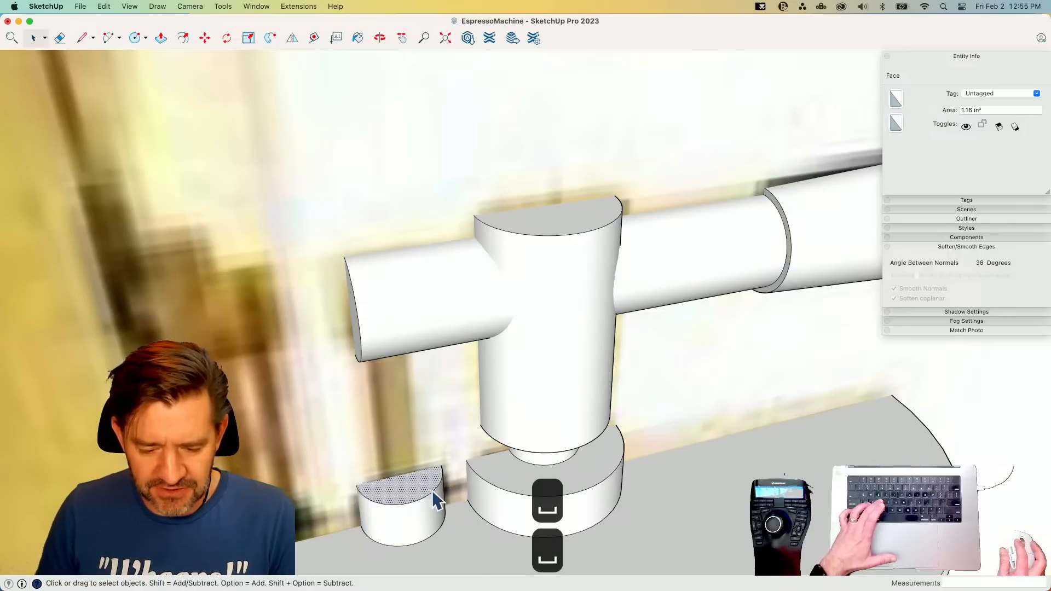
key("f")
left_click(432, 490)
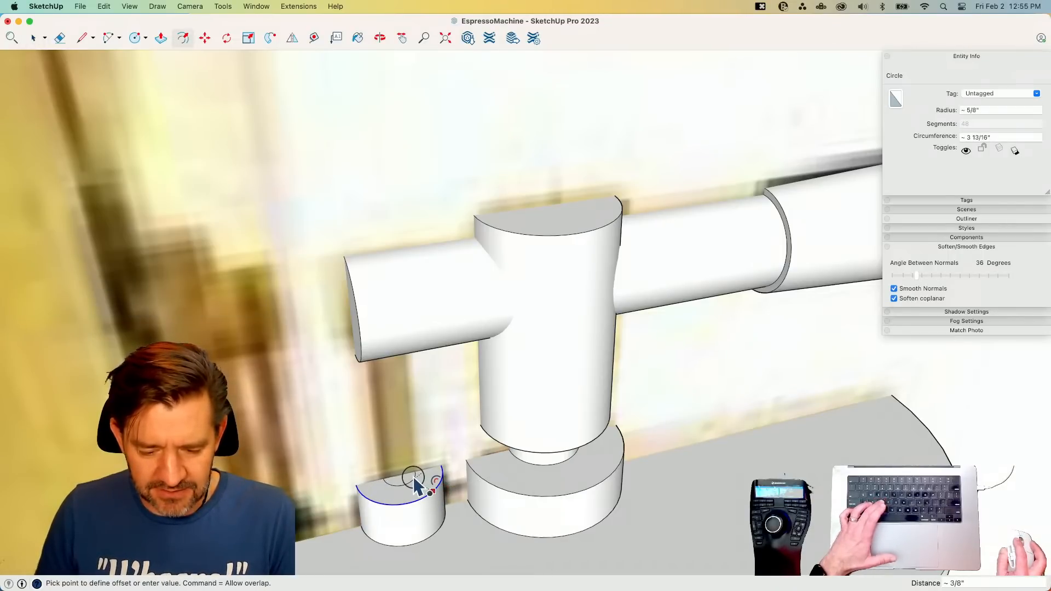
left_click(414, 477)
key("p")
left_click(403, 481)
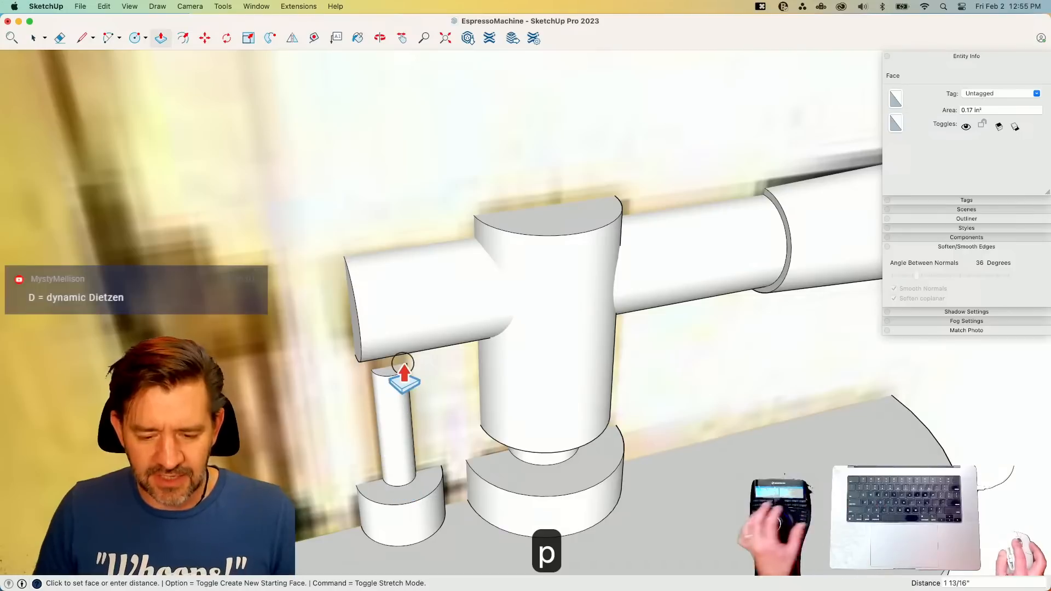
left_click(404, 366)
key("space")
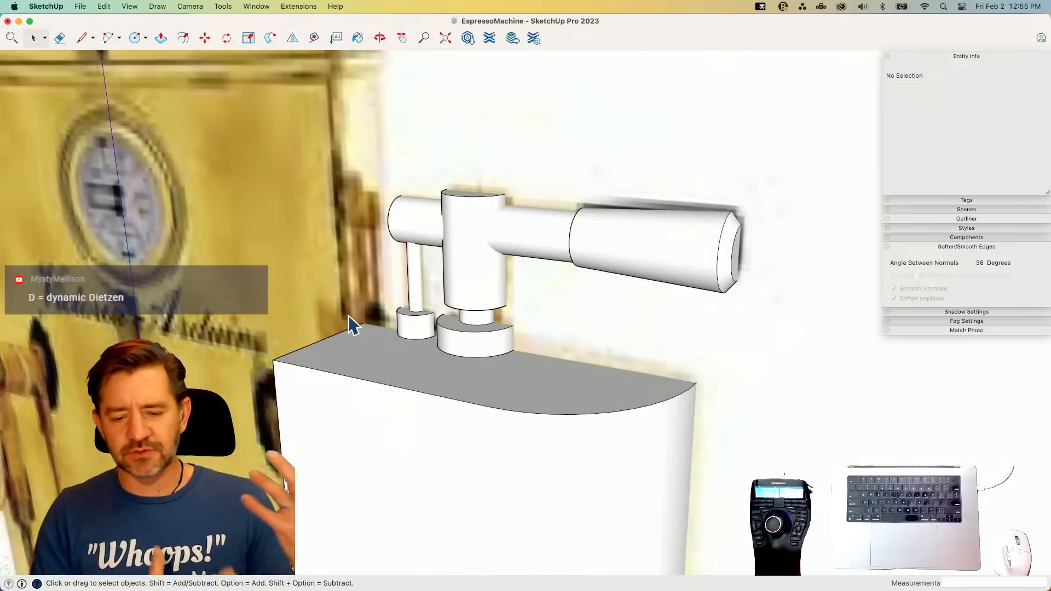
- Group all the valve fittings and the handle on top of the brewing box
key("space")
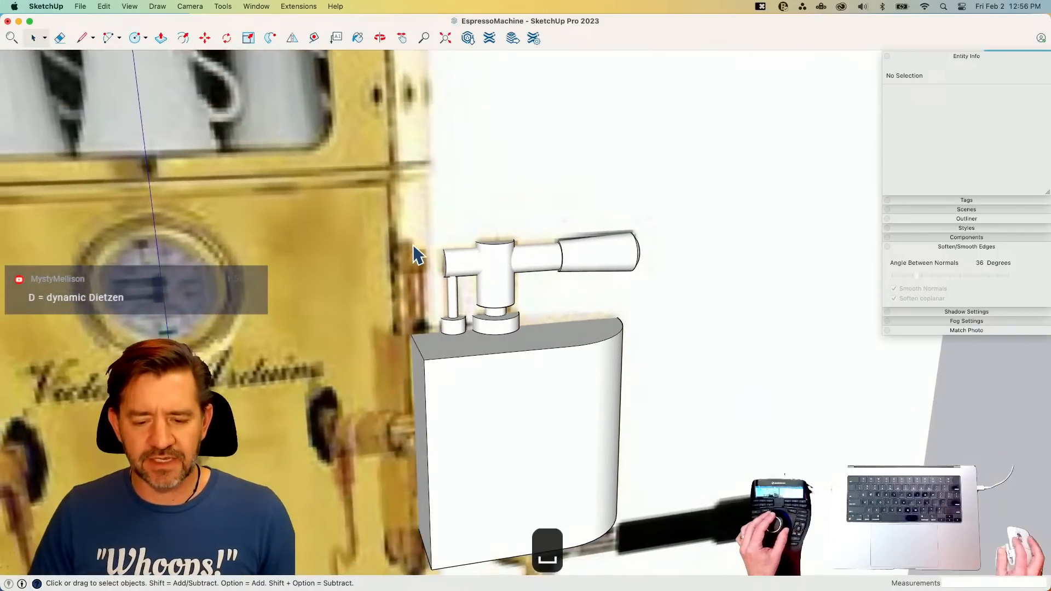
left_click_drag(414, 205, 677, 379)
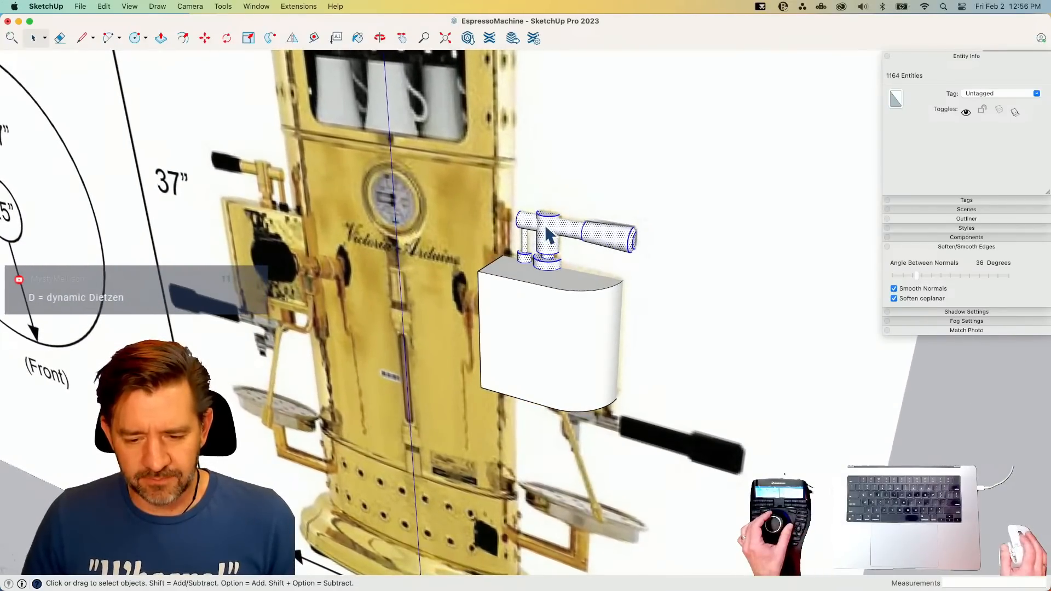
right_click(546, 230)
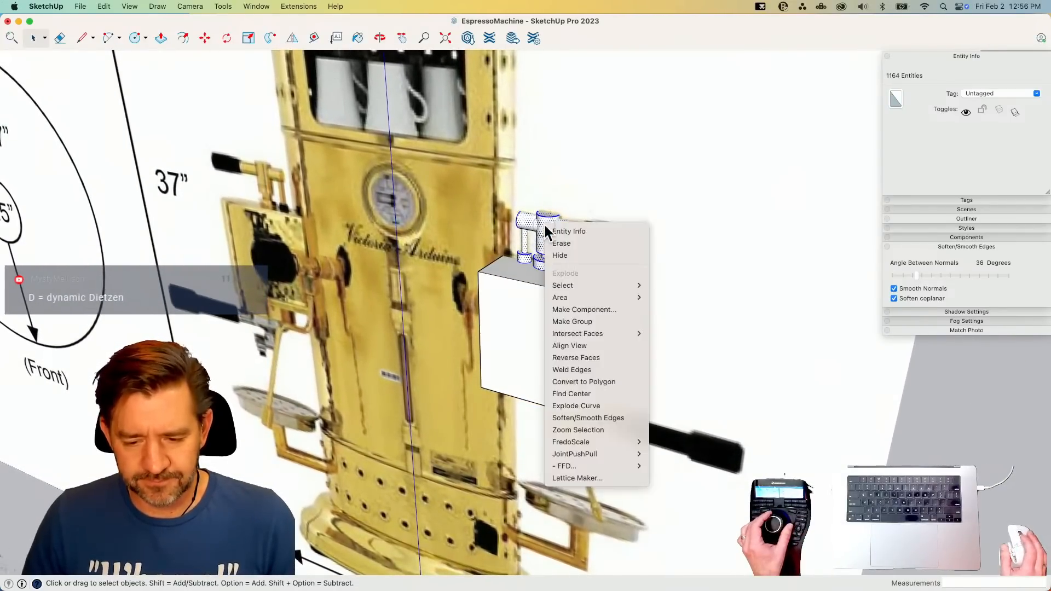
left_click(594, 320)
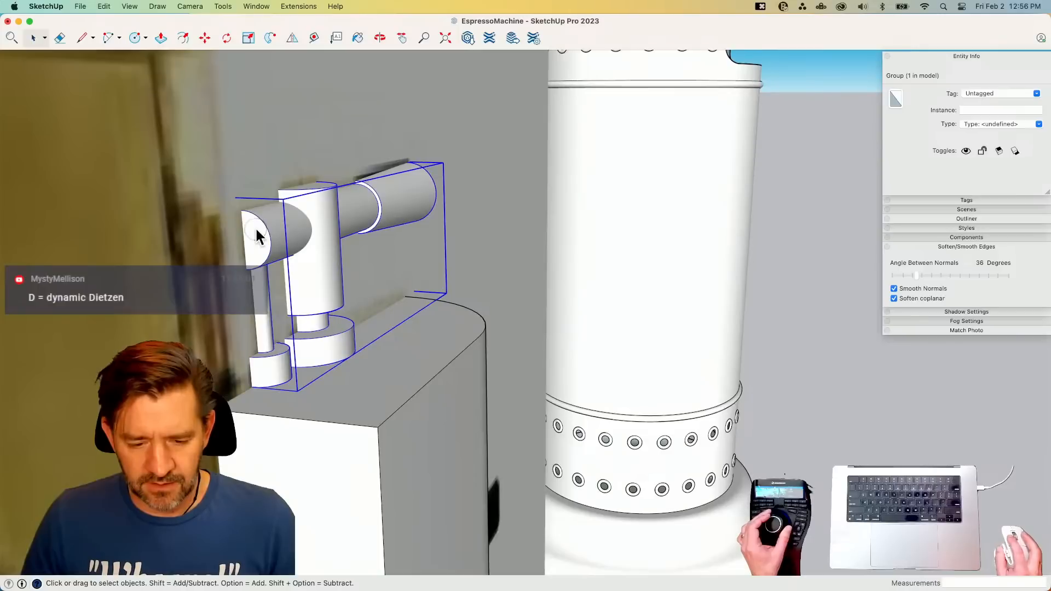
- Inspect the circular edge at the horizontal pipe's inner end inside the valve group
double_click(258, 232)
left_click(263, 225)
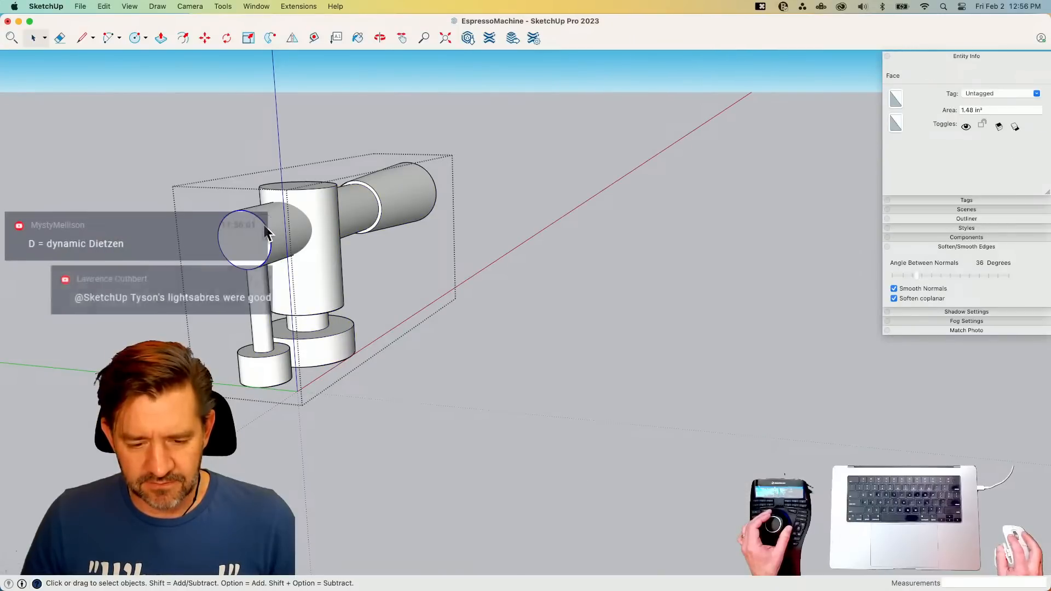
left_click(265, 226)
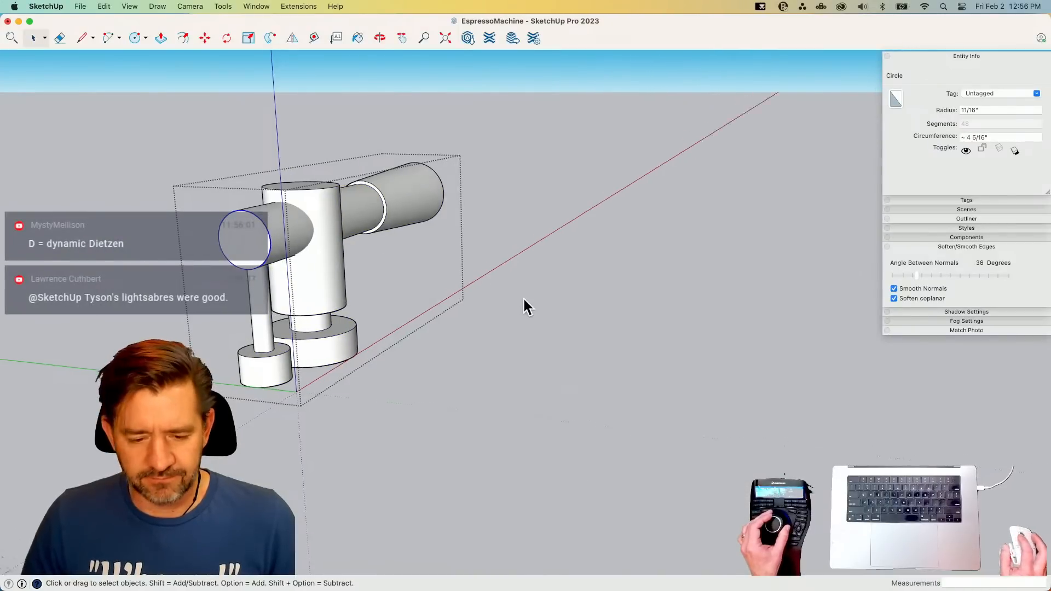
left_click(733, 306)
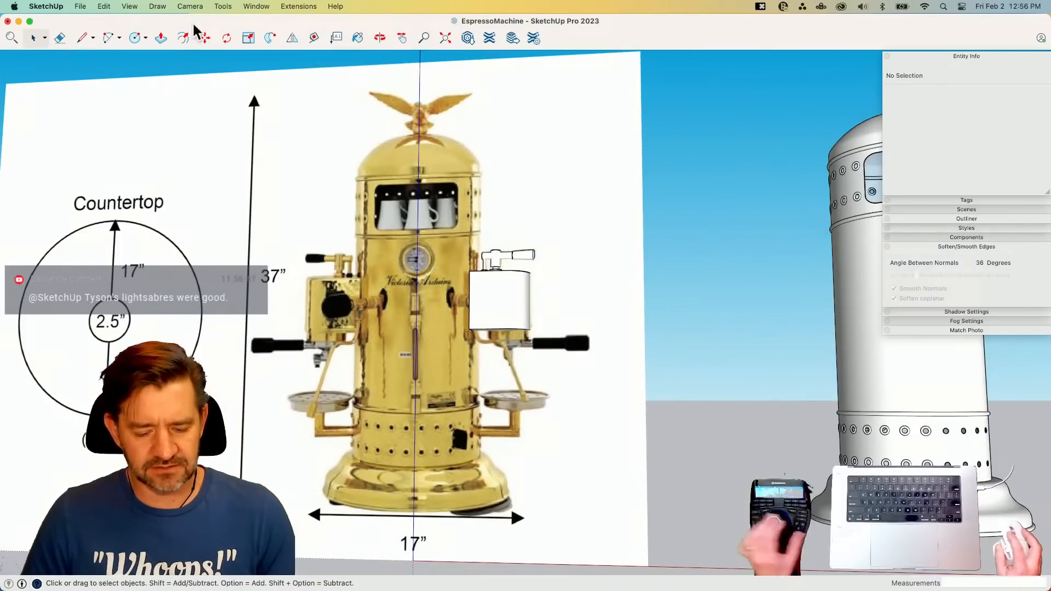
- Save the EspressoMachine model and check the geometry statistics for the entire model
key("super+s")
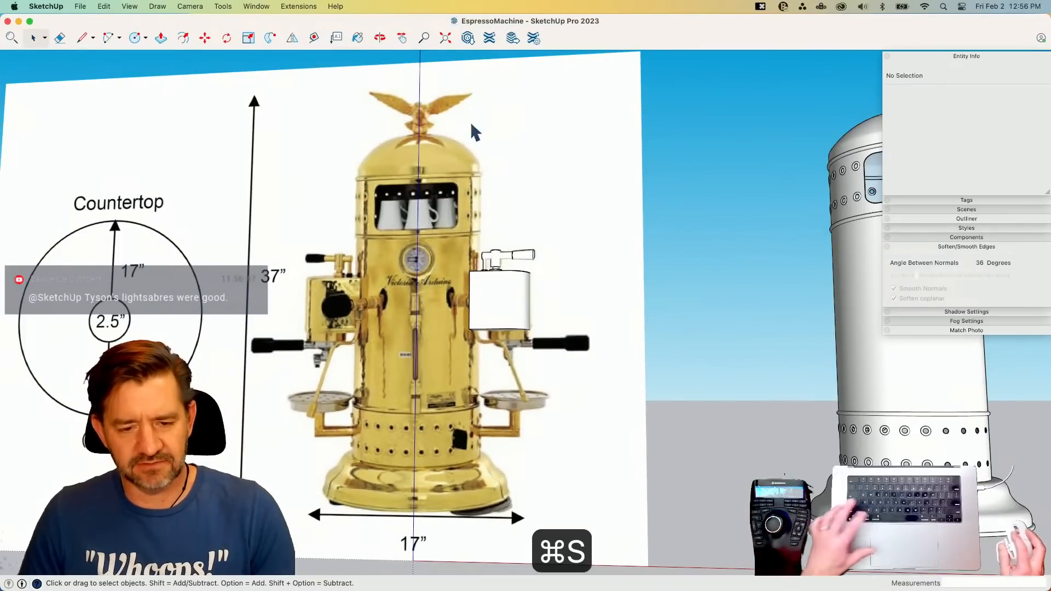
left_click(255, 7)
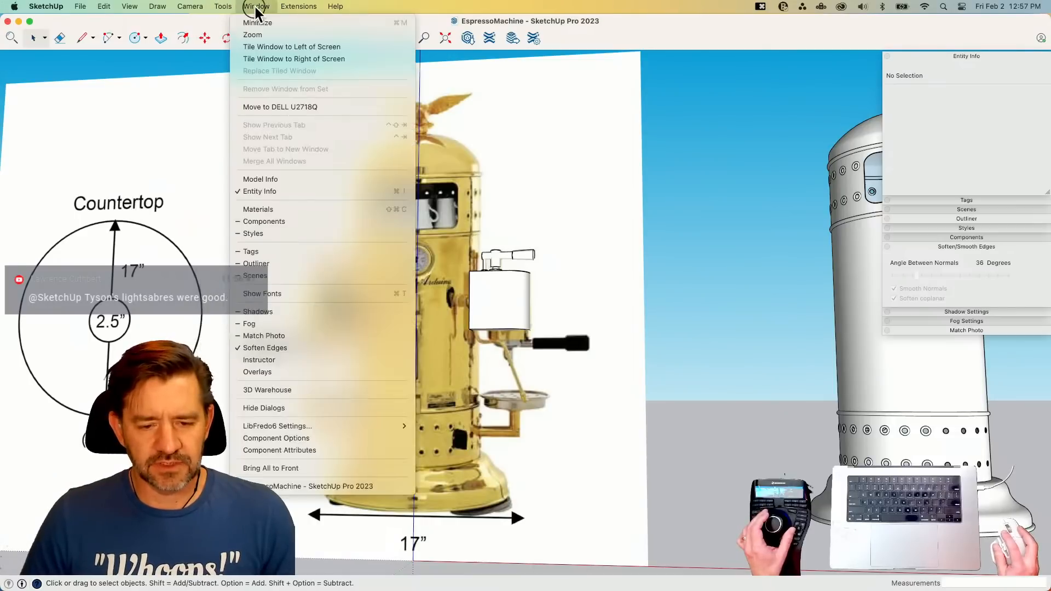
left_click(272, 179)
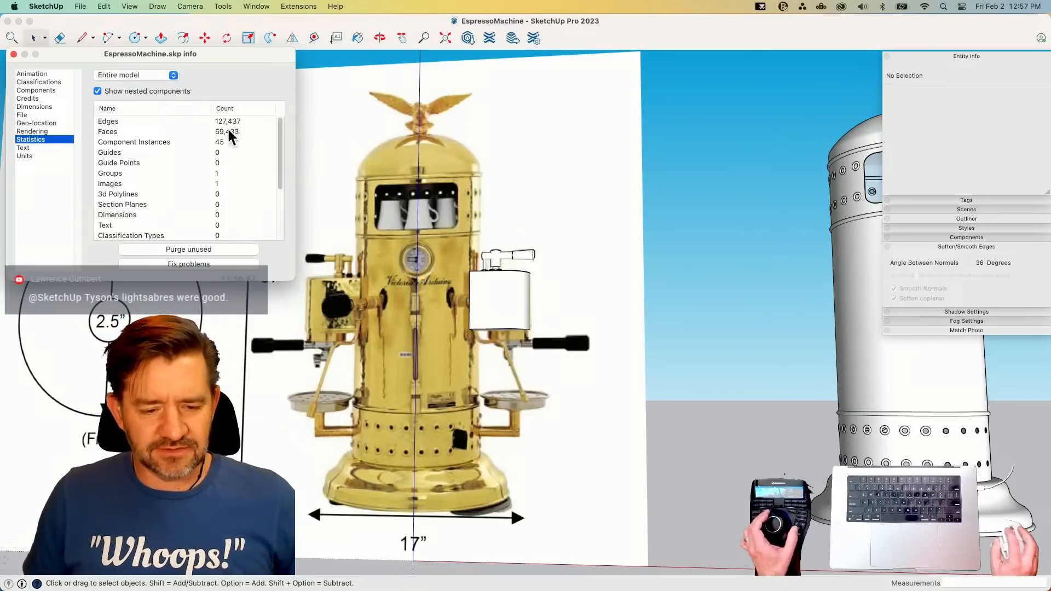
left_click(13, 54)
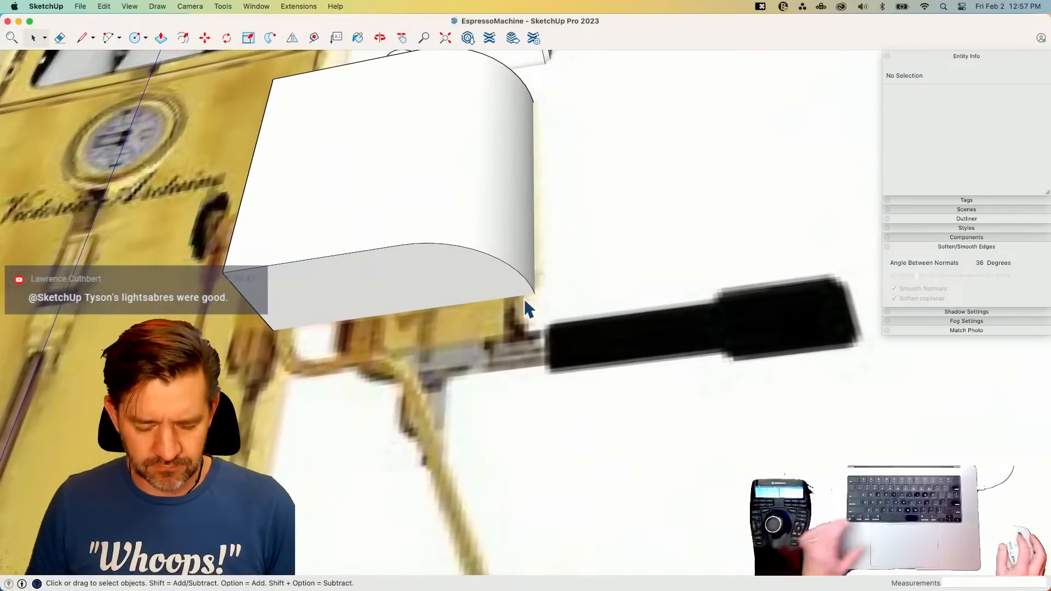
- Draw a circle of about 3 11/16" radius on the brewing box's underside and move it 7/16" toward the curved outer end
key("c")
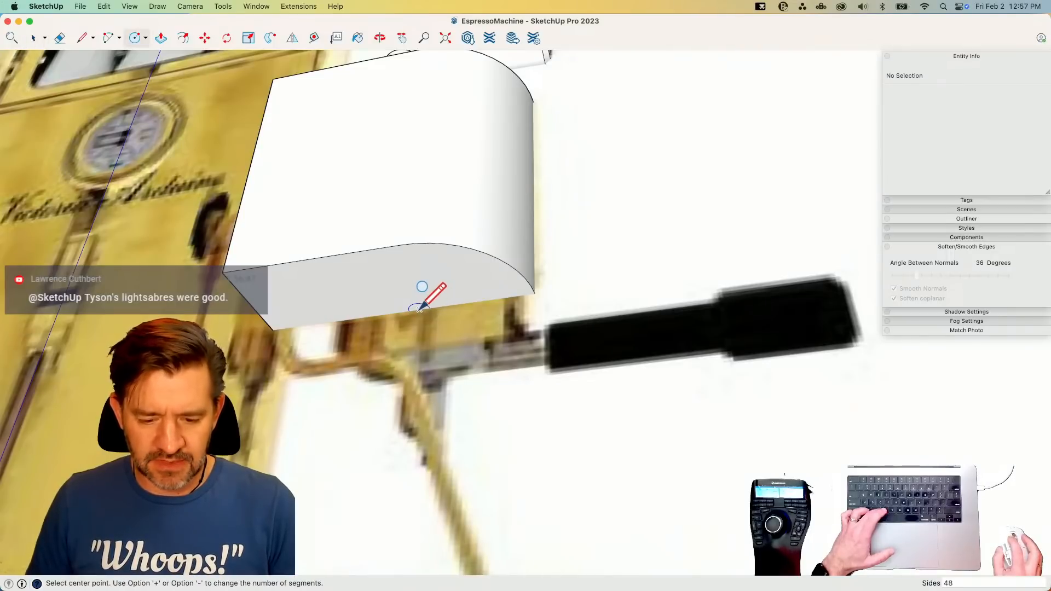
left_click(419, 310)
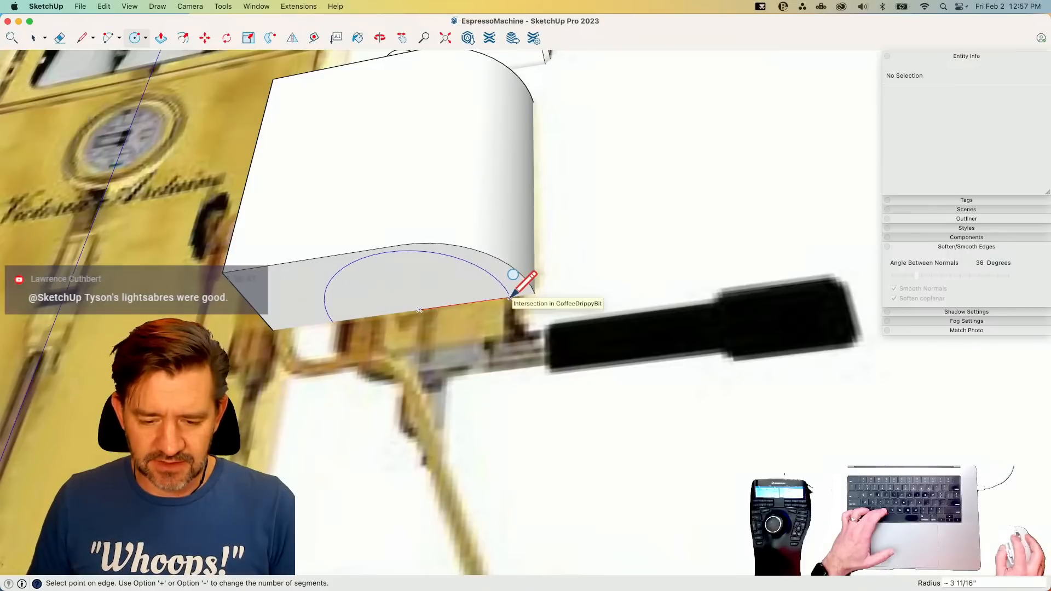
left_click(509, 297)
key("space")
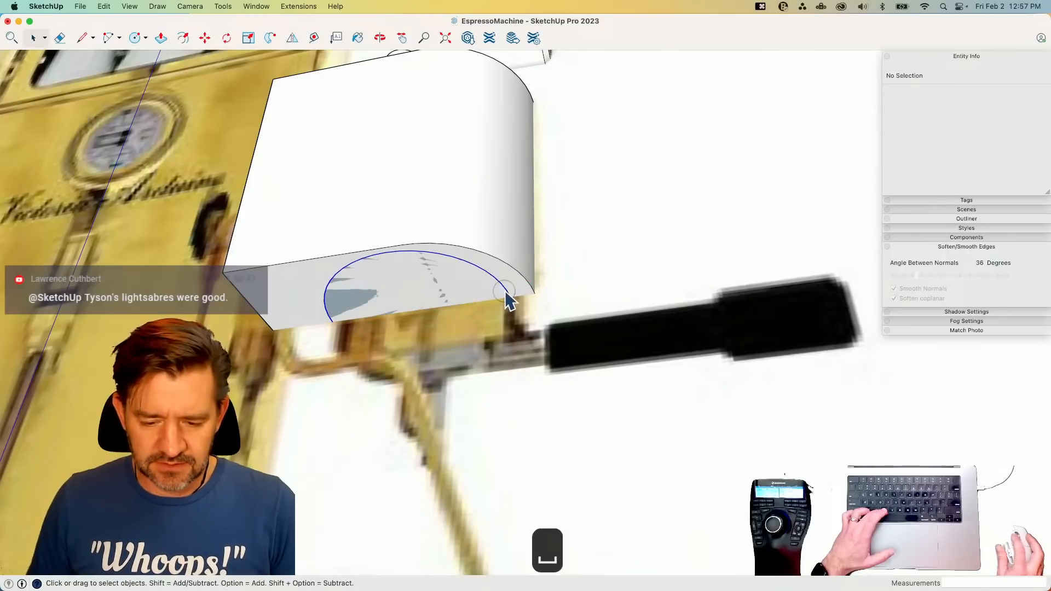
left_click(509, 297)
key("m")
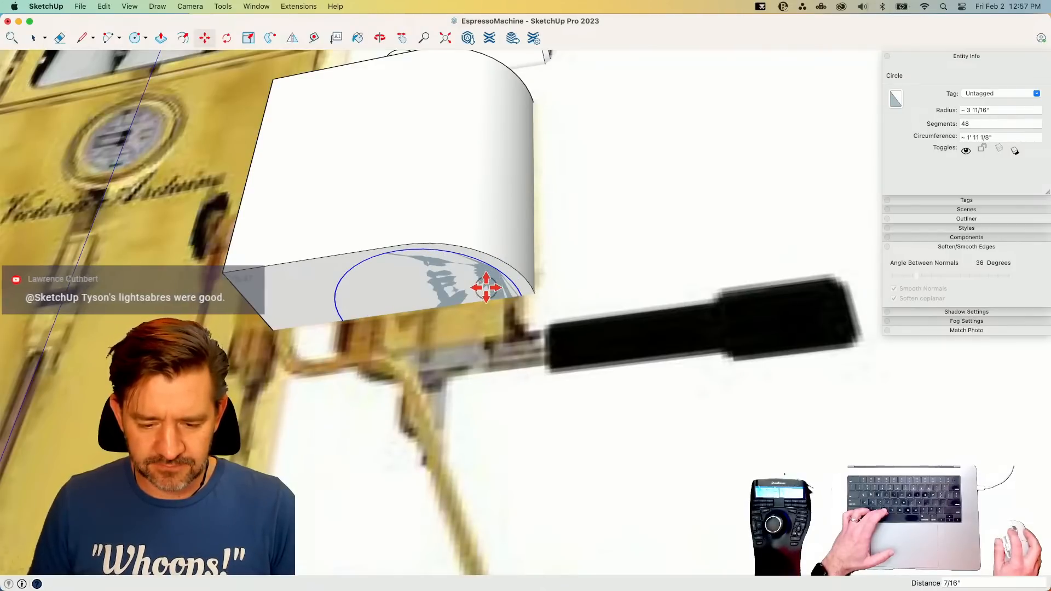
left_click(486, 288)
- Extrude the circular face on the brewing box's underside about 1 3/4" downward
key("p")
left_click(460, 293)
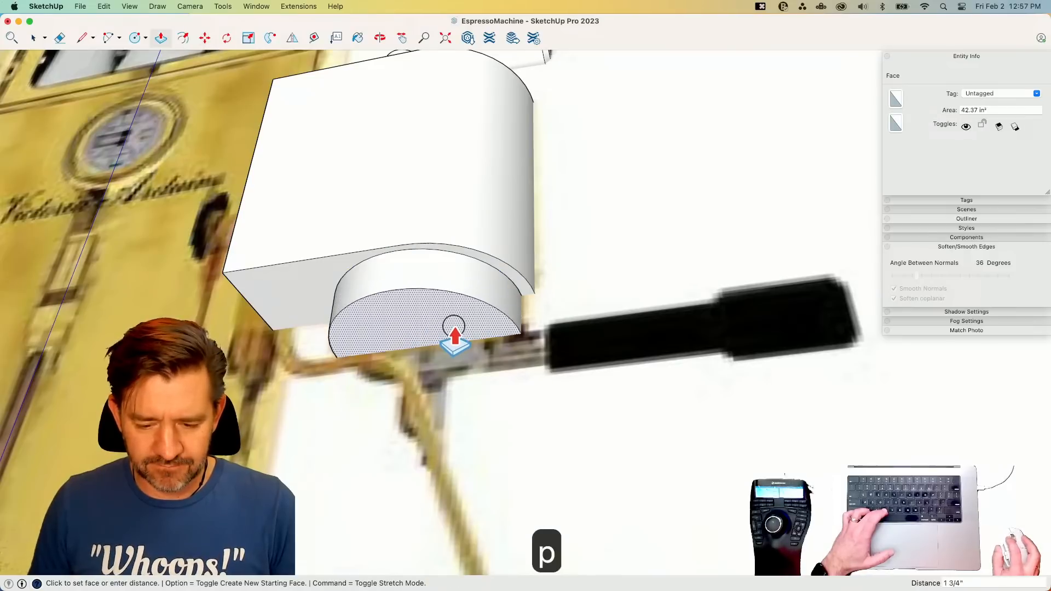
left_click(454, 335)
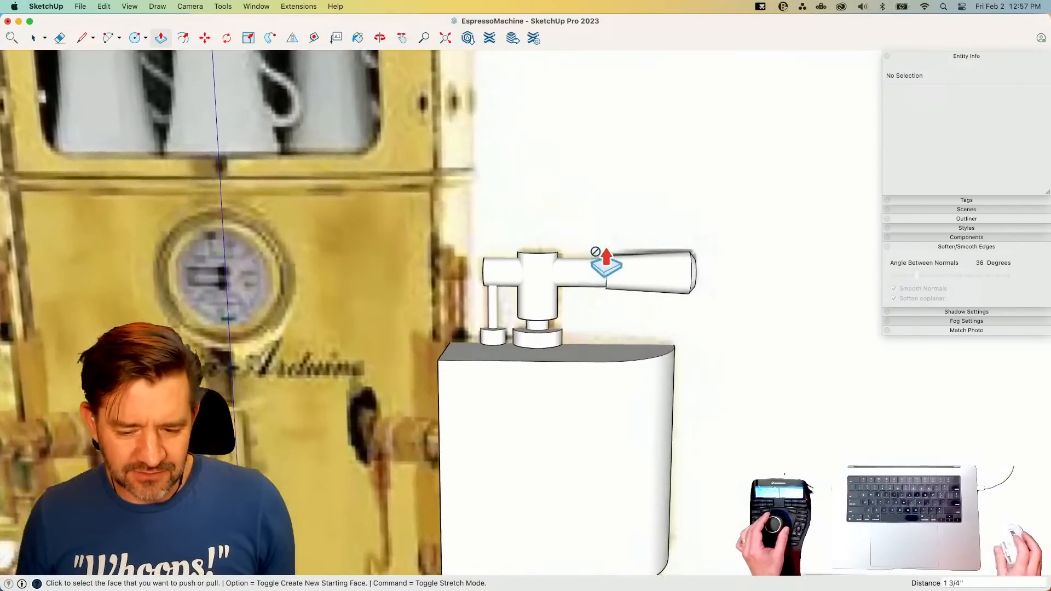
key("space")
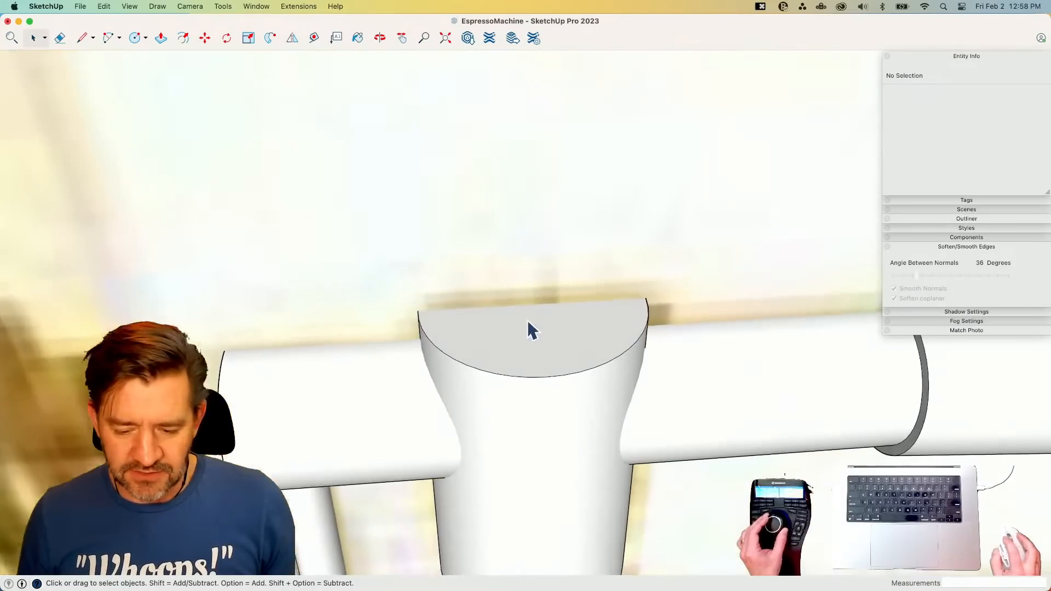
- Open the valve group for editing and select the circular top edge of the thick vertical cylinder
left_click(542, 356)
double_click(542, 356)
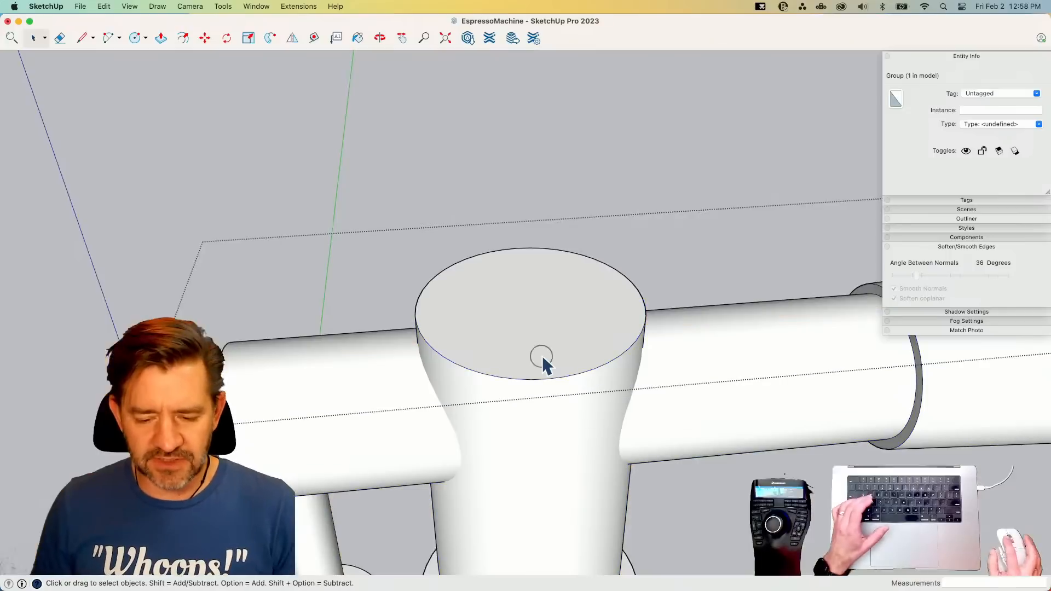
left_click(567, 262)
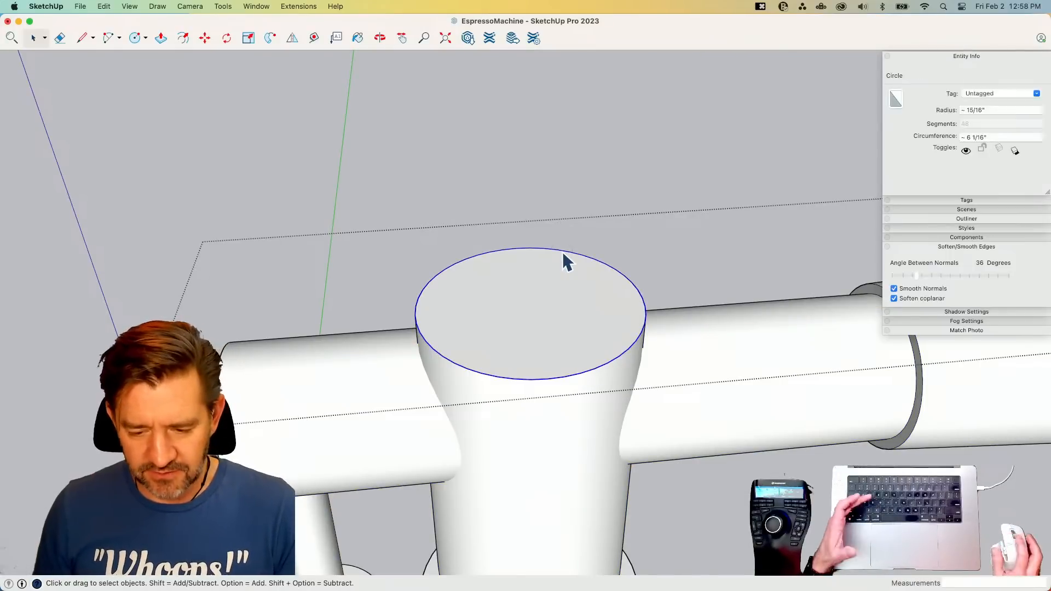
- Offset the thick vertical cylinder's top circle inward by about 1/8"
key("f")
left_click(560, 251)
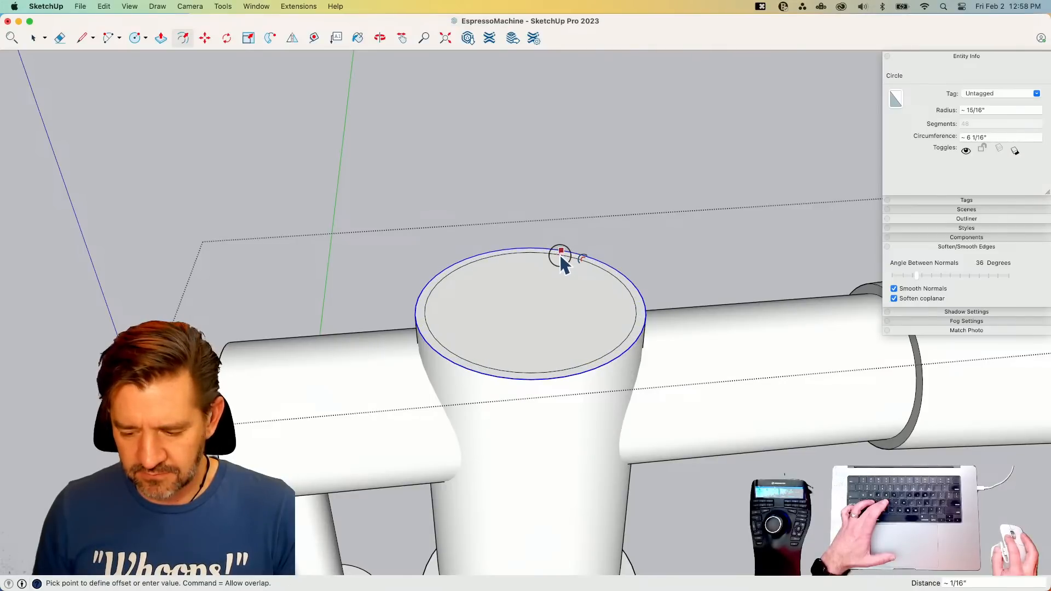
left_click(557, 255)
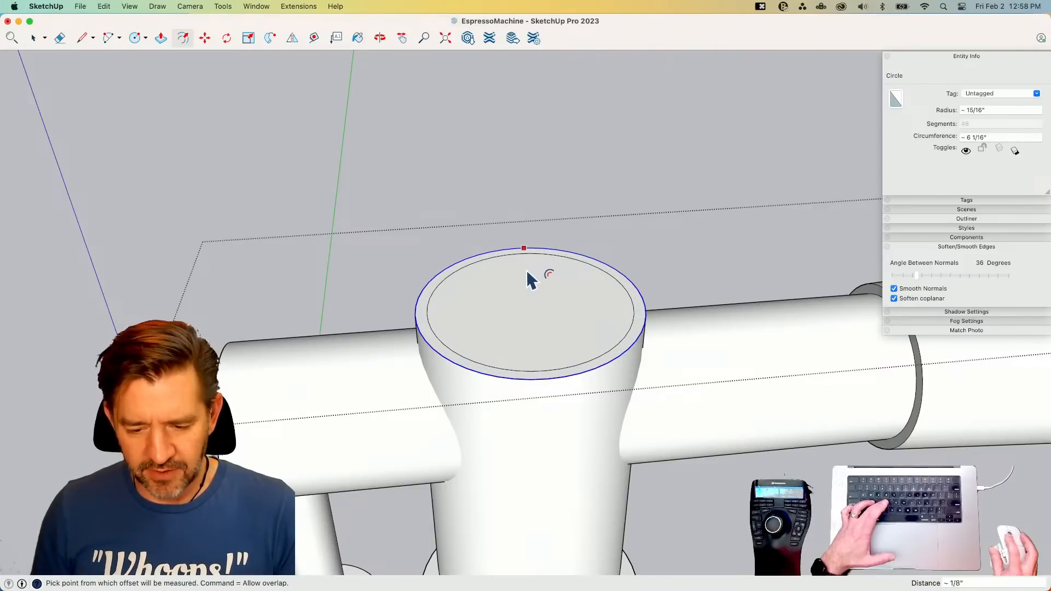
- Raise the inner circular face on the thick vertical cylinder's top 1/8" along the blue axis and leave the group
key("space")
left_click(509, 297)
key("m")
left_click(506, 287)
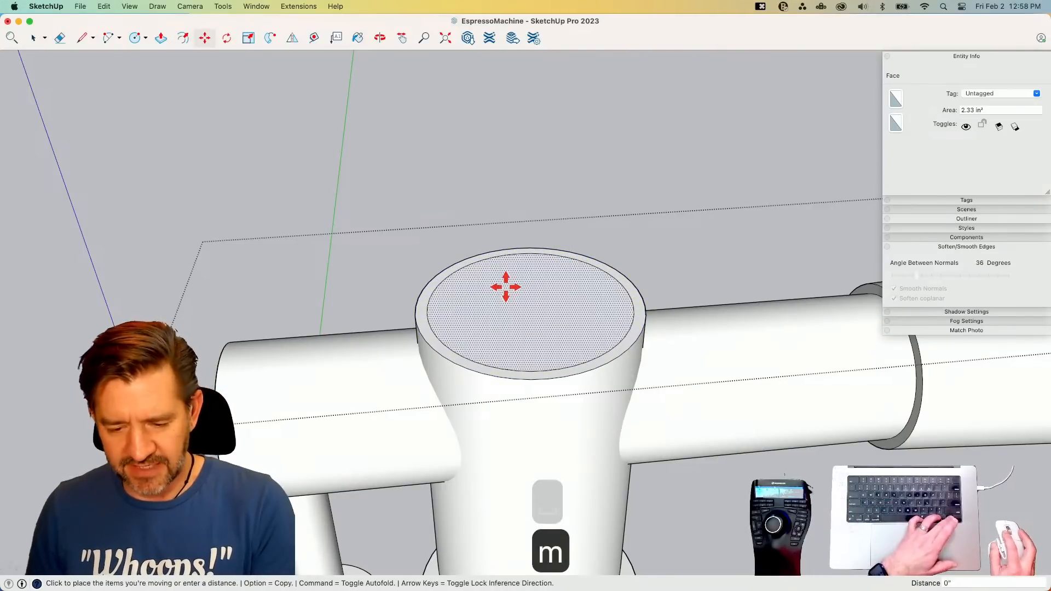
key("Up")
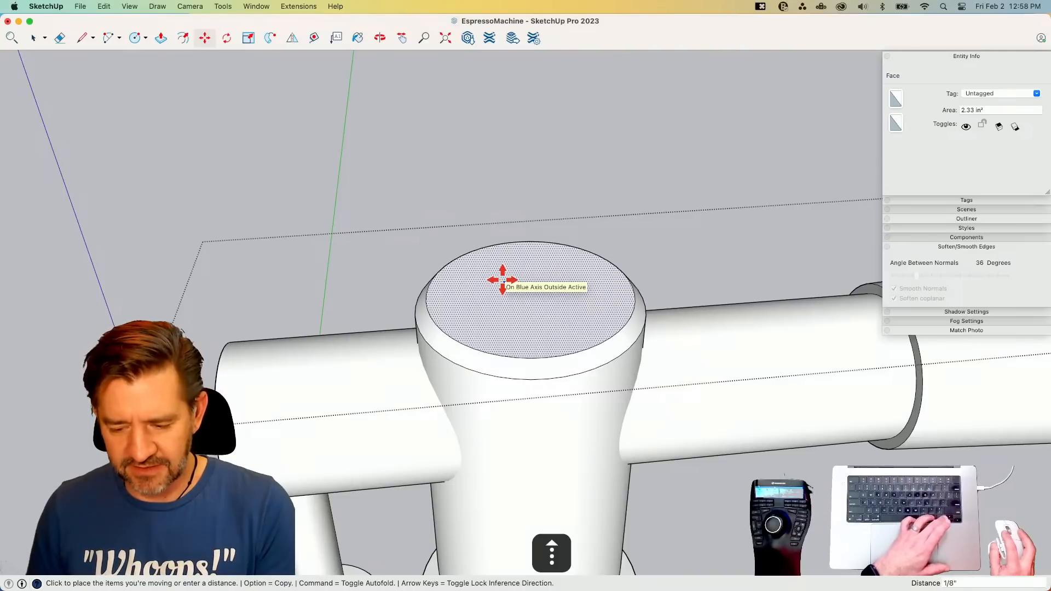
left_click(503, 279)
key("space")
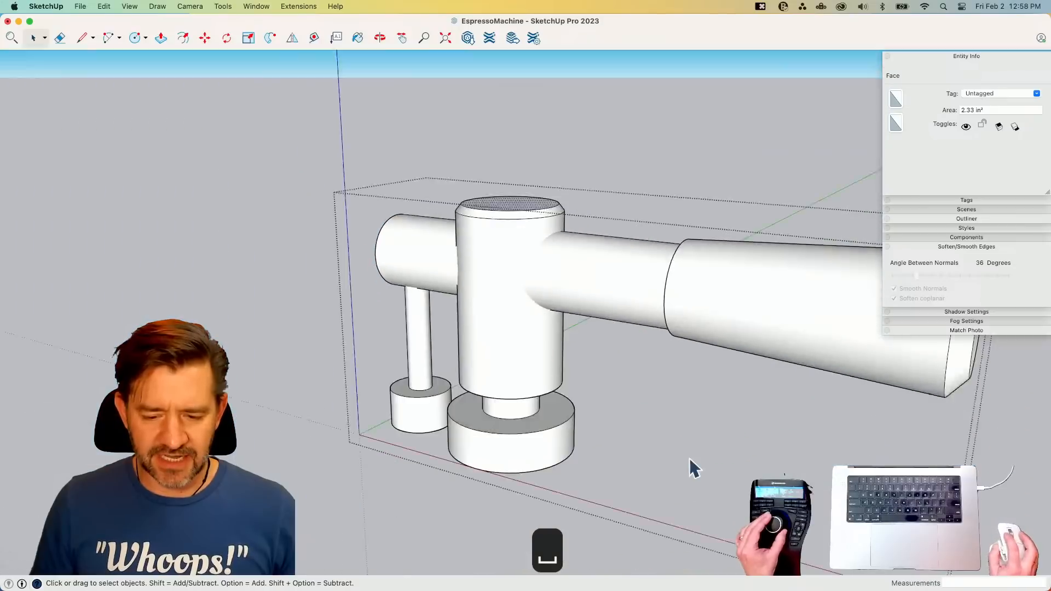
left_click(697, 444)
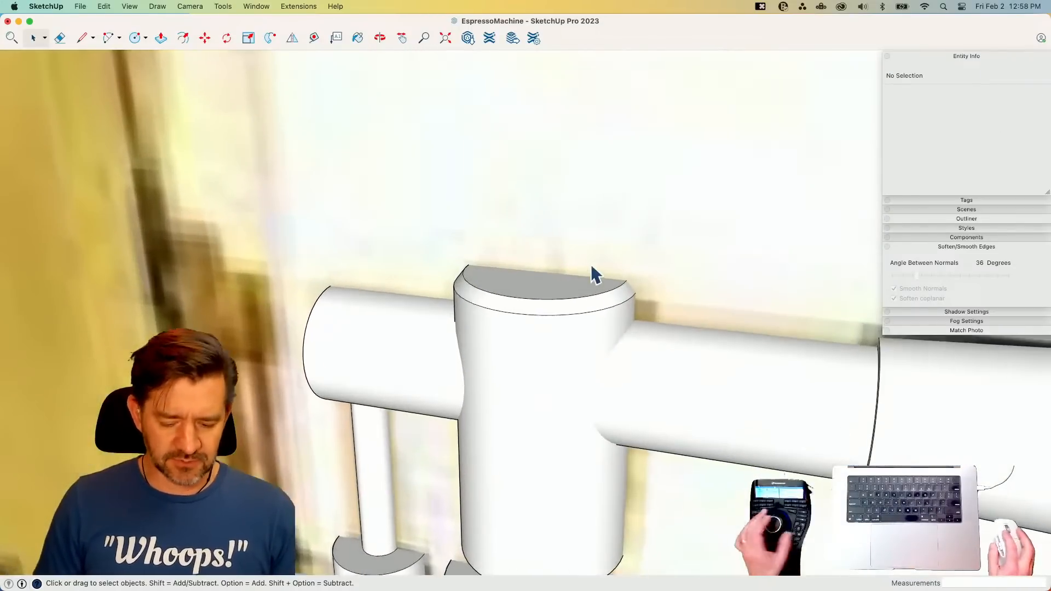
- Undo the raised face and the offset on the thick vertical cylinder's top, returning to editing inside the group
key("super+z")
key("super+z")
key("super+z")
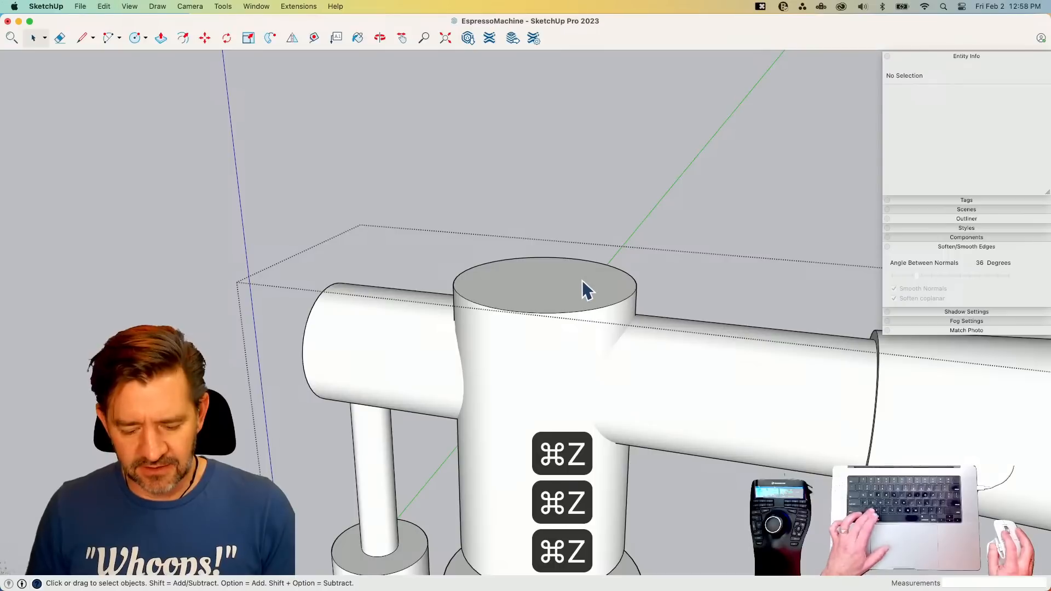
- Offset the thick vertical cylinder's top circle inward by 1/16"
key("f")
left_click(436, 317)
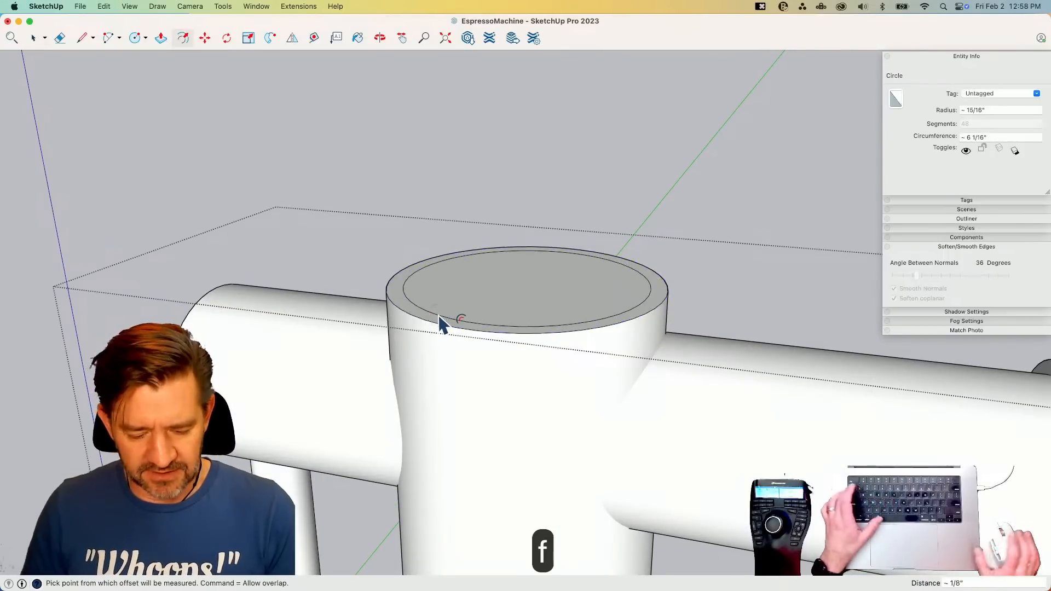
type("1/16")
key("Return")
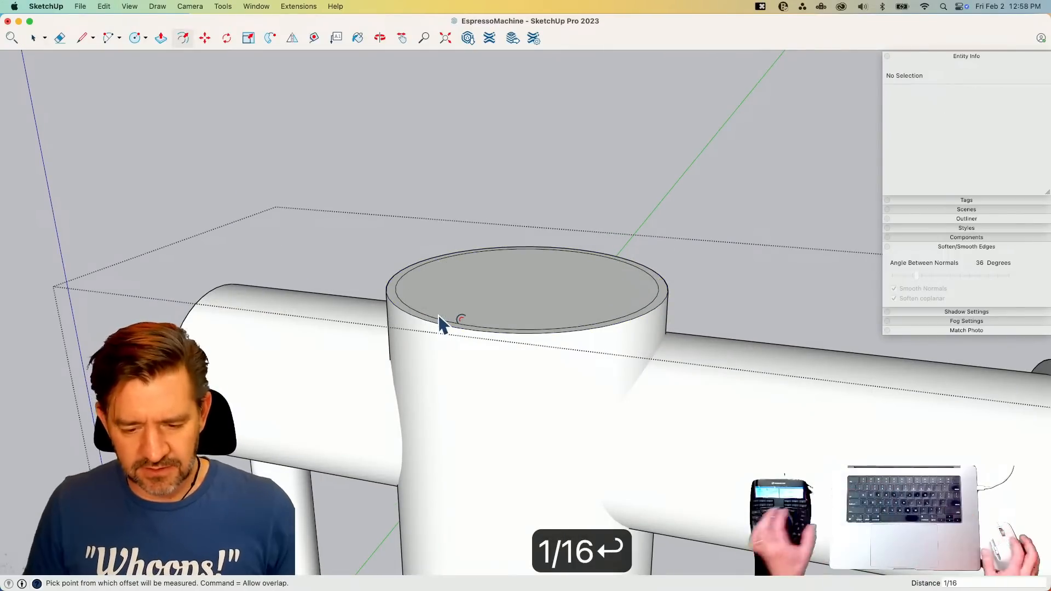
- Raise the thick cylinder's inner top face 1/16" along the blue axis to form a chamfer, and close the group
key("space")
left_click(442, 311)
key("m")
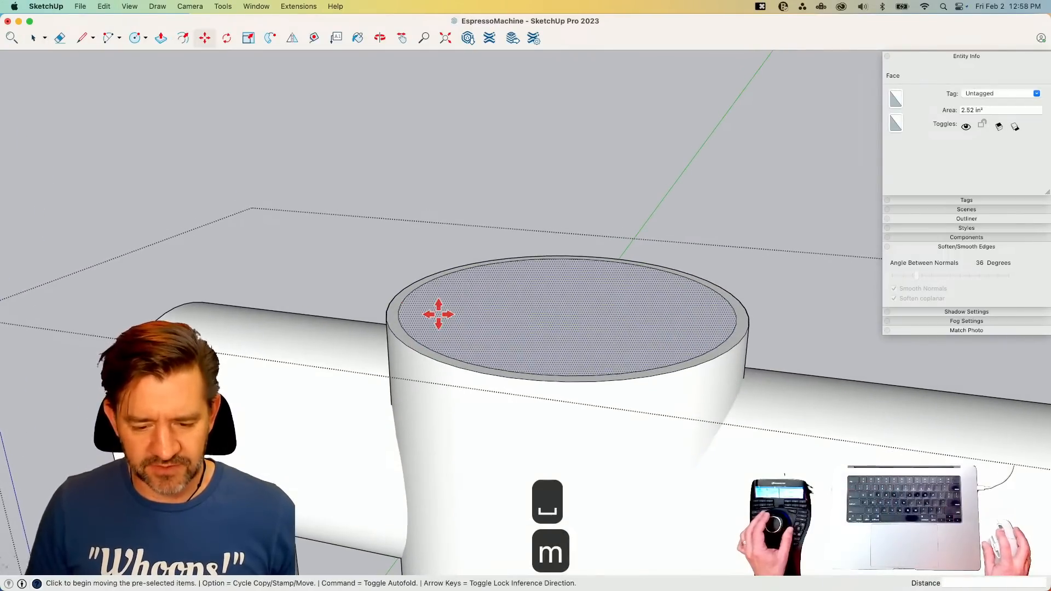
left_click(438, 314)
key("Up")
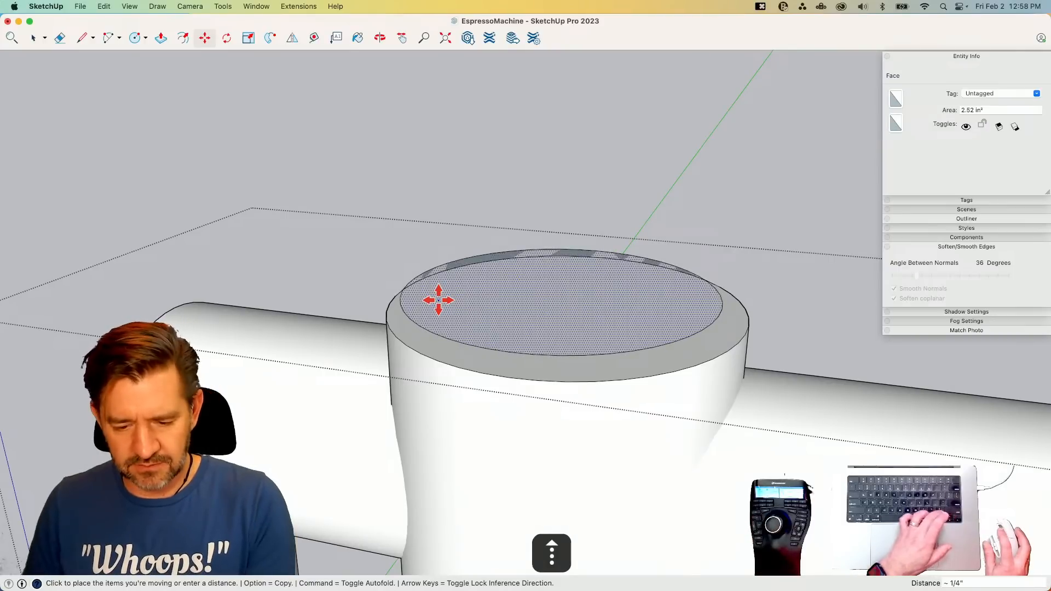
left_click(435, 302)
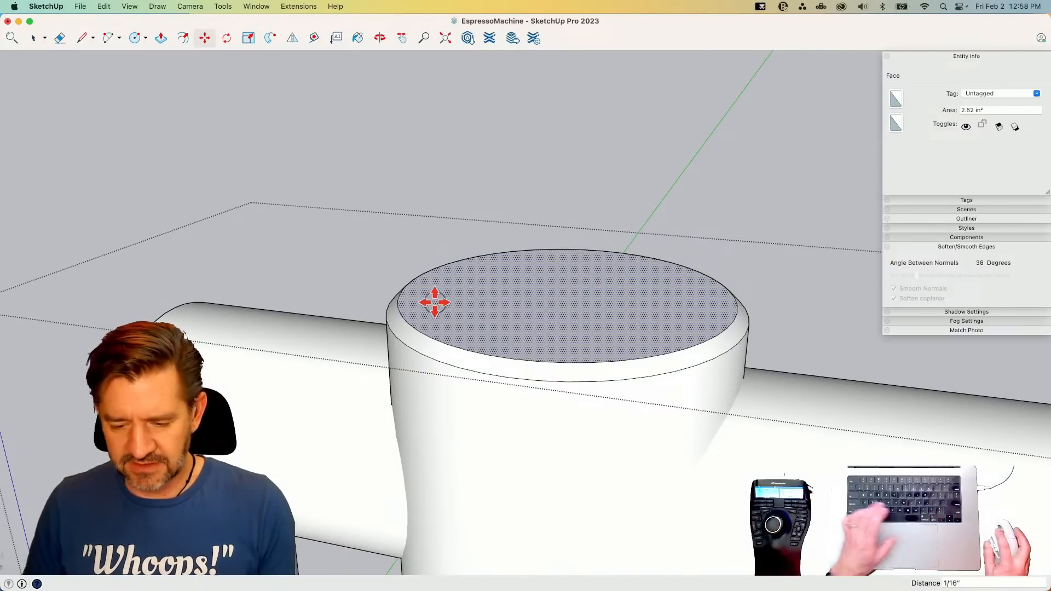
key("space")
left_click(801, 446)
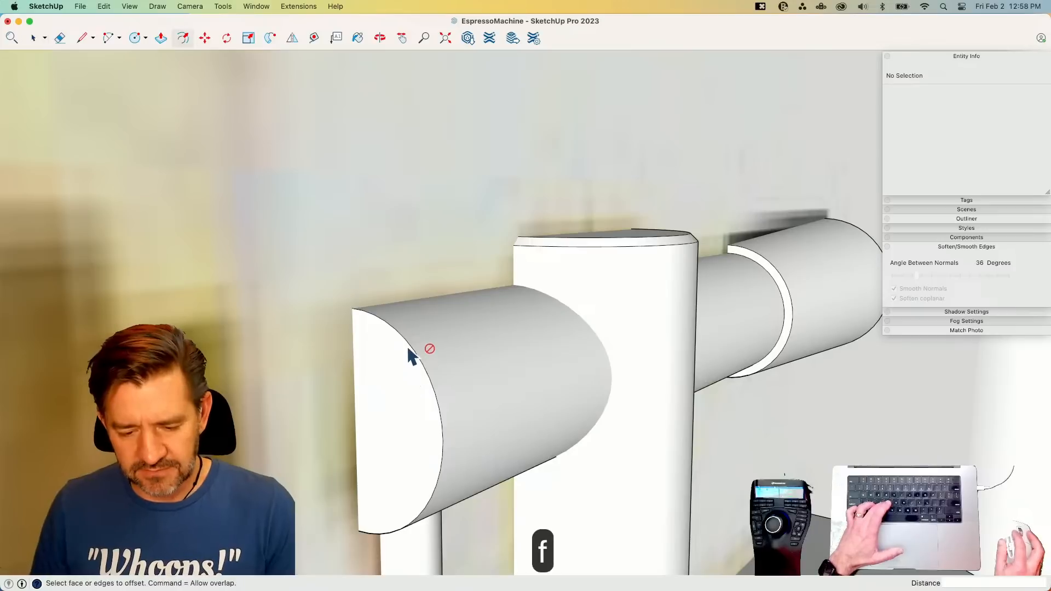
- Repeat the 1/16" inward offset on the horizontal pipe's free end, the thick cylinder's underside and the small base's top
key("space")
left_click(382, 366)
key("f")
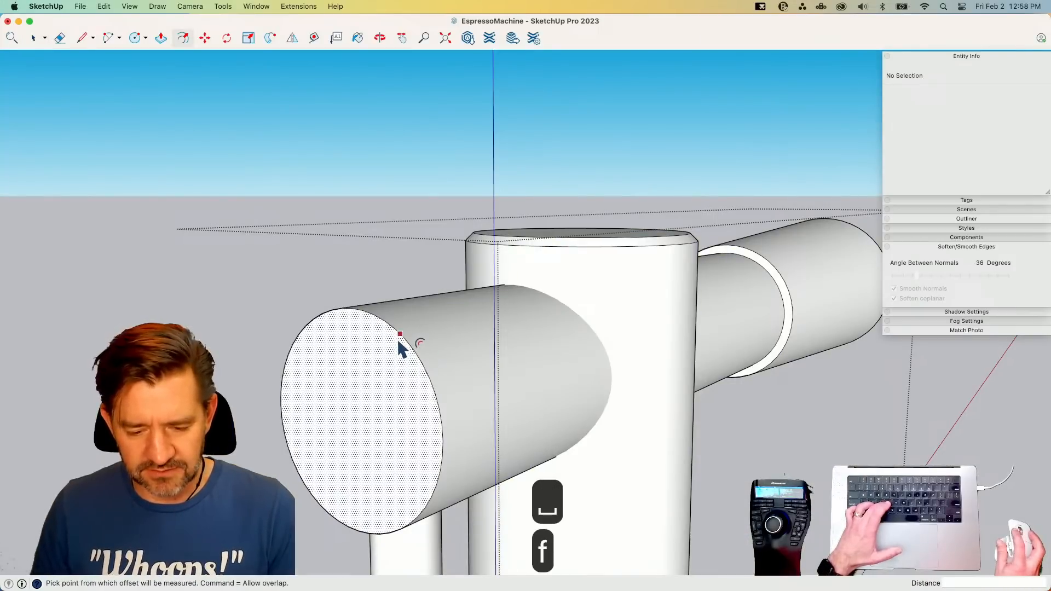
double_click(397, 340)
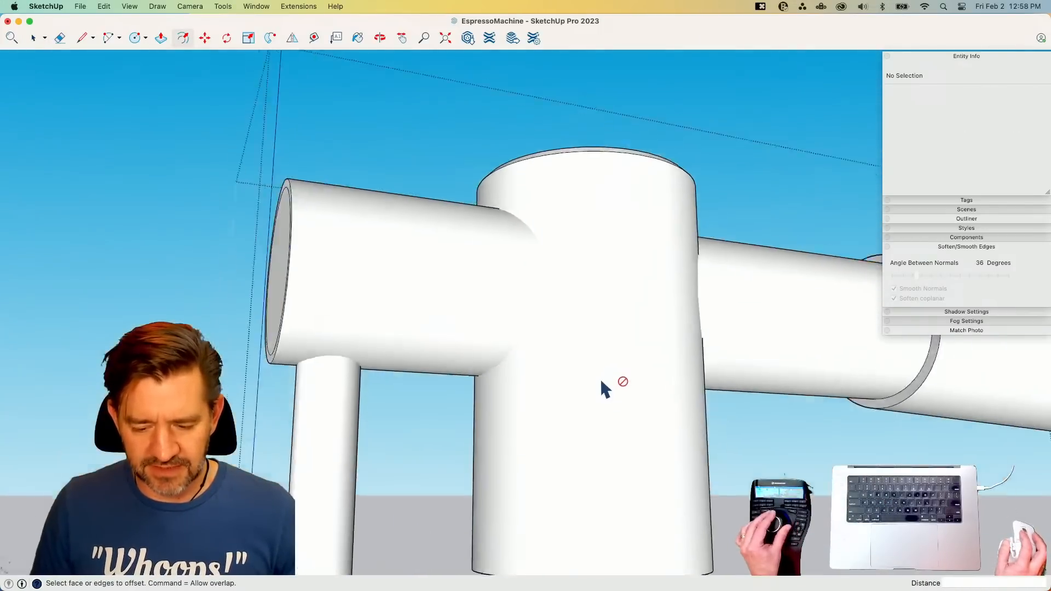
double_click(537, 292)
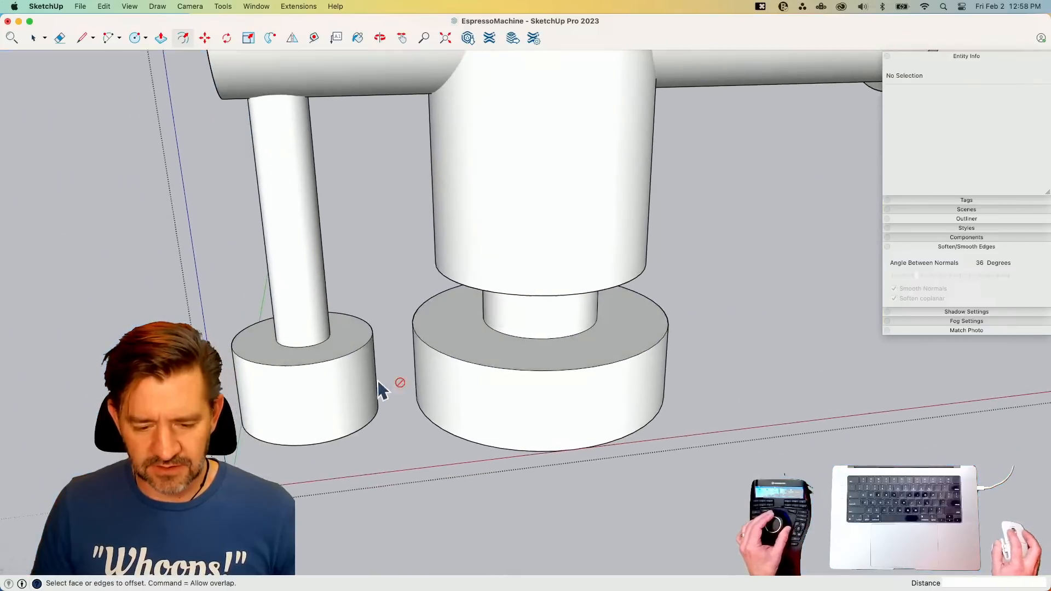
left_click(327, 365)
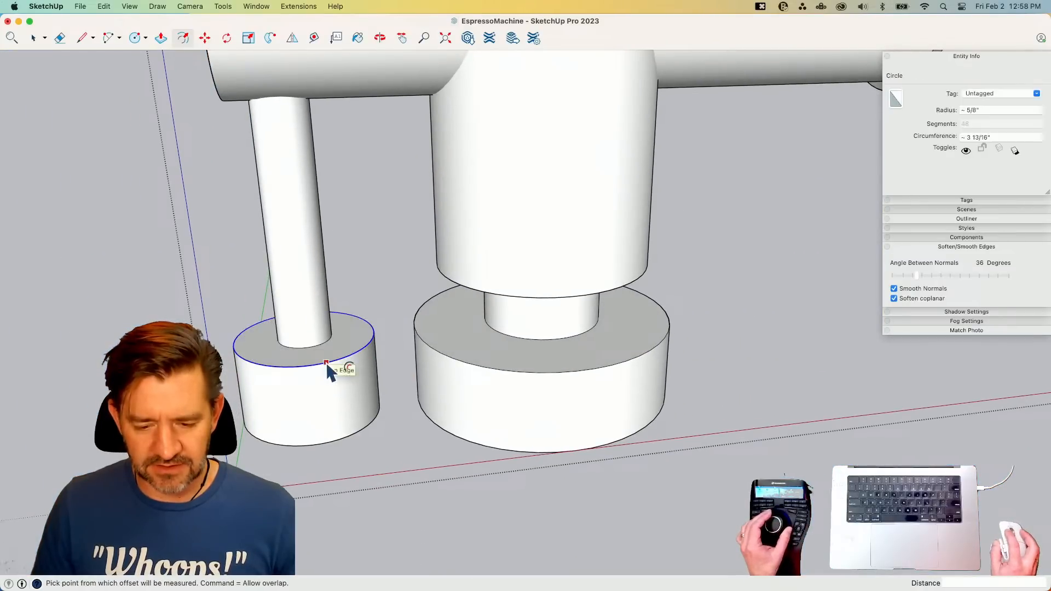
- Raise the small base's inner top face 1/16" along the blue axis to chamfer its rim
key("space")
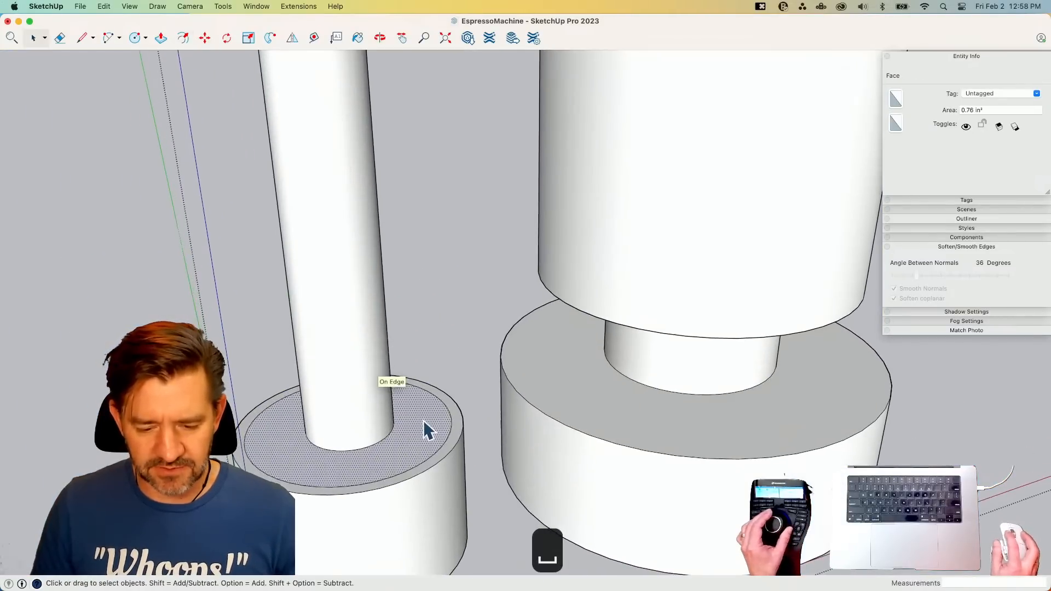
left_click(425, 440)
key("m")
left_click(418, 412)
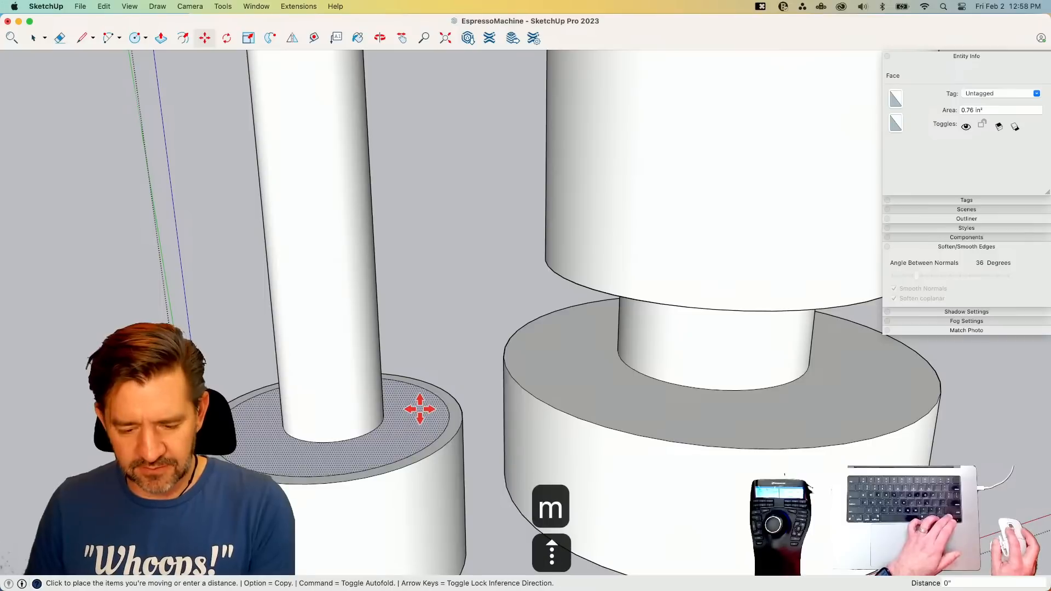
key("Up")
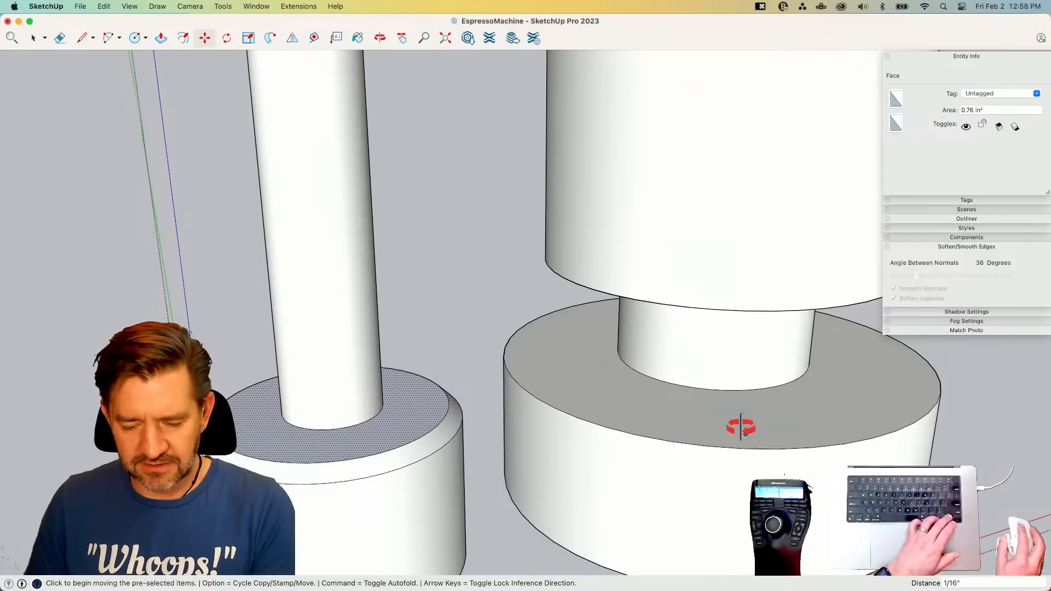
- Lower the inner ring face on the thick cylinder's underside 1/16" along the blue axis
middle_click_drag(740, 427, 590, 256)
key("Escape")
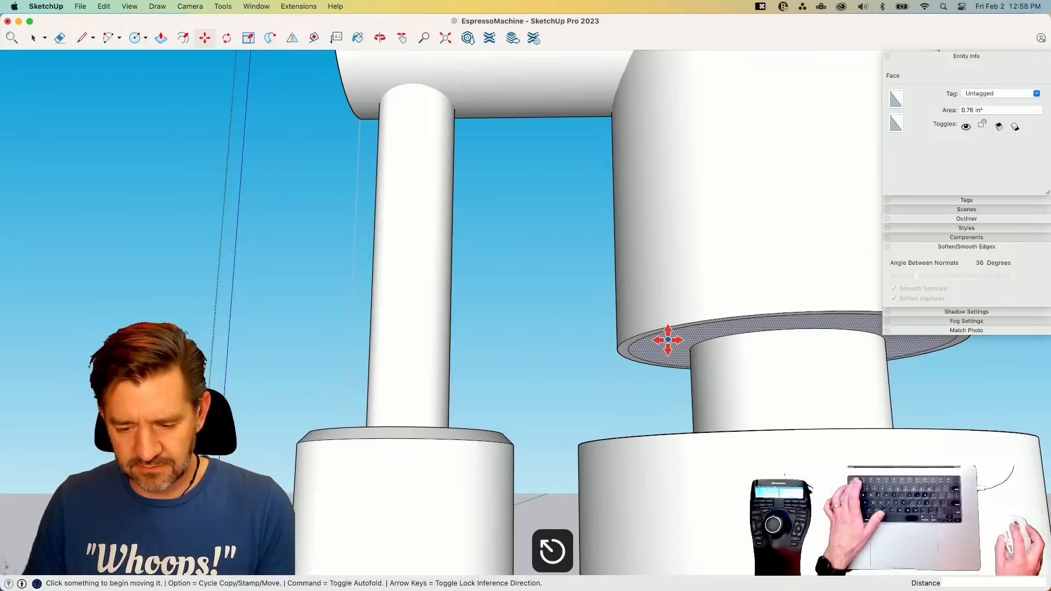
key("Up")
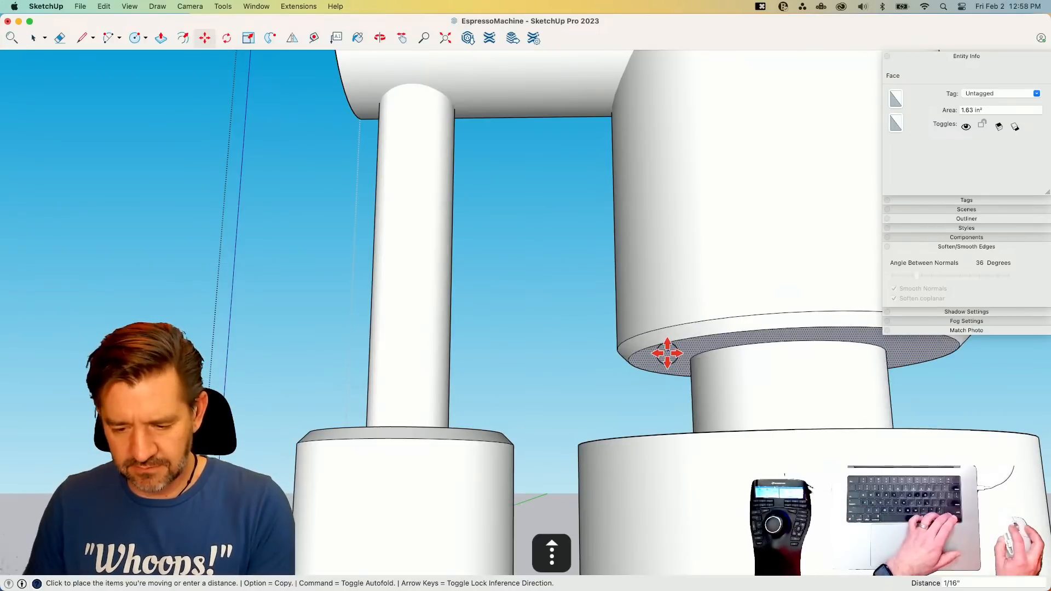
left_click(668, 353)
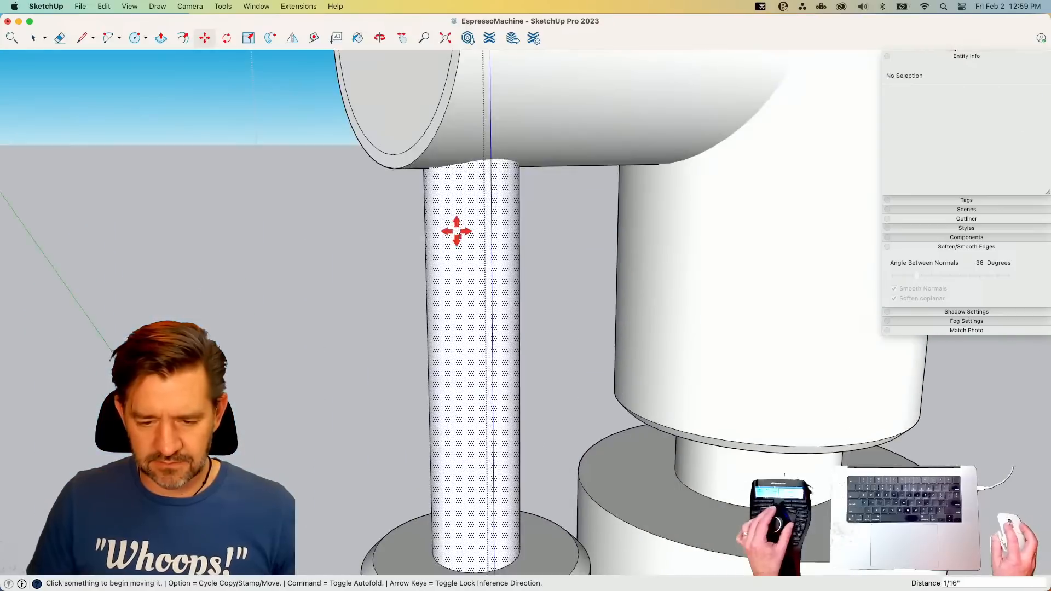
- Move the inner face of the horizontal pipe's free end outward 1/16" along the red axis and close the group
left_click(432, 132)
key("Up")
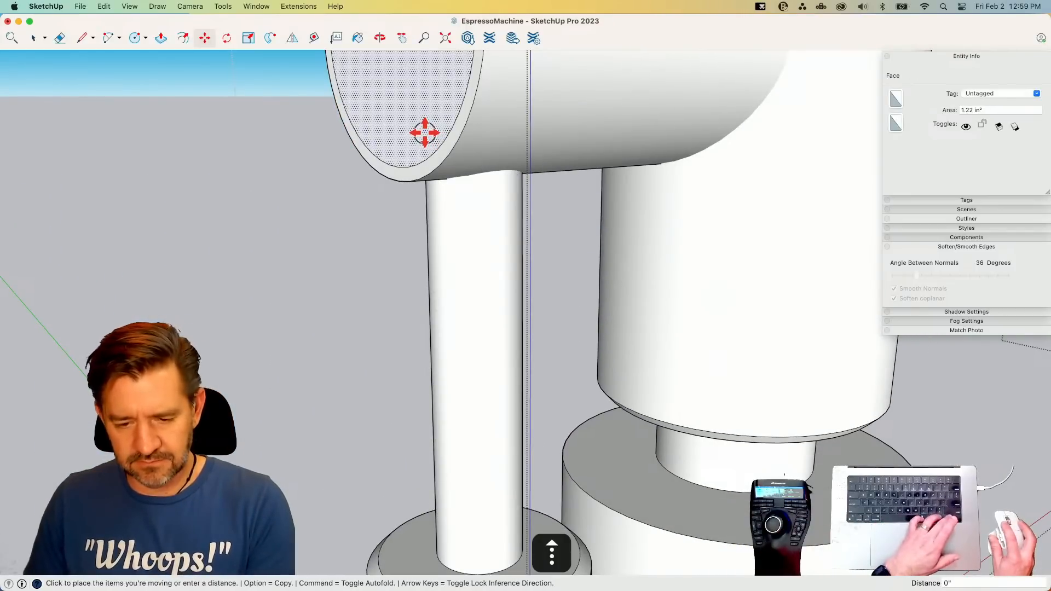
key("Left")
key("Right")
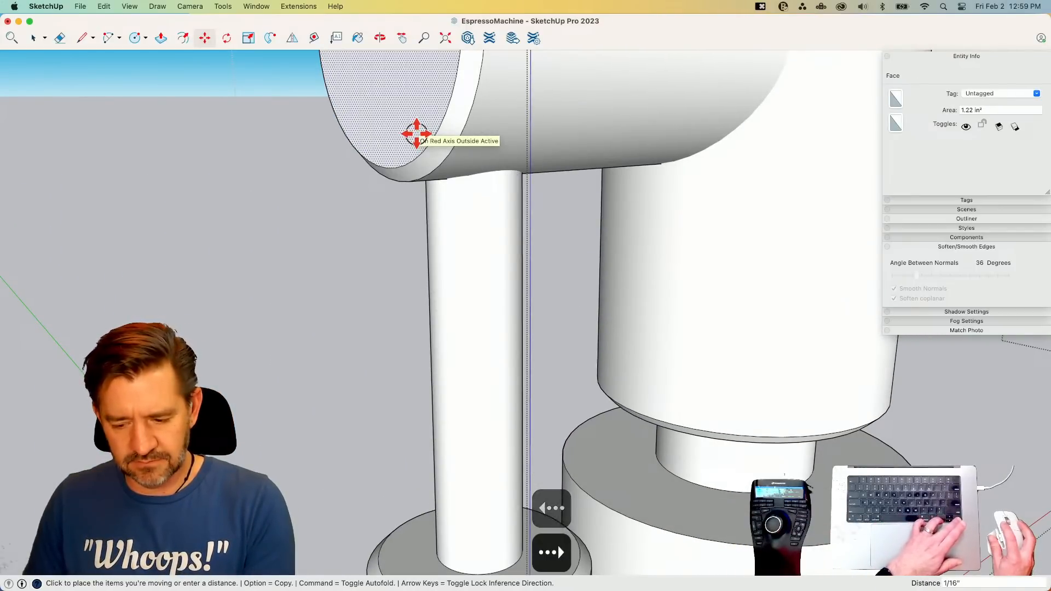
left_click(417, 133)
key("space")
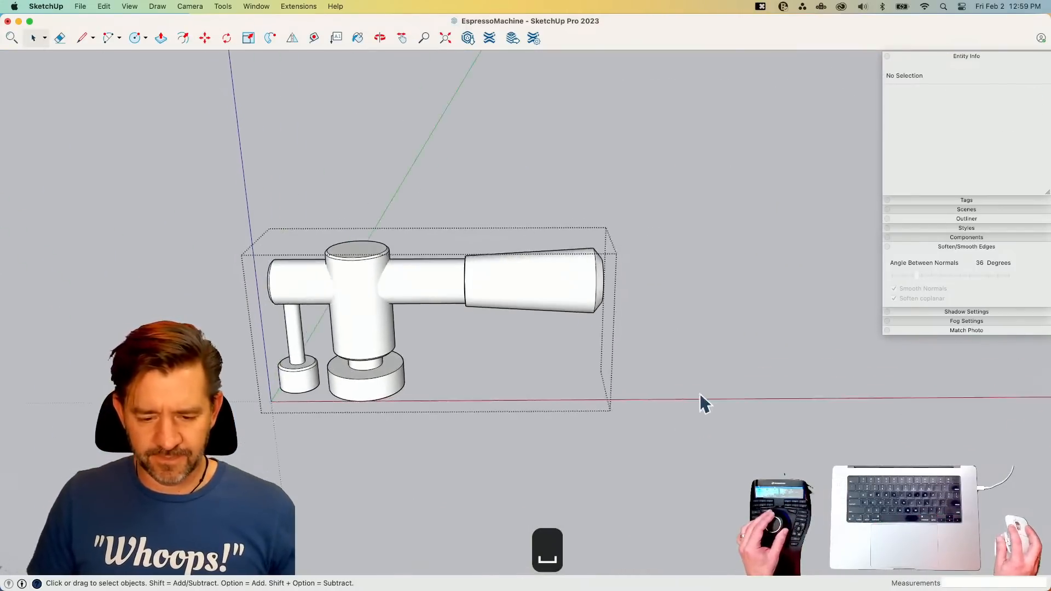
left_click(700, 394)
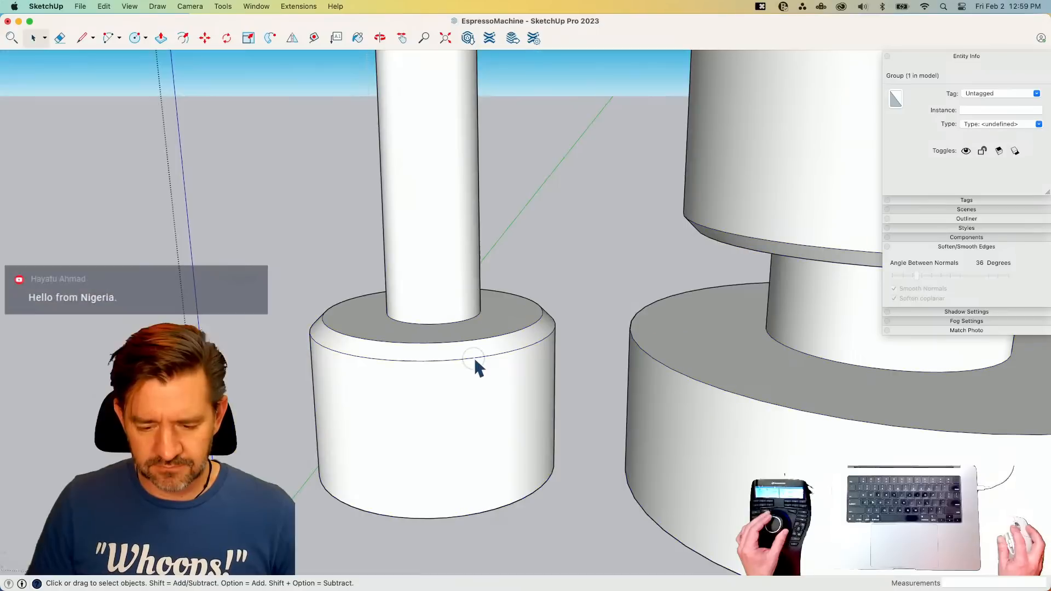
- Reopen the valve group and move the lower circular edge of the small base's chamfer down about 3/16"
double_click(474, 357)
left_click(474, 357)
key("m")
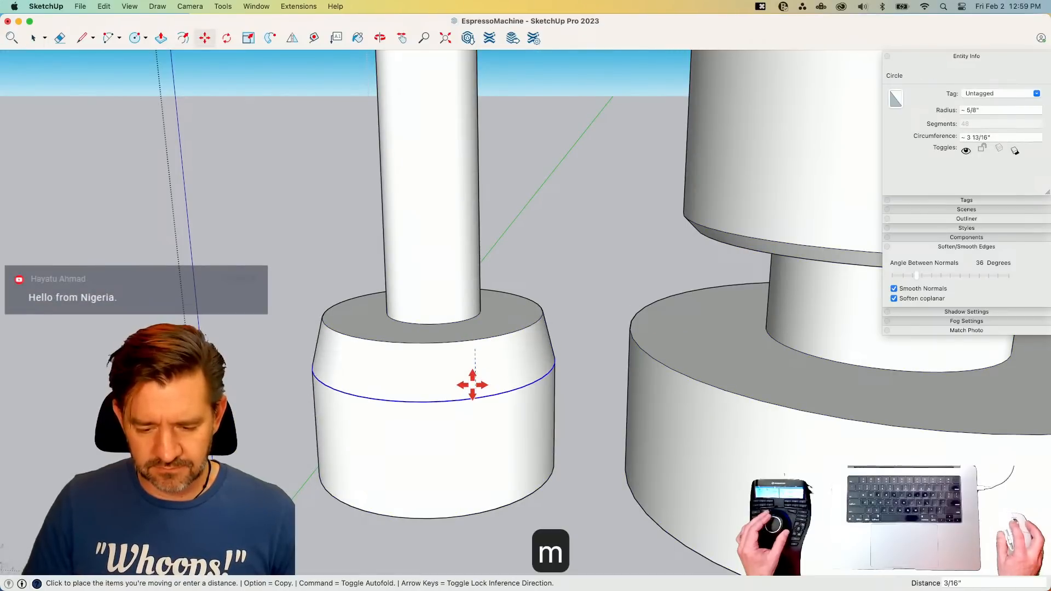
left_click(472, 403)
key("space")
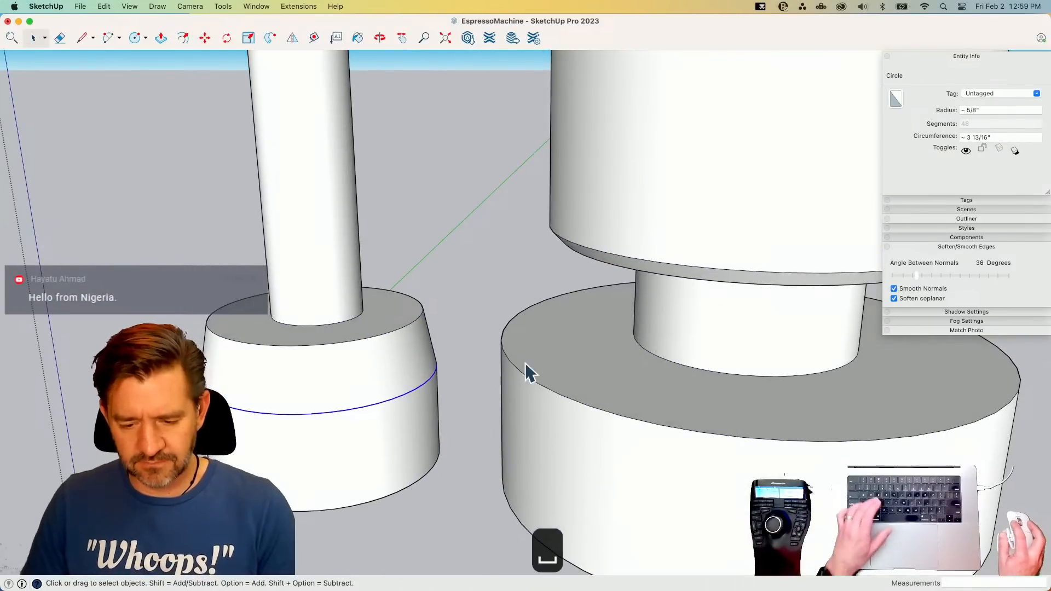
- Repeat the last inward offset on the top circle of the wide base under the thick cylinder
key("f")
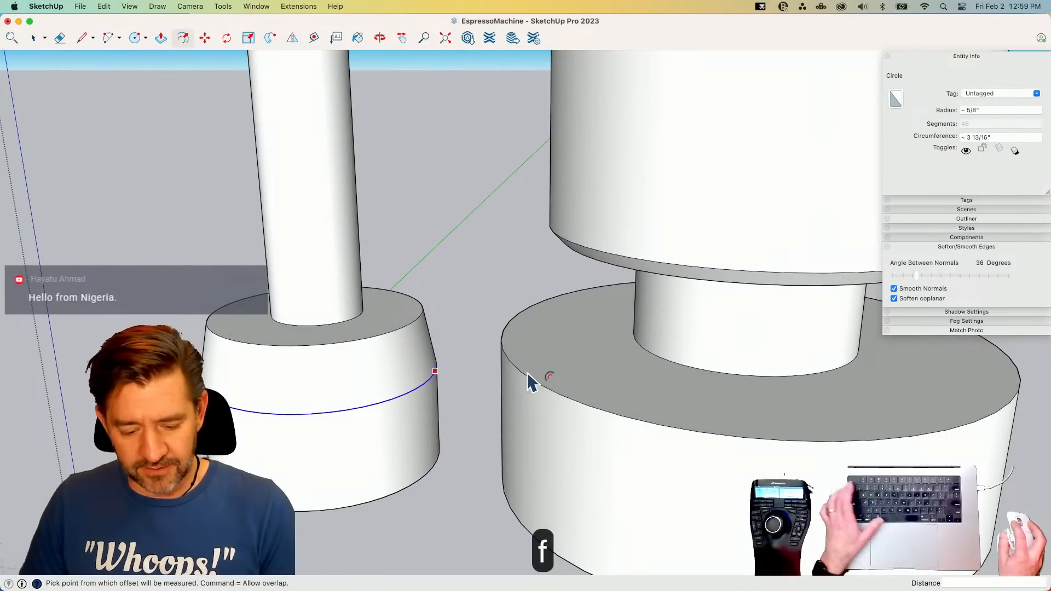
key("Escape")
double_click(527, 372)
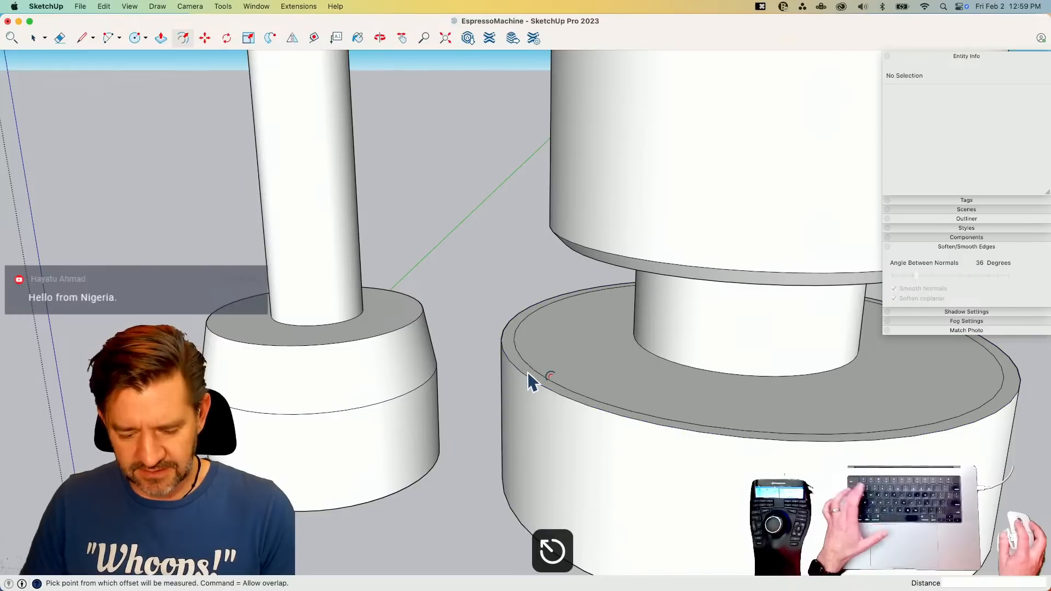
- Raise the inner top face of the wide base under the thick cylinder 1/16" along the blue axis and close the valve group
key("space")
left_click(572, 369)
key("m")
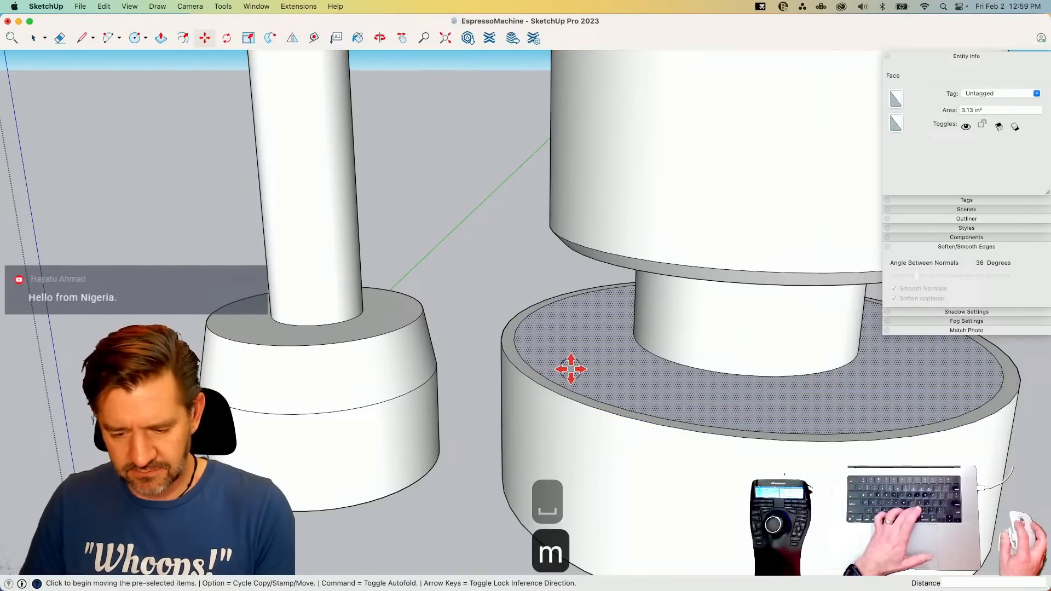
left_click(570, 369)
key("Up")
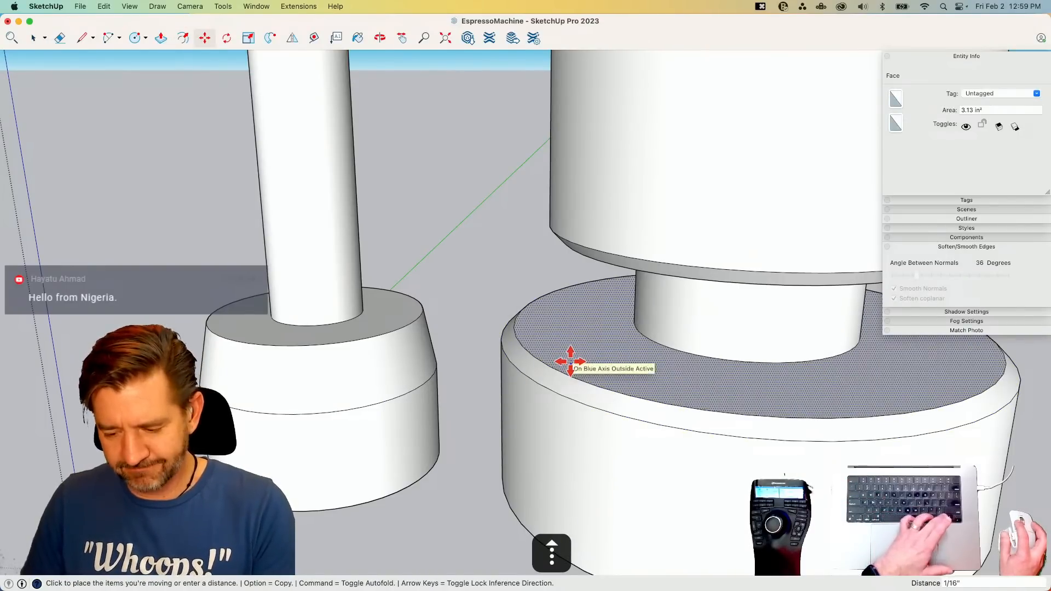
left_click(570, 362)
key("space")
left_click(750, 426)
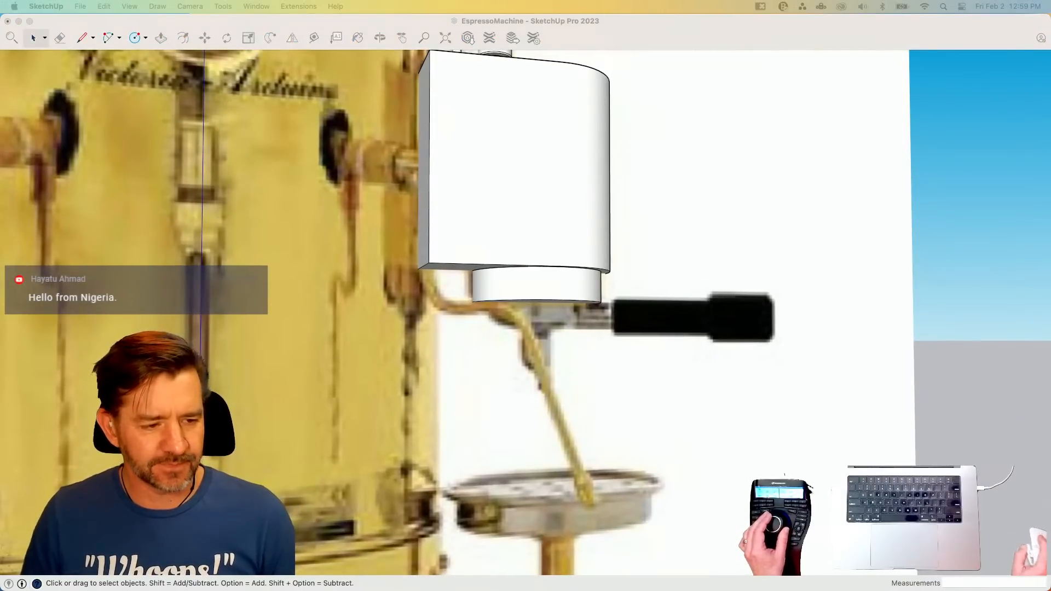
left_click(733, 314)
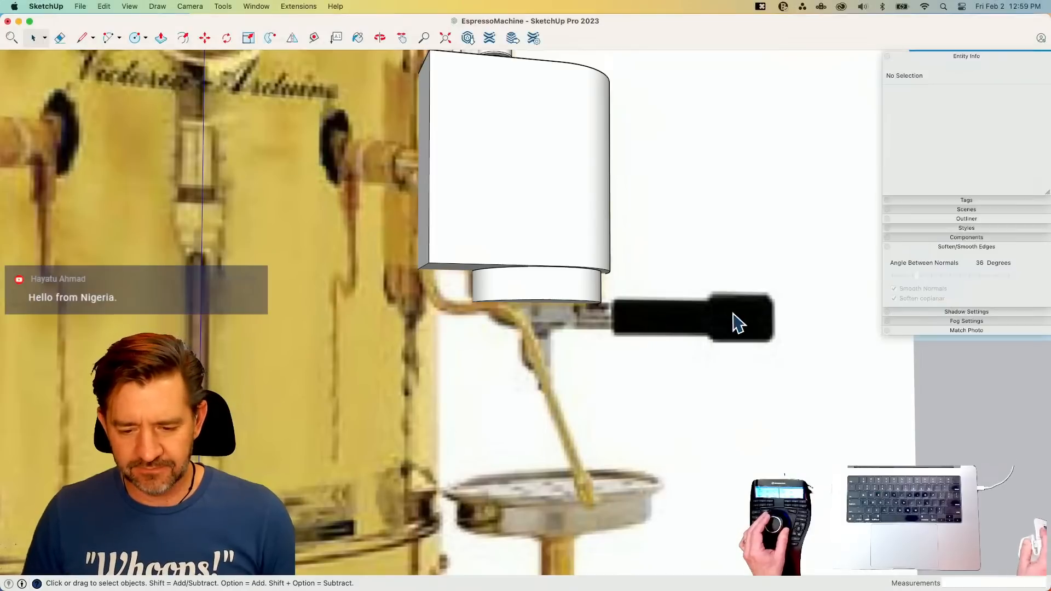
- Open the side box group and offset the two long edges and rounded end of its top face inward
key("space")
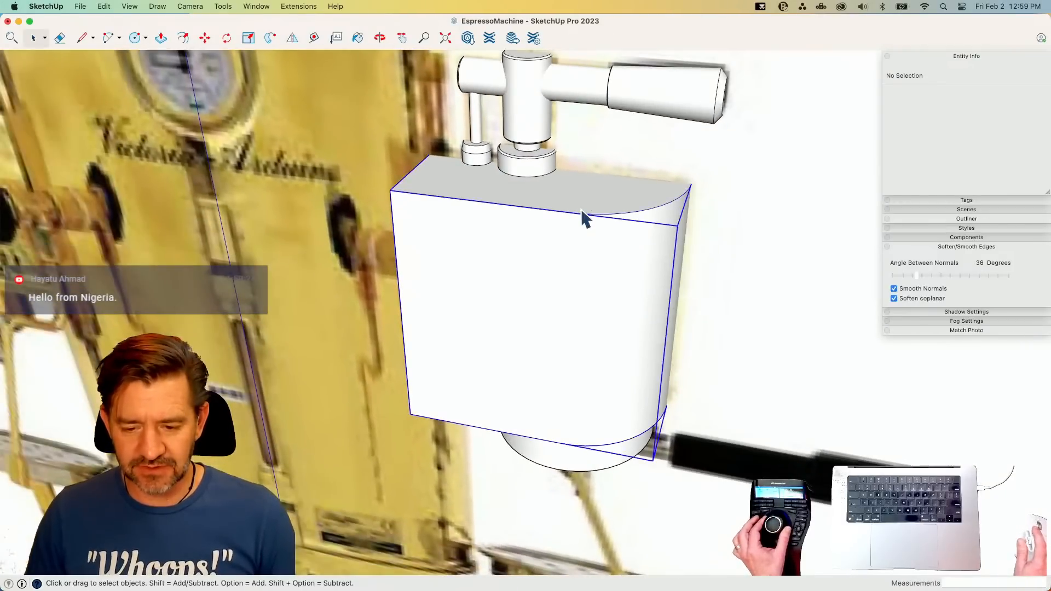
double_click(581, 210)
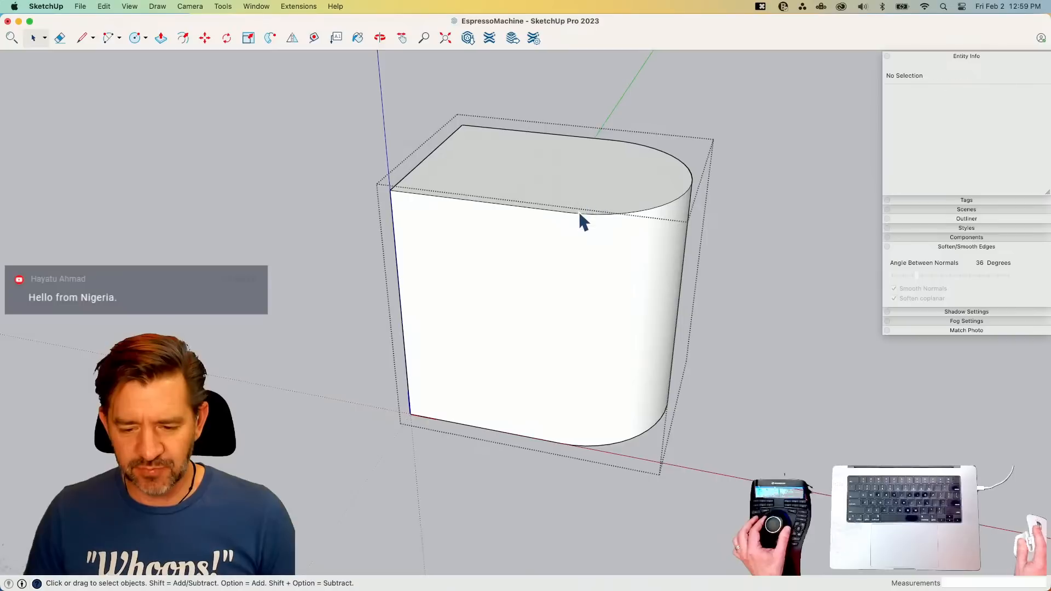
left_click(632, 214)
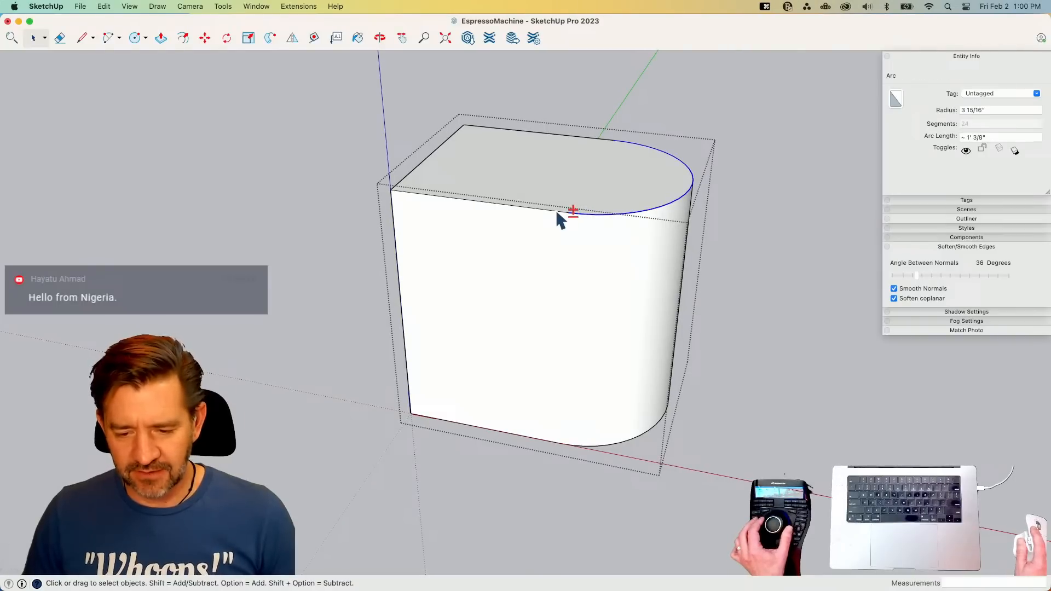
left_click(556, 209, "shift")
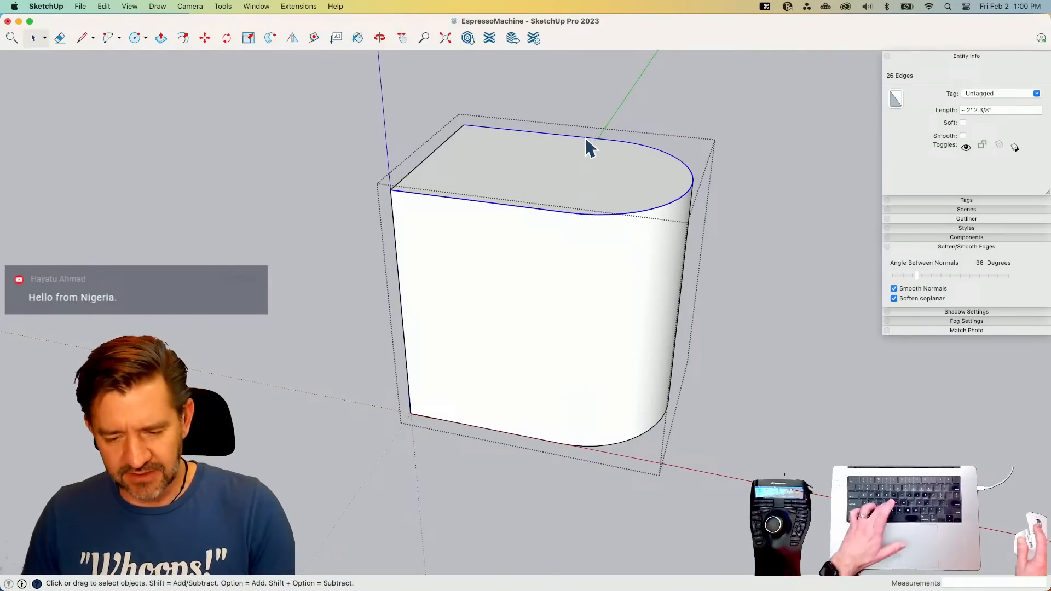
key("f")
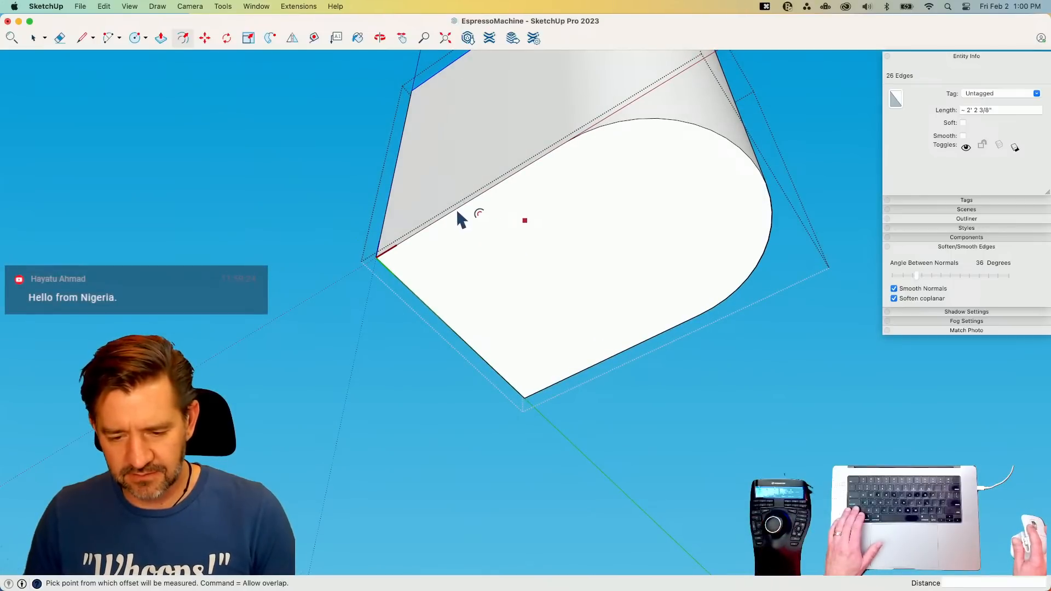
- Offset the two long edges and rounded end of the box's underside inward 1/16"
left_click(483, 194)
key("space")
left_click(483, 193)
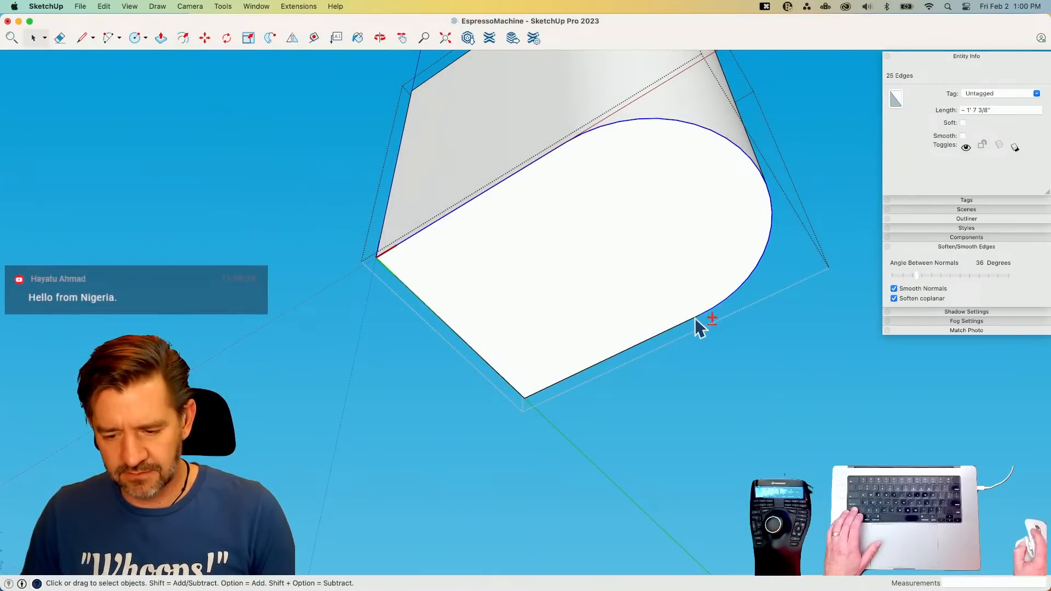
key("f")
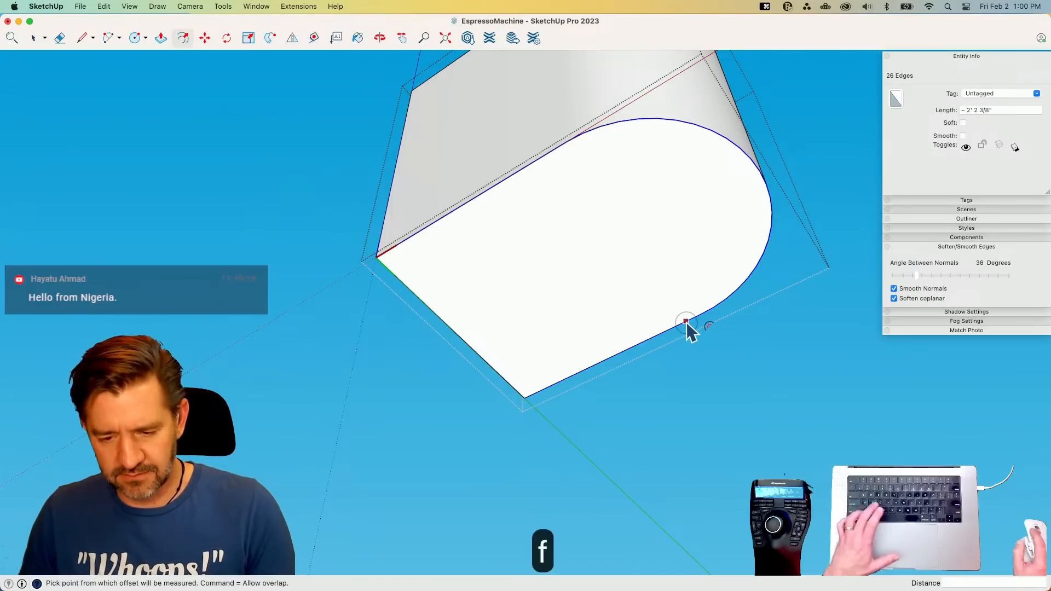
left_click(686, 322)
type("1/16")
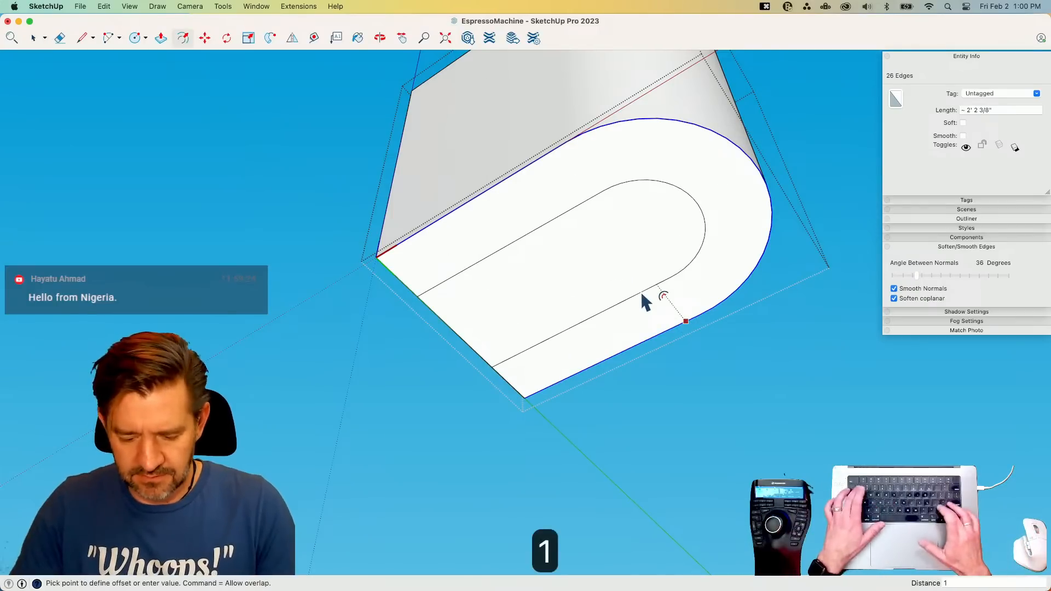
key("Return")
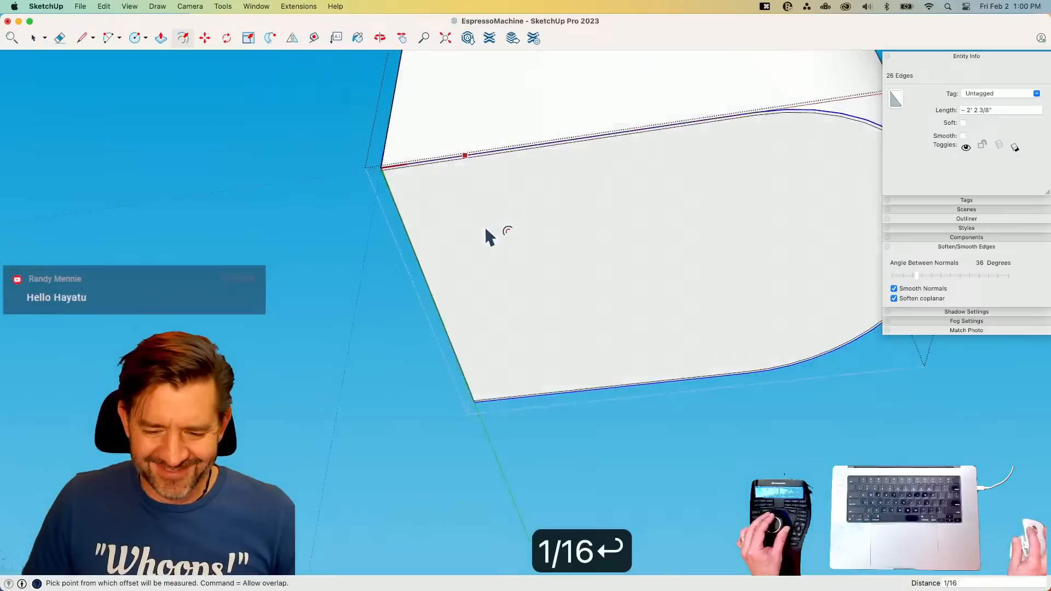
double_click(486, 213)
key("super+z")
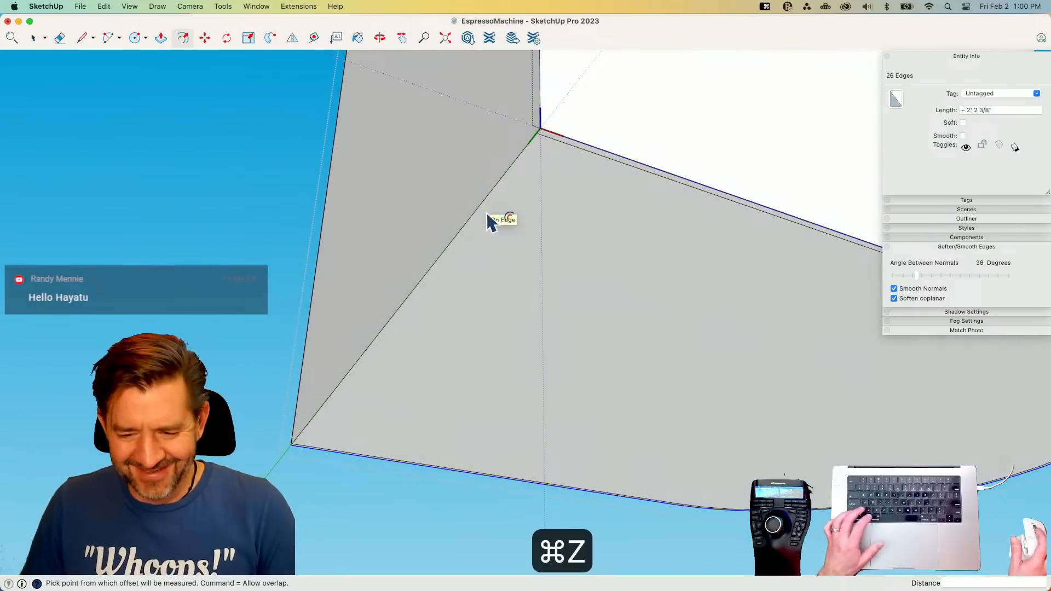
- Move the inner face of the box's underside down 1/16" along the blue axis
key("space")
left_click(487, 215)
key("m")
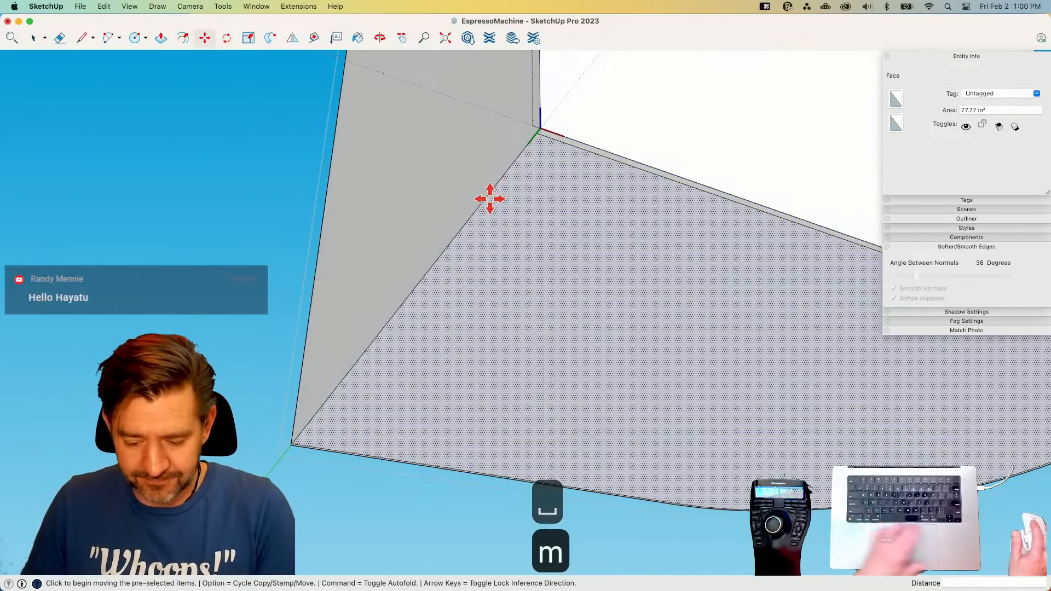
left_click(489, 199)
key("Up")
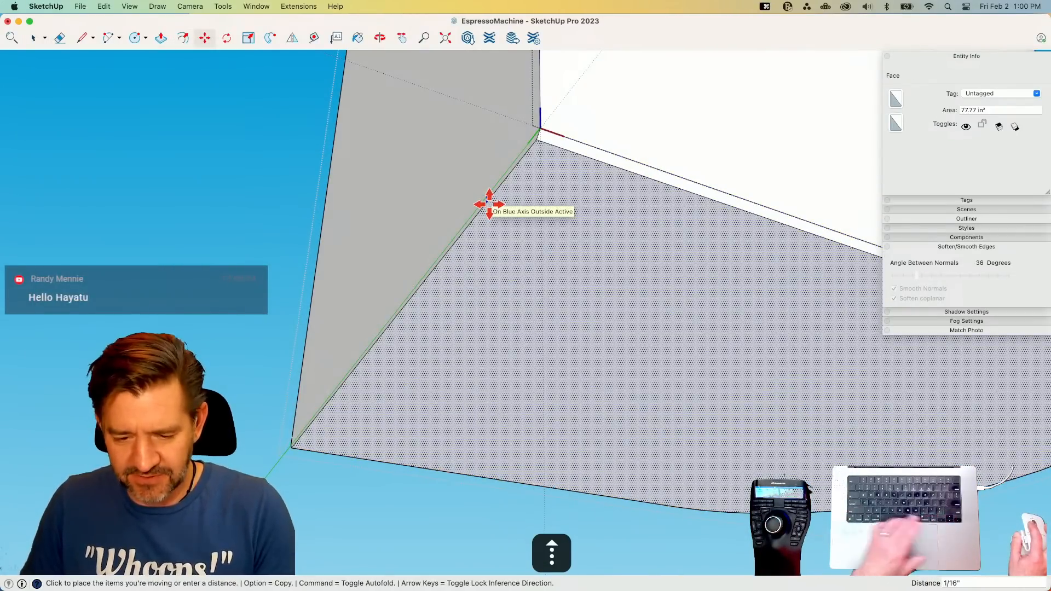
left_click(489, 203)
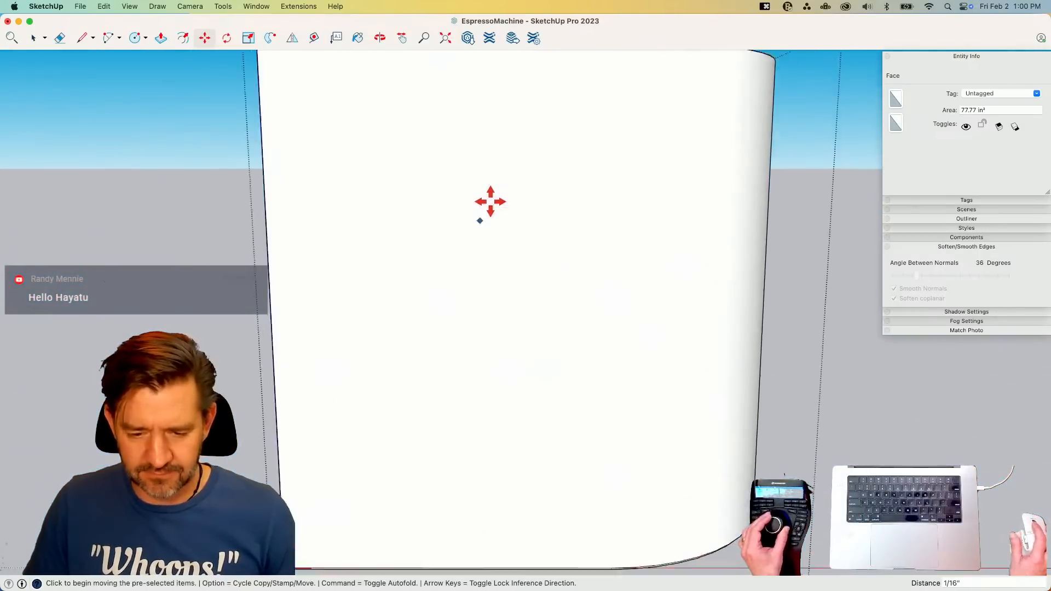
- Raise the inner face of the box's top along the blue axis and close the box group
key("space")
key("m")
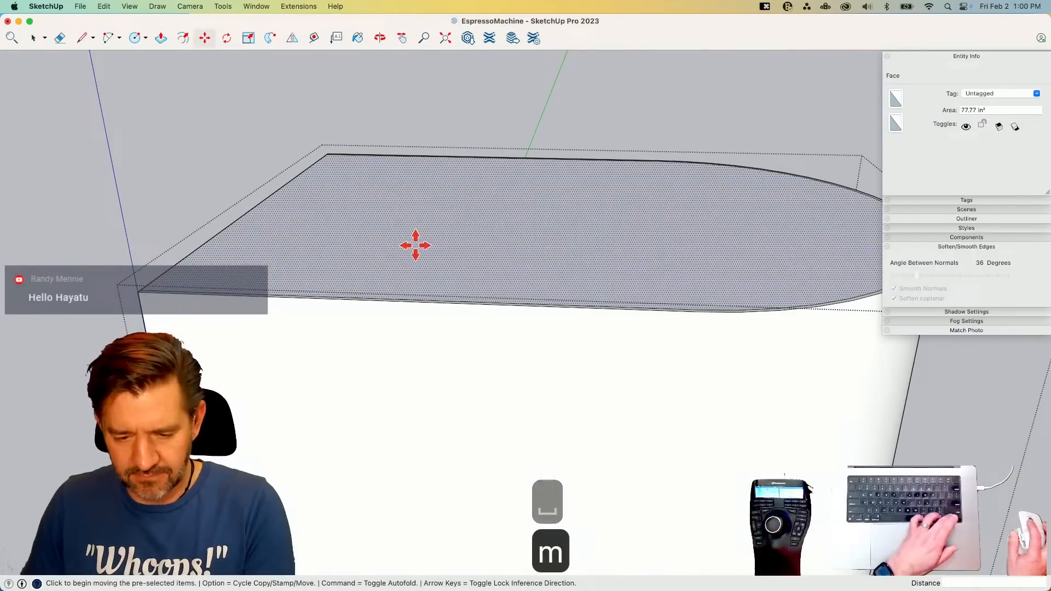
left_click(416, 245)
key("Up")
key("space")
left_click(137, 416)
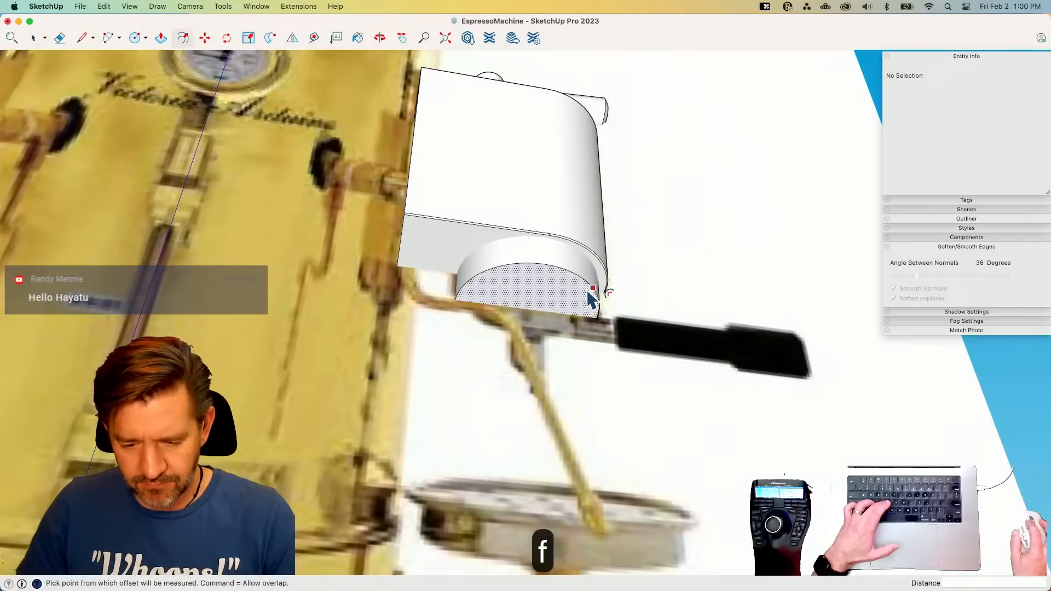
- Offset the circular underside of the cylinder below the box inward about 7/8" and draw a line across the new circle's diameter
left_click(587, 291)
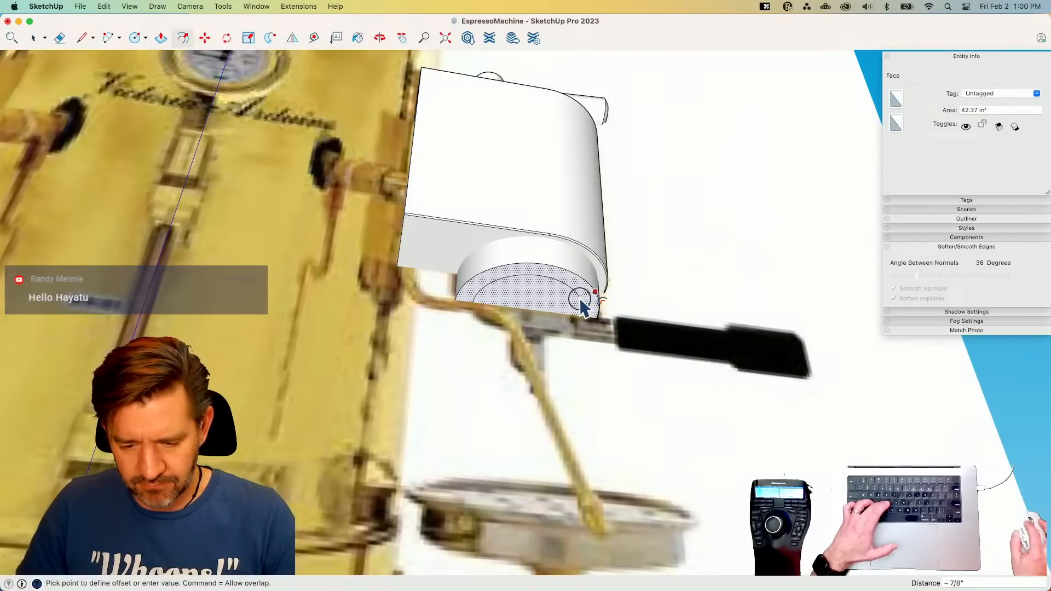
left_click(575, 298)
key("l")
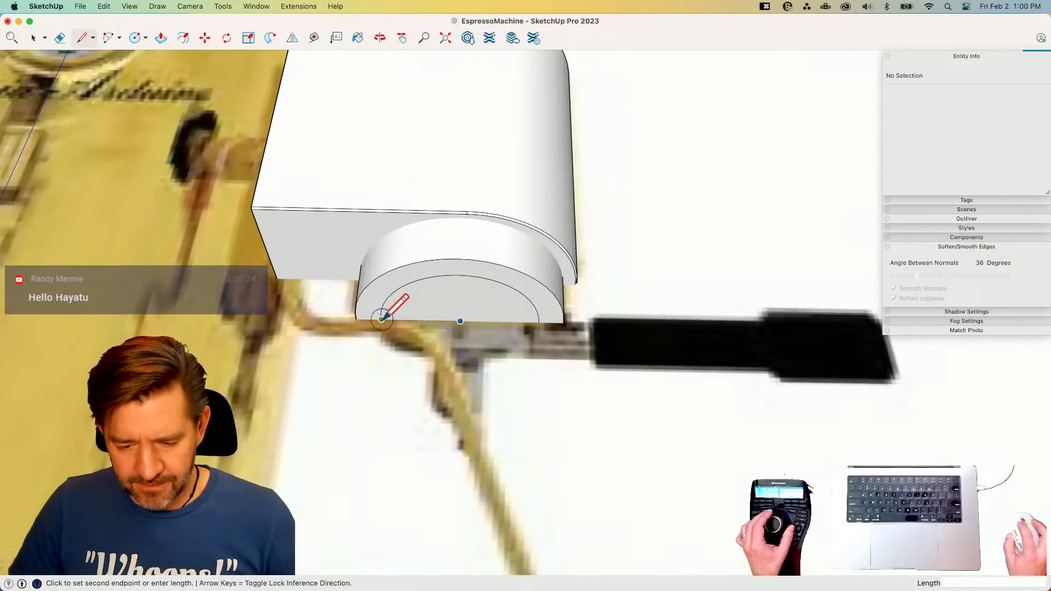
left_click(539, 322)
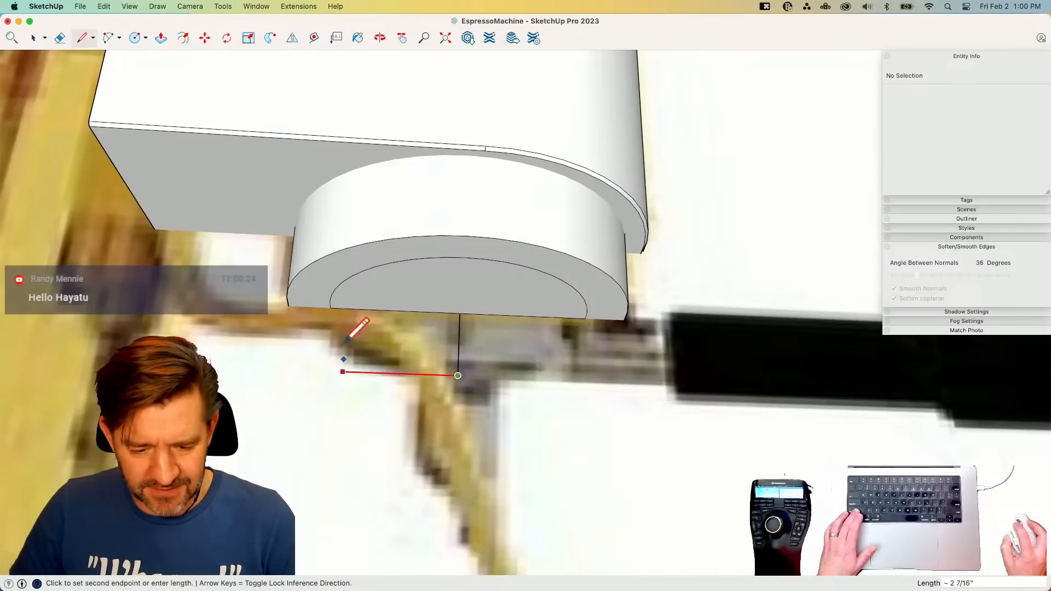
- Complete a 1 7/16" high rectangular profile below half of the inner circle's diameter and round its outer lower corner with an arc
left_click(331, 309)
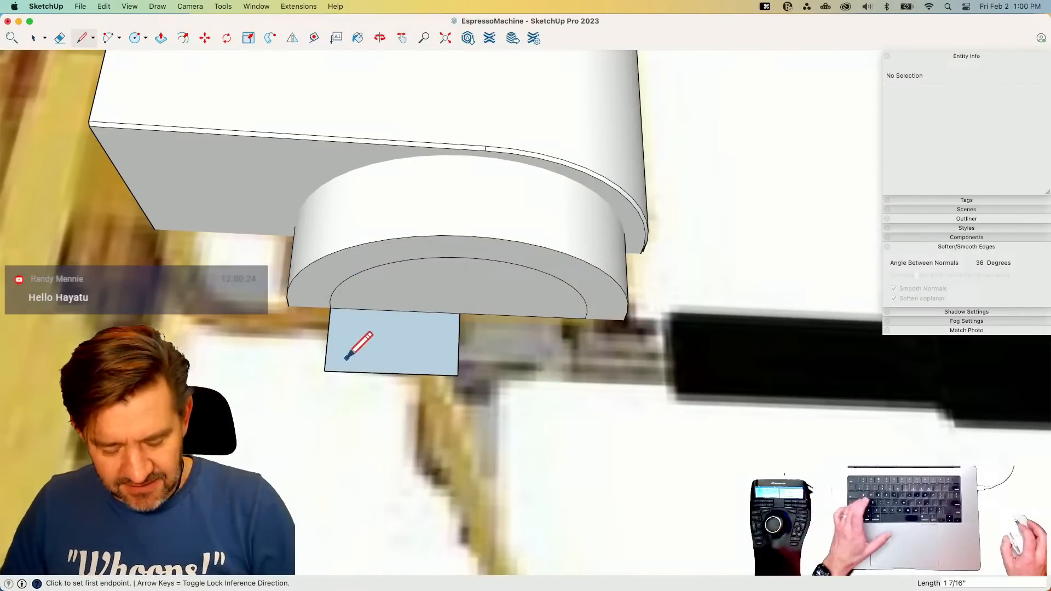
key("a")
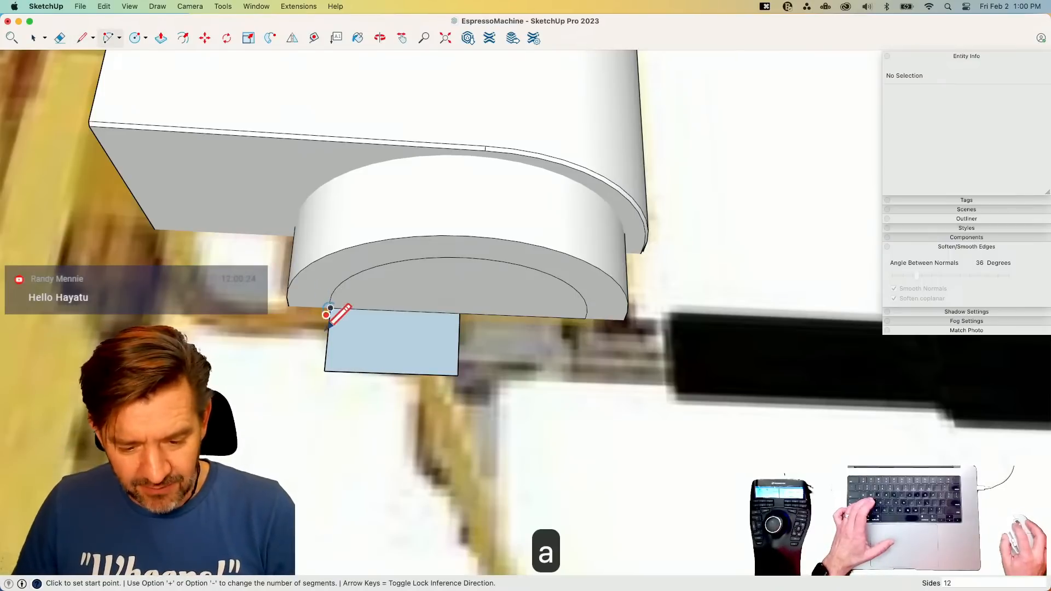
left_click(328, 324)
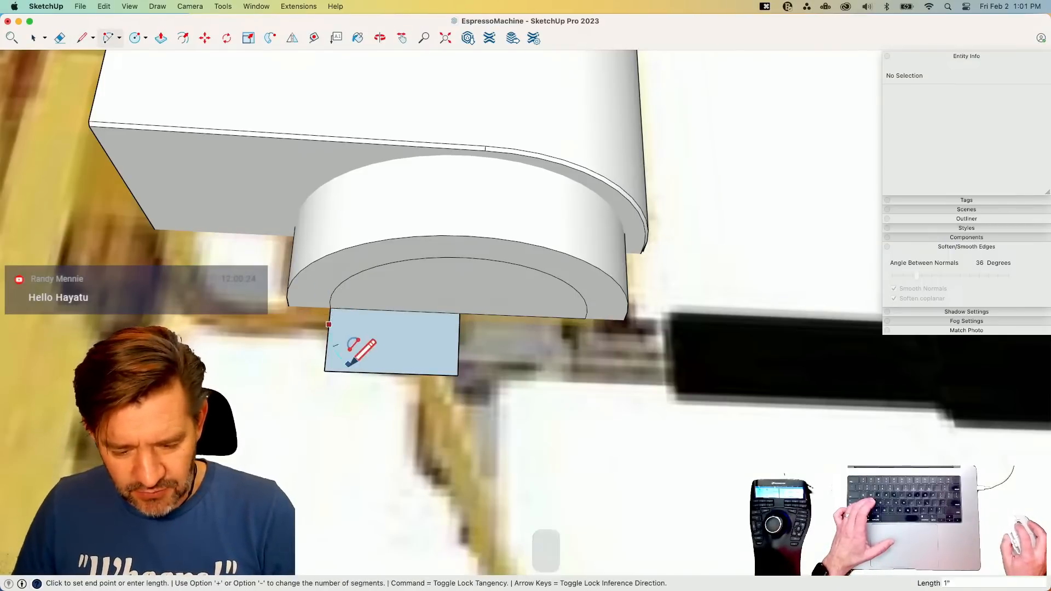
double_click(374, 375)
key("e")
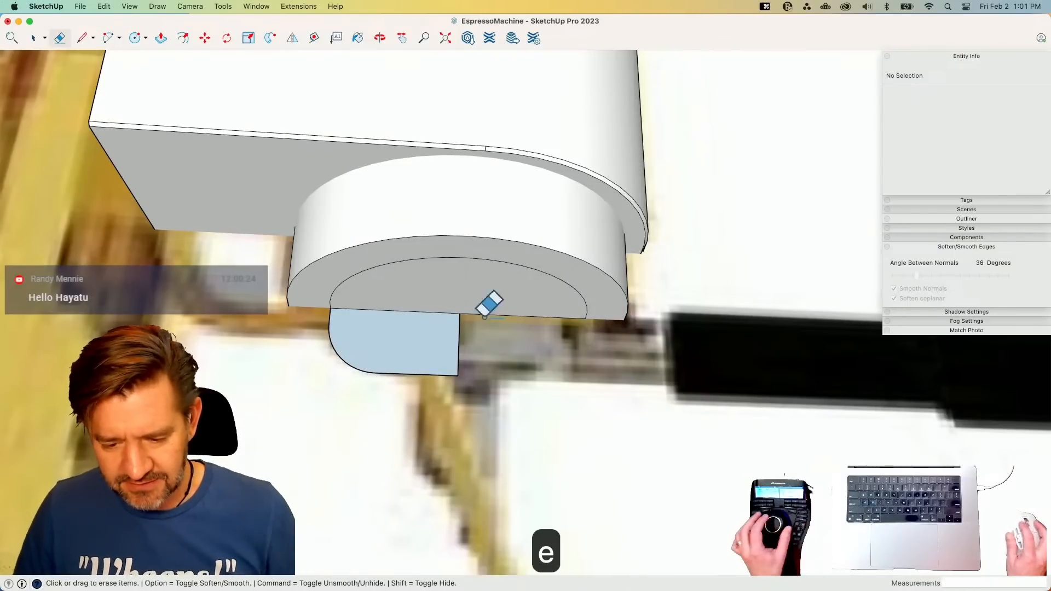
- Sweep the rounded profile along the inner circle's arc with Follow Me to form a bowl under the cylinder
key("space")
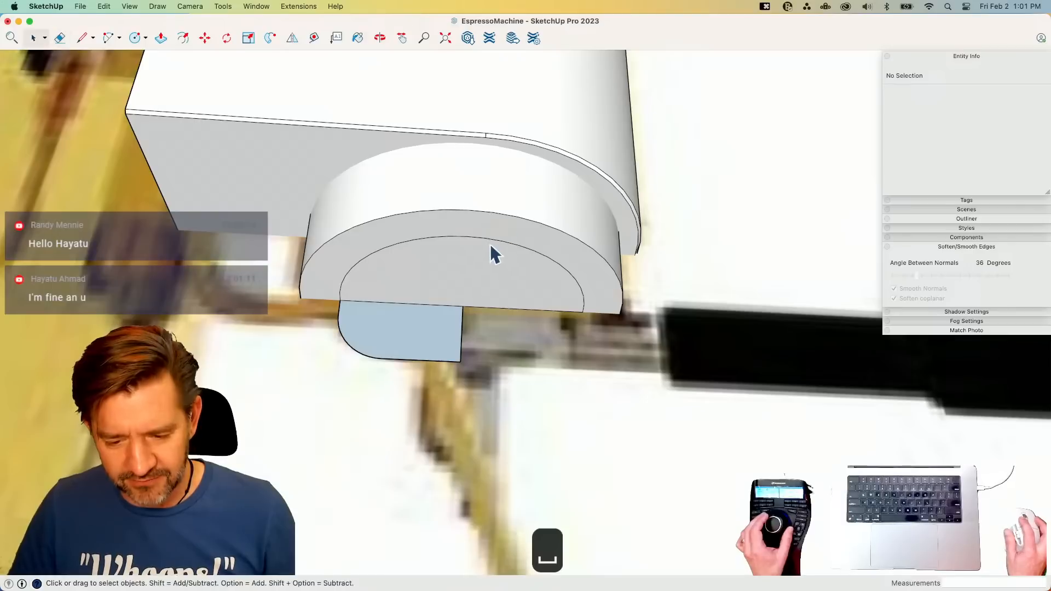
left_click(491, 238)
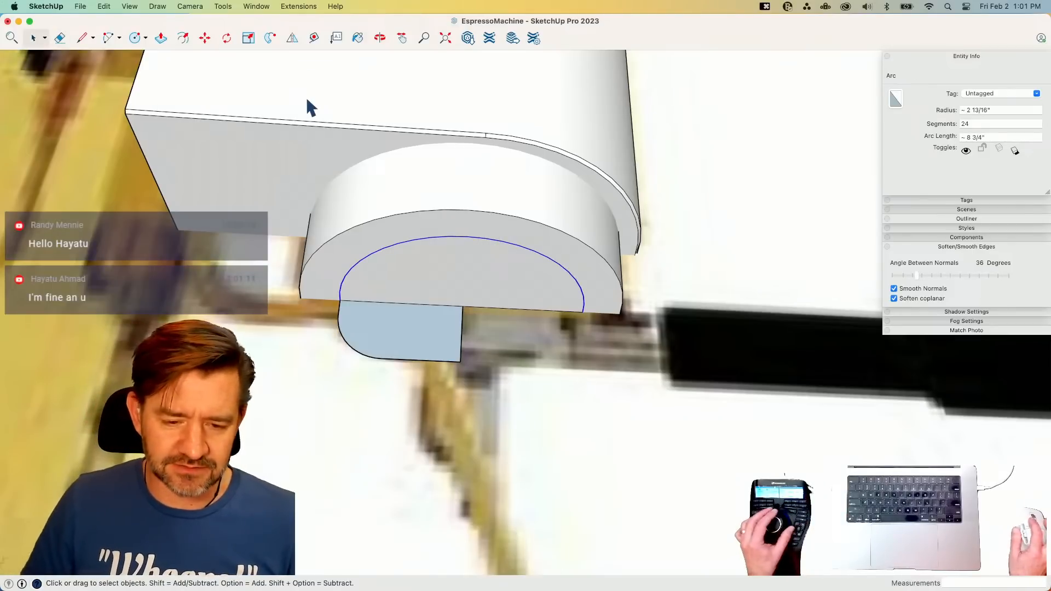
left_click(267, 34)
left_click(415, 337)
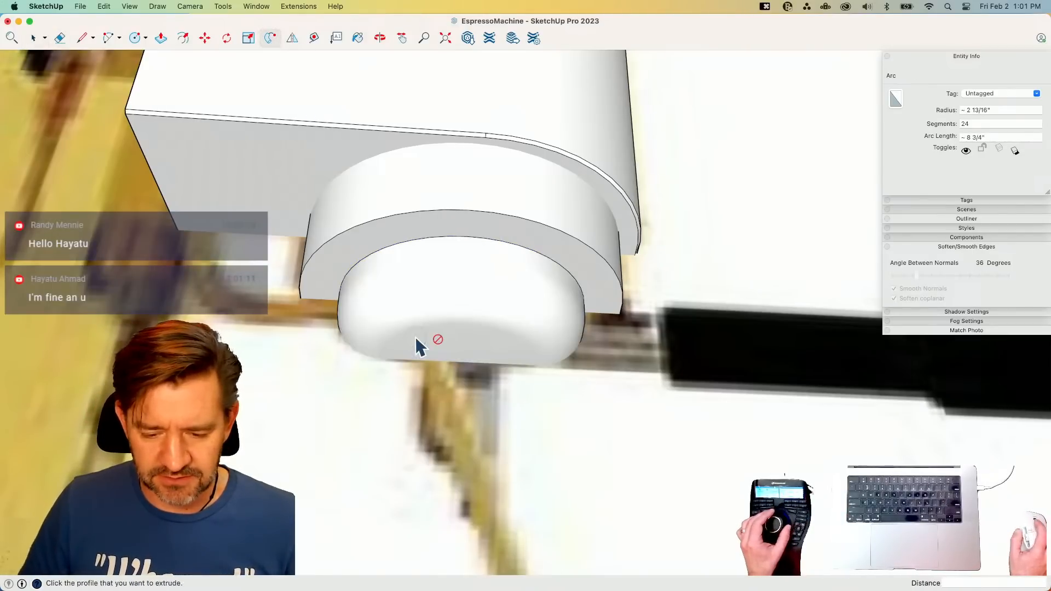
key("space")
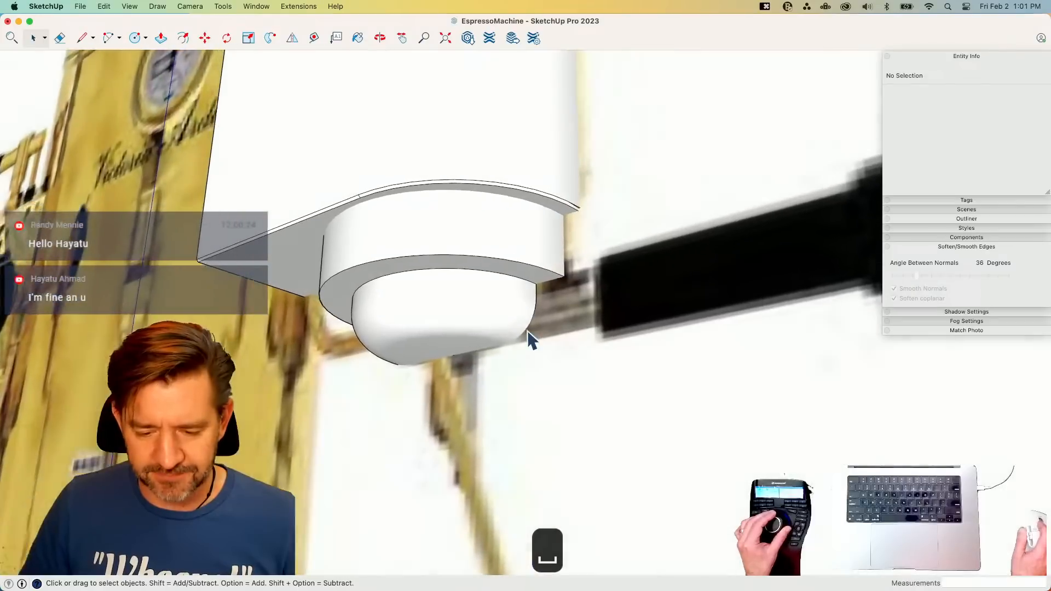
- Draw a 1 7/16" vertical line from the cylinder's lower rim down to the level of the bowl's underside
key("l")
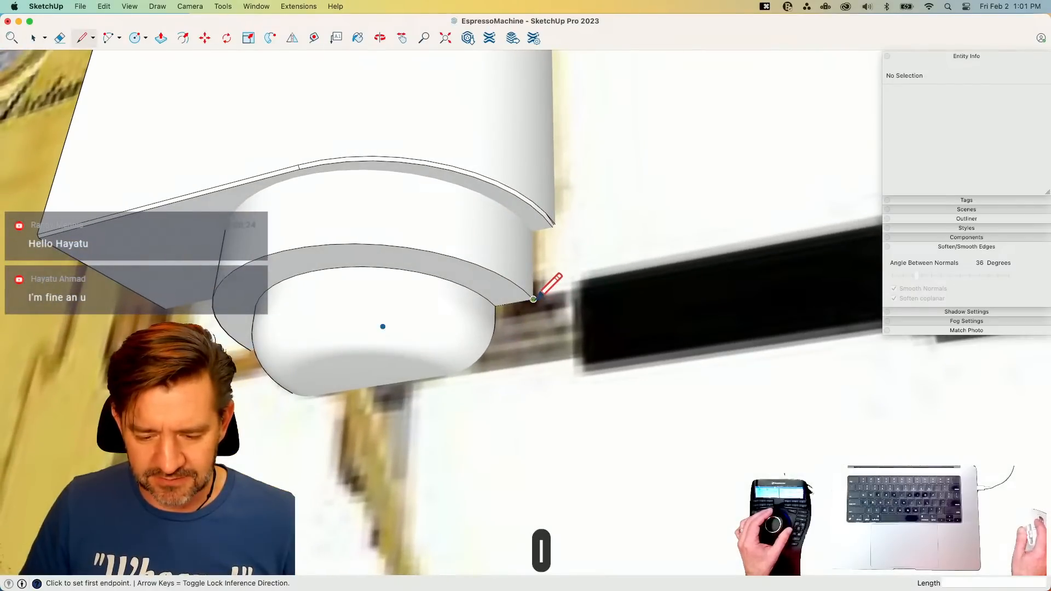
left_click(533, 299)
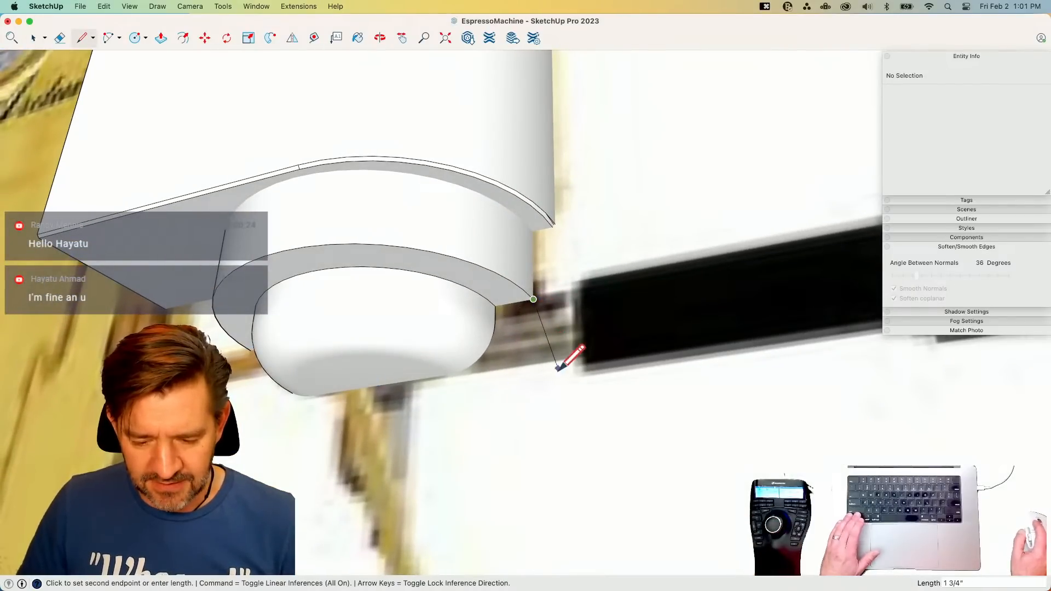
key("shift")
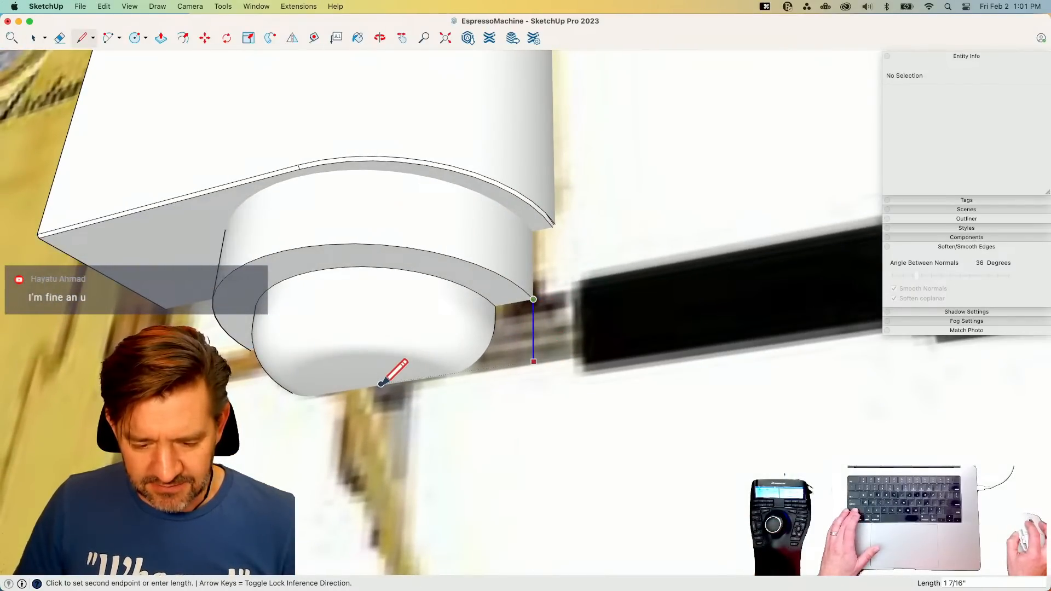
- Draw a circle perpendicular to the red axis, centred on the vertical line's midpoint and reaching its lower end, and erase the dividing line
key("c")
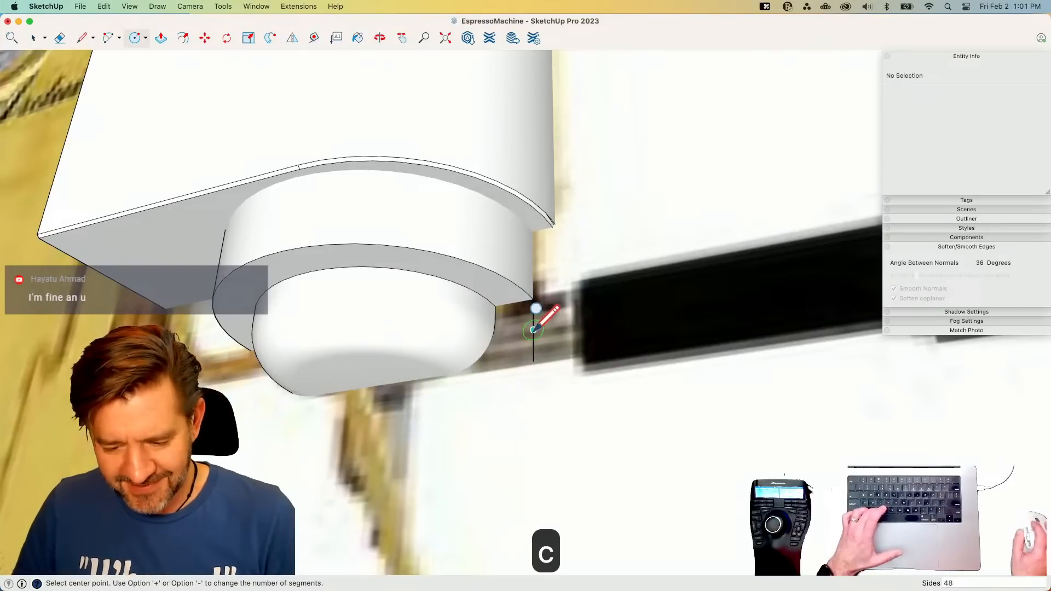
key("Right")
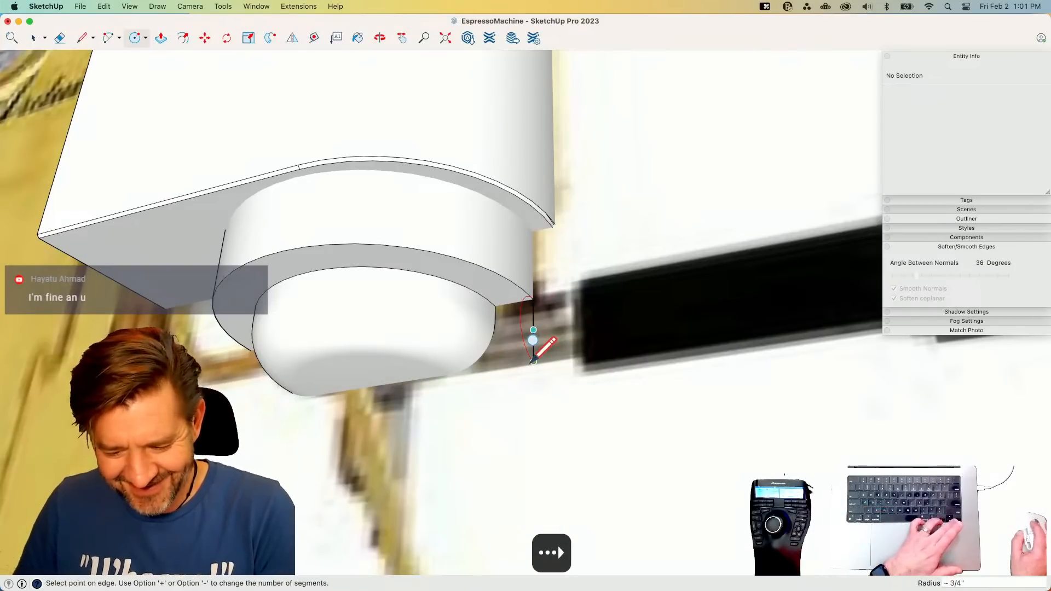
left_click(533, 360)
key("p")
key("e")
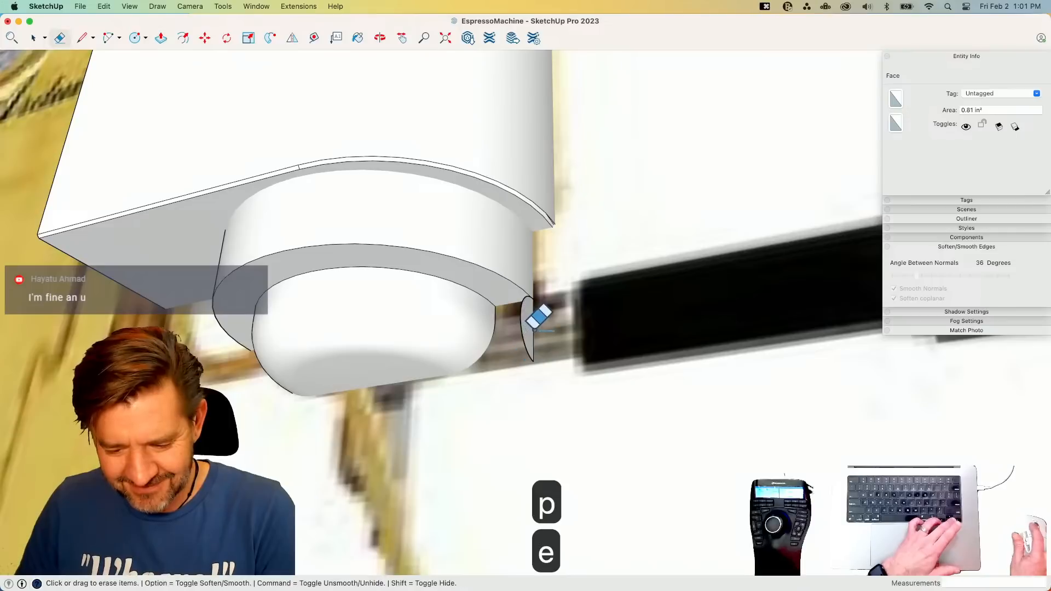
key("space")
key("p")
left_click(531, 349)
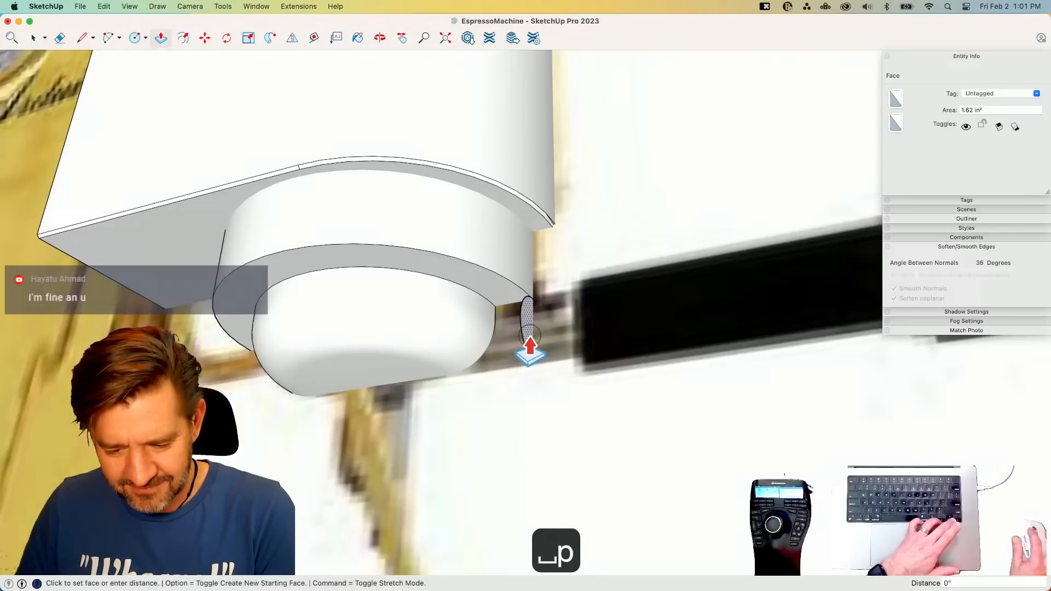
key("Escape")
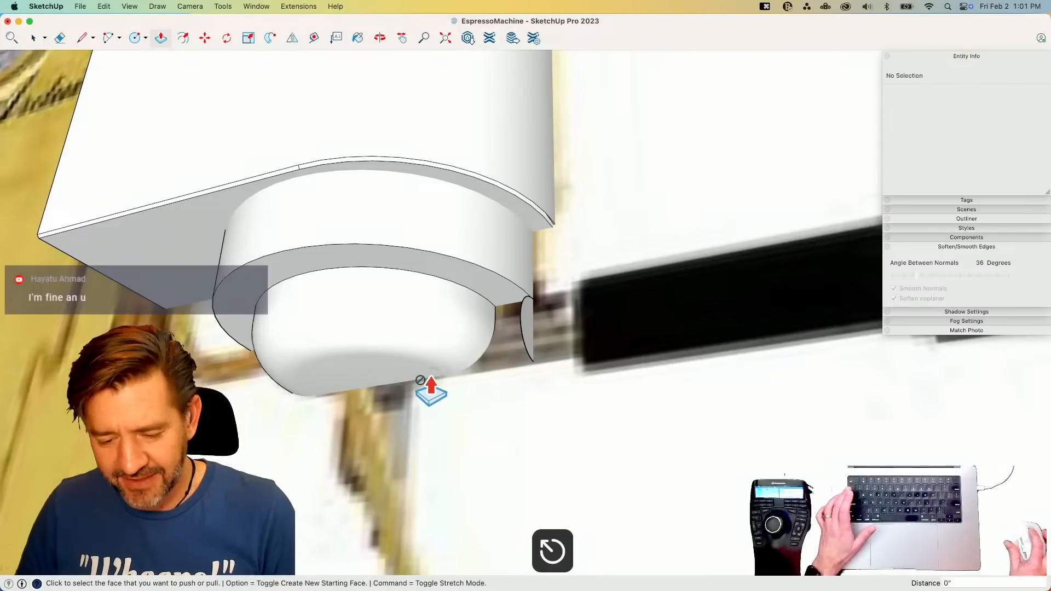
- Reverse the face of the circle beside the bowl and extrude it with Push/Pull into the bowl
key("space")
double_click(526, 322)
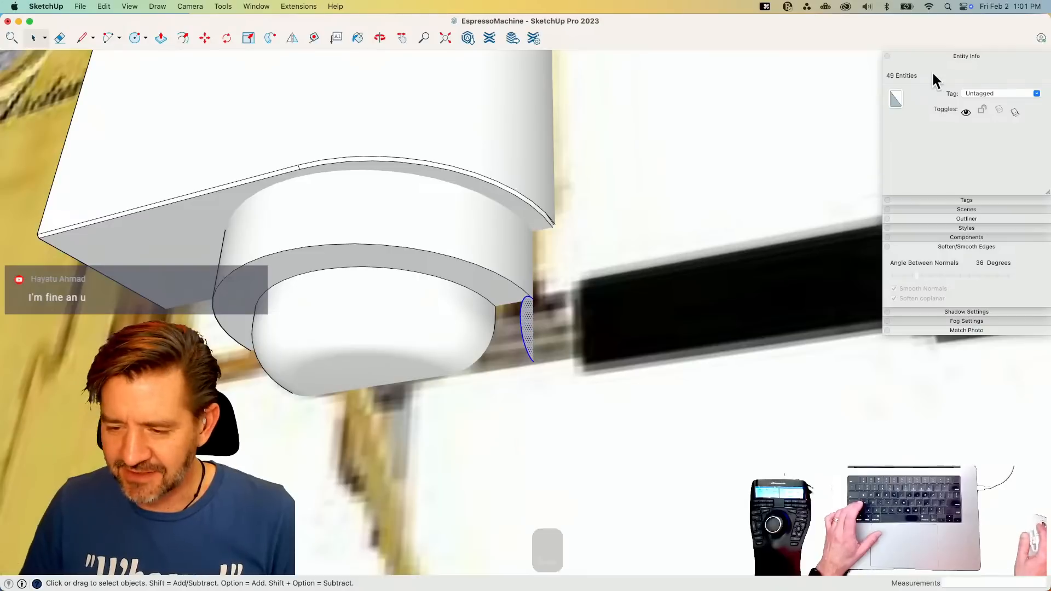
right_click(521, 323)
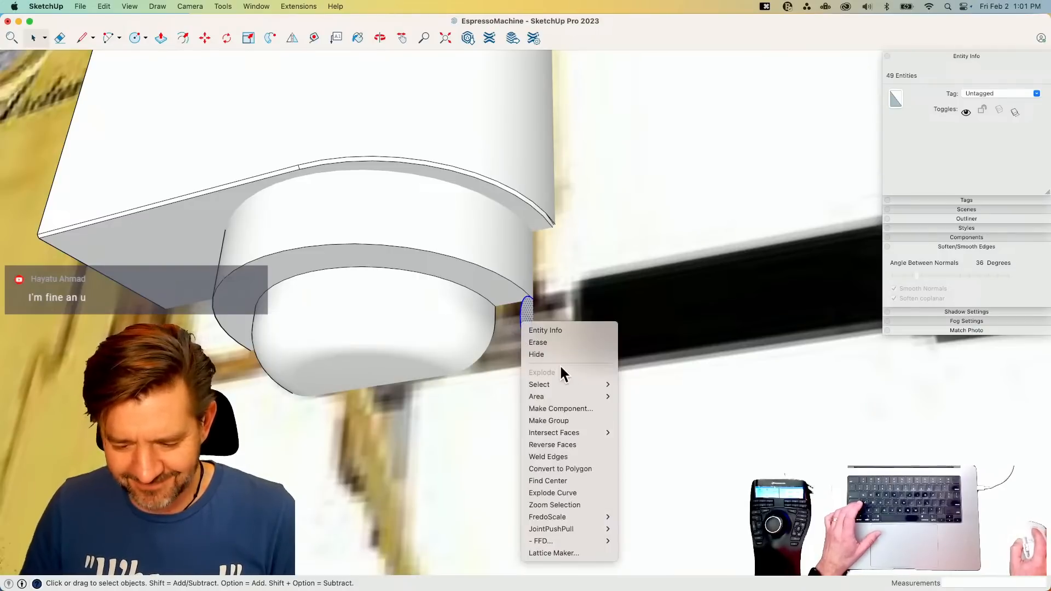
left_click(577, 448)
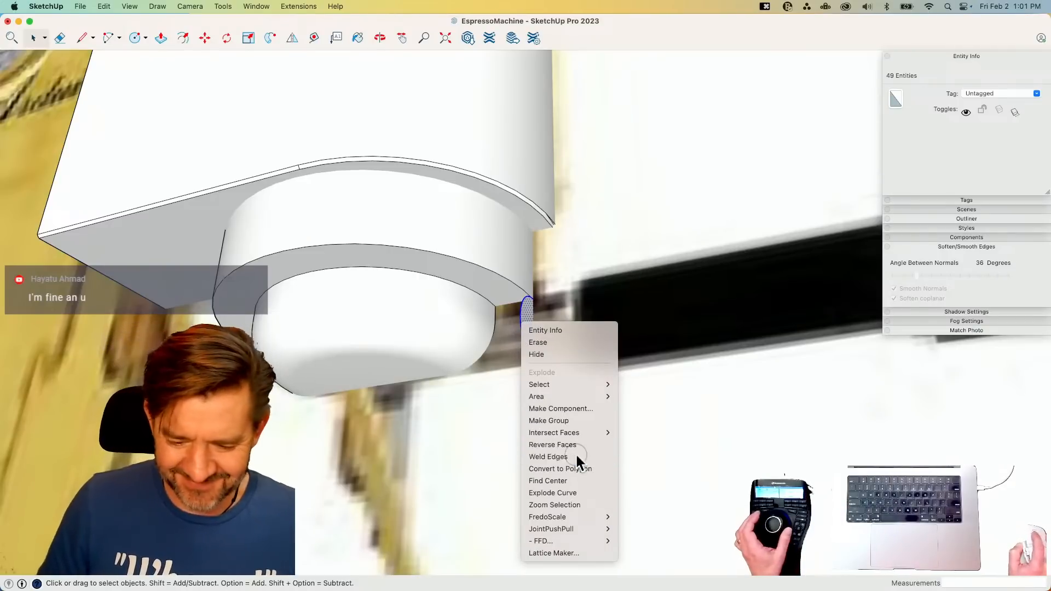
key("p")
left_click(529, 333)
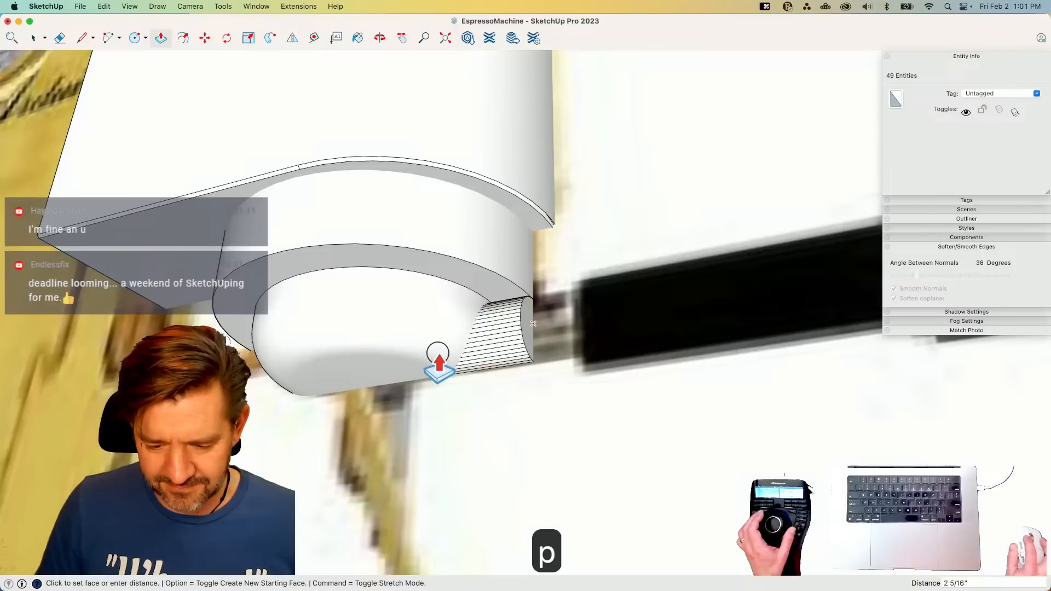
- Try extruding the half-circle profile beside the rounded bowl about 2 15/16", and undo the extrusion
left_click(413, 359)
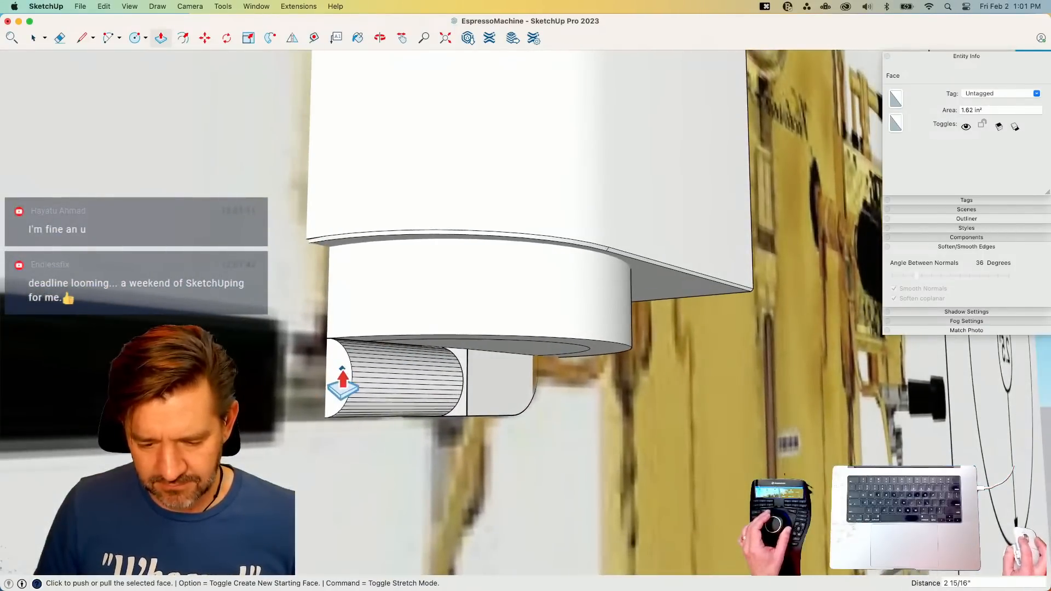
left_click(335, 372)
key("super+z")
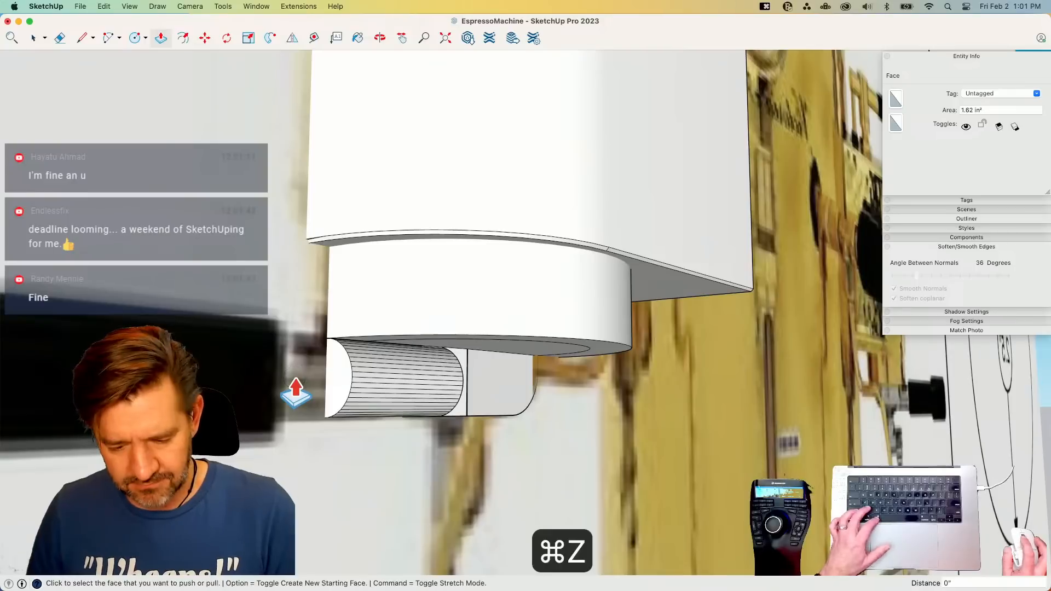
key("super+z")
- Explode the curve of the half-circle profile and weld its edges into one curve
key("space")
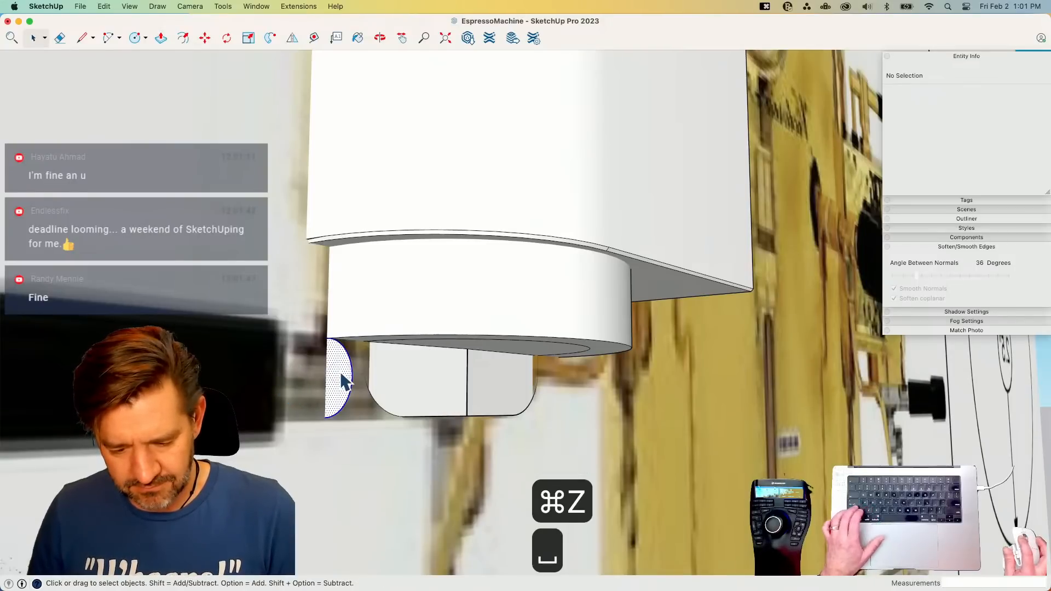
left_click(340, 371)
right_click(350, 364)
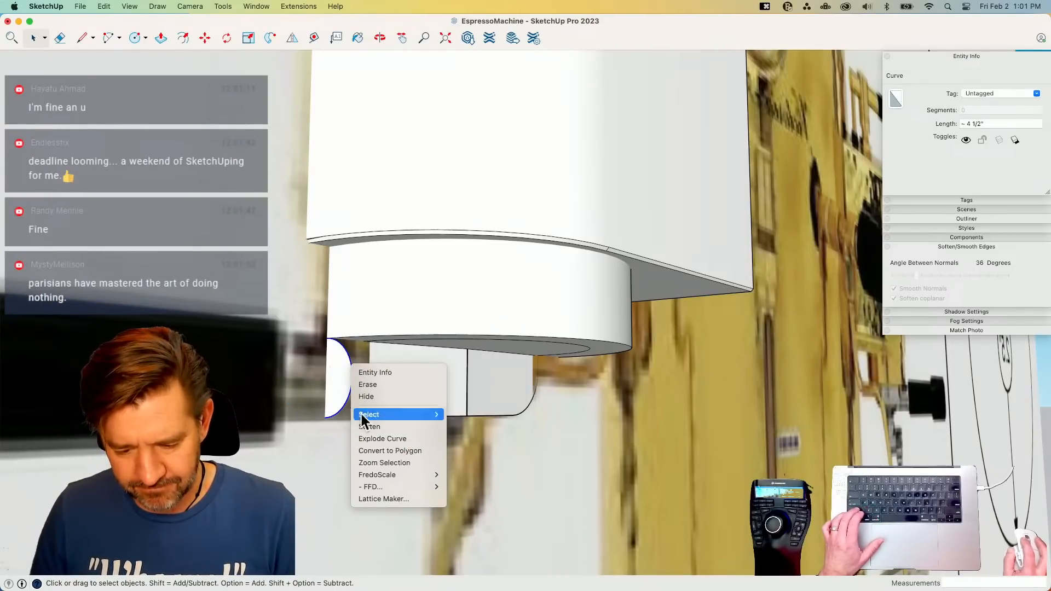
left_click(387, 441)
right_click(352, 373)
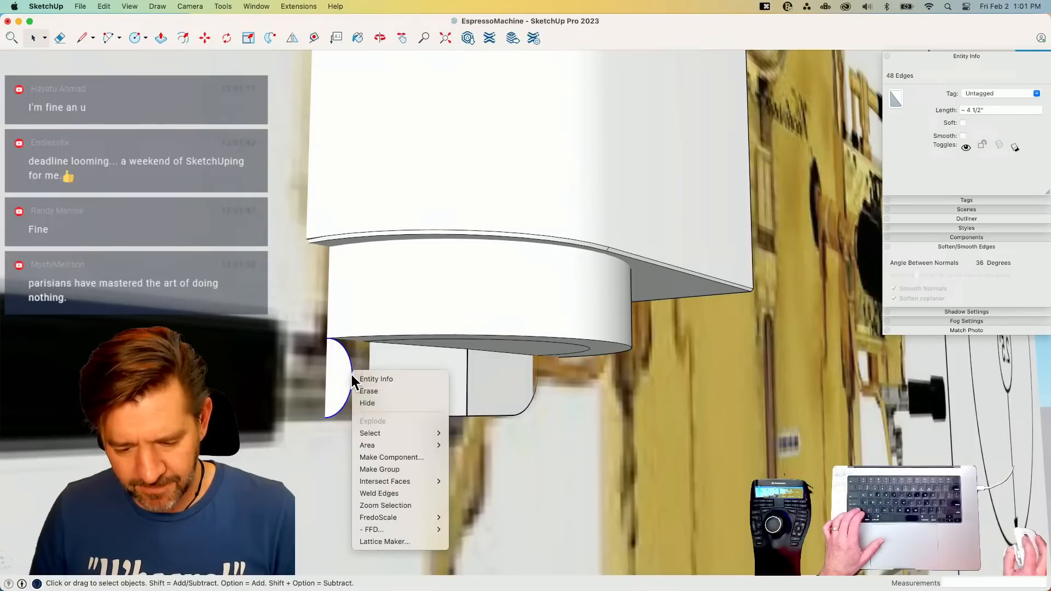
left_click(412, 493)
- Try extruding the welded half-circle about 15/16" towards the bowl, check its side edges, and undo the extrusion
key("p")
left_click(338, 386)
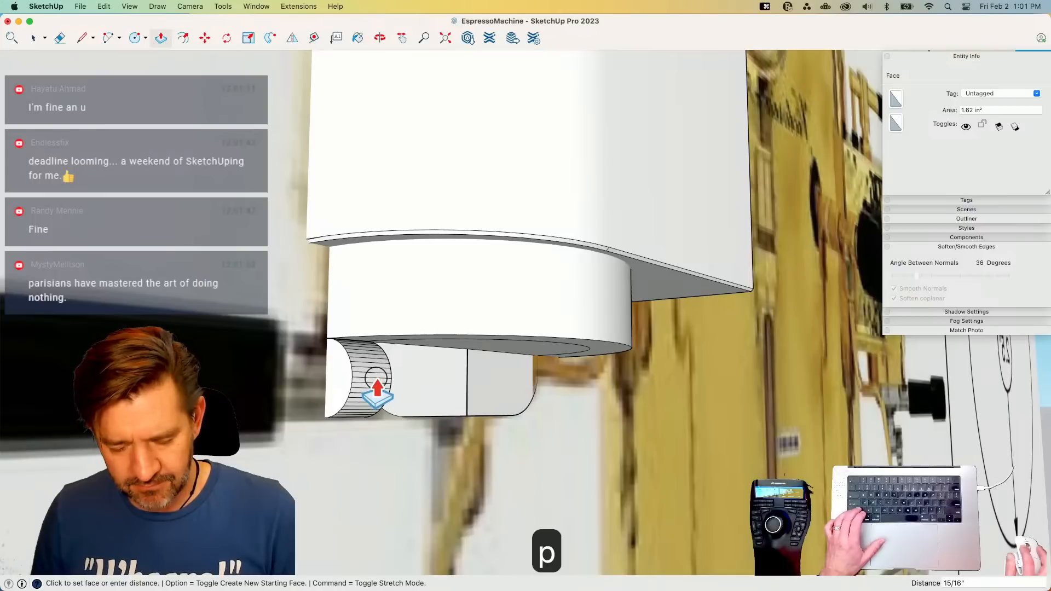
left_click(377, 390)
key("space")
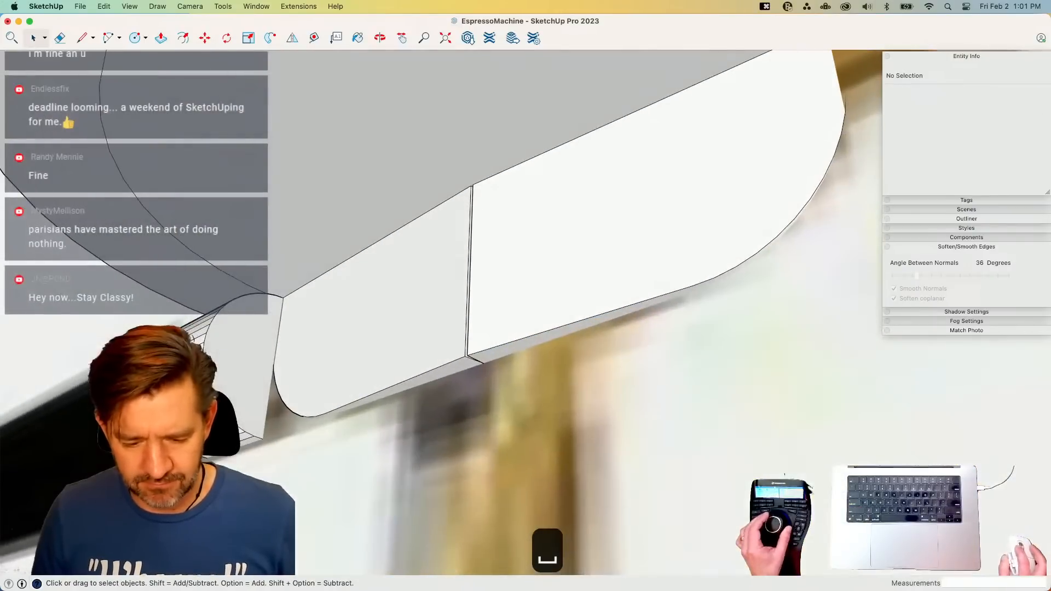
left_click(215, 372)
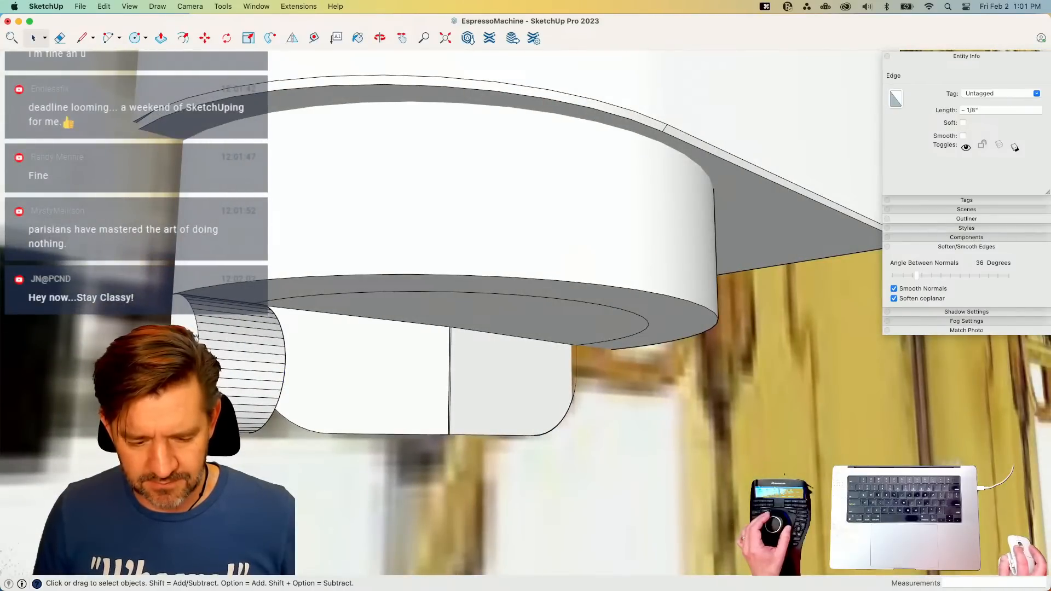
key("super+z")
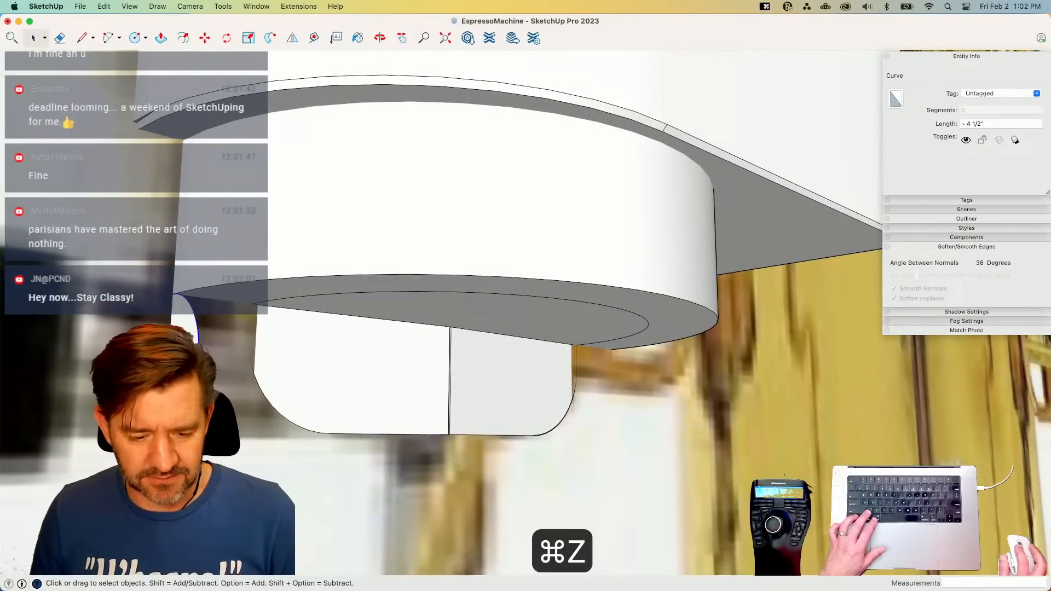
- Weld the half-circle profile's edges again and try extruding it outwards about 7/8"
left_click(185, 350)
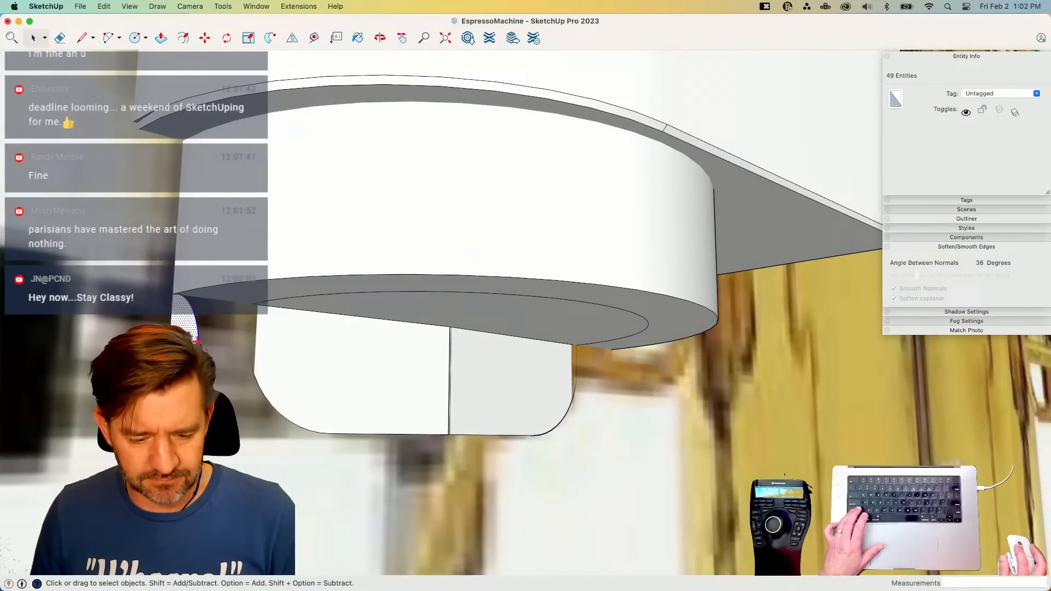
right_click(192, 340)
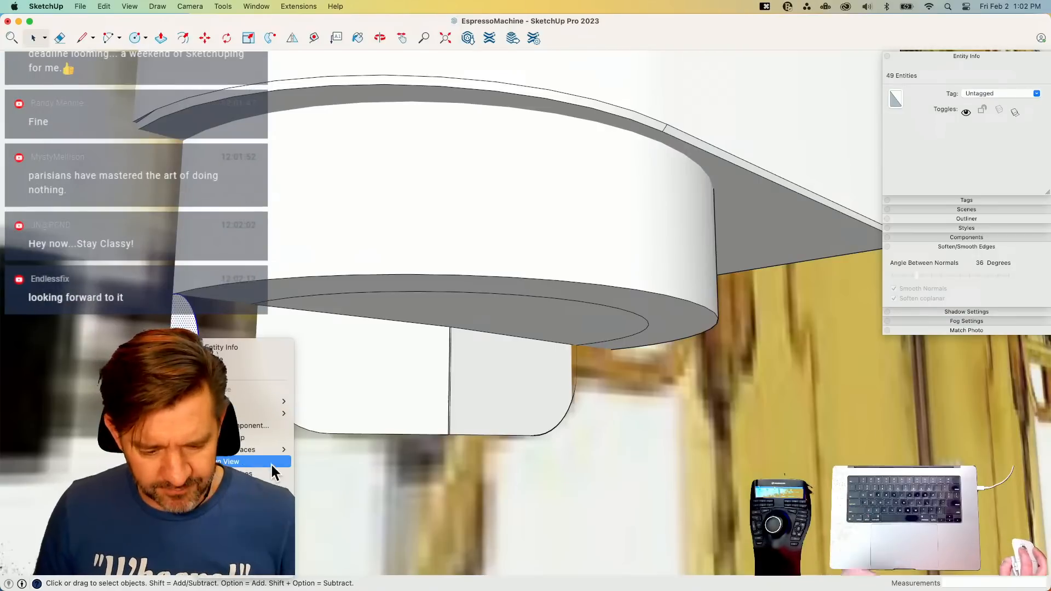
left_click(236, 485)
key("p")
left_click(192, 358)
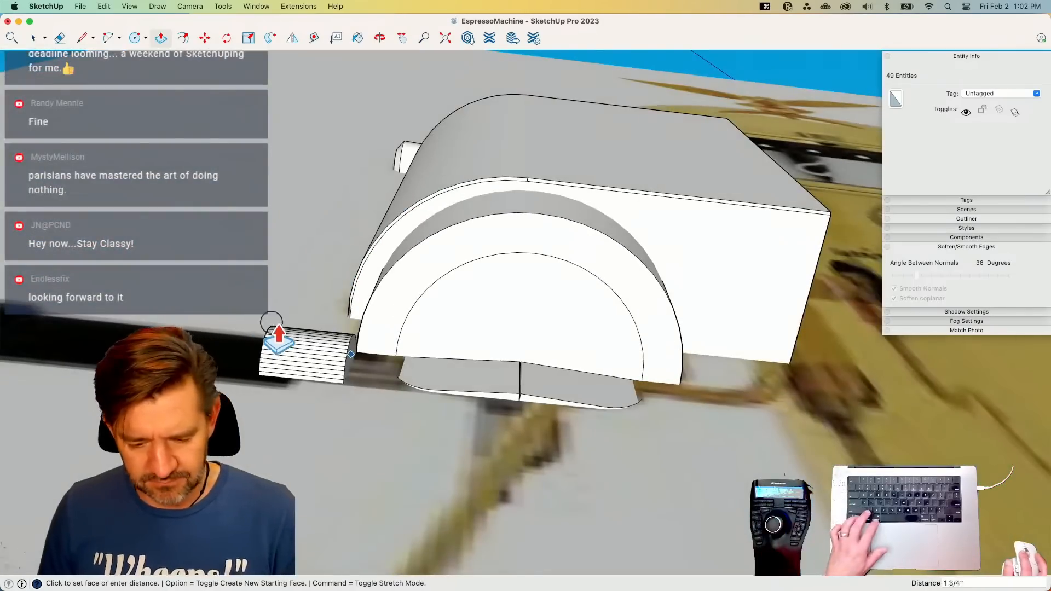
left_click(272, 323)
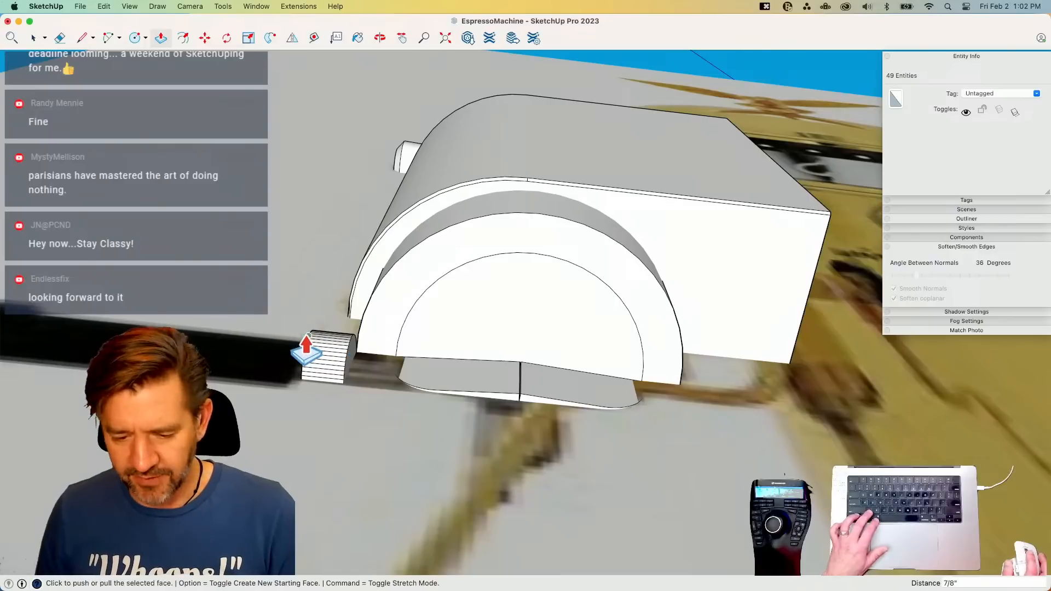
- Undo the half-circle extrusion, its profile and the Follow Me bowl, back to the flat rounded profile
key("super+z")
key("super+z")
key("super+z")
key("super+z")
key("super+z")
key("super+z")
key("super+z")
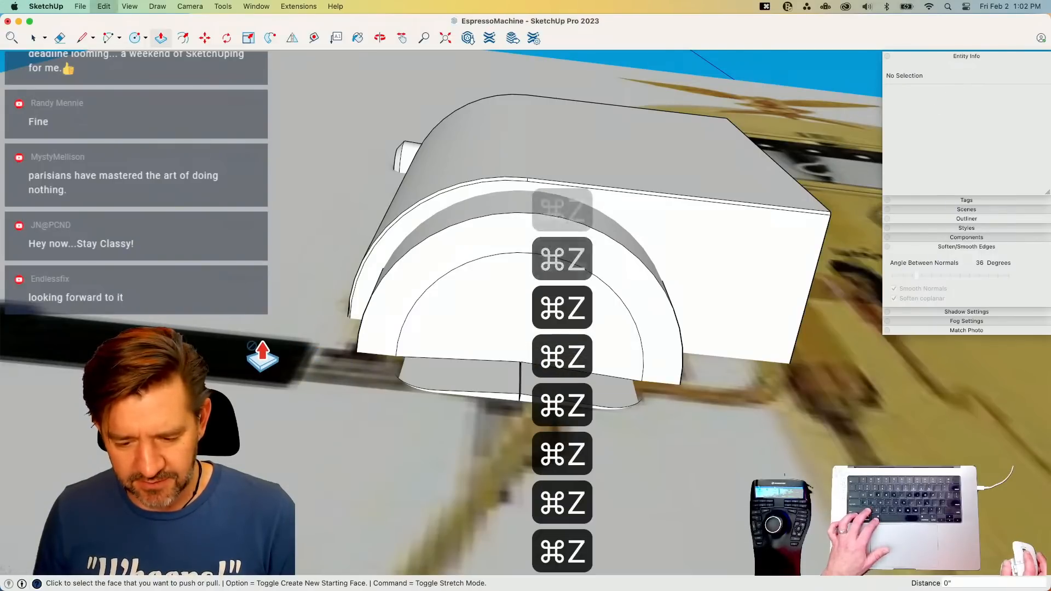
- Sweep the flat rounded profile along the inner arc under the group head with Follow Me to form the bowl
key("space")
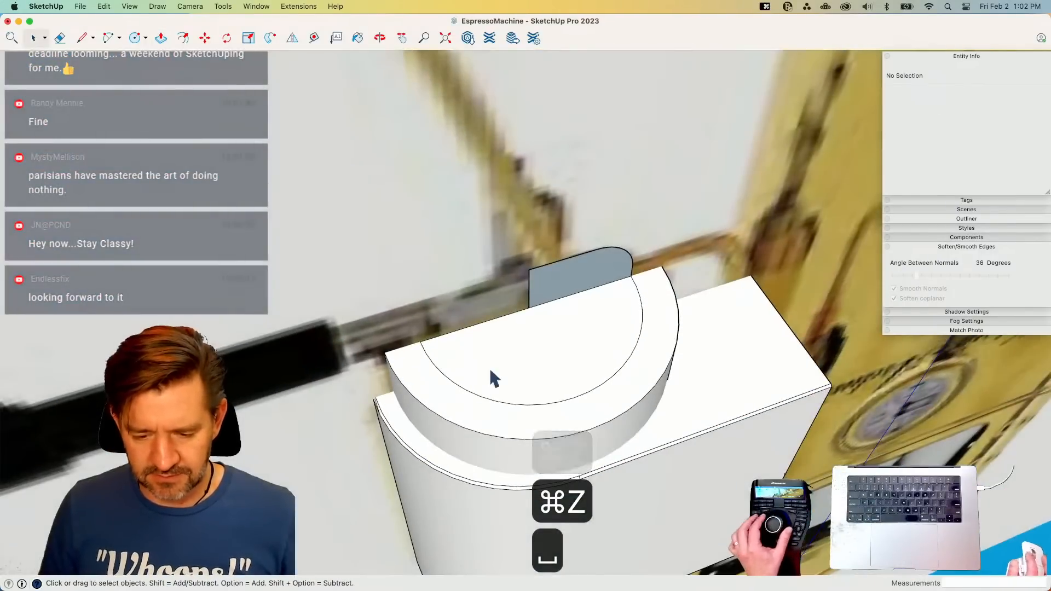
left_click(452, 383)
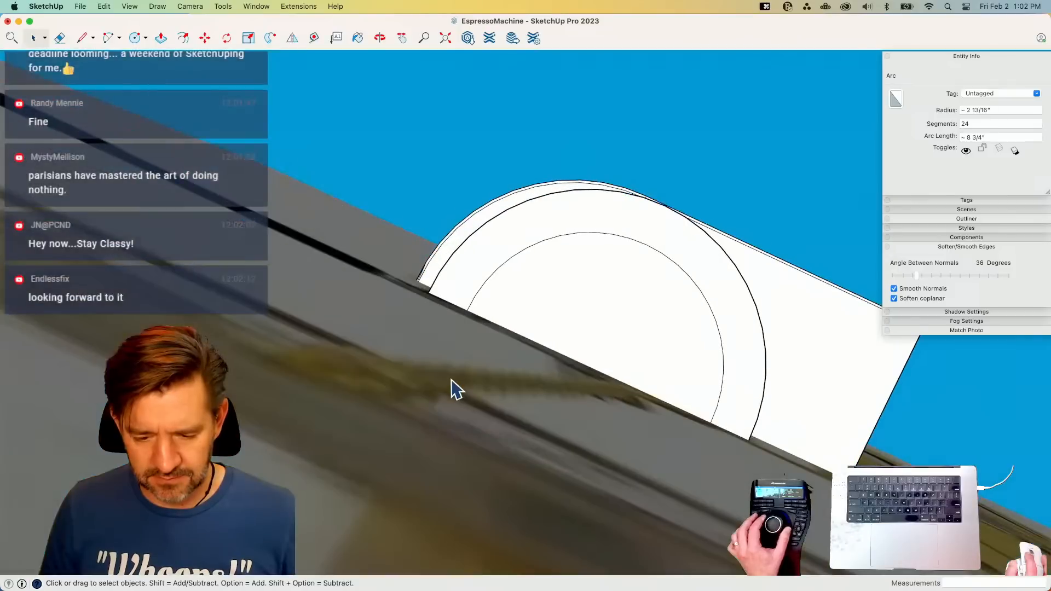
left_click(498, 271, "shift")
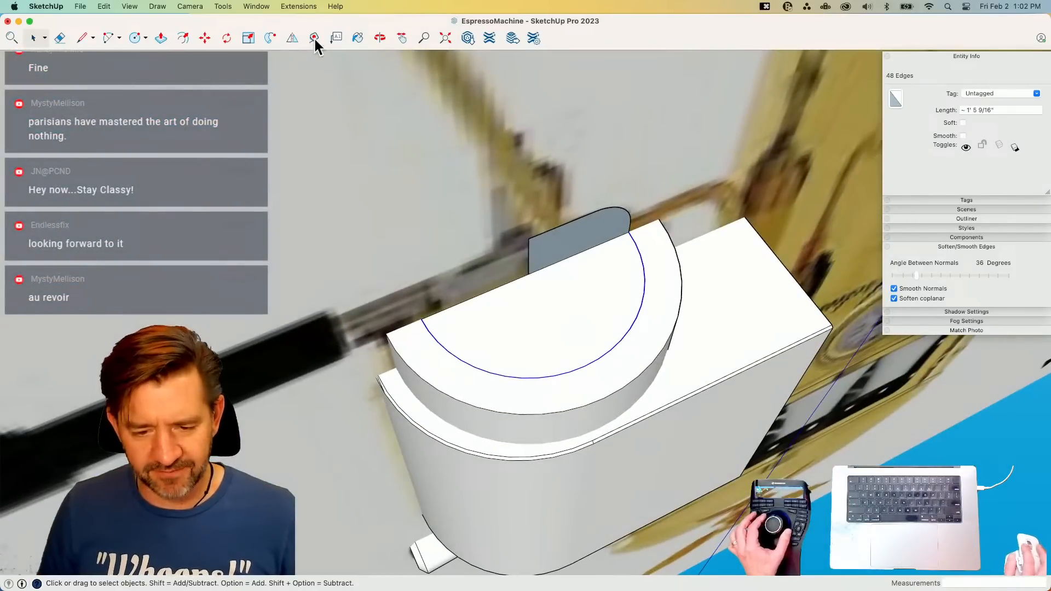
left_click(268, 38)
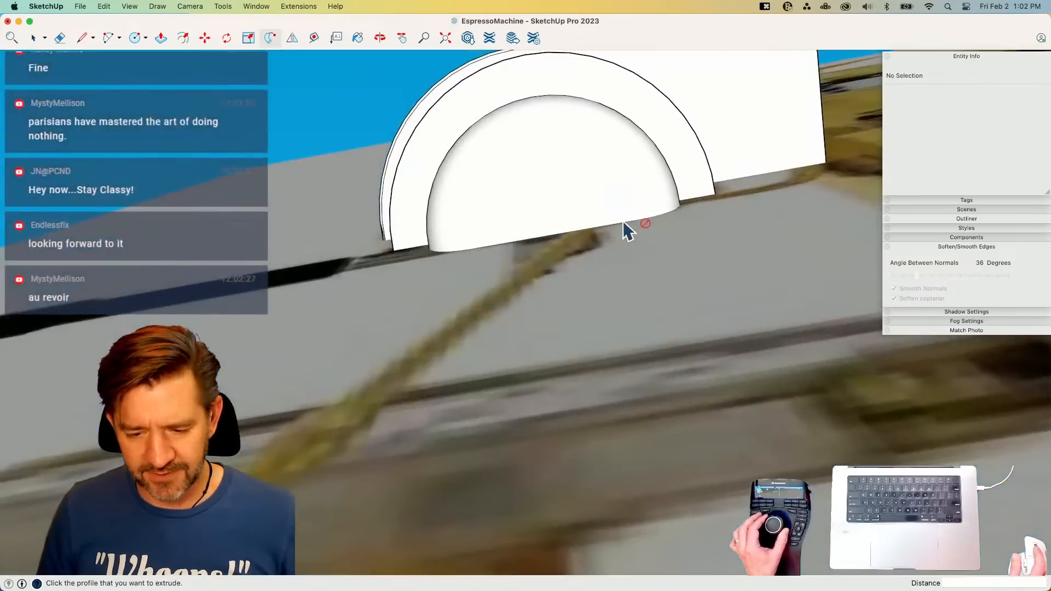
left_click(623, 219)
key("space")
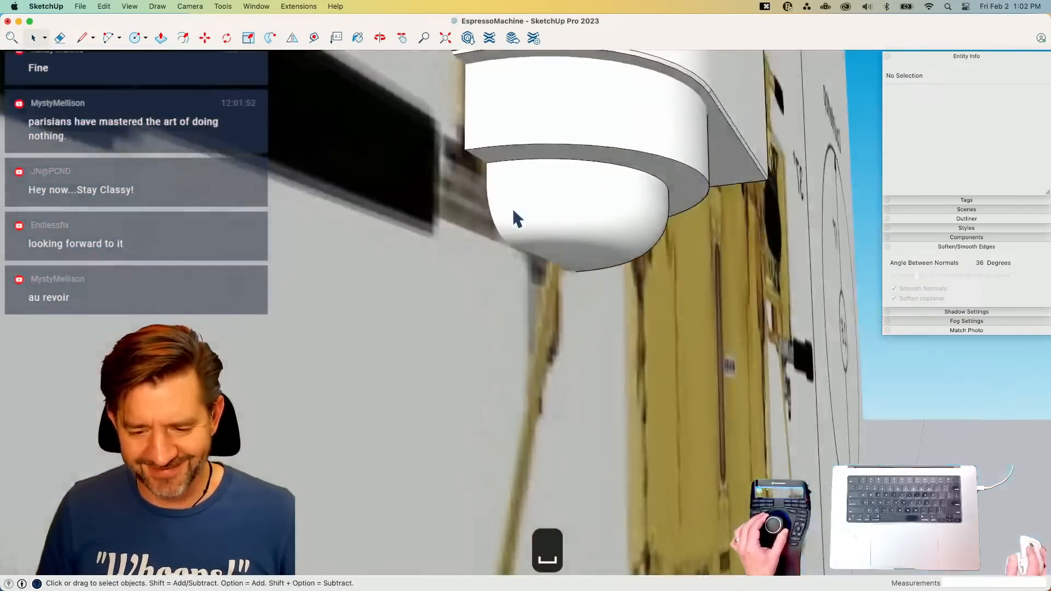
- Draw a vertical line about 1 1/2" long down from the outer lower corner of the collar above the bowl
key("l")
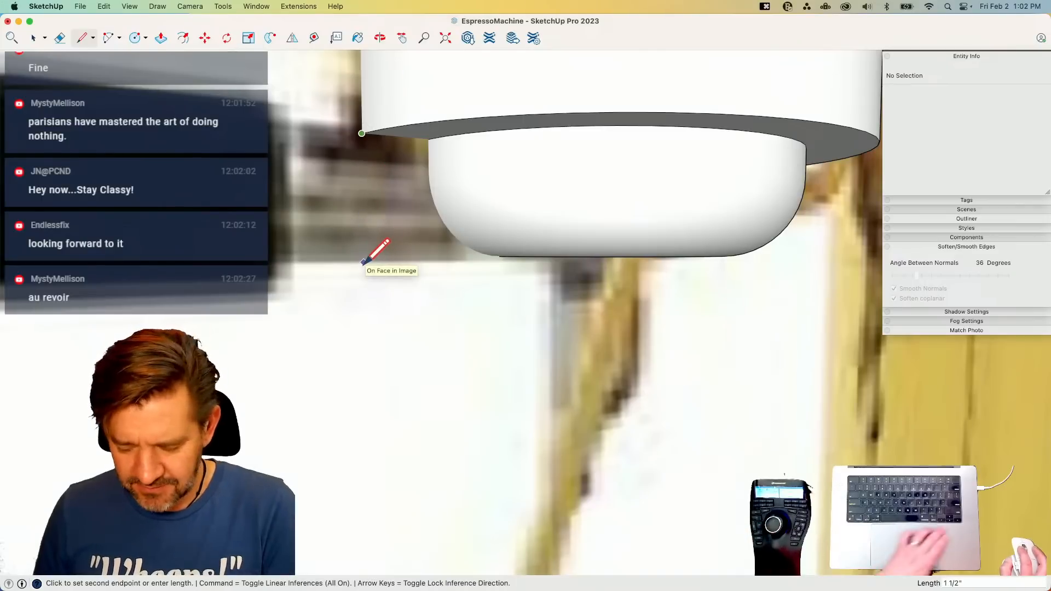
key("Up")
left_click(362, 262)
key("space")
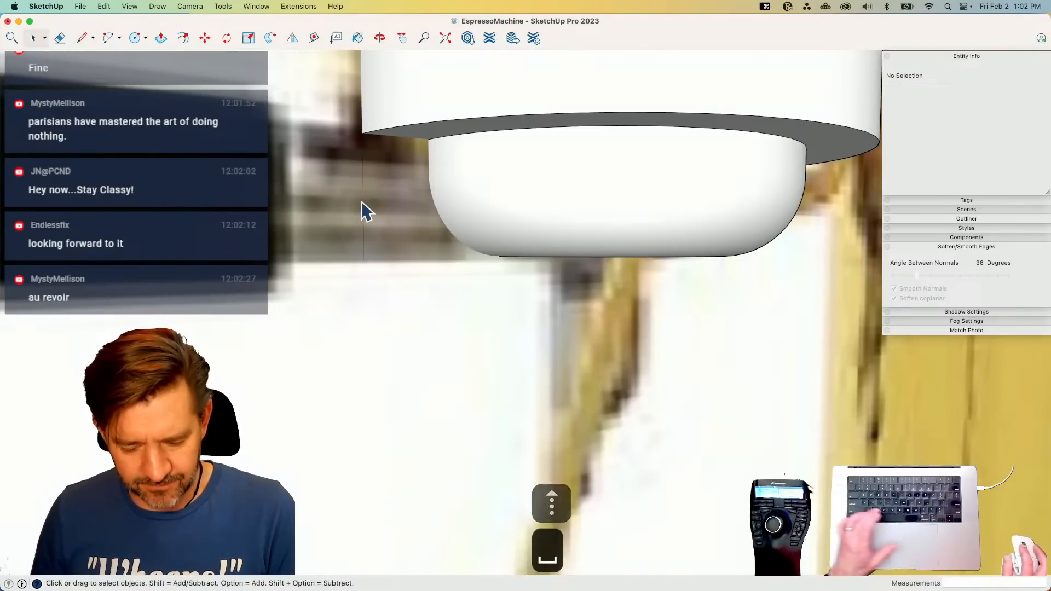
- Draw an 11/16" radius circle profile centred on the vertical line's midpoint
key("c")
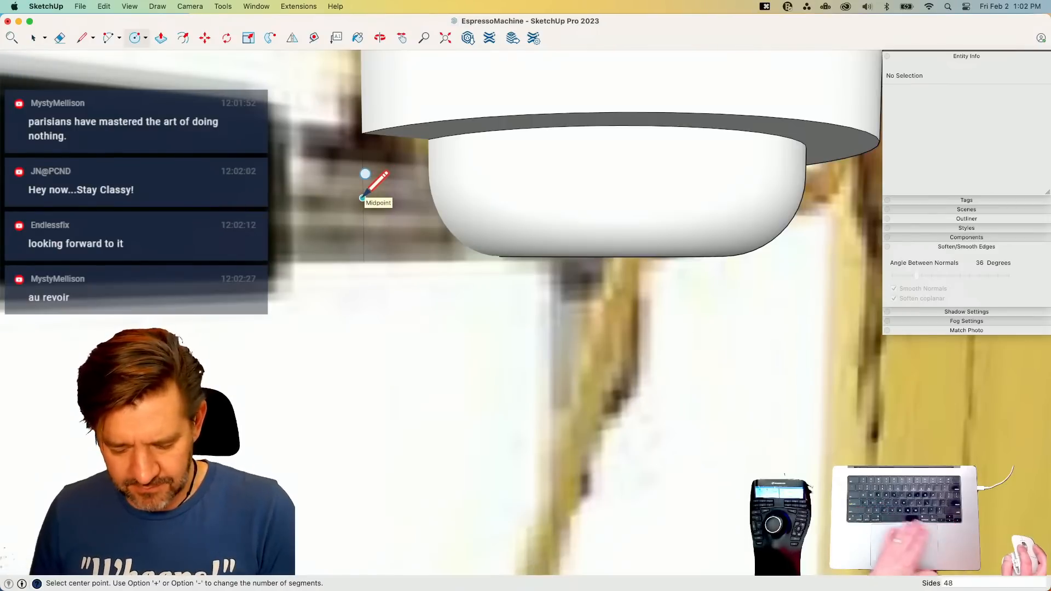
key("c")
left_click(362, 197)
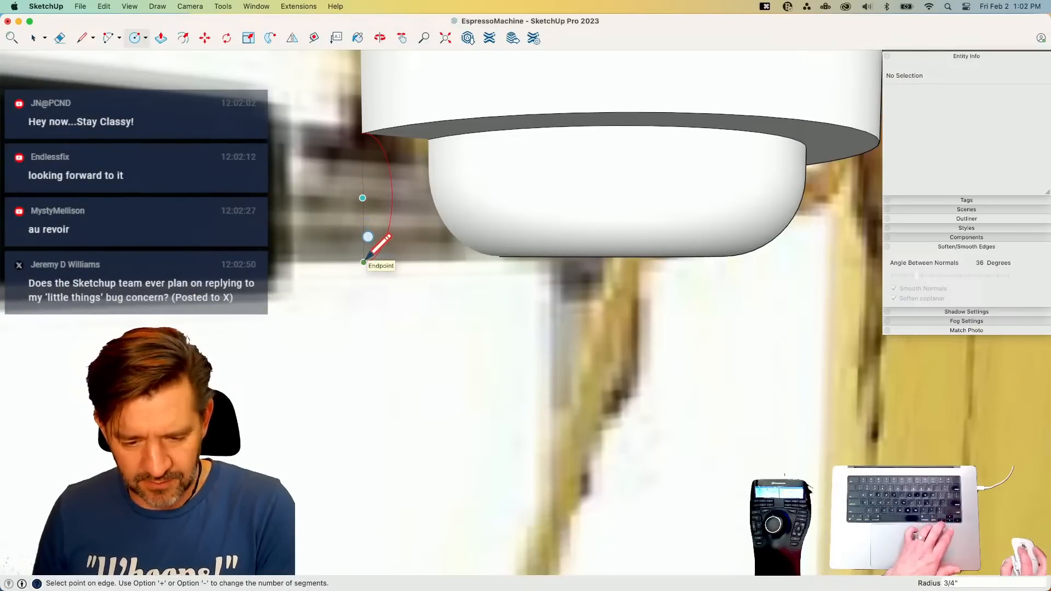
scroll(361, 176, "up", 3)
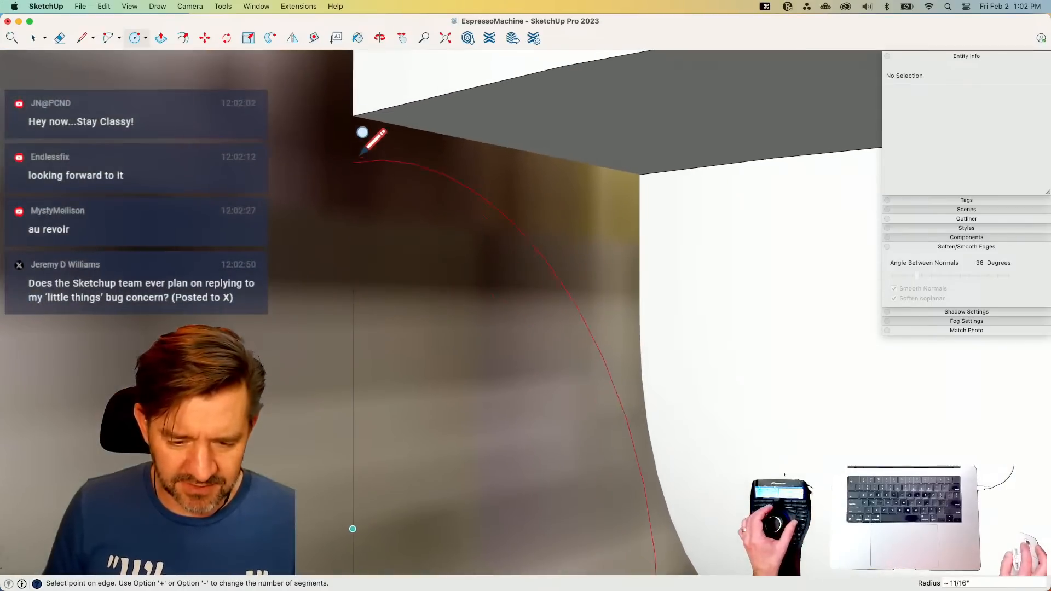
left_click(359, 114)
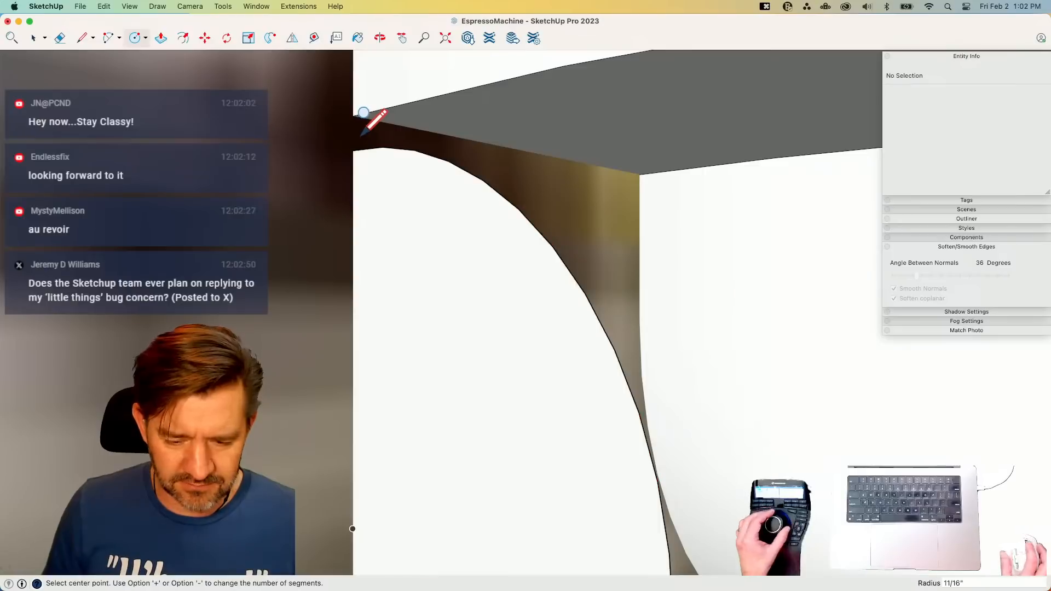
key("space")
- Extrude the half-circle about 3 7/16" into the bowl and pull its outer face about 1 1/16" towards the black handle
key("p")
left_click(452, 251)
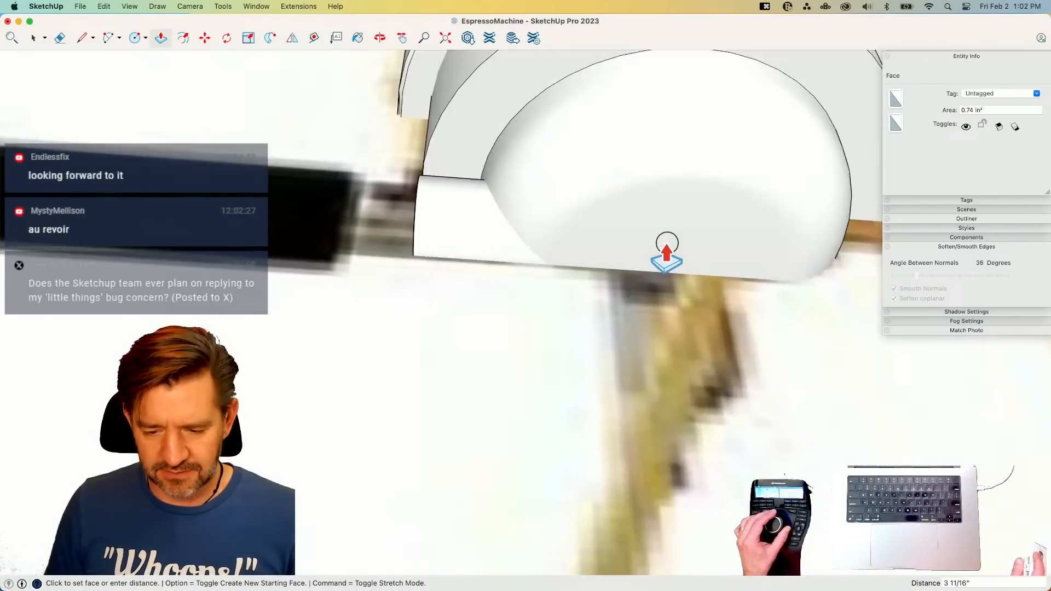
left_click(651, 251)
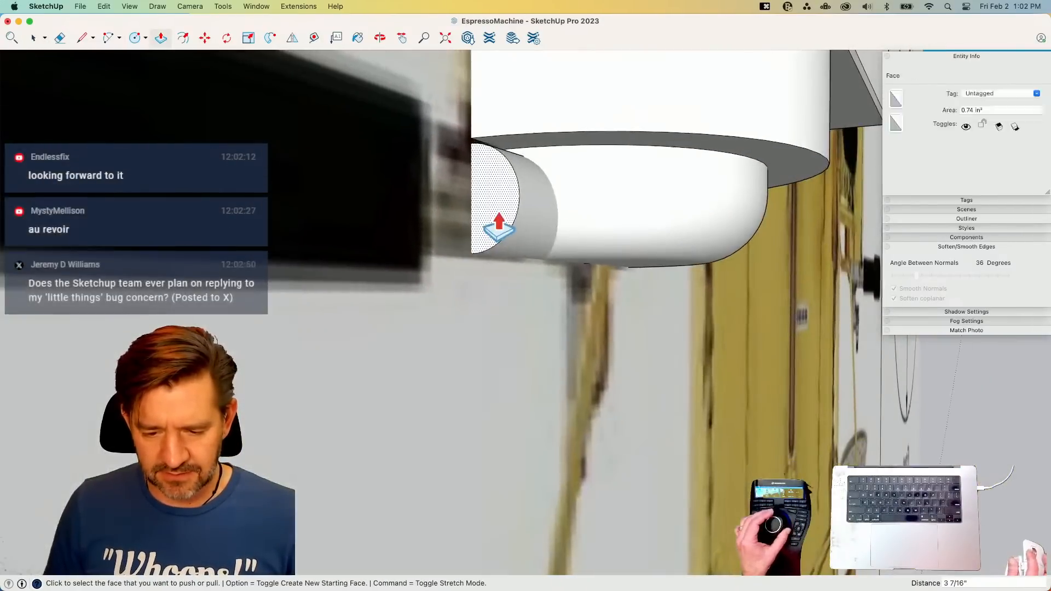
left_click(499, 225)
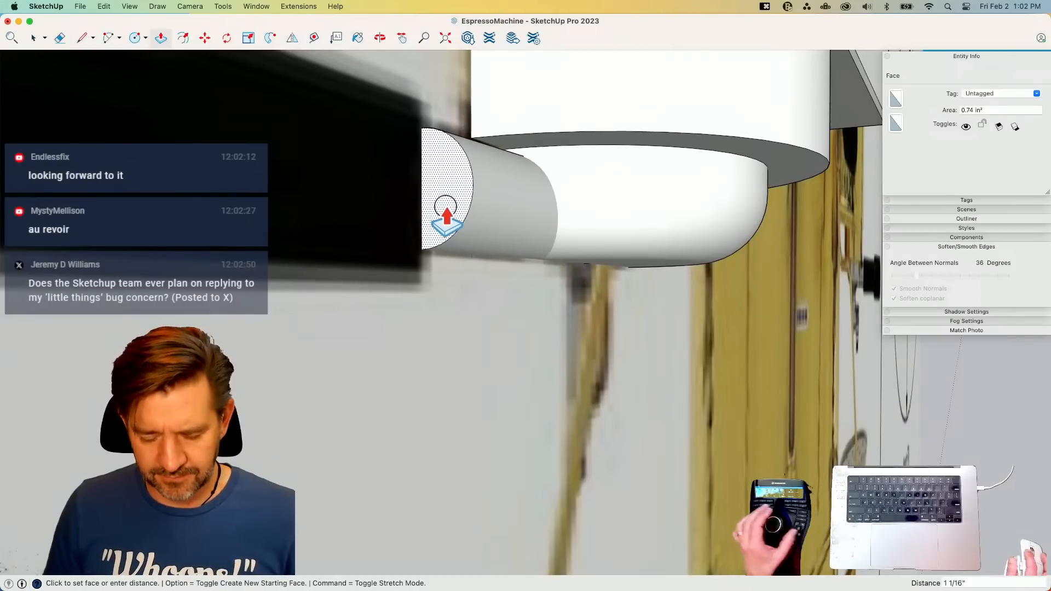
- Try offsetting the stub's end face outwards for the handle, and undo it together with the outward extension
key("f")
left_click(440, 251)
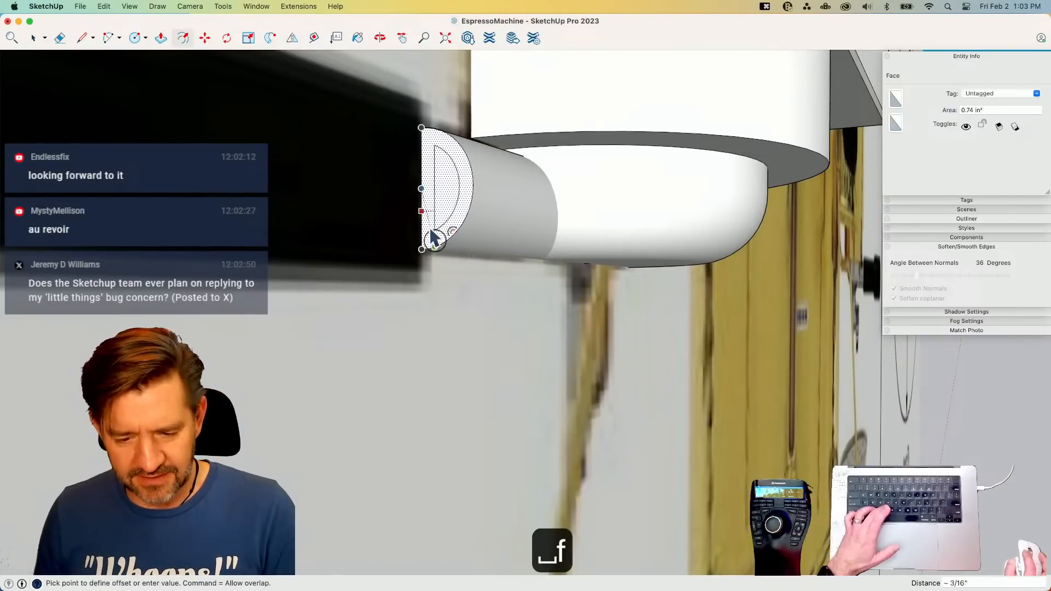
left_click(405, 151)
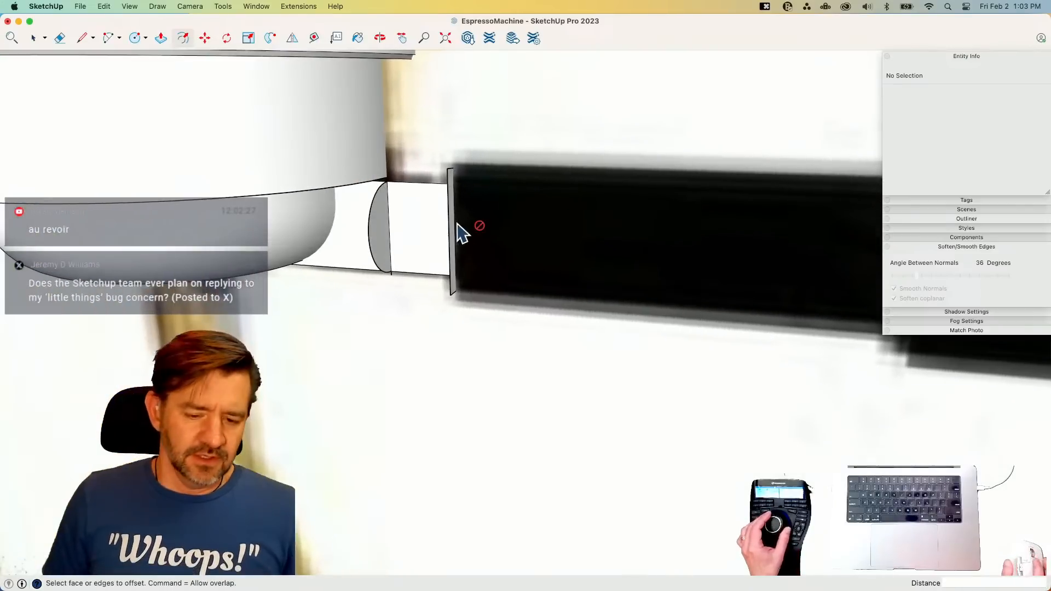
key("super+z")
key("super+z")
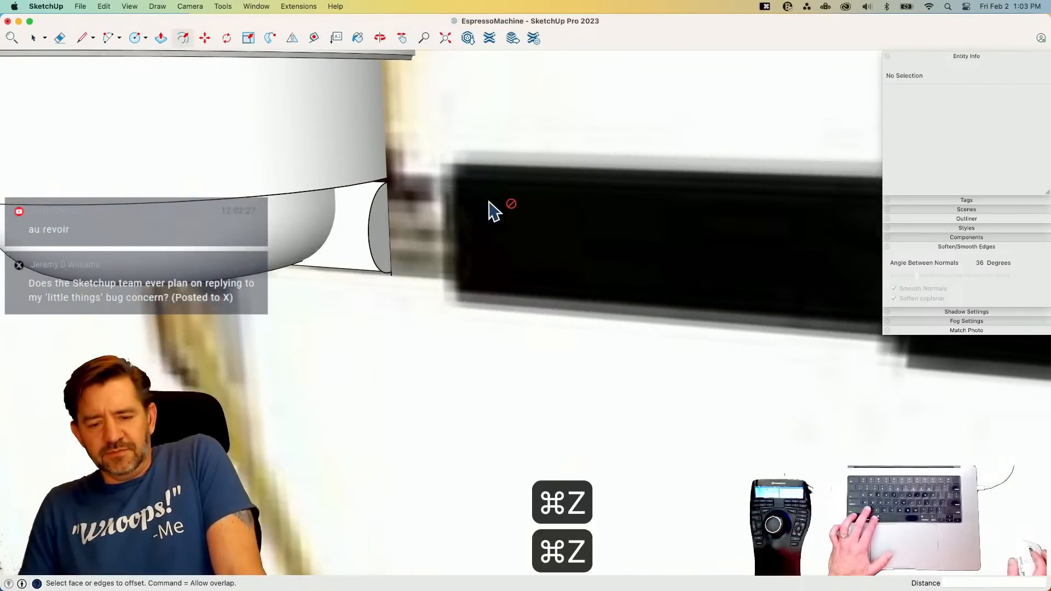
- Undo the half-round stub's extrusion into the bowl and its circle profile, back to the vertical line
key("e")
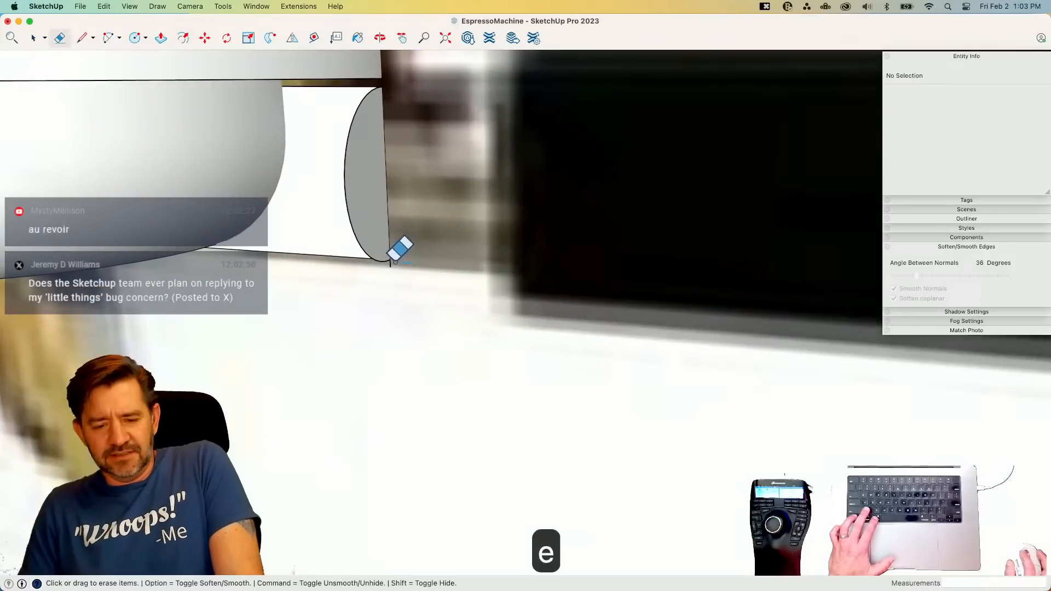
key("super+z")
key("super+z")
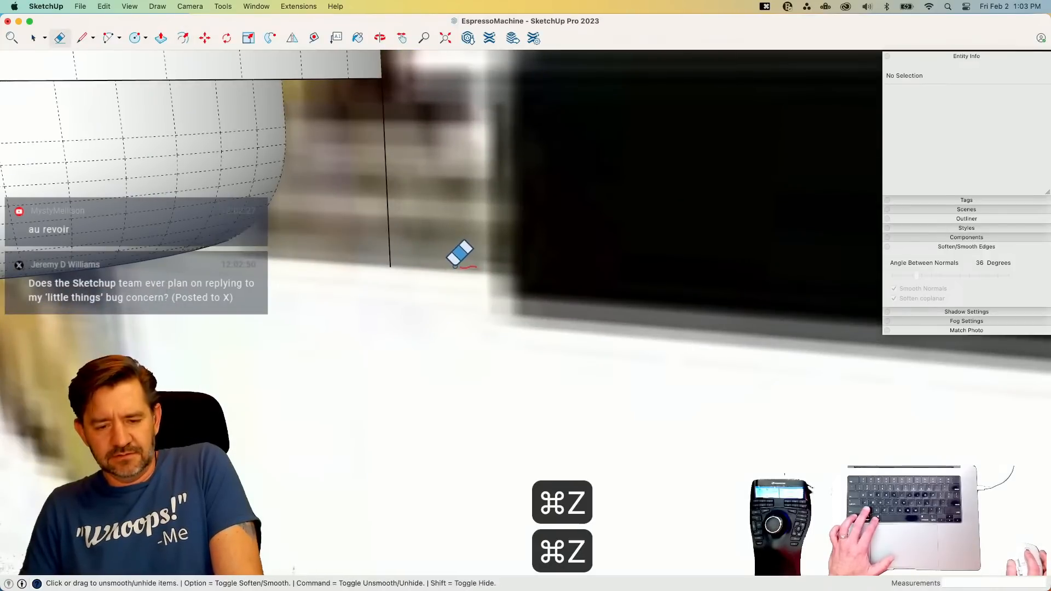
left_click(104, 6)
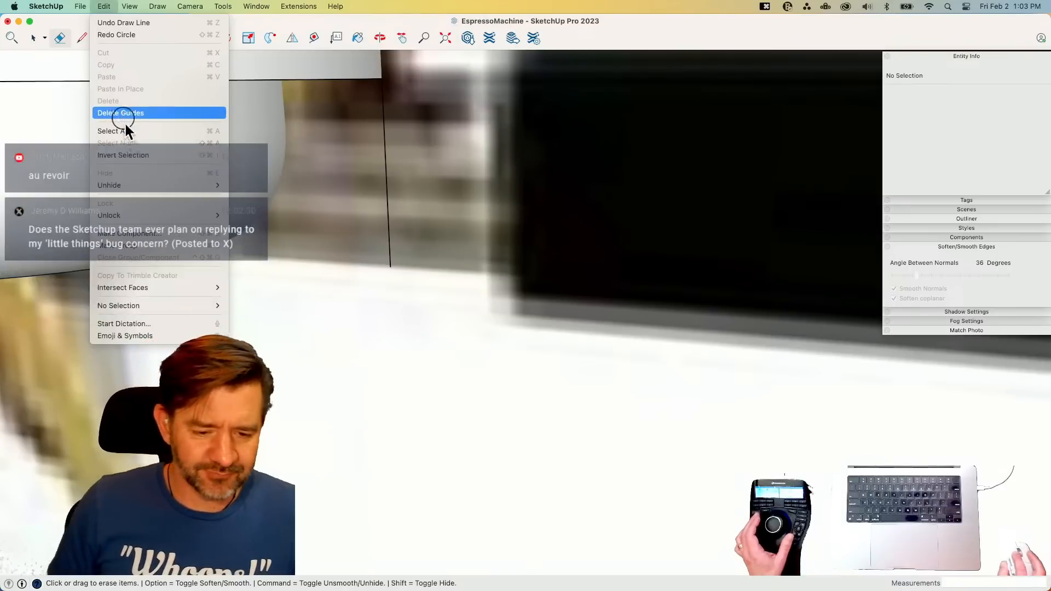
left_click(132, 34)
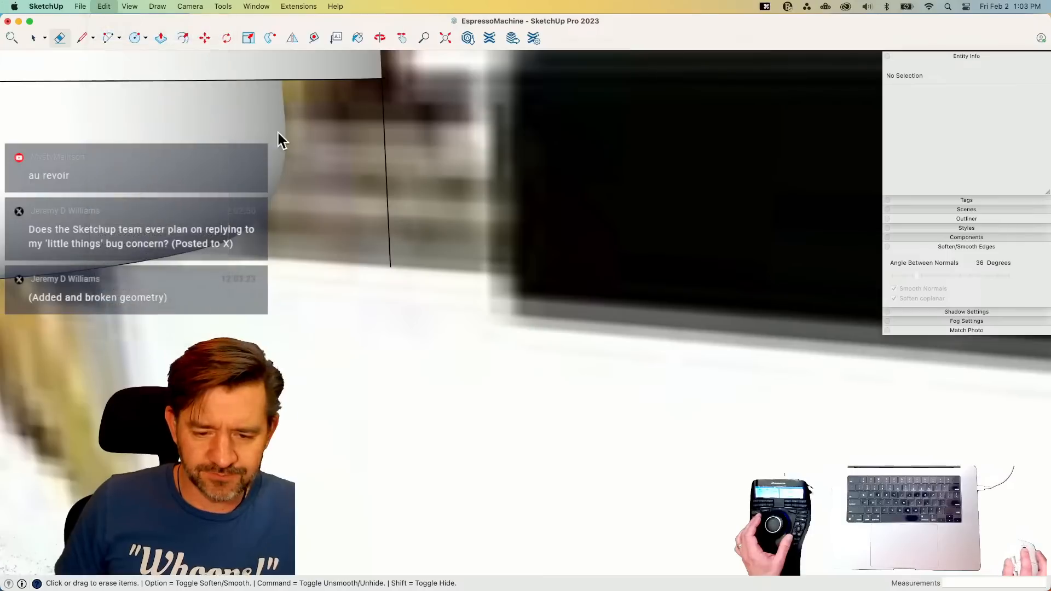
- Extrude the half-circle about 3 1/16" into the bowl and pull its outer face about 1" towards the black handle
key("e")
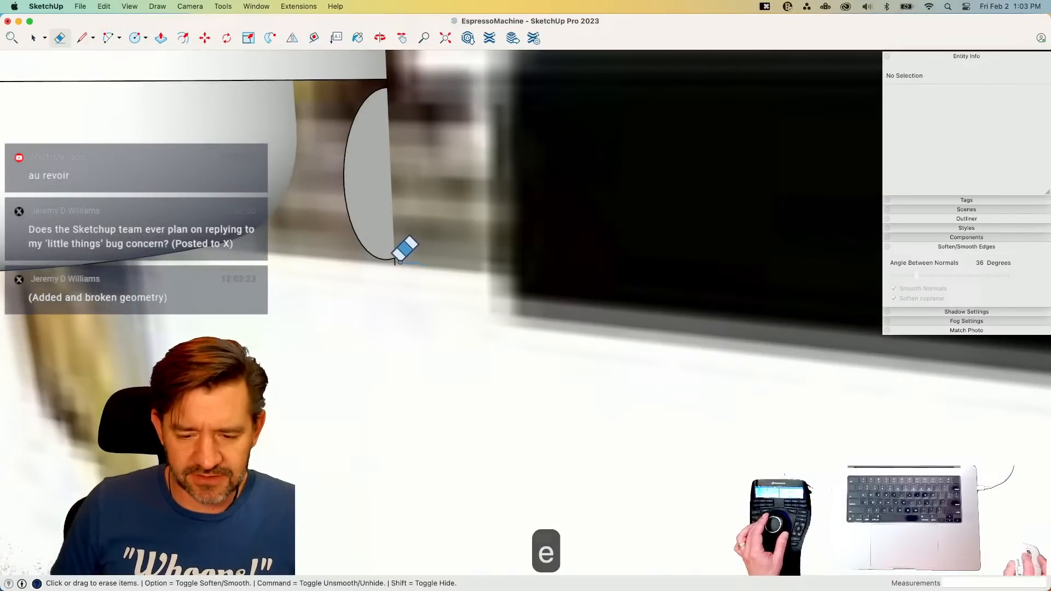
key("p")
left_click(94, 181)
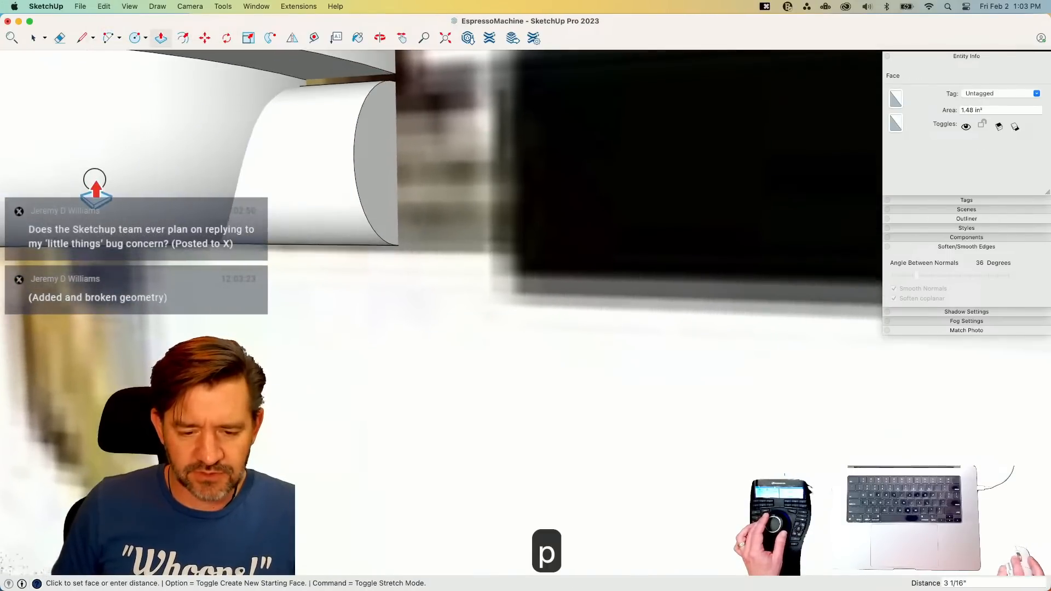
left_click(389, 192)
left_click(500, 202)
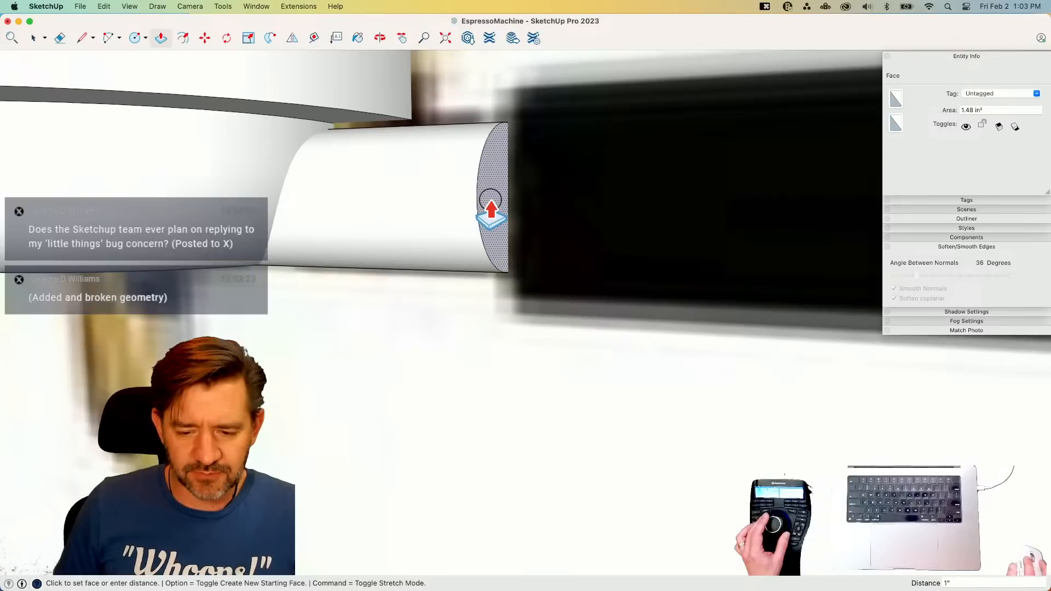
left_click(496, 211)
- Offset the stub's end face outwards and extrude the larger half-round about 6 1/4" along the handle in the reference image
key("f")
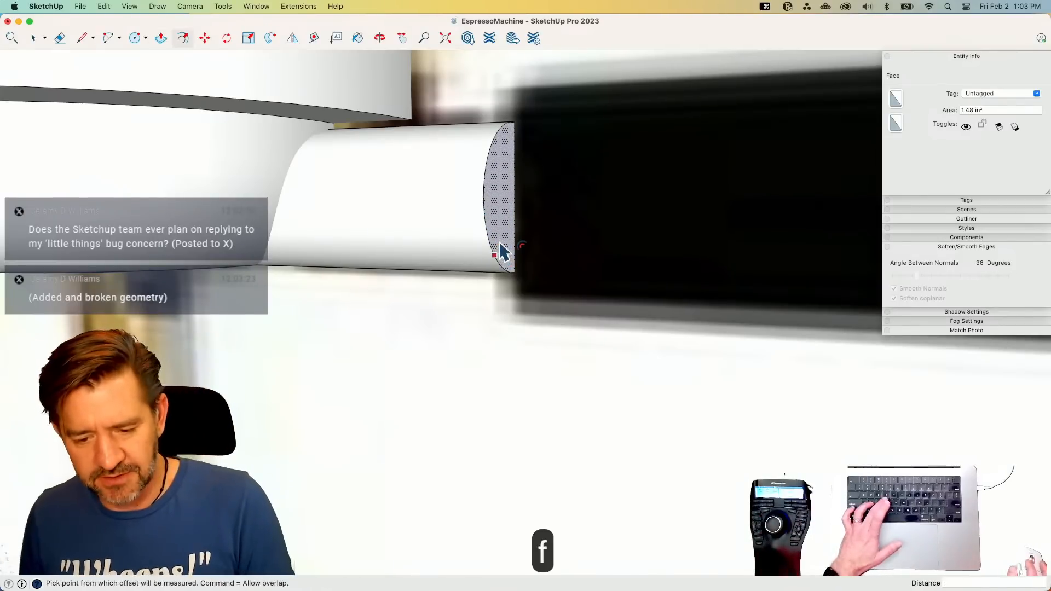
left_click(499, 313)
key("p")
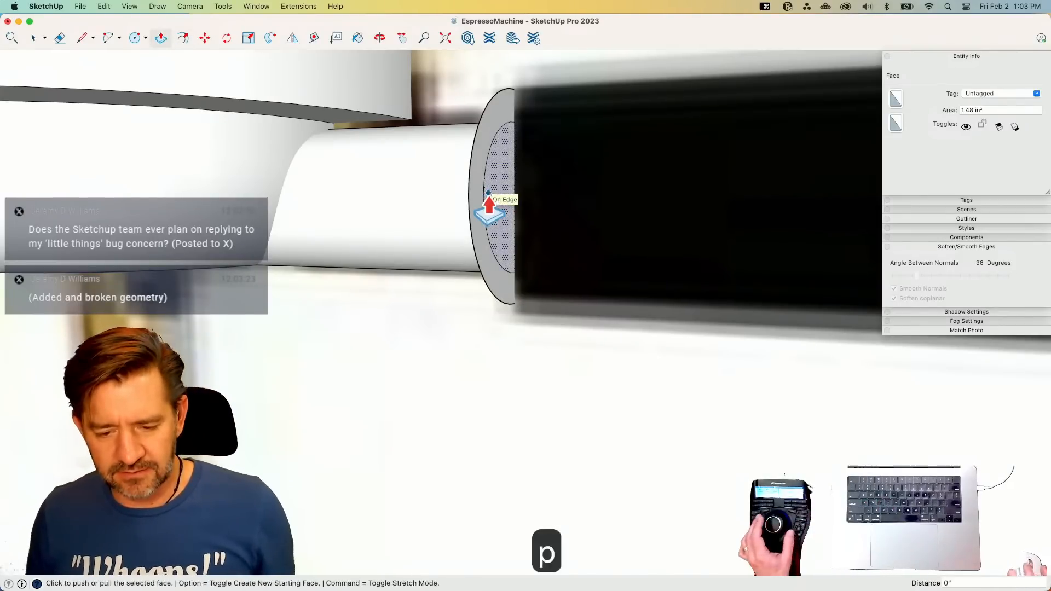
left_click(481, 206)
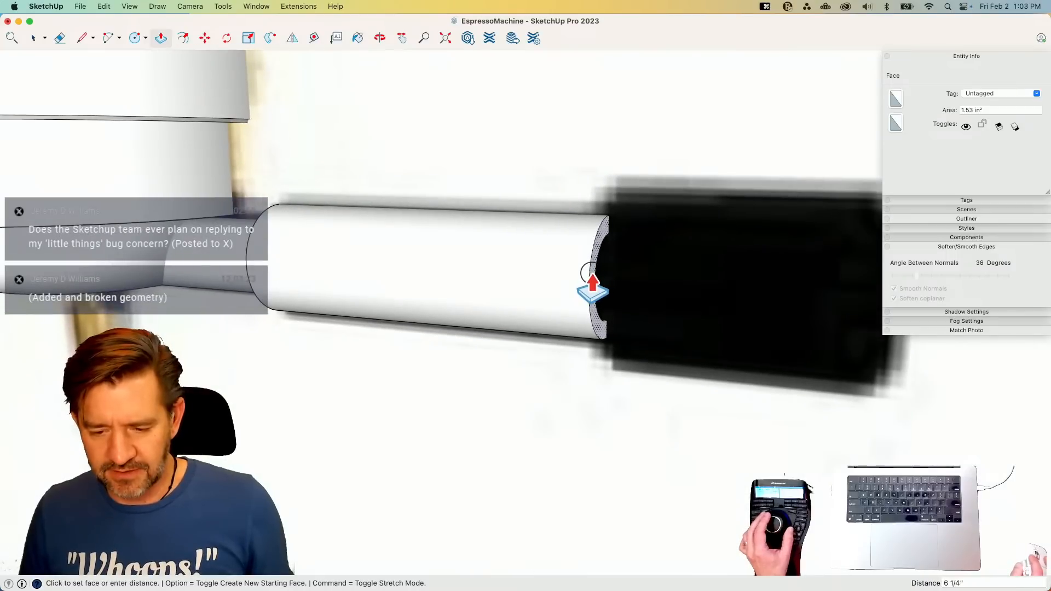
- Offset the handle's end circle outwards to the thicker grip's outline and extrude the new ring about 4 1/8"
key("space")
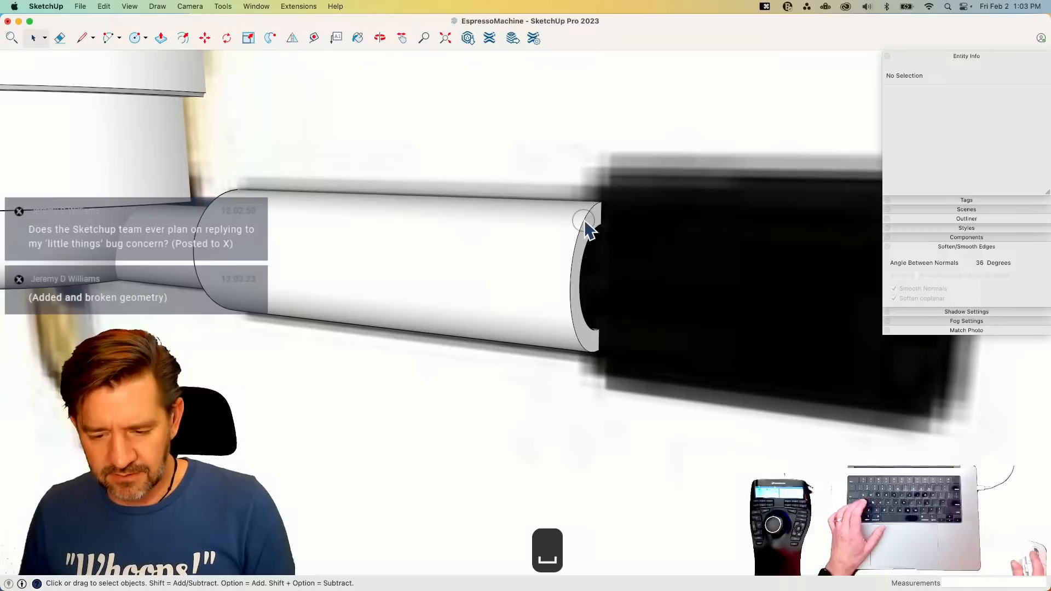
left_click(584, 224)
key("f")
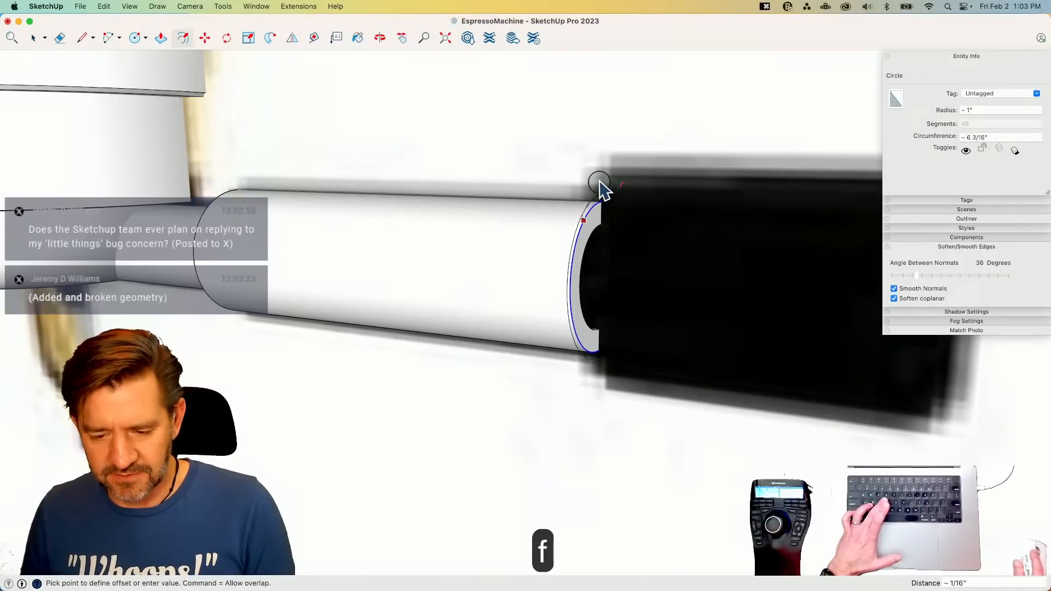
left_click(598, 158)
key("p")
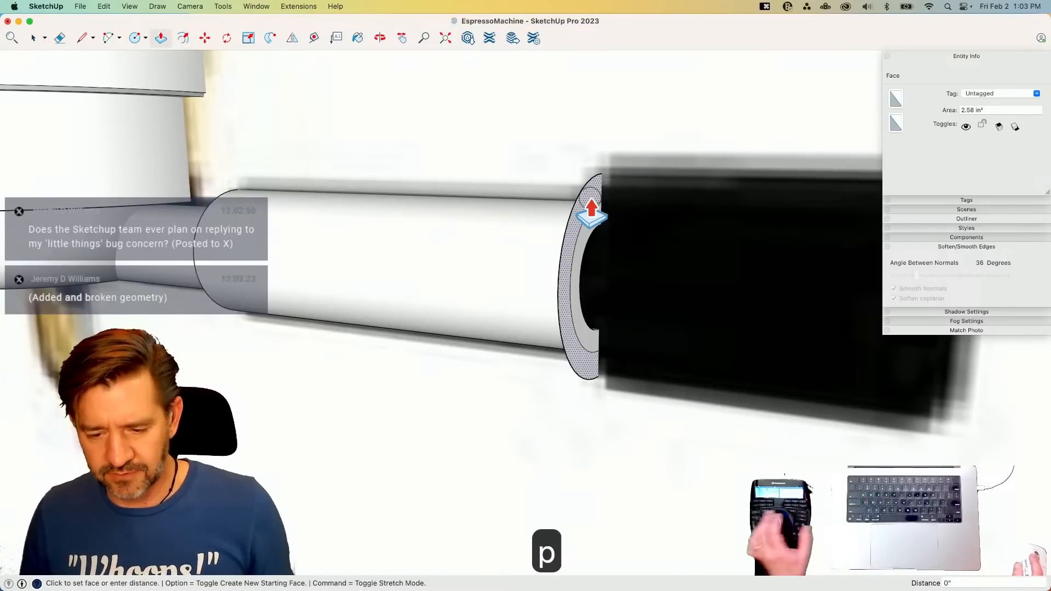
left_click(618, 214)
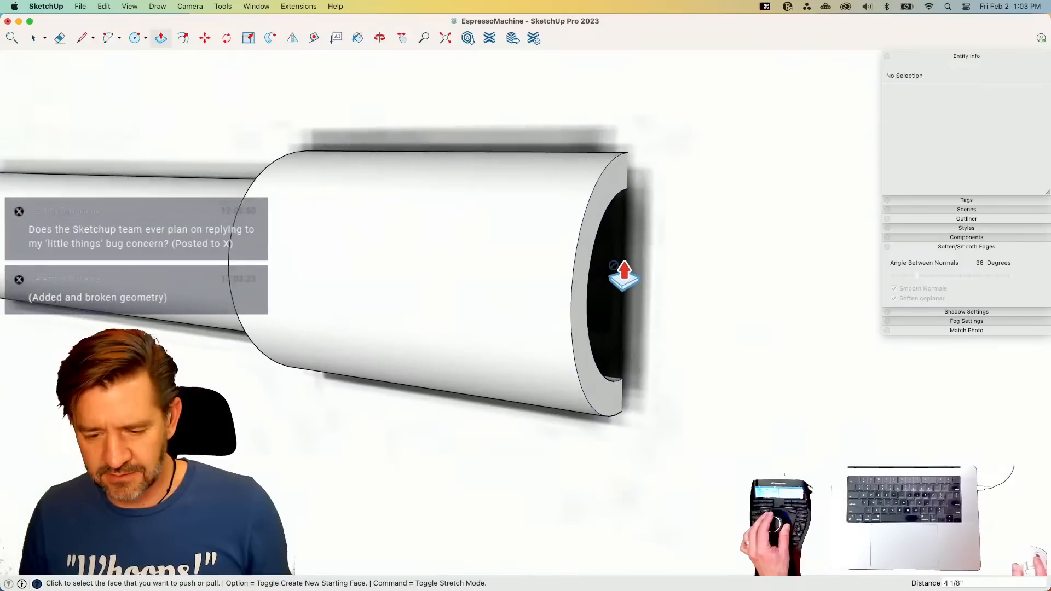
- Close the open end of the grip with a line and move the inner end face about 3/8" outwards to taper it
key("l")
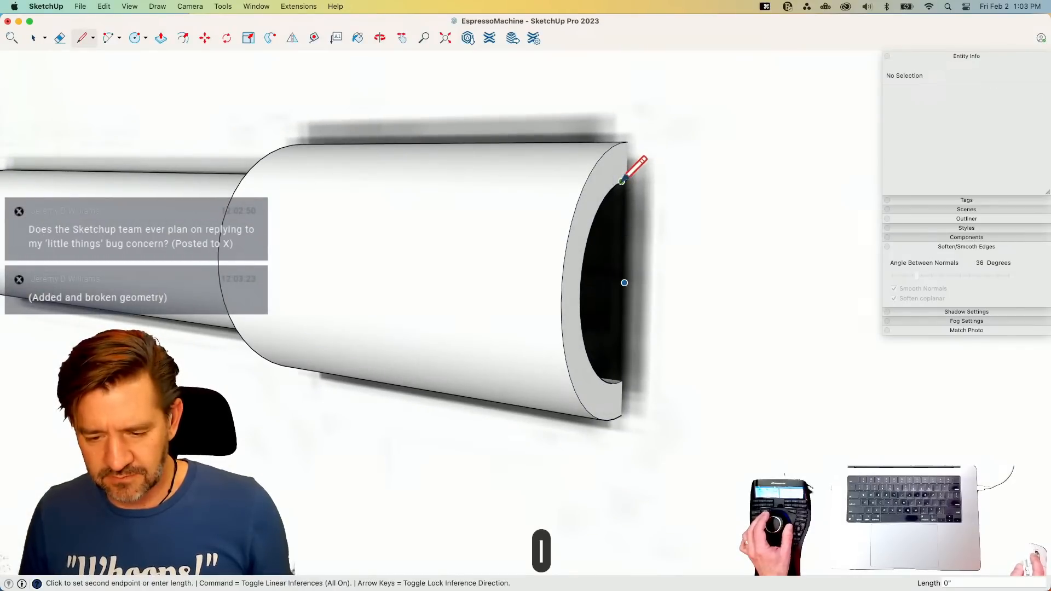
left_click(618, 183)
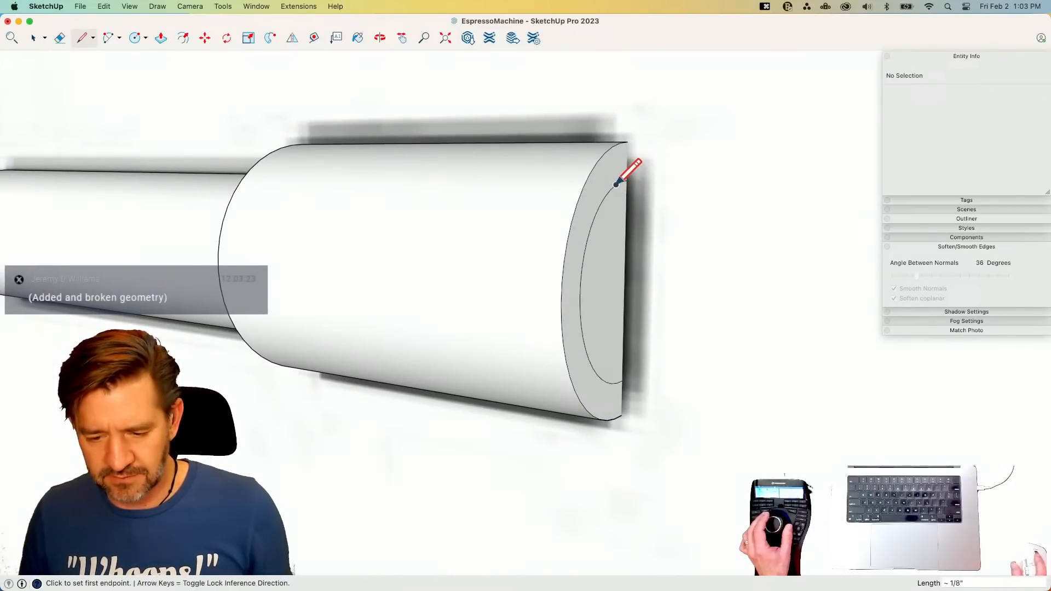
key("space")
left_click(614, 242)
key("m")
left_click(662, 247)
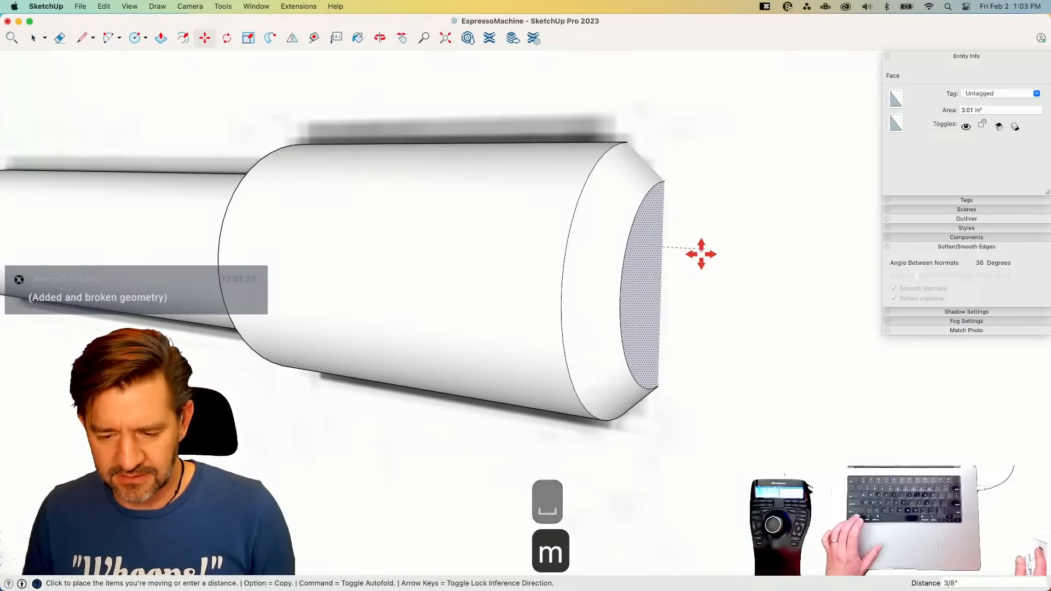
left_click(701, 254)
- Move the circle where the grip meets the thinner handle about 3/16" towards the bowl to form a sloped shoulder
key("space")
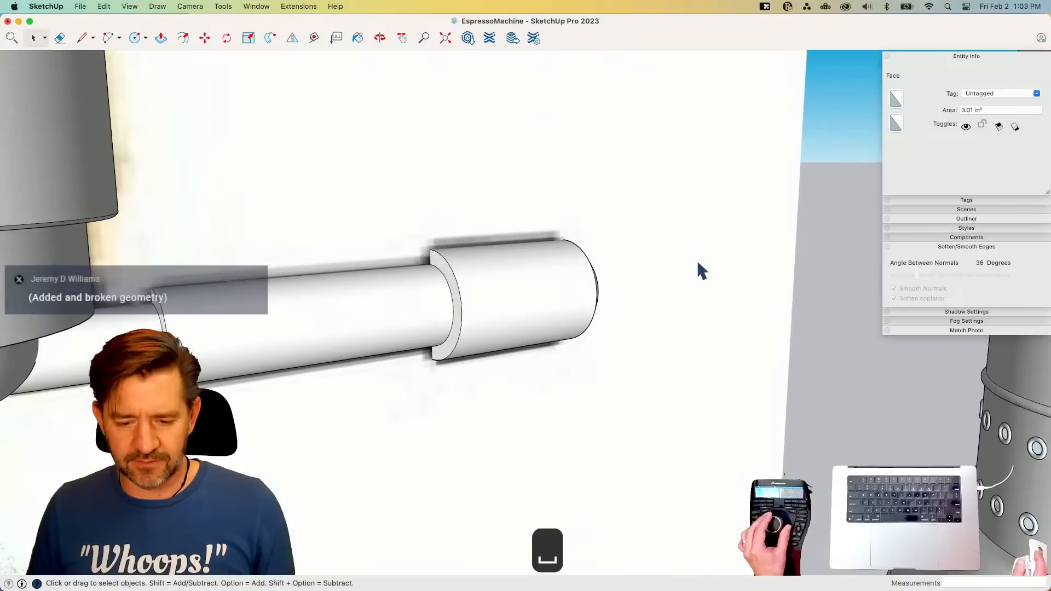
left_click(446, 268)
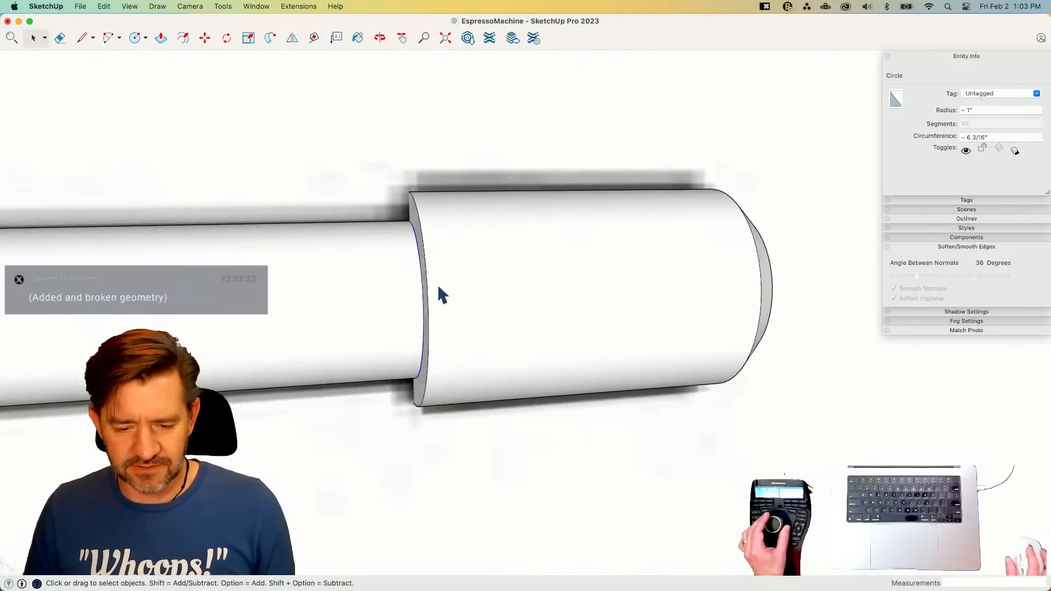
key("m")
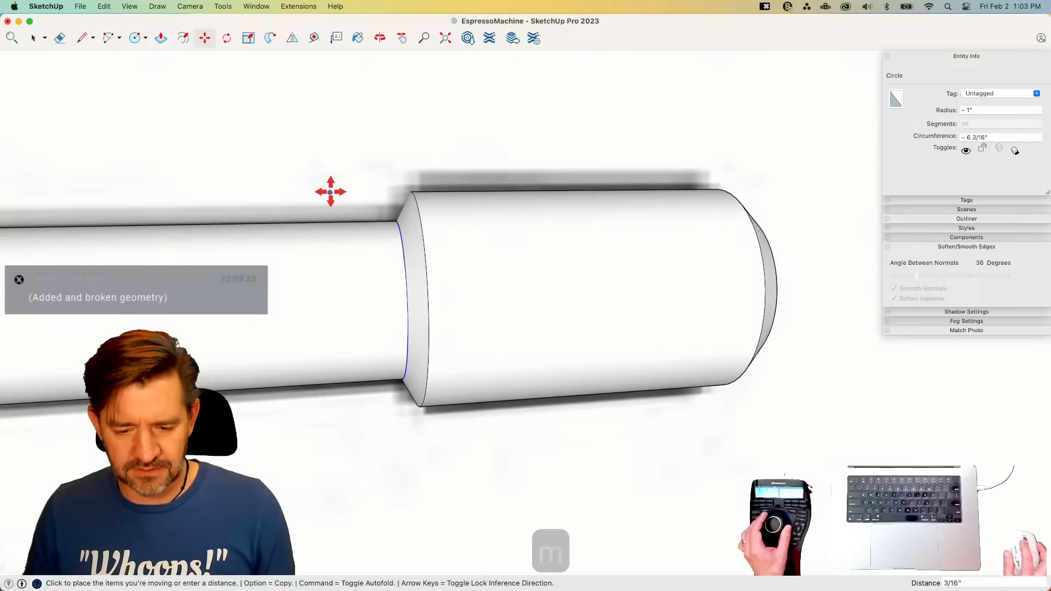
left_click(328, 192)
key("space")
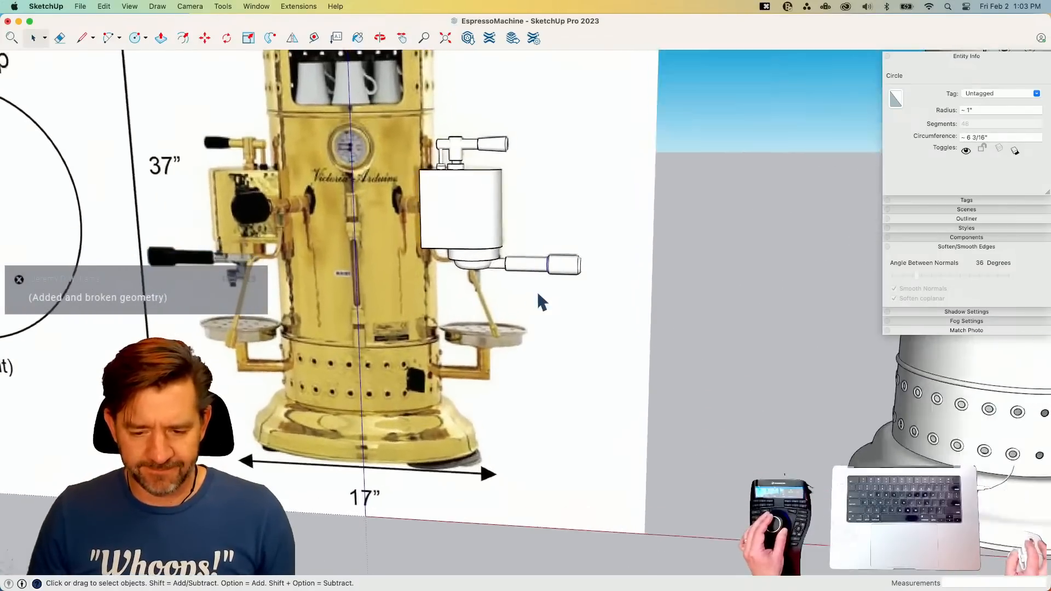
- Select all the connected bowl and handle geometry and make it a group
triple_click(524, 258)
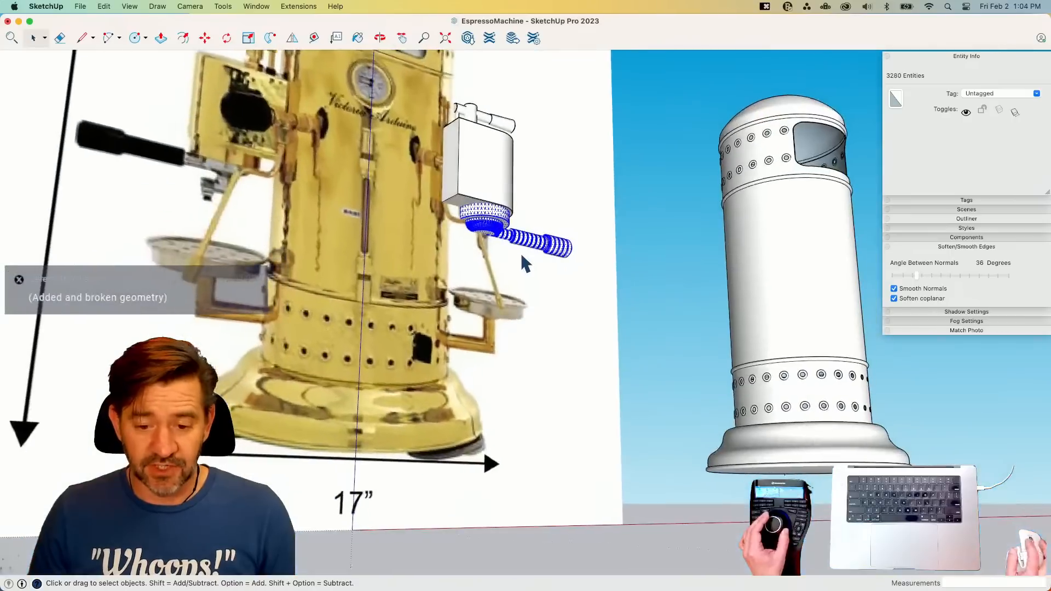
right_click(487, 223)
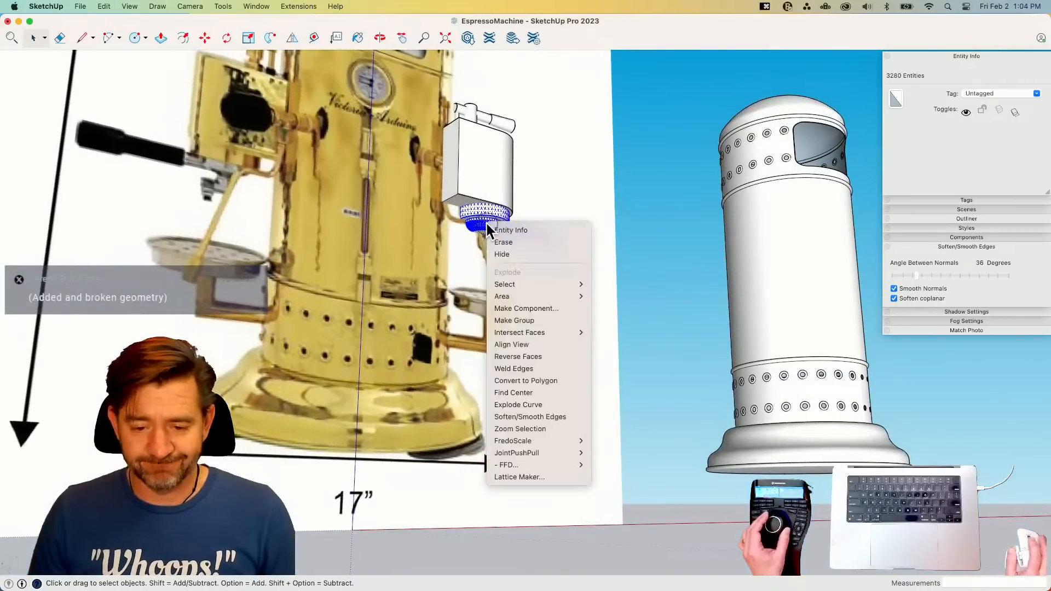
left_click(542, 320)
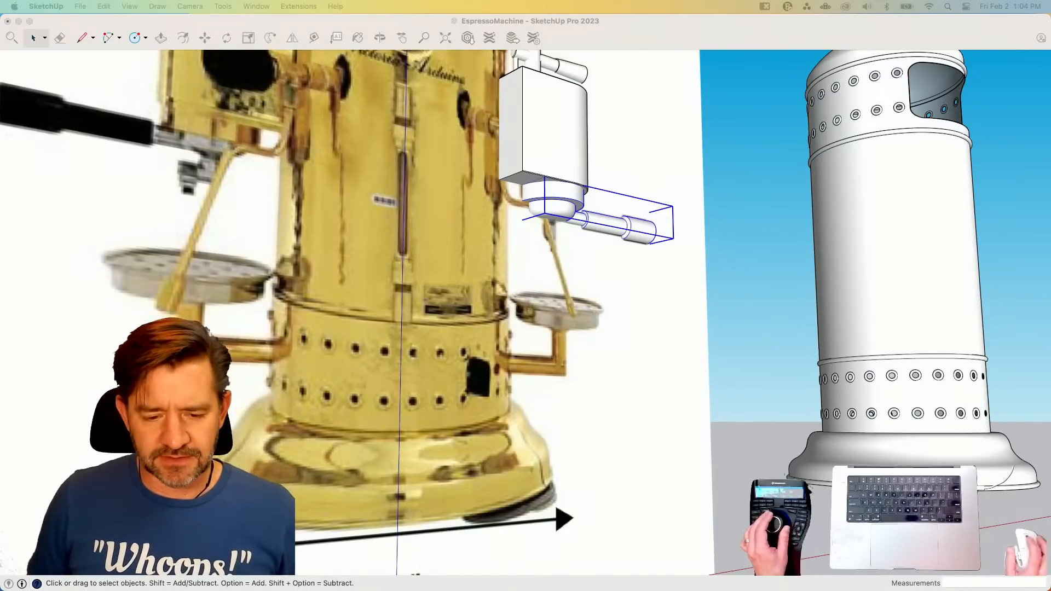
left_click(661, 330)
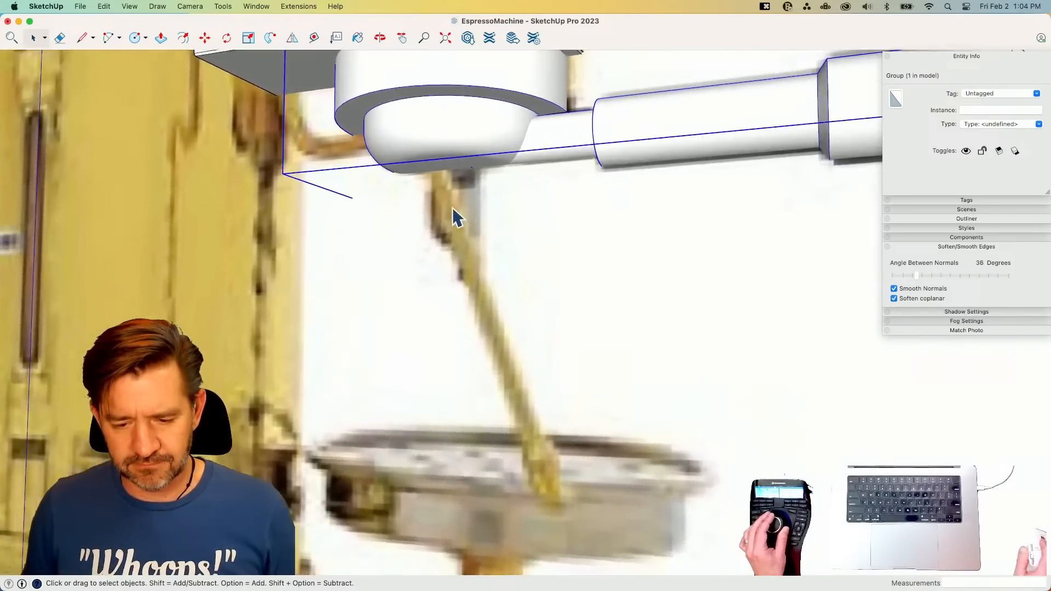
- Trace the spout's inner side below the bowl with a short downward line and an arc about 1 5/16" long
key("l")
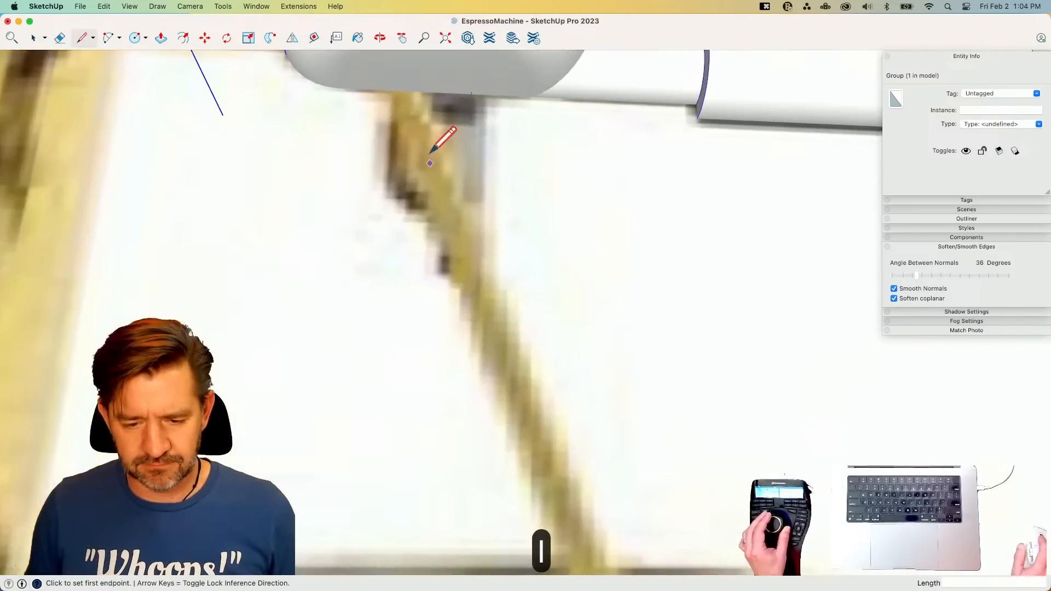
left_click(382, 90)
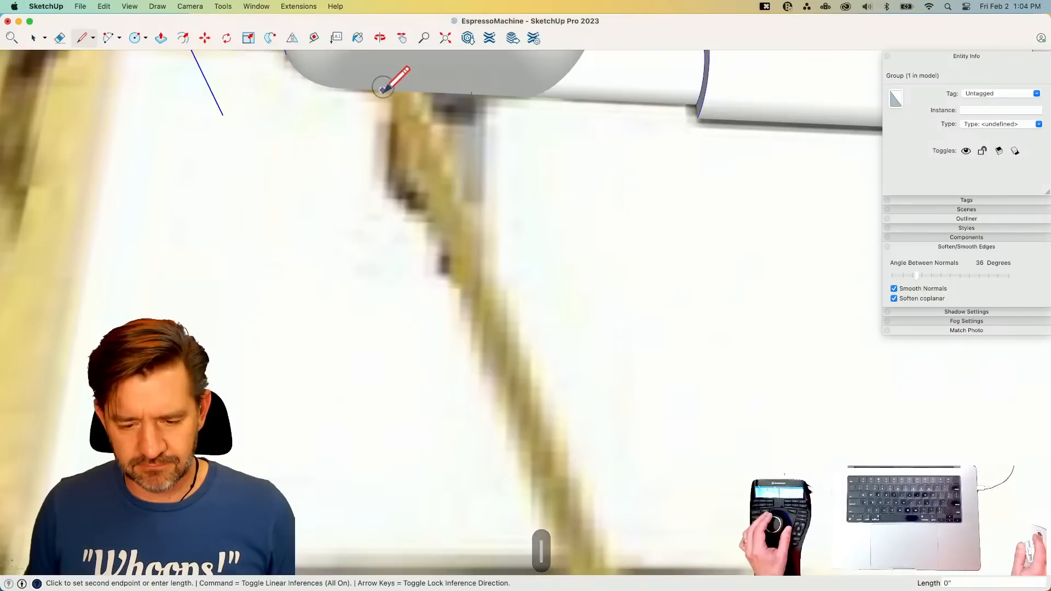
left_click(378, 158)
key("a")
left_click(378, 159)
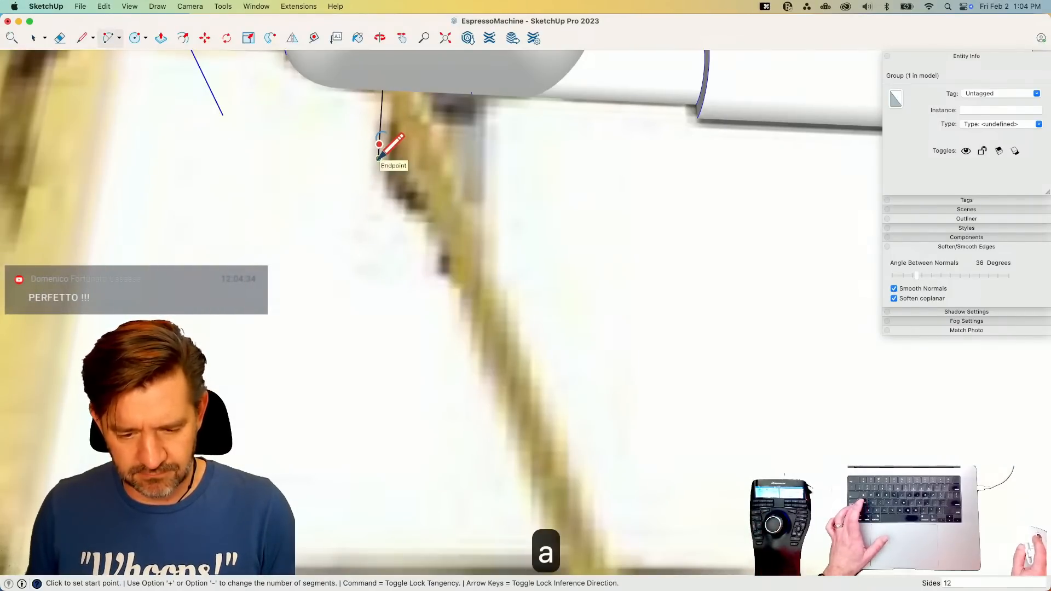
left_click(412, 220)
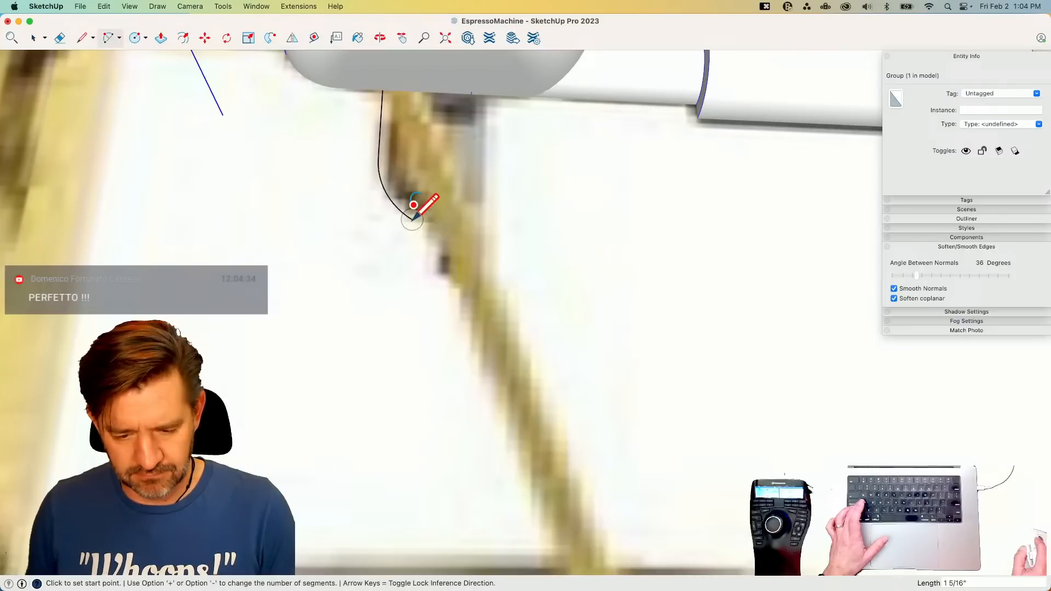
- Continue the spout outline with an opposite-curving tangent arc about 1 3/16" long
left_click(413, 219)
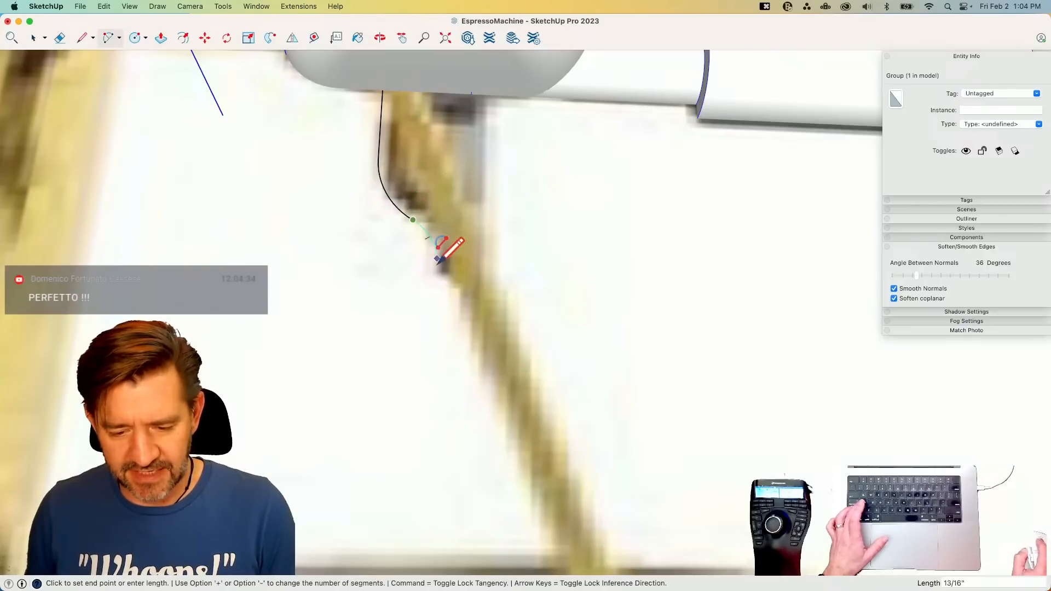
key("l")
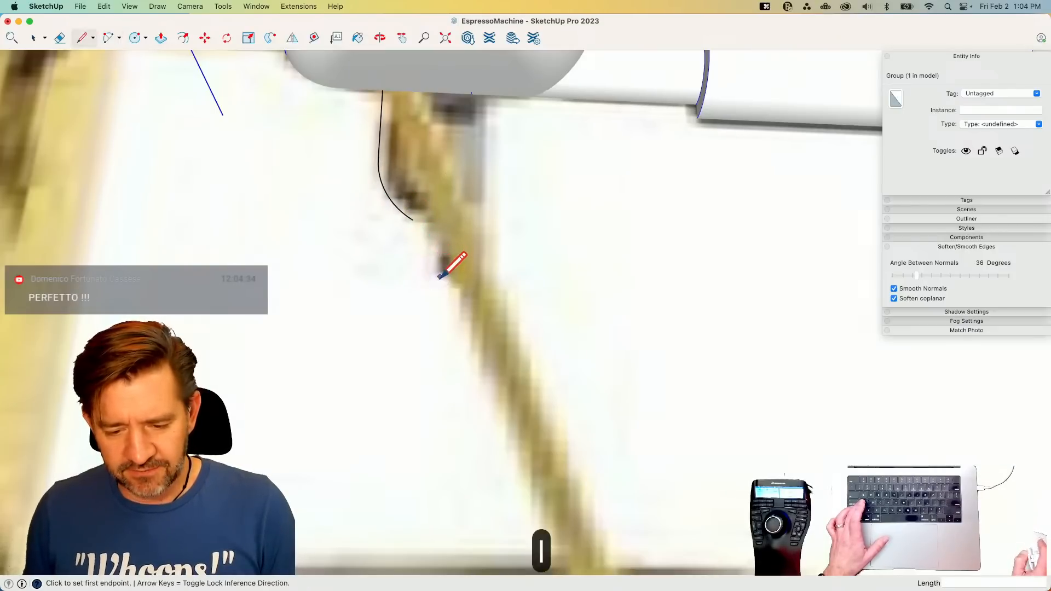
key("a")
left_click(413, 220)
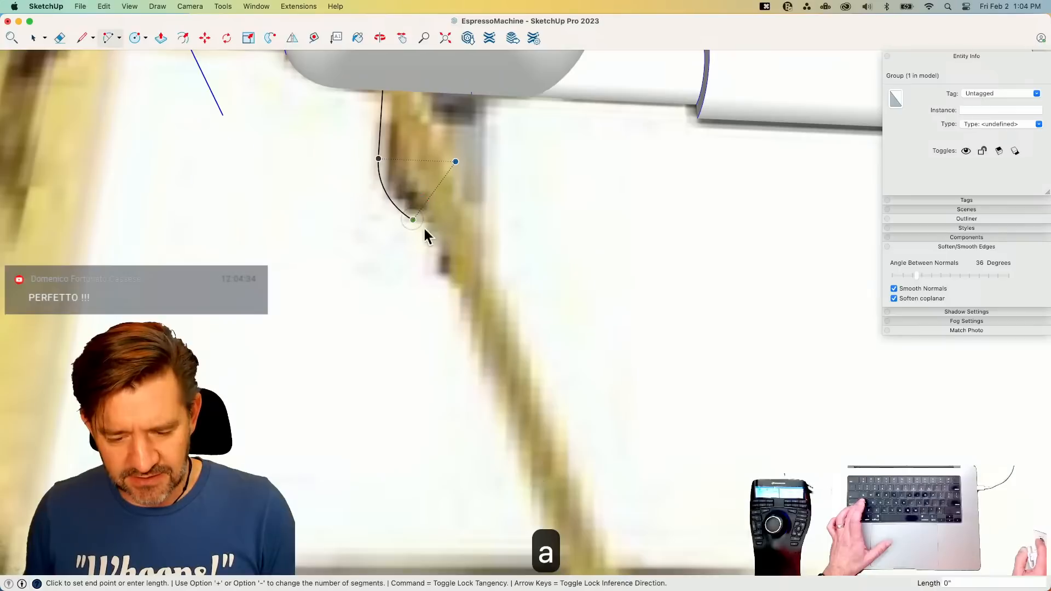
left_click(443, 279)
left_click(443, 279)
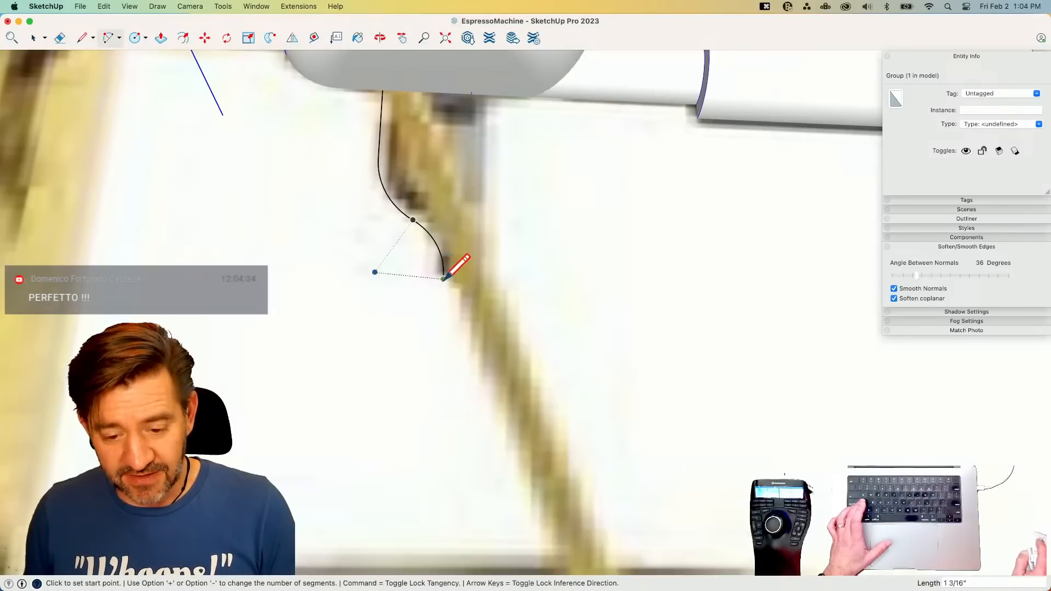
- Close the spout outline with an 11/16" bottom line, a vertical line up to the bowl and a top edge
key("l")
left_click(444, 279)
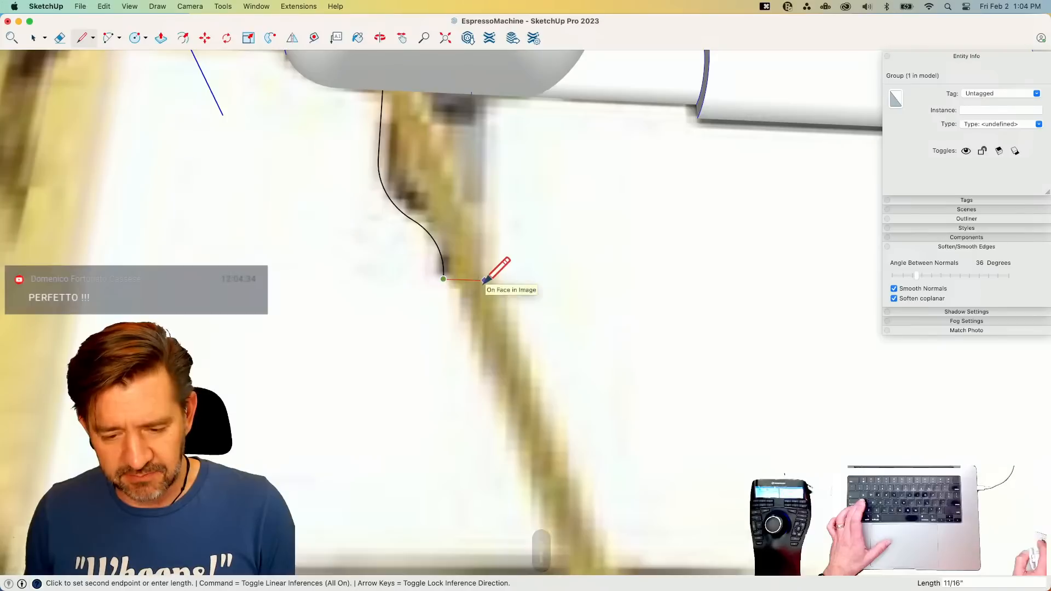
left_click(484, 280)
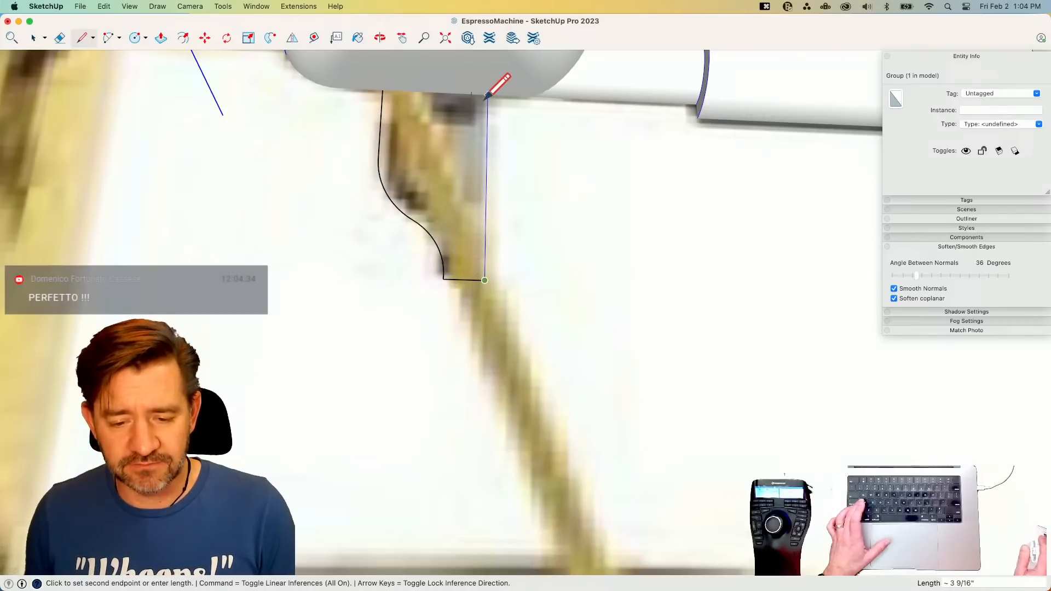
left_click(388, 90)
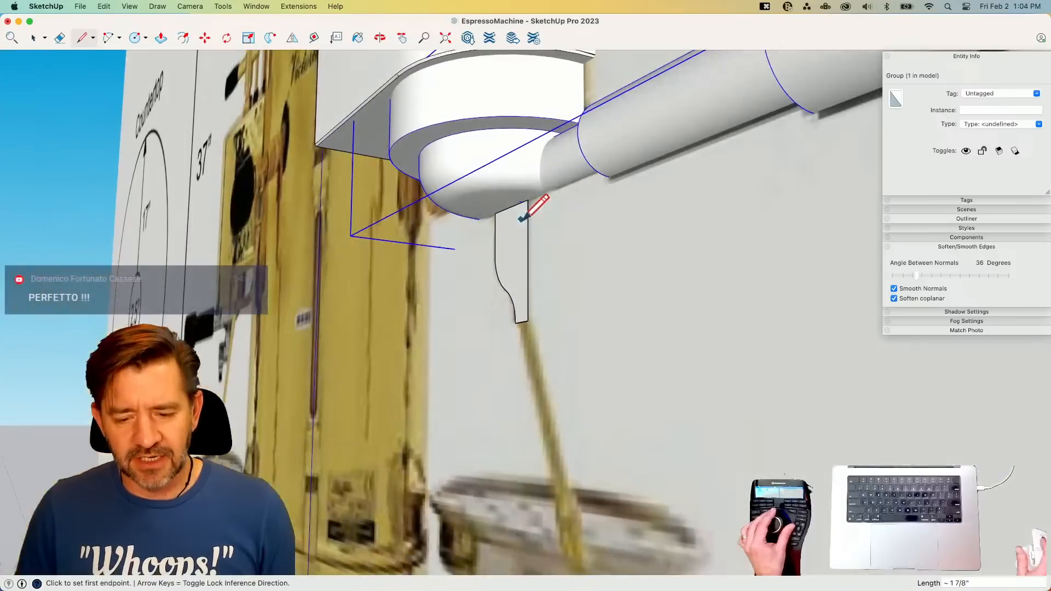
- Extrude the spout profile about 3/4" to the front and pull its back face about 9/16" the other way
key("space")
key("p")
left_click(514, 254)
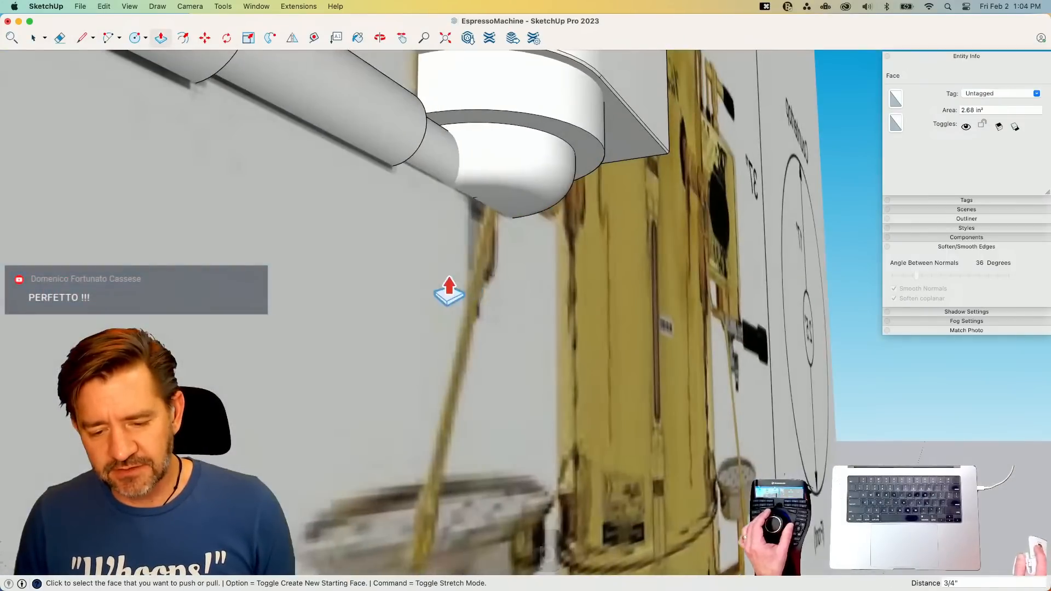
left_click(474, 245)
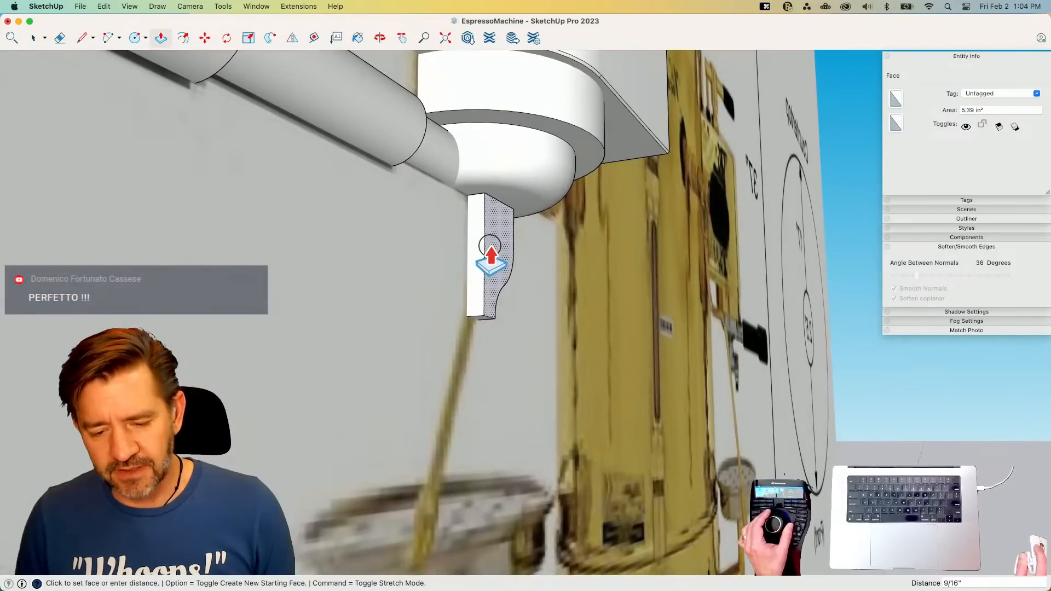
left_click(491, 246)
- Make a group from all the connected geometry of the spout below the portafilter bowl
key("space")
triple_click(495, 266)
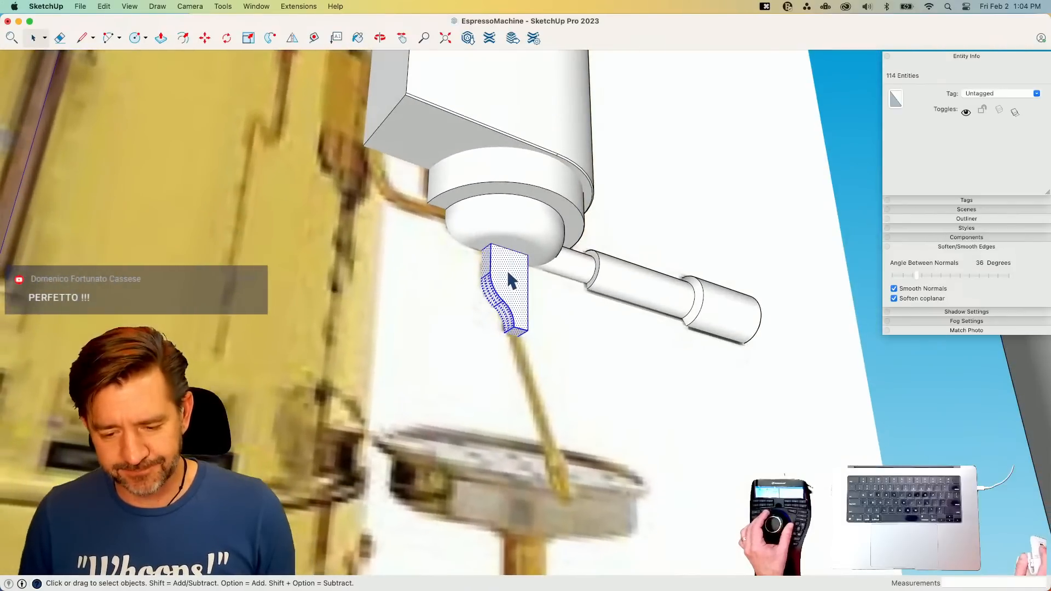
right_click(510, 275)
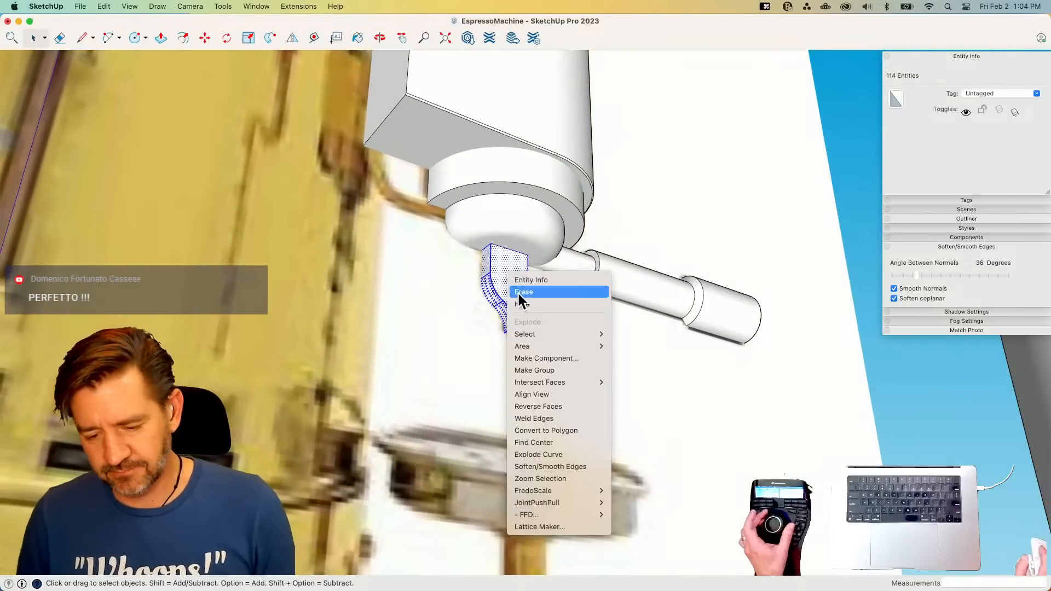
left_click(548, 370)
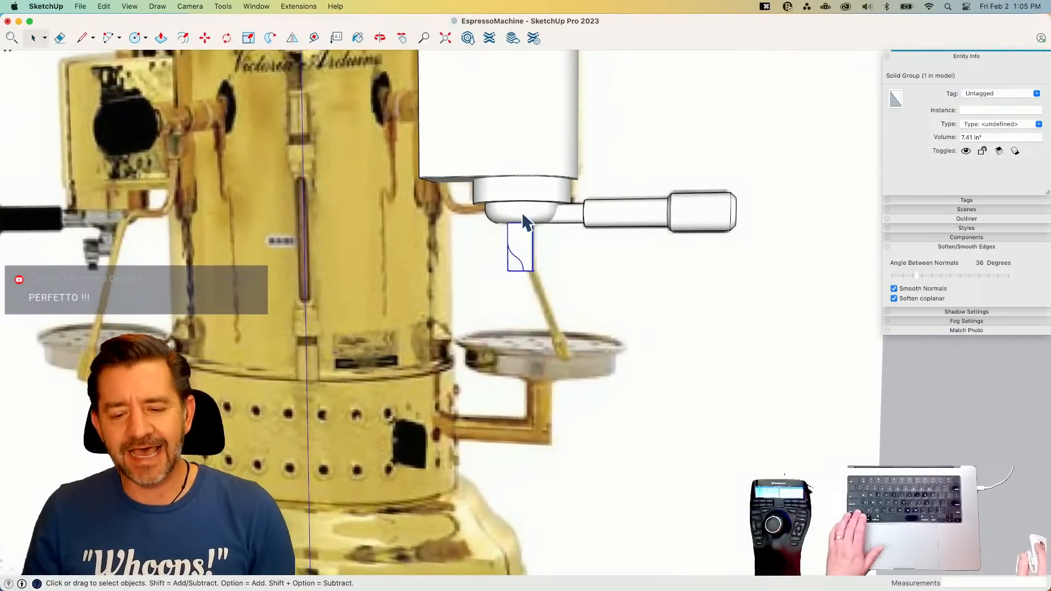
left_click(521, 213, "shift")
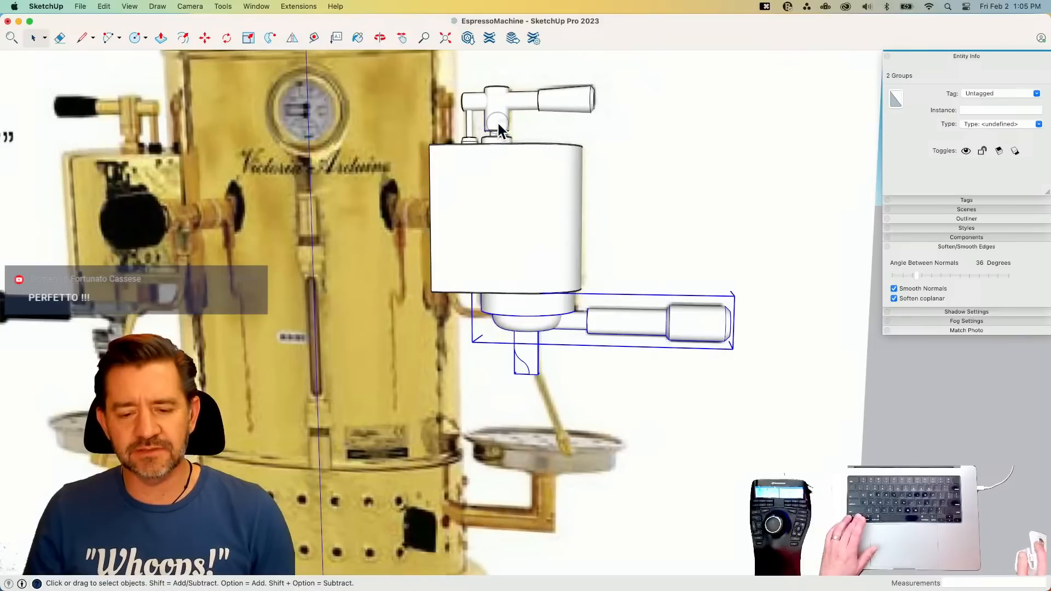
right_click(497, 121)
left_click(669, 318)
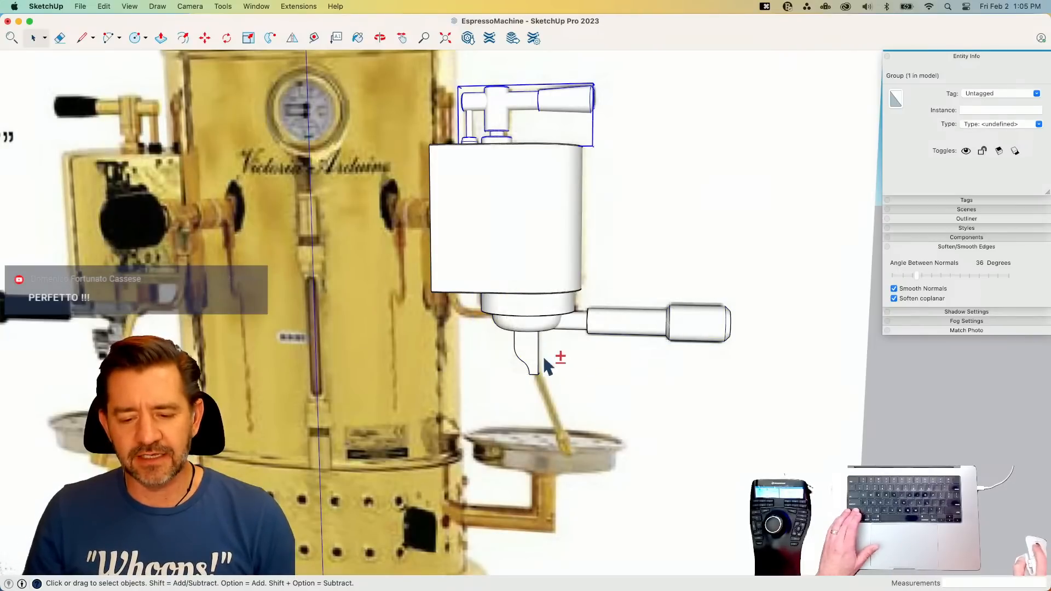
left_click(520, 324, "shift")
left_click(537, 367, "shift")
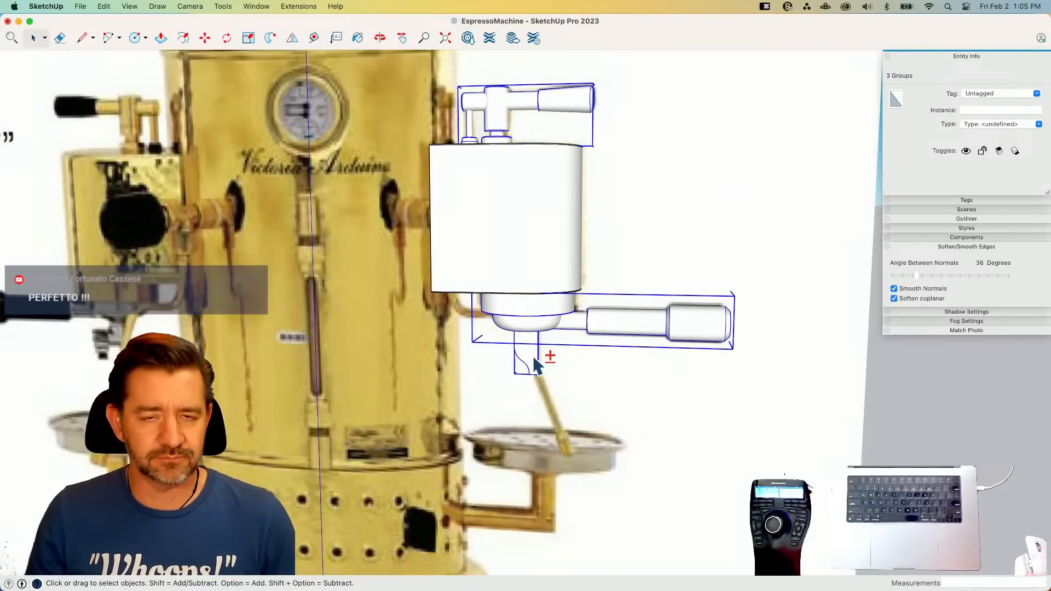
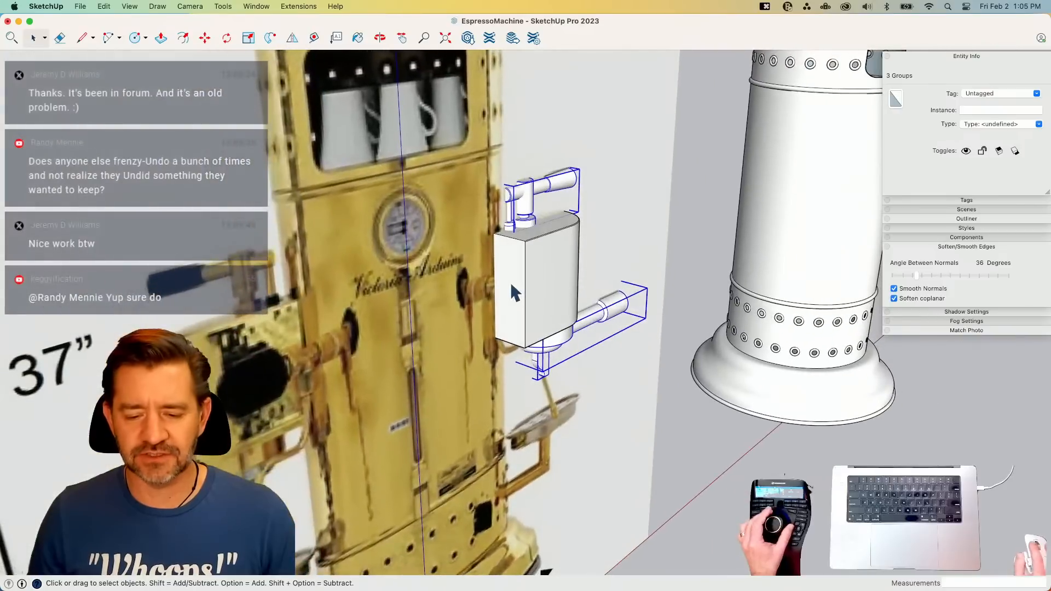
- Open the brewing head's body for editing and extend its flat inner side face toward the machine's central column with Push/Pull
left_click(510, 282)
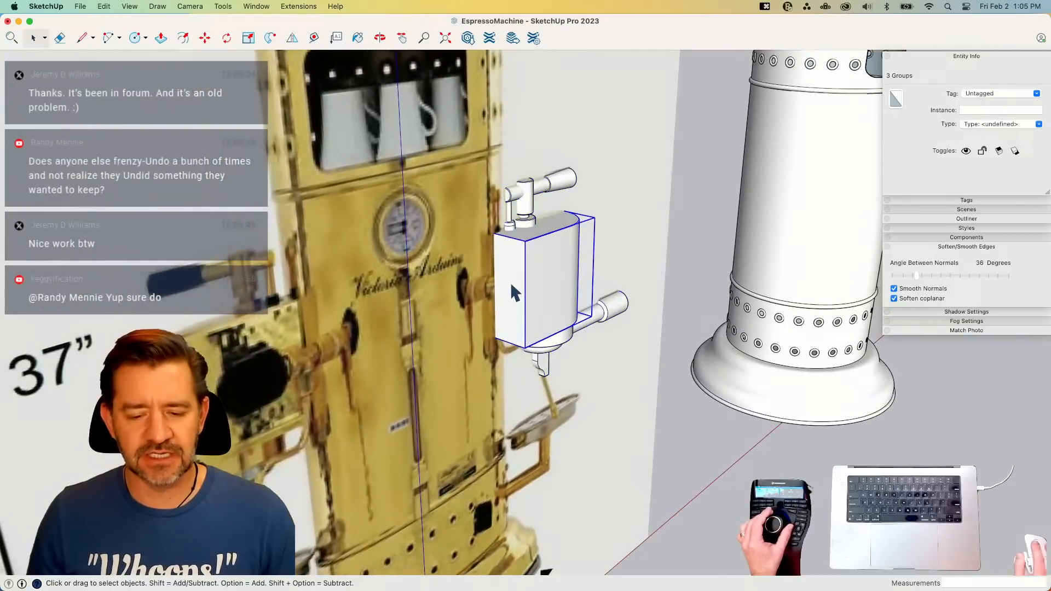
double_click(509, 278)
key("p")
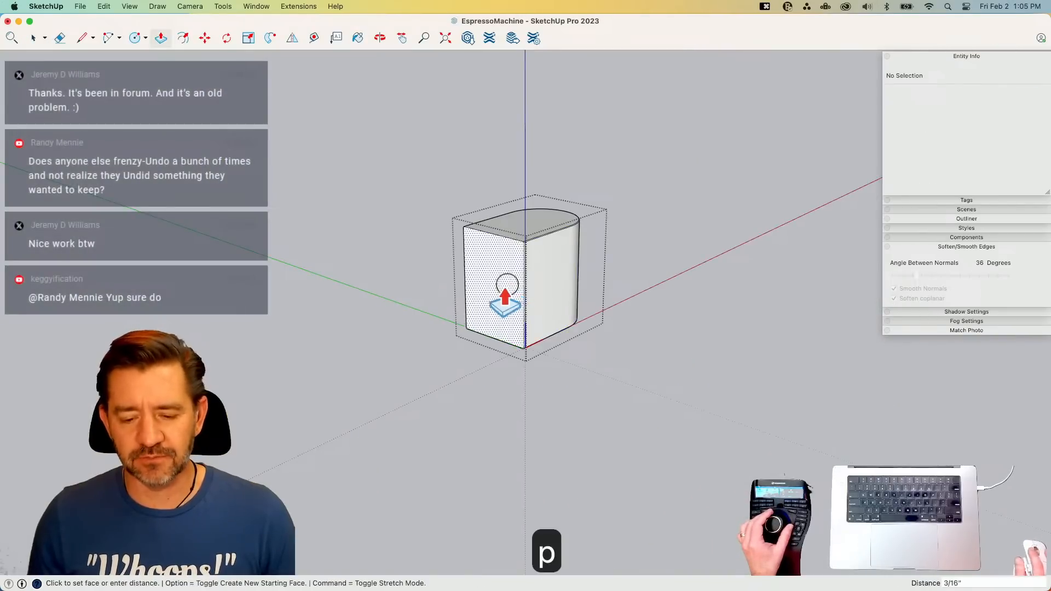
left_click_drag(511, 281, 490, 304)
key("space")
left_click(590, 337)
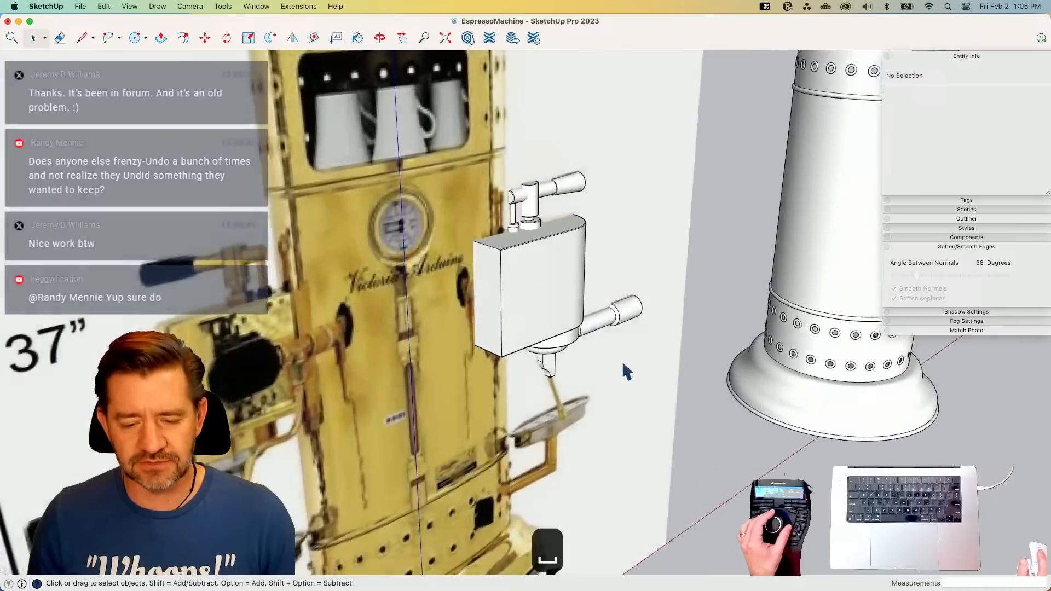
- Cut the lever, portafilter and spout groups from the model, leaving the brewing head's body in place
left_click_drag(431, 145, 718, 442)
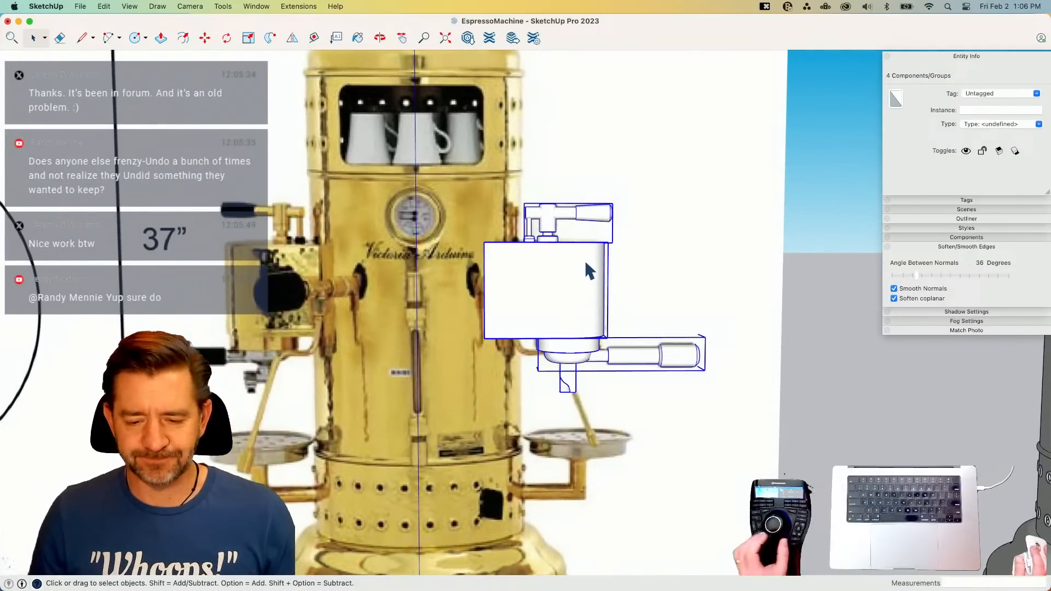
left_click(555, 291, "shift")
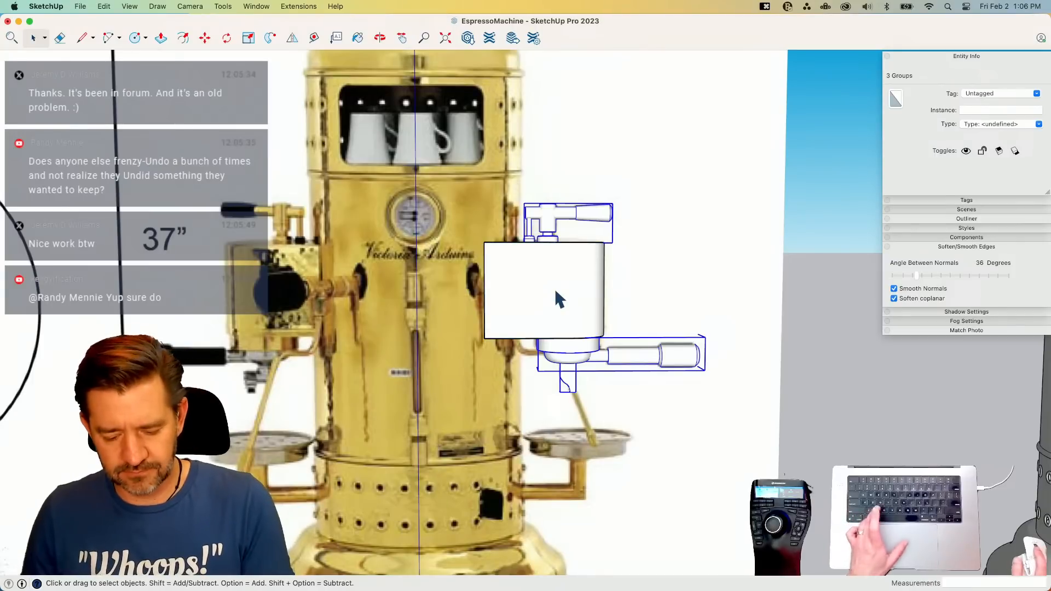
key("super+x")
- Inside the brewing head's component, make a group from all the geometry of the body
left_click(516, 296)
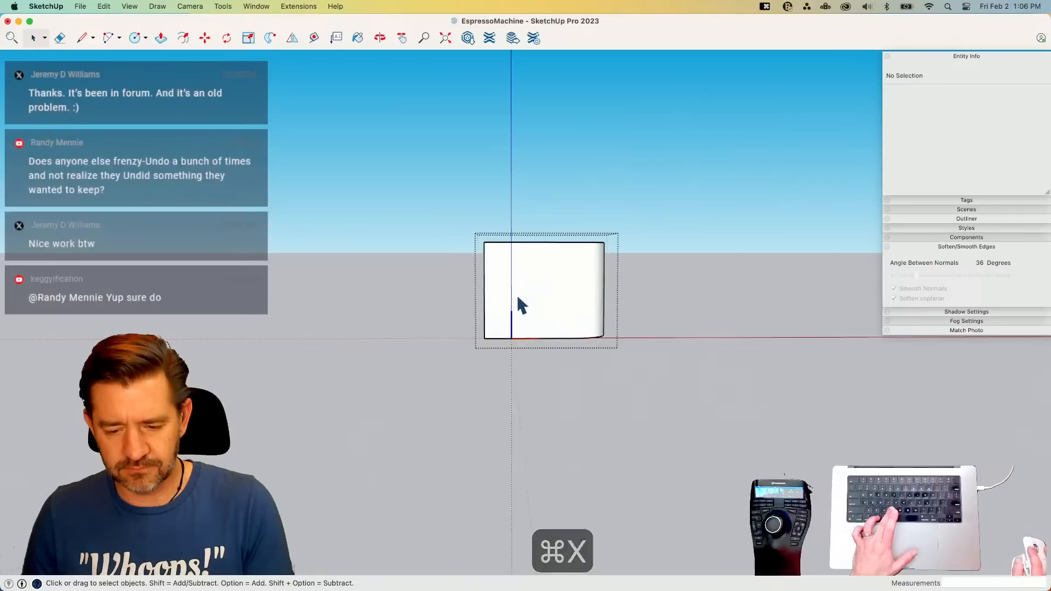
triple_click(517, 294)
right_click(516, 294)
left_click(561, 390)
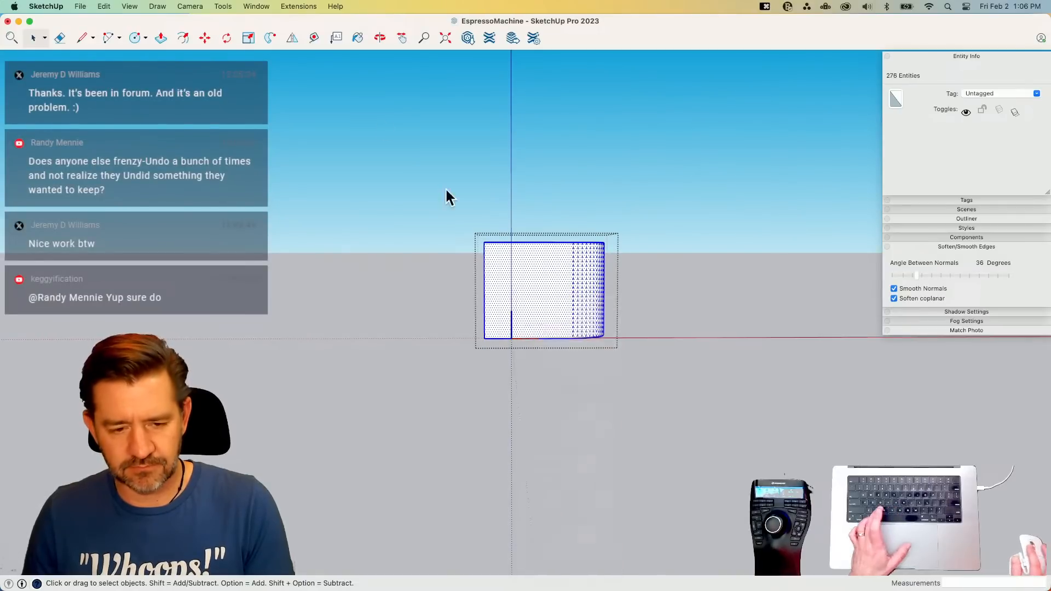
- Paste the lever, portafilter and spout in place inside the body's component and close the component
left_click(104, 6)
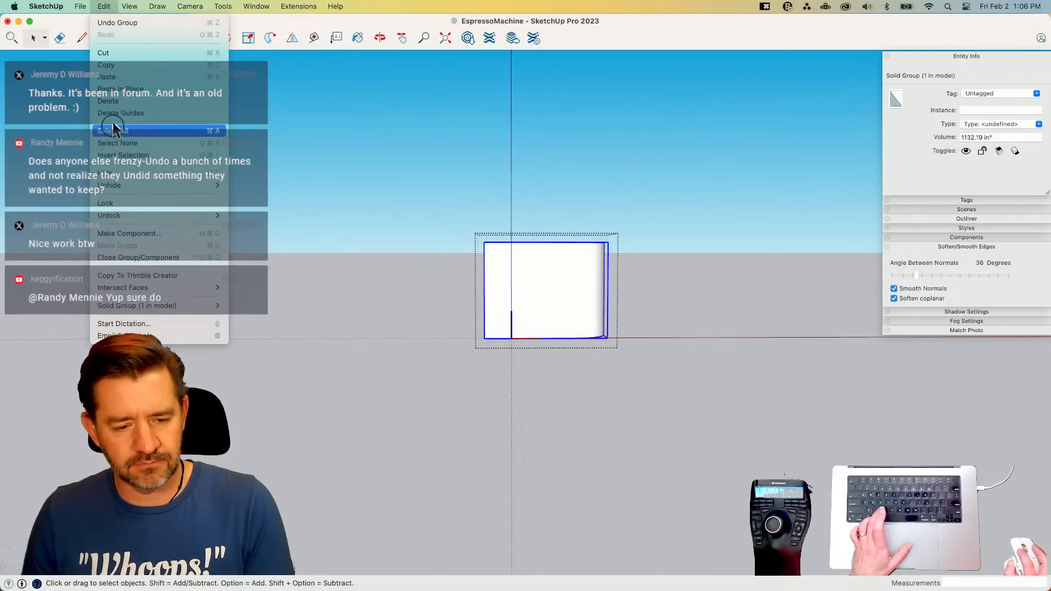
left_click(114, 89)
left_click(256, 195)
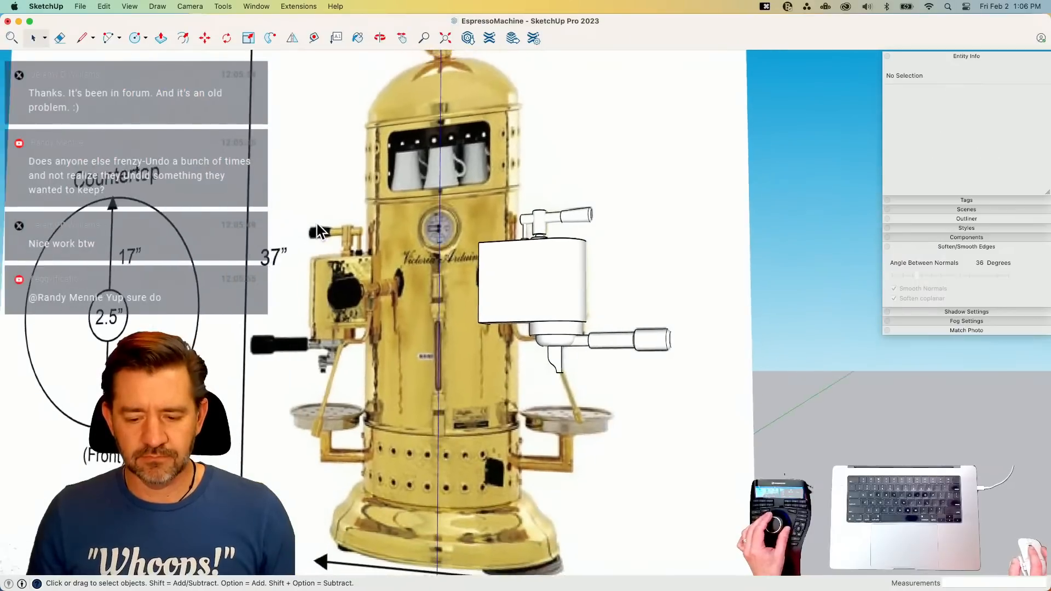
- Move the CoffeeDrippyBit component about 7' 5 5/8" along the red axis so it sits against the modelled tower's side
left_click(495, 288)
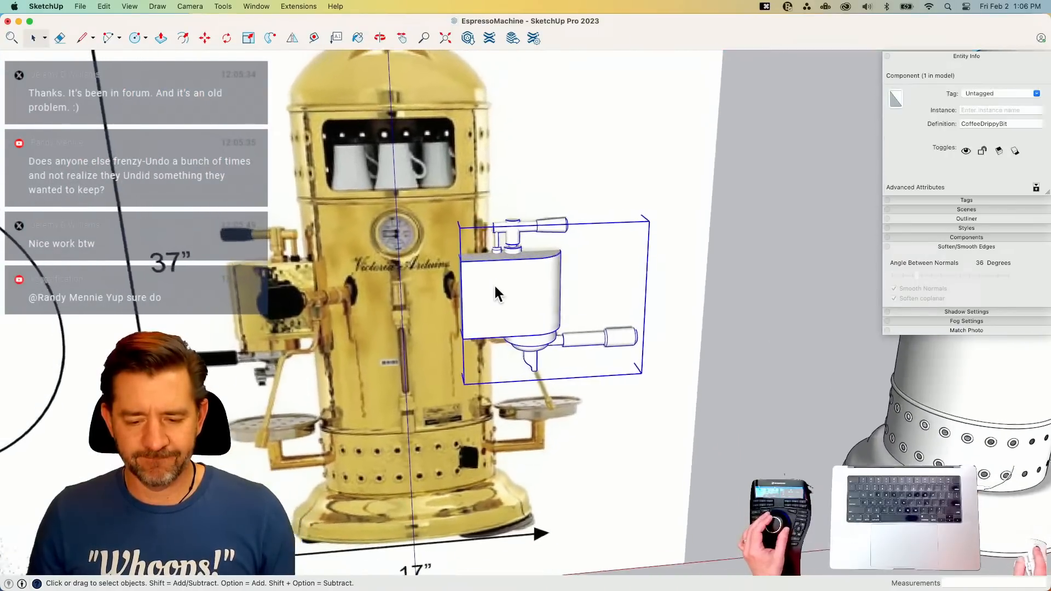
key("m")
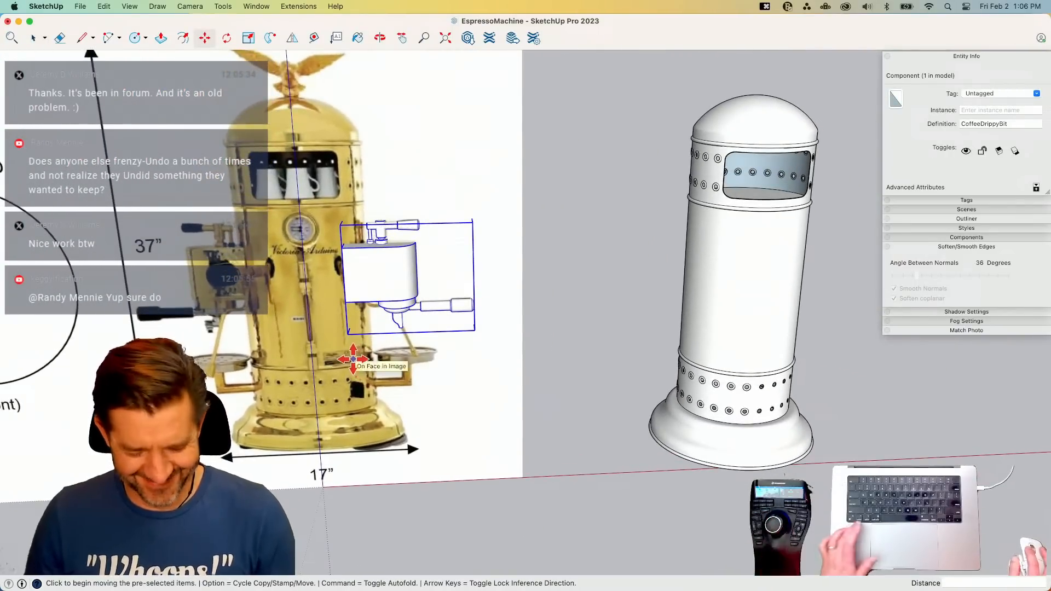
left_click(361, 358)
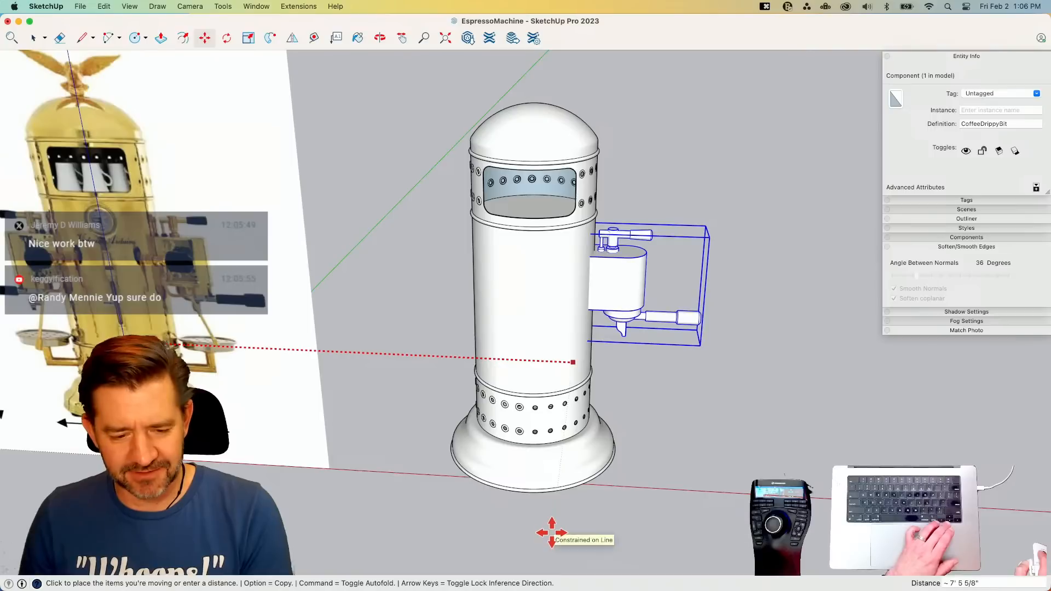
left_click(552, 533)
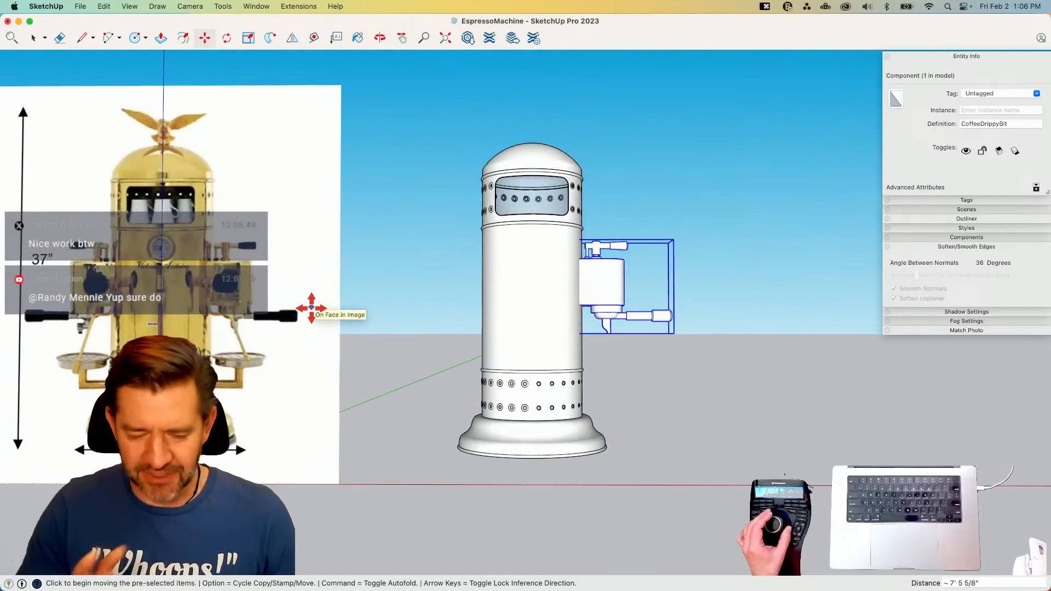
key("space")
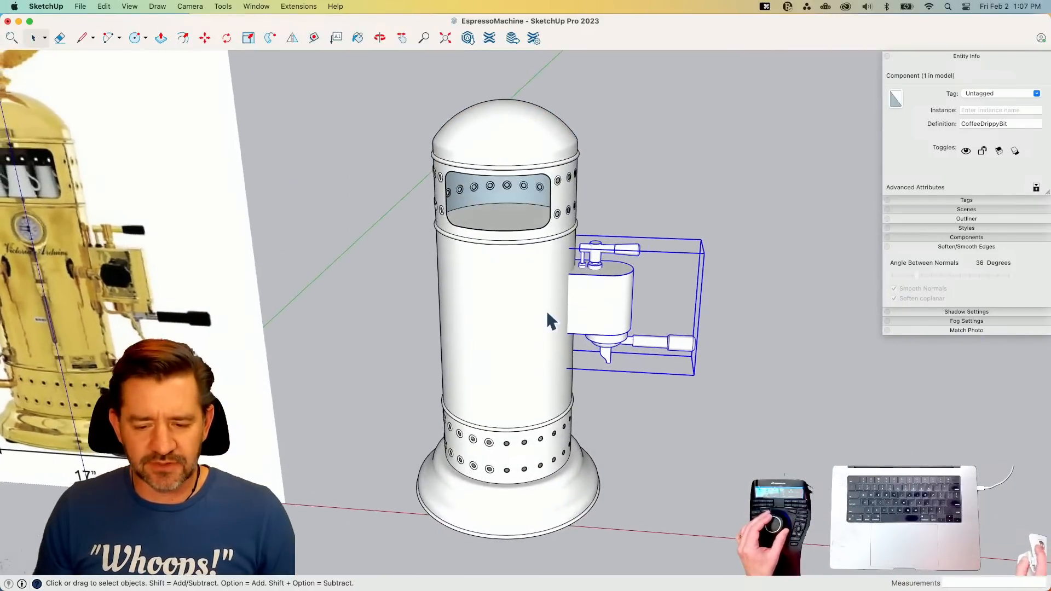
- Draw a 48-sided circle facing the red axis where the drip tray's bracket meets the column in the reference image
left_click(546, 310)
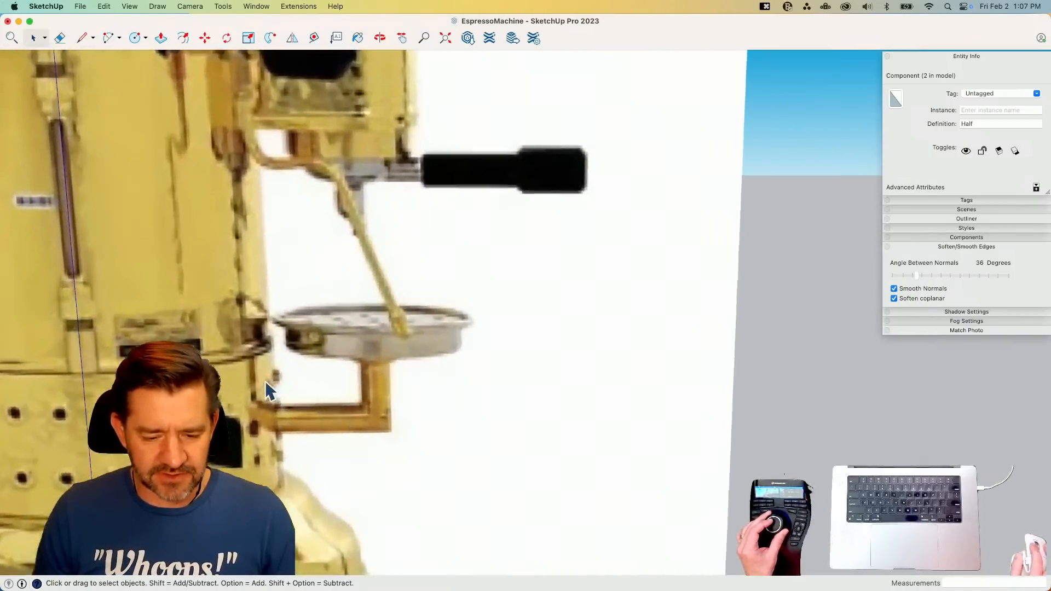
scroll(308, 272, "up", 2)
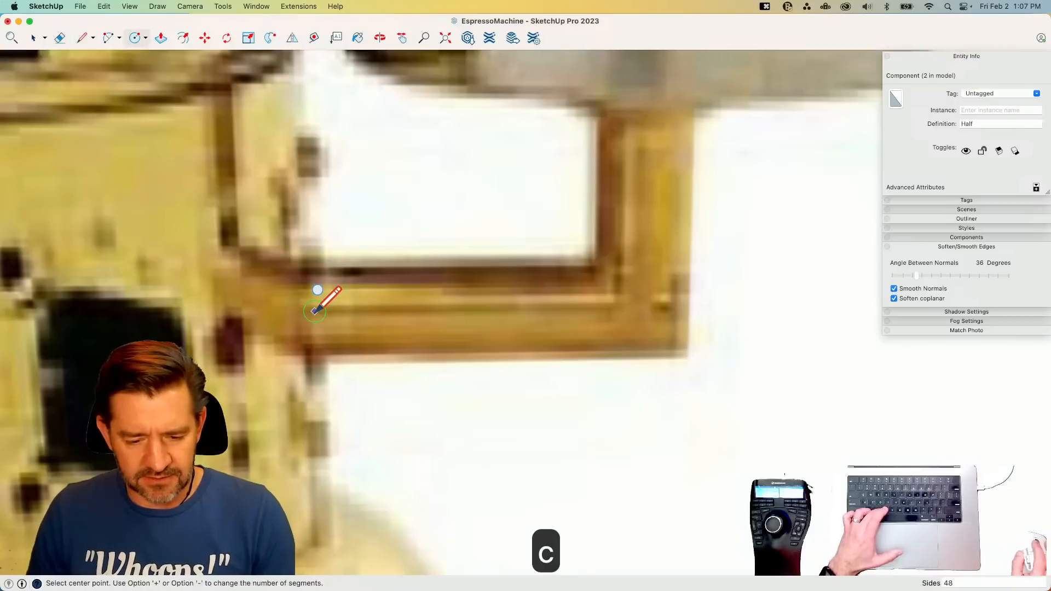
key("Right")
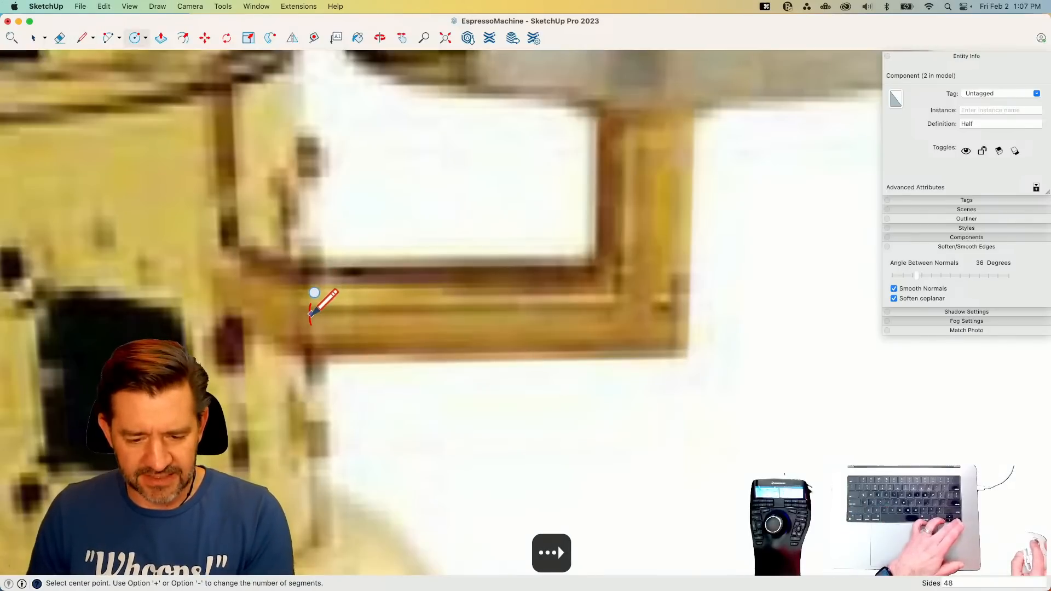
- Draw the bracket's centre path from the circle's centre with a horizontal line and a vertical line up to the drip tray
key("l")
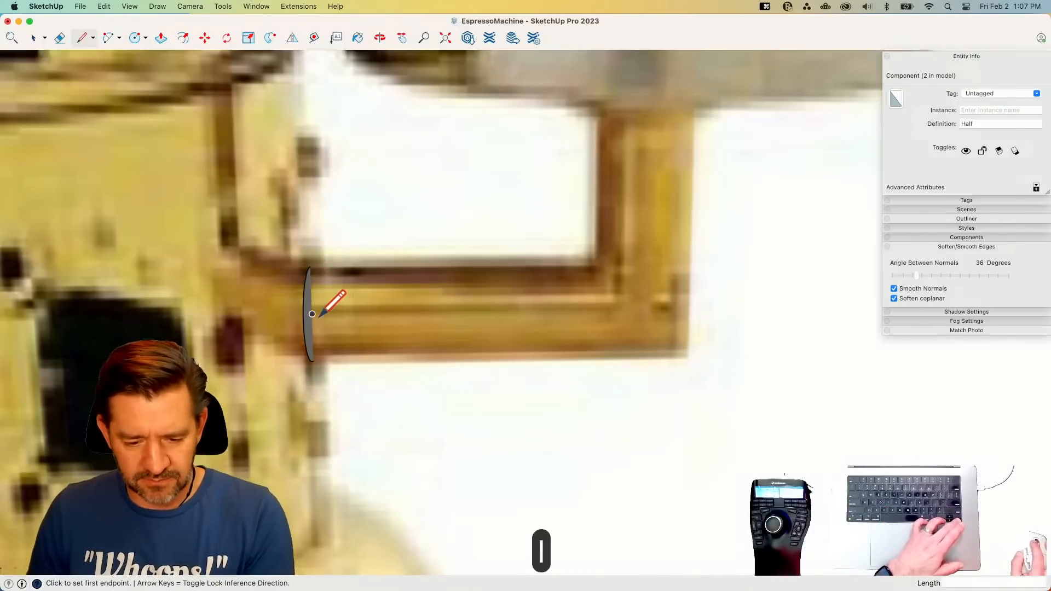
left_click(312, 314)
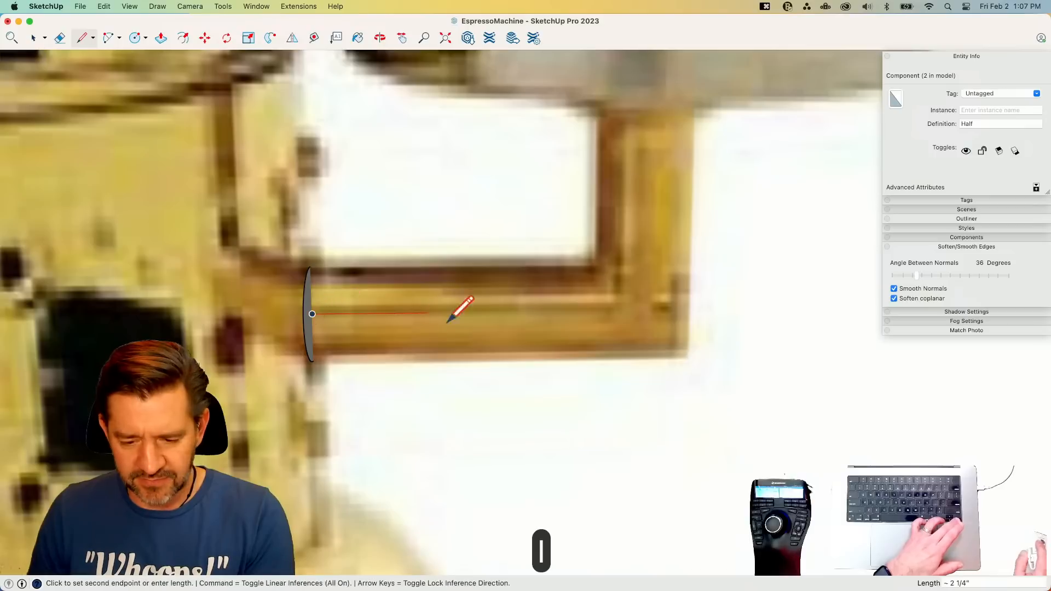
left_click(644, 311)
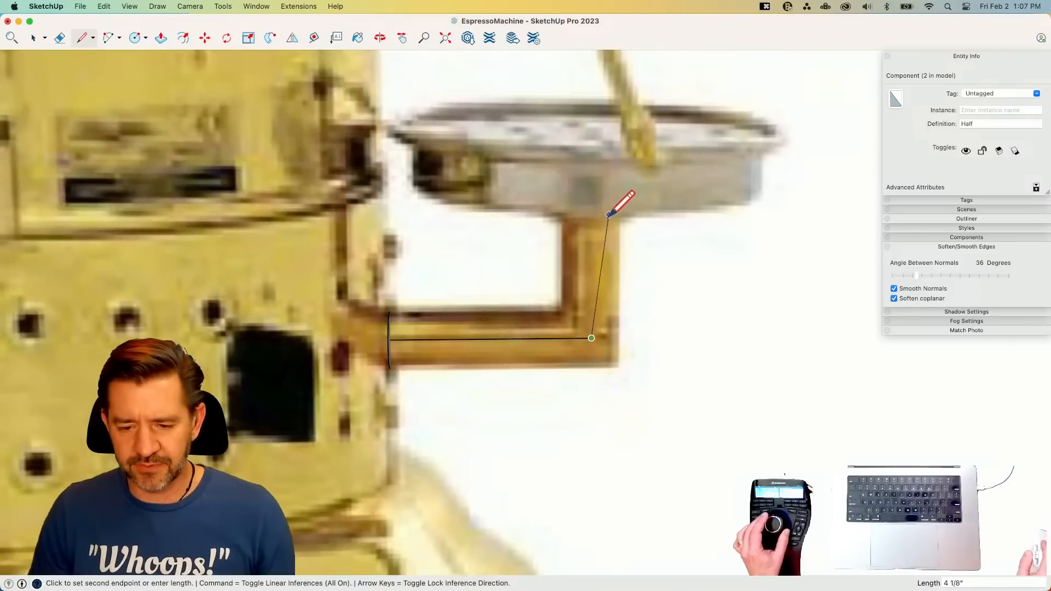
key("space")
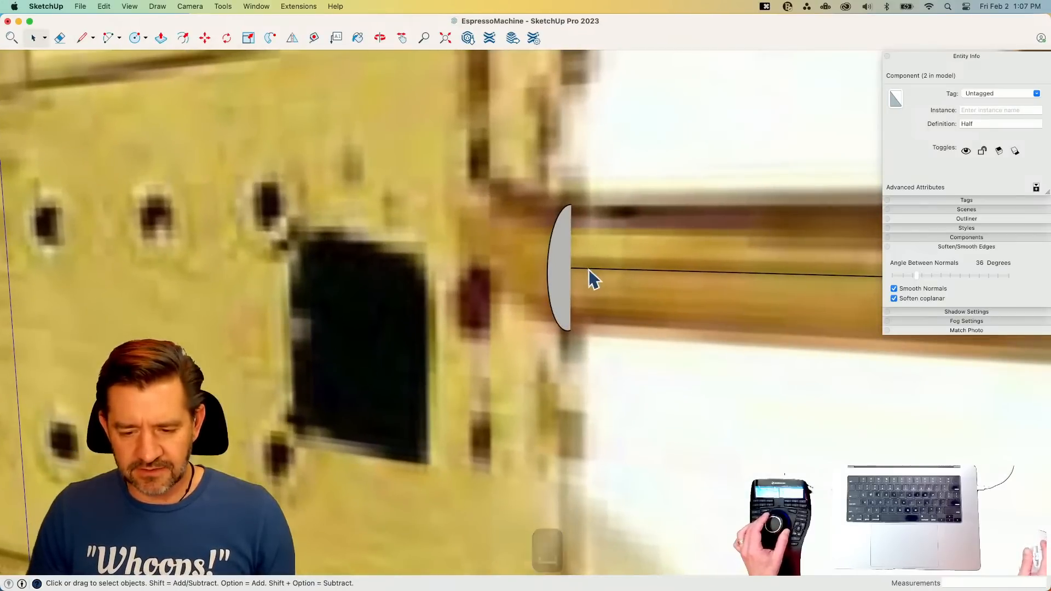
- Sweep the circle along the L-shaped path with Follow Me to form the drip tray's bracket pipe
left_click(589, 271)
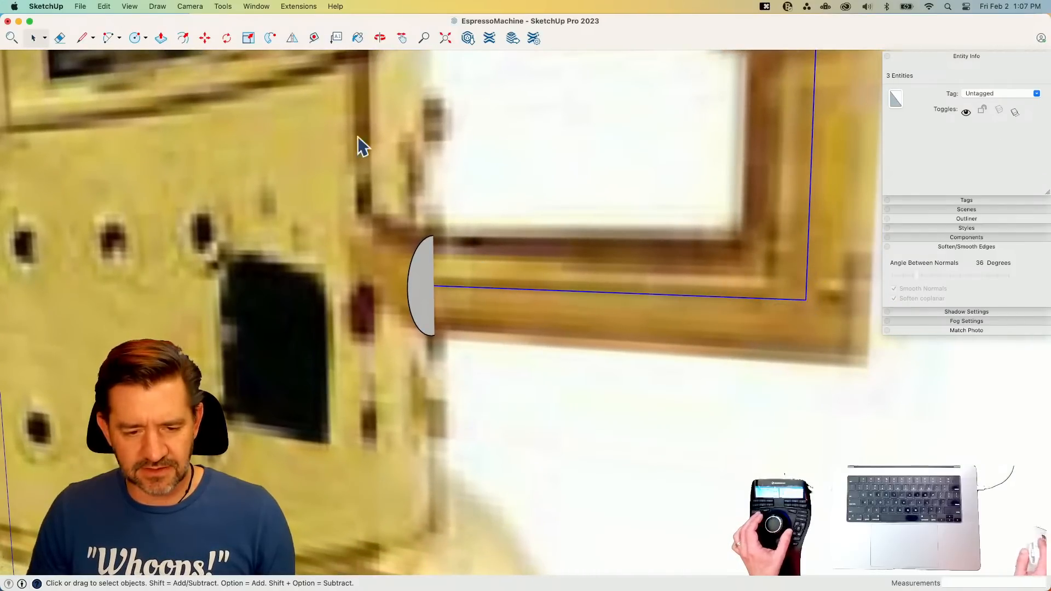
left_click(435, 291)
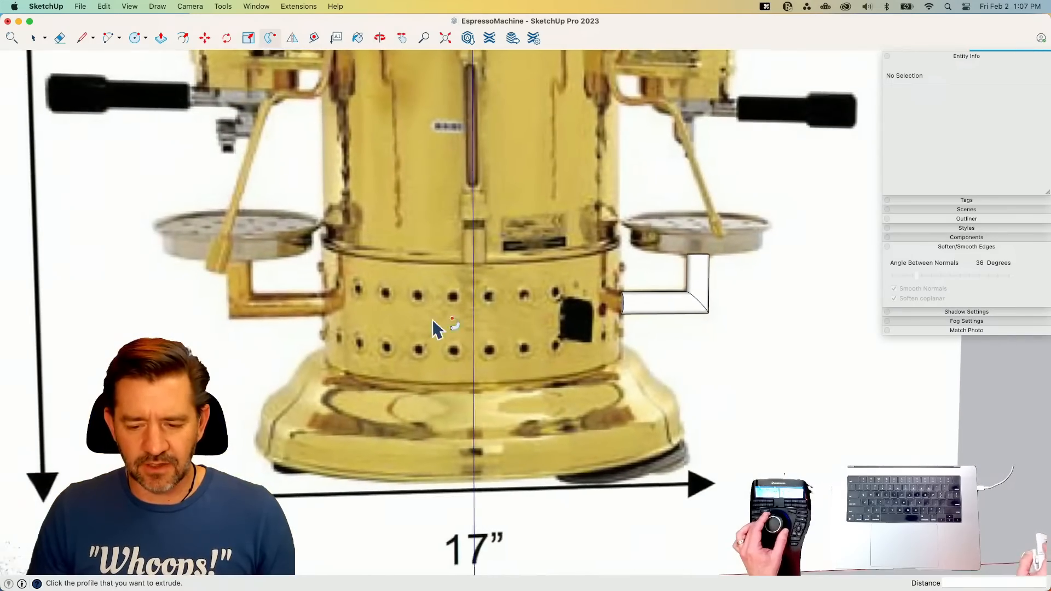
key("space")
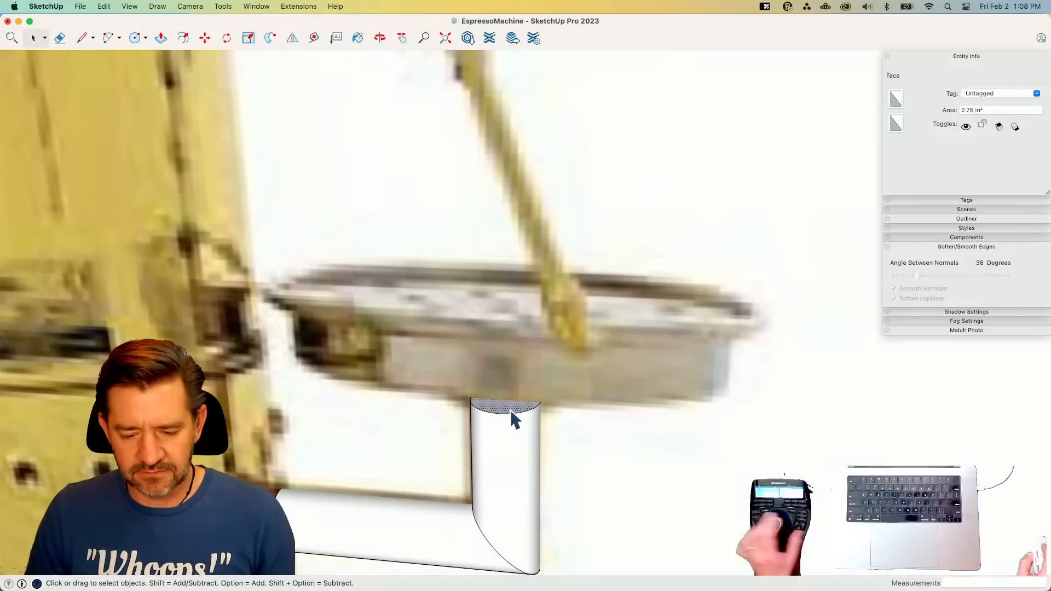
- Select the pipe's upper end face with its boundary and weld the edges into one curve
triple_click(510, 409)
right_click(512, 420)
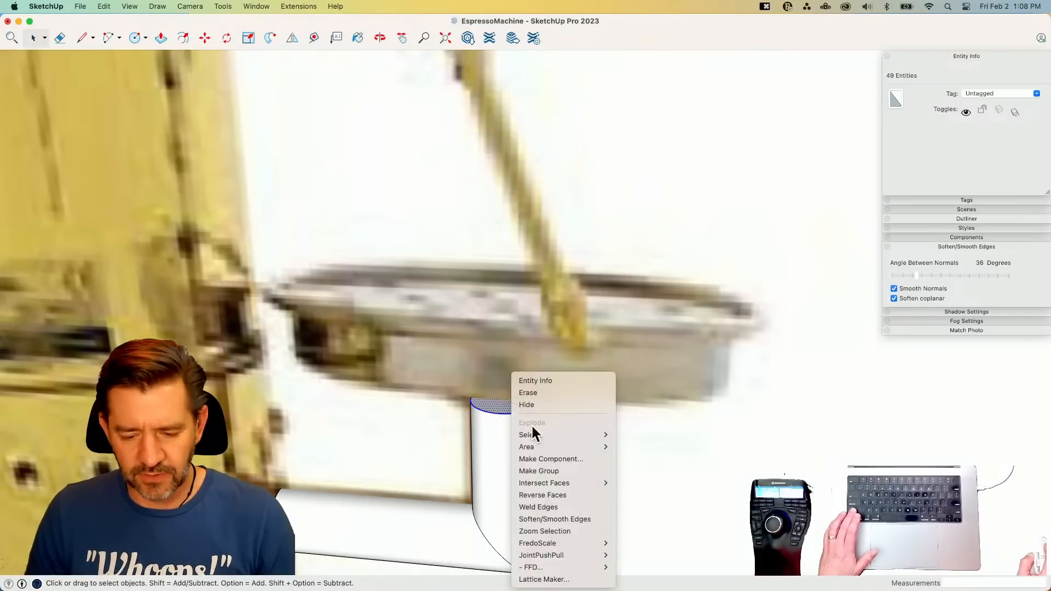
left_click(572, 508)
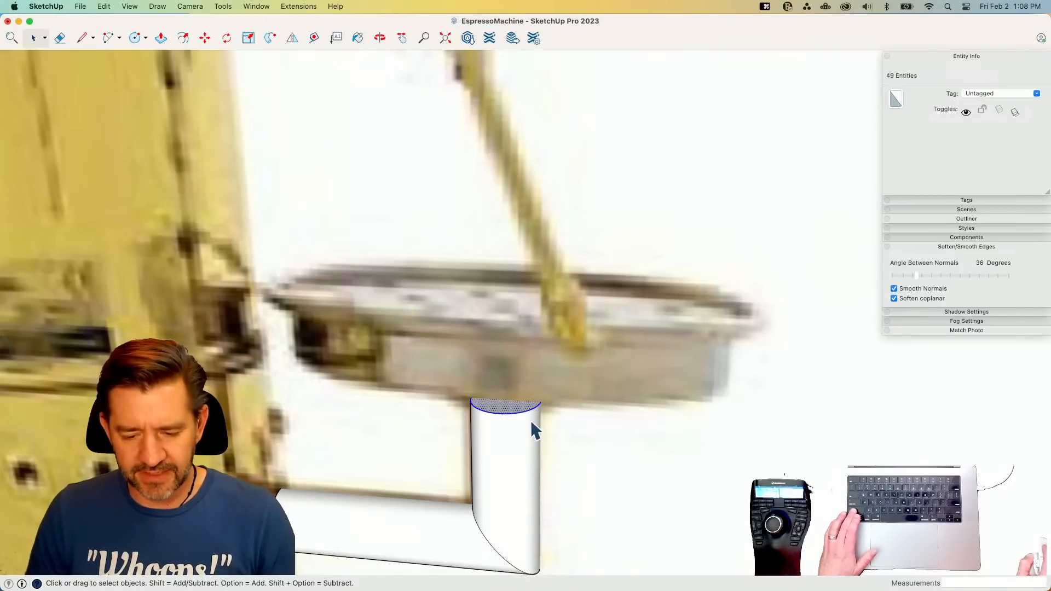
- Offset the pipe's upper end curve outward to the drip tray's width in the reference image
left_click(523, 411)
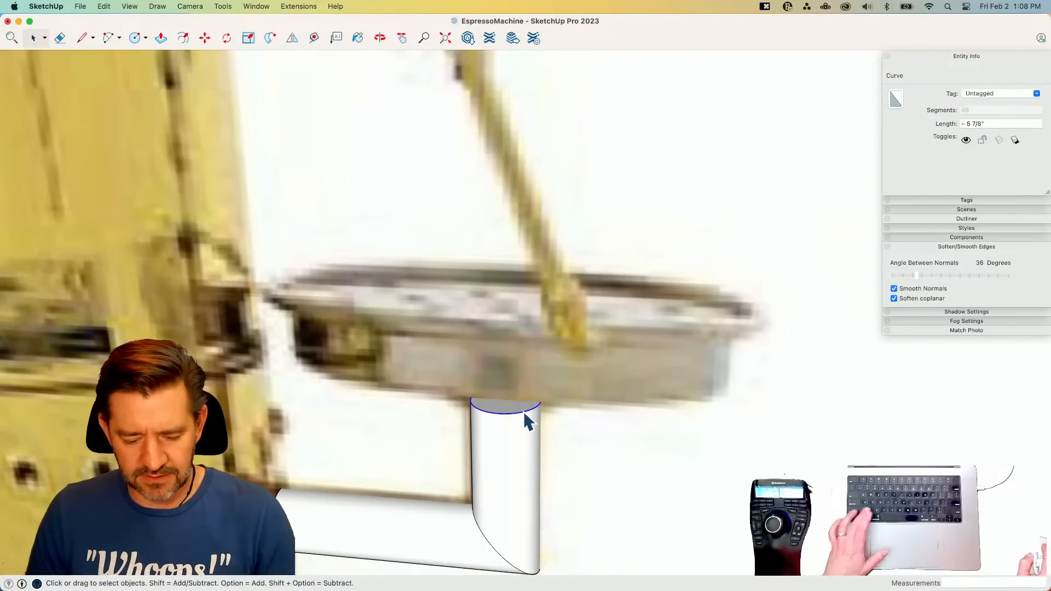
key("f")
left_click(524, 412)
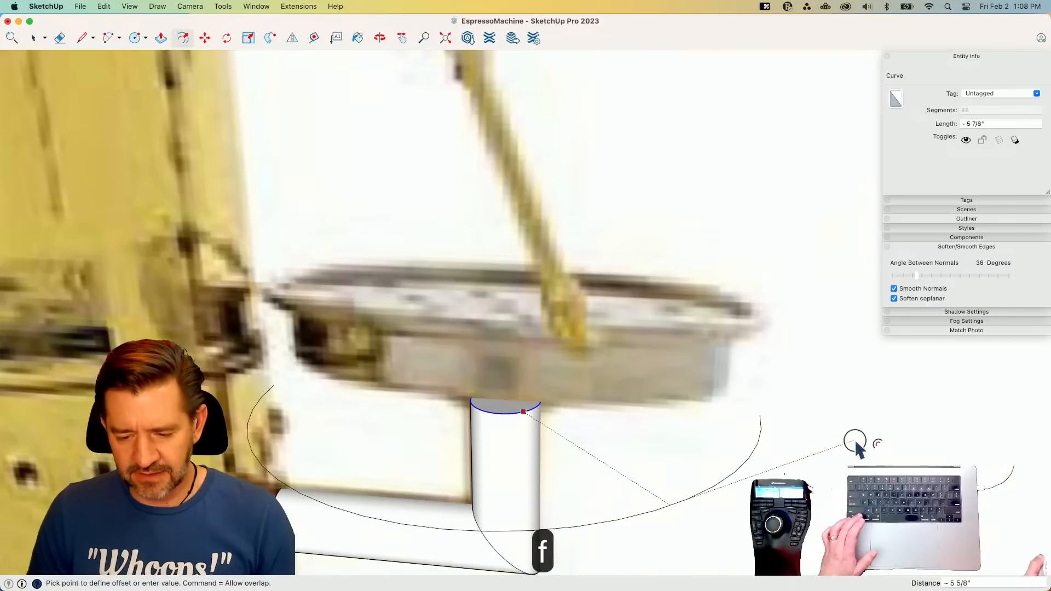
left_click(788, 433)
- Offset the tray disc's outer edge outward by about 1/16" and extrude the thin ring upward to form the tray wall
key("p")
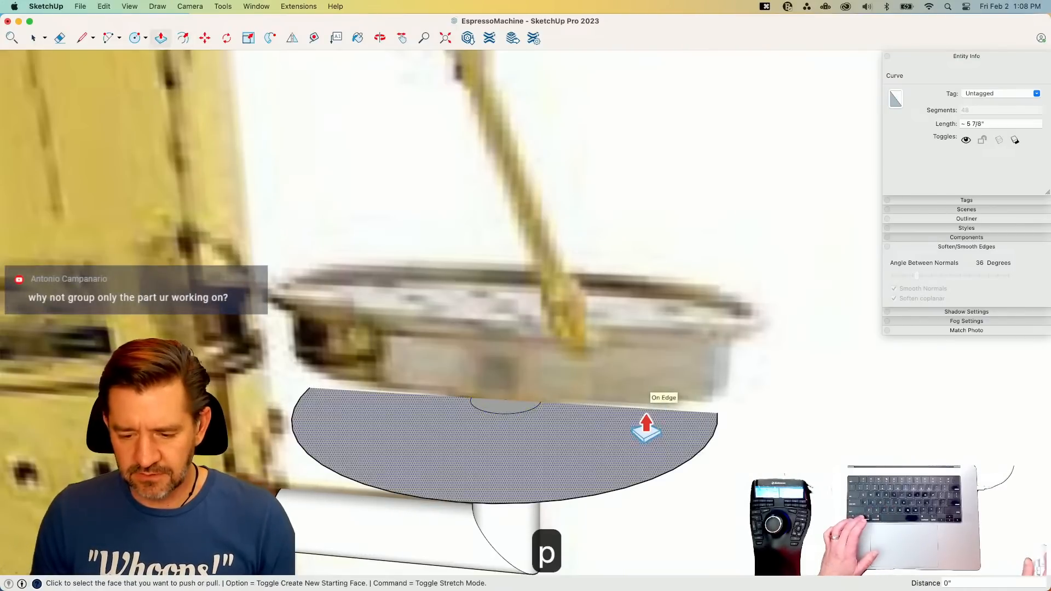
scroll(649, 448, "up", 3)
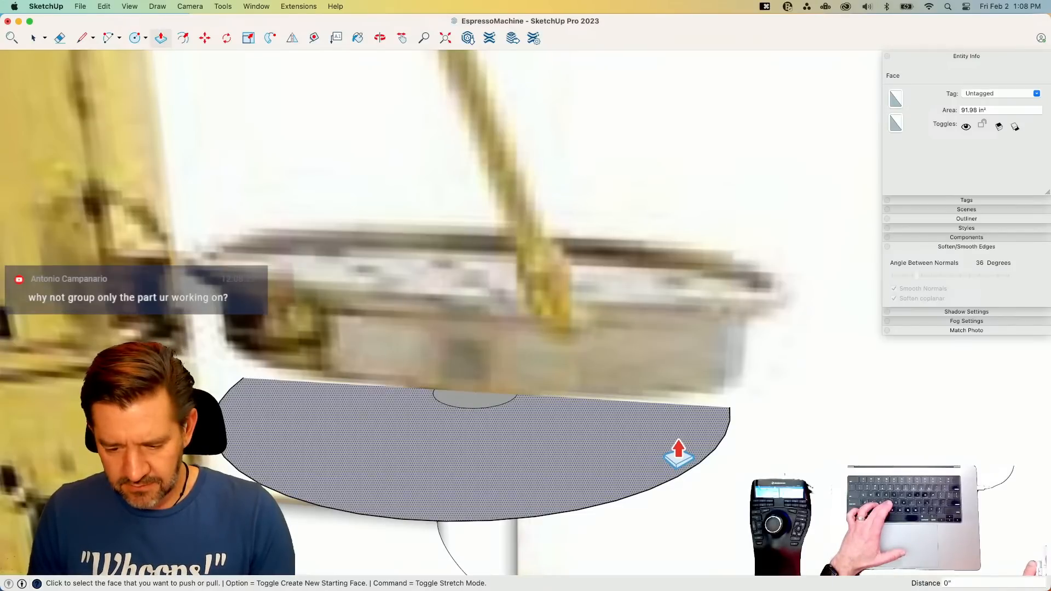
key("f")
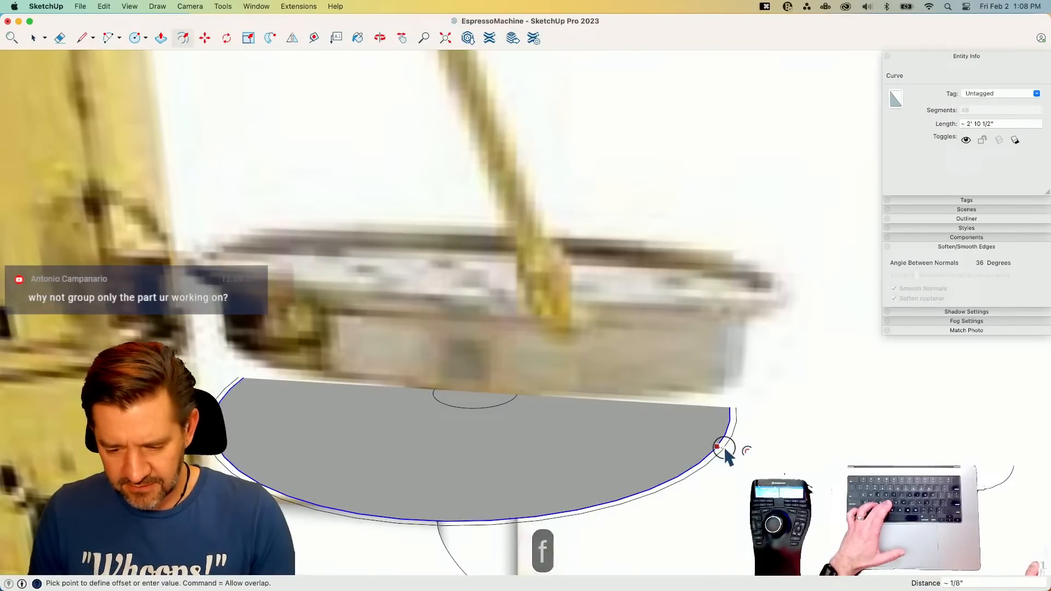
left_click(716, 448)
left_click(720, 445)
key("p")
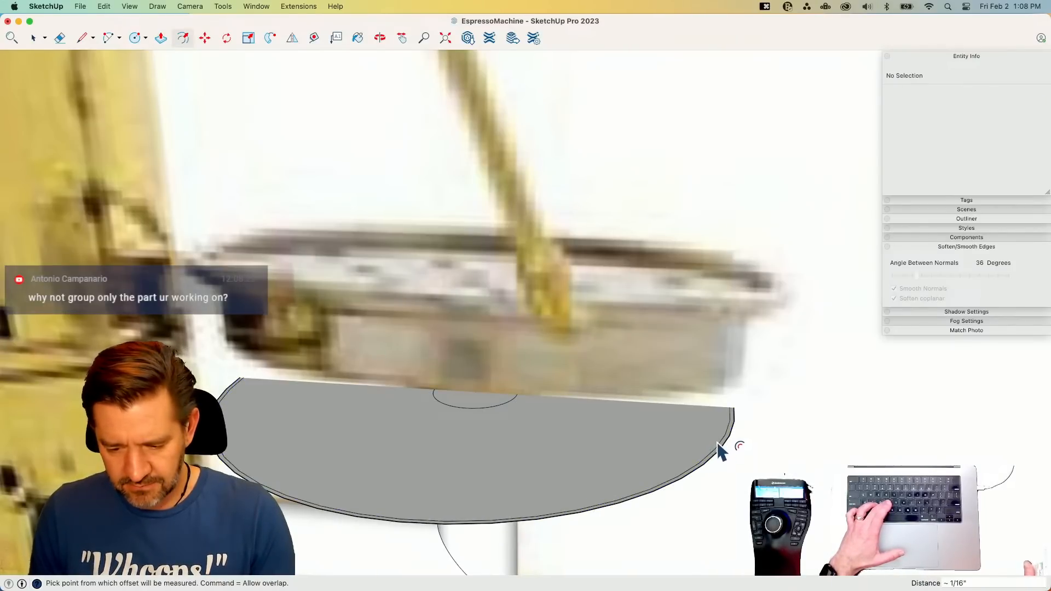
left_click_drag(723, 446, 734, 348)
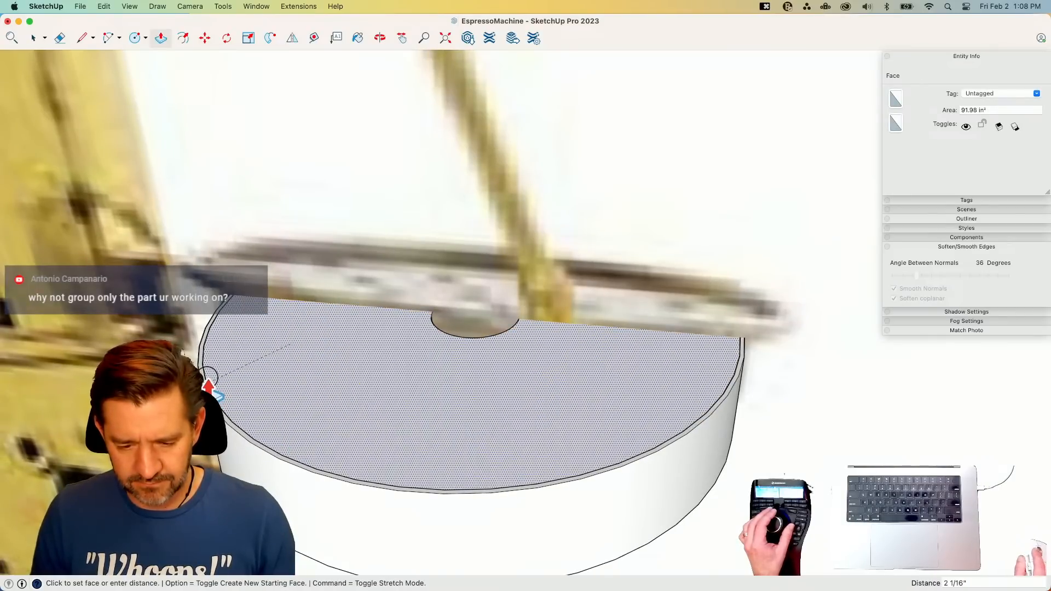
- Pull the tray's inner face up about 2 1/16" level with the wall's rim and erase the pipe's circle from it
left_click(211, 383)
key("e")
left_click(431, 325)
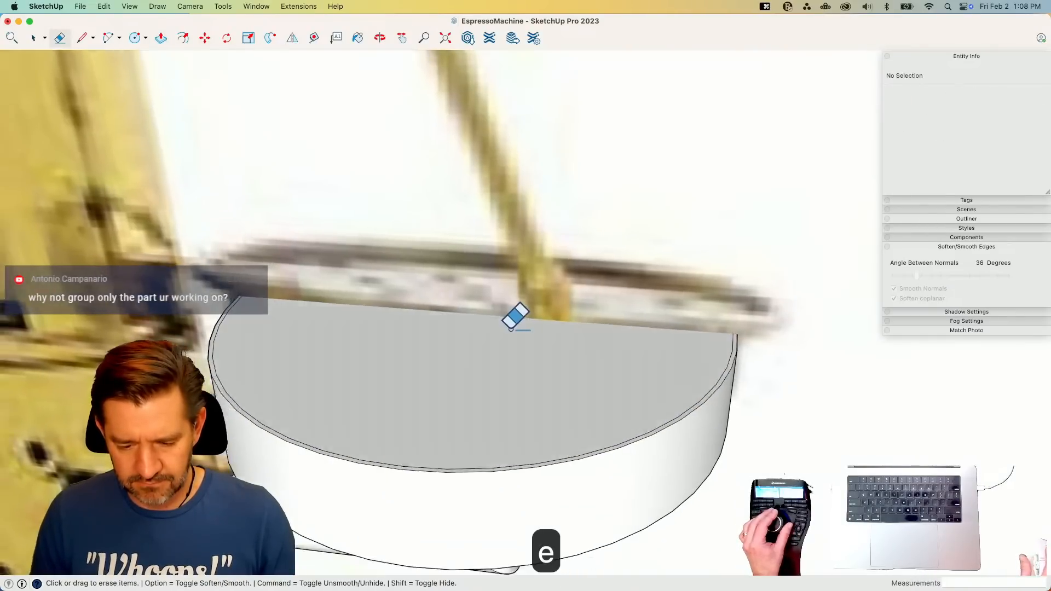
key("space")
- Trace an edge segment on the tray's underside to create a closing face, and reverse that face
key("l")
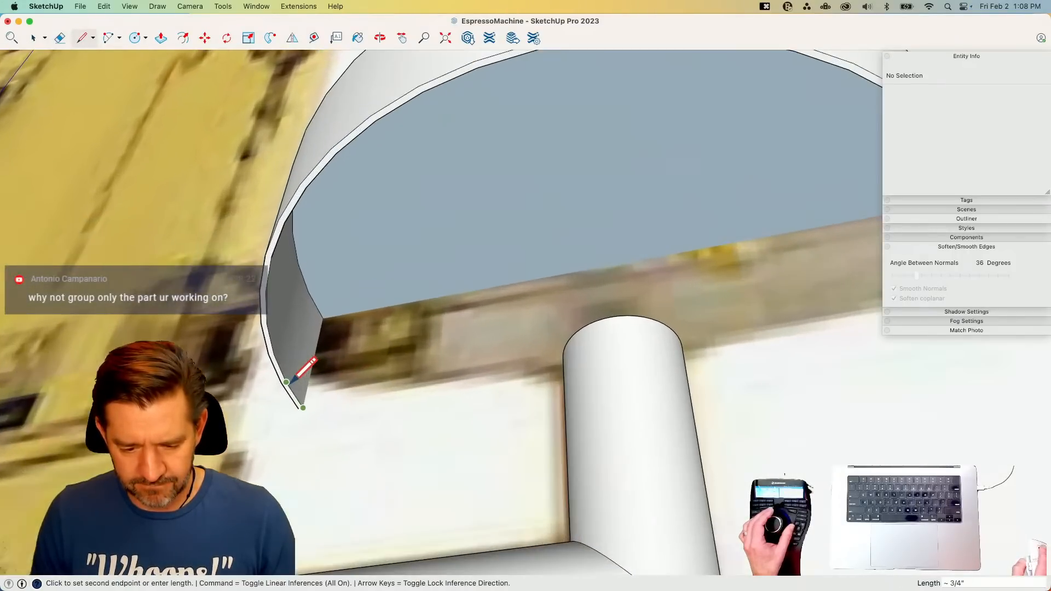
left_click(295, 377)
key("space")
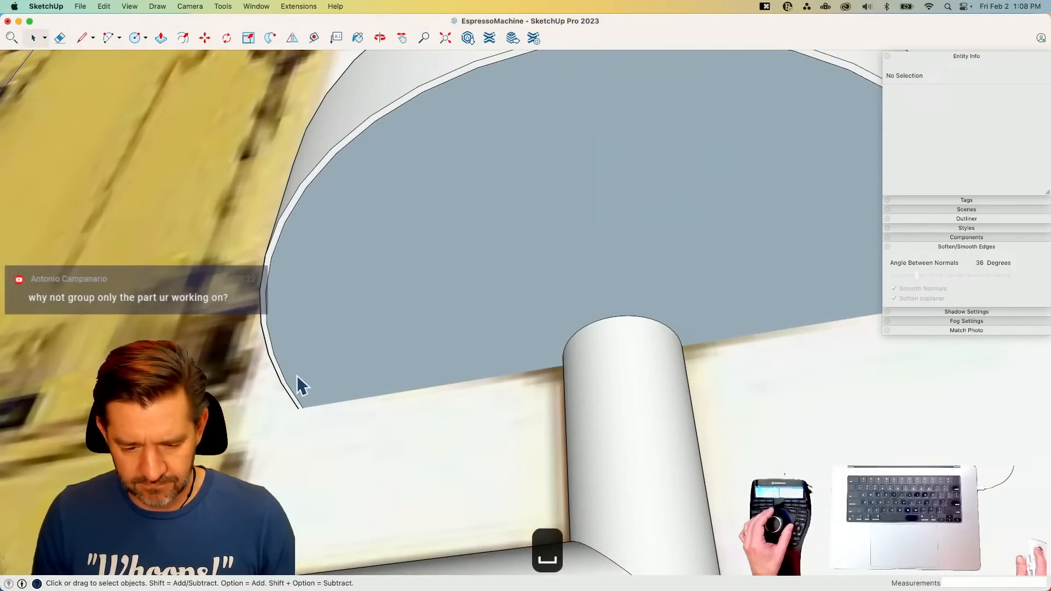
right_click(297, 375)
left_click(340, 482)
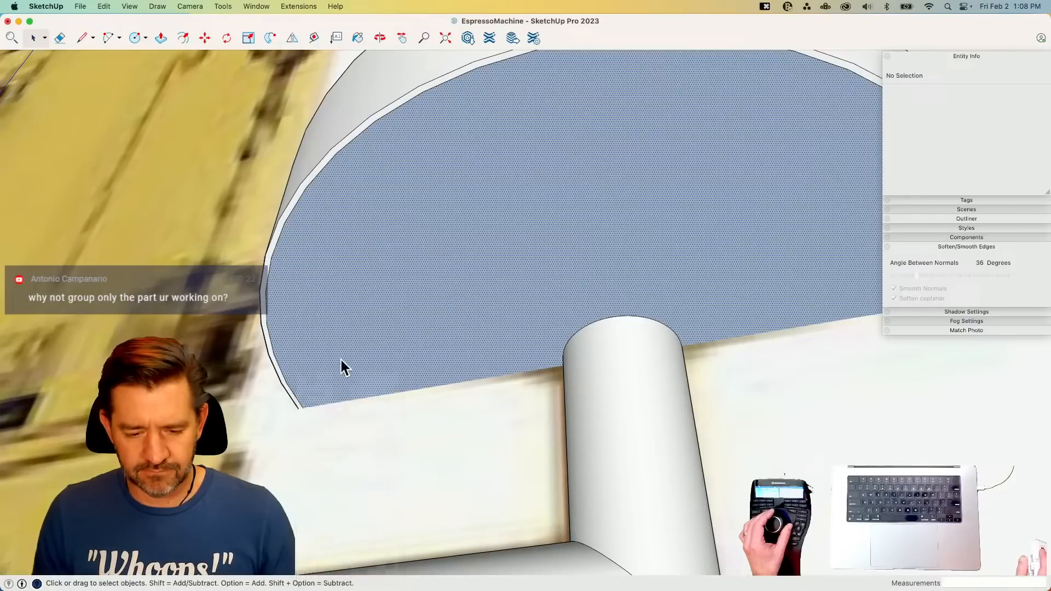
- Move the tray's bottom face about 3/16" down along the blue axis to bevel the lower edge
key("m")
left_click(314, 327)
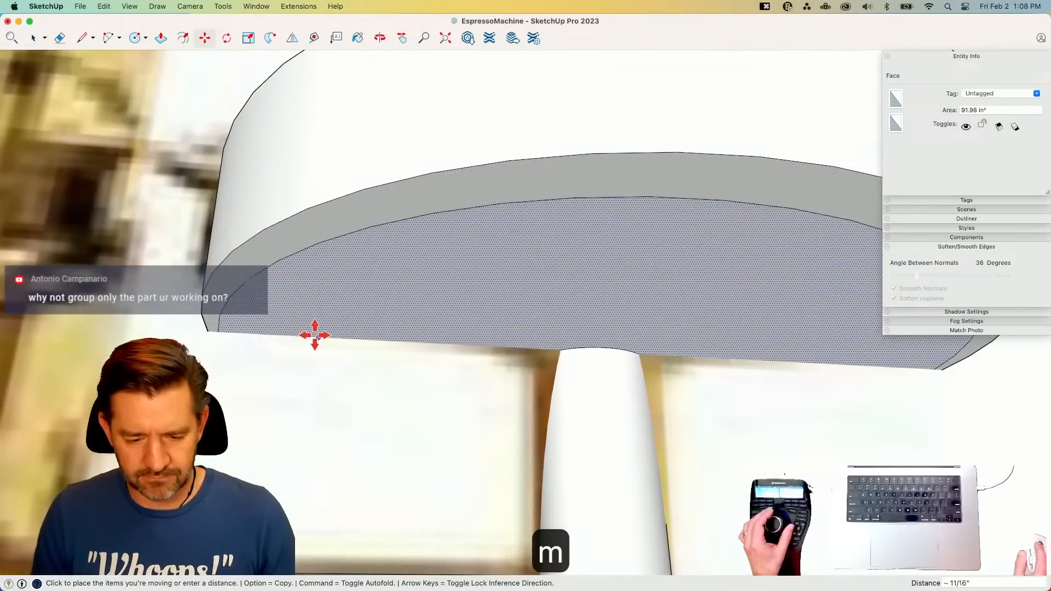
key("Up")
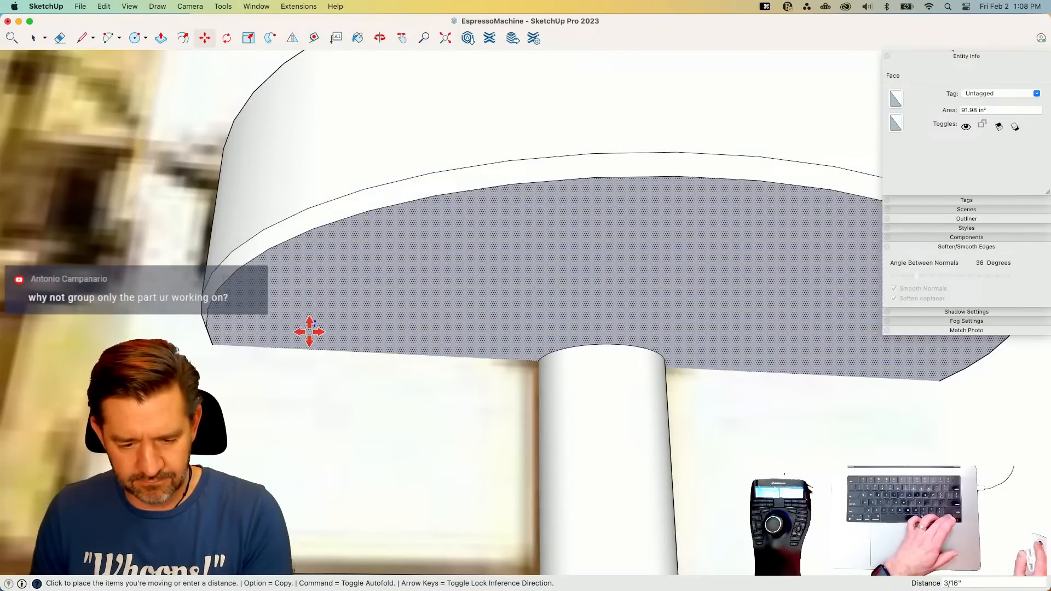
left_click(310, 335)
key("space")
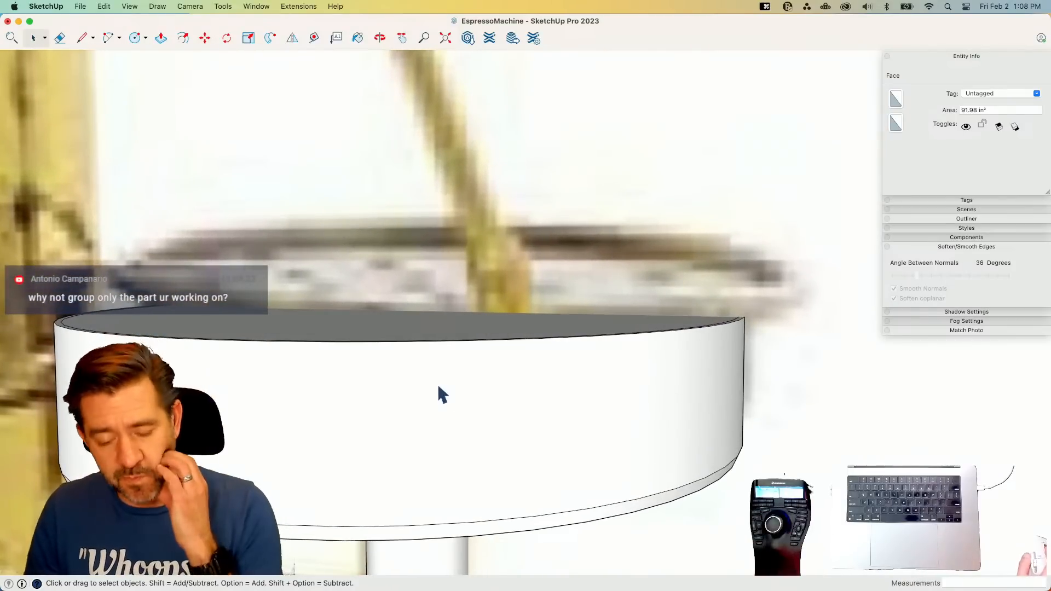
- Erase the inner curve on the tray's top and offset the outer rim curve outward by about 15/16"
key("e")
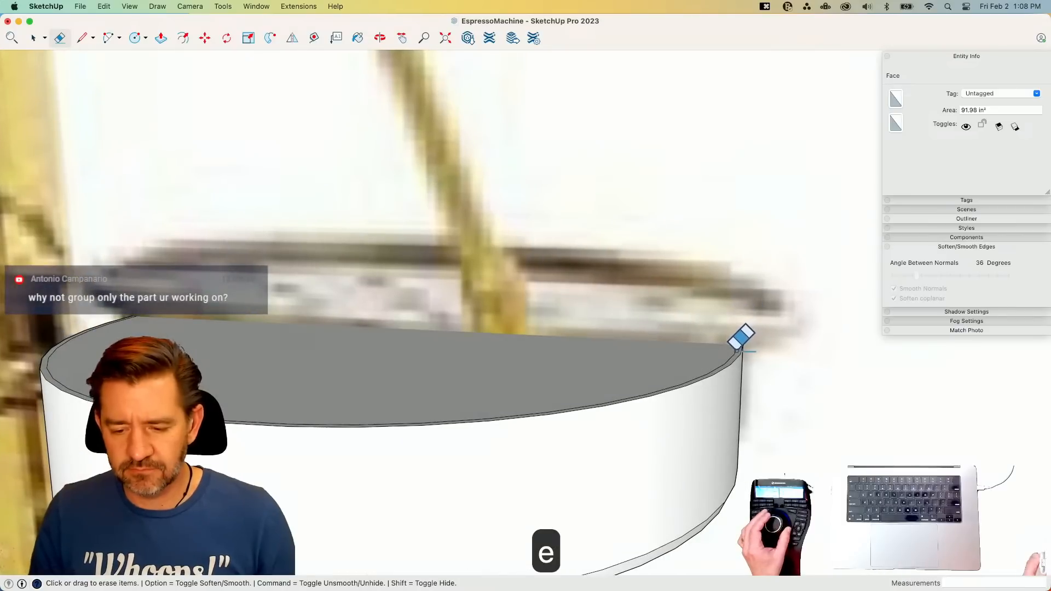
key("space")
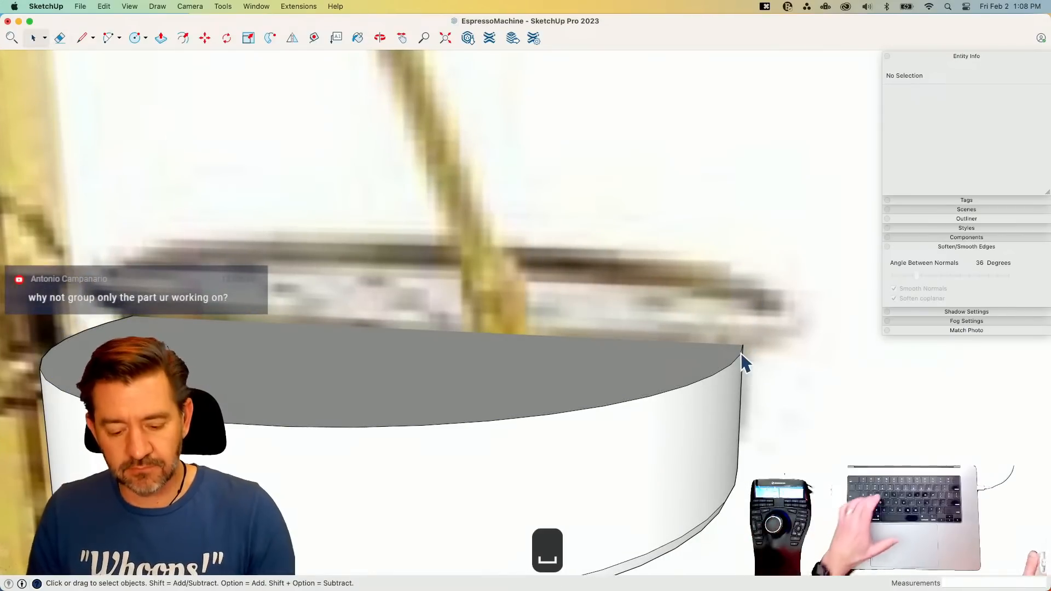
key("f")
left_click(740, 354)
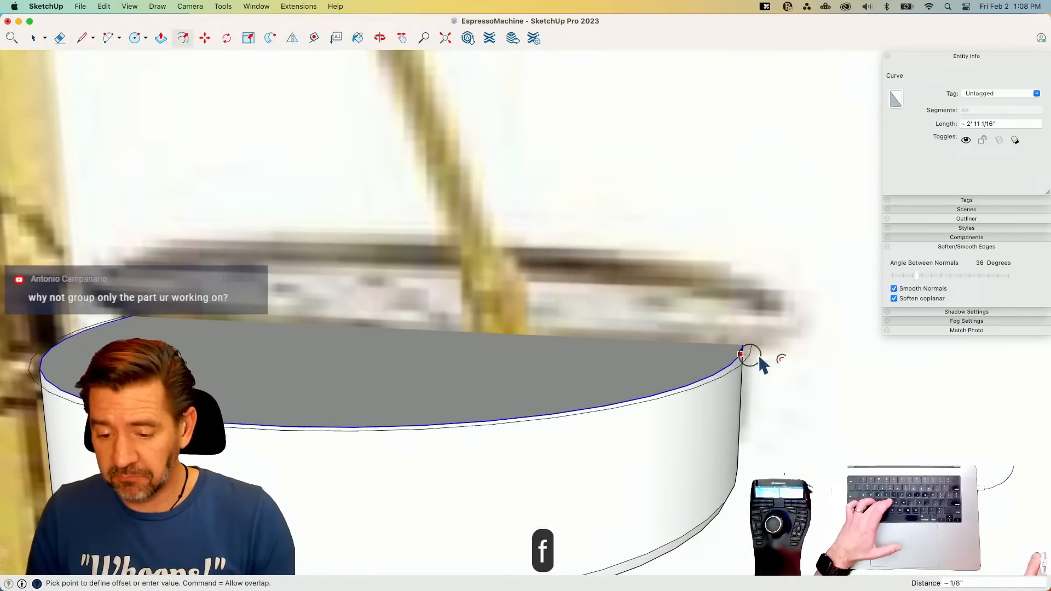
left_click(804, 364)
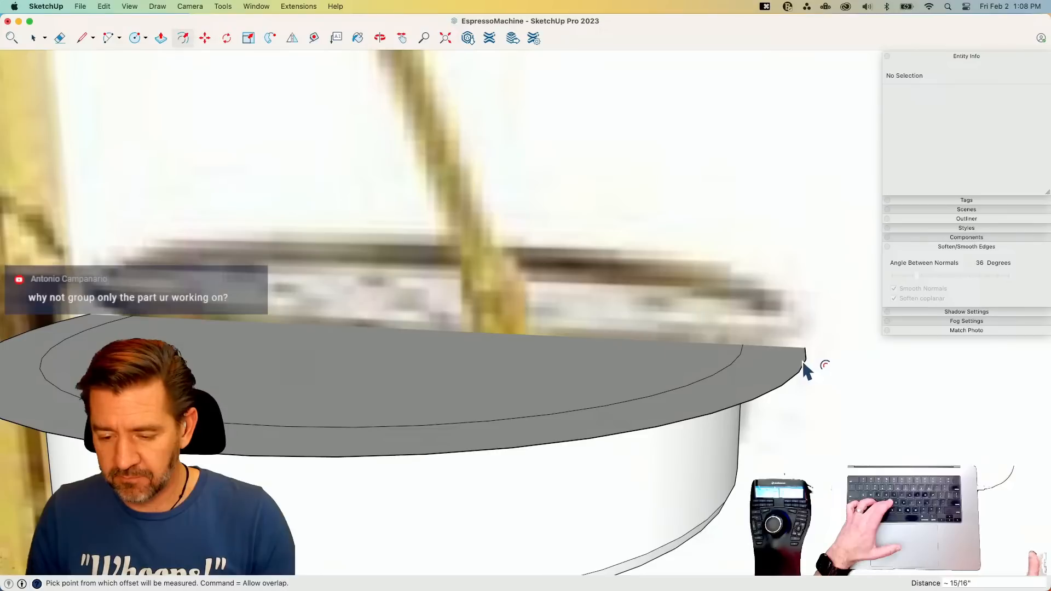
- Raise the new outer rim curve about 5/16" along the blue axis to slope the tray's lip
left_click(806, 362)
key("m")
left_click(832, 376)
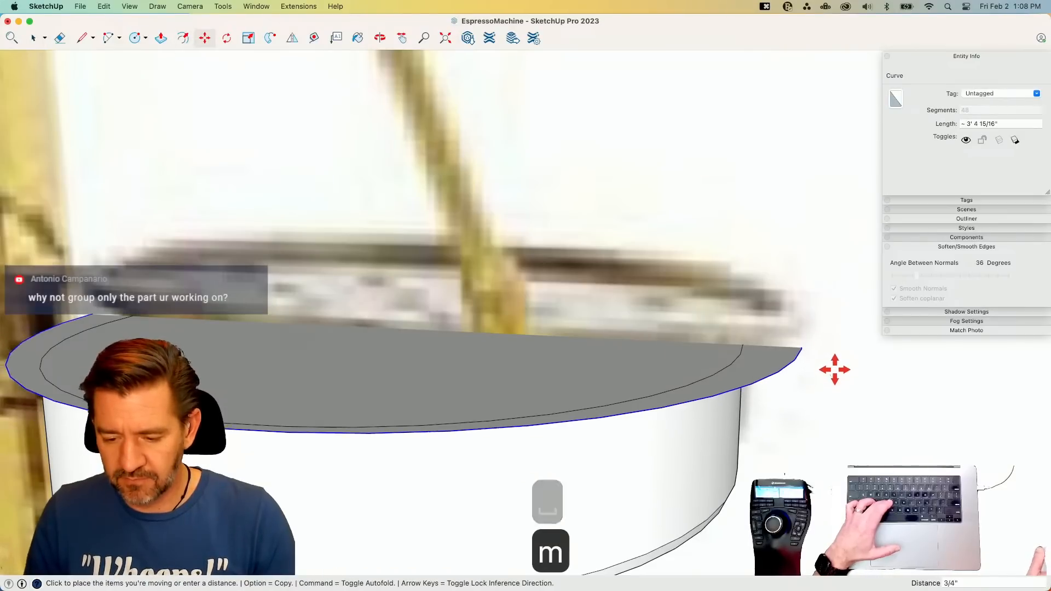
key("Up")
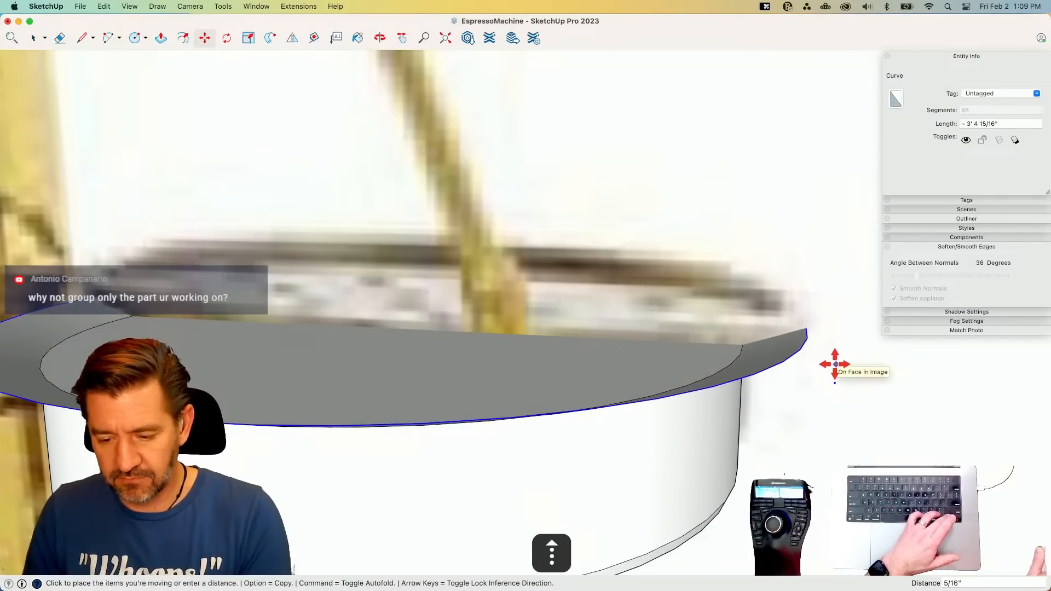
left_click(834, 361)
key("space")
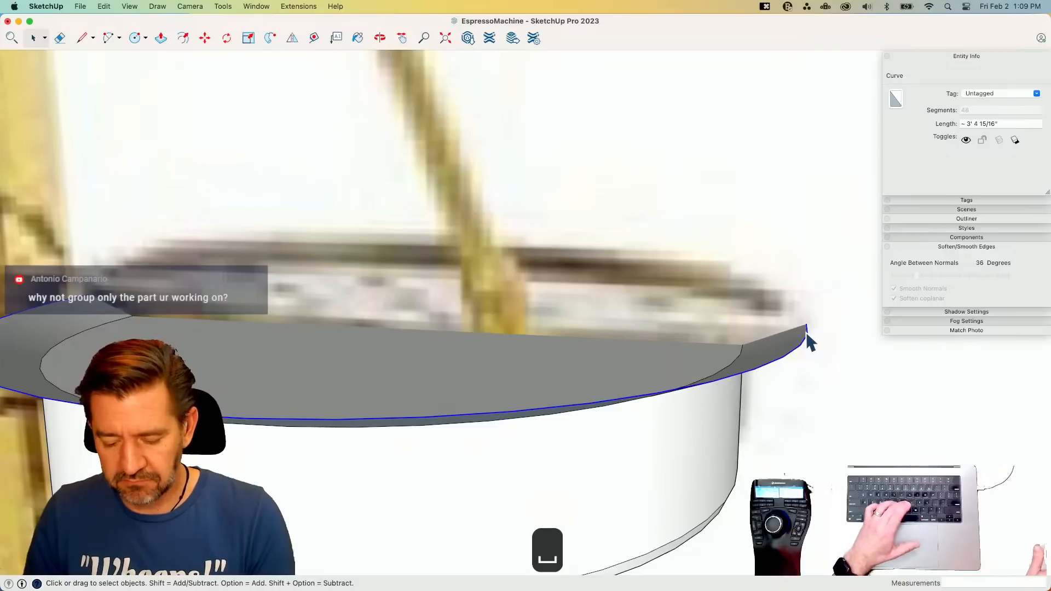
- Close the top of the sloped lip with a face and extrude it up about 3/16"
key("l")
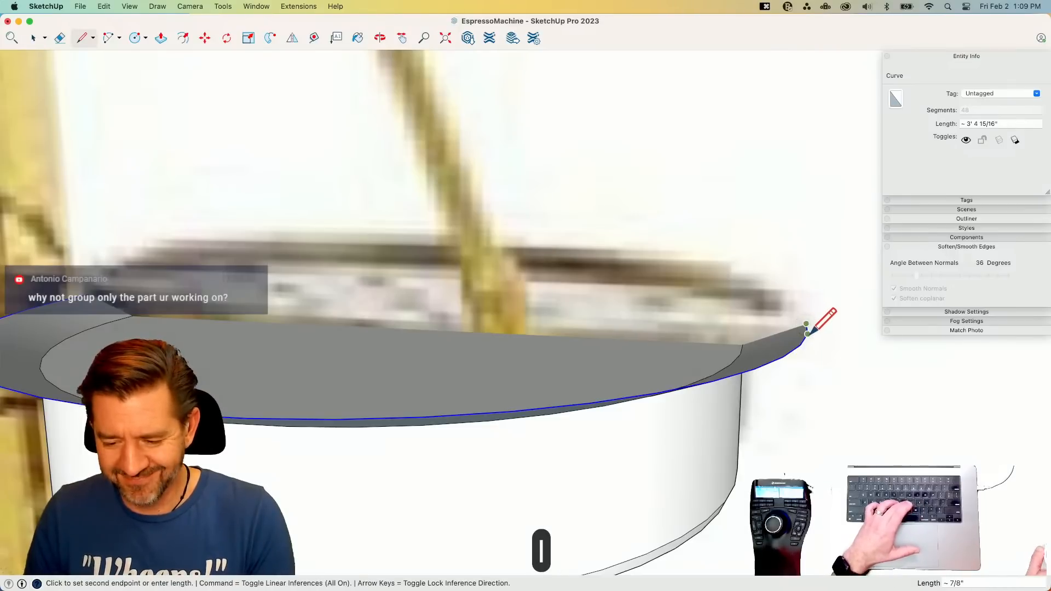
left_click(808, 332)
key("p")
left_click(803, 333)
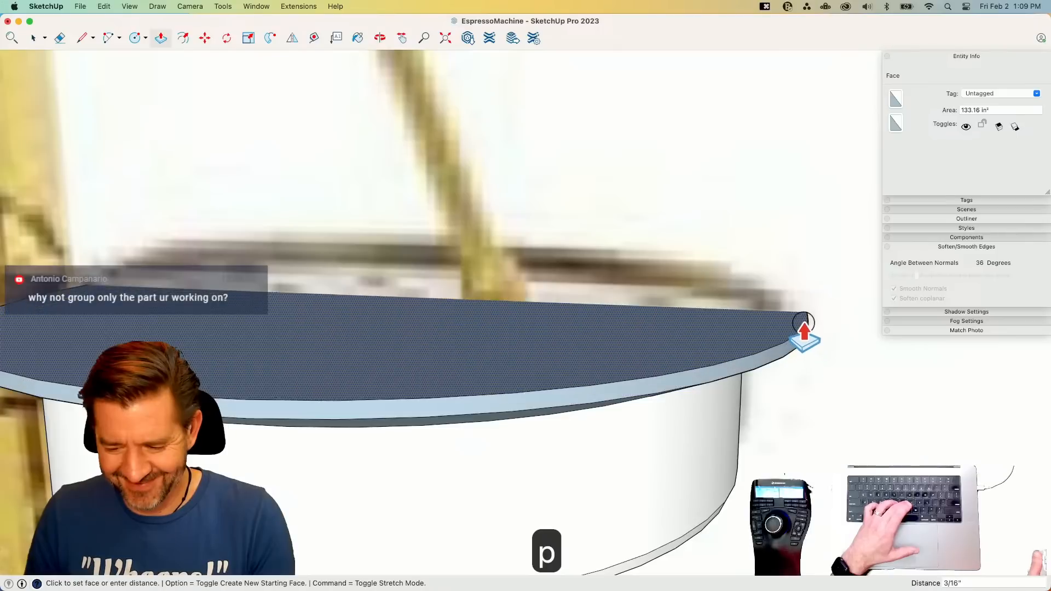
key("space")
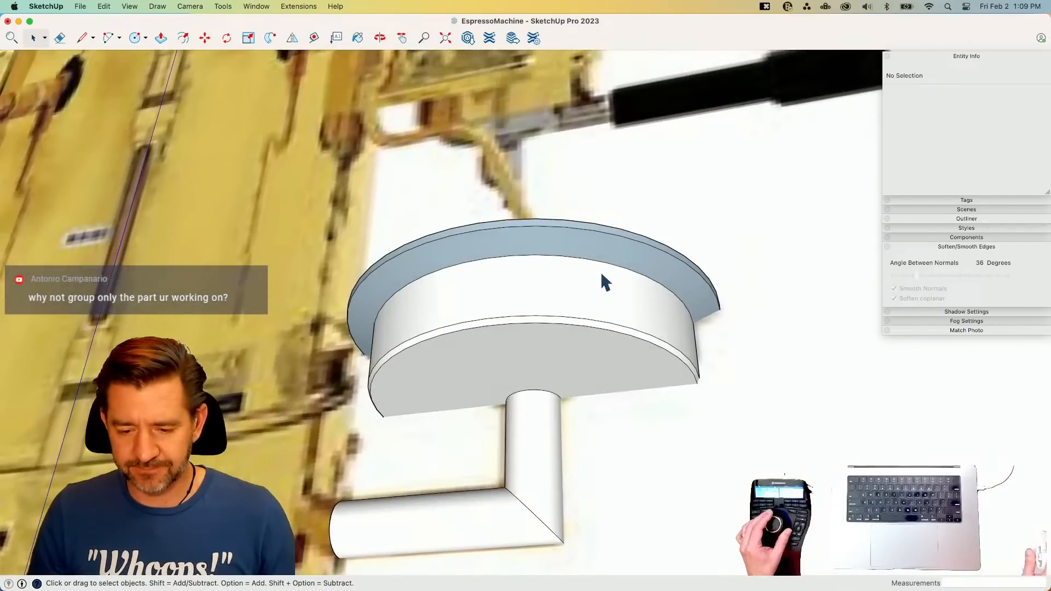
- Orient the tray's faces to match its side wall and extend the bracket's horizontal pipe about 3 5/16" into the column
right_click(596, 296)
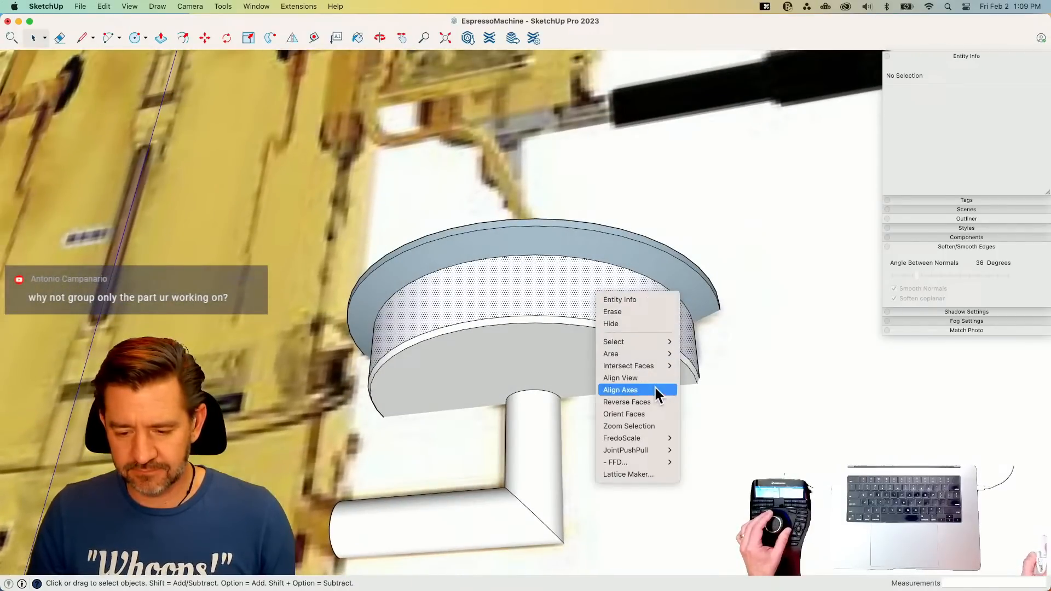
left_click(653, 412)
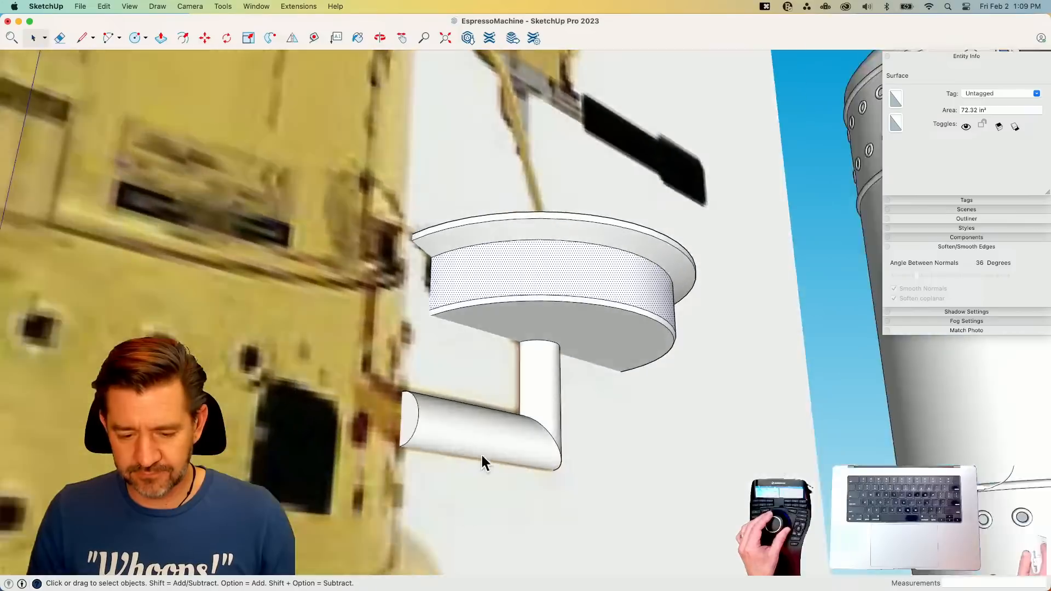
key("p")
left_click(458, 436)
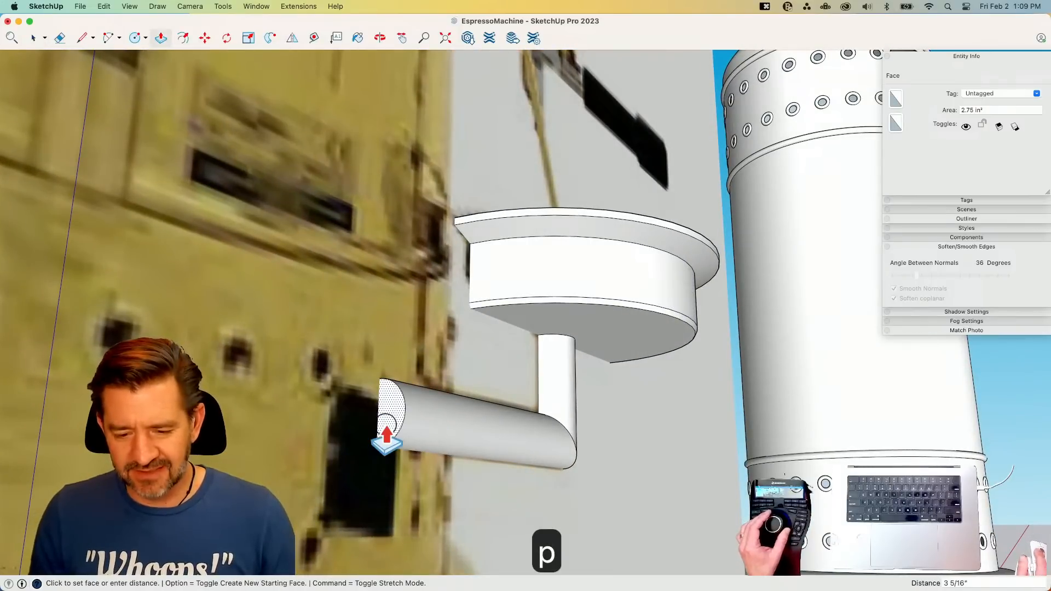
left_click(387, 435)
key("space")
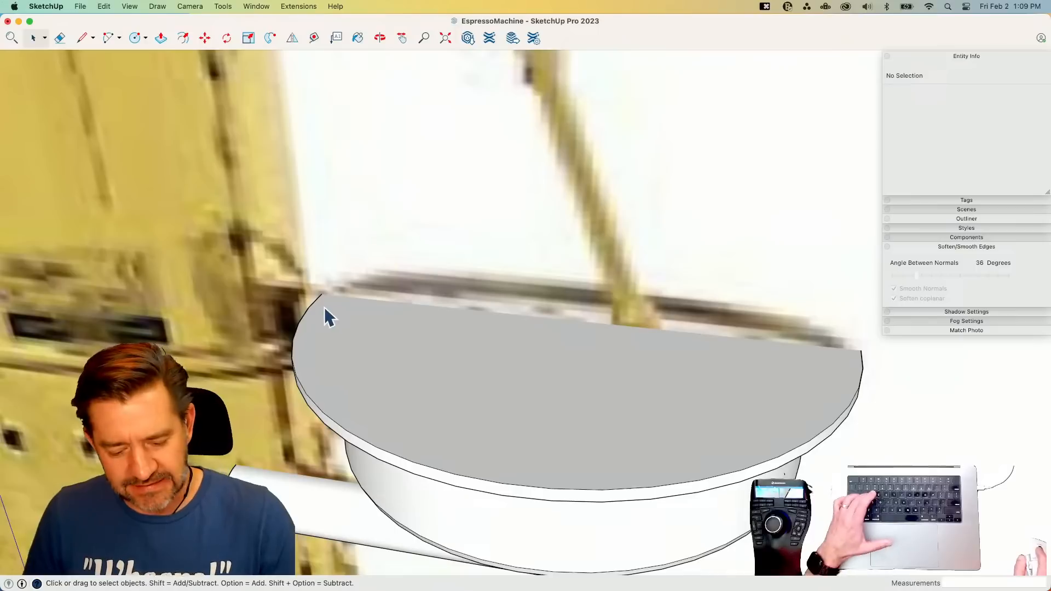
- Offset the curved edge of the tray's top face inward to outline the rim
key("f")
left_click(309, 308)
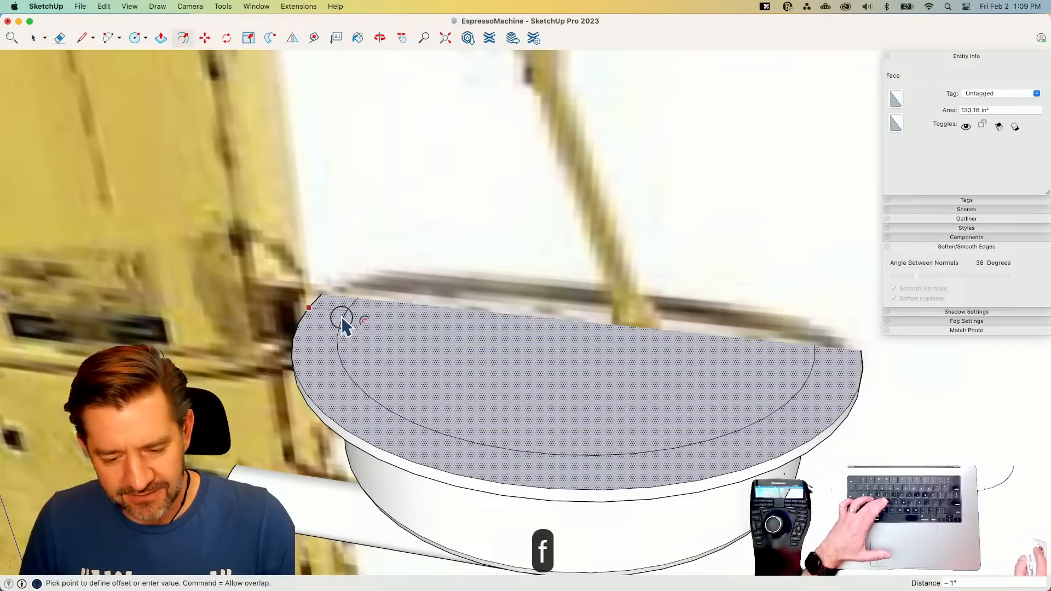
left_click(333, 317)
- Move the inner top face of the tray down 1/4" along the blue axis to recess it within the rim
key("space")
key("m")
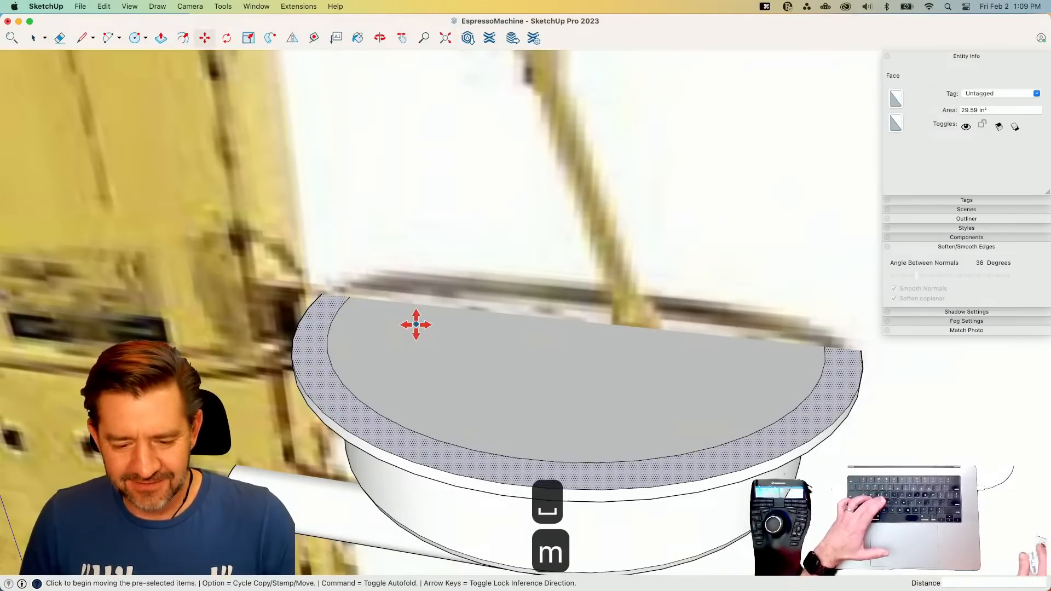
key("space")
left_click(420, 331)
key("m")
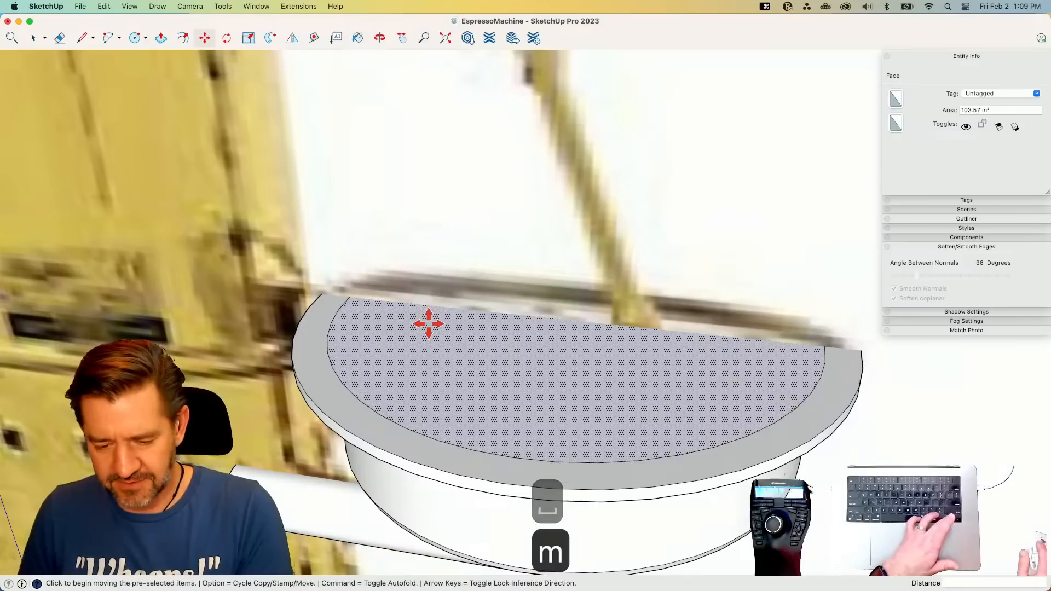
left_click(428, 326)
key("shift")
left_click(500, 335)
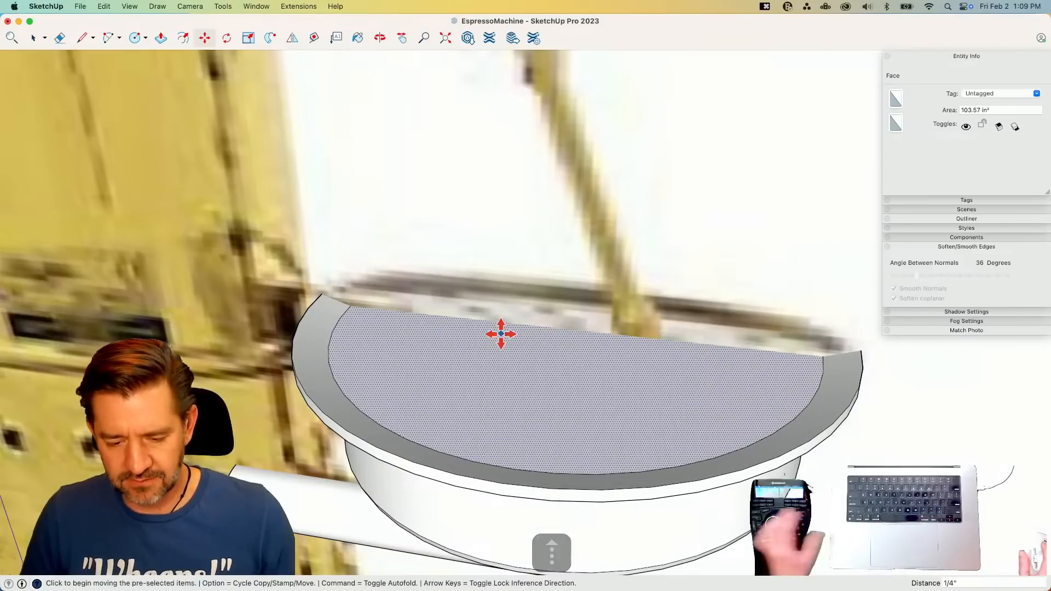
key("space")
- Turn the whole connected drip tray and bracket geometry into a component with the definition name DrippyCatcher
triple_click(539, 390)
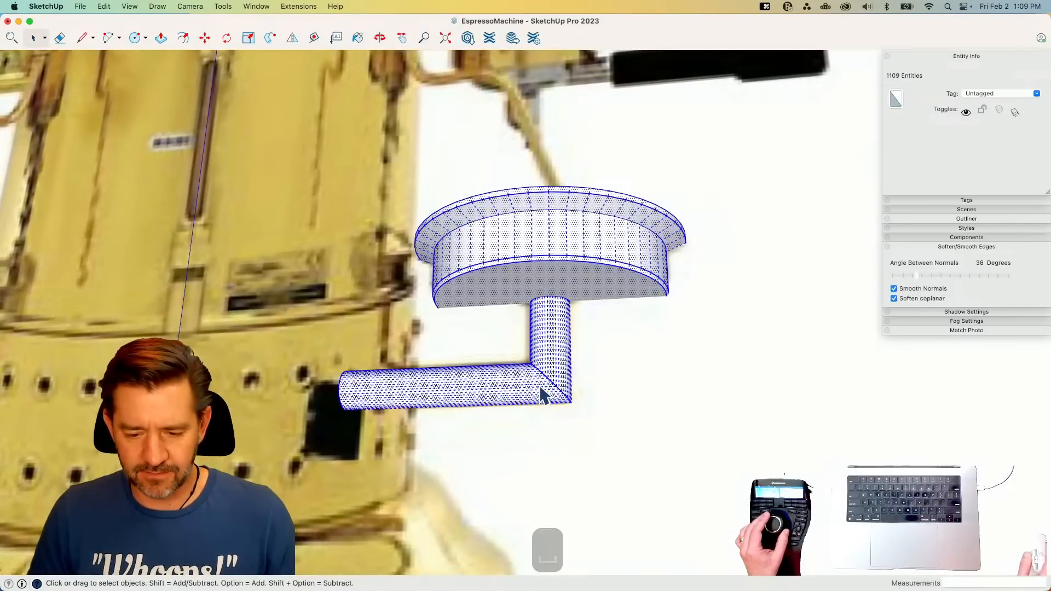
right_click(546, 387)
left_click(596, 433)
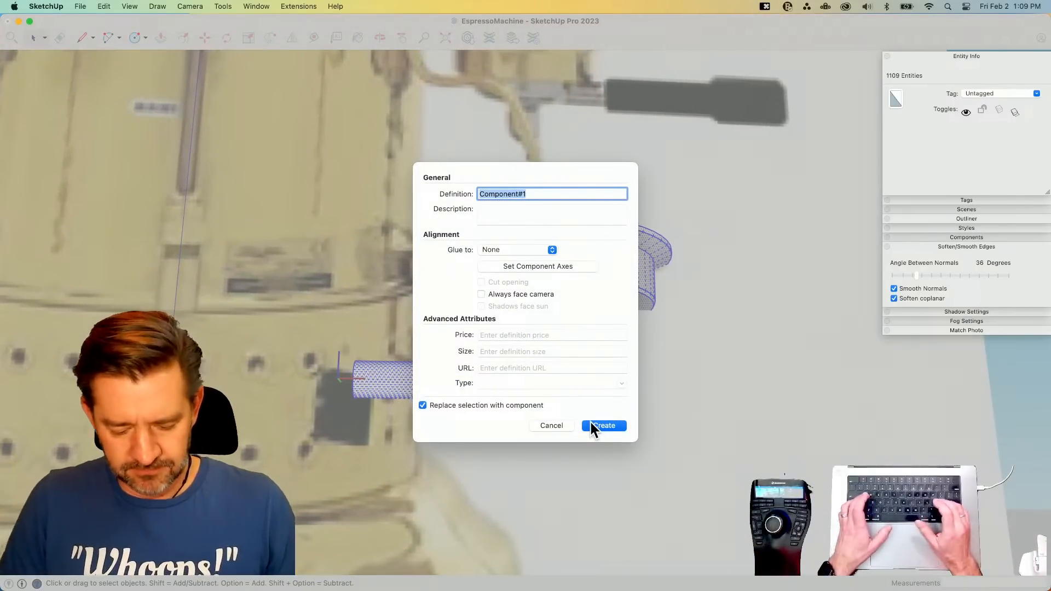
type("Drippy")
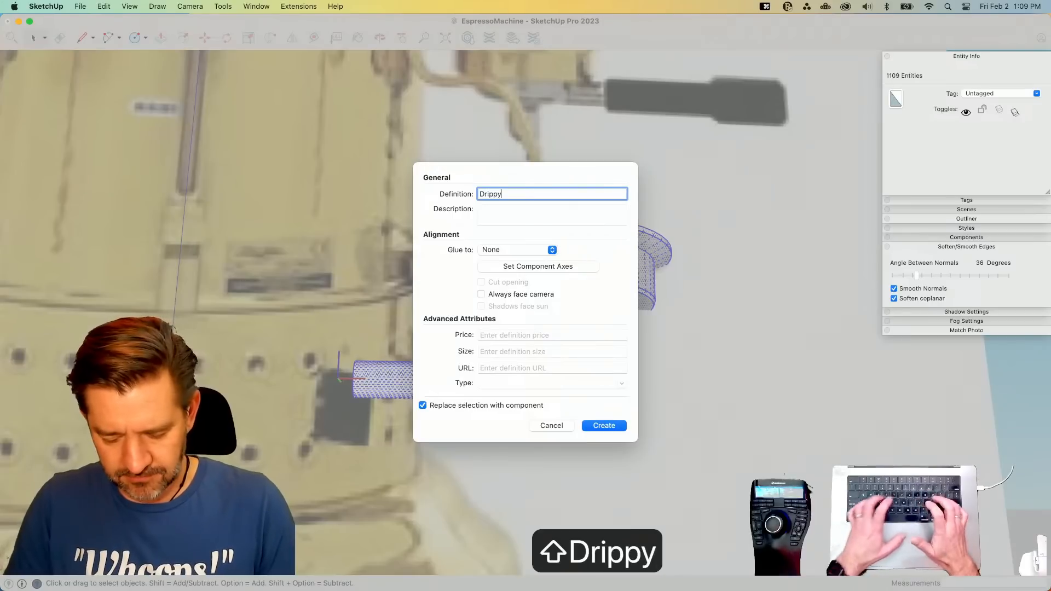
type("Catcher")
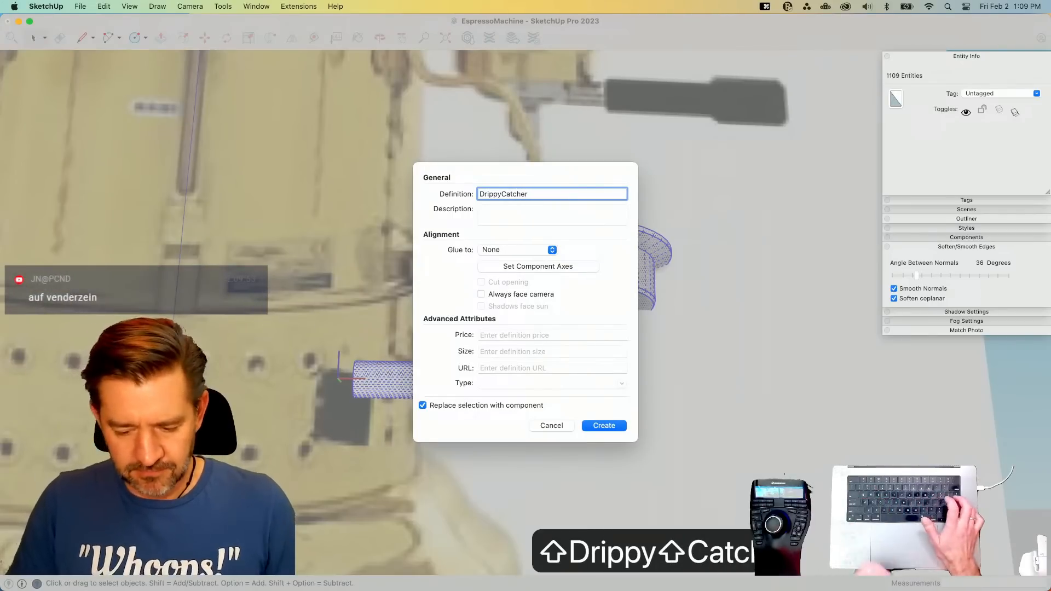
key("Return")
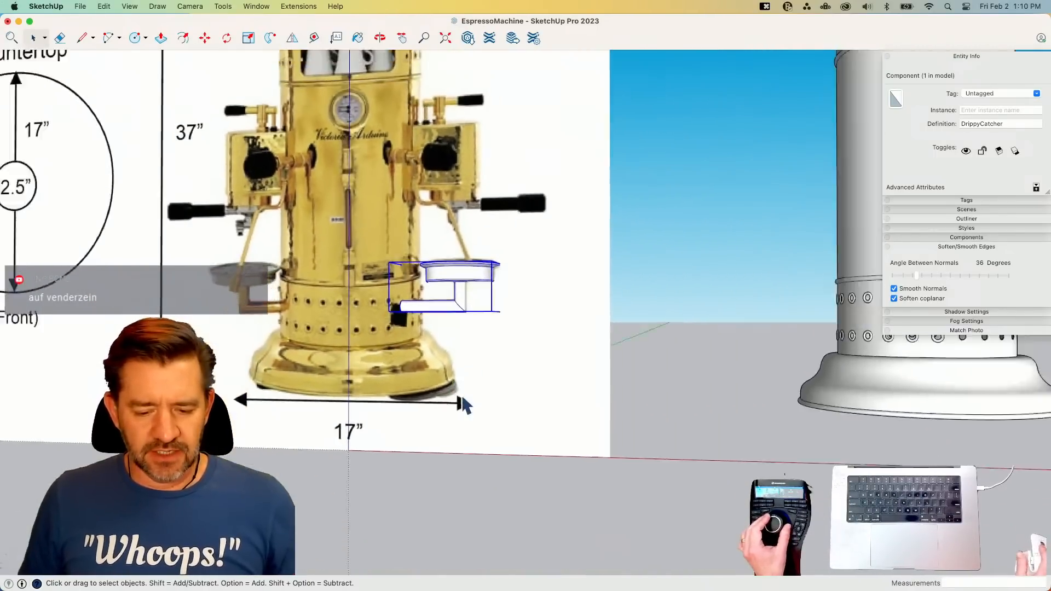
- Move the drip tray component 7' 4 3/4" along the red axis from the reference image onto the modeled machine
key("m")
left_click(367, 441)
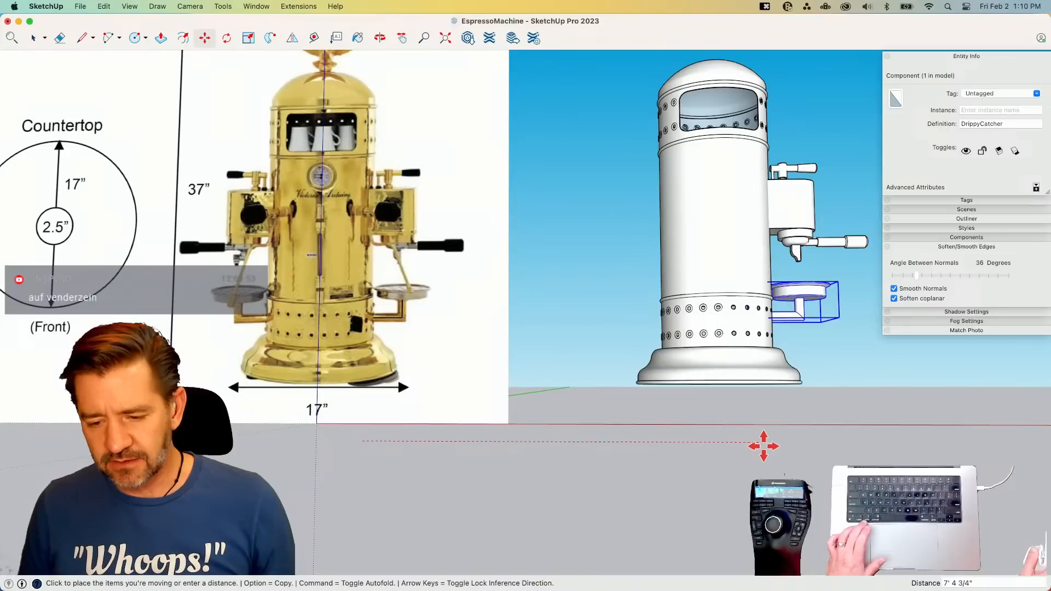
left_click(764, 446)
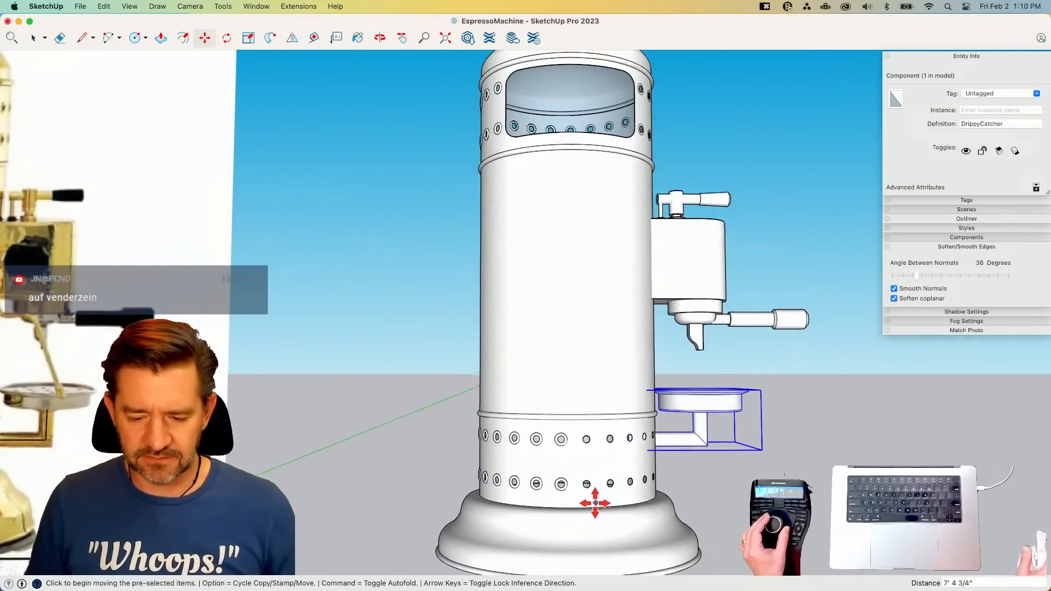
- Cut the RivetRoundOver rivets around the lower band out of the Half component and paste them in place outside it
key("space")
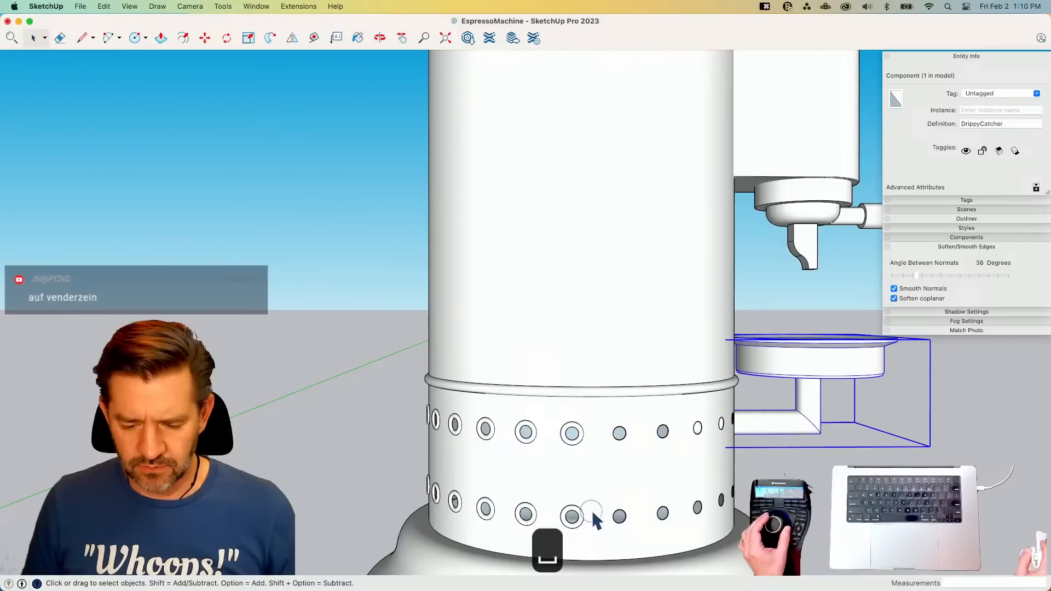
left_click(591, 508)
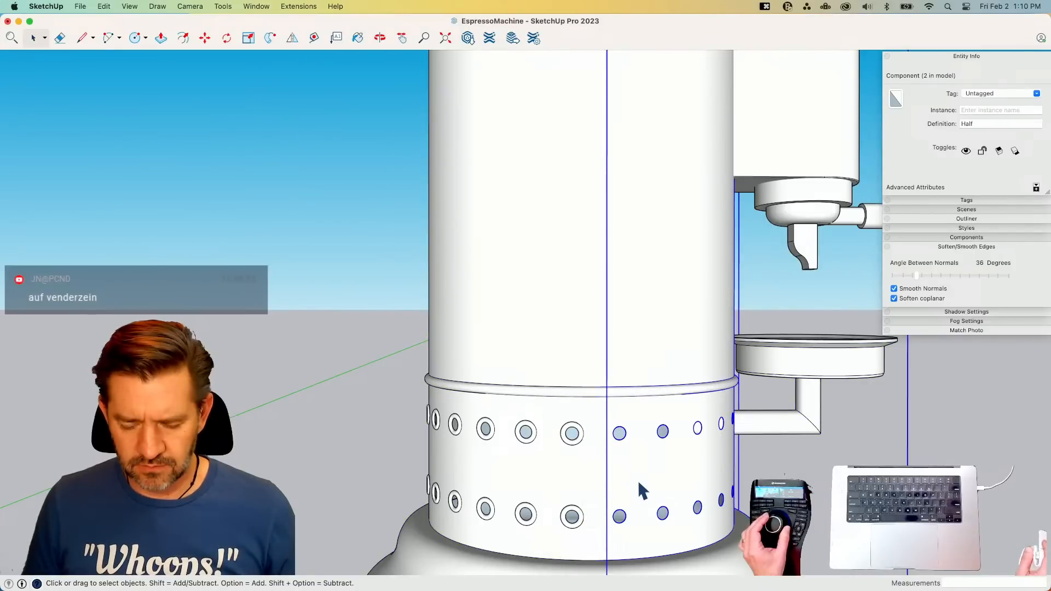
left_click(573, 458)
left_click(574, 443)
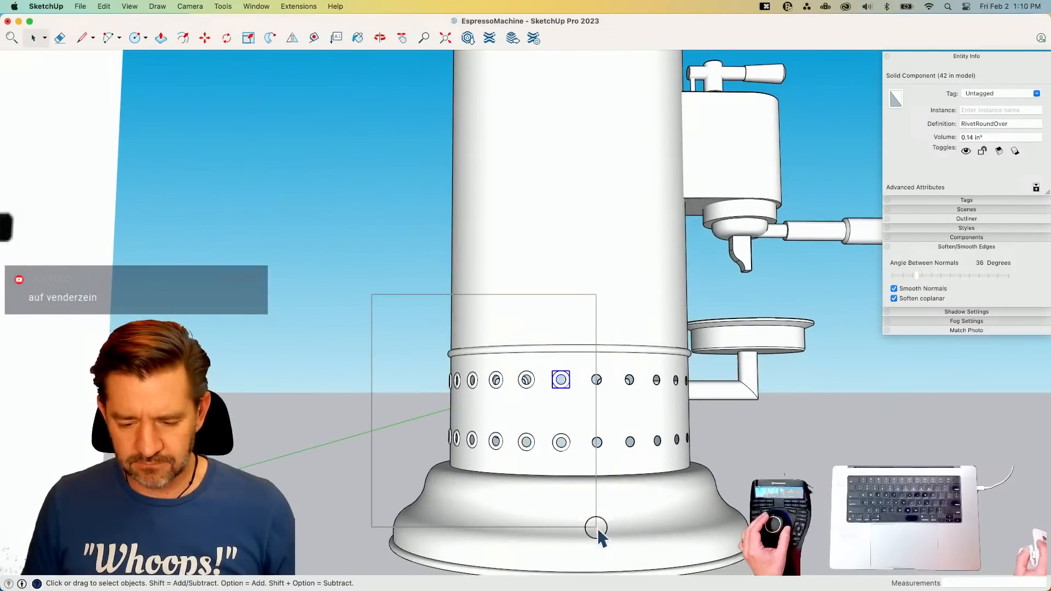
left_click_drag(596, 527, 597, 528)
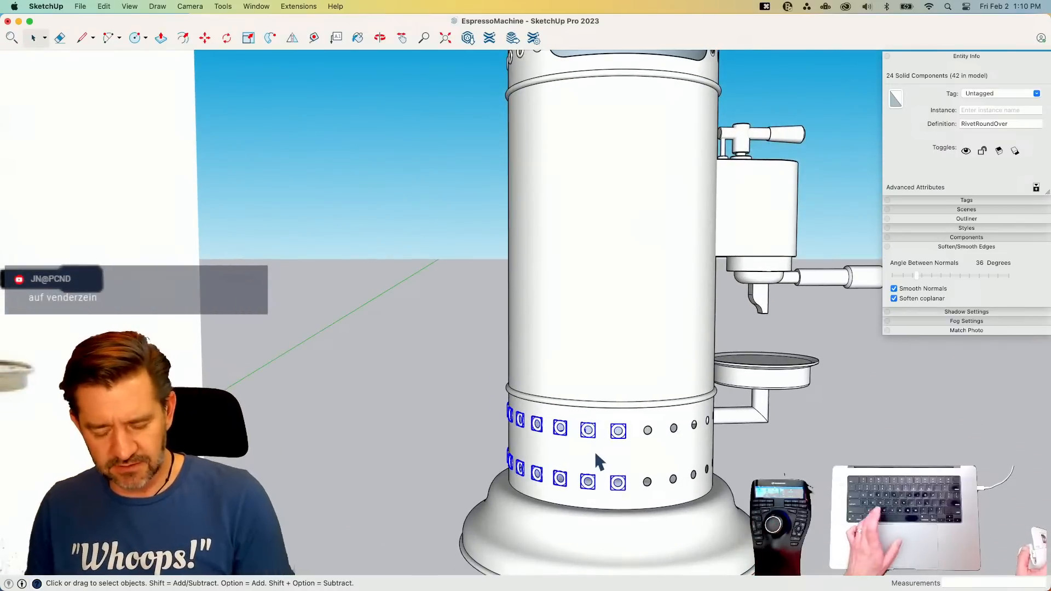
key("super+x")
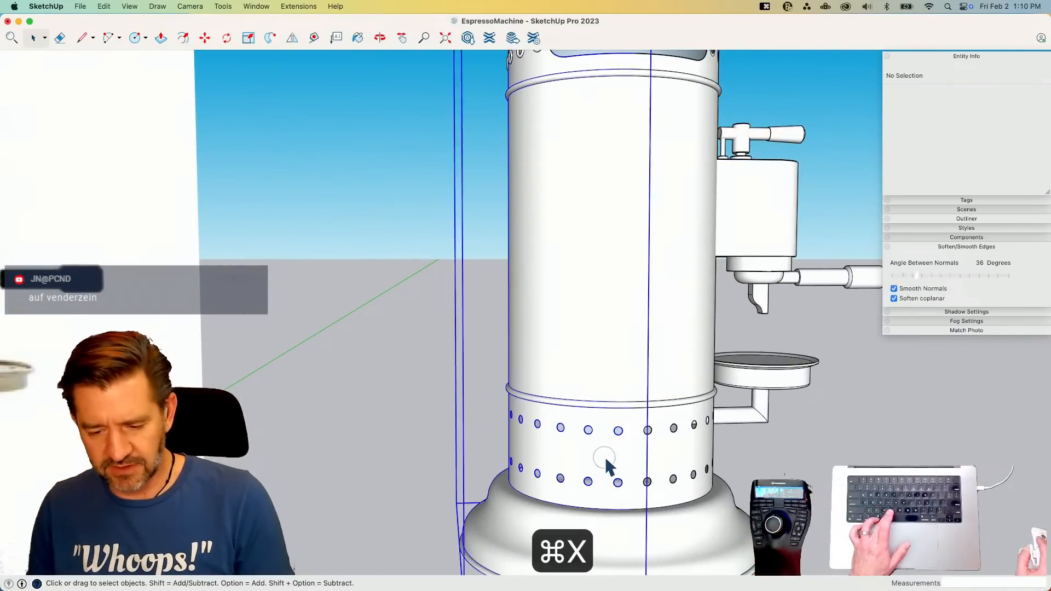
left_click(104, 7)
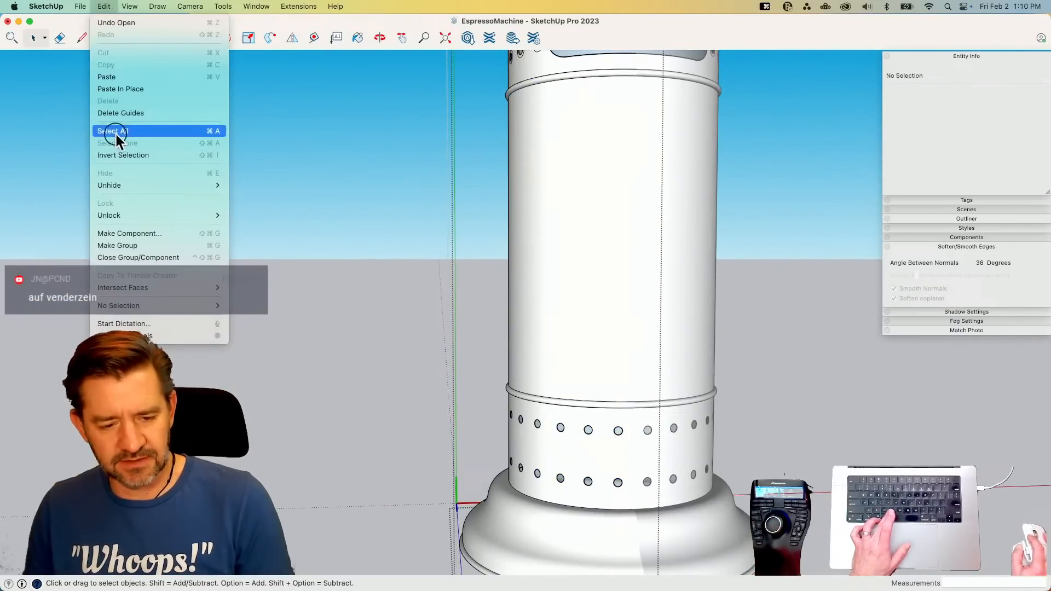
left_click(125, 89)
left_click(847, 429)
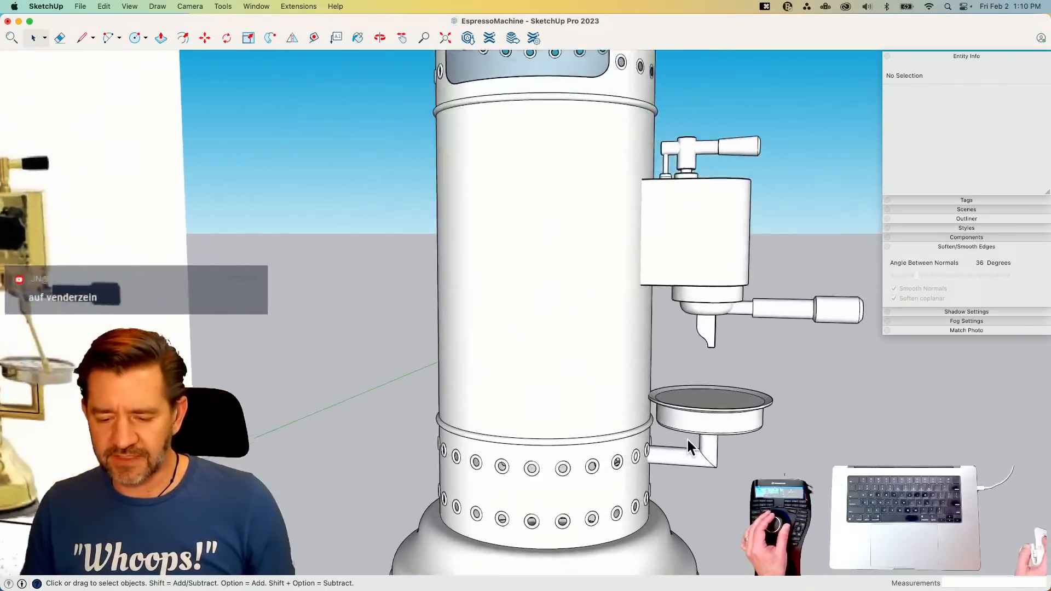
- Move the DrippyCatcher component about 1 3/4" outward along the red axis, away from the machine's column
left_click(672, 464)
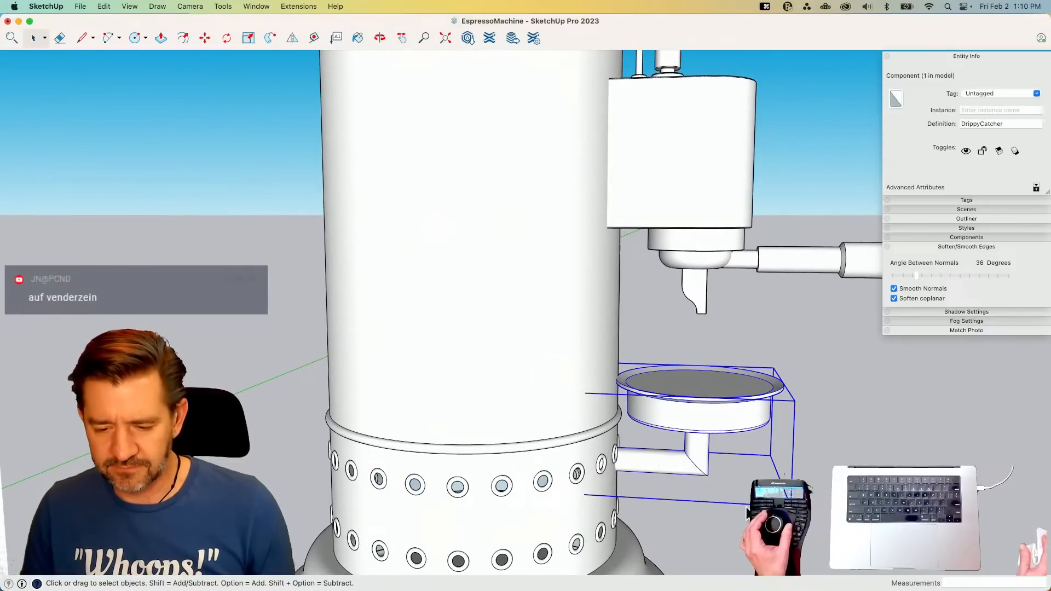
key("m")
left_click(739, 506)
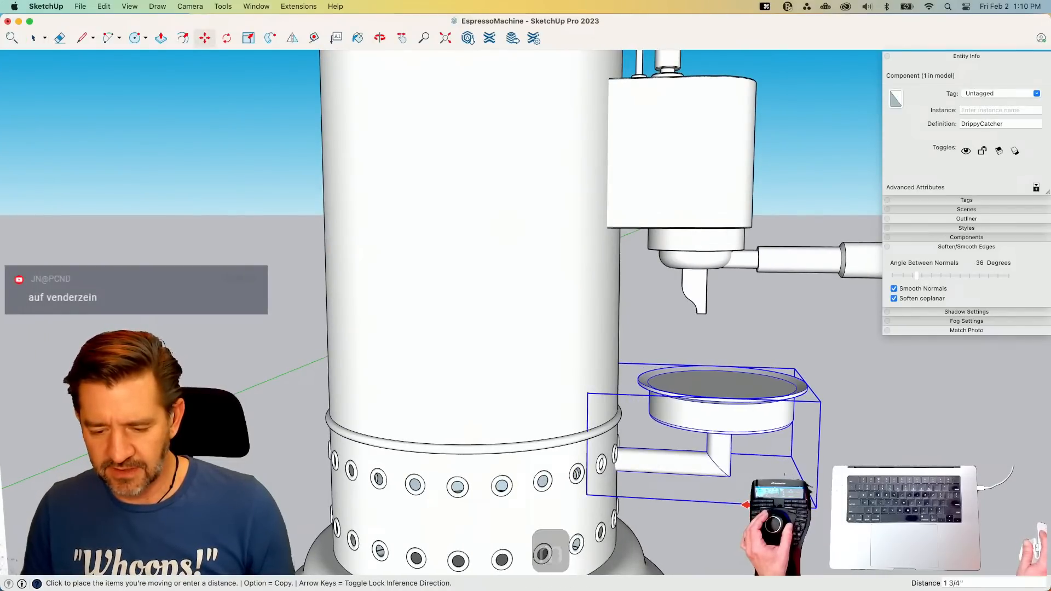
key("space")
left_click(801, 548)
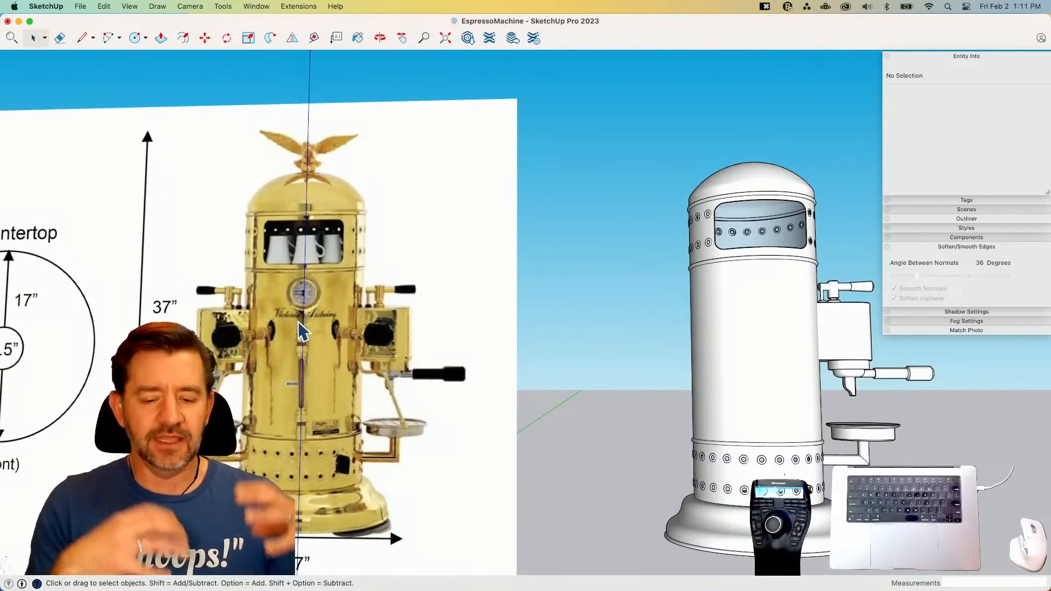
key("e")
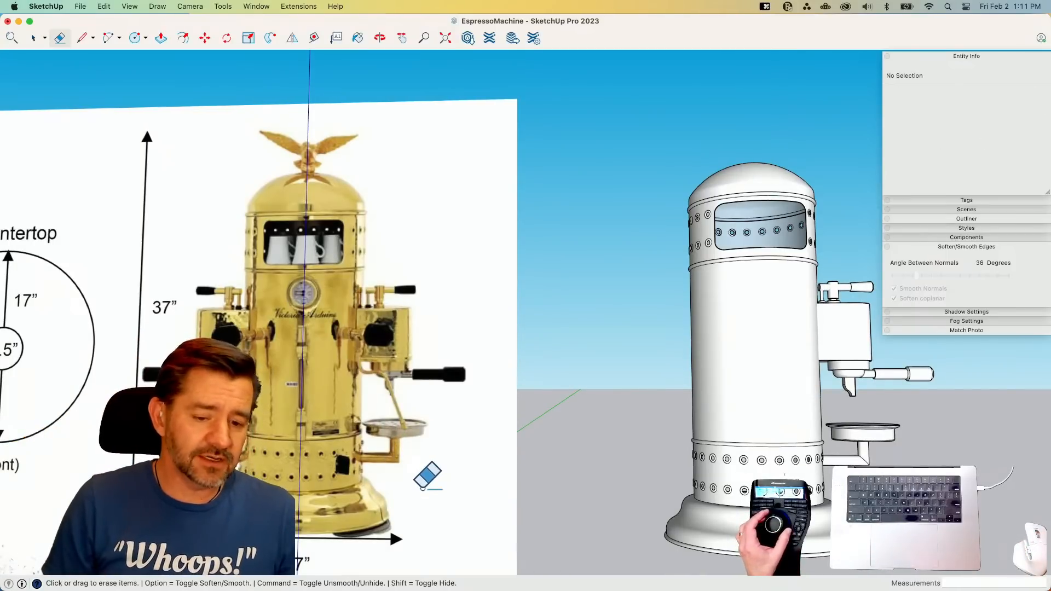
scroll(388, 387, "up", 8)
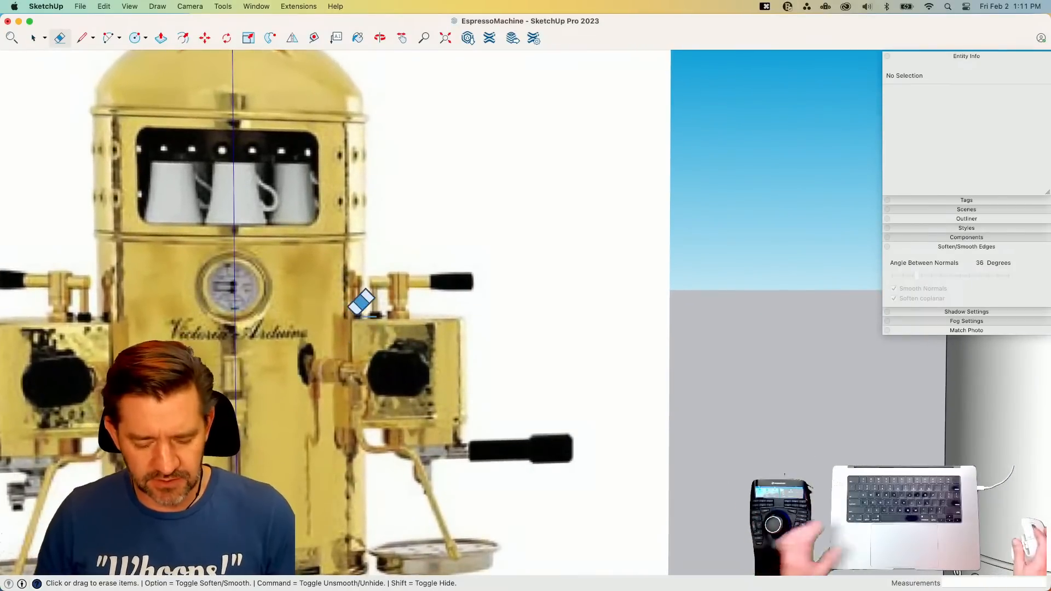
key("super")
key("super+g")
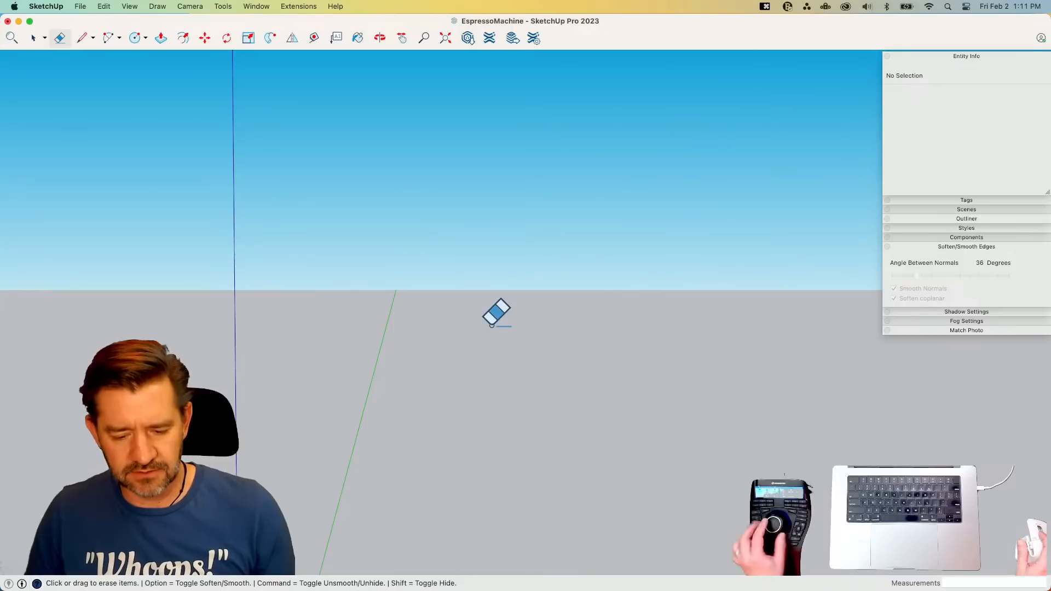
scroll(492, 326, "down", 5)
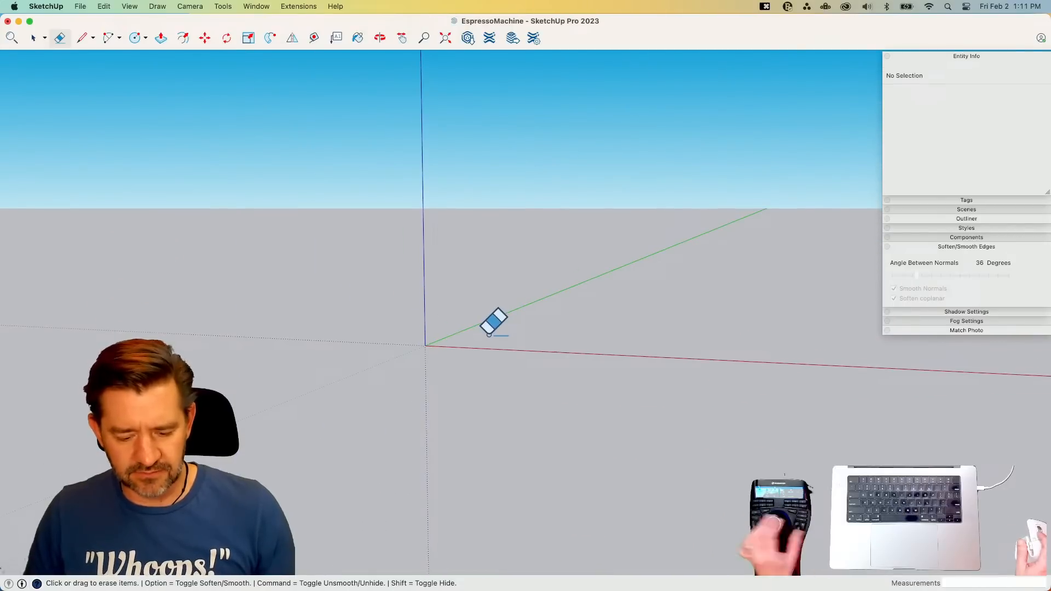
key("super+z")
key("space")
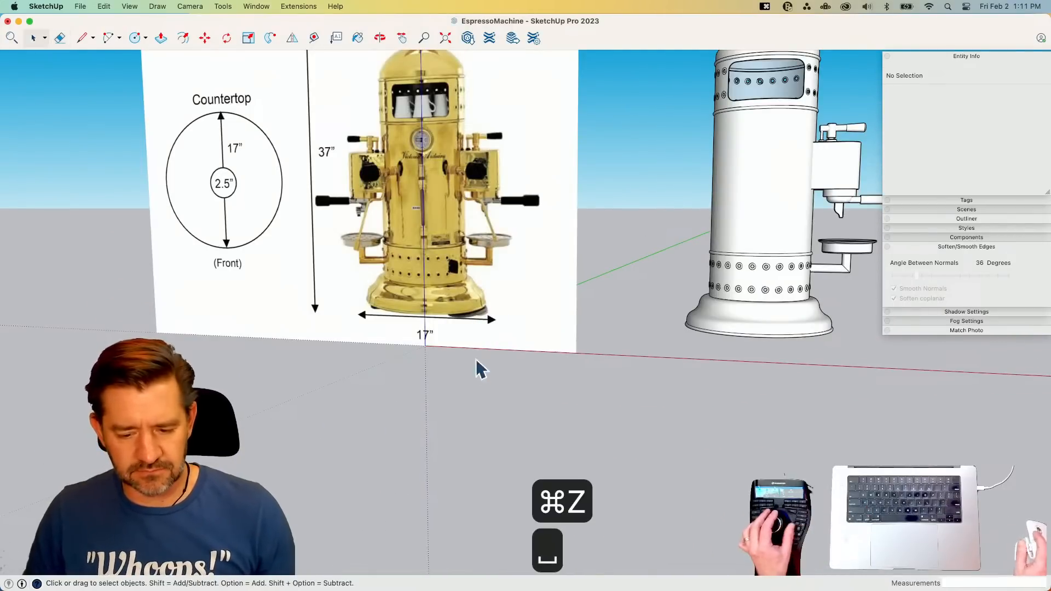
right_click(436, 195)
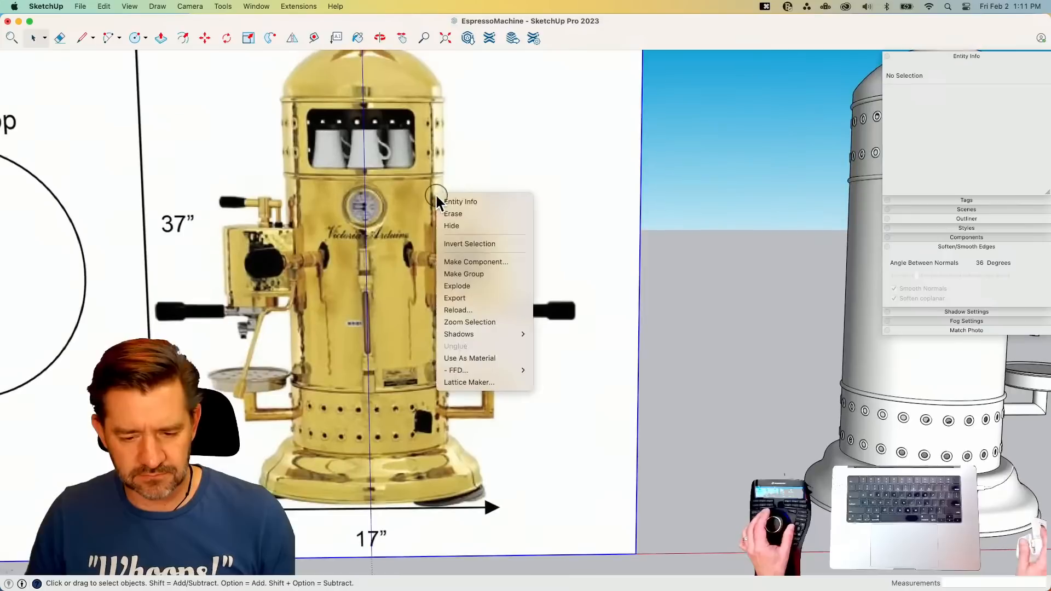
left_click(464, 274)
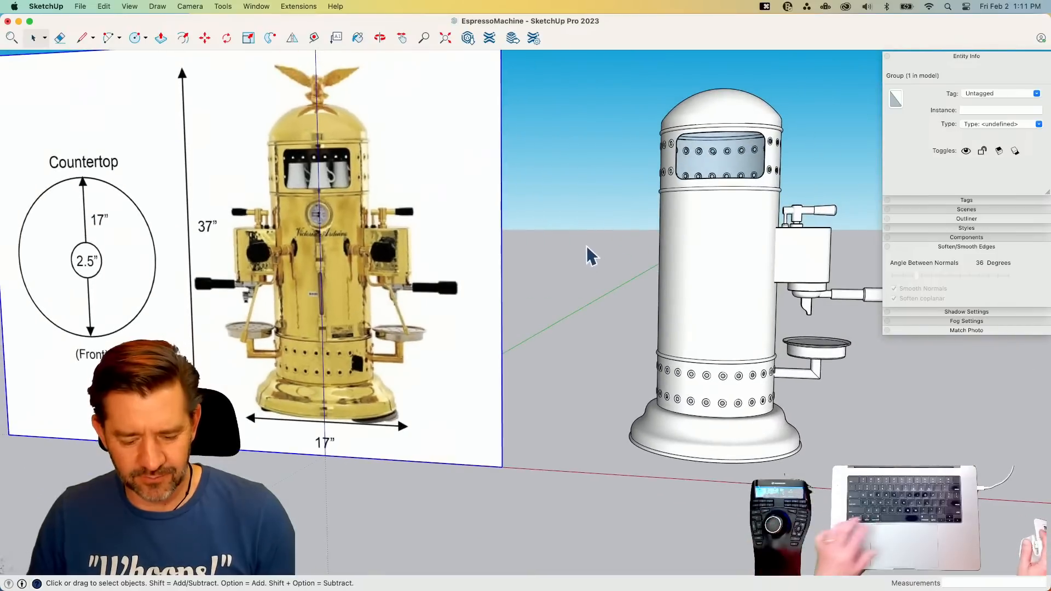
key("super+z")
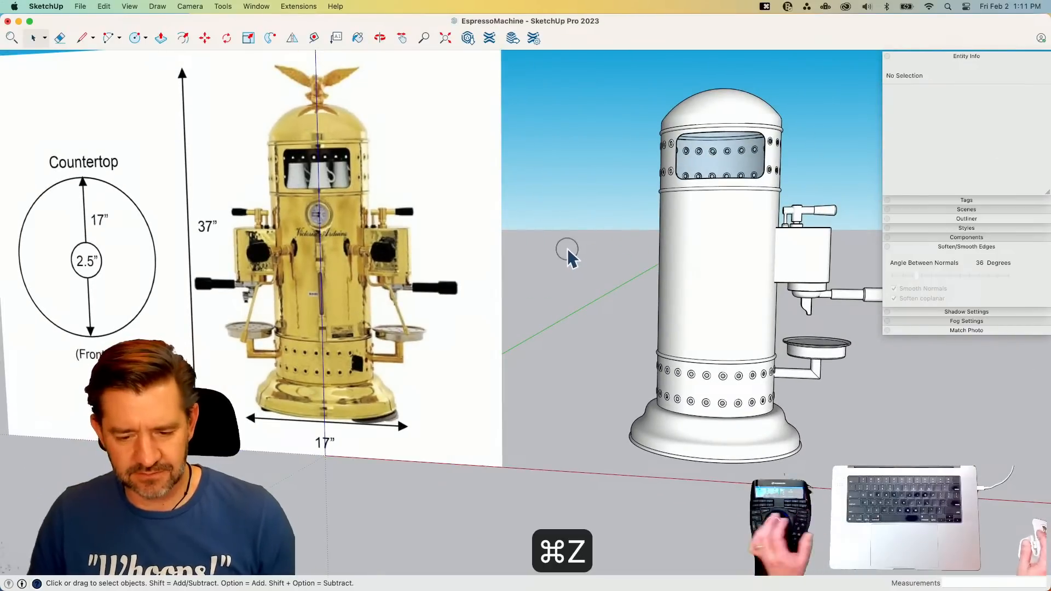
- Start a new empty group with nothing selected and show the rest of the model around it
right_click(538, 272)
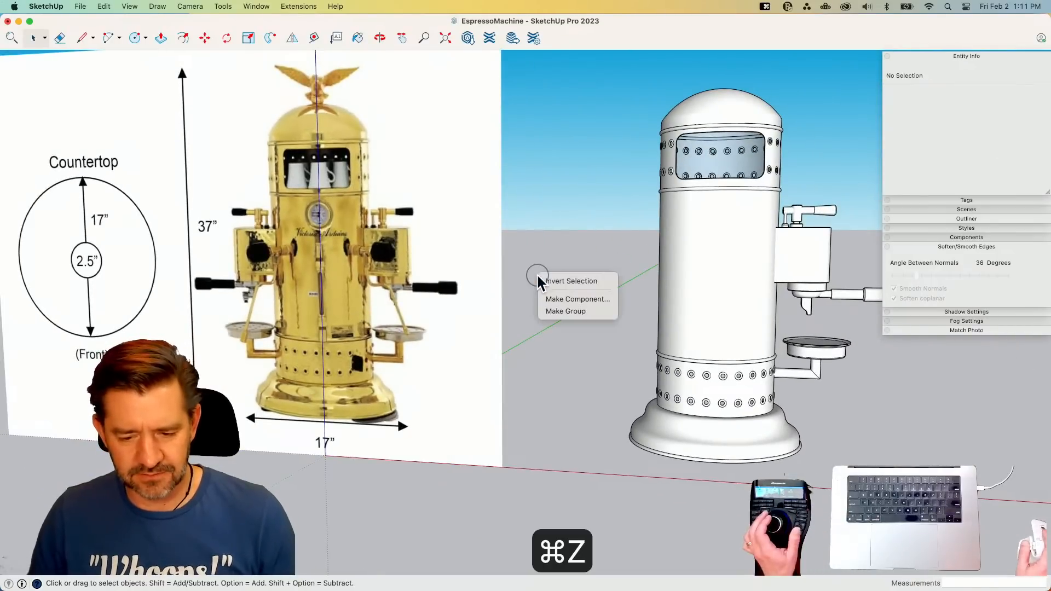
left_click(566, 312)
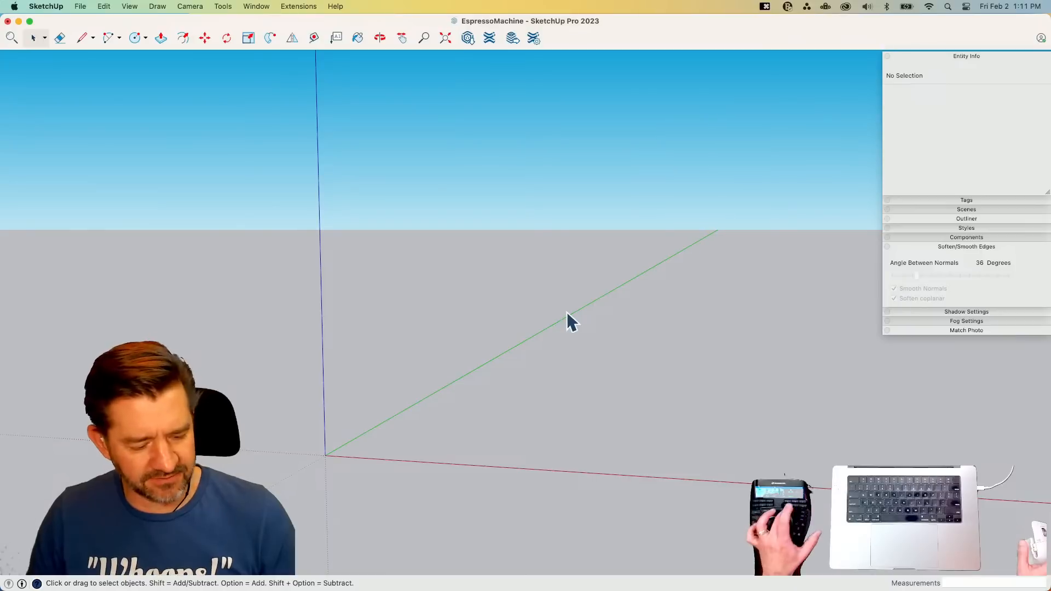
key("shift+q")
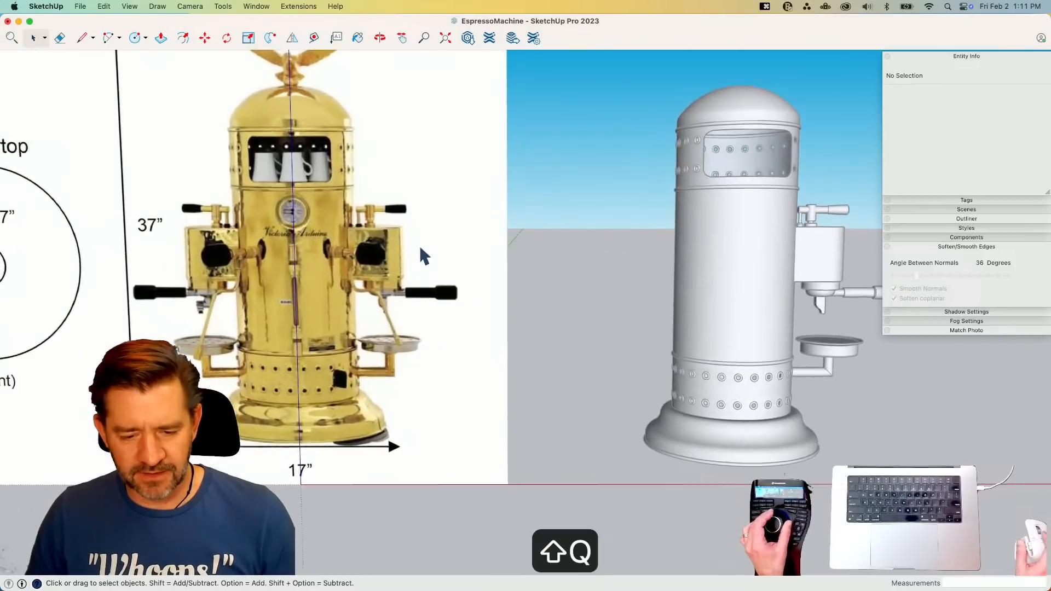
- Draw a circle of about 1" radius, perpendicular to the red axis, at the column's edge just above the side box in the reference image
scroll(418, 246, "up", 5)
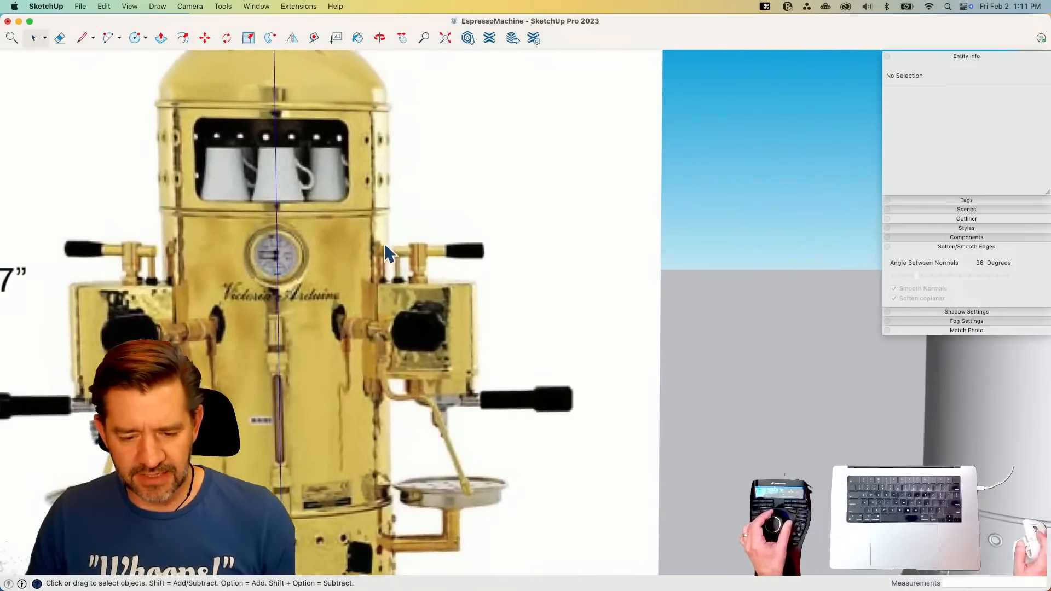
scroll(384, 244, "up", 1)
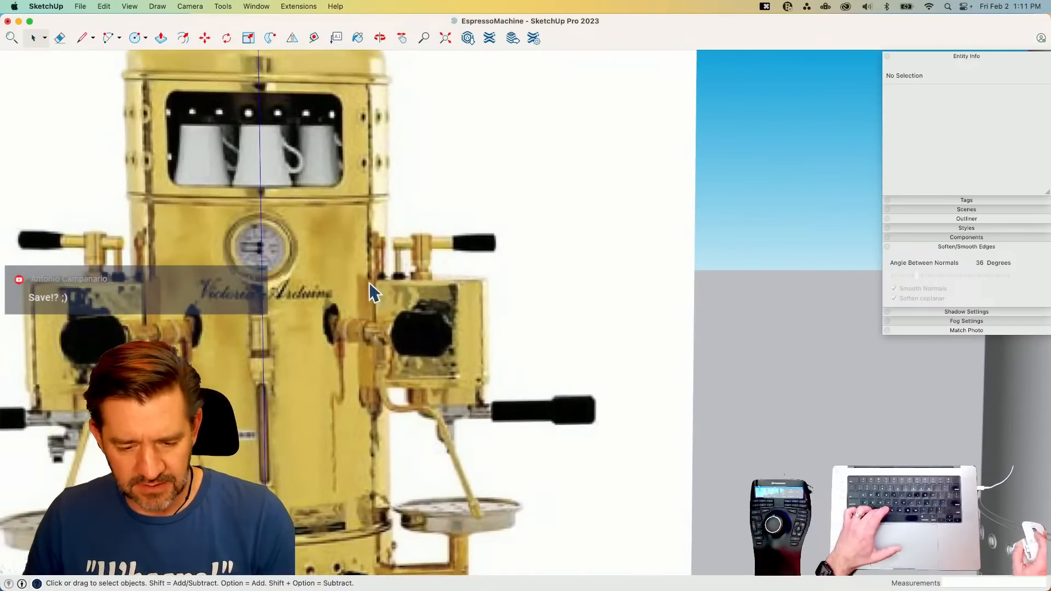
key("c")
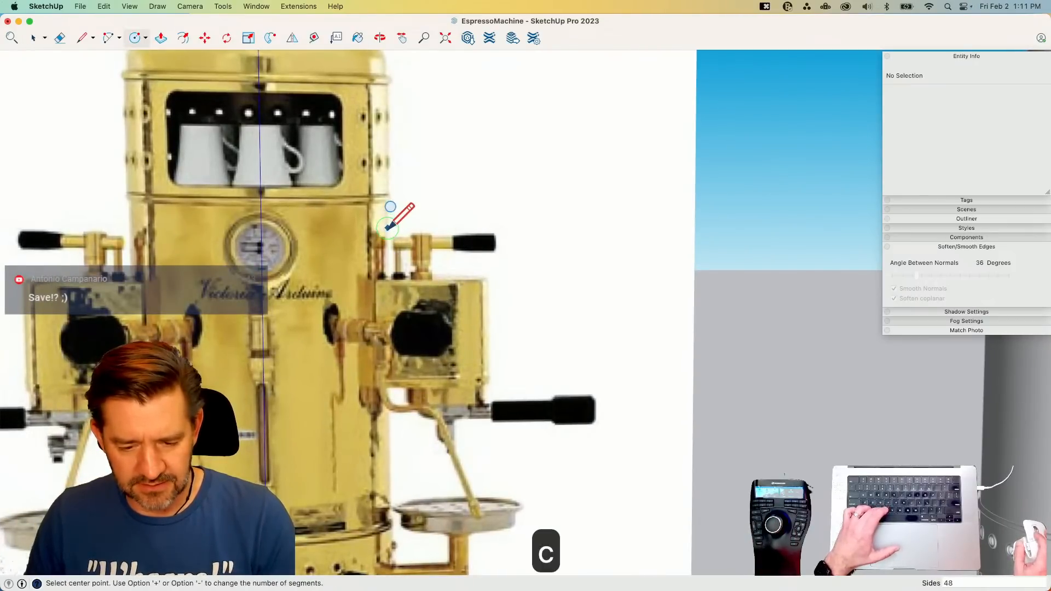
left_click(387, 226)
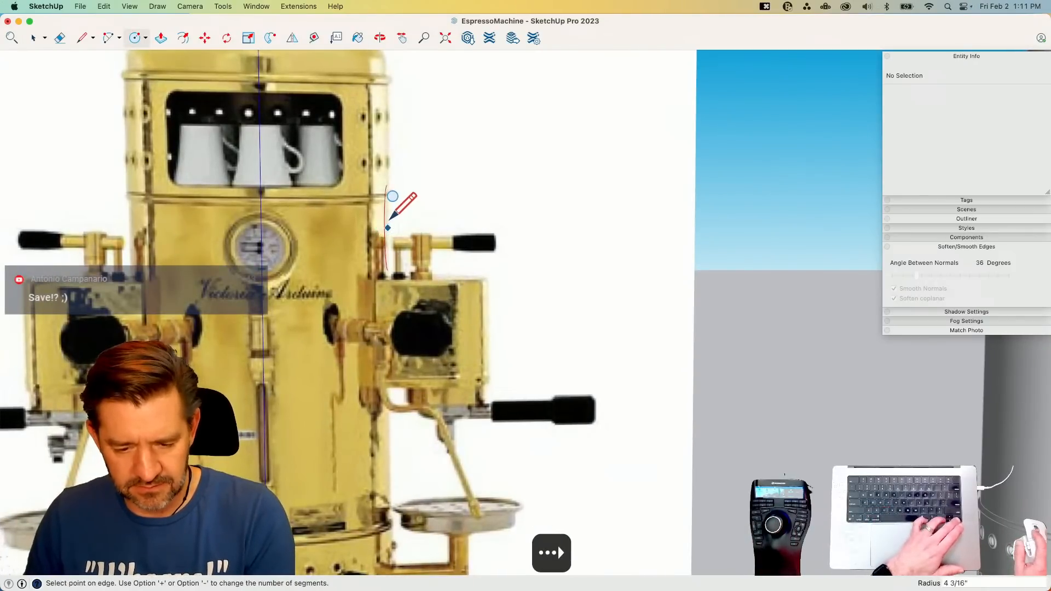
scroll(390, 219, "up", 2)
scroll(386, 219, "down", 1)
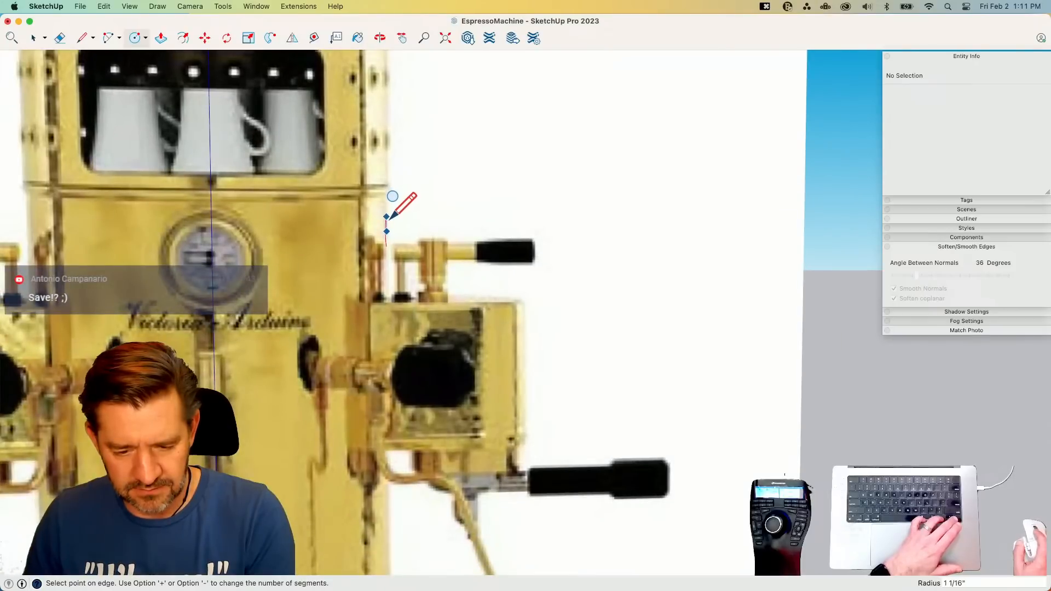
left_click(387, 218)
- Extrude the circle at the column's edge outward into a pipe and extend its inner end about 9/16" back into the column
key("p")
scroll(385, 230, "up", 1)
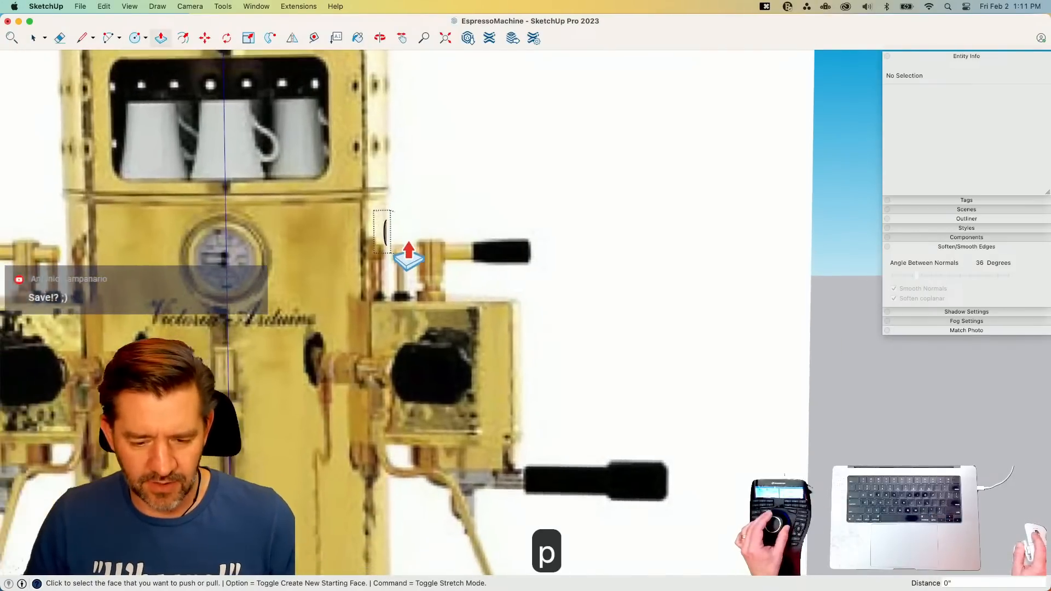
left_click(386, 235)
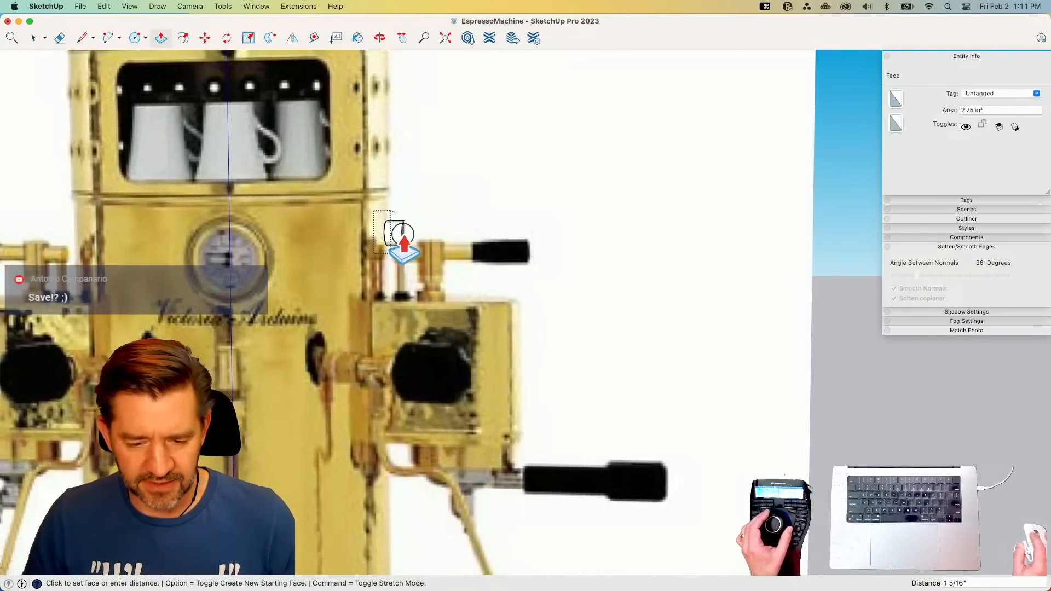
left_click(404, 236)
left_click(390, 236)
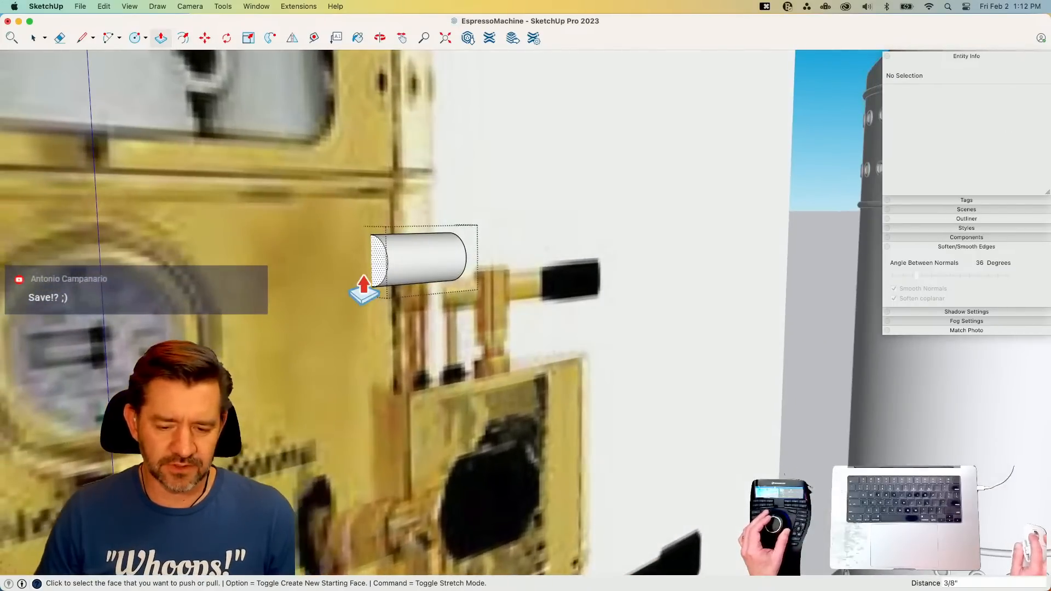
left_click(380, 276)
left_click(390, 275)
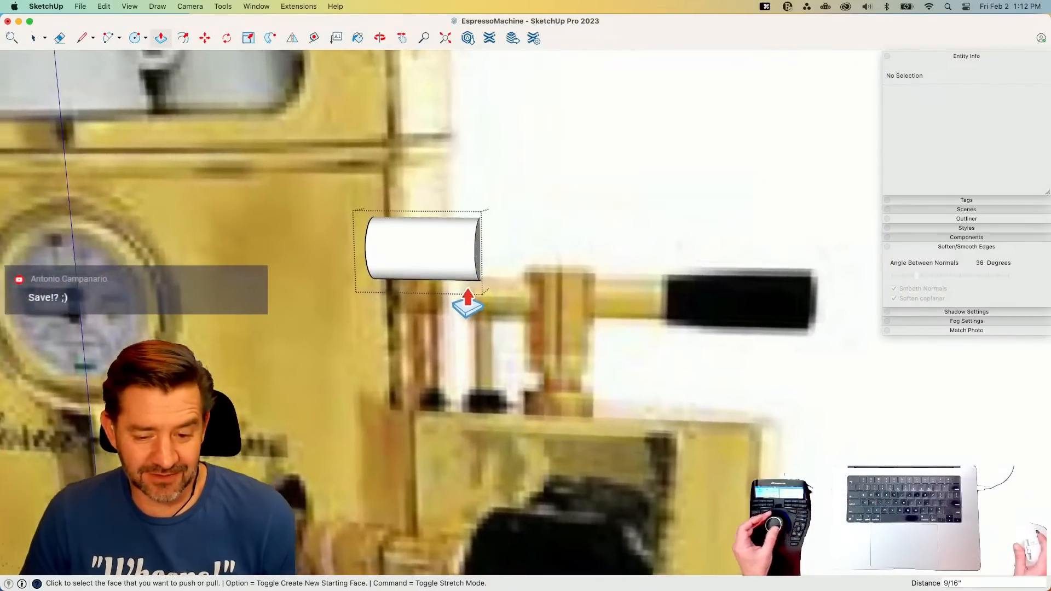
- Offset the pipe's outer end face about 5/16" outward and extrude the resulting ring about 2 1/4" as a collar
key("space")
key("f")
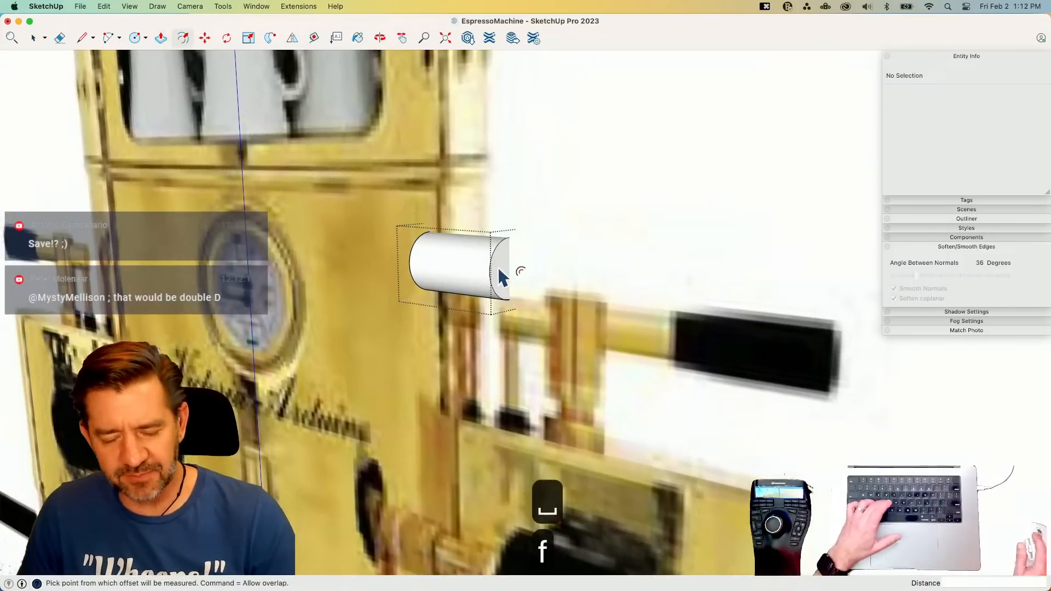
left_click(493, 277)
left_click(485, 299)
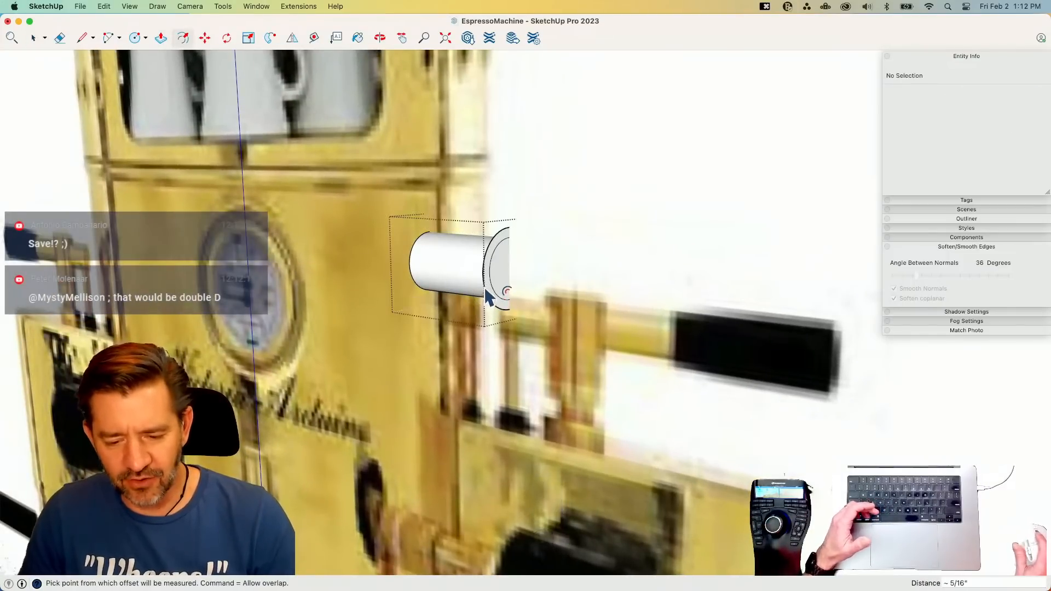
key("p")
left_click(496, 298)
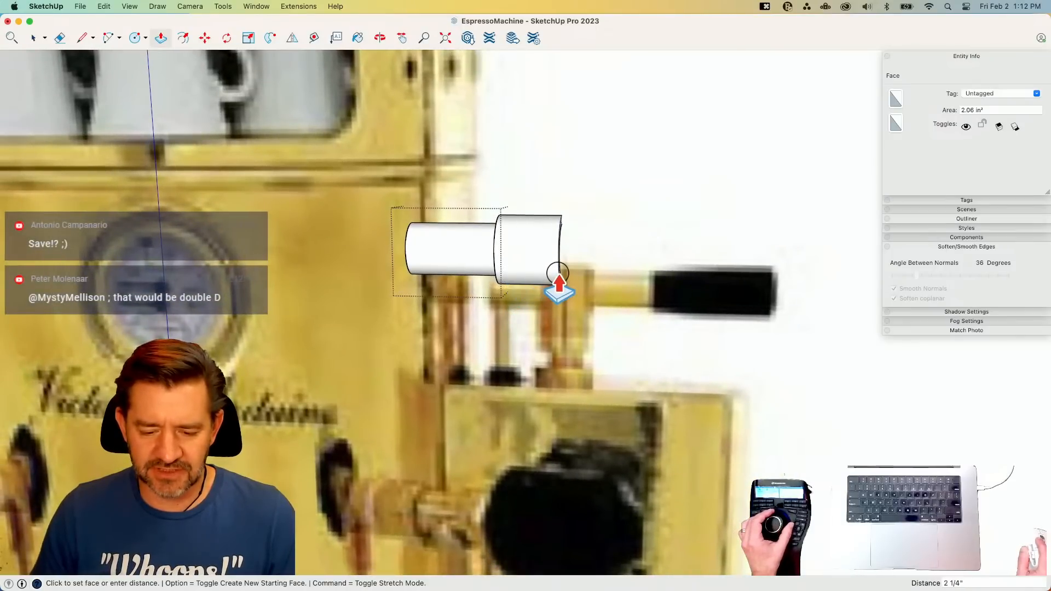
left_click(558, 282)
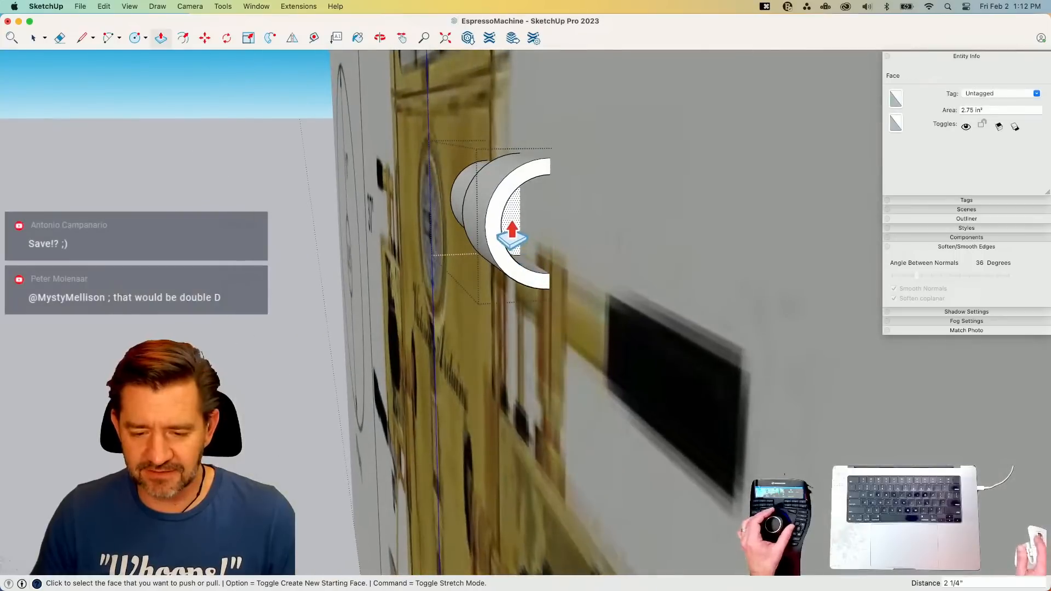
- Extrude the pipe face inside the collar about 4 3/8" so the pipe continues past the collar
left_click(511, 234)
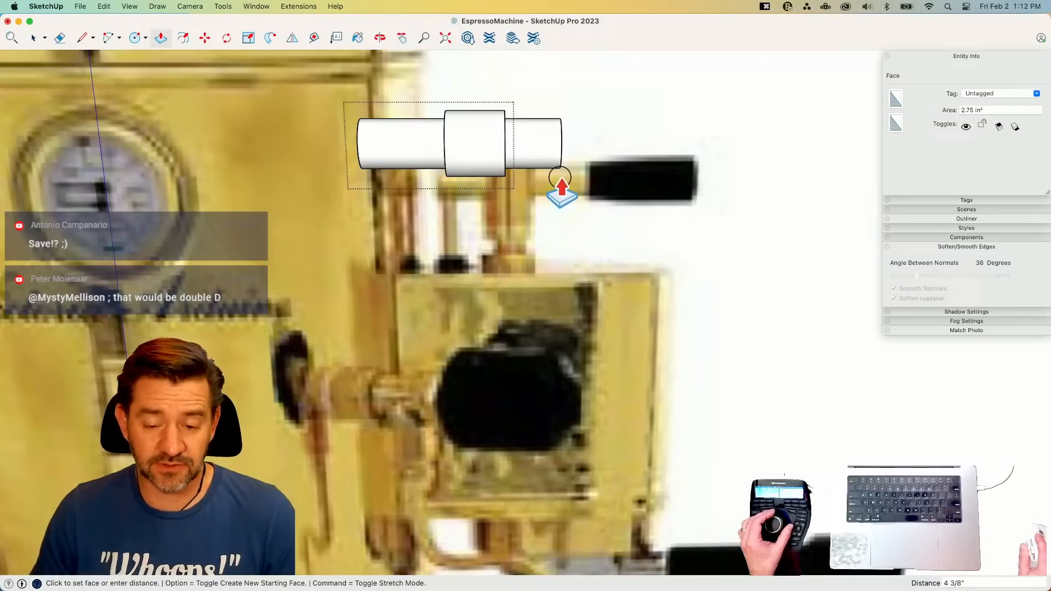
left_click(560, 177)
key("space")
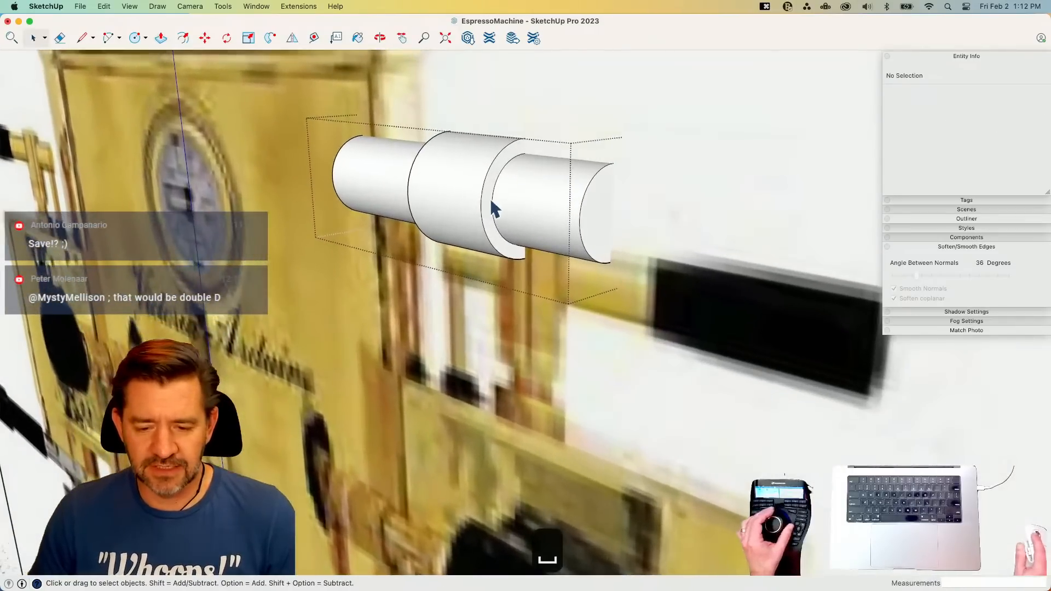
- Copy the collar's geometry 4 1/2" outward along the pipe, starting at the pipe's outer end
left_click(488, 201)
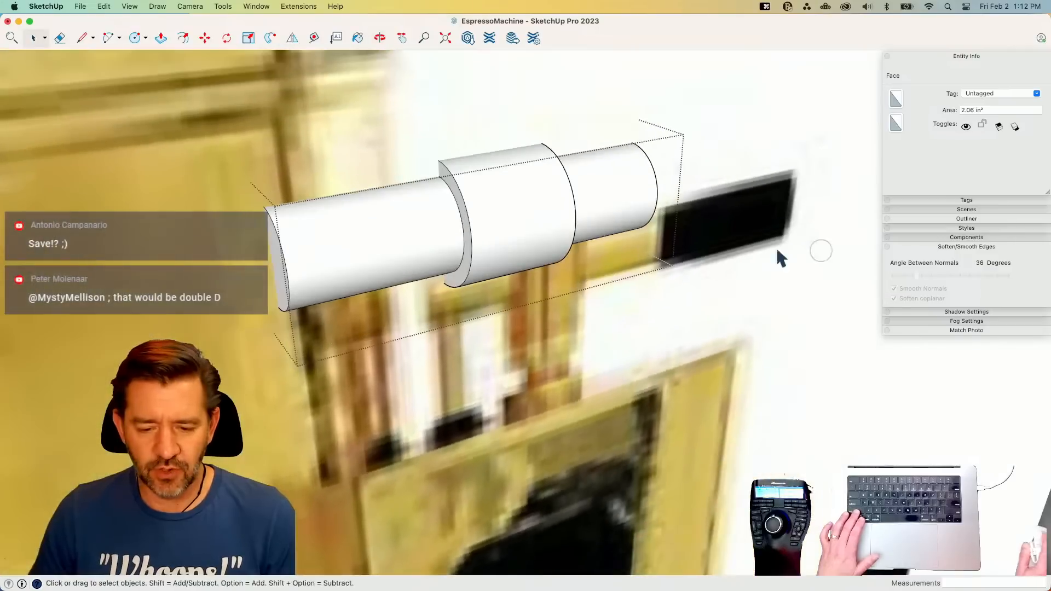
triple_click(492, 207)
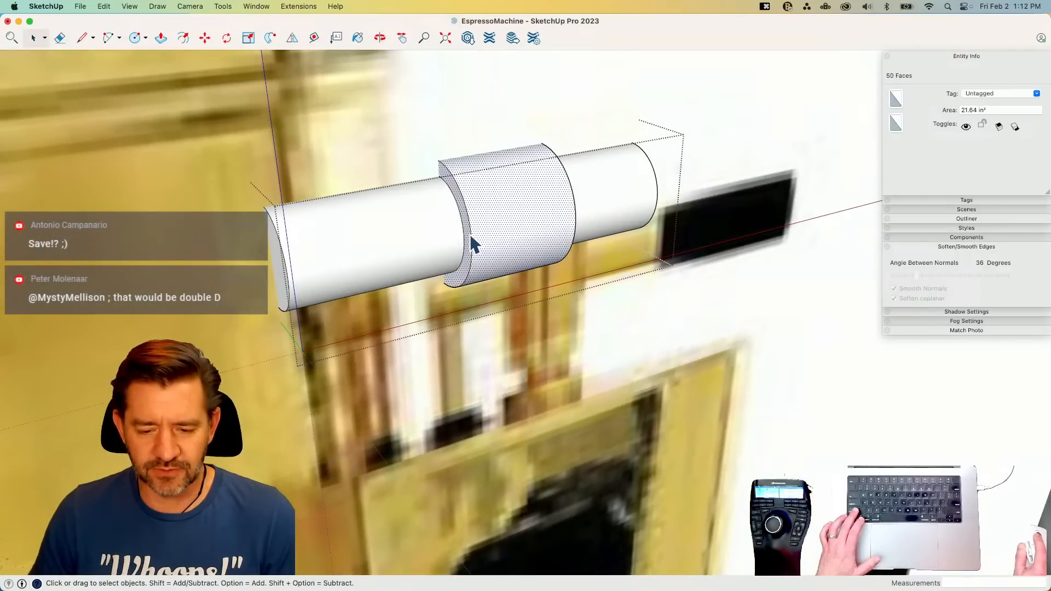
key("m")
left_click(464, 236)
key("alt")
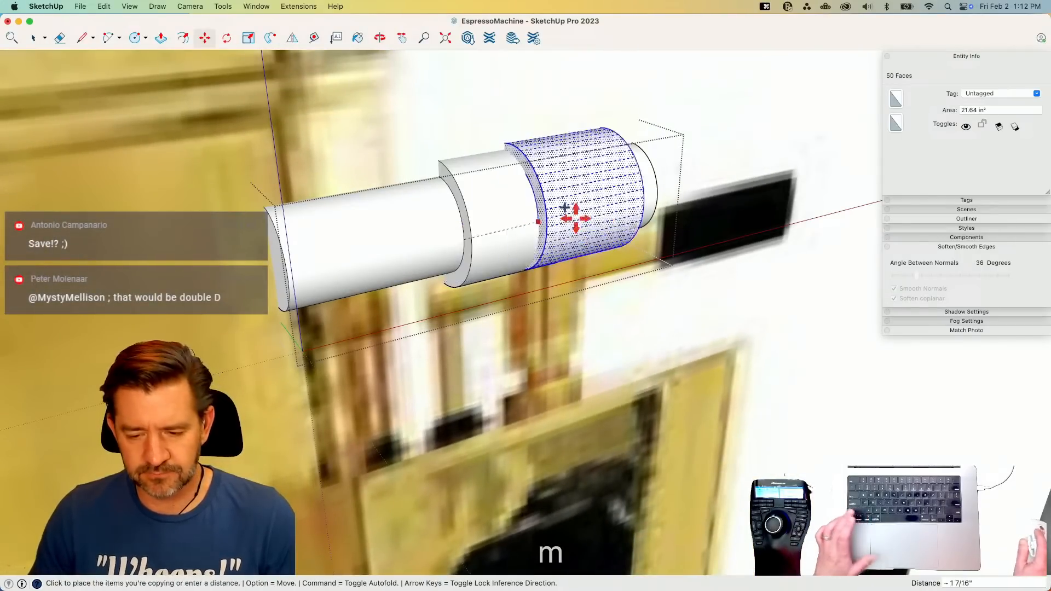
left_click(656, 195)
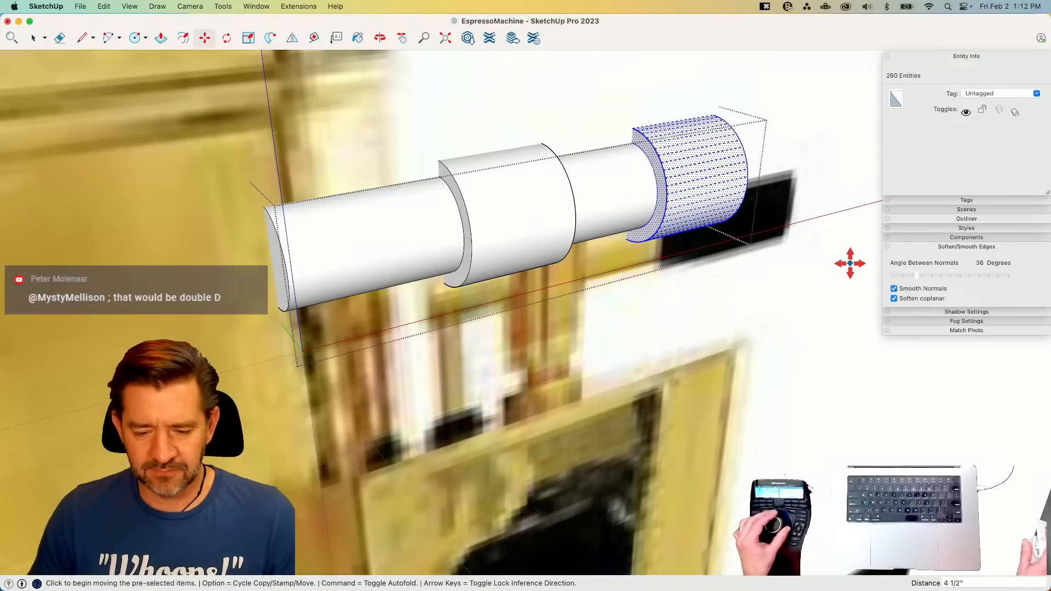
key("space")
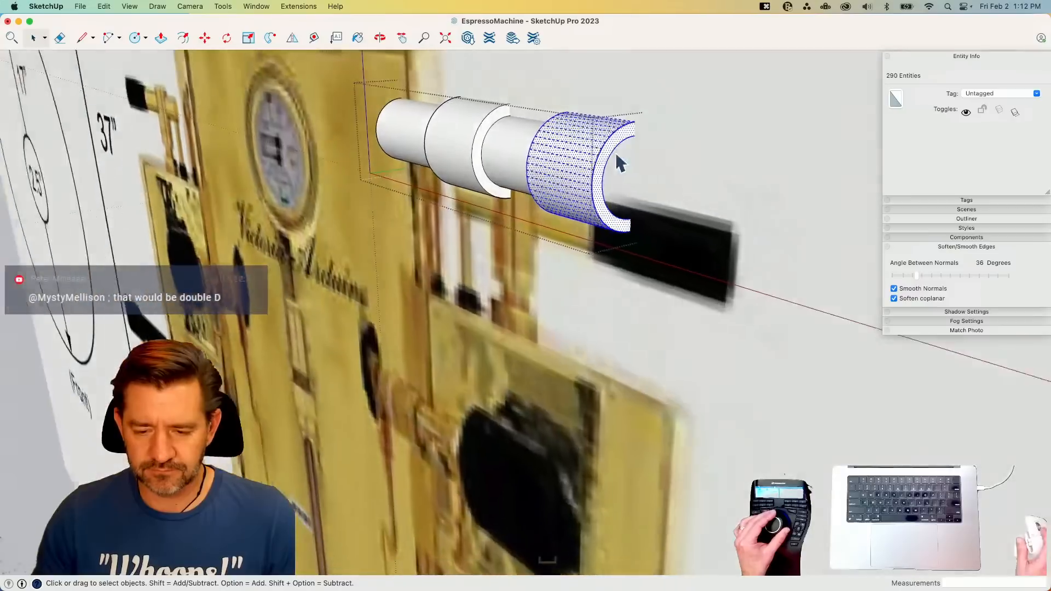
- Shorten the copied collar to a thin flange, extend the pipe end 9/16" flush with it, and erase the circle between them
key("p")
left_click(604, 211)
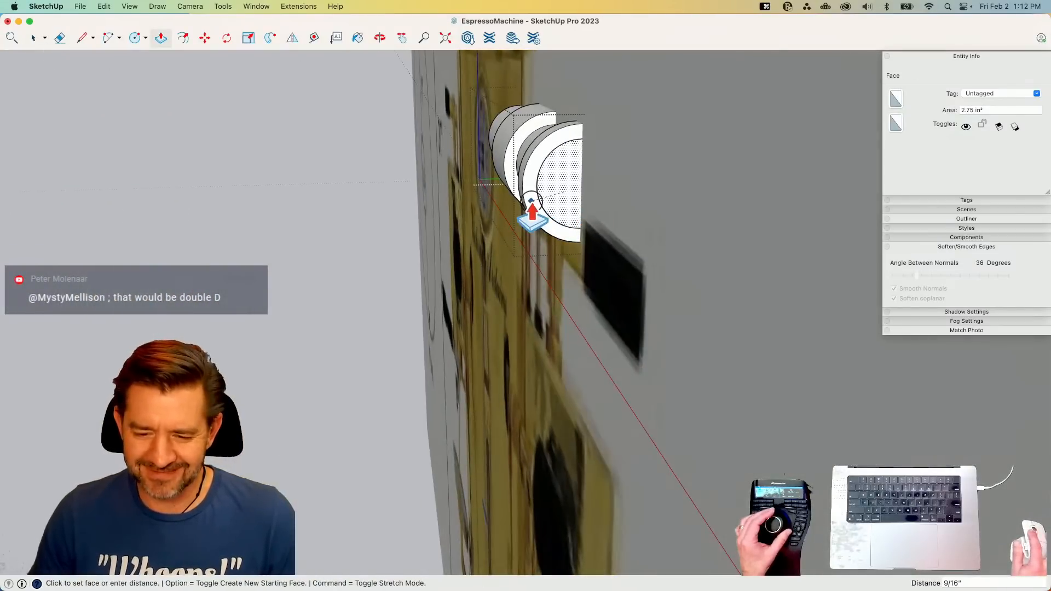
left_click(531, 211)
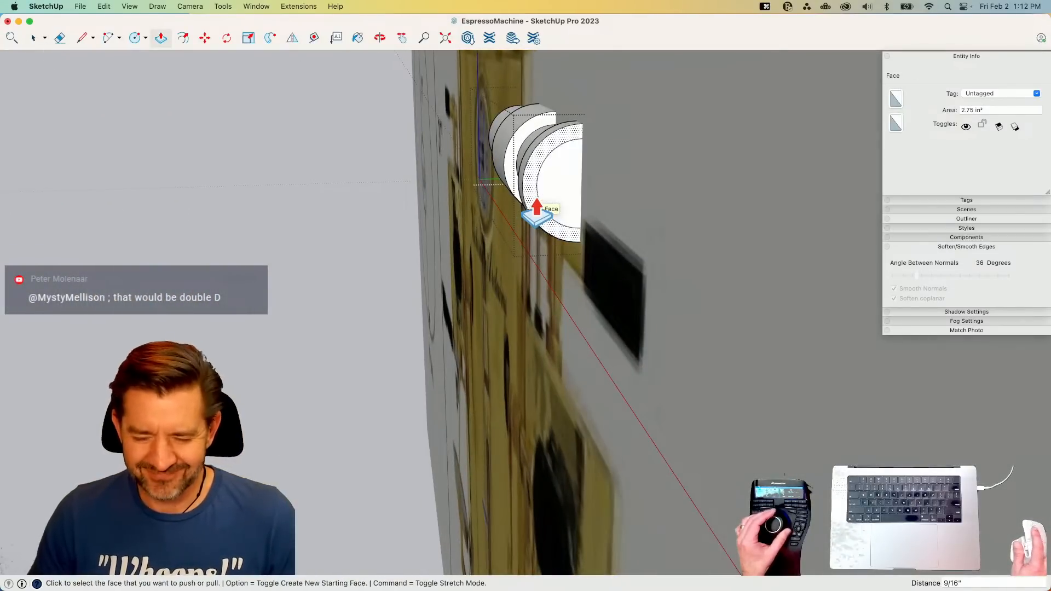
key("e")
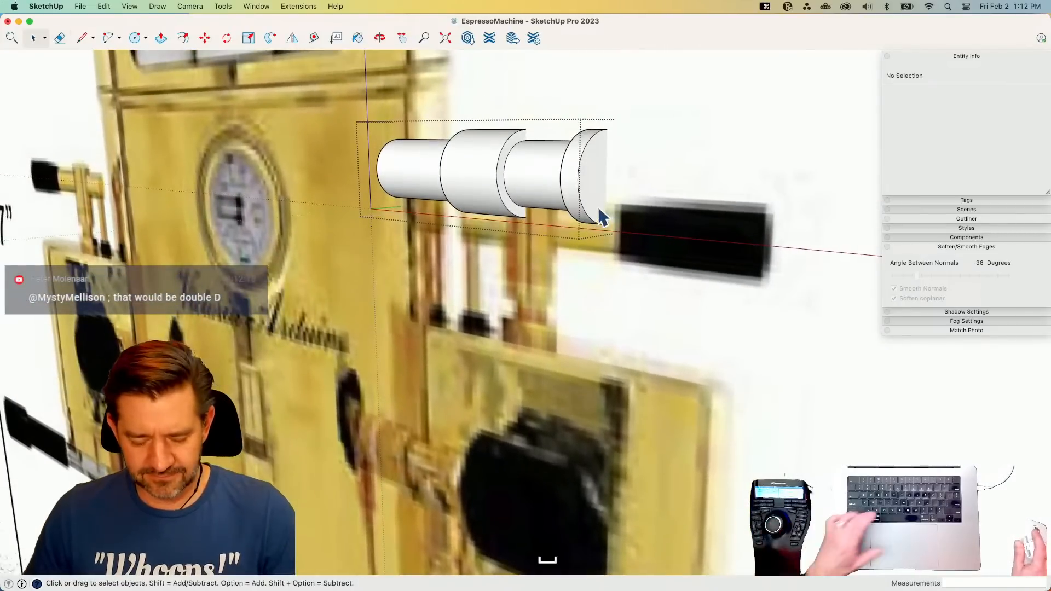
- Offset the flange's end face about 5/8" outward and extrude both the ring and the inner face 4 5/16" into a solid handle
key("f")
left_click(588, 216)
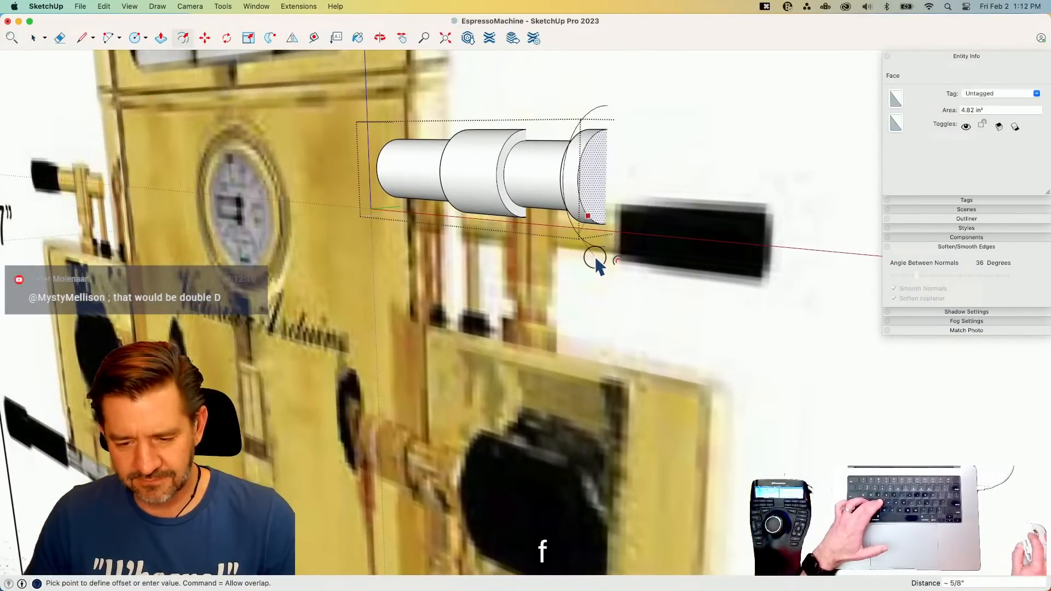
left_click(594, 255)
key("p")
left_click(583, 220)
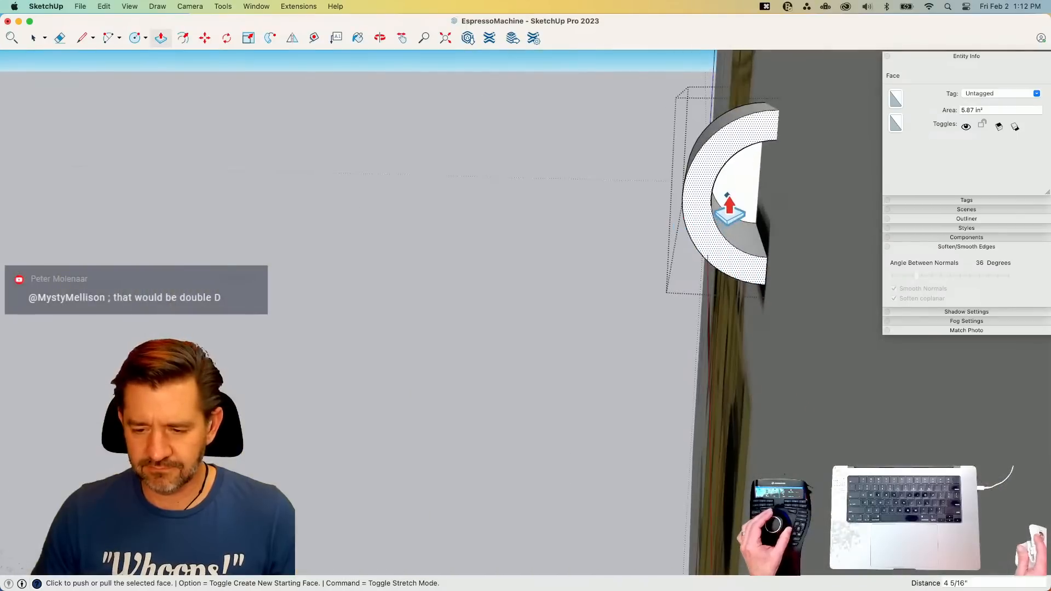
key("Escape")
left_click(730, 205)
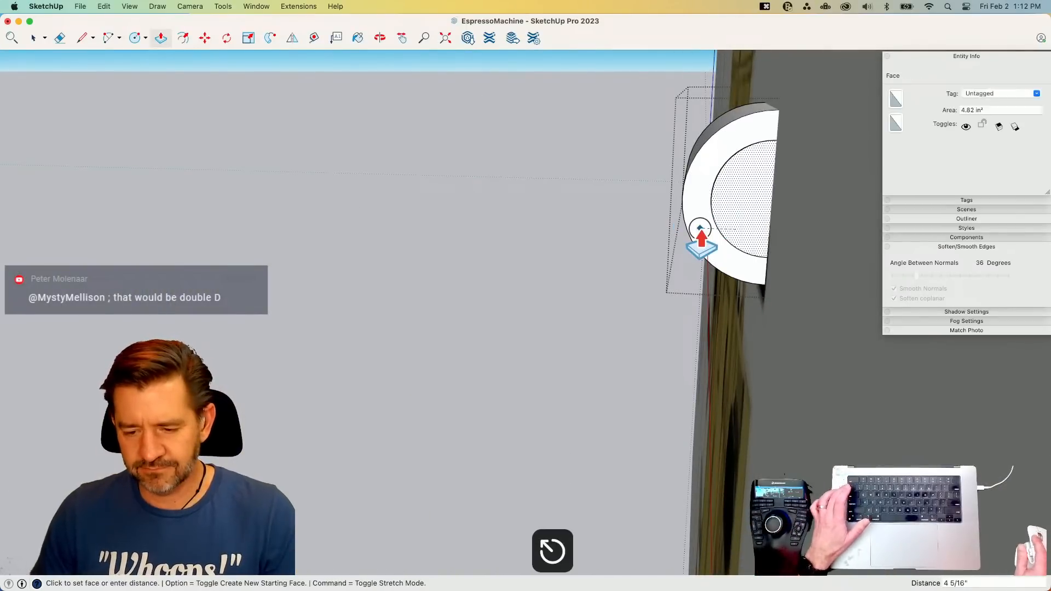
left_click(700, 229)
- Move the handle's inner end face 13/16" outward along the red axis to taper the tip
key("space")
key("m")
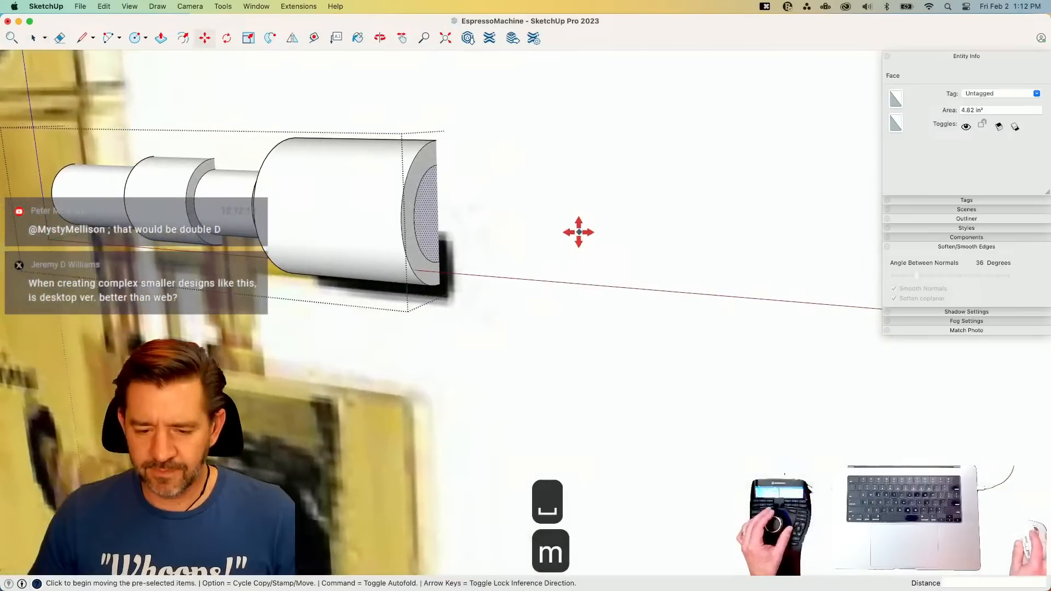
left_click(579, 233)
left_click(612, 236)
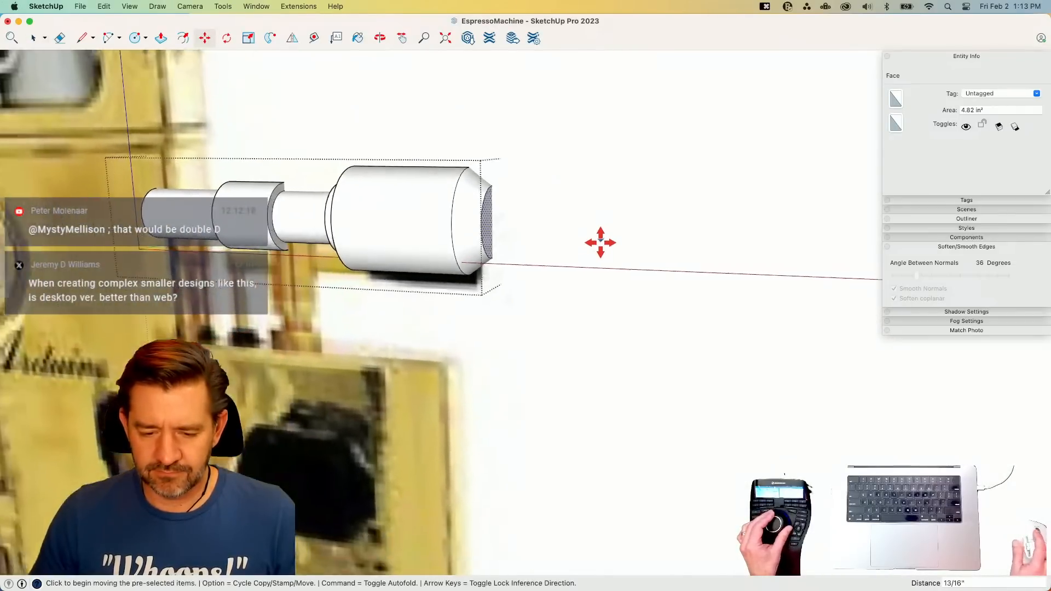
key("space")
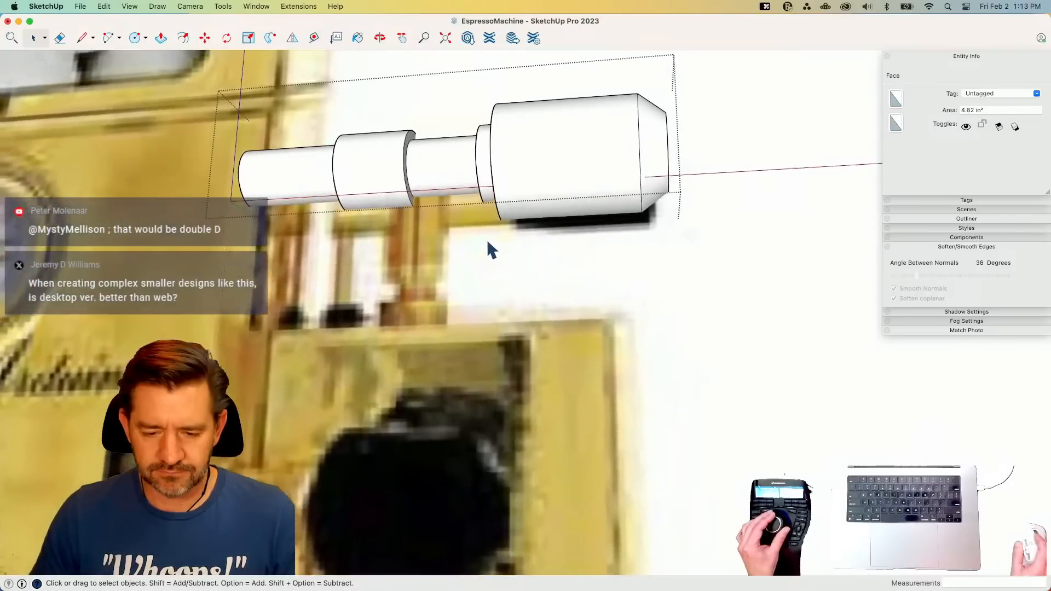
- Draw a horizontal circle of about 7/8" radius just below the pipe section between the collar and the flange
key("c")
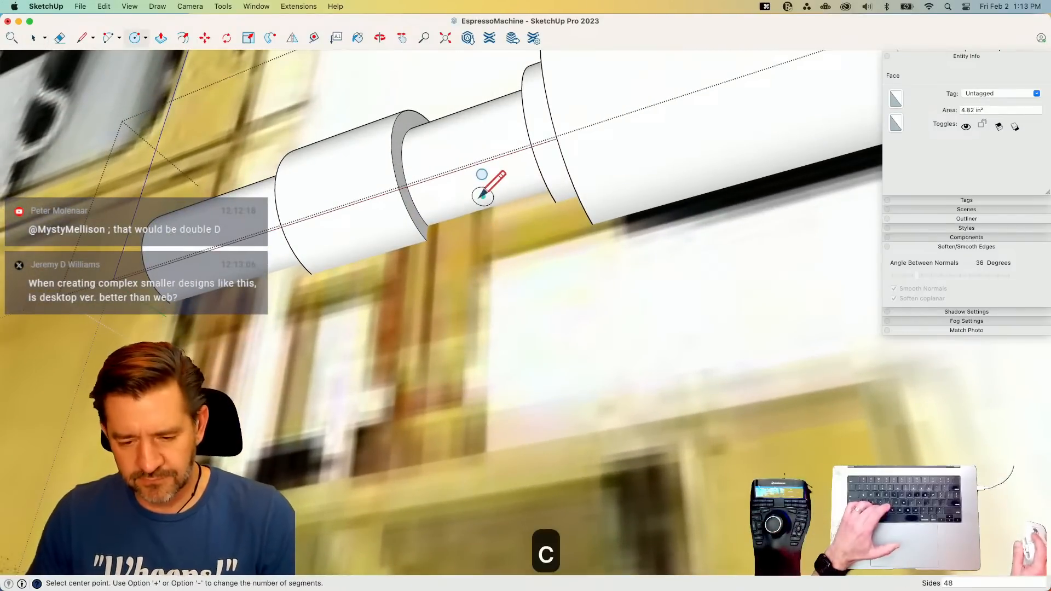
key("Up")
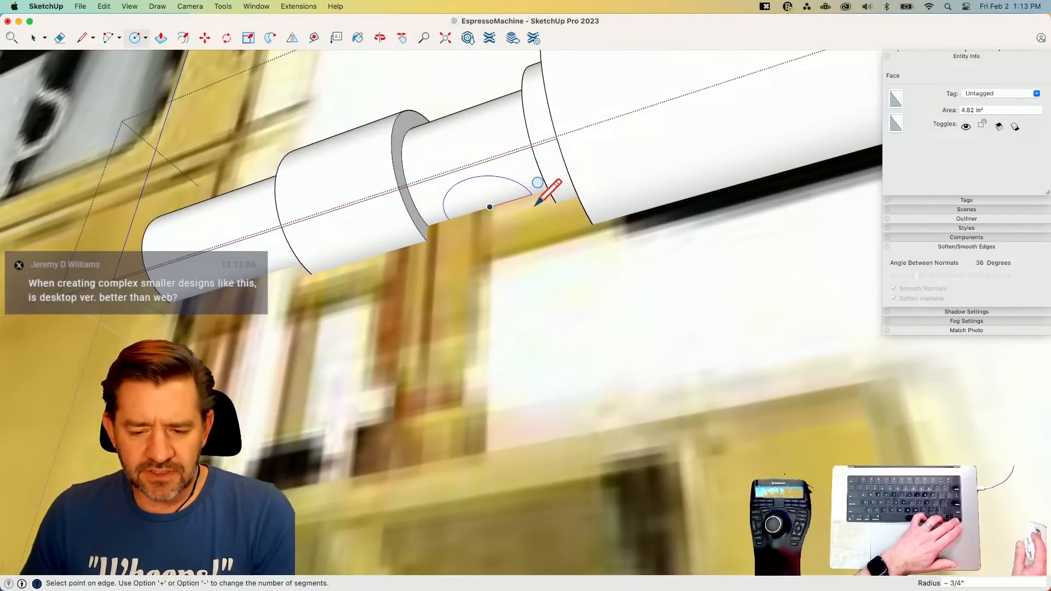
key("Escape")
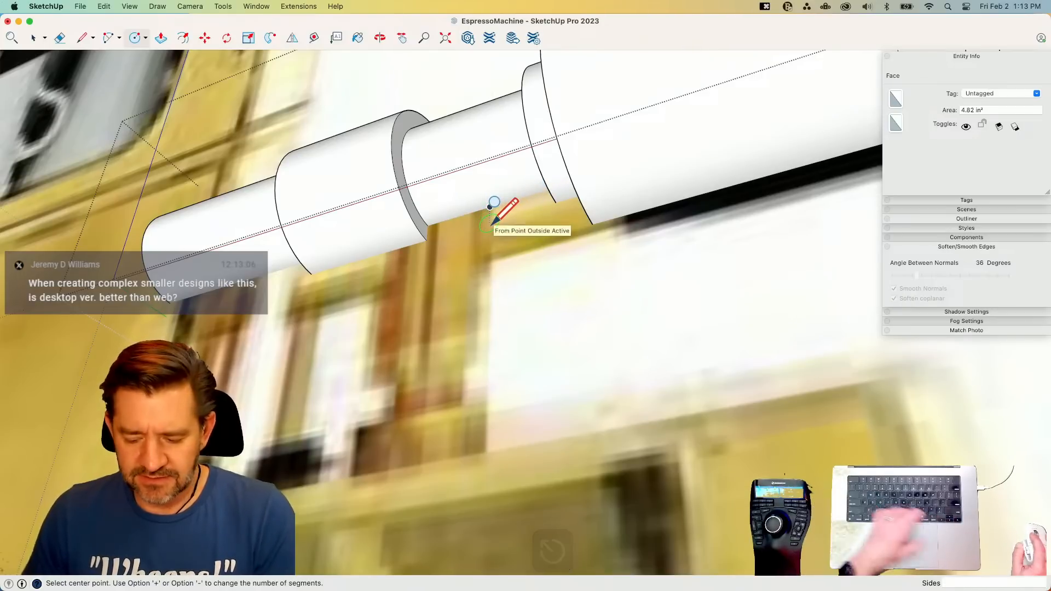
left_click(490, 208)
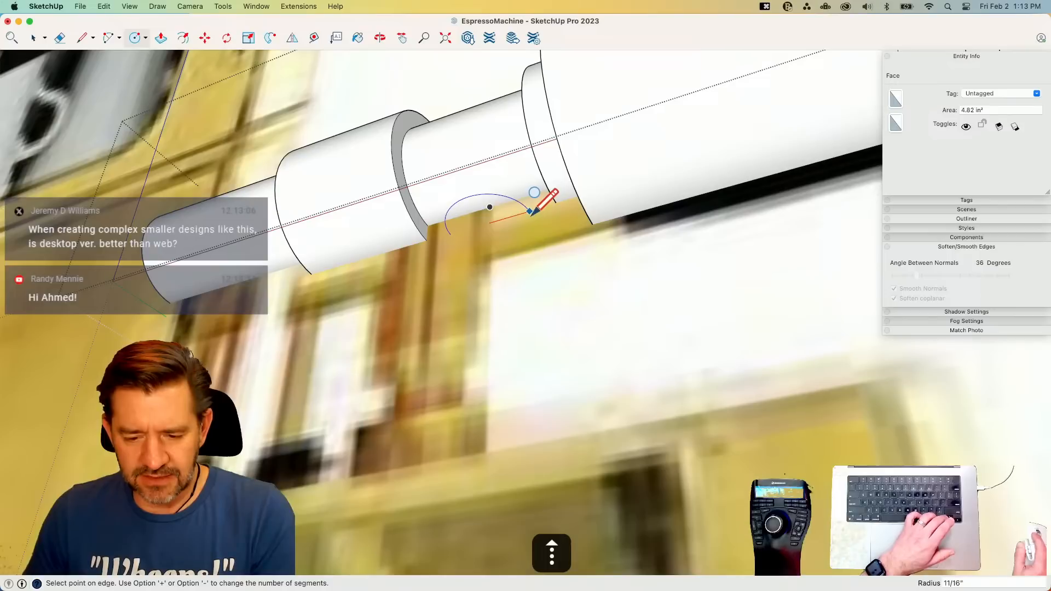
left_click(539, 204)
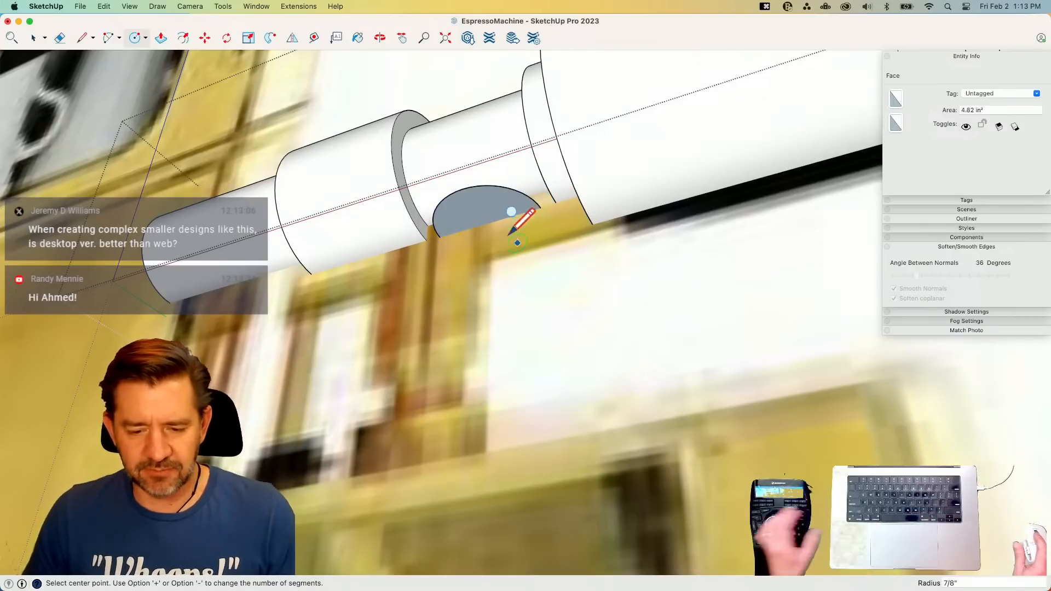
- Extrude the horizontal circle about 1 1/8" up into the pipe and extend its lower face about 1 3/8" down as a vertical stub
key("p")
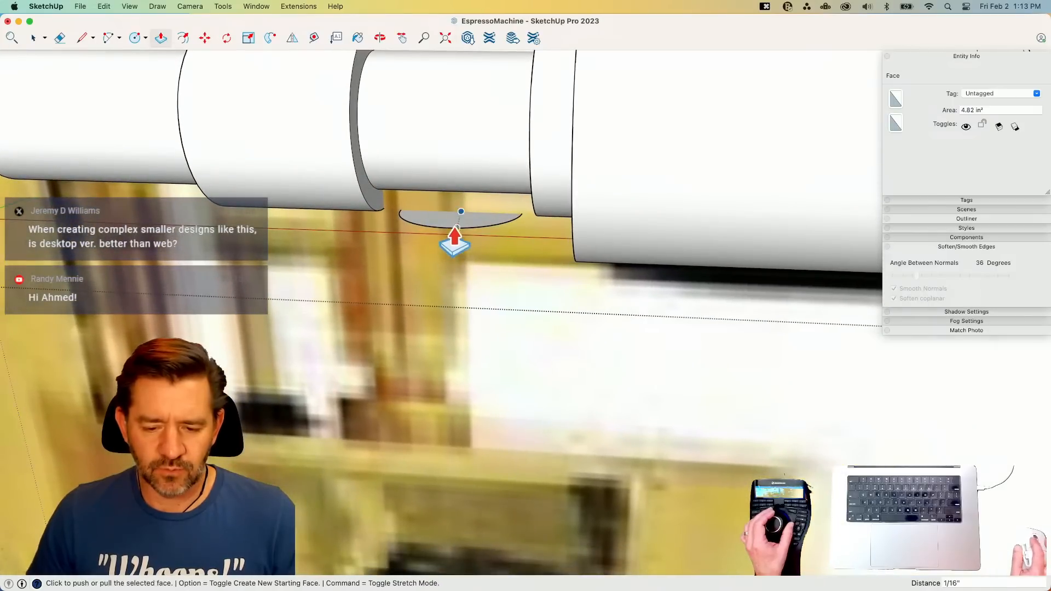
left_click(453, 232)
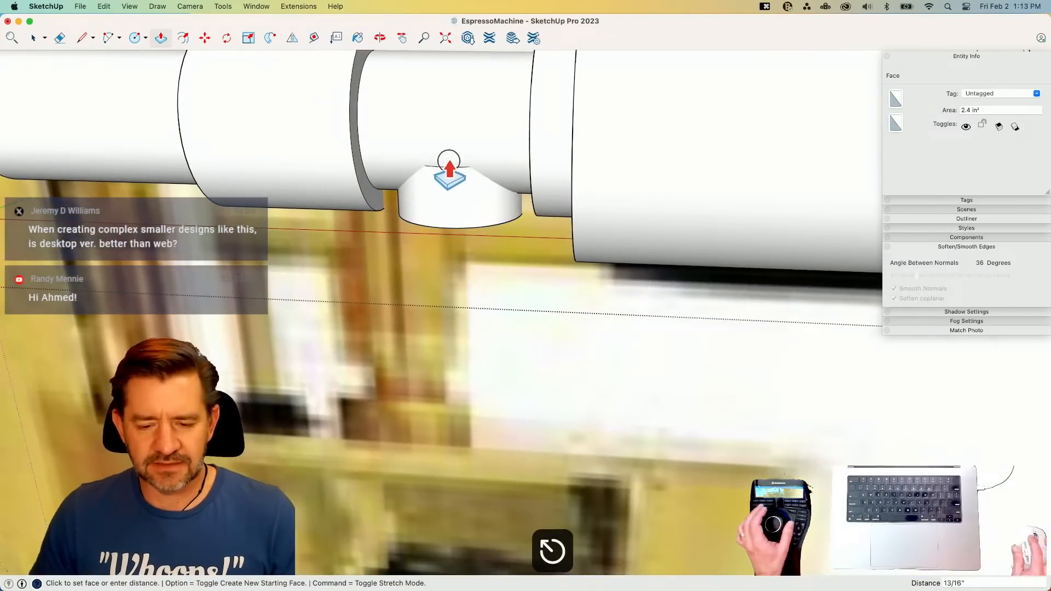
left_click(460, 156)
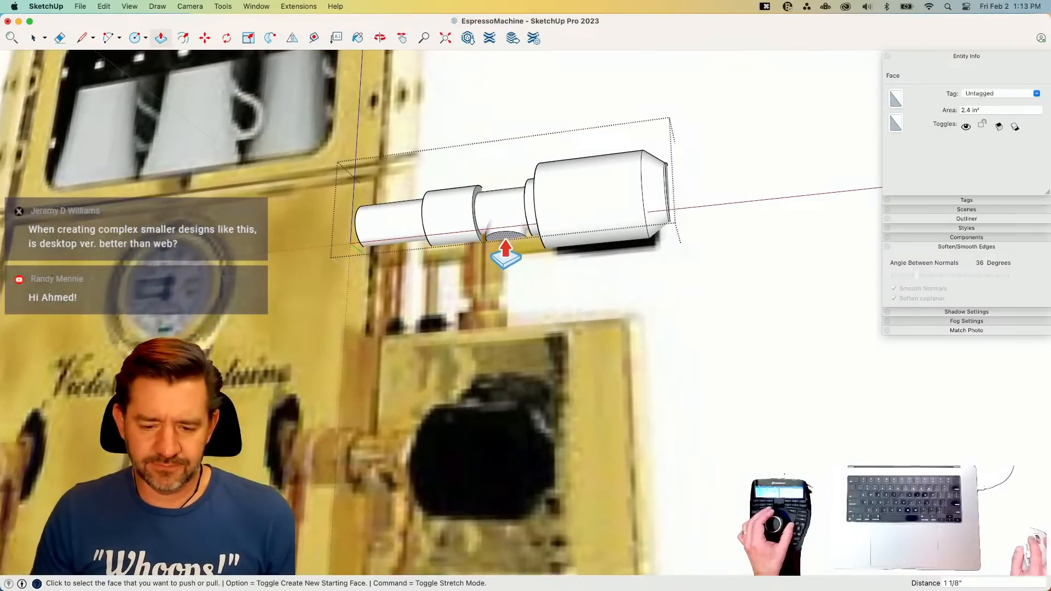
left_click(503, 255)
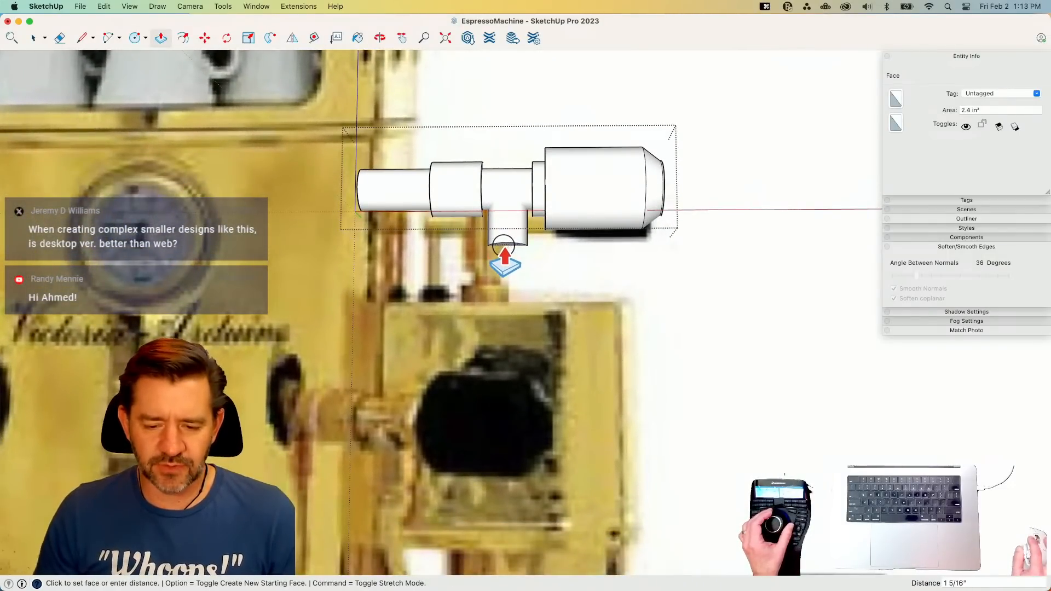
left_click(505, 255)
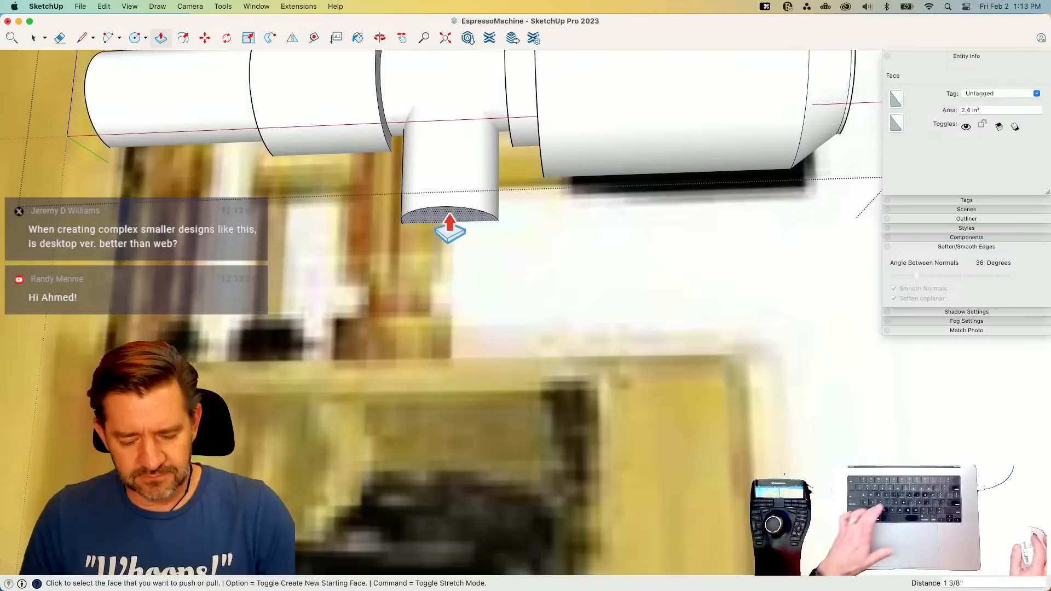
- Offset the stub's lower face about 3/16" inward and extrude the inner disc 3/16" down
key("f")
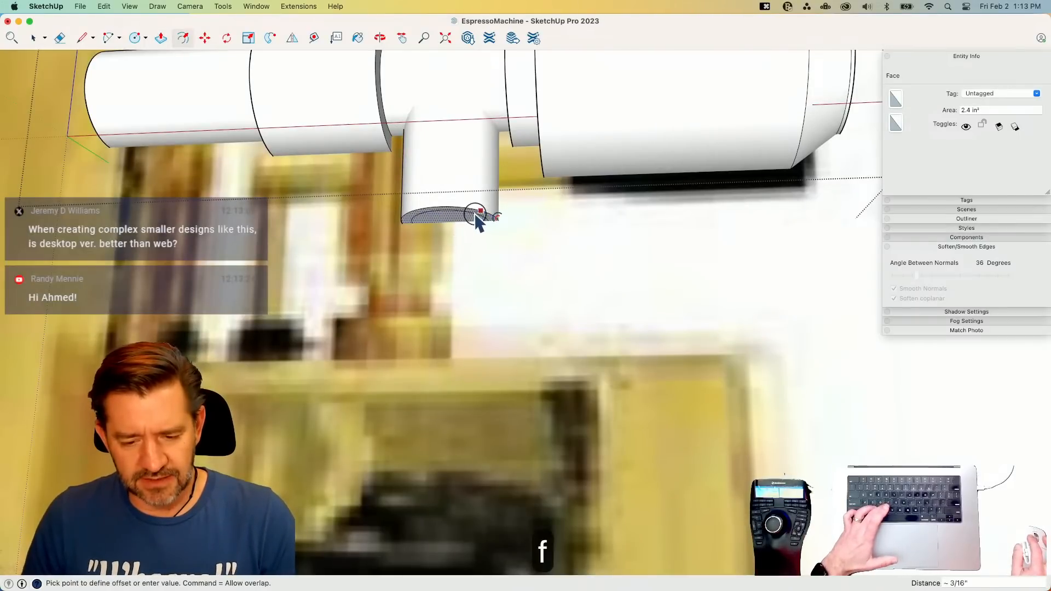
key("p")
left_click(439, 220)
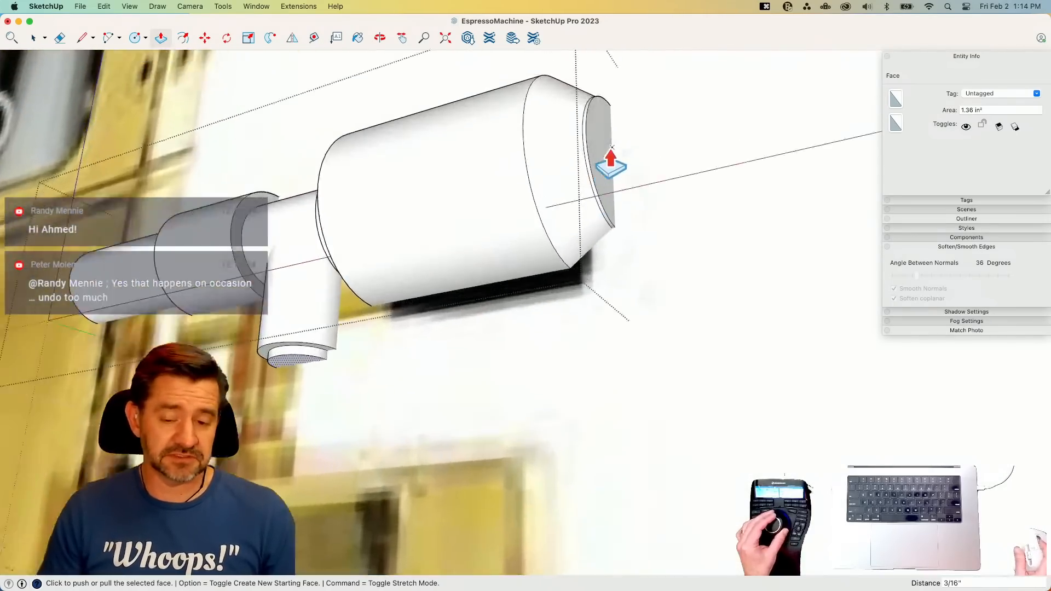
- Undo the stray extrusion and push the handle's end face in 1/16" flush with the taper's edge
key("p")
key("super+z")
left_click(594, 212)
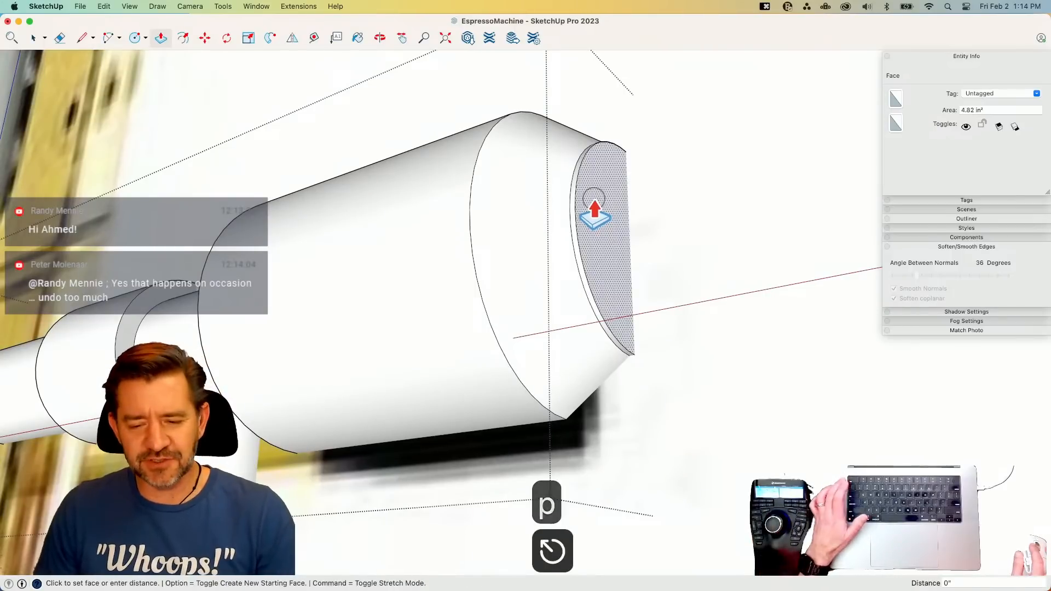
left_click(569, 197)
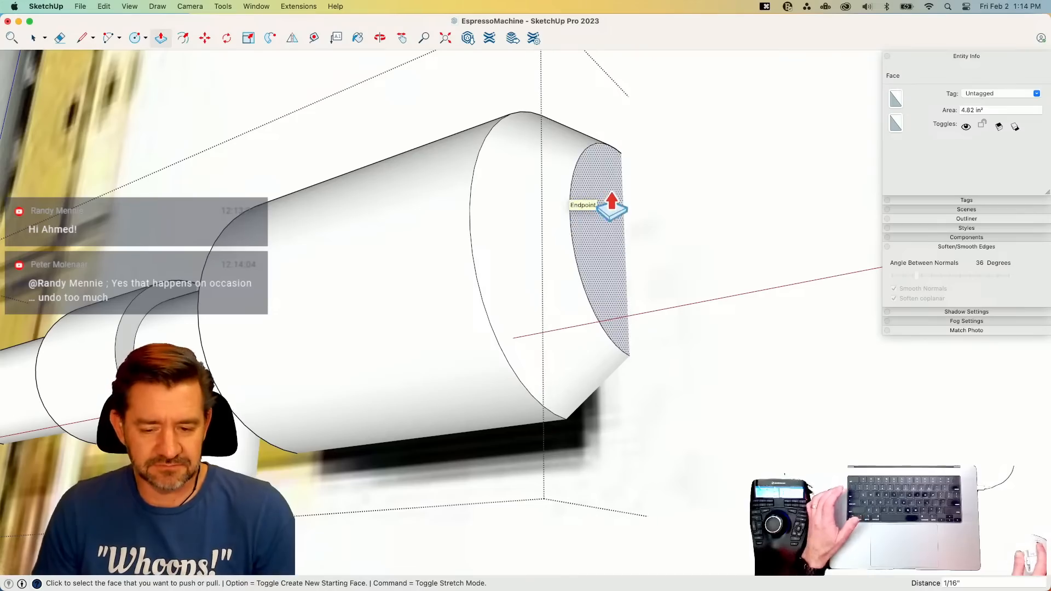
- Copy the ring face on the stub's underside down to the lower edge of the inner disc
key("space")
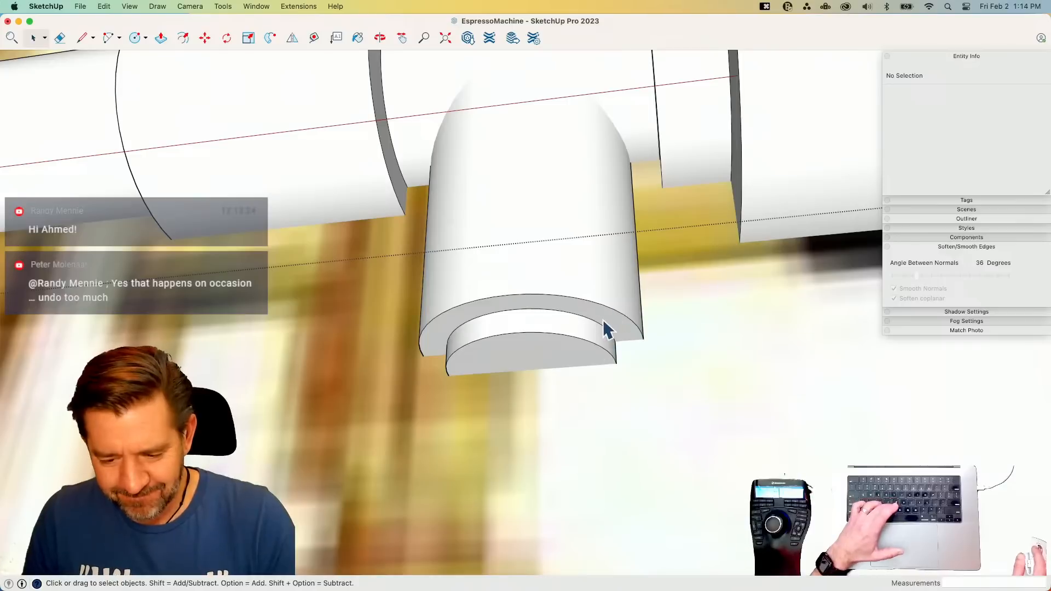
left_click(602, 322)
key("m")
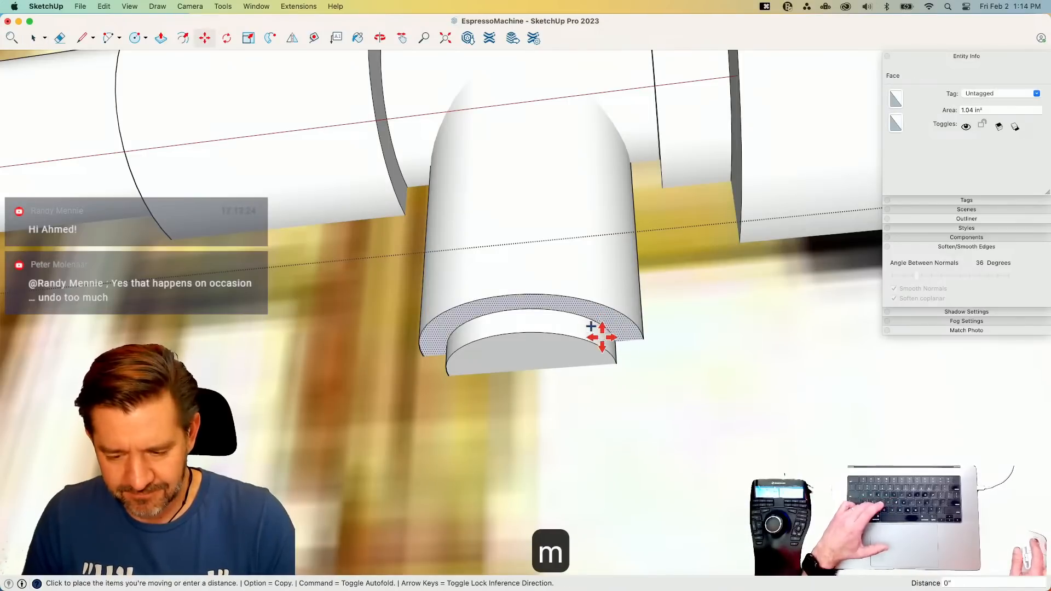
left_click(601, 334)
key("space")
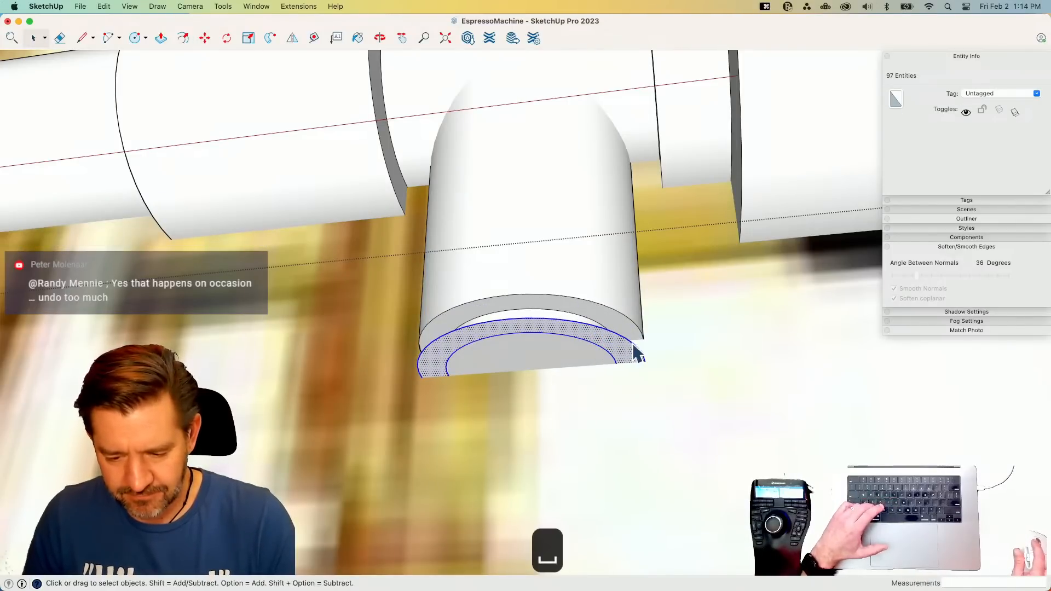
- Lower the copied ring's outer circle along the blue axis in 1/16" moves to form a sloped flange
left_click(636, 355)
key("m")
left_click(632, 351)
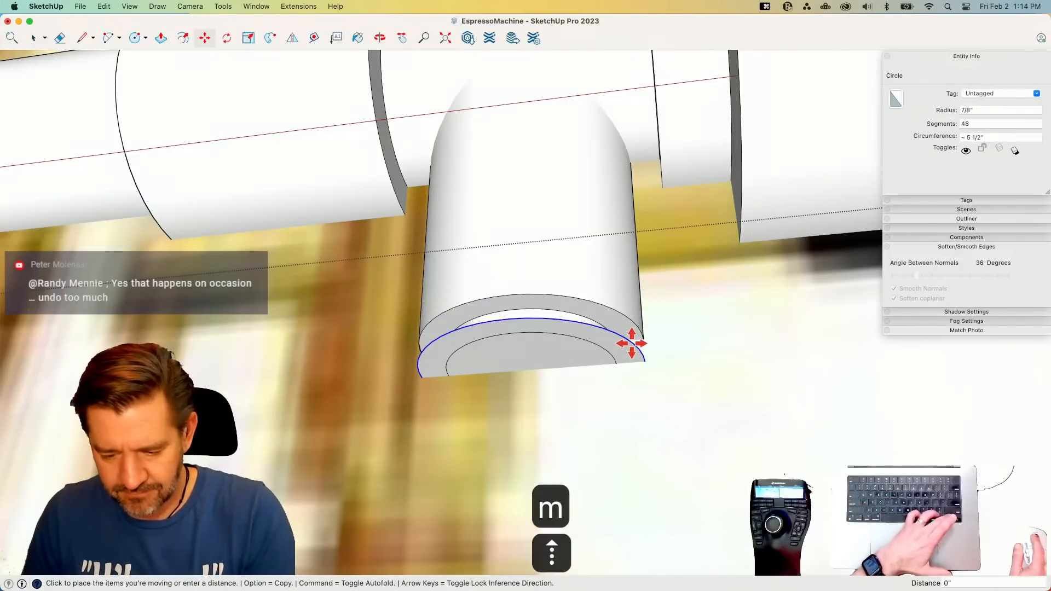
left_click(631, 354)
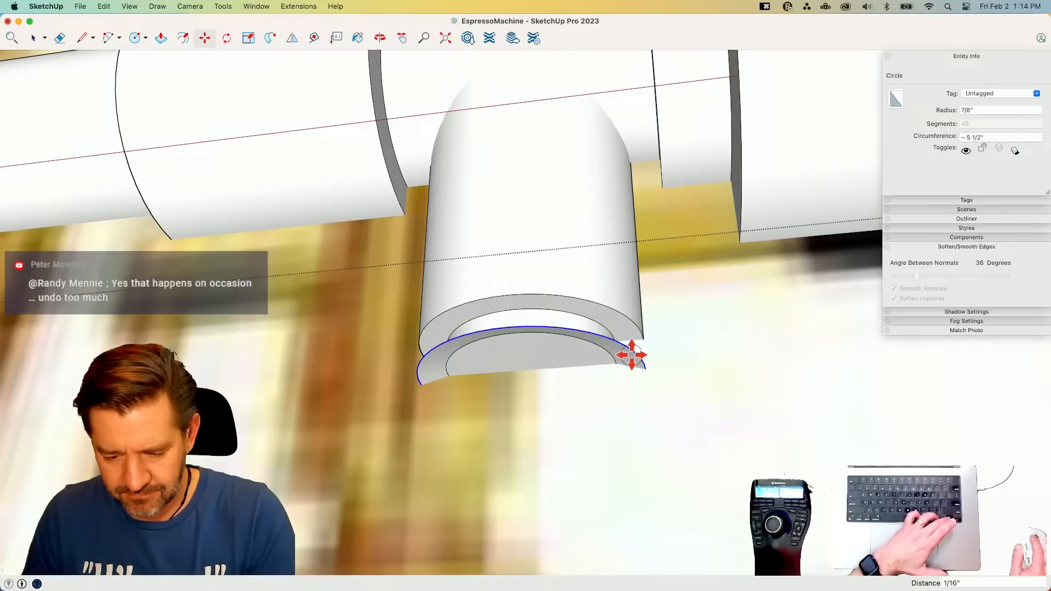
left_click(632, 354)
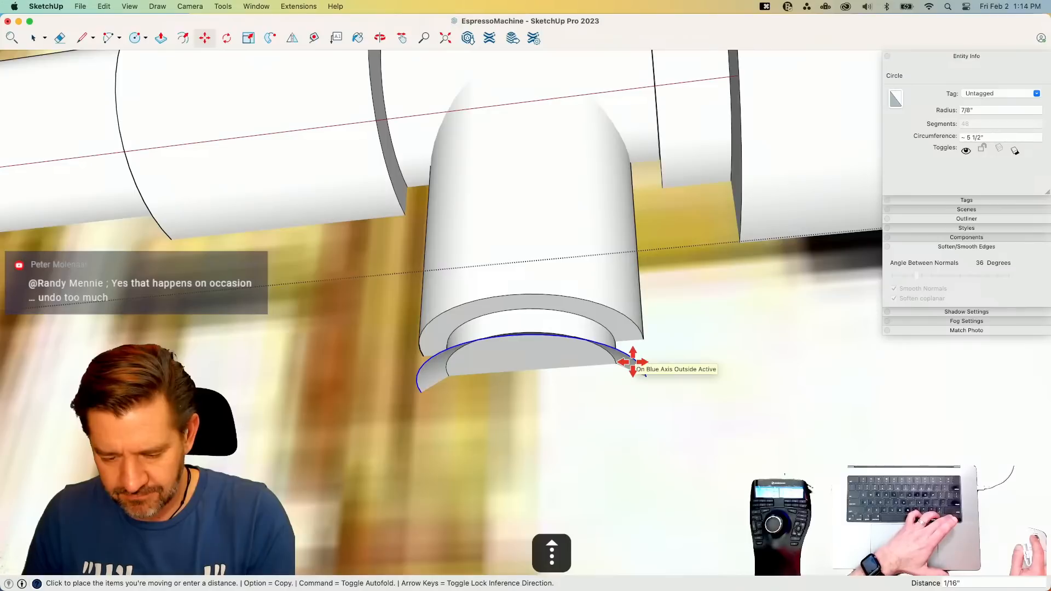
left_click(634, 360)
- Close the sloped flange's underside by retracing an edge segment and extrude the new face down into a rim
key("l")
left_click(634, 359)
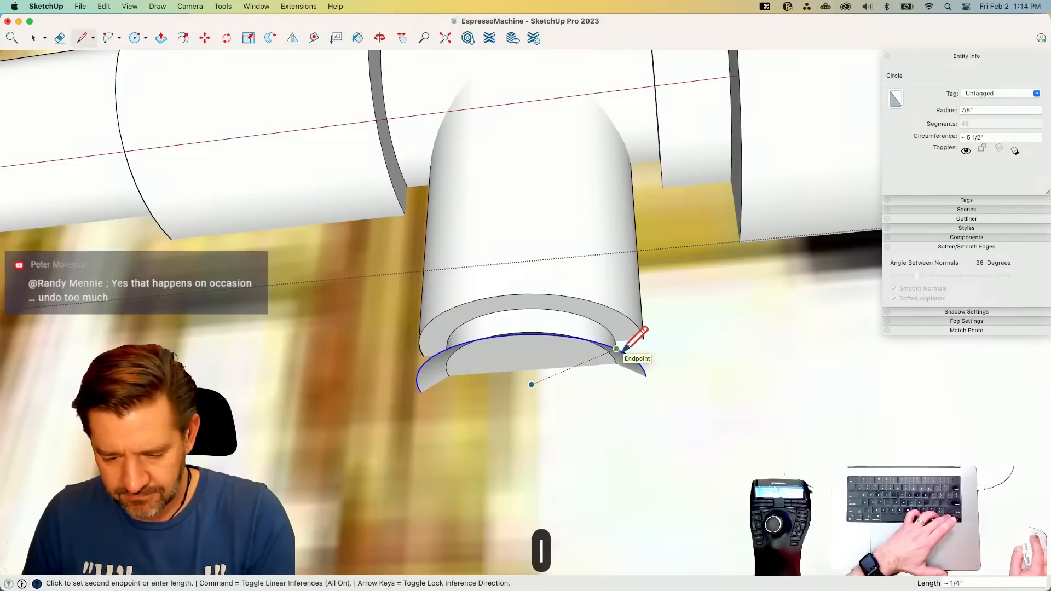
left_click(622, 352)
key("space")
key("p")
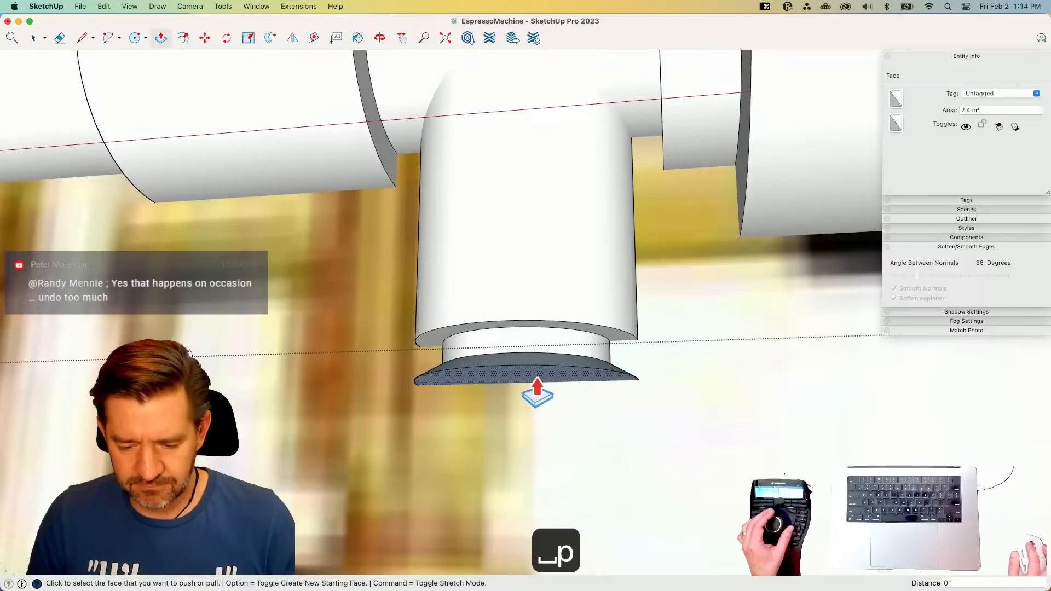
left_click(537, 379)
left_click(532, 408)
- Soften the vertical facet edges on the flange's rim and delete the straight stray edge along its upper outline
key("e")
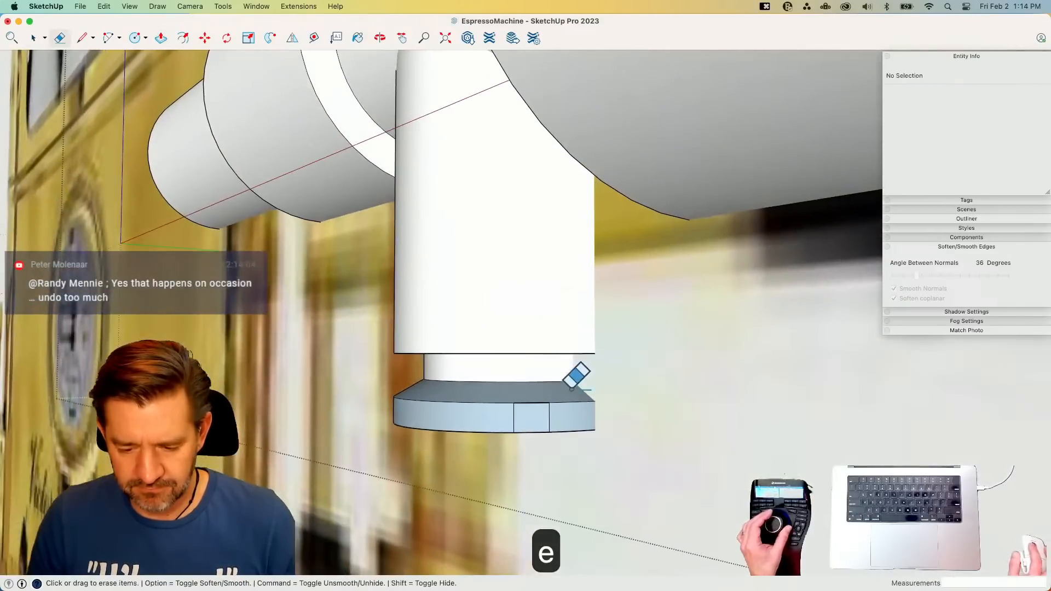
left_click_drag(563, 407, 500, 410)
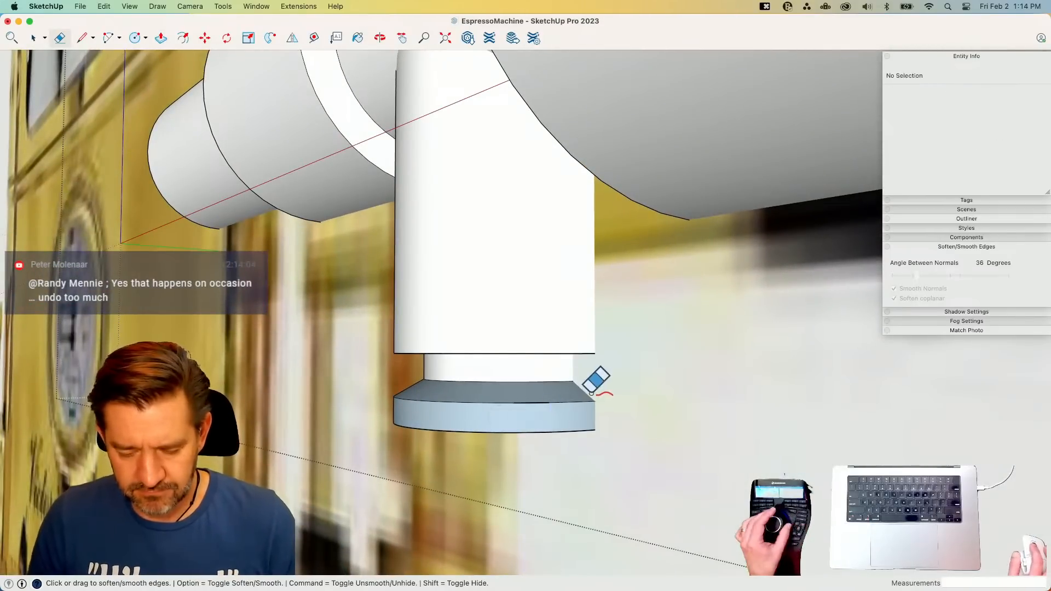
key("space")
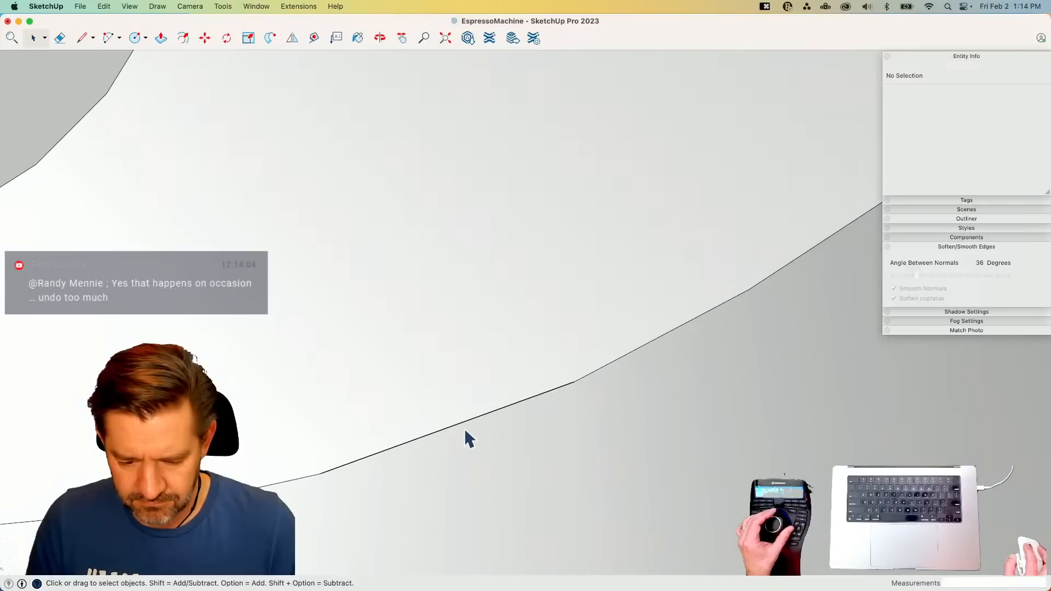
key("BackSpace")
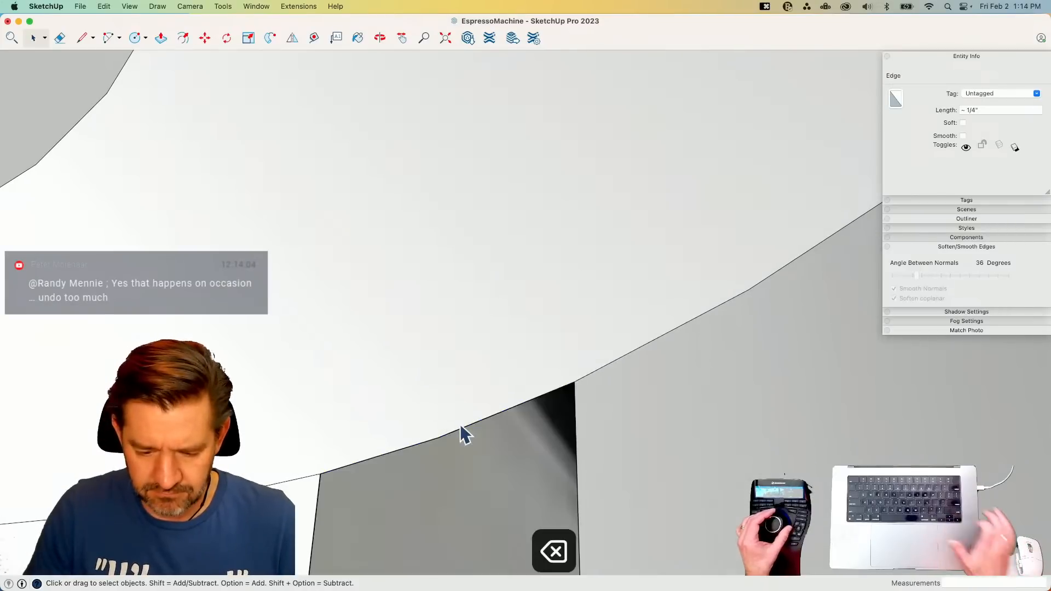
- Rebuild half of the missing rim facet from its upper middle vertex and erase the leftover straight lower edge
key("l")
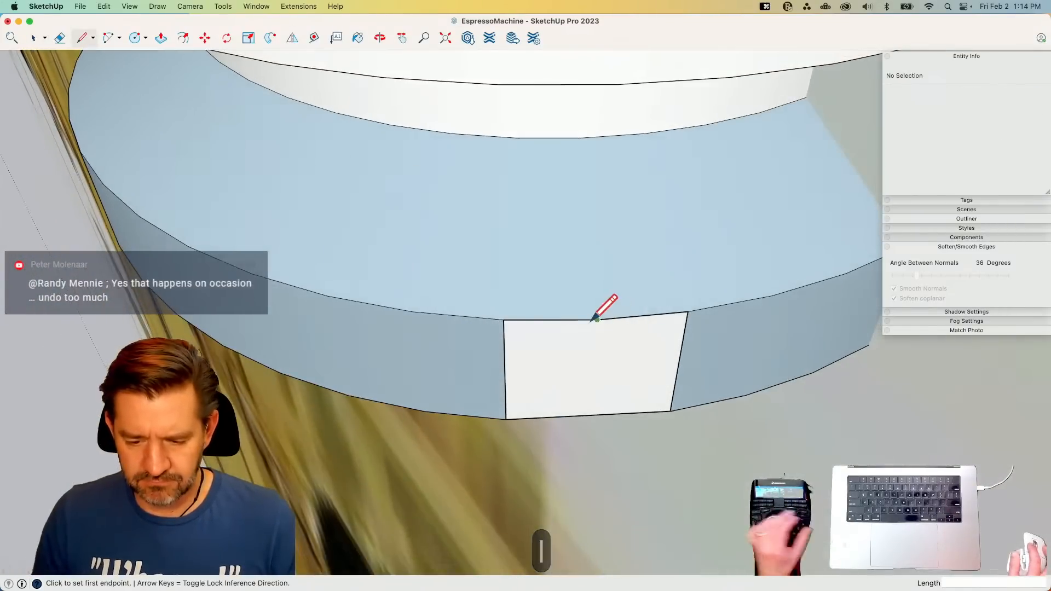
left_click(596, 318)
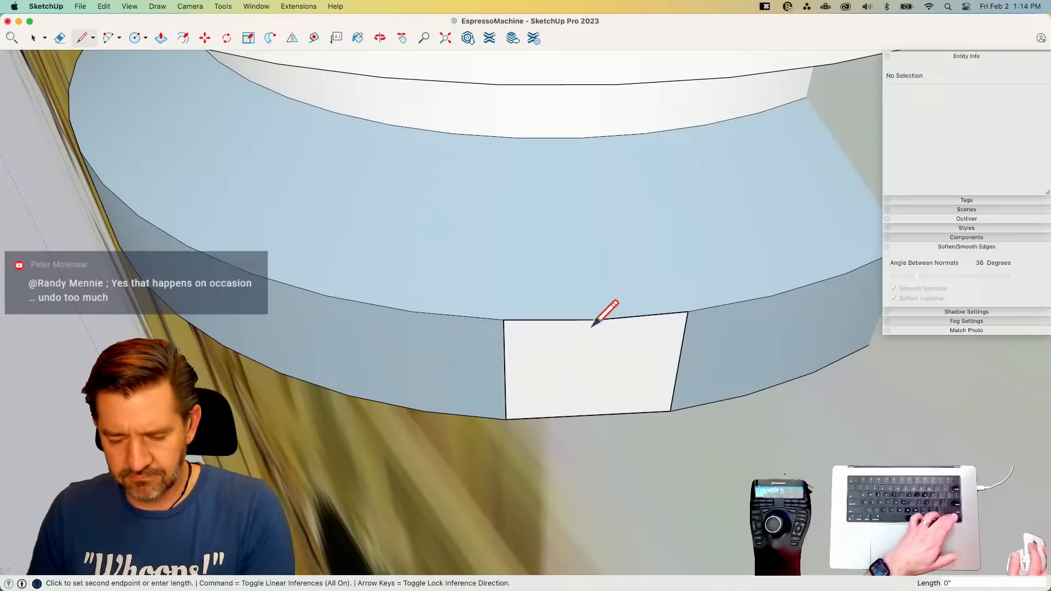
key("Up")
left_click(504, 420)
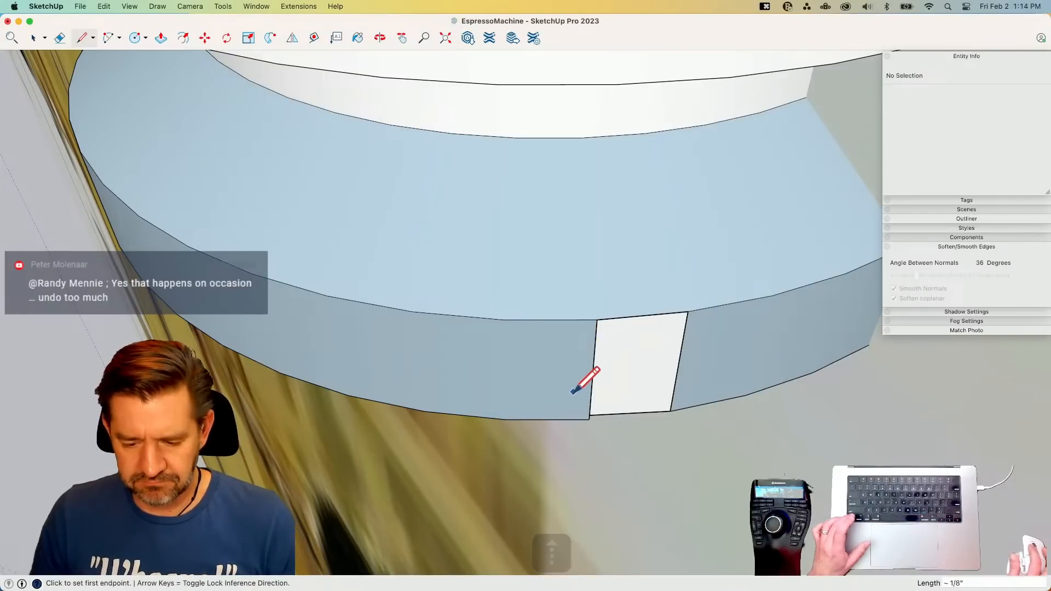
key("e")
left_click(604, 407)
- Close the gap in the rim's lower outline and soften the remaining vertical seam
key("l")
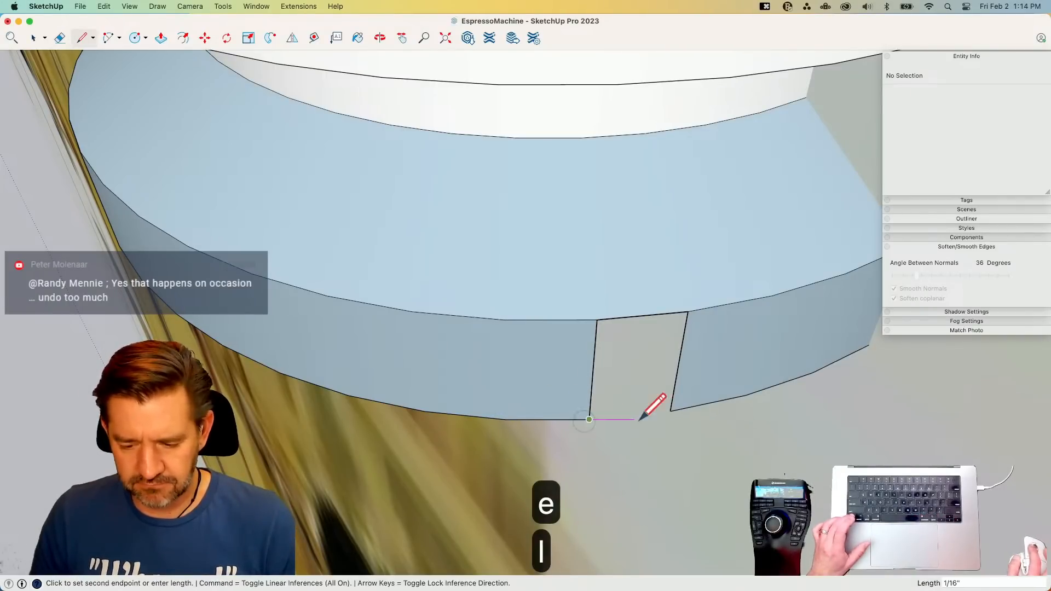
left_click(670, 410)
key("space")
key("e")
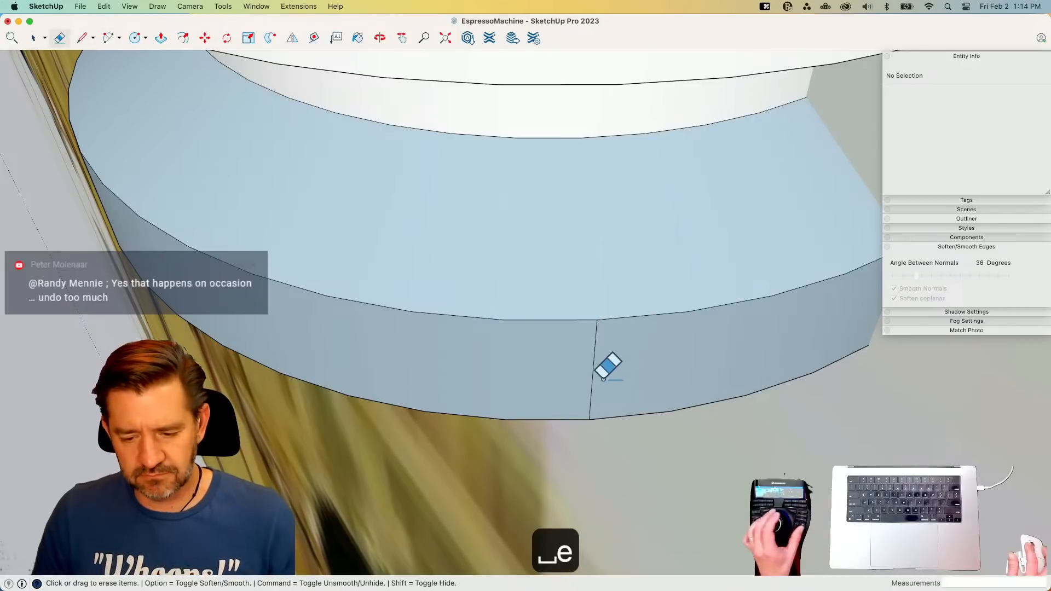
left_click(597, 378)
key("space")
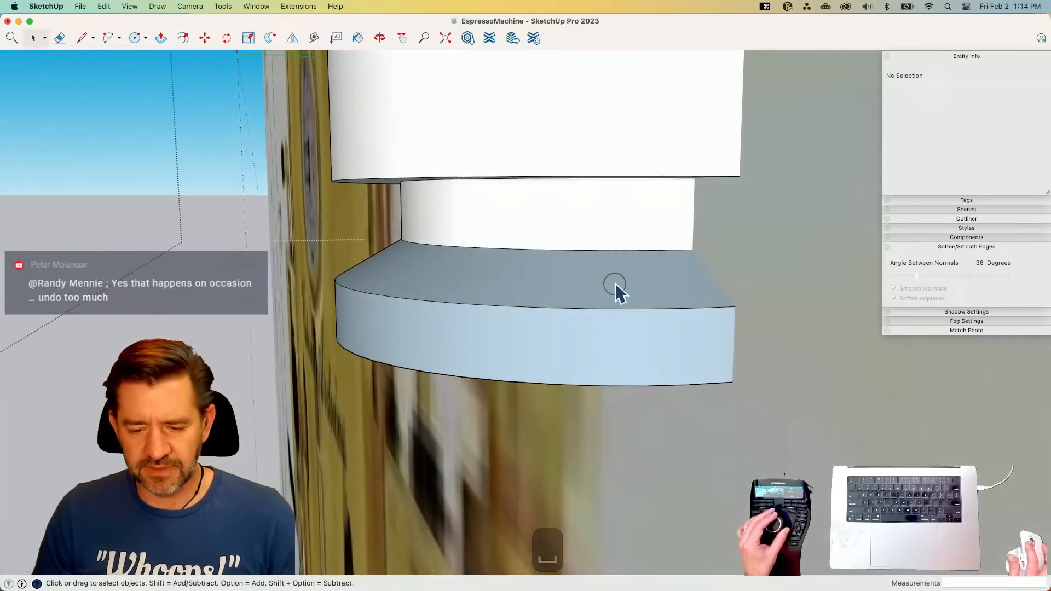
left_click(615, 285)
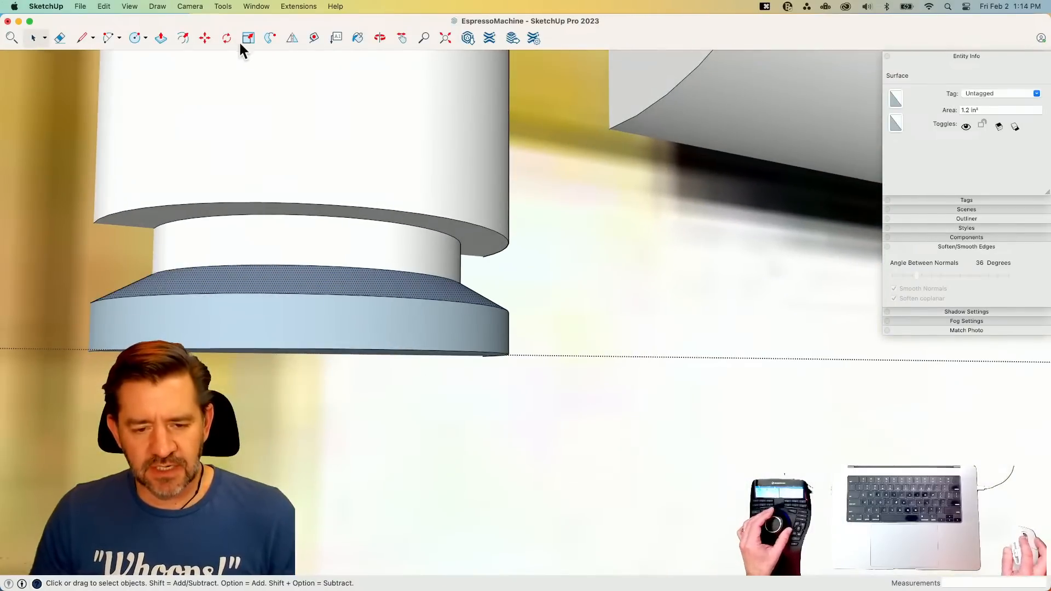
left_click(269, 37)
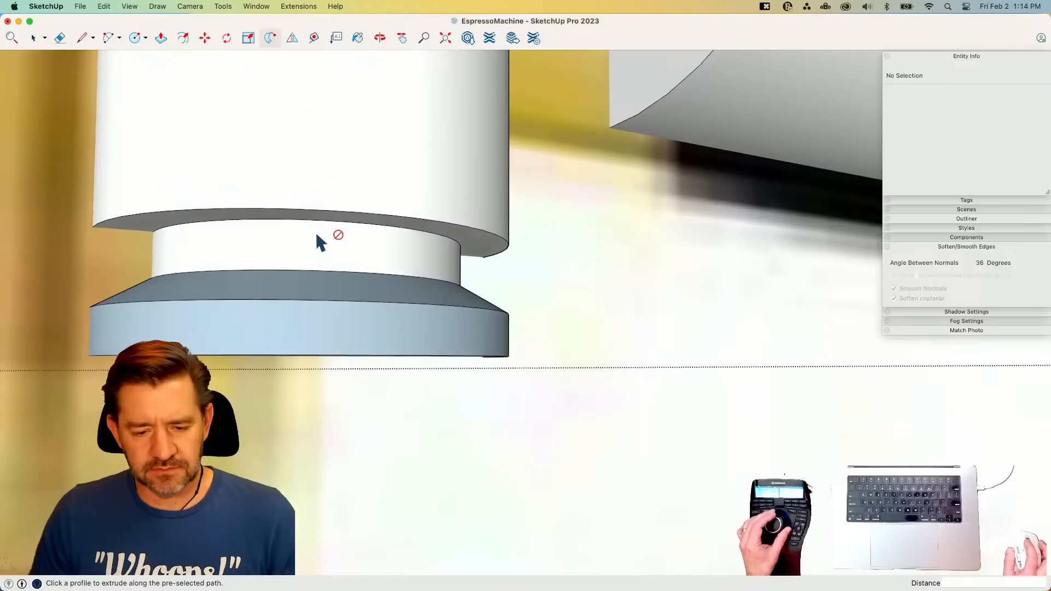
left_click(293, 38)
key("space")
- Flip a copy of the flange's sloped surface across a horizontal plane to mirror the bevel beneath the rim
left_click(302, 342)
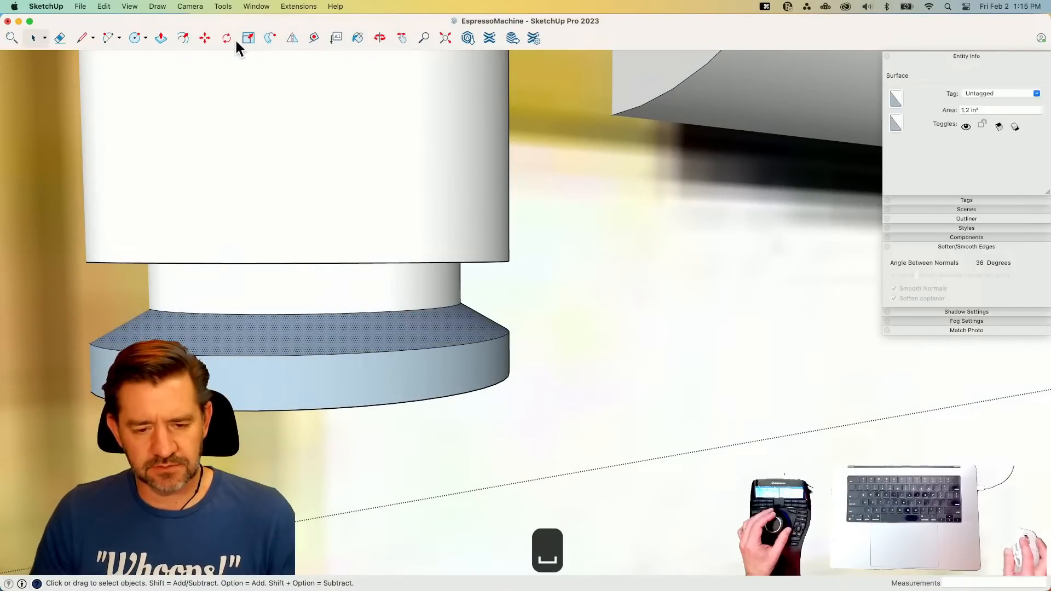
left_click(290, 39)
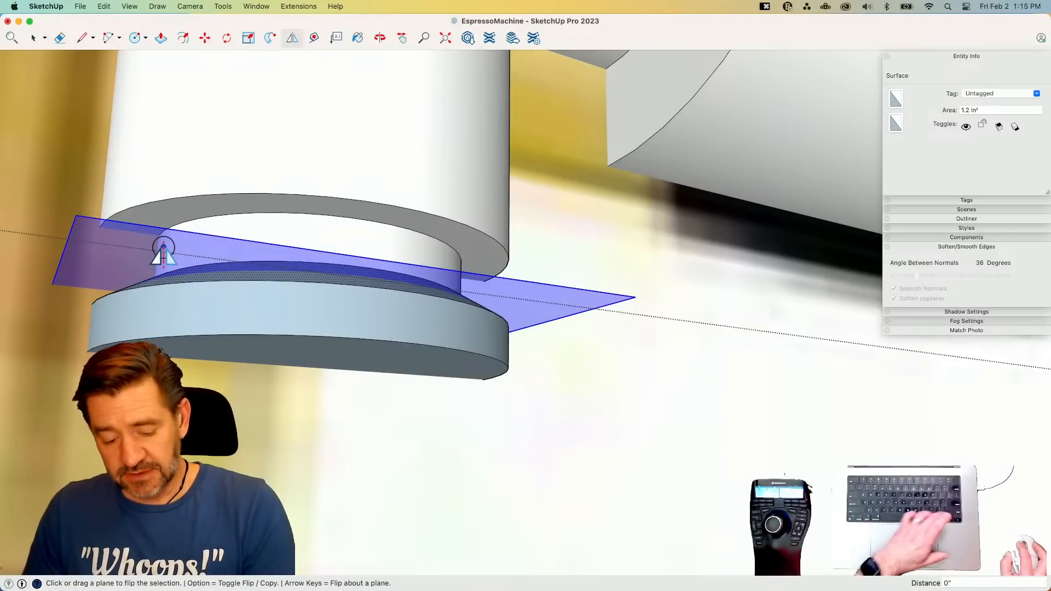
key("alt")
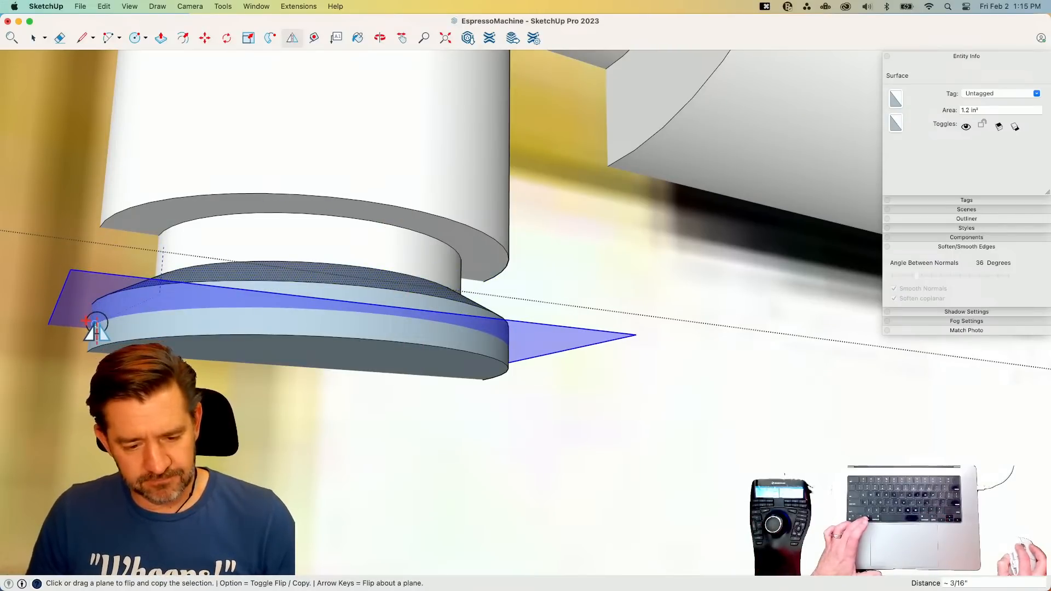
left_click(87, 322)
key("space")
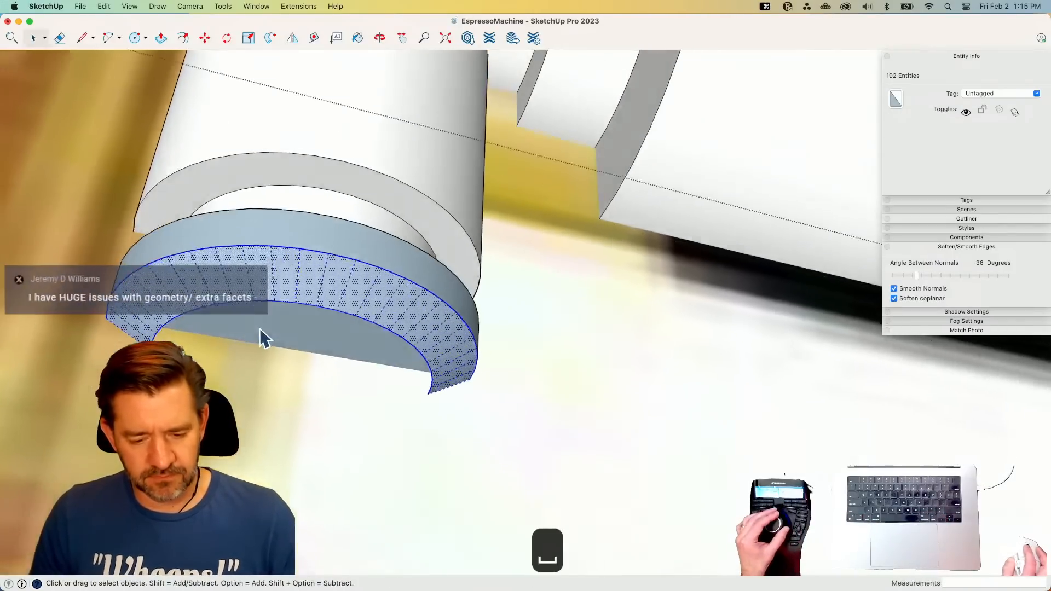
- Retrace an edge segment on the lower bevel's inner circle to close the flange's underside
key("l")
left_click(268, 293)
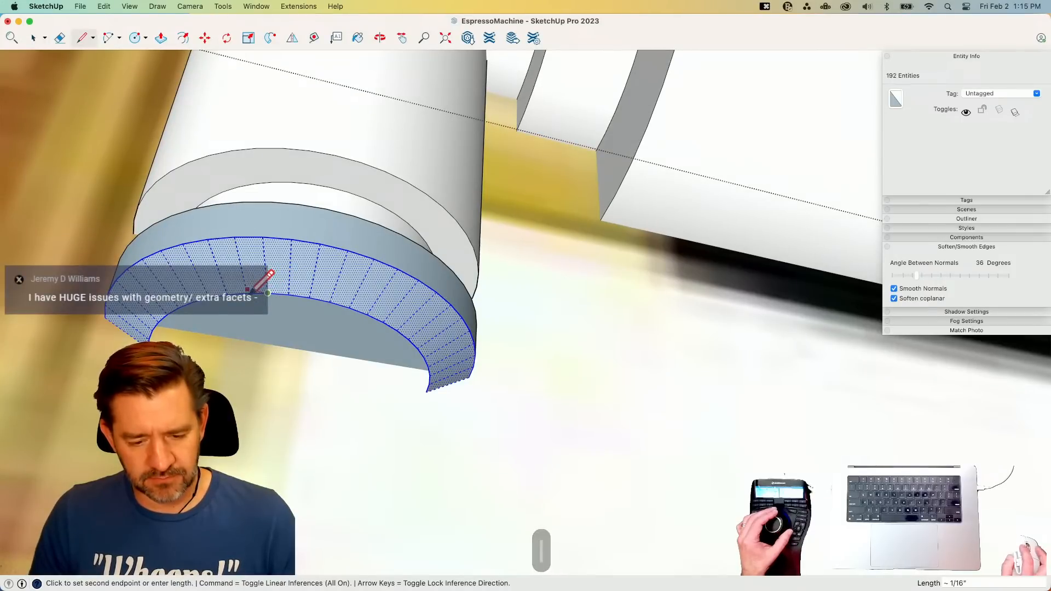
key("space")
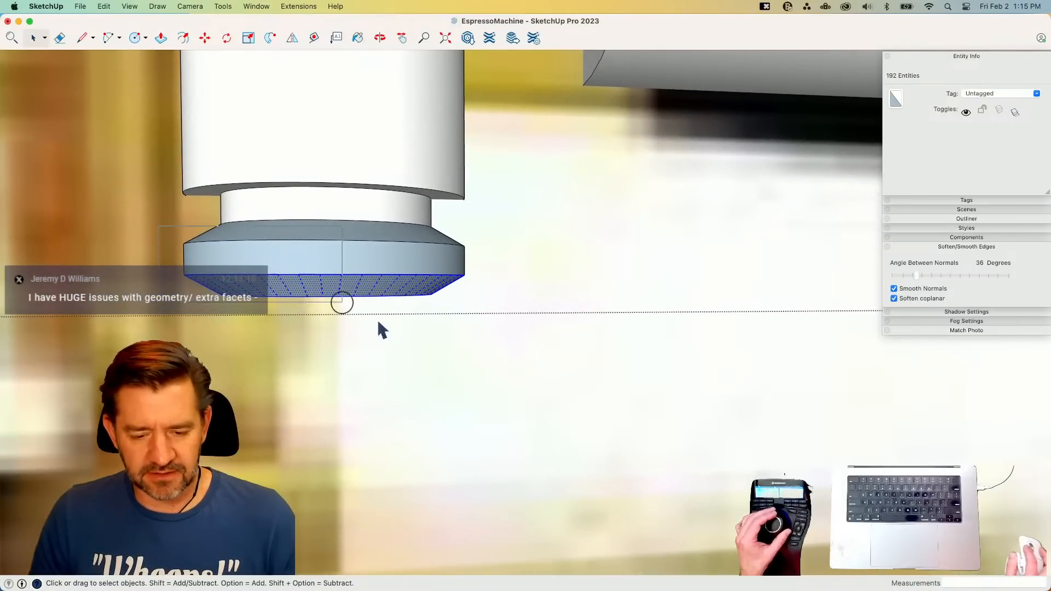
- Select the whole bevelled flange at the stub's end and reverse its faces
left_click_drag(520, 361, 521, 373)
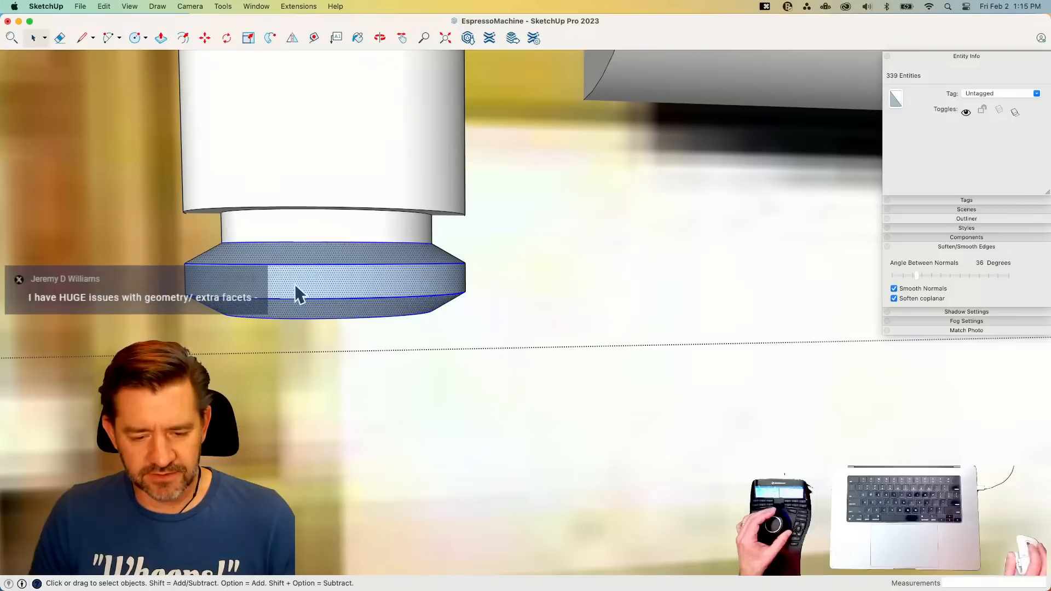
right_click(291, 283)
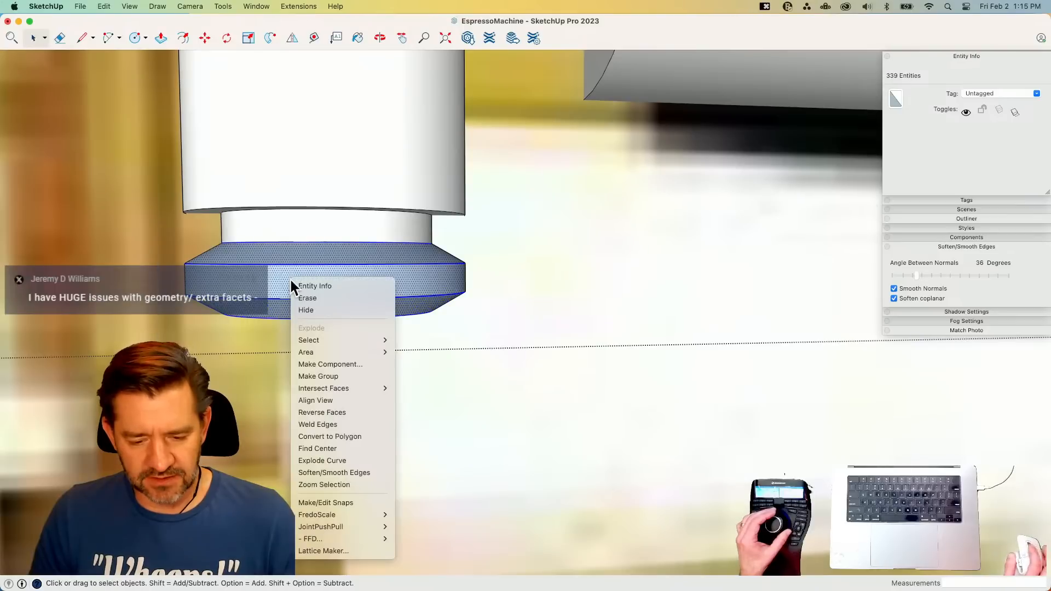
left_click(354, 411)
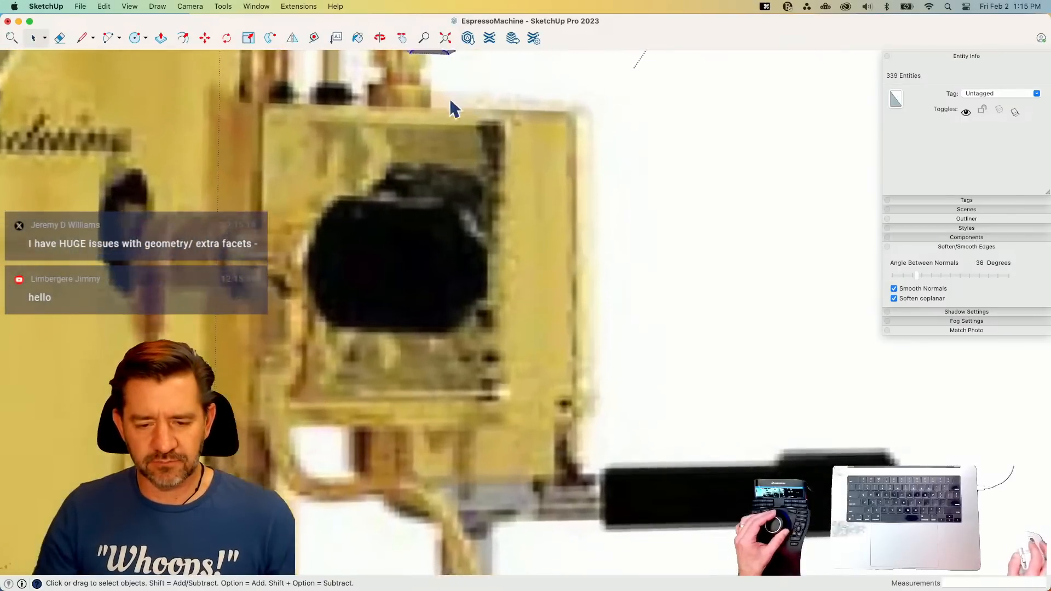
- Draw a path from the flange's underside: 5 1/16" straight down, across to the right, and diagonally down past the black handle
key("l")
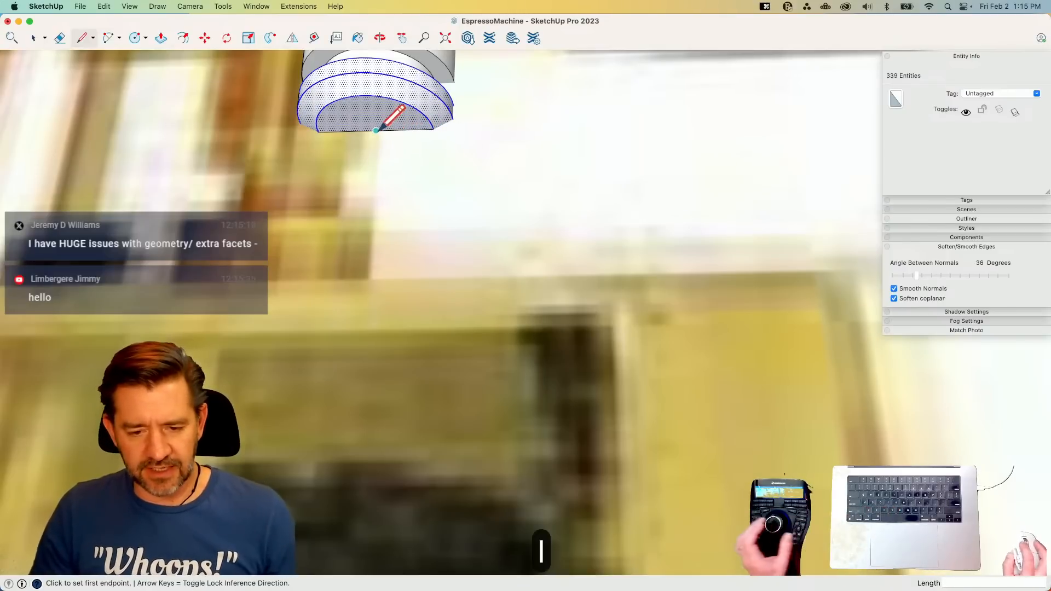
scroll(376, 130, "down", 10)
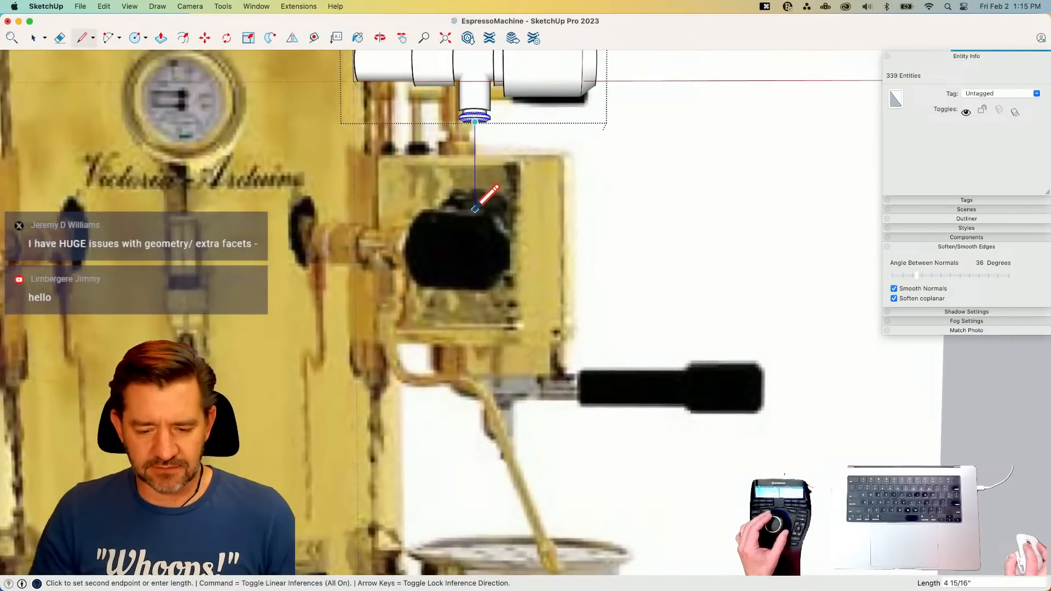
left_click(475, 211)
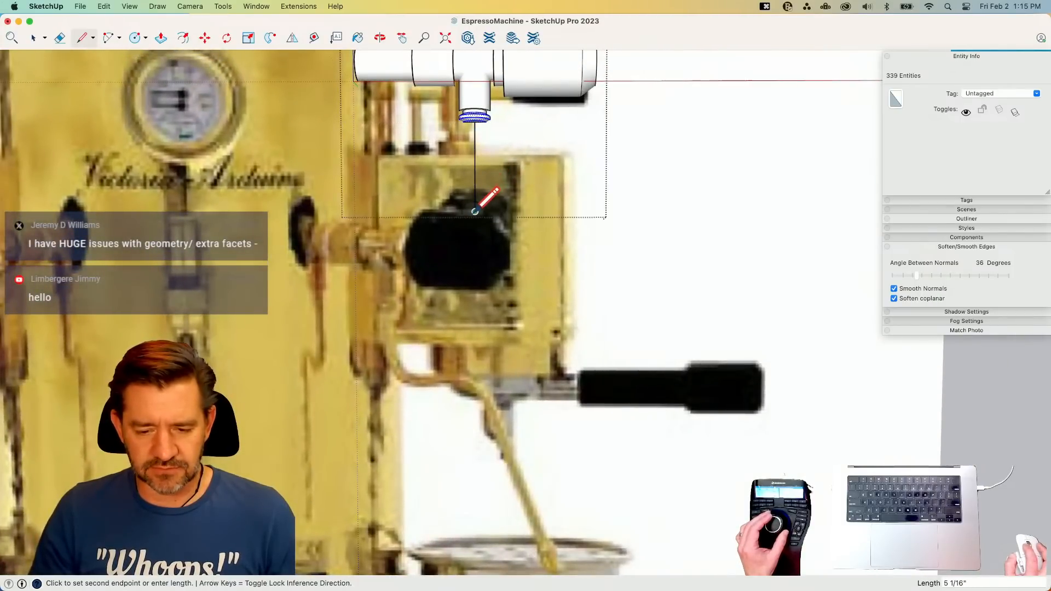
left_click(586, 211)
scroll(586, 211, "down", 3)
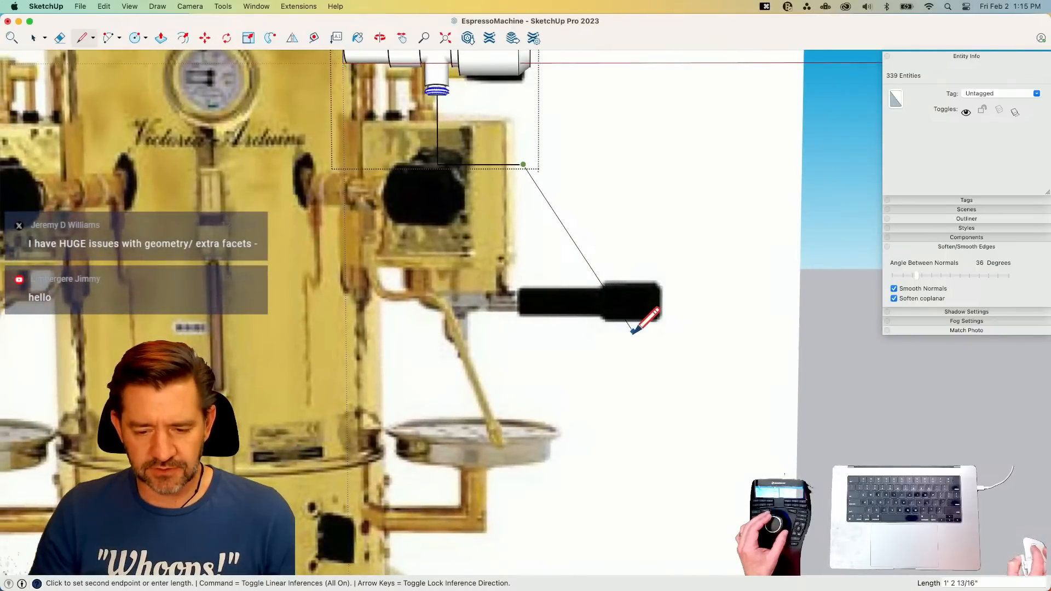
left_click(624, 328)
scroll(558, 98, "up", 3)
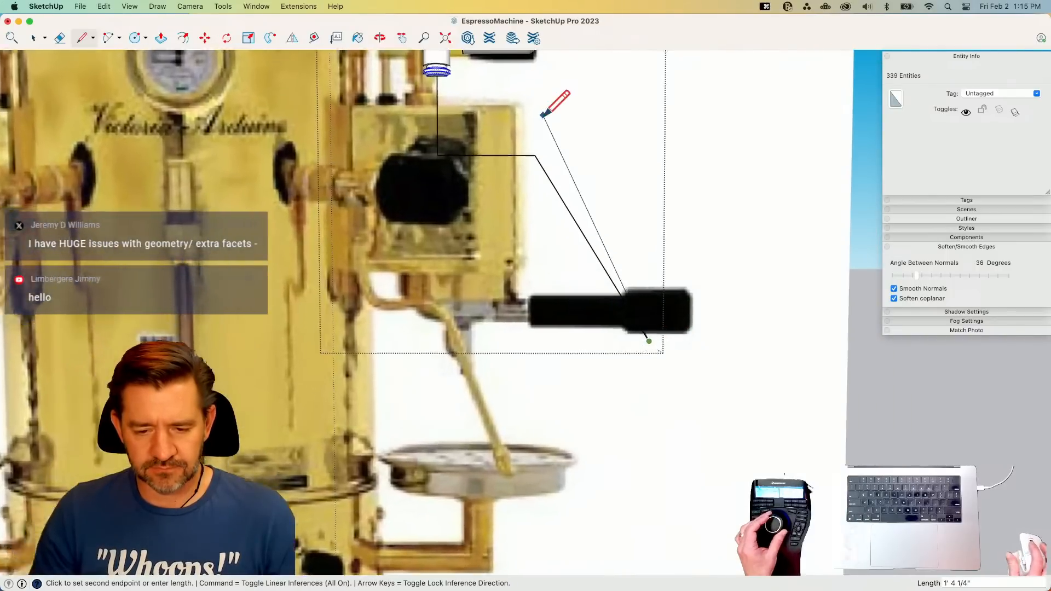
key("space")
- Round both corners of the pipe path with tangent arcs between its adjoining segments
key("s")
scroll(489, 226, "up", 3)
key("a")
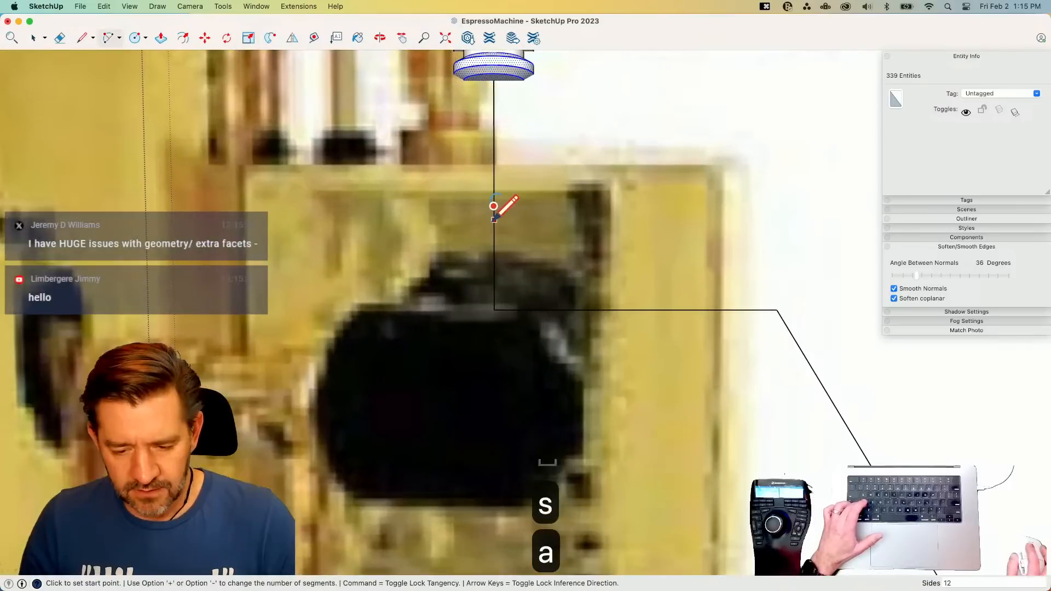
left_click(494, 228)
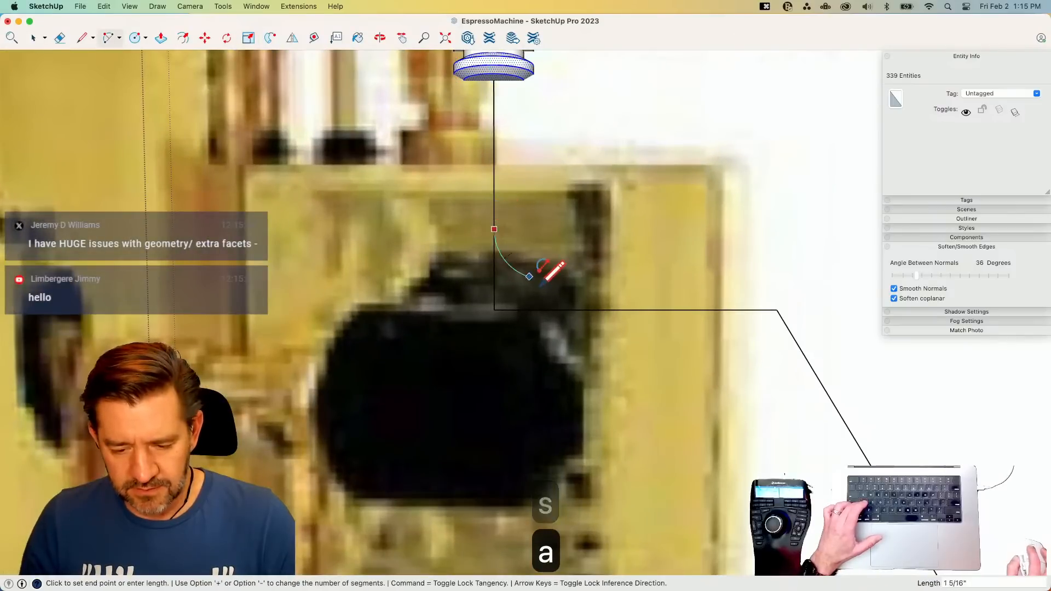
left_click(577, 308)
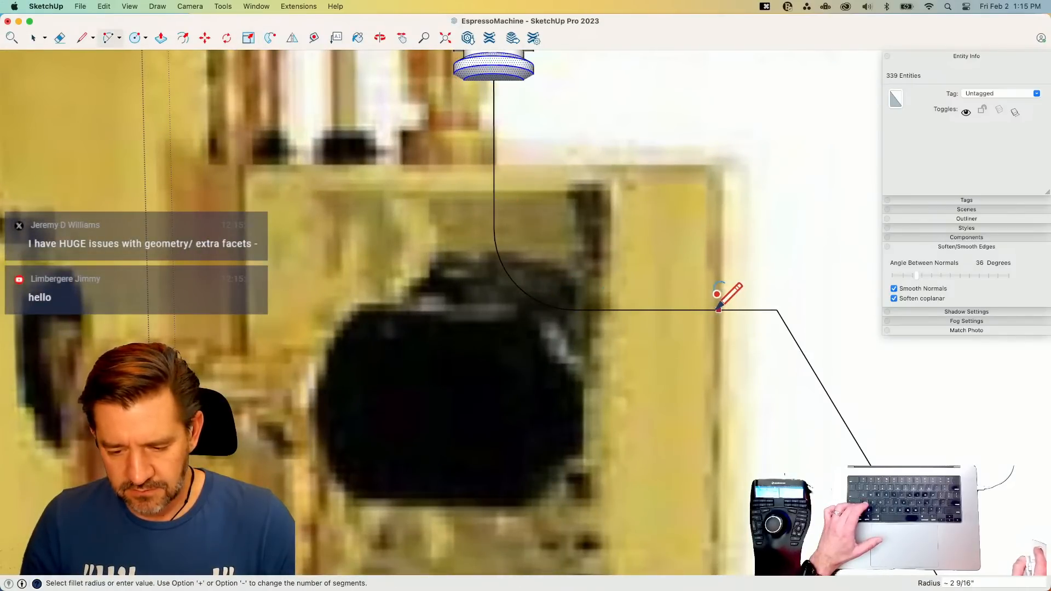
left_click(684, 310)
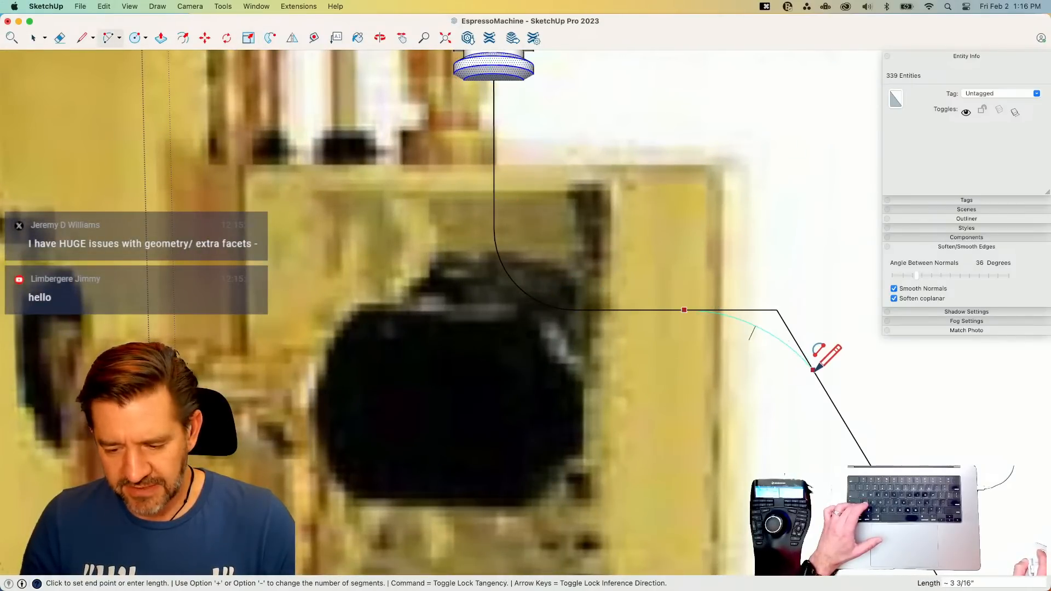
left_click(824, 388)
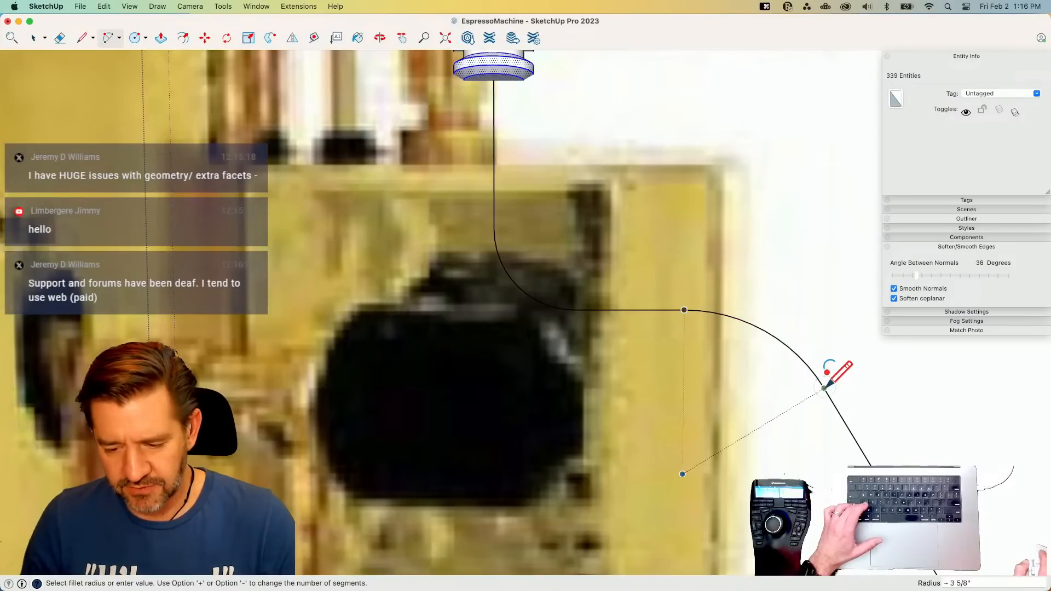
- Draw a horizontal 48-sided circle on the flange's underside, centred on the top end of the path
key("space")
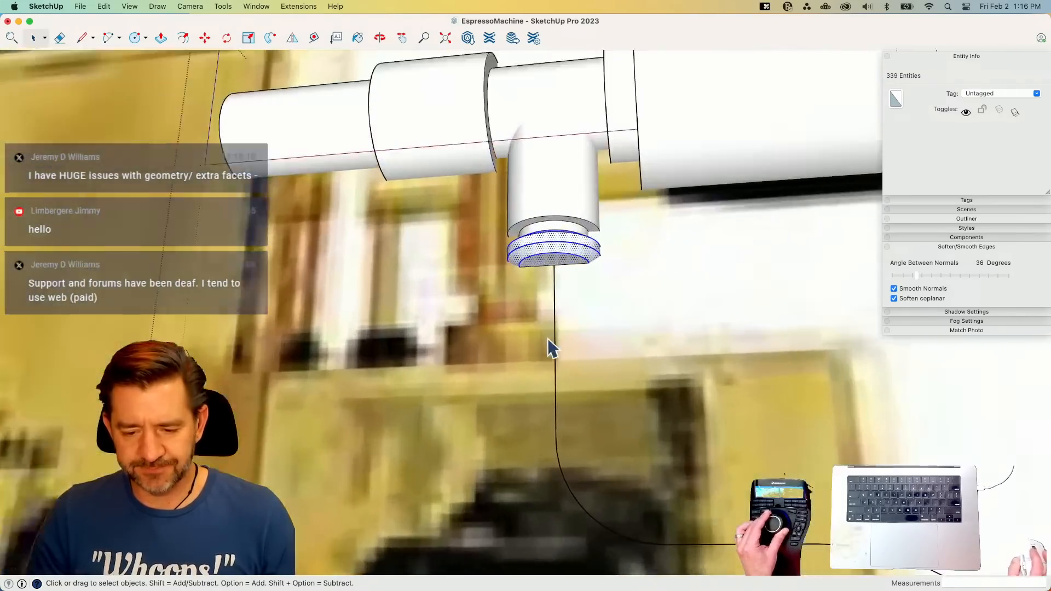
key("e")
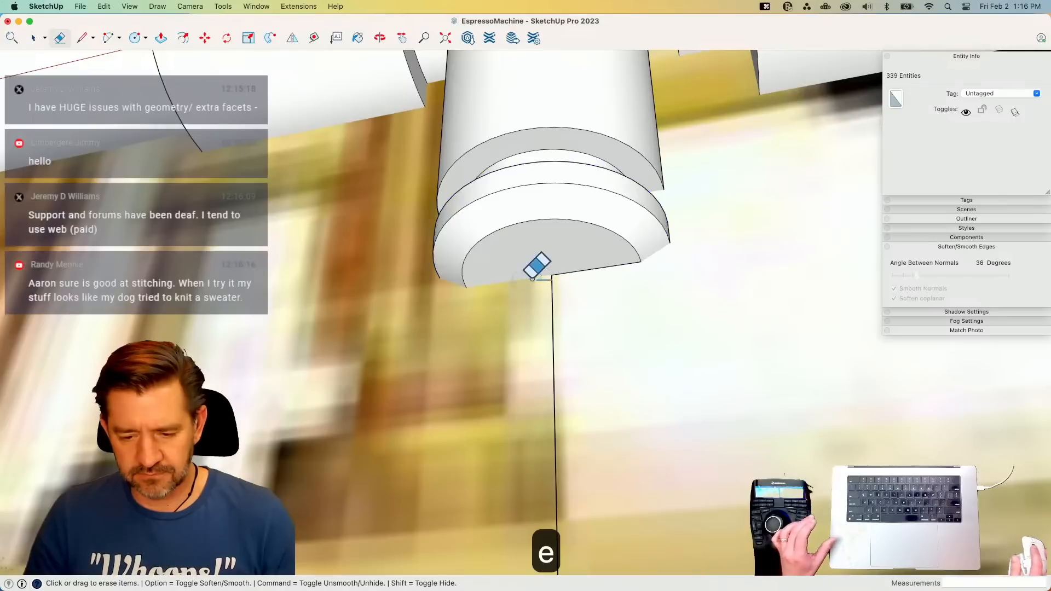
key("c")
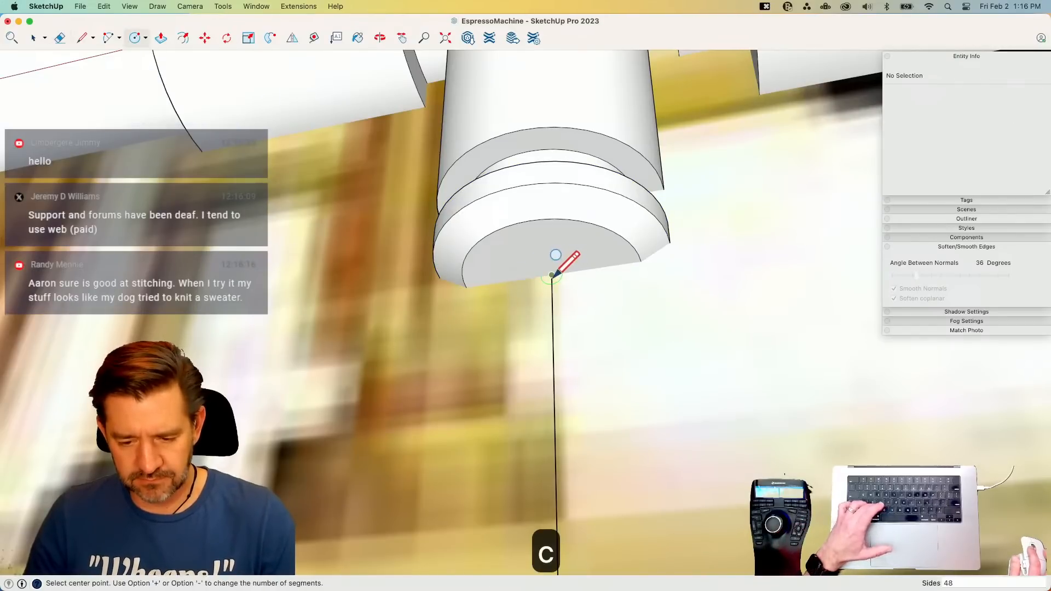
left_click(551, 275)
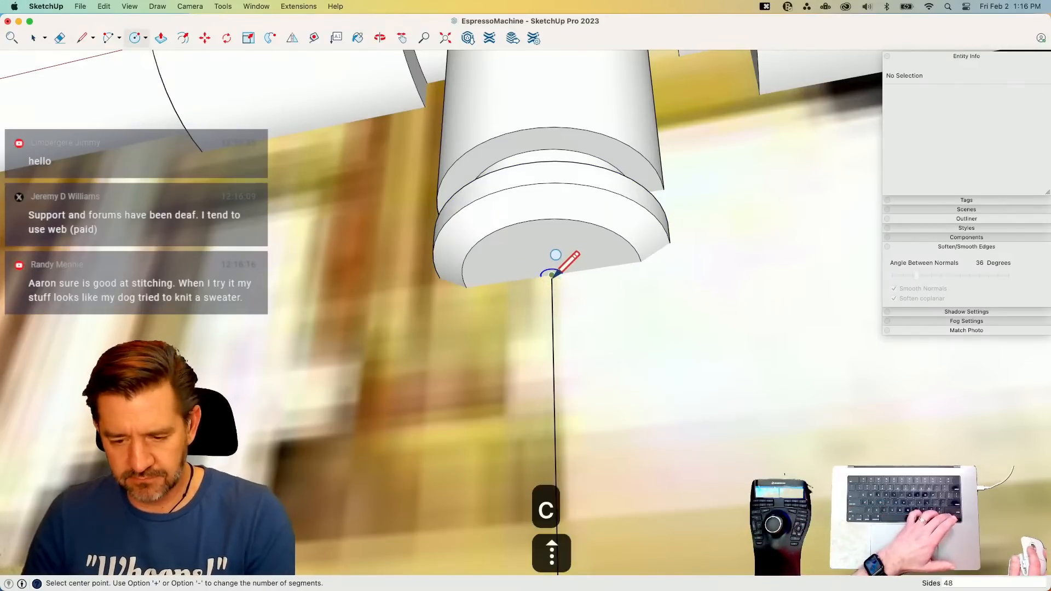
left_click(589, 268)
key("space")
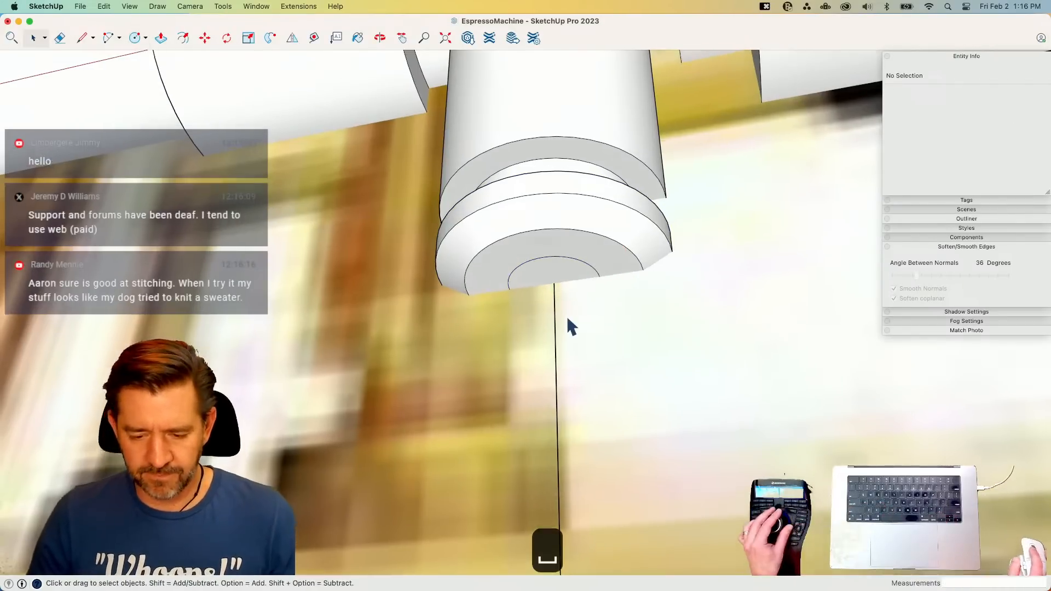
- Select the path's straight and curved segments and weld them into one curve
left_click(482, 296)
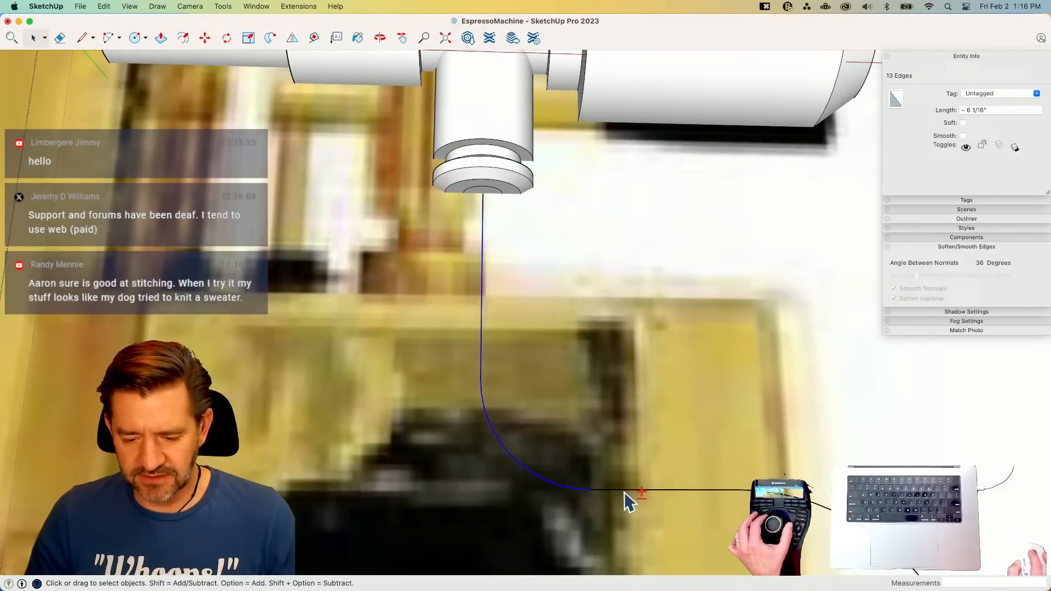
left_click(732, 491, "shift")
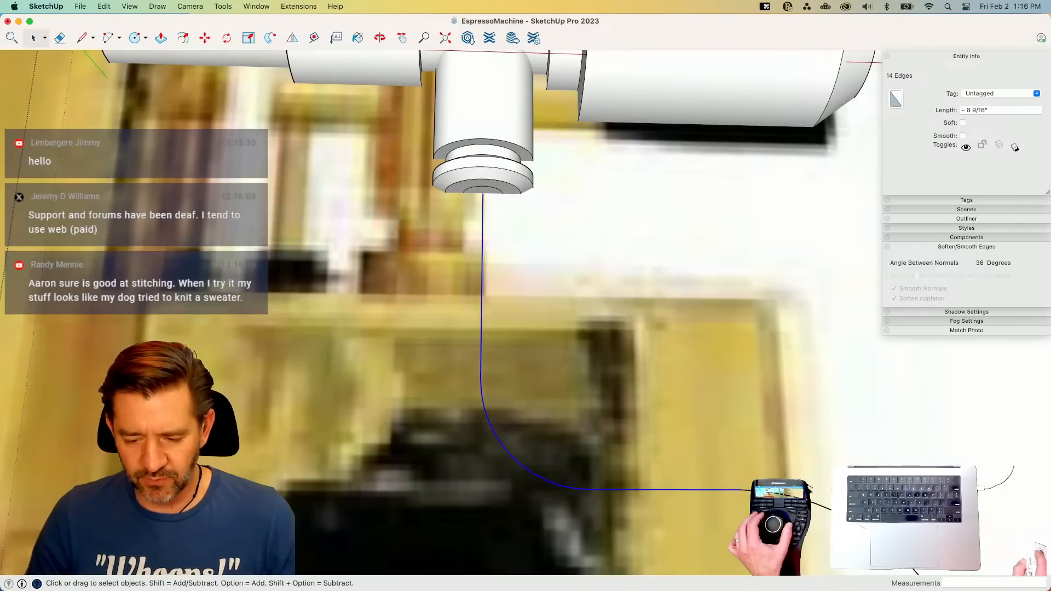
left_click(786, 495, "shift")
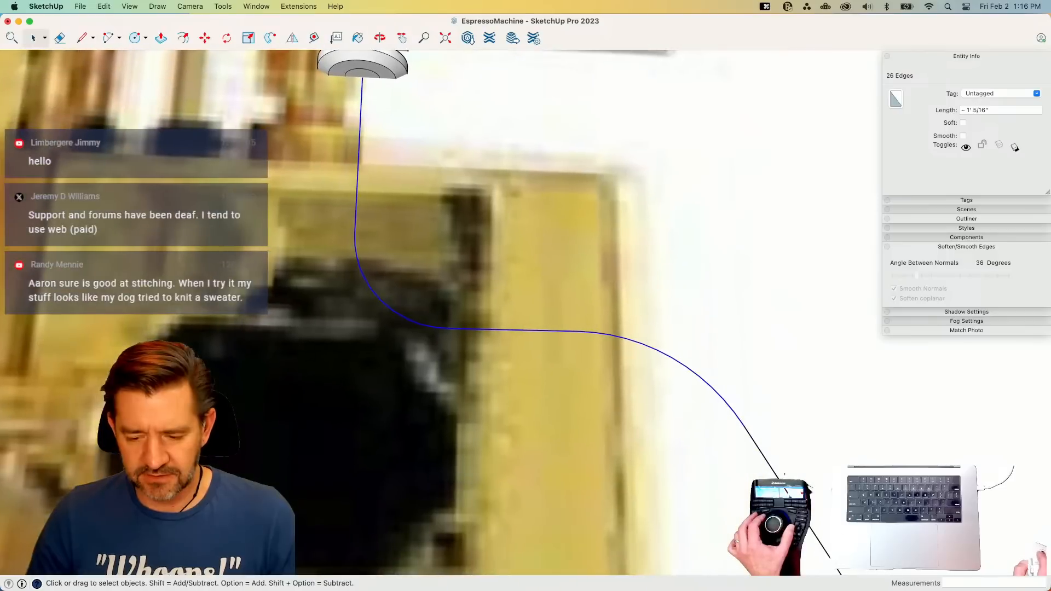
right_click(788, 492)
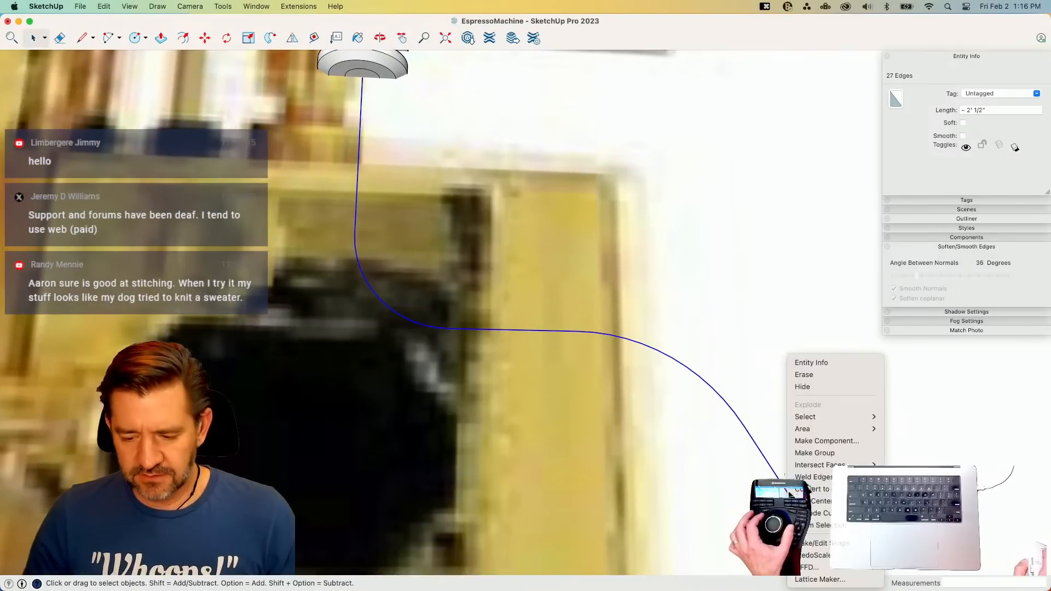
left_click(812, 477)
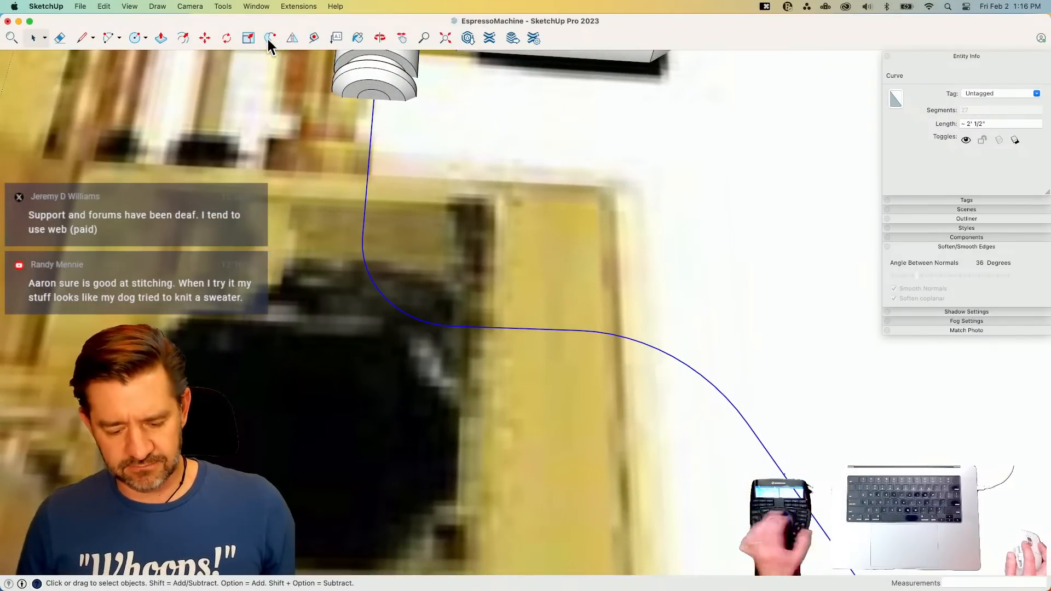
- Save the model and sweep the small circular face along the welded path with Follow Me to form the pipe
key("super+s")
left_click(270, 39)
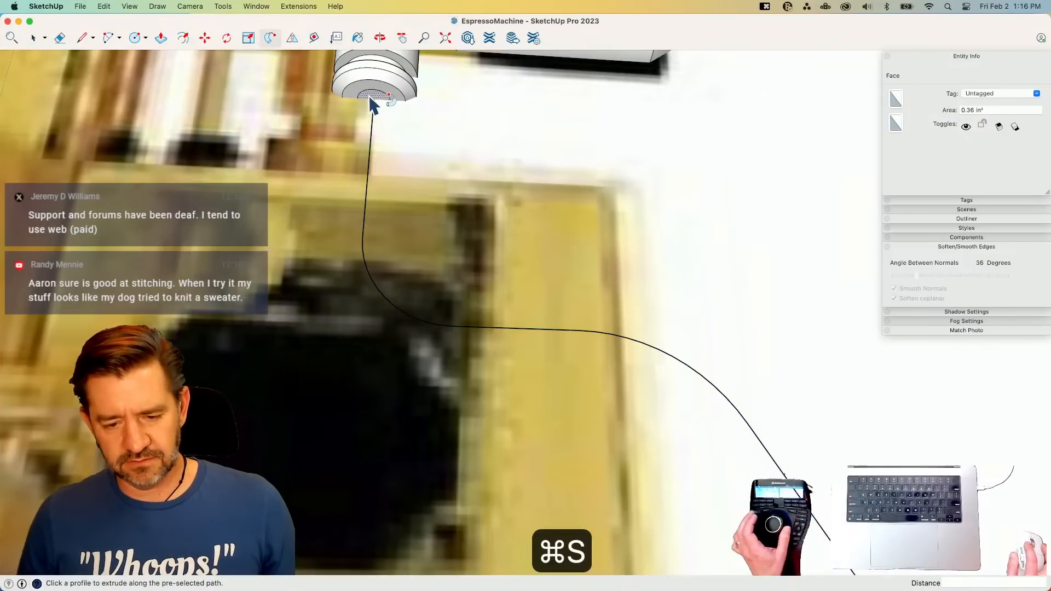
left_click(370, 98)
key("space")
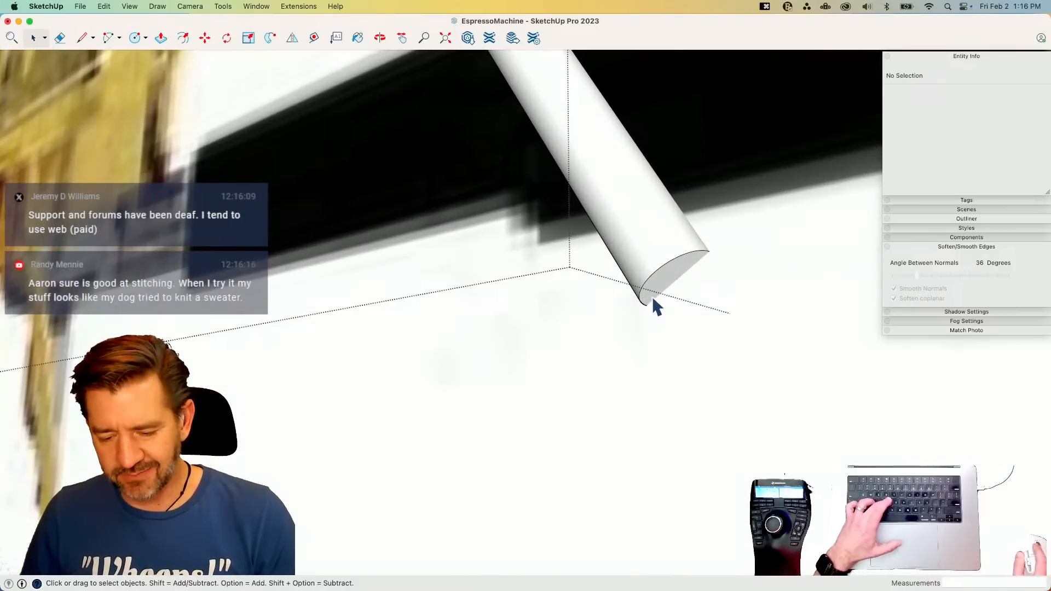
- Offset the outline of the pipe's lower end face outward by about 1/8"
key("f")
left_click(648, 296)
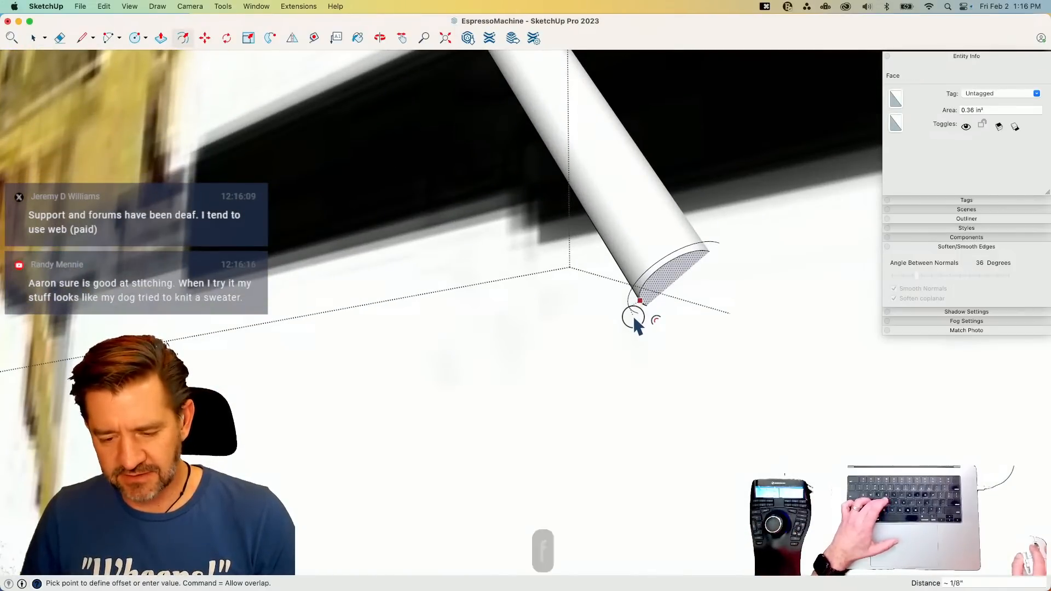
left_click(633, 314)
key("p")
left_click(634, 315)
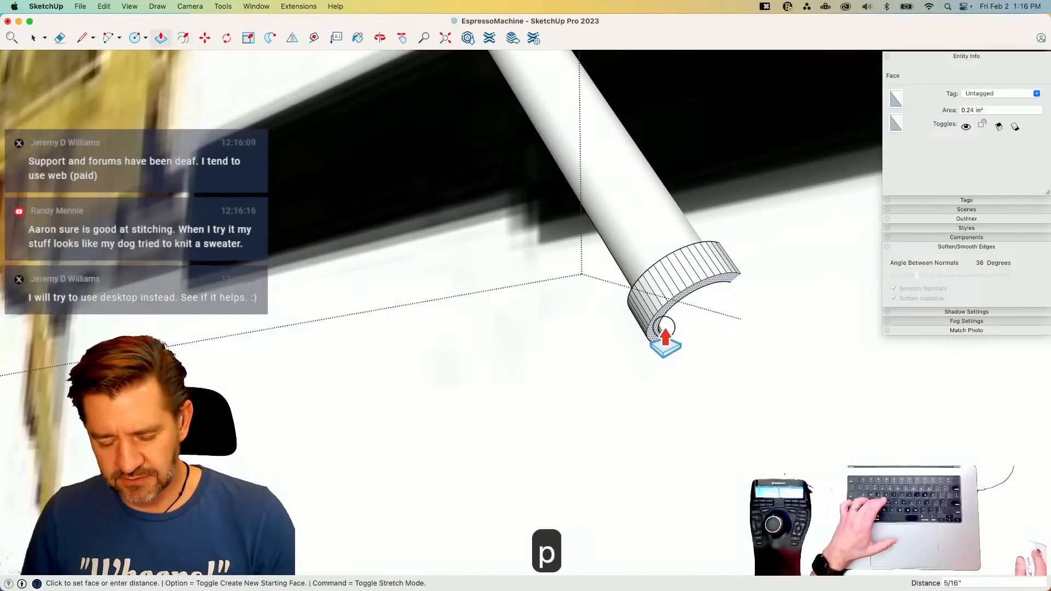
key("Escape")
key("space")
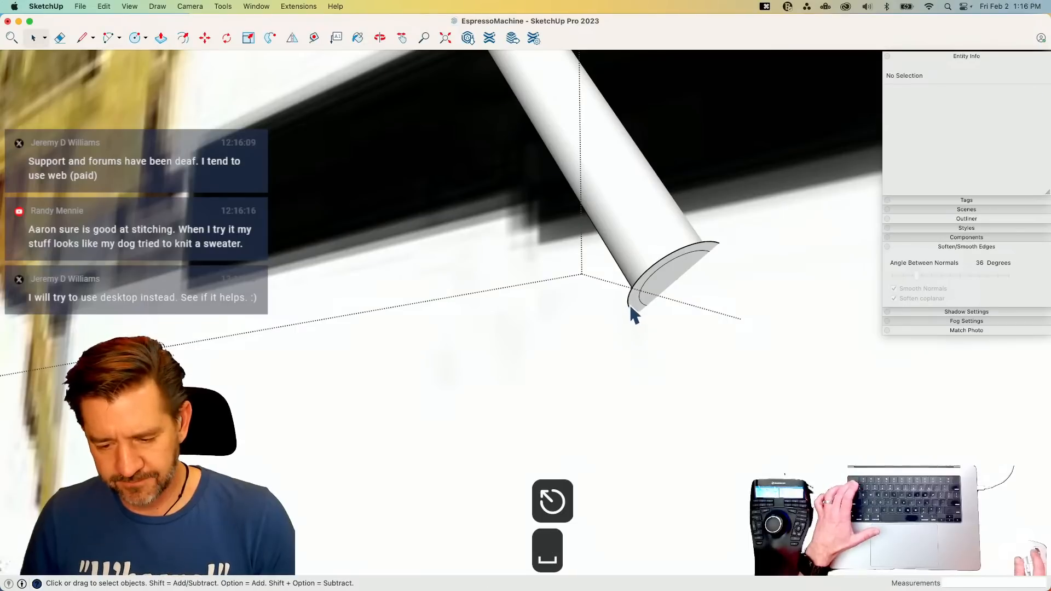
- Select only the outer edges of the offset ring at the pipe's lower end and weld them
triple_click(628, 305)
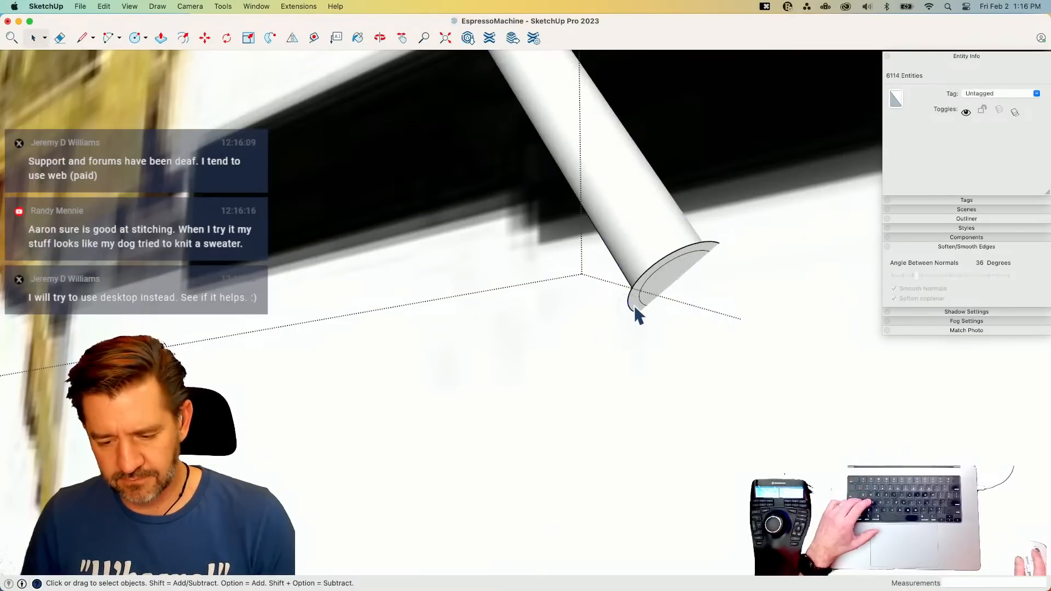
double_click(634, 305)
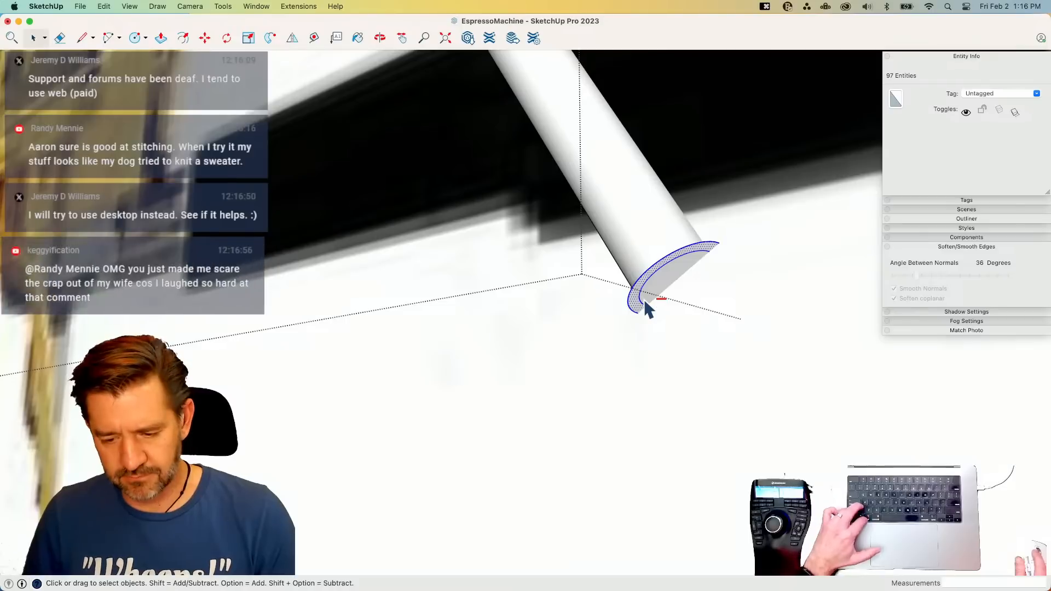
left_click(635, 304, "shift")
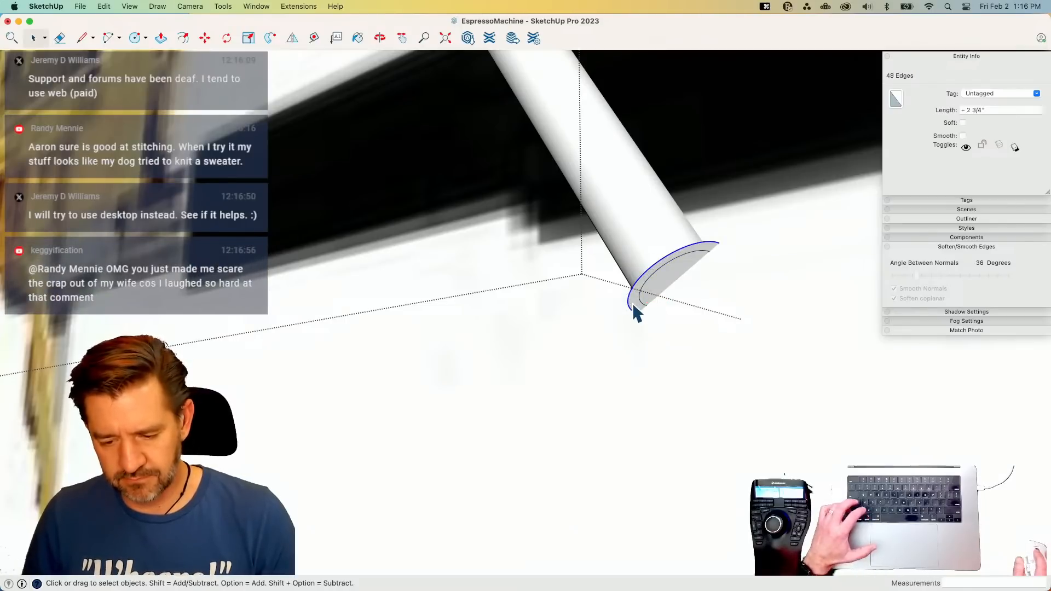
right_click(629, 306)
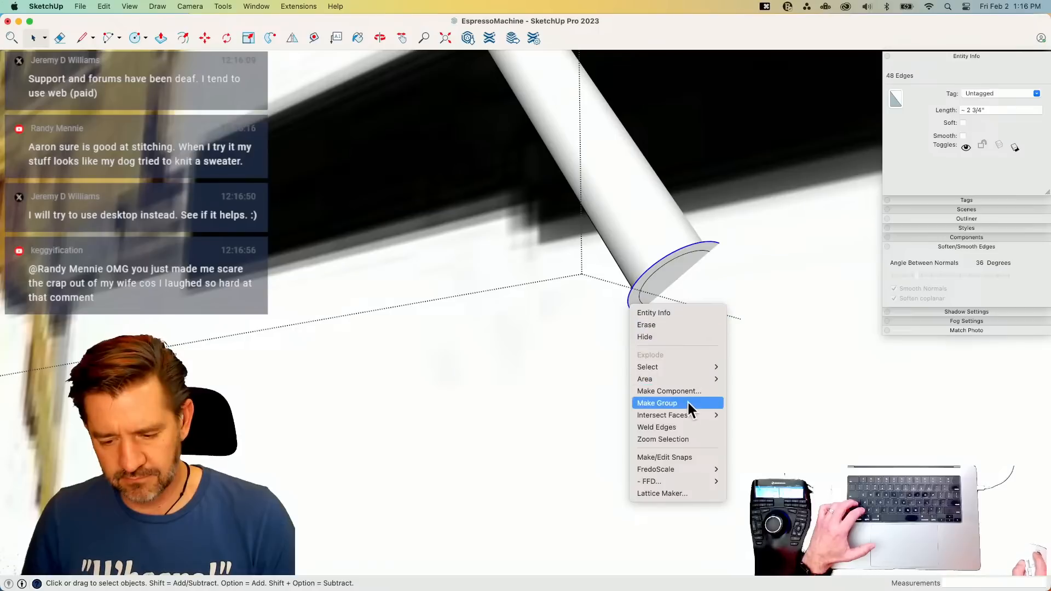
left_click(682, 428)
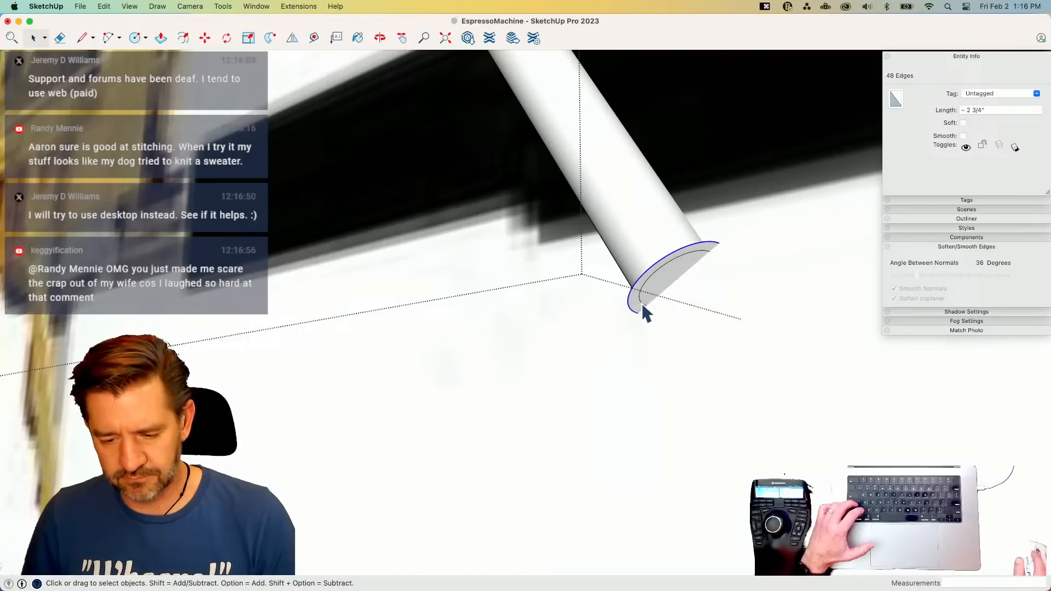
- Try extruding the offset ring about 3/16" beyond the pipe's end, and undo the extrusion
key("p")
left_click(642, 304)
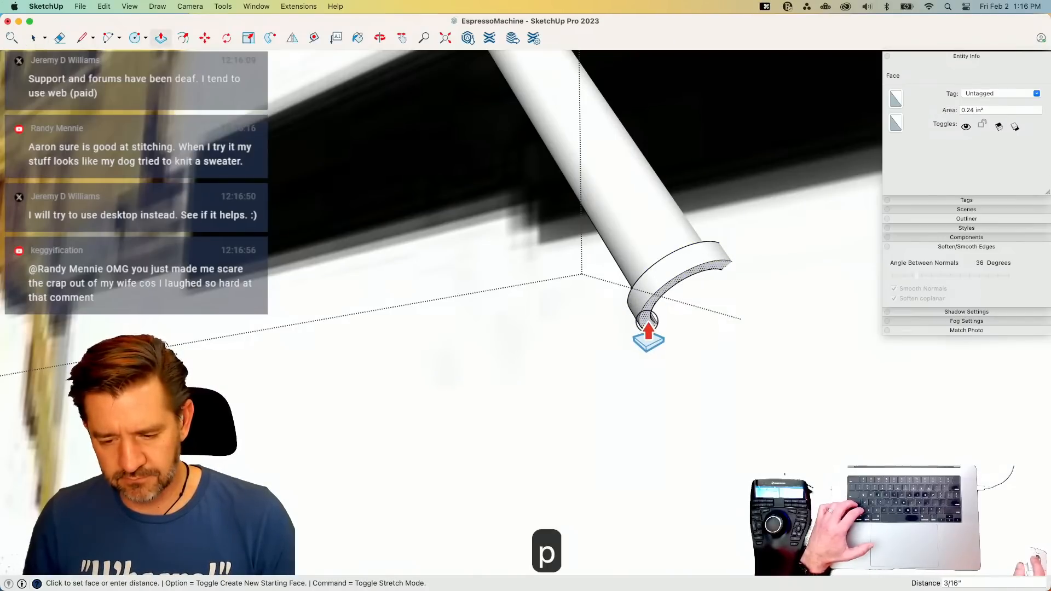
left_click(648, 331)
key("super+z")
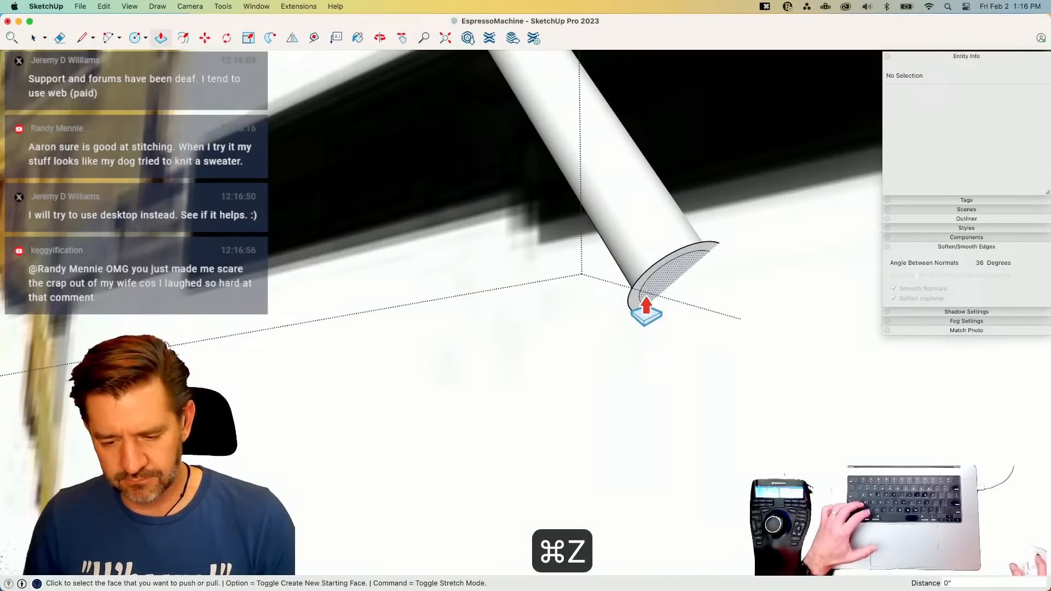
- Select the pipe's inner end face with its bounding edges and weld the edges into one curve
key("space")
left_click(649, 291)
right_click(649, 290)
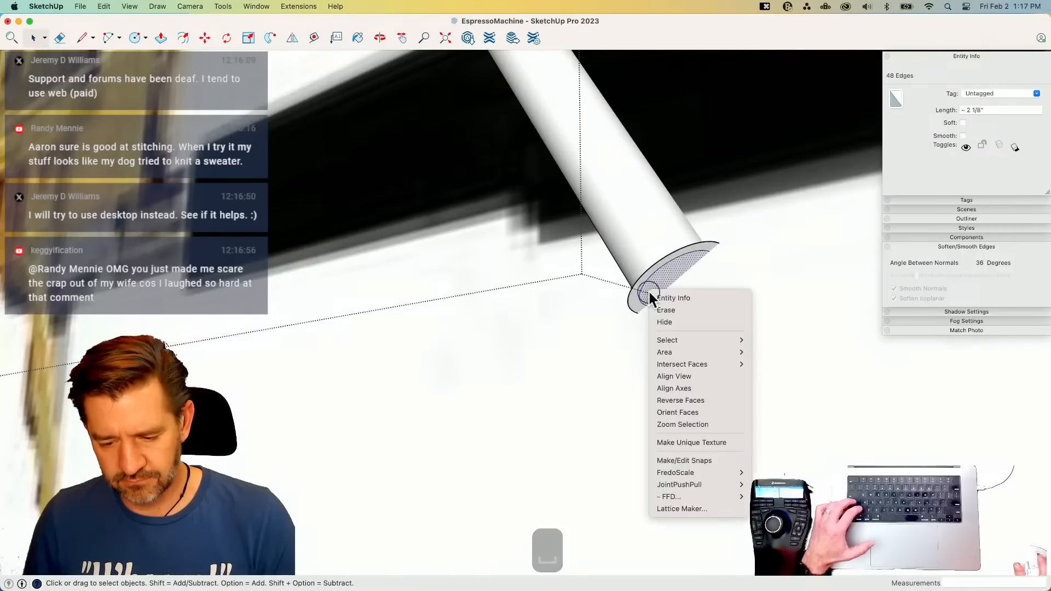
left_click(643, 291)
double_click(645, 293)
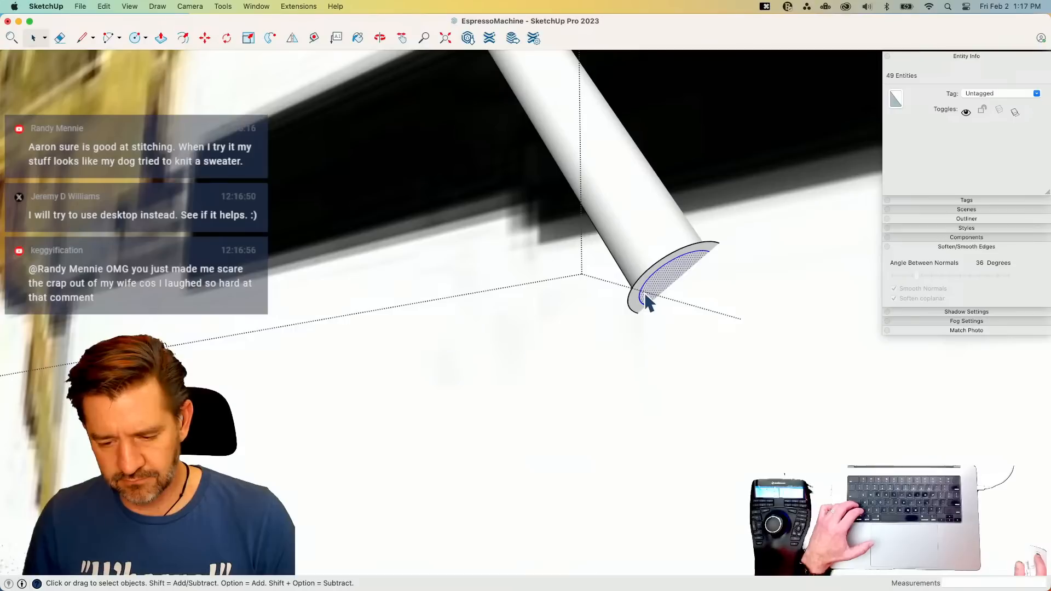
right_click(645, 292)
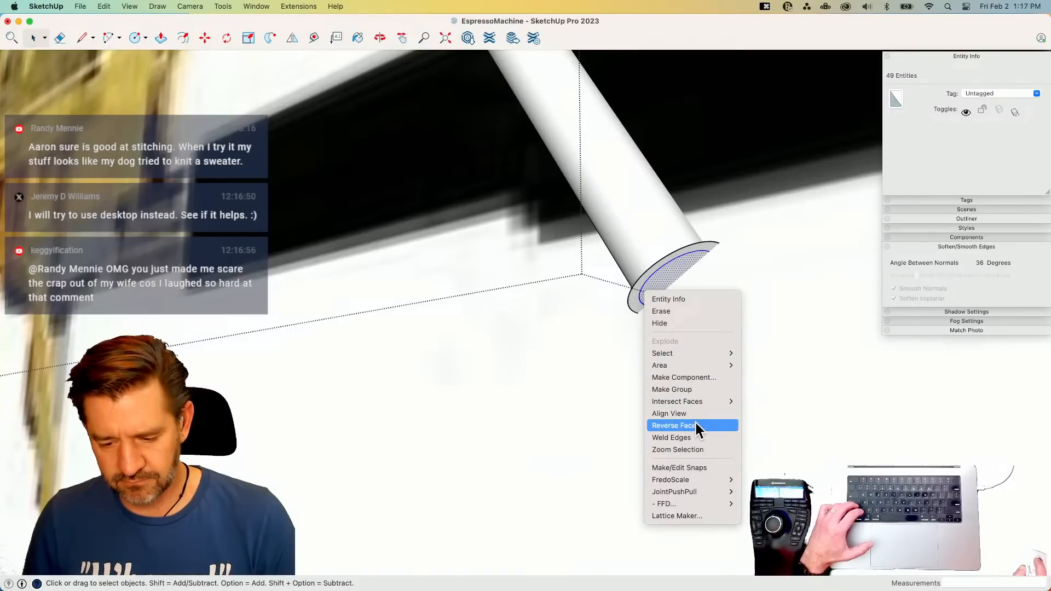
left_click(694, 438)
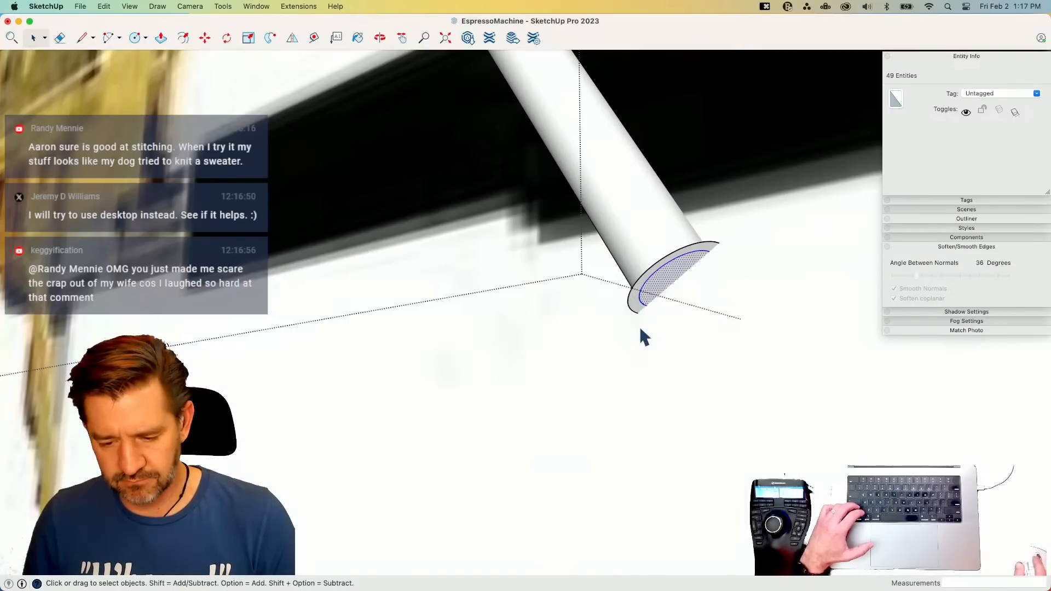
- Extrude the offset ring about 3/16" beyond the pipe's lower end to form the rim
key("p")
left_click(634, 305)
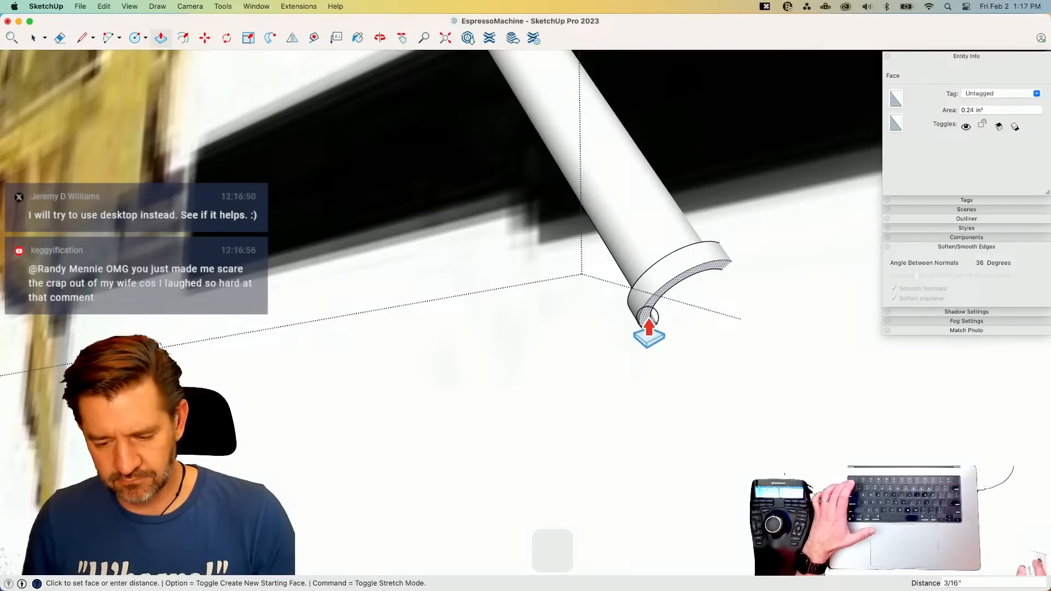
left_click(639, 320)
key("space")
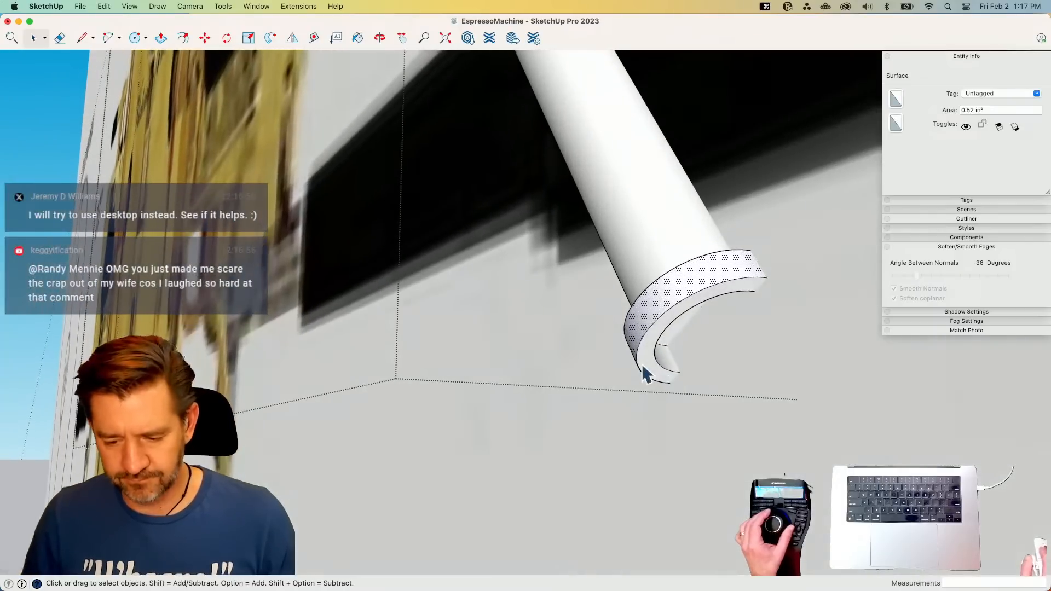
left_click(639, 369)
key("f")
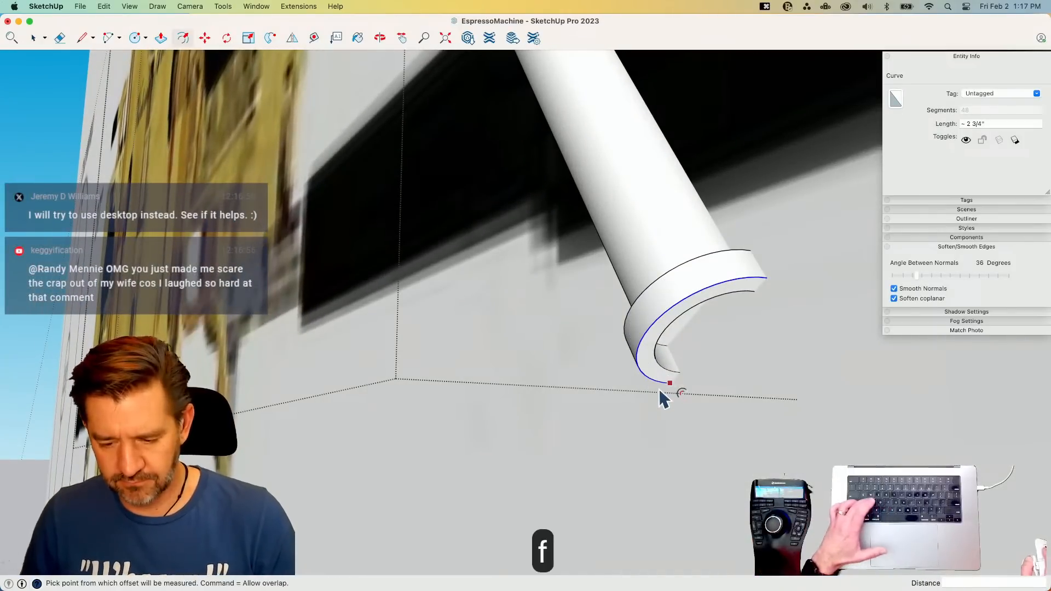
key("s")
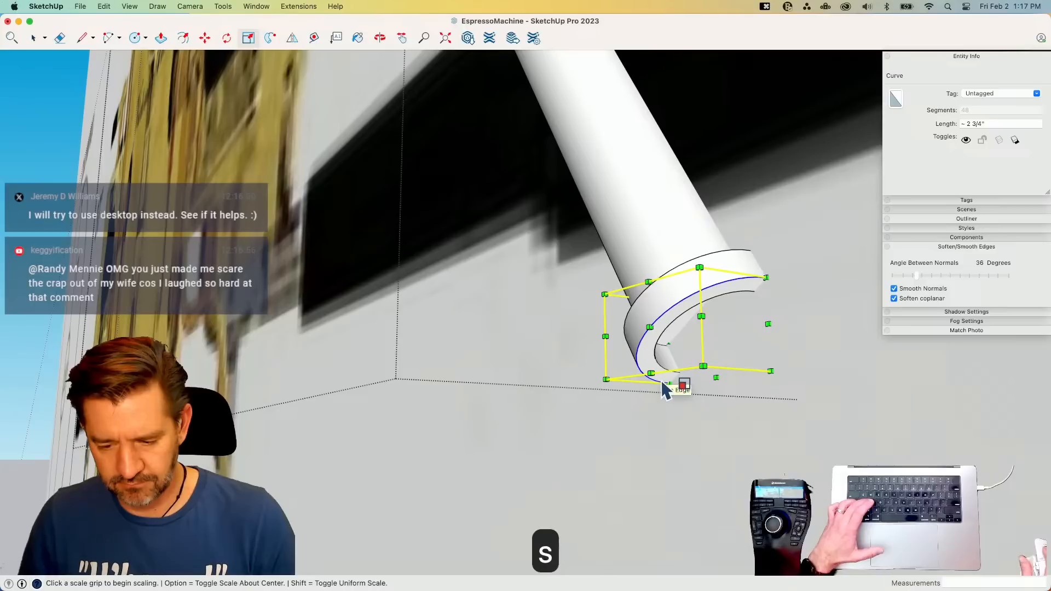
key("space")
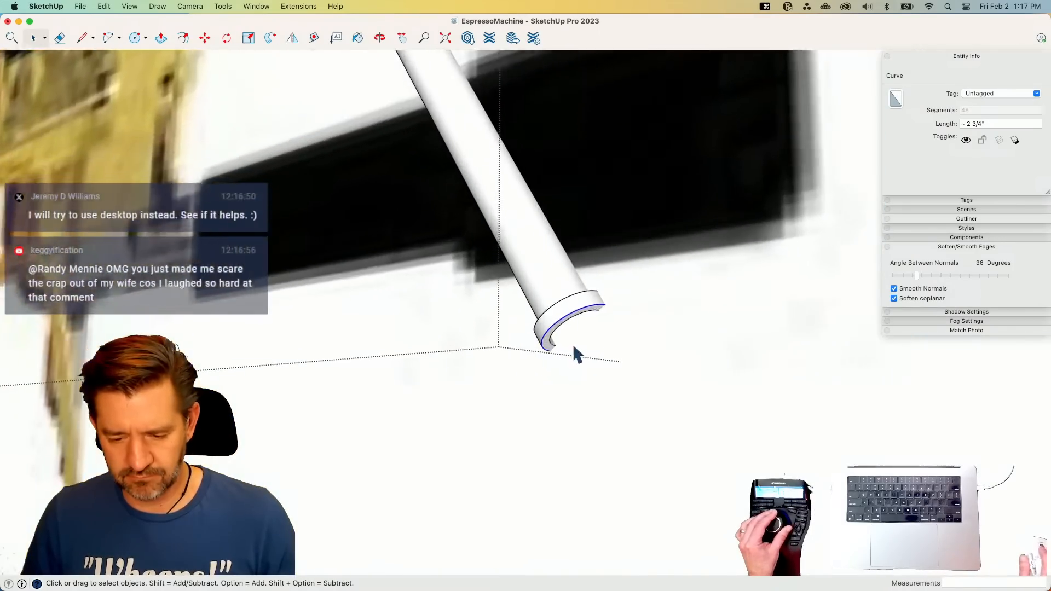
- Extrude the recessed inner end face of the pipe flush with the rim's lower face
key("p")
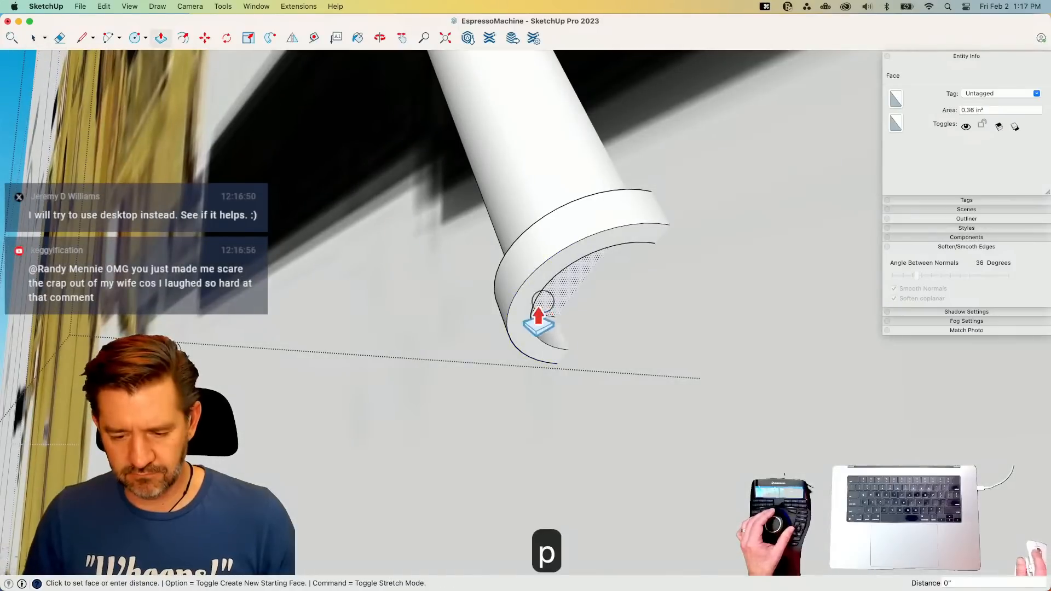
key("space")
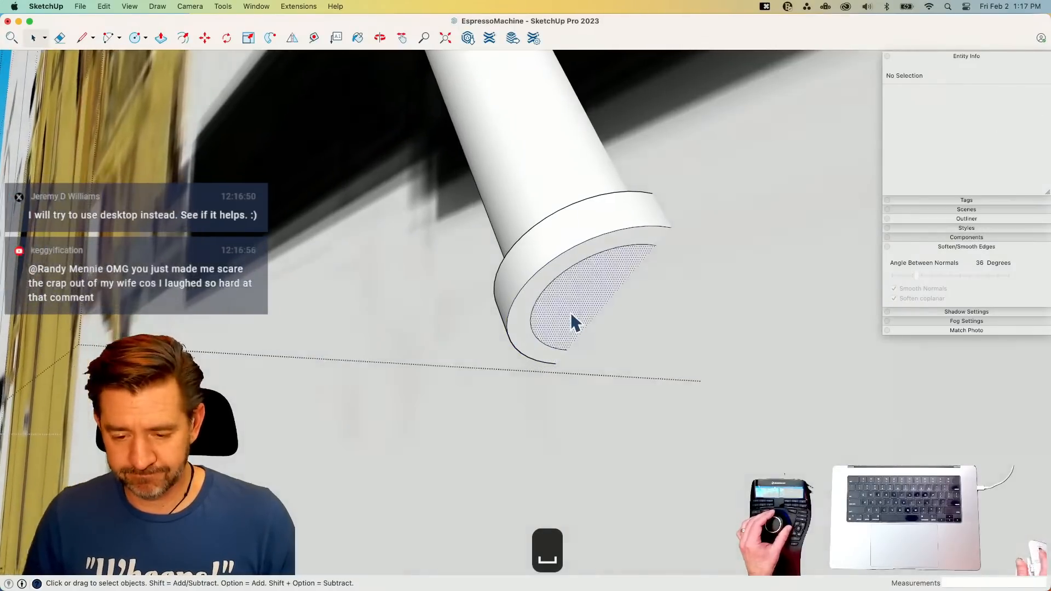
key("m")
left_click(584, 300)
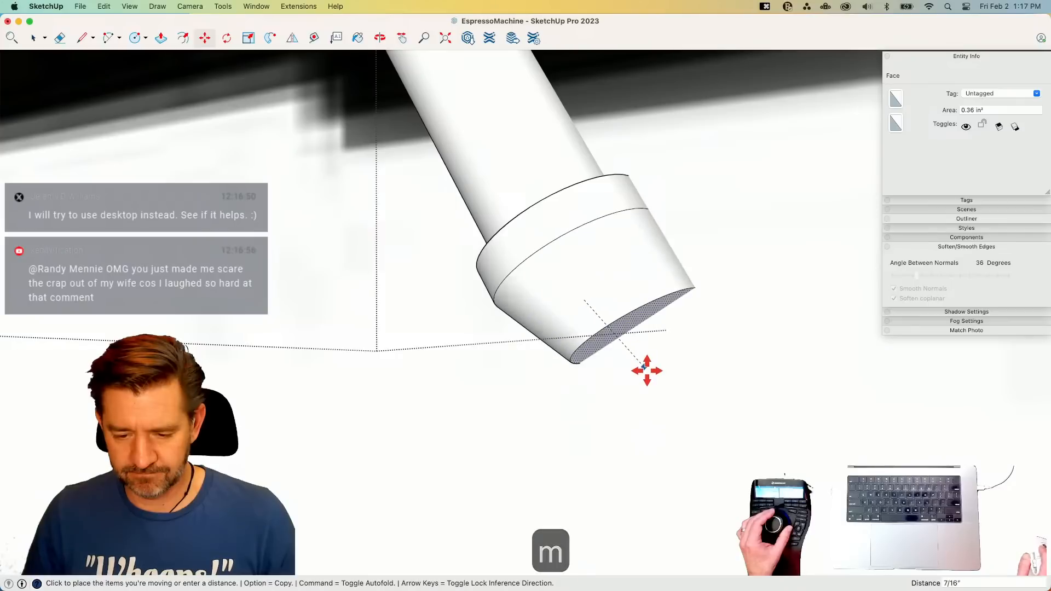
key("space")
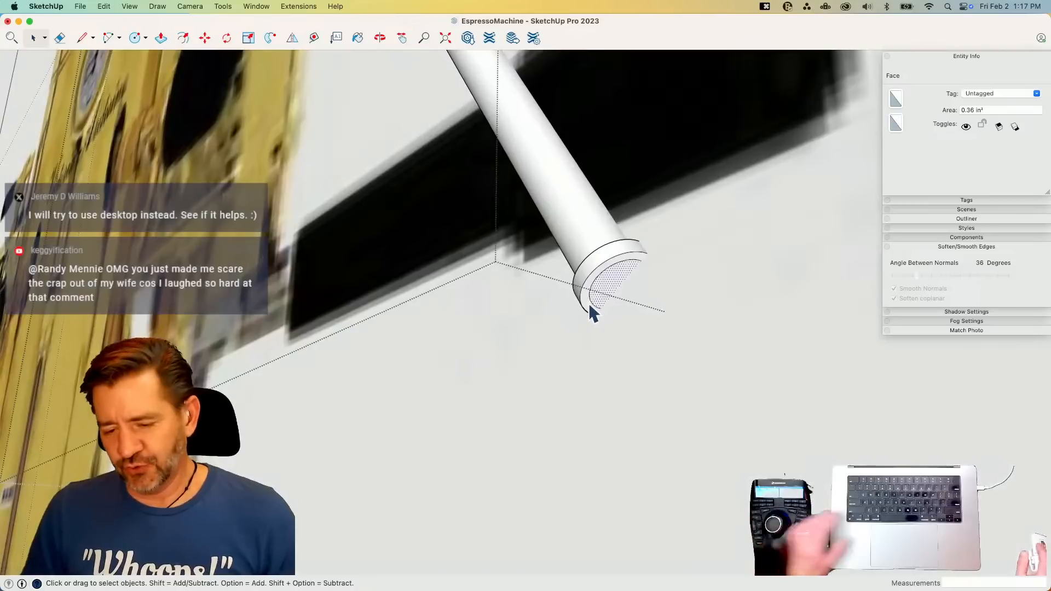
- Extrude the inner circular end face about 1" beyond the rim to extend the pipe
key("p")
left_click(586, 300)
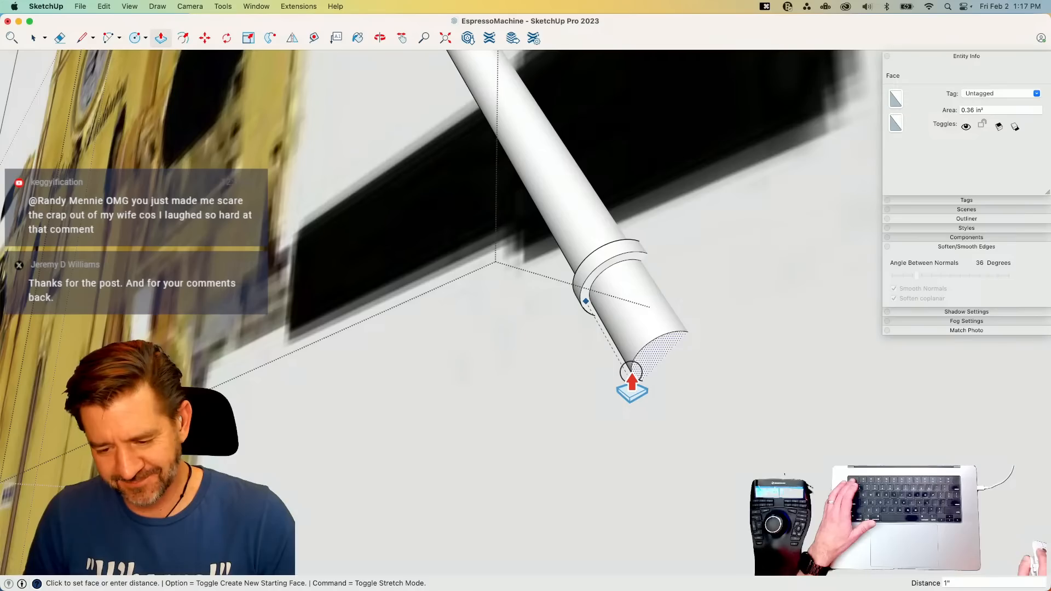
left_click(631, 382)
key("space")
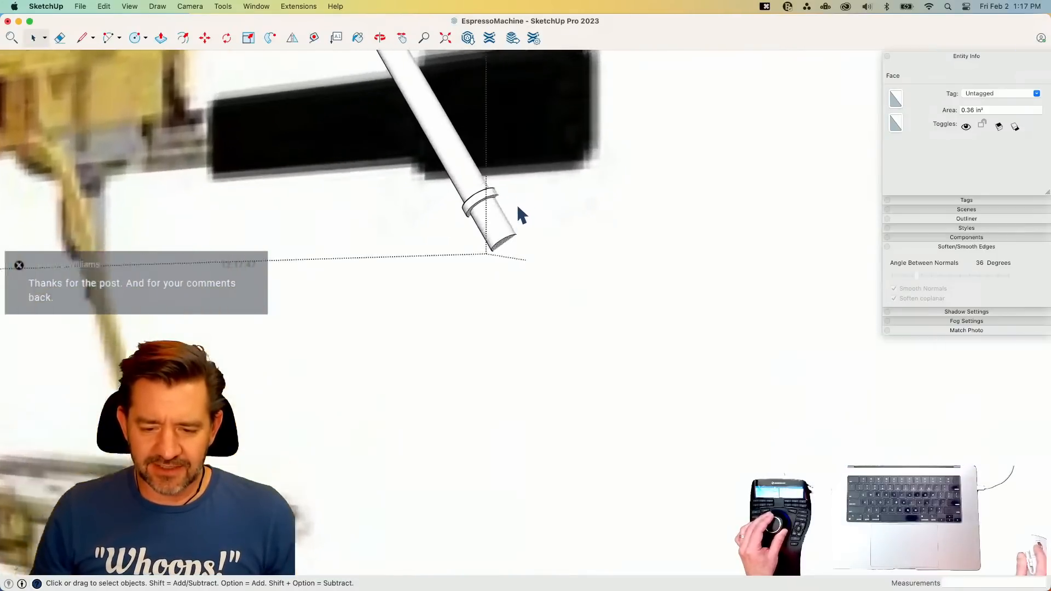
- Extrude the rim's lower ring face about 9/16" along the pipe to lengthen it into a sleeve
left_click(404, 230)
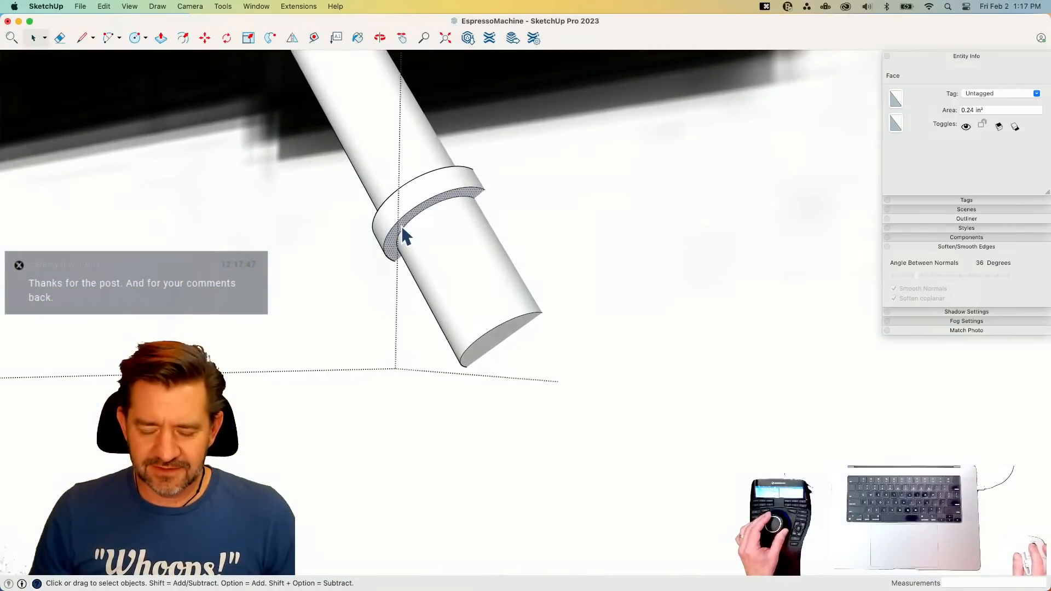
key("p")
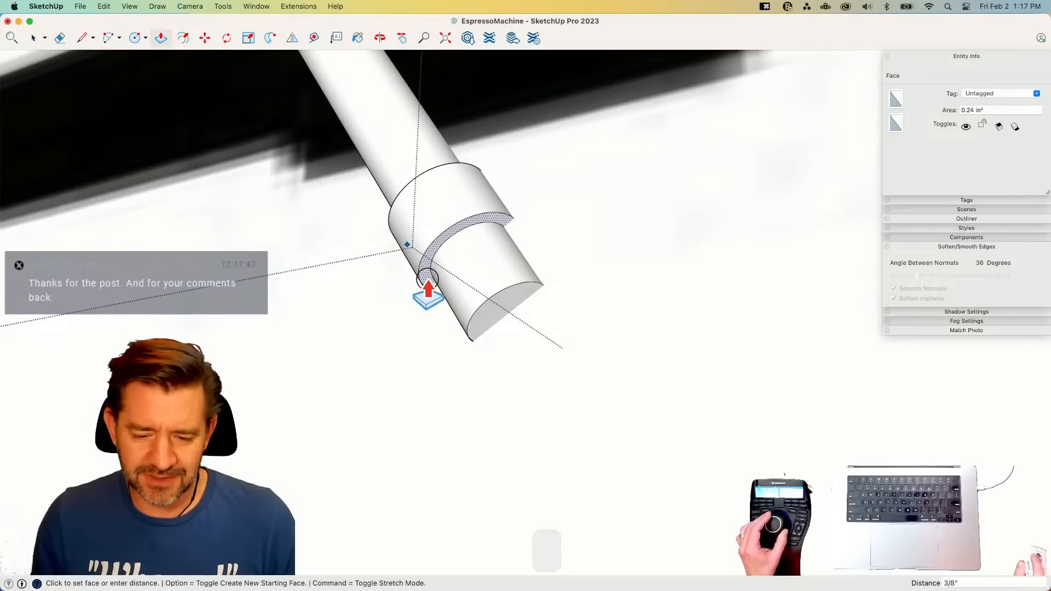
left_click(447, 288)
scroll(449, 289, "down", 5)
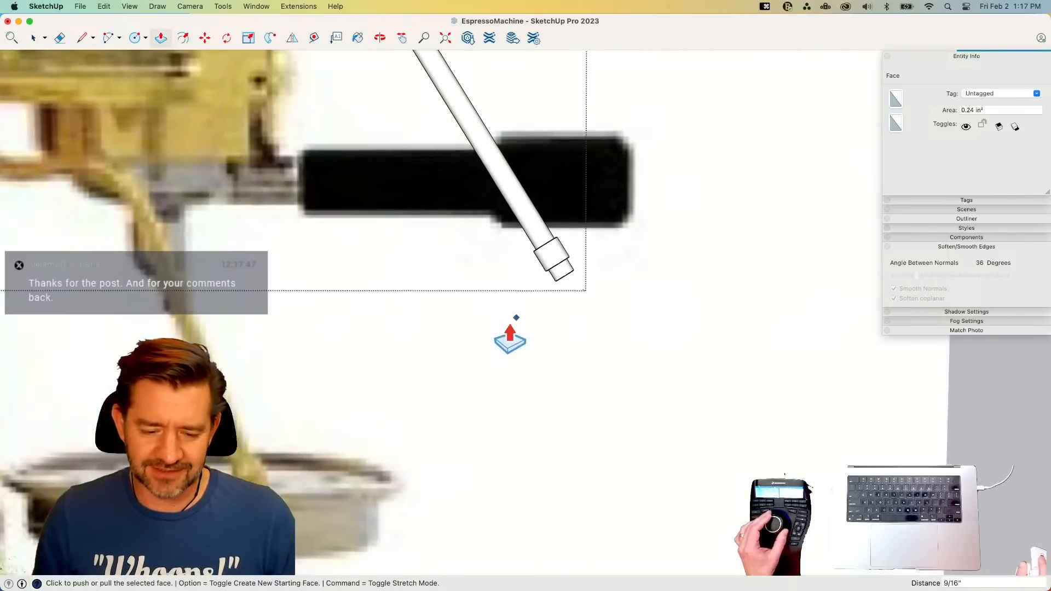
scroll(539, 312, "up", 4)
middle_click_drag(551, 287, 437, 210)
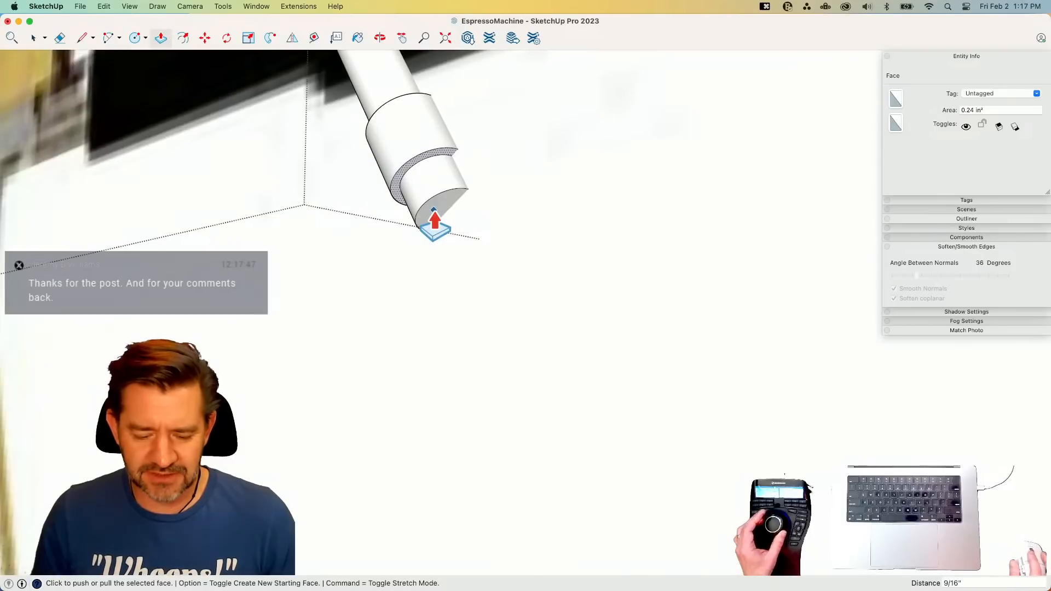
- Extrude the sleeve's ring face 3/16" as a new section, plus another 1/4" section to end flush with the pipe
key("f")
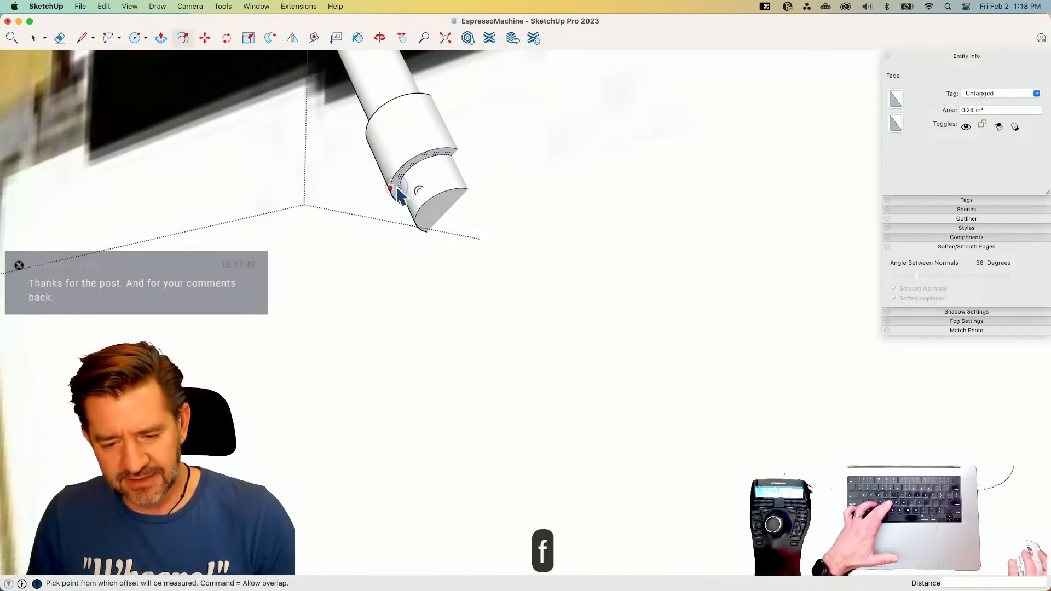
key("Escape")
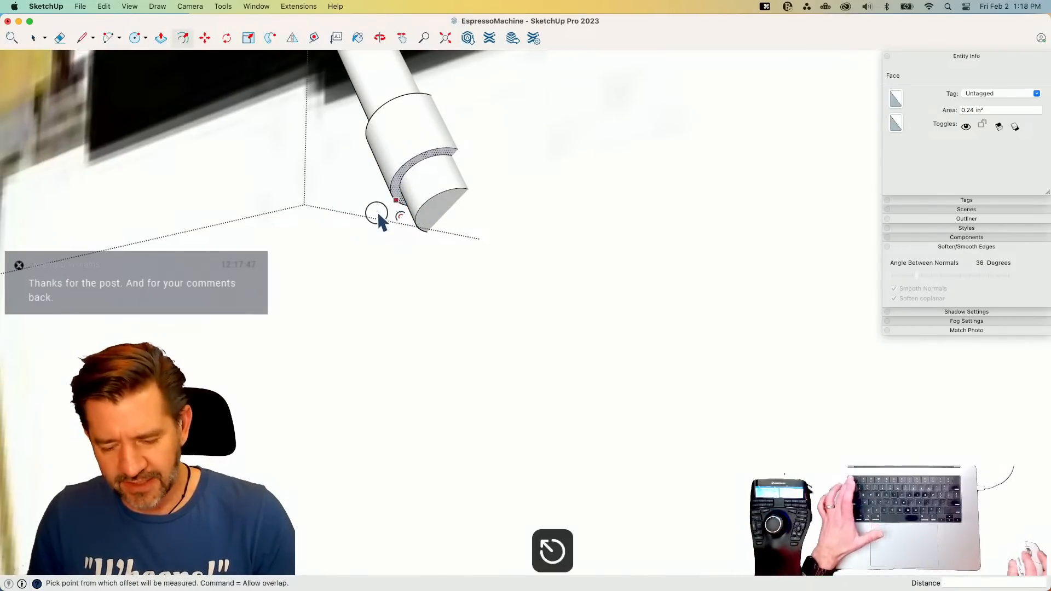
key("p")
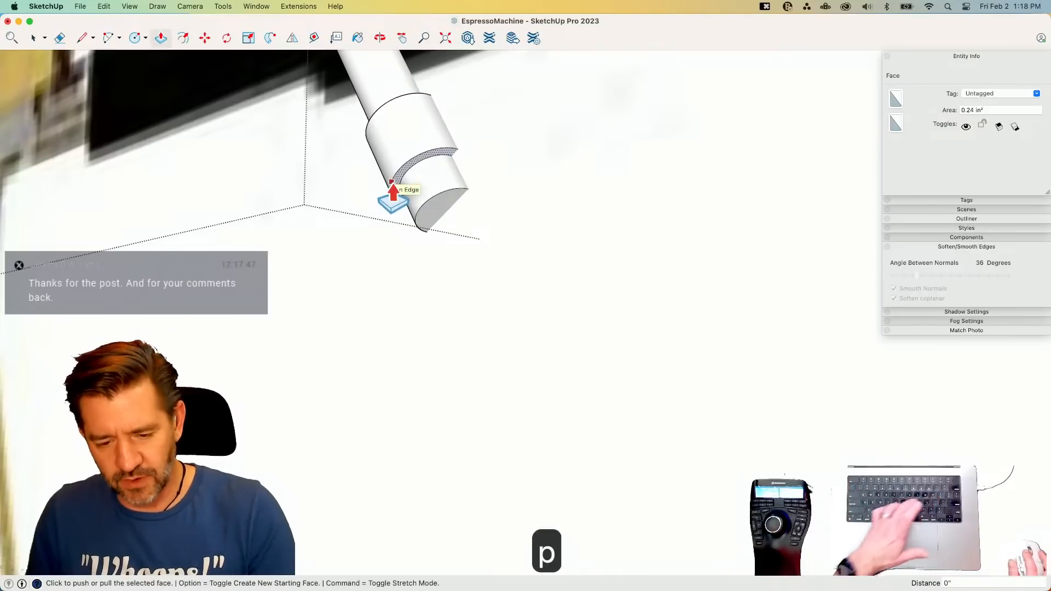
left_click(392, 195)
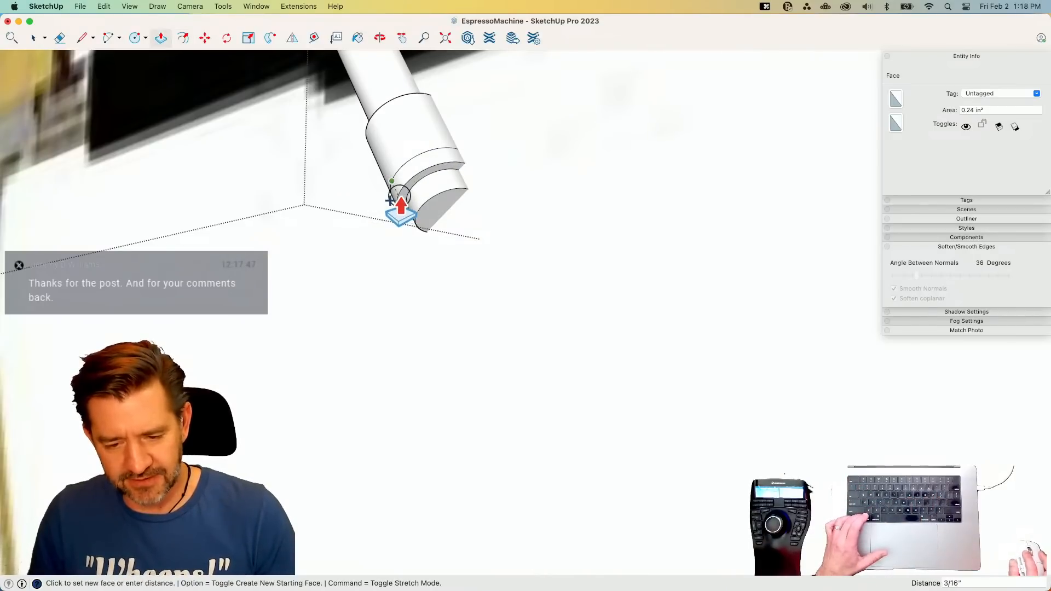
key("Escape")
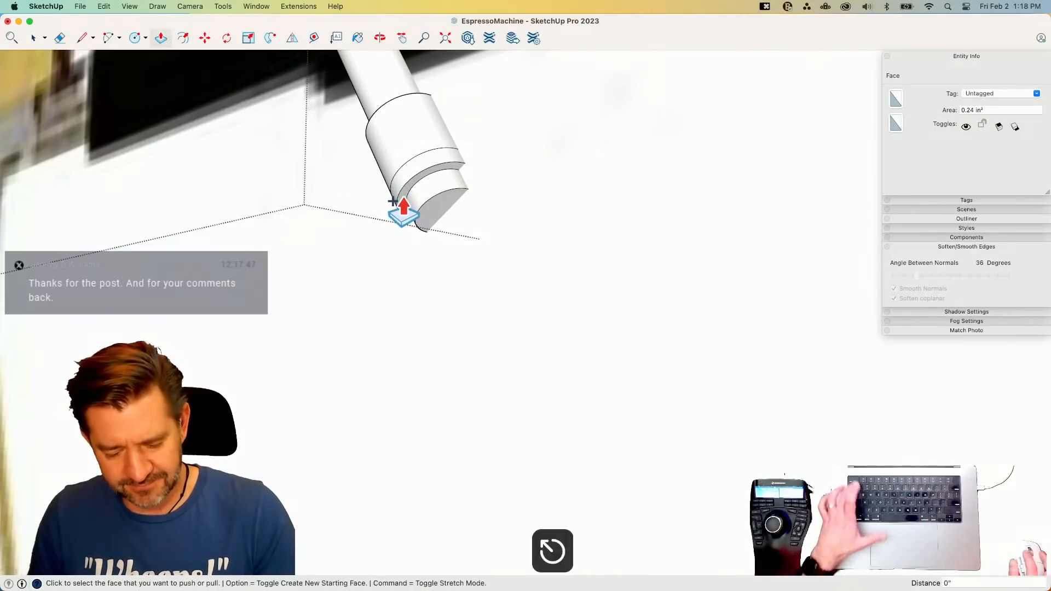
left_click(403, 208)
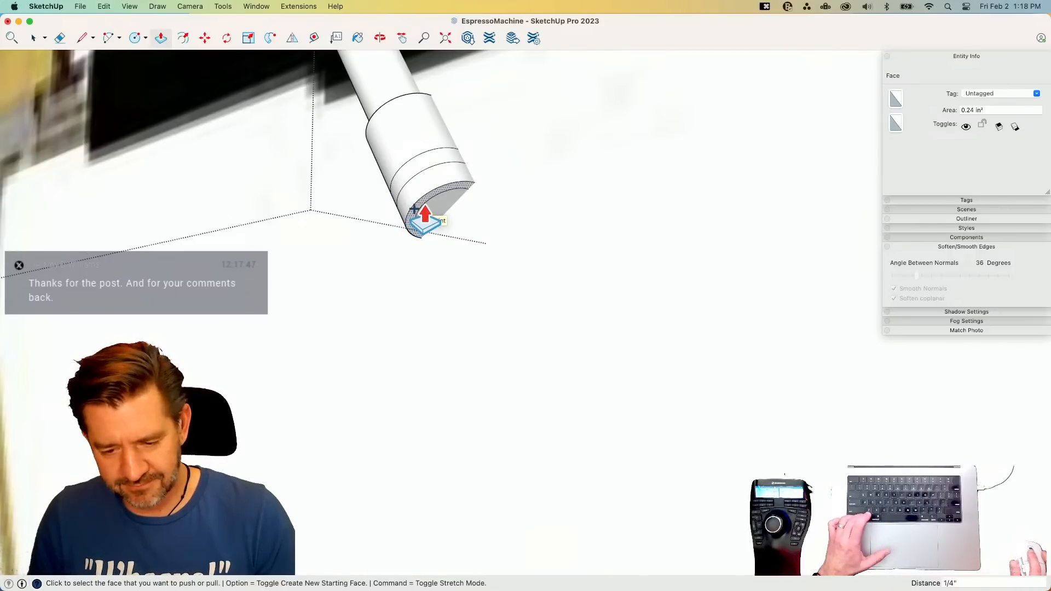
- Erase the edge between the ring and the pipe's end face, and extrude the merged face about 5/8"
key("e")
key("p")
left_click(428, 217)
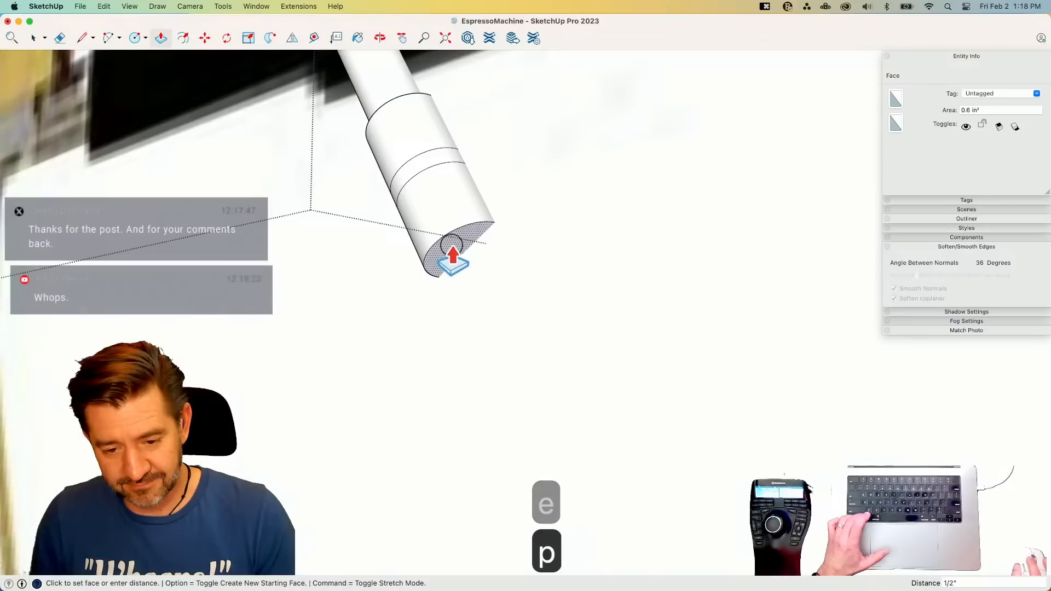
left_click(457, 266)
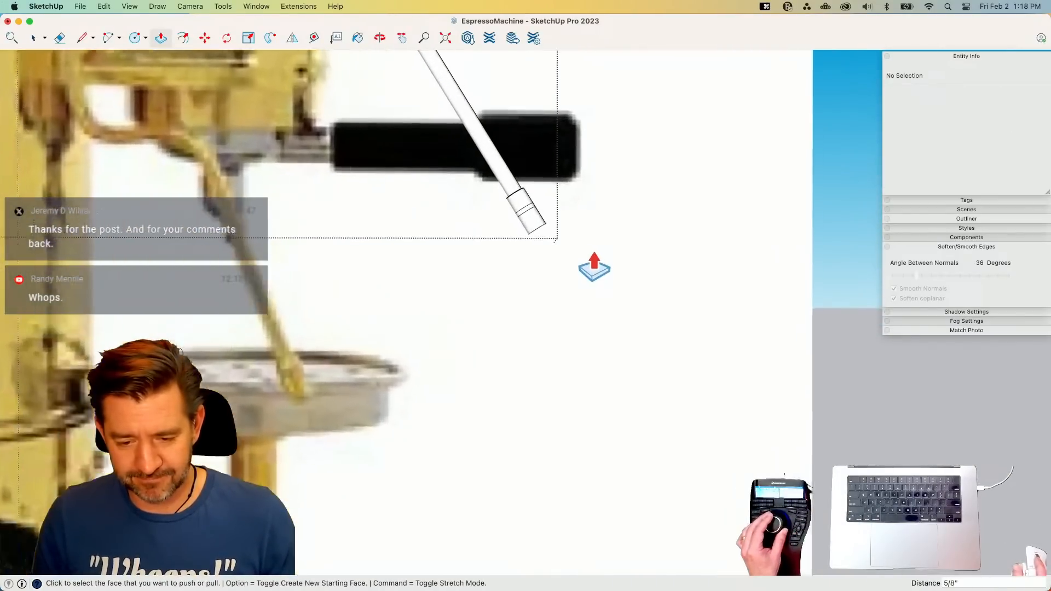
- Select the narrow band around the sleeve and move it about 3/16" along the pipe toward the sleeve's upper end
key("space")
left_click_drag(445, 273, 579, 348)
key("m")
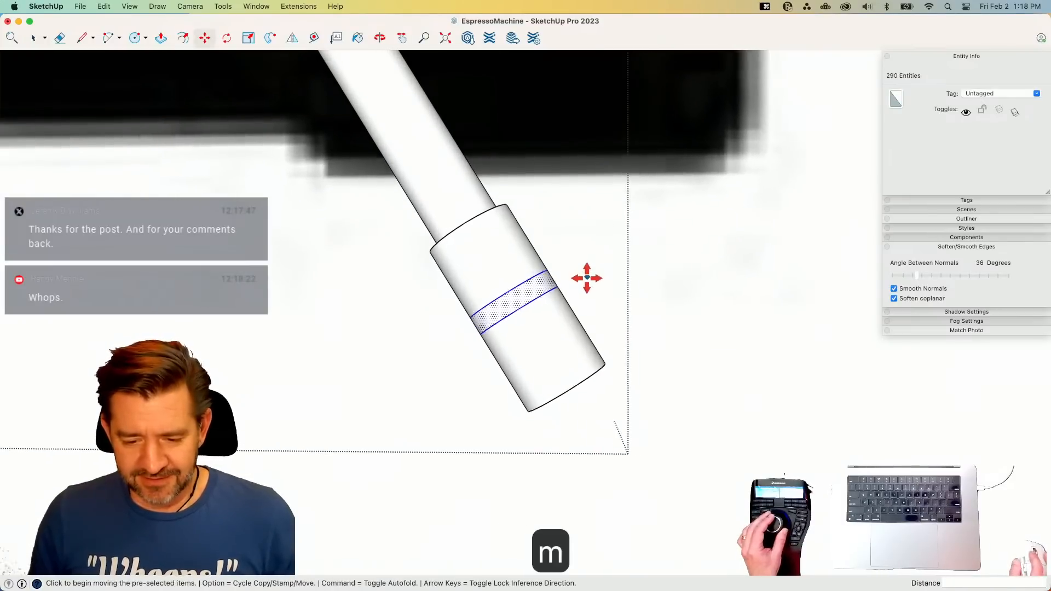
left_click(558, 281)
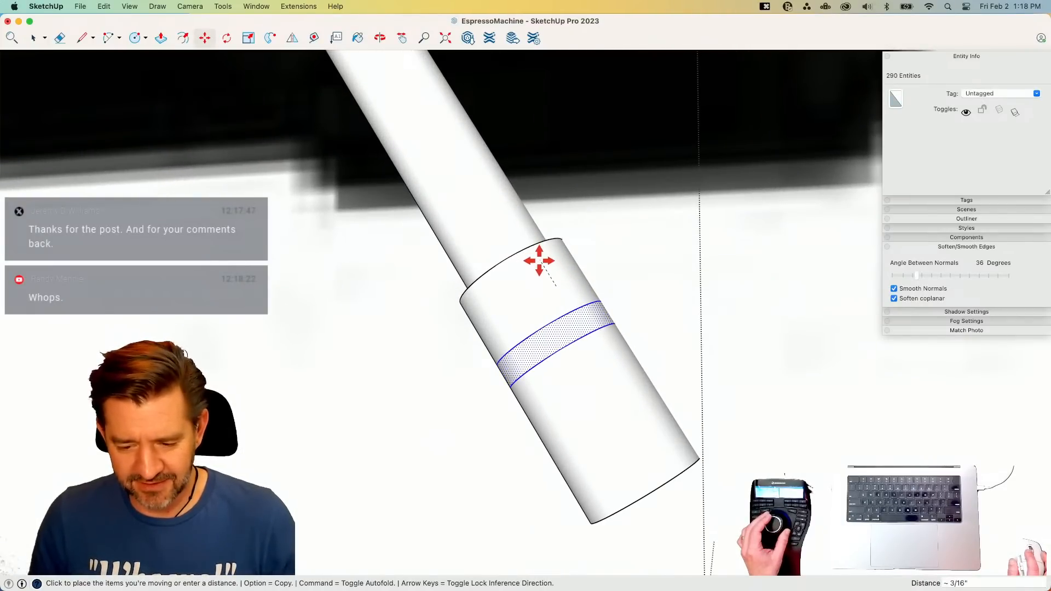
key("space")
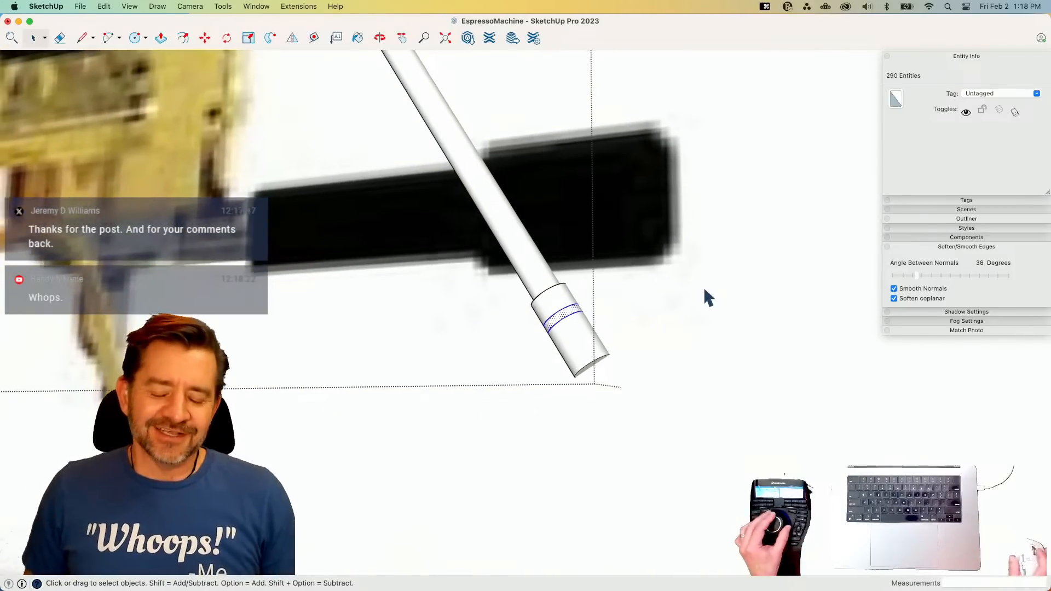
key("space")
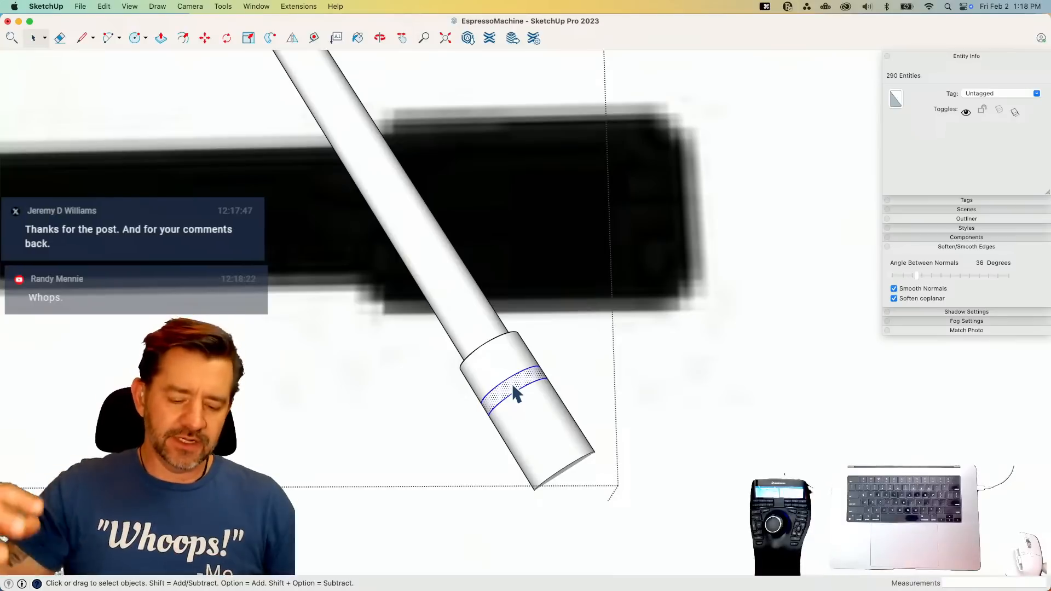
- Try scaling the sleeve's narrow band by about 1.27, undo the scaling and clear the selection
key("s")
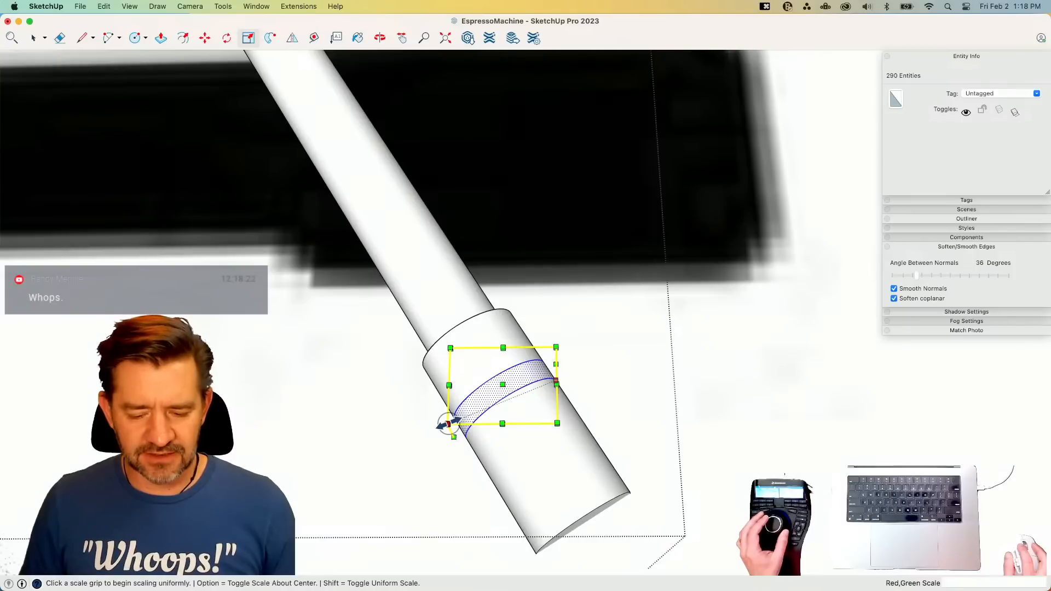
left_click_drag(448, 424, 426, 424)
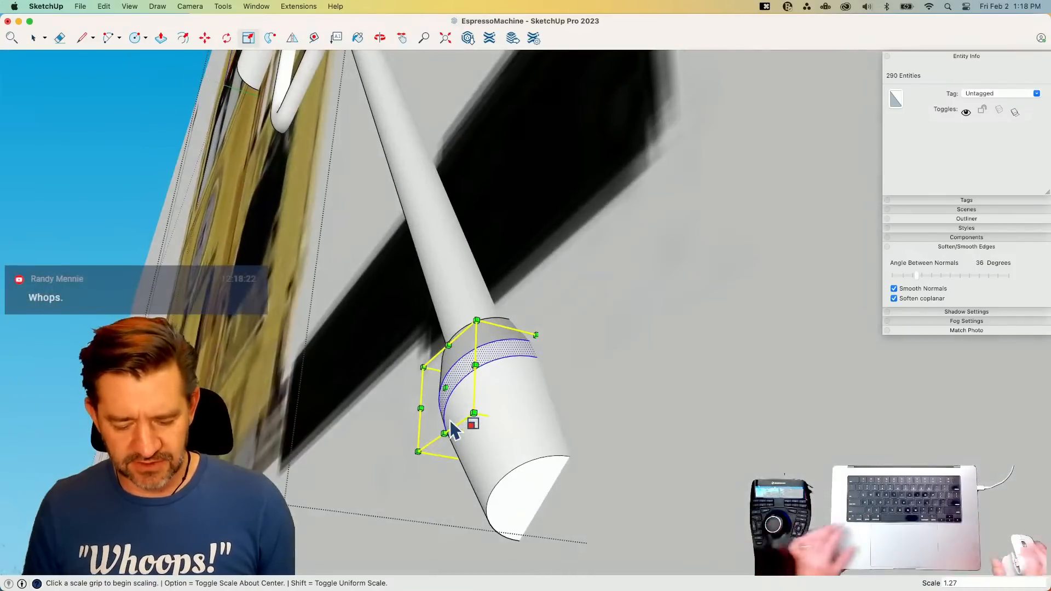
key("super+z")
key("space")
left_click(613, 365)
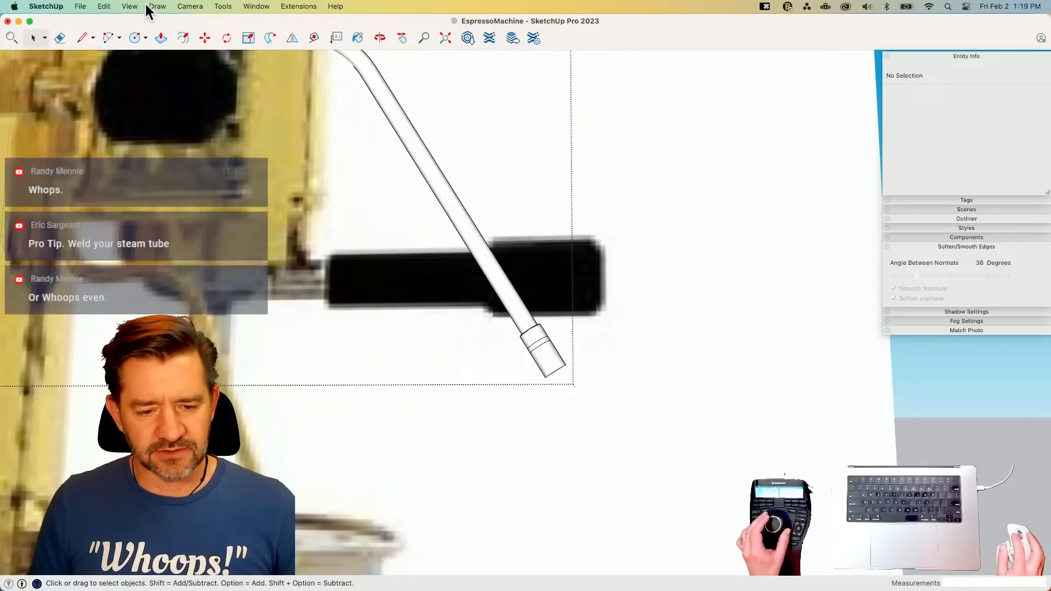
- Place the group's drawing axes on the sleeve's lower end corner, with the red axis running along the pipe
left_click(149, 6)
mouse_move(225, 10)
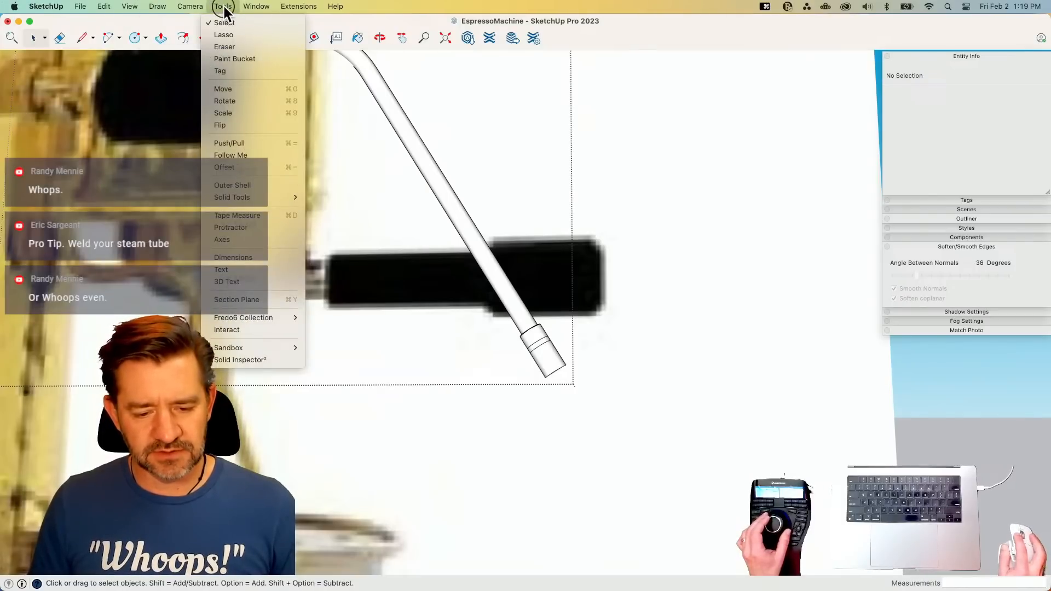
left_click(241, 241)
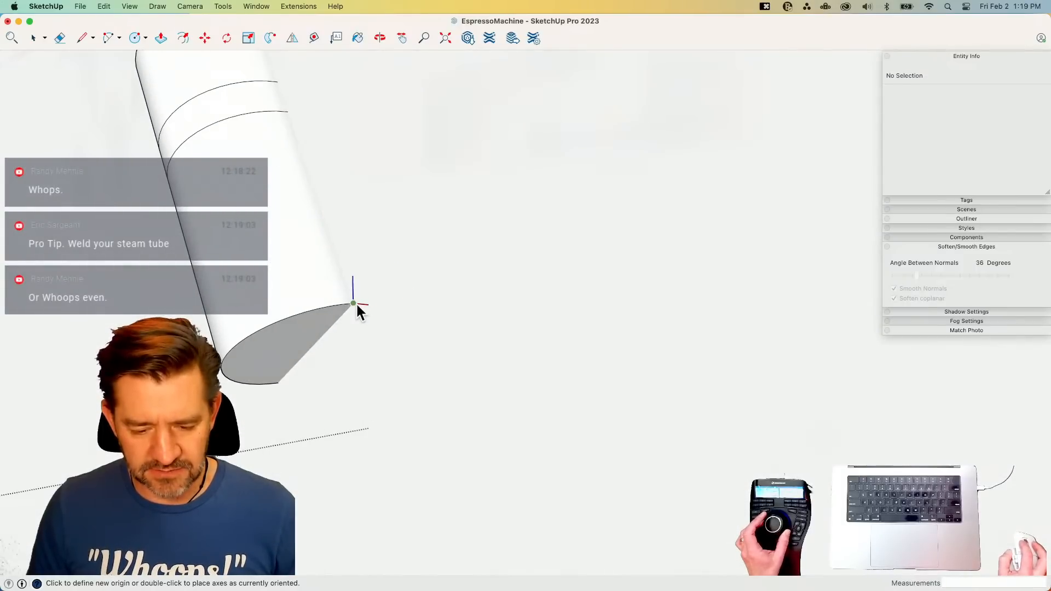
left_click(288, 111)
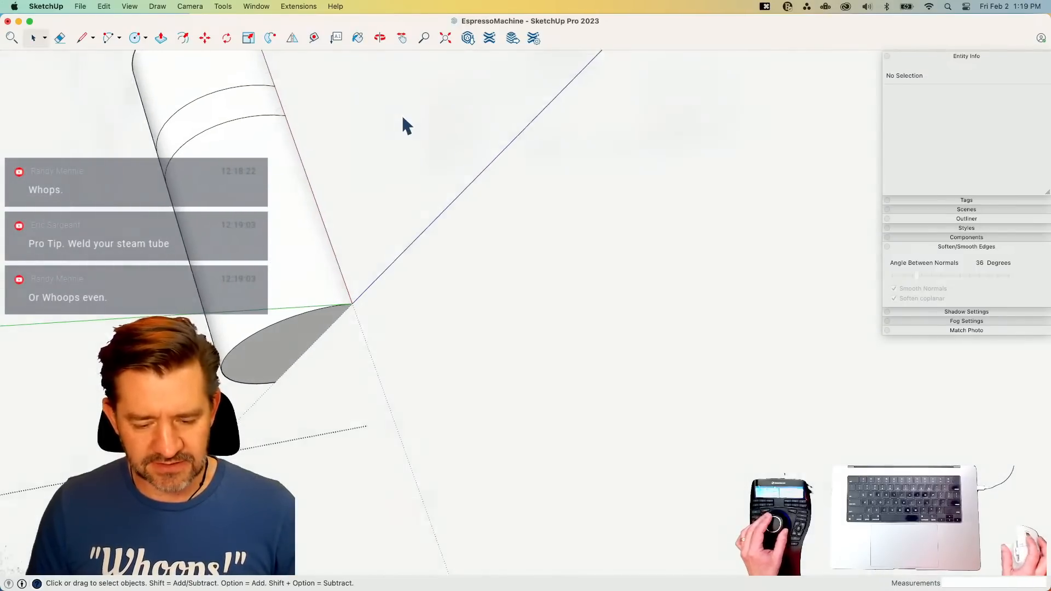
key("space")
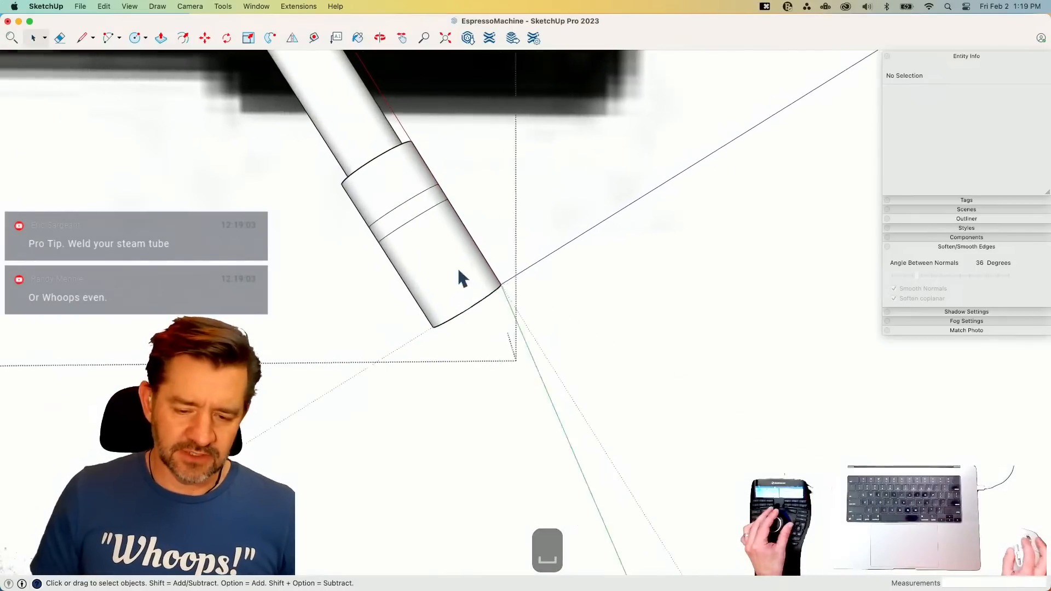
- Select the narrow band around the sleeve and scale it uniformly about its center by 1.58 across the pipe
left_click_drag(508, 263, 350, 221)
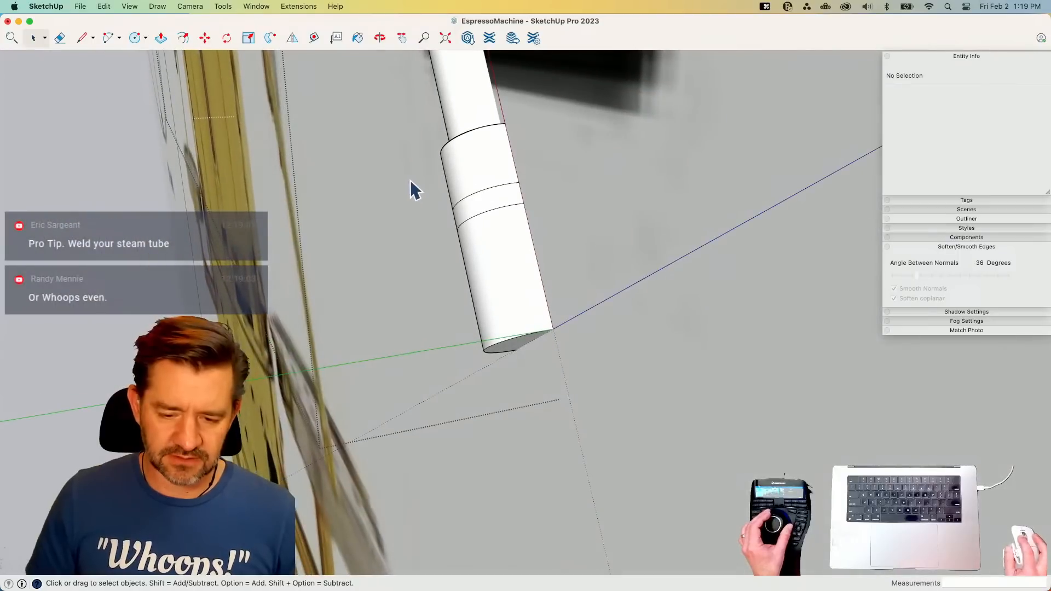
left_click_drag(585, 252, 586, 252)
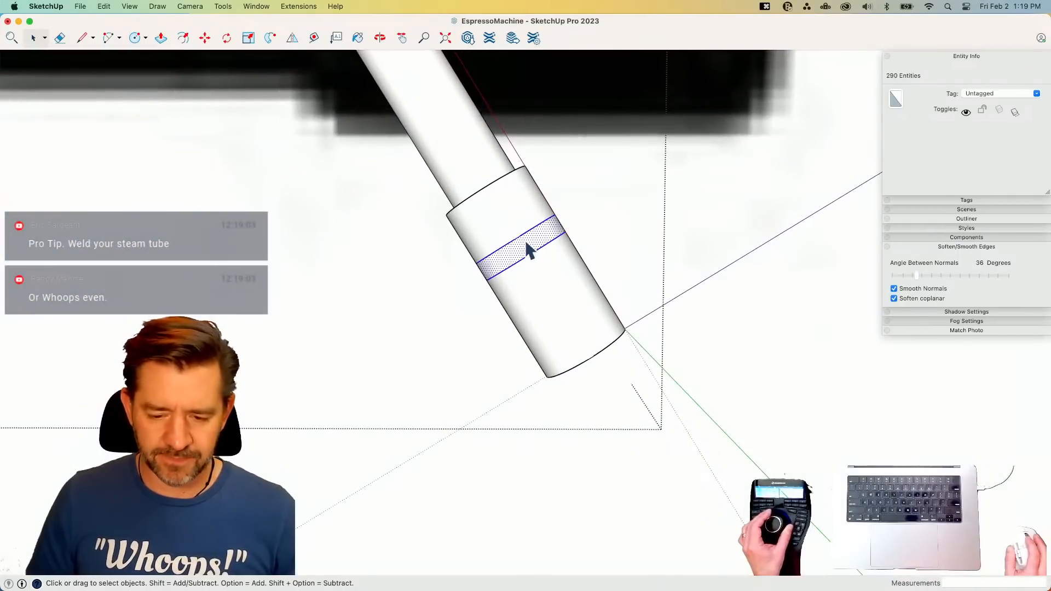
right_click(523, 240)
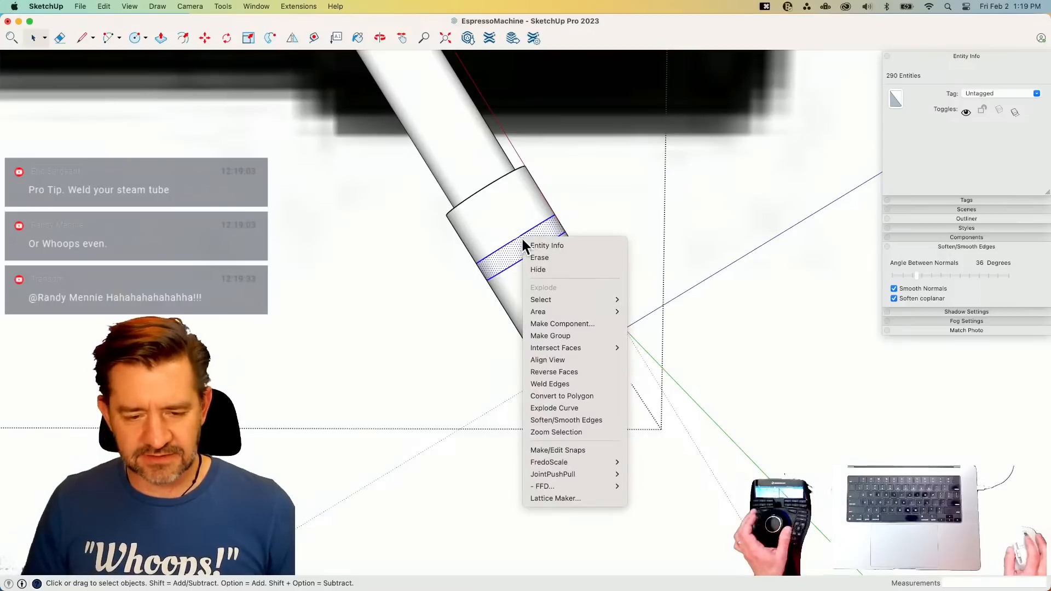
left_click(280, 22)
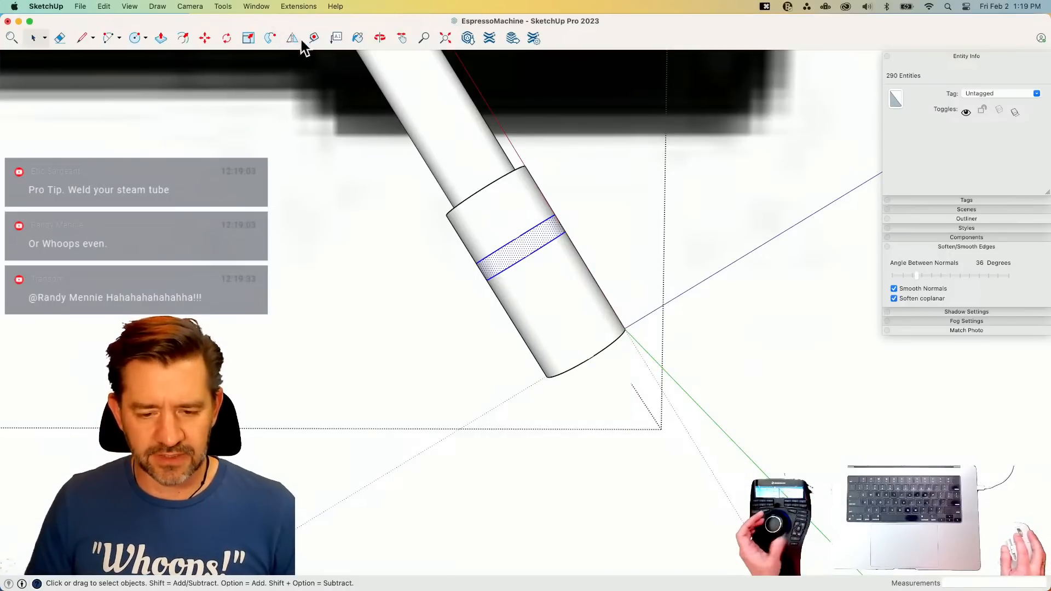
left_click(248, 38)
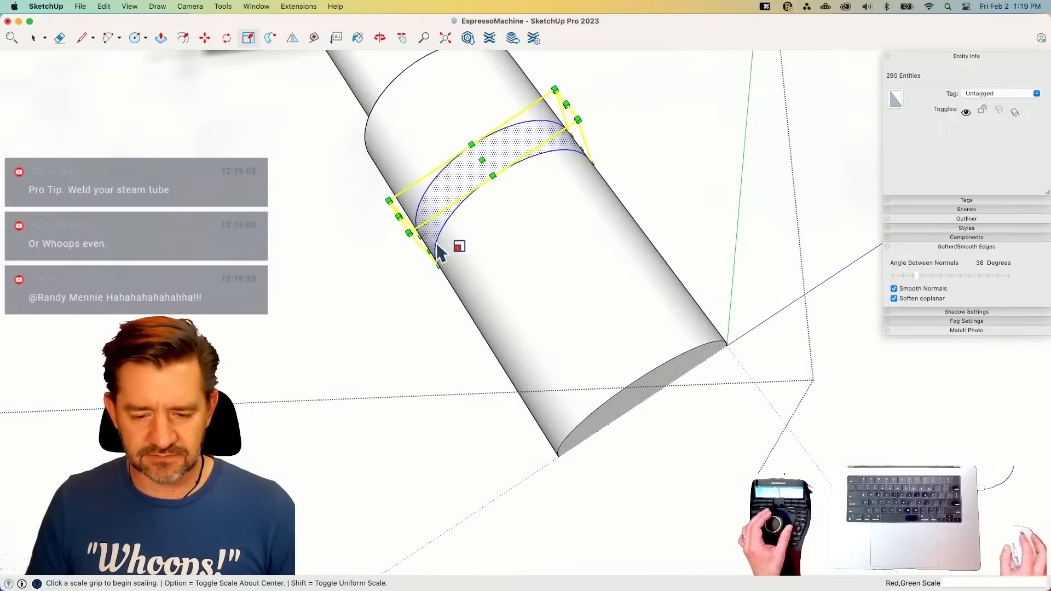
left_click(400, 217)
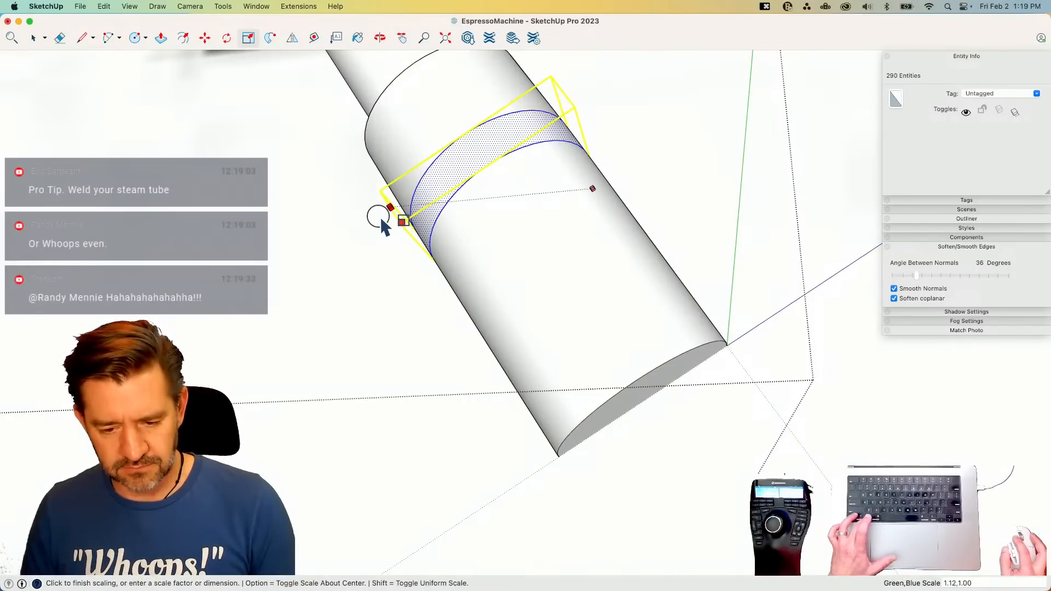
key("alt")
key("shift")
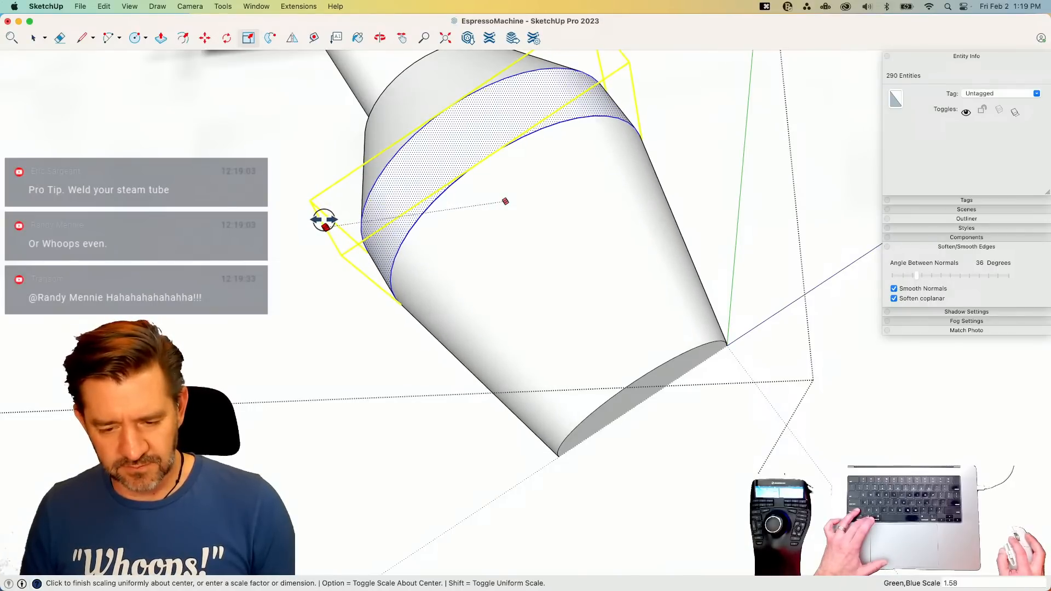
left_click(326, 222)
key("space")
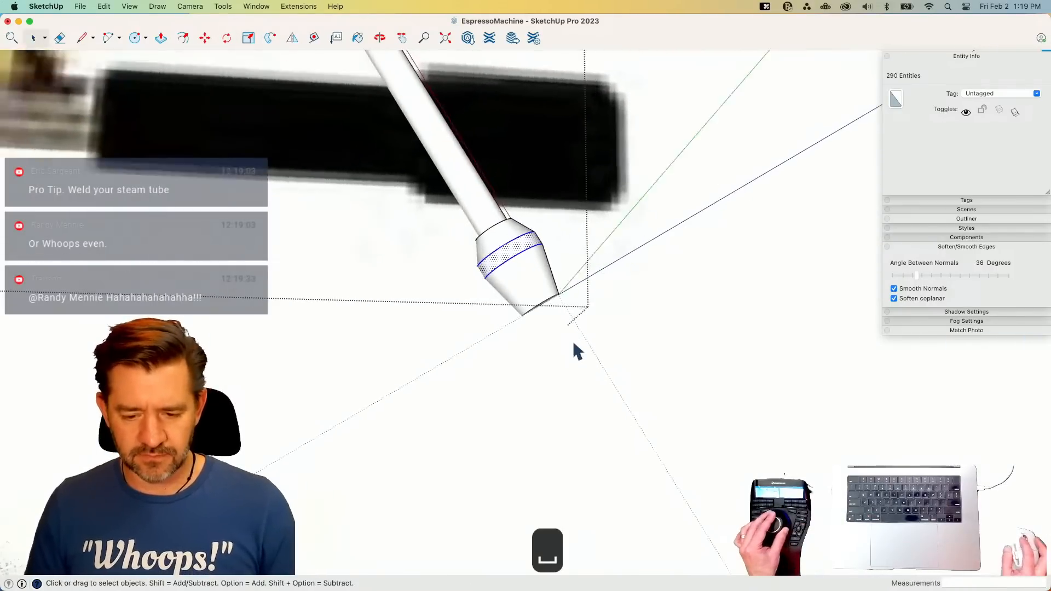
- Scale the sleeve's end face uniformly about its center by about 0.67 to taper the tip
left_click(530, 301)
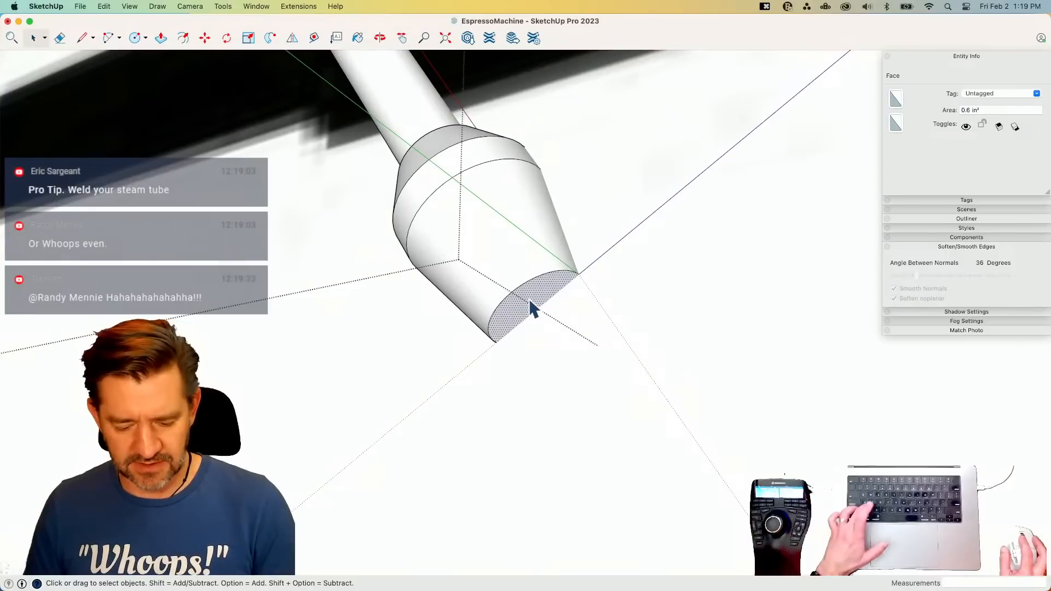
key("s")
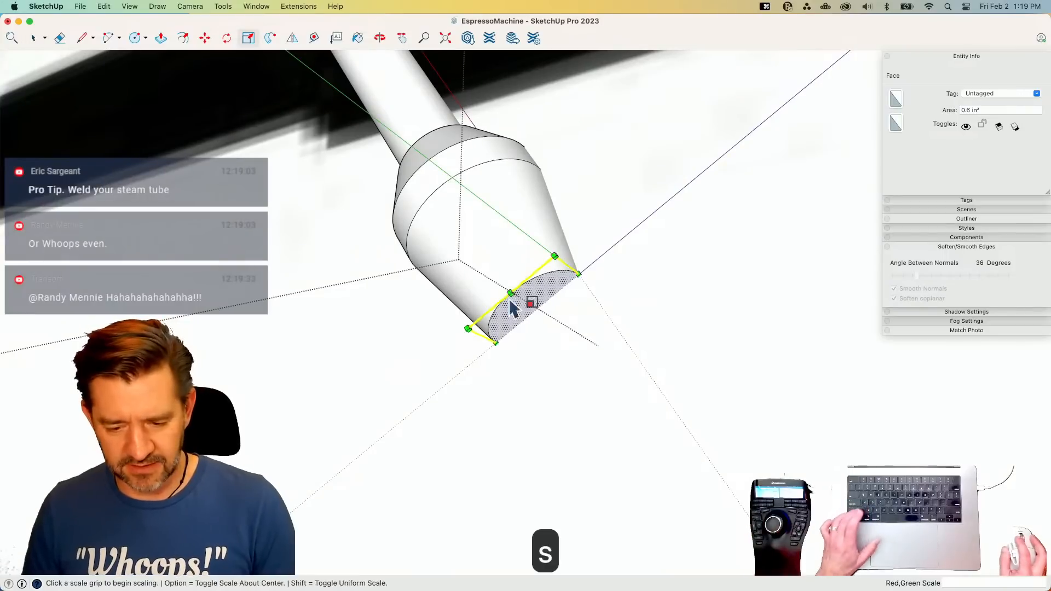
left_click(469, 327)
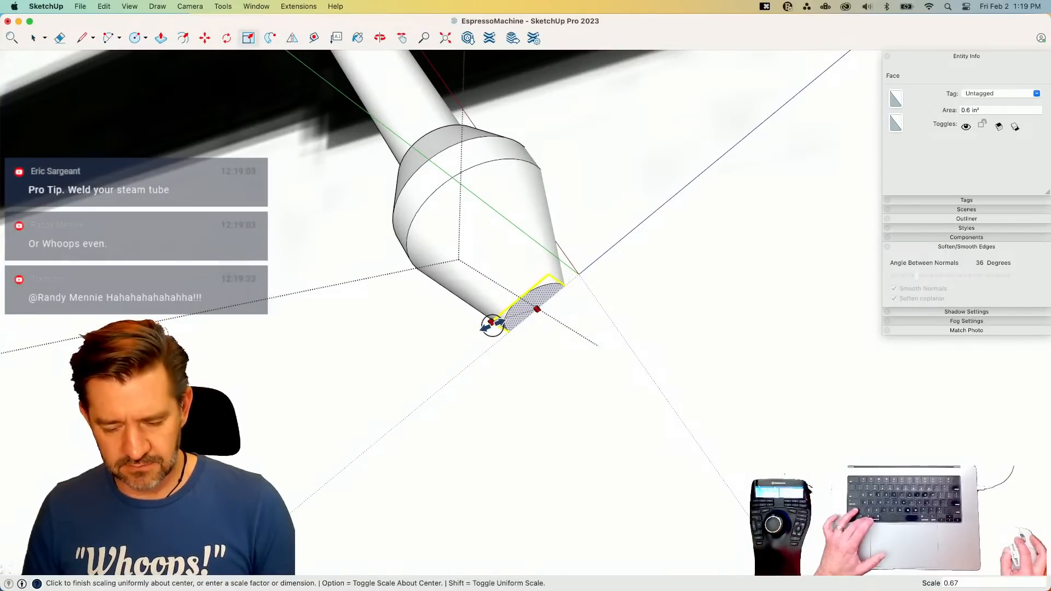
left_click(491, 324)
key("space")
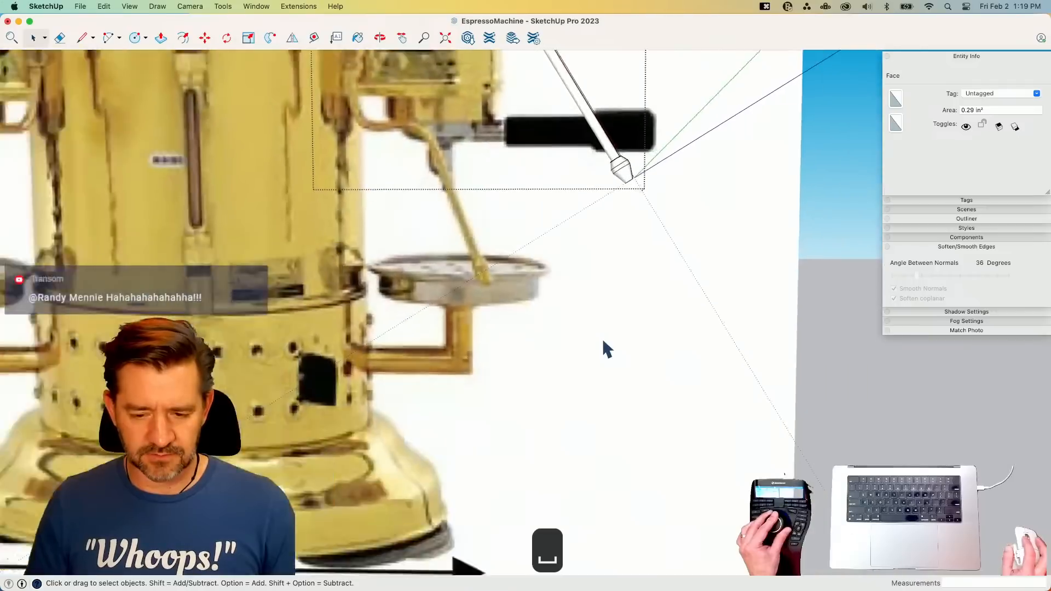
- Try to reset the drawing axes inside the valve and steam pipe group, and close the group
scroll(602, 341, "down", 5)
left_click(778, 323)
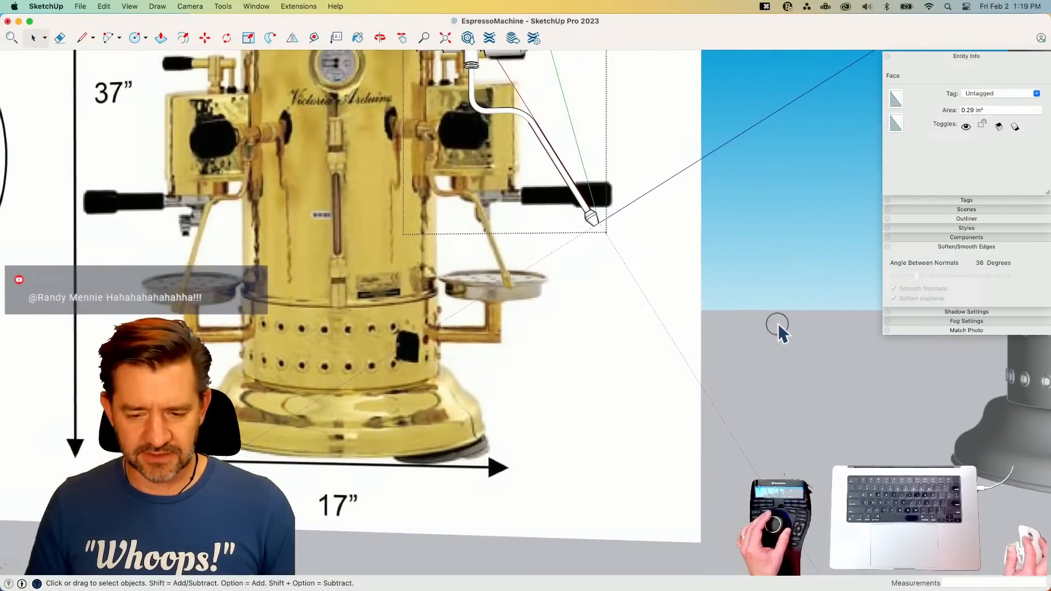
left_click(507, 169)
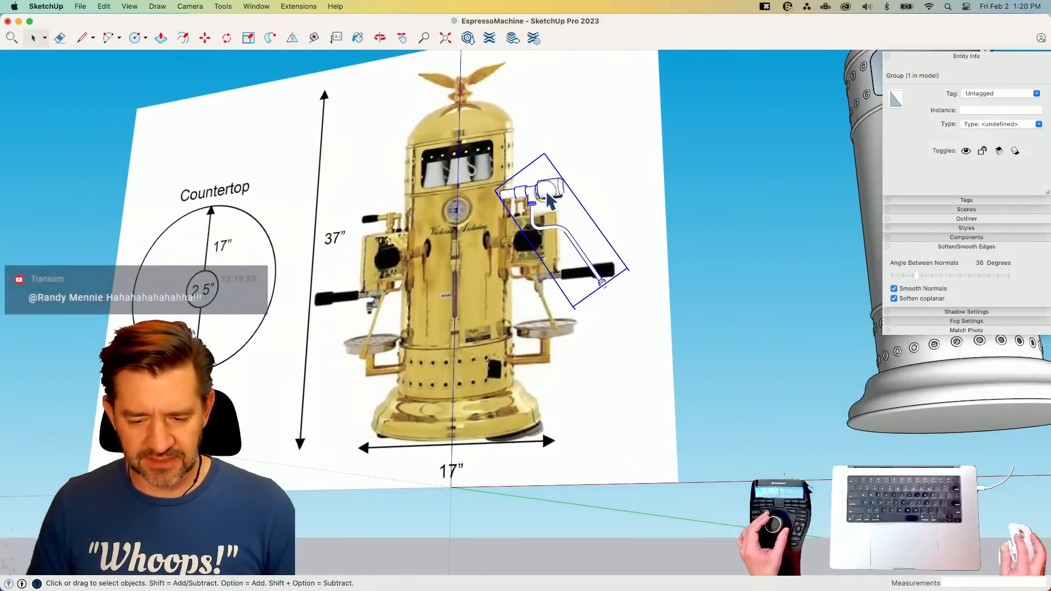
double_click(549, 200)
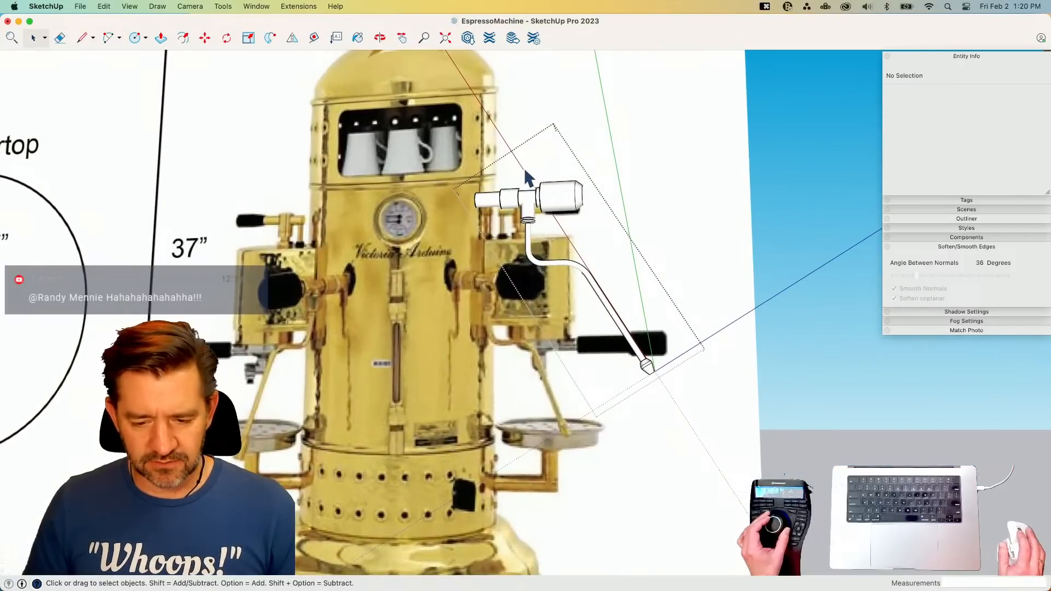
right_click(523, 167)
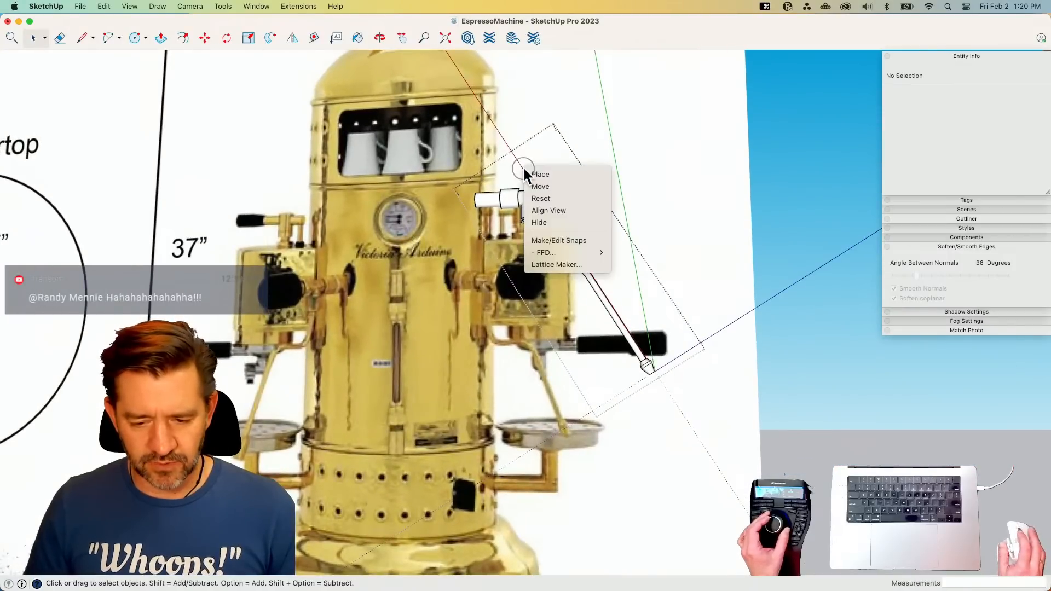
left_click(566, 197)
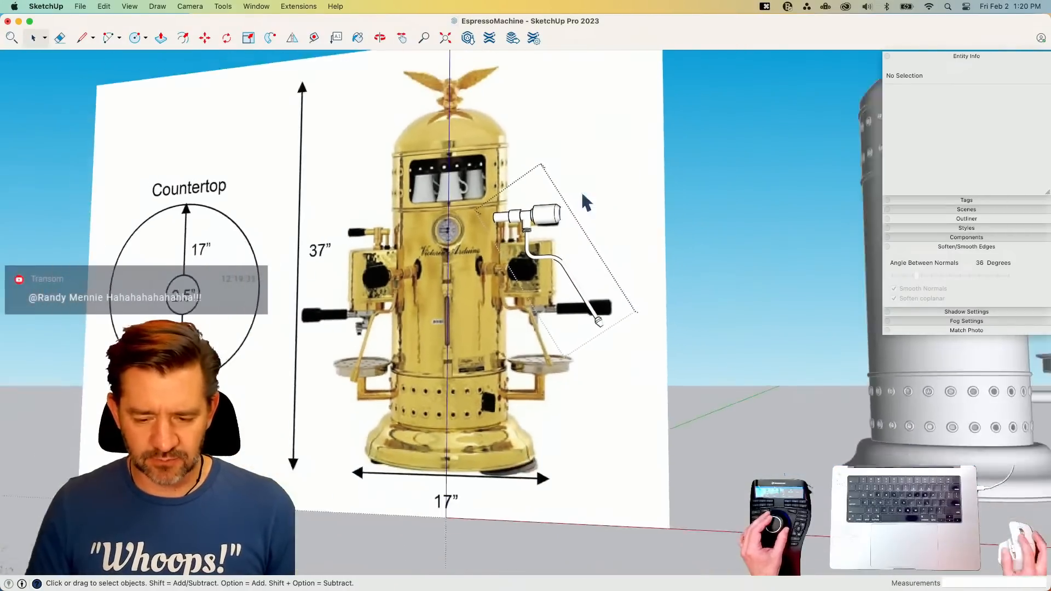
left_click(702, 198)
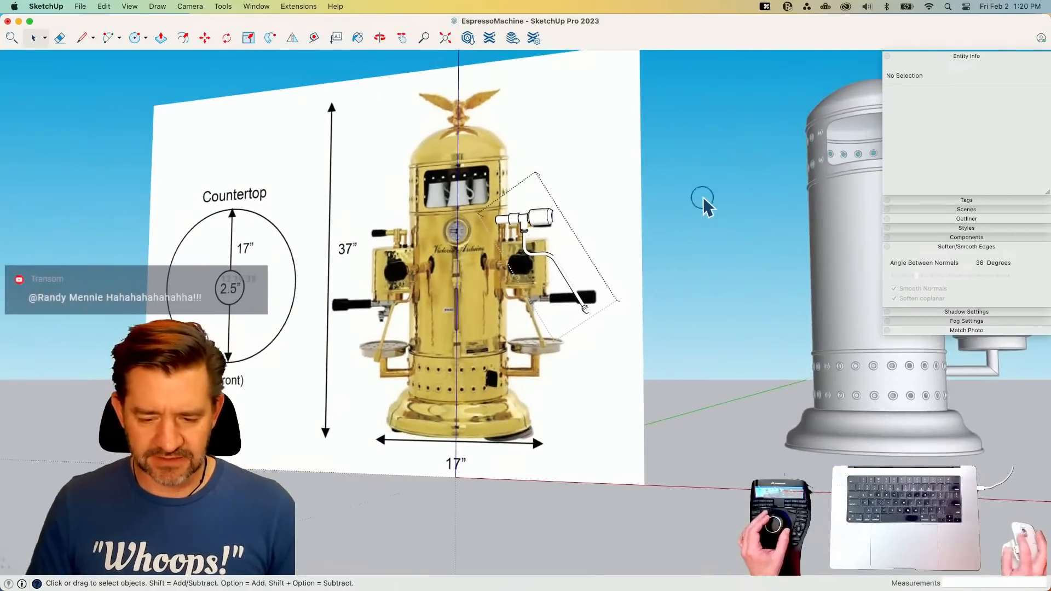
- Reopen the valve and steam pipe group and retry resetting its tilted axes two more times
left_click(532, 229)
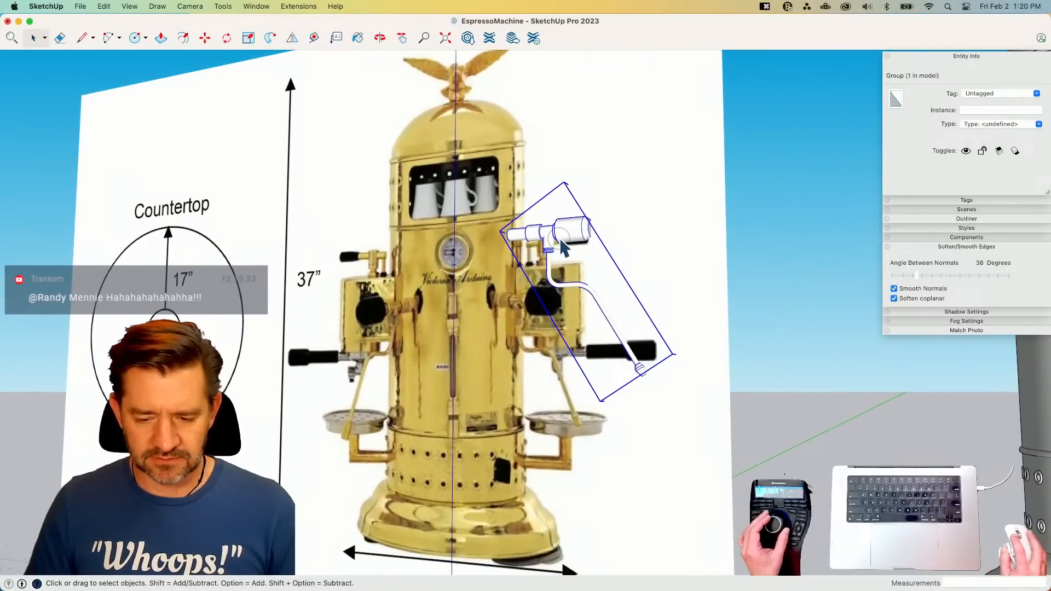
double_click(563, 246)
right_click(540, 200)
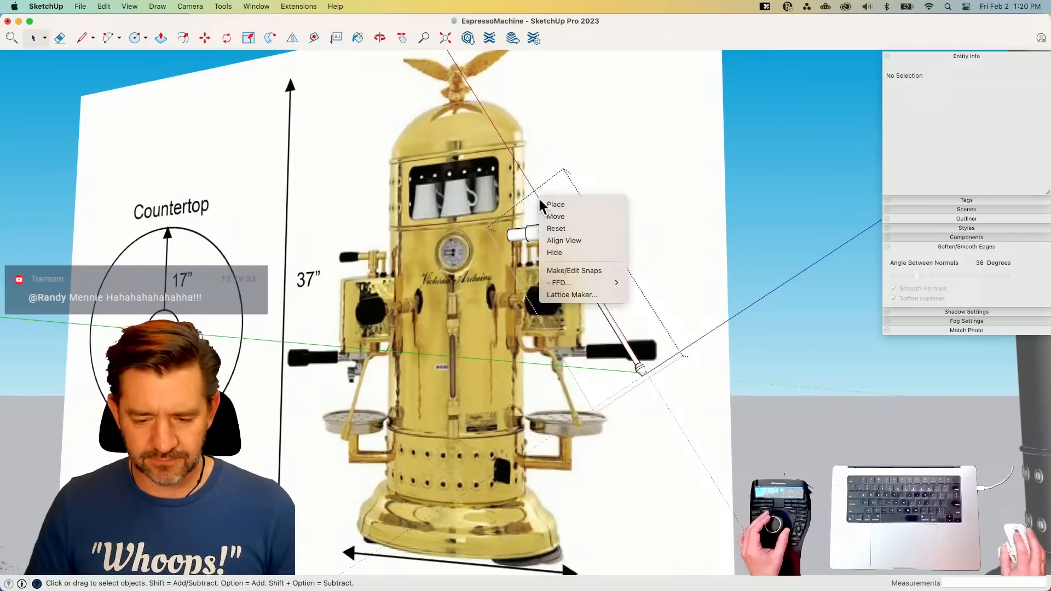
left_click(564, 228)
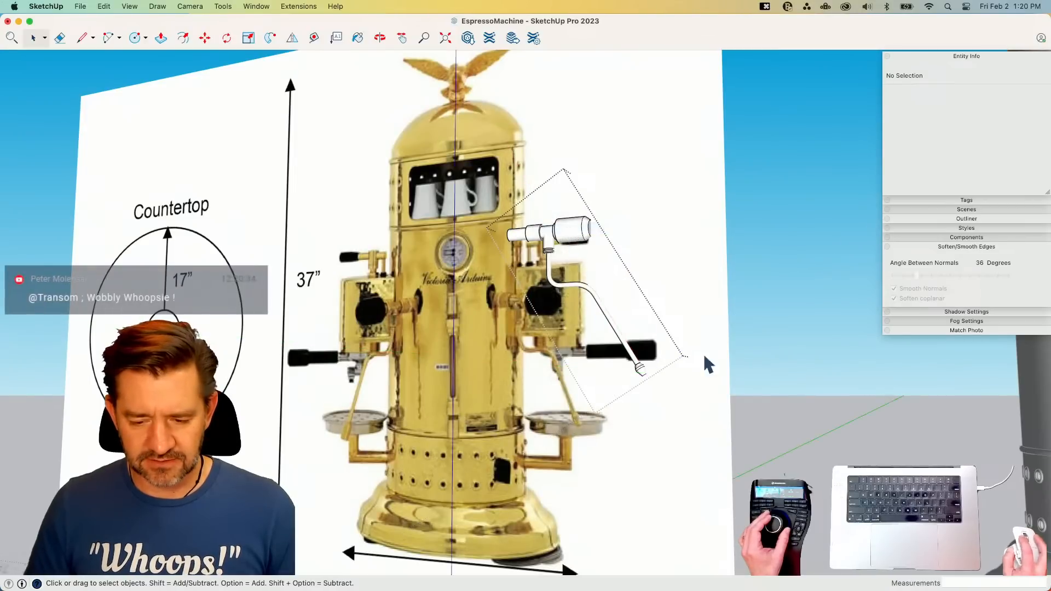
left_click(784, 415)
triple_click(566, 239)
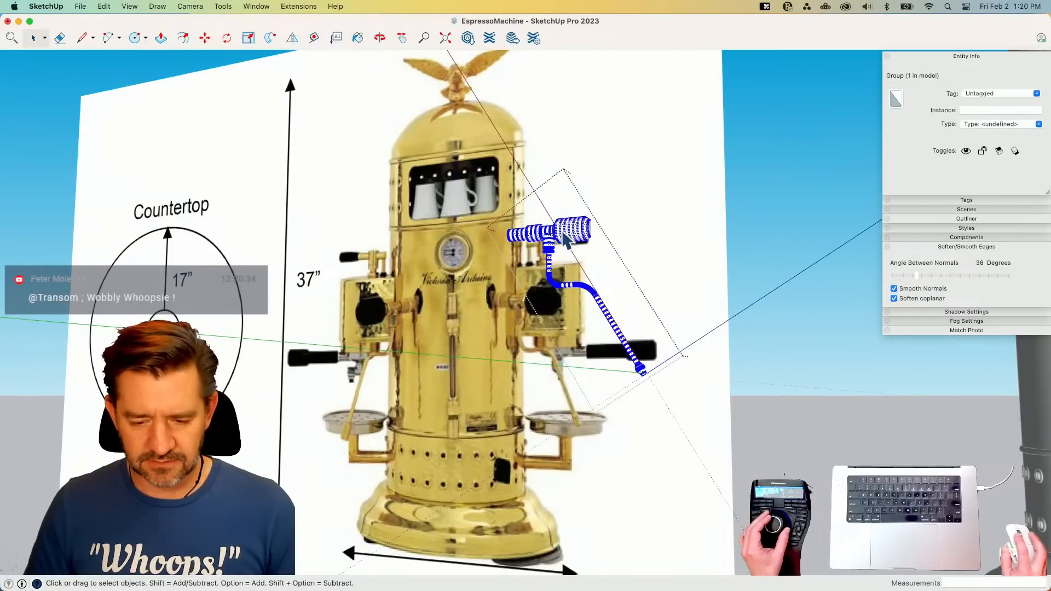
right_click(548, 213)
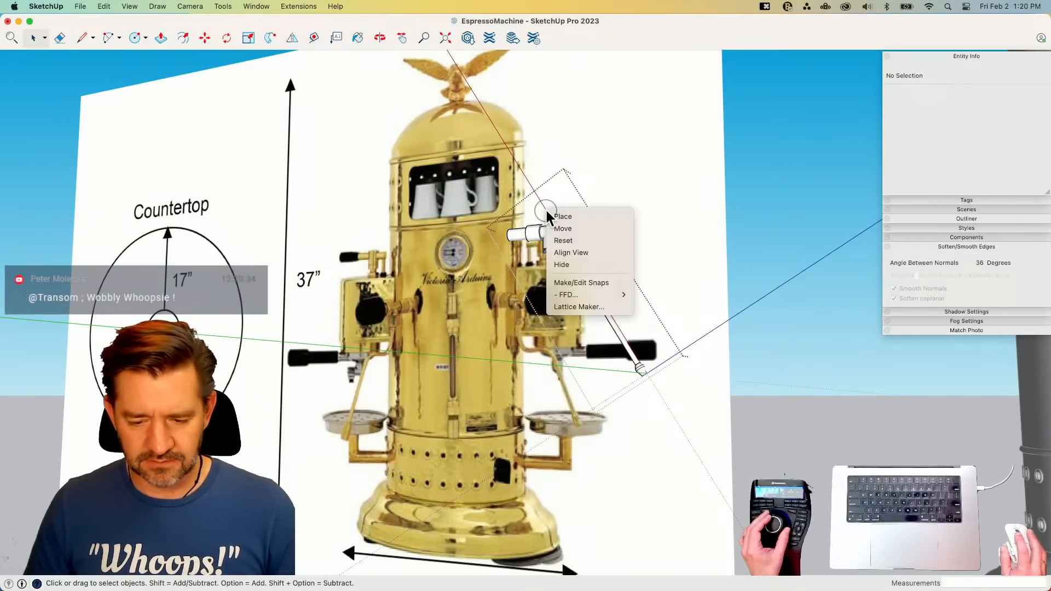
left_click(571, 239)
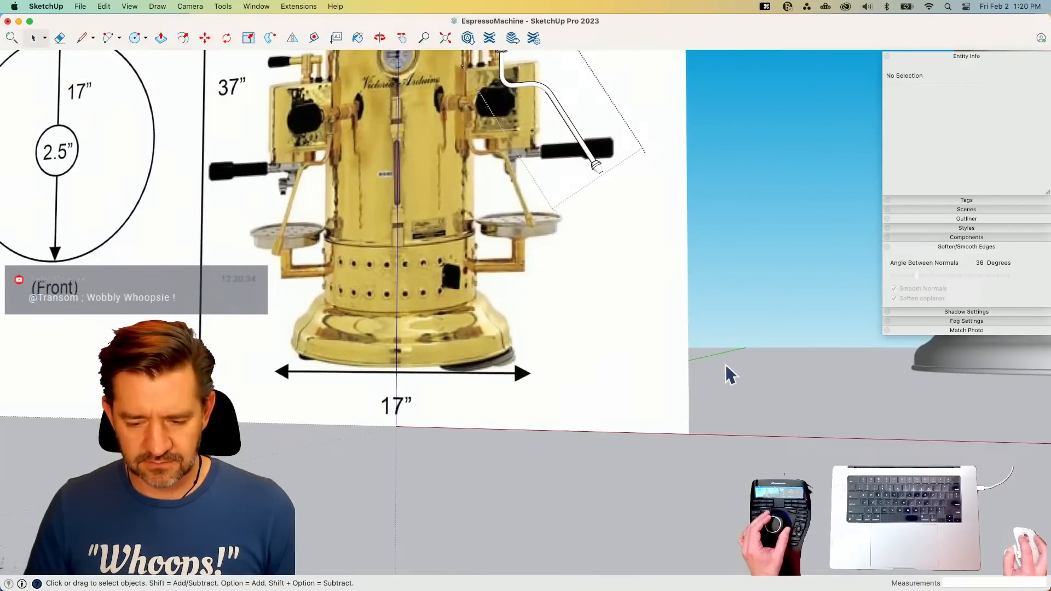
key("l")
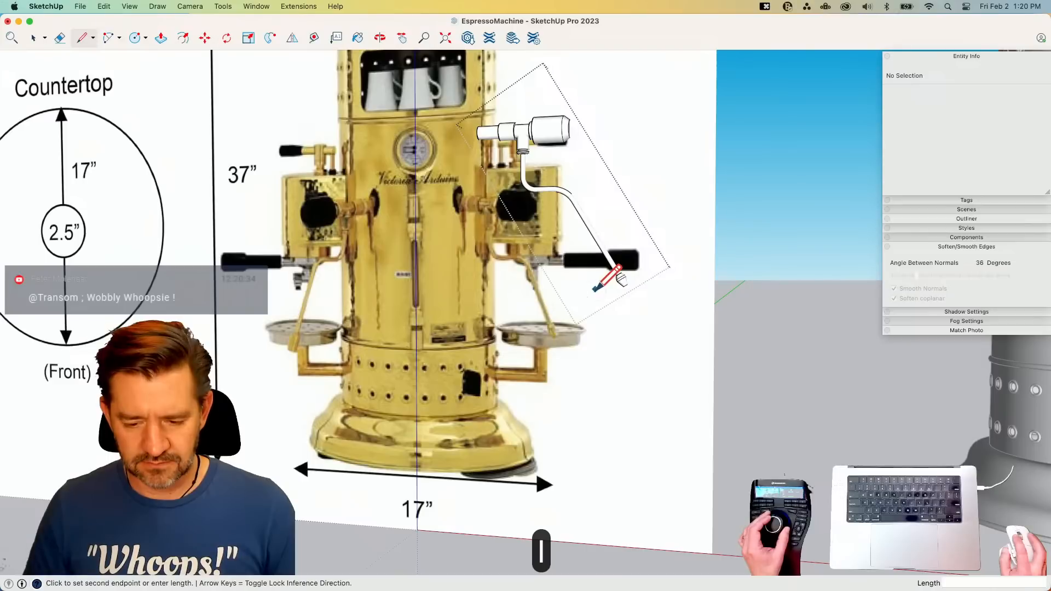
key("e")
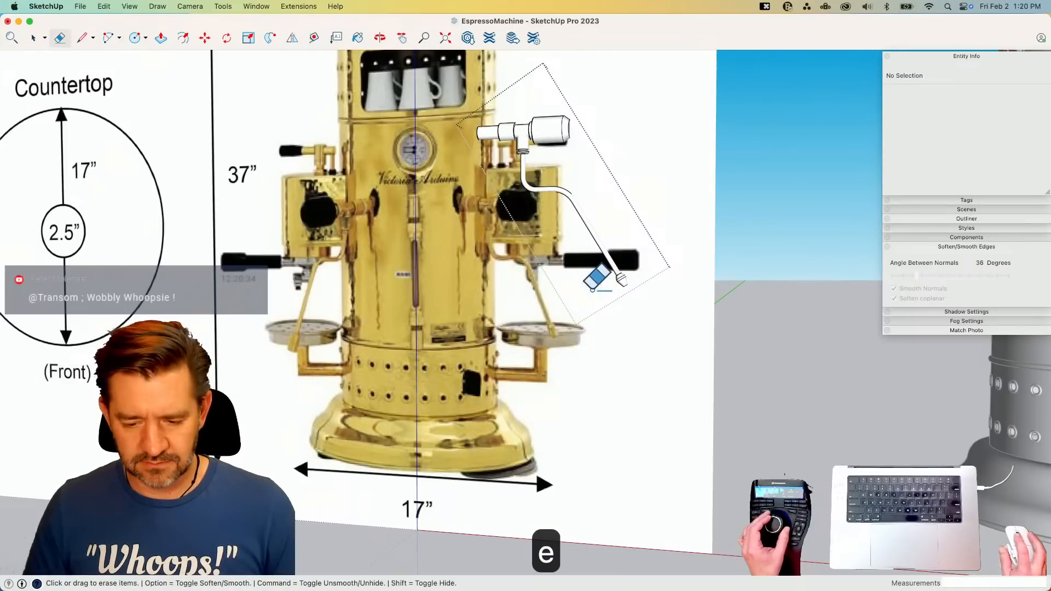
key("space")
- Place the valve group's axes at the model origin below the reference image, aligned with the model's red axis, and reselect the group
double_click(530, 128)
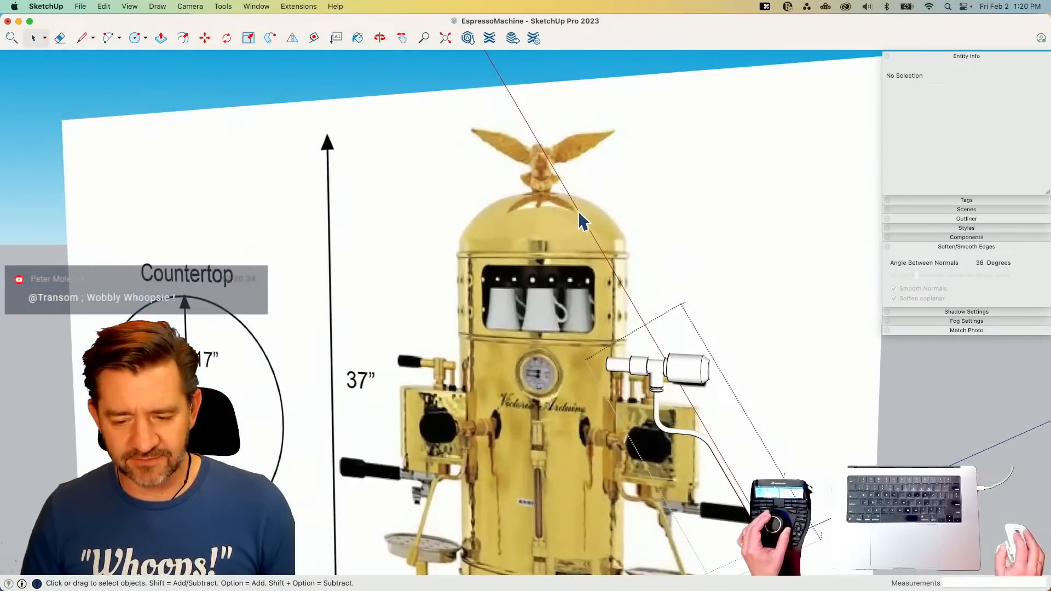
right_click(579, 215)
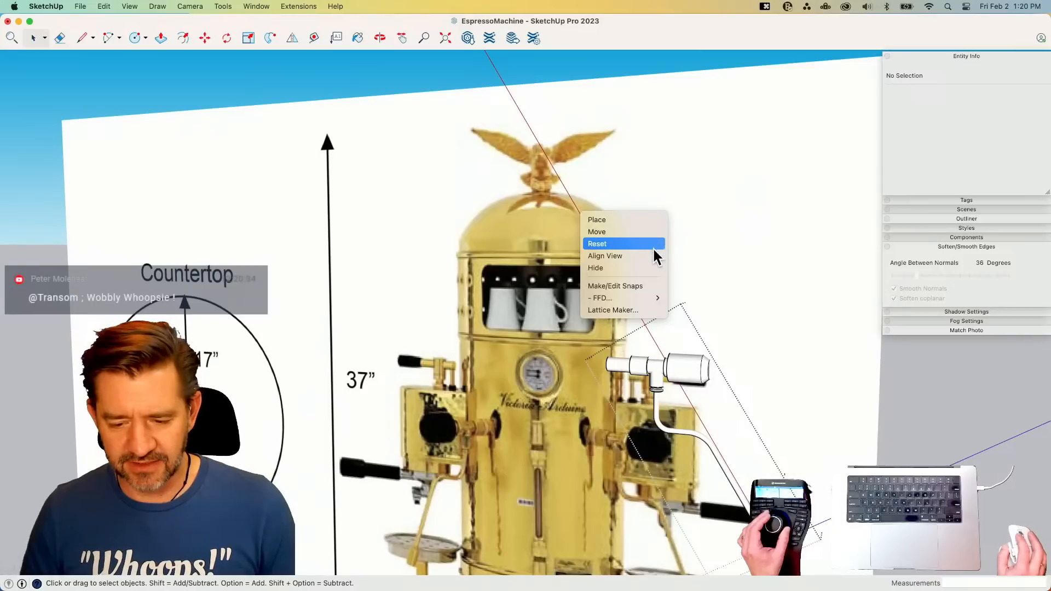
left_click(626, 219)
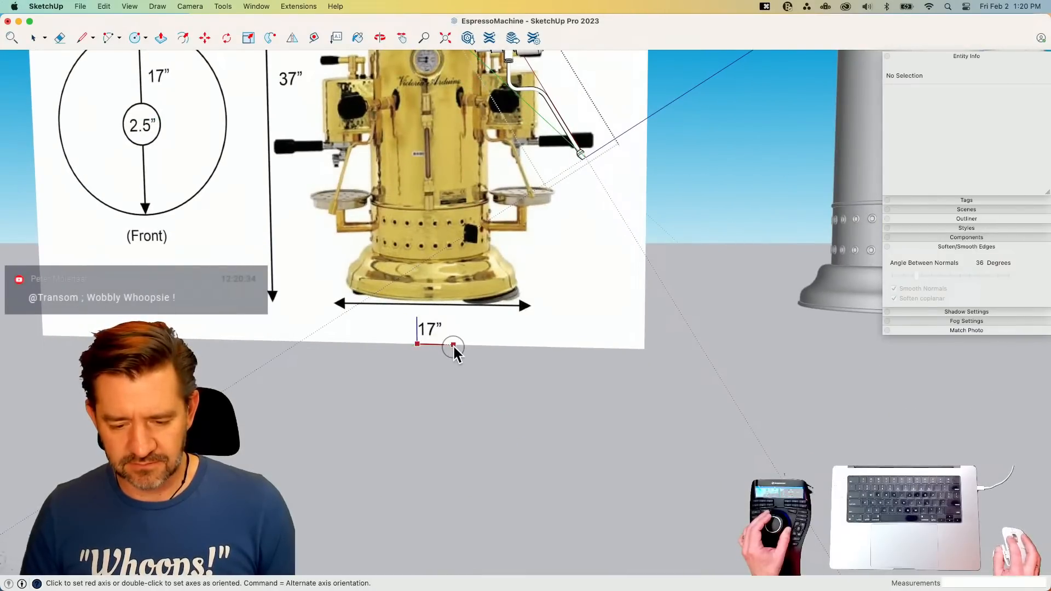
left_click(453, 346)
key("space")
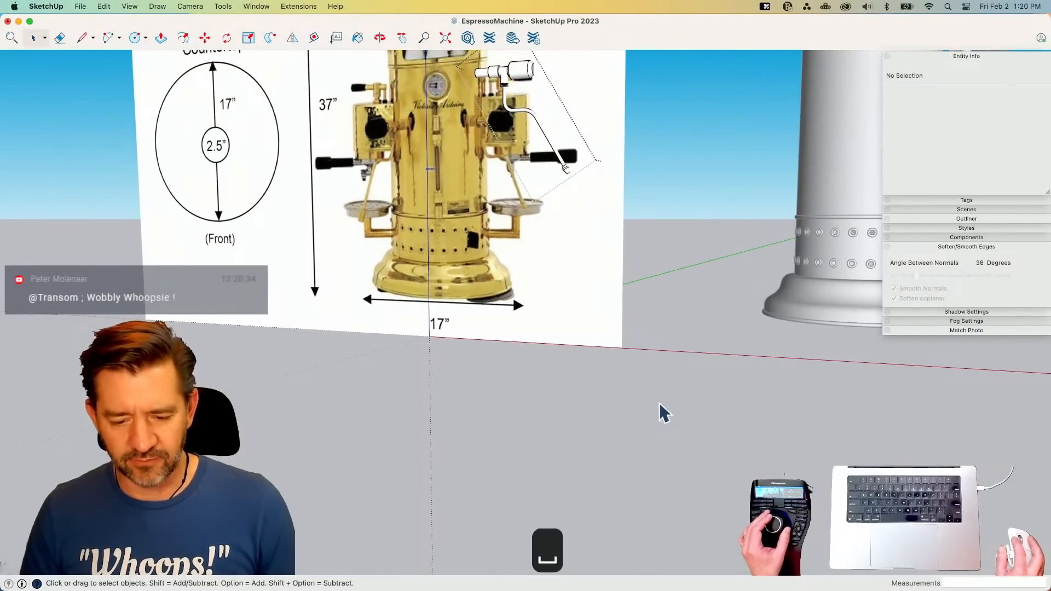
left_click(546, 197)
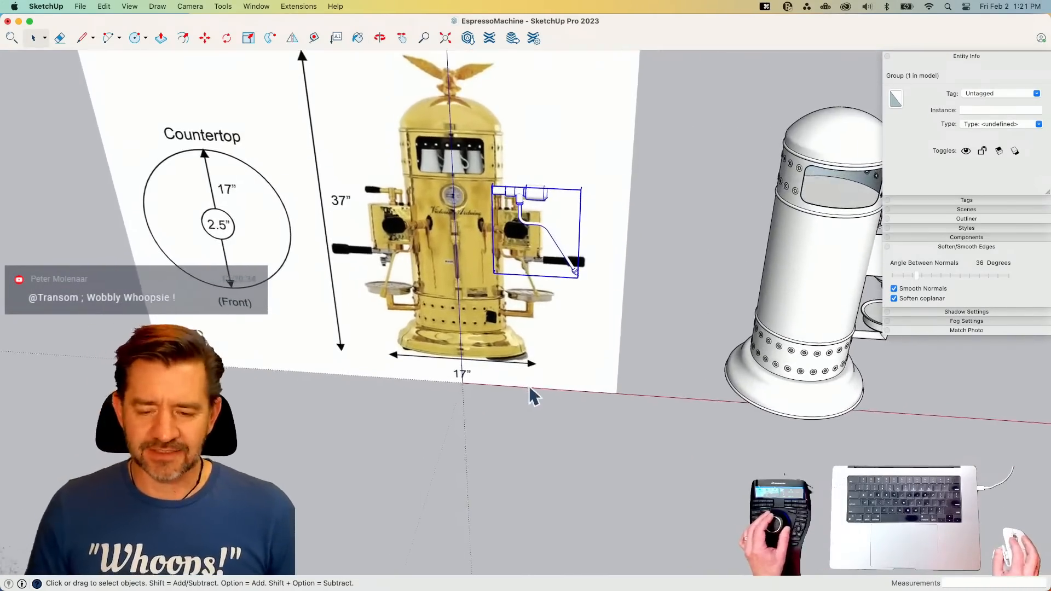
- Move the valve and steam pipe group down about 10" on the reference image, and about 7' 4 7/8" along the red axis onto the machine
key("m")
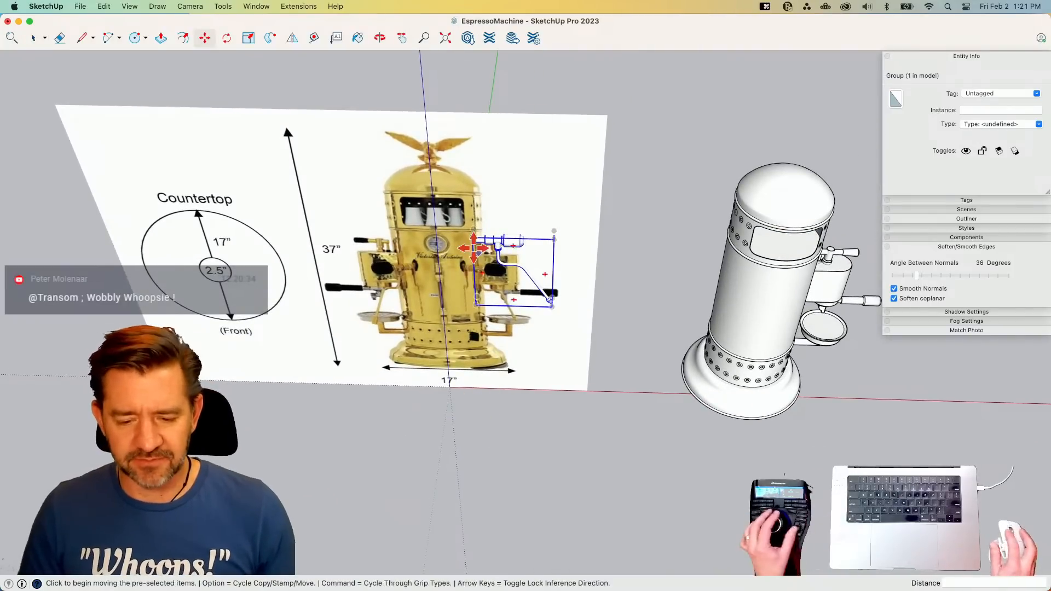
key("space")
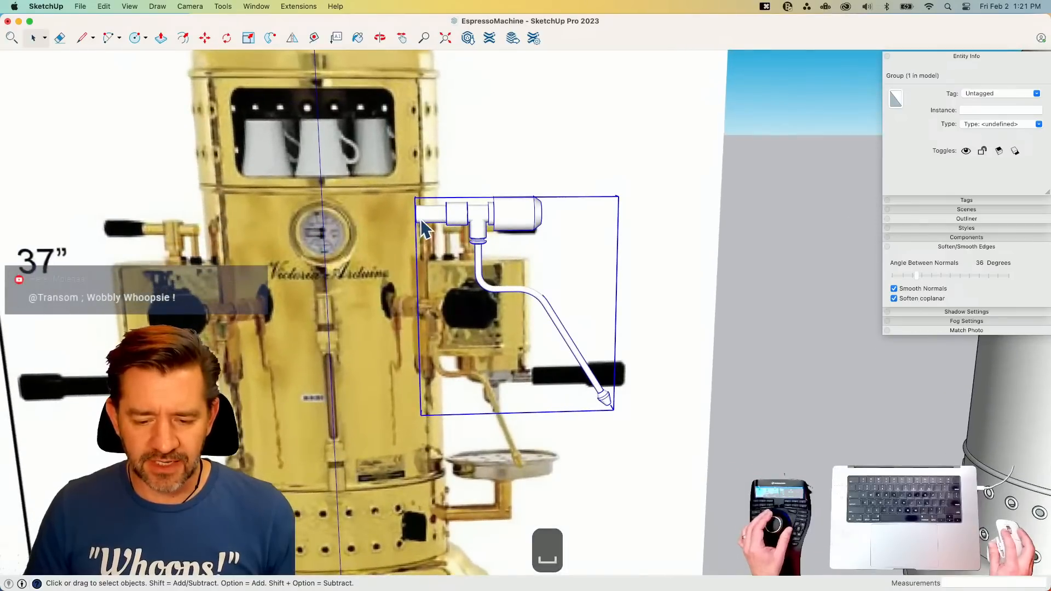
key("m")
left_click(626, 219)
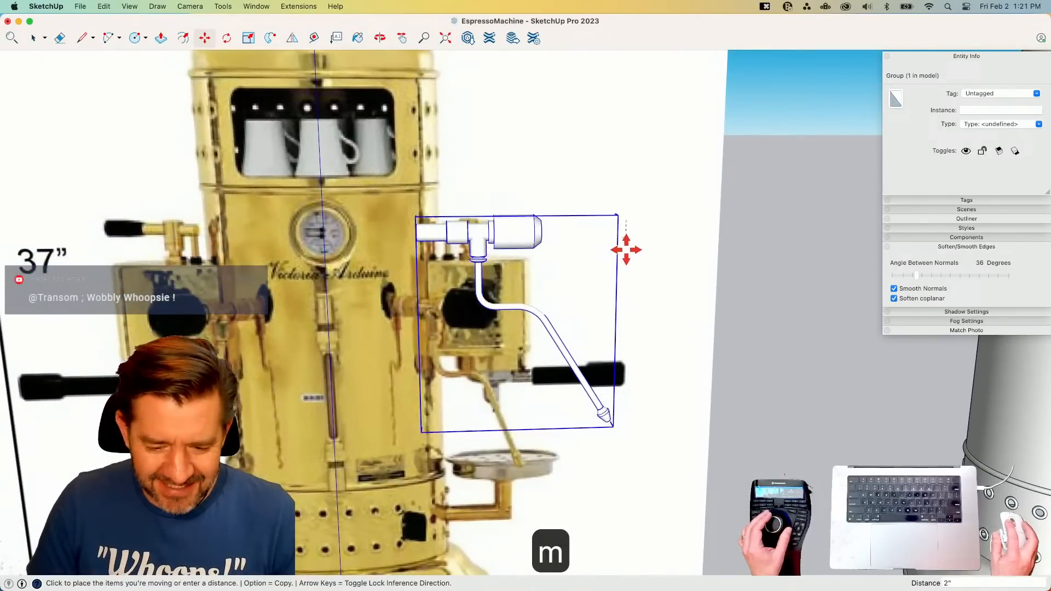
left_click(625, 308)
scroll(457, 386, "up", 5)
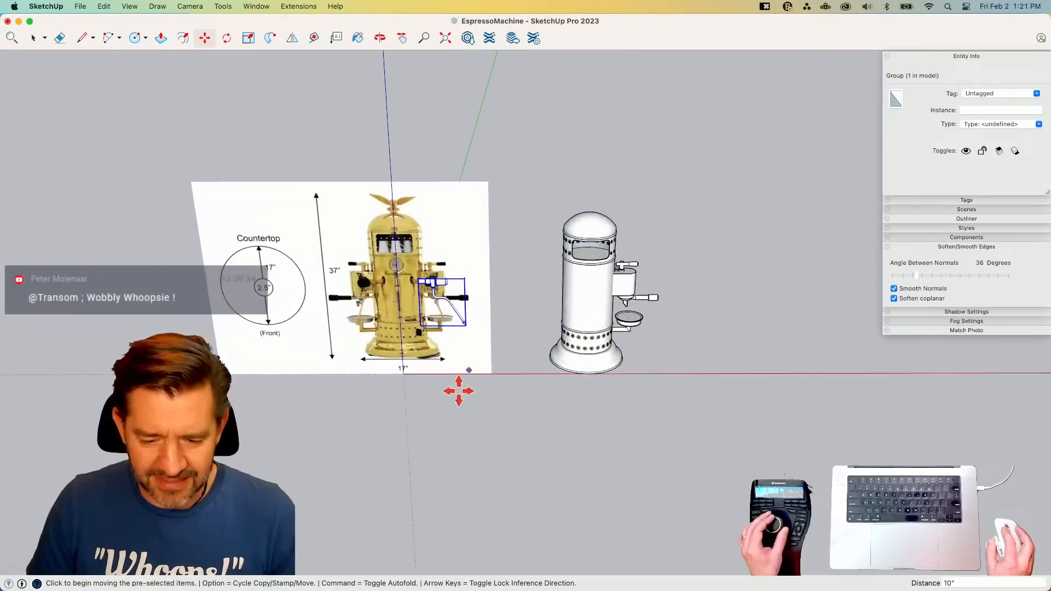
left_click(371, 418)
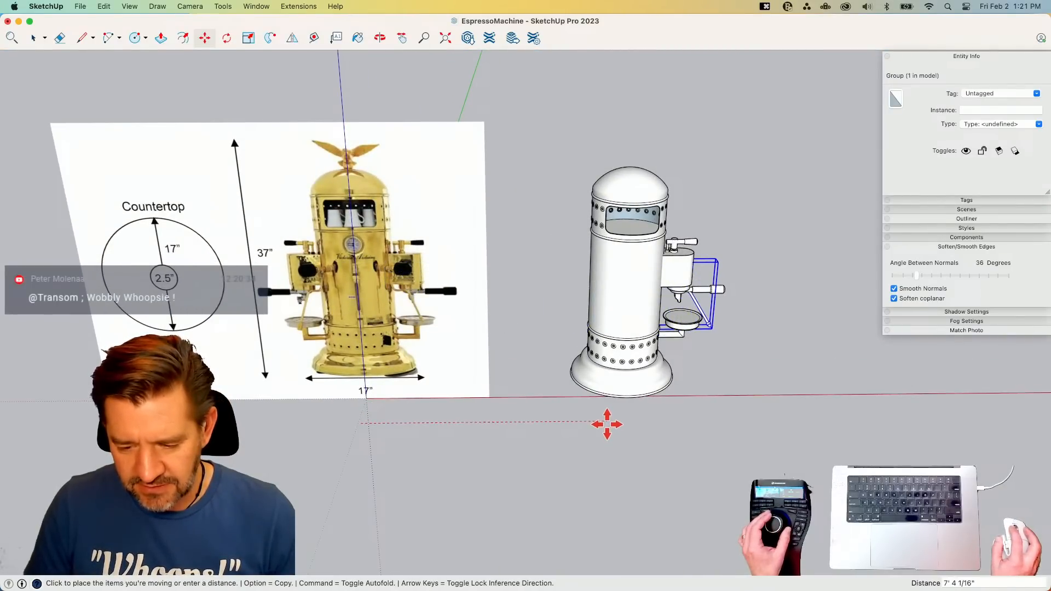
left_click(609, 425)
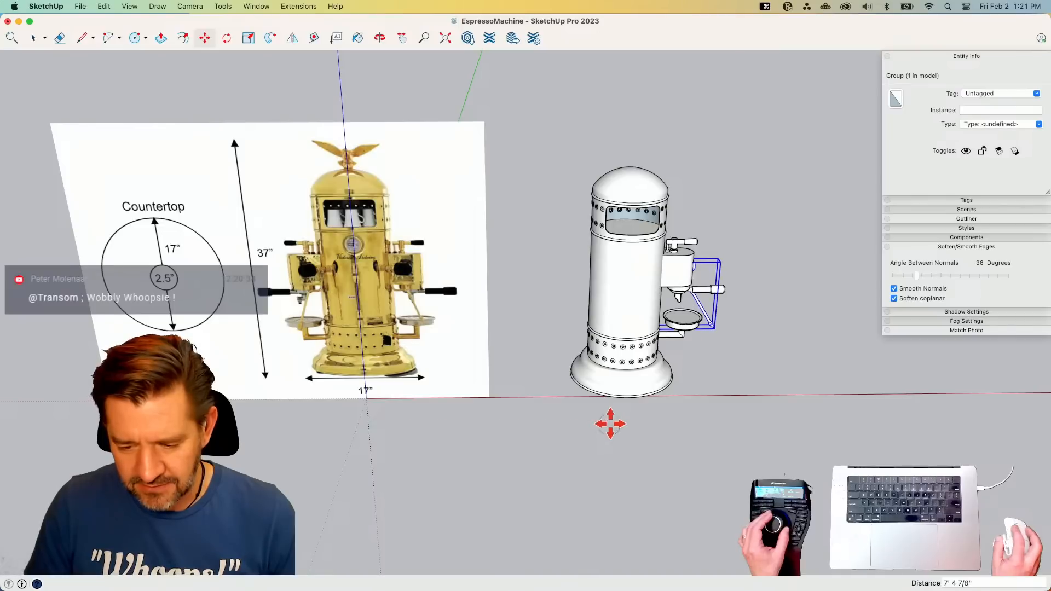
- Hide the CoffeeDrippyBit component on the machine's side
key("space")
right_click(641, 281)
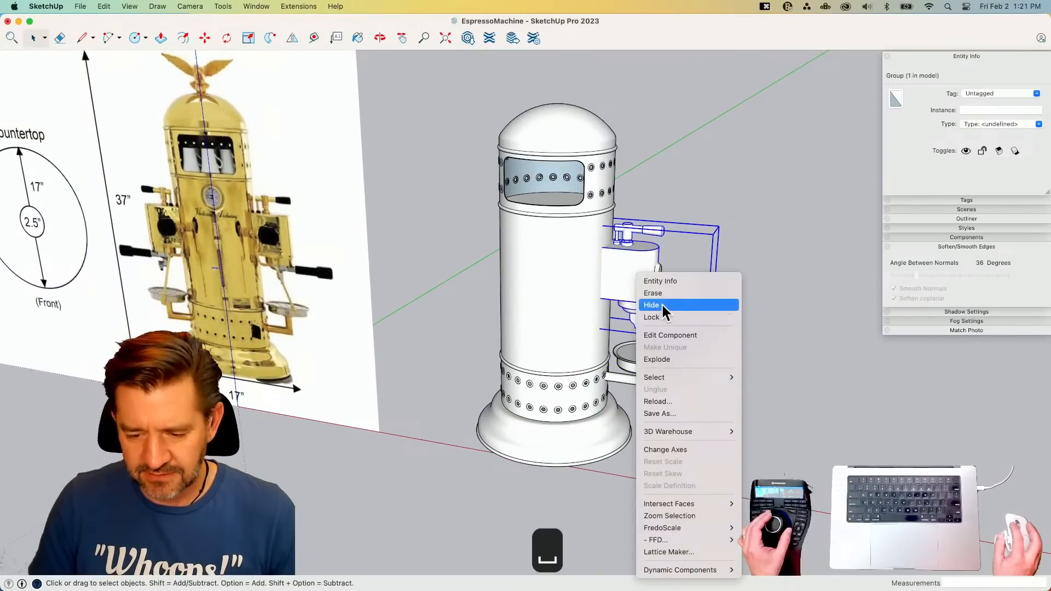
left_click(652, 304)
- Show hidden geometry and rotate the valve and steam pipe group about 36 degrees toward the front around the center of the machine's base
left_click(630, 269)
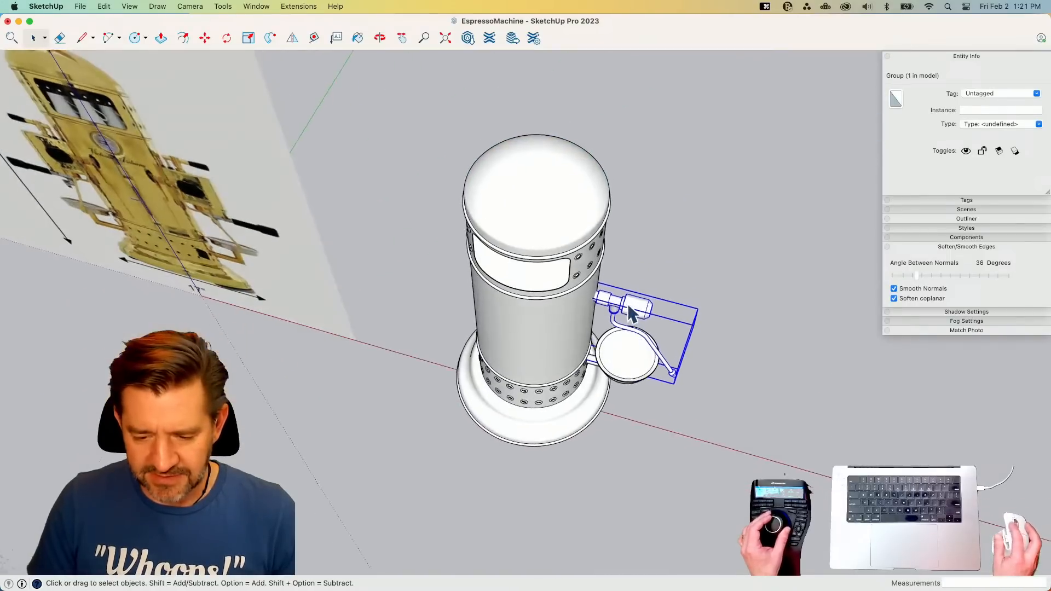
key("q")
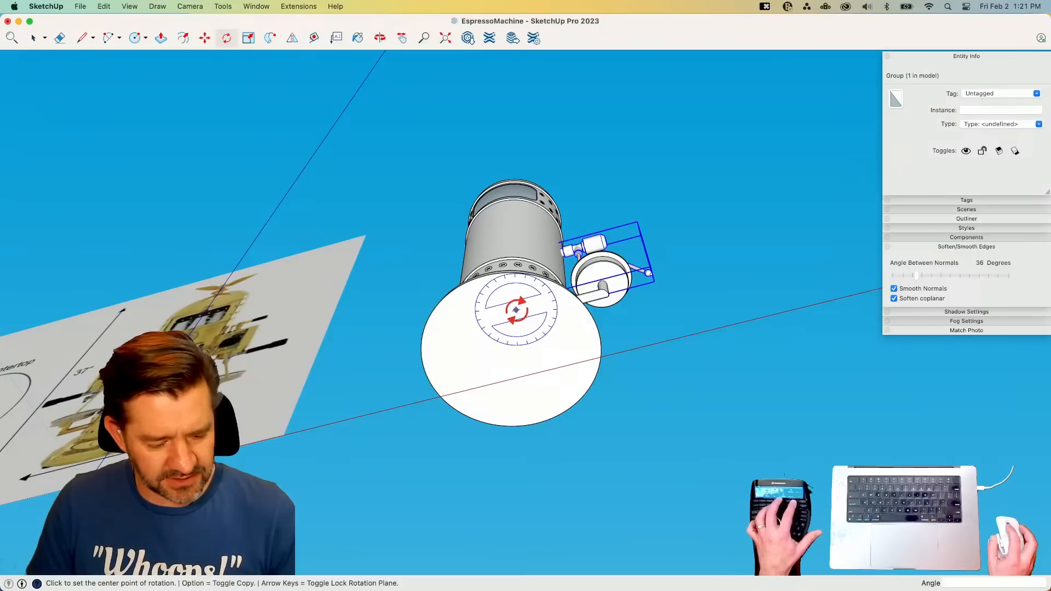
key("alt+h")
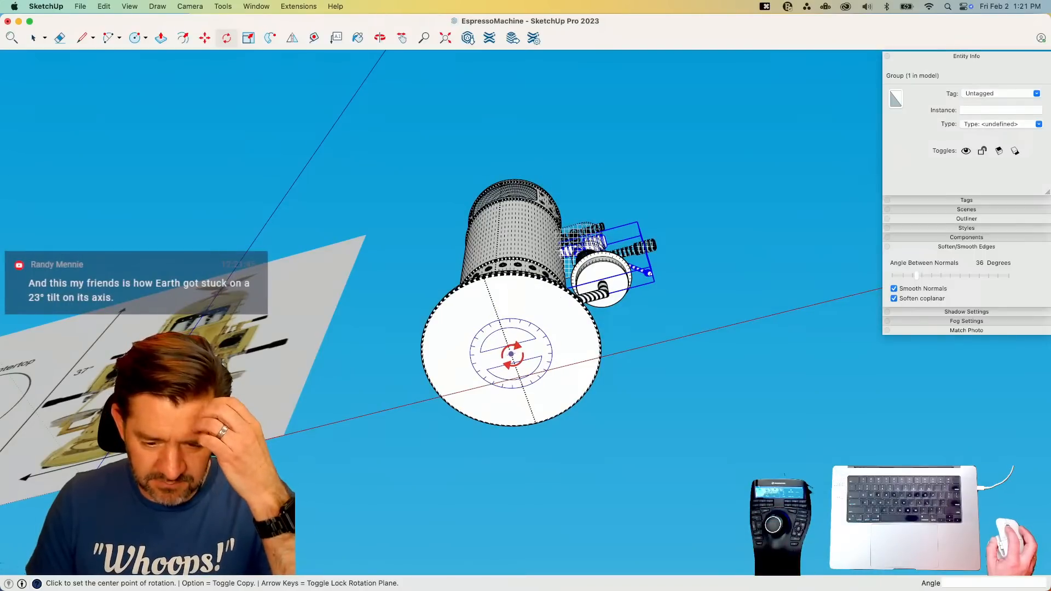
left_click(511, 355)
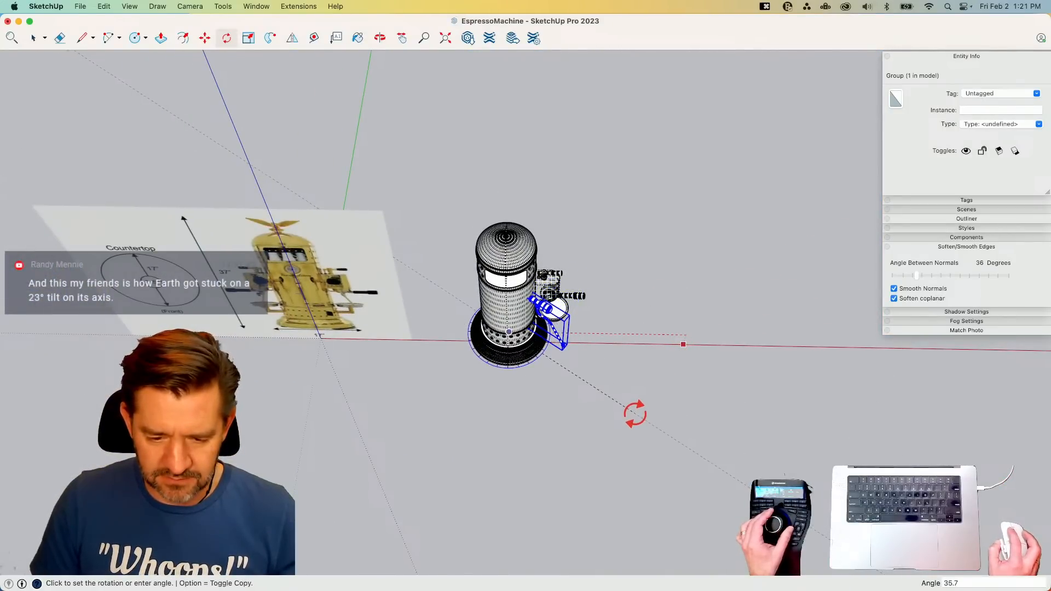
left_click(634, 414)
key("space")
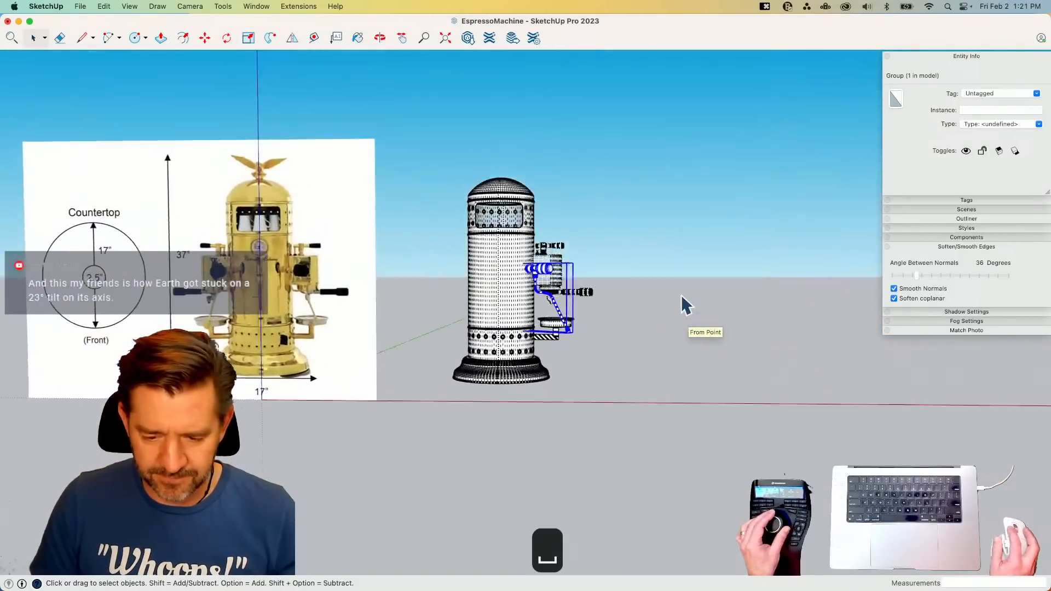
- Unhide the CoffeeDrippyBit component and turn off the display of hidden geometry
left_click(560, 250)
right_click(560, 250)
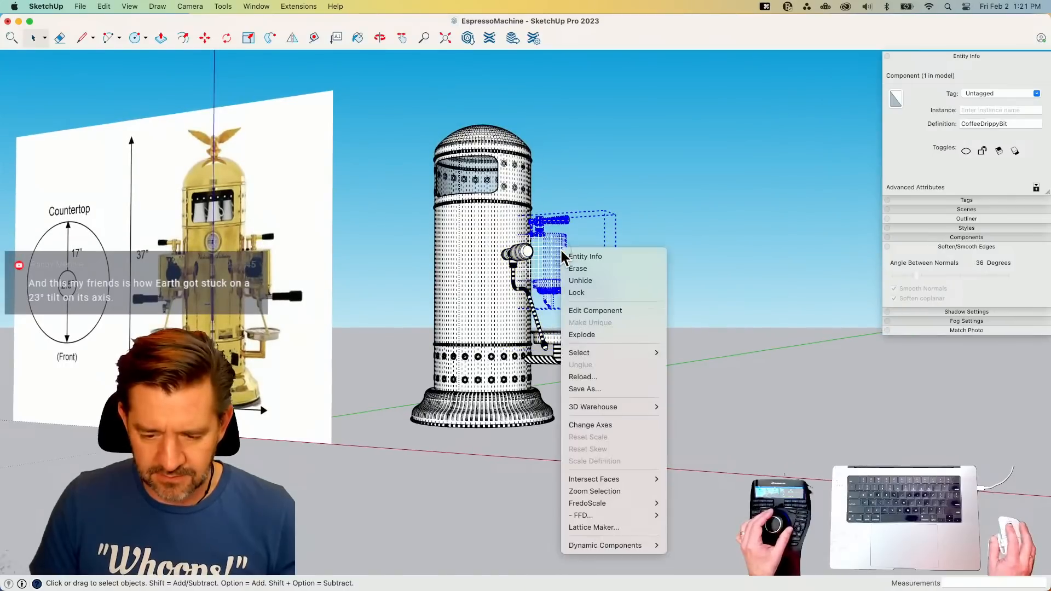
left_click(601, 281)
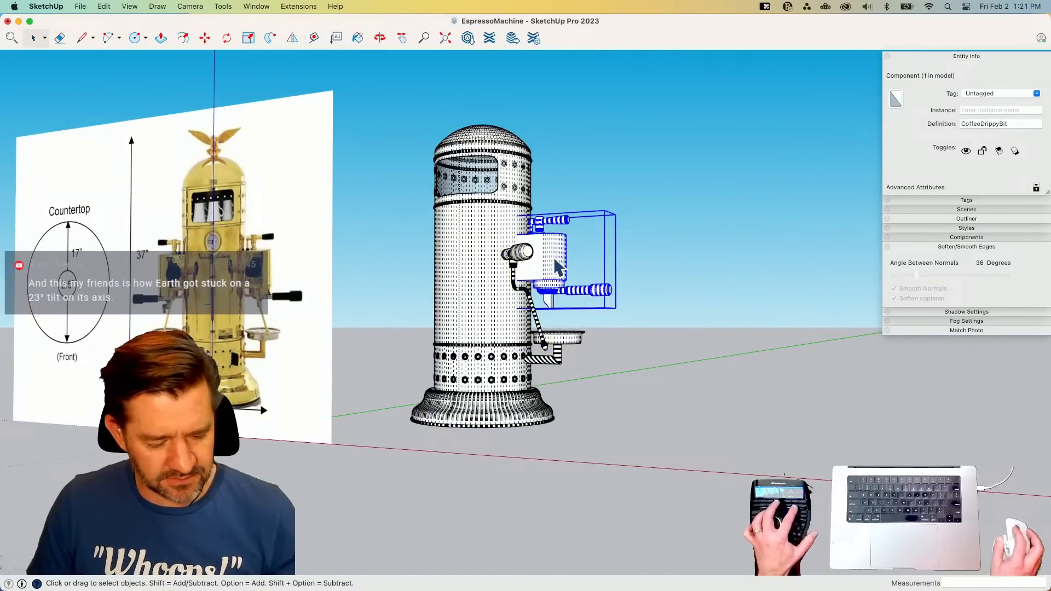
key("alt+h")
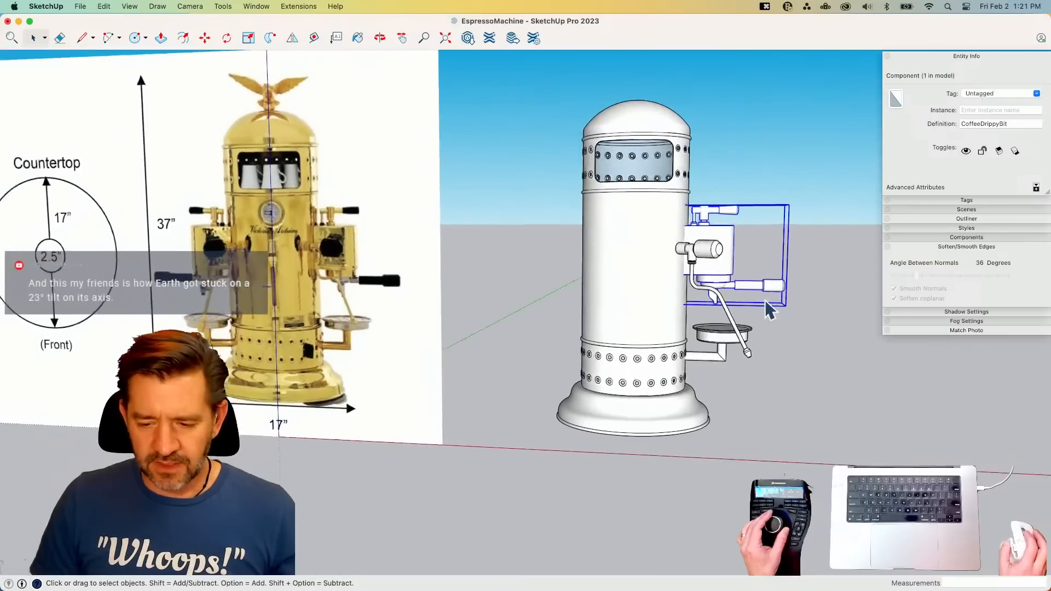
- Cut the CoffeeDrippyBit component, valve group and drip tray together, and paste them in place inside the machine's body component
left_click(700, 234, "shift")
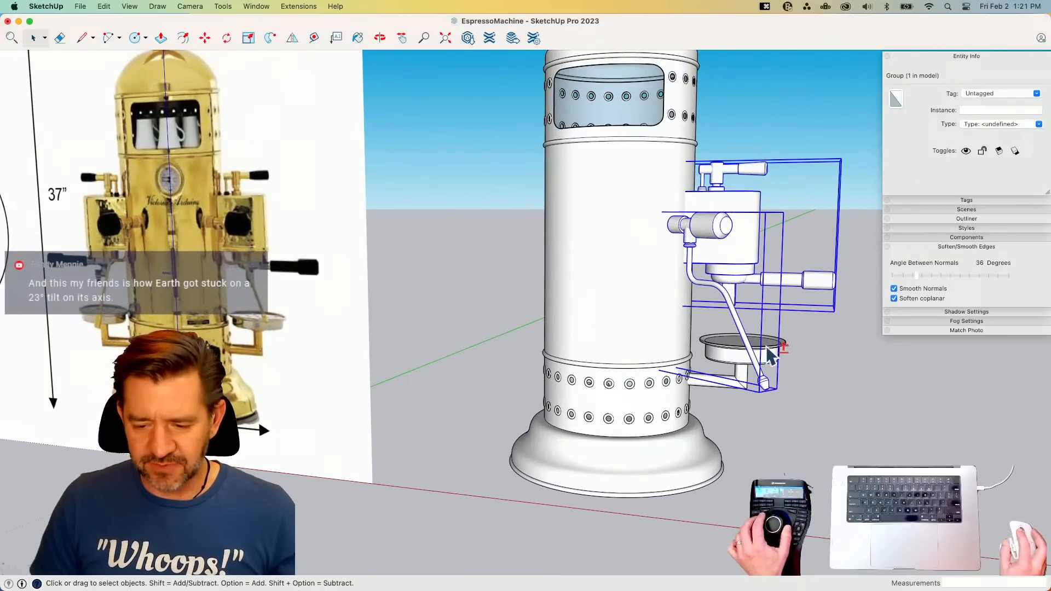
left_click(768, 361, "shift")
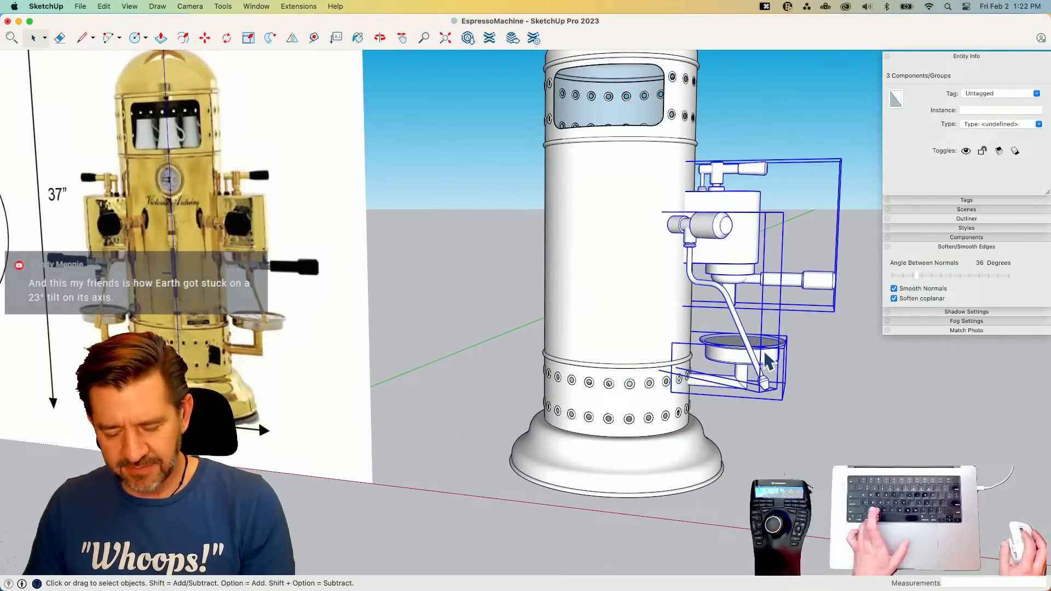
key("super+x")
double_click(646, 211)
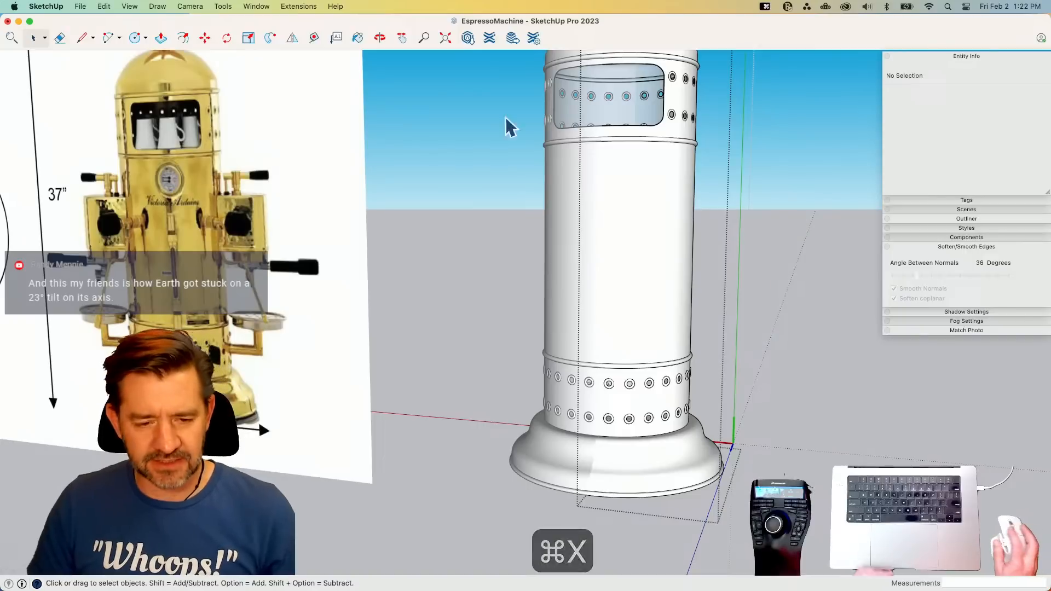
left_click(103, 6)
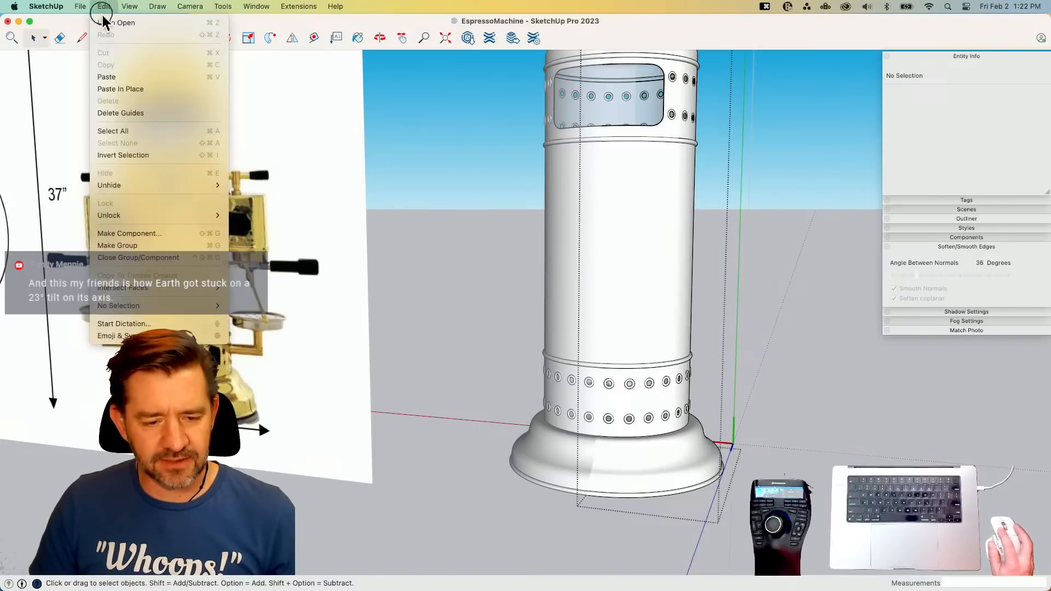
left_click(117, 87)
key("space")
left_click(767, 450)
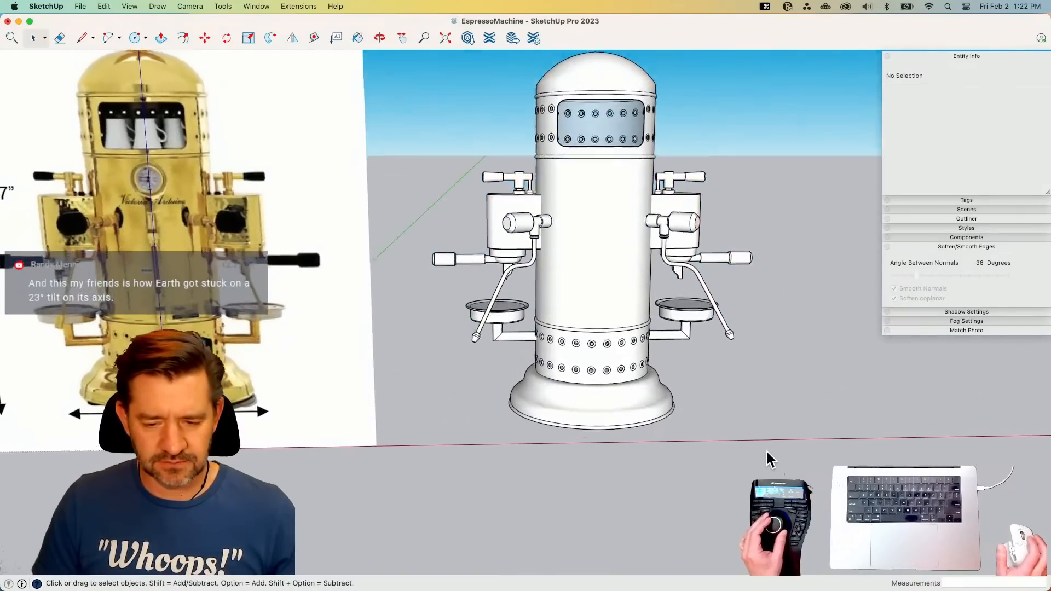
- Inside the body component, rotate the valve group about 12 degrees farther toward the front around the base's center, using hidden geometry as reference
double_click(672, 272)
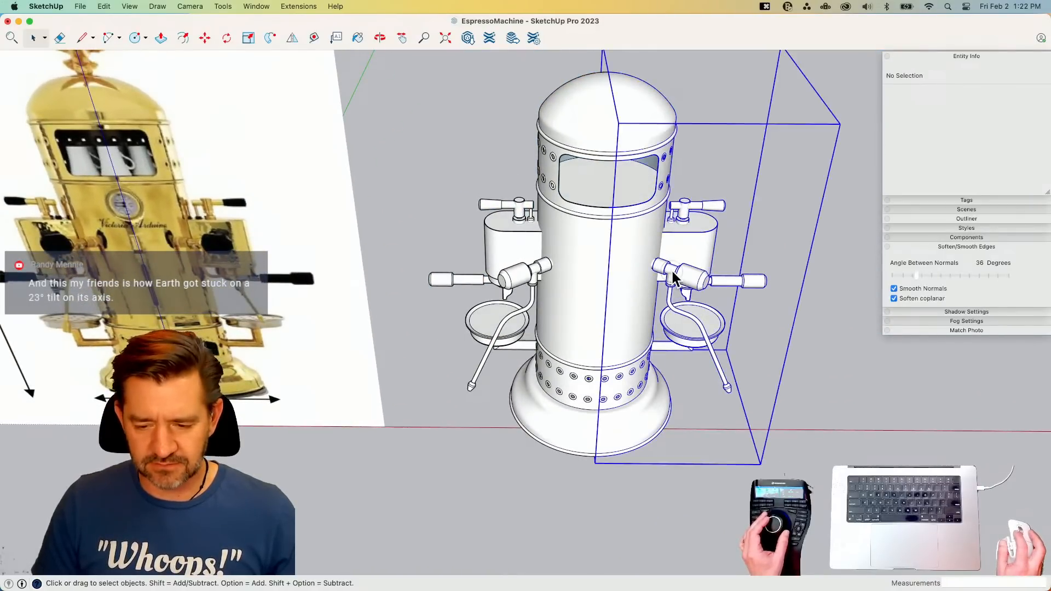
left_click(672, 272)
key("q")
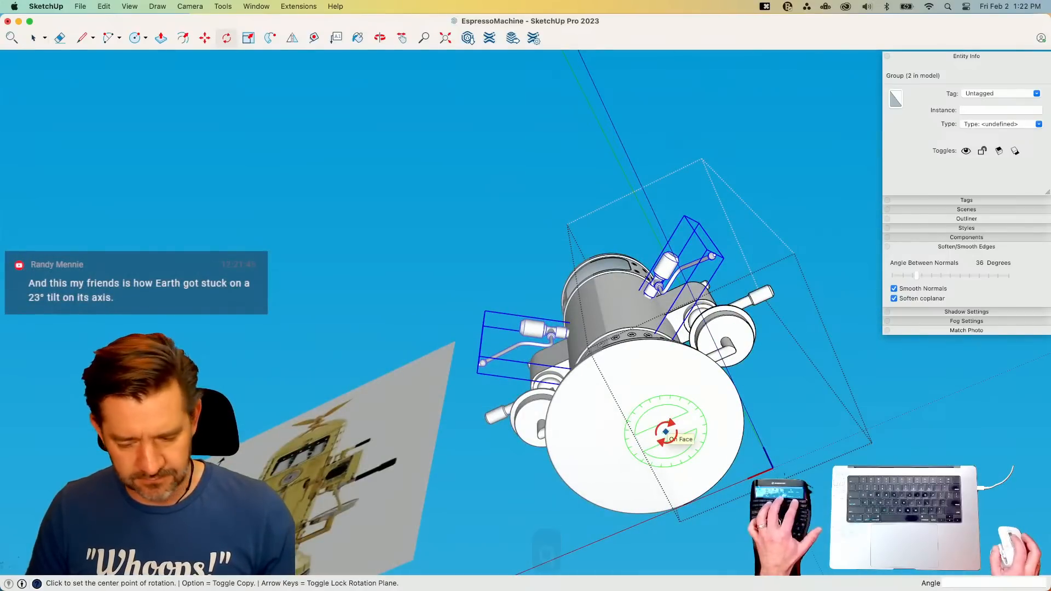
key("alt+h")
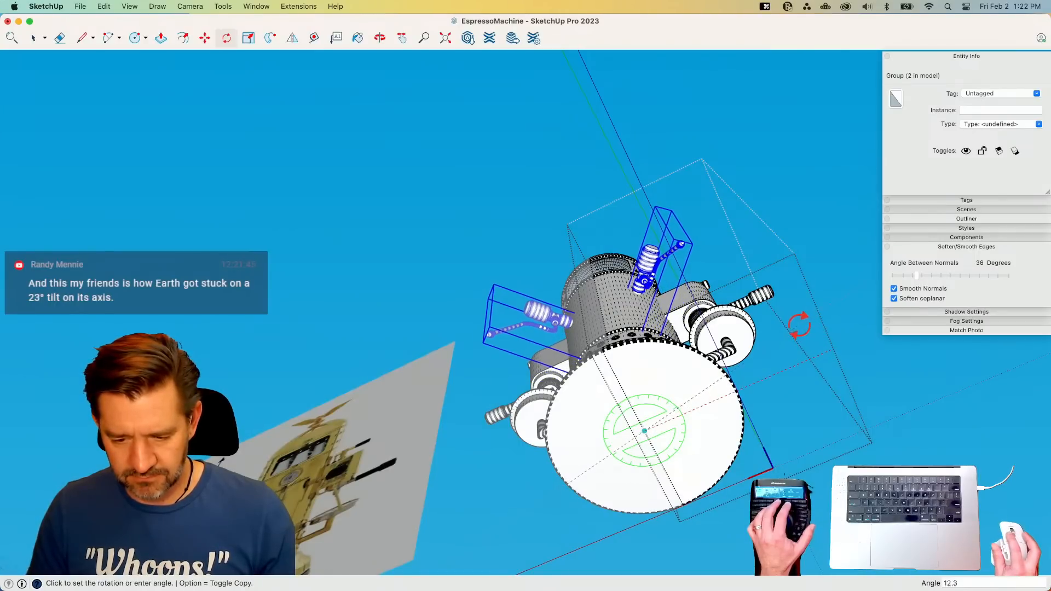
key("space")
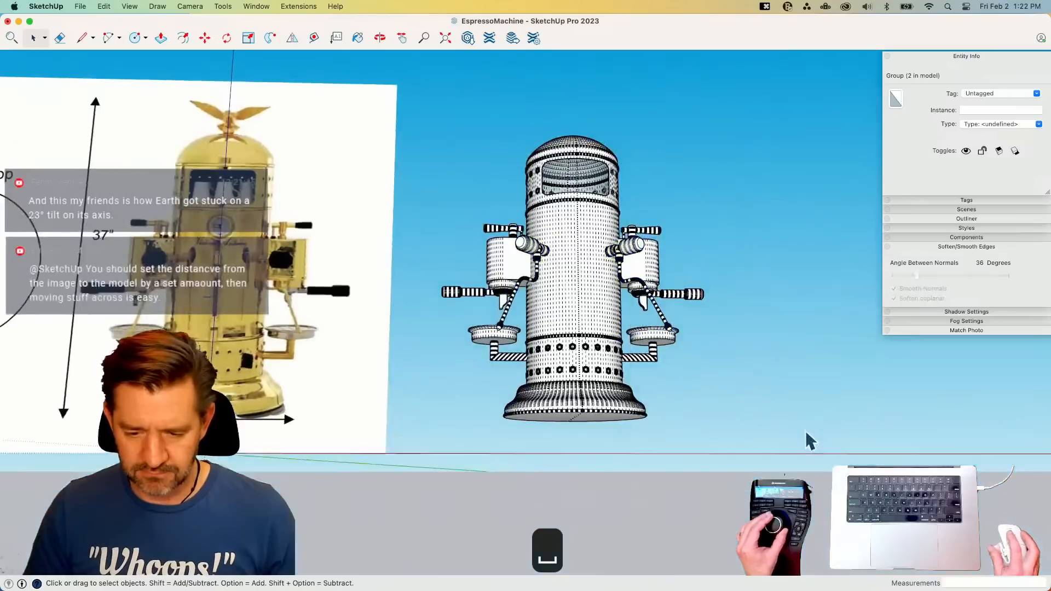
key("space")
left_click(805, 433)
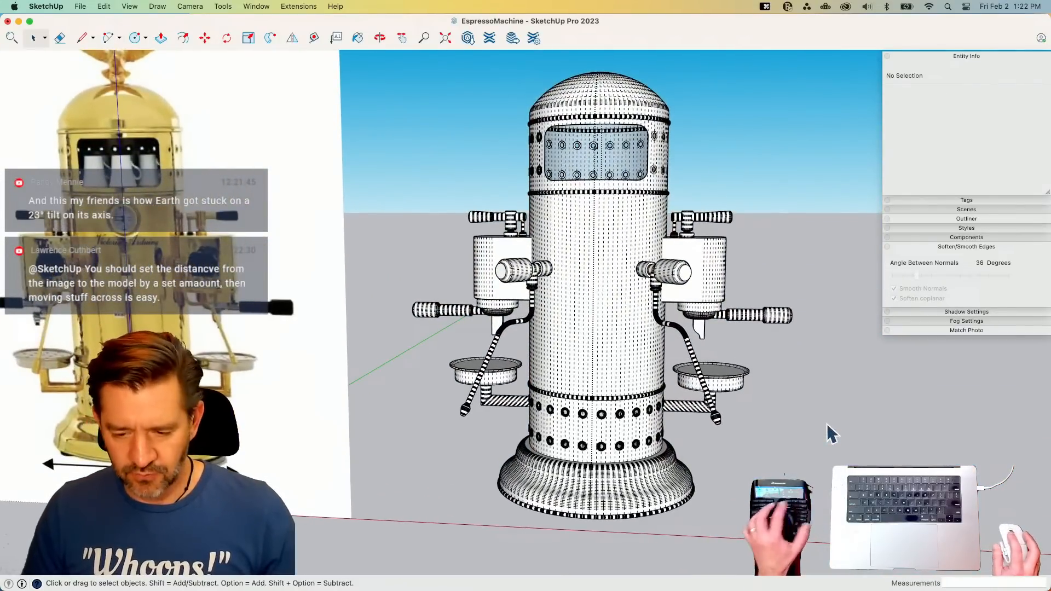
key("alt+h")
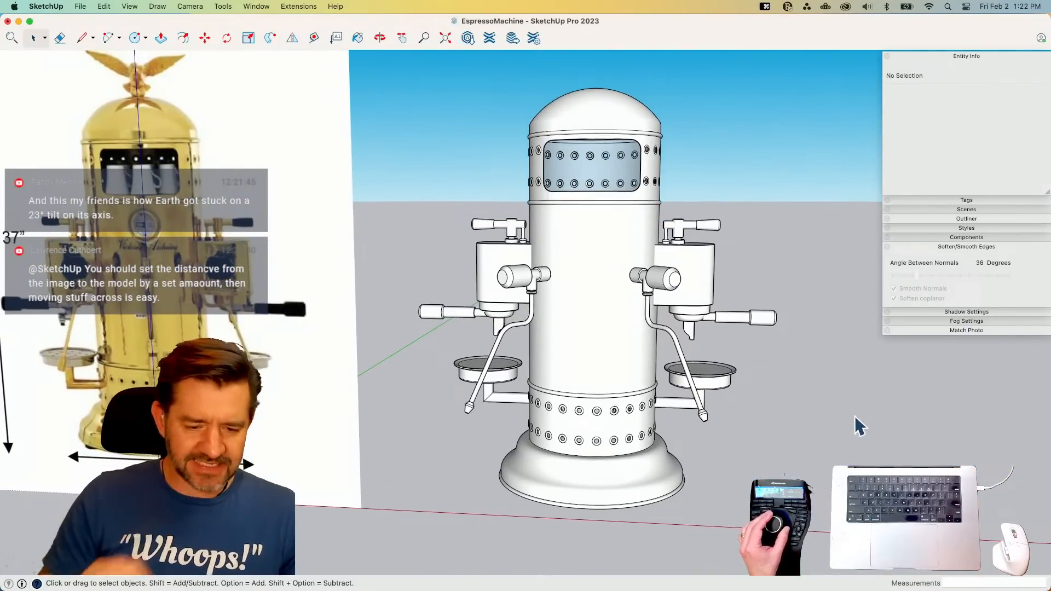
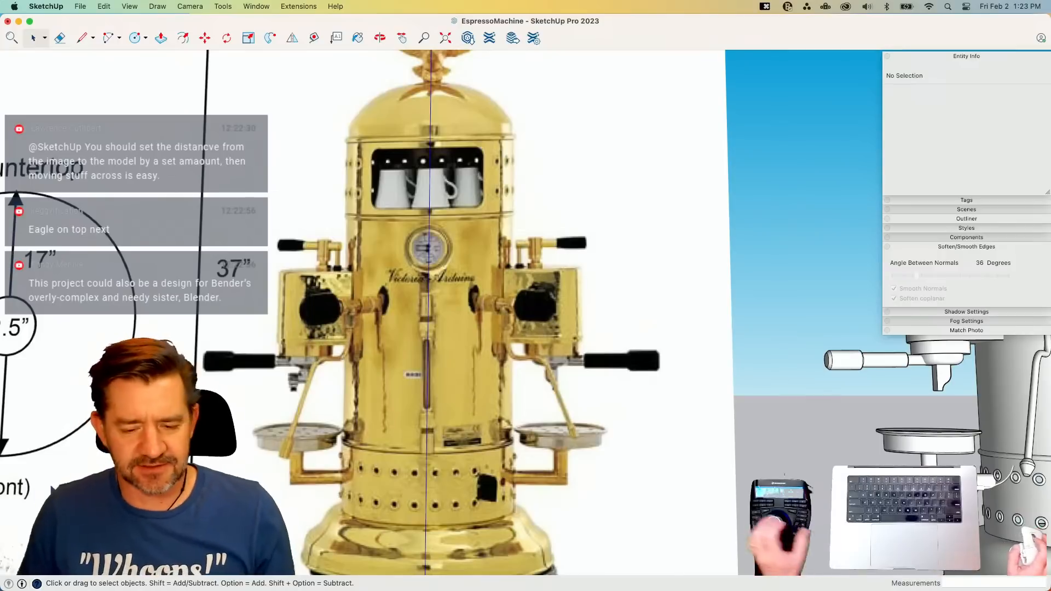
- Draw a horizontal circle with a 1/2" radius centered on the front sight tube in the reference image
scroll(446, 323, "up", 5)
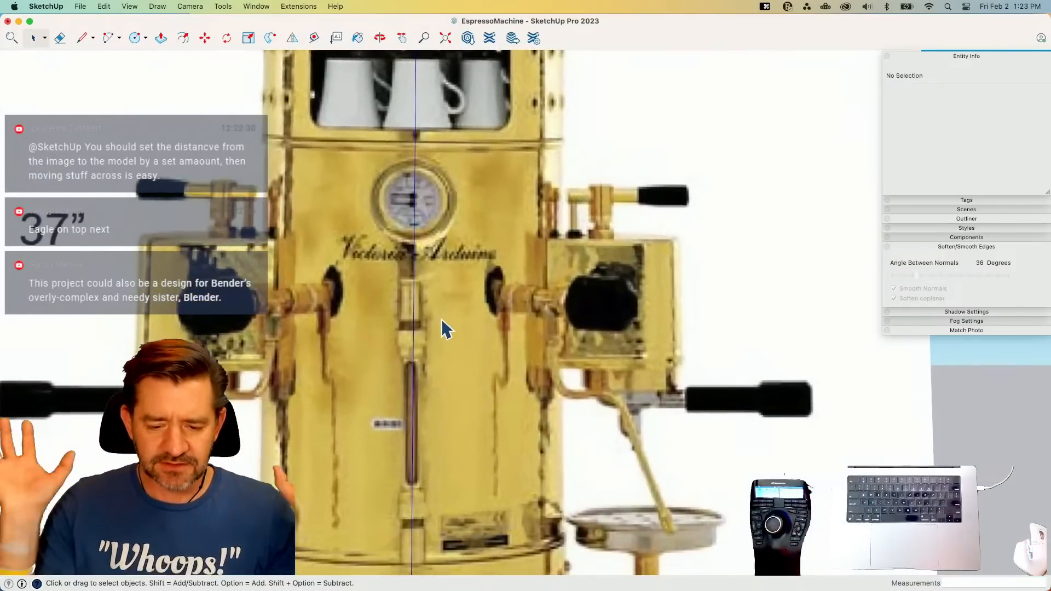
scroll(437, 475, "up", 3)
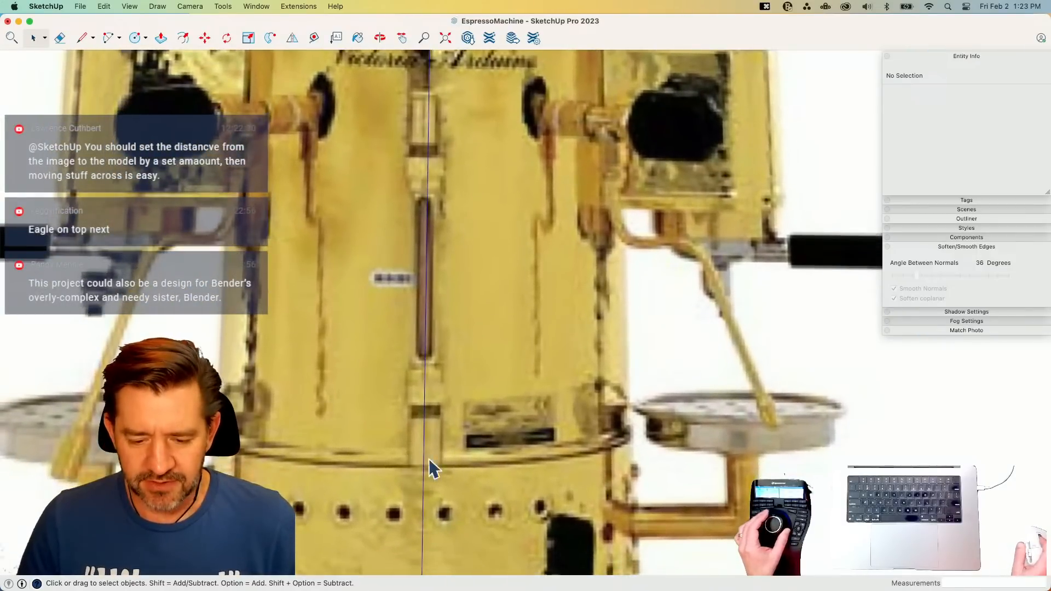
scroll(432, 472, "up", 2)
scroll(422, 476, "up", 2)
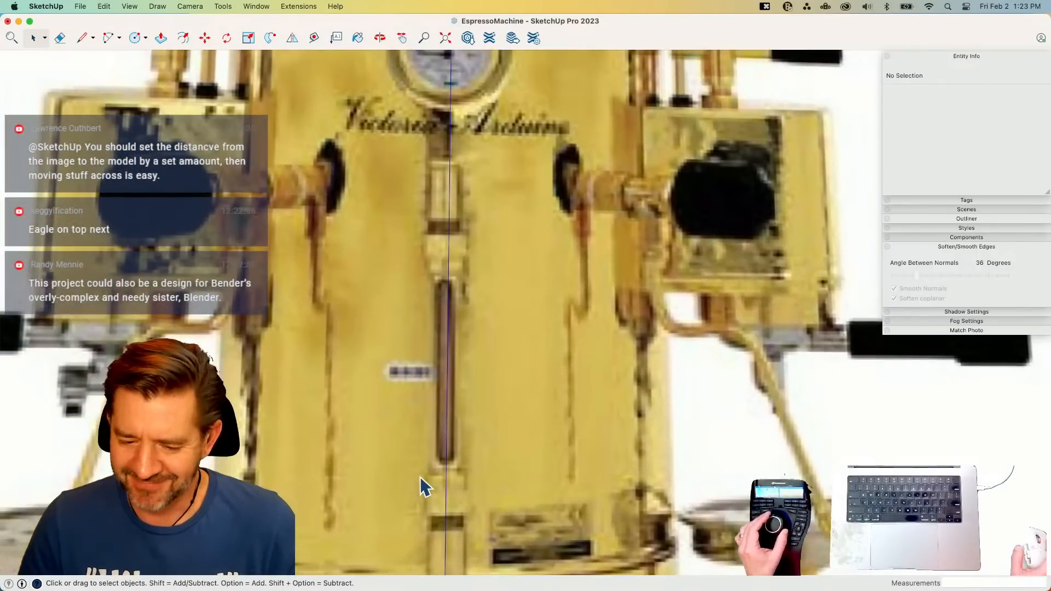
scroll(432, 386, "up", 2)
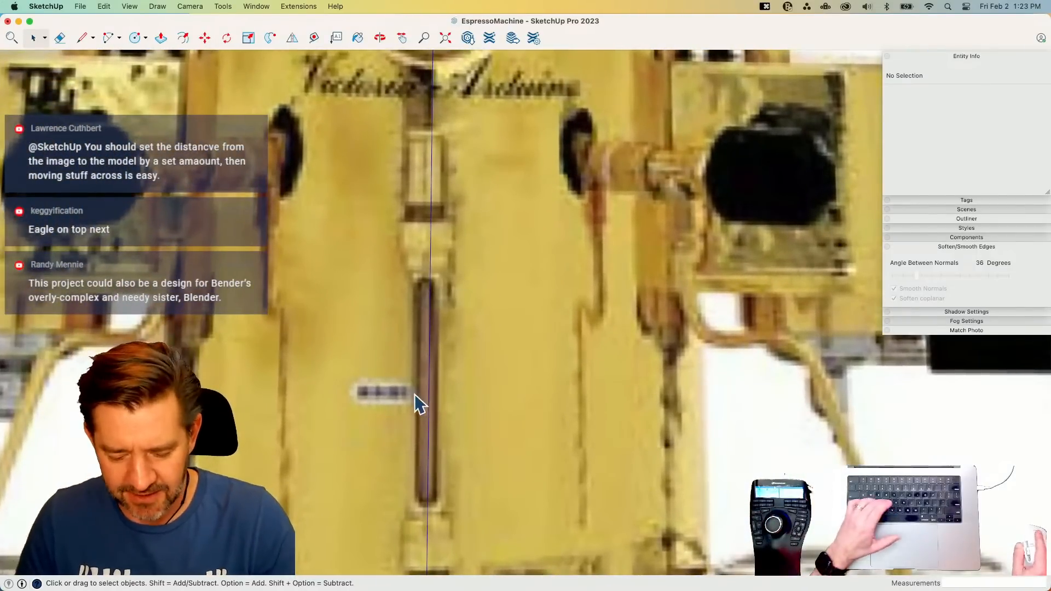
middle_click_drag(419, 405, 390, 539)
key("c")
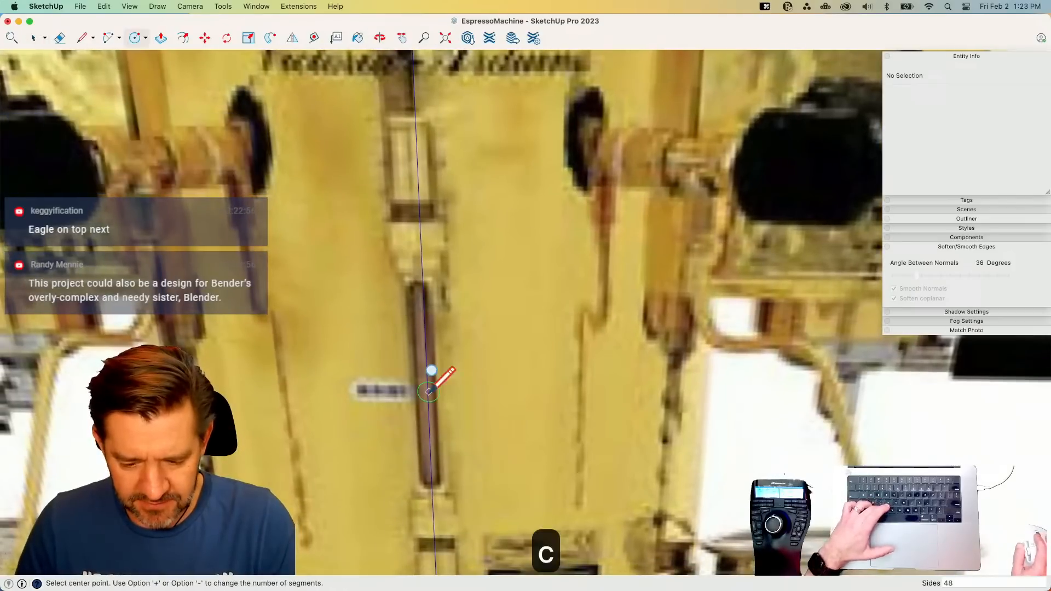
key("Up")
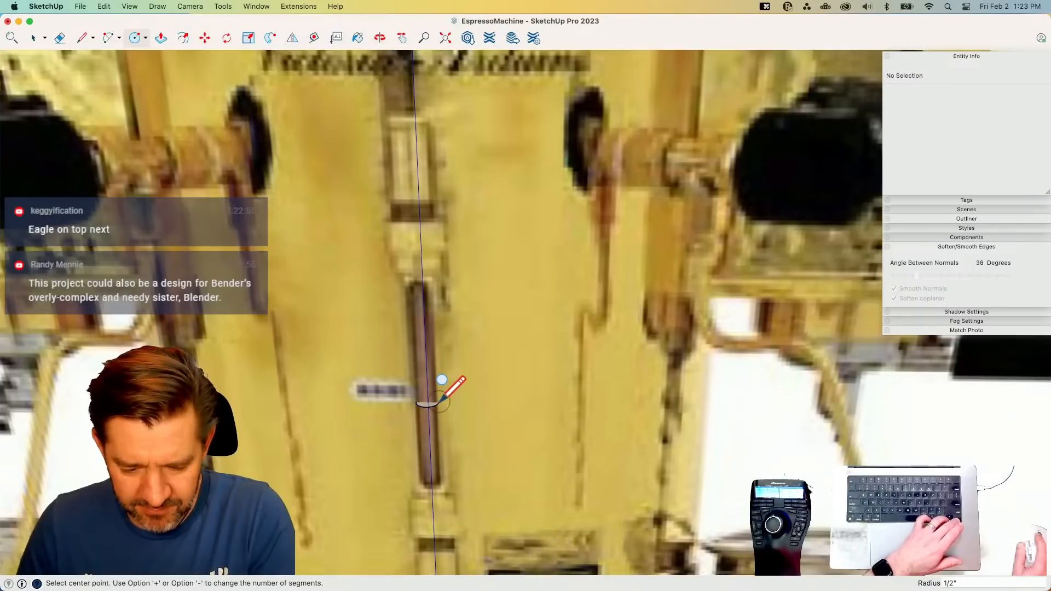
left_click(441, 381)
- Extrude the circle up 5 1/2" to the top of the sight tube and pull its bottom face down toward the tube's lower end
key("p")
left_click(427, 415)
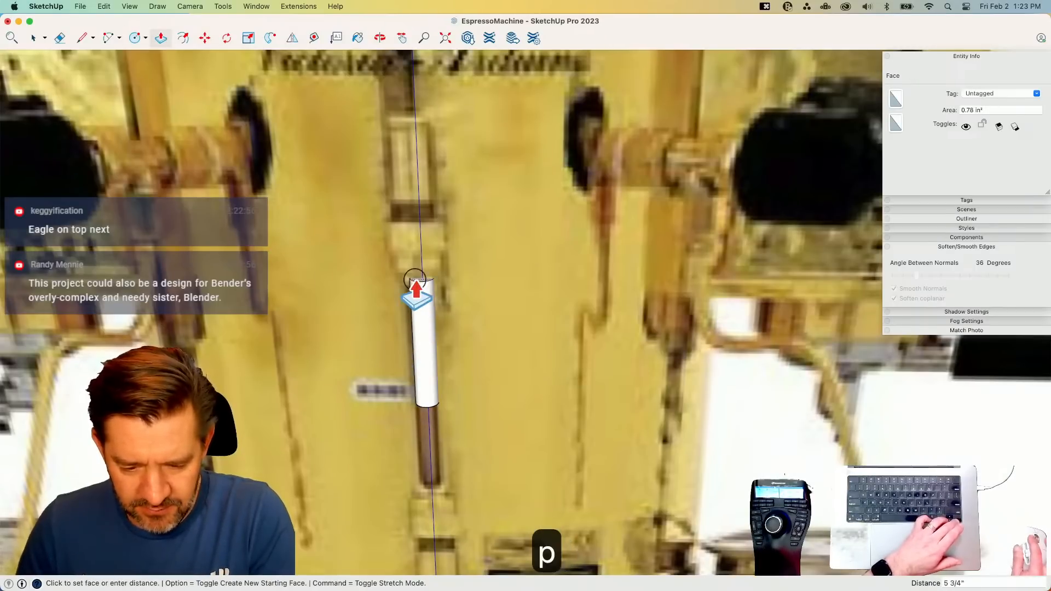
left_click(417, 295)
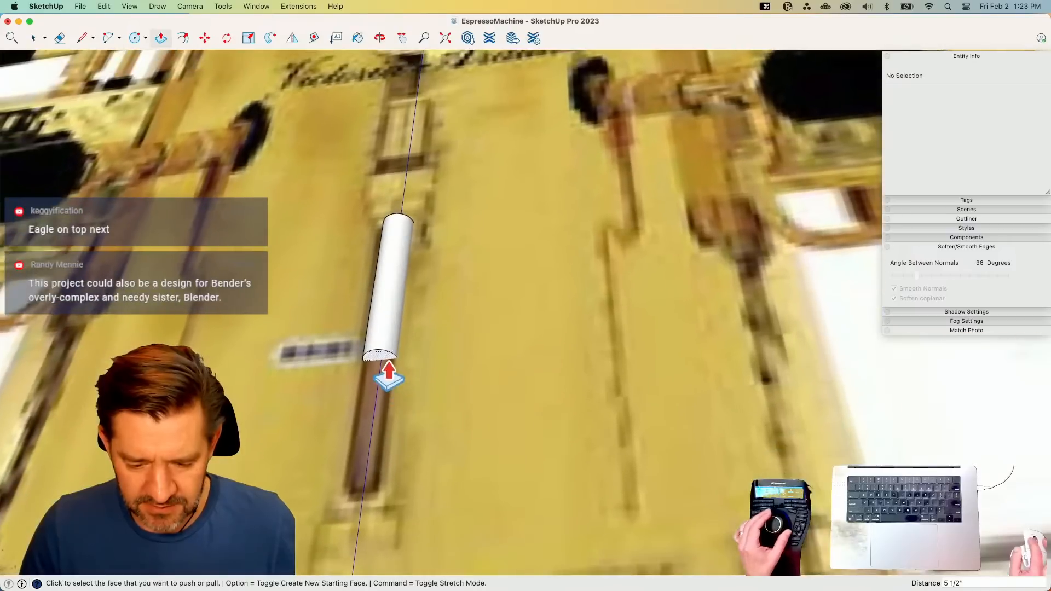
left_click(383, 368)
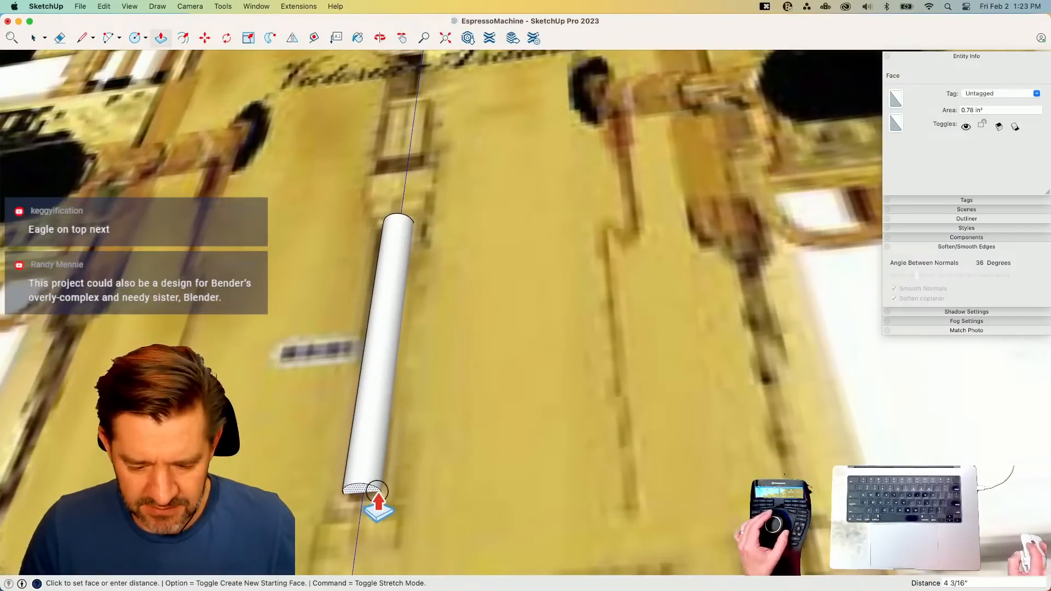
- Extend the half-round tube downward about 4 3/16" and form a short, slightly wider collar on its lower end using Offset and Push/Pull
left_click(377, 503)
key("space")
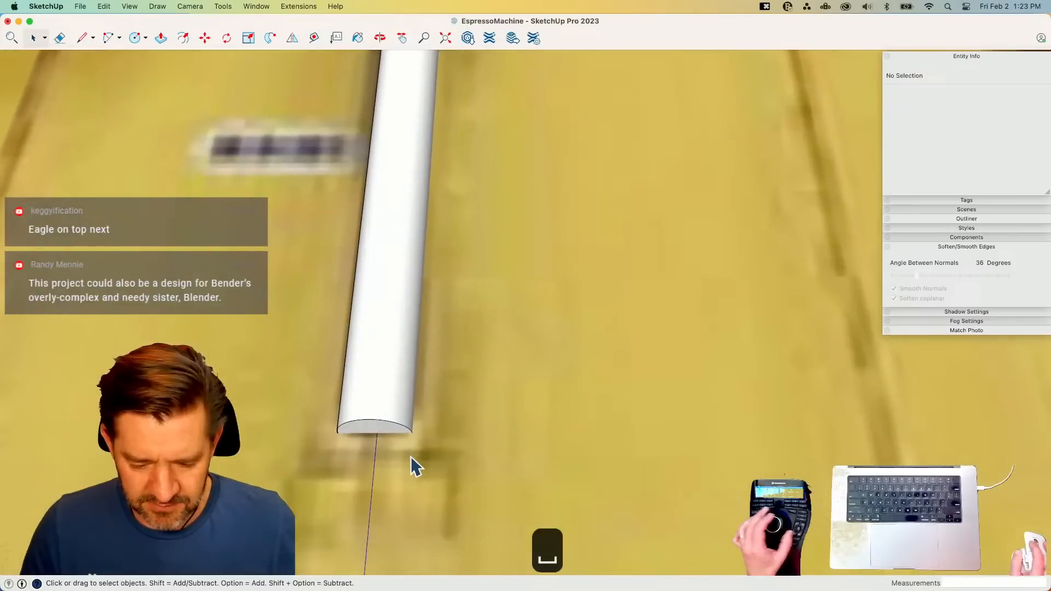
key("f")
left_click(393, 428)
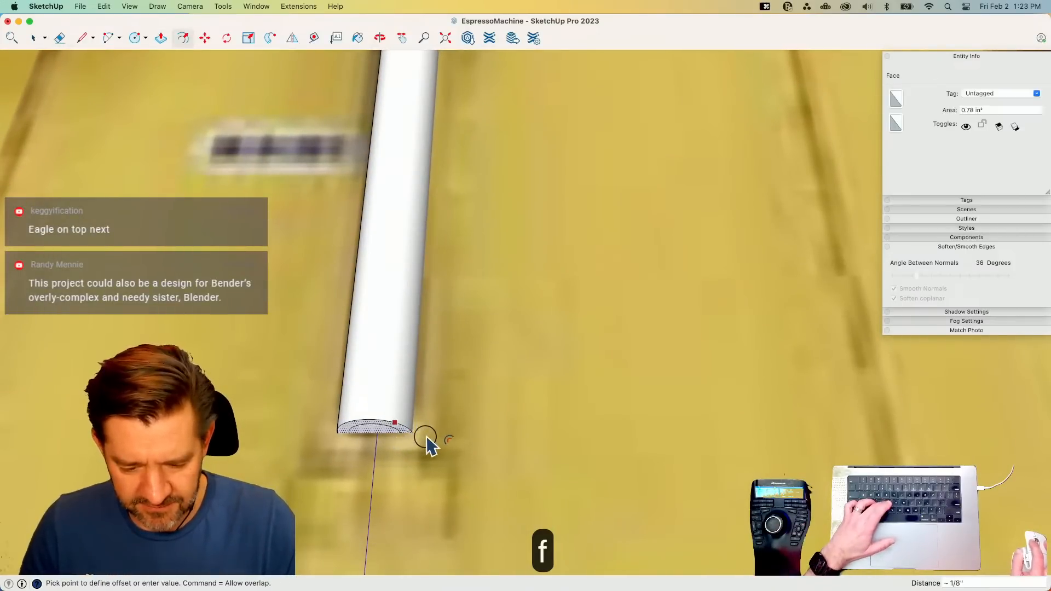
left_click(452, 437)
key("p")
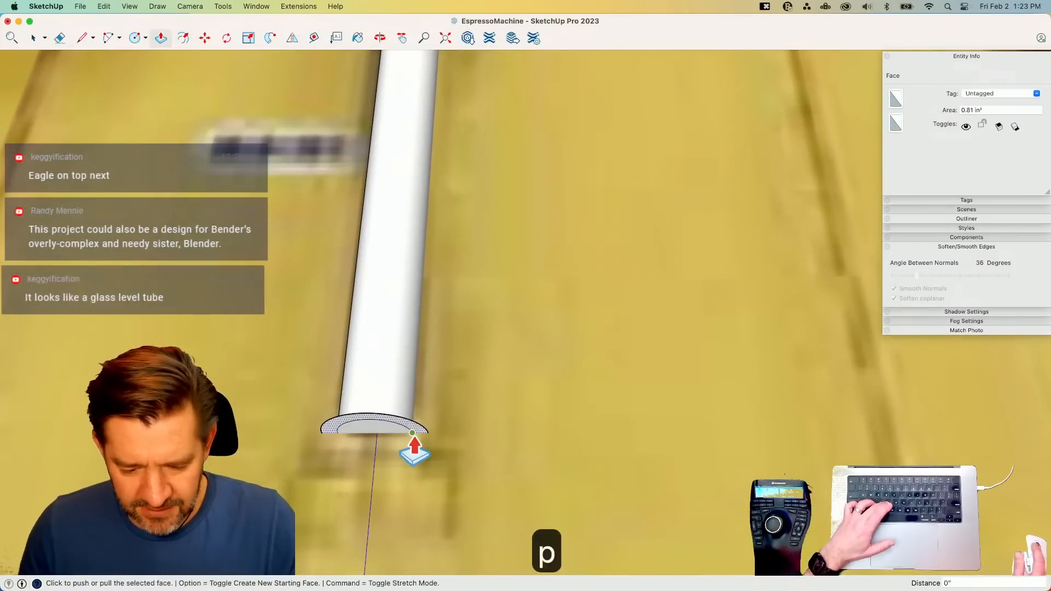
left_click(414, 444)
left_click(414, 482)
key("space")
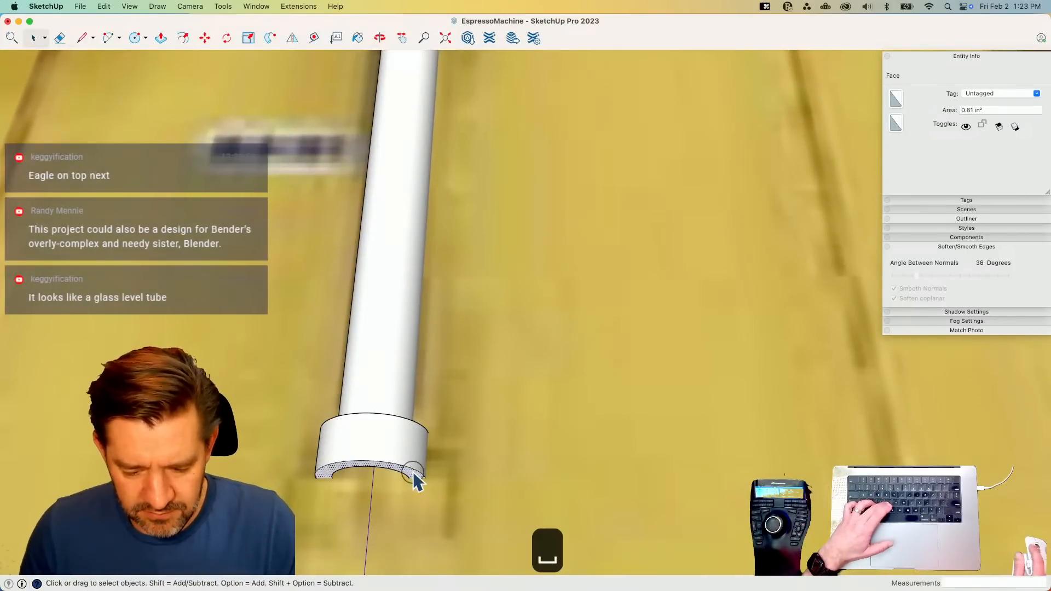
- Offset the short collar's lower outer edge outward about 5/16" and extrude the resulting ring downward into a wider, taller collar
key("f")
left_click(416, 473)
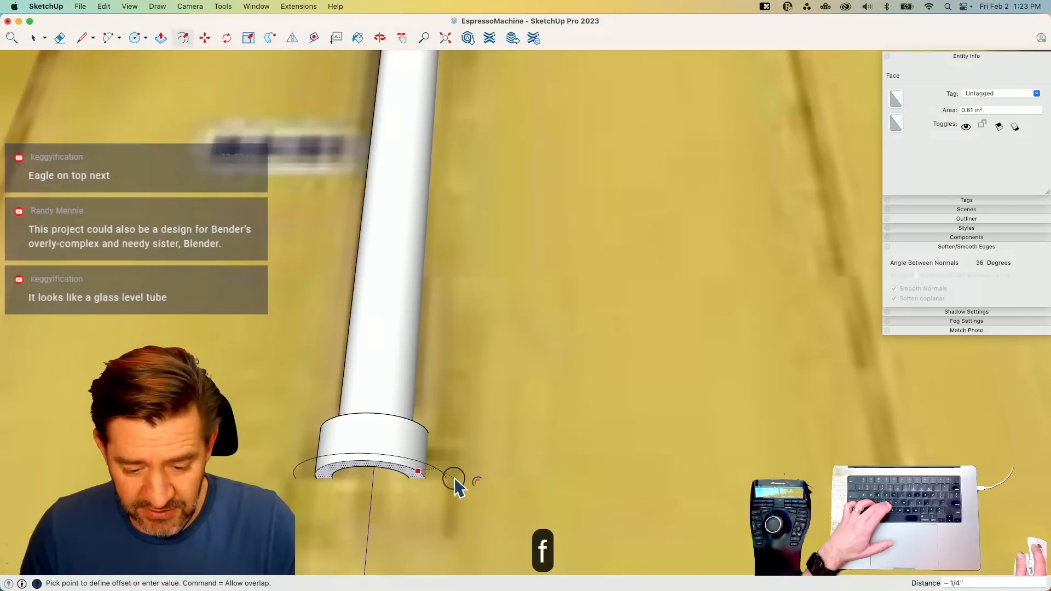
left_click(461, 484)
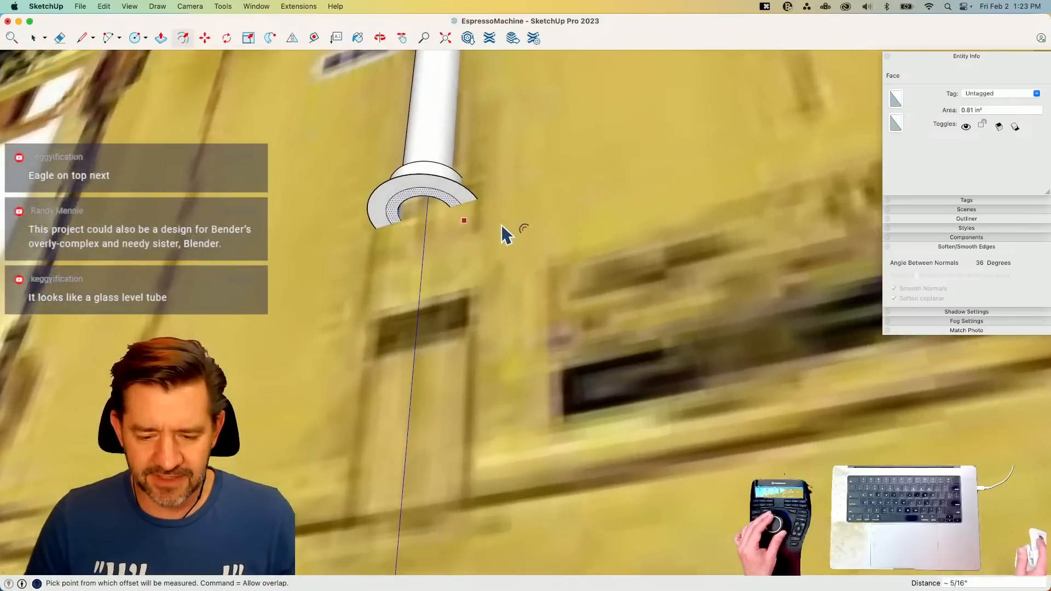
key("Escape")
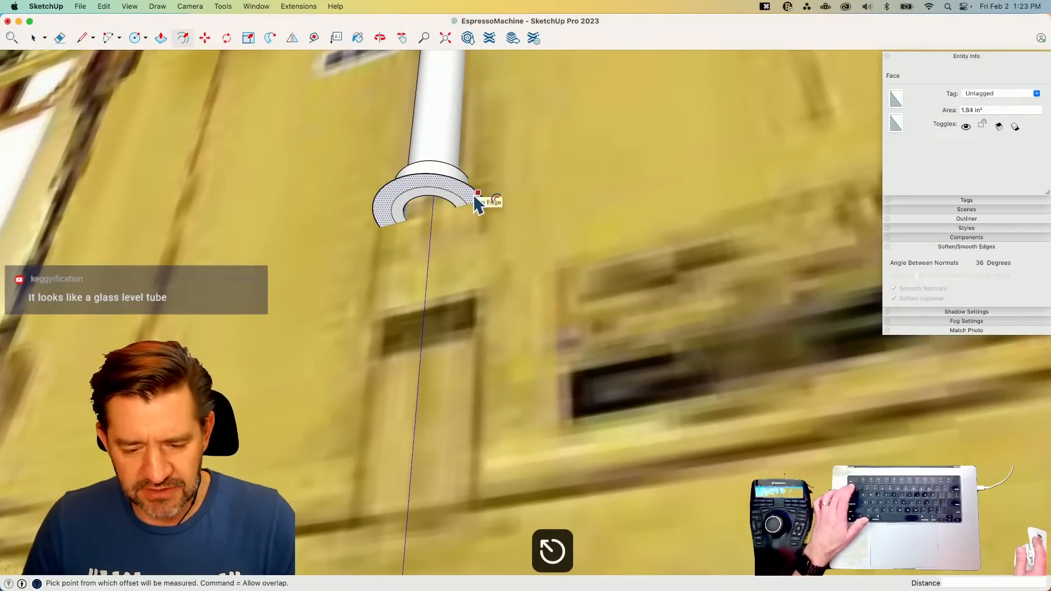
left_click_drag(475, 196, 478, 284)
key("Escape")
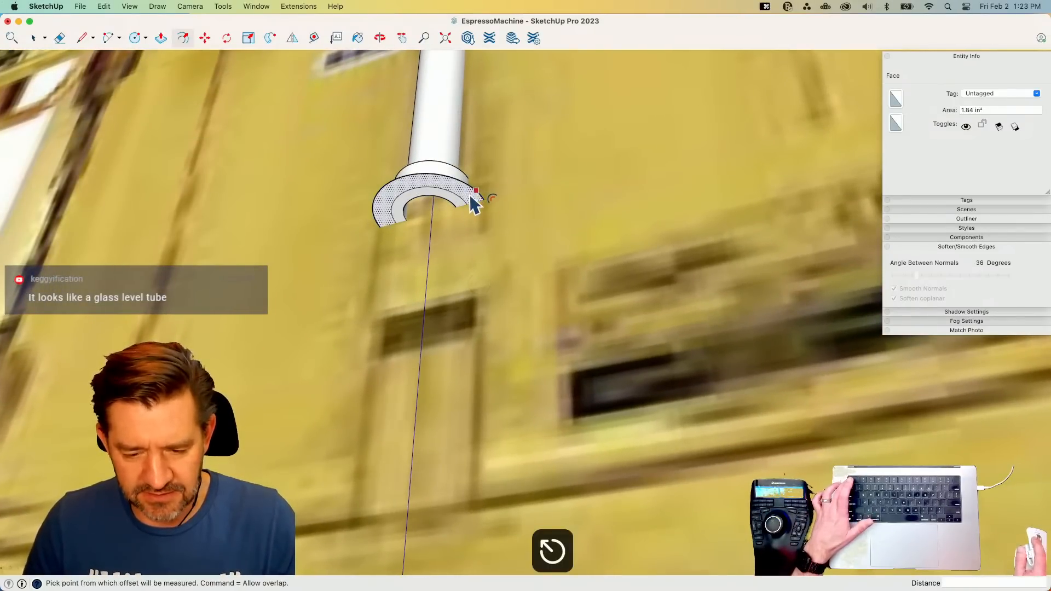
key("Escape")
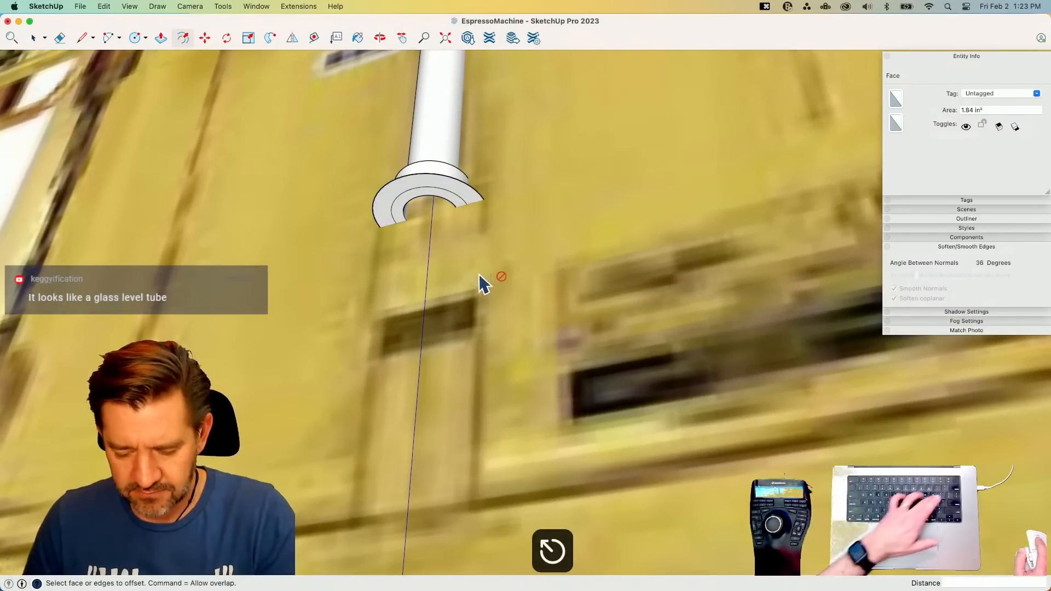
key("p")
left_click_drag(476, 205, 477, 293)
- Retrace one segment of the inner arc at the wide collar's lower end to fill the half-circle opening with a face
key("l")
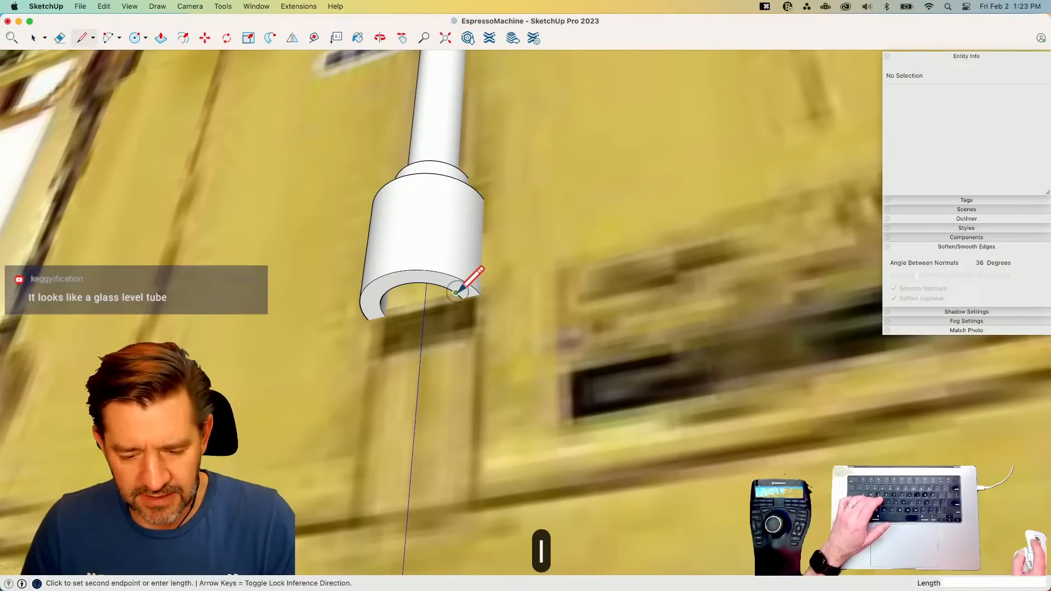
left_click(455, 293)
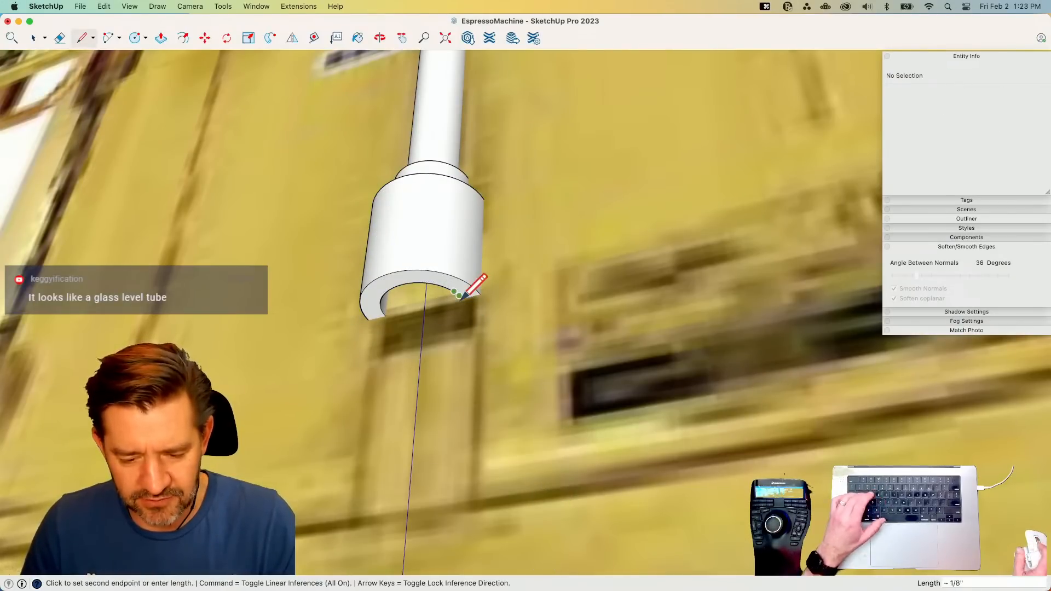
scroll(456, 293, "up", 3)
key("super+z")
scroll(461, 295, "up", 3)
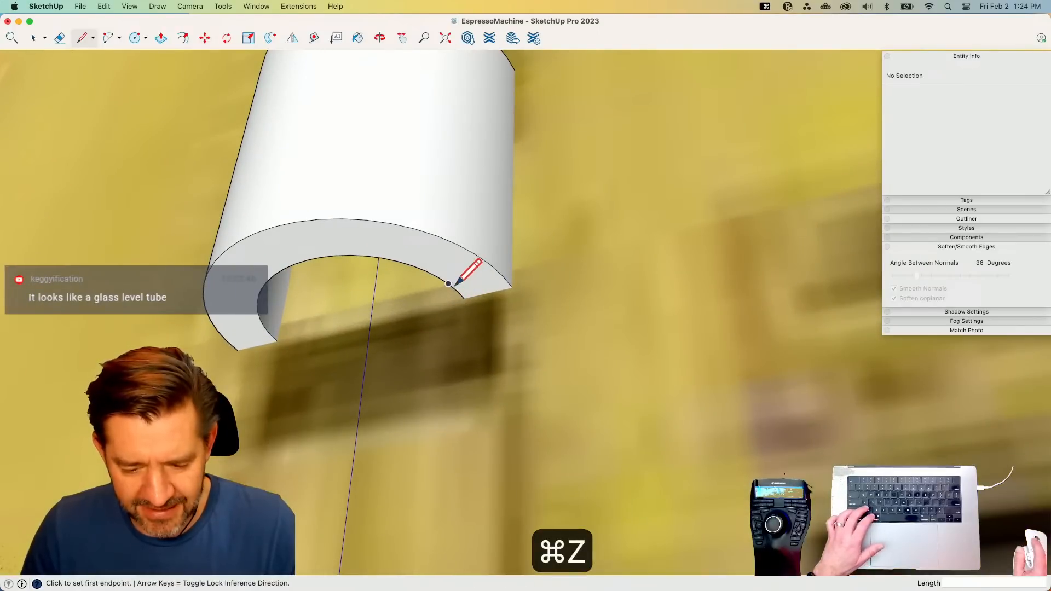
left_click(449, 283)
scroll(440, 280, "up", 3)
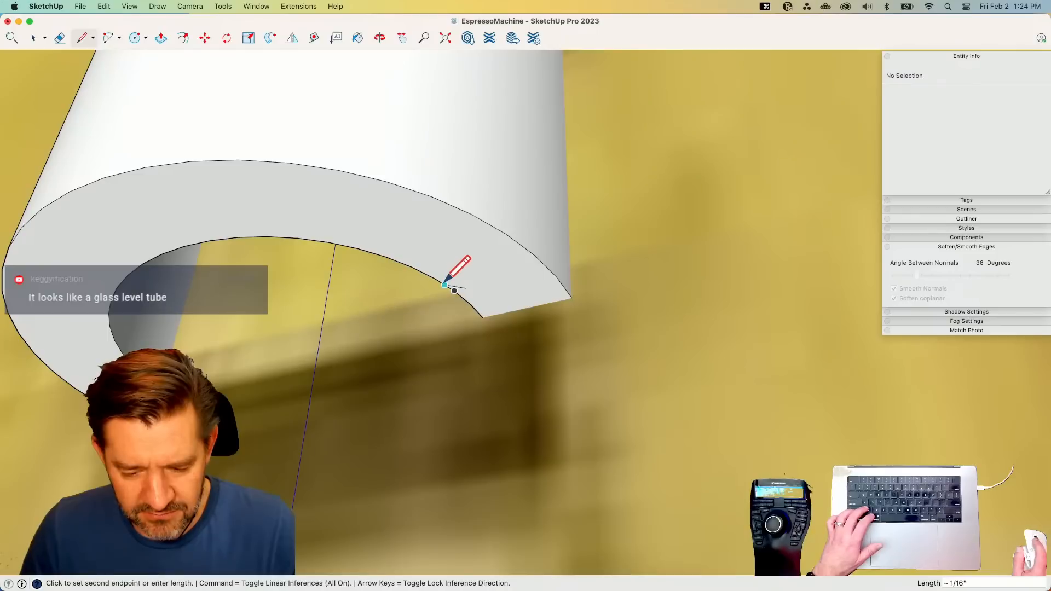
key("super+z")
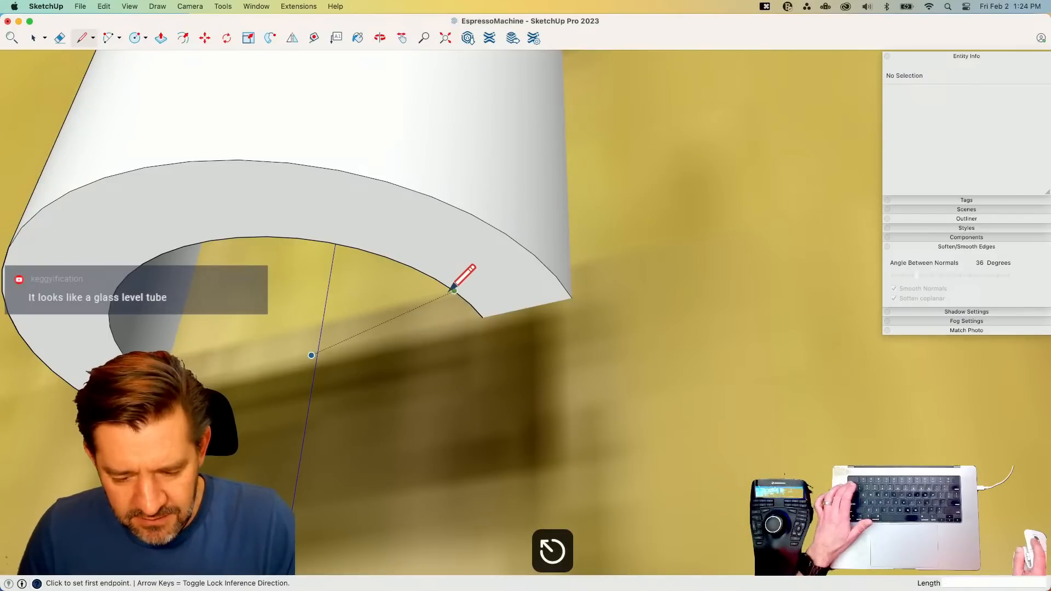
left_click(453, 288)
left_click(450, 283)
- Extrude the new half-circle face downward about 13/16" to form a narrower neck below the wide collar
key("p")
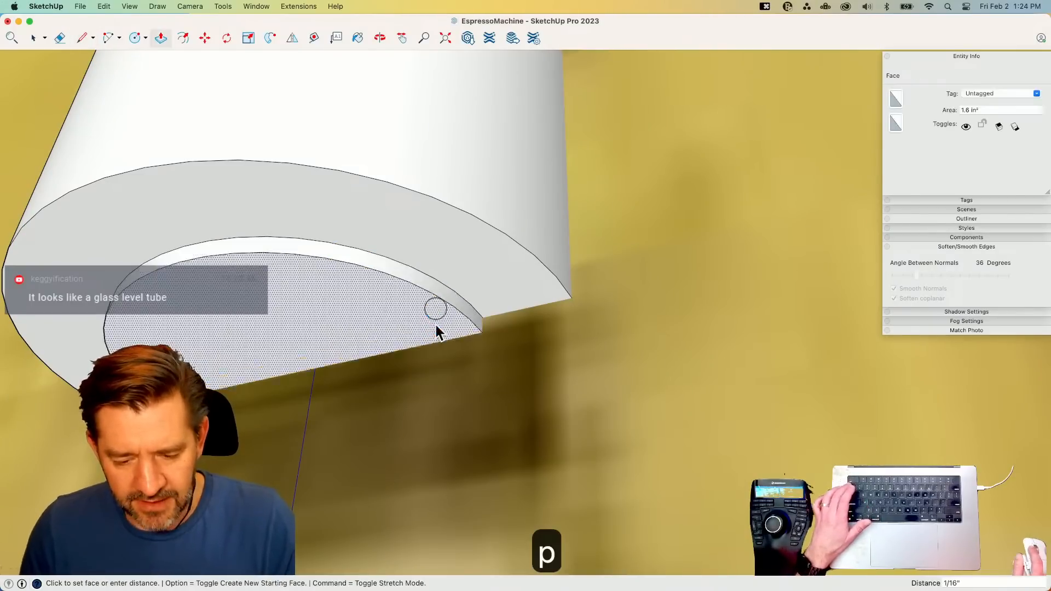
left_click_drag(436, 324, 475, 322)
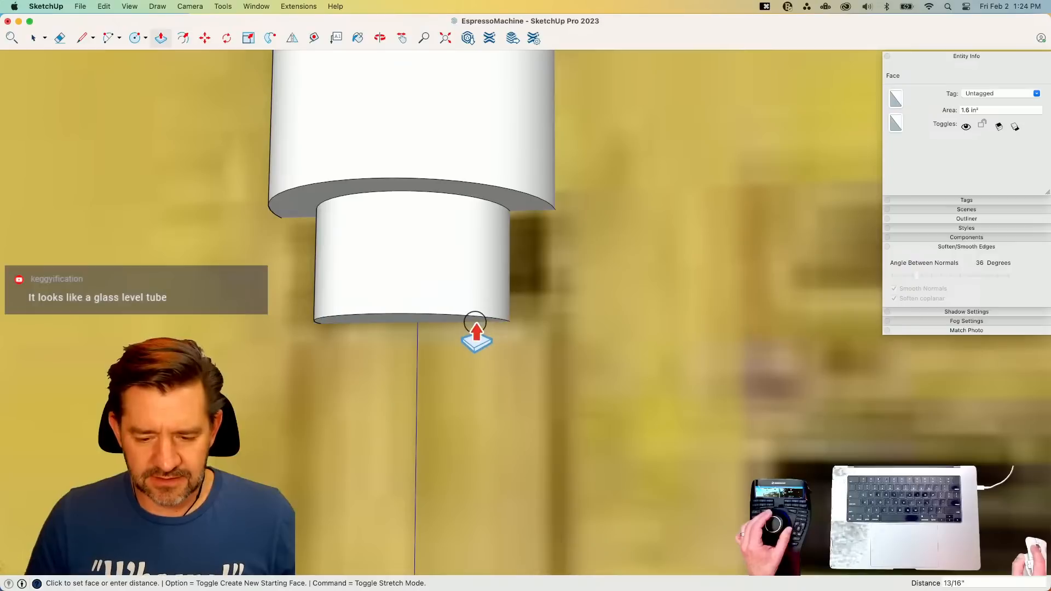
left_click(474, 322)
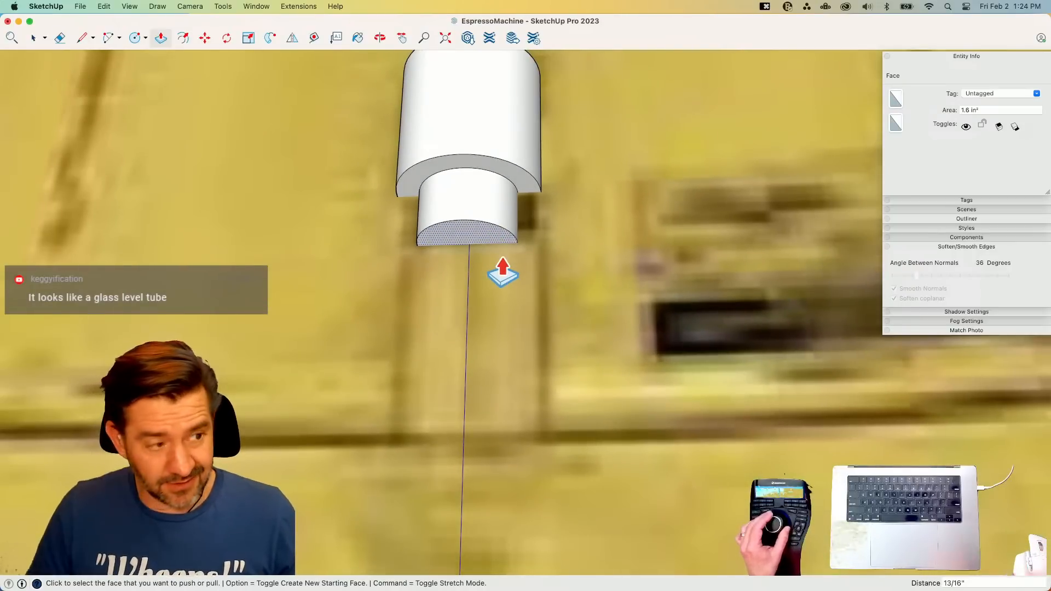
key("space")
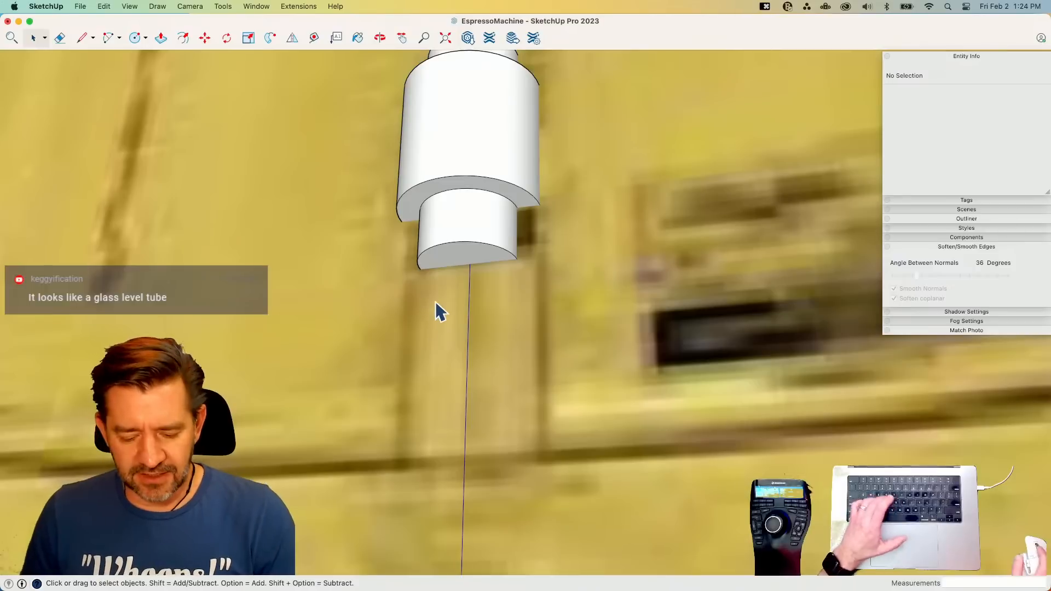
- Offset the neck's bottom outline outward and extrude the ring downward about 2 7/8" to the band line in the reference image
key("f")
left_click(486, 254)
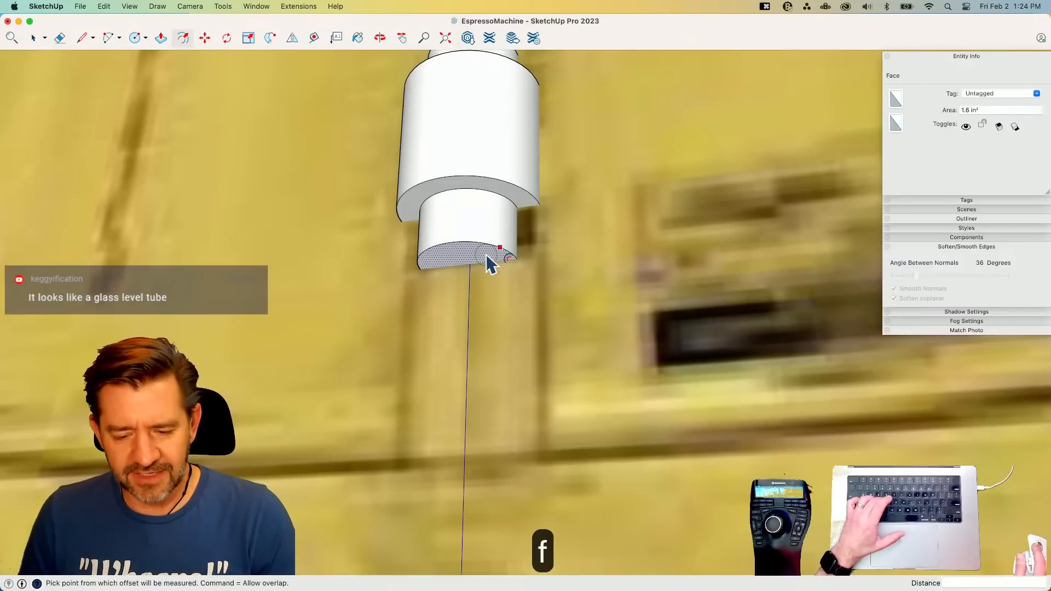
left_click(525, 257)
key("p")
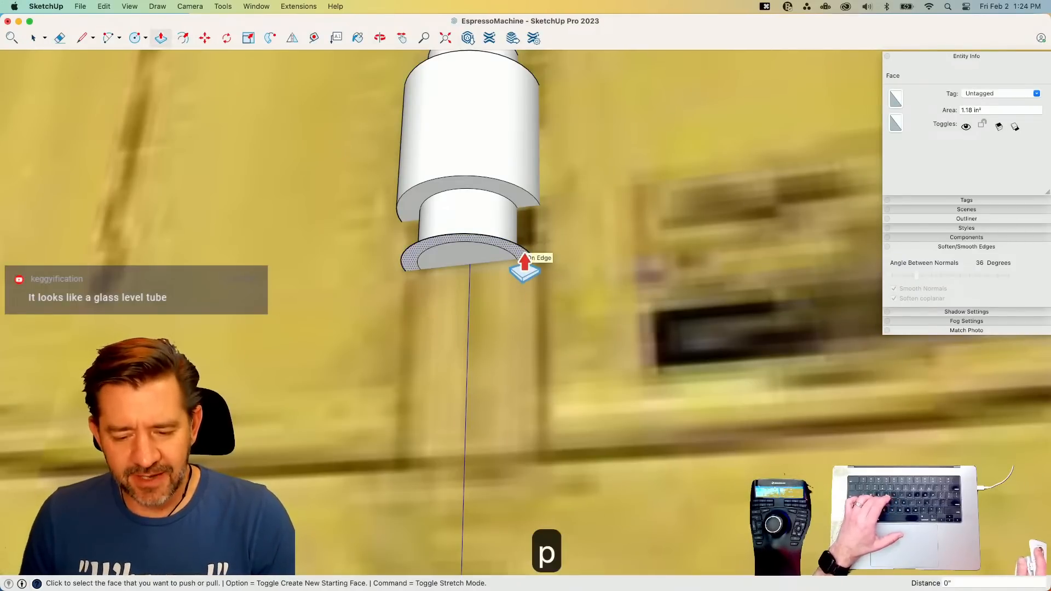
left_click(529, 262)
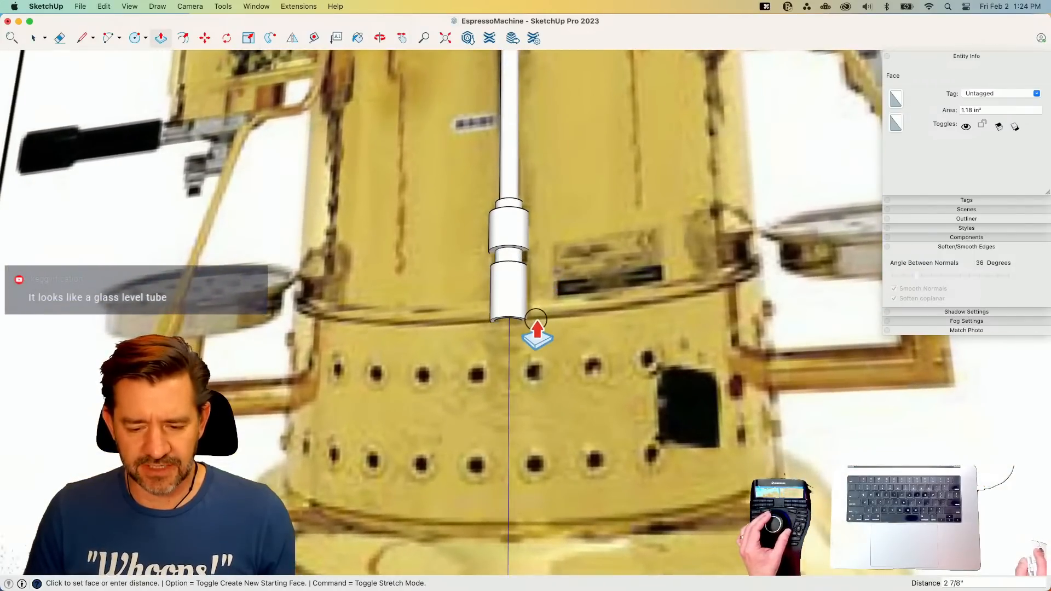
left_click(536, 320)
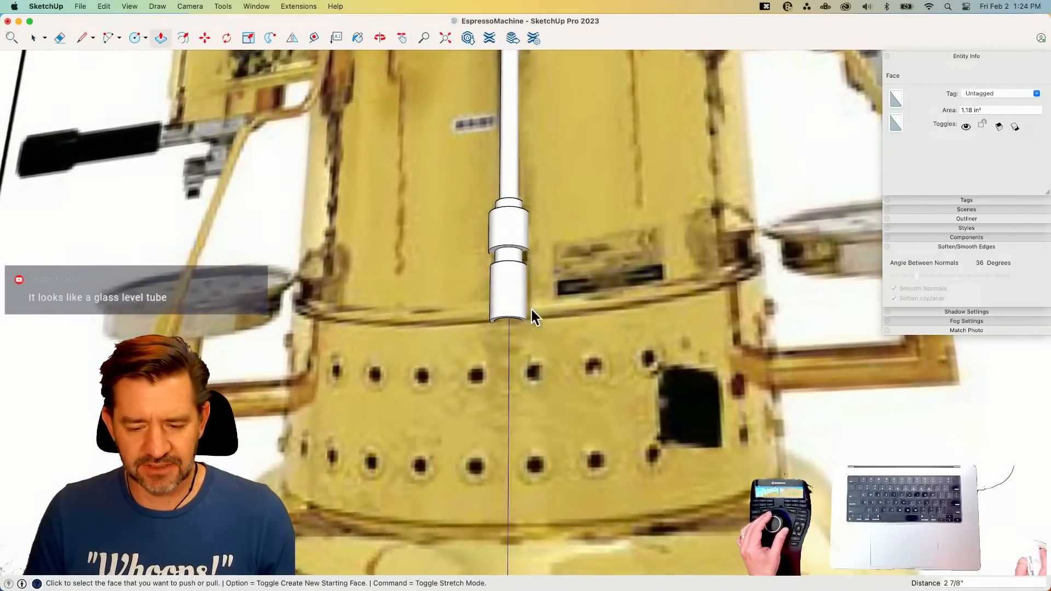
key("l")
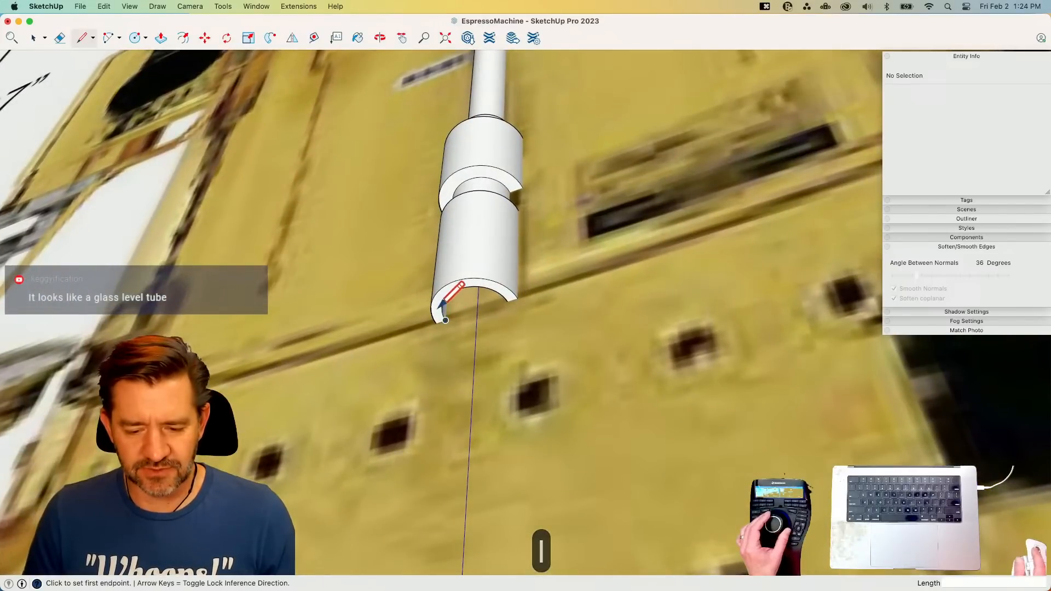
key("e")
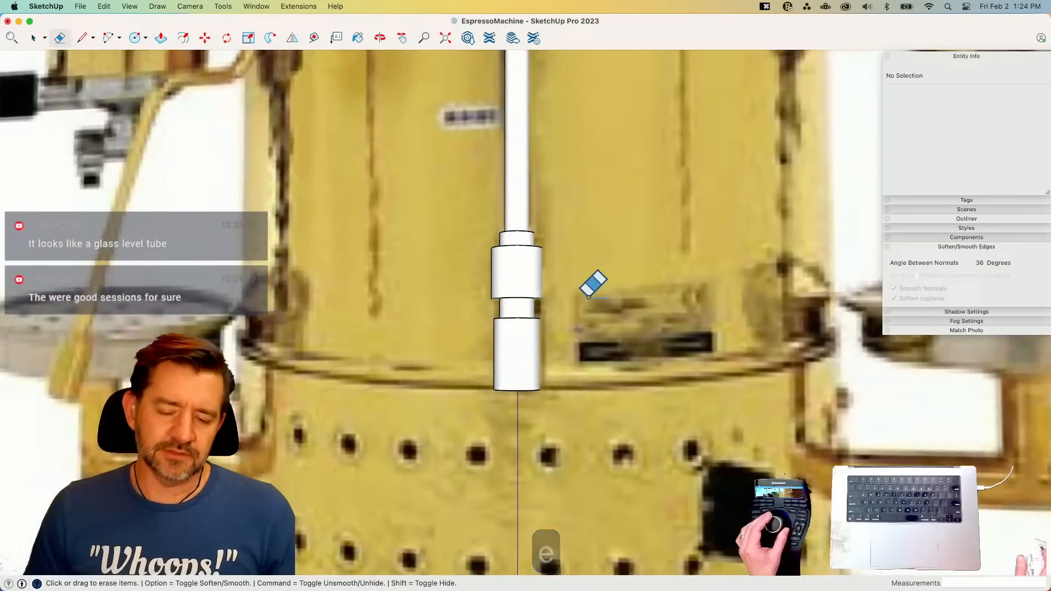
key("space")
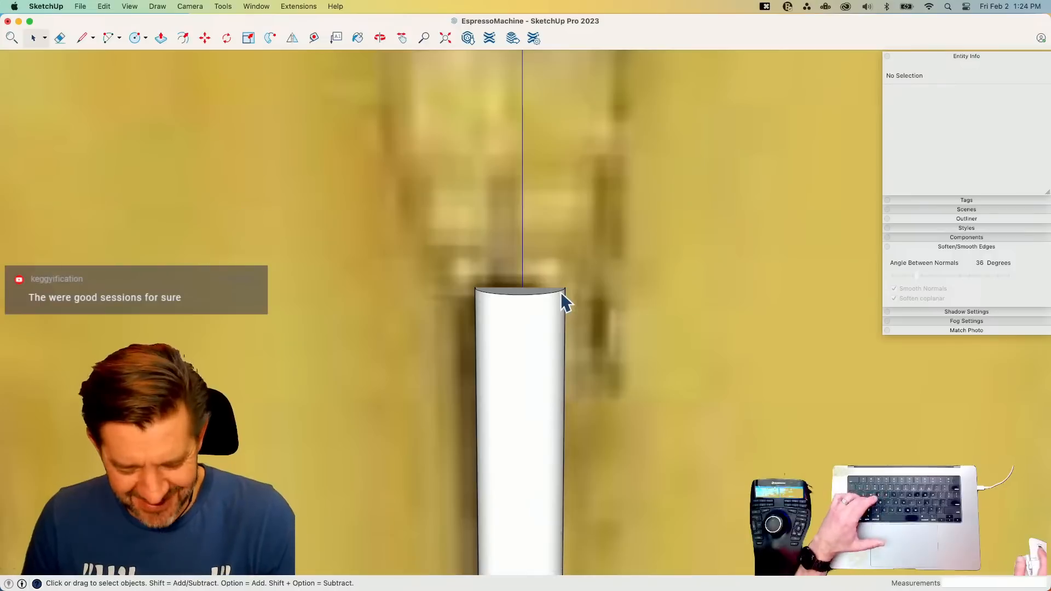
- Offset the arc at the tube's upper end outward about 3/16" and extrude the ring up about 3/8" as a small collar
key("f")
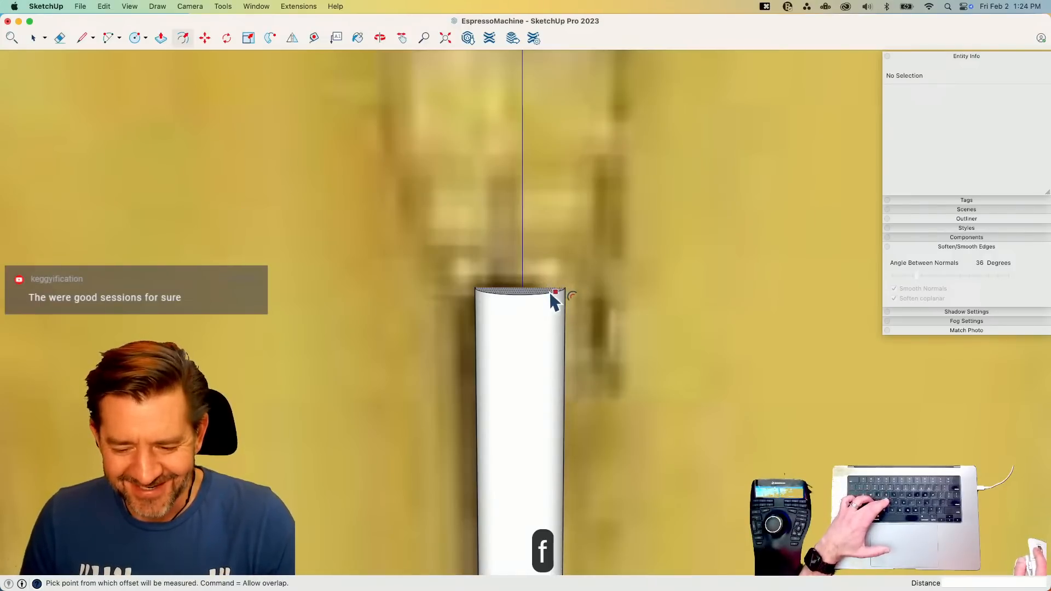
left_click(554, 293)
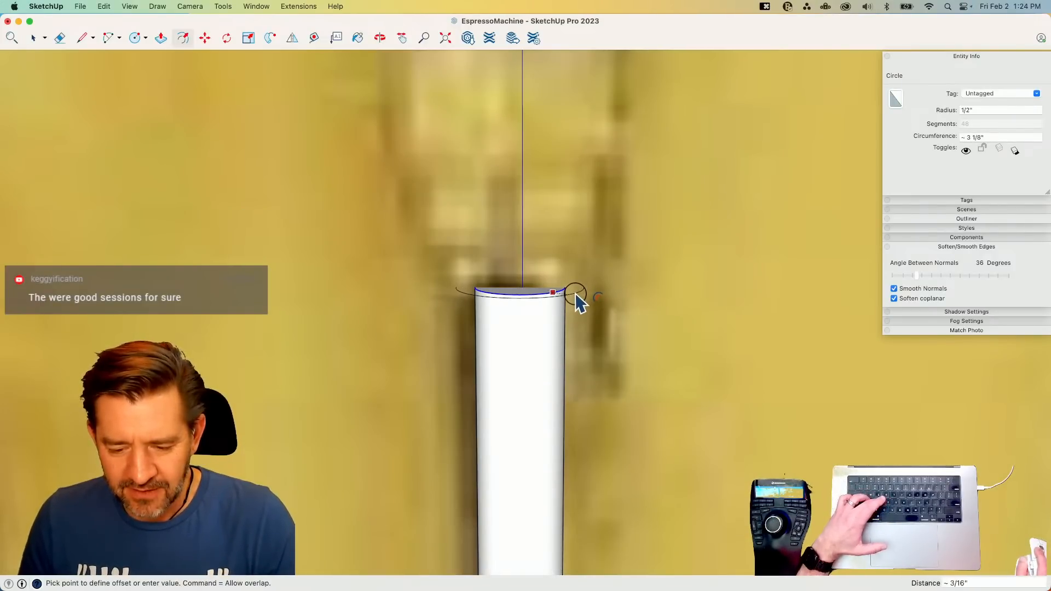
left_click(574, 295)
key("p")
left_click(570, 297)
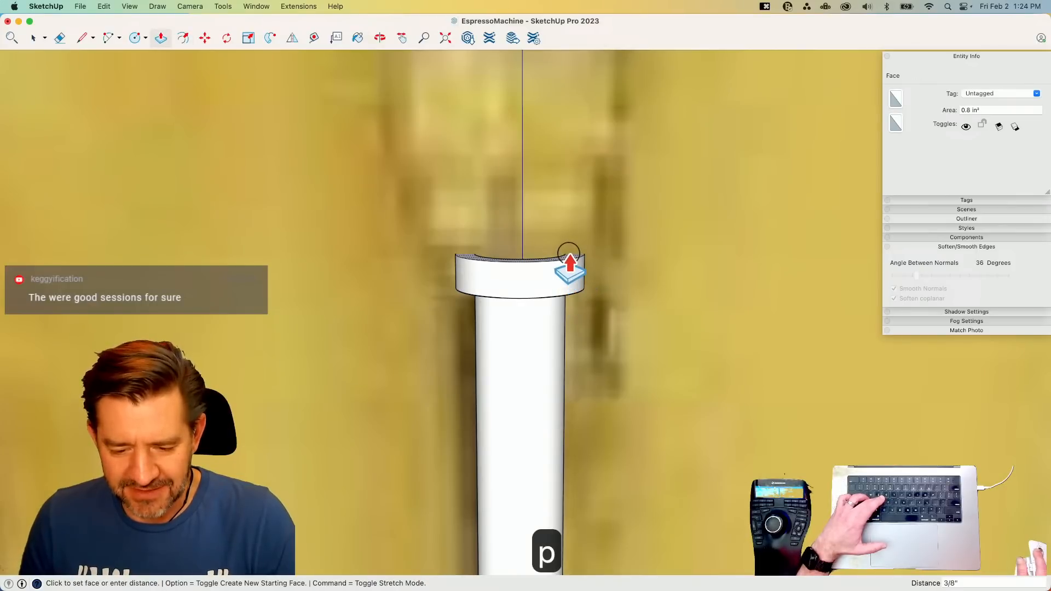
key("space")
- Offset the small upper collar's outer arc to a radius of about 1 1/8" and extrude the ring upward into a taller, wider collar
left_click(573, 257)
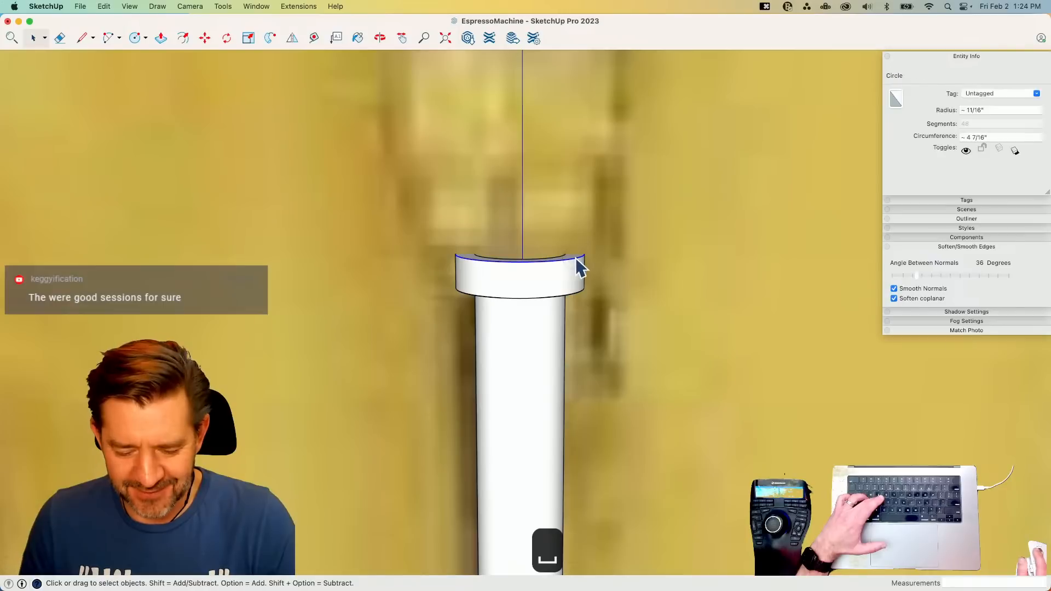
key("f")
left_click(579, 257)
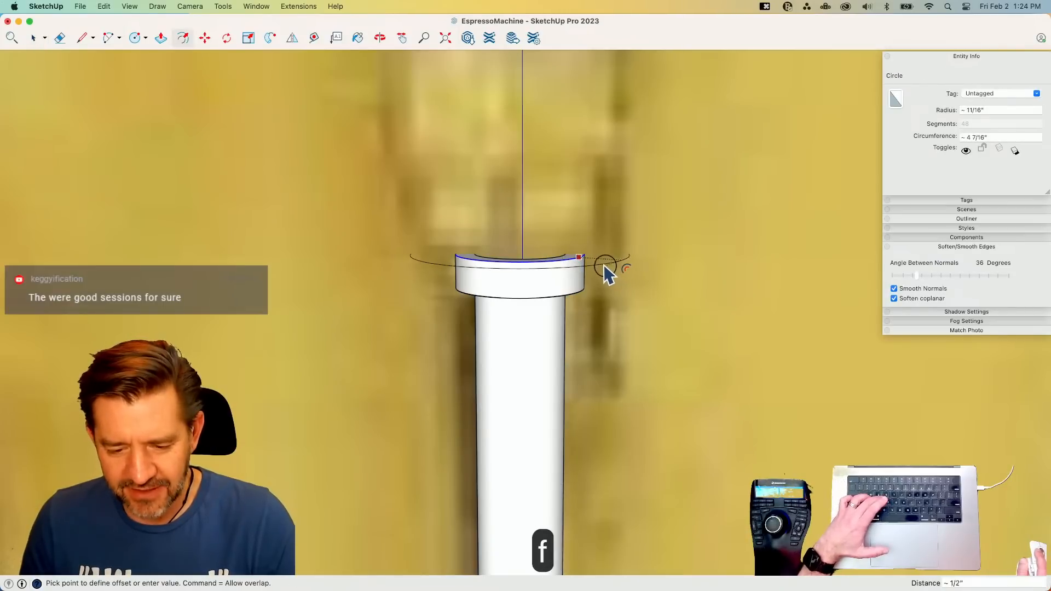
left_click(603, 265)
key("p")
left_click(603, 264)
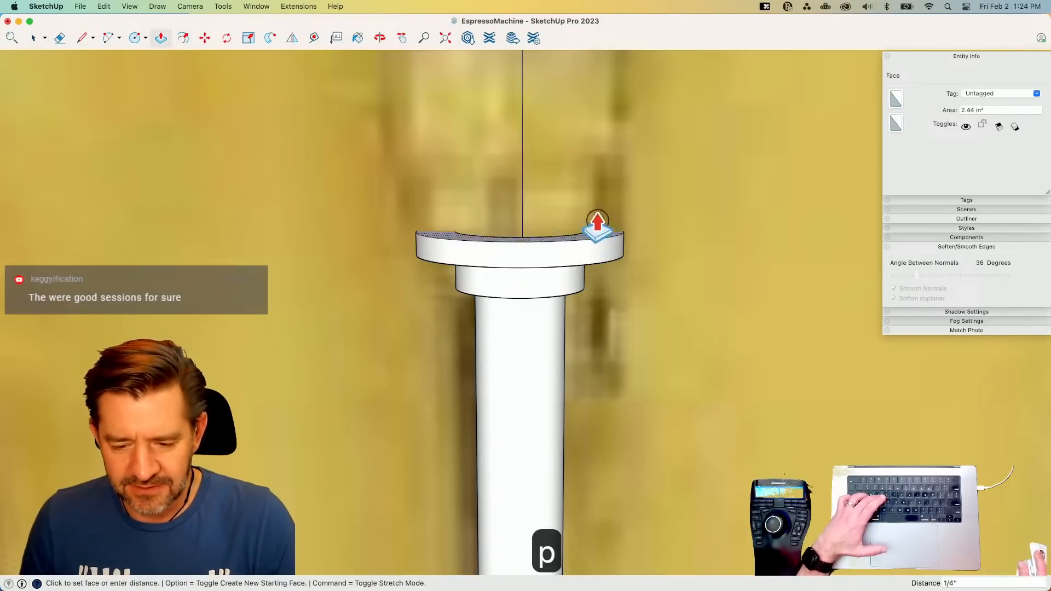
left_click(587, 164)
key("space")
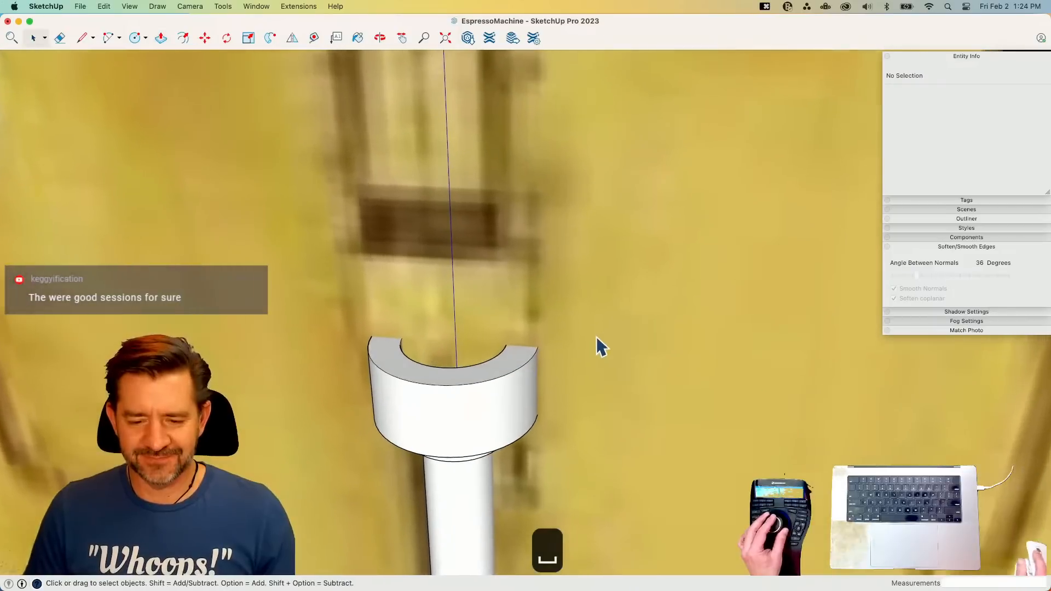
- Offset the wide collar's outer arc outward about 3/16" and extrude the ring upward to the dark band in the reference image
key("f")
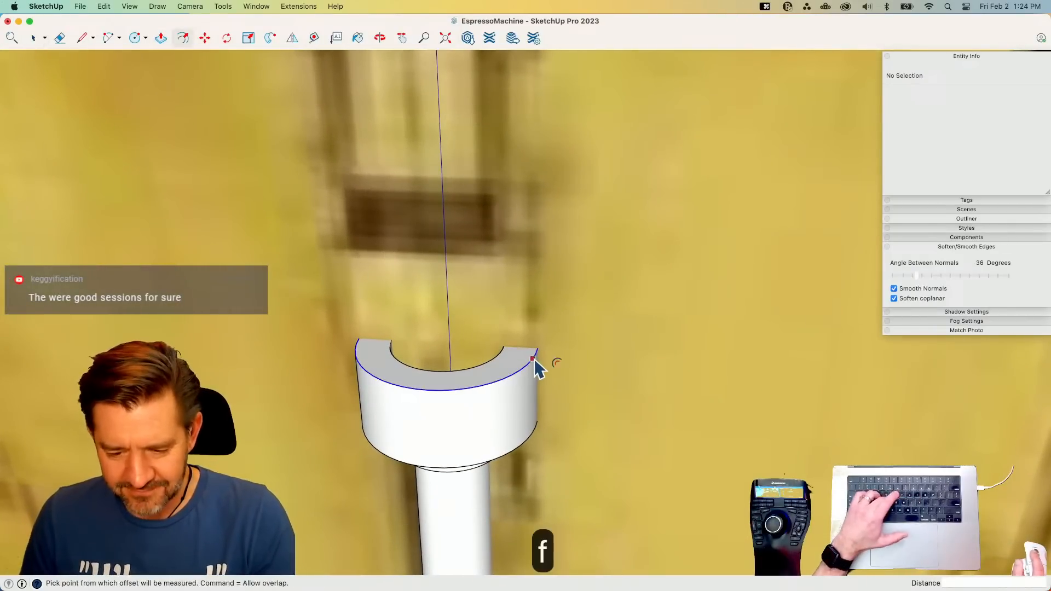
left_click(534, 359)
left_click(552, 363)
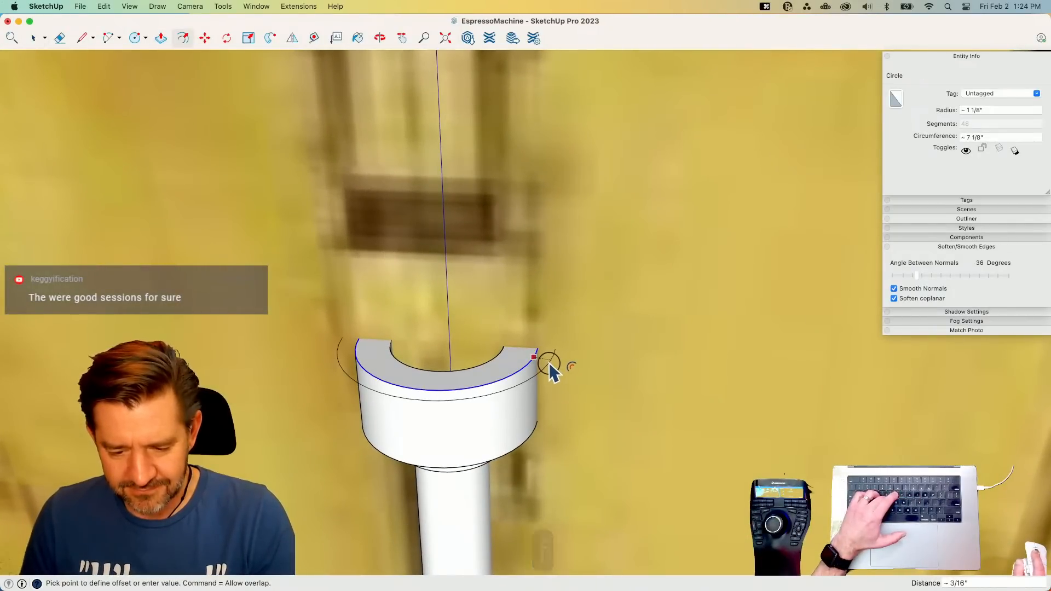
key("p")
left_click(535, 383)
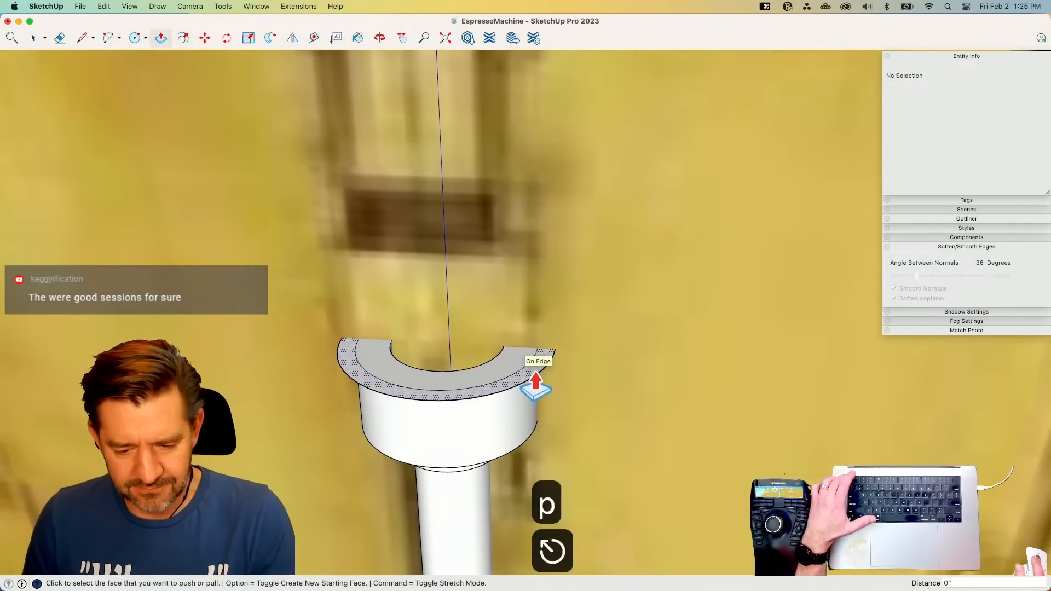
left_click(534, 268)
key("space")
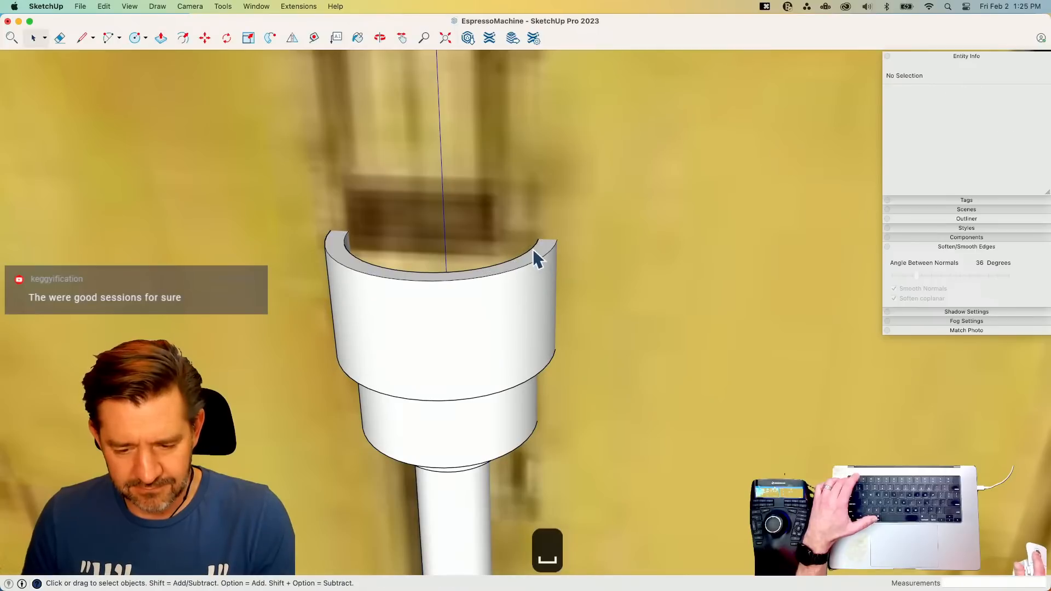
- Close the open top of the widest collar and erase the inner arc to leave a single half-circle face
left_click(535, 255)
key("e")
left_click(534, 247)
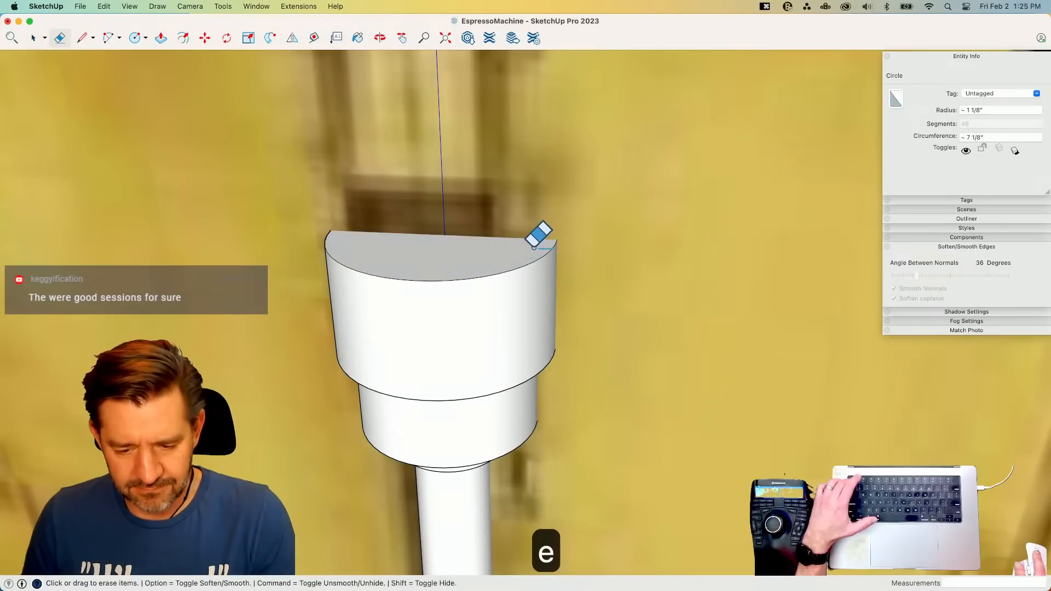
- Offset the half-circle top face inward about 7/16" and extrude the inner half-circle upward as a short, narrower neck
key("f")
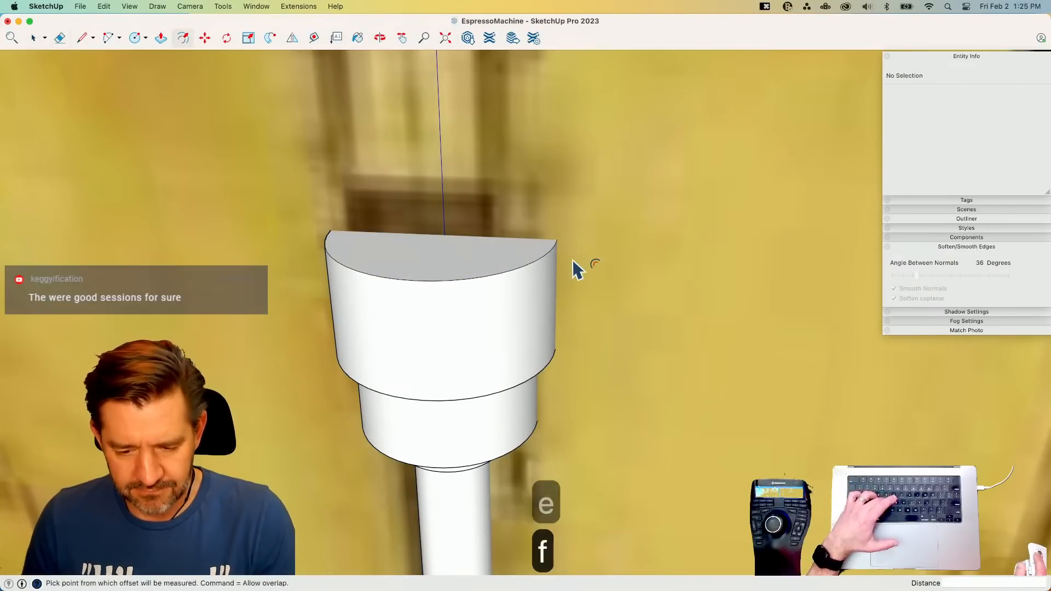
left_click(547, 248)
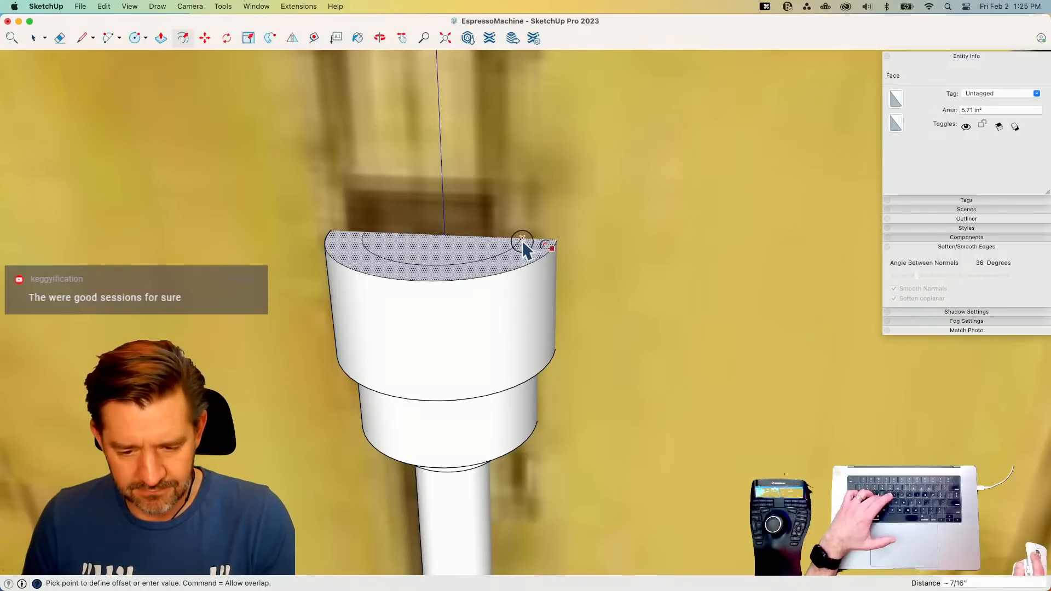
left_click(520, 241)
key("p")
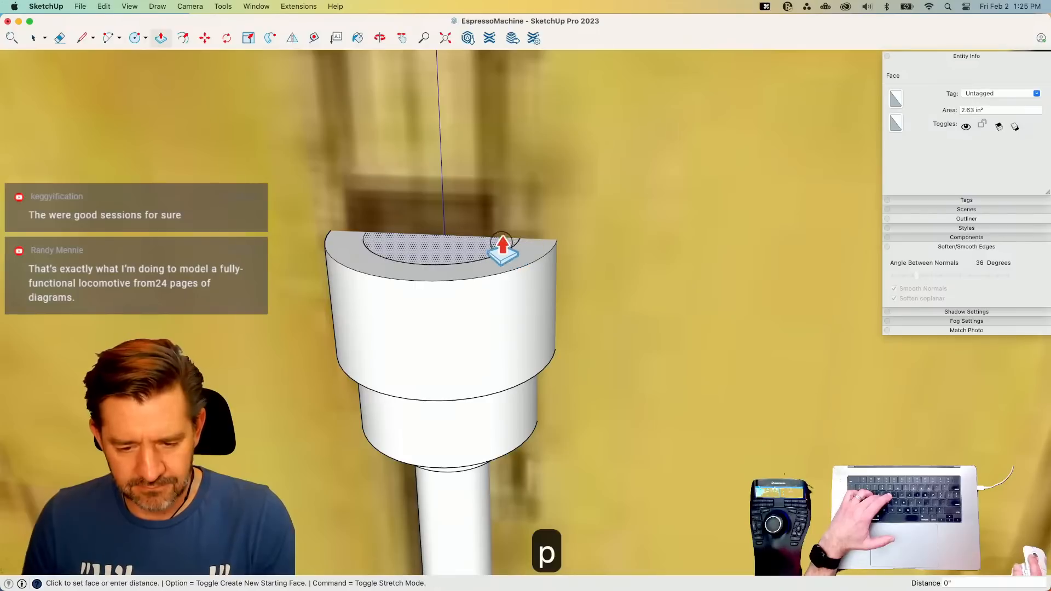
left_click(502, 246)
left_click(498, 210)
key("space")
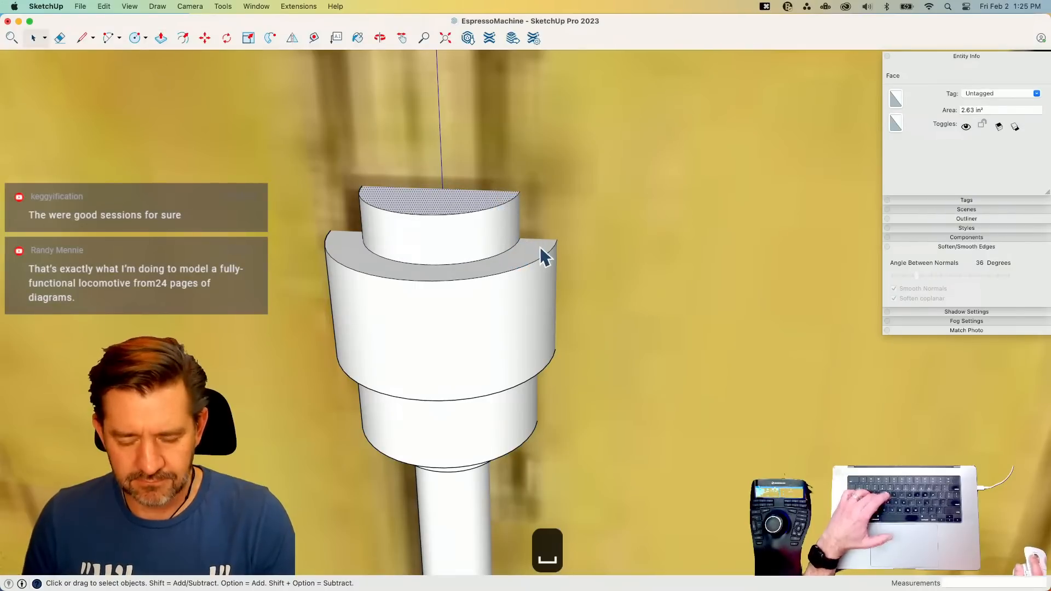
- Copy the ring face around the neck's base straight up and align the copy with the top of the neck
scroll(537, 249, "down", 5)
scroll(549, 350, "up", 4)
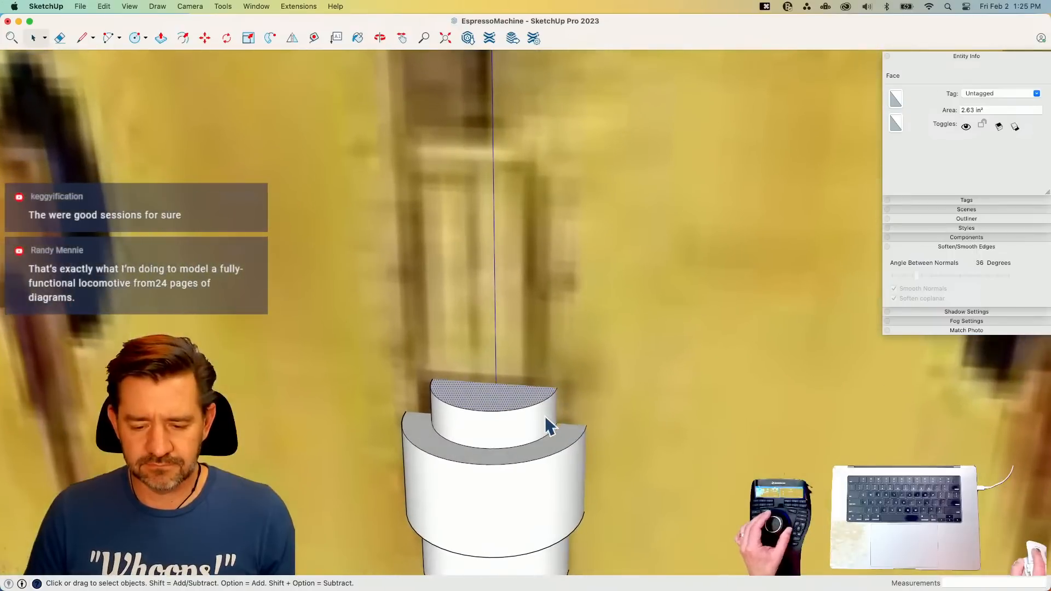
left_click(565, 448)
key("m")
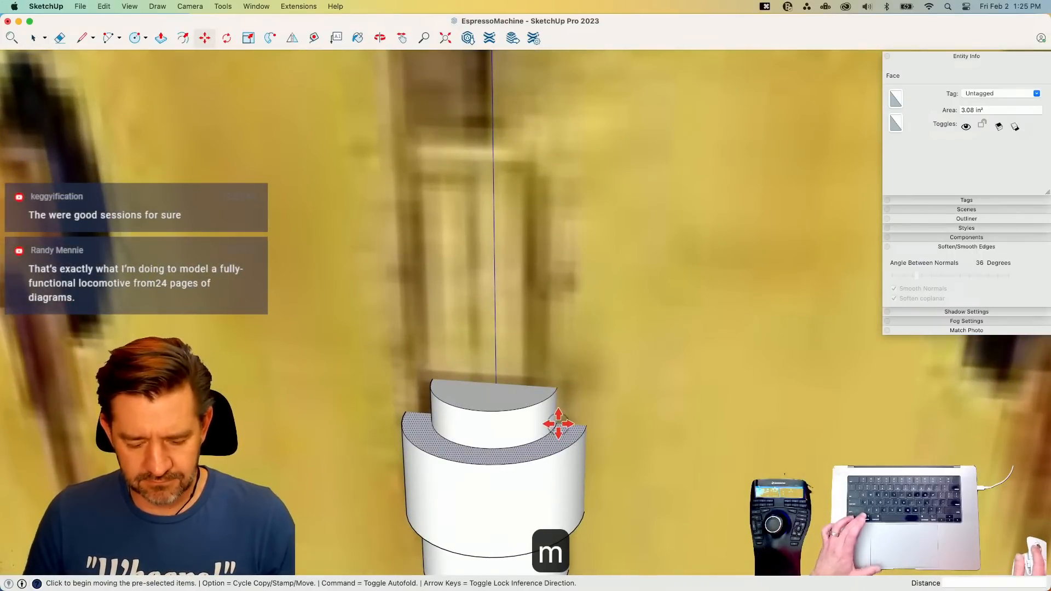
key("alt")
left_click(558, 423)
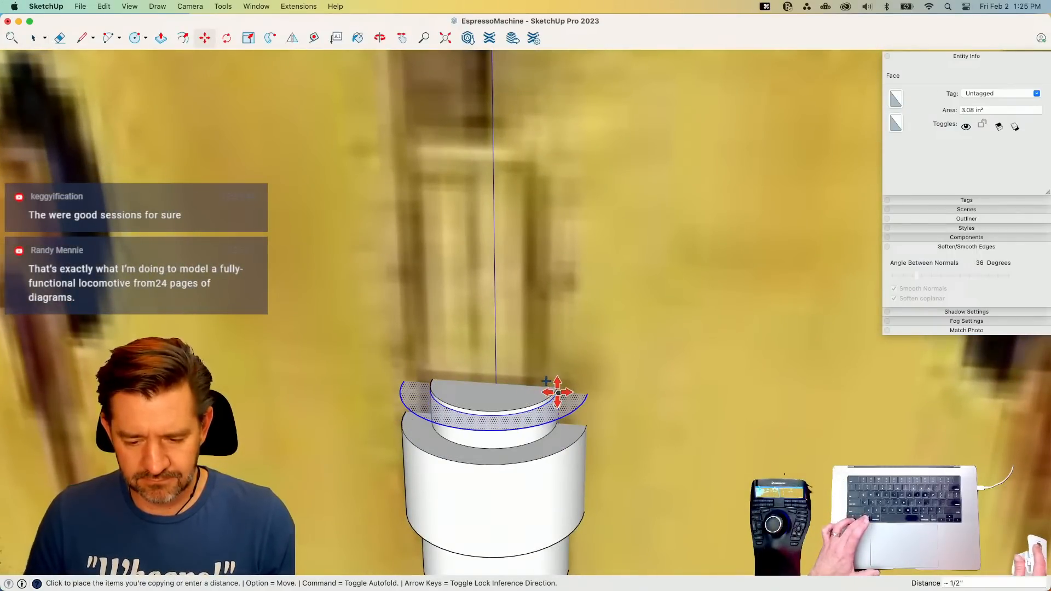
key("Up")
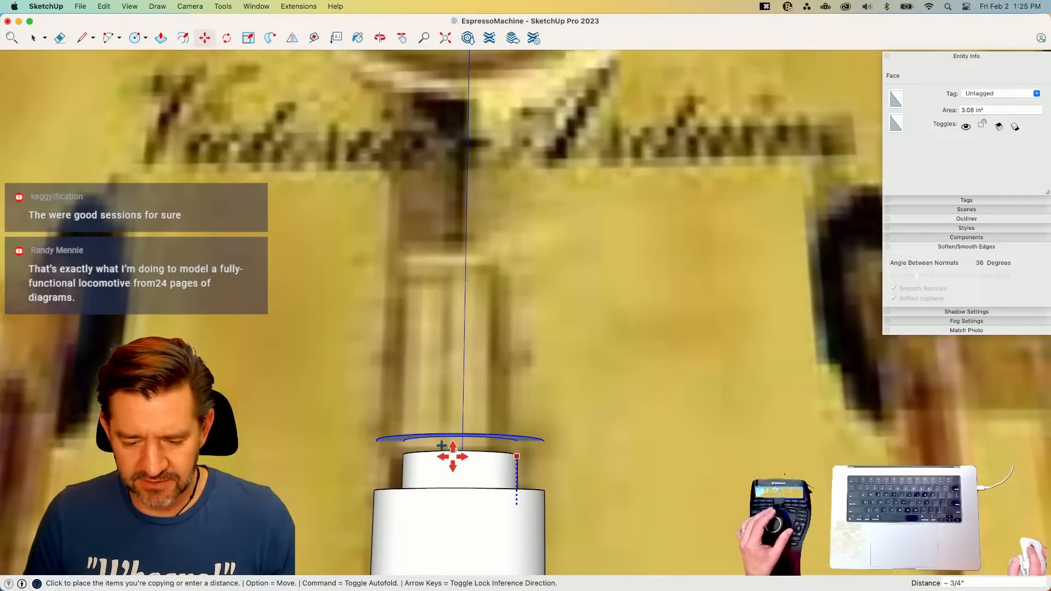
left_click(484, 422)
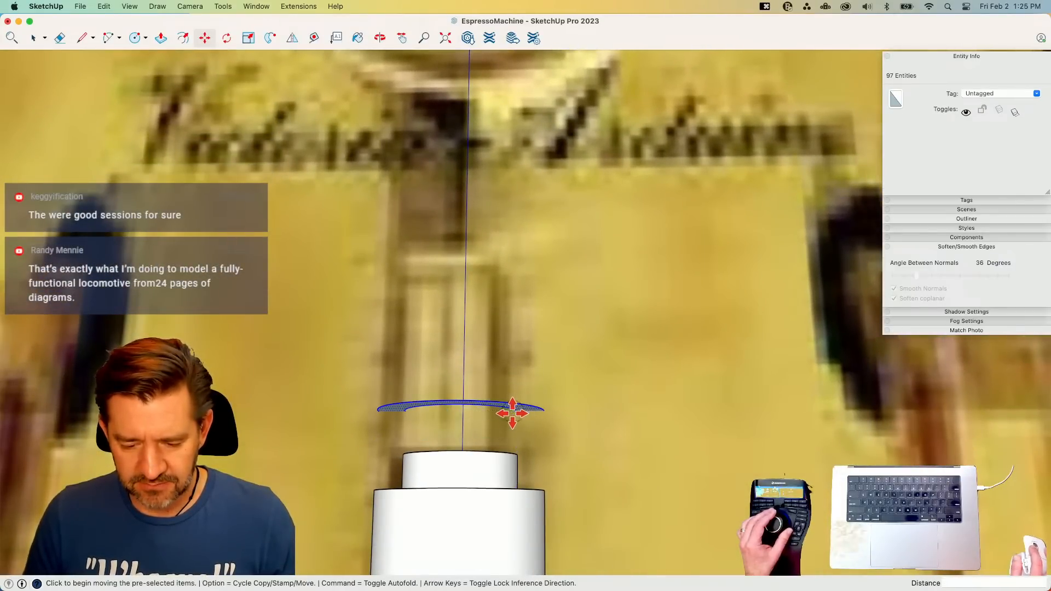
left_click(512, 414)
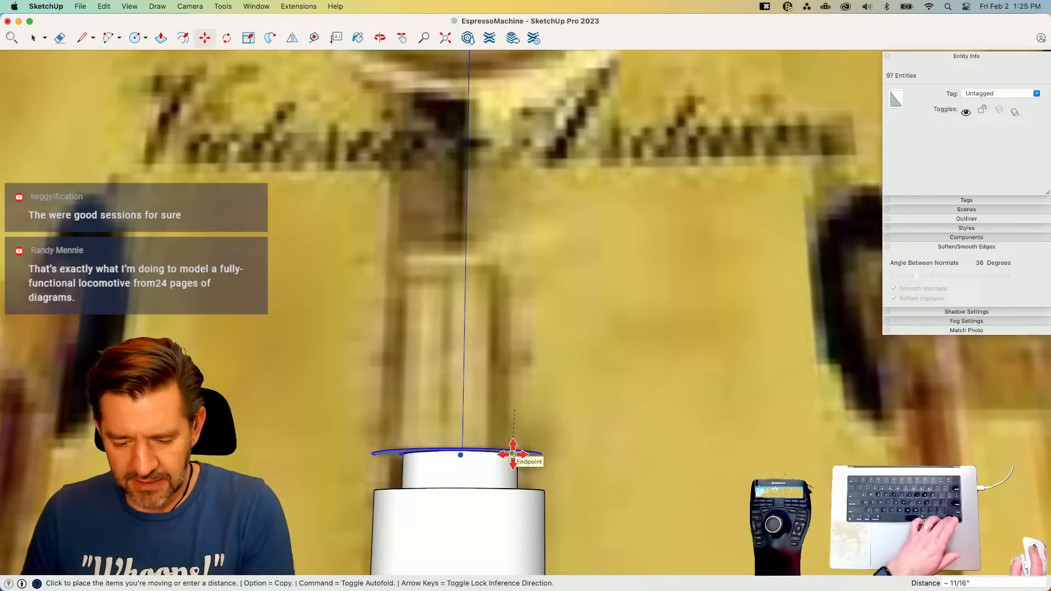
left_click(513, 454)
key("space")
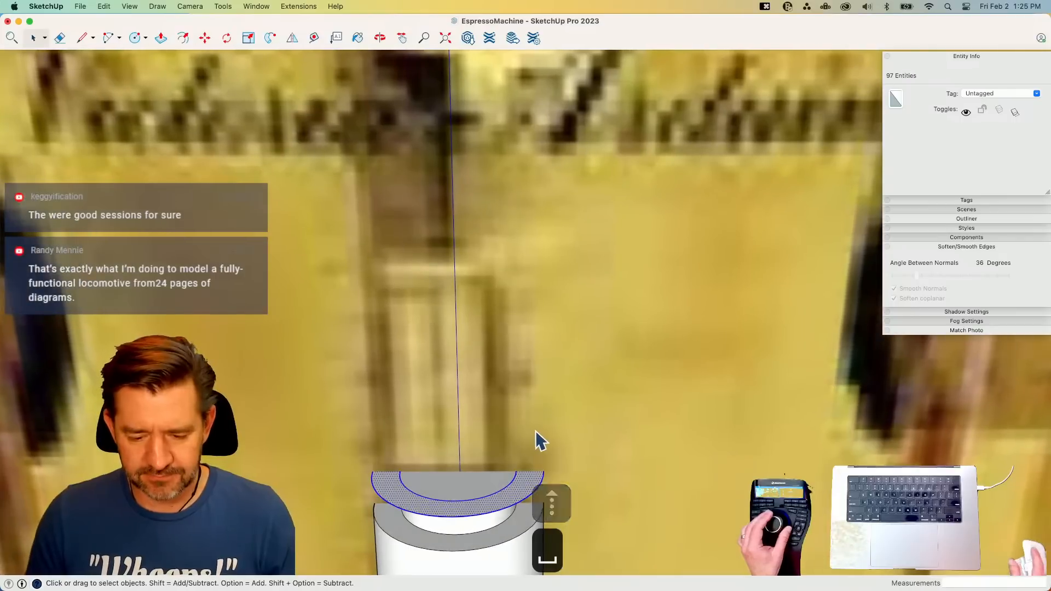
- Extrude the copied ring face upward 3 5/16" to the top of the tube housing in the reference image
key("p")
left_click(511, 482)
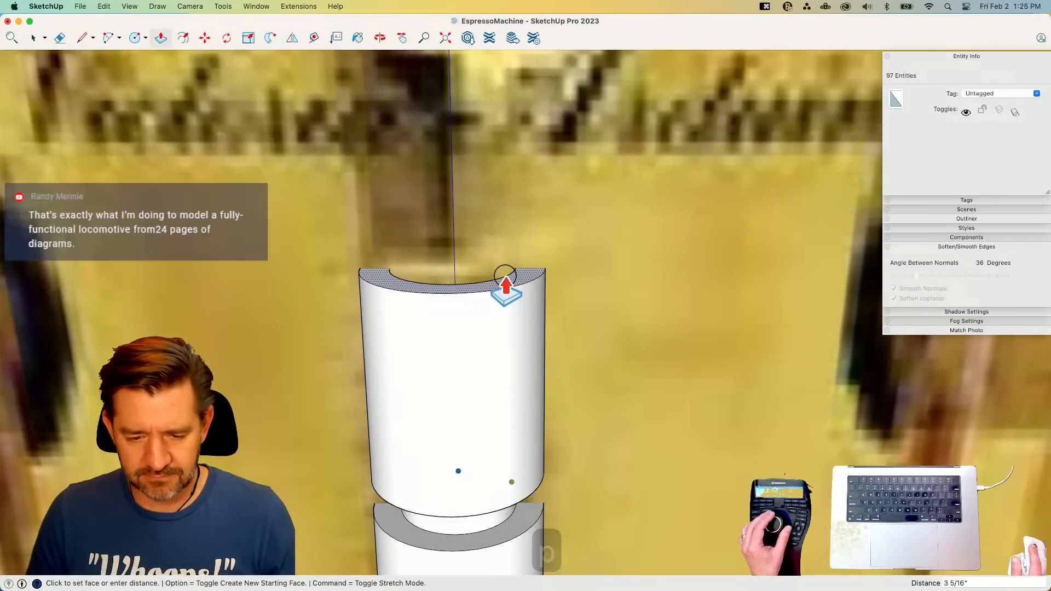
left_click(499, 286)
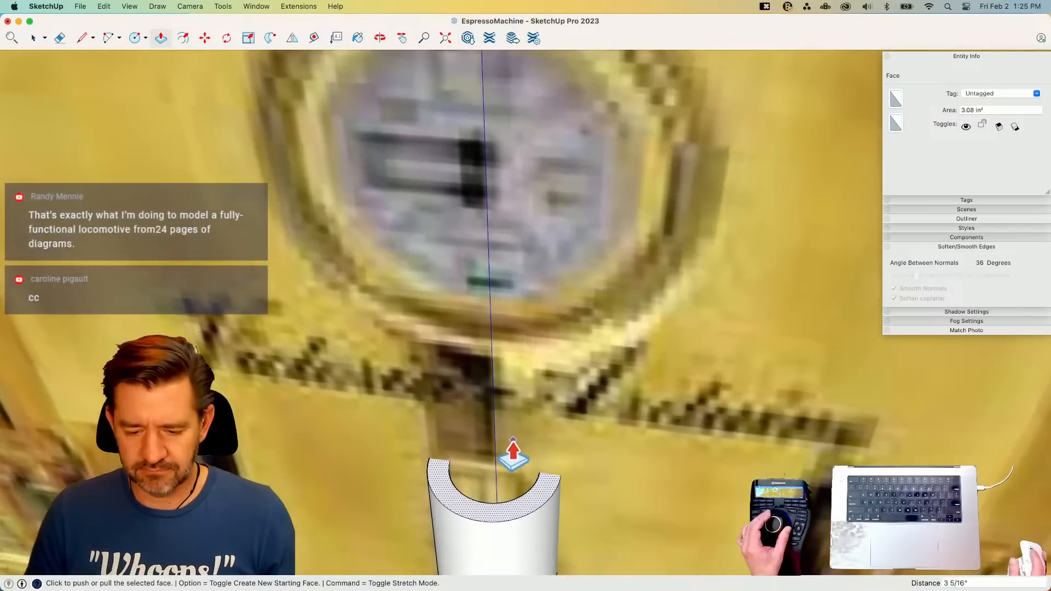
- Close the housing's open top with a line between the inner arc's ends and extrude the inner half-circle upward 5 5/16"
key("l")
left_click(448, 474)
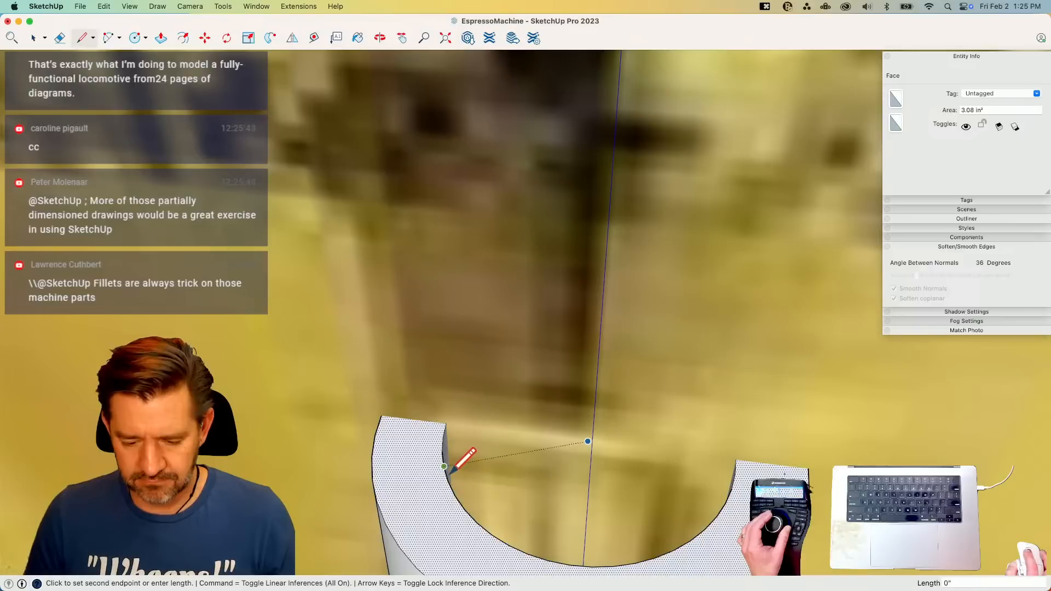
left_click(444, 466)
key("p")
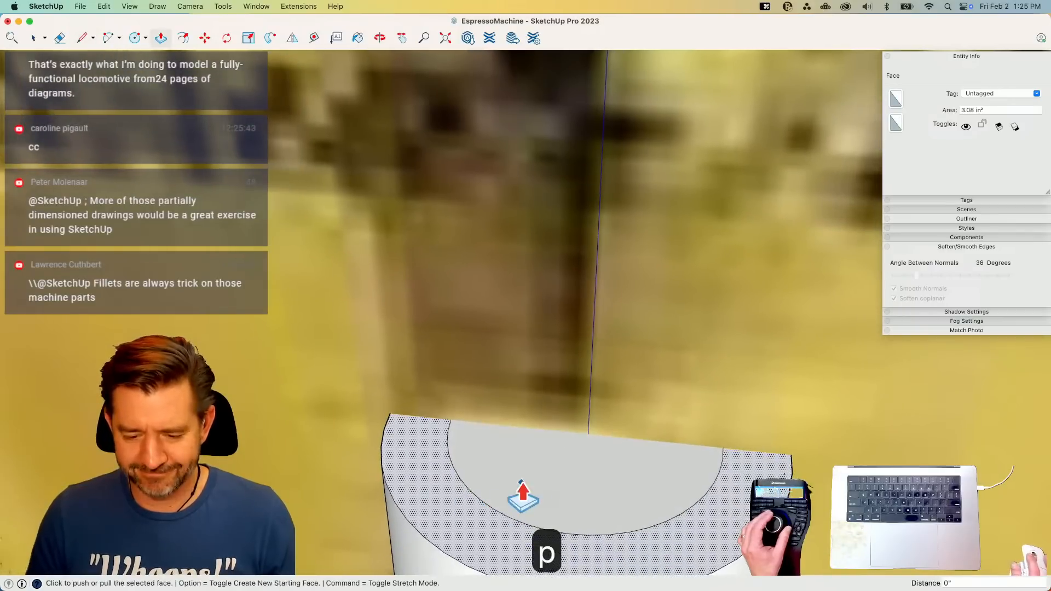
left_click(521, 494)
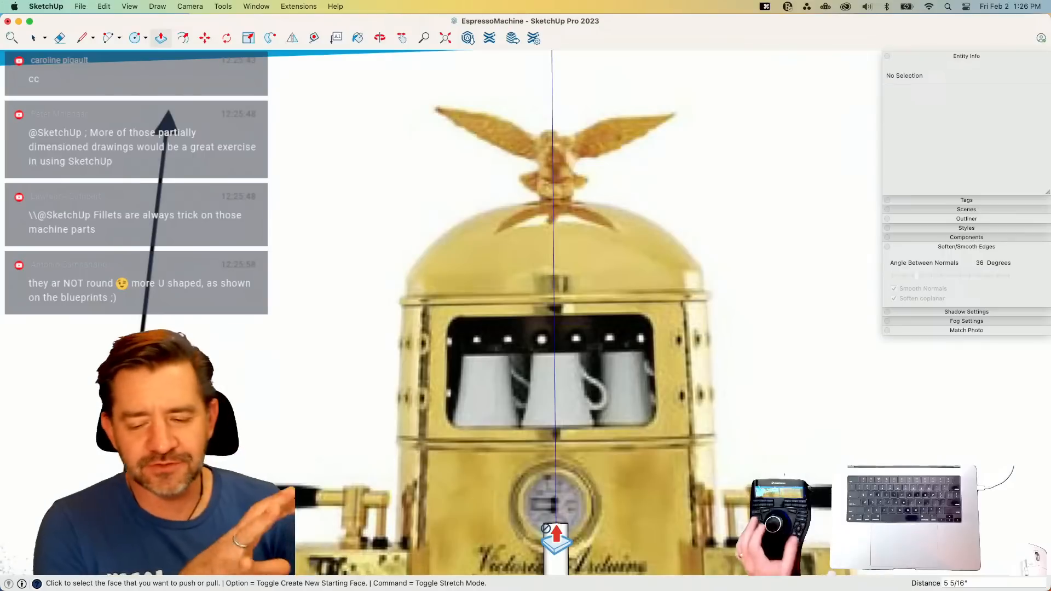
- Examine the eagle ornament, dome and upper body of the espresso machine in the reference image
scroll(557, 539, "down", 3)
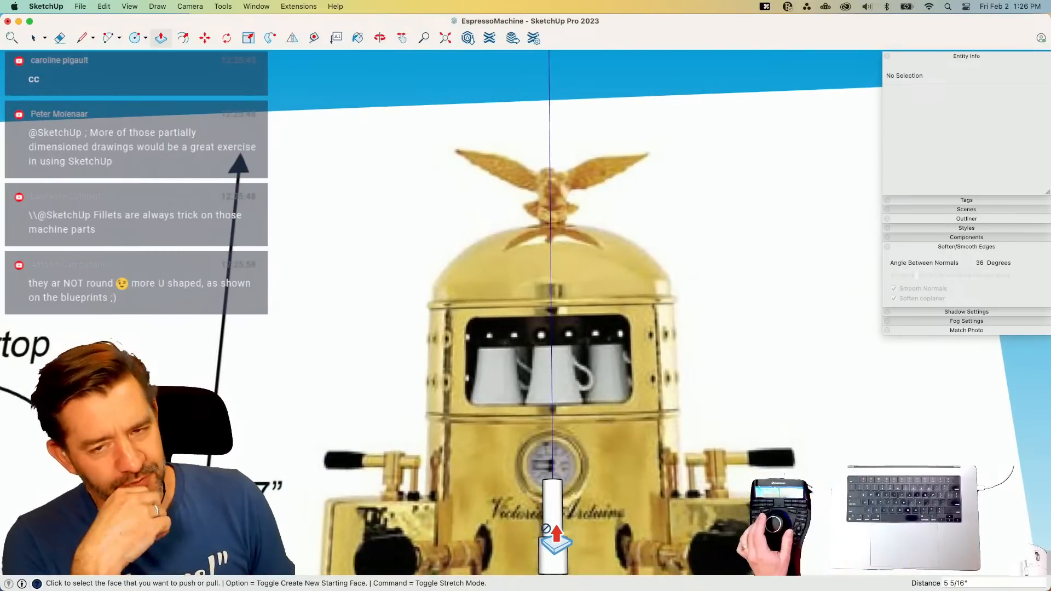
scroll(557, 539, "down", 2)
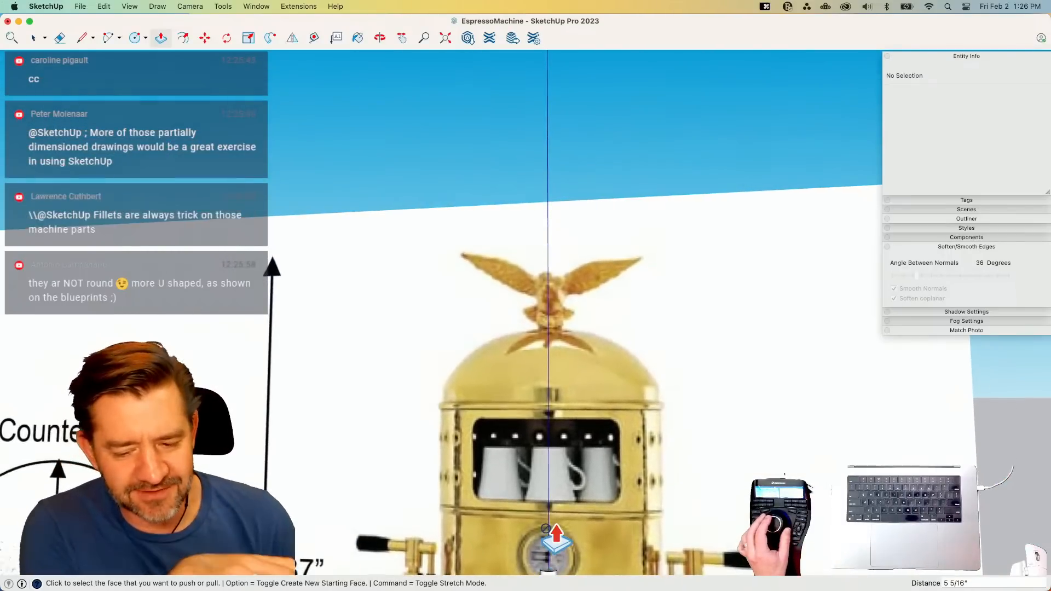
scroll(546, 528, "up", 3)
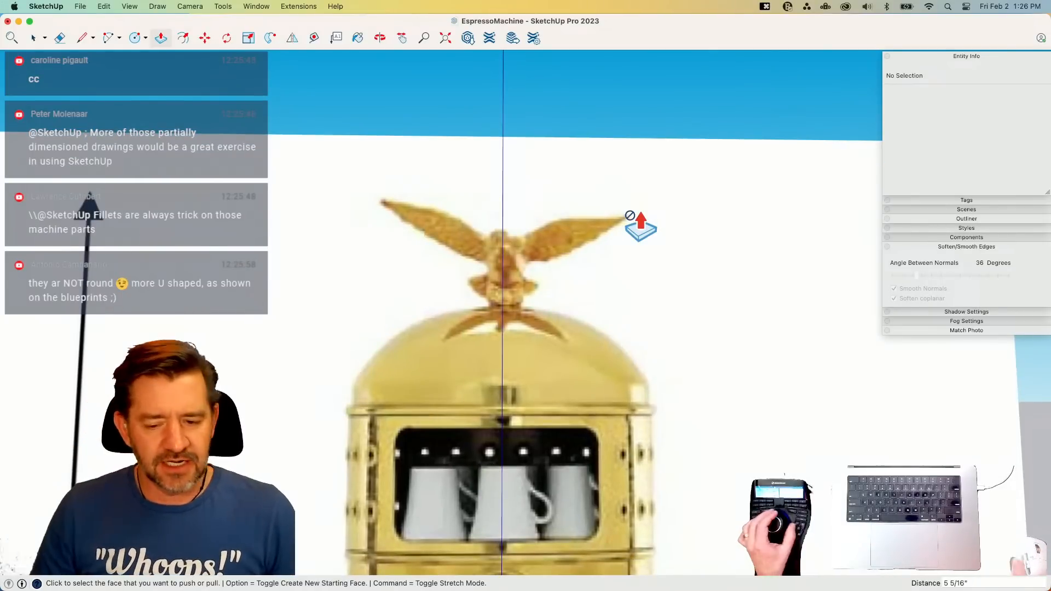
scroll(640, 227, "down", 2)
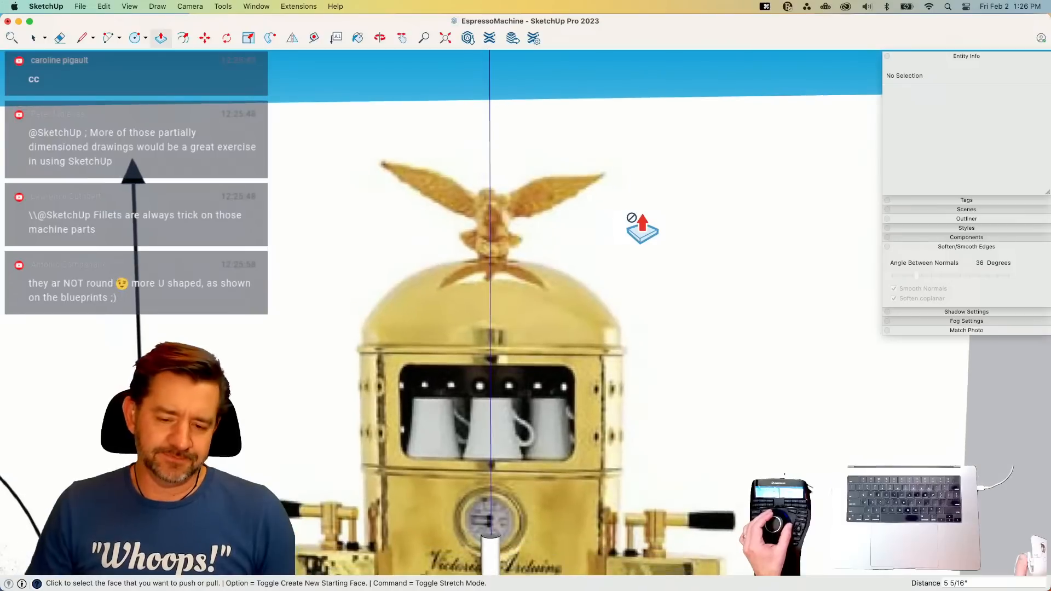
scroll(582, 211, "up", 3)
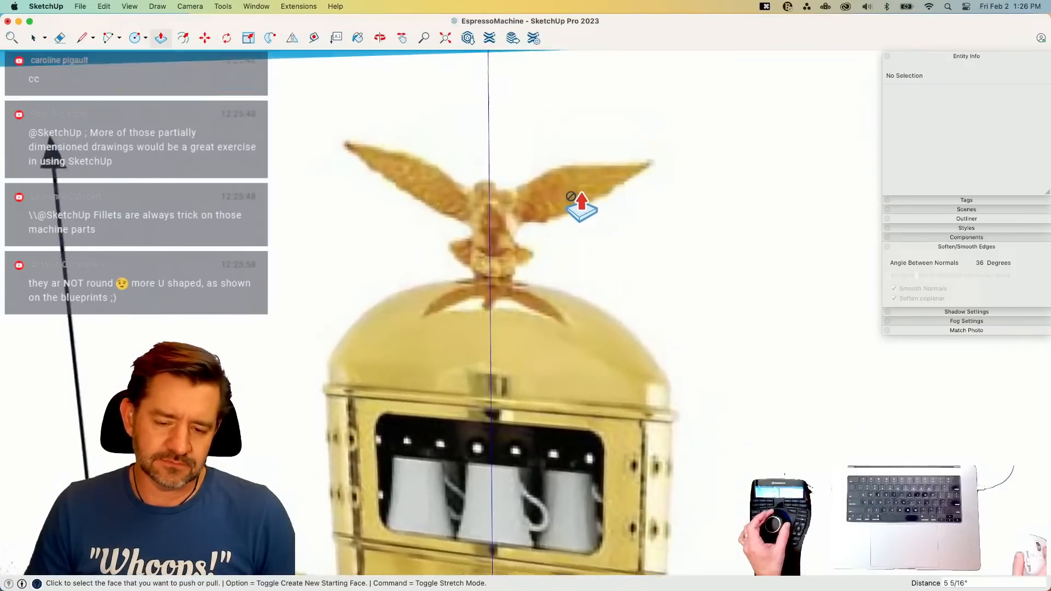
scroll(581, 208, "up", 3)
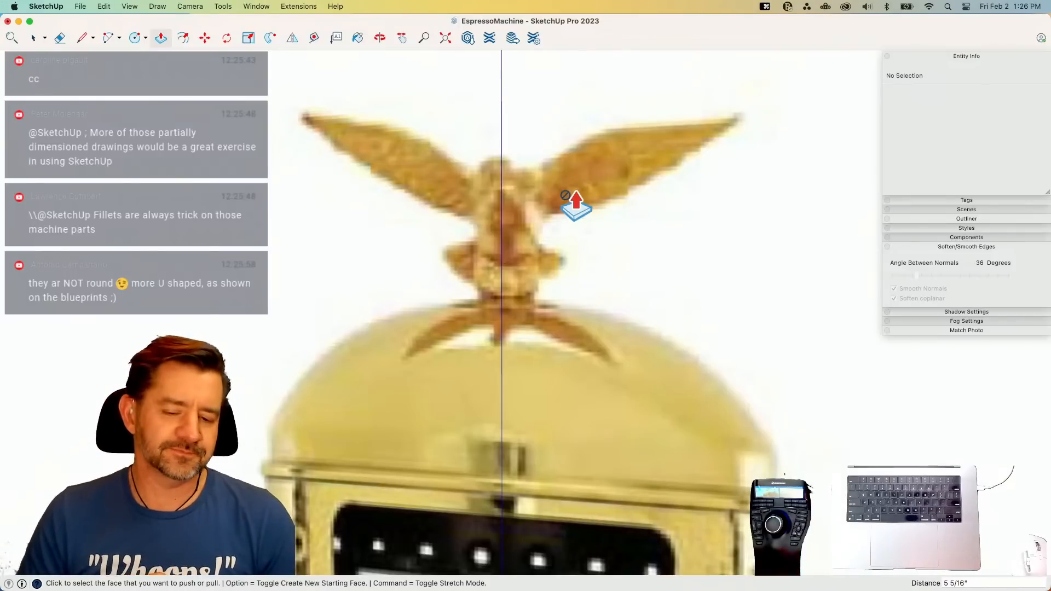
scroll(573, 204, "down", 5)
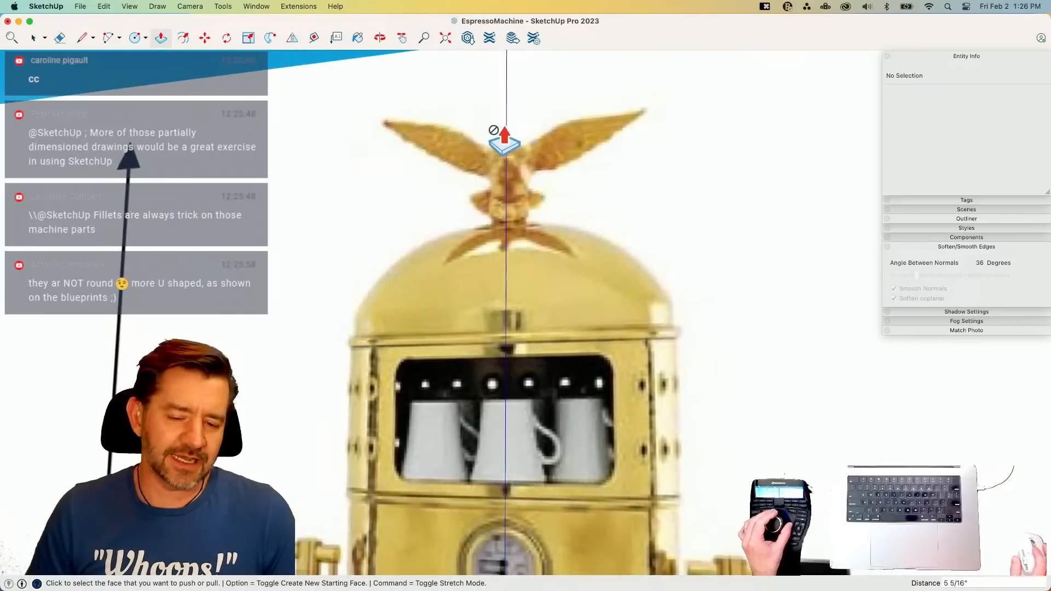
scroll(546, 159, "down", 3)
scroll(547, 159, "down", 1)
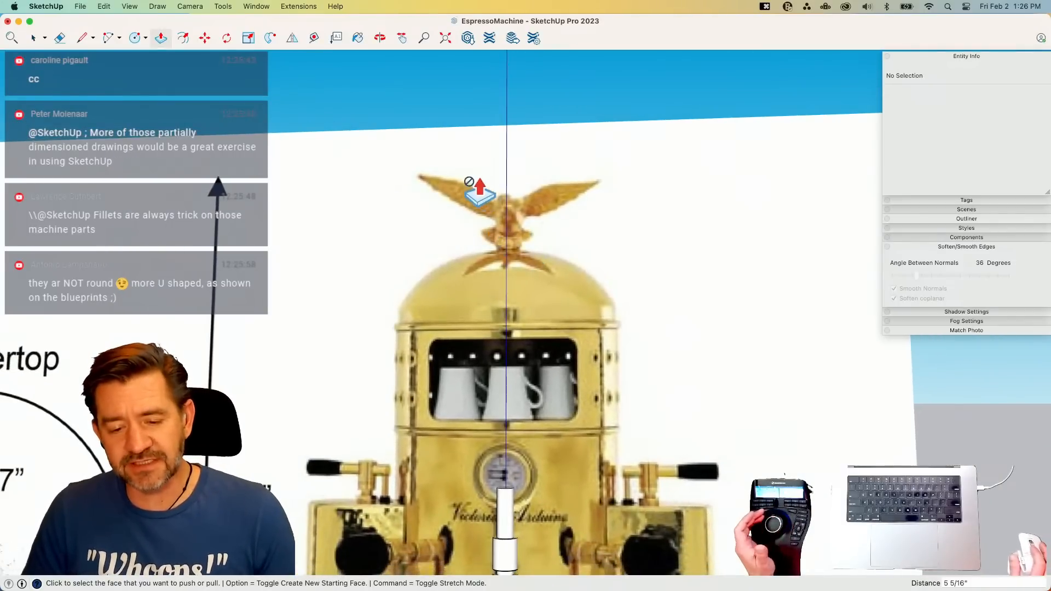
middle_click_drag(422, 203, 556, 242)
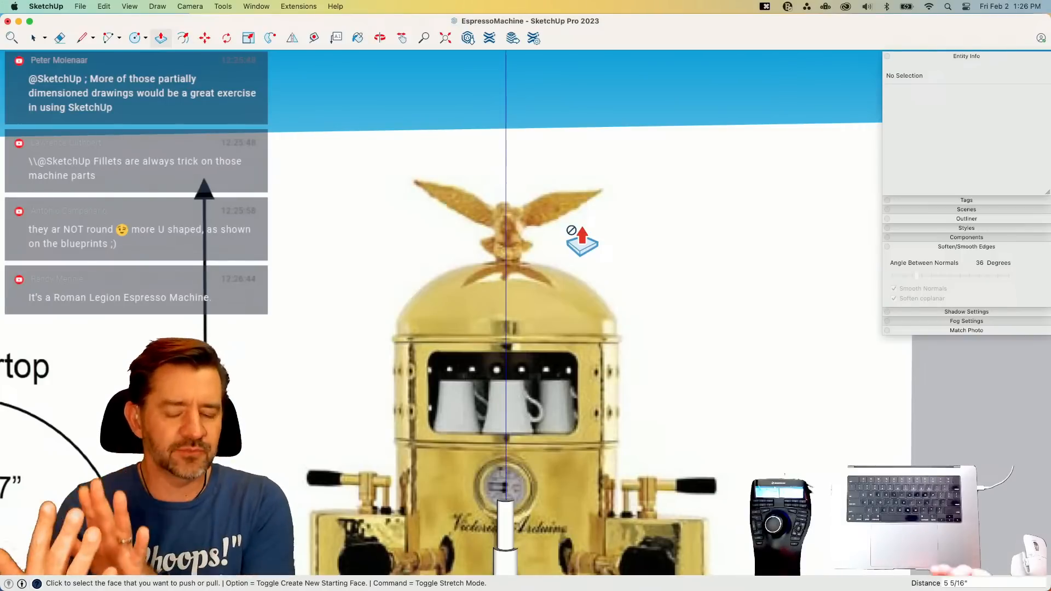
scroll(572, 232, "up", 5)
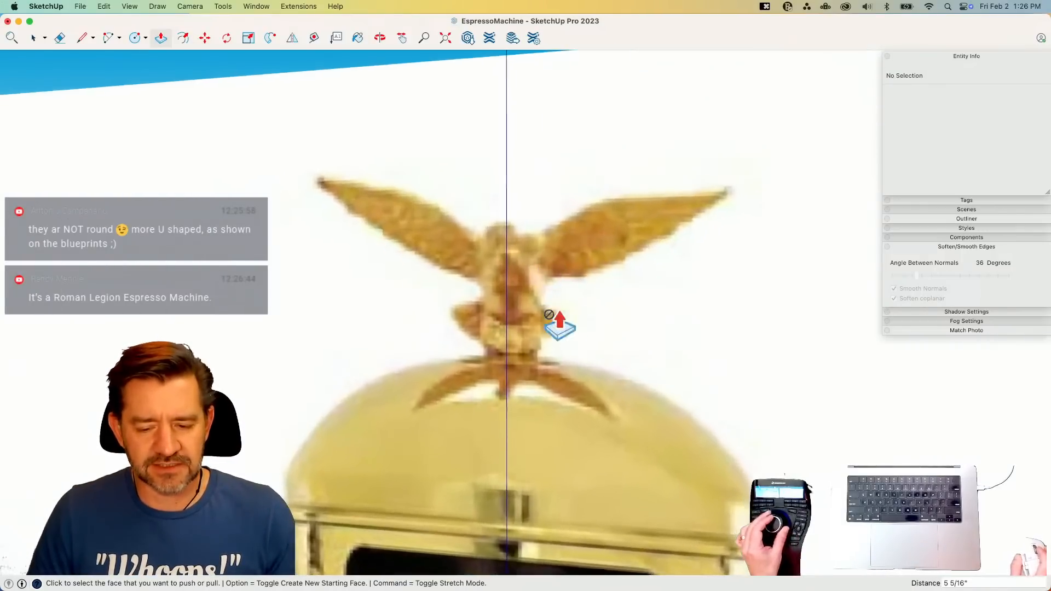
middle_click_drag(559, 313, 569, 345)
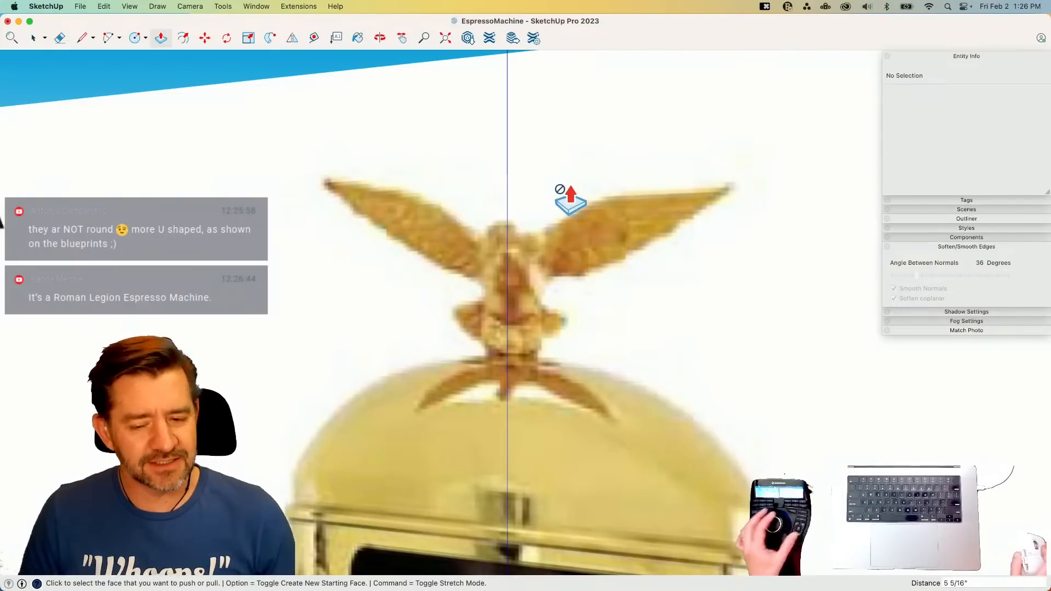
scroll(678, 274, "up", 6)
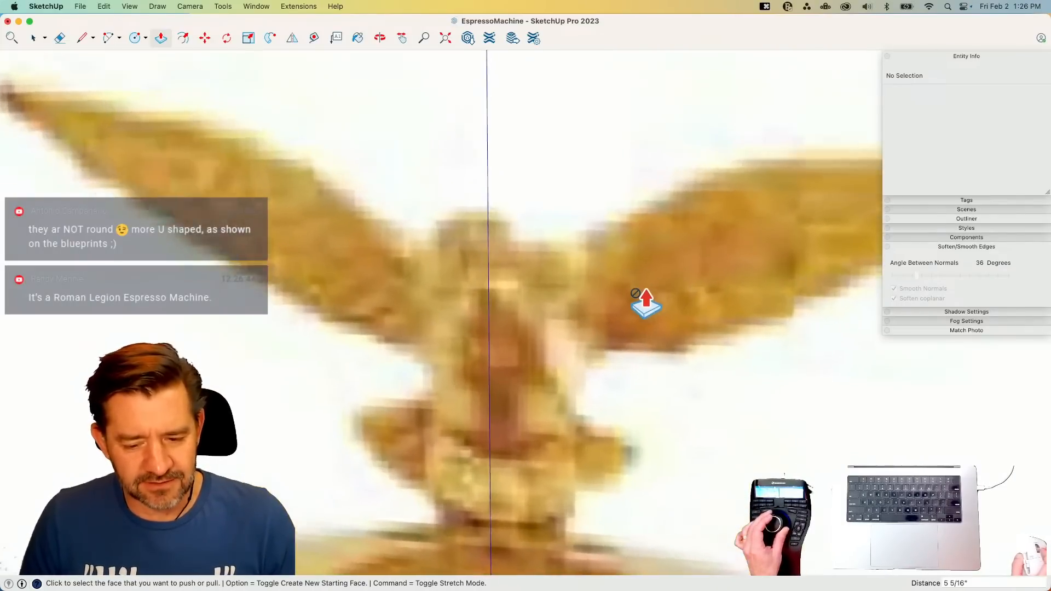
scroll(646, 304, "up", 3)
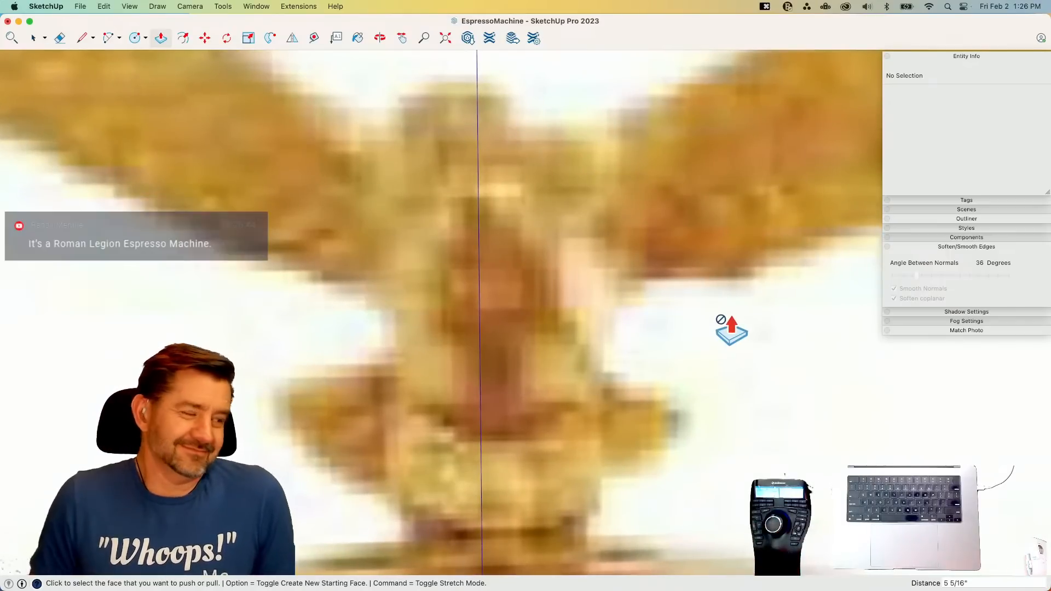
scroll(731, 331, "down", 10)
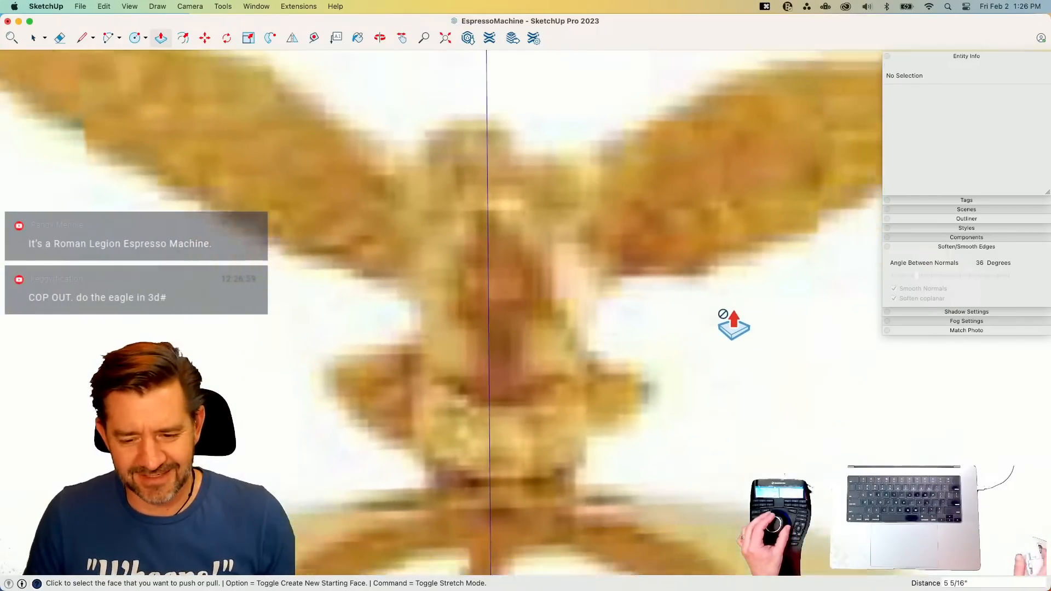
- Push the upper stem's half-round top face down about 5/8"
scroll(699, 334, "up", 4)
scroll(699, 333, "up", 3)
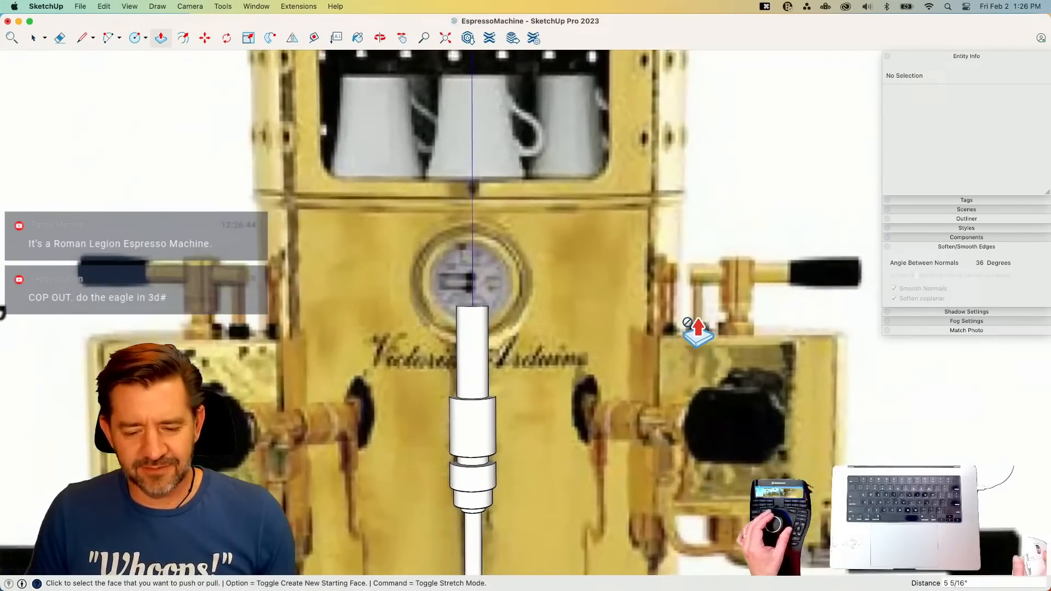
scroll(698, 333, "up", 3)
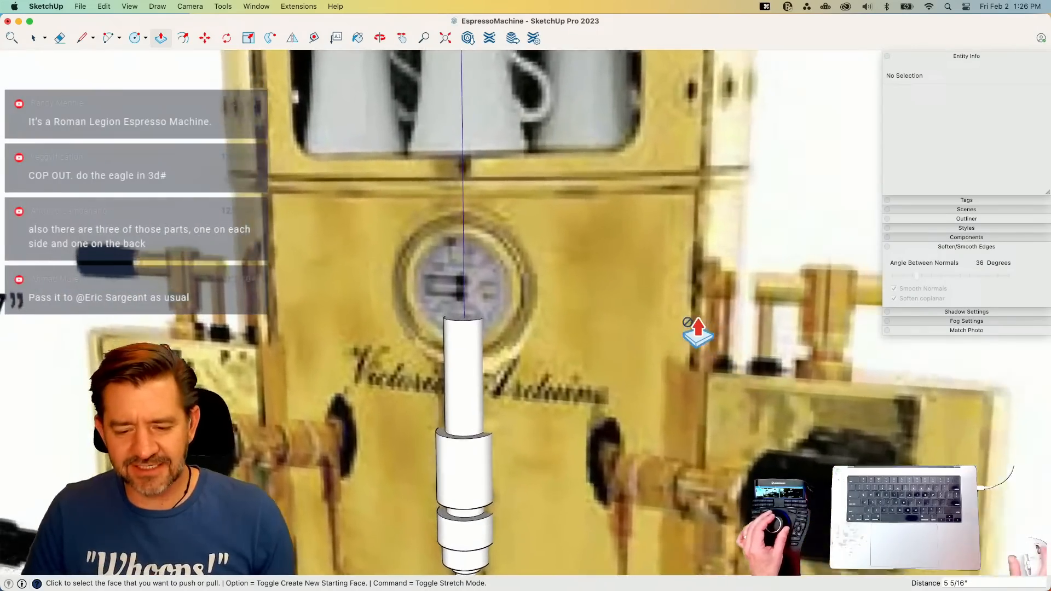
scroll(498, 301, "up", 3)
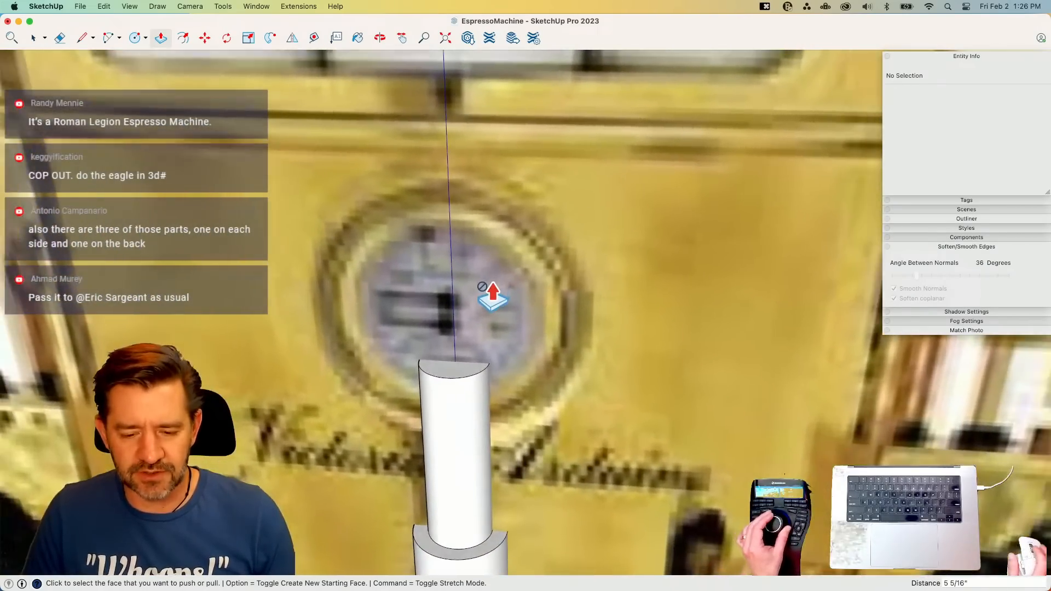
scroll(478, 378, "up", 2)
key("p")
left_click(446, 381)
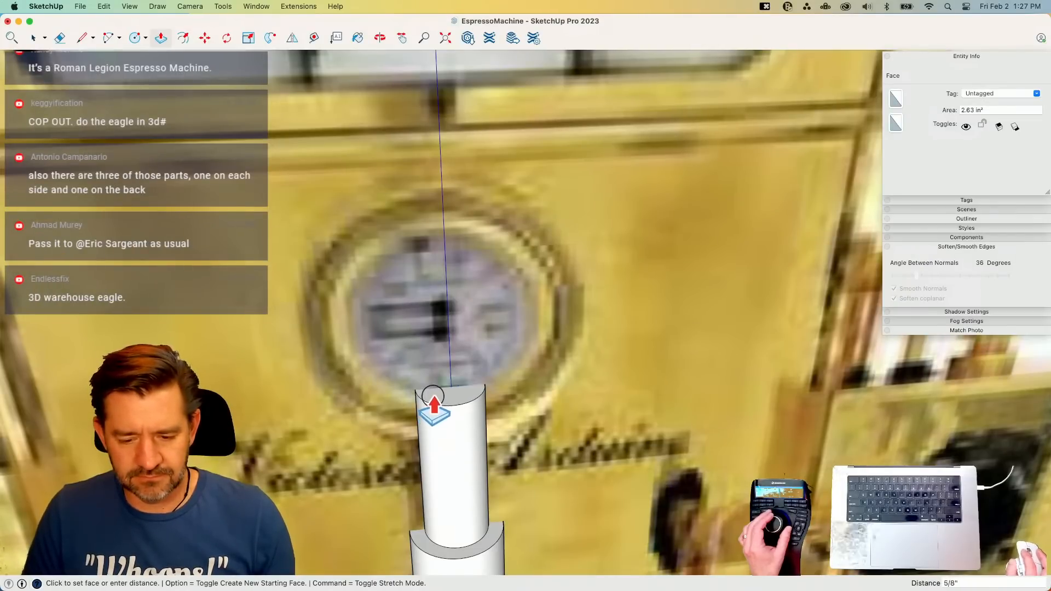
- Group all the connected geometry of the stepped half-round level tube and its stem
key("space")
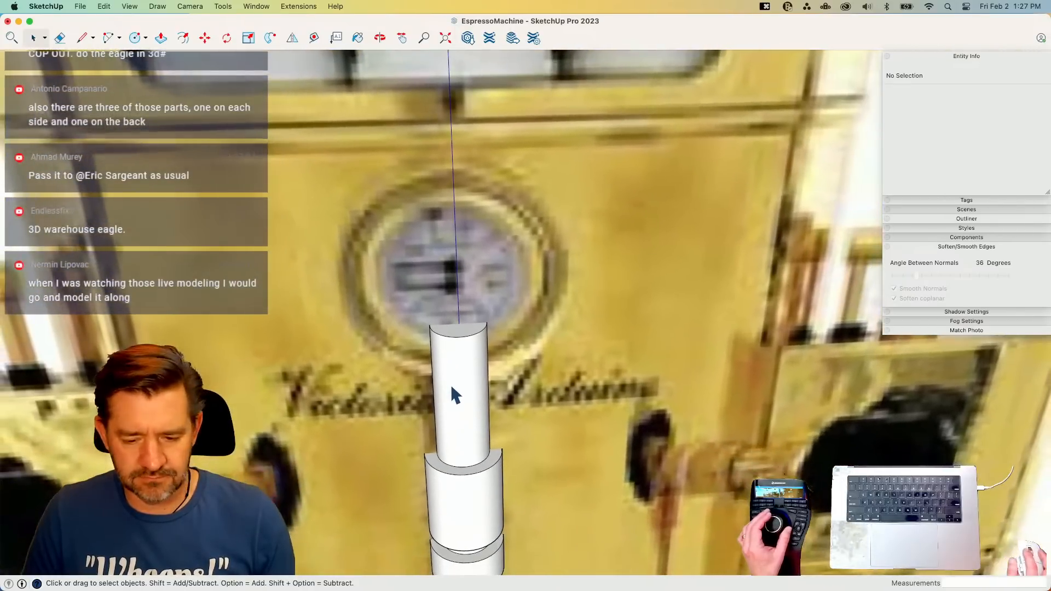
triple_click(450, 386)
right_click(450, 388)
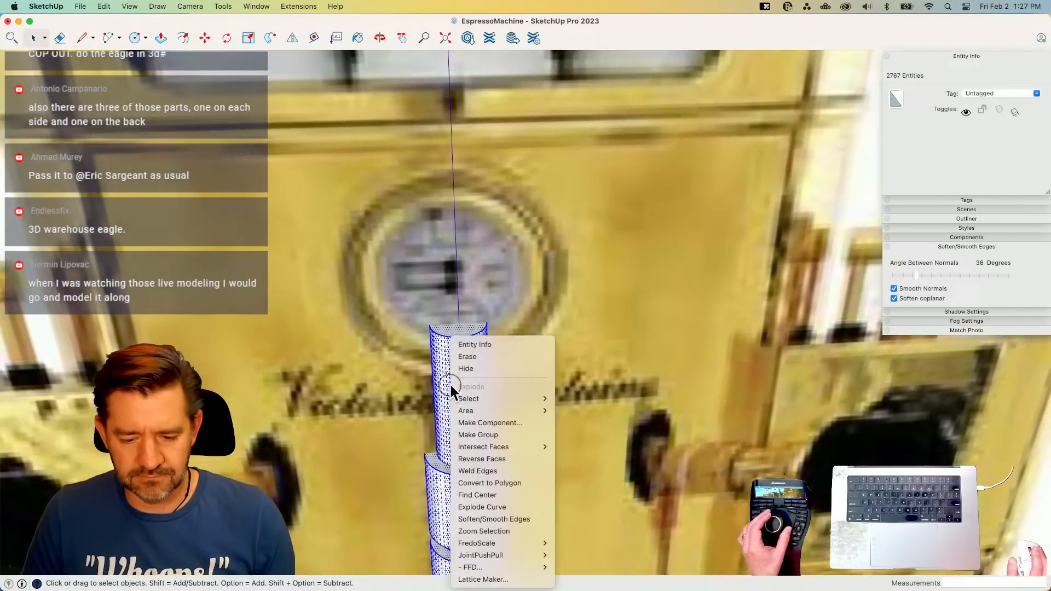
left_click(485, 434)
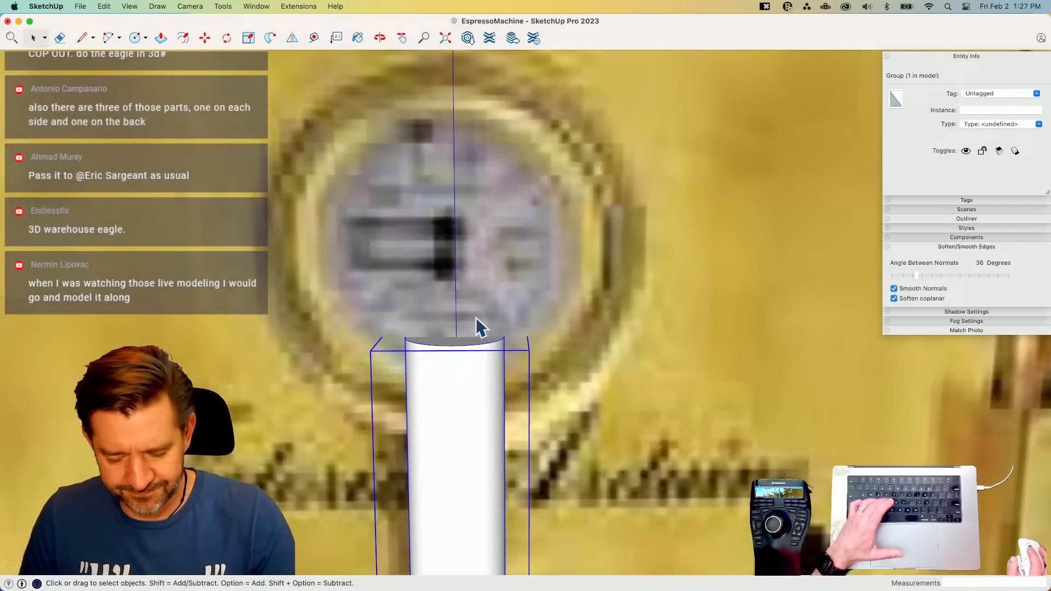
- Draw a line across the straight back edge of the stem's top, between the ends of the arc
key("c")
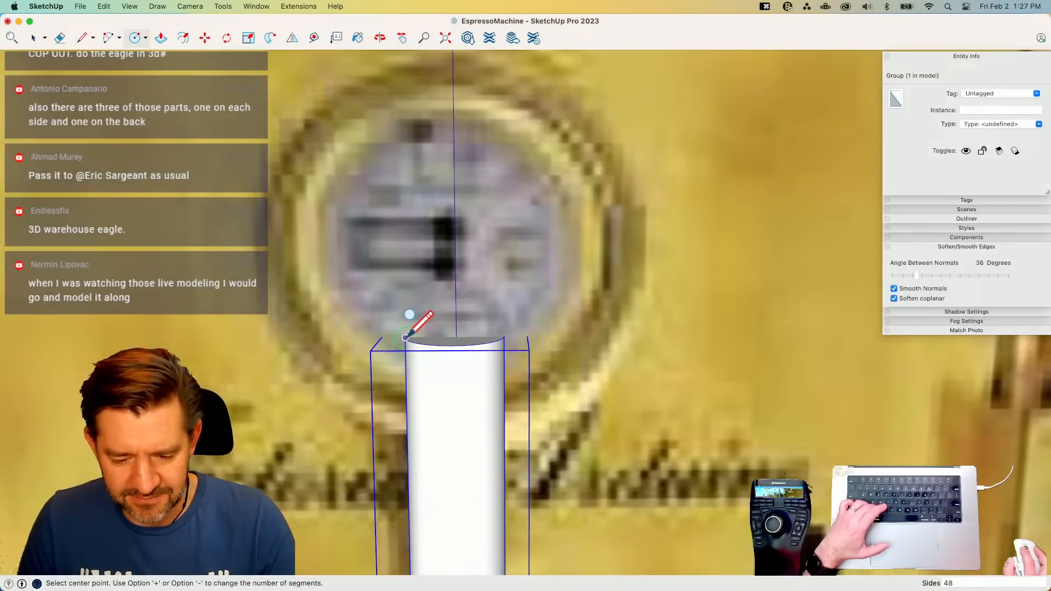
key("l")
scroll(405, 337, "up", 5)
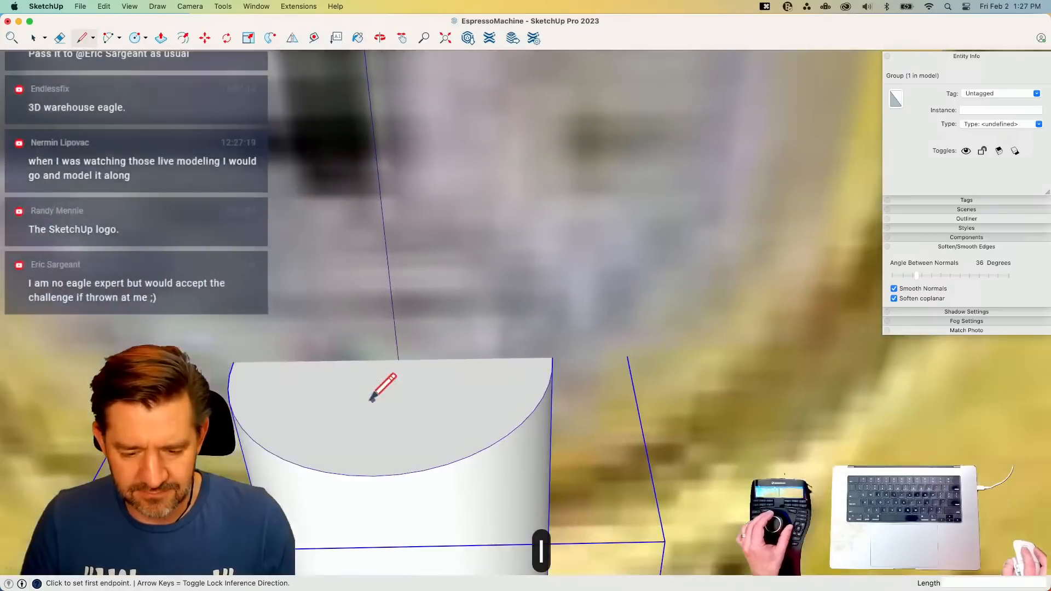
left_click(235, 362)
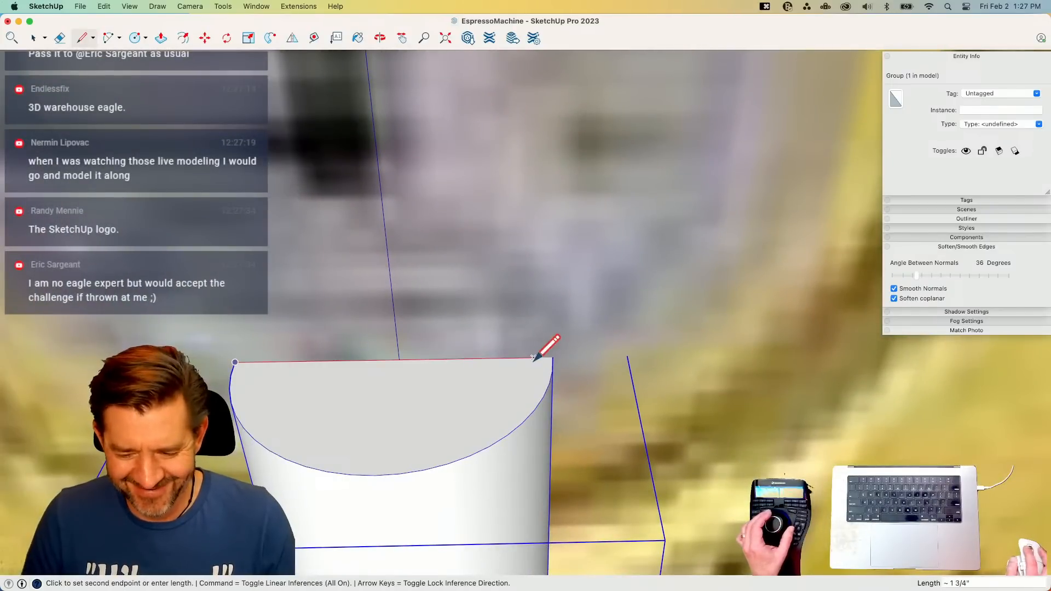
key("space")
scroll(490, 339, "down", 5)
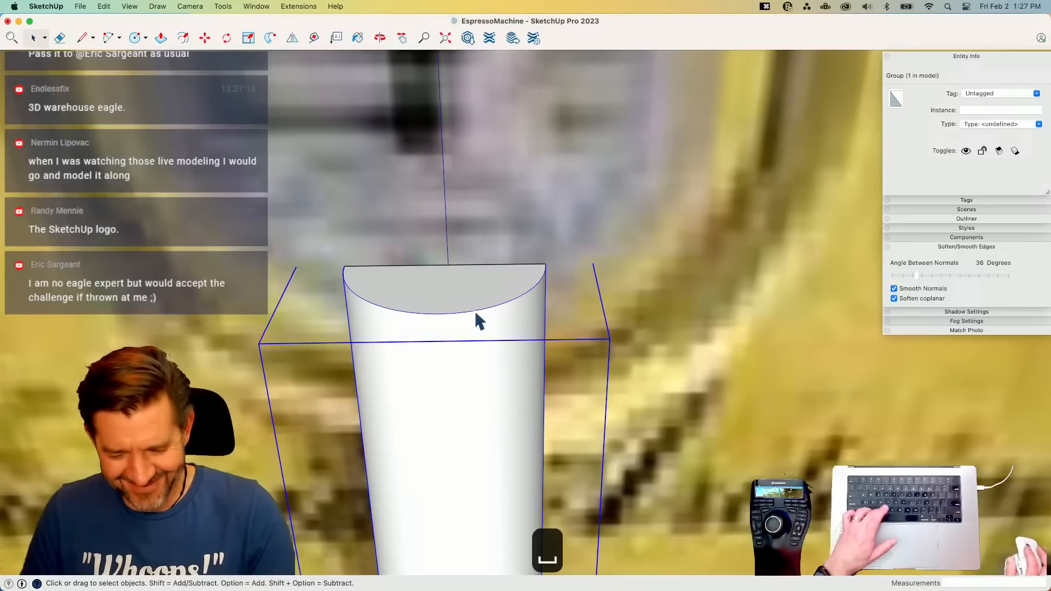
- Draw a vertical circle of 2 3/8" radius over the gauge face, centered directly above the midpoint of the stem's back edge
key("c")
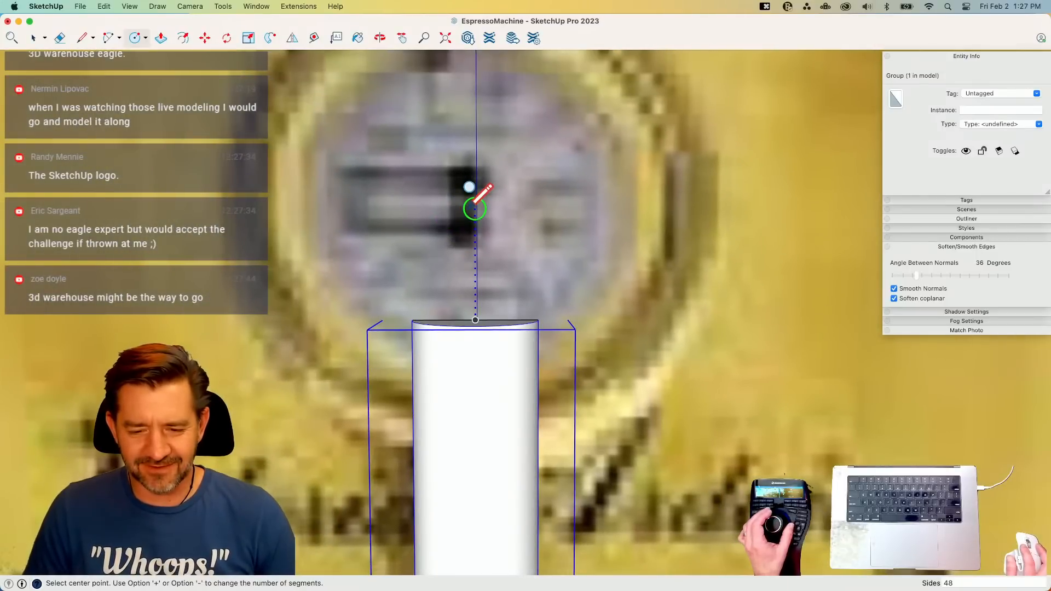
left_click(475, 209)
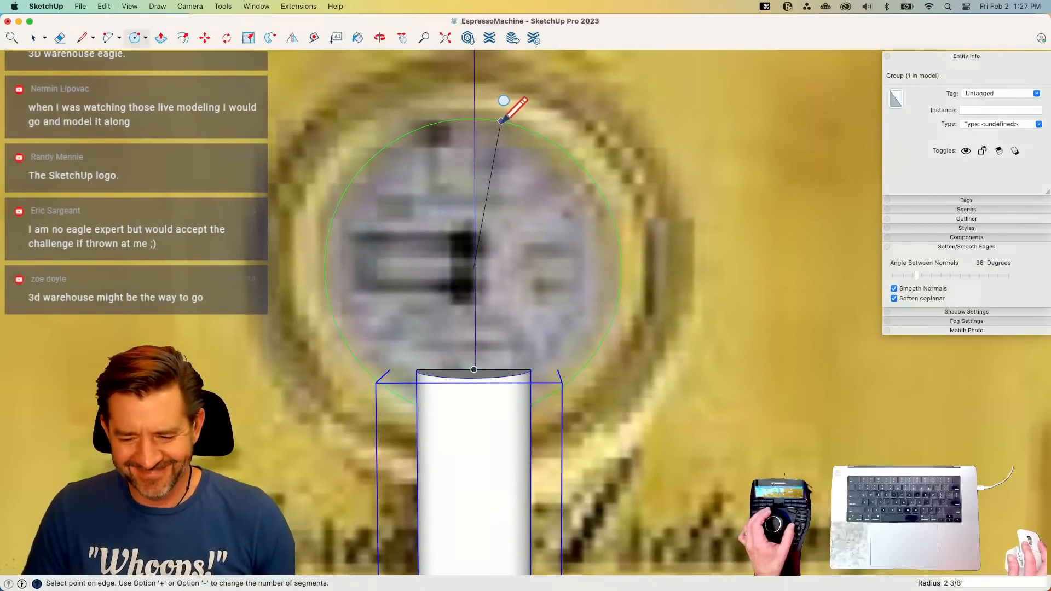
left_click(500, 121)
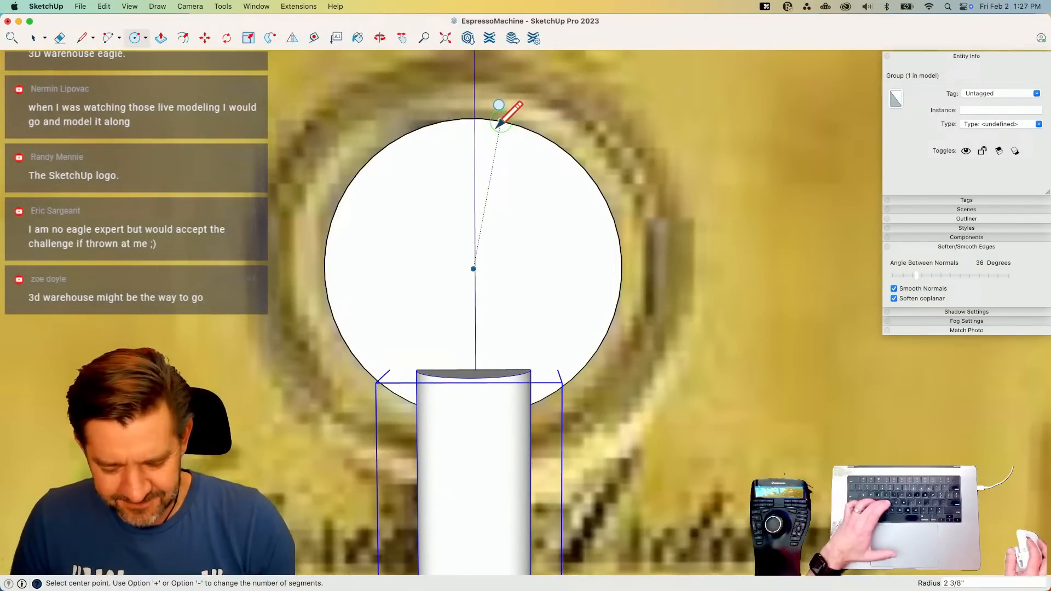
- Offset the gauge circle outward about 1 1/16" to the outer edge of the gauge rim in the reference image
key("f")
left_click(505, 122)
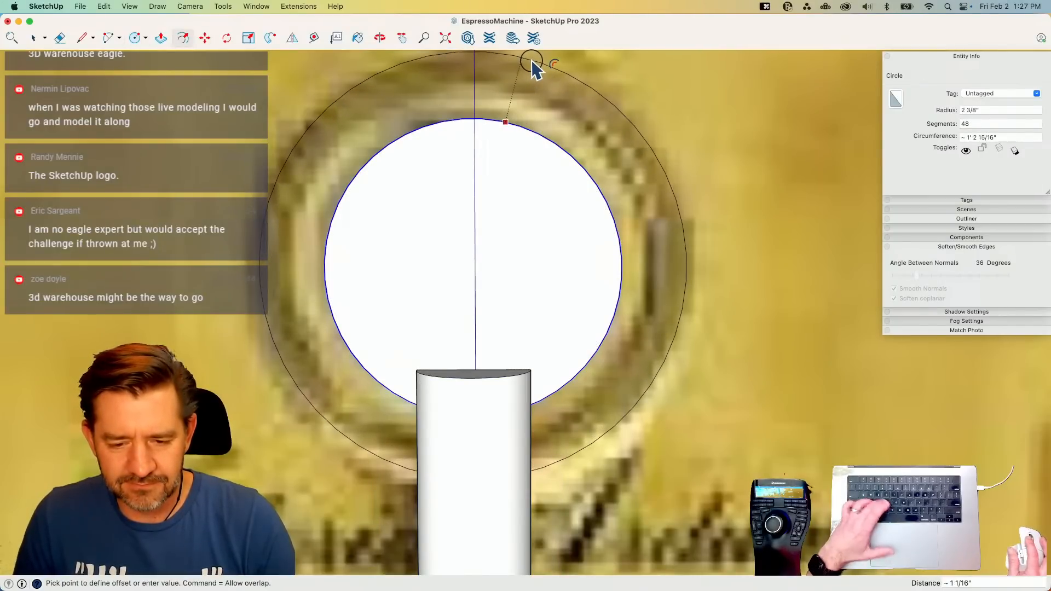
left_click(532, 66)
key("space")
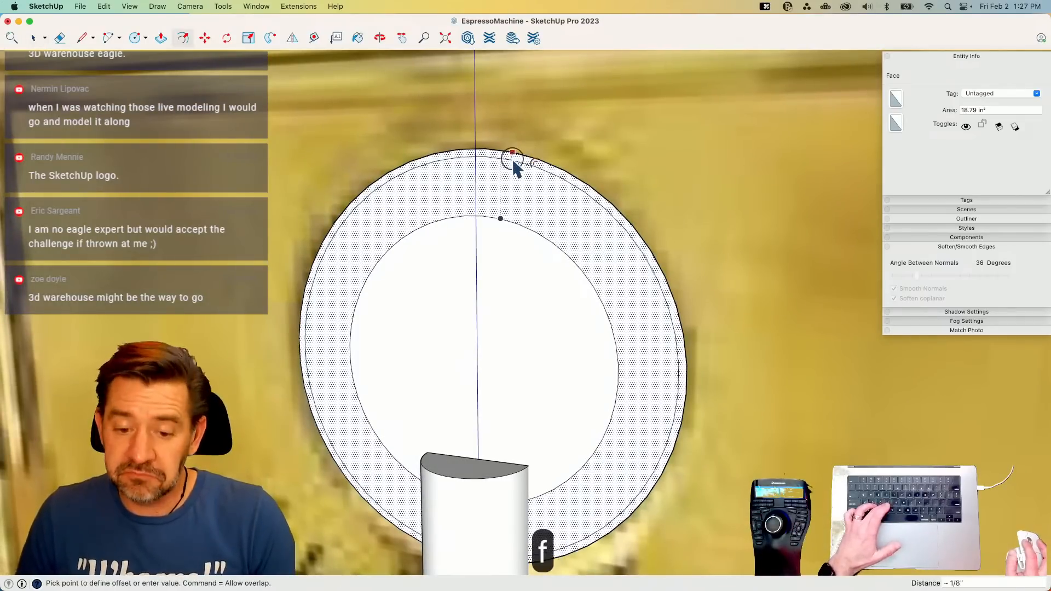
key("Escape")
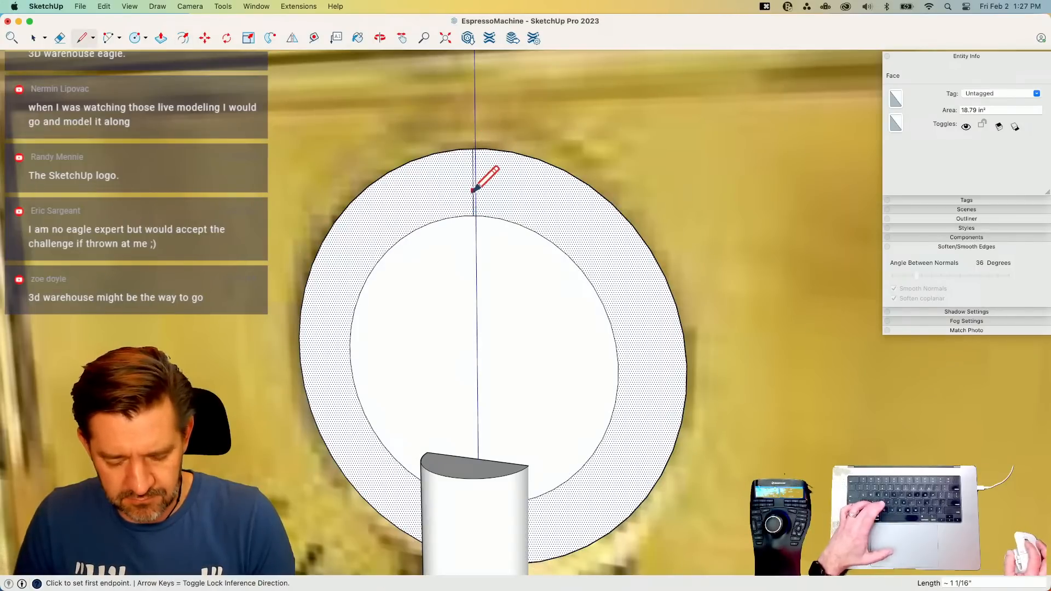
- Draw a circle of about 1/2" radius perpendicular to the gauge rim, centered on the midpoint of the short line across the rim's top
mouse_move(469, 195)
middle_mouse_down()
mouse_move(563, 195)
mouse_move(375, 188)
mouse_move(475, 207)
middle_mouse_up()
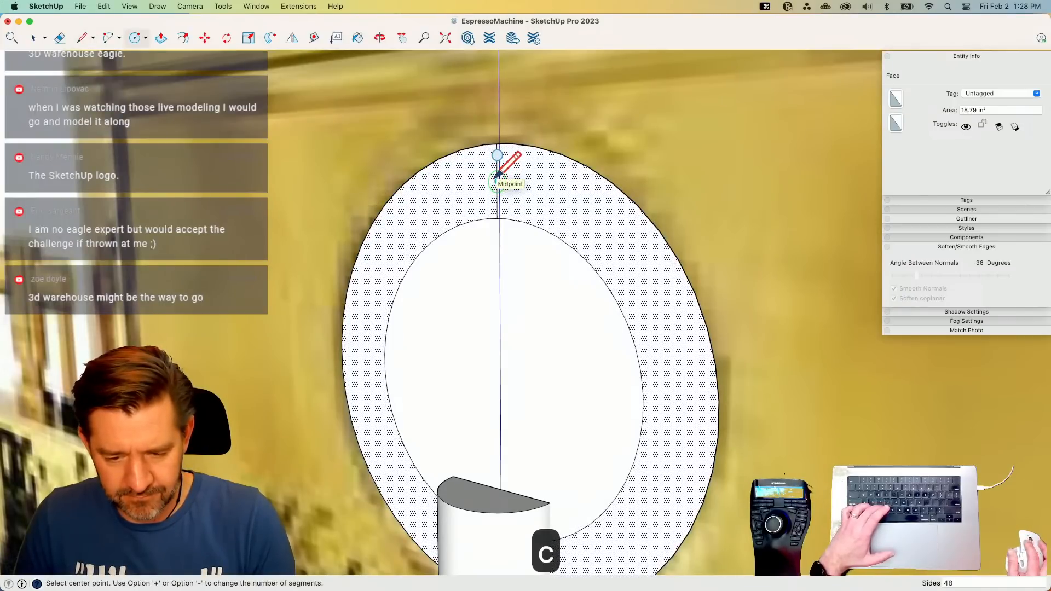
key("Right")
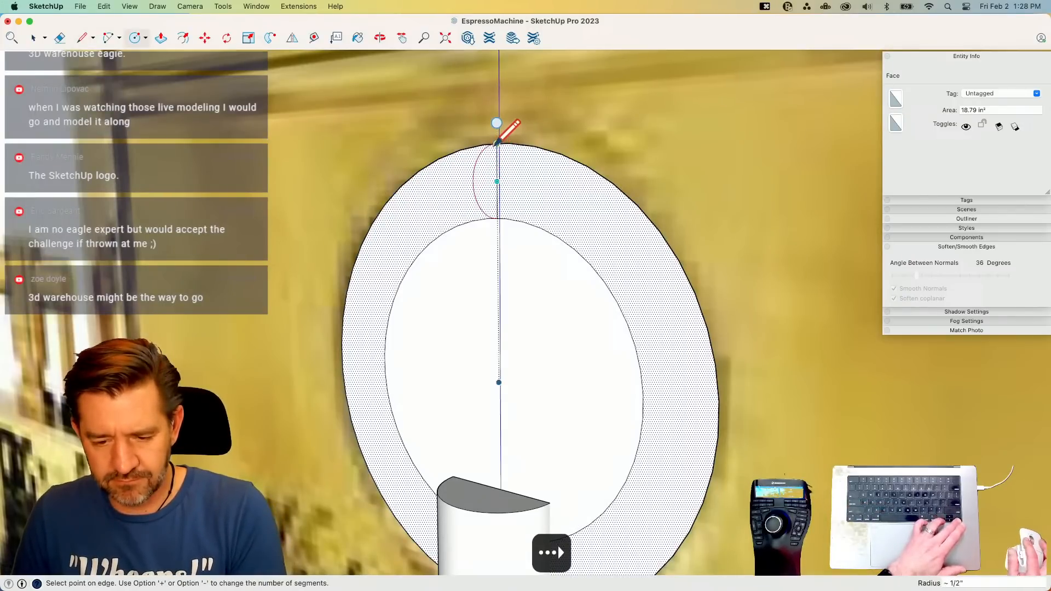
key("space")
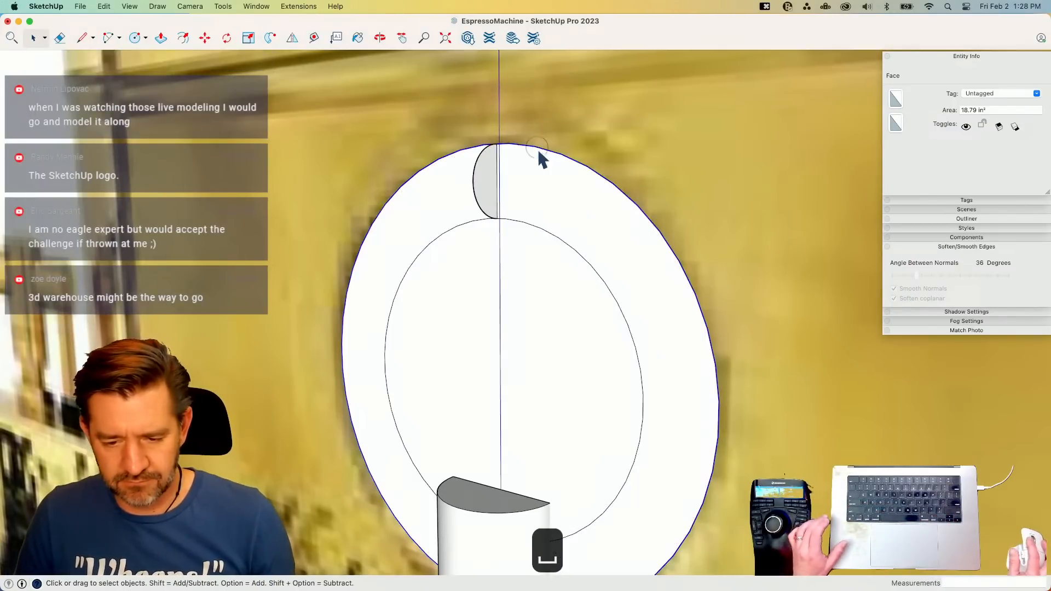
- Erase the inner circle of the gauge rim
key("e")
left_click(499, 217)
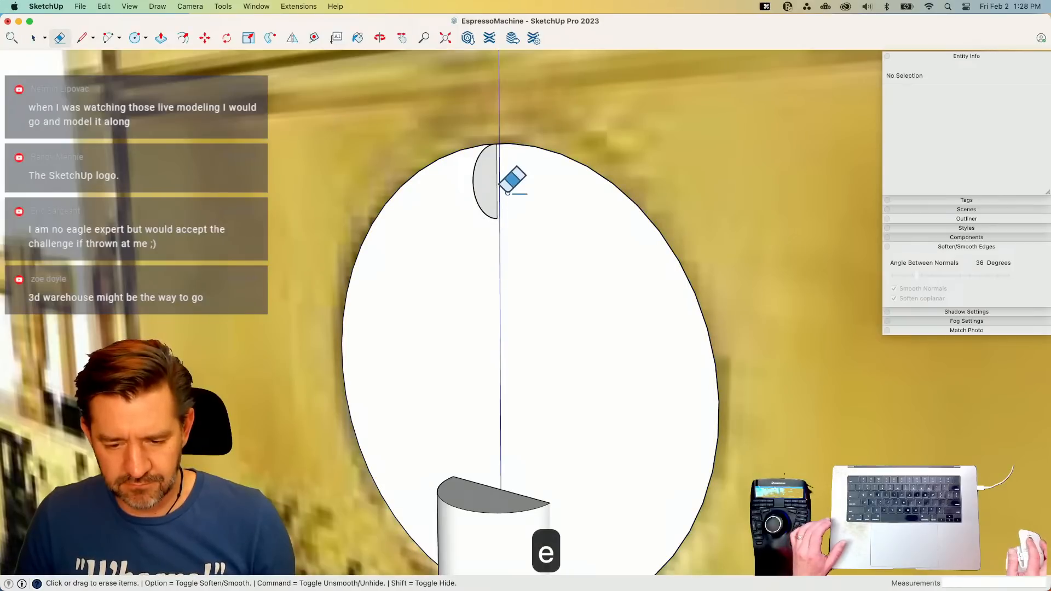
key("space")
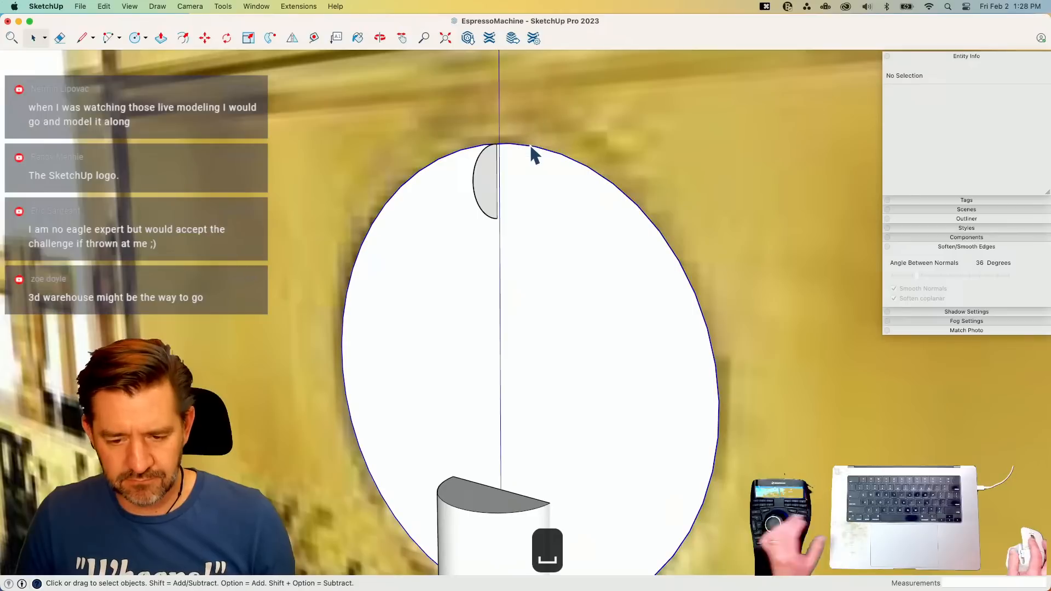
- Sweep the half-round profile around the outer gauge circle with Follow Me
left_click(531, 148)
left_click(223, 6)
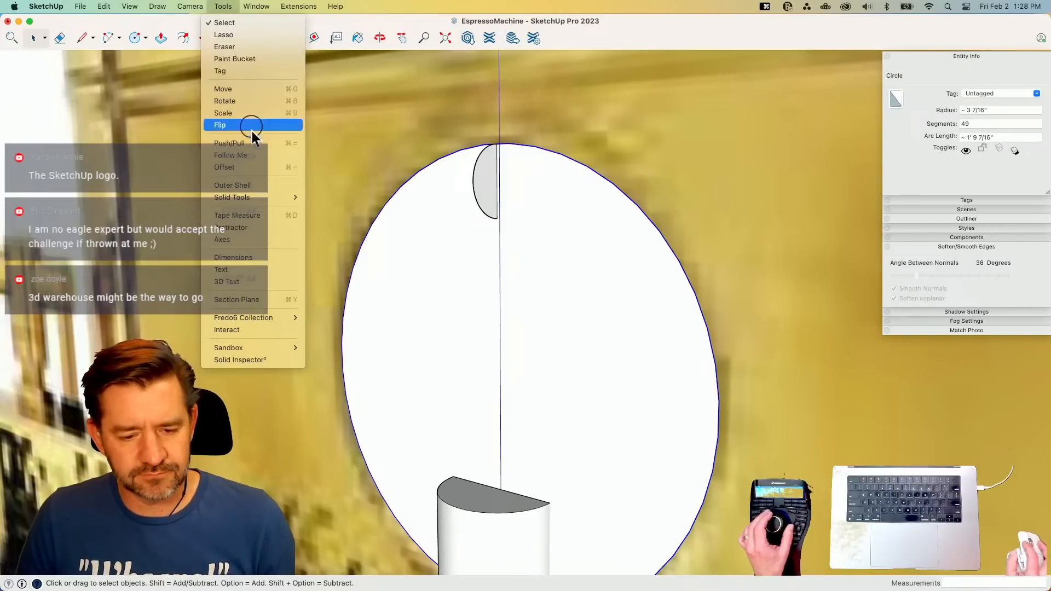
left_click(252, 156)
left_click(485, 183)
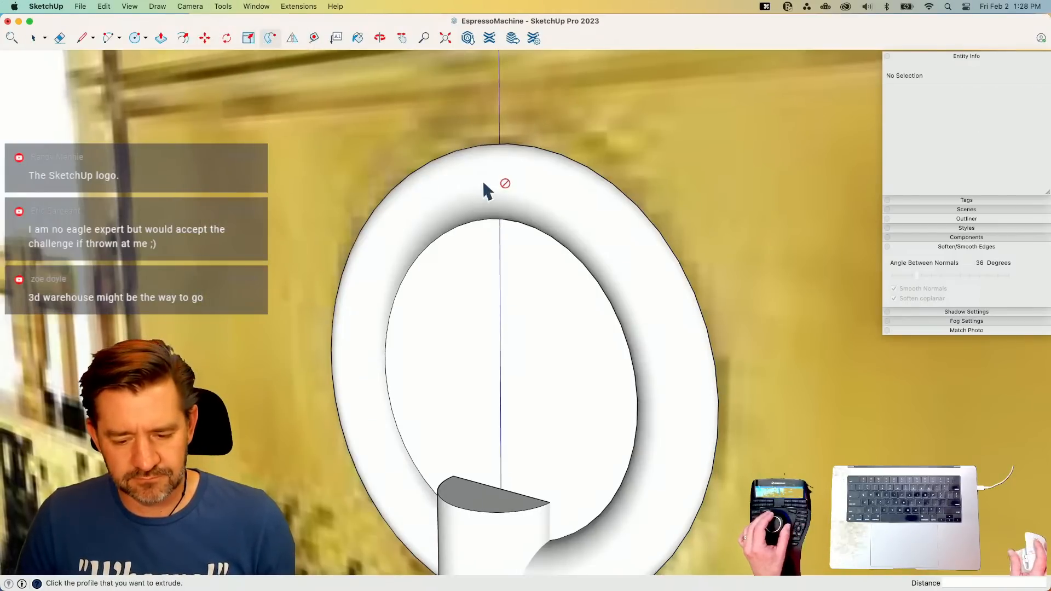
- Erase the leftover half-disc behind the gauge and group the swept rim with its center face
key("space")
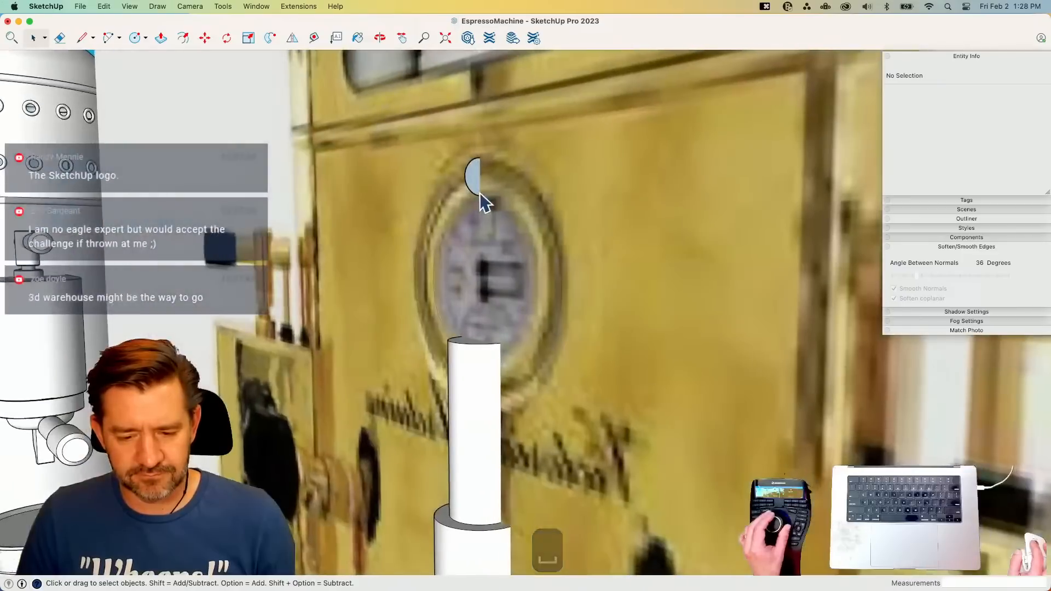
key("space")
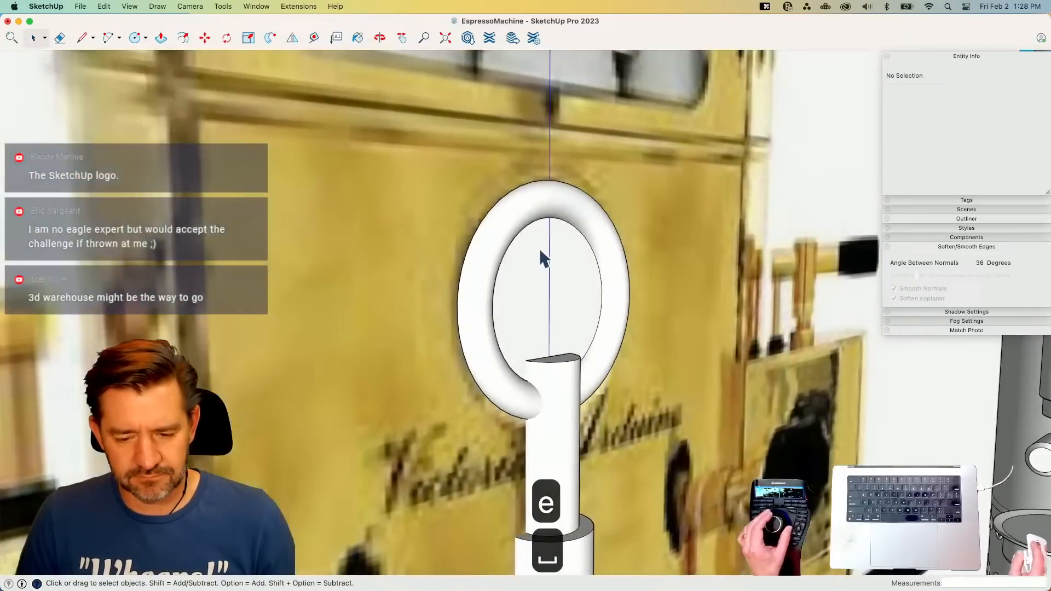
triple_click(539, 249)
right_click(540, 251)
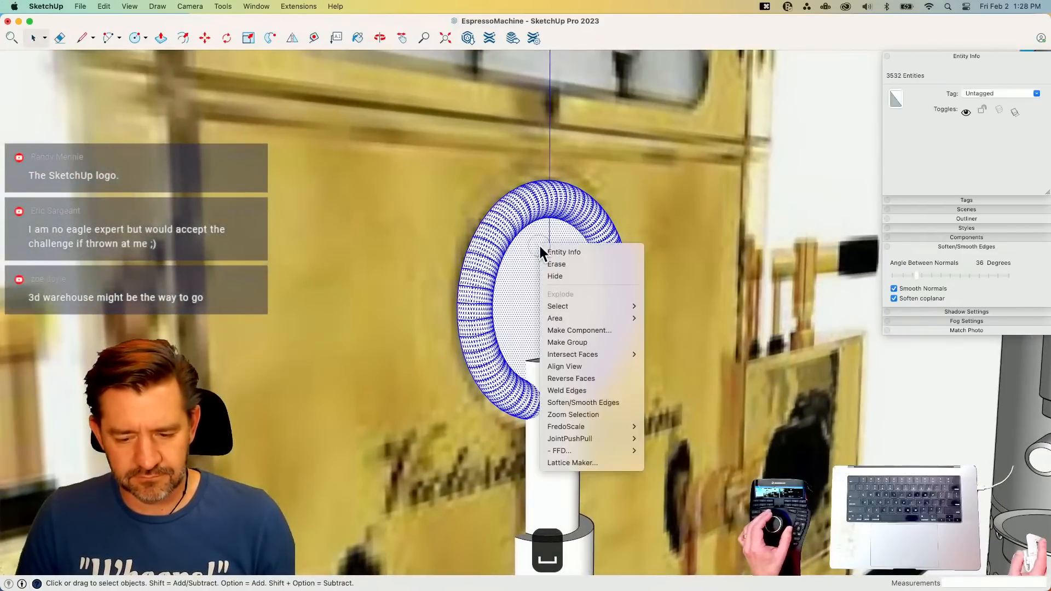
left_click(573, 342)
- Open the gauge group for editing, hide the rest of the model, and erase the seam line on the rim's open back
left_click(545, 272)
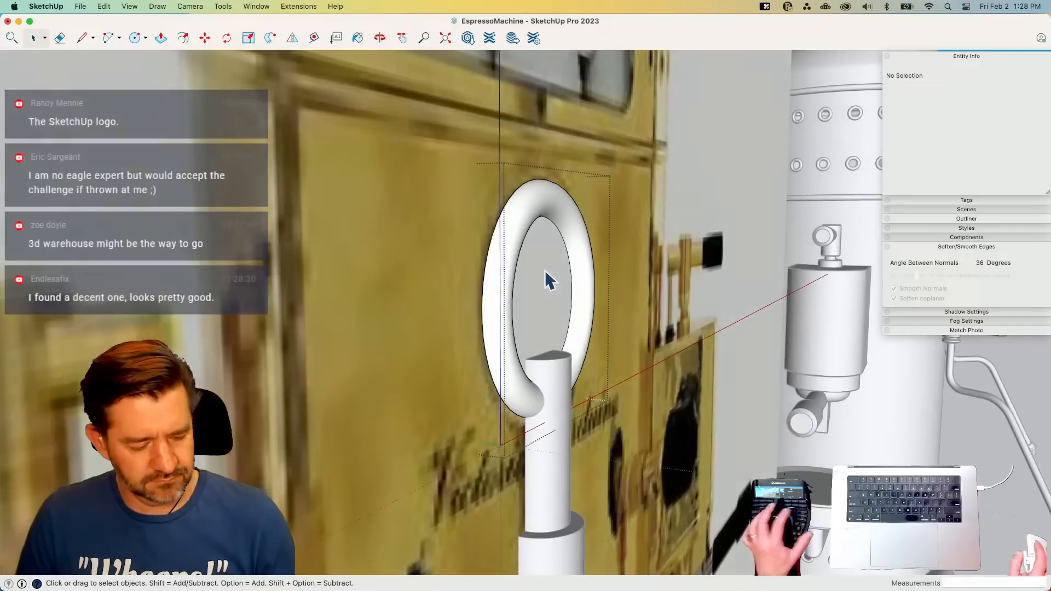
key("shift+q")
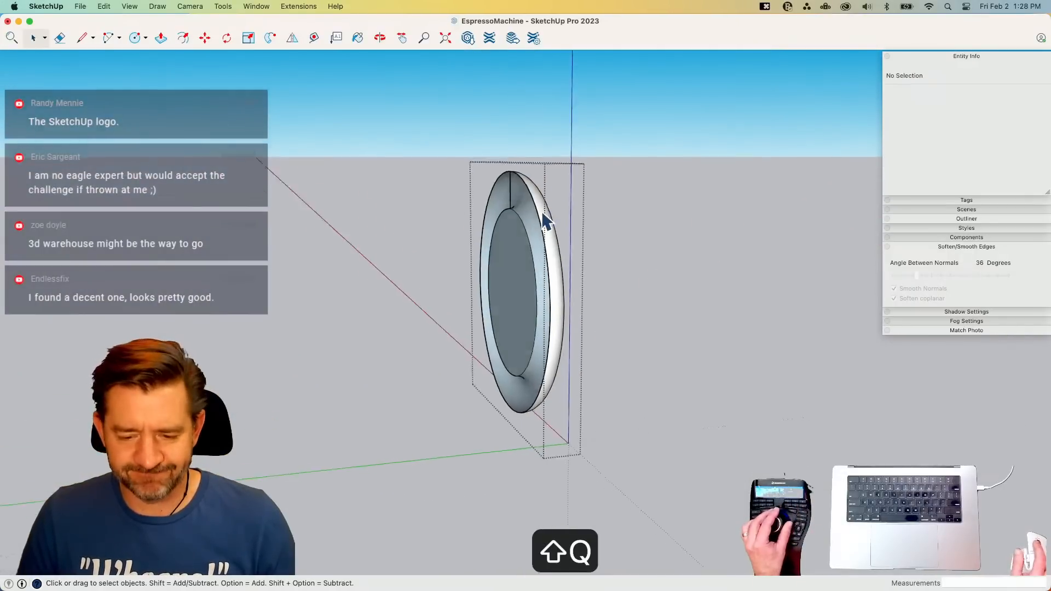
key("e")
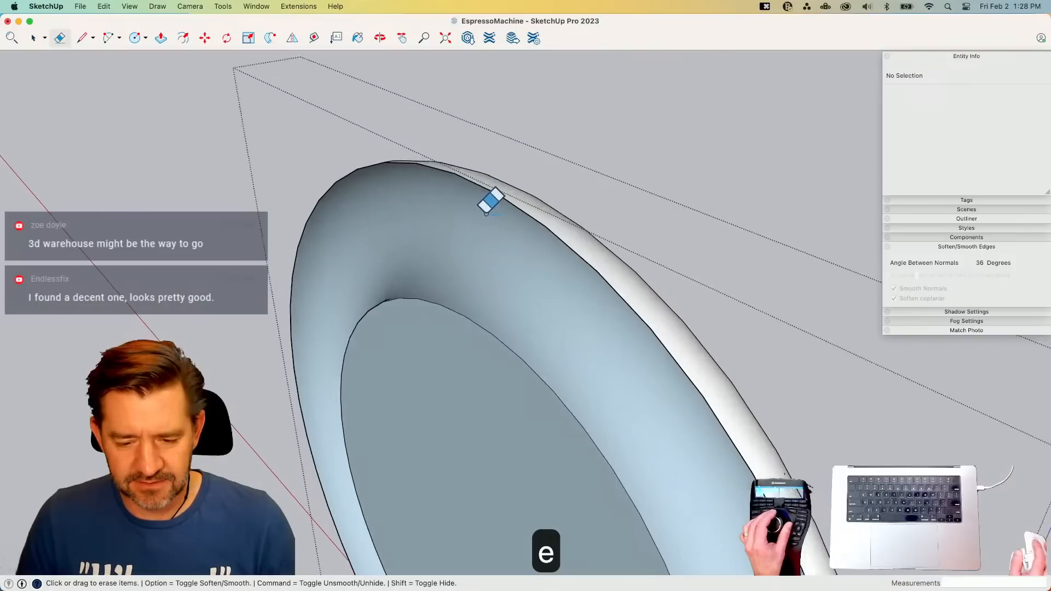
key("l")
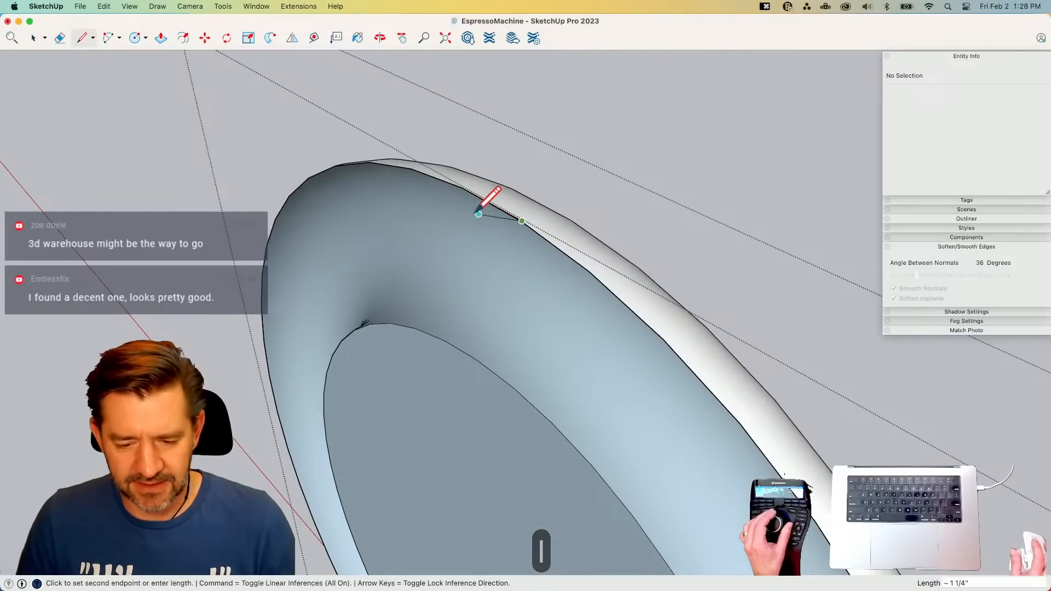
key("p")
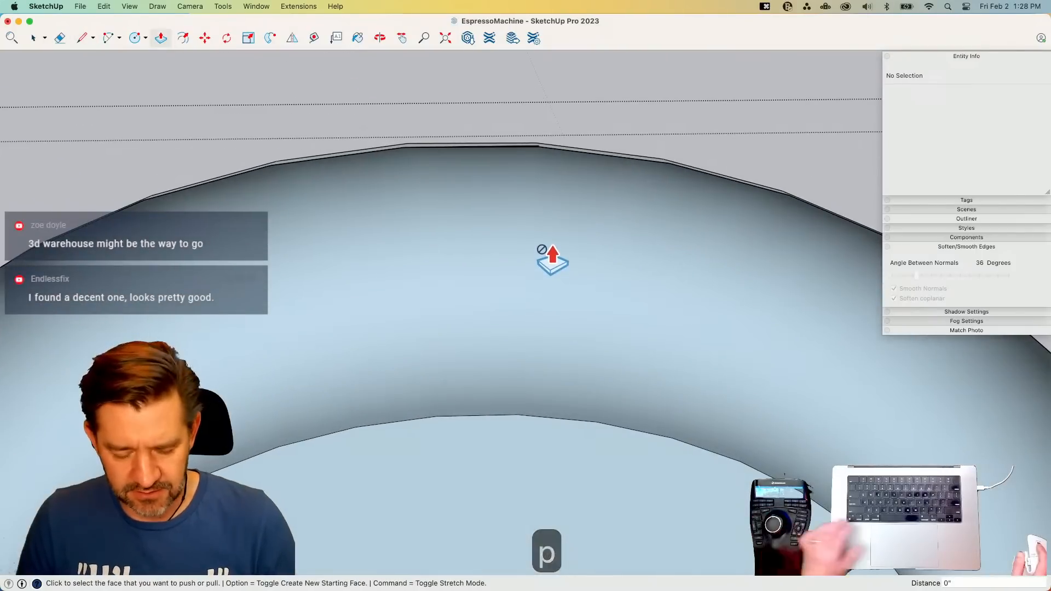
key("super+z")
- Close the rim's open back with two lines between its outer and inner edges, and erase those lines
key("l")
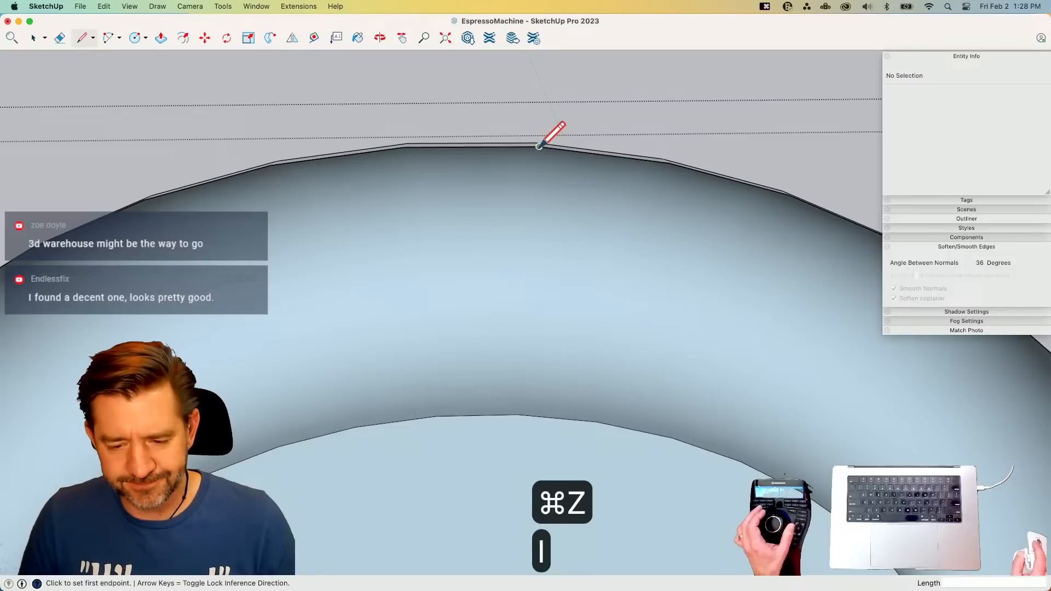
left_click(538, 146)
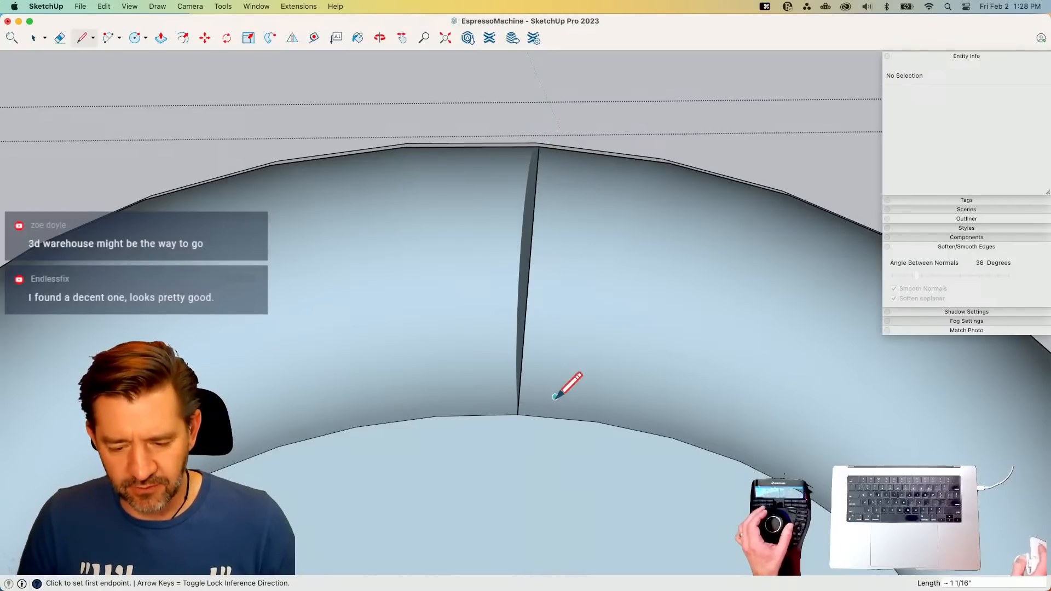
left_click(669, 162)
key("e")
left_click_drag(673, 237, 517, 257)
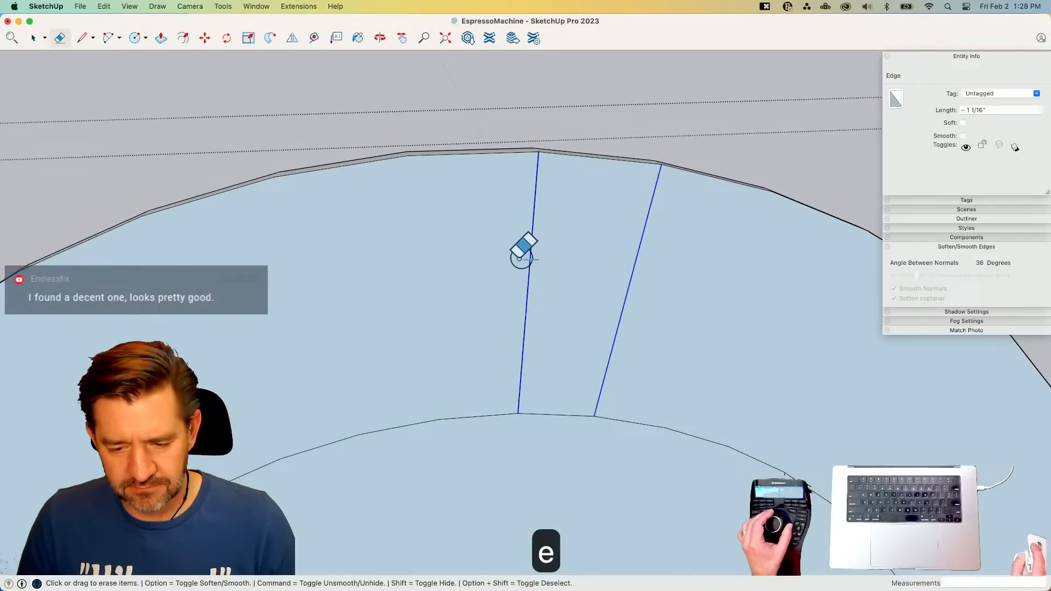
key("p")
left_click(361, 141)
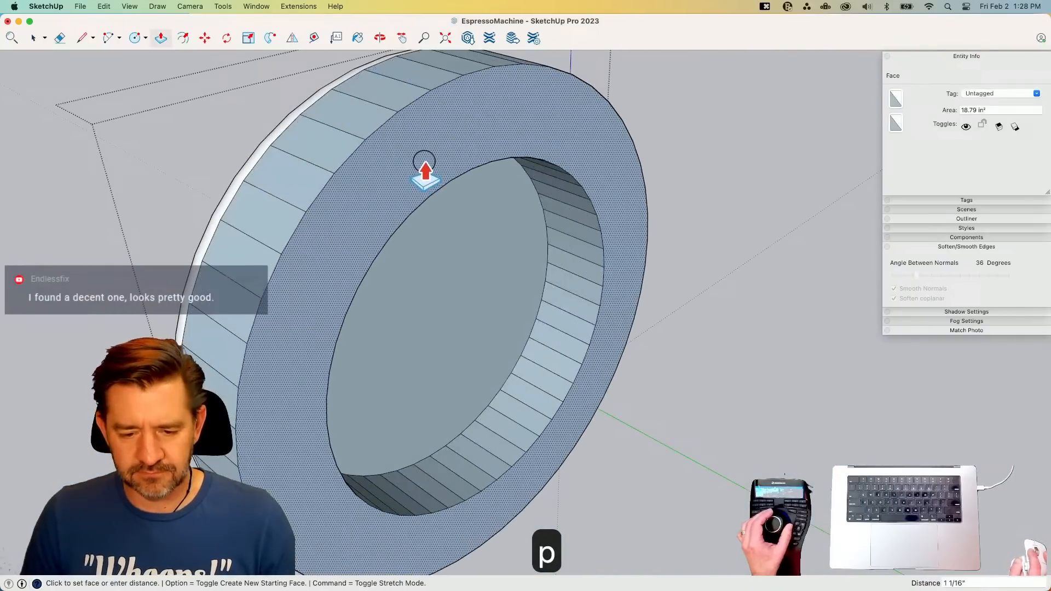
key("Escape")
key("space")
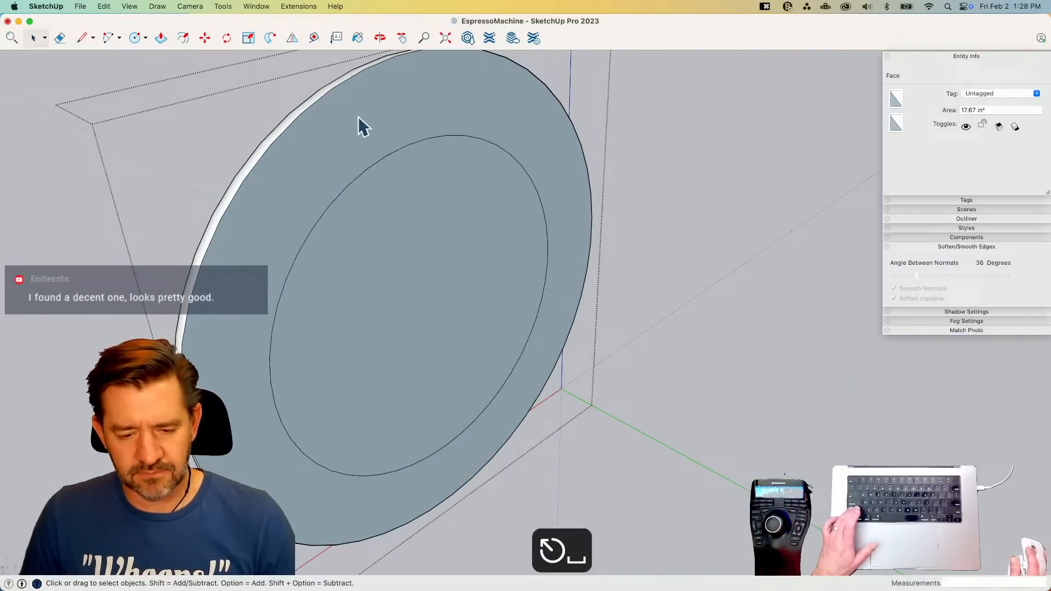
- Select the ring face on the gauge's back with its bounding edges and weld the edges
double_click(358, 116)
right_click(358, 117)
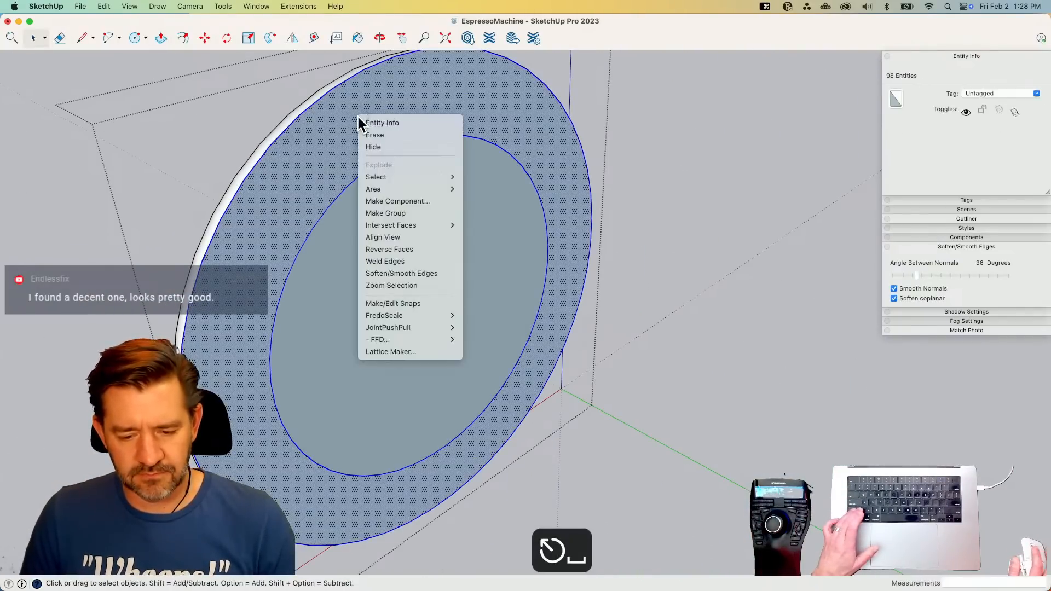
left_click(406, 260)
- Extrude the ring and center face of the gauge's back into a deep cylindrical body and erase the circle between them
left_click_drag(367, 123, 442, 176)
key("Escape")
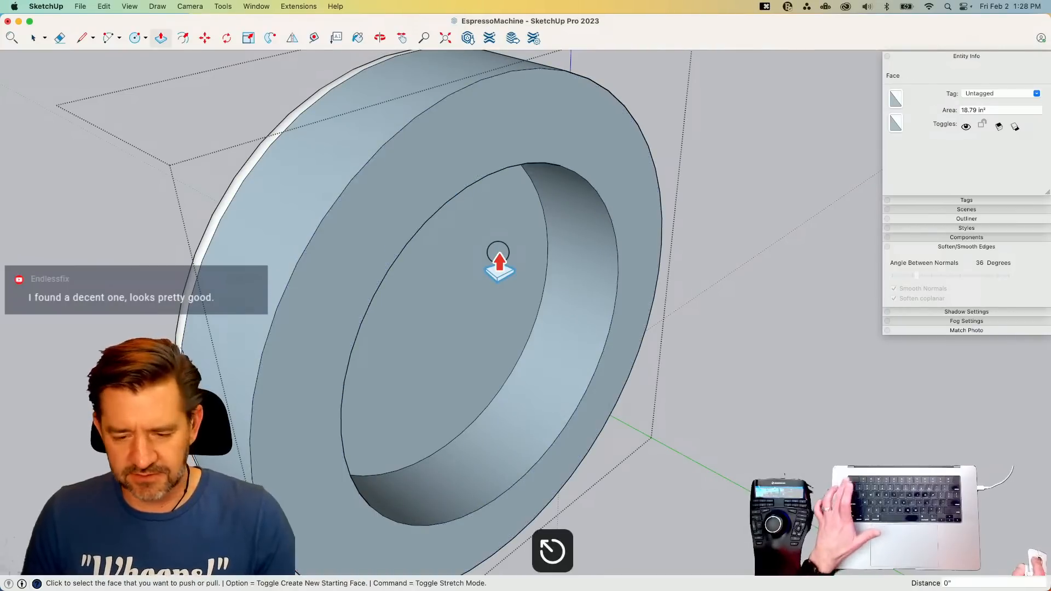
key("e")
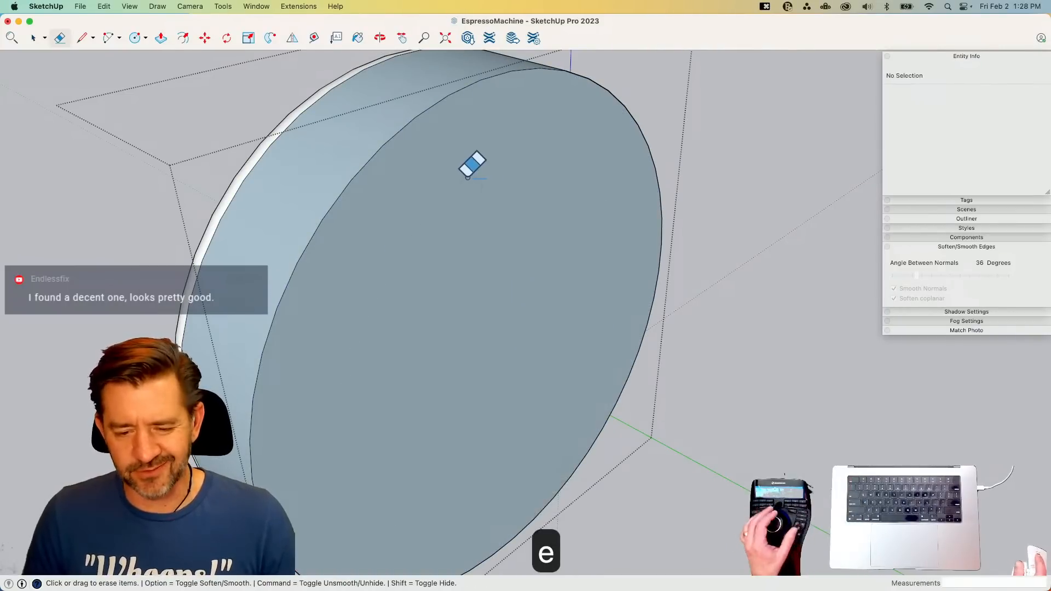
key("space")
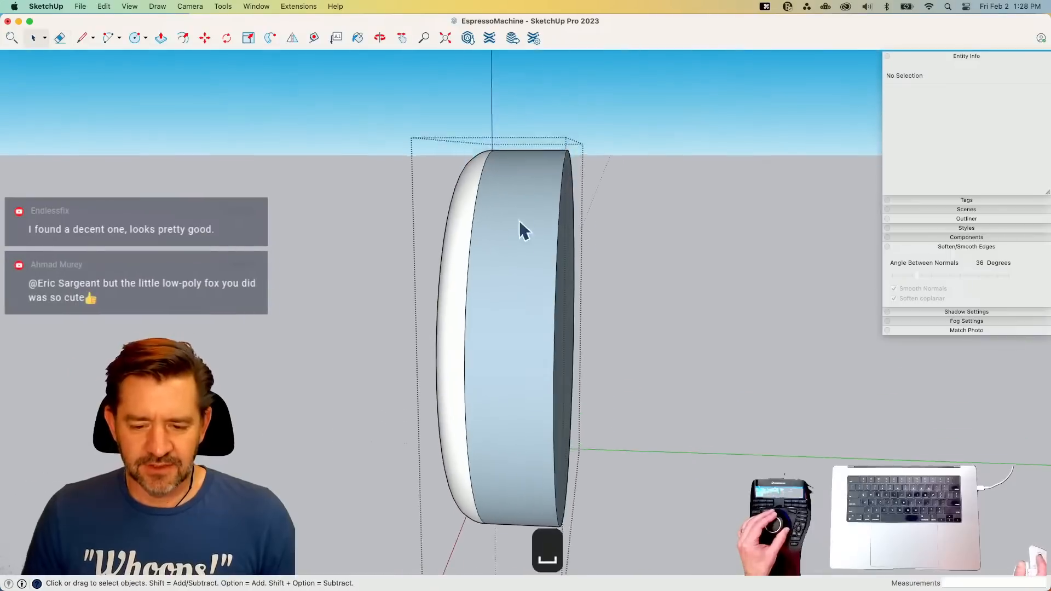
key("p")
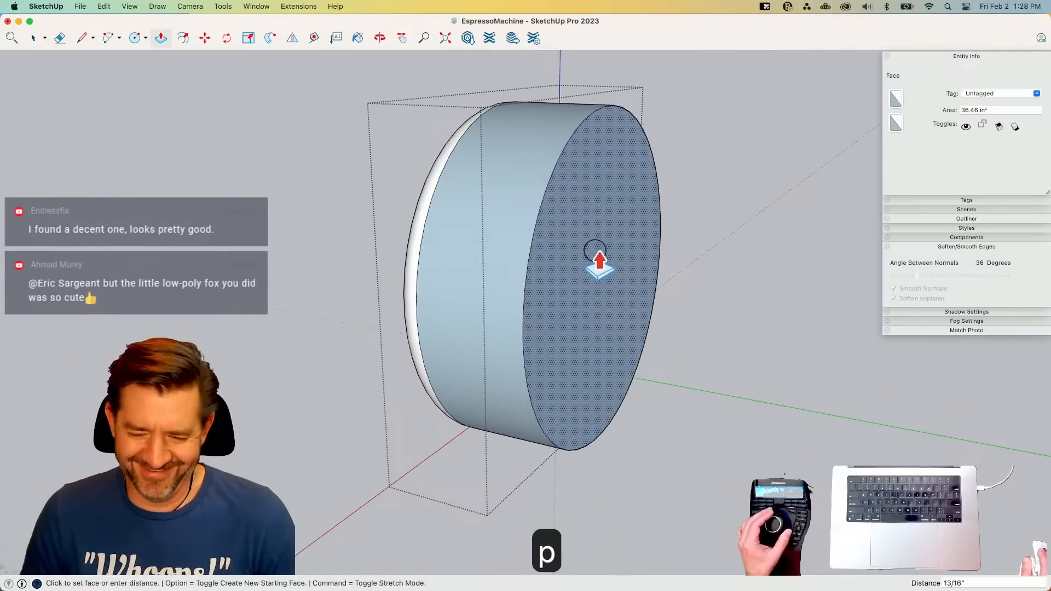
key("space")
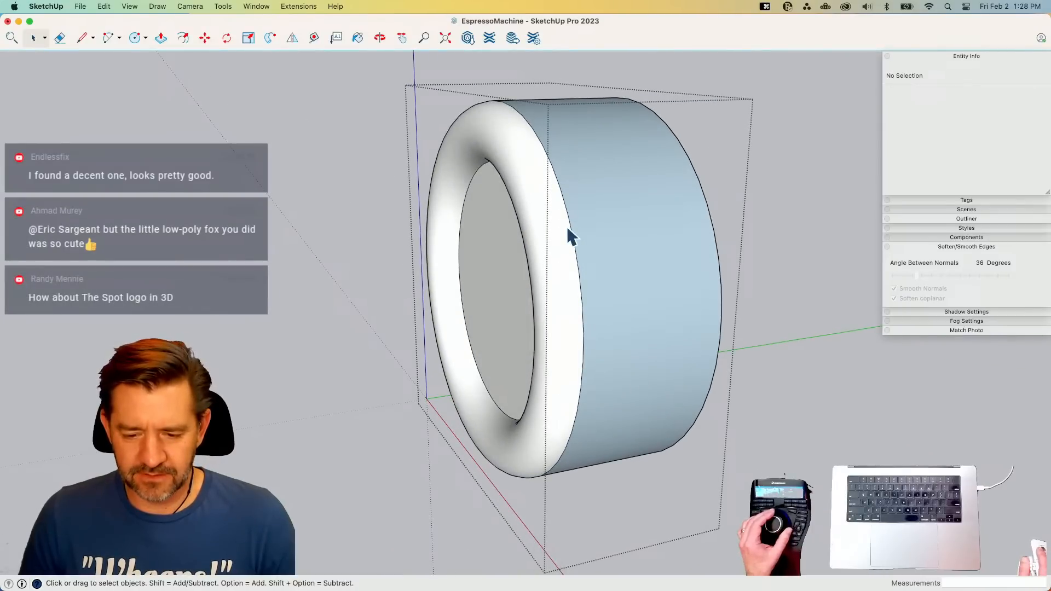
- Orient all gauge faces to match the white rim, soften the coplanar edges of the whole gauge, and close the group
right_click(557, 237)
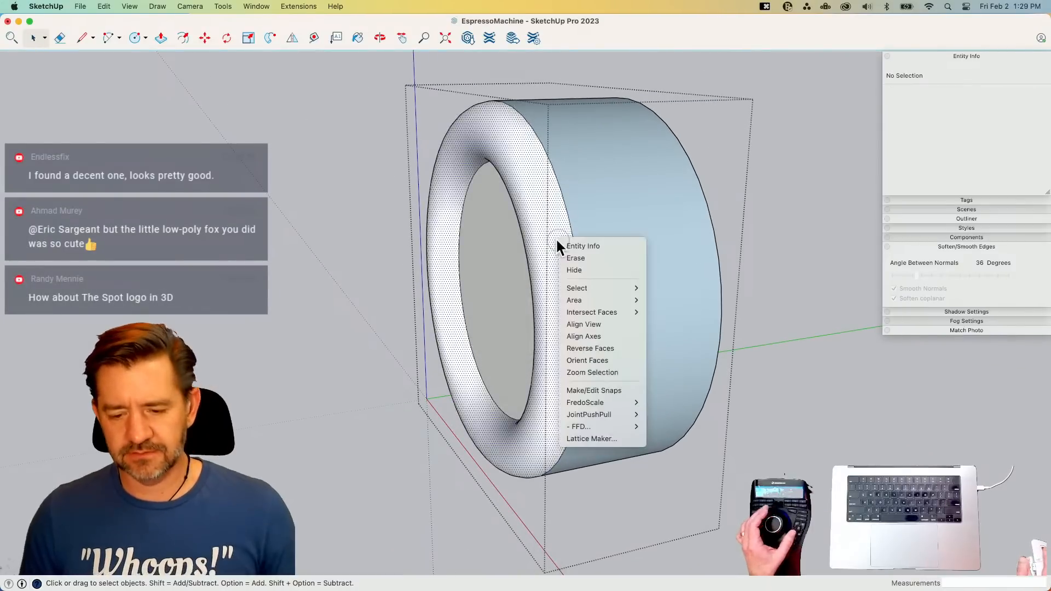
left_click(602, 349)
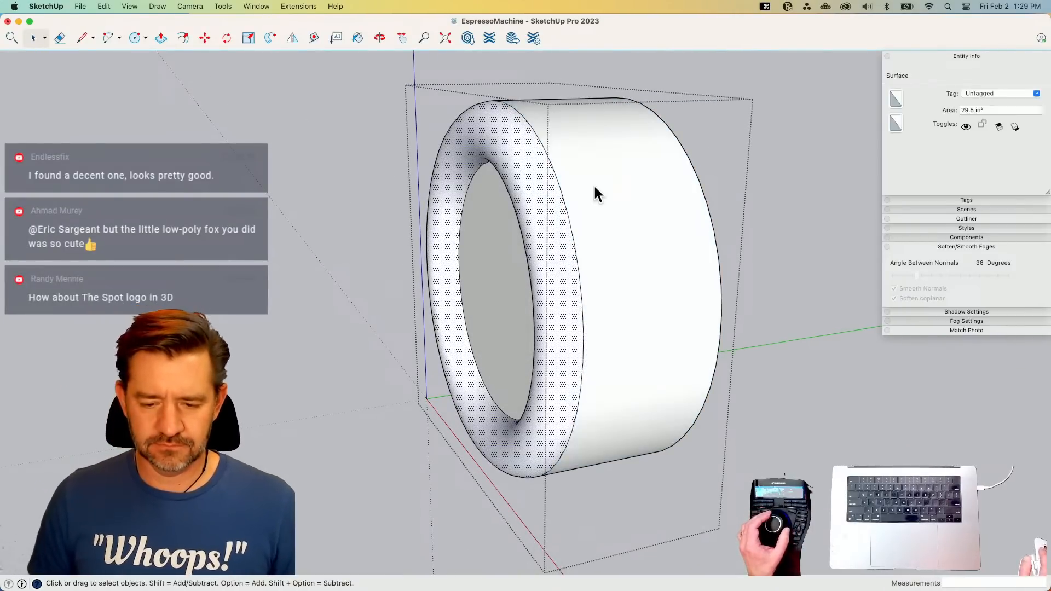
triple_click(582, 179)
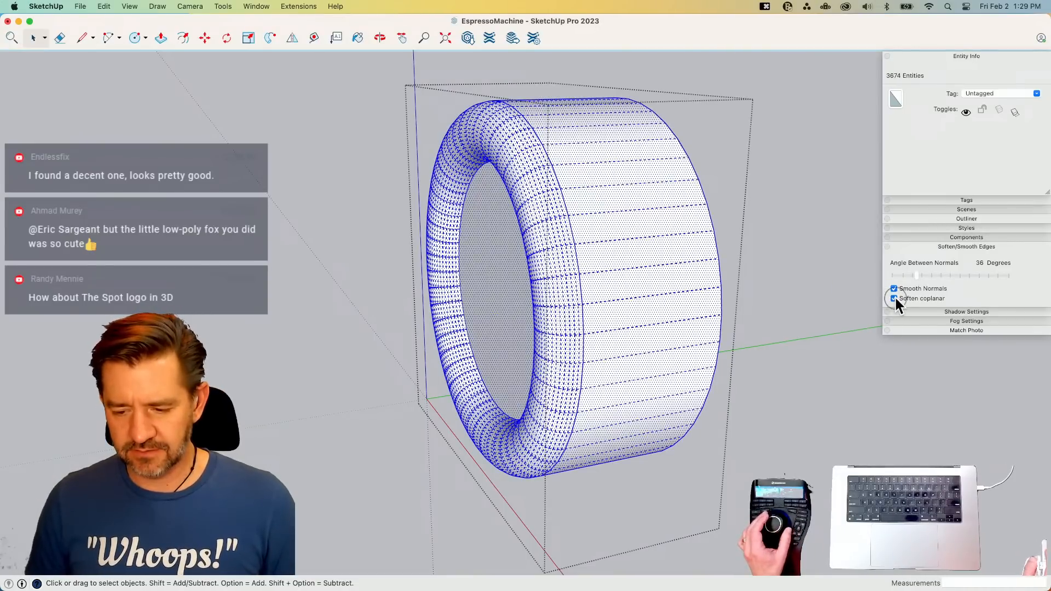
key("space")
left_click(830, 268)
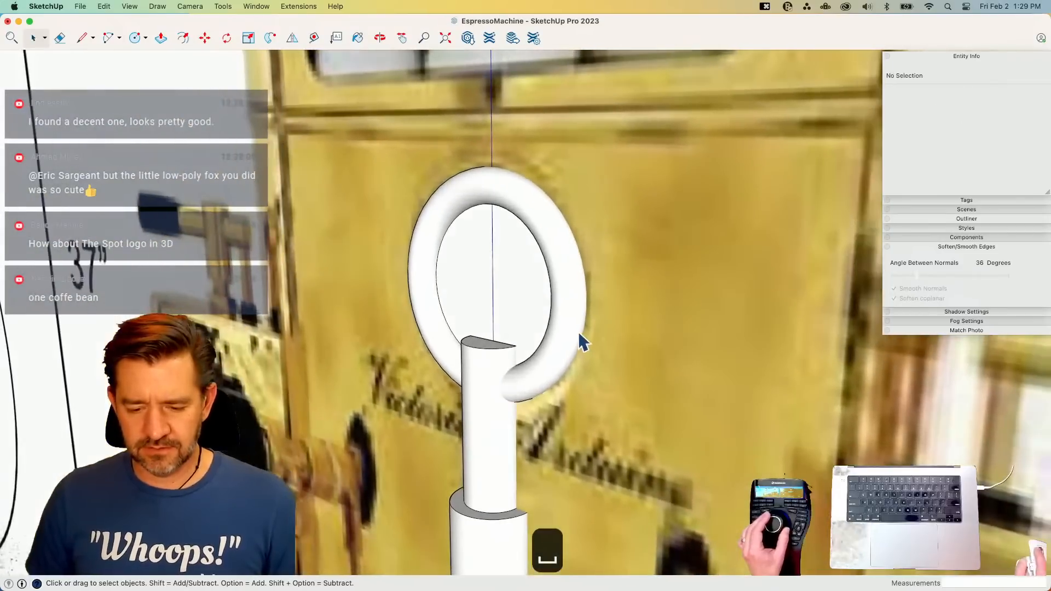
- Move the gauge group forward from the reference image so its body sits in front of the level tube
left_click(580, 339)
key("m")
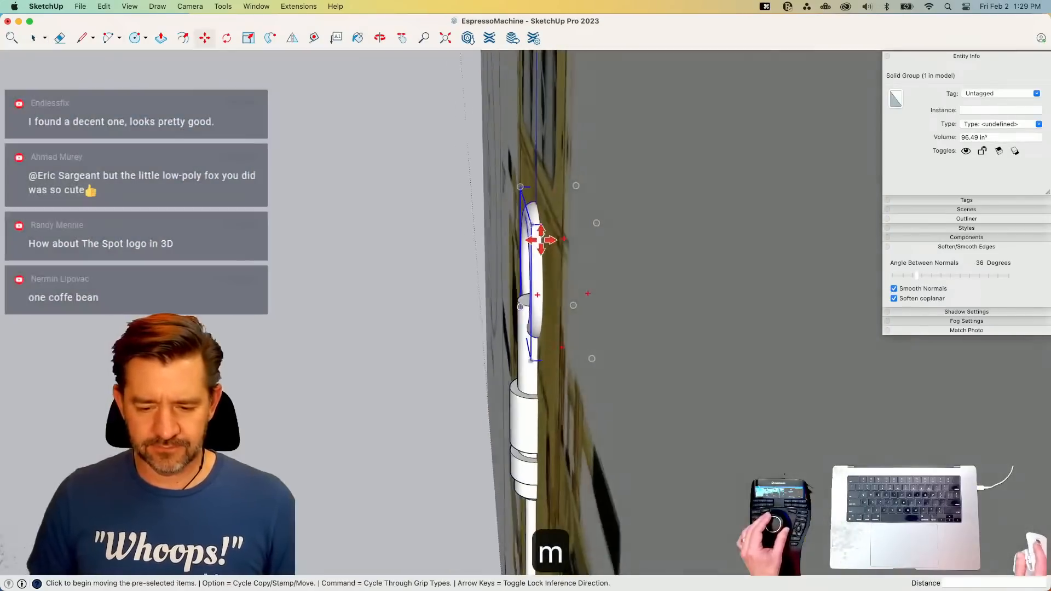
left_click(339, 316)
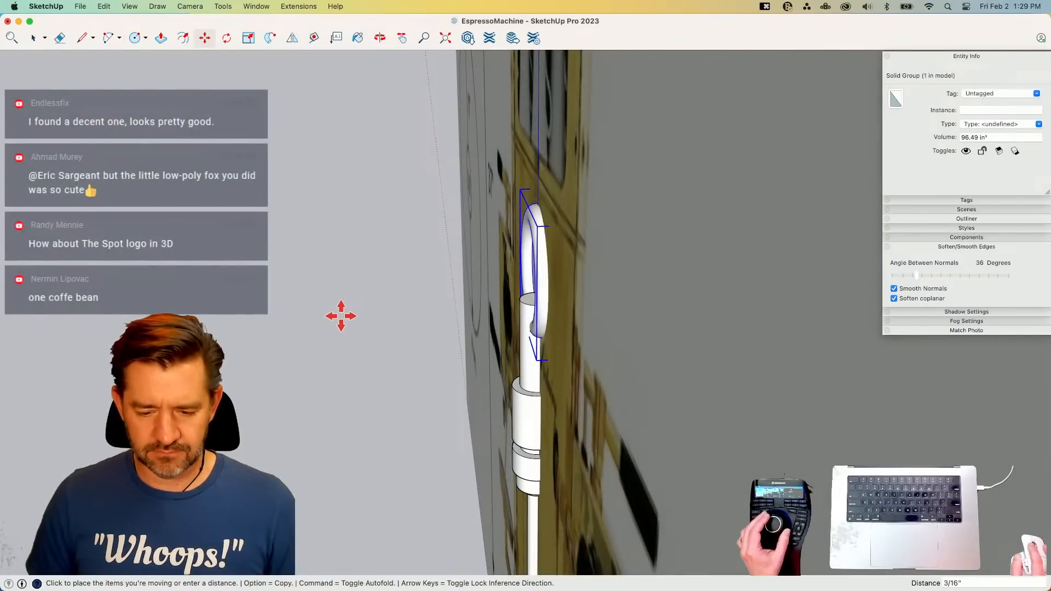
key("space")
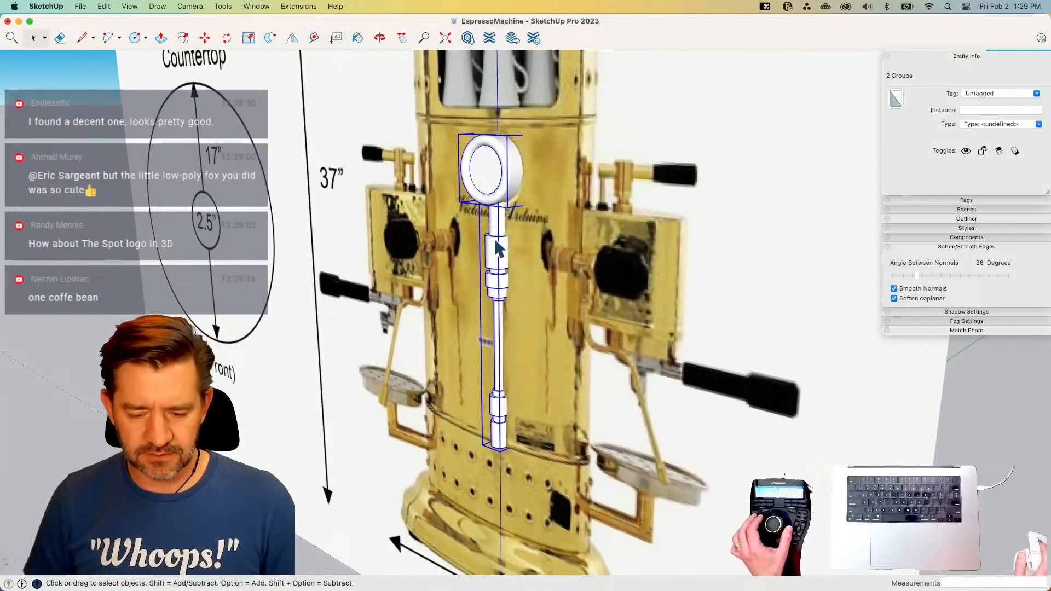
- Group the gauge with the level tube and move the group about 5 1/8" out in front of the reference image
right_click(496, 241)
left_click(520, 348)
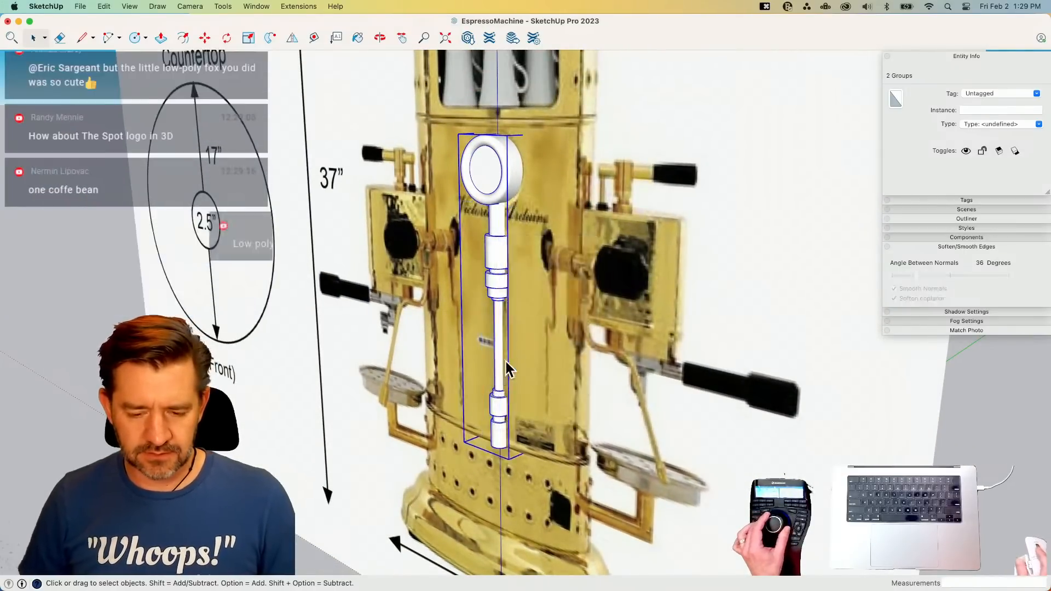
key("m")
left_click(472, 355)
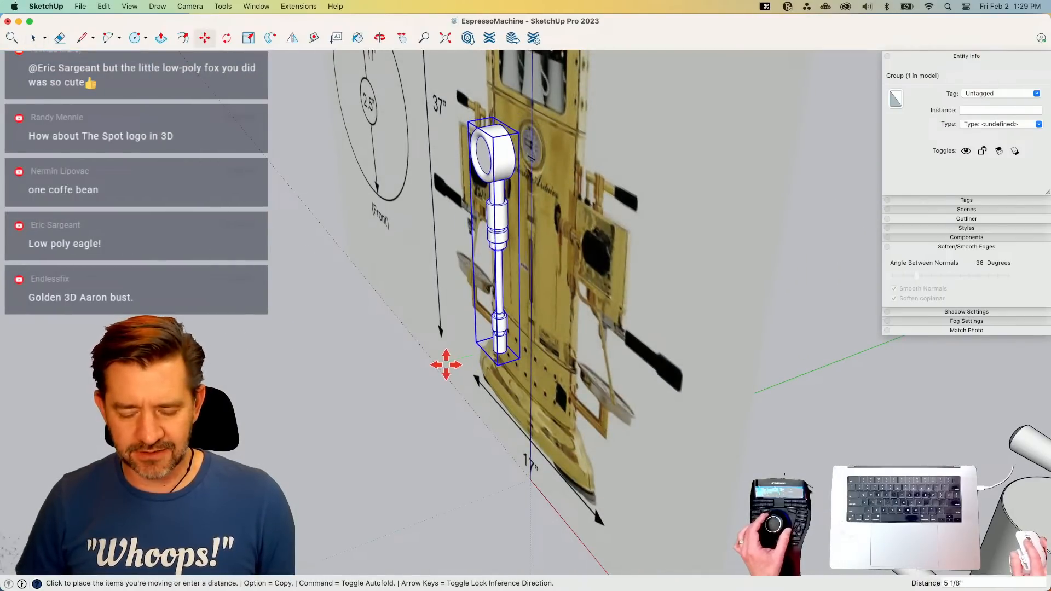
key("space")
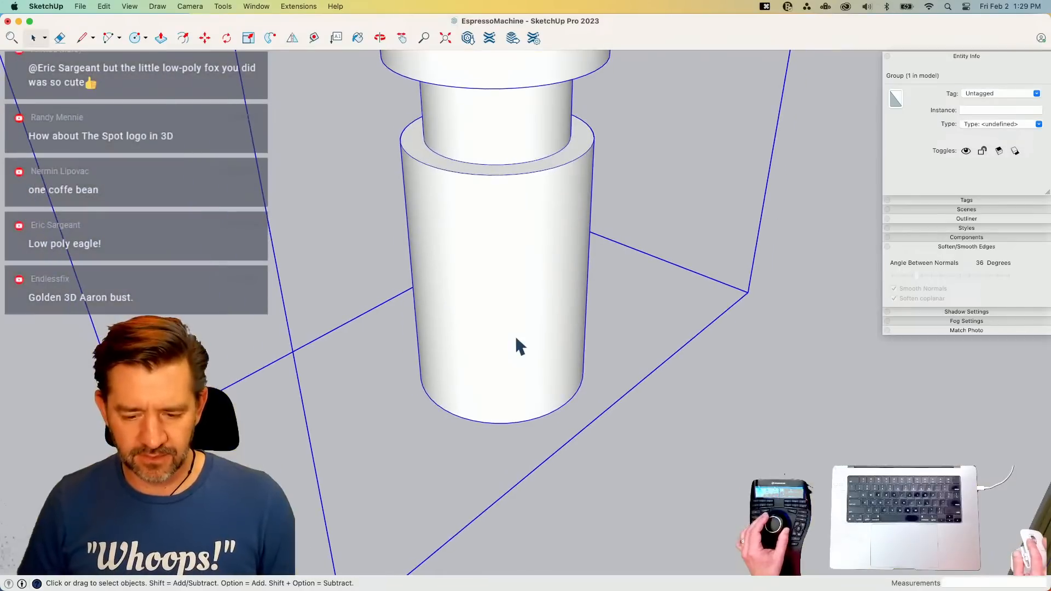
- Open the combined group and draw a vertical line about 3 7/8" long down the back of the upper collar
double_click(514, 335)
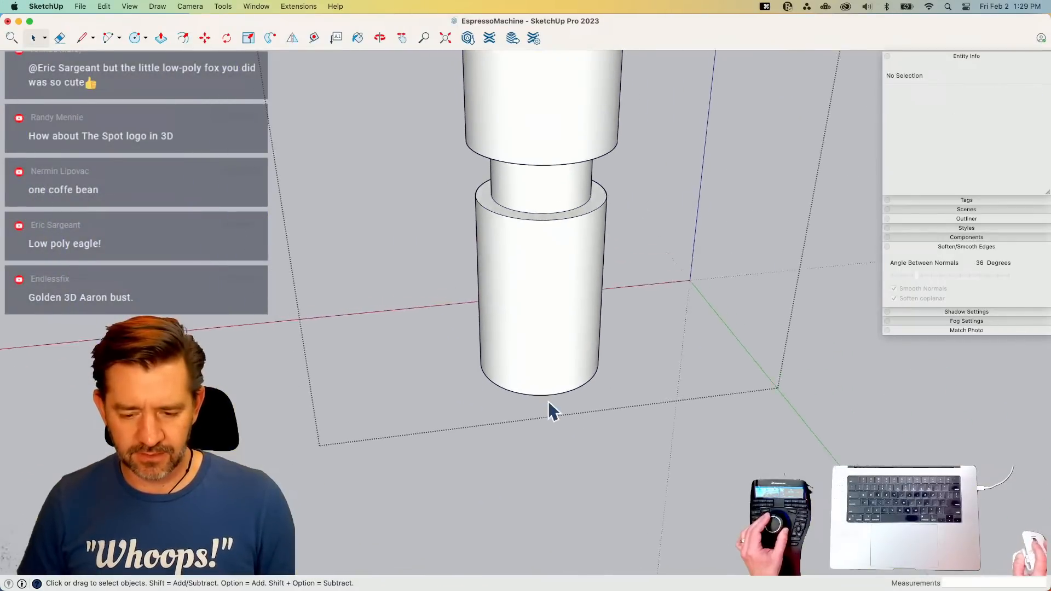
key("l")
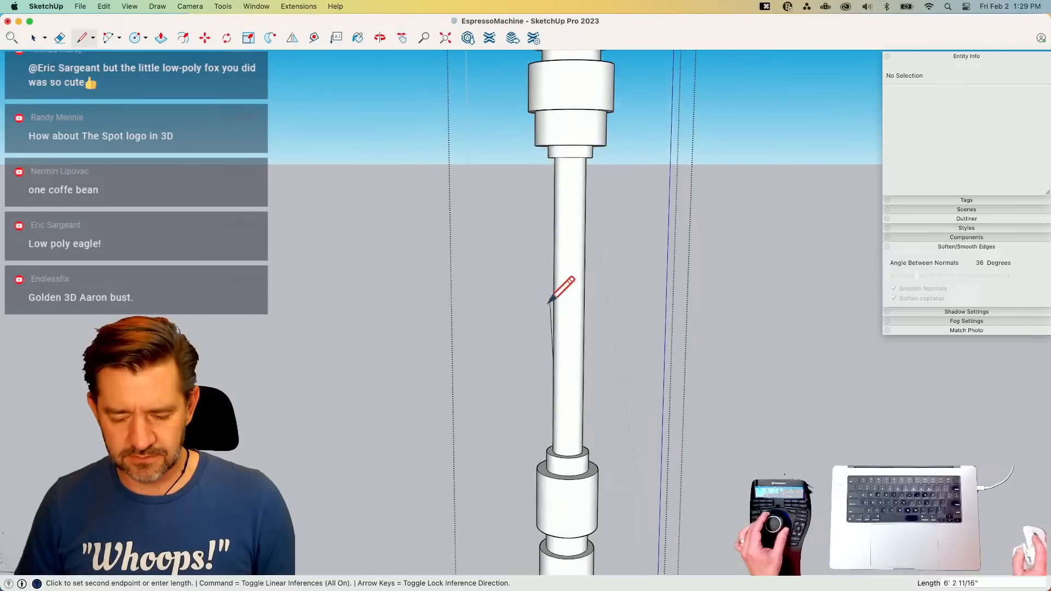
key("space")
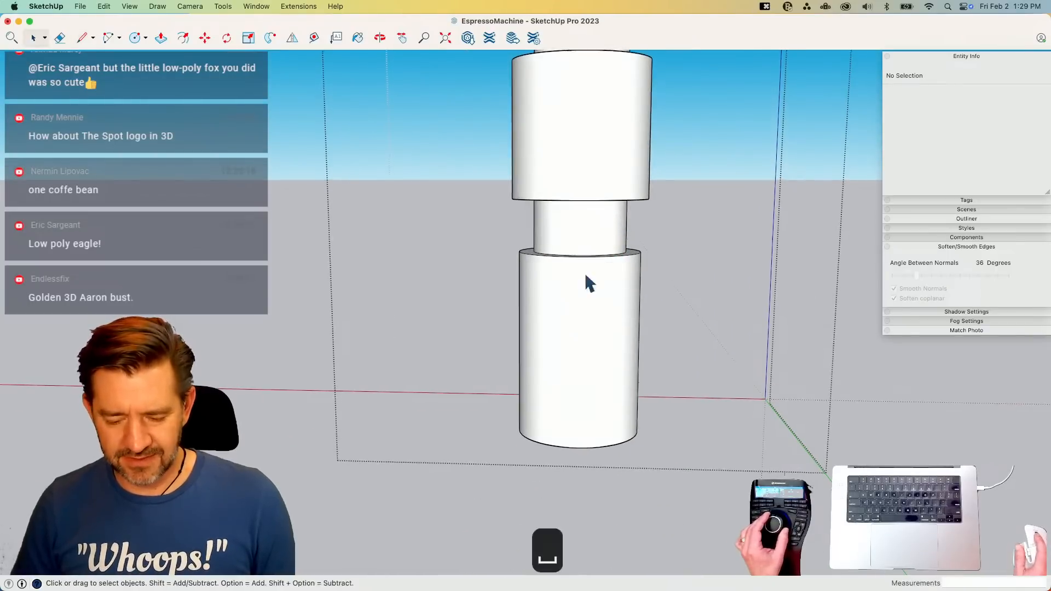
key("l")
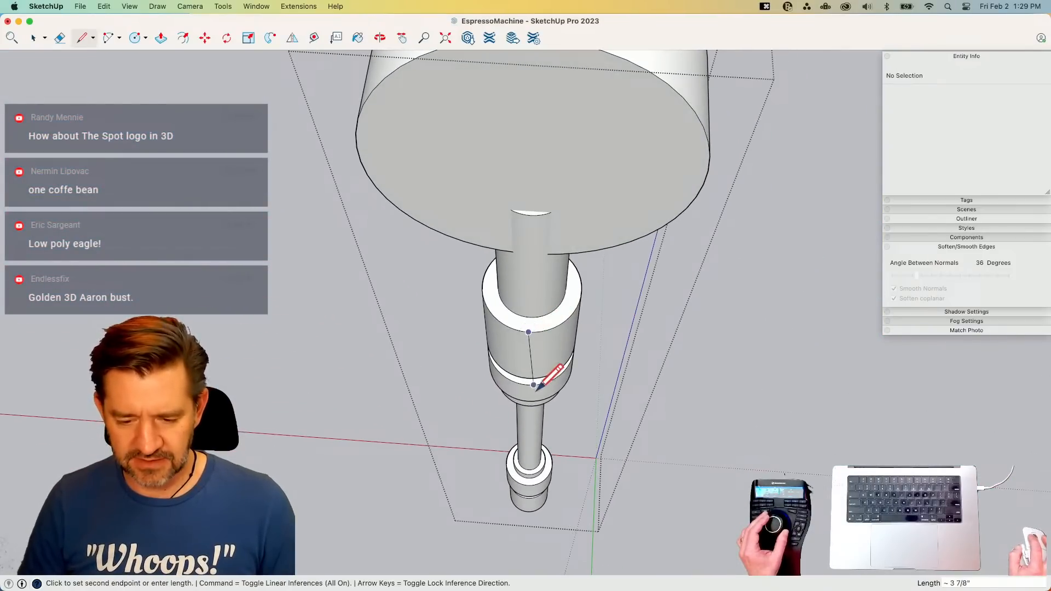
key("space")
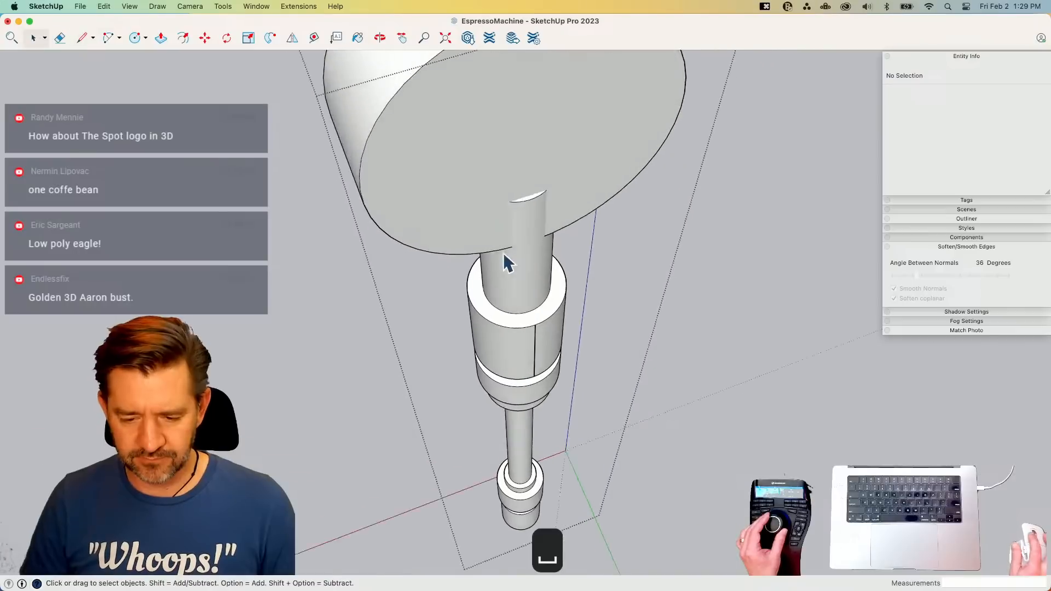
- Move the gauge about 9/16" backward so its body encloses the top end of the tube
left_click(457, 218)
key("m")
left_click(395, 390)
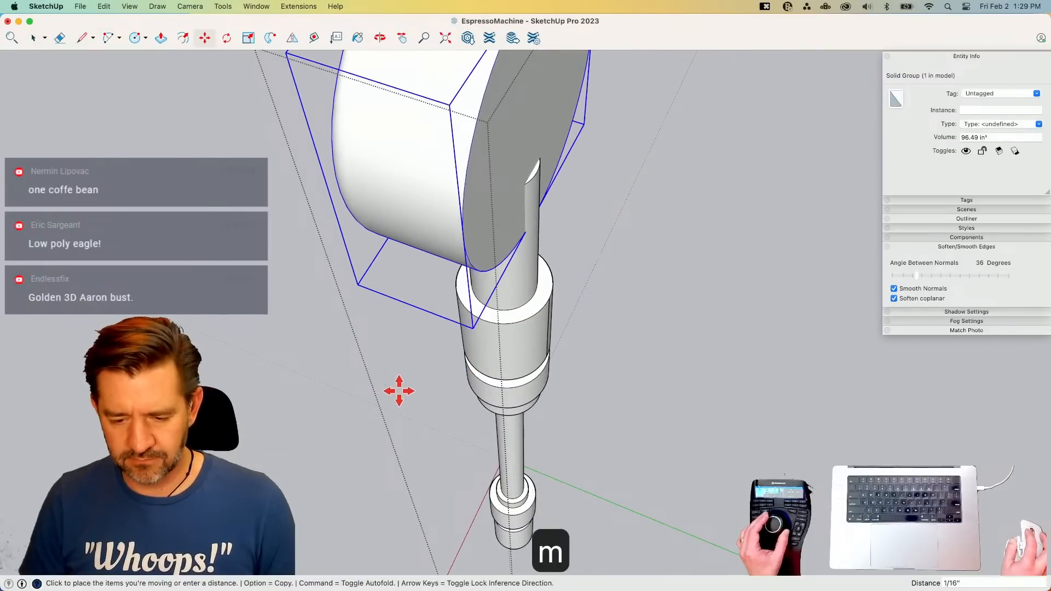
left_click(404, 393)
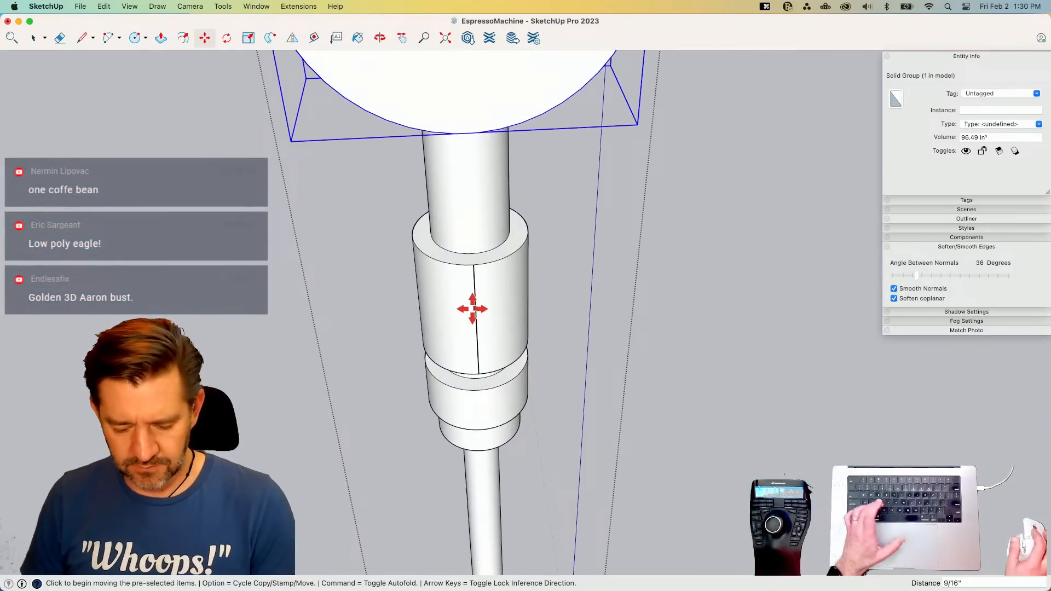
- Draw a vertical circle of 15/16" radius centered on the midpoint of the line on the upper collar's back
key("c")
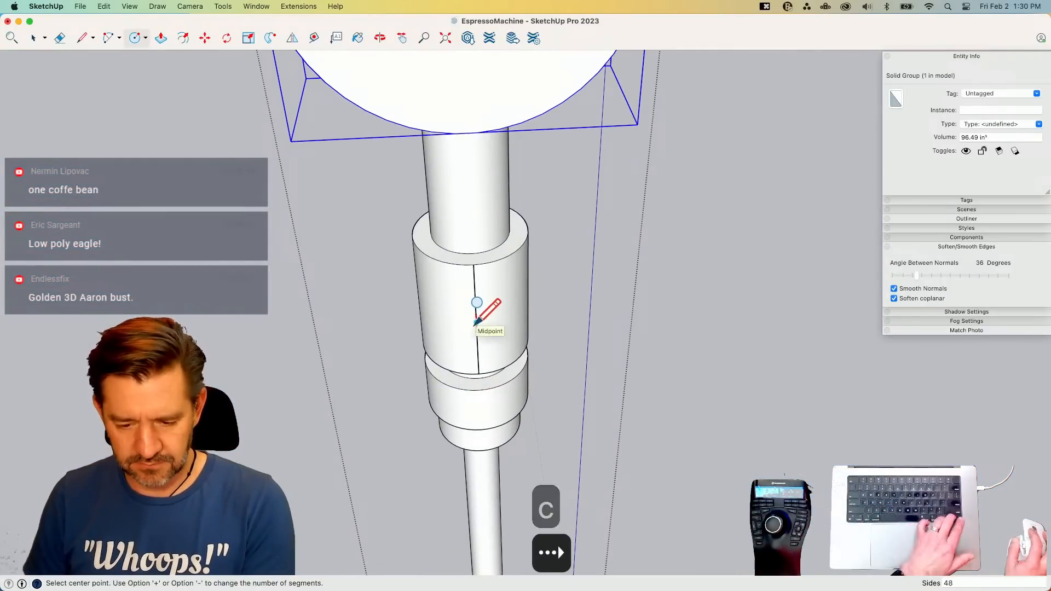
left_click(476, 322)
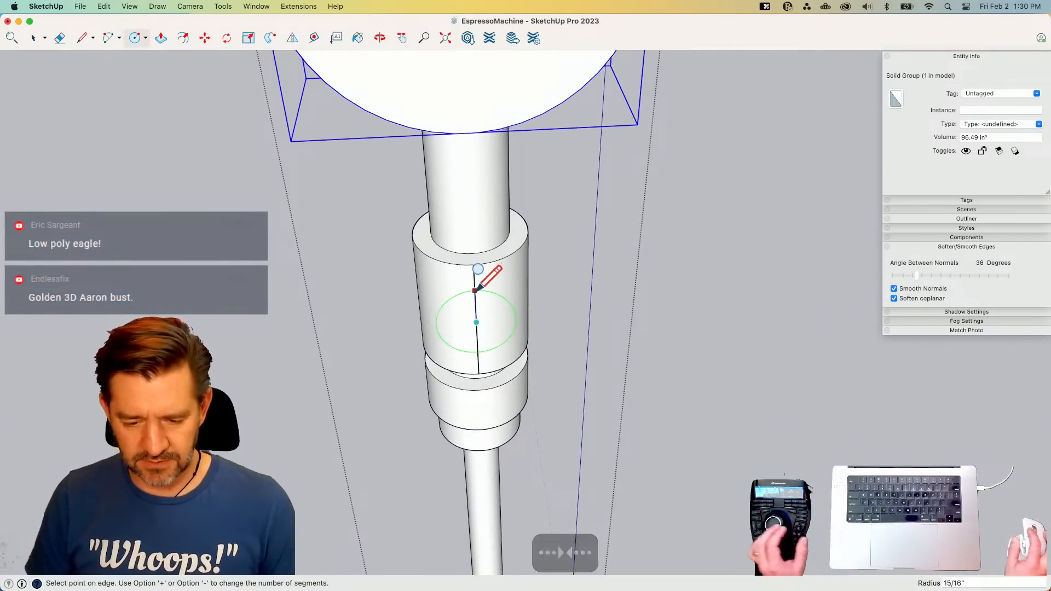
key("space")
key("e")
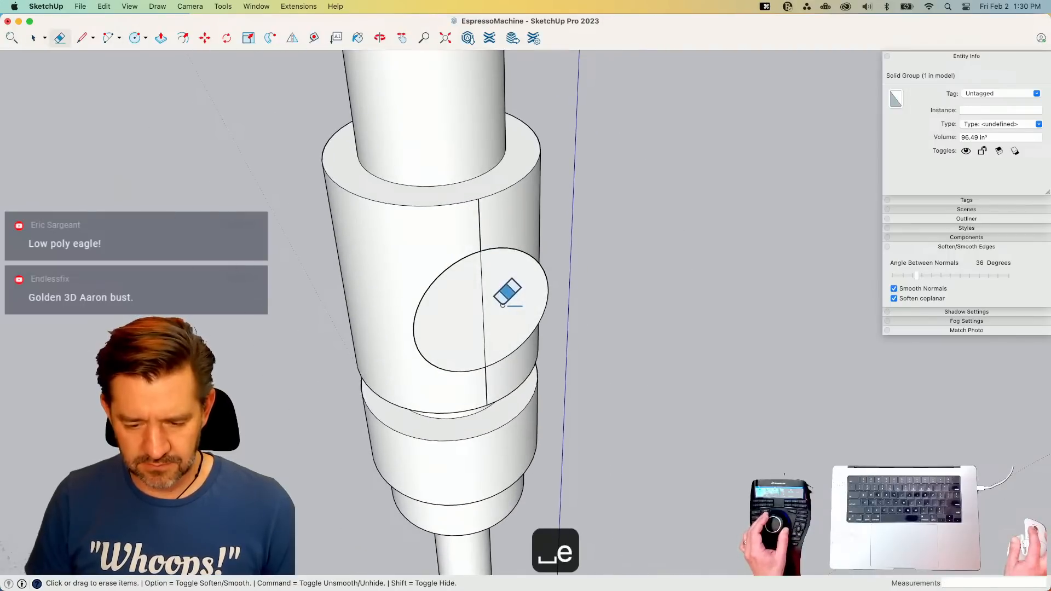
- Extrude both halves of the circle 9/16" into the collar and about 2 7/16" outward to form a horizontal pipe stub
key("p")
left_click_drag(500, 322, 464, 312)
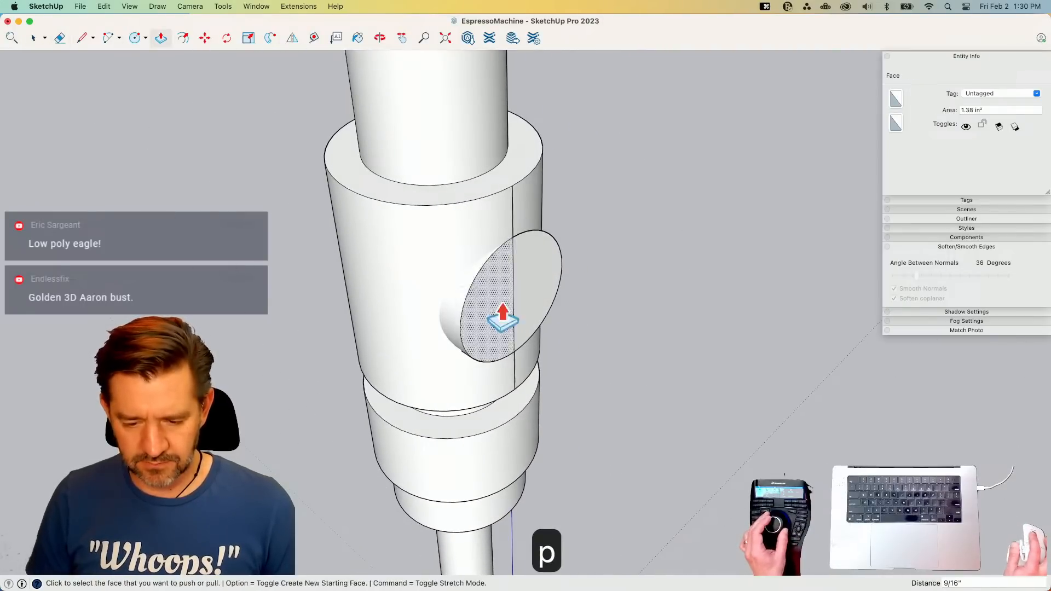
left_click(492, 346)
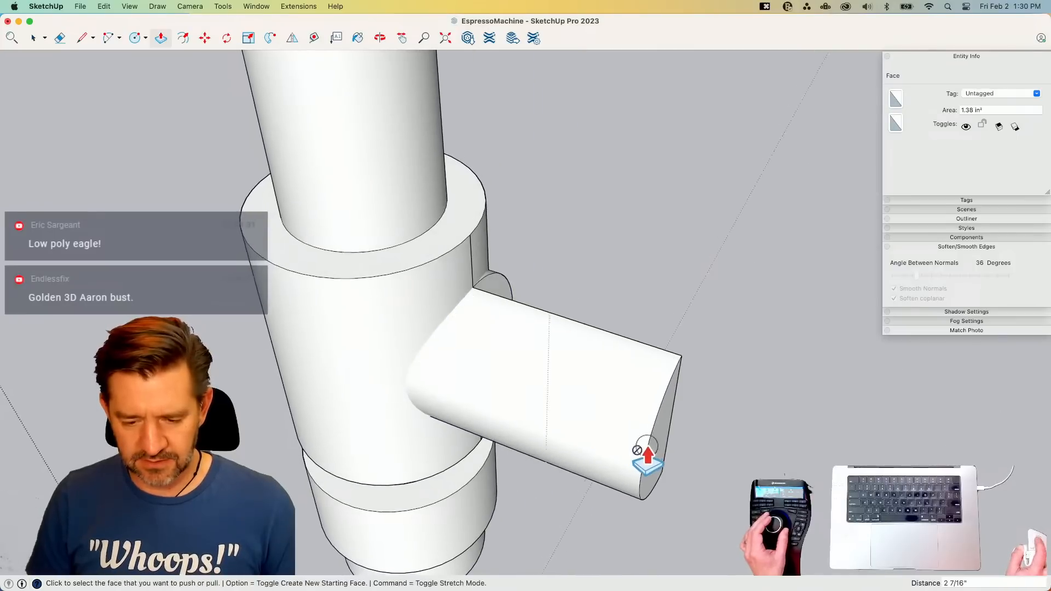
left_click(642, 452)
- Erase the dividing lines on the pipe stub and collar, and soften the seam along the stub
key("e")
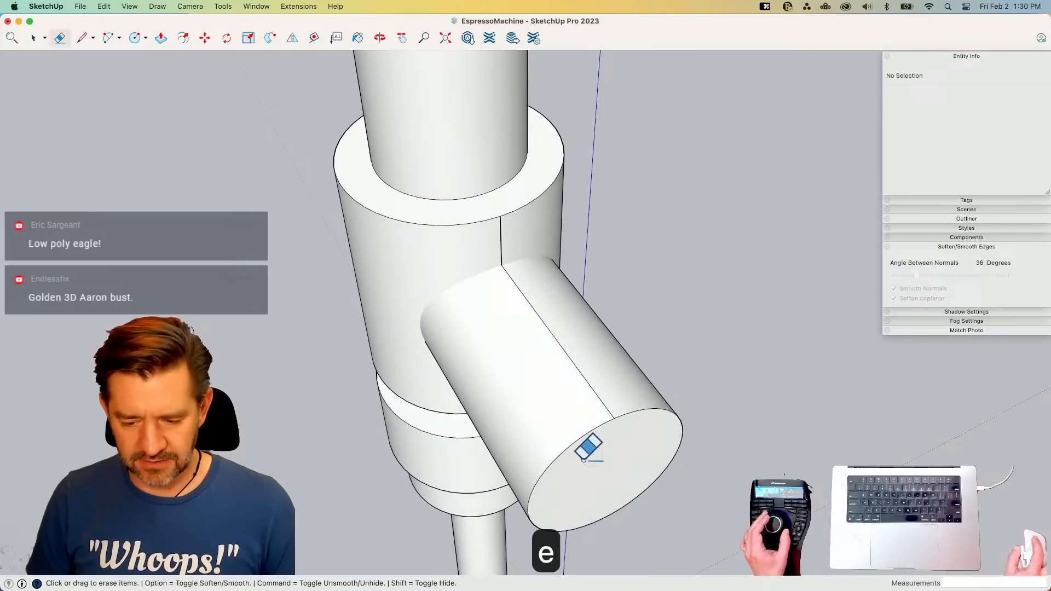
key("alt")
left_click_drag(581, 353, 557, 424)
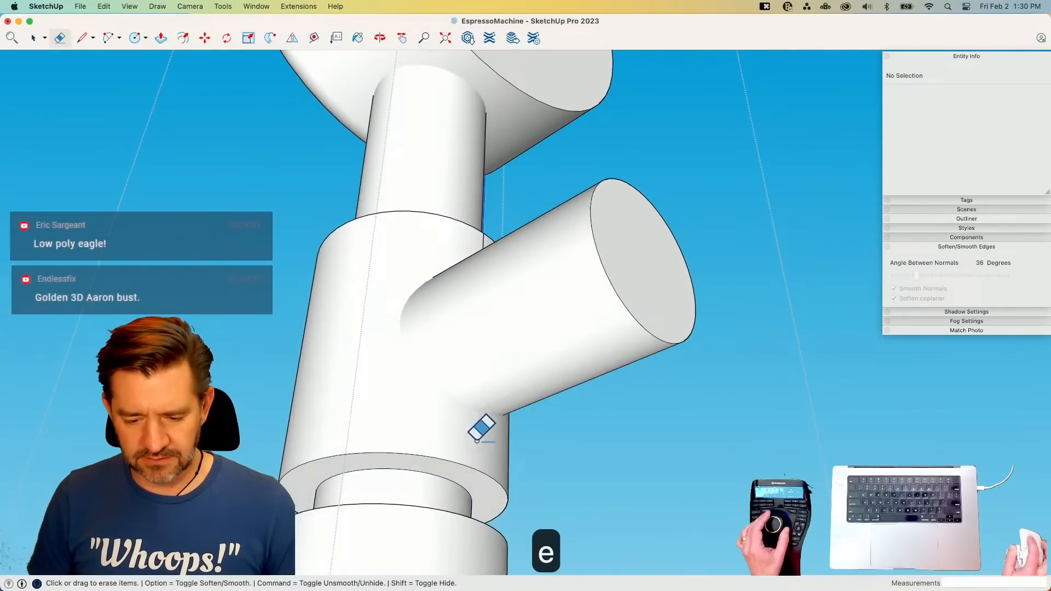
- Copy the horizontal pipe stub about 1' 4 11/16" straight down onto the lower collar
key("space")
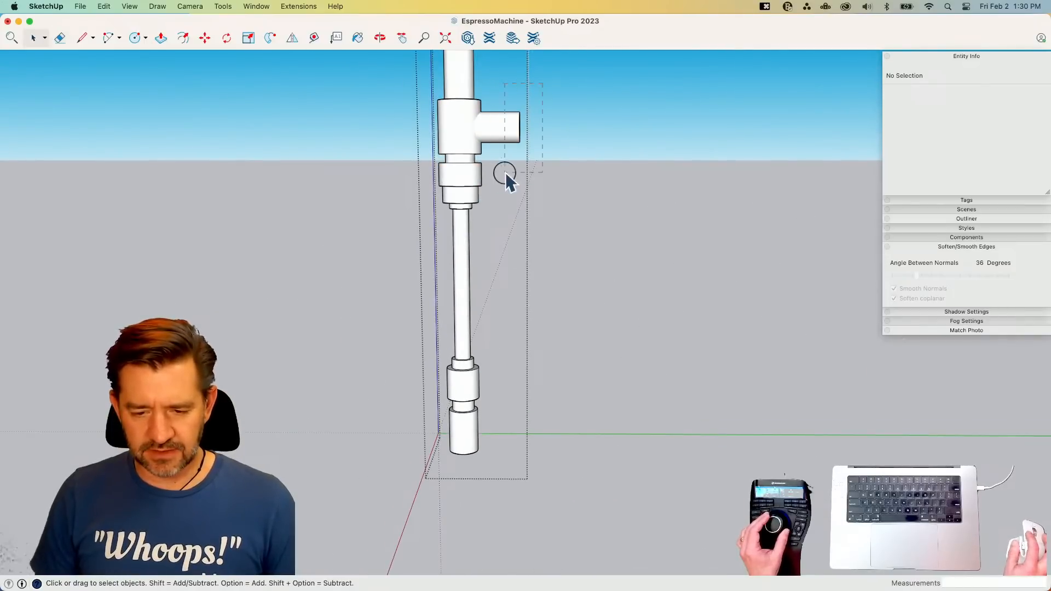
left_click_drag(506, 175, 505, 174)
key("m")
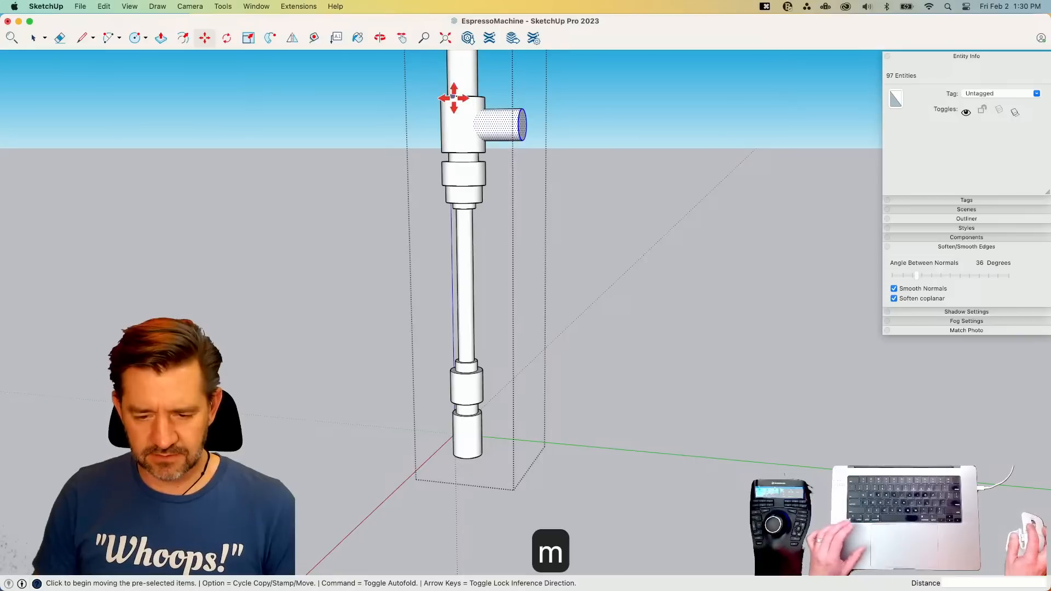
left_click(456, 95)
key("alt")
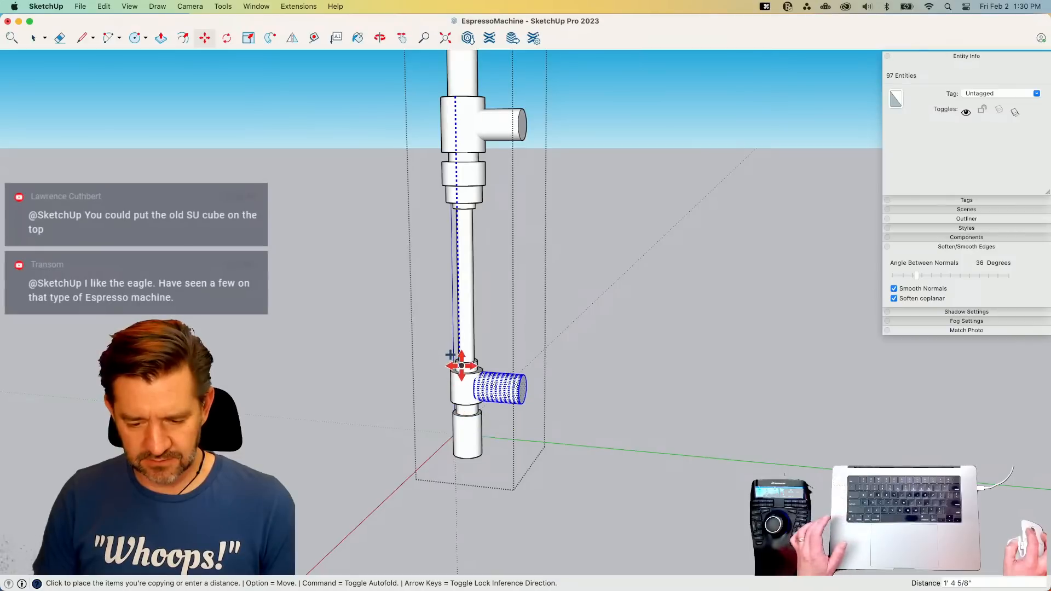
left_click(461, 366)
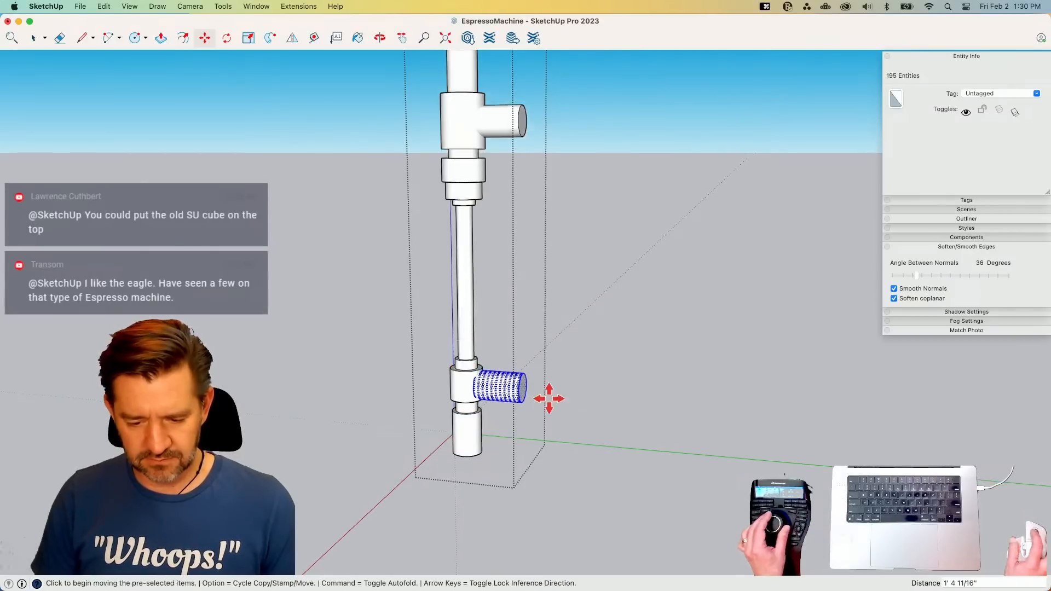
key("space")
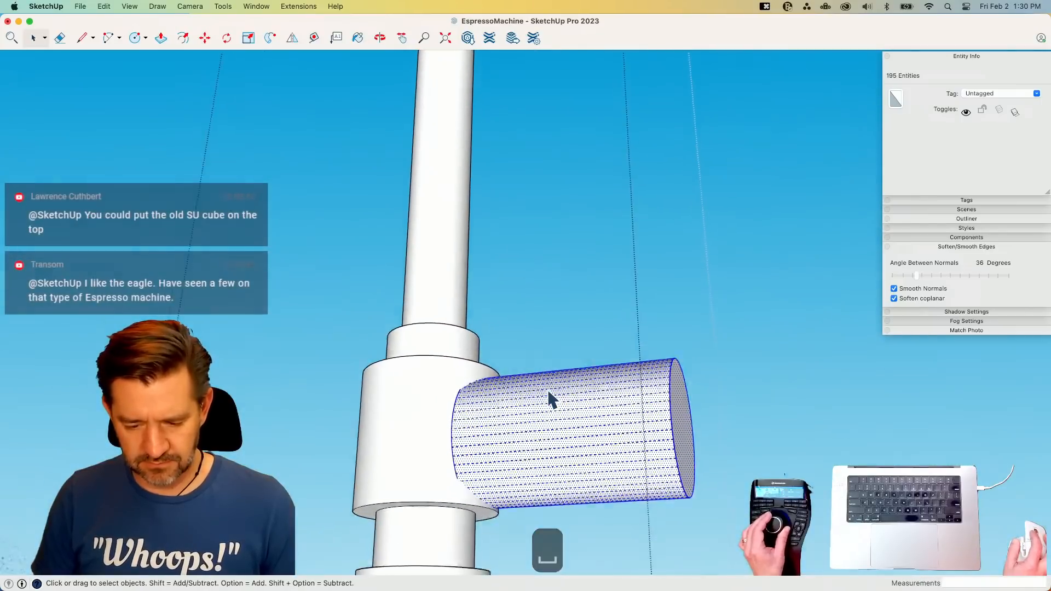
- Group the copied lower pipe stub and open the group for editing
key("p")
key("l")
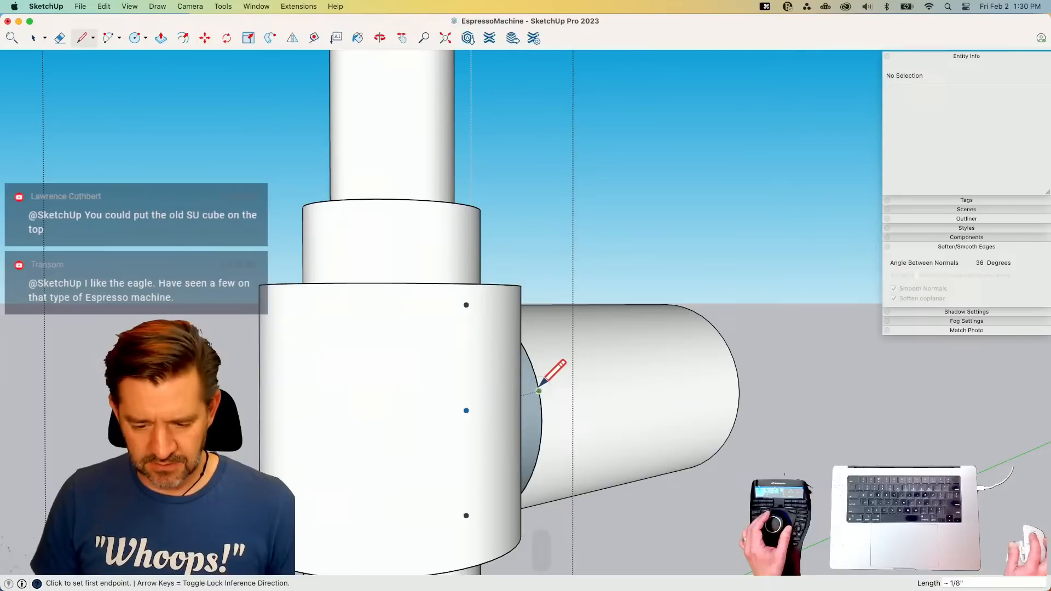
key("space")
triple_click(538, 403)
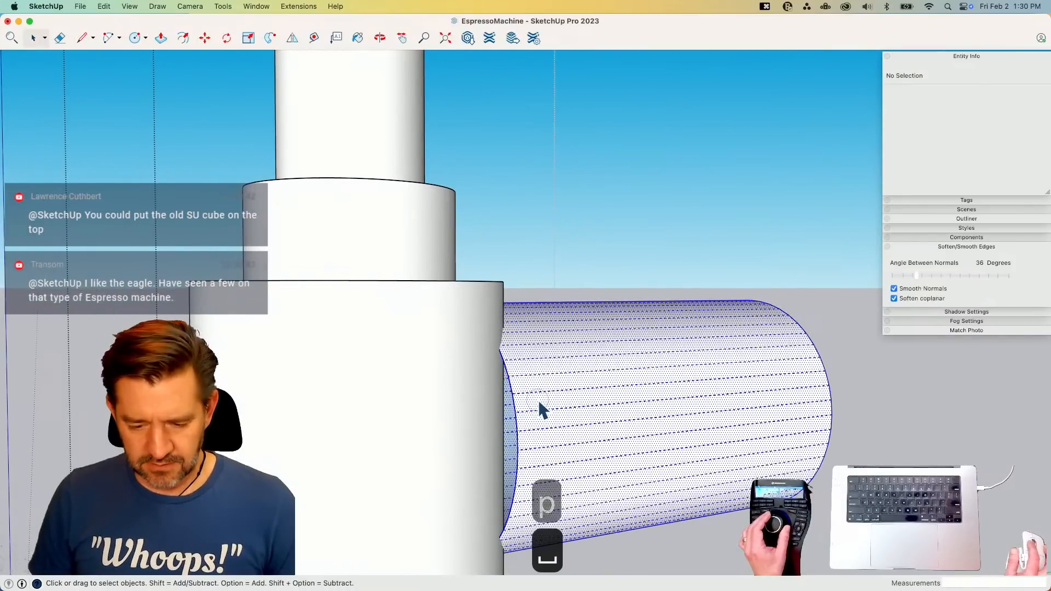
right_click(542, 409)
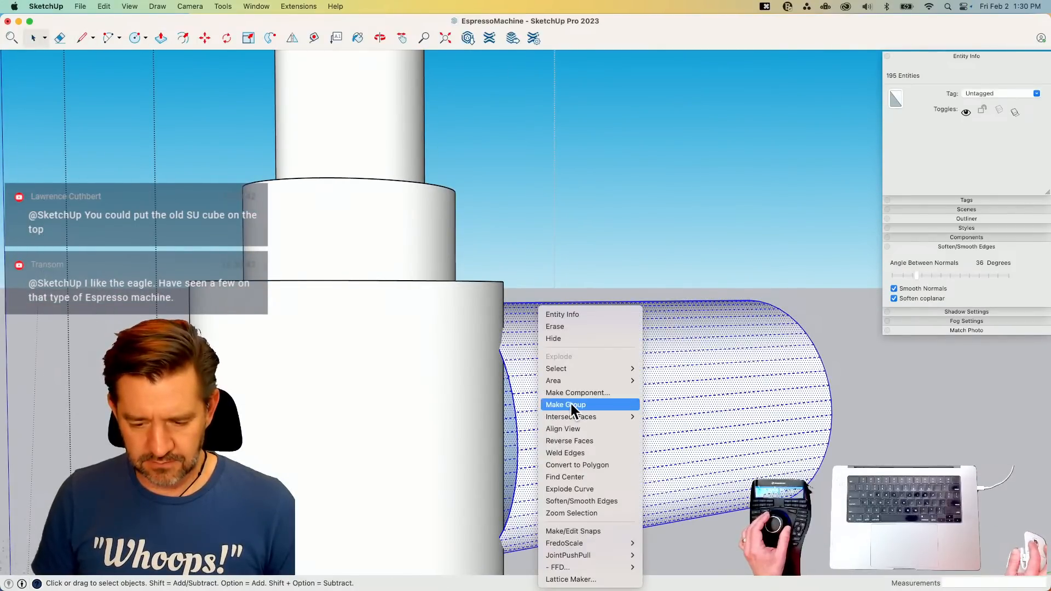
left_click(570, 410)
double_click(570, 423)
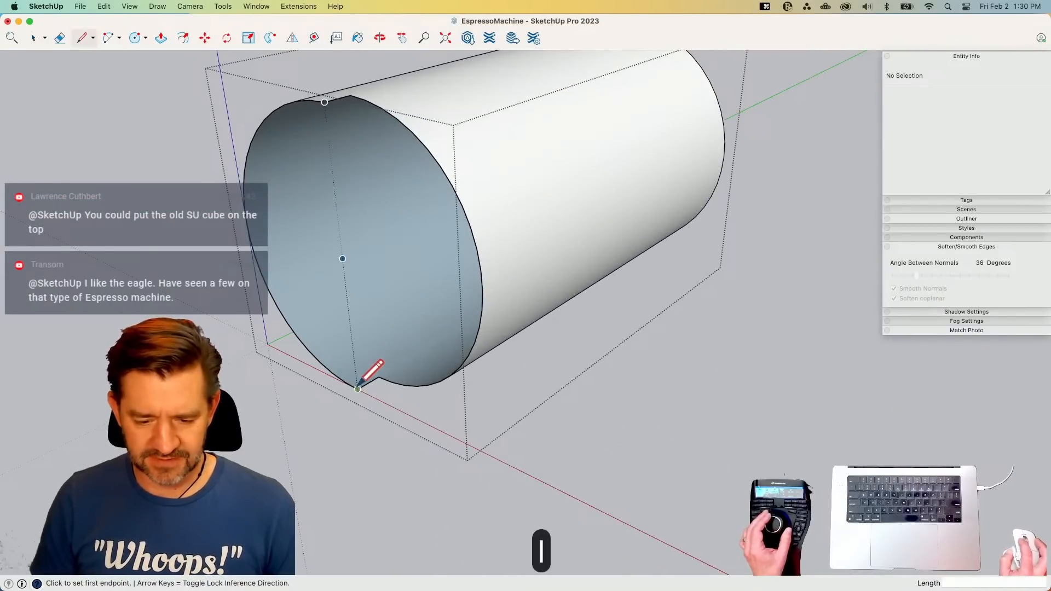
- Cap the stub's open inner end with a 1 7/8" vertical line and level the stepped faces into one
left_click(325, 101)
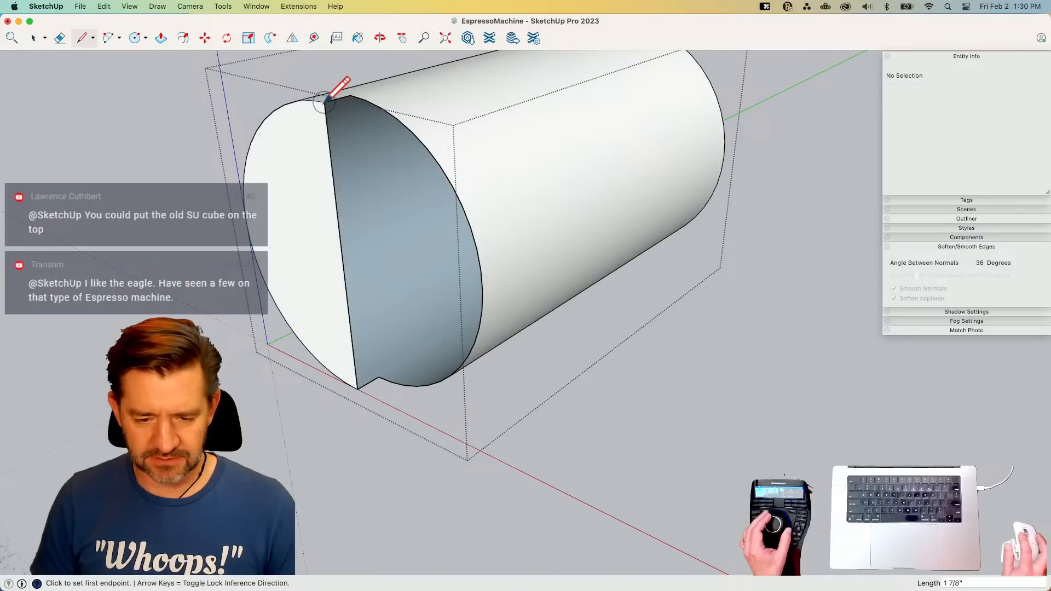
key("p")
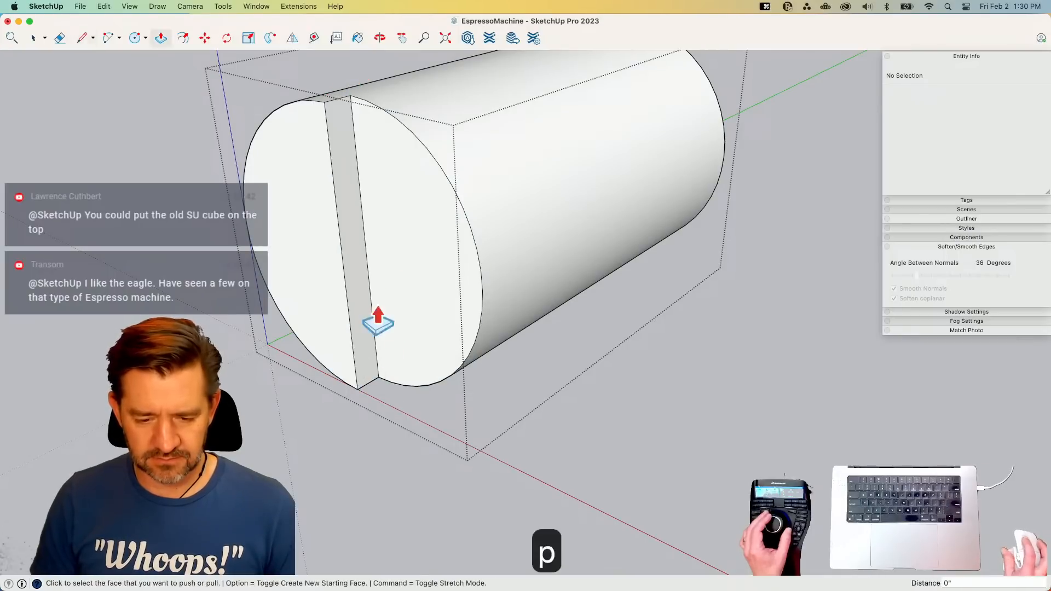
left_click(375, 316)
left_click(279, 137)
key("e")
left_click_drag(324, 166, 350, 182)
- Extend the stub's inner end face farther into the lower collar and close the groups
key("p")
left_click(357, 189)
left_click(315, 268)
key("space")
left_click(737, 415)
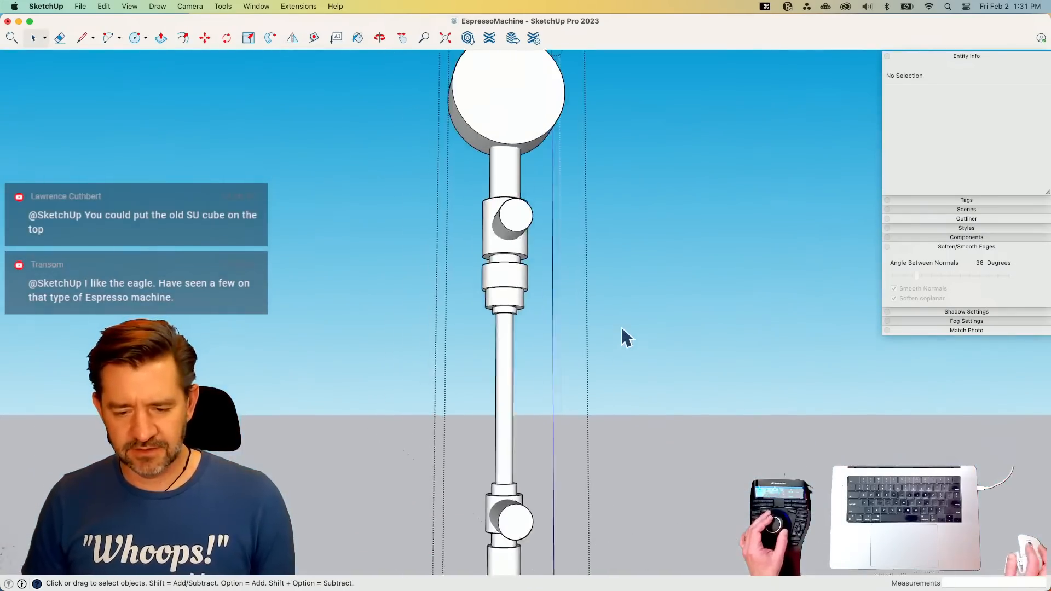
left_click(666, 288)
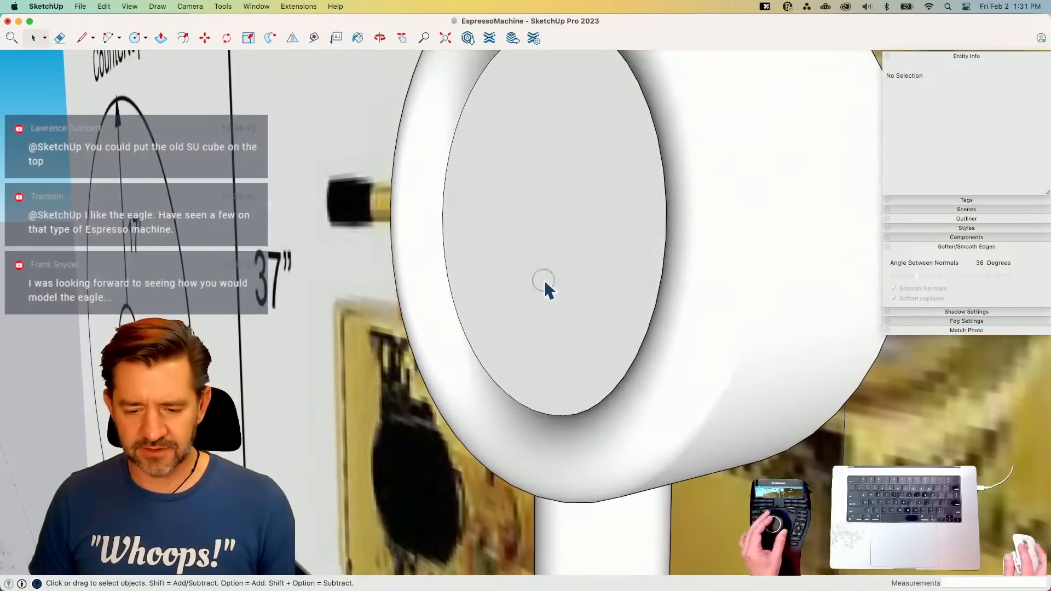
- Open the gauge body group and recess the round dial face slightly inside its rim
left_click(544, 280)
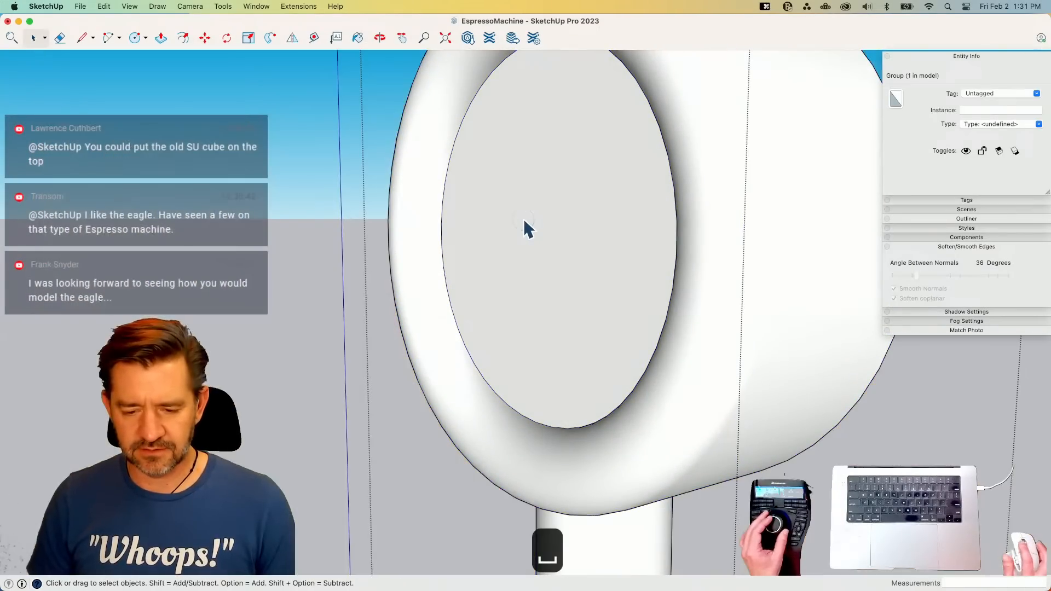
key("p")
triple_click(531, 236)
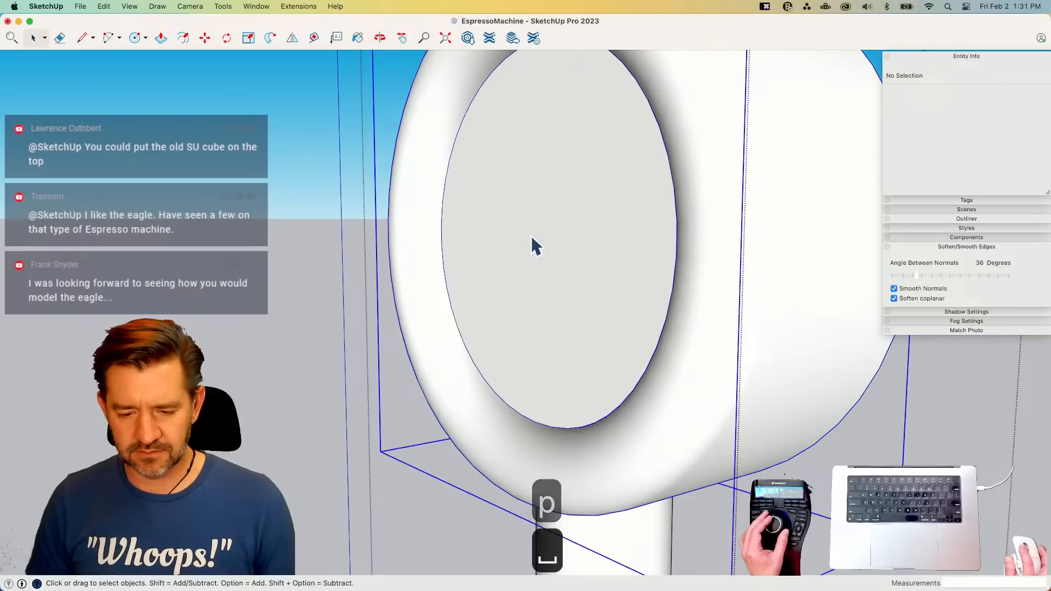
key("p")
left_click_drag(520, 220, 529, 221)
key("space")
- Draw a horizontal line about 4 3/4" long across the middle of the recessed dial face
key("l")
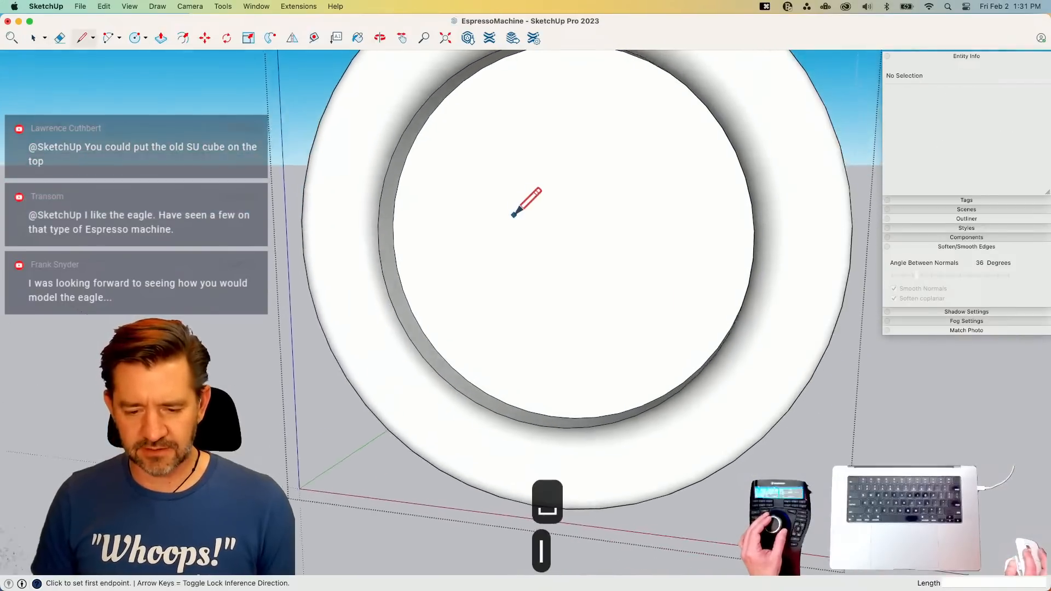
left_click(386, 241)
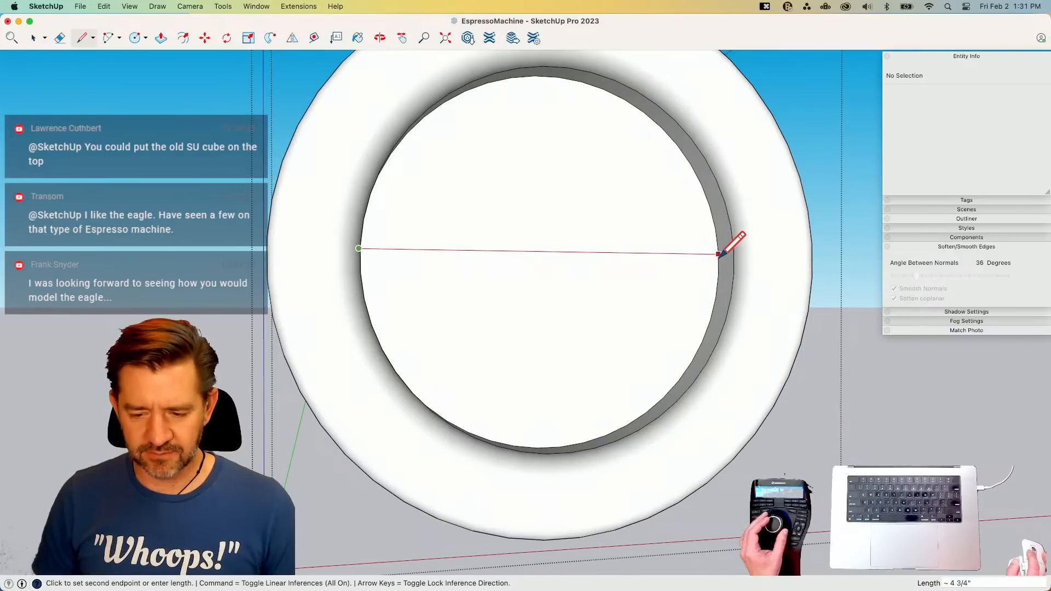
left_click(718, 253)
key("space")
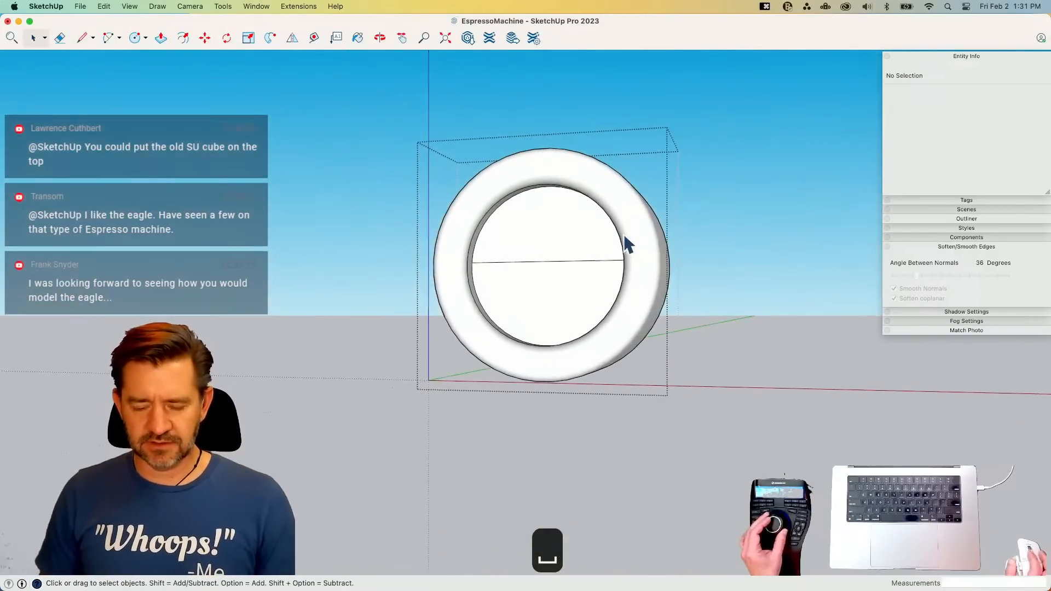
- Draw a short vertical line up from the dial line's midpoint and a 1/4" radius circle centered on its end
key("l")
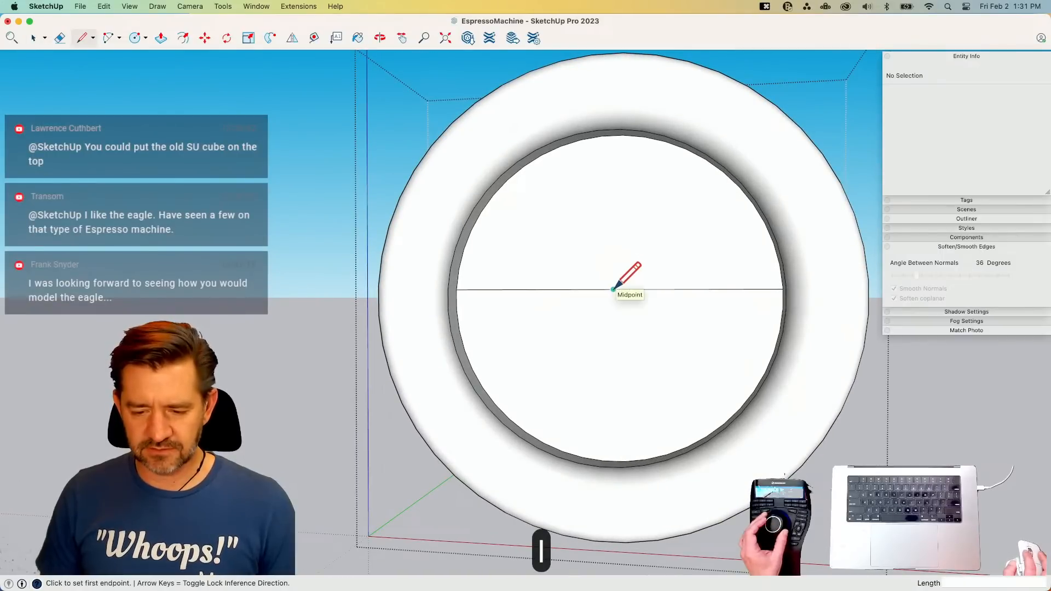
left_click(612, 289)
left_click(612, 263)
key("c")
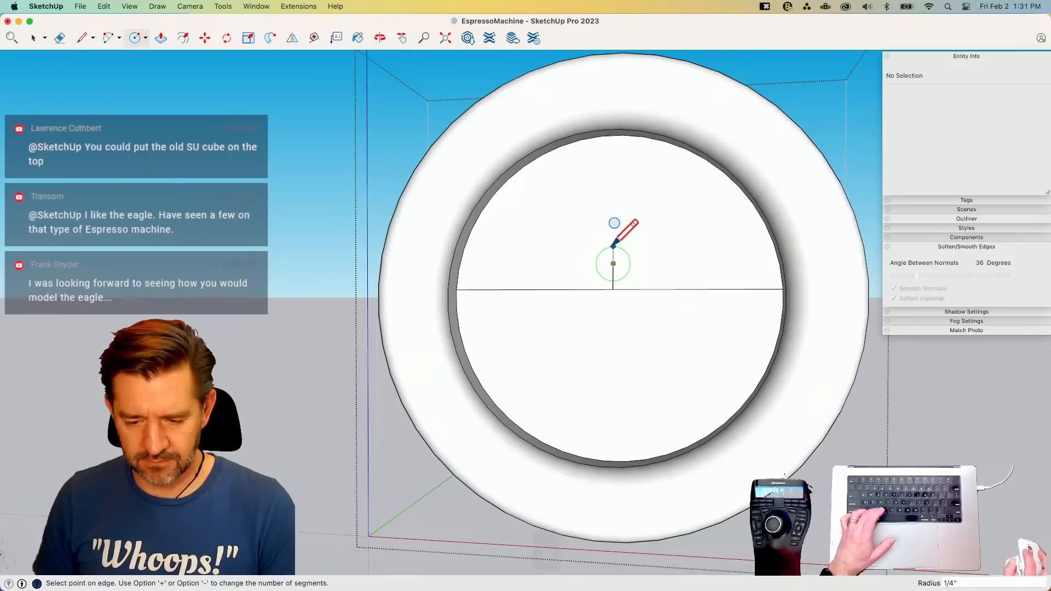
key("l")
key("e")
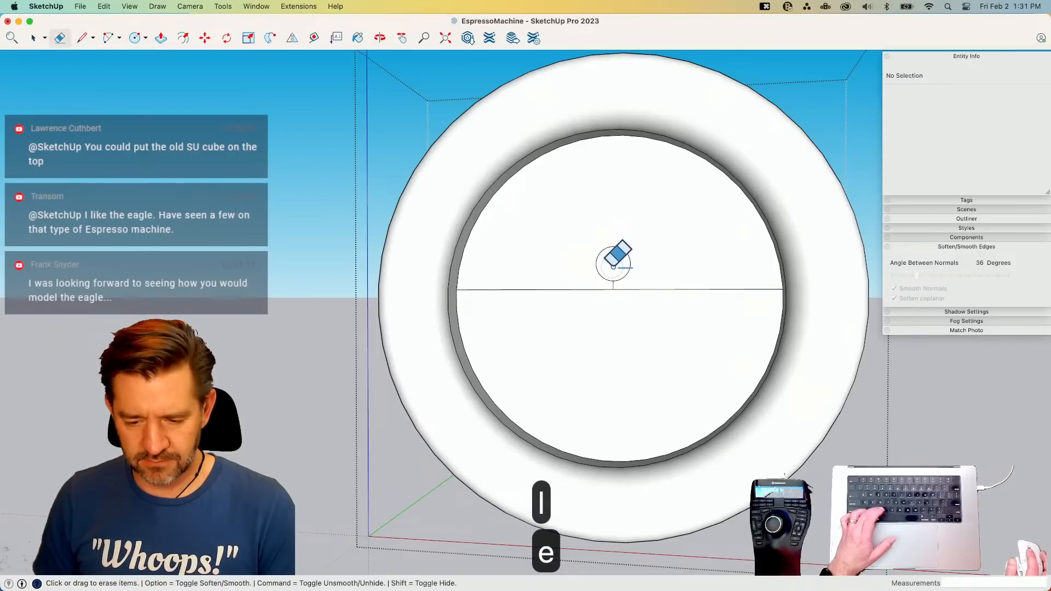
- Draw a 1 1/2" horizontal pointer line from the circle and a half arrowhead about 1/8" high at its tip
key("l")
left_click(596, 263)
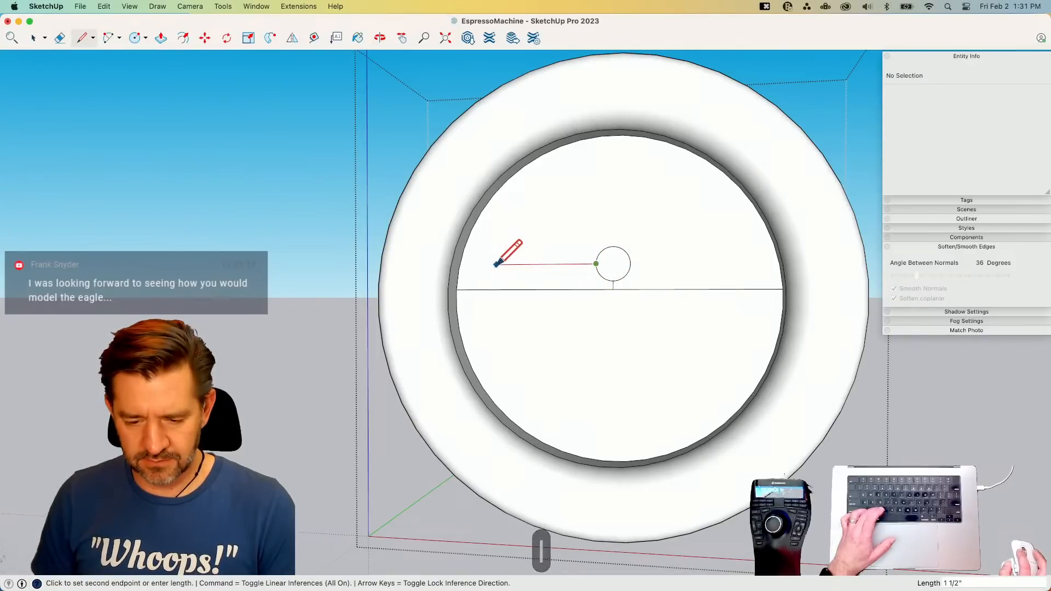
left_click(496, 265)
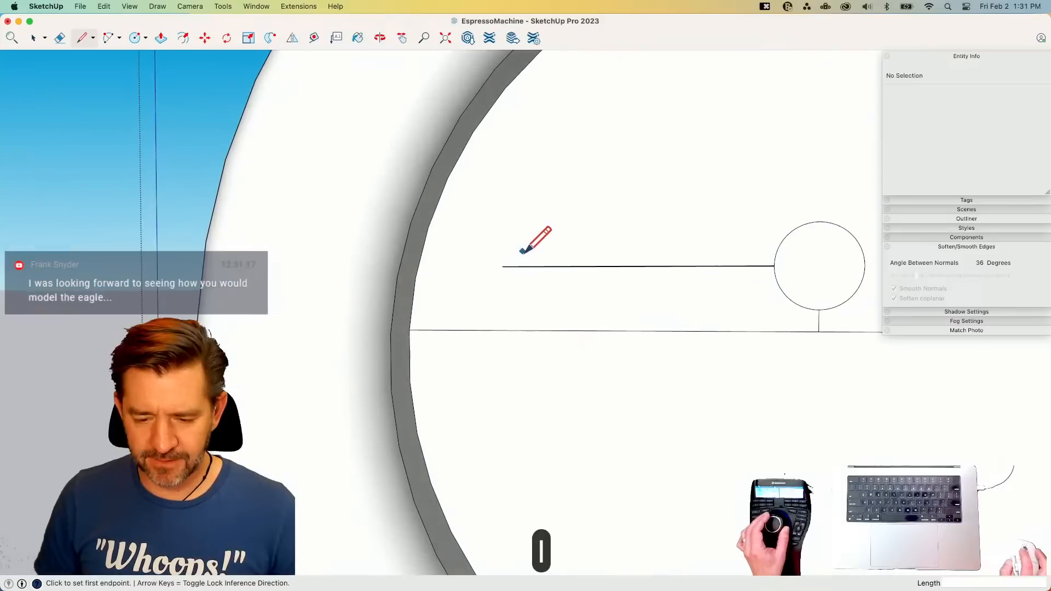
left_click(561, 266)
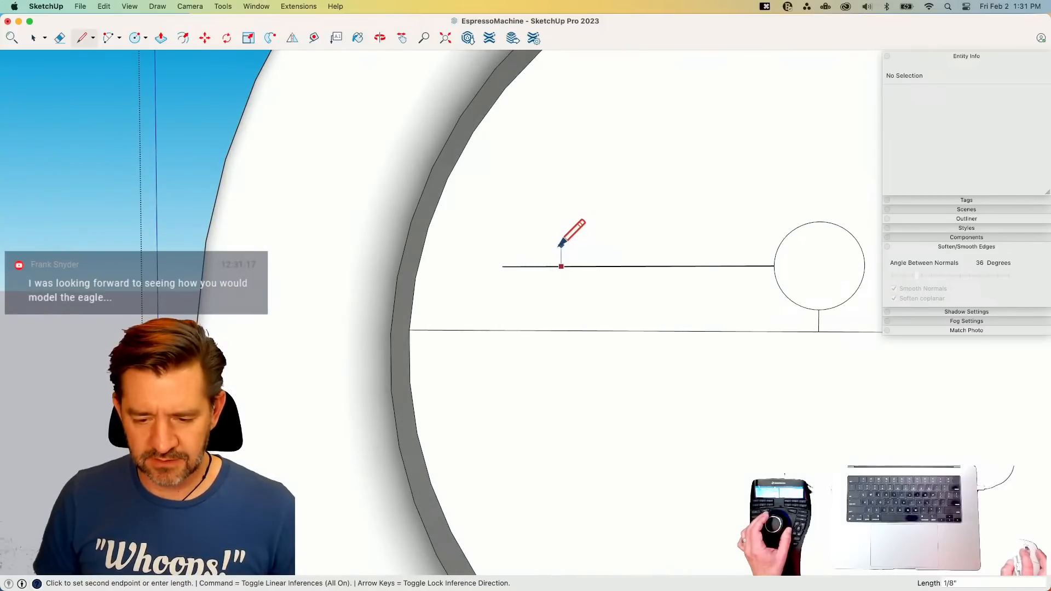
left_click(560, 246)
left_click(503, 267)
- Draw the upper shaft edge from the half arrowhead to the circle, and erase the overlapping line segments
left_click(561, 256)
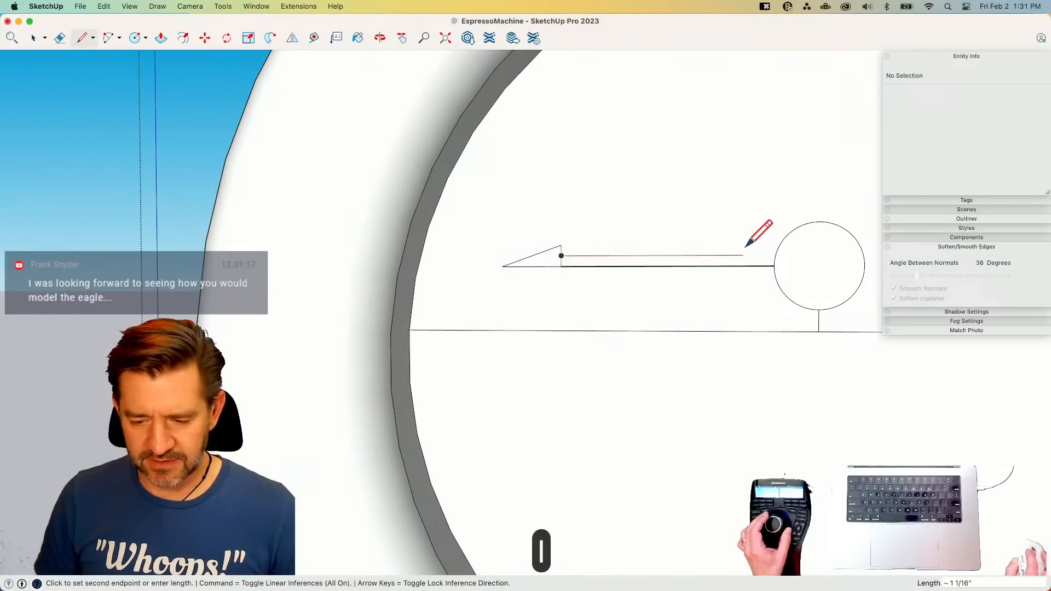
left_click(819, 256)
key("e")
left_click(805, 255)
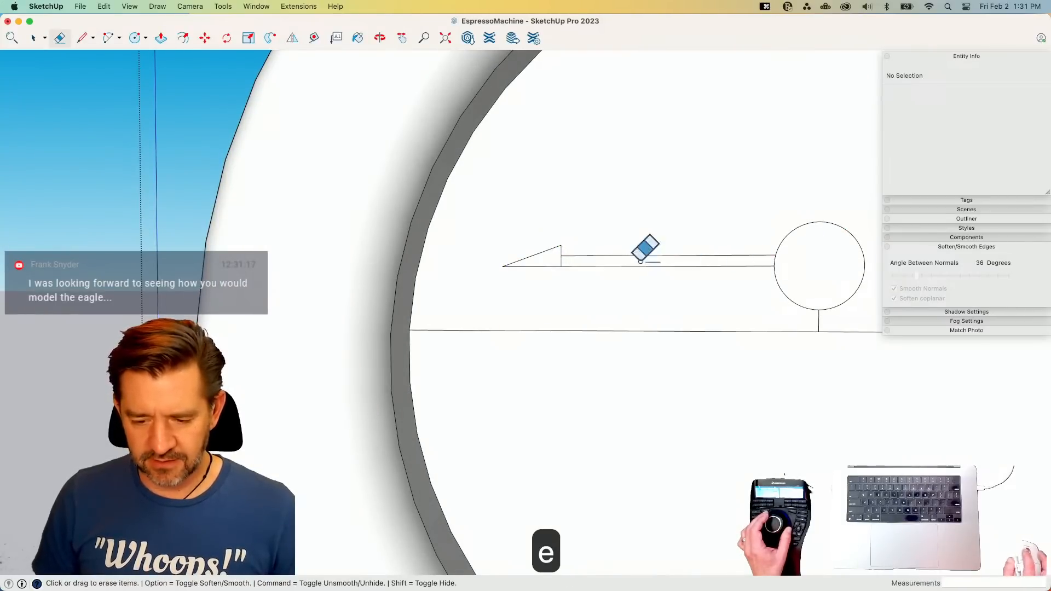
left_click(561, 261)
- Mirror a copy of the half pointer about its lower edge, and erase the inner dividing lines and the short vertical line
key("space")
left_click(553, 262)
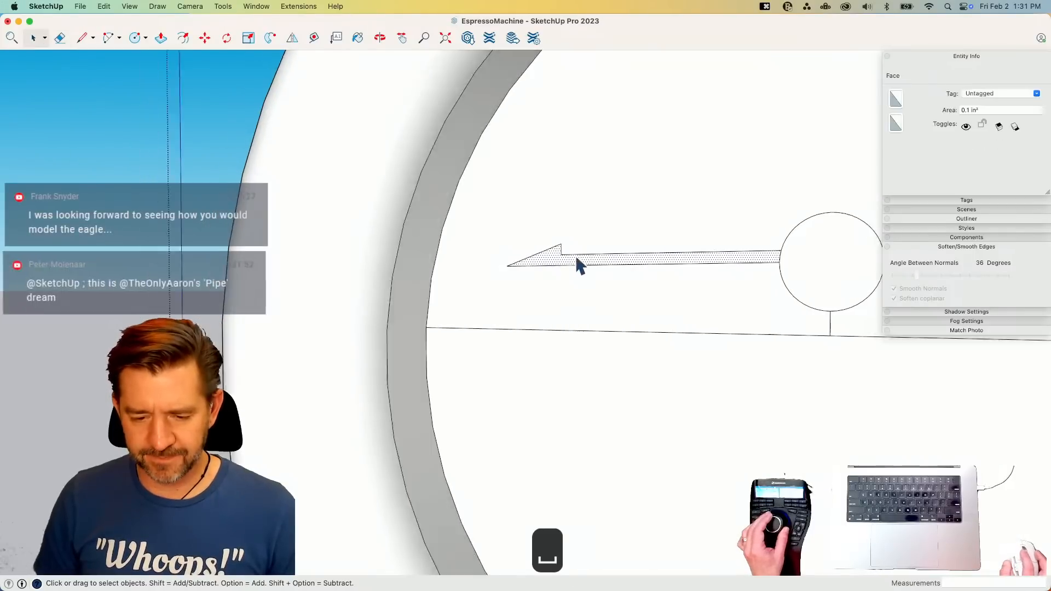
left_click(292, 37)
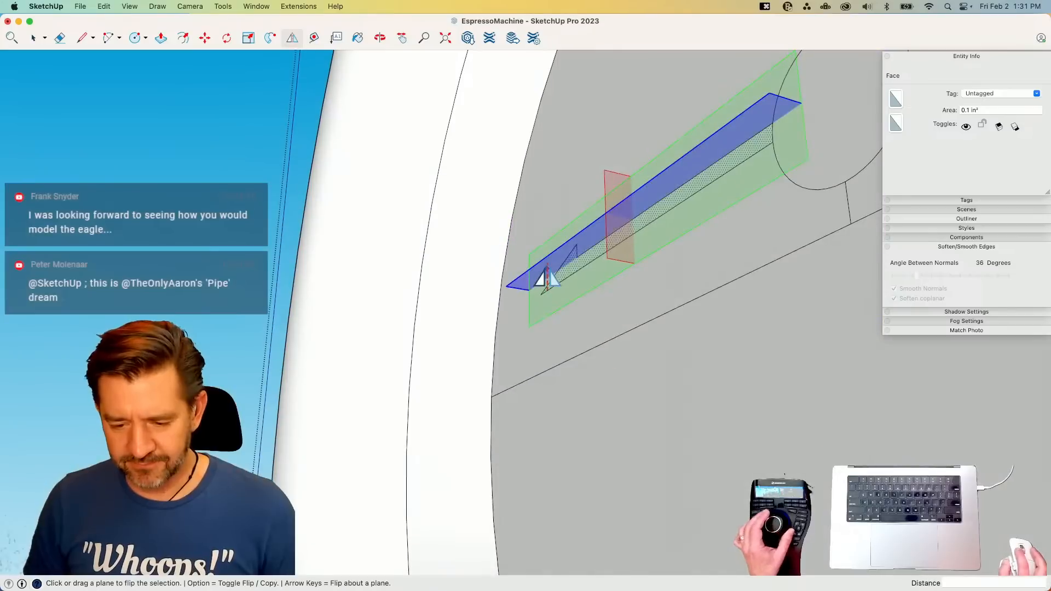
key("alt")
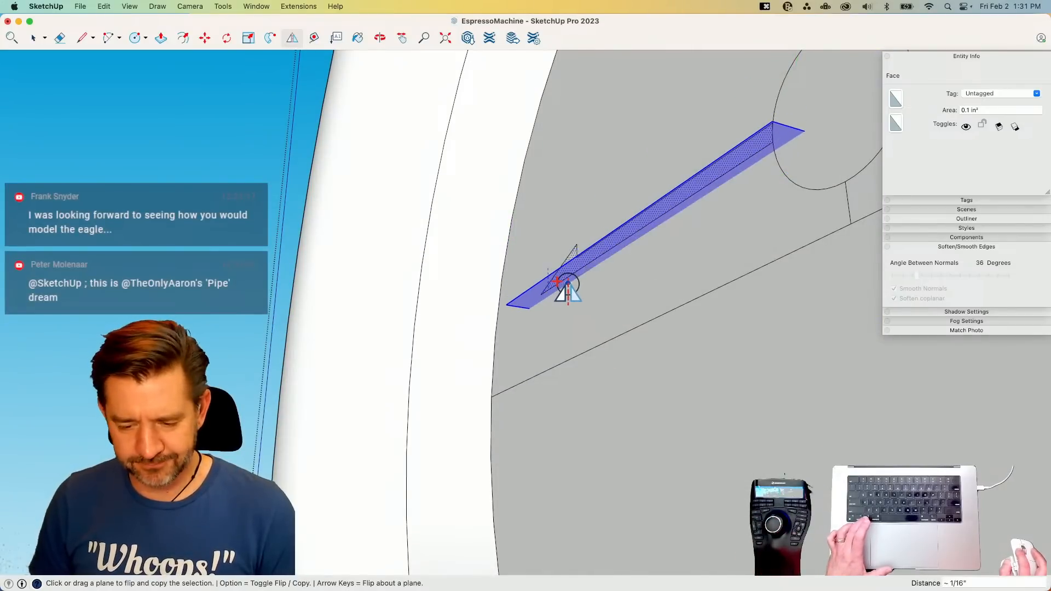
left_click(563, 289)
key("e")
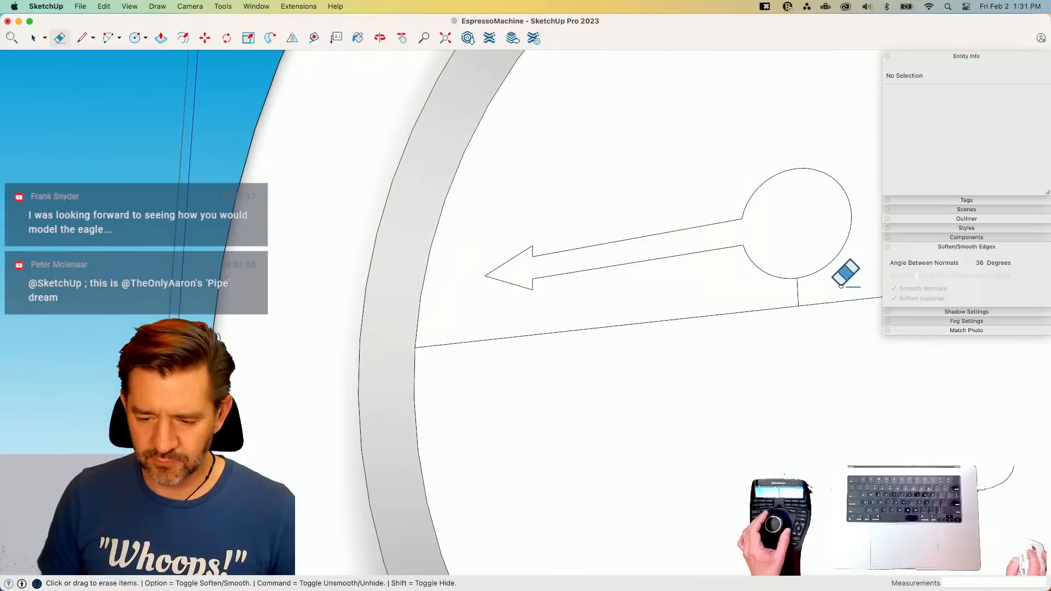
left_click(796, 291)
key("space")
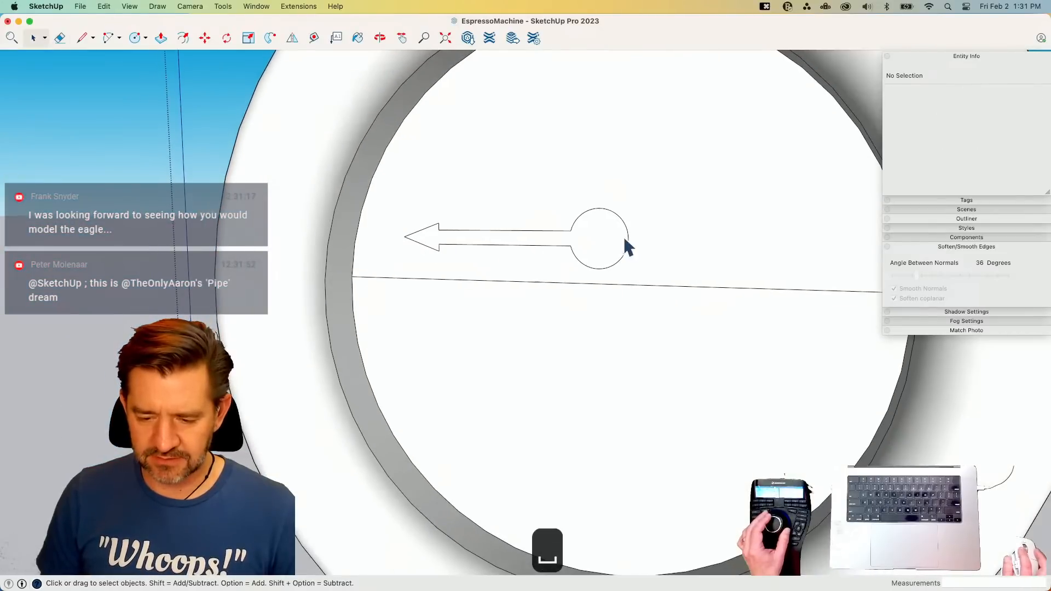
- Mirror a copy of the complete pointer across the dial's horizontal center line
left_click(582, 251)
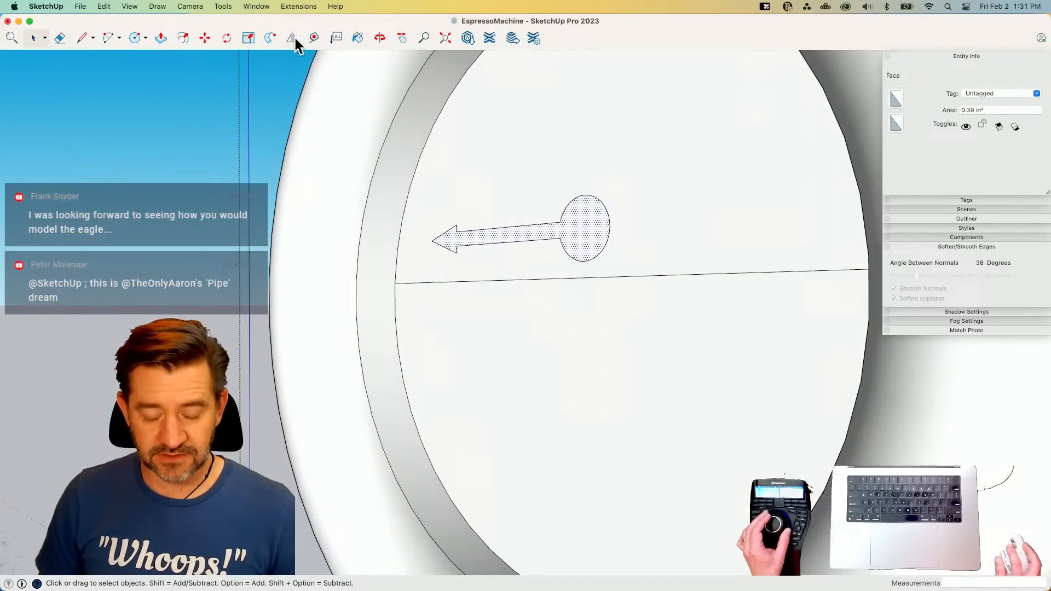
left_click(293, 37)
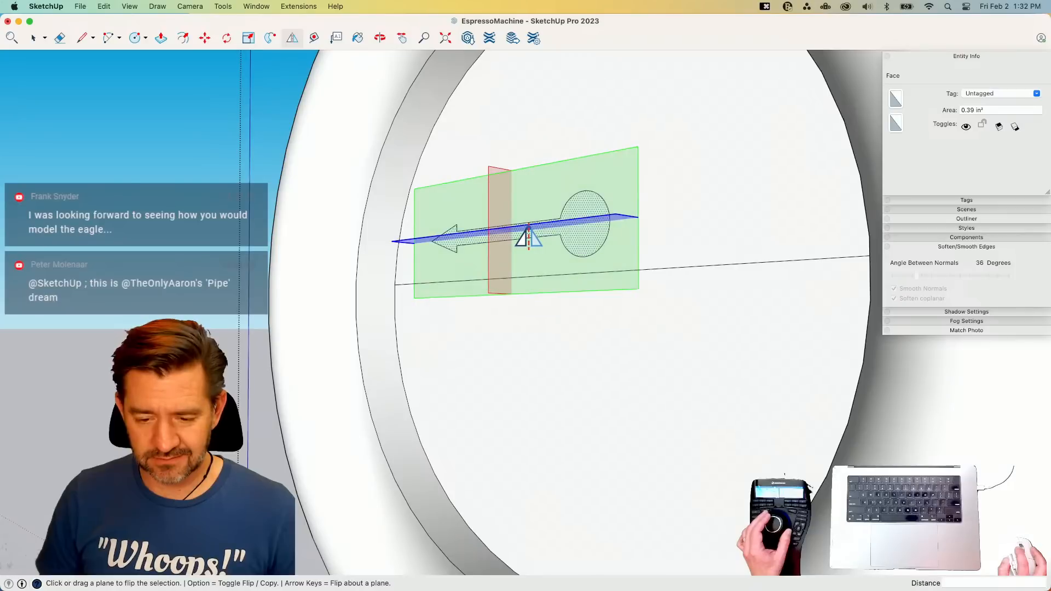
left_click_drag(529, 231, 557, 282)
key("alt")
key("space")
- Extrude the lower pointer 3/16" out from the dial face
key("p")
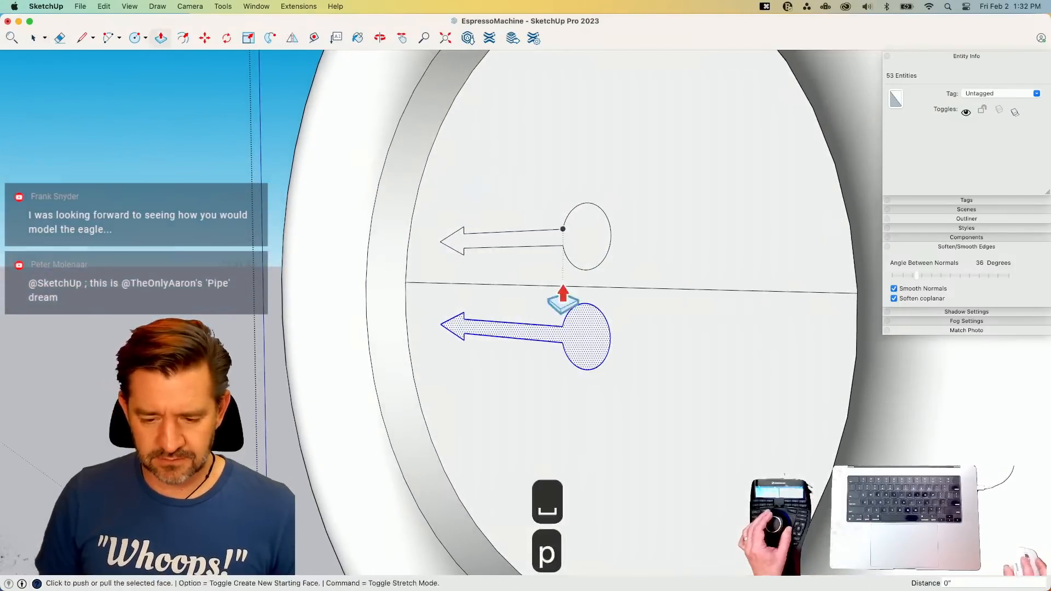
left_click(582, 351)
left_click(566, 363)
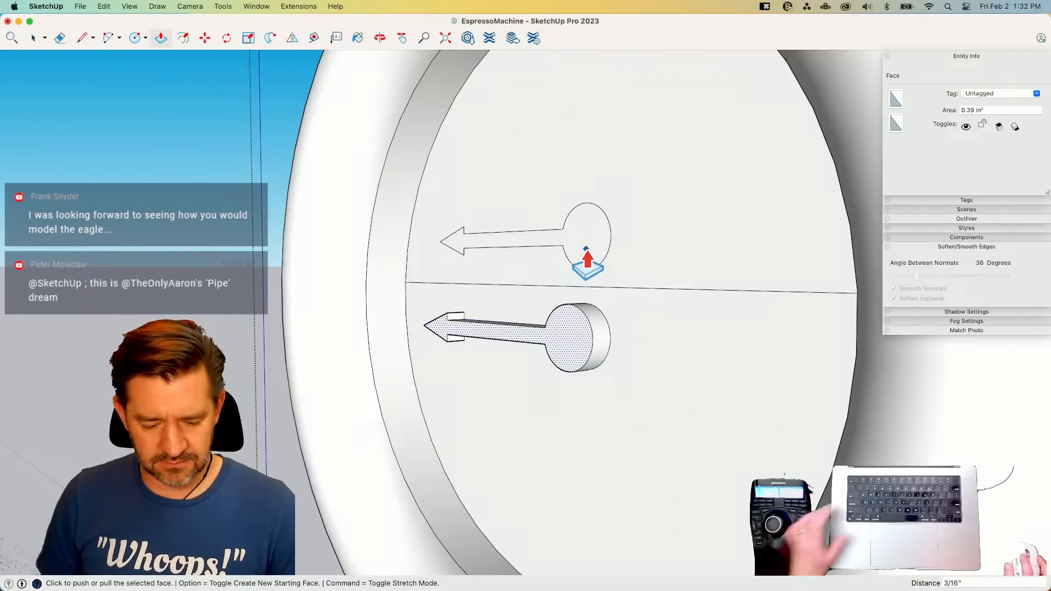
- Extrude the upper pointer by the same 3/16" and erase the horizontal line across the dial's center
double_click(587, 258)
key("space")
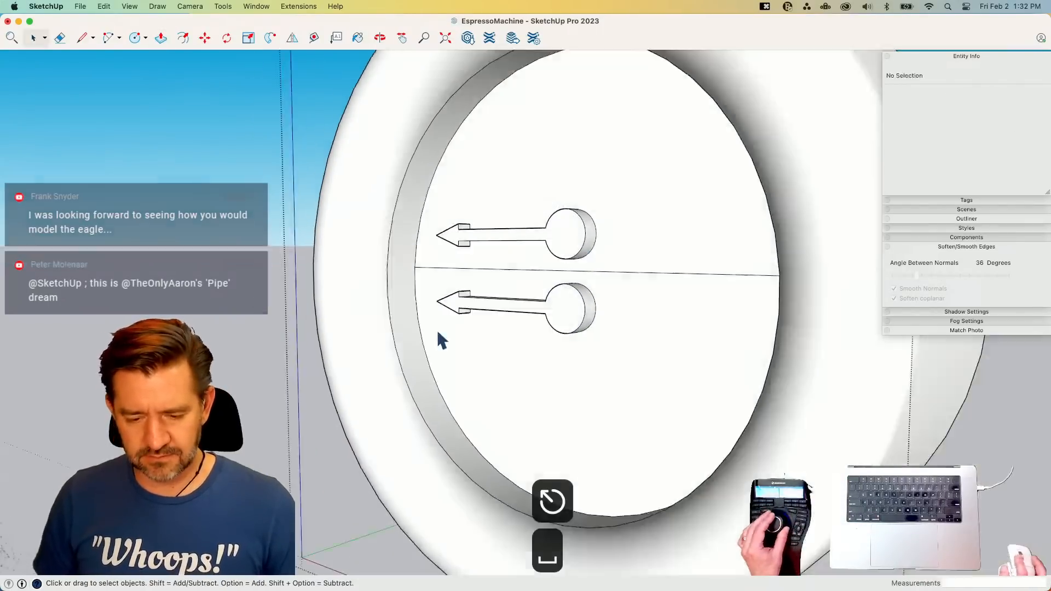
key("e")
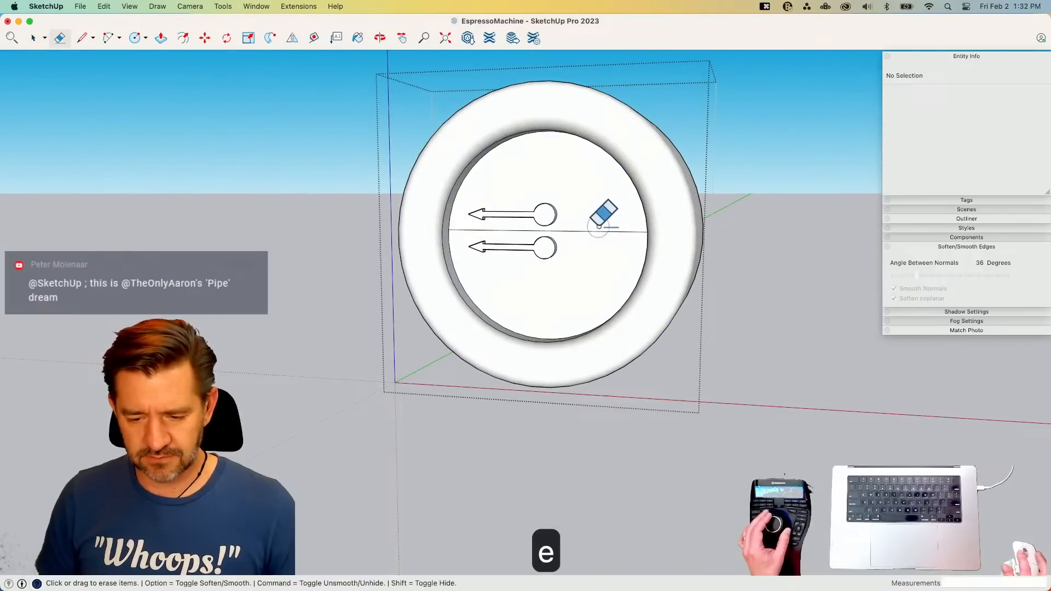
left_click(599, 230)
key("space")
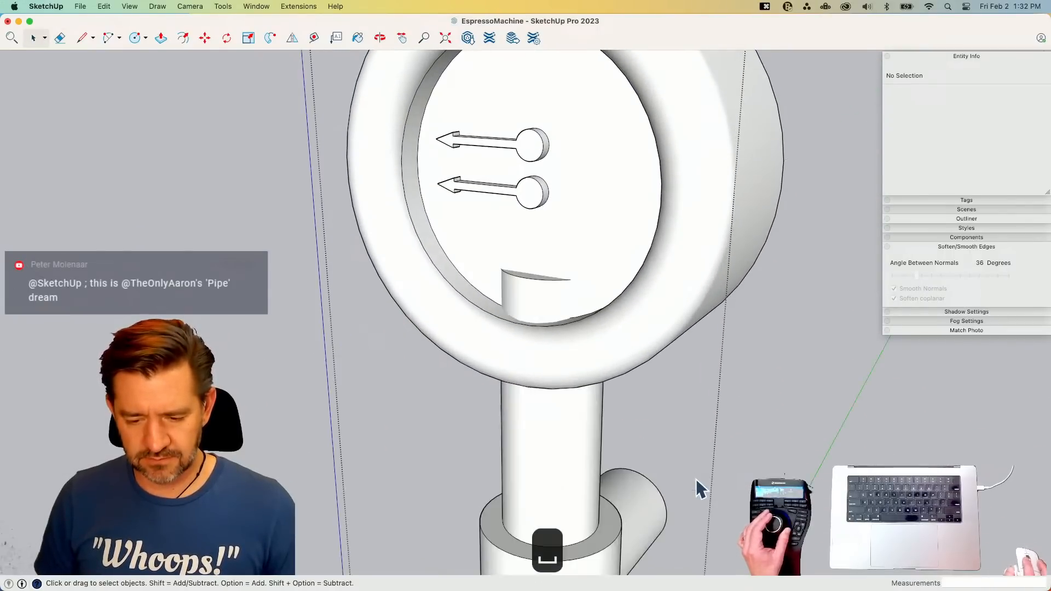
- Push the vertical tube's upper end face down about 1/2" below the gauge dial and leave the group
key("p")
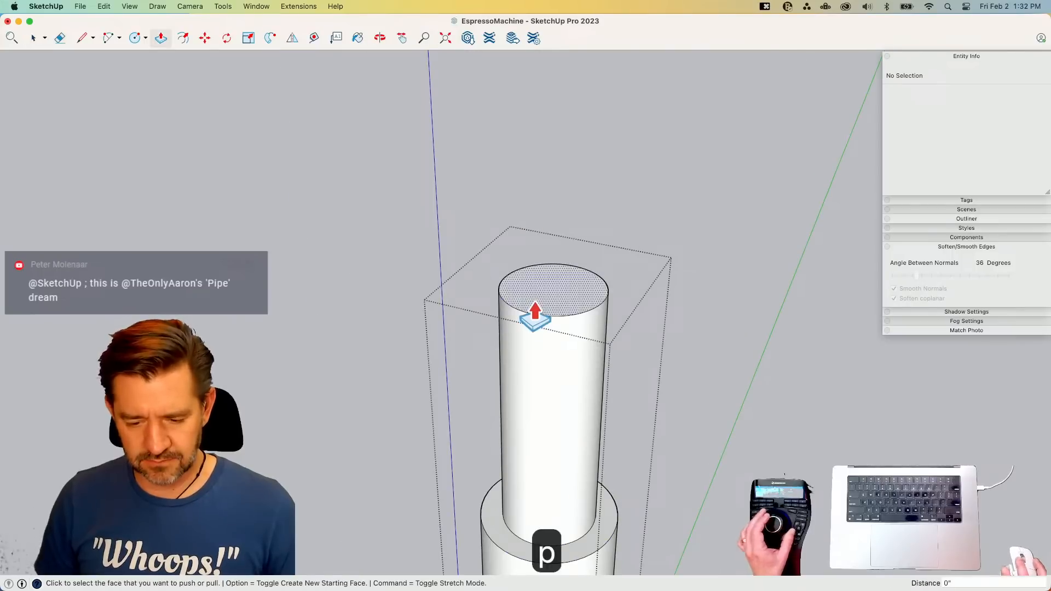
left_click(535, 317)
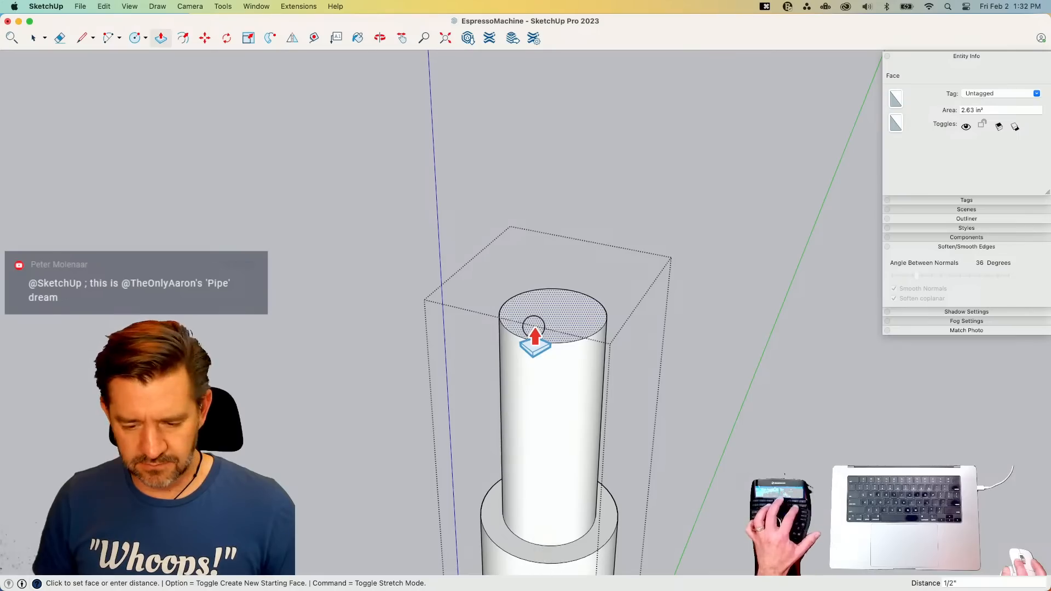
key("shift+q")
key("space")
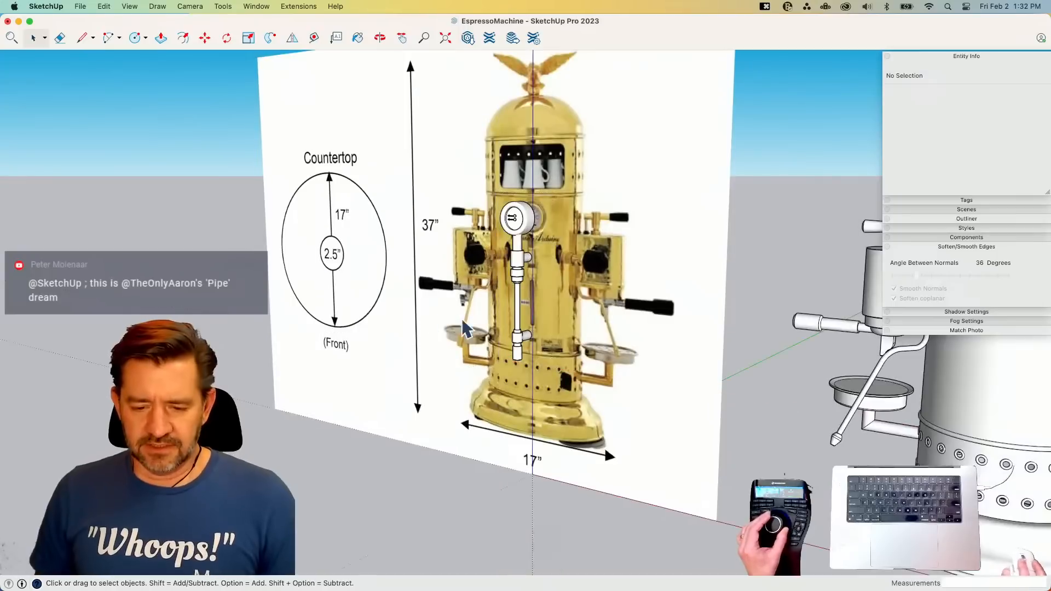
- Move the gauge and tube group from the reference image onto the modeled machine's center line, using the midpoint of its lower boundary edge
left_click(527, 317)
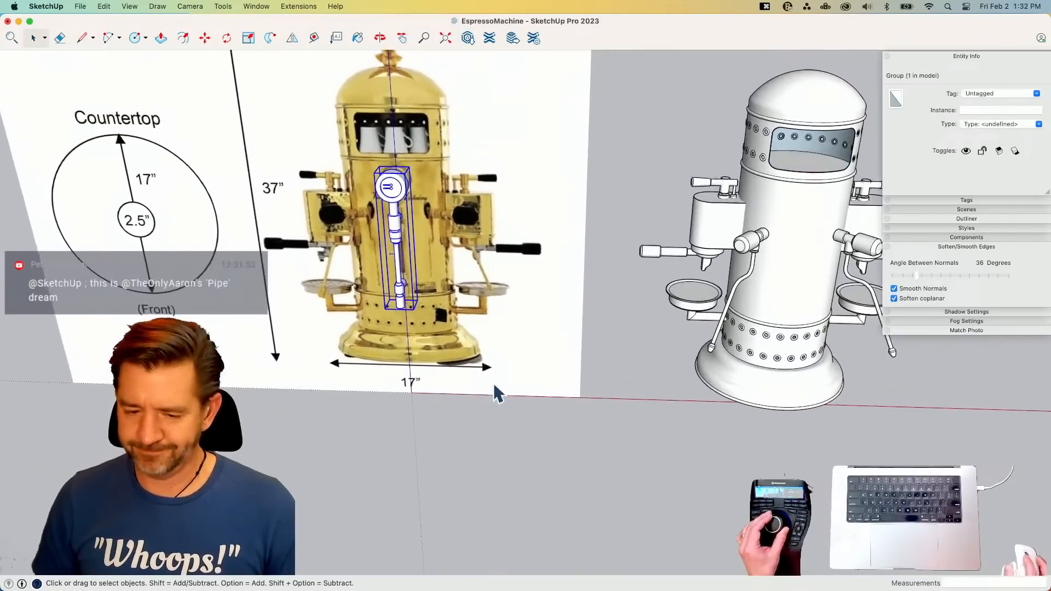
key("m")
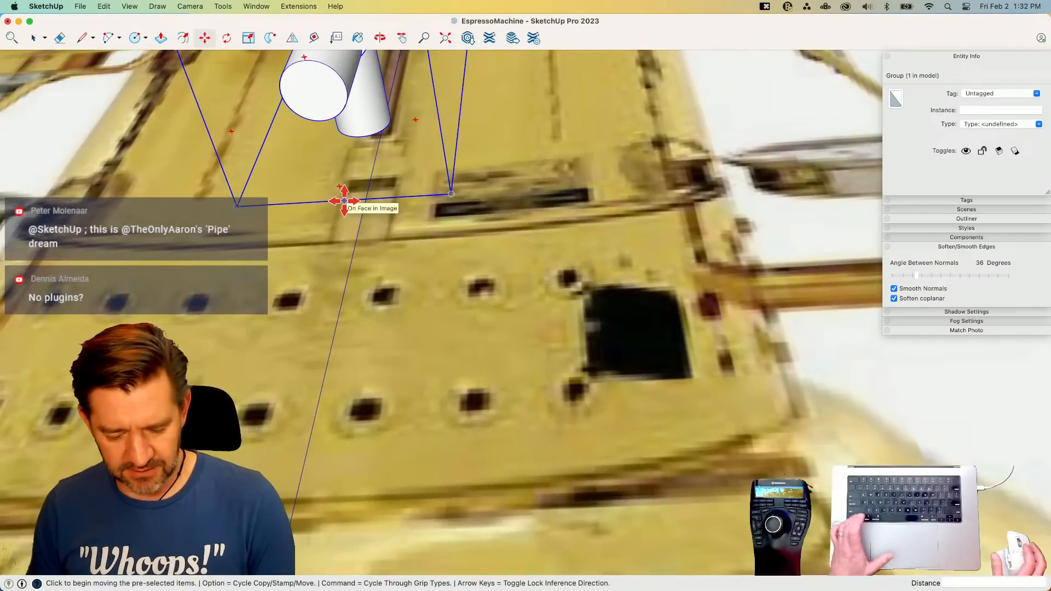
key("alt")
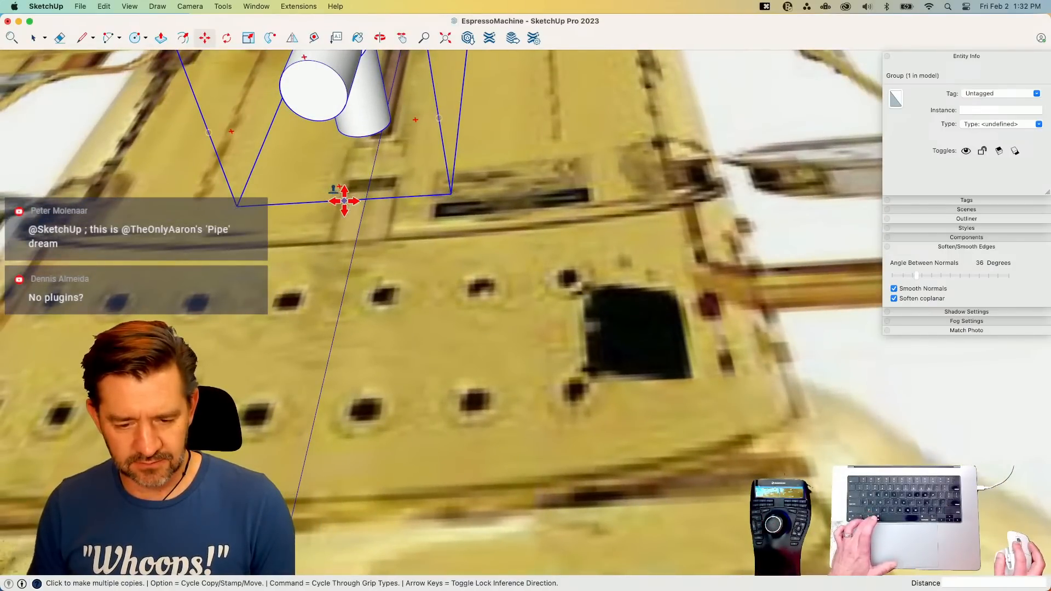
left_click(341, 202)
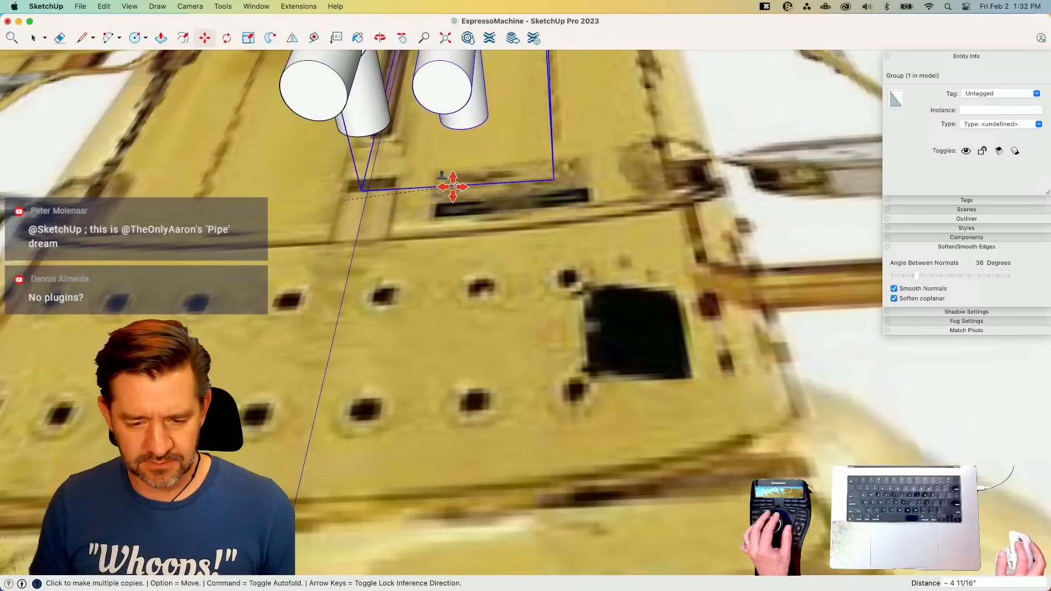
key("alt")
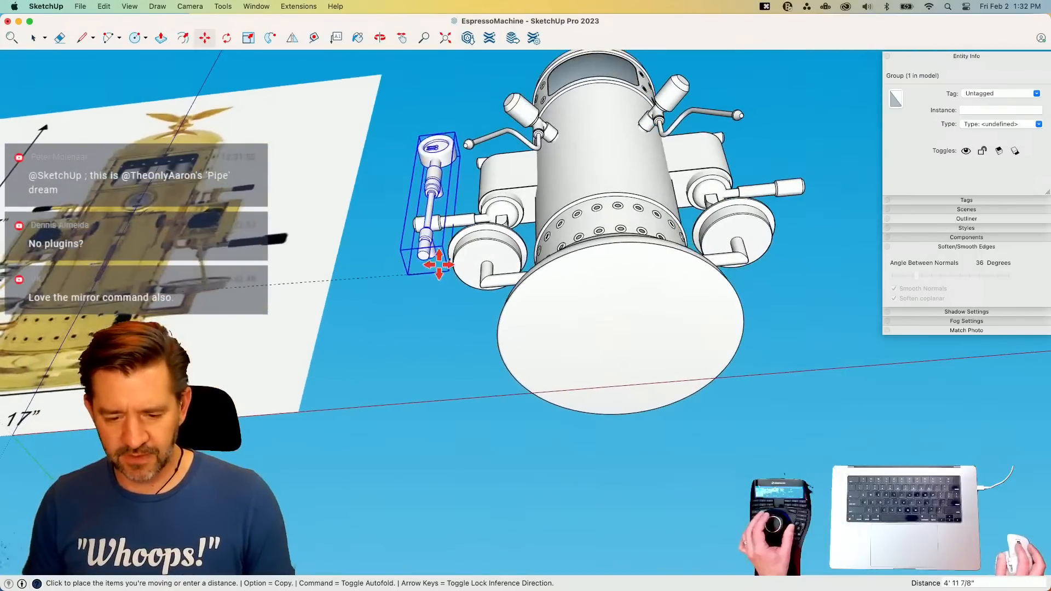
key("shift")
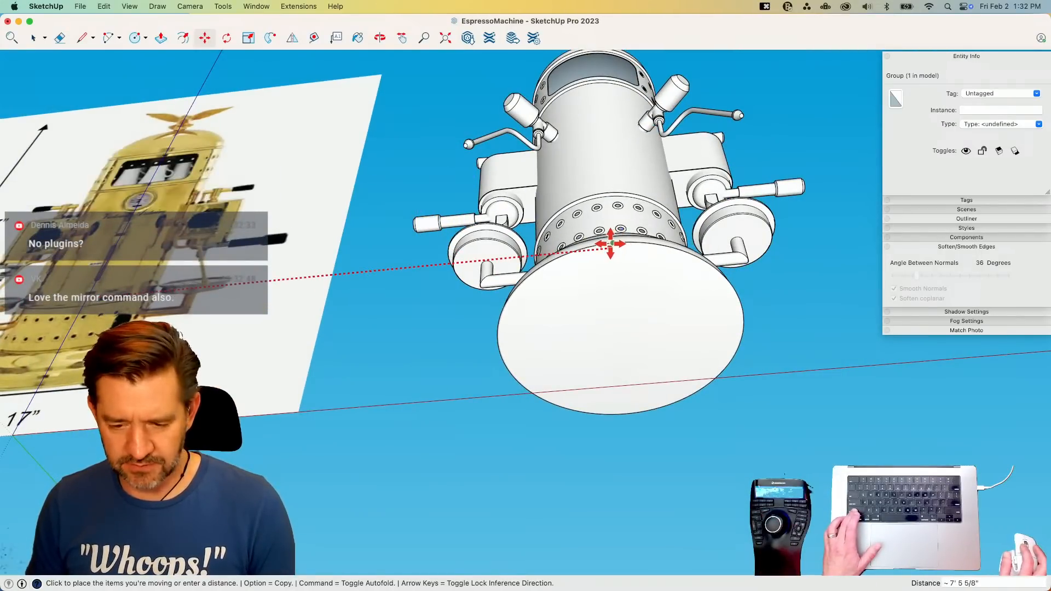
left_click(593, 75)
- Move the gauge and tube group 8 3/8" forward out of the machine's body and deselect it
key("m")
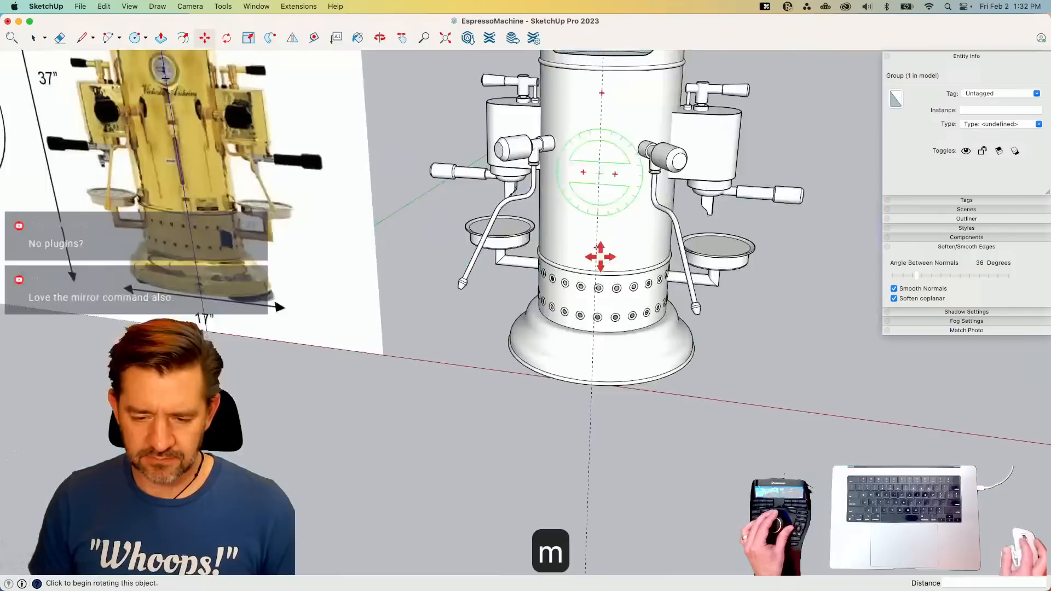
left_click(646, 384)
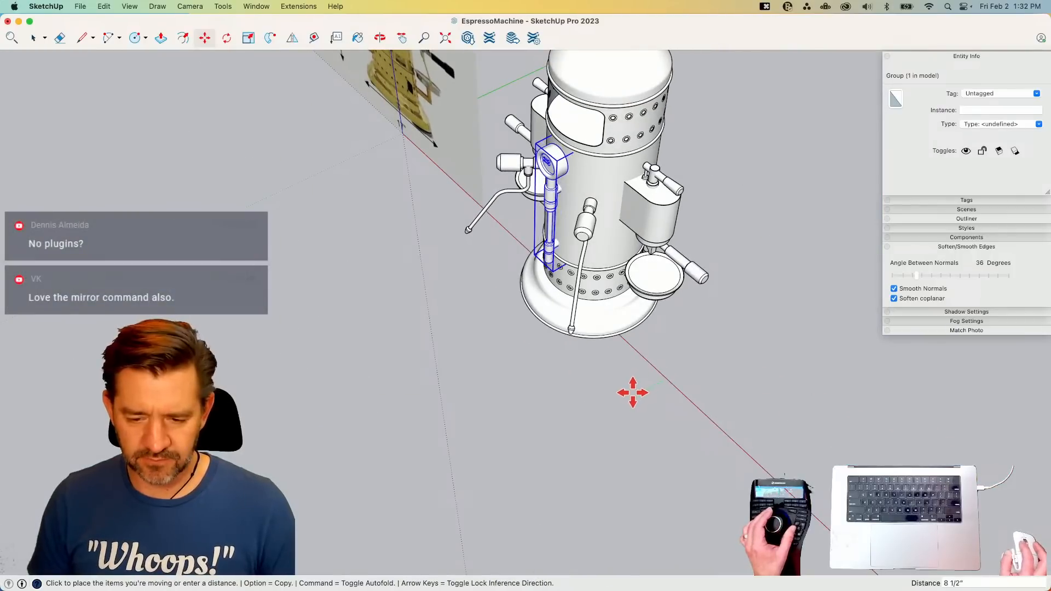
left_click(631, 392)
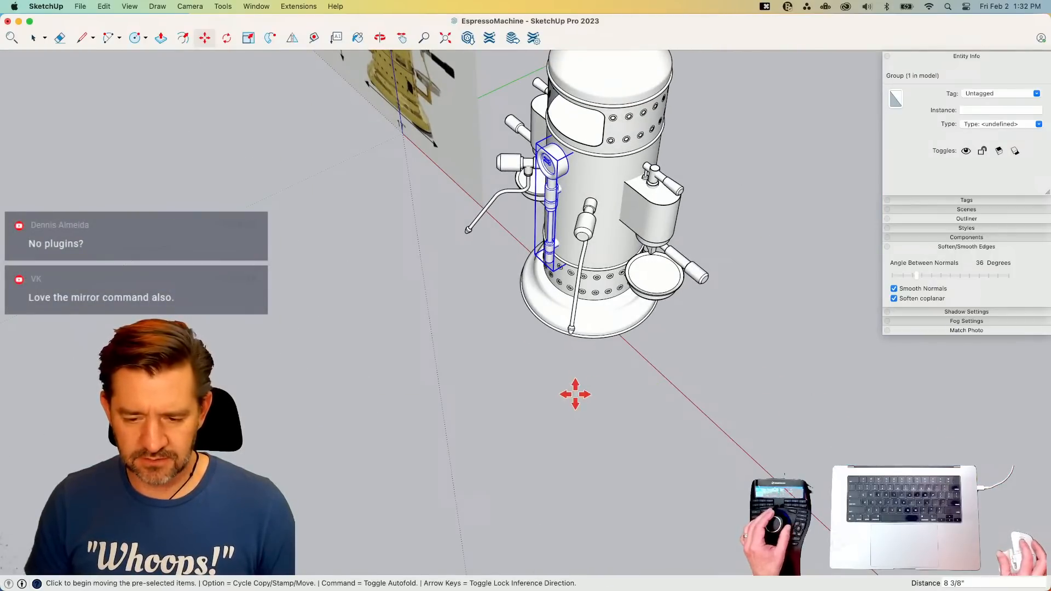
key("space")
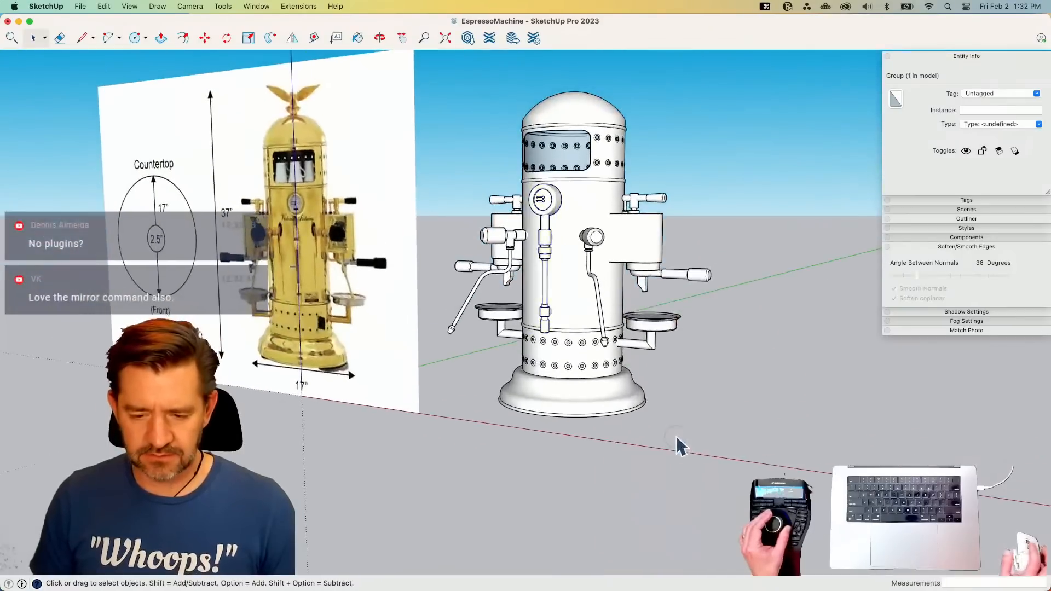
left_click(678, 444)
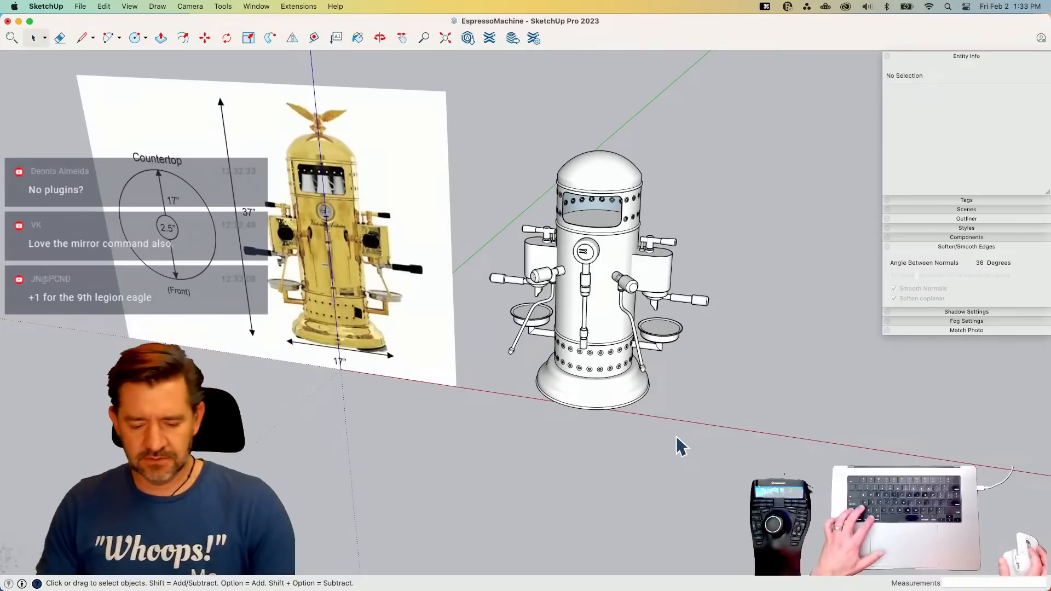
- Save the espresso machine model
key("super+s")
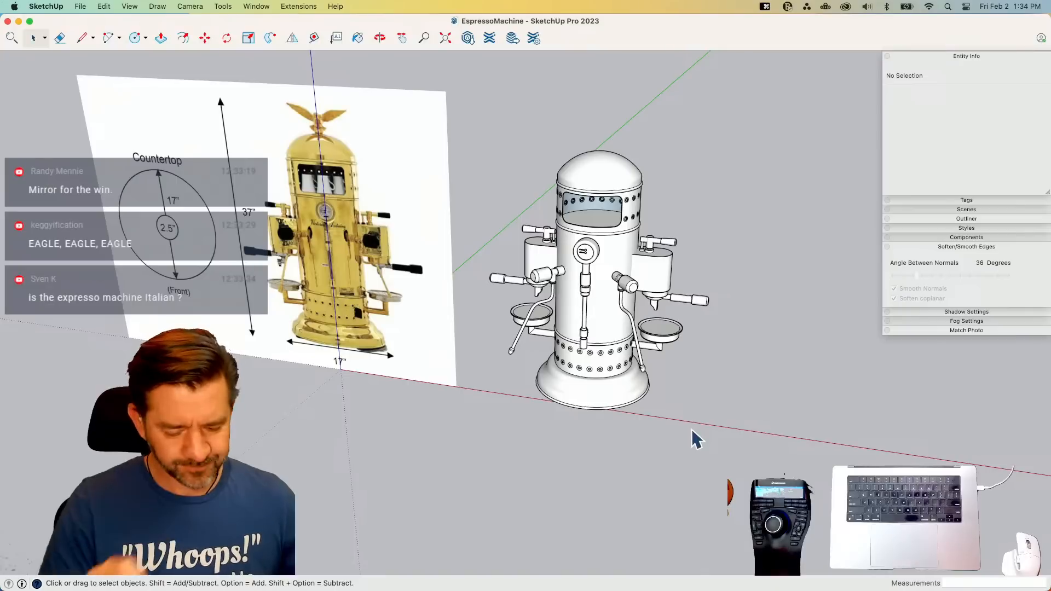
left_click(86, 6)
left_click(103, 104)
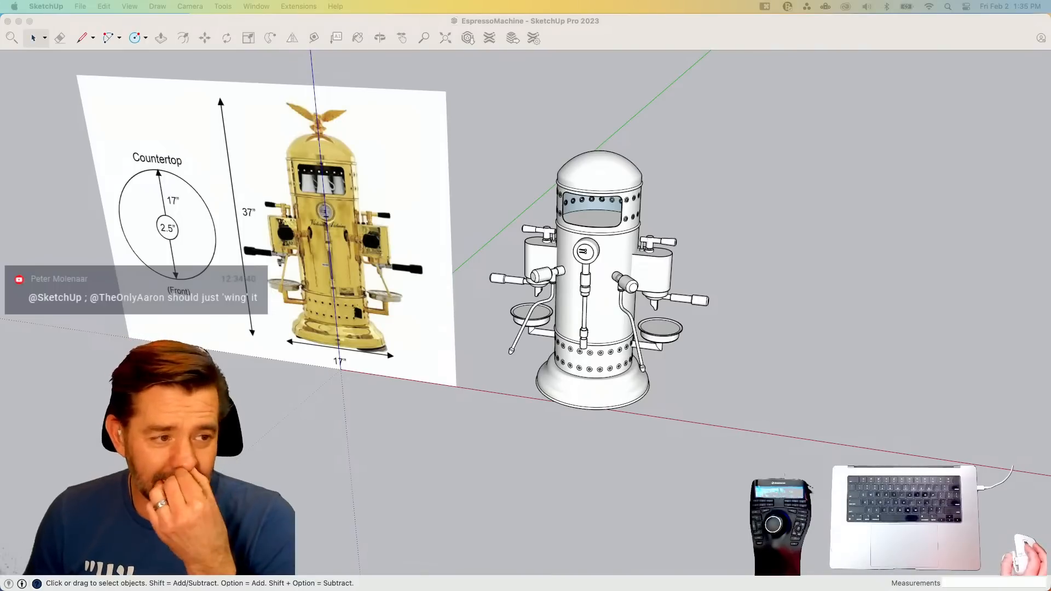
left_click(567, 97)
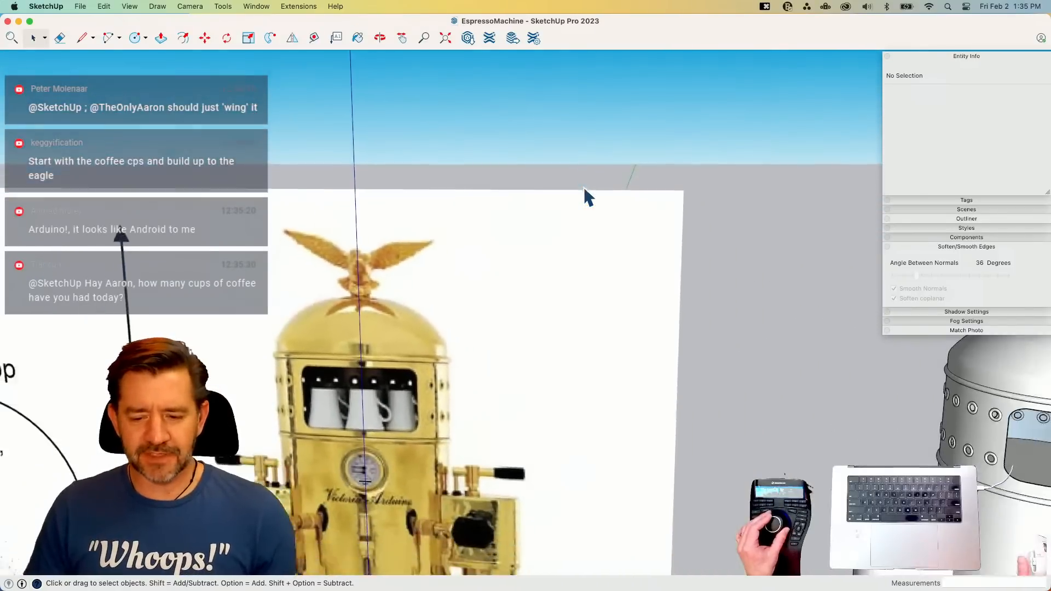
key("super+s")
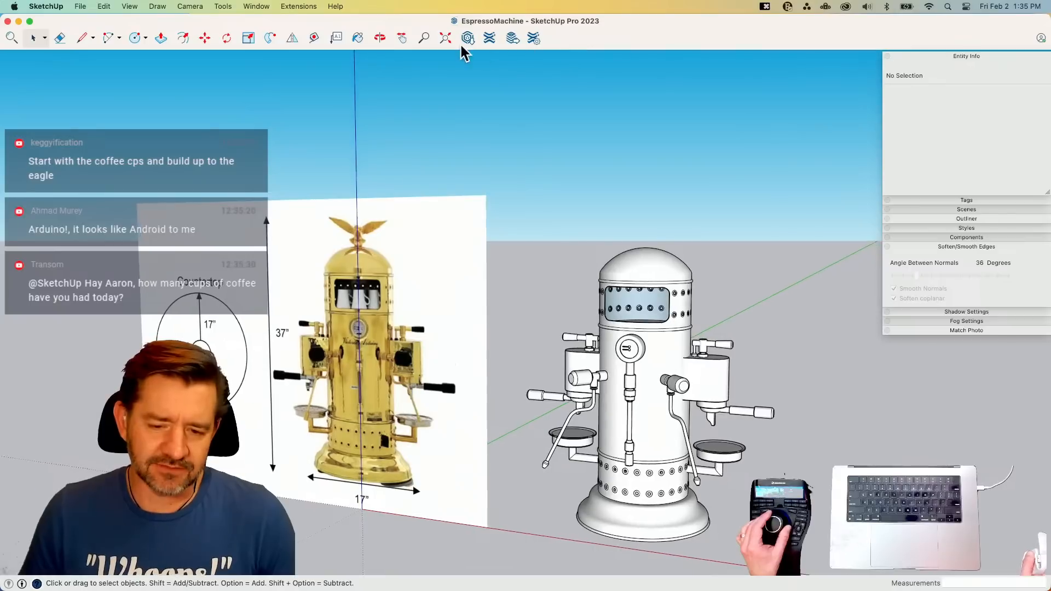
key("super+s")
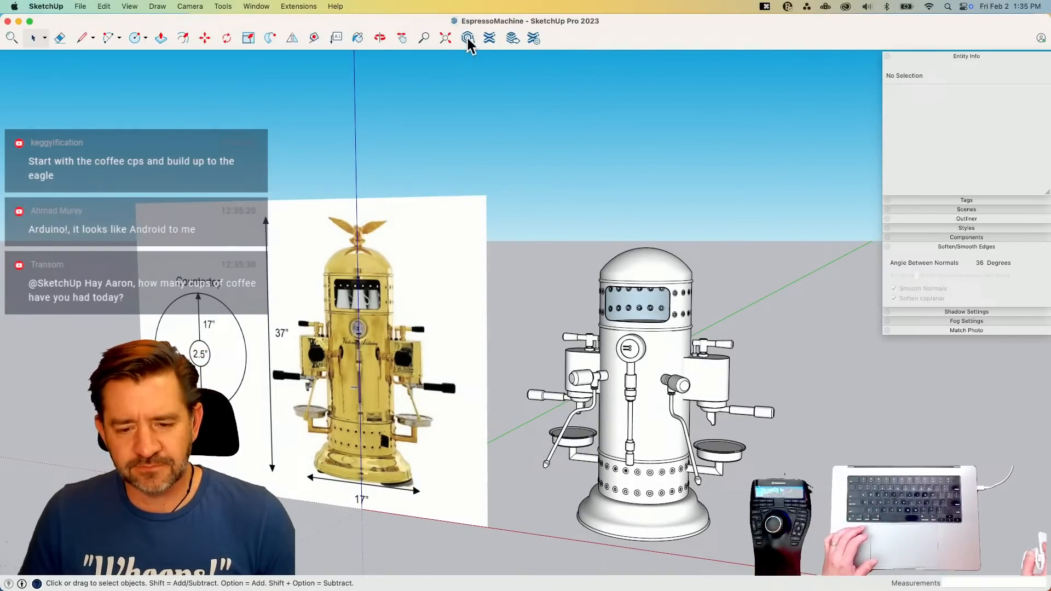
- Search 3D Warehouse for "eagle", show the results under Models & Products, and move its window beside the reference image
left_click(468, 37)
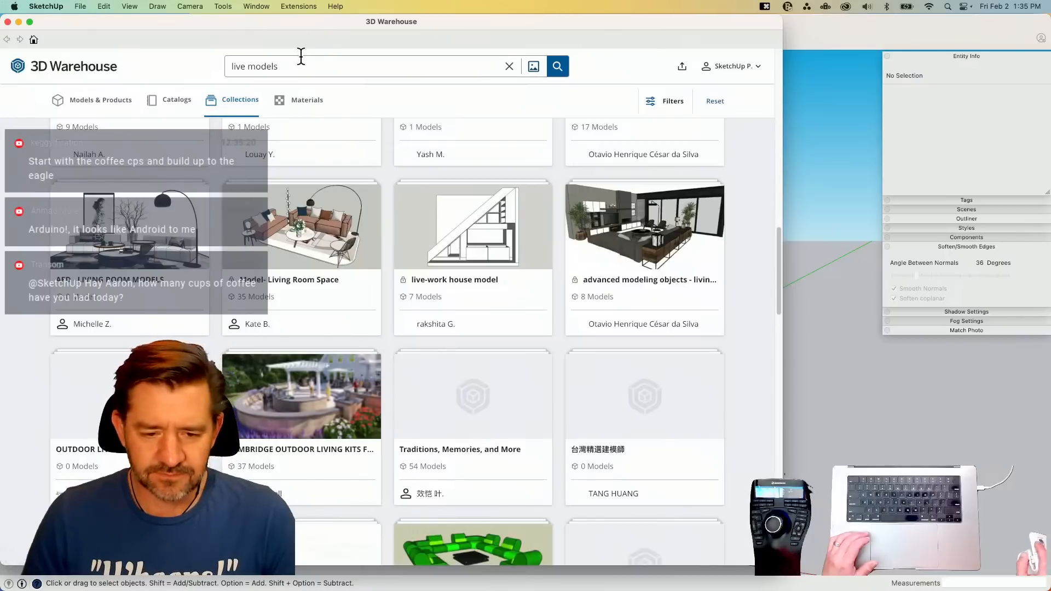
triple_click(300, 67)
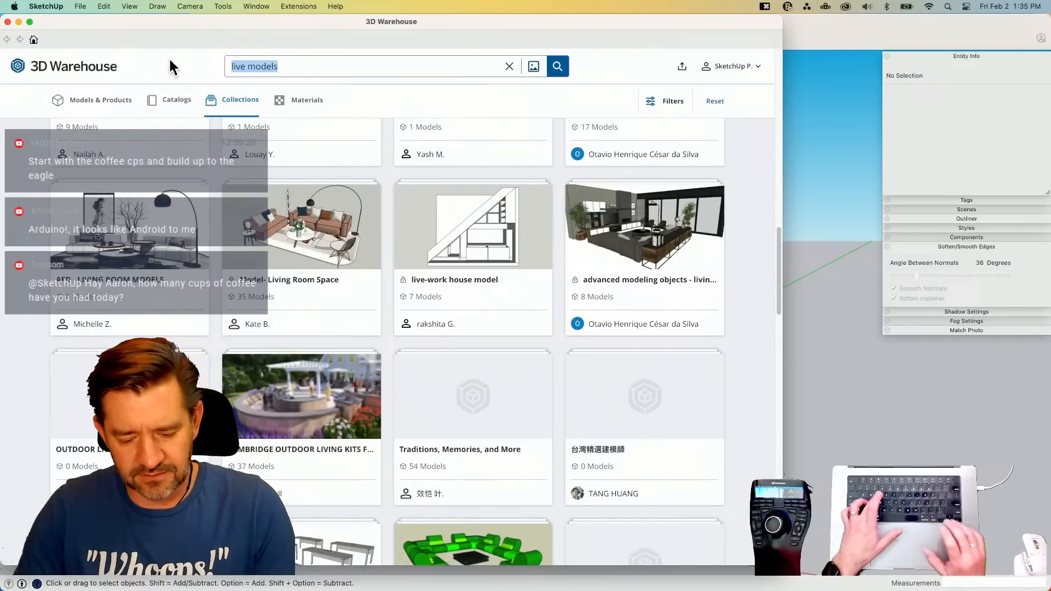
type("eagle")
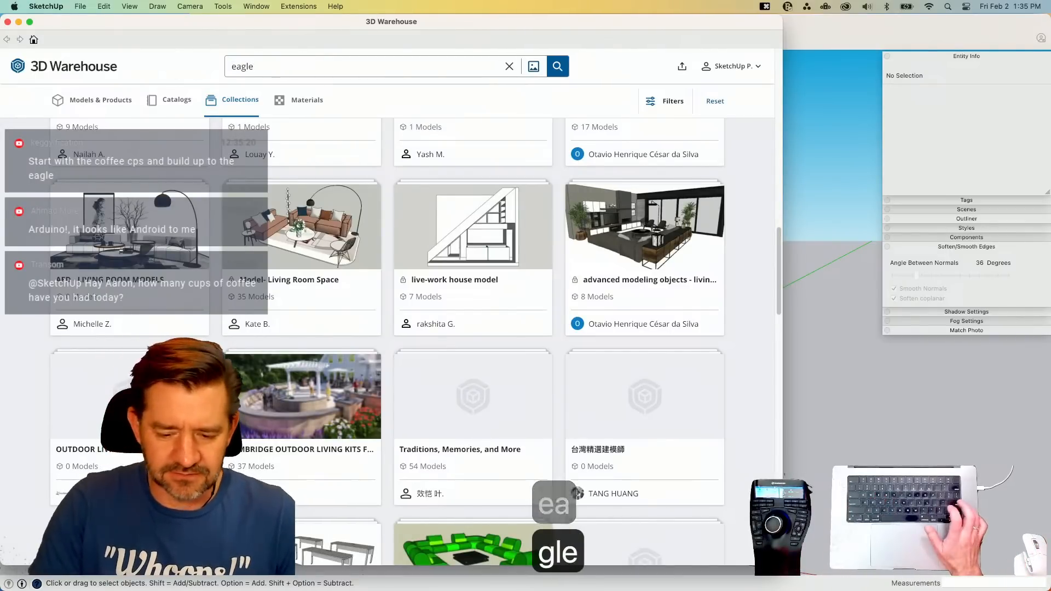
key("Return")
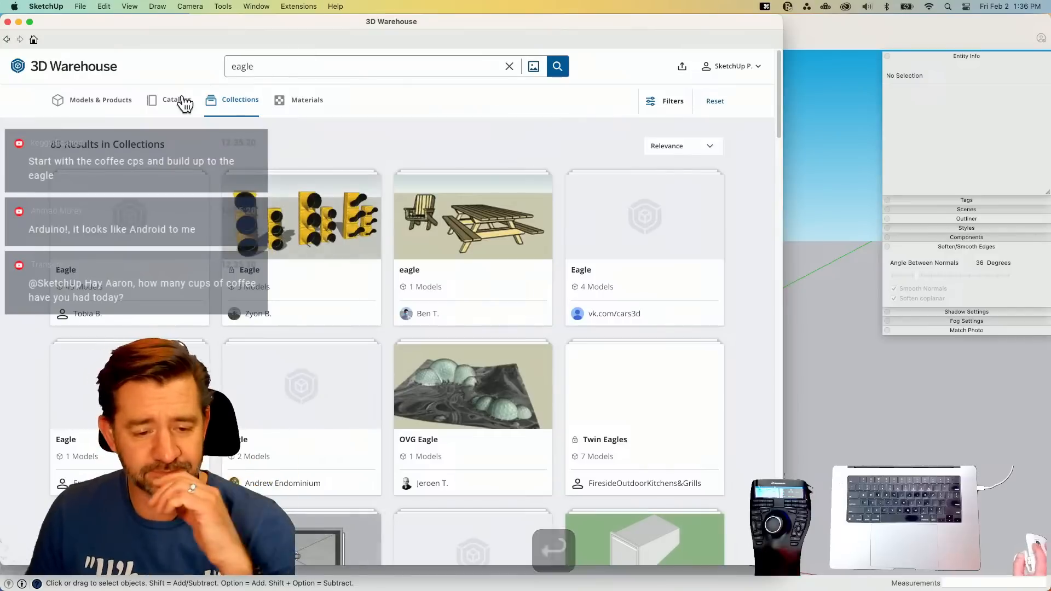
left_click(176, 100)
left_click(131, 102)
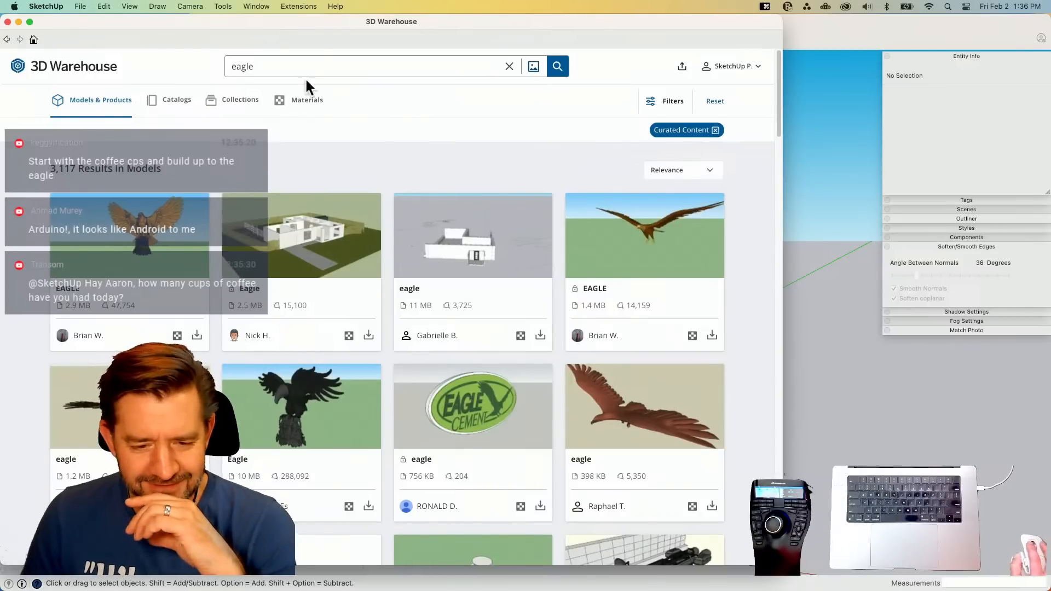
left_click_drag(305, 29, 742, 36)
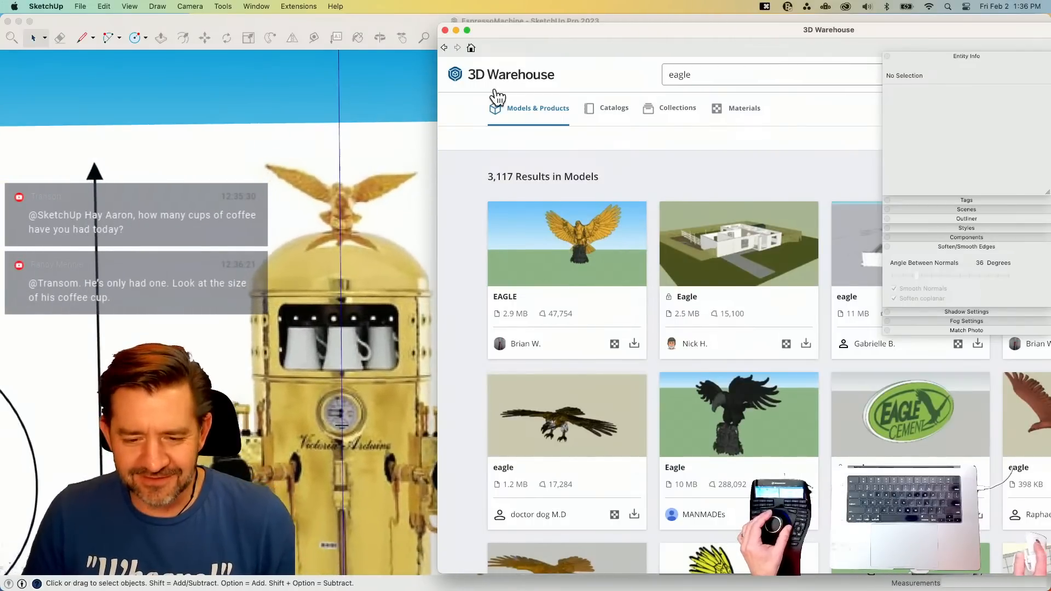
- Return to the espresso machine model and view the statistics for the entire model, including nested components
left_click(369, 84)
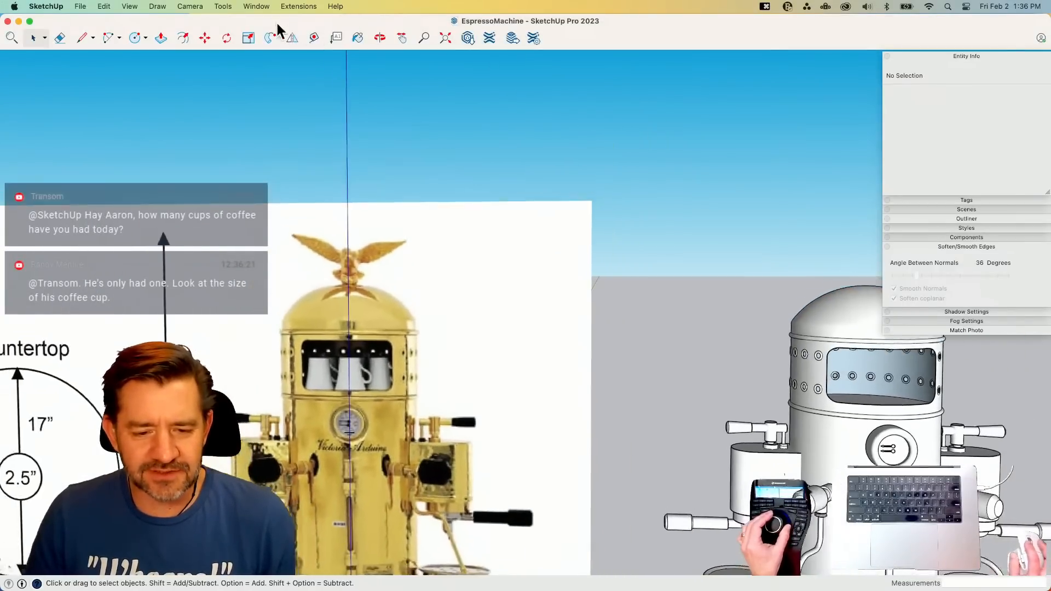
left_click(255, 6)
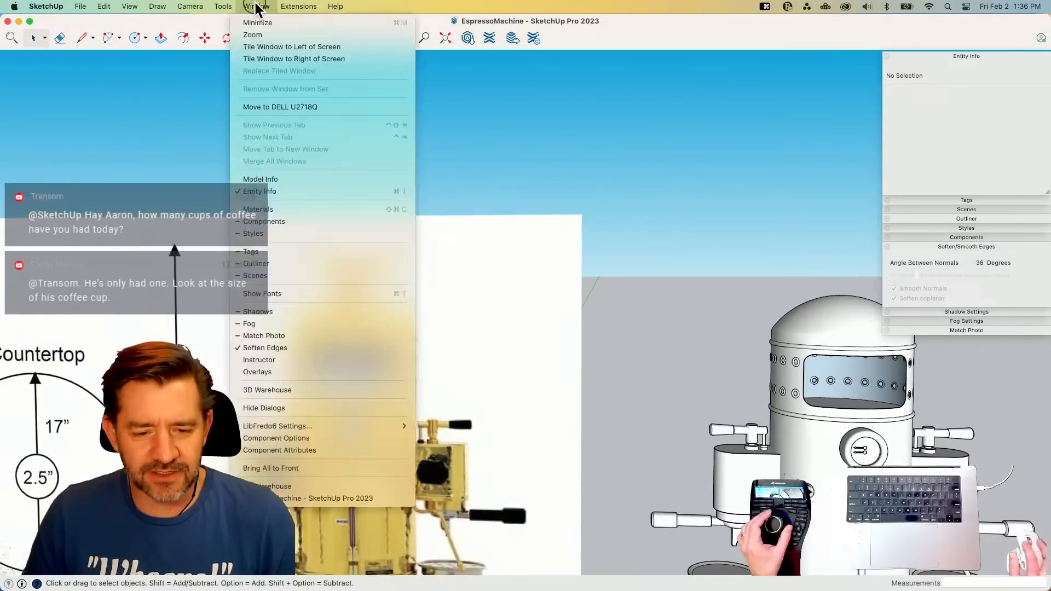
left_click(262, 177)
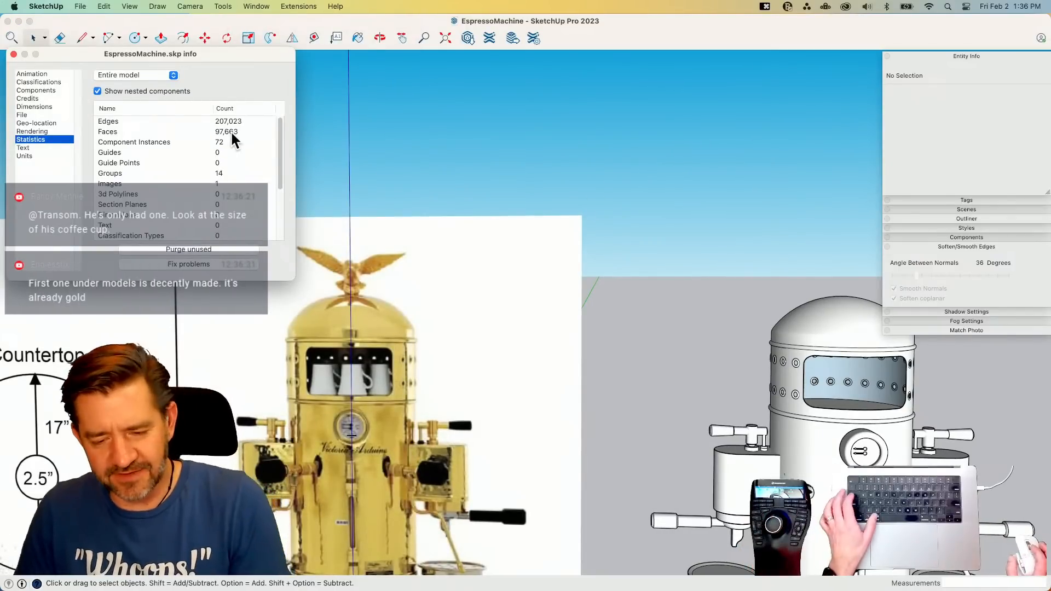
- Bring 3D Warehouse back to the front, browse the eagle models, and move its window fully into view
left_click(256, 6)
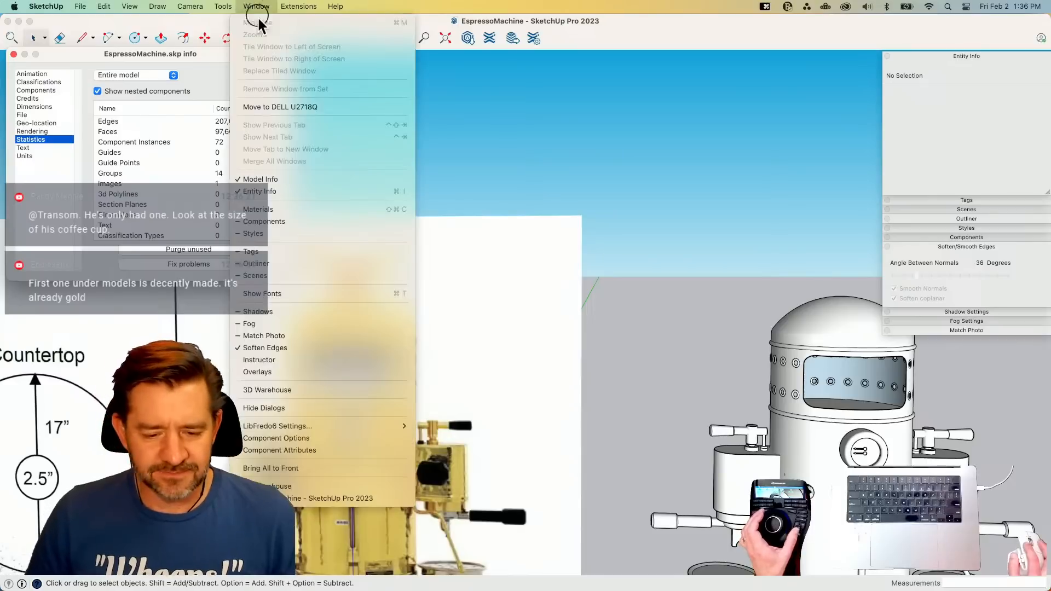
left_click(334, 487)
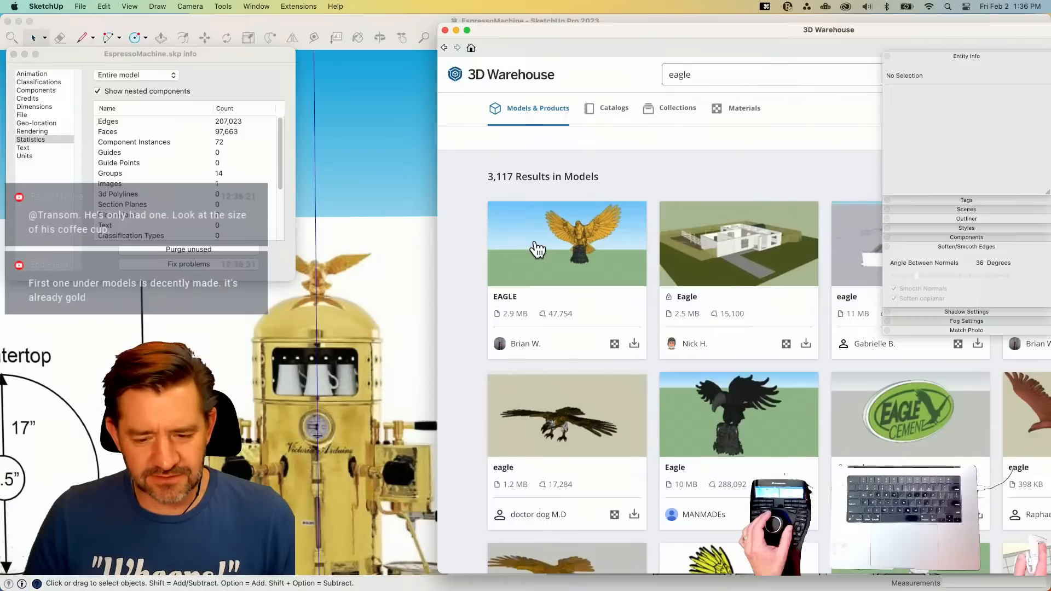
scroll(520, 248, "down", 5)
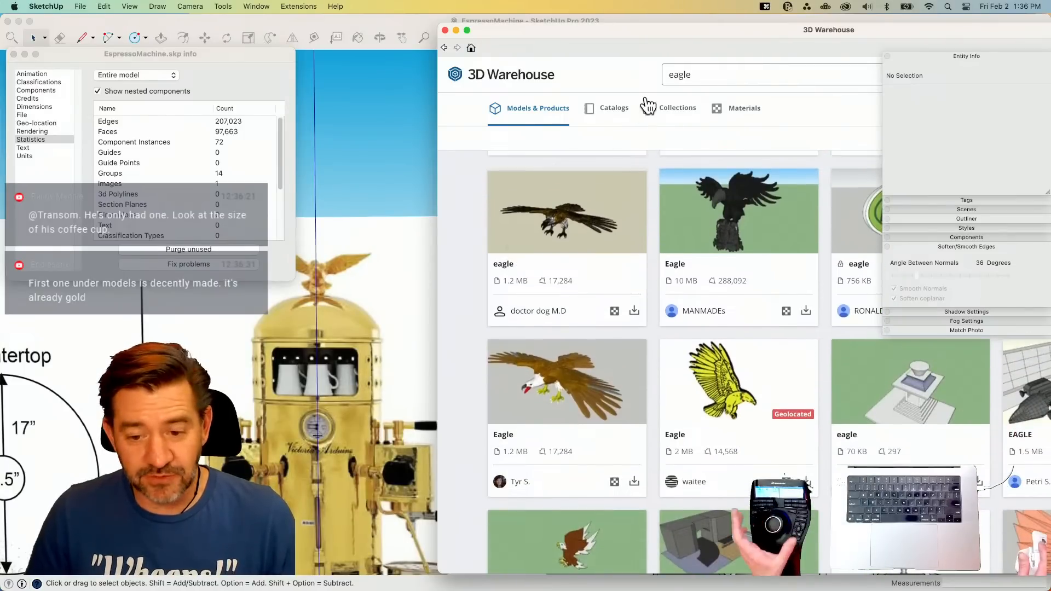
left_click_drag(644, 27, 481, 22)
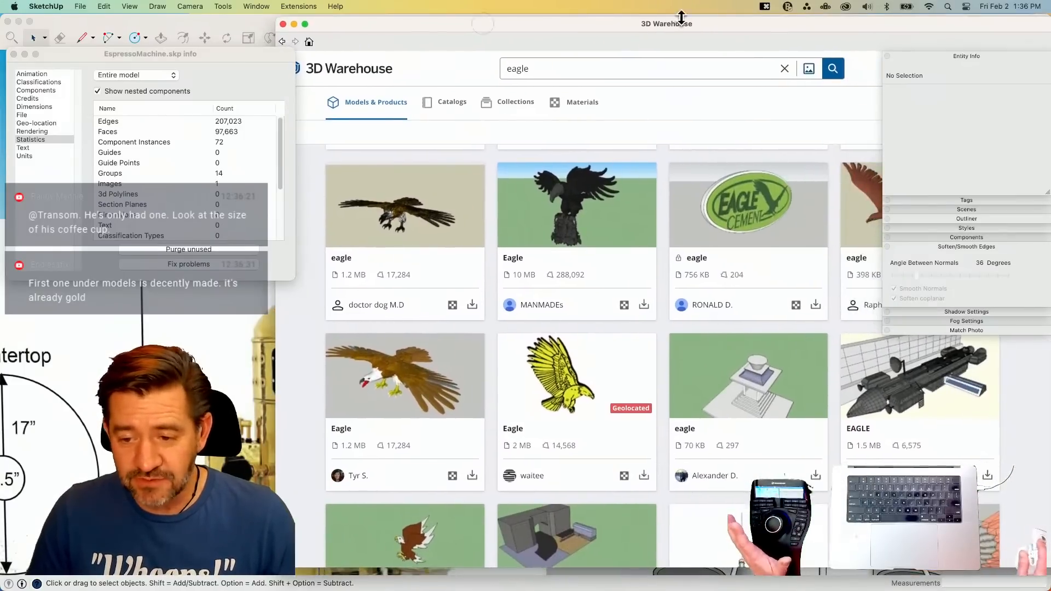
- Collapse Entity Info and browse the 3D Warehouse eagle results for a spread-winged eagle resembling the one in the reference image
left_click(933, 53)
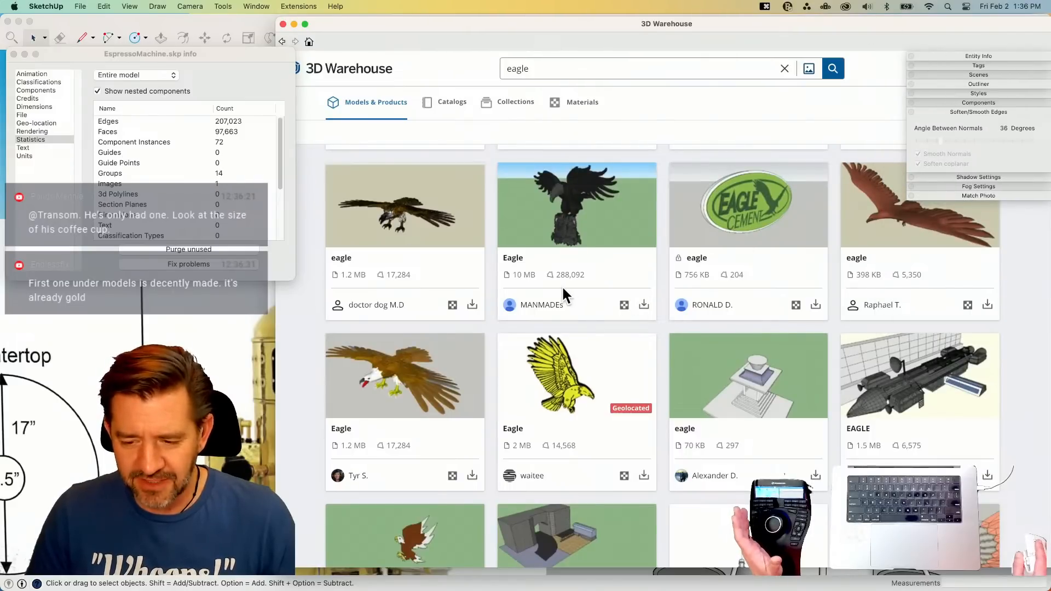
scroll(563, 291, "down", 5)
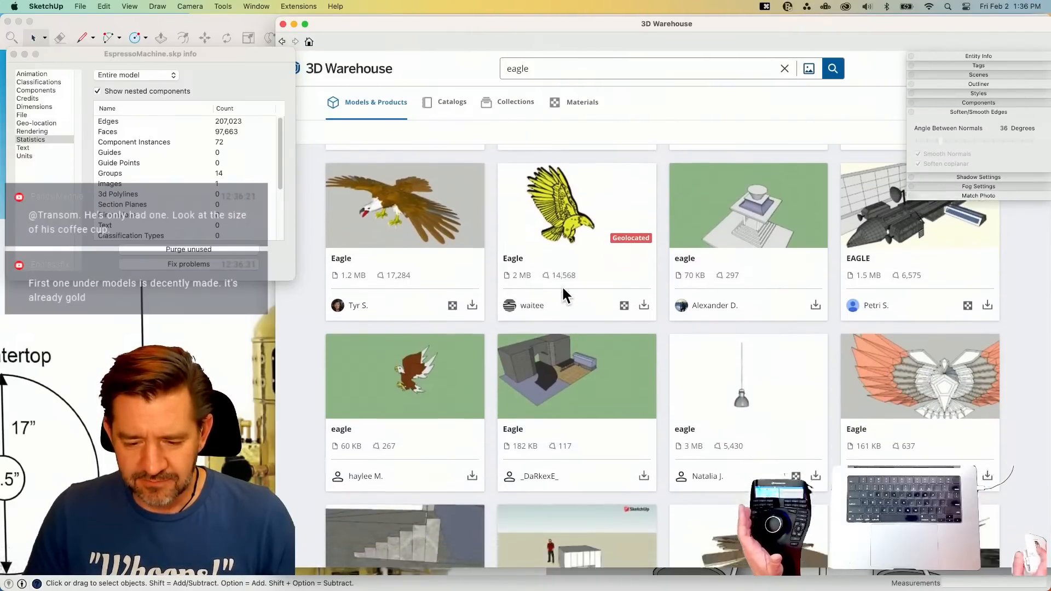
scroll(563, 290, "down", 5)
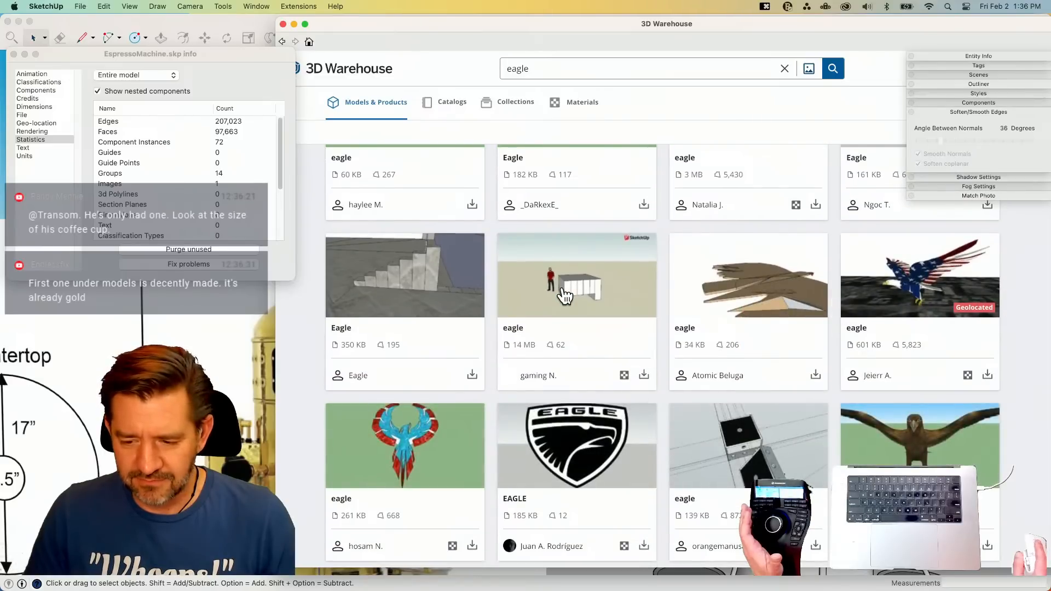
scroll(565, 296, "down", 5)
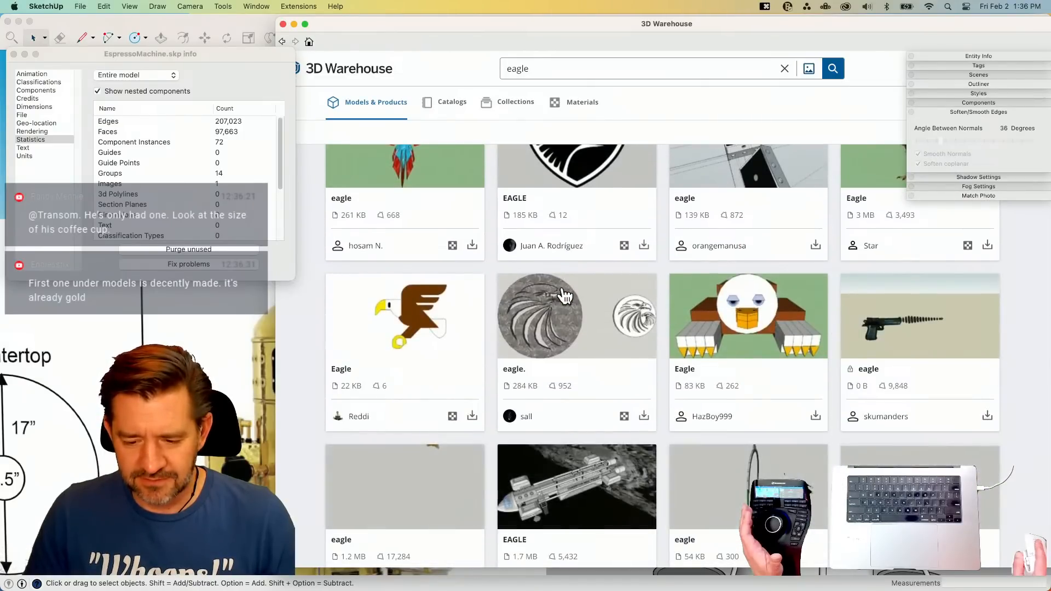
scroll(565, 297, "down", 1)
scroll(488, 296, "down", 3)
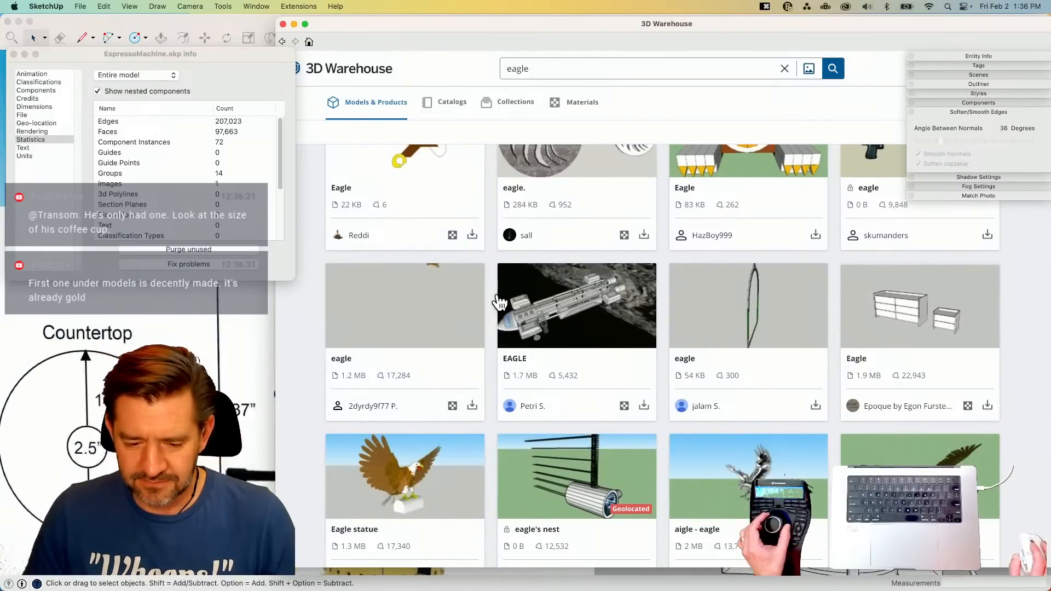
scroll(444, 458, "down", 7)
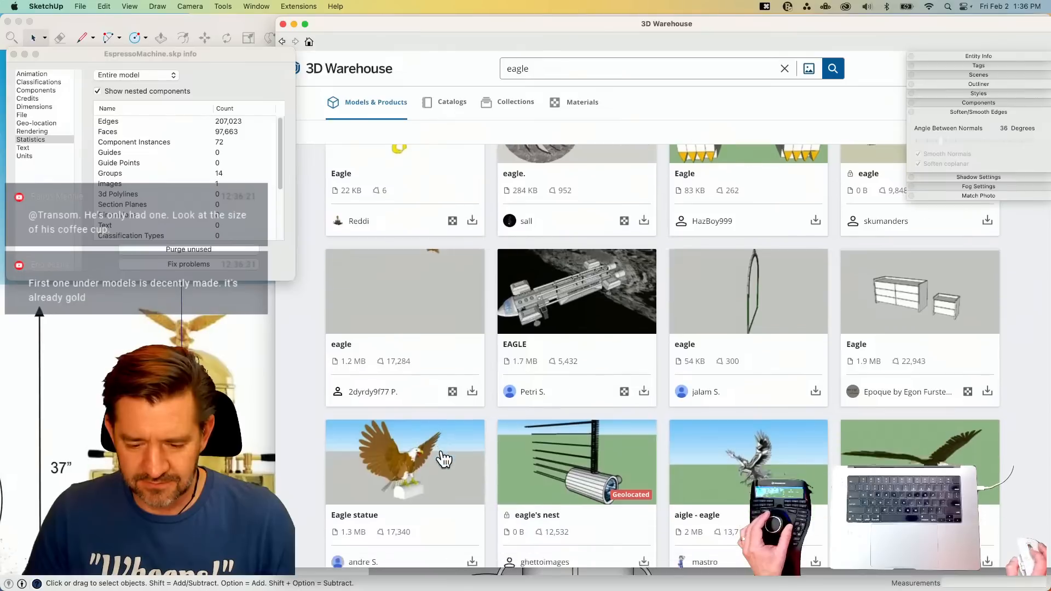
scroll(444, 459, "down", 3)
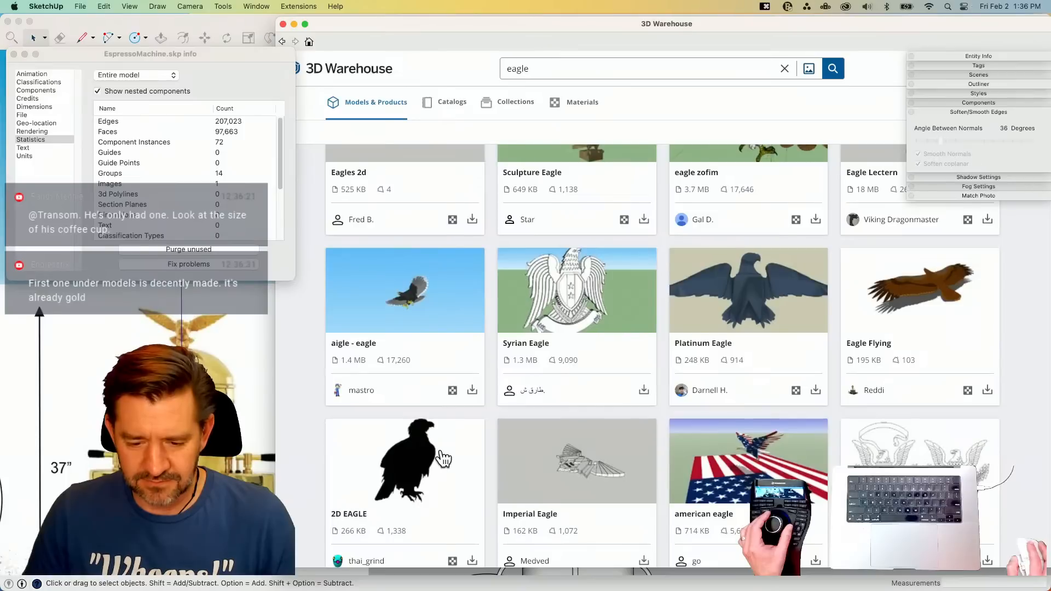
scroll(443, 458, "down", 4)
scroll(441, 454, "down", 4)
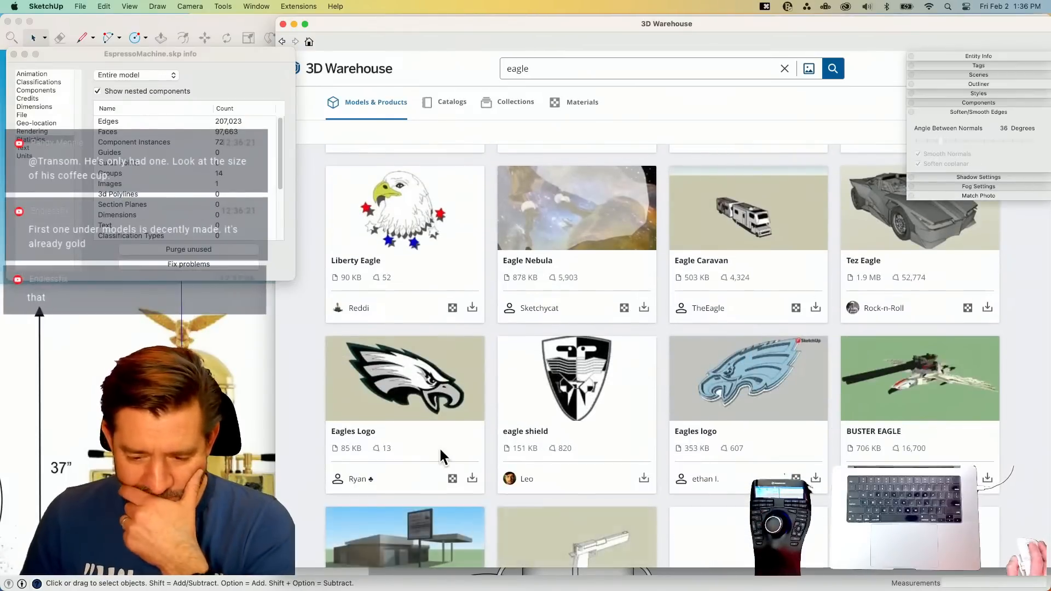
scroll(440, 450, "down", 2)
scroll(442, 458, "down", 6)
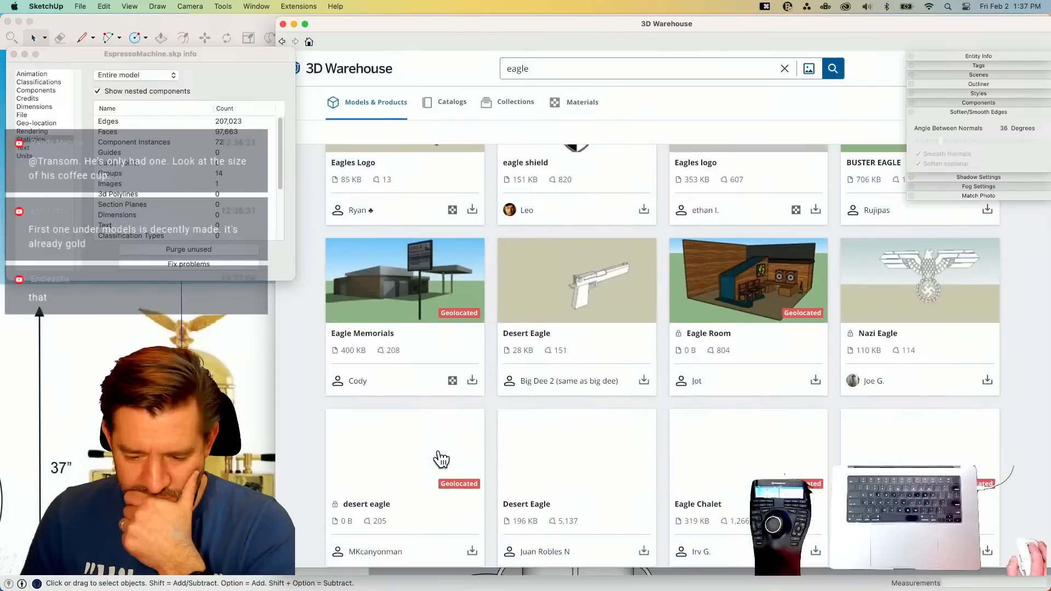
scroll(441, 457, "down", 10)
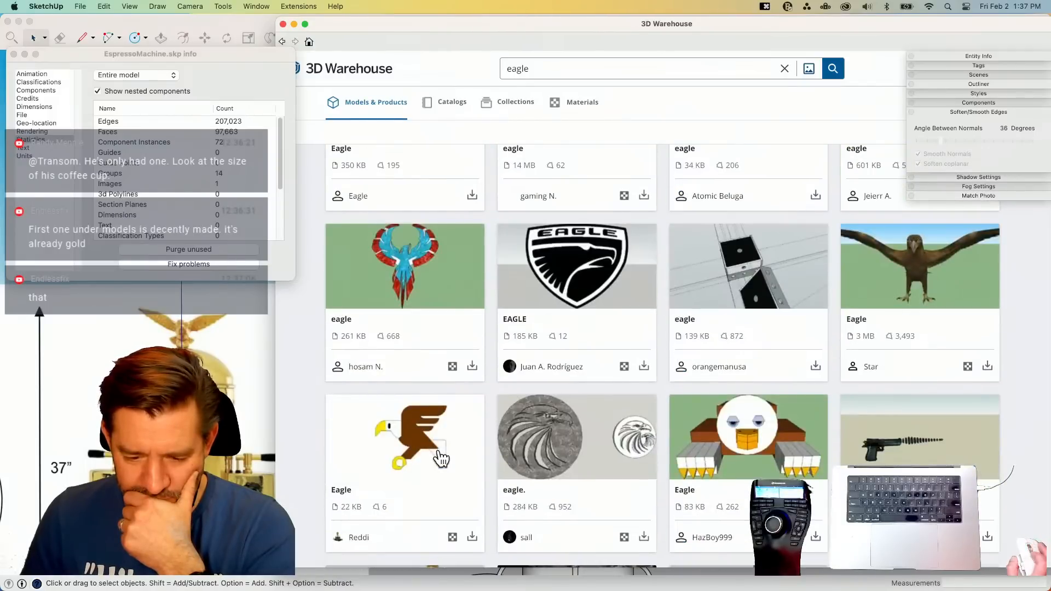
scroll(440, 457, "up", 2)
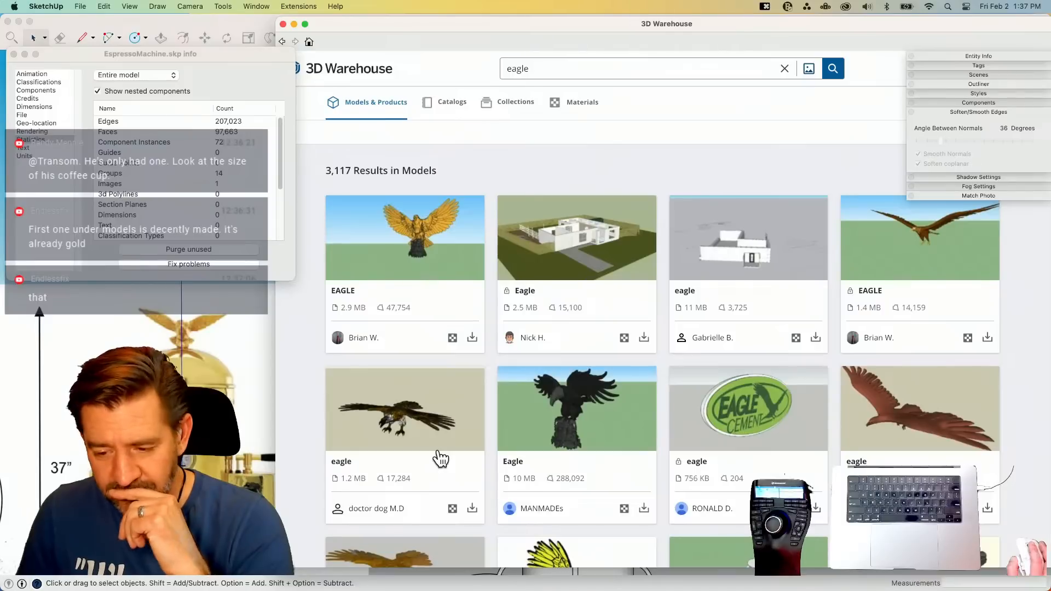
- Download the golden spread-winged EAGLE model as a separate file rather than loading it into the model, saving it as z14 on the Desktop
left_click(418, 250)
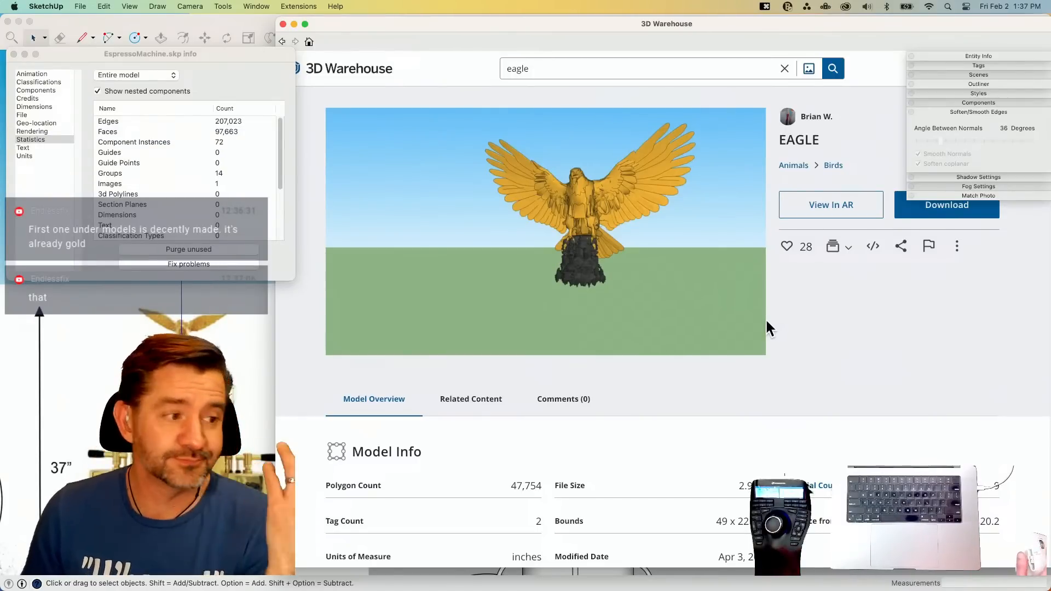
mouse_move(743, 303)
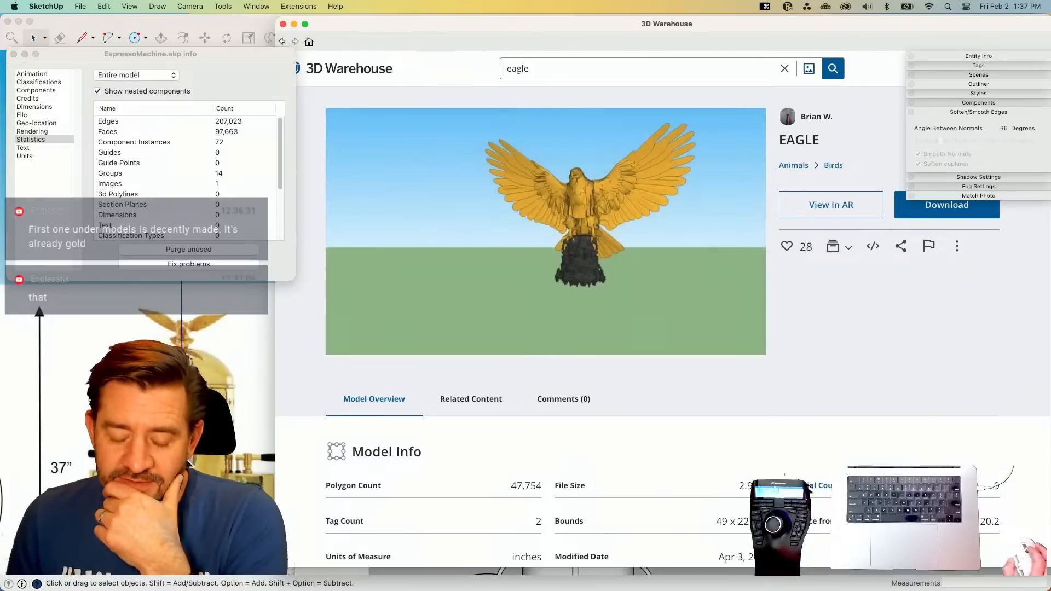
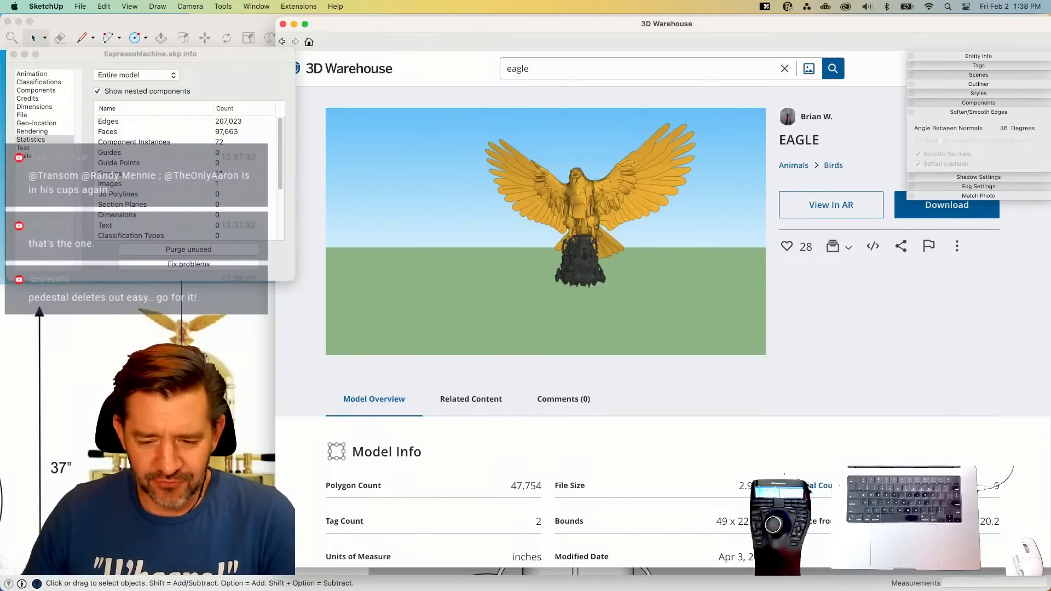
mouse_move(601, 271)
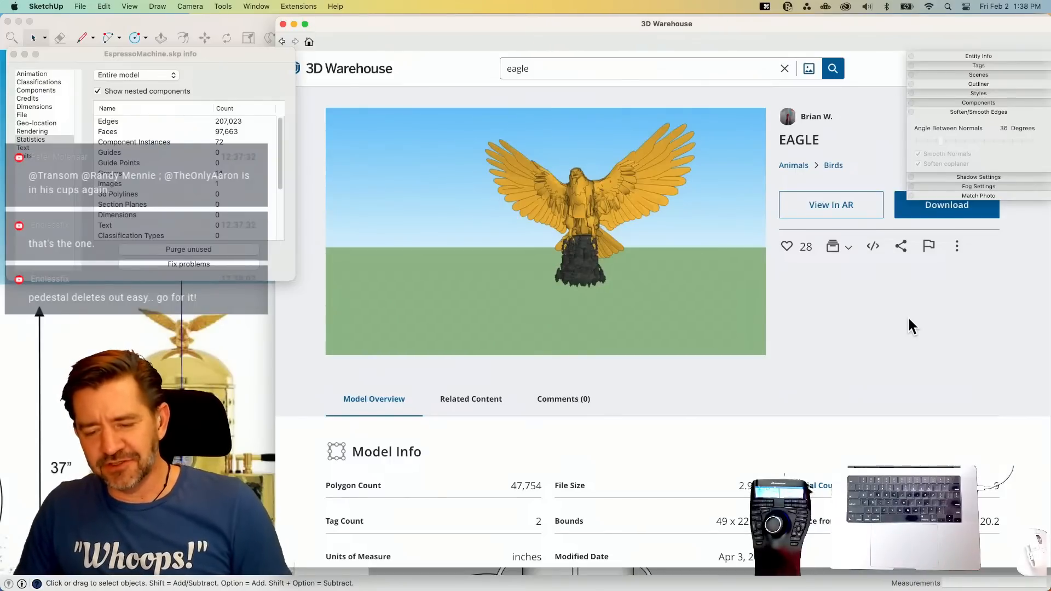
left_click(926, 218)
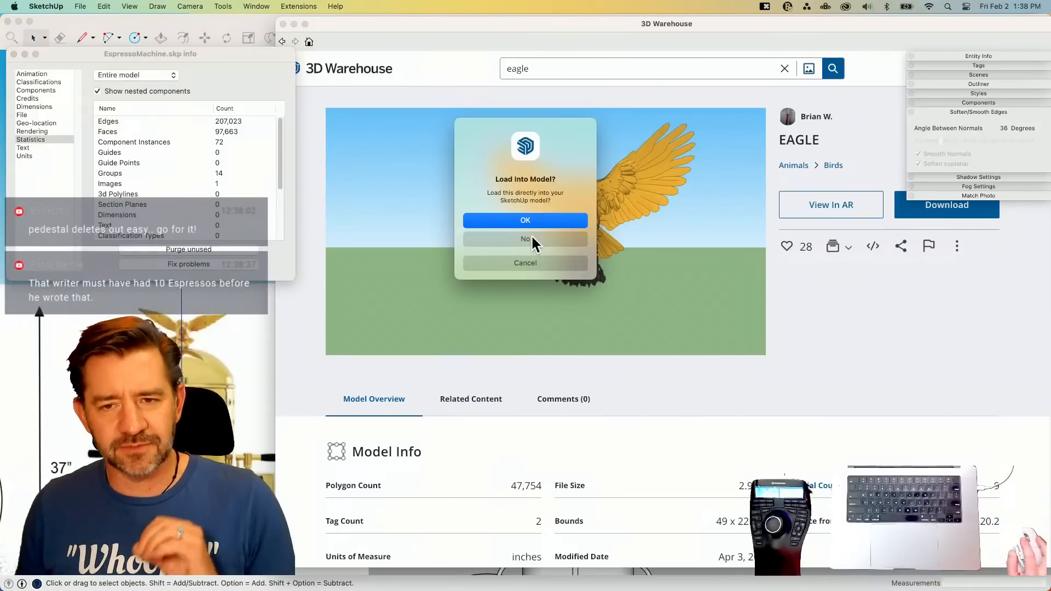
left_click(531, 239)
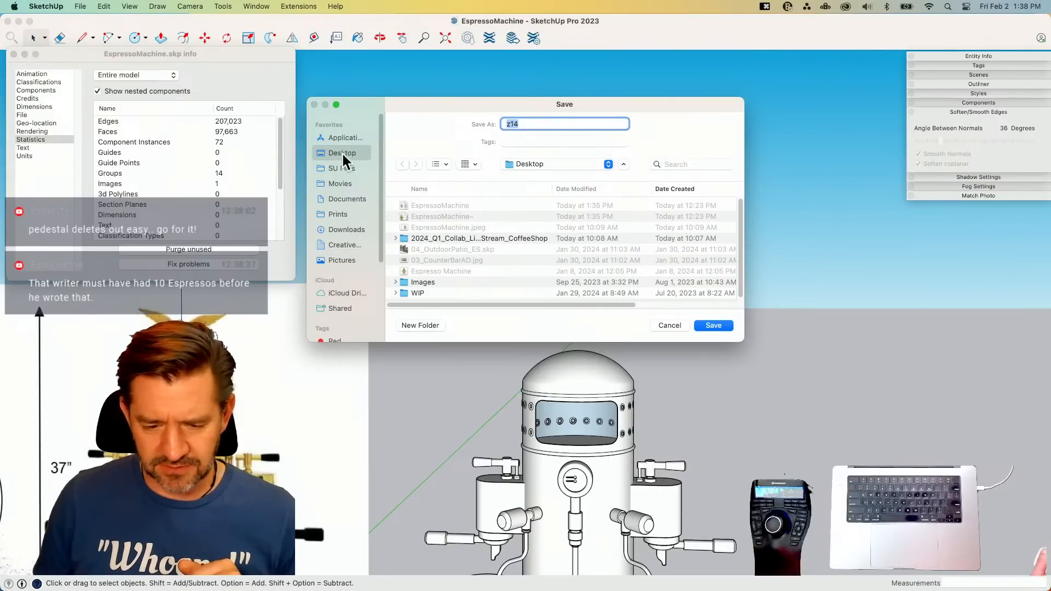
left_click(713, 326)
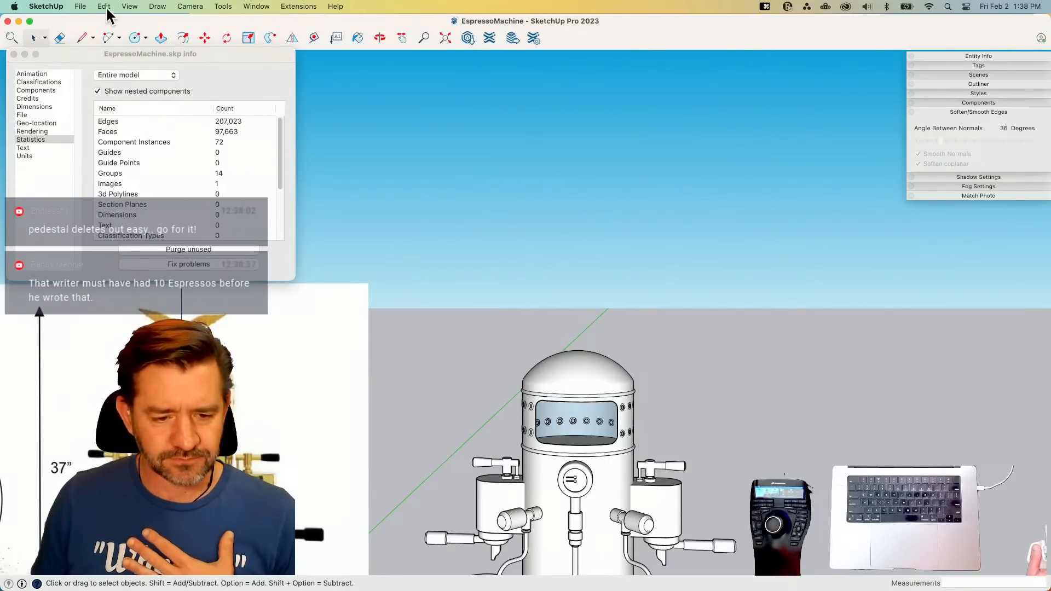
- Open the recently saved eagle file z14.skp in its own window
left_click(86, 7)
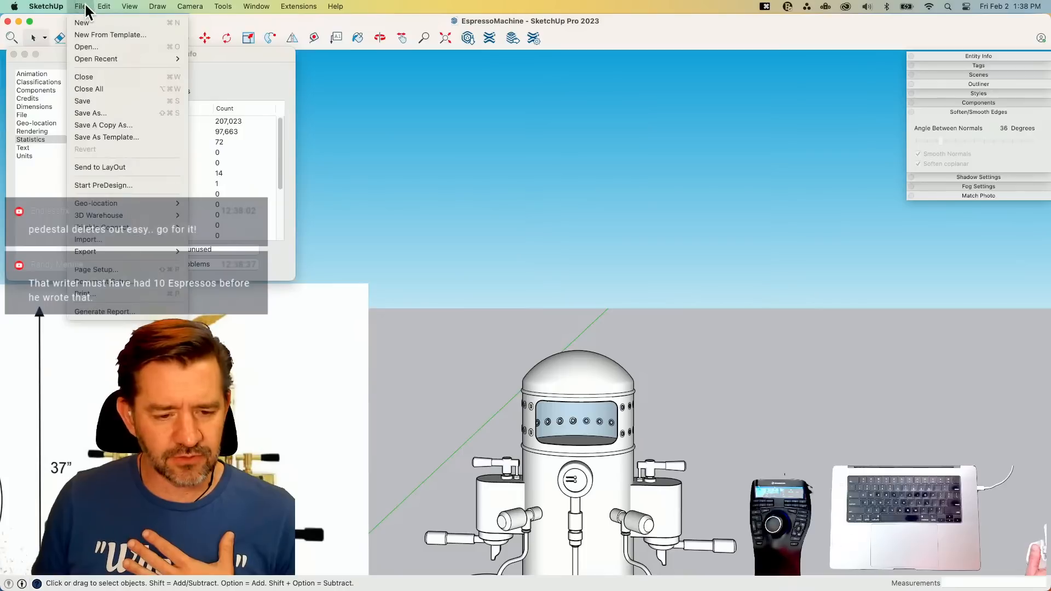
left_click(96, 58)
double_click(166, 81)
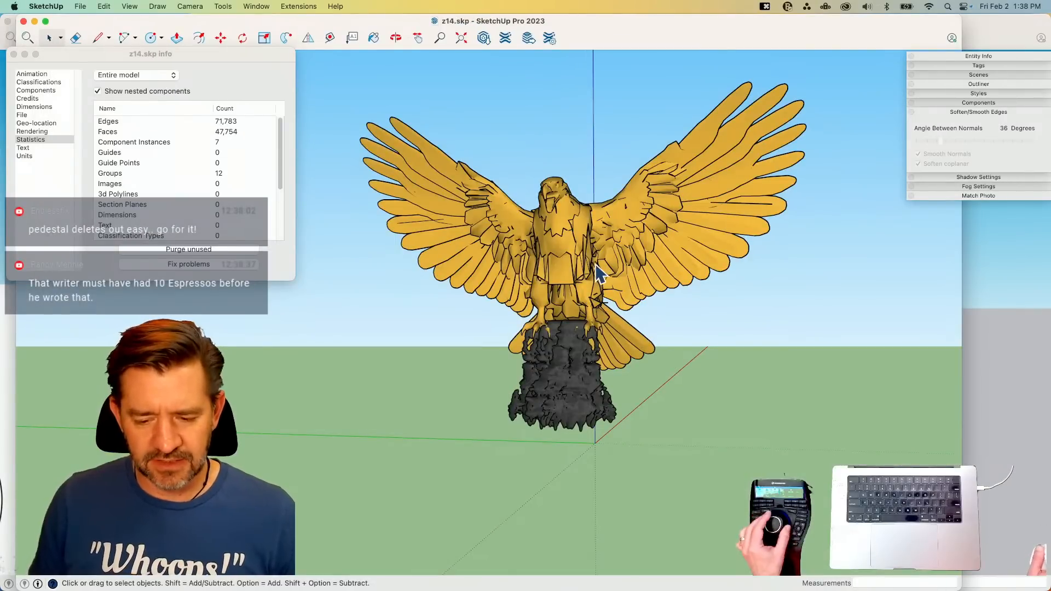
- Enter the eagle group, delete the dark pedestal beneath the talons, and leave the group
left_click(589, 263)
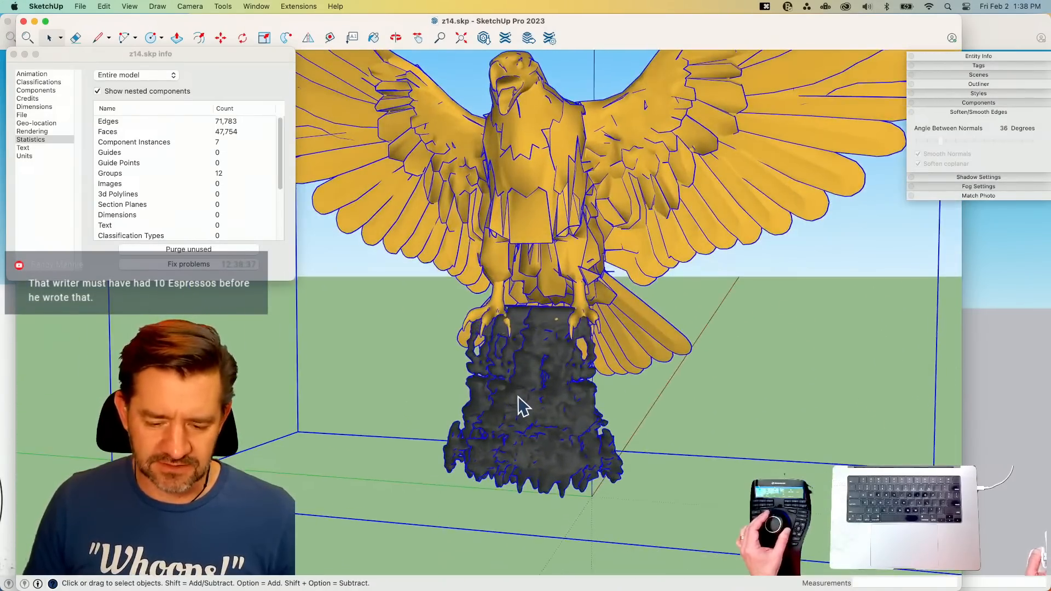
double_click(518, 397)
left_click(523, 405)
key("BackSpace")
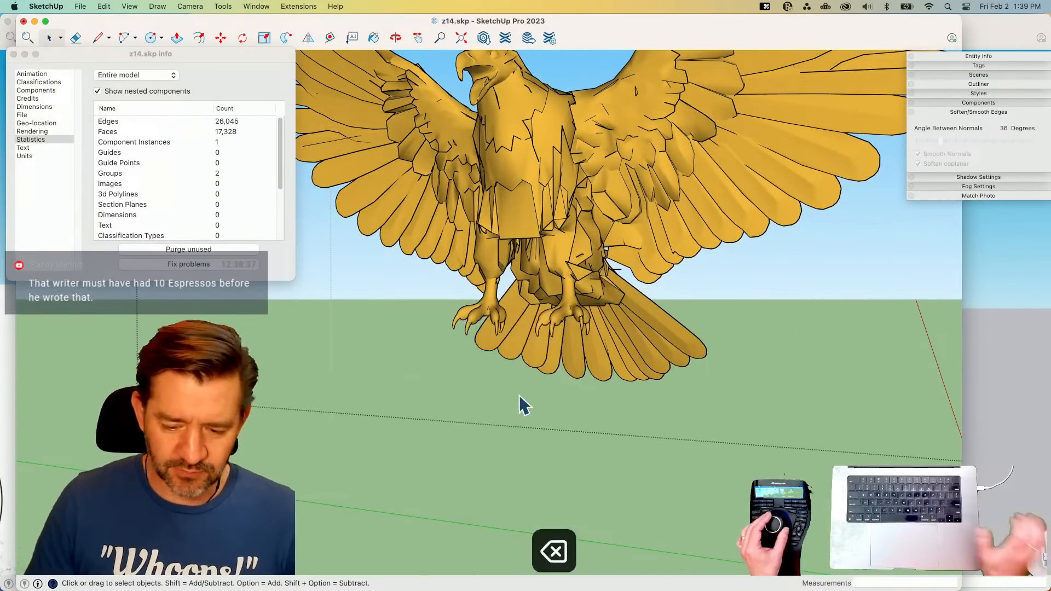
left_click(519, 276)
left_click(882, 373)
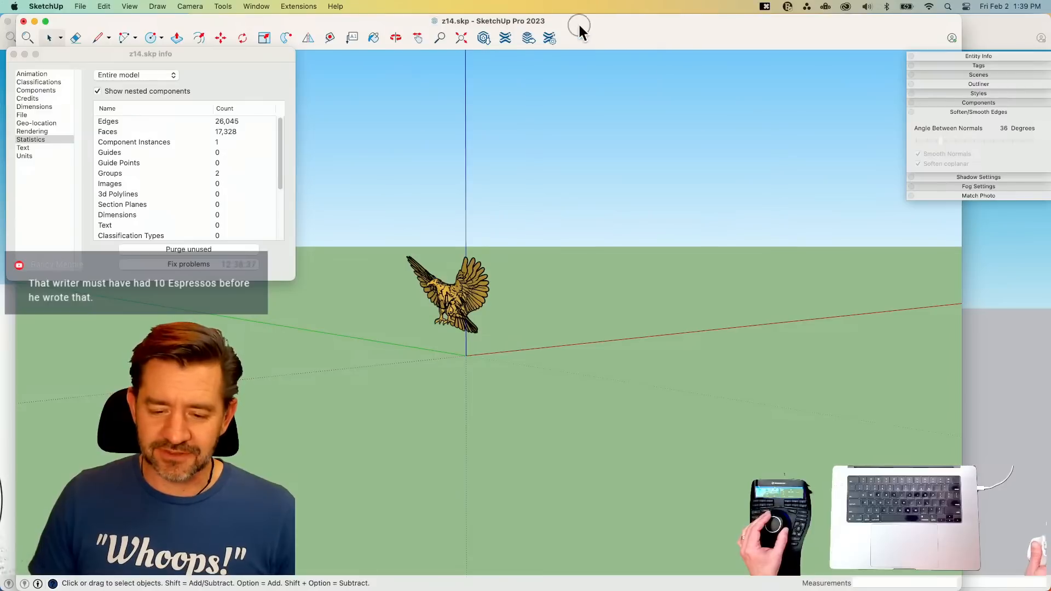
- Copy the whole eagle, switch back to the EspressoMachine model, and close the model info window
mouse_move(579, 28)
left_mouse_down()
mouse_move(469, 77)
mouse_move(558, 455)
mouse_move(604, 440)
mouse_move(549, 182)
mouse_move(550, 118)
left_mouse_up()
left_click(621, 350)
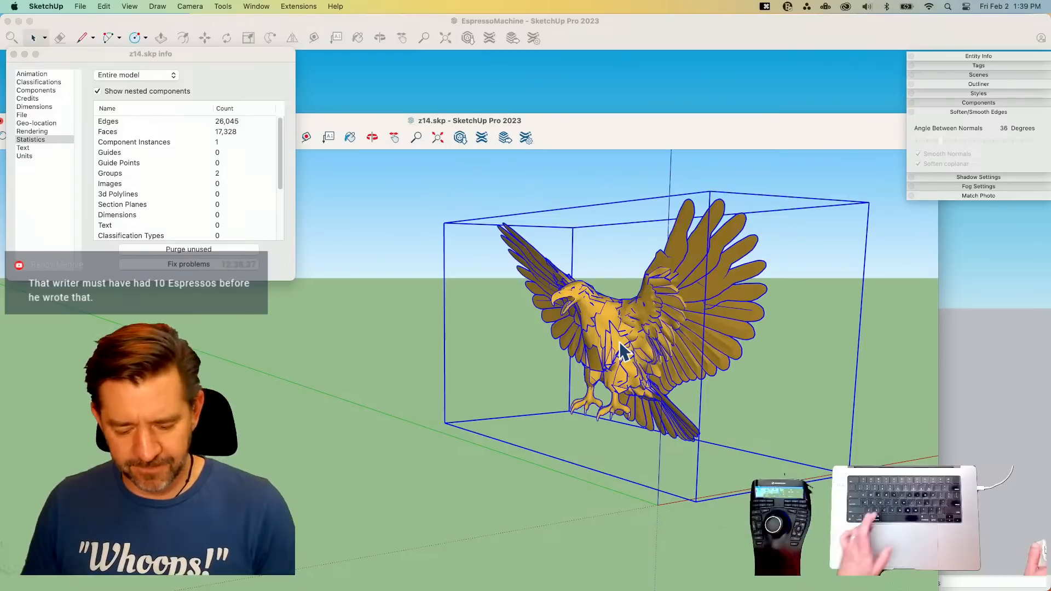
key("super+c")
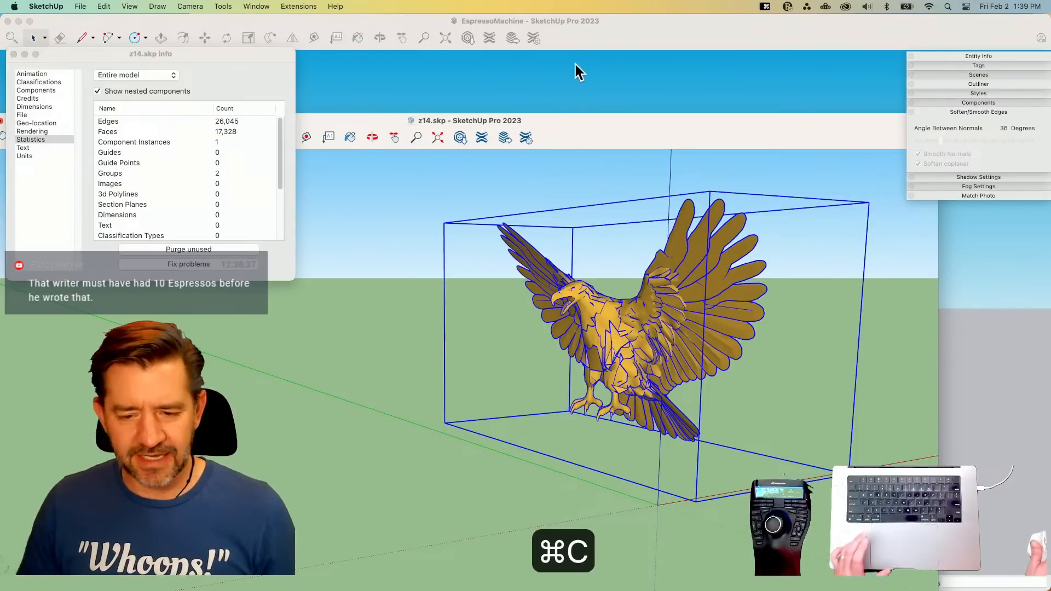
left_click(586, 24)
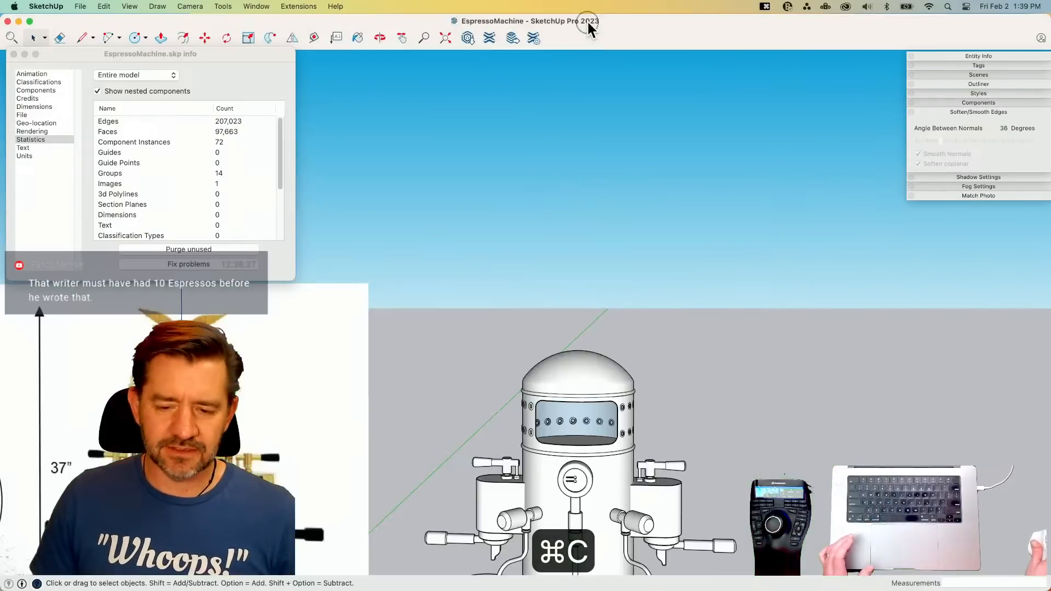
left_click(14, 55)
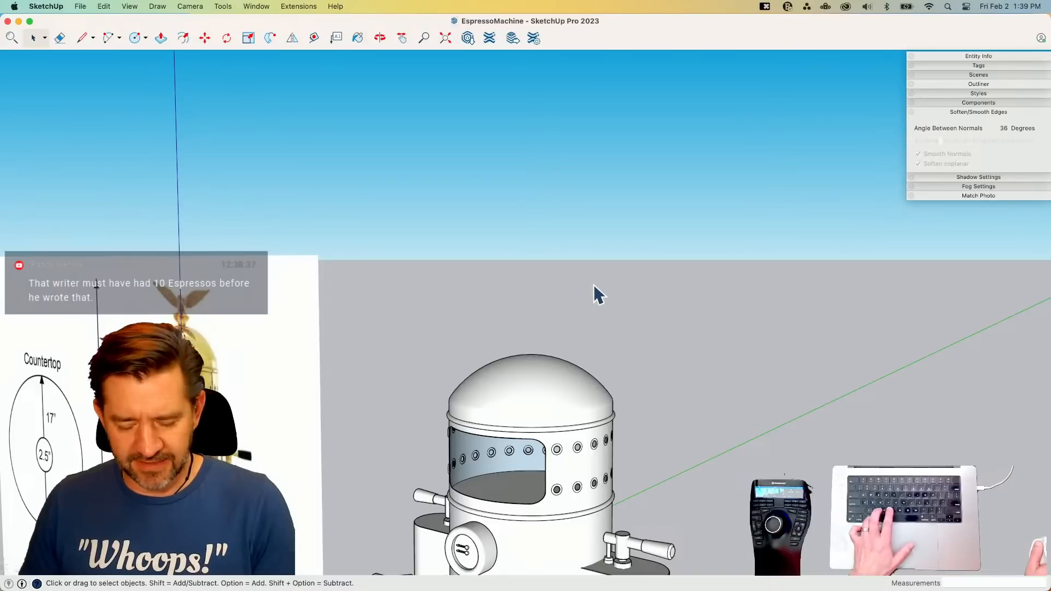
- Paste the eagle above the espresso machine's dome and rotate it 90 degrees about its vertical axis to face the front
key("super+v")
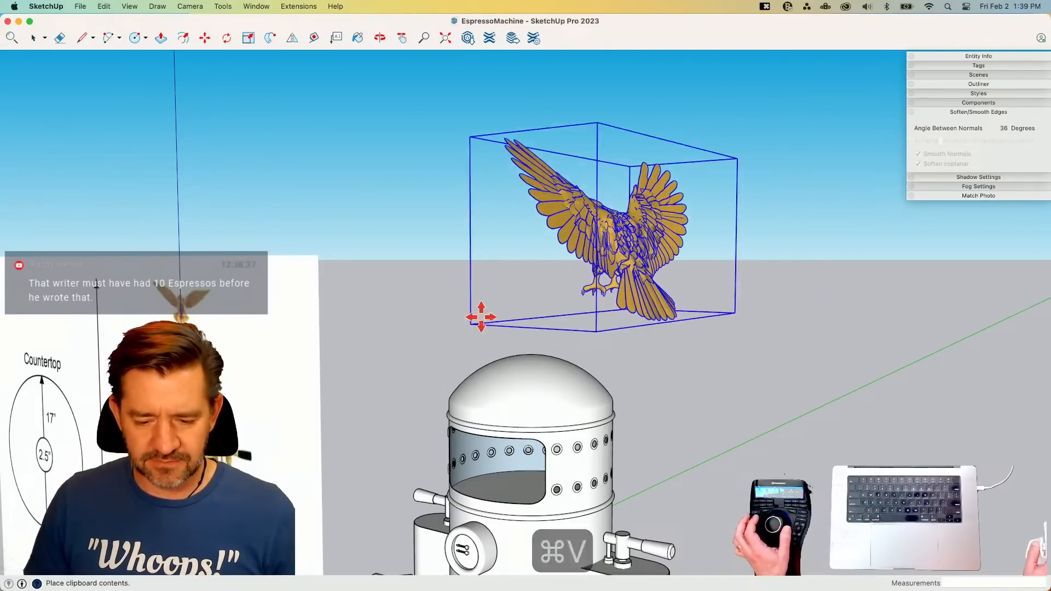
left_click(493, 298)
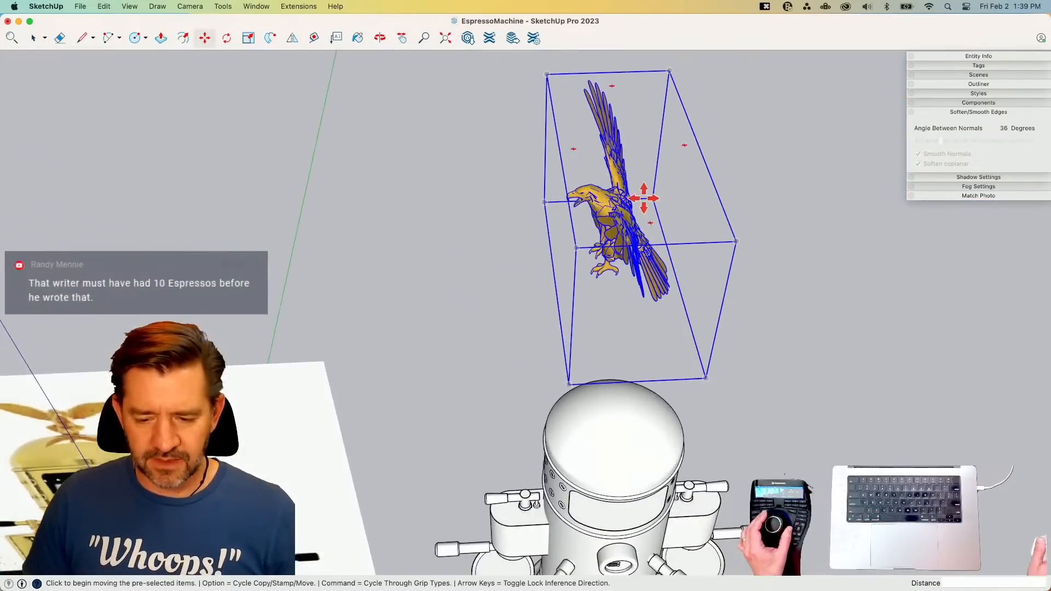
left_click(684, 145)
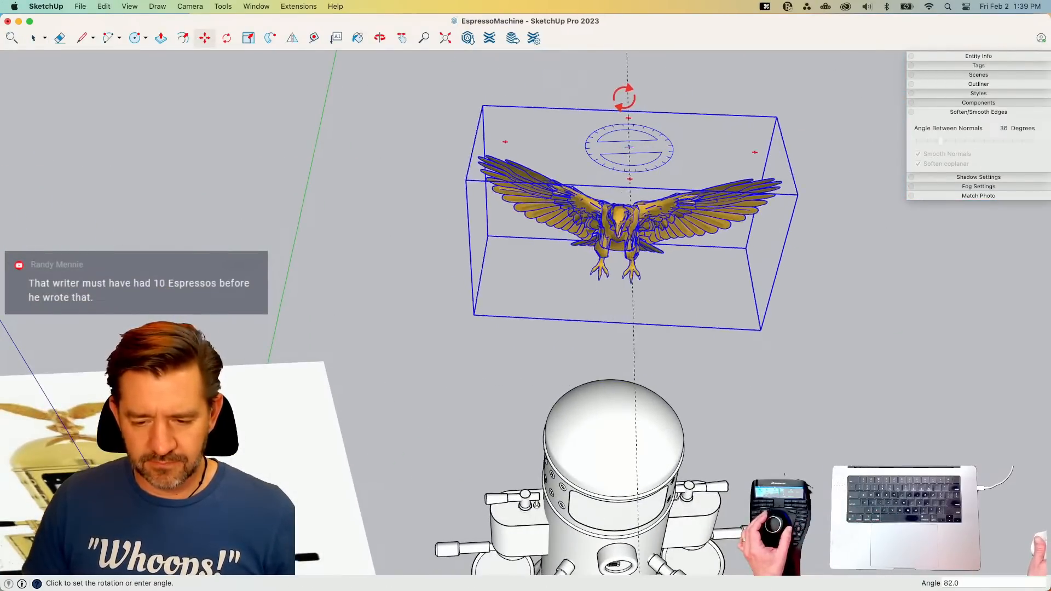
left_click(616, 95)
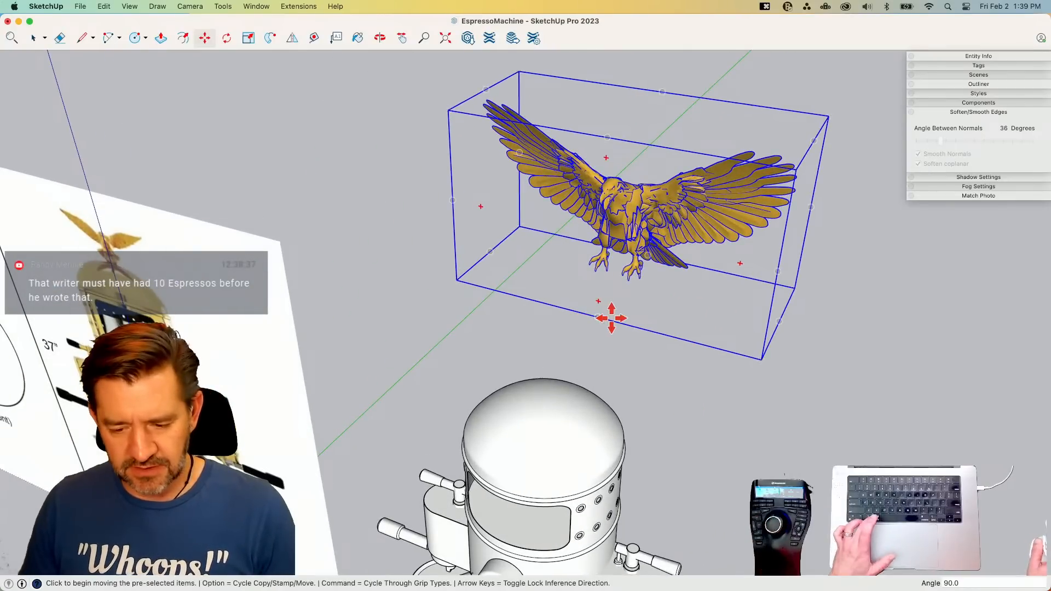
- Show hidden geometry and move the eagle from the midpoint of its front lower bounding edge to the centre point of the dome
left_click(595, 315)
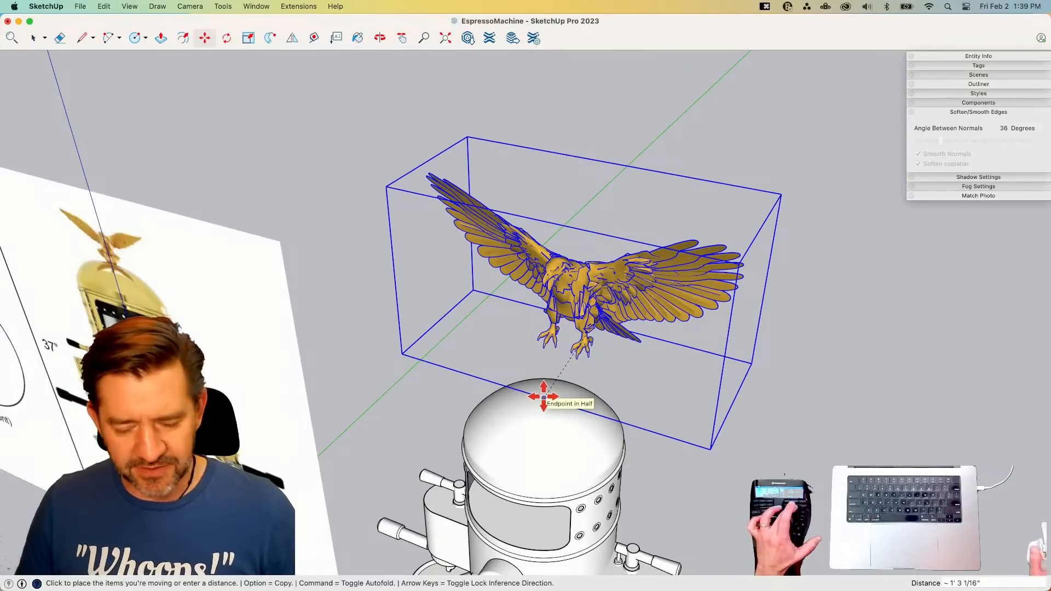
key("shift+q")
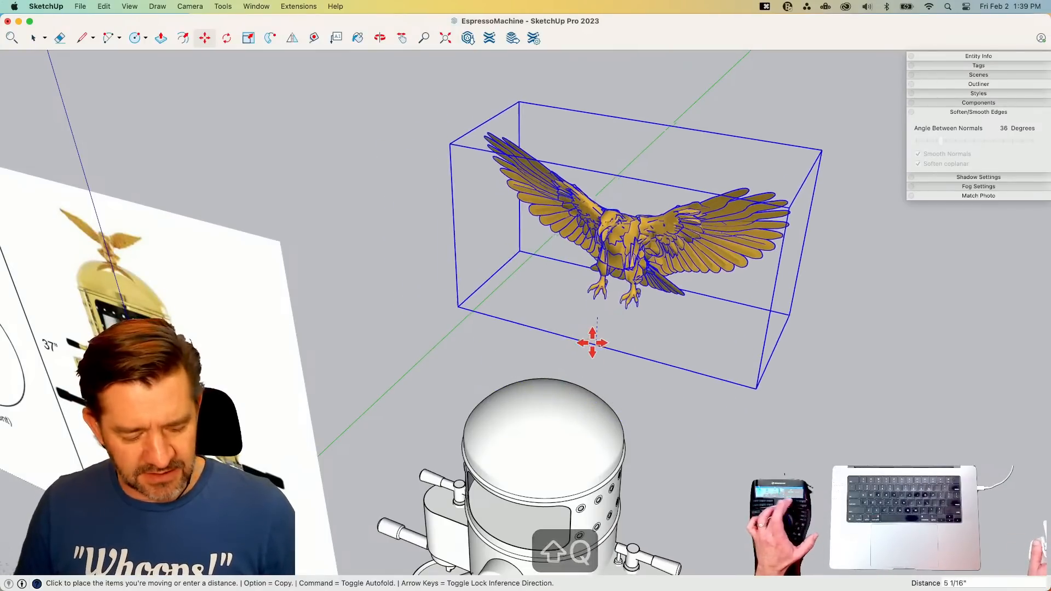
scroll(549, 397, "up", 3)
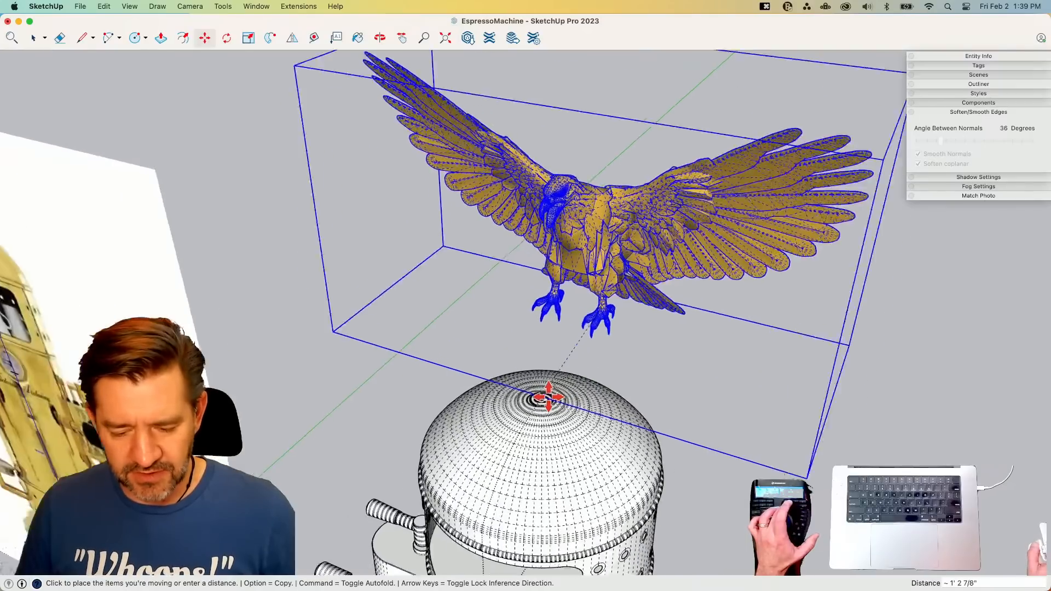
scroll(548, 397, "up", 3)
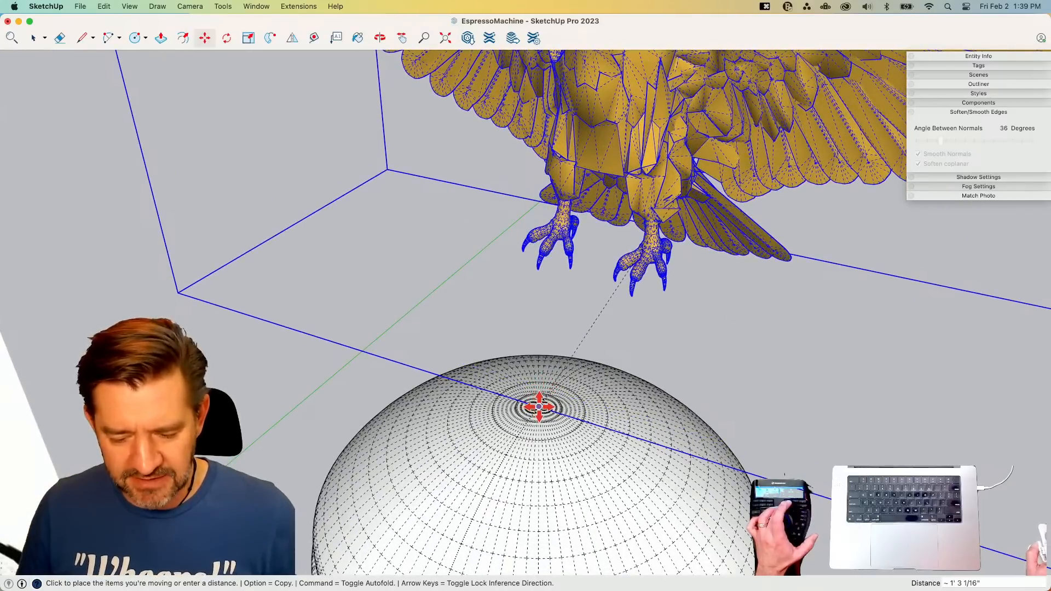
left_click(539, 406)
key("space")
- Shift the eagle forward along the green axis about 8 1/8 inches so its talons sit over the dome's centre
key("m")
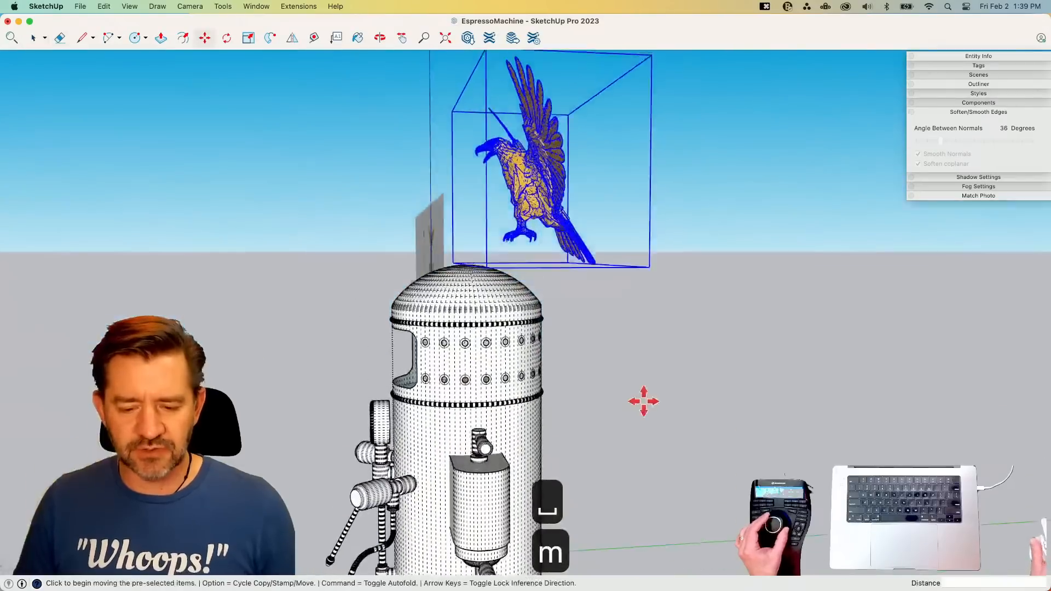
left_click(691, 393)
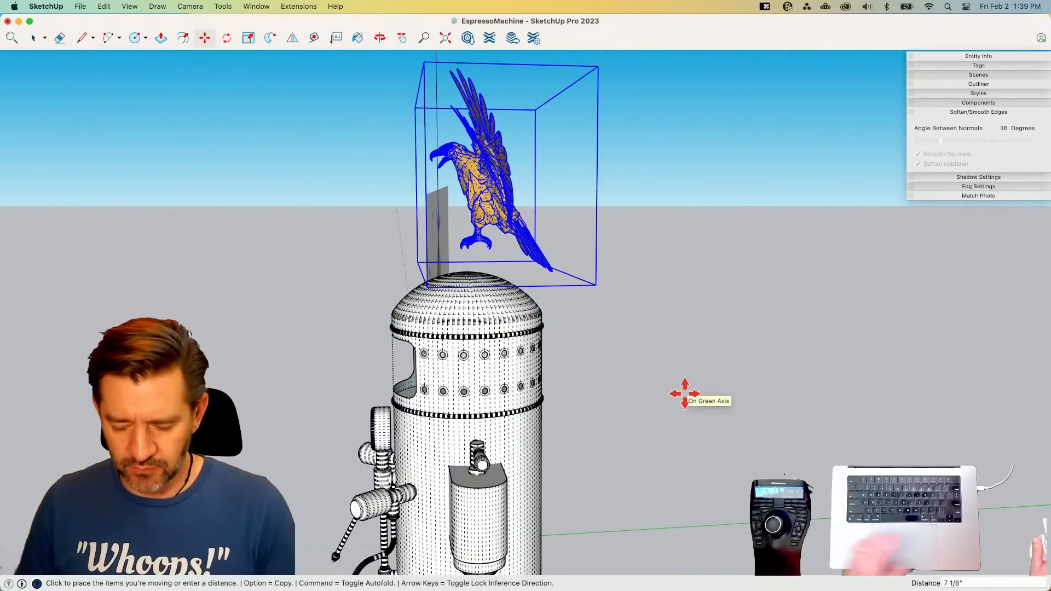
key("Right")
key("Left")
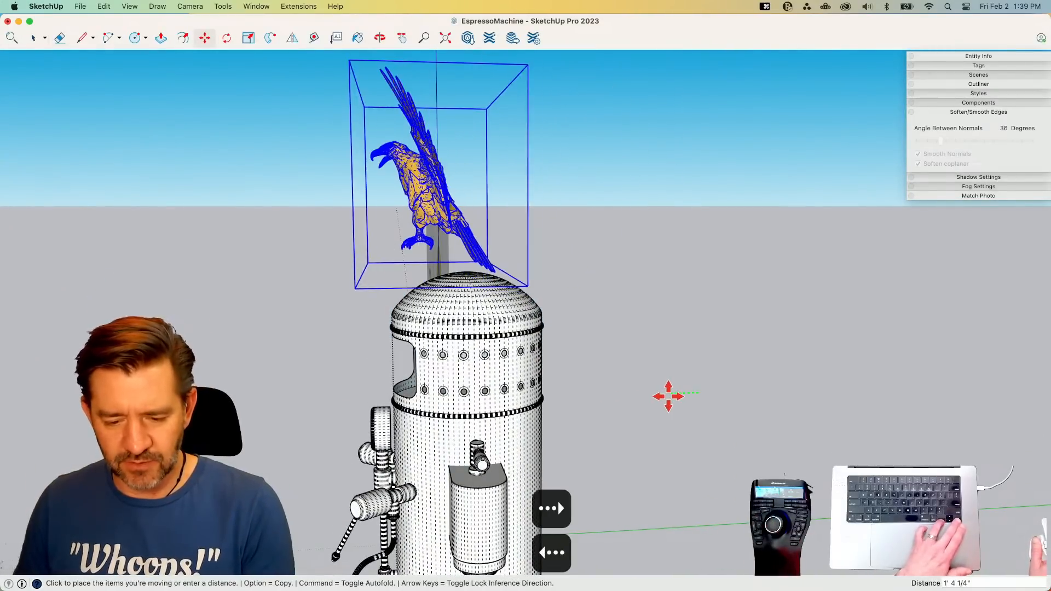
left_click(681, 396)
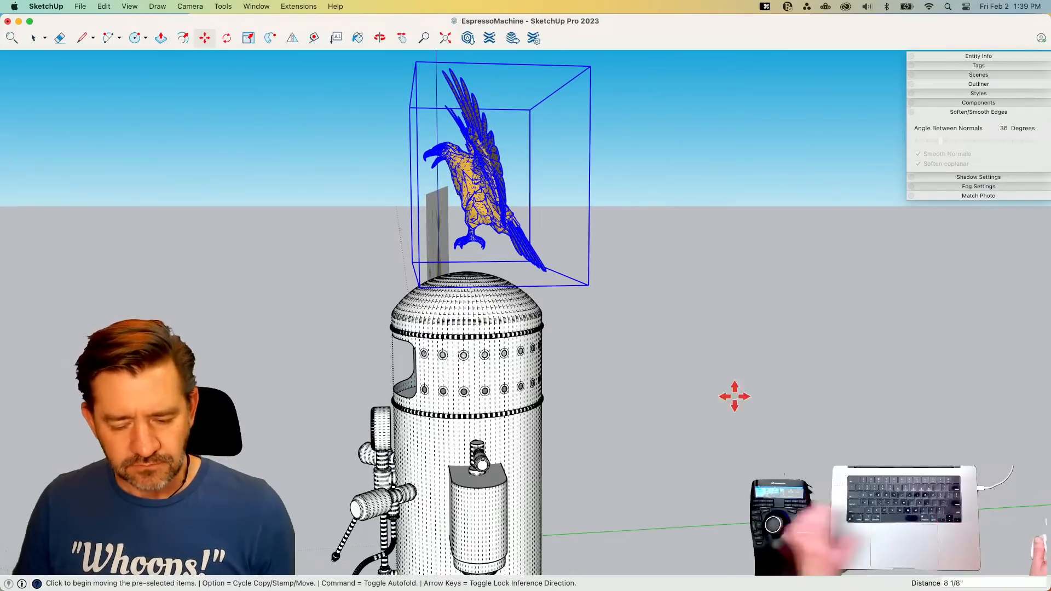
key("space")
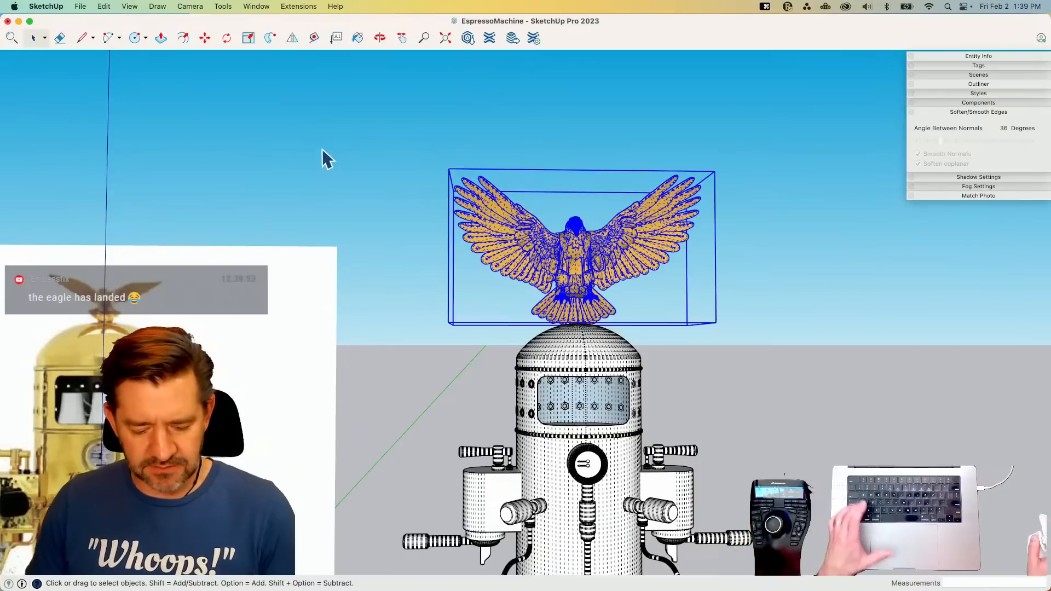
- Scale the eagle down uniformly about its centre to about 0.42
key("s")
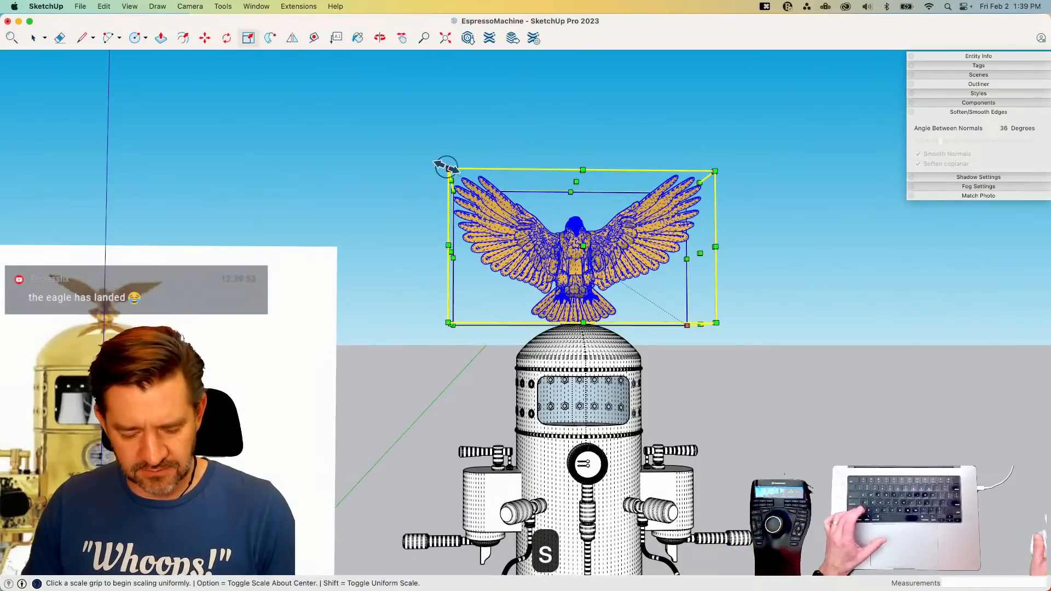
left_click(450, 168)
key("alt")
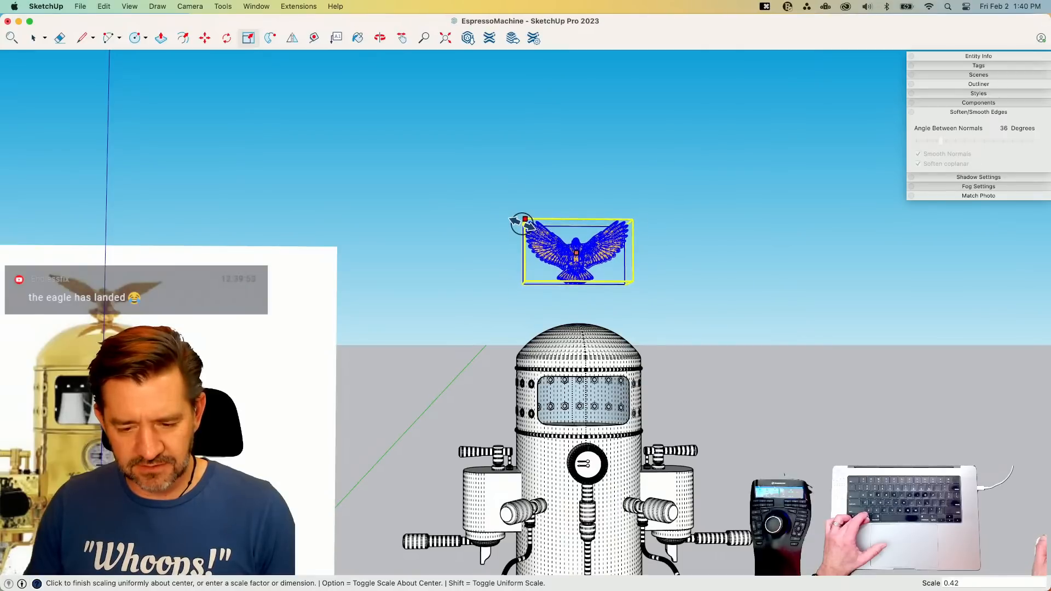
left_click(522, 223)
key("space")
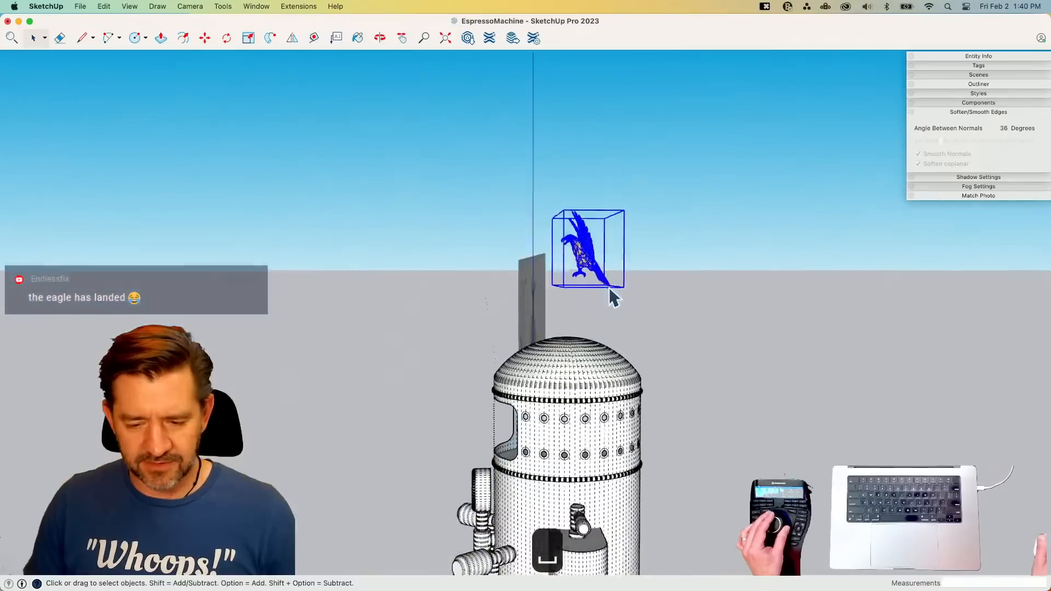
- Tilt the eagle's head and body forward by rotating it about its side-to-side axis
key("m")
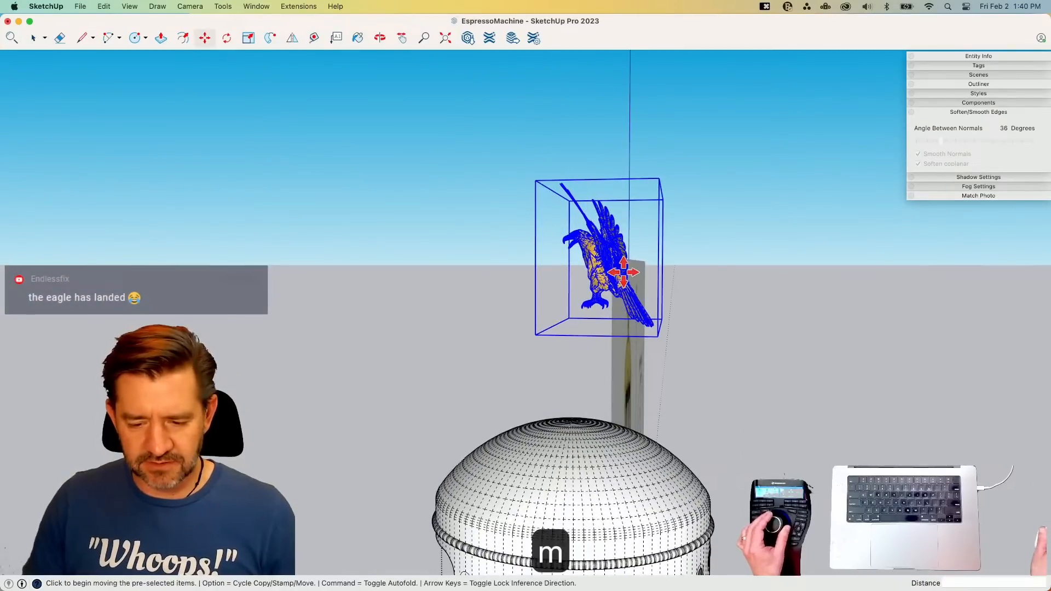
left_click(599, 320)
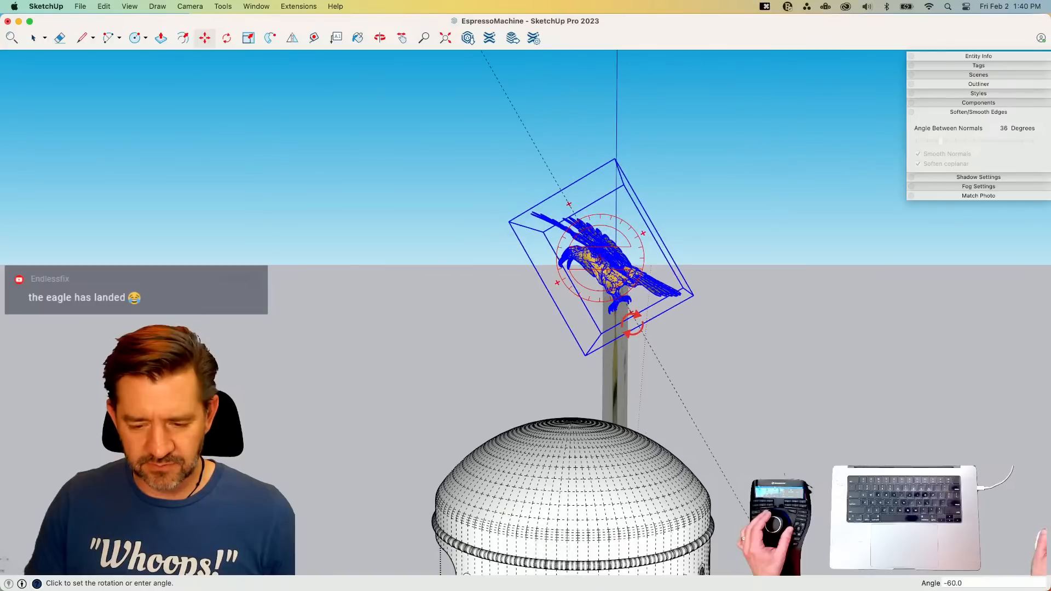
key("Escape")
key("space")
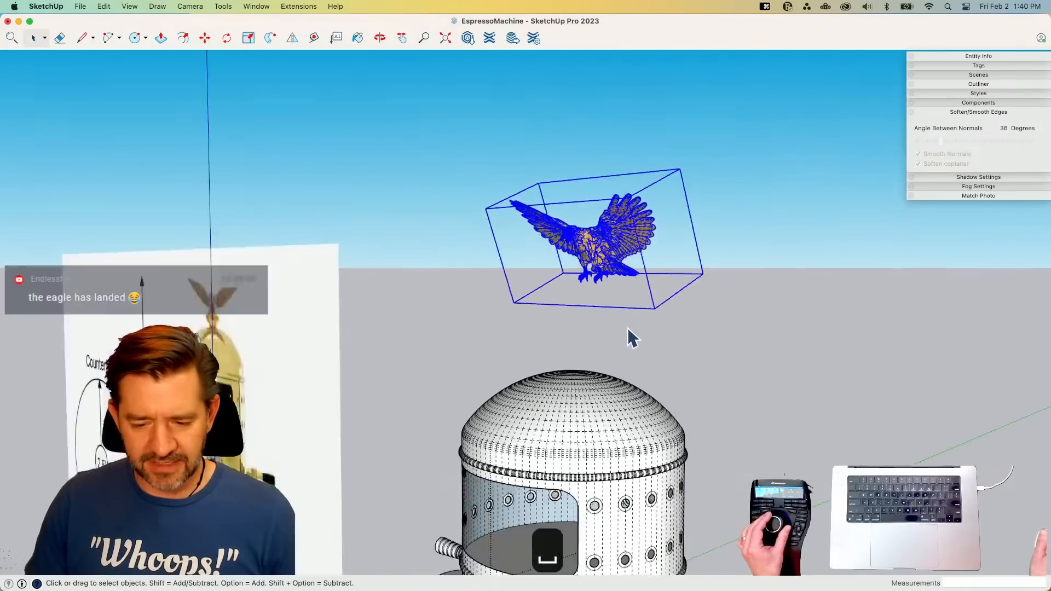
- Lower the eagle about 9 1/2 inches onto the dome and shift it about 3 1/2 inches forward along the green axis
key("m")
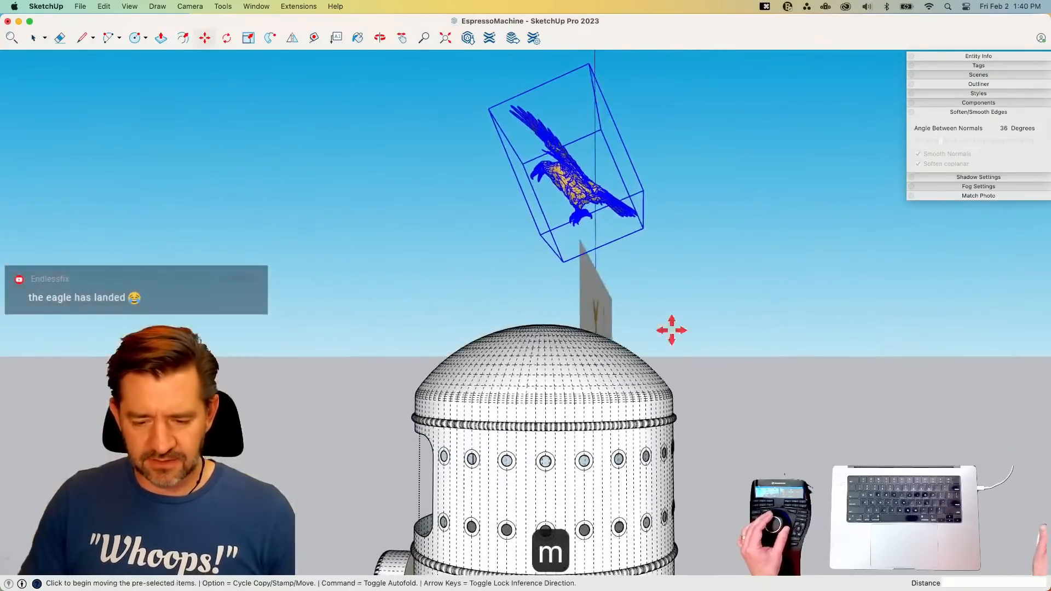
left_click(735, 155)
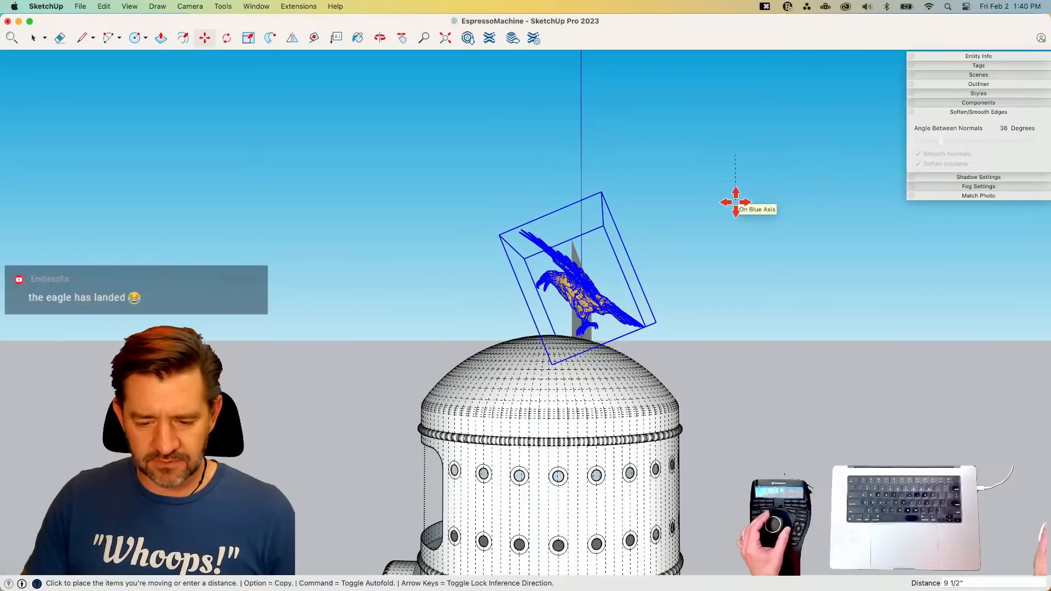
left_click(735, 204)
left_click(797, 324)
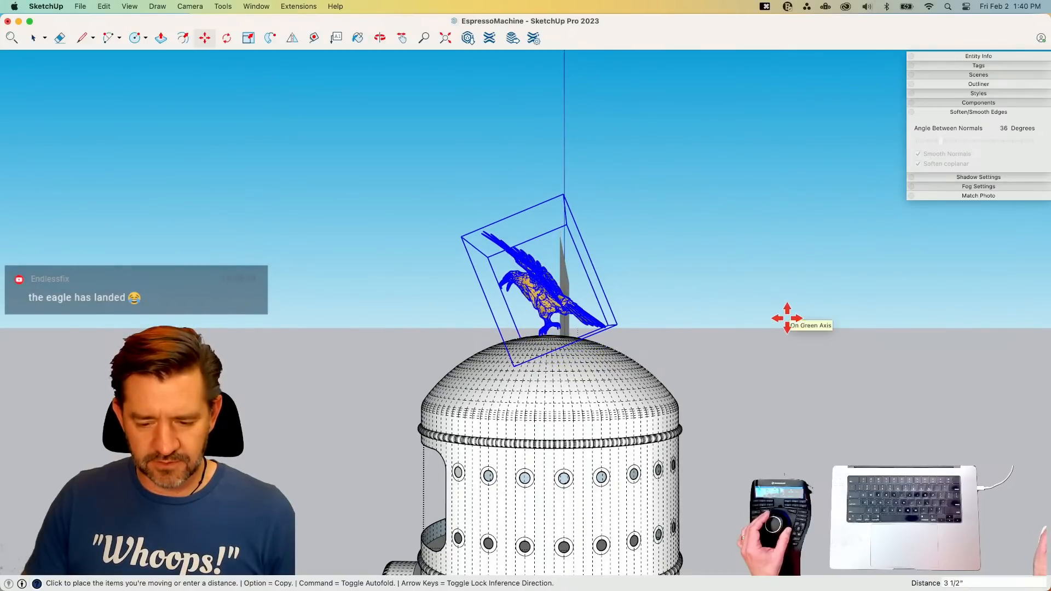
left_click(786, 318)
key("space")
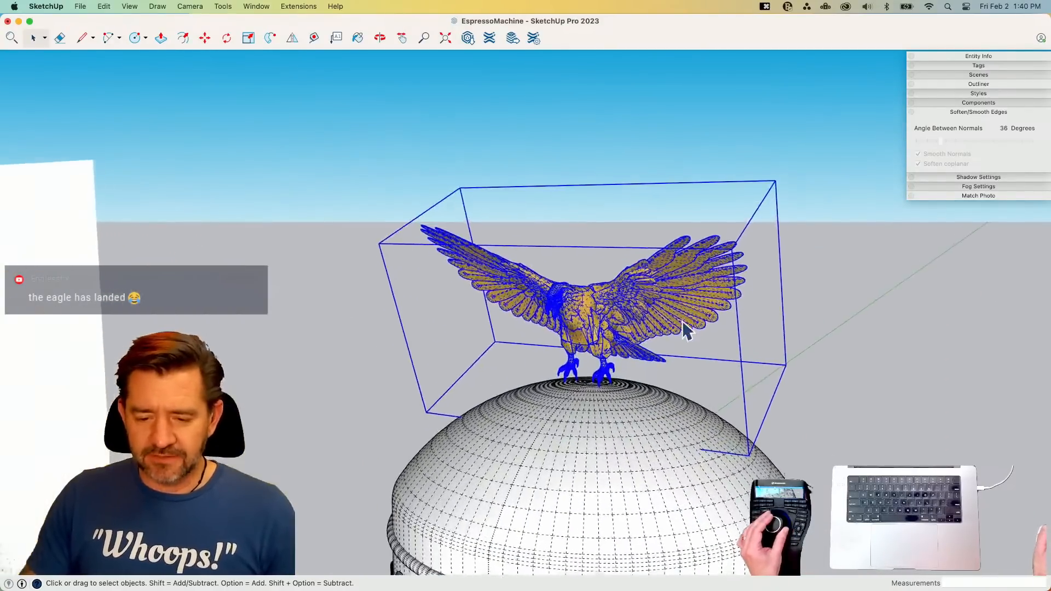
- Open the eagle, explode the components nested inside it down to loose geometry, and leave the group
double_click(631, 305)
double_click(632, 306)
left_click(631, 305)
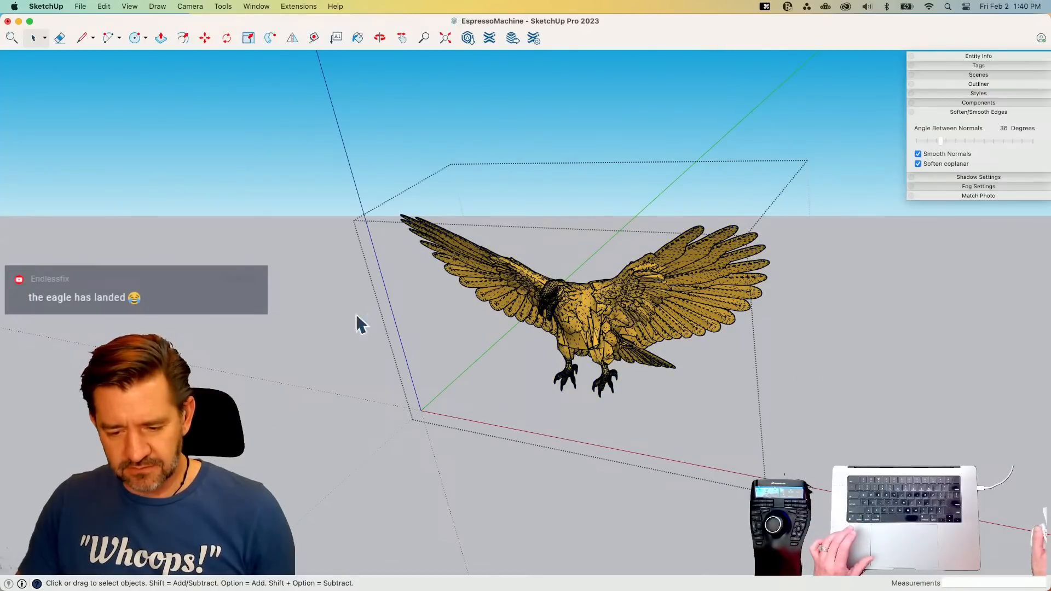
left_click(329, 318)
left_click(340, 303)
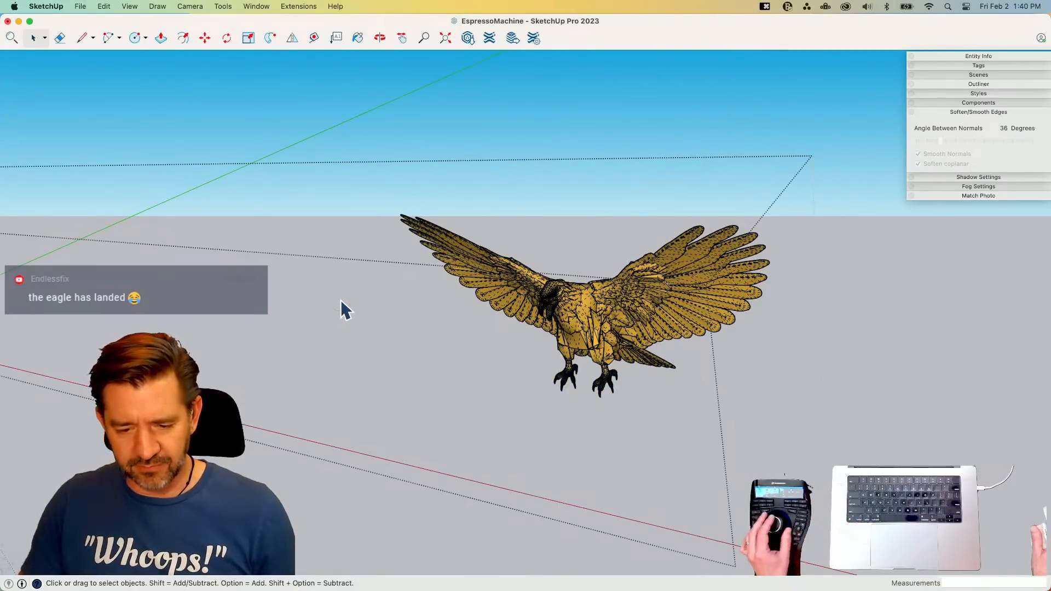
key("space")
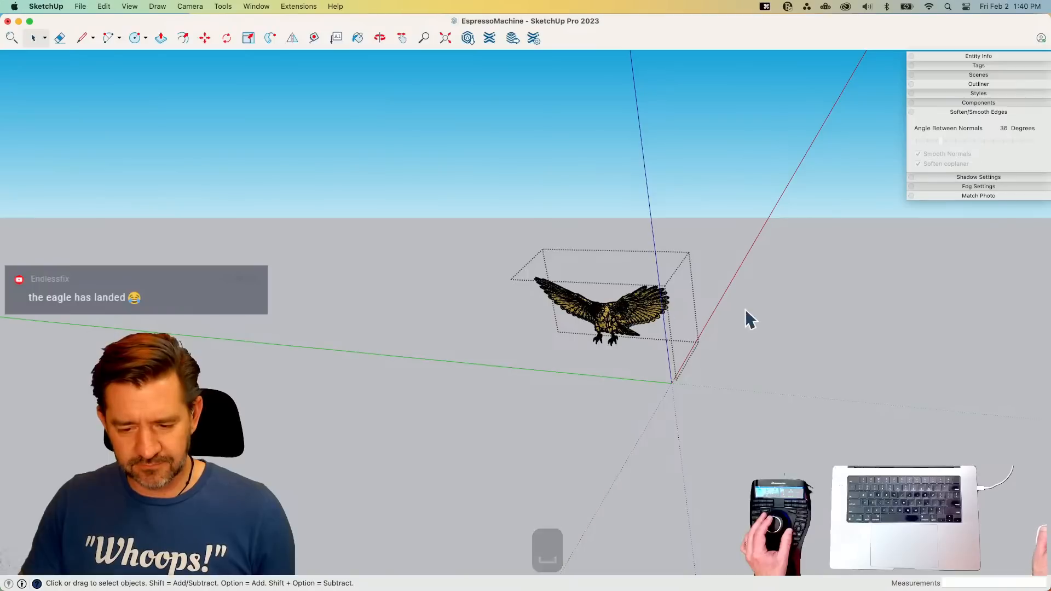
left_click(631, 320)
right_click(631, 319)
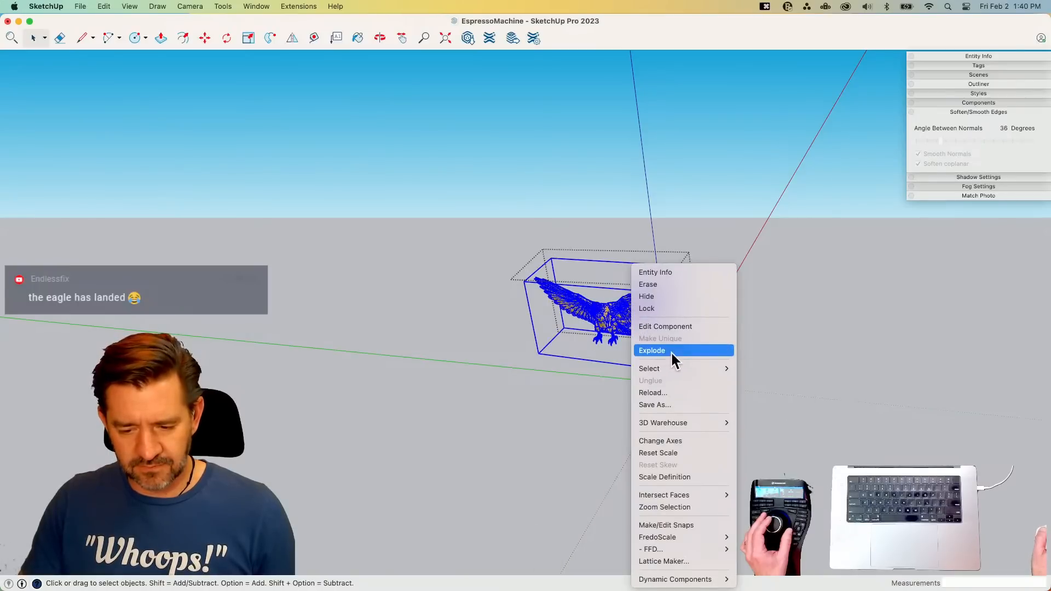
left_click(669, 350)
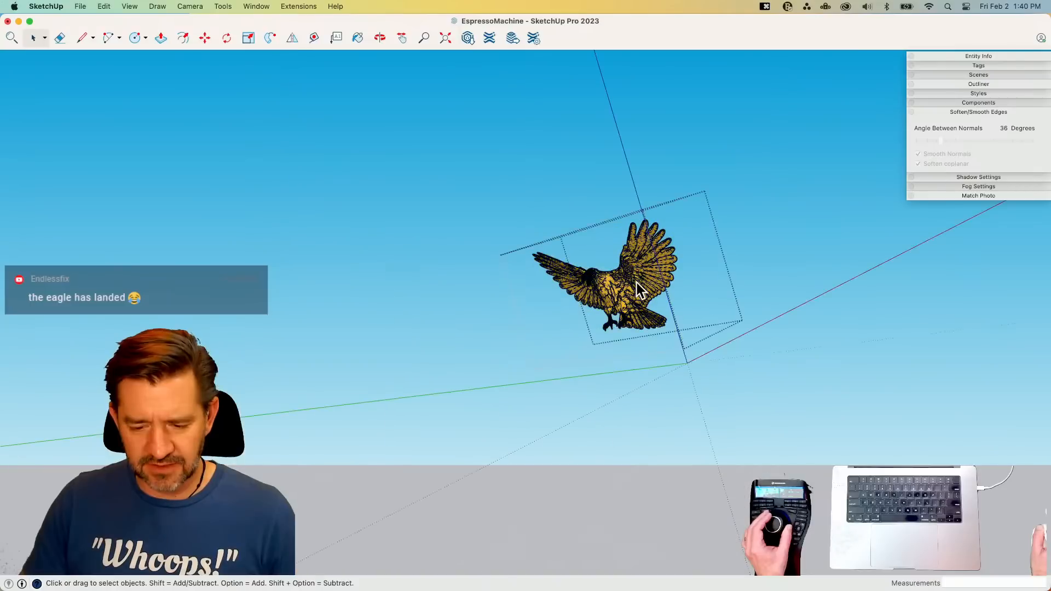
right_click(636, 283)
left_click(744, 307)
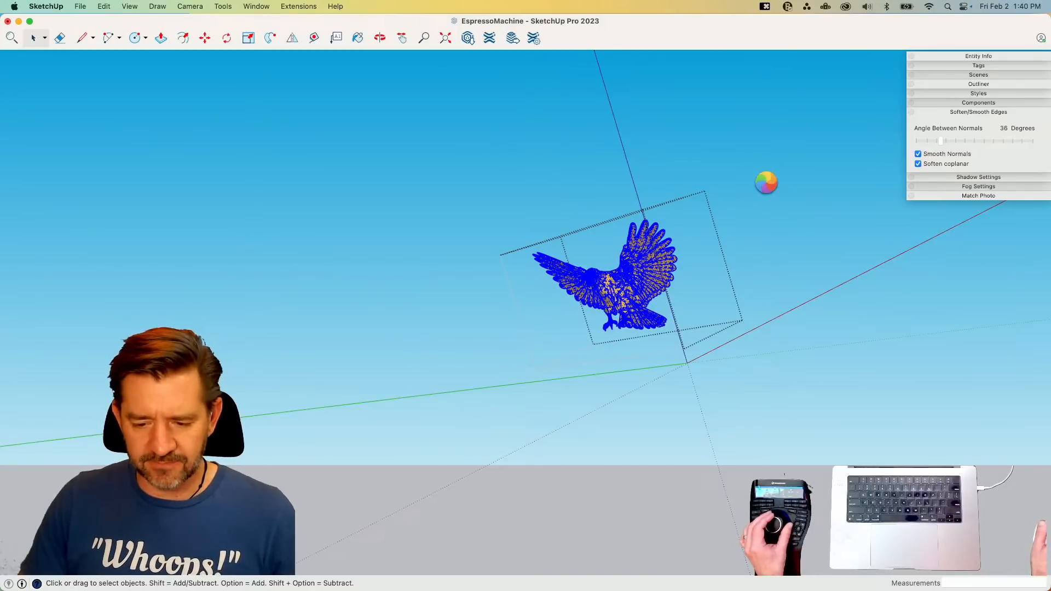
left_click(740, 164)
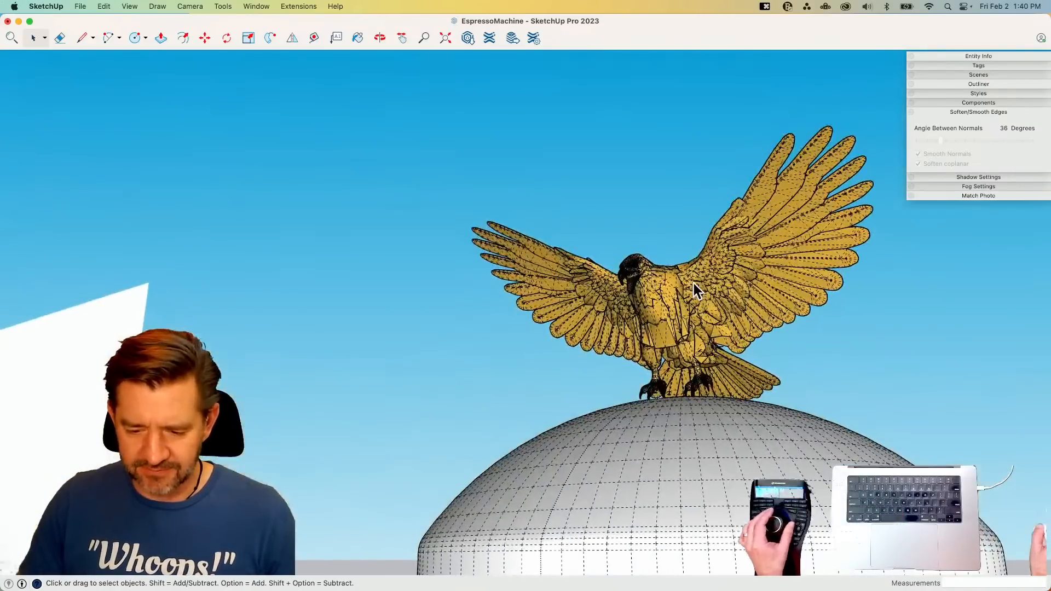
- Reset all of the eagle's geometry to the default material, leave the group, and close the Colors window
double_click(694, 284)
key("b")
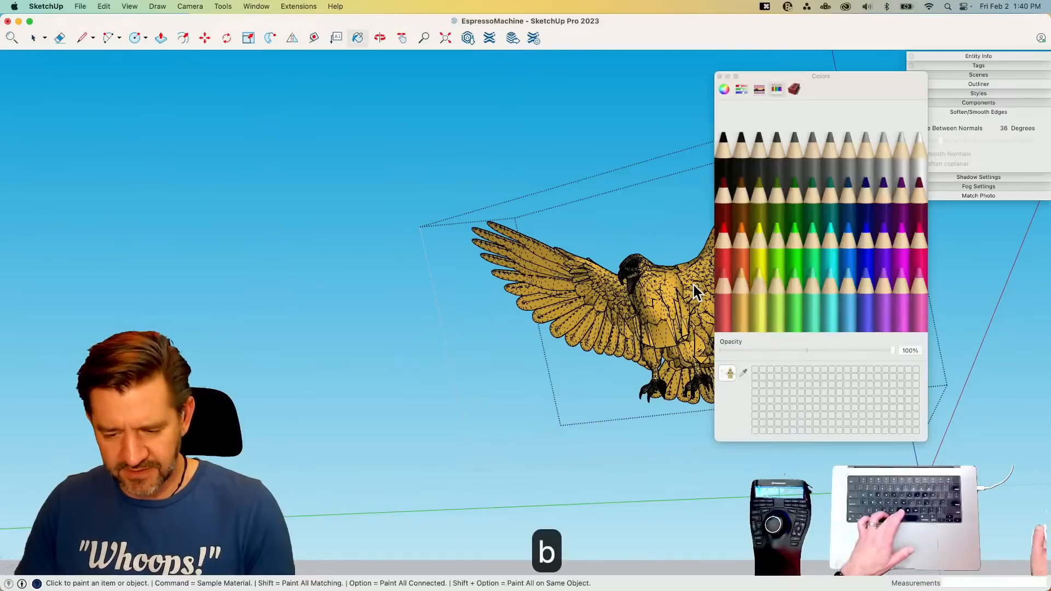
left_click(794, 89)
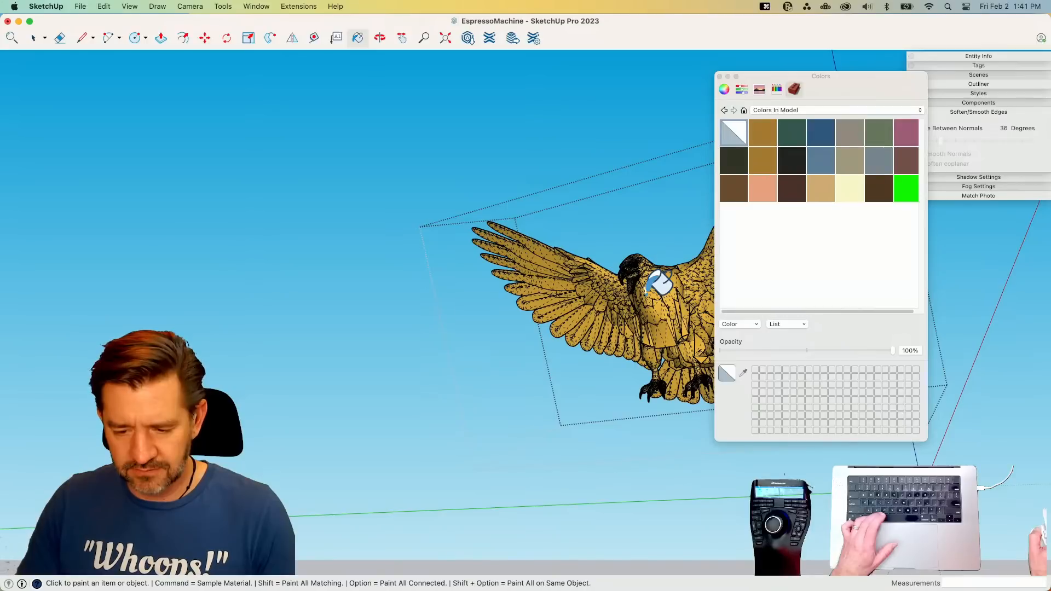
key("super+a")
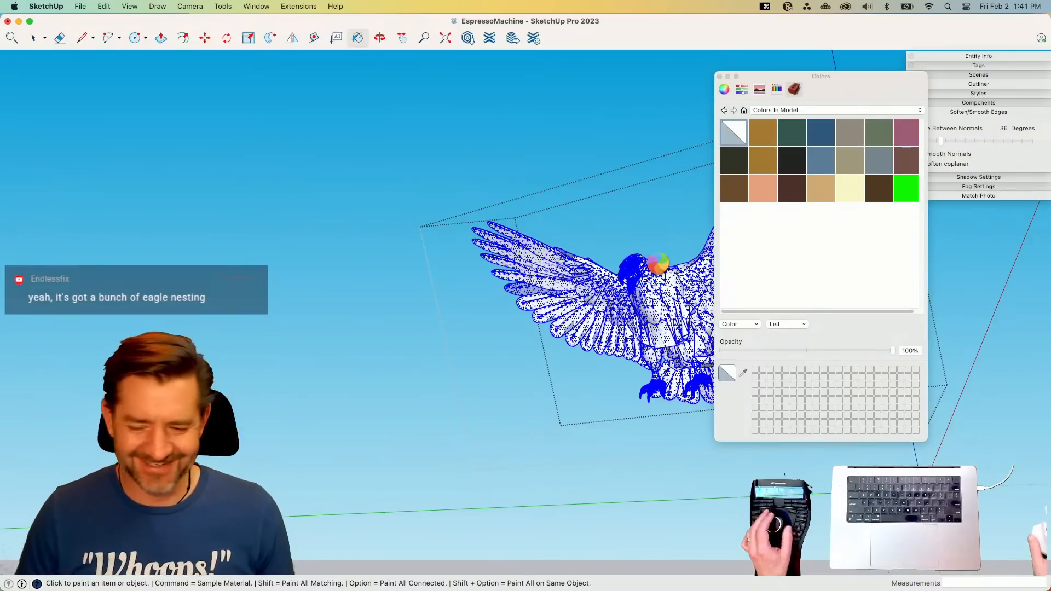
key("space")
left_click(697, 210)
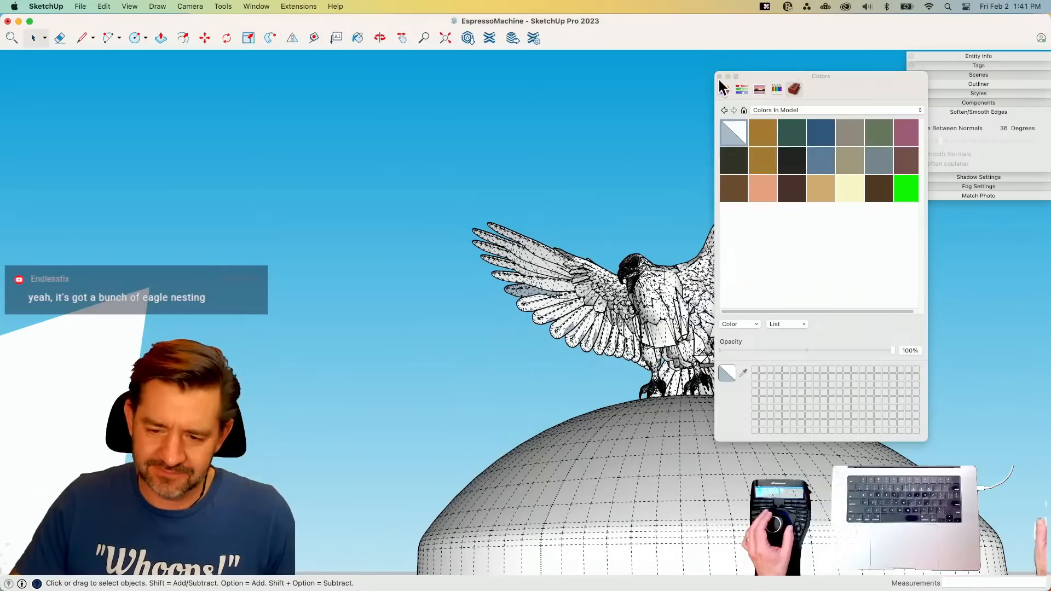
left_click(719, 77)
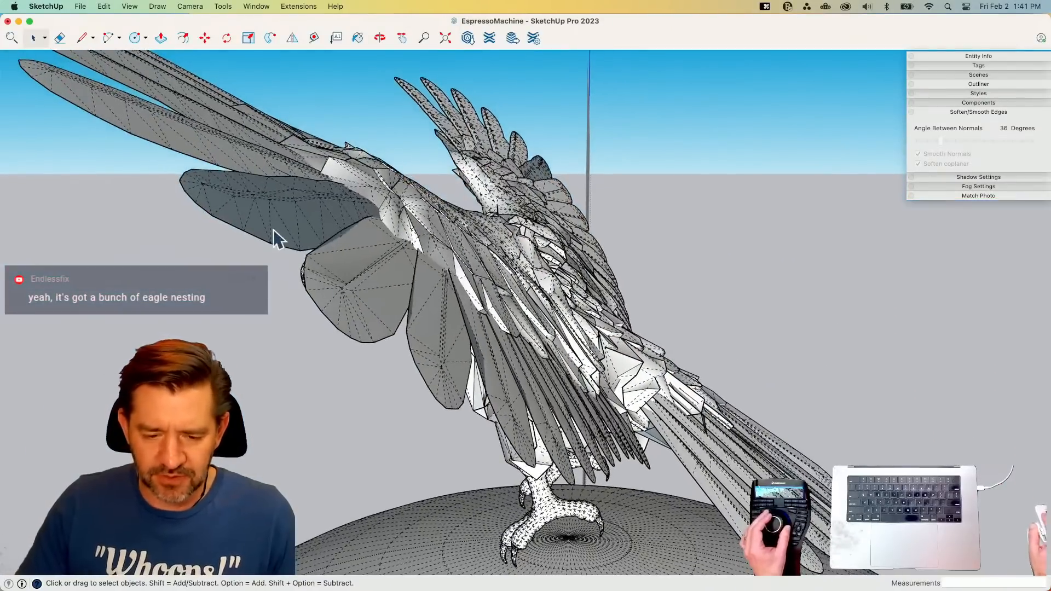
- Open the eagle for editing and turn off the display of its hidden geometry
left_click(274, 232)
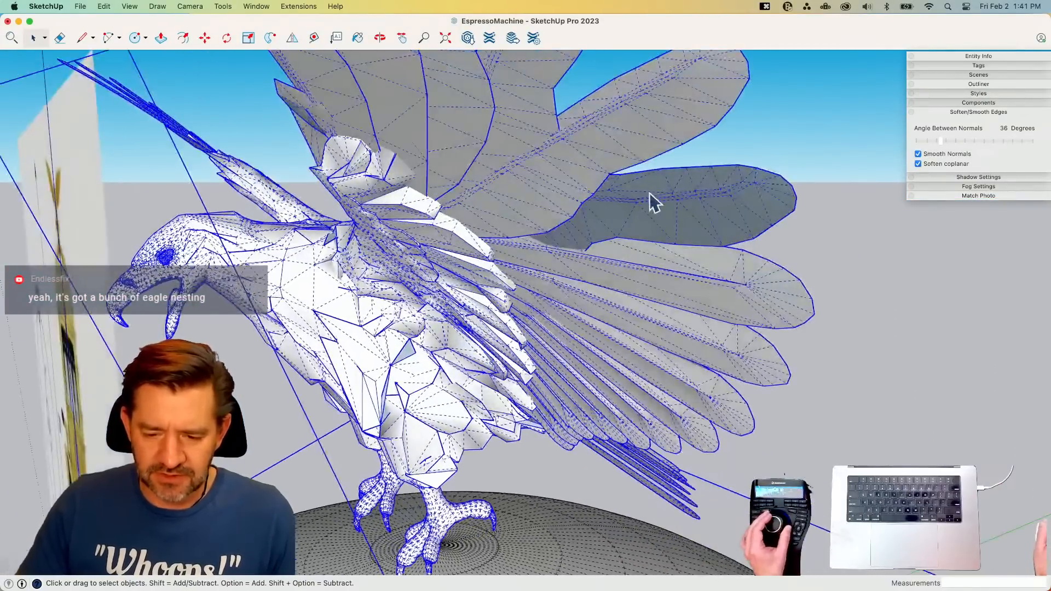
double_click(649, 192)
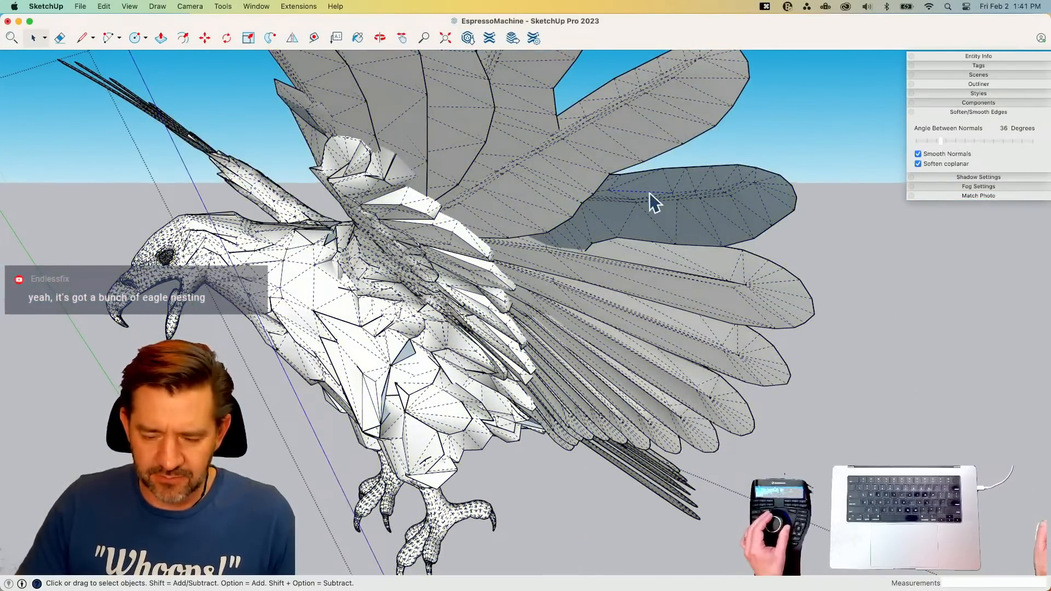
key("alt+h")
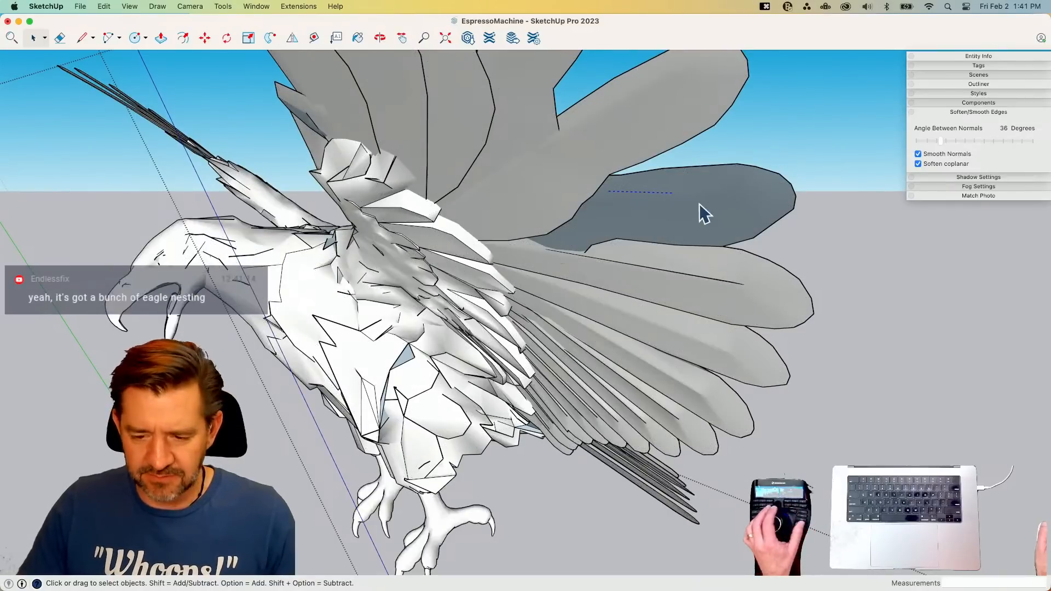
- Reverse the faces of the one blue-grey feather on each of the eagle's wings
left_click(698, 203)
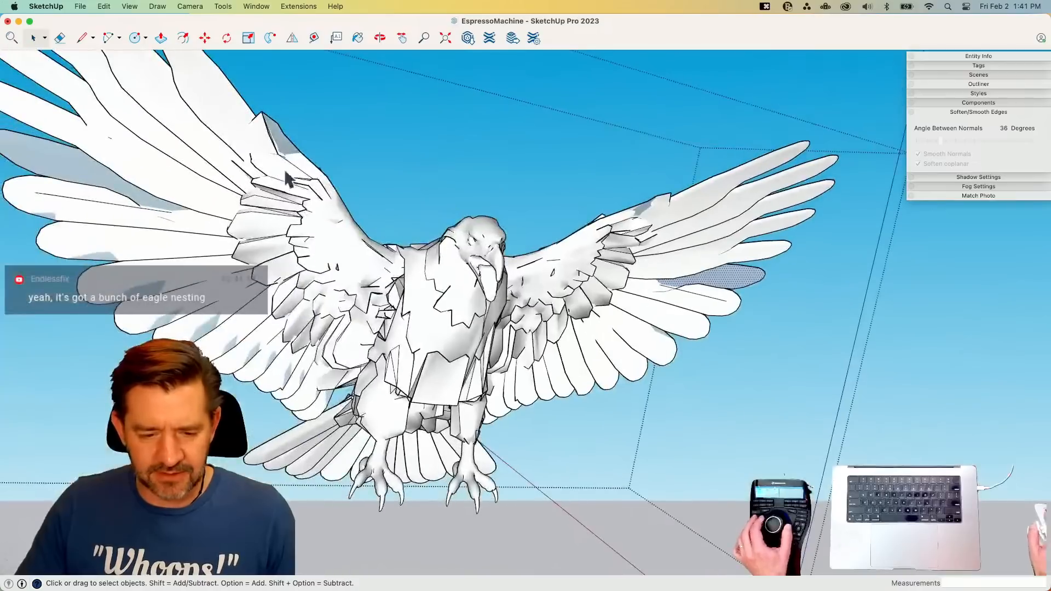
left_click(70, 160, "shift")
right_click(71, 160)
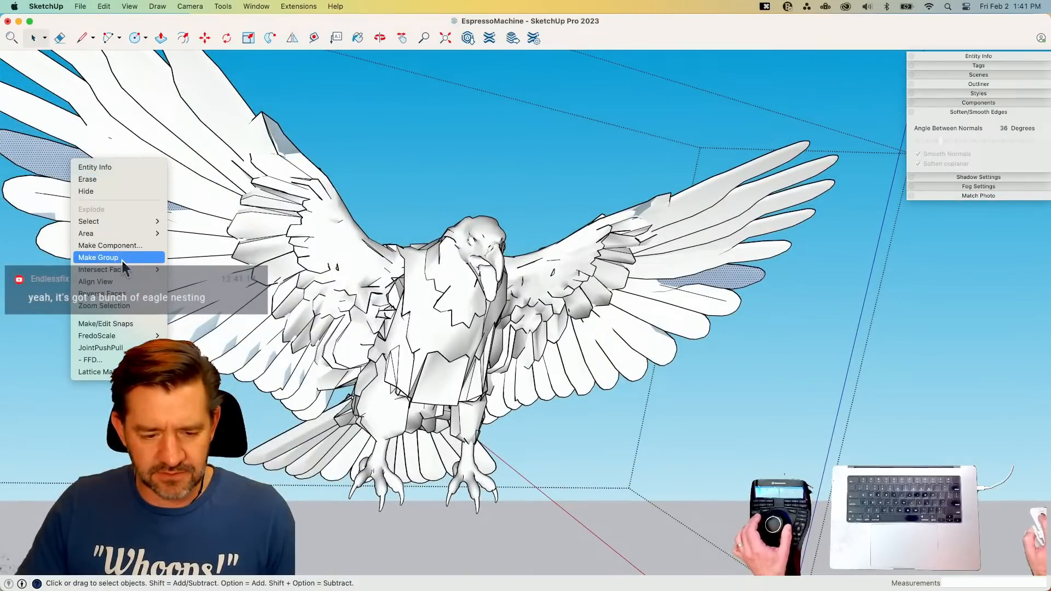
left_click(124, 288)
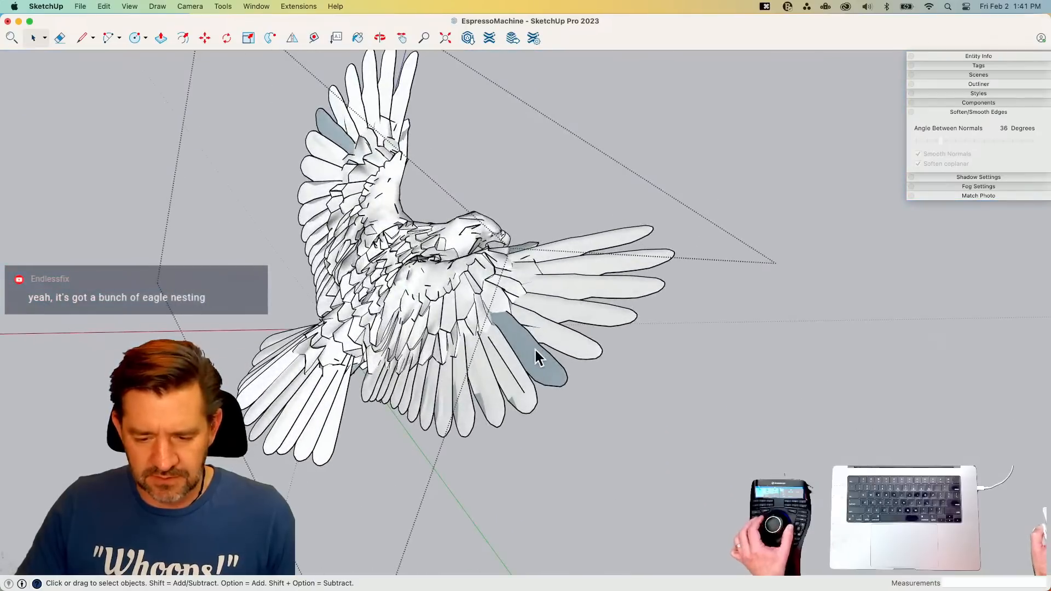
- Reverse the same two wing feathers back as seen from above the eagle
left_click(536, 350)
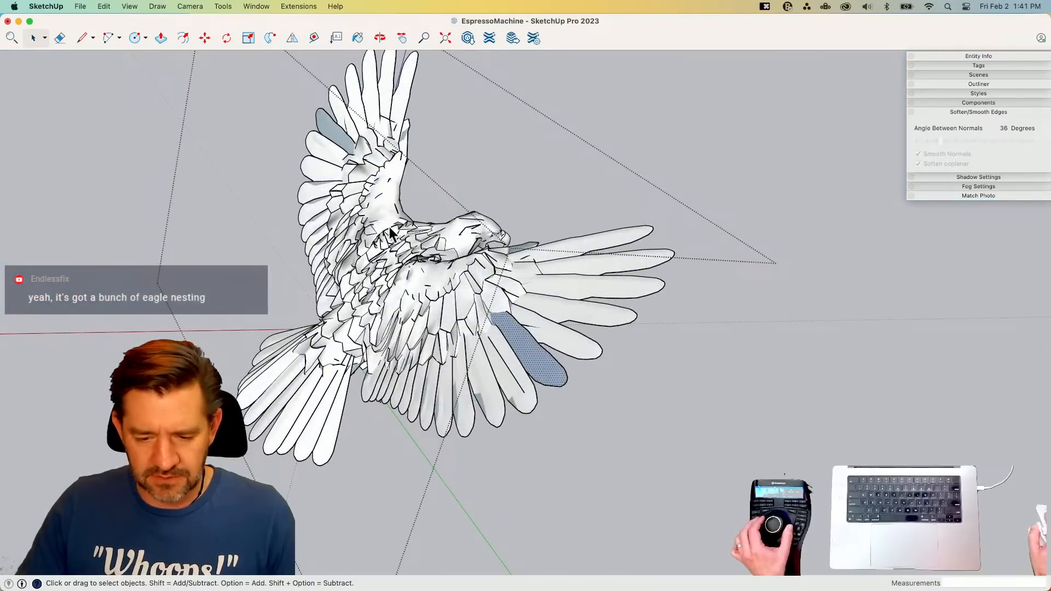
right_click(340, 136)
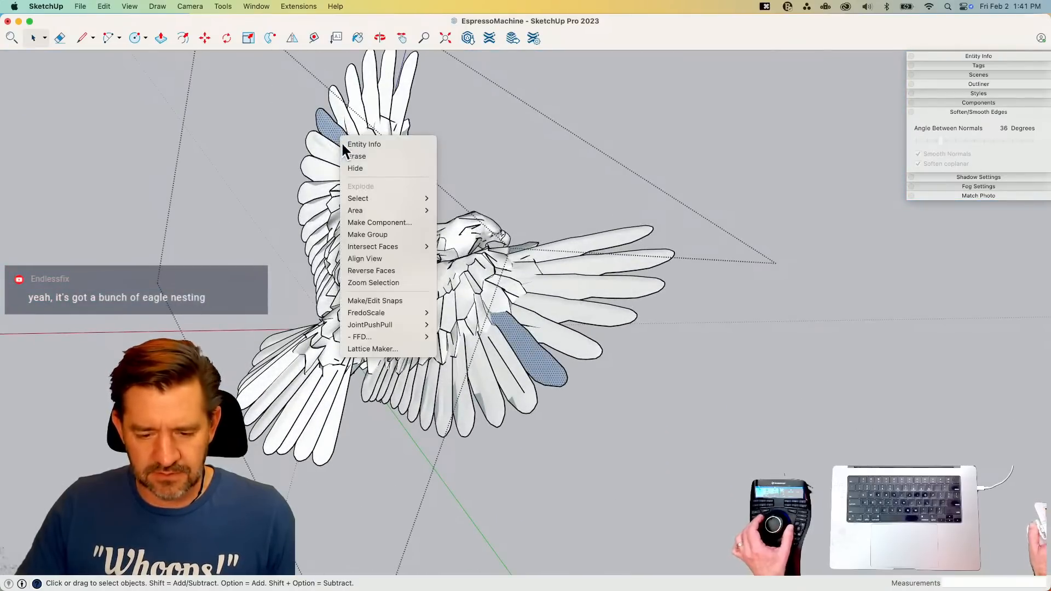
left_click(390, 270)
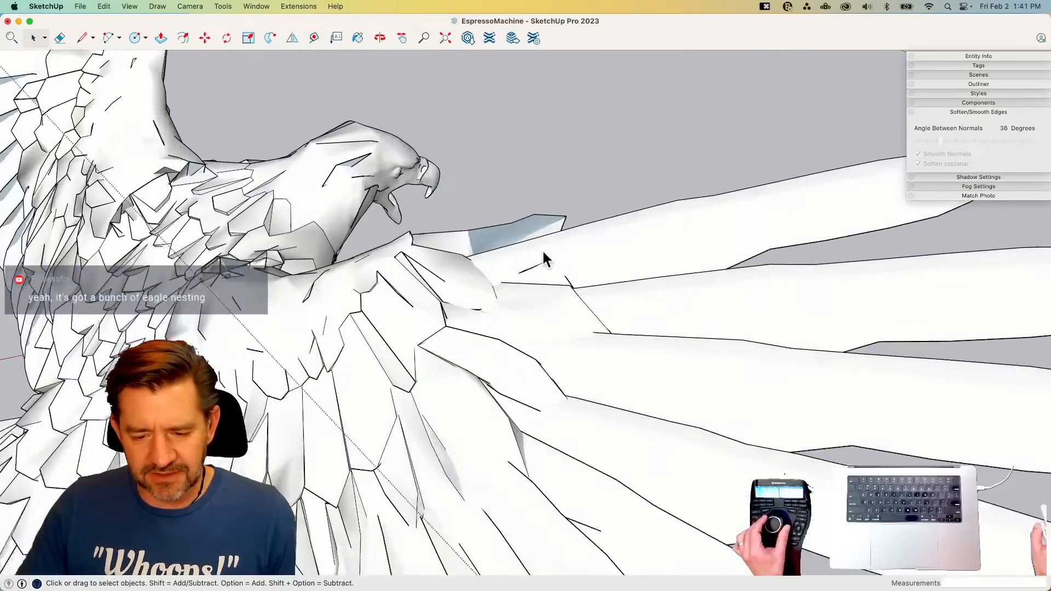
- Try to orient the eagle's connected faces to match the white shoulder surface, and undo the change
right_click(433, 264)
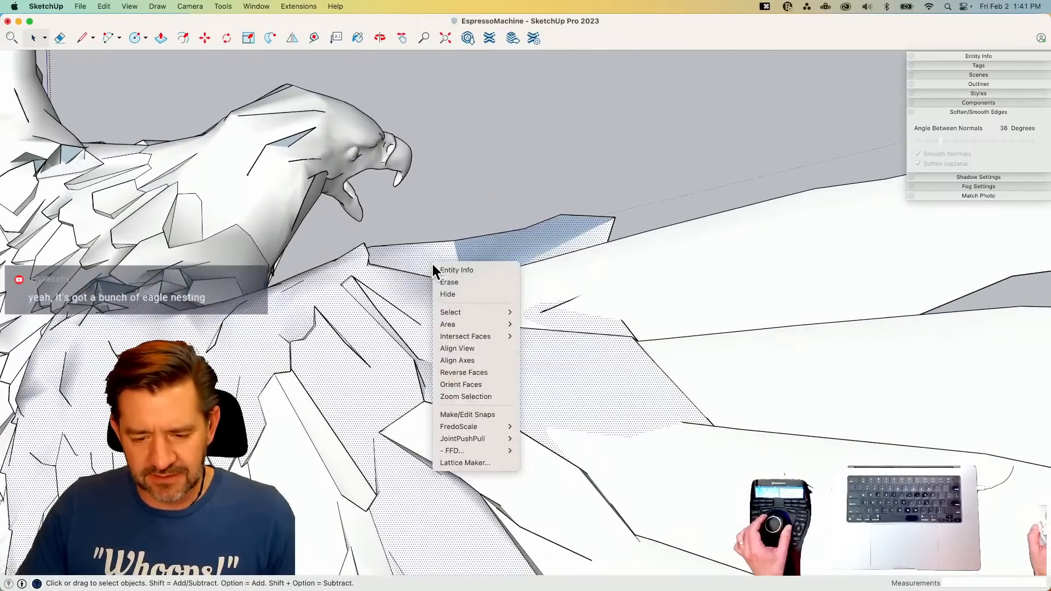
left_click(480, 382)
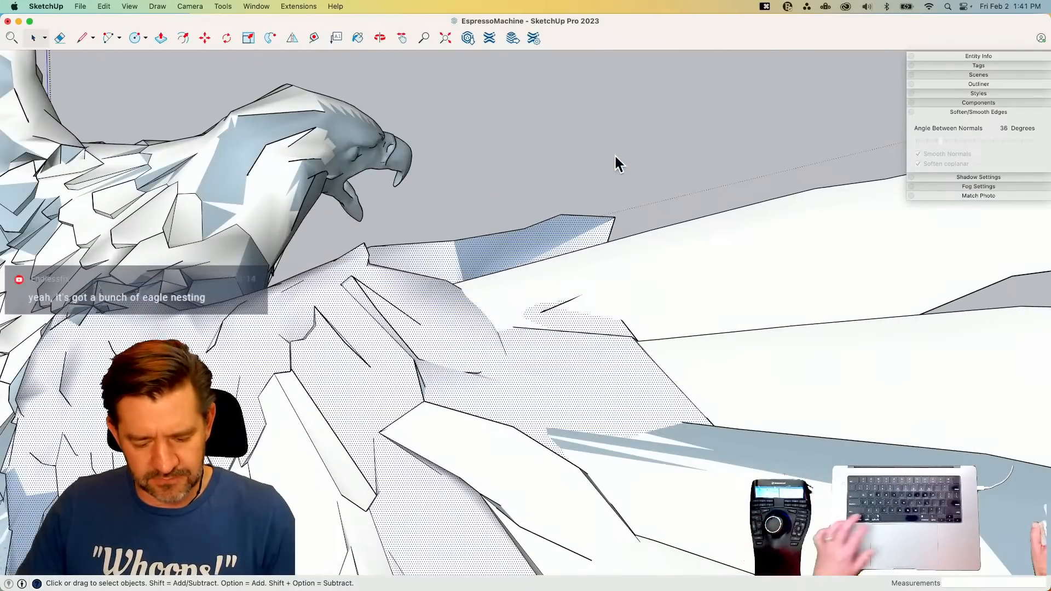
key("super+z")
key("space")
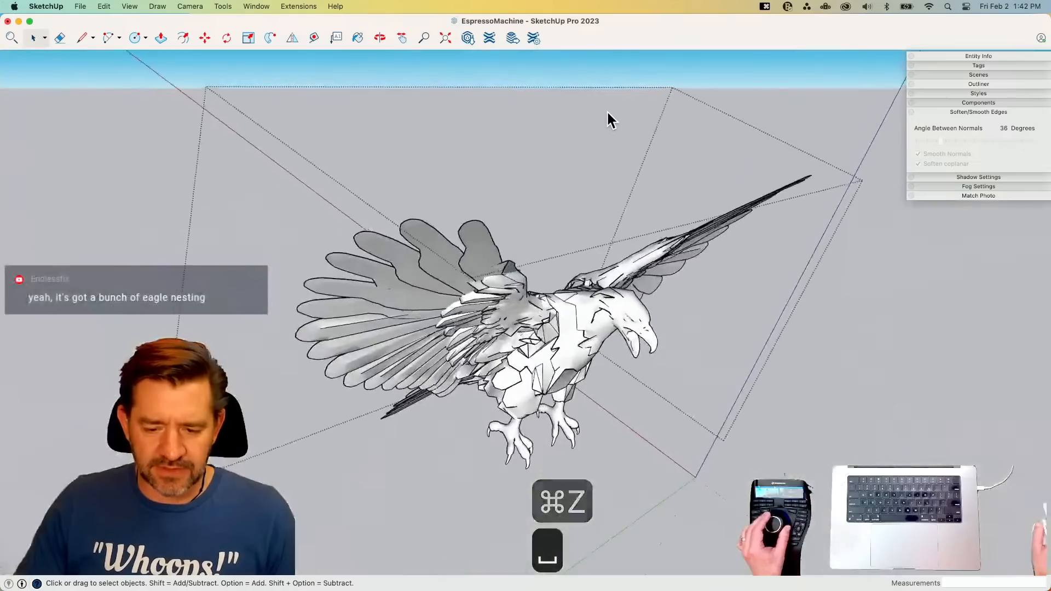
- Leave the eagle's editing mode, lower the whole eagle about 1 5/16 inches into the dome, and clear the selection
left_click(576, 84)
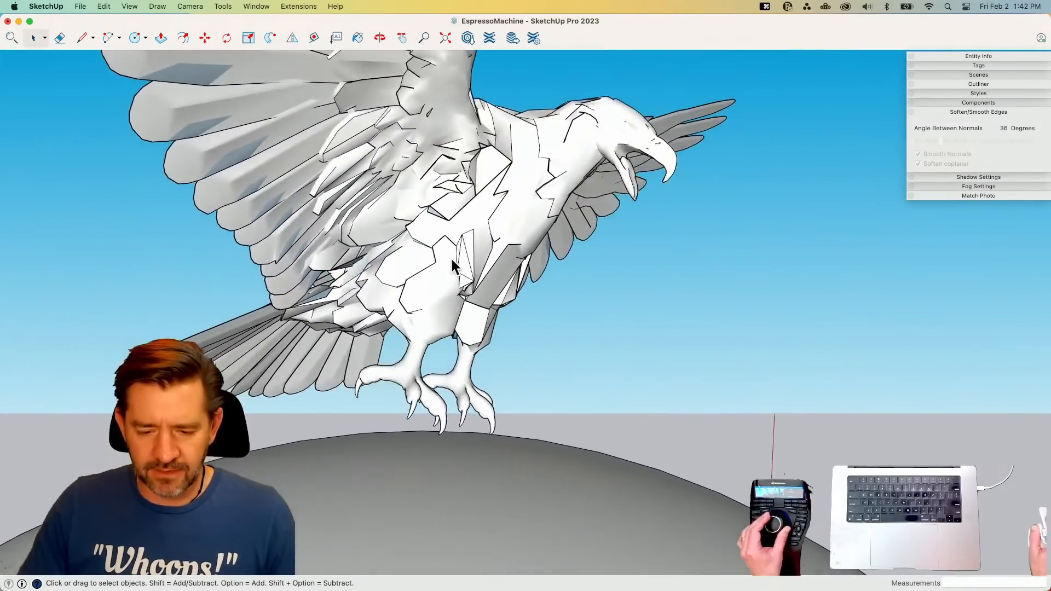
left_click(451, 258)
key("m")
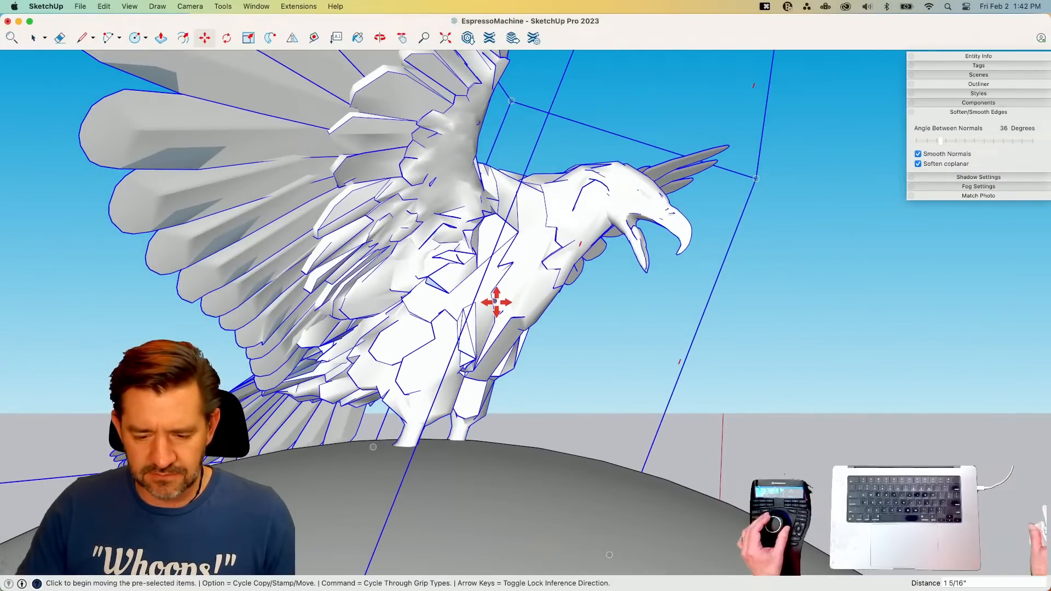
key("space")
left_click(767, 389)
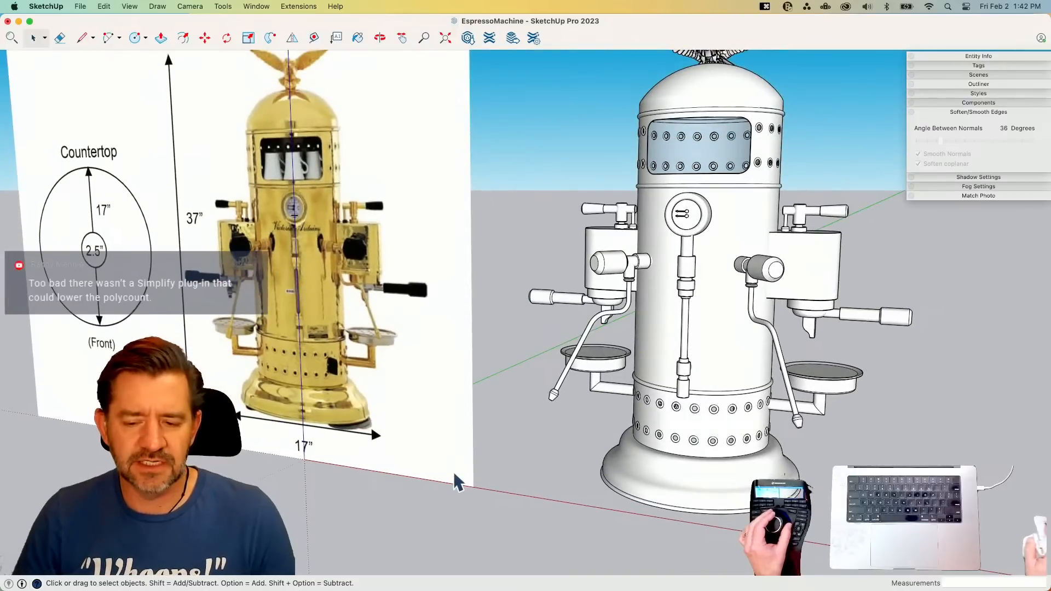
- Open the machine body, paint the blue-grey interior behind the window opening with the Snow color, and close the Colors window
left_click(721, 169)
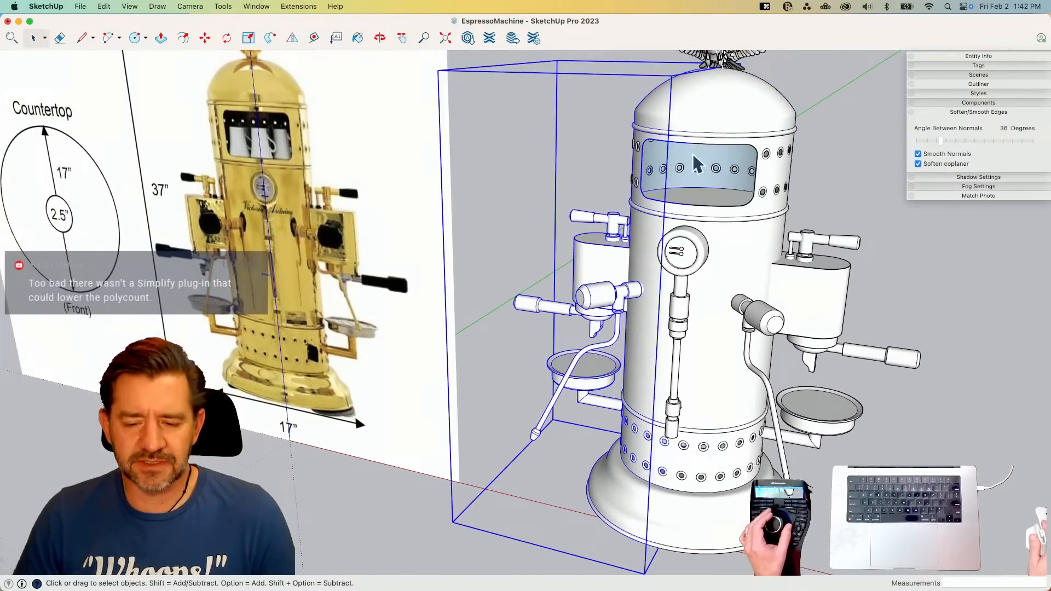
double_click(695, 163)
key("b")
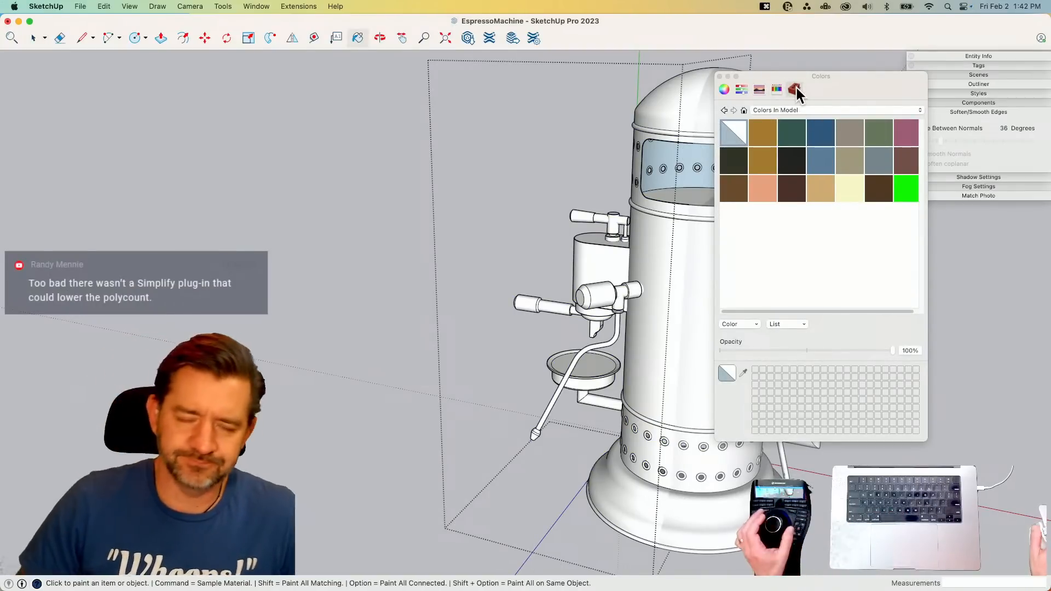
left_click(760, 88)
left_click(777, 89)
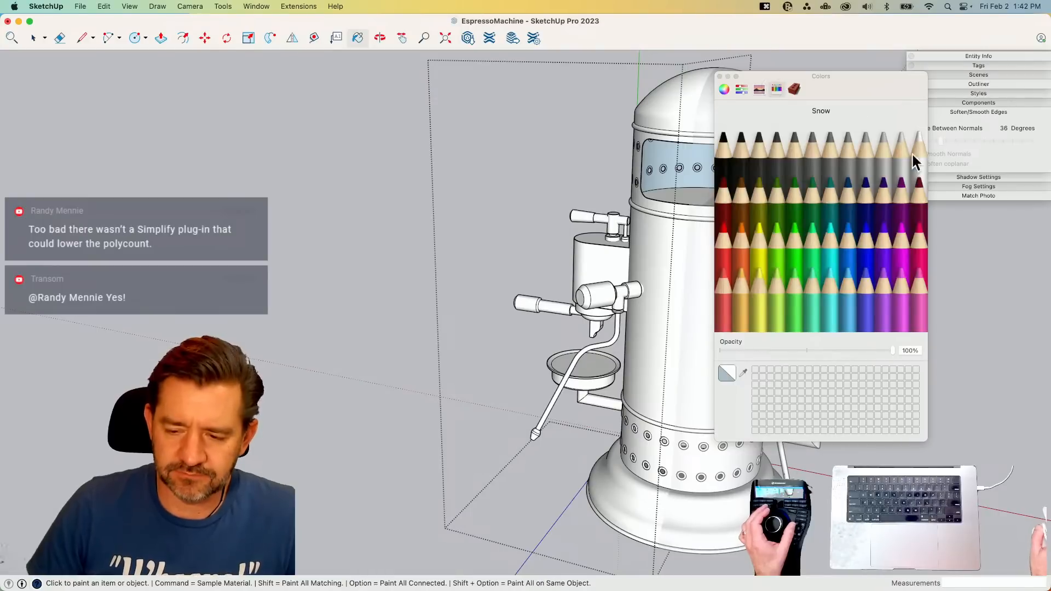
key("space")
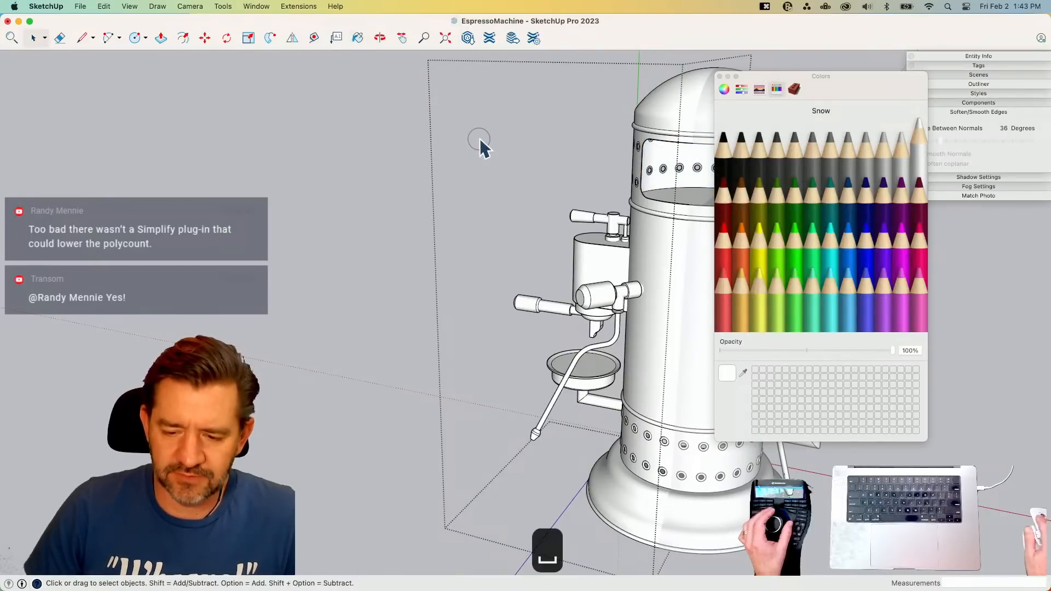
left_click(719, 75)
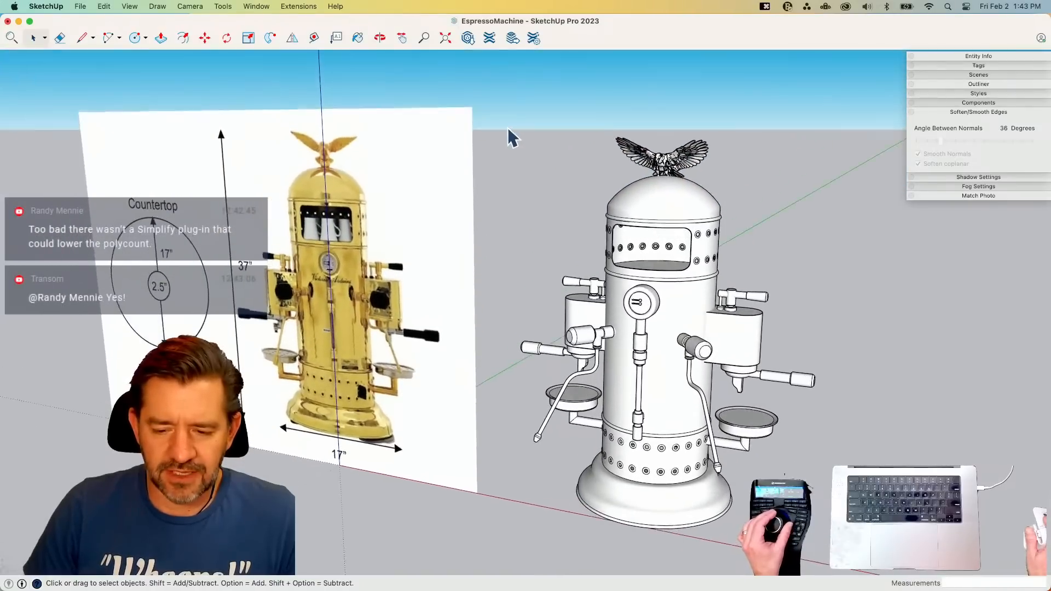
- Open the eagle, select its geometry, soften its edges at 180 degrees with Smooth Normals and Soften coplanar enabled, and leave the group
double_click(672, 173)
triple_click(597, 249)
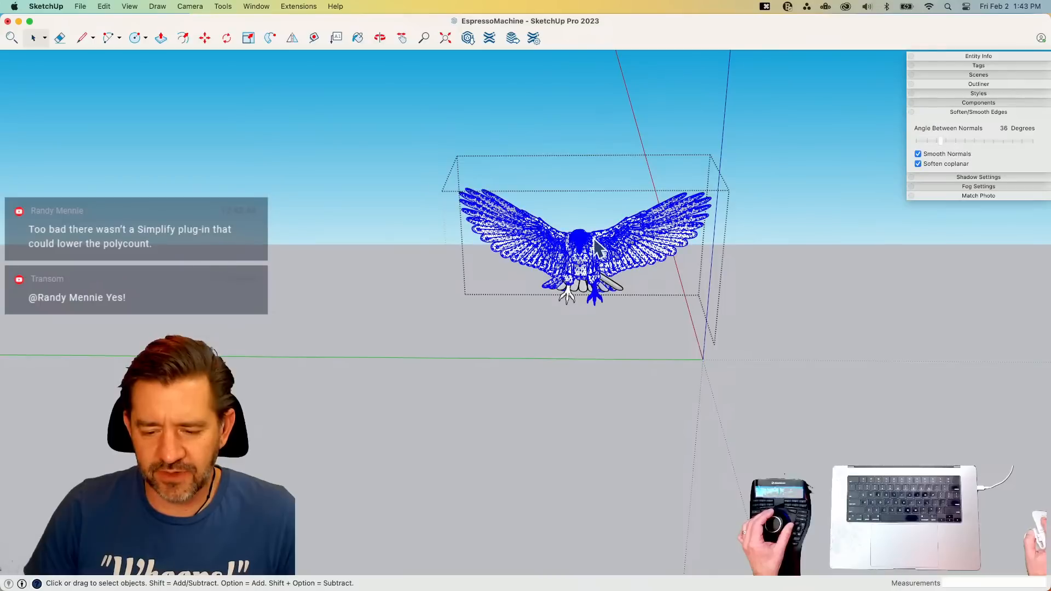
left_click_drag(779, 359, 782, 362)
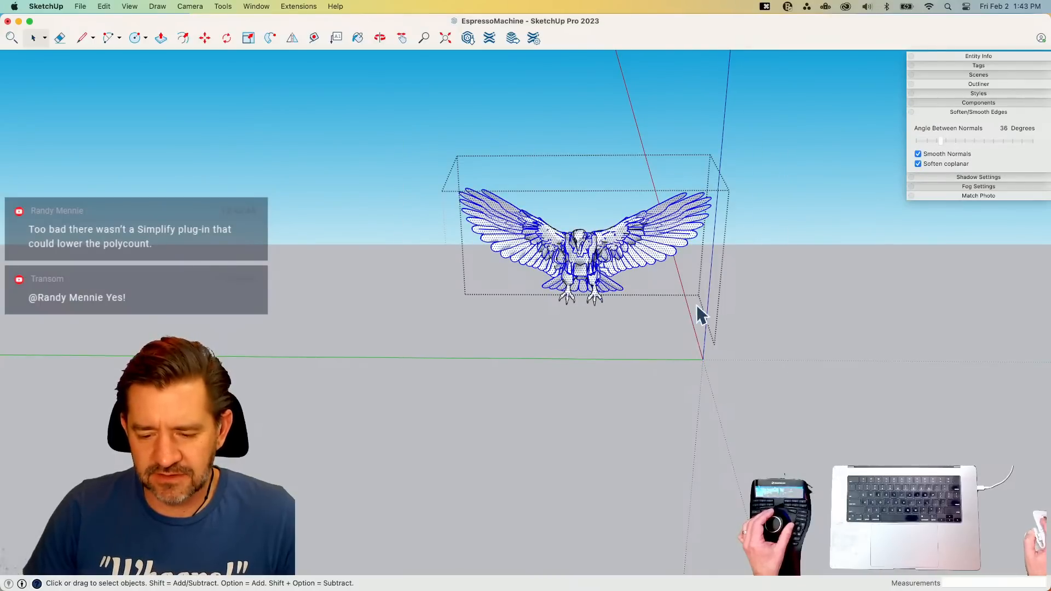
left_click(918, 163)
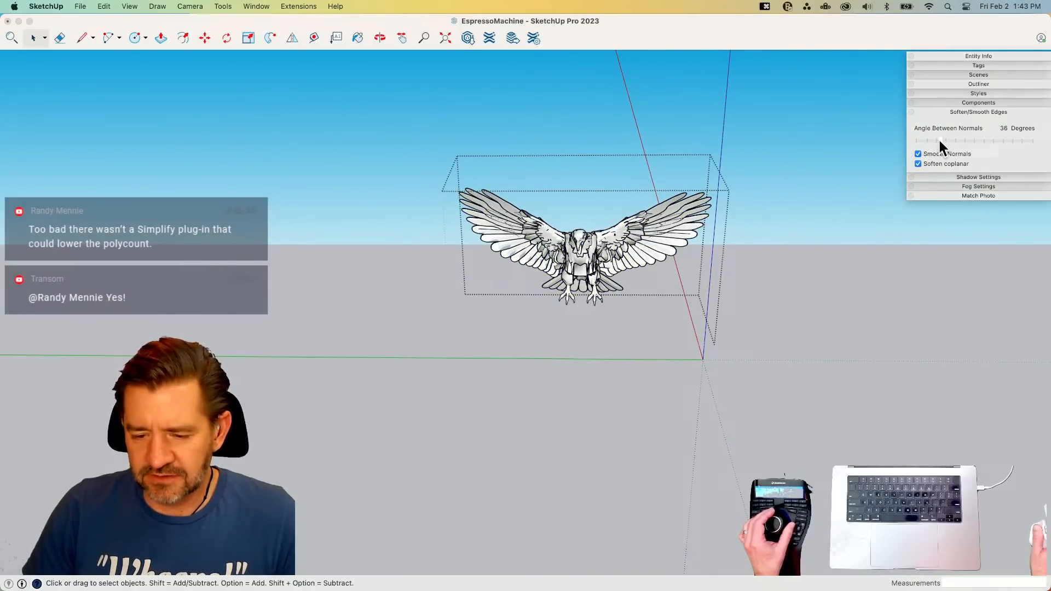
left_click_drag(982, 141, 1046, 142)
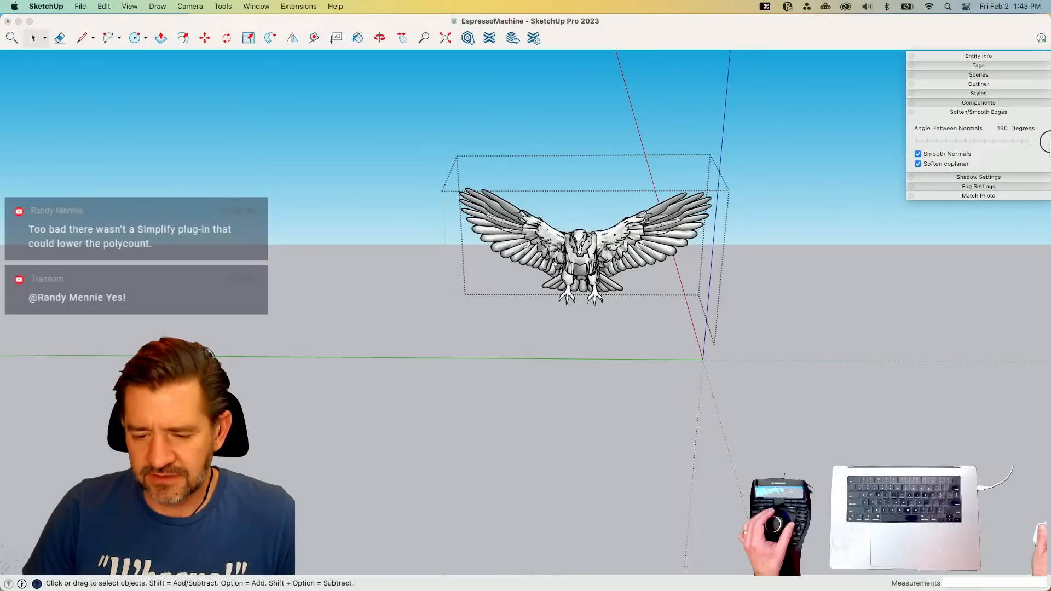
left_click(744, 155)
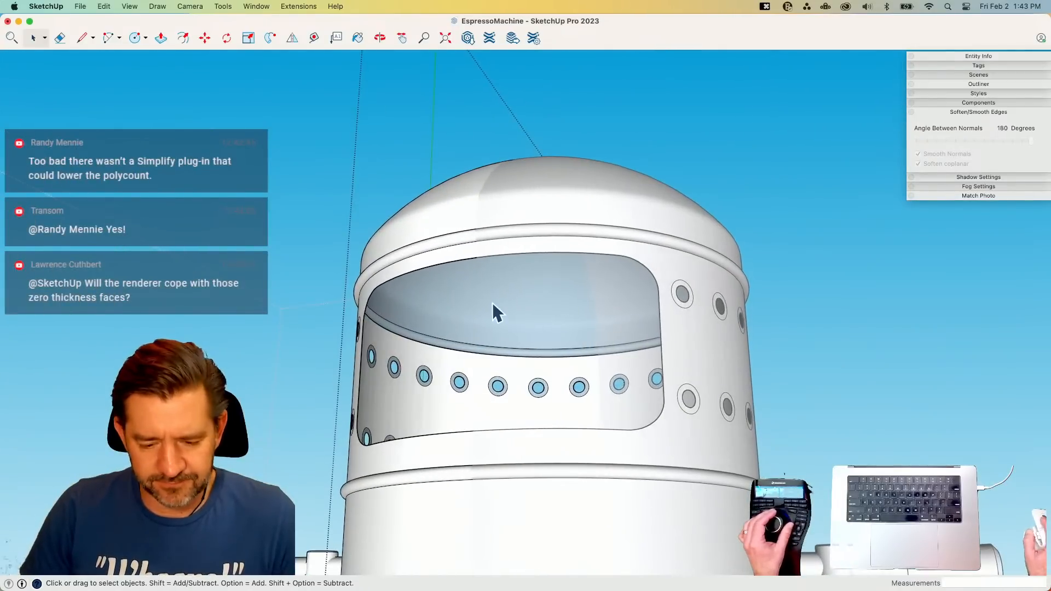
- Draw a line about 1' 11 3/4" across the dome's inside base to cap it, and delete the unwanted face below the cap
key("l")
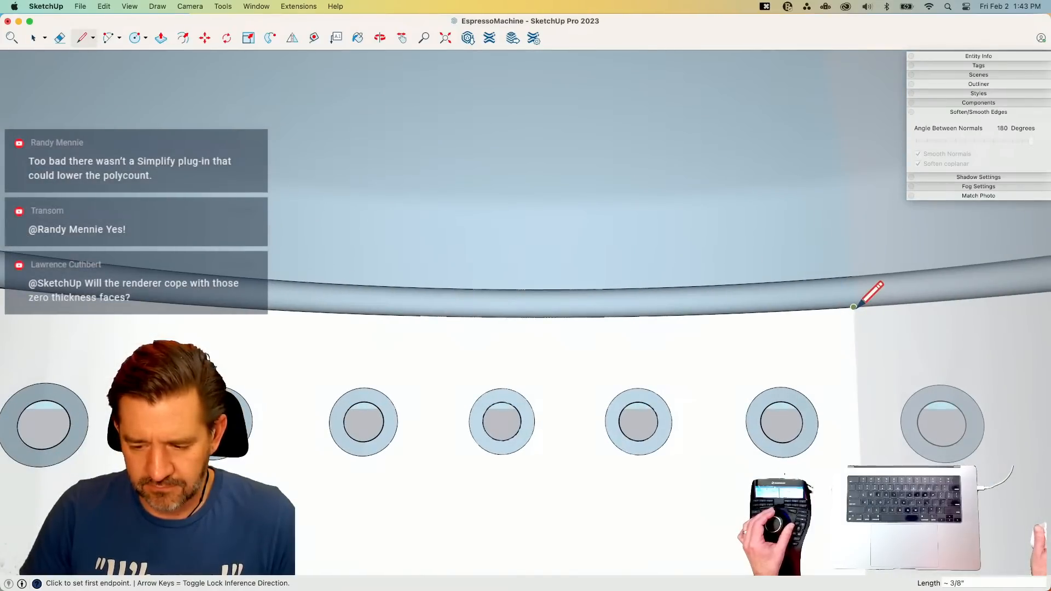
left_click(854, 306)
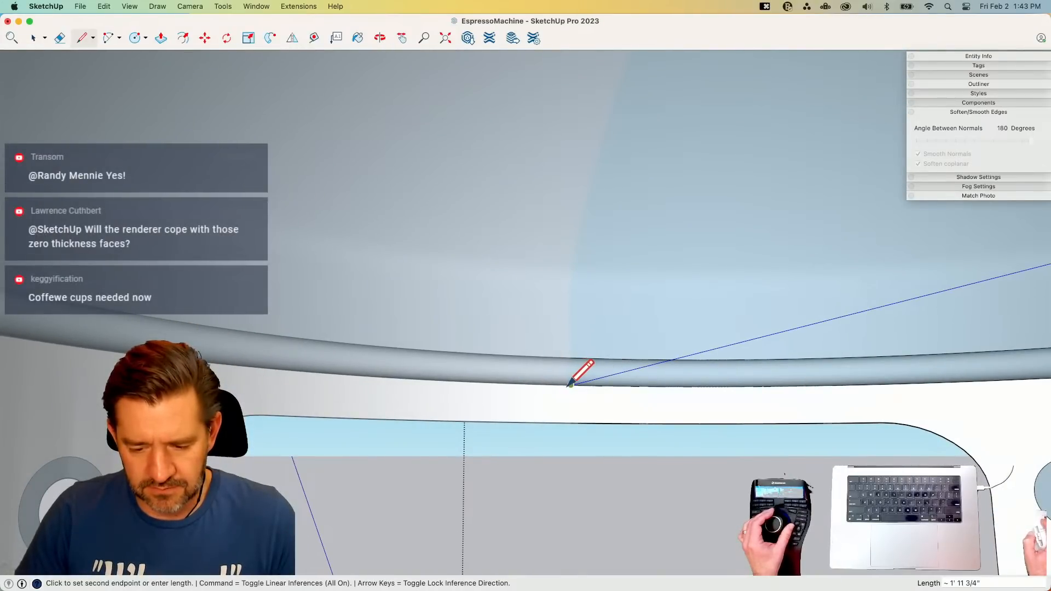
left_click(569, 384)
key("space")
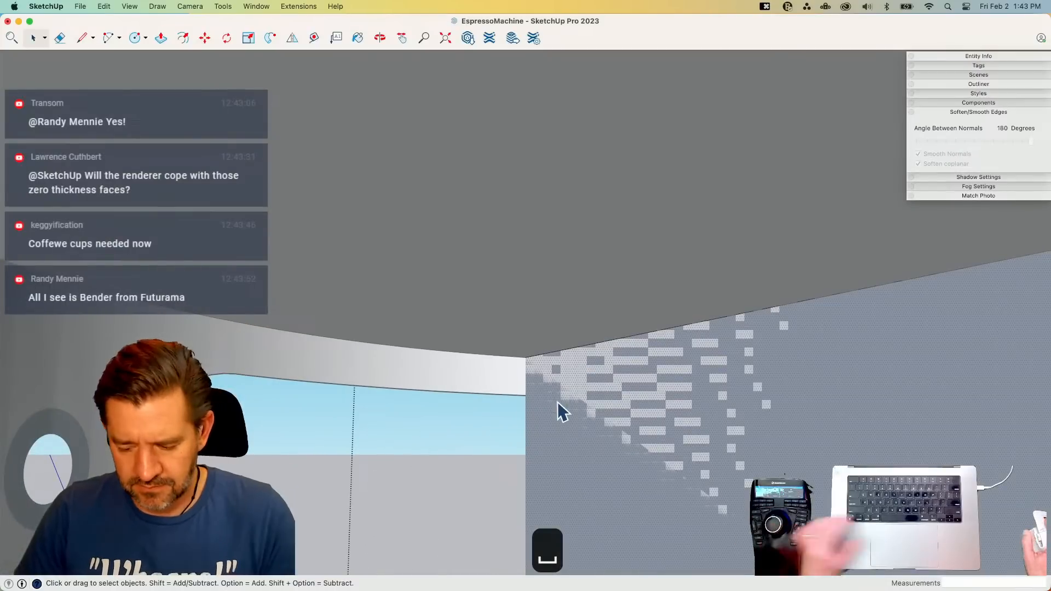
key("BackSpace")
- Hide the straight edge running across the new cap inside the dome
key("e")
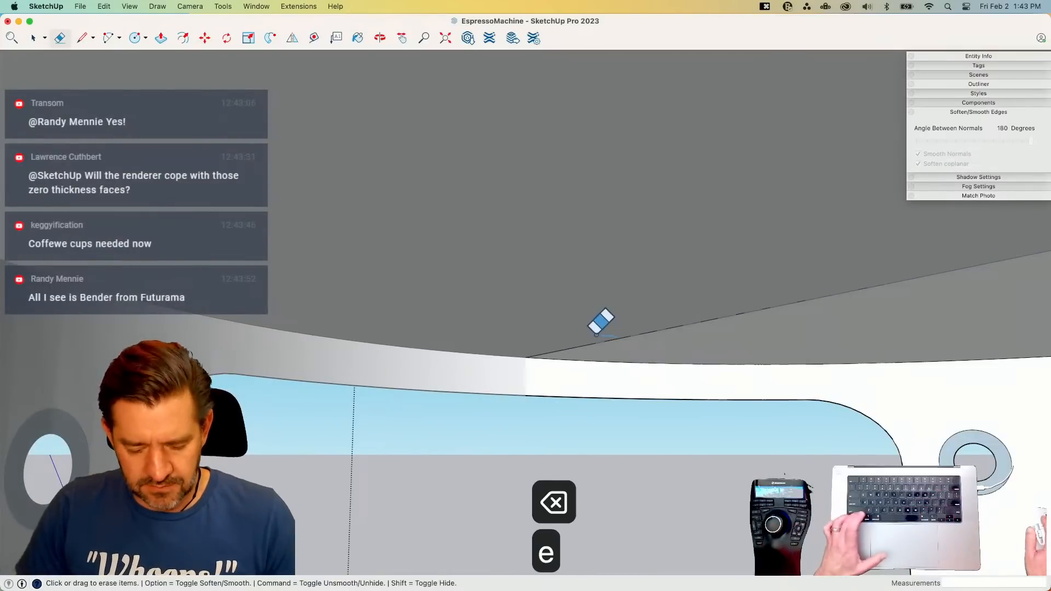
left_click_drag(608, 329, 632, 349, "shift")
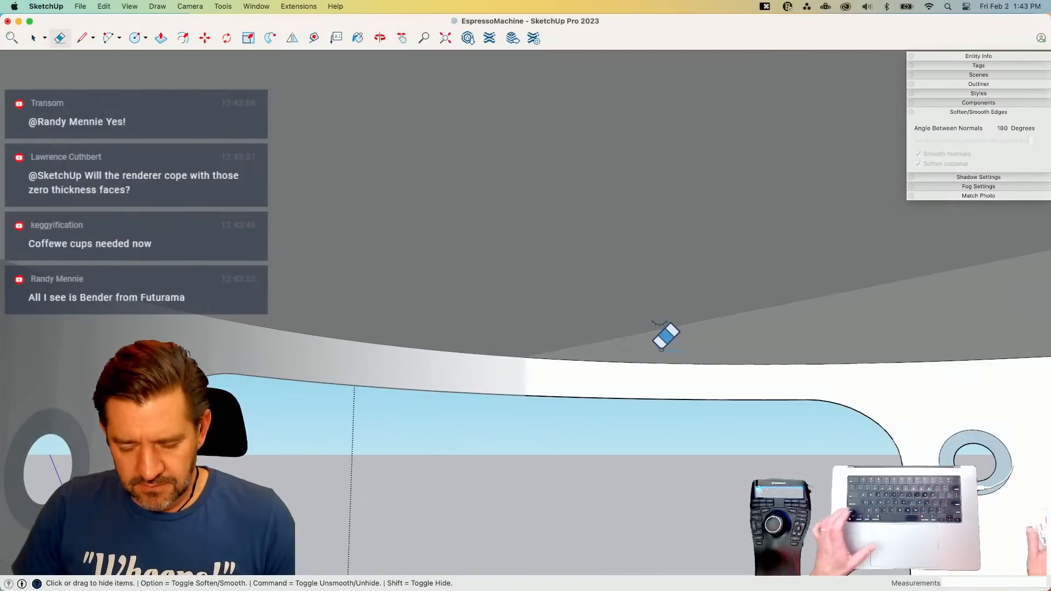
key("space")
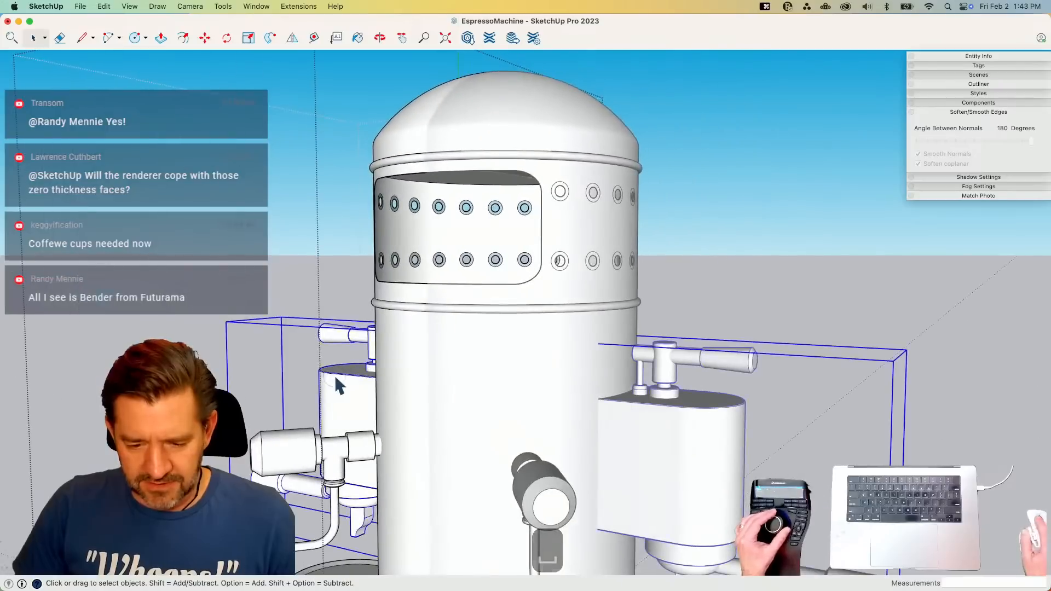
- Leave the machine body's editing mode, save the model, and dismiss the problem-check notice
left_click(257, 253)
left_click(257, 253)
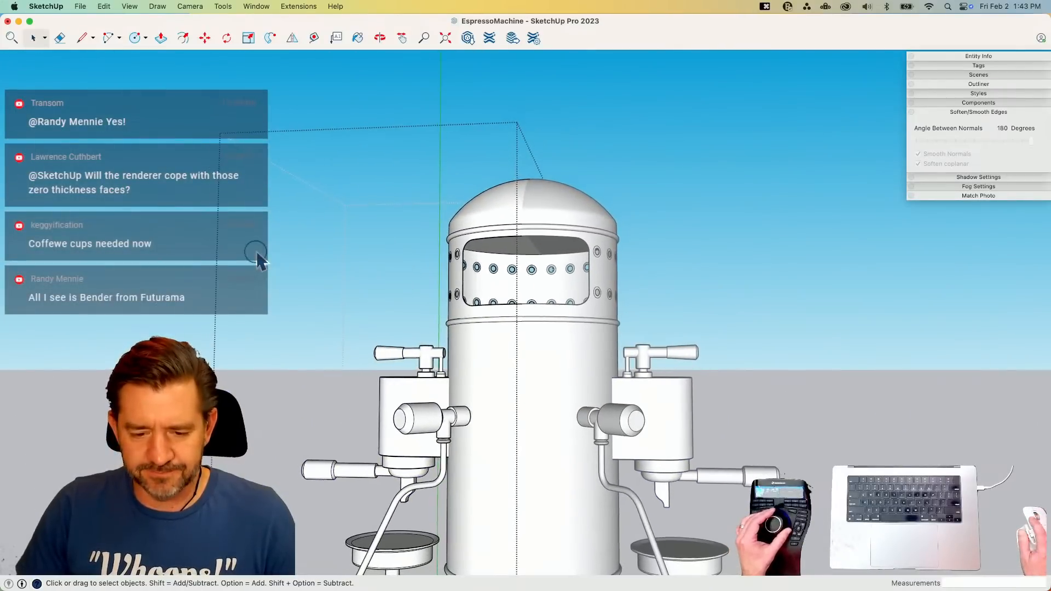
left_click(98, 229)
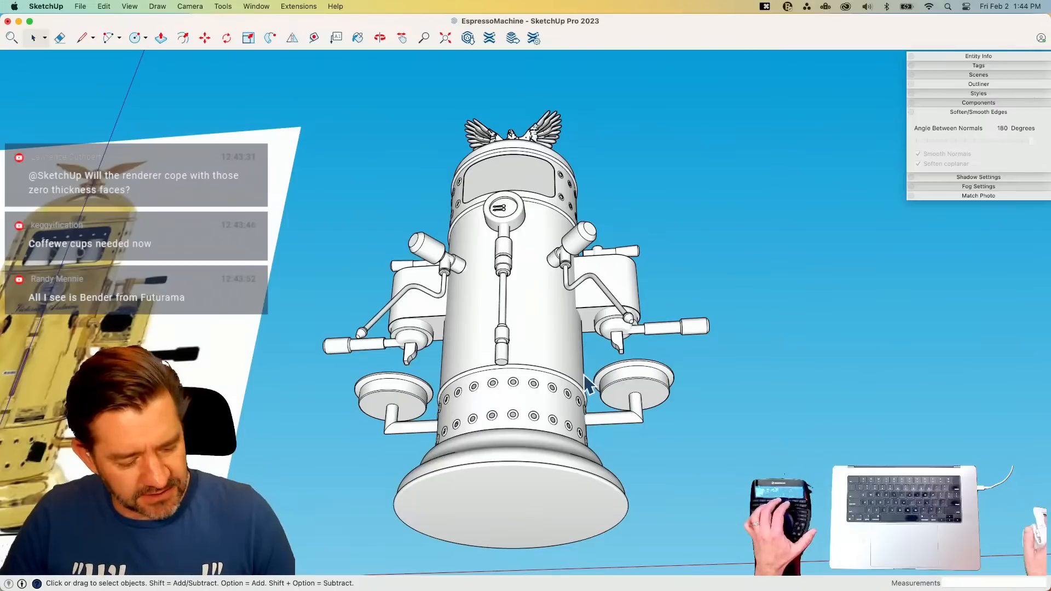
key("super+s")
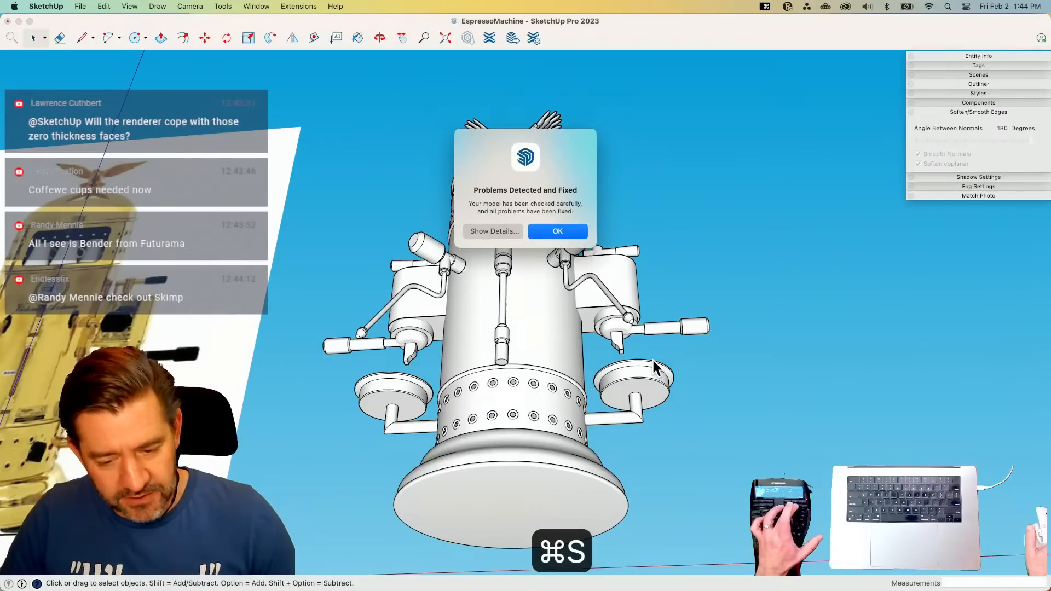
left_click(560, 231)
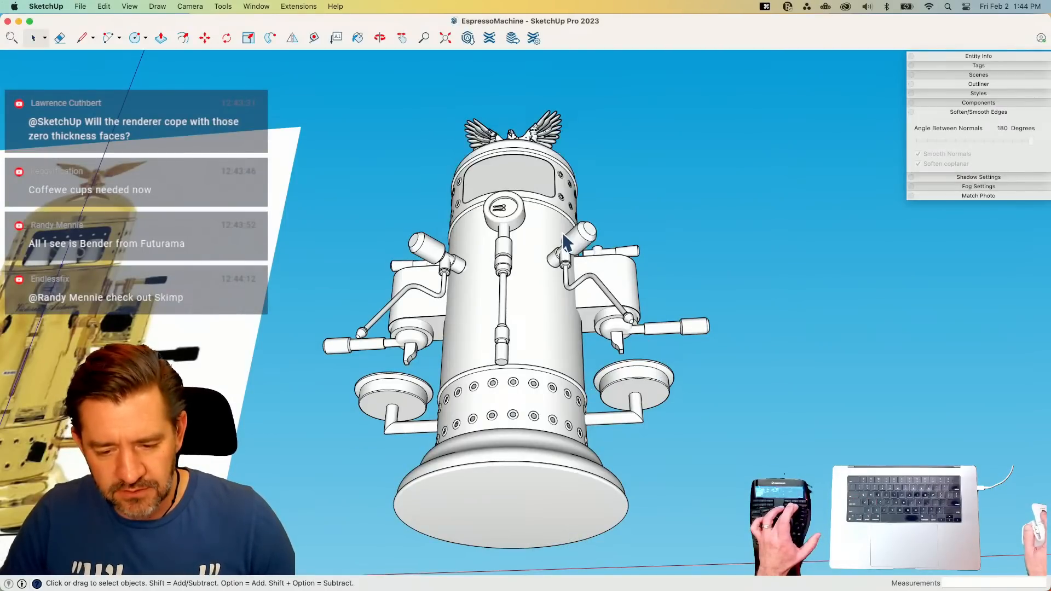
- Show hidden geometry, measure across the base with the Tape Measure, and resize the whole model to a 17" base diameter
key("shift+q")
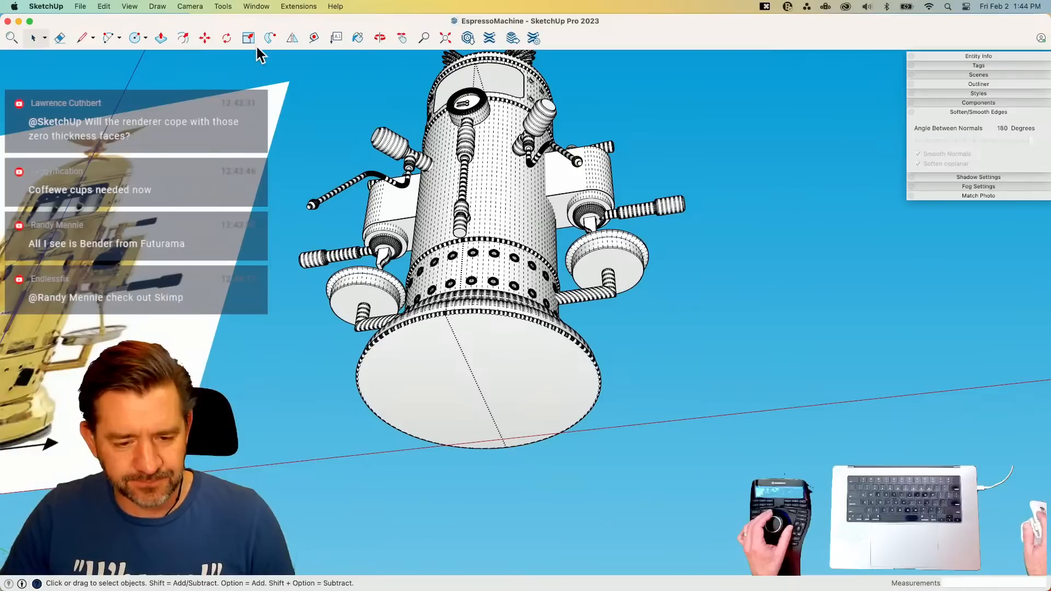
left_click(314, 37)
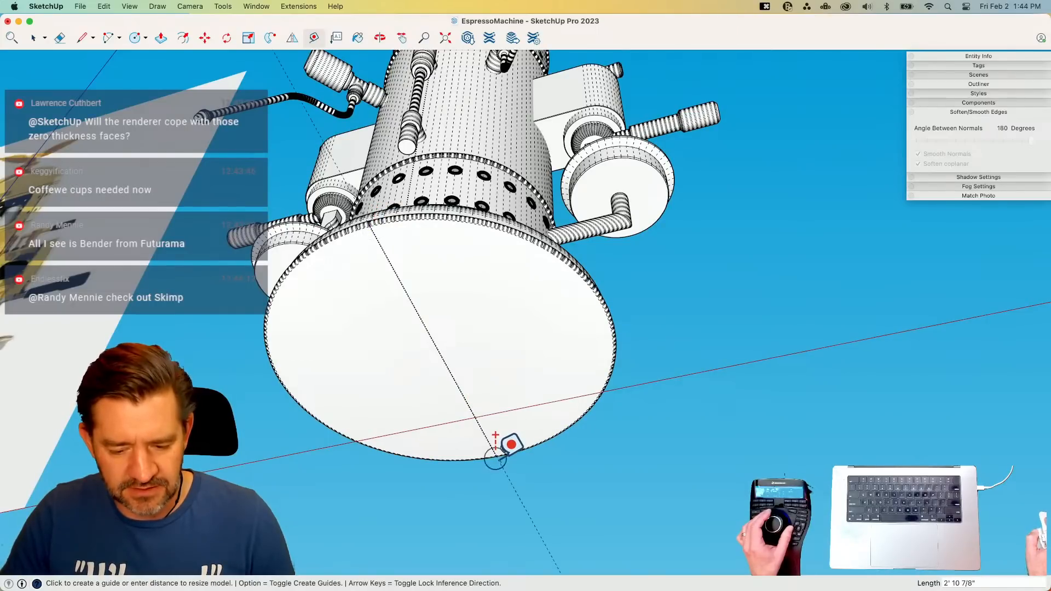
type("17\"")
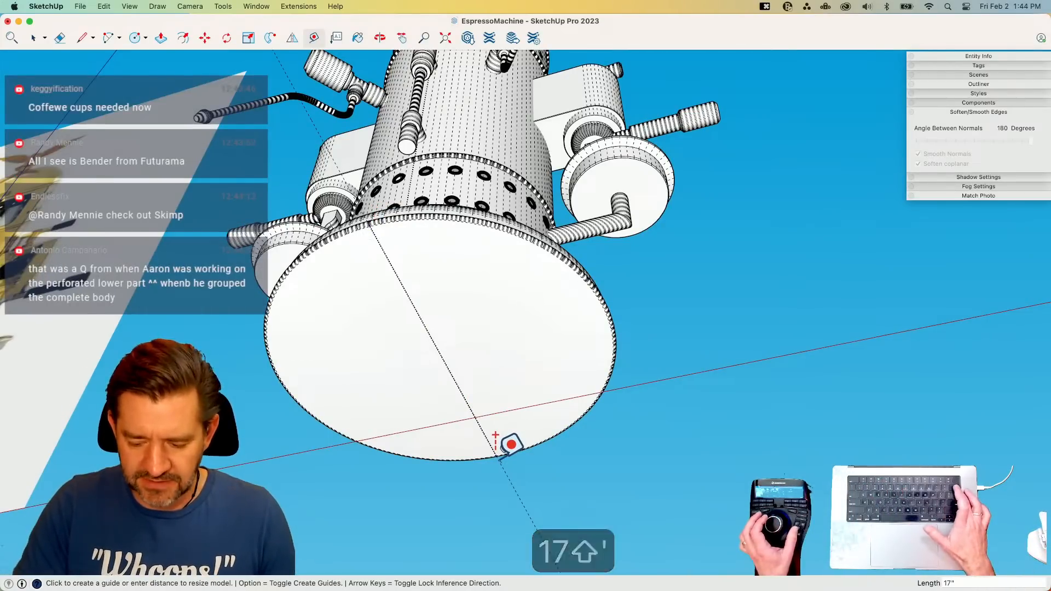
key("BackSpace")
type("\"")
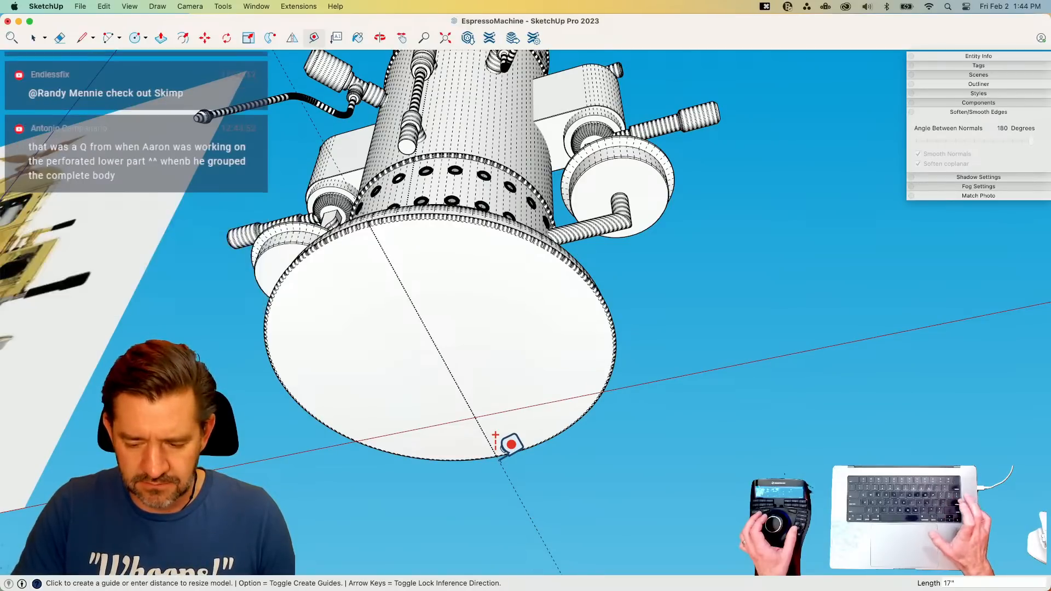
key("Return")
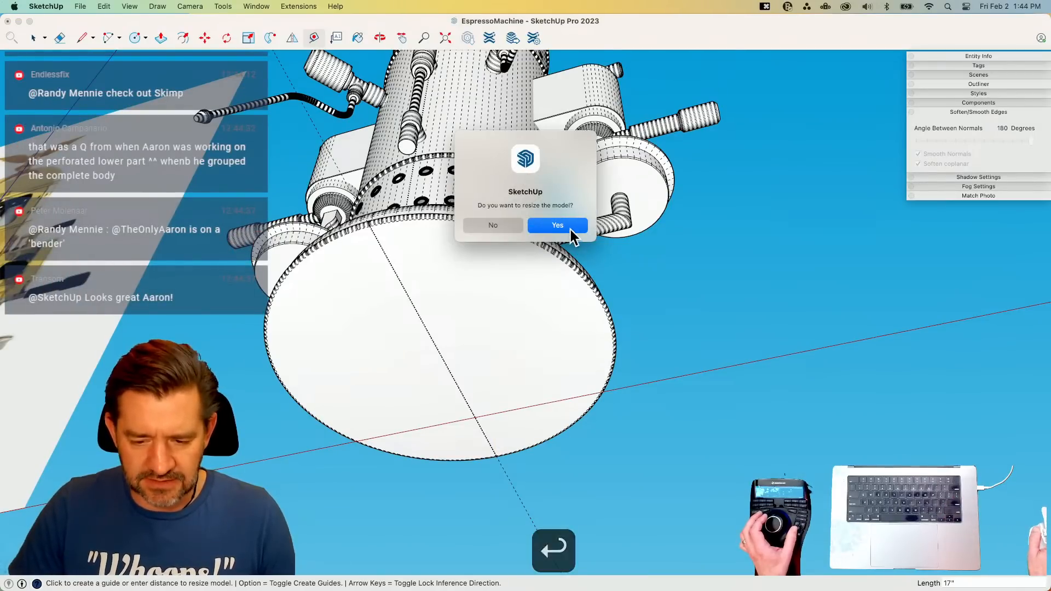
left_click(570, 229)
key("e")
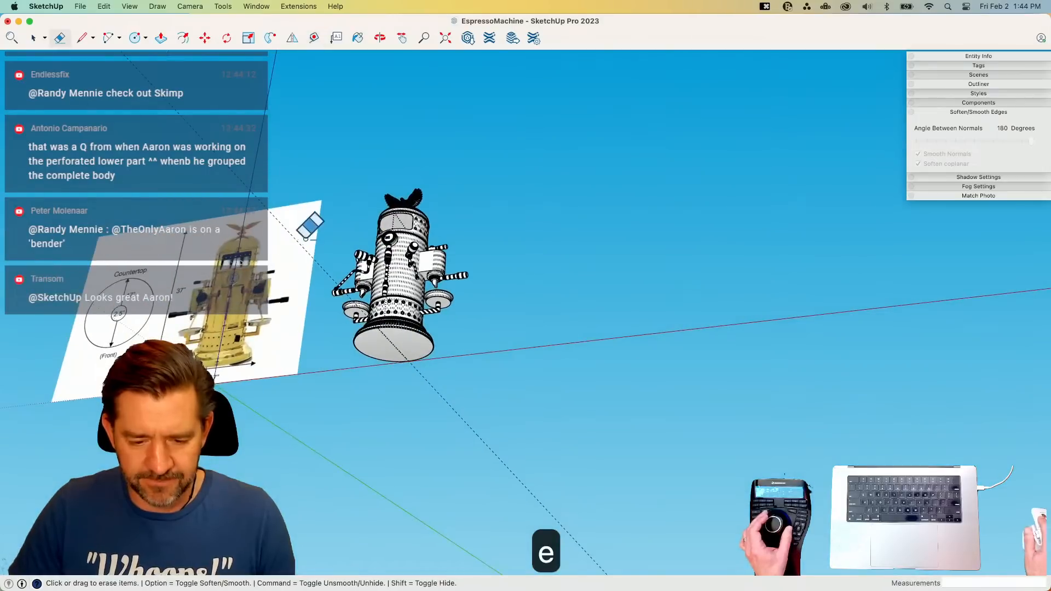
key("space")
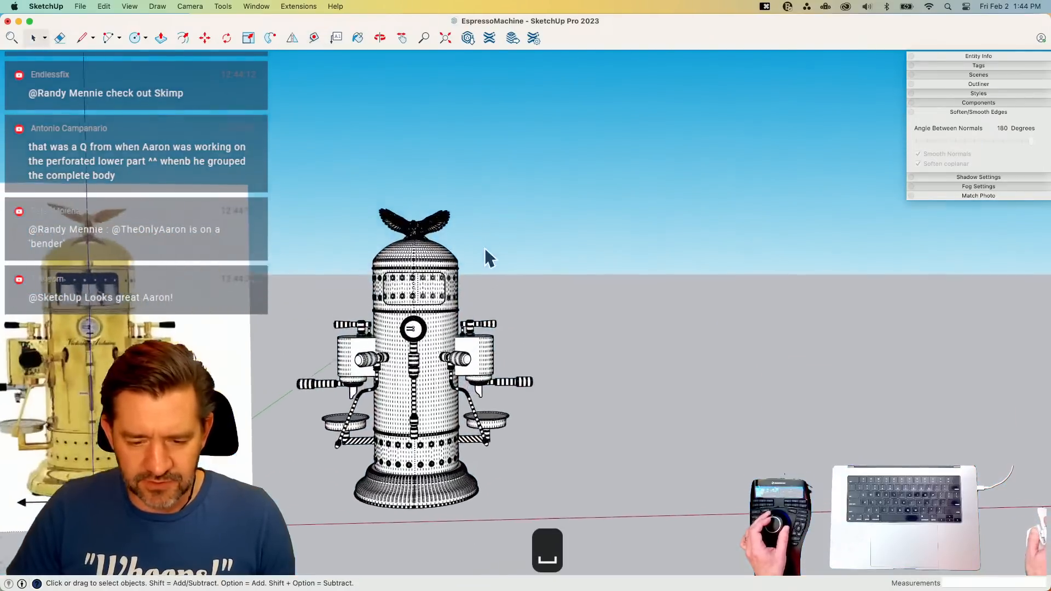
- Measure the machine's overall height straight down from the eagle's wing tip to ground level, without keeping a line
key("l")
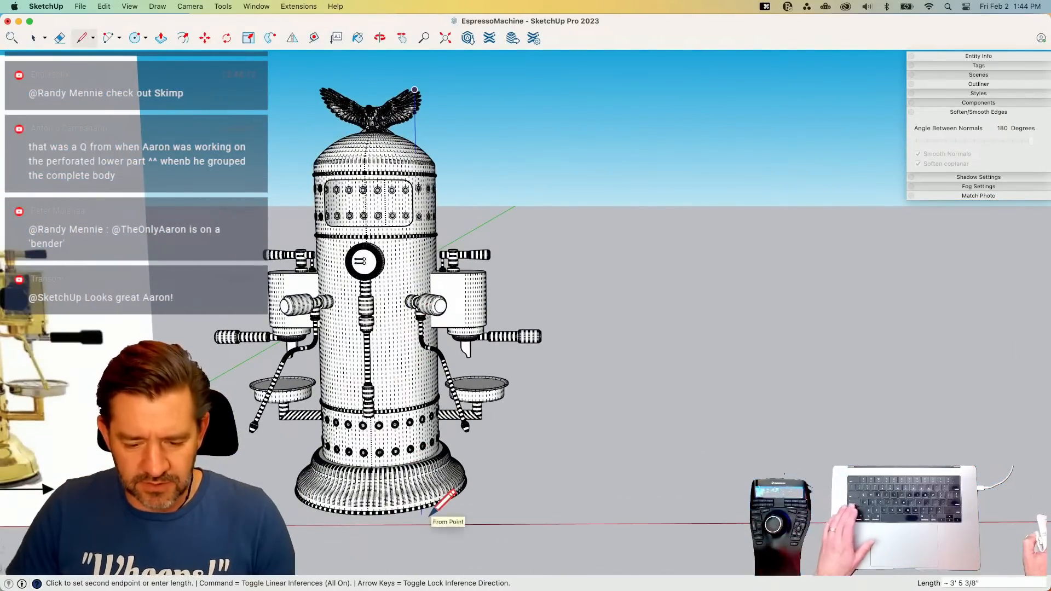
scroll(430, 515, "down", 1)
scroll(431, 515, "down", 1)
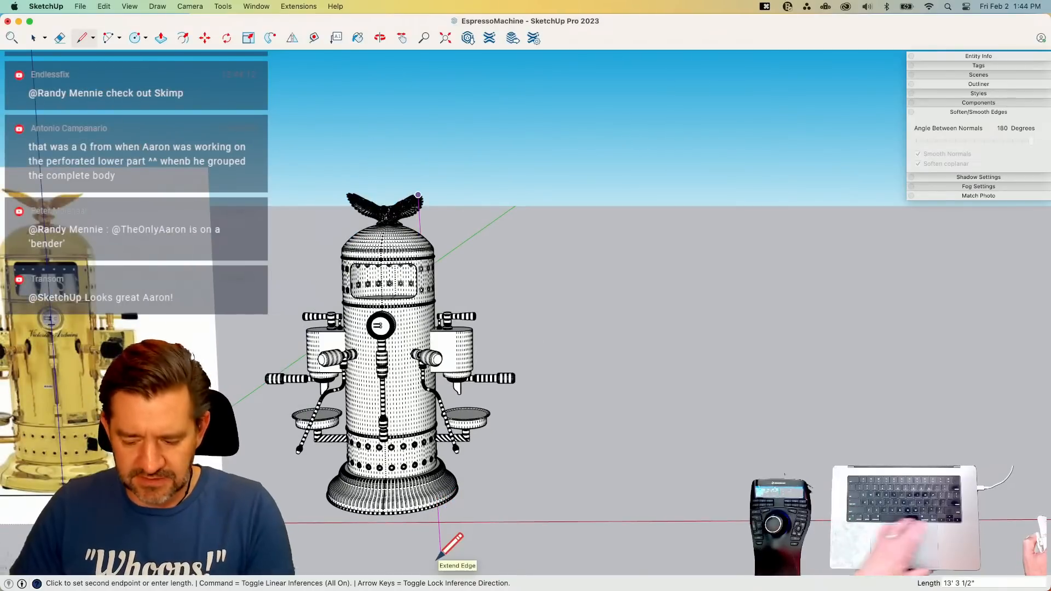
key("Up")
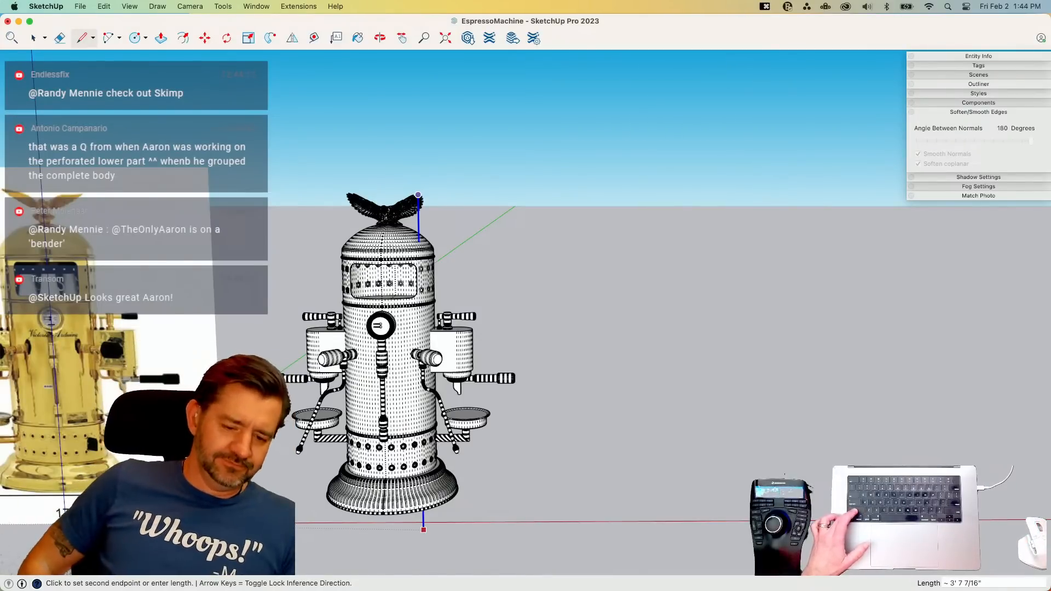
key("space")
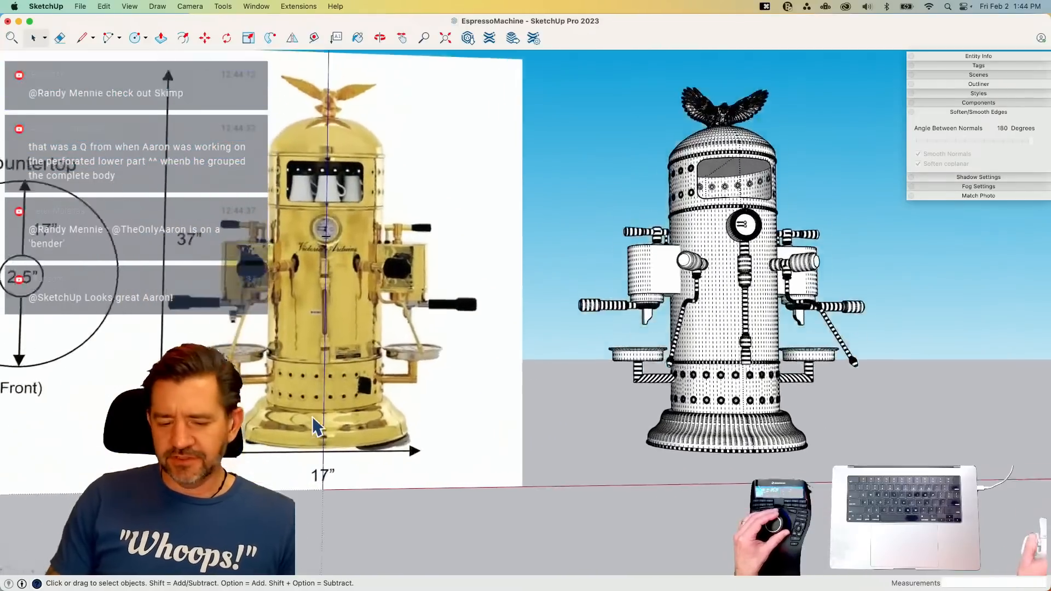
- Measure the 17" width arrow and the 37" height arrow on the reference image with the Line tool
key("l")
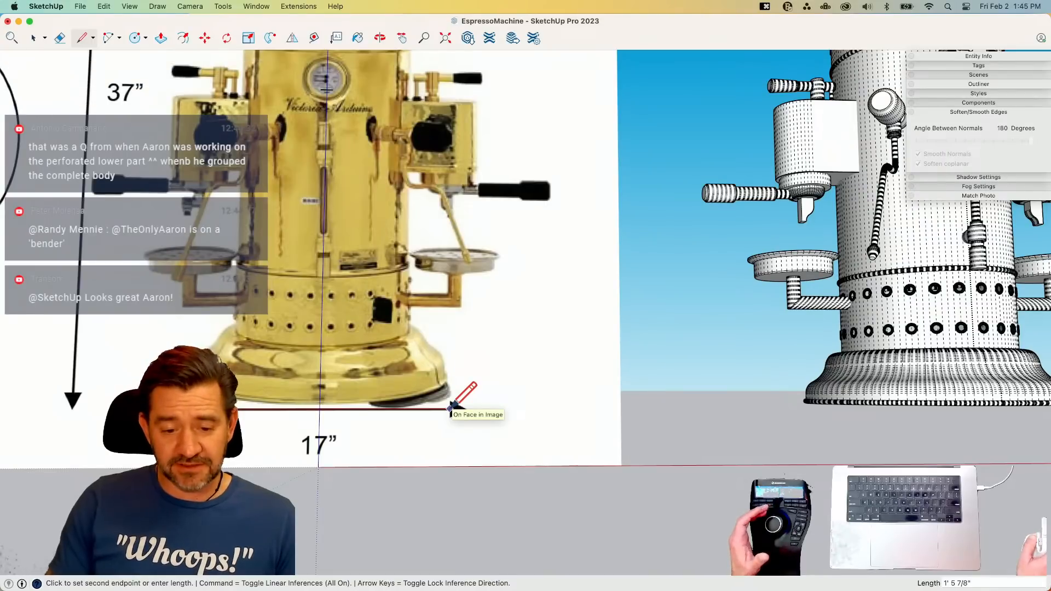
left_click(451, 407)
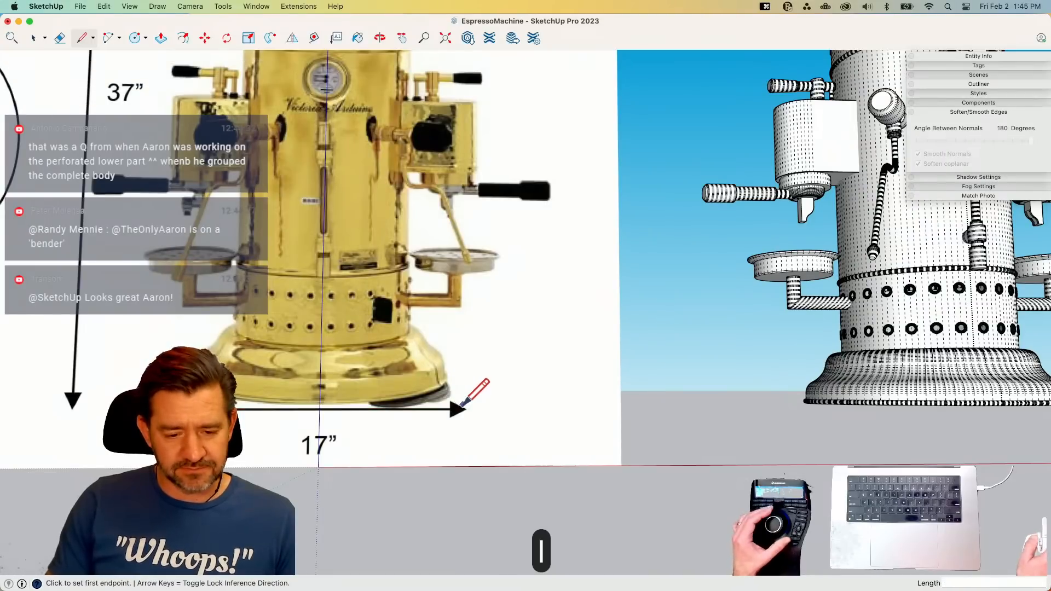
left_click(72, 393)
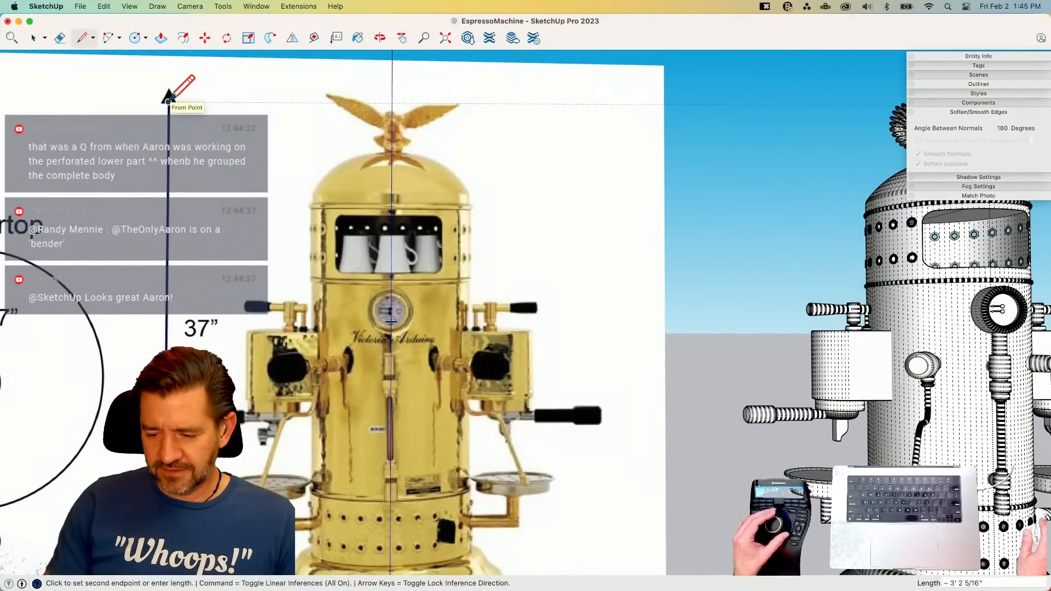
left_click(168, 101)
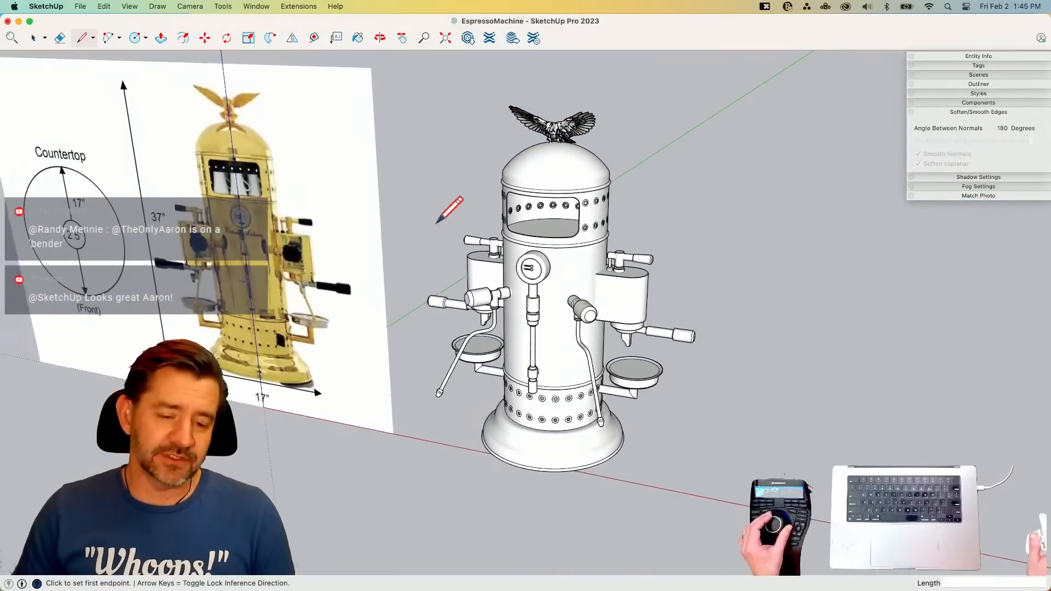
- Delete the reference image and the leftover edge on the blue axis
key("e")
left_click(389, 114)
key("space")
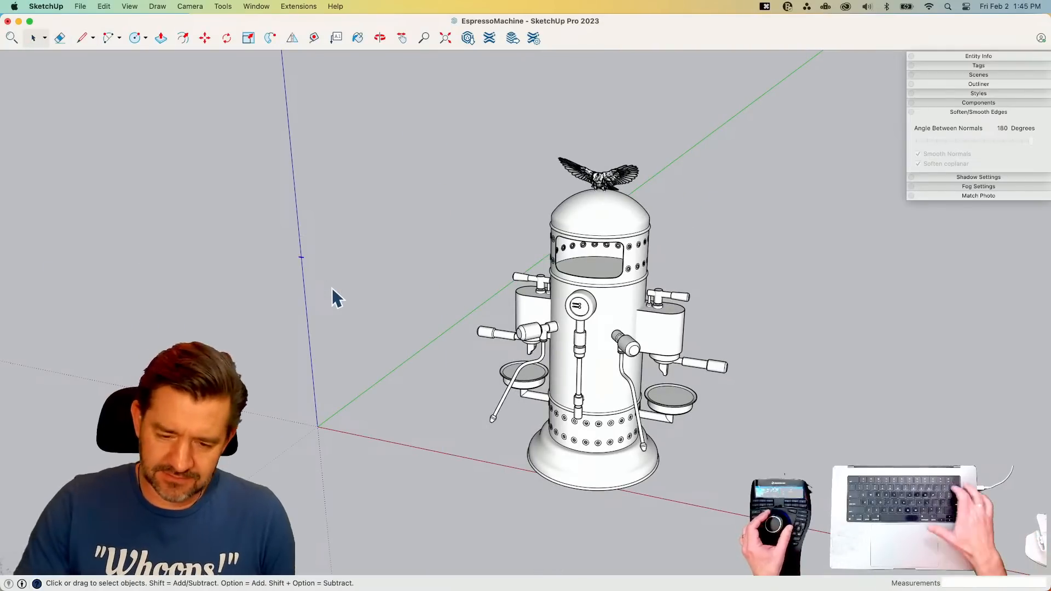
key("BackSpace")
- Select the entire espresso machine and move it about 3' 2 13/16" along the red axis toward the origin
left_click_drag(395, 108, 801, 554)
key("m")
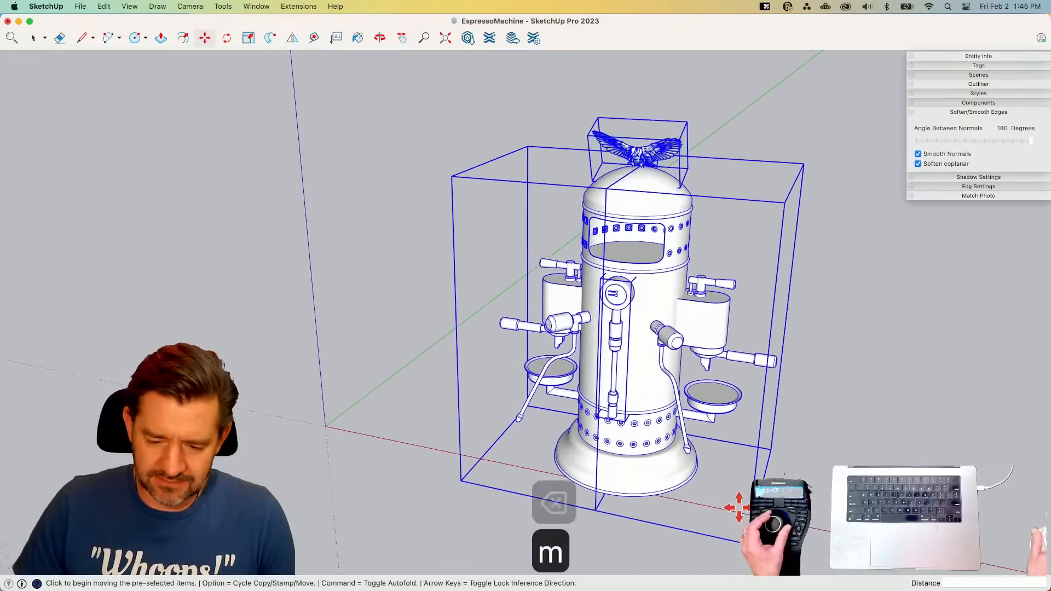
left_click(736, 517)
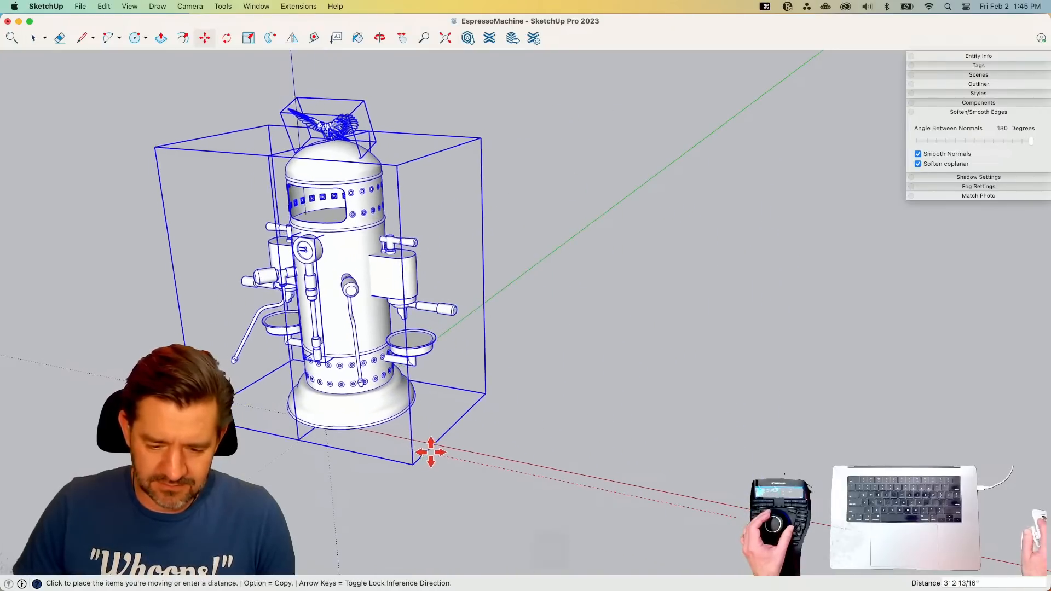
left_click(429, 451)
key("space")
- Make a single group from all the selected machine parts and save the model
right_click(436, 345)
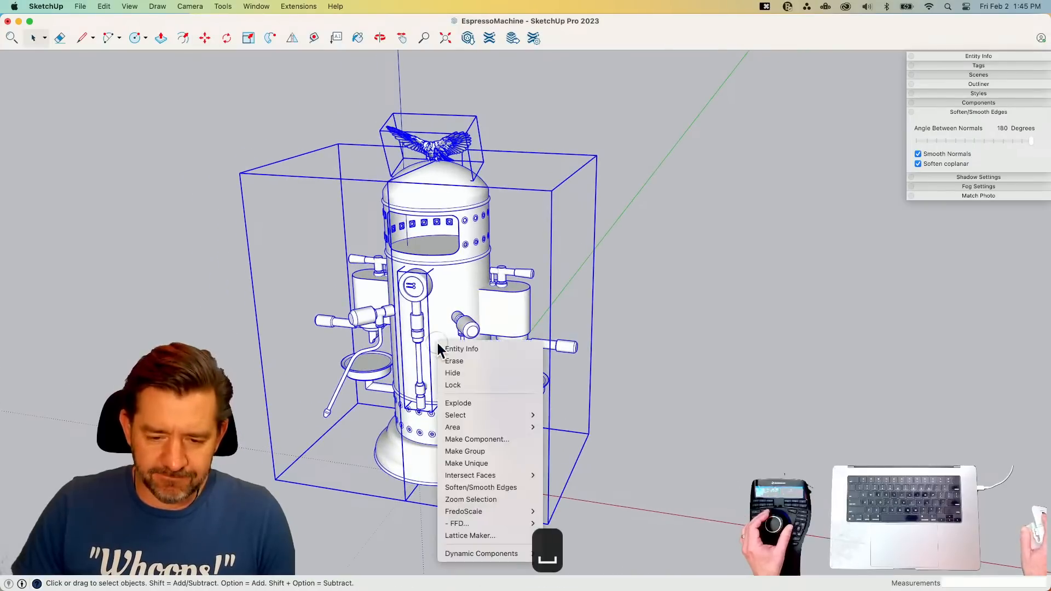
left_click(491, 451)
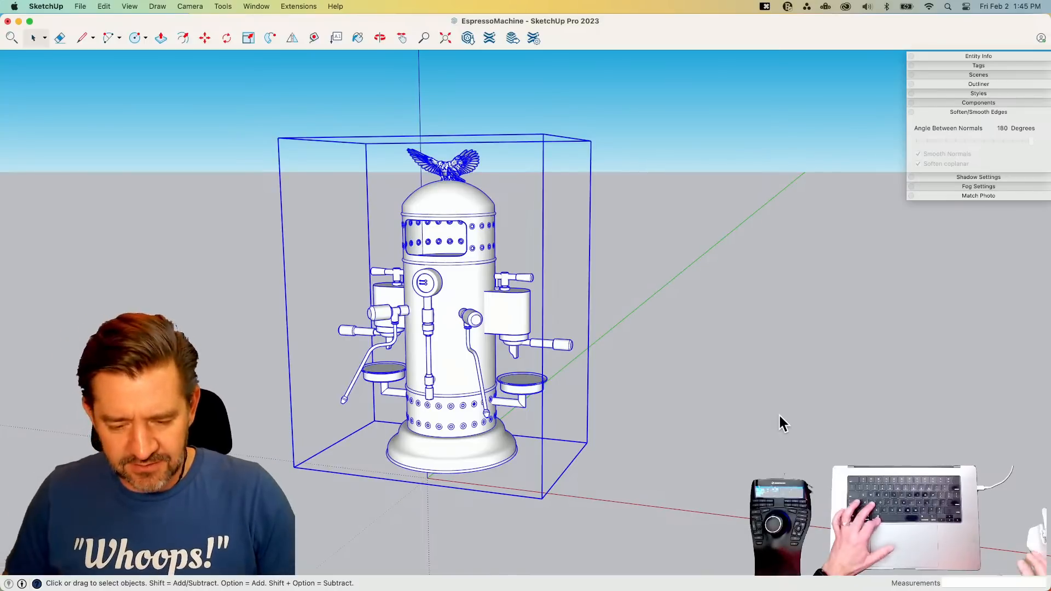
key("super+s")
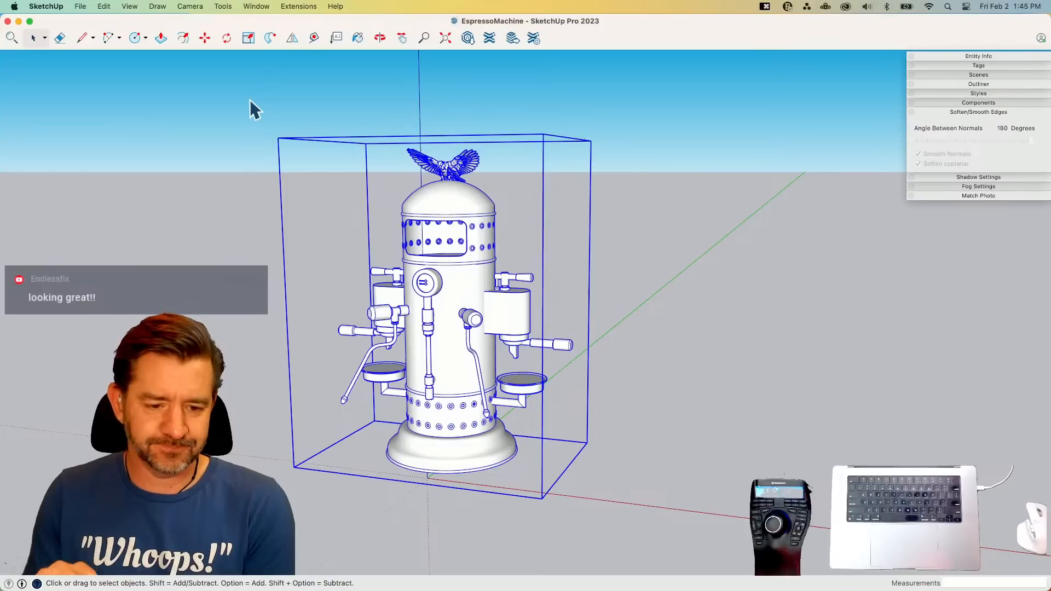
- Open 04_OutdoorPatio_ES.skp from the Desktop and dismiss the problem-check notice
left_click(80, 6)
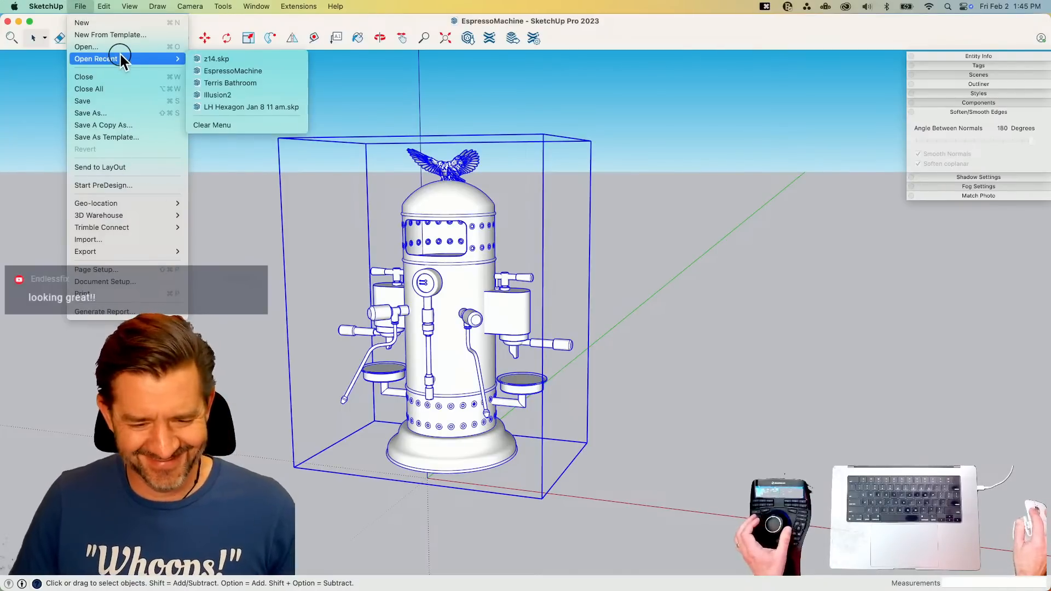
left_click(118, 47)
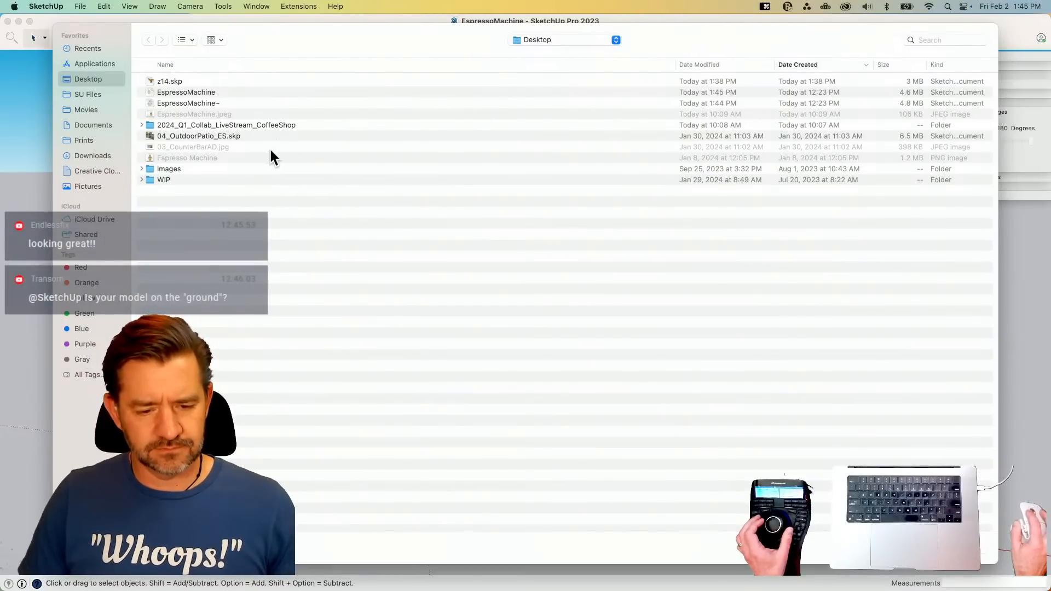
double_click(235, 136)
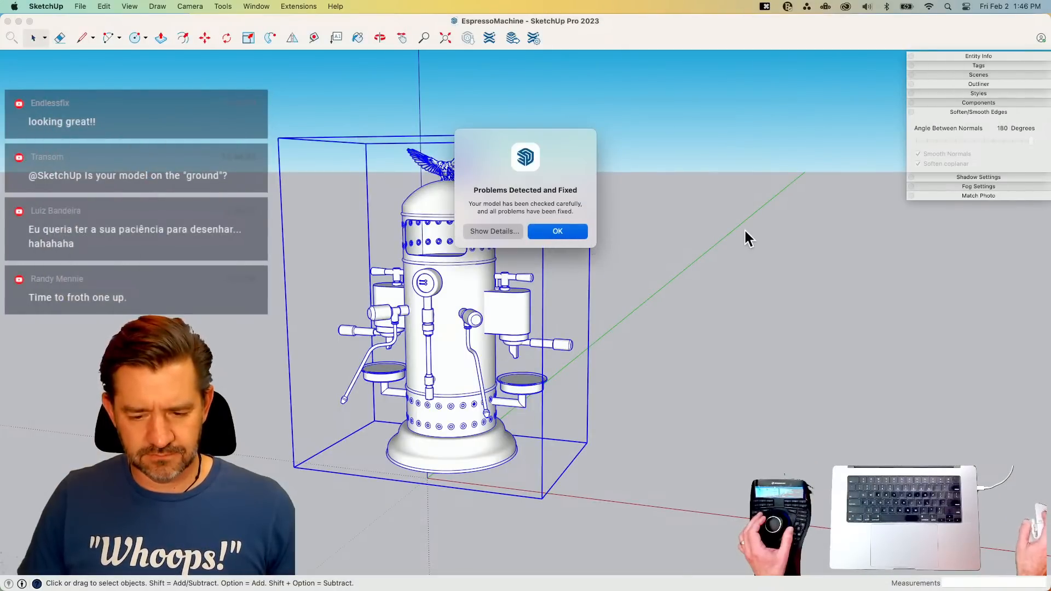
left_click(582, 235)
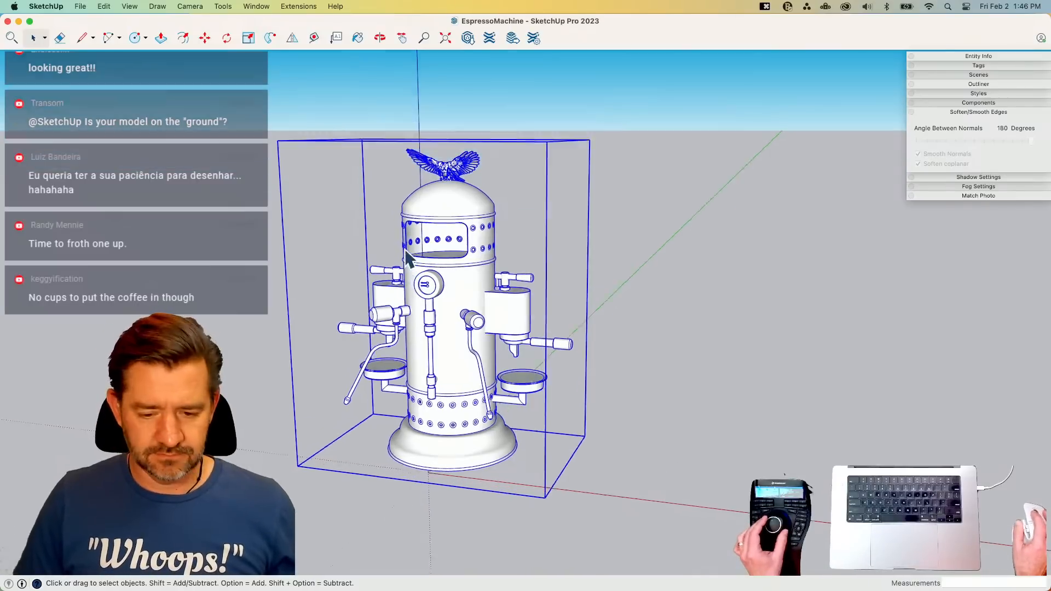
- Copy the machine group, switch to the 04_OutdoorPatio_ES.skp window, and paste the machine onto the wooden counter top
left_click(252, 6)
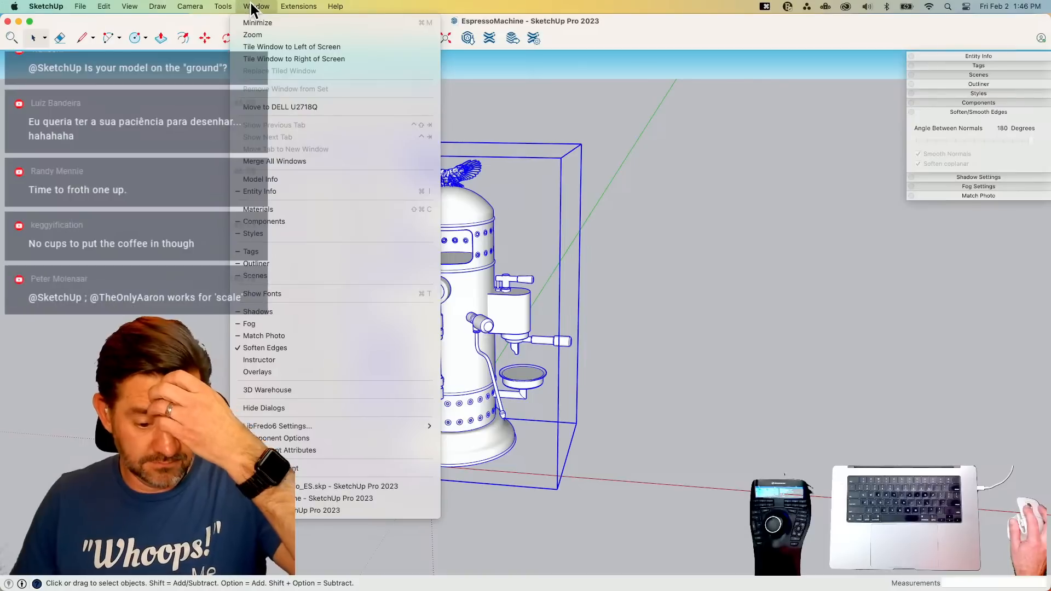
left_click(456, 323)
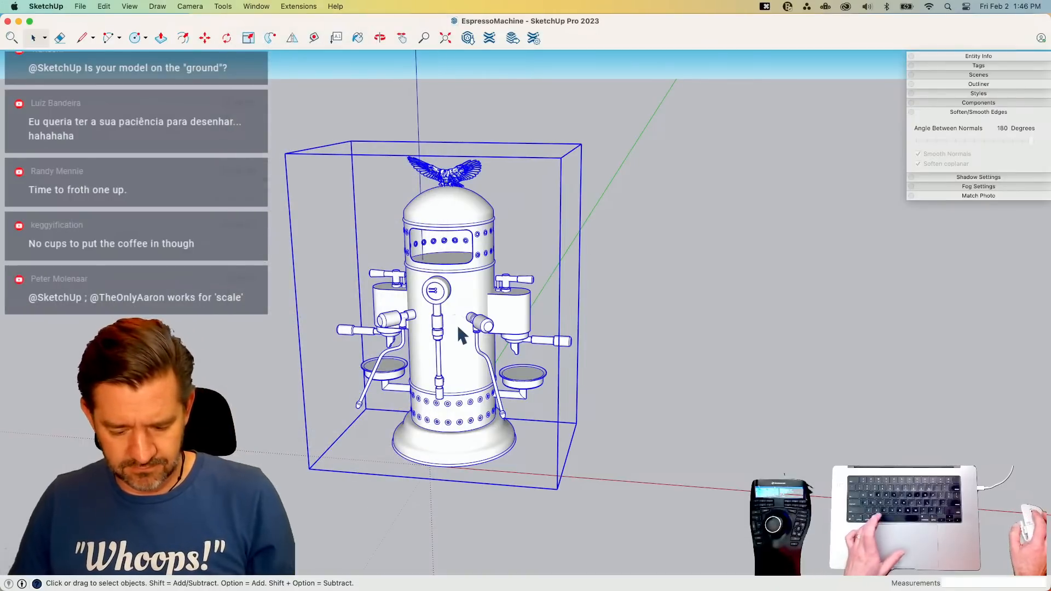
key("super+c")
left_click(271, 5)
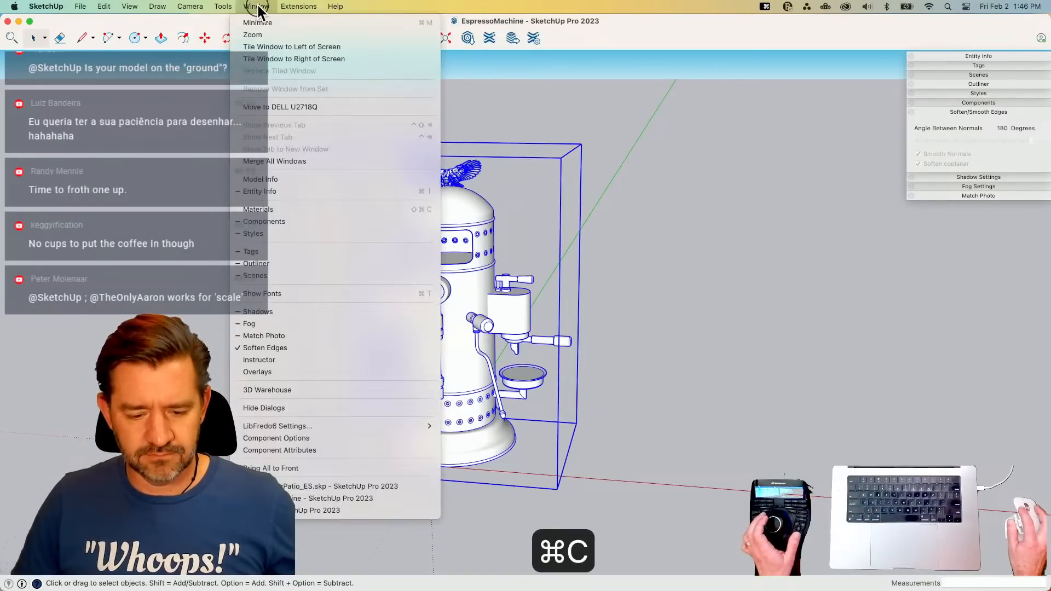
left_click(374, 485)
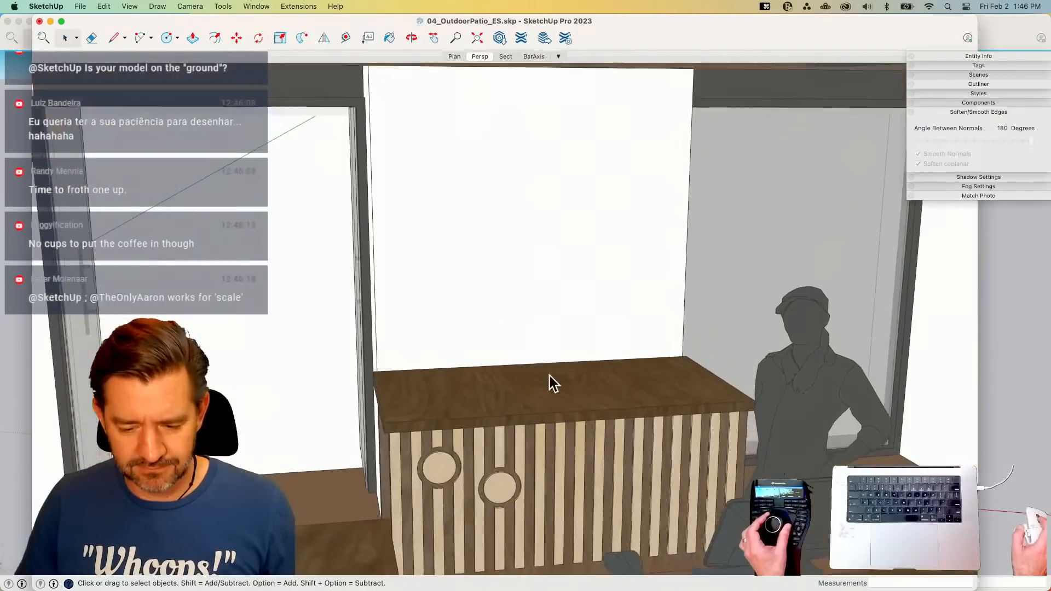
key("super+v")
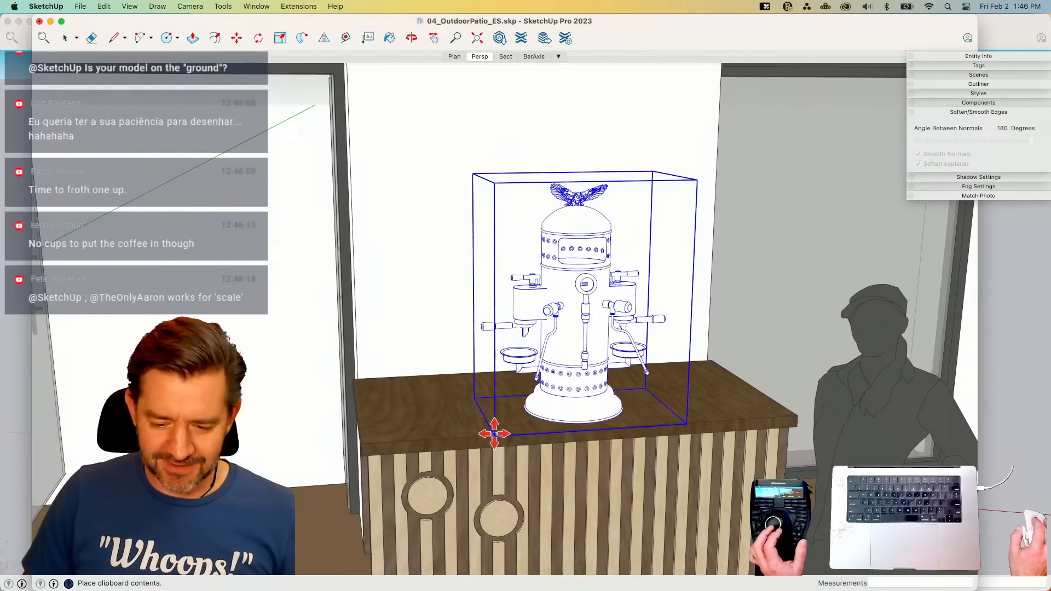
left_click(493, 427)
key("space")
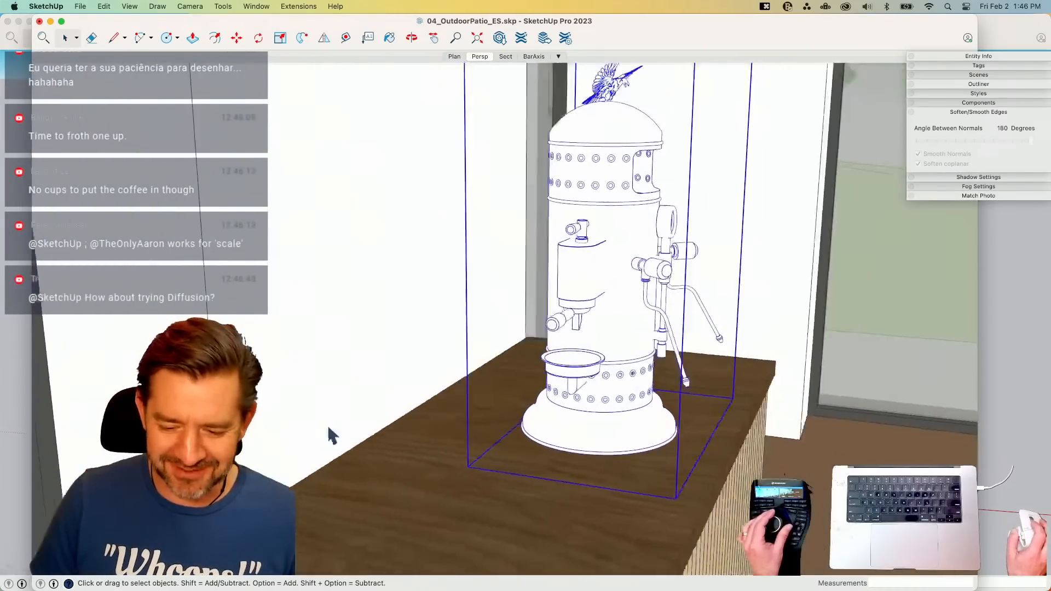
- Move the pasted machine about 2 1/4" across the counter top and clear the selection
key("m")
left_click(551, 471)
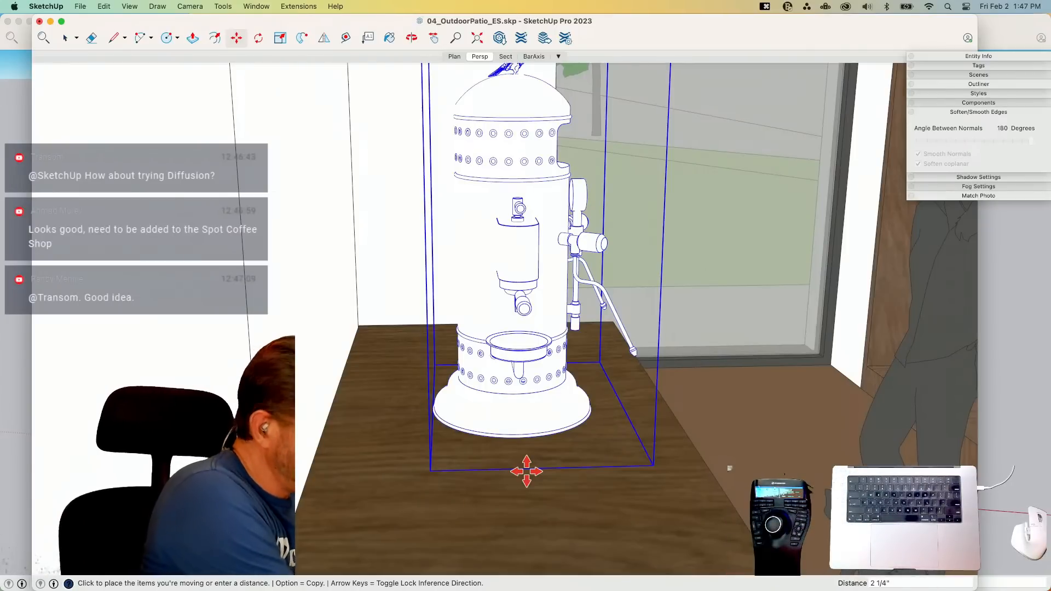
left_click(526, 472)
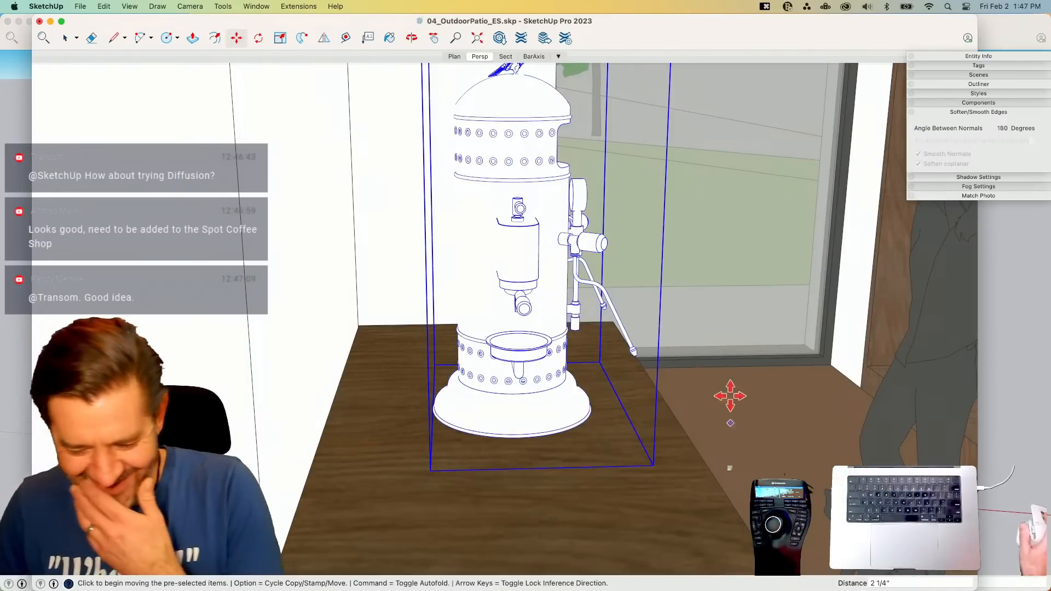
key("space")
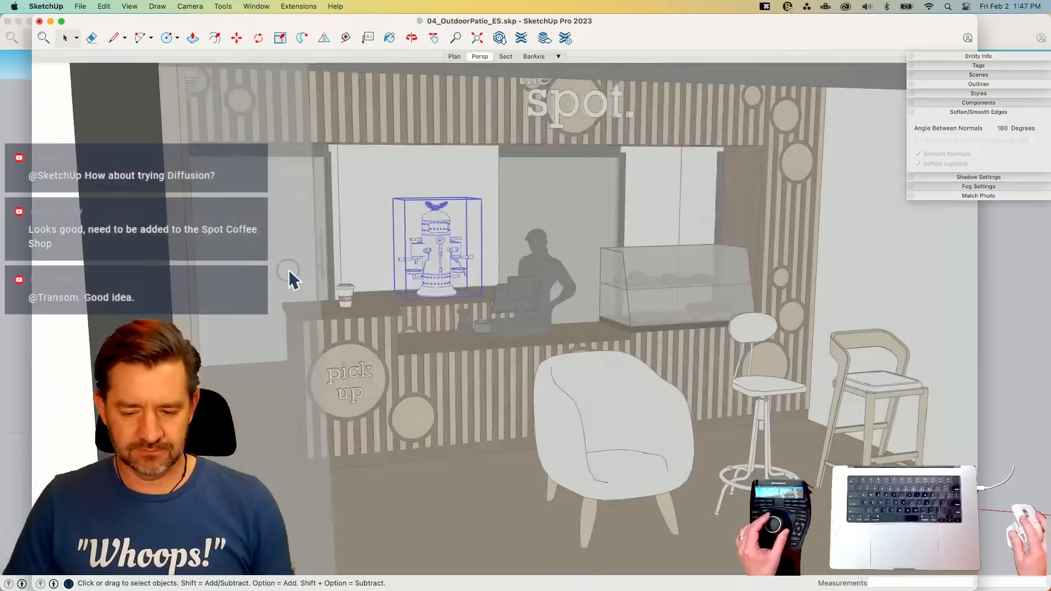
left_click(289, 271)
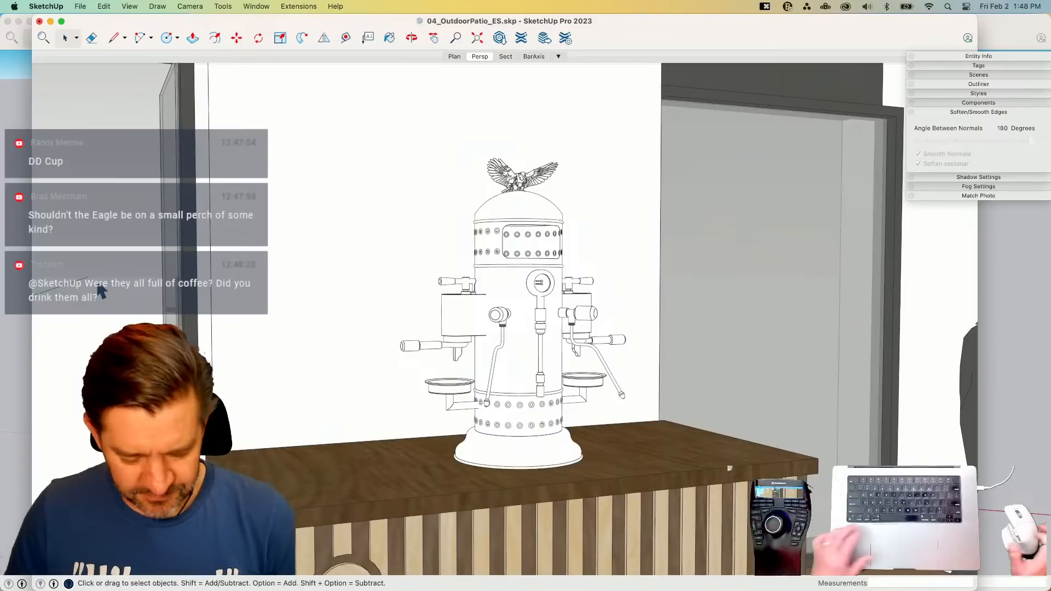
- Save the coffee shop model with the placed espresso machine and dismiss the problem-check notice
key("super+s")
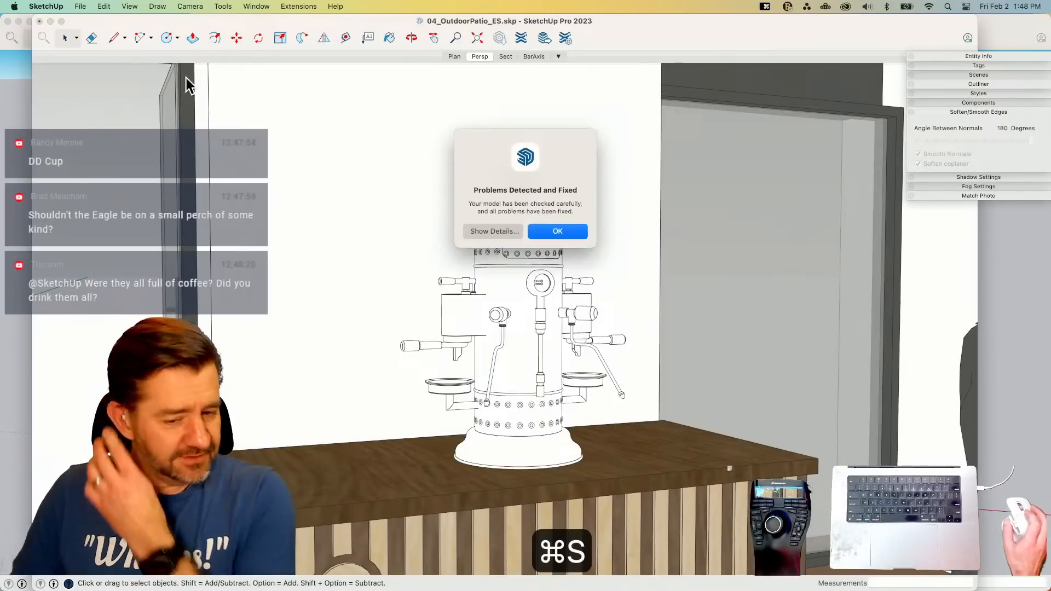
left_click(554, 234)
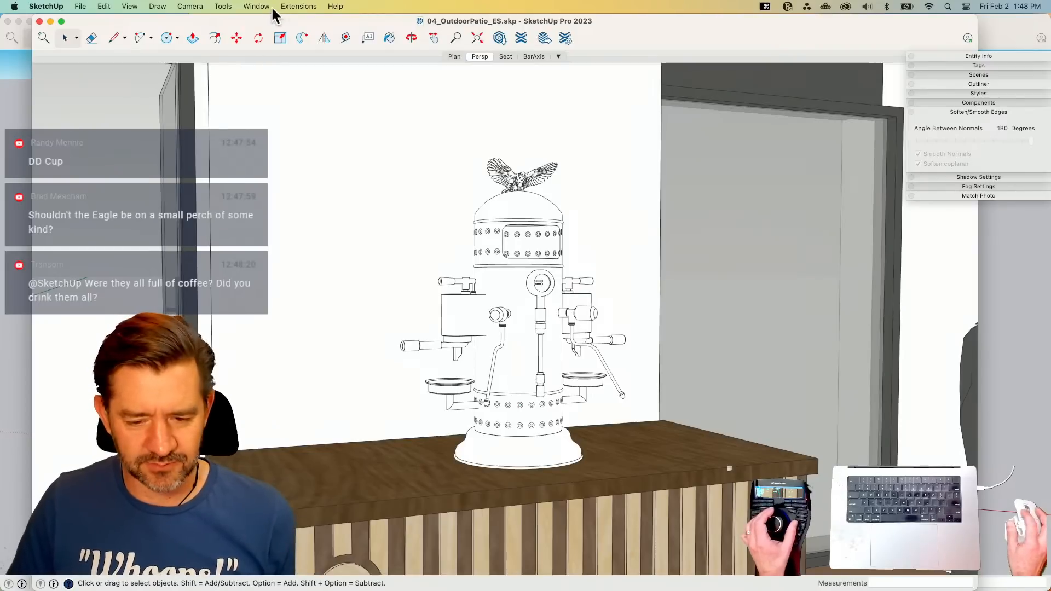
- Open the Diffusion extension for the current view and narrow its window until the whole preview image fits
left_click(334, 7)
mouse_move(300, 6)
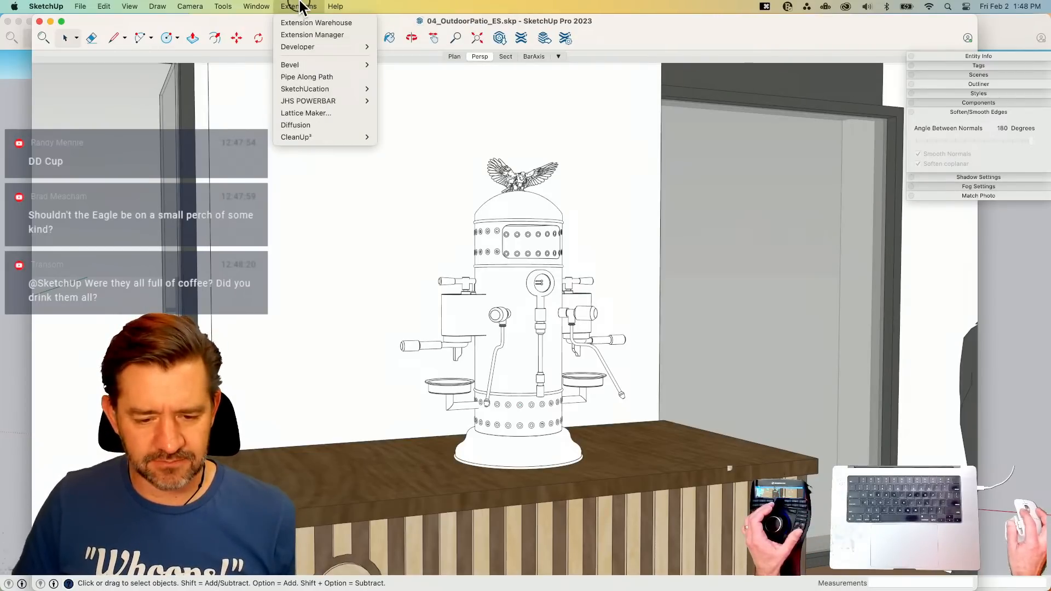
left_click(314, 125)
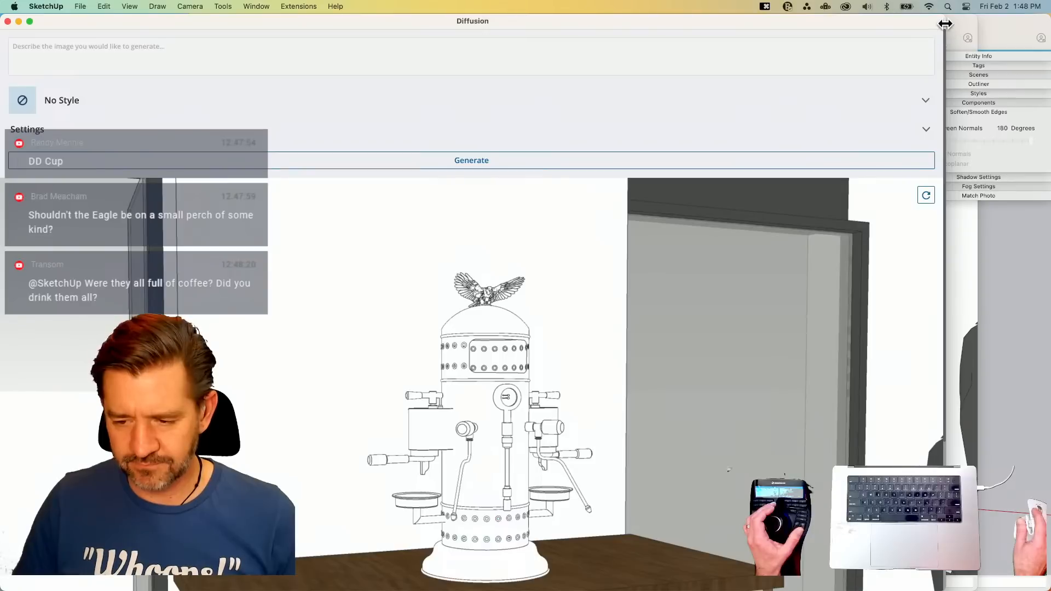
mouse_move(945, 24)
left_mouse_down()
mouse_move(448, 34)
mouse_move(454, 18)
mouse_move(603, 28)
mouse_move(602, 18)
left_mouse_up()
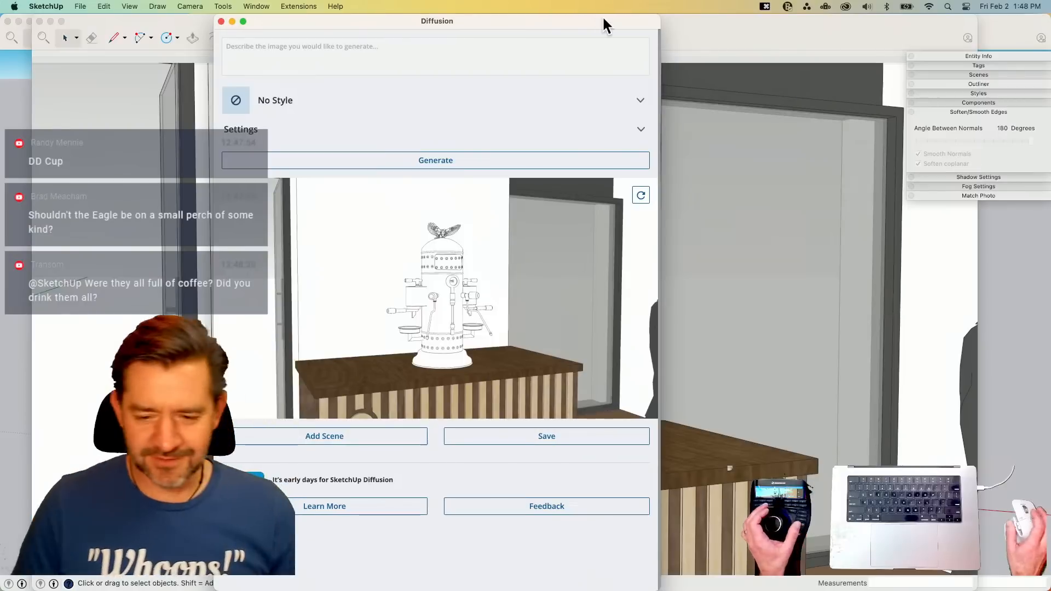
- Generate Diffusion images from the prompt "Shiny brass espresso machine in a hip modern coffee shop" with No Style
left_click(293, 46)
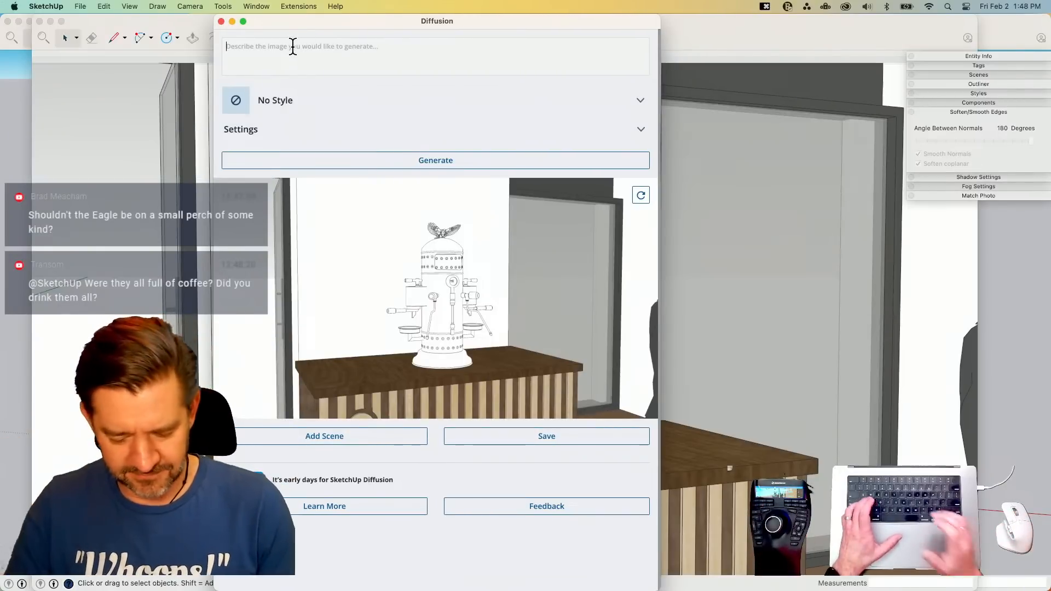
type("Shiny ")
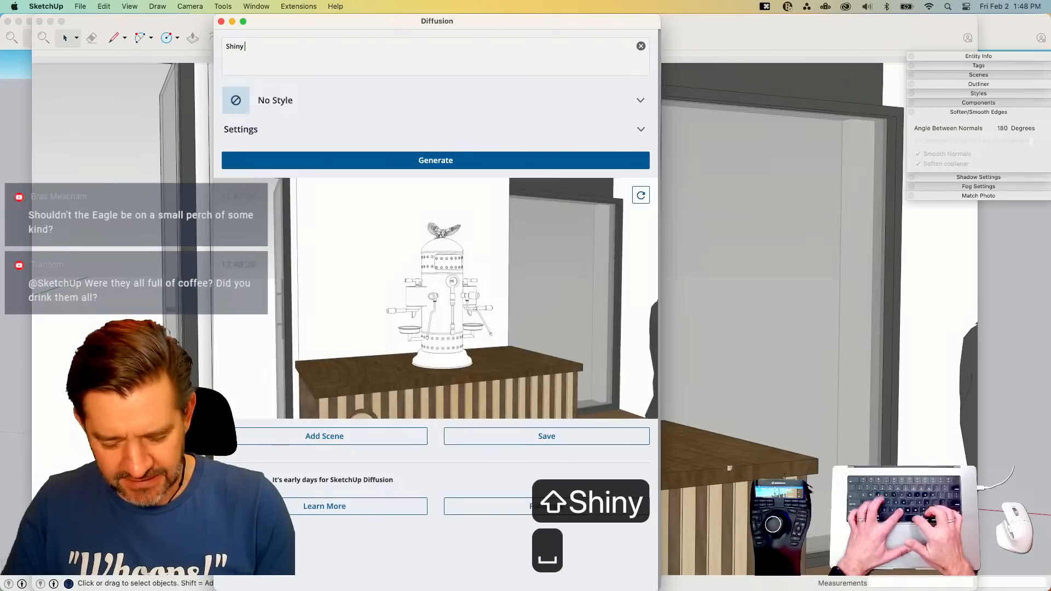
type("brass ")
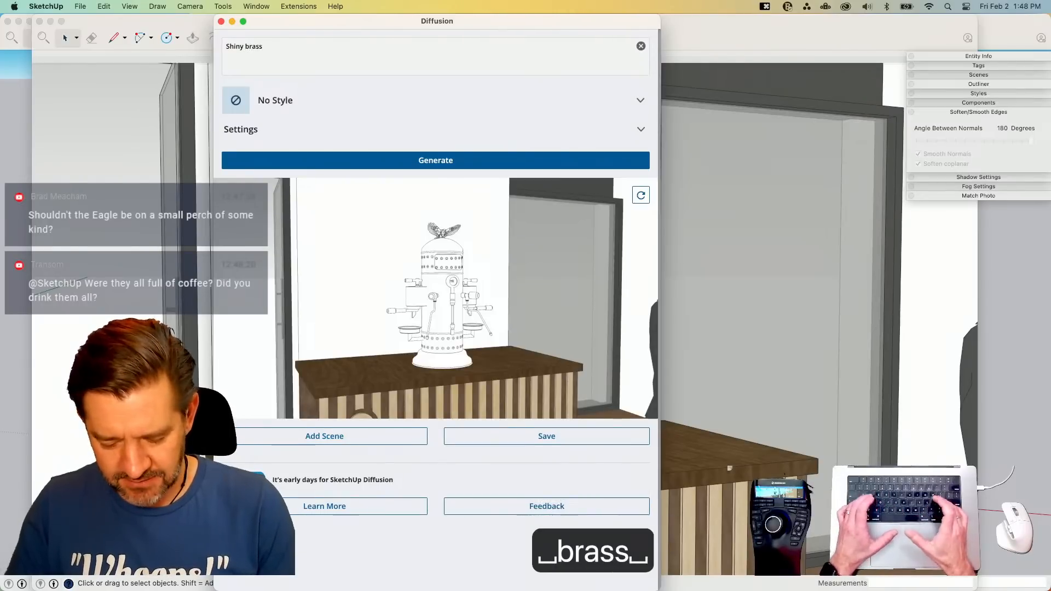
type("espresso m")
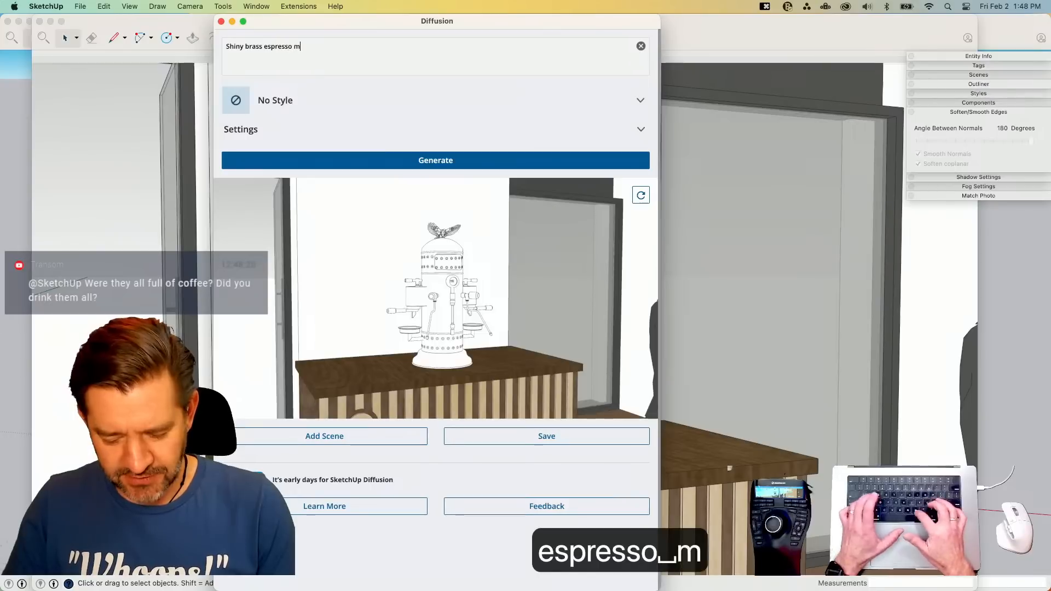
type("achine")
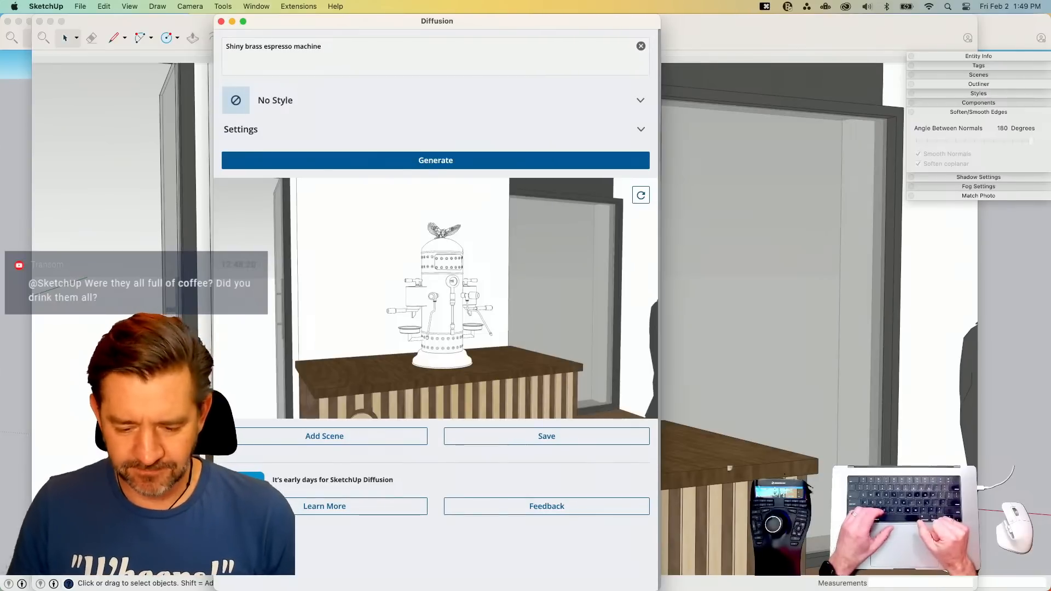
type("in a h")
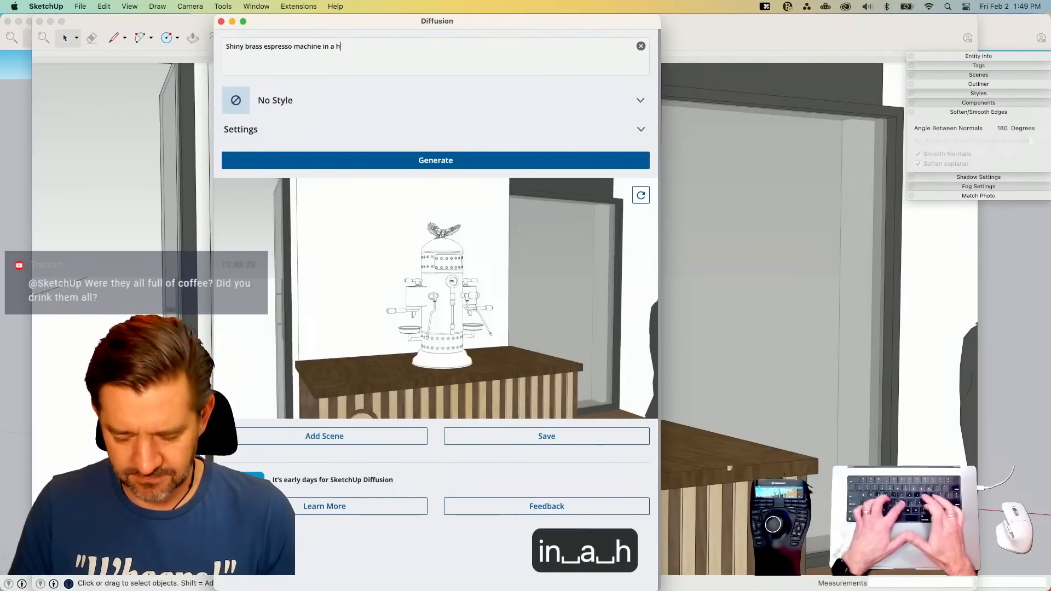
type("ip modern")
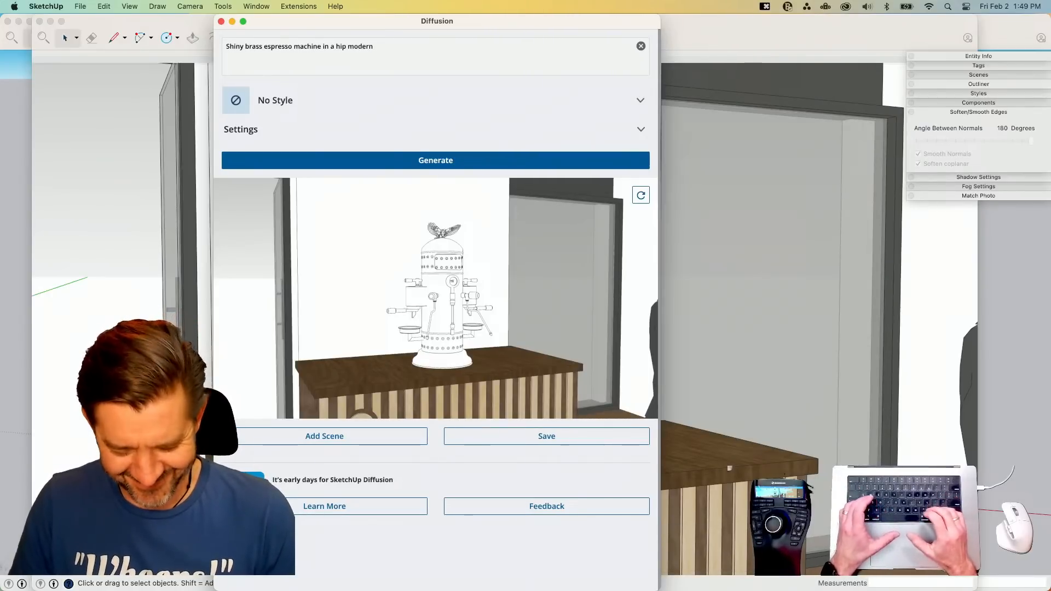
type("coffe")
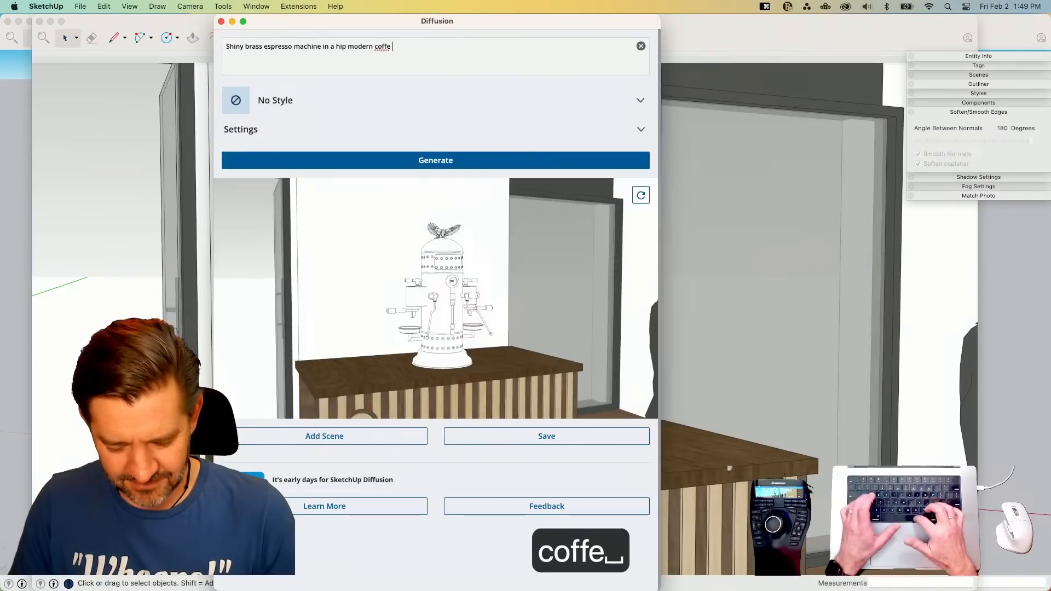
type(" shop")
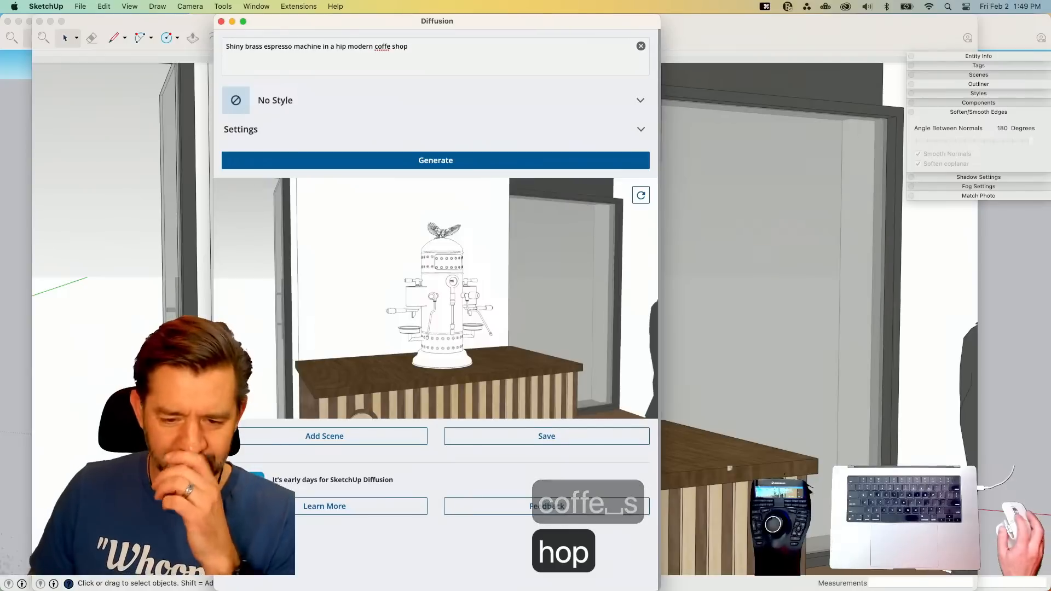
left_click(390, 46)
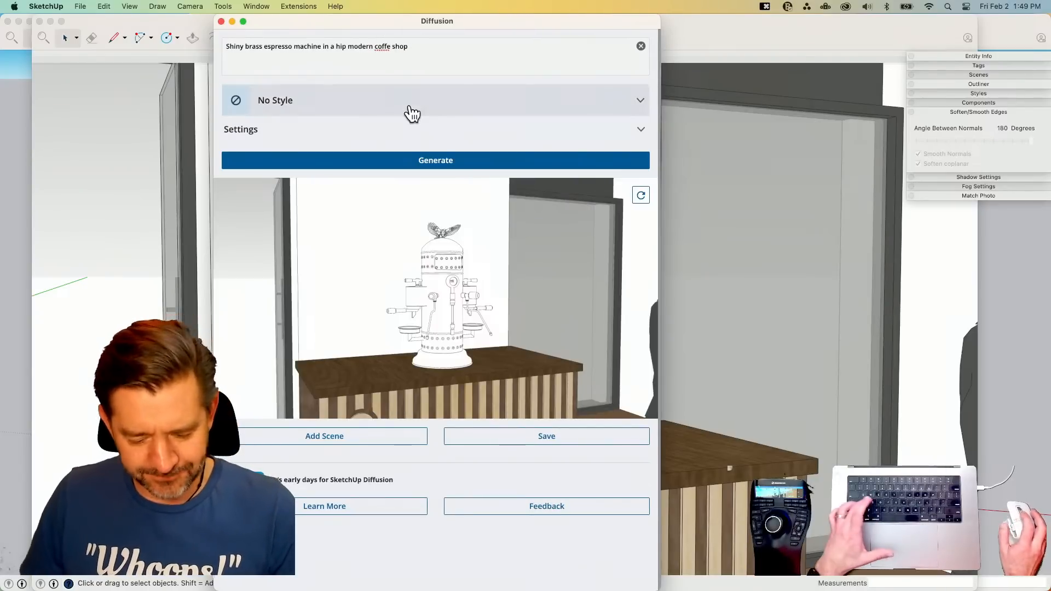
type("e")
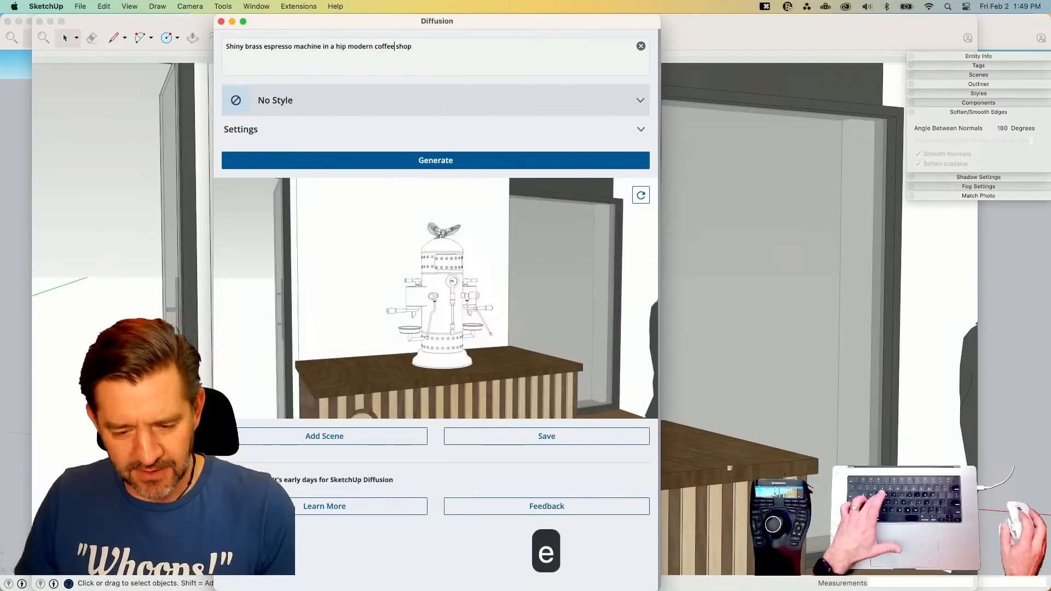
left_click(436, 161)
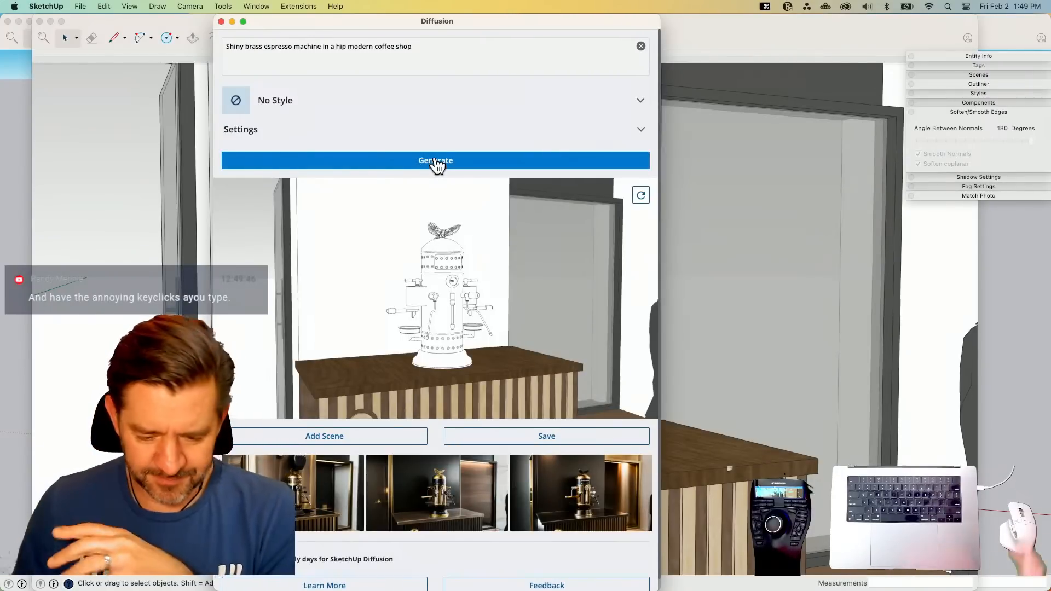
- Enlarge the Diffusion window and examine the espresso machine in the first and second generated images
left_click(290, 492)
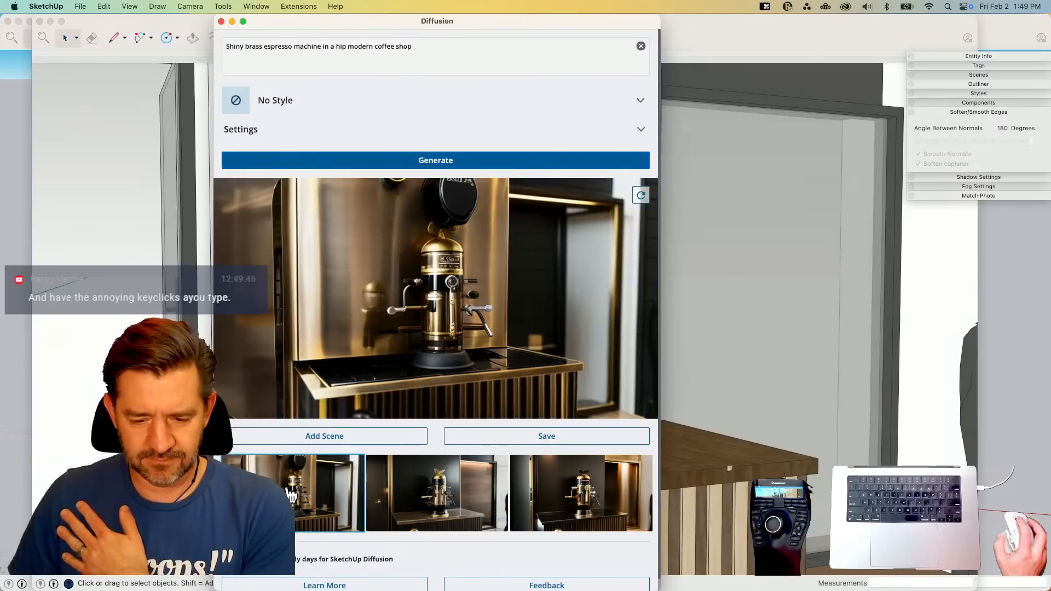
double_click(422, 18)
scroll(461, 279, "down", 5)
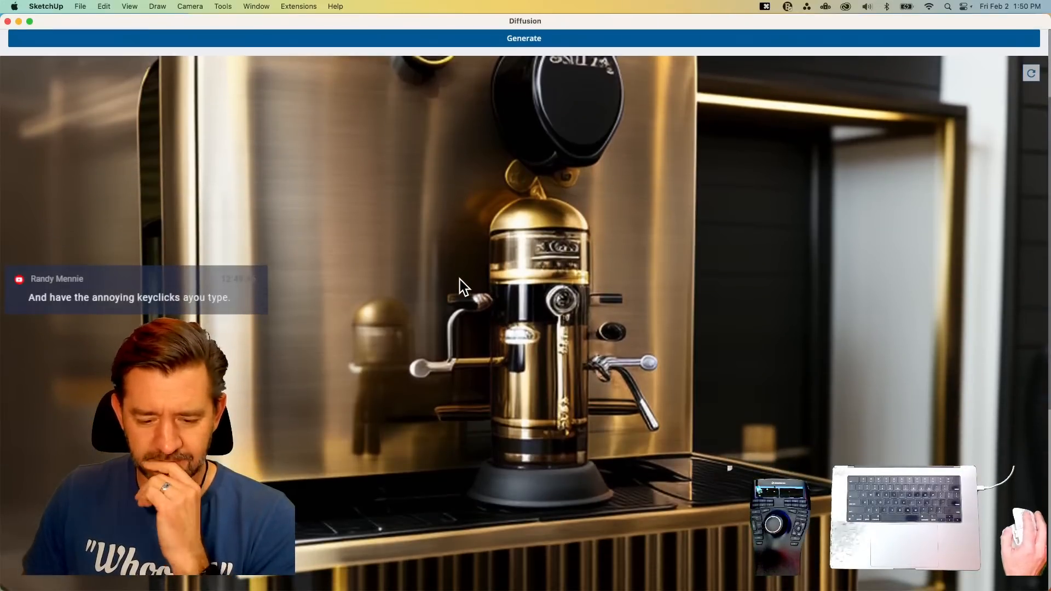
scroll(459, 281, "down", 2)
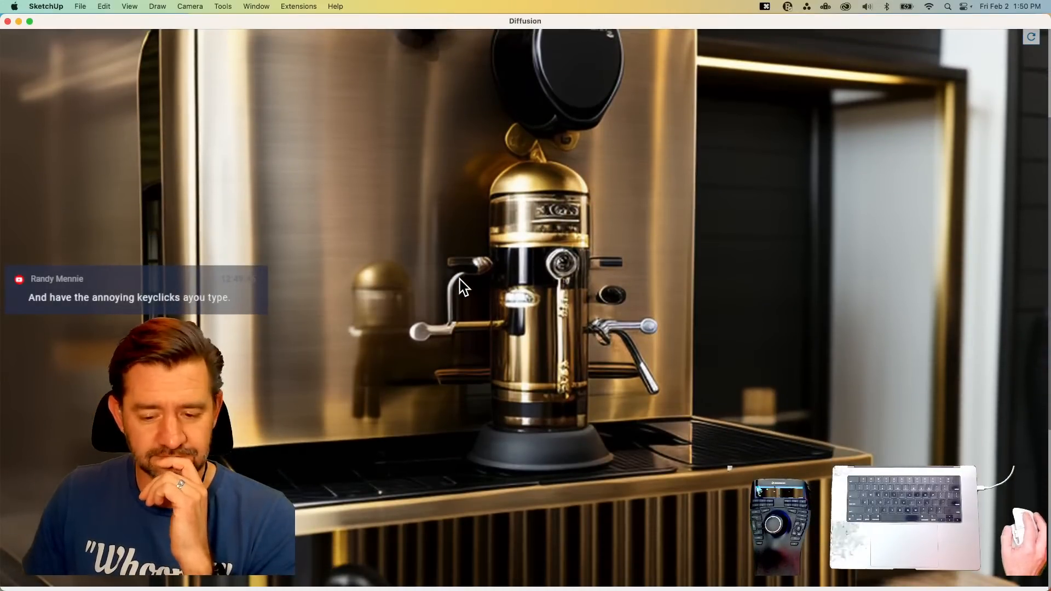
scroll(460, 279, "down", 3)
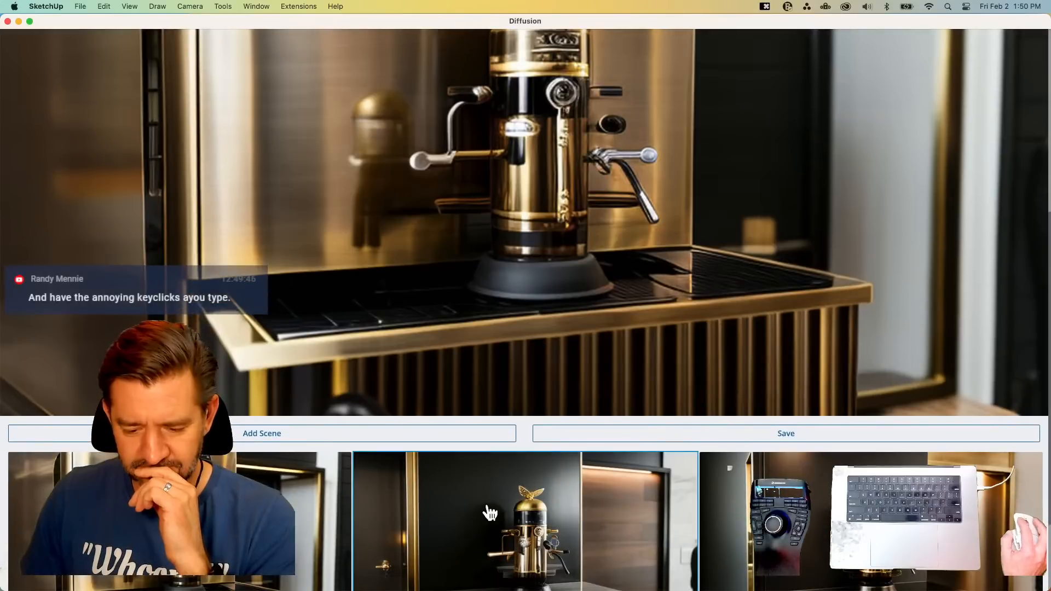
left_click(490, 513)
scroll(477, 399, "up", 6)
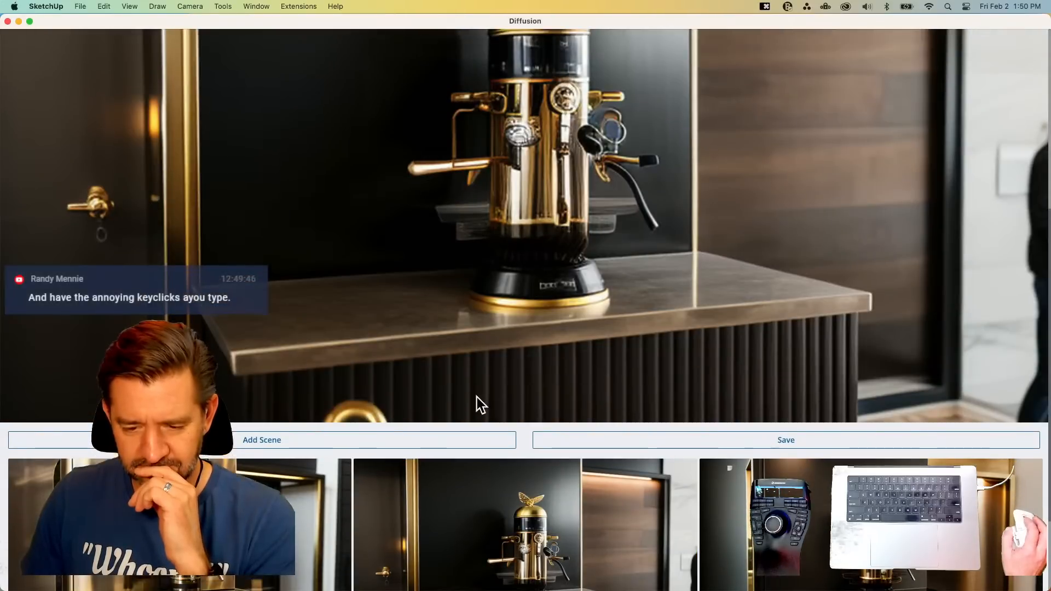
scroll(462, 376, "down", 5)
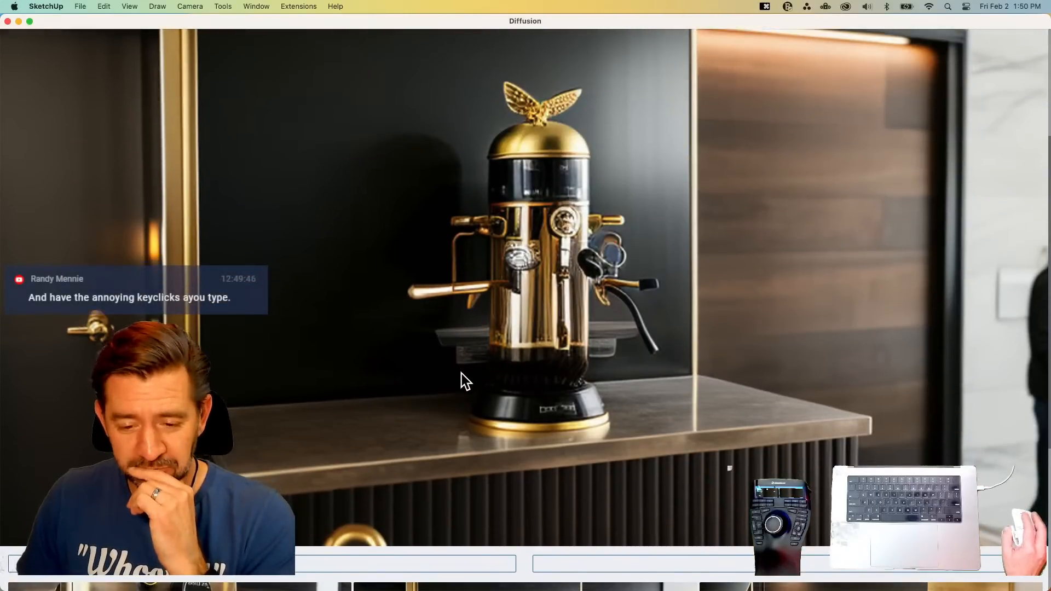
scroll(524, 386, "up", 5)
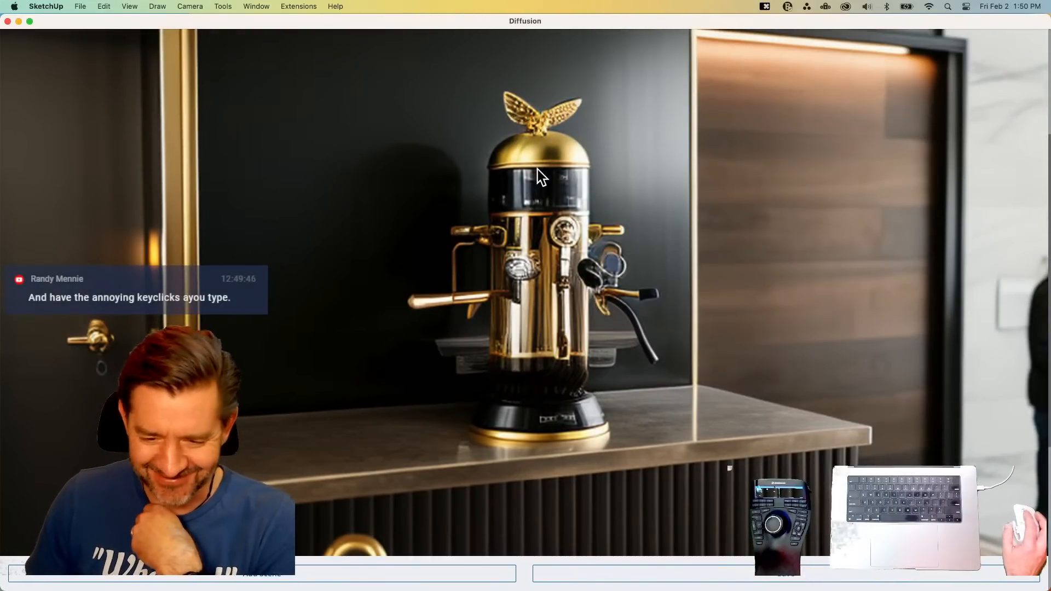
- Show the third generated image and examine the machine's dome, ornament and handles up close
scroll(607, 250, "down", 4)
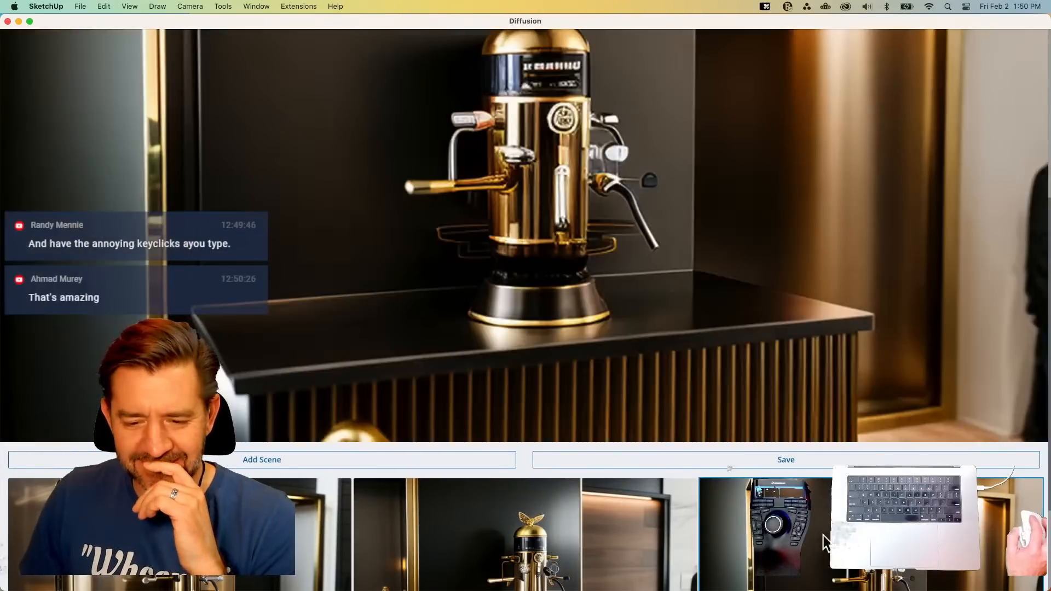
scroll(603, 359, "up", 2)
scroll(573, 294, "up", 4)
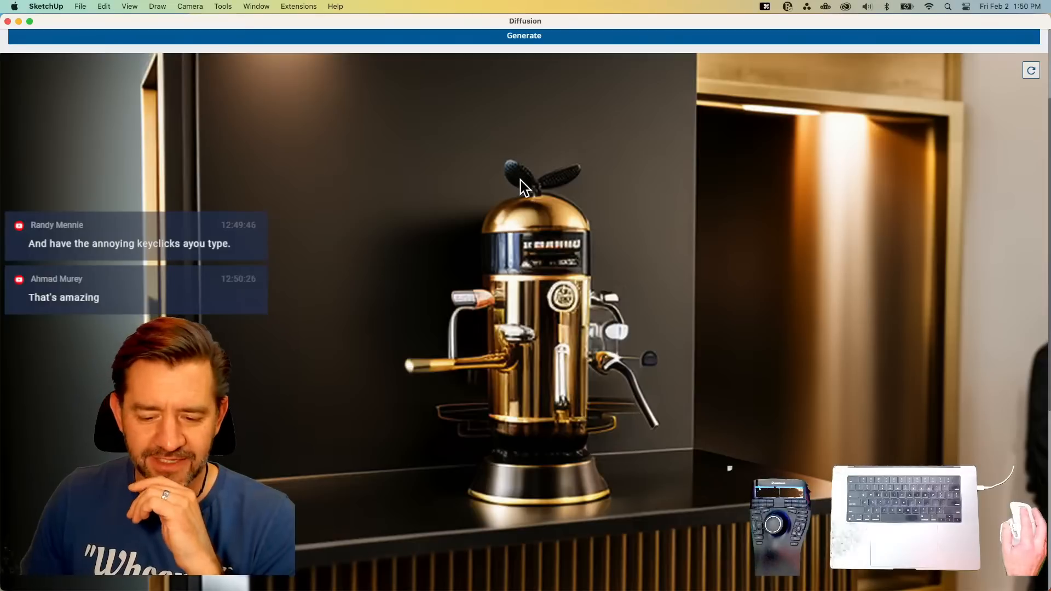
scroll(521, 180, "down", 1)
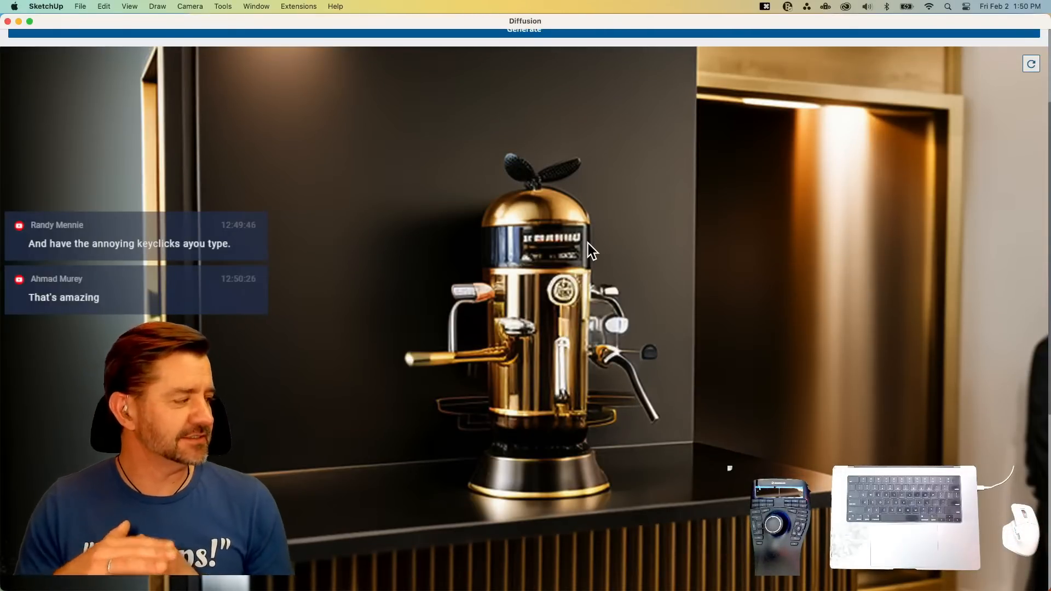
scroll(581, 246, "down", 3)
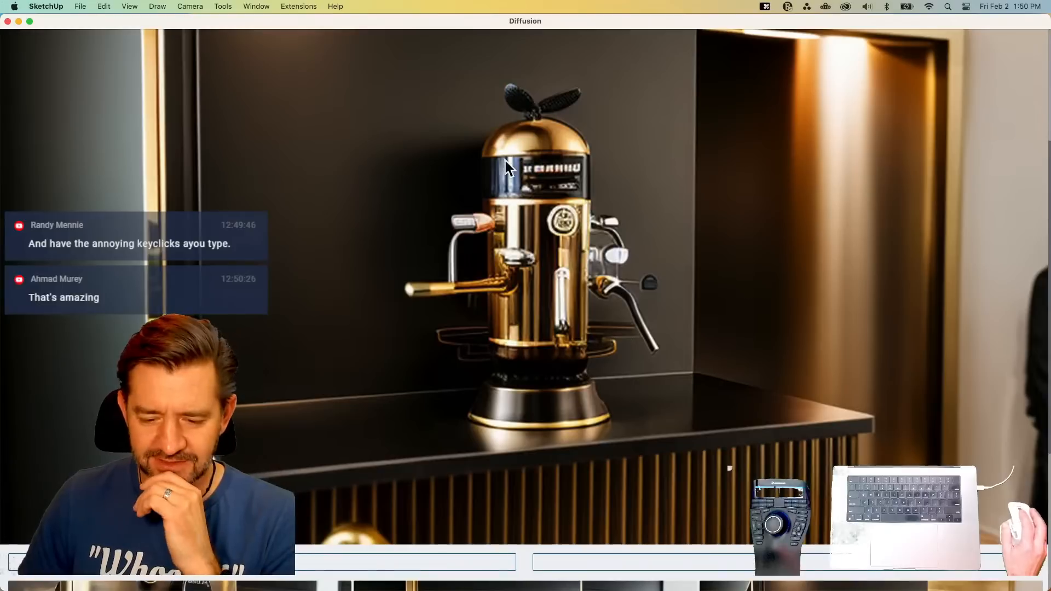
scroll(508, 186, "down", 3)
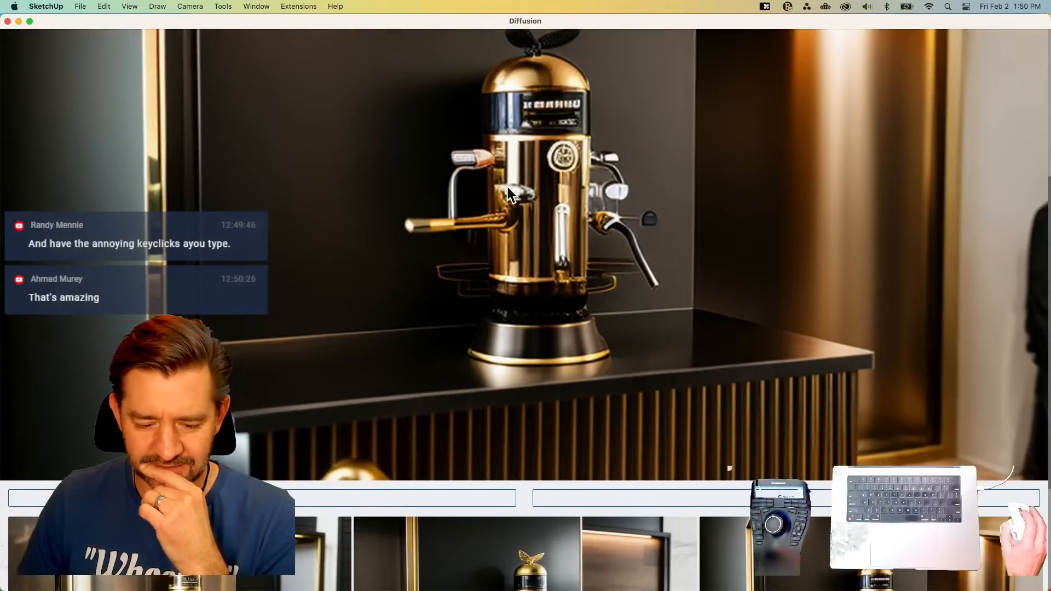
- Look over the first generated image again and return to the second one for a full view
scroll(409, 344, "up", 9)
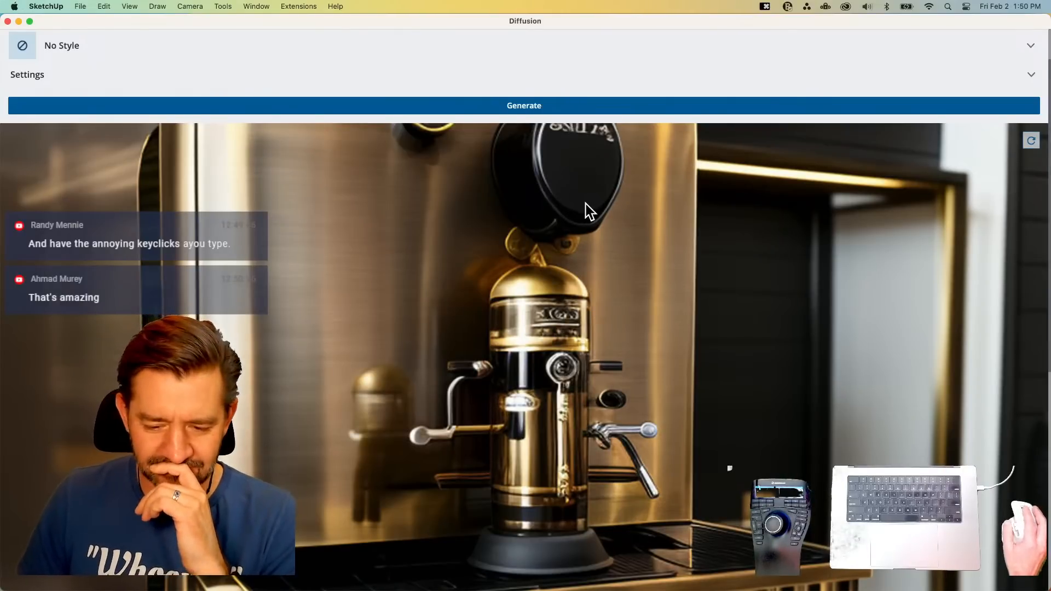
scroll(585, 205, "down", 1)
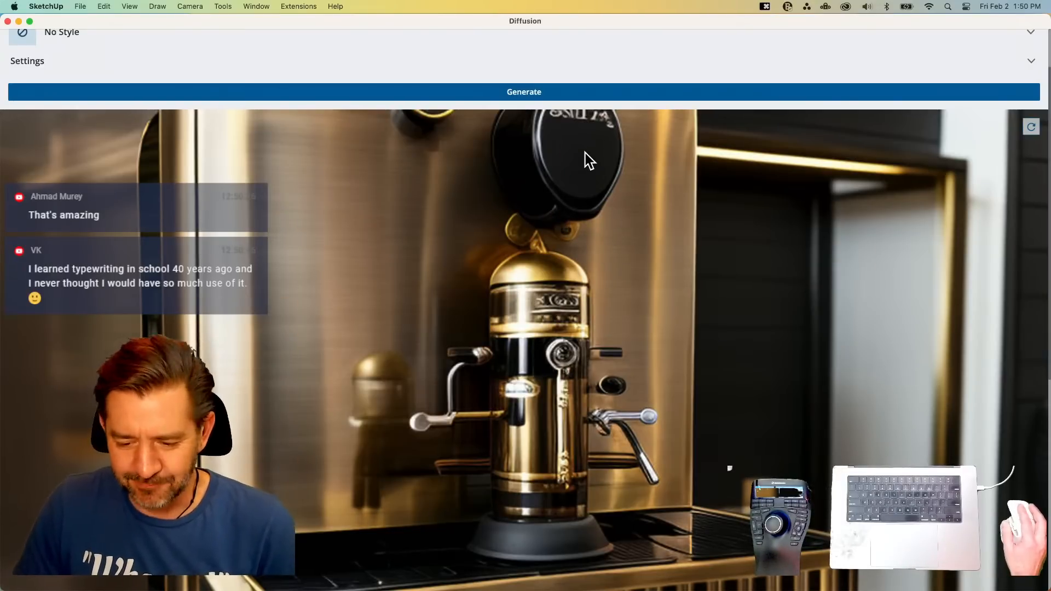
scroll(544, 323, "down", 7)
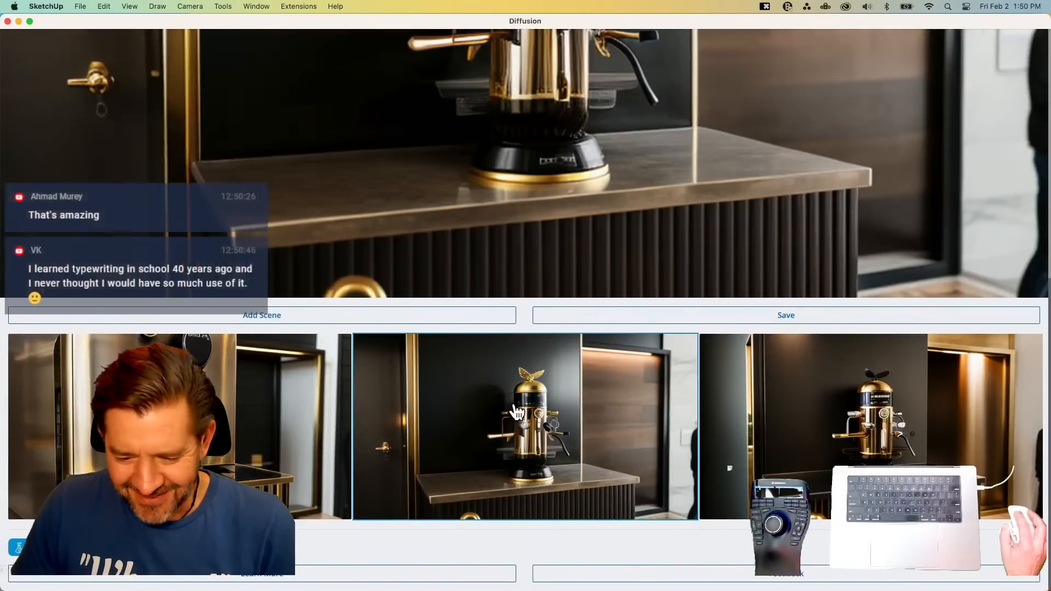
left_click(516, 412)
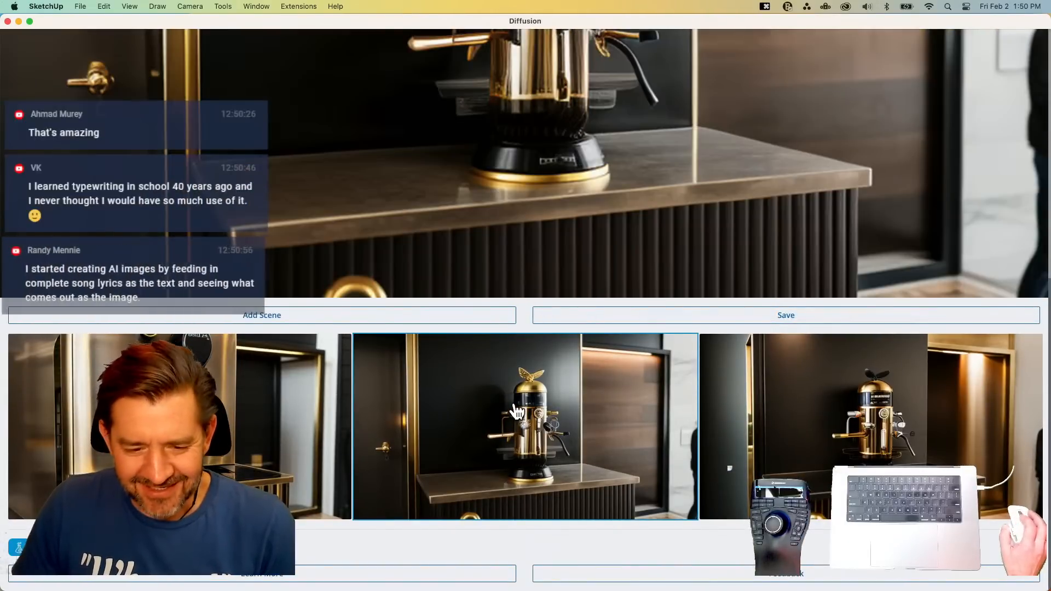
scroll(518, 412, "up", 5)
scroll(517, 413, "up", 1)
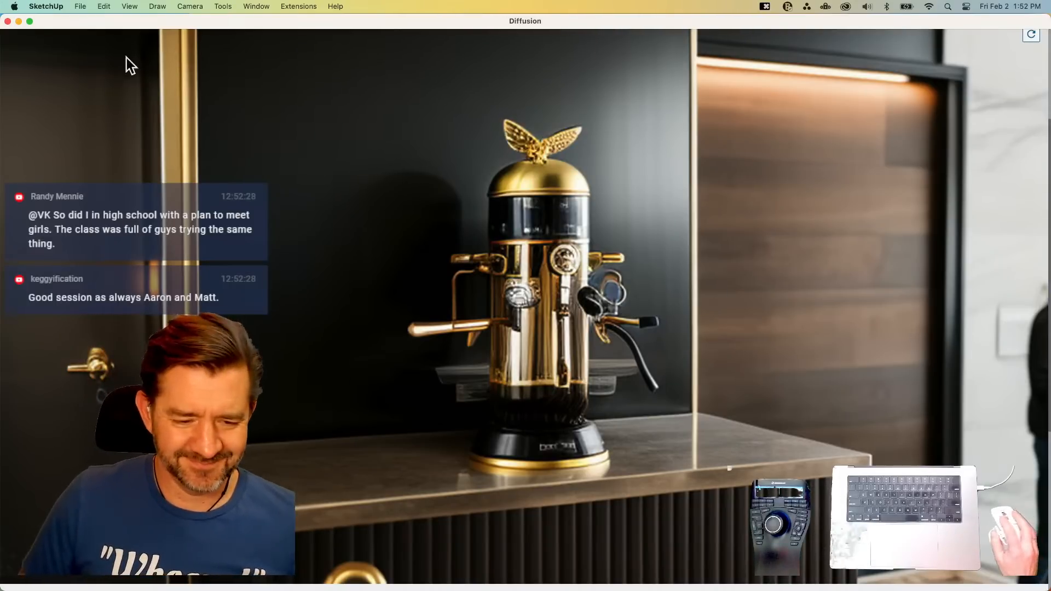
- Close the Diffusion window and collapse the Soften/Smooth Edges settings in the patio model
left_click(8, 21)
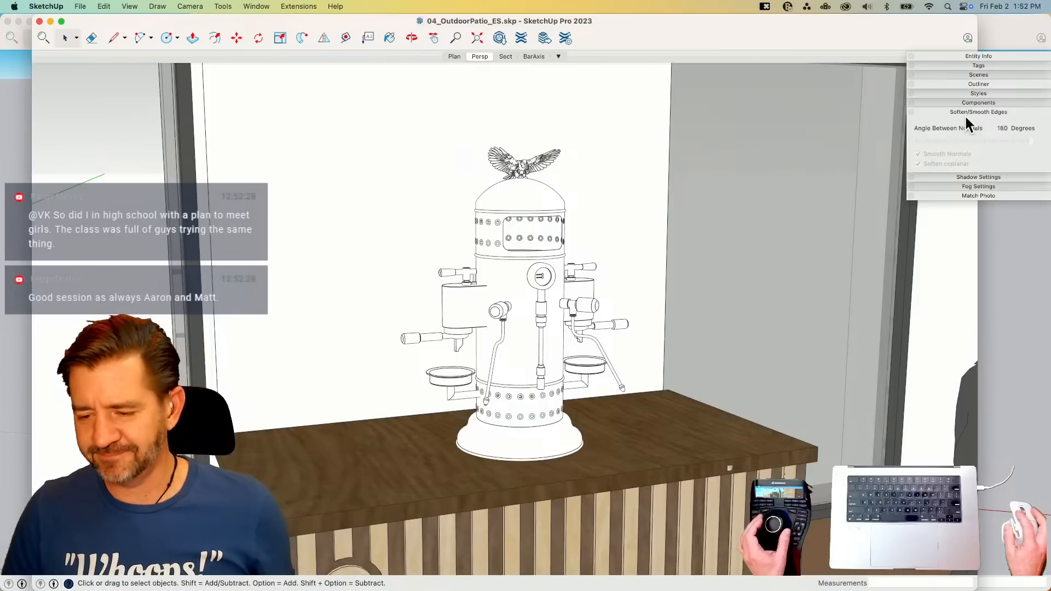
left_click(965, 112)
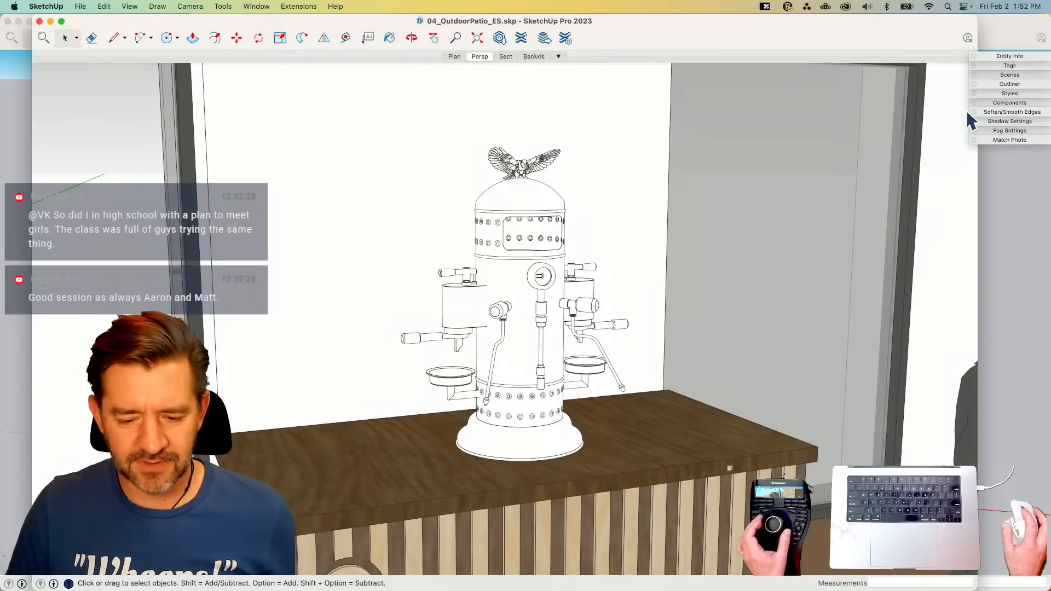